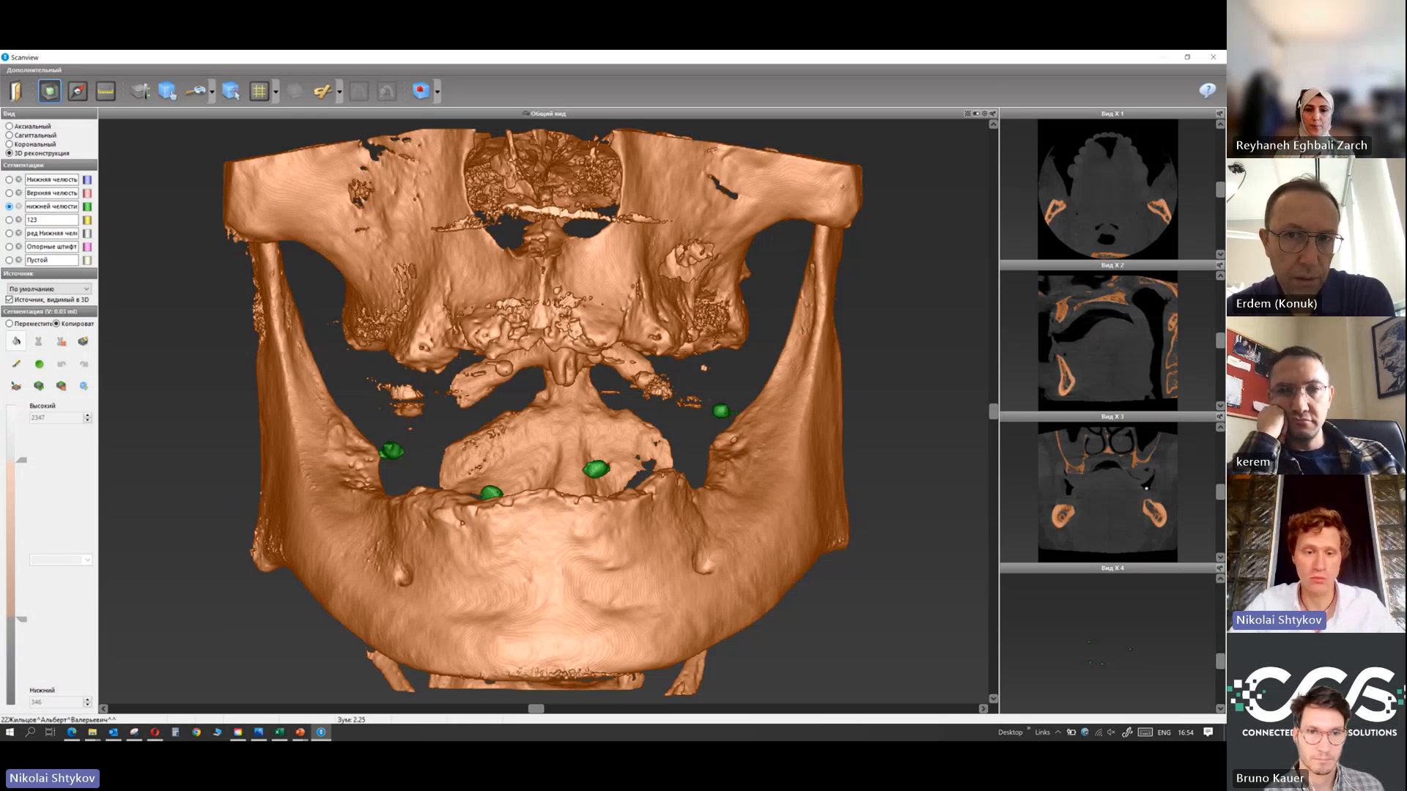
{"action": "left_click", "coordinate": [9, 180]}
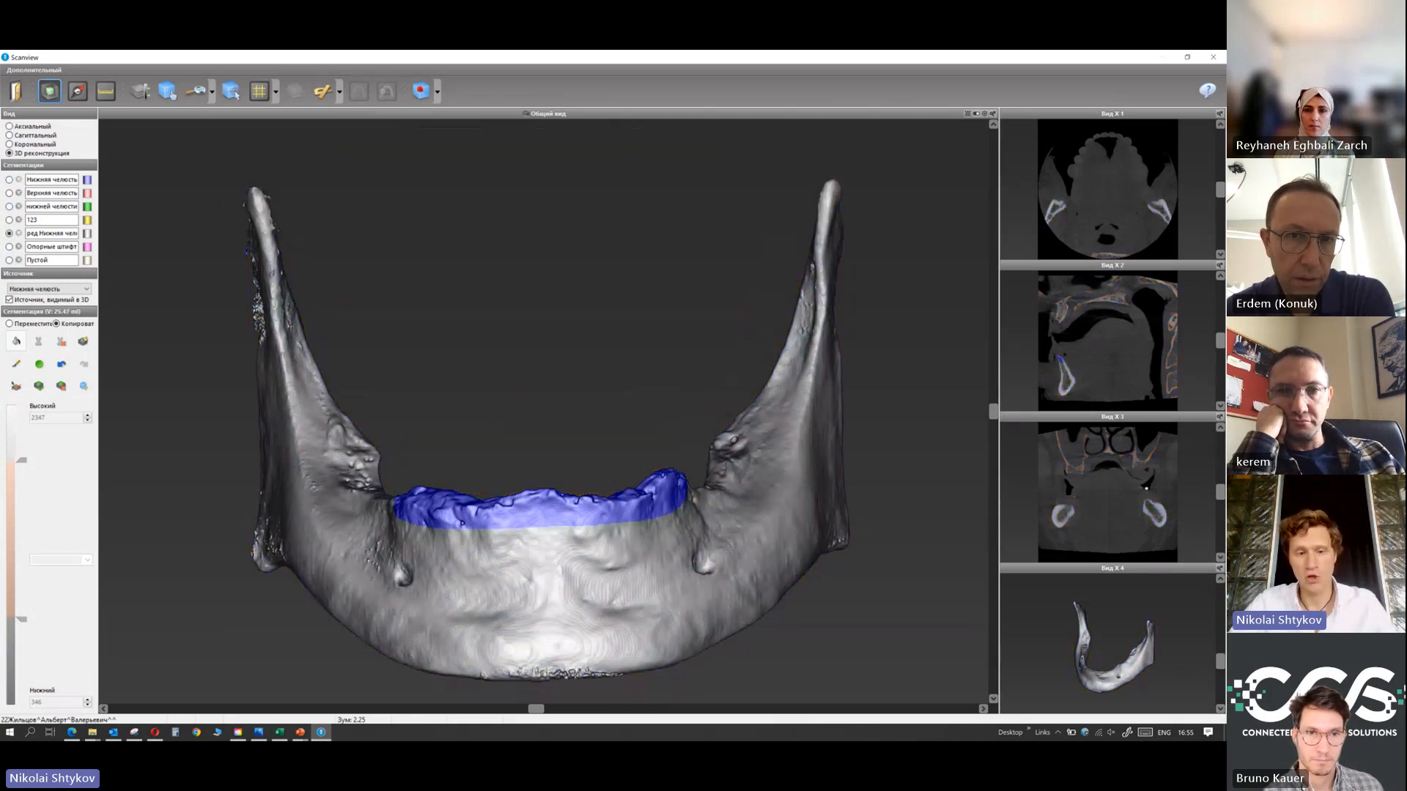
{"action": "left_click", "coordinate": [10, 299]}
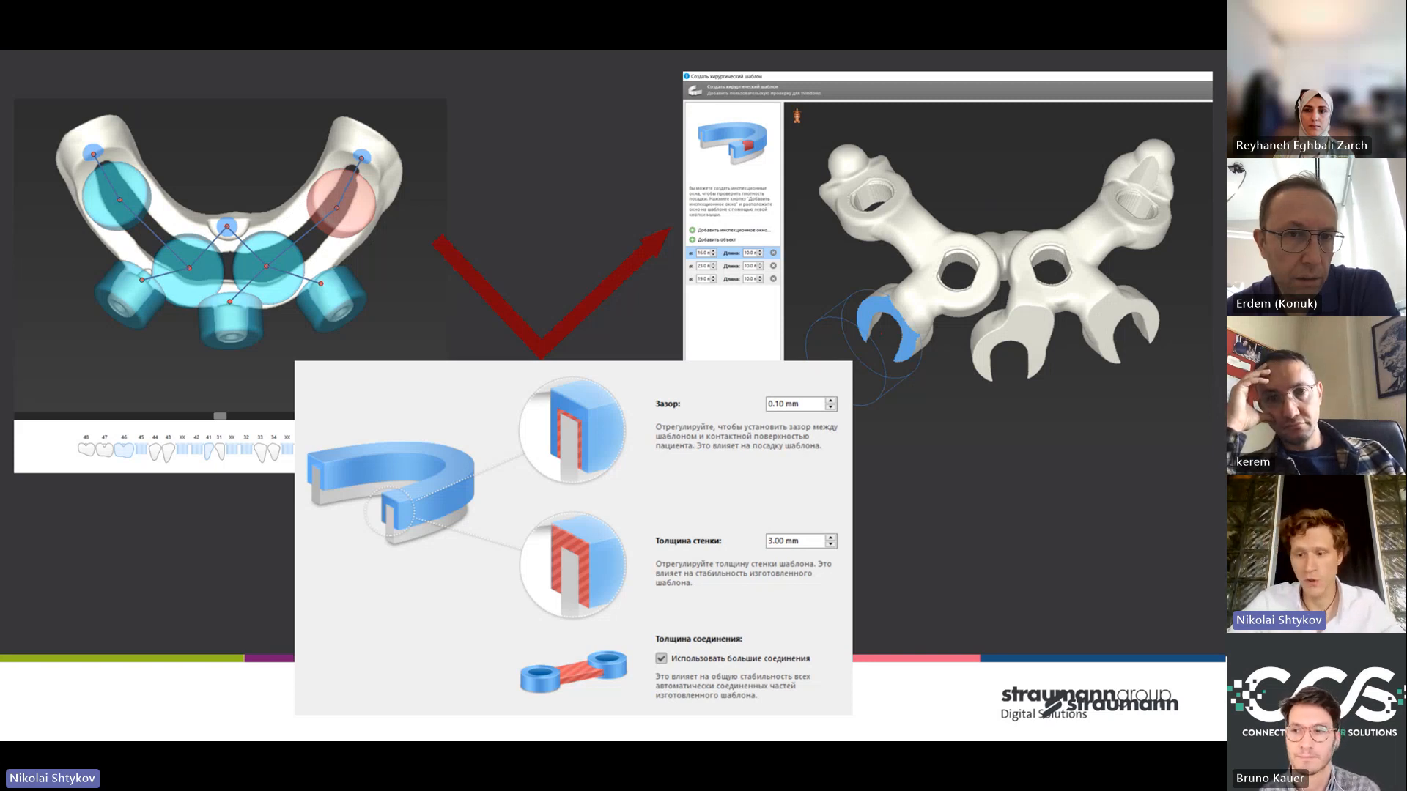
Leave the PowerPoint presentation, switch to coDiagnostiX and open the patient case "Case 2 - Редукция кости"
{"action": "key", "text": "alt+Tab"}
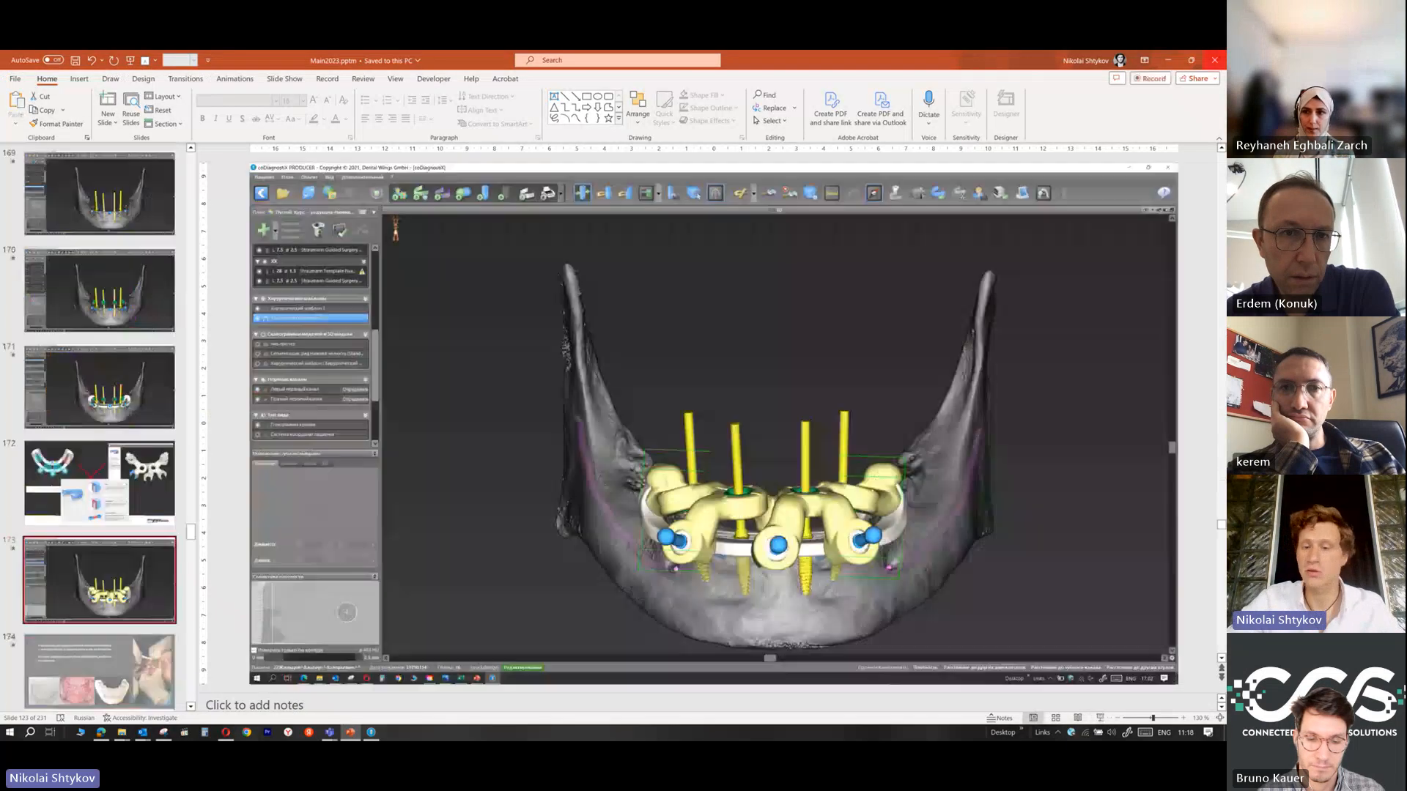
{"action": "left_click", "coordinate": [1169, 62]}
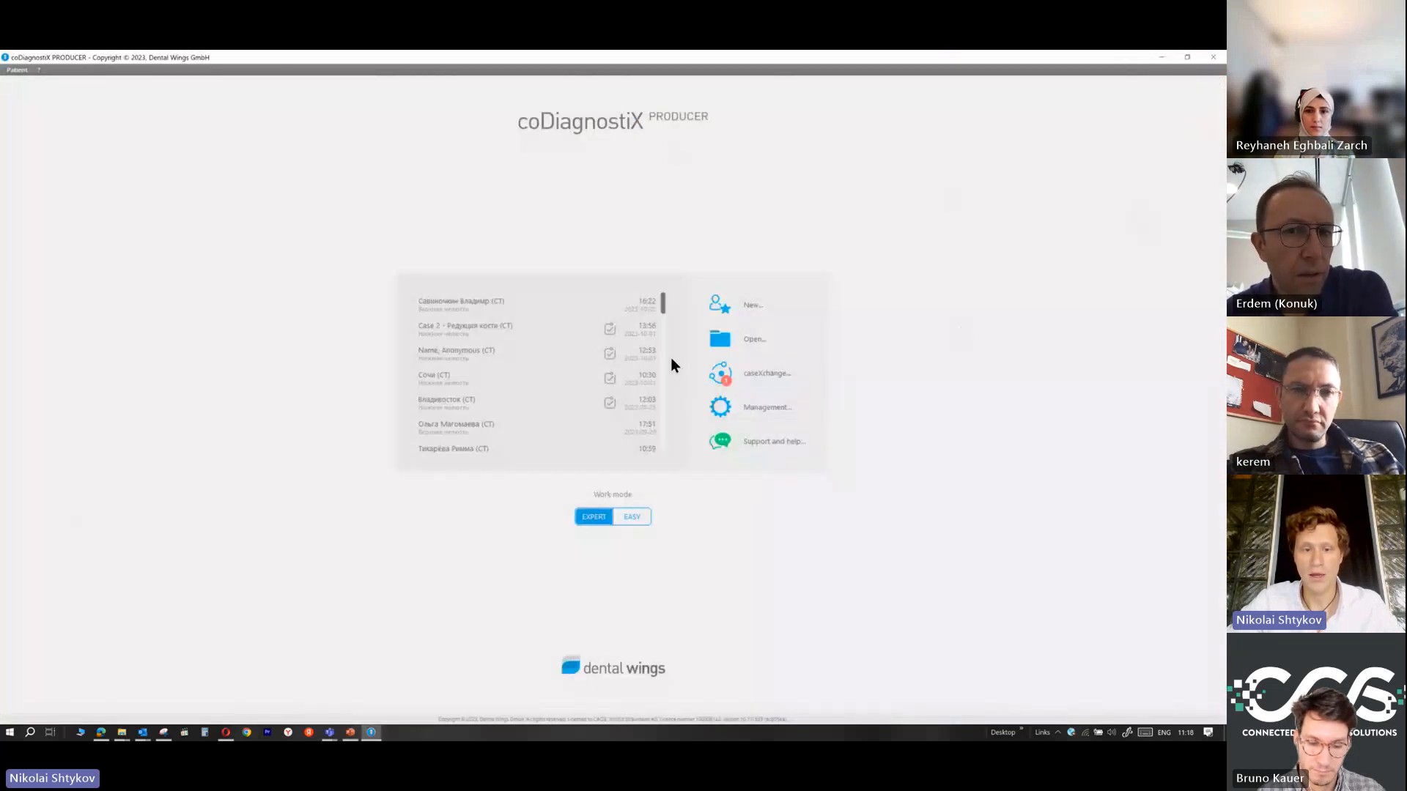
{"action": "left_click", "coordinate": [491, 334]}
{"action": "double_click", "coordinate": [491, 334]}
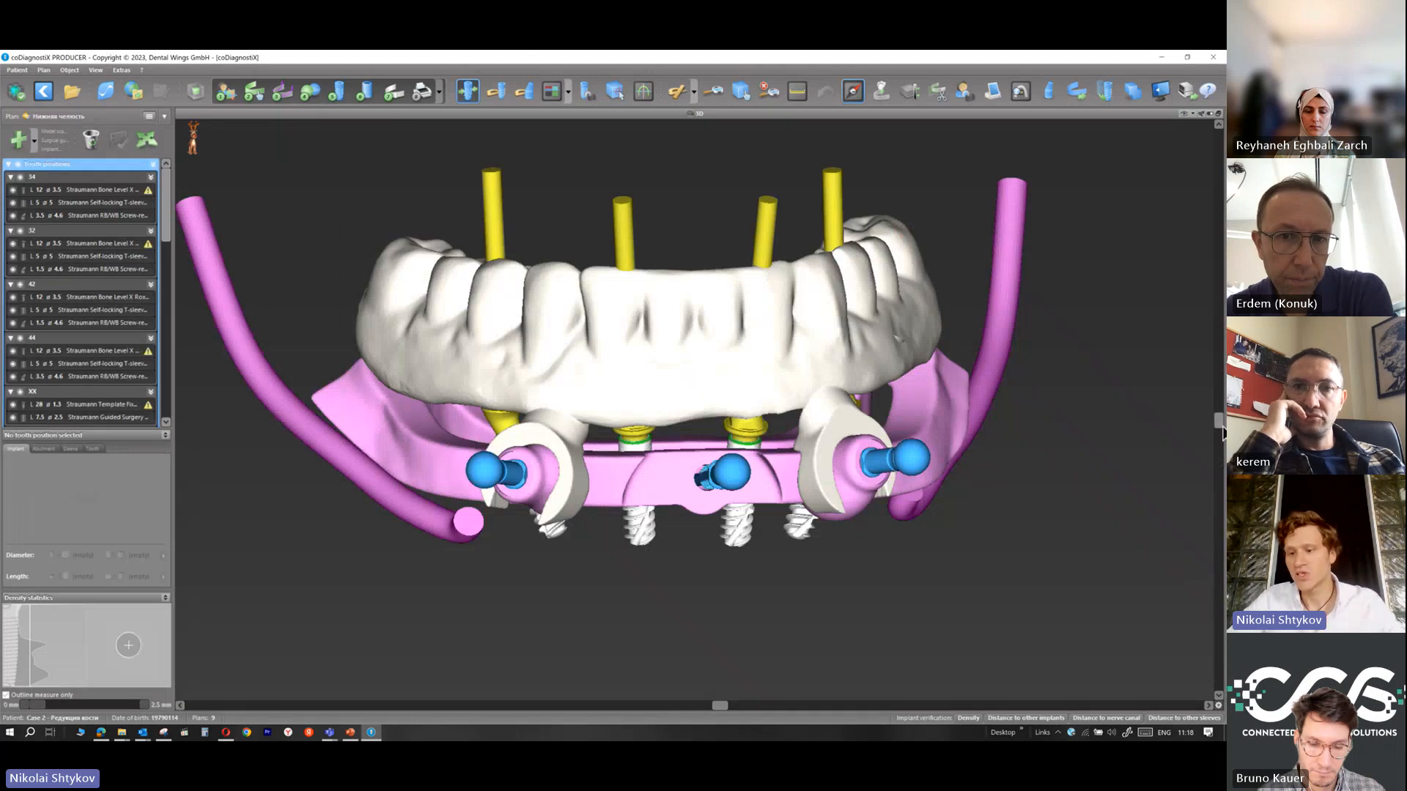
Hide the prosthesis model "4" so that the implants and sleeves are exposed in the 3D view
{"action": "mouse_move", "coordinate": [1220, 431]}
{"action": "left_mouse_down"}
{"action": "mouse_move", "coordinate": [1206, 534]}
{"action": "mouse_move", "coordinate": [1202, 433]}
{"action": "left_mouse_up"}
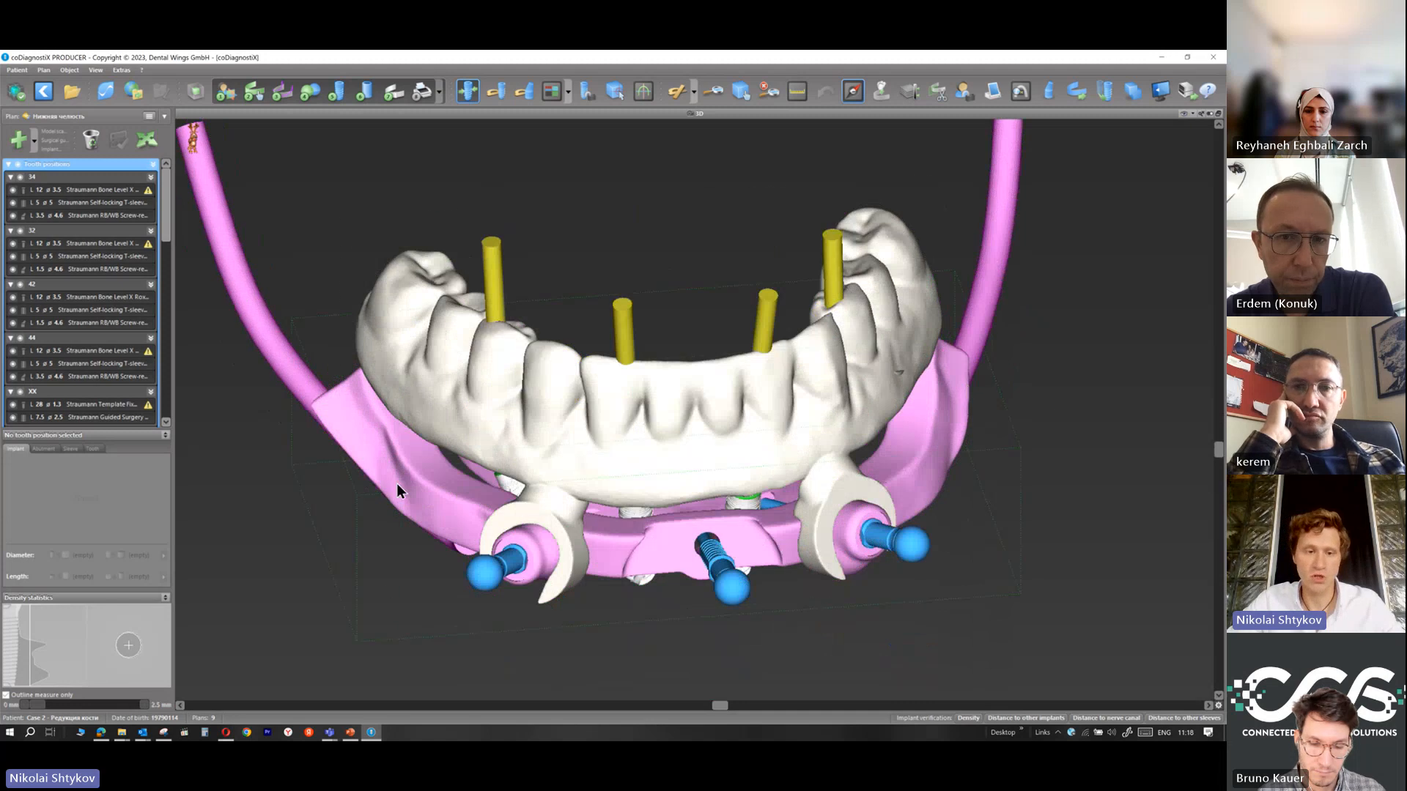
{"action": "scroll", "coordinate": [157, 296], "scroll_direction": "down", "scroll_amount": 5}
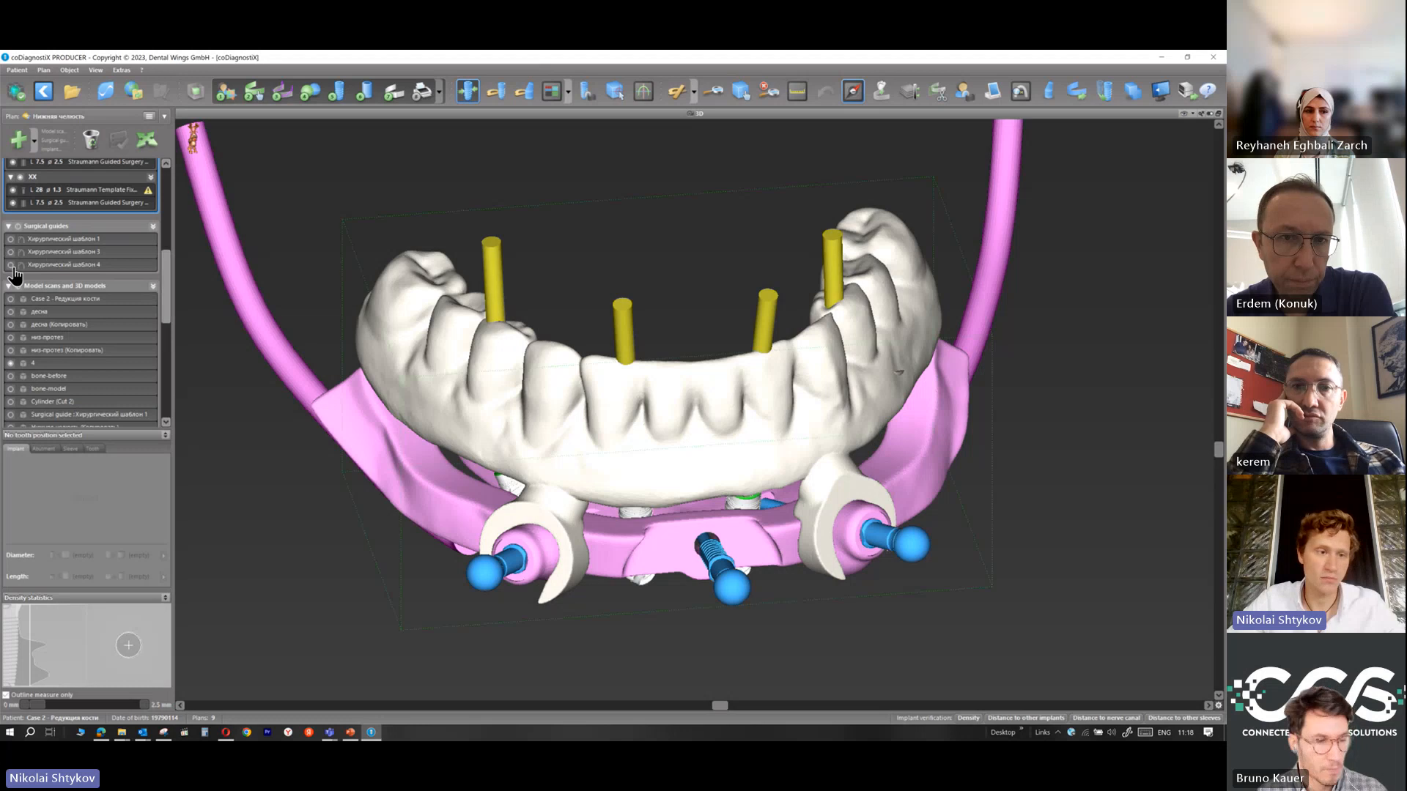
{"action": "left_click", "coordinate": [10, 351]}
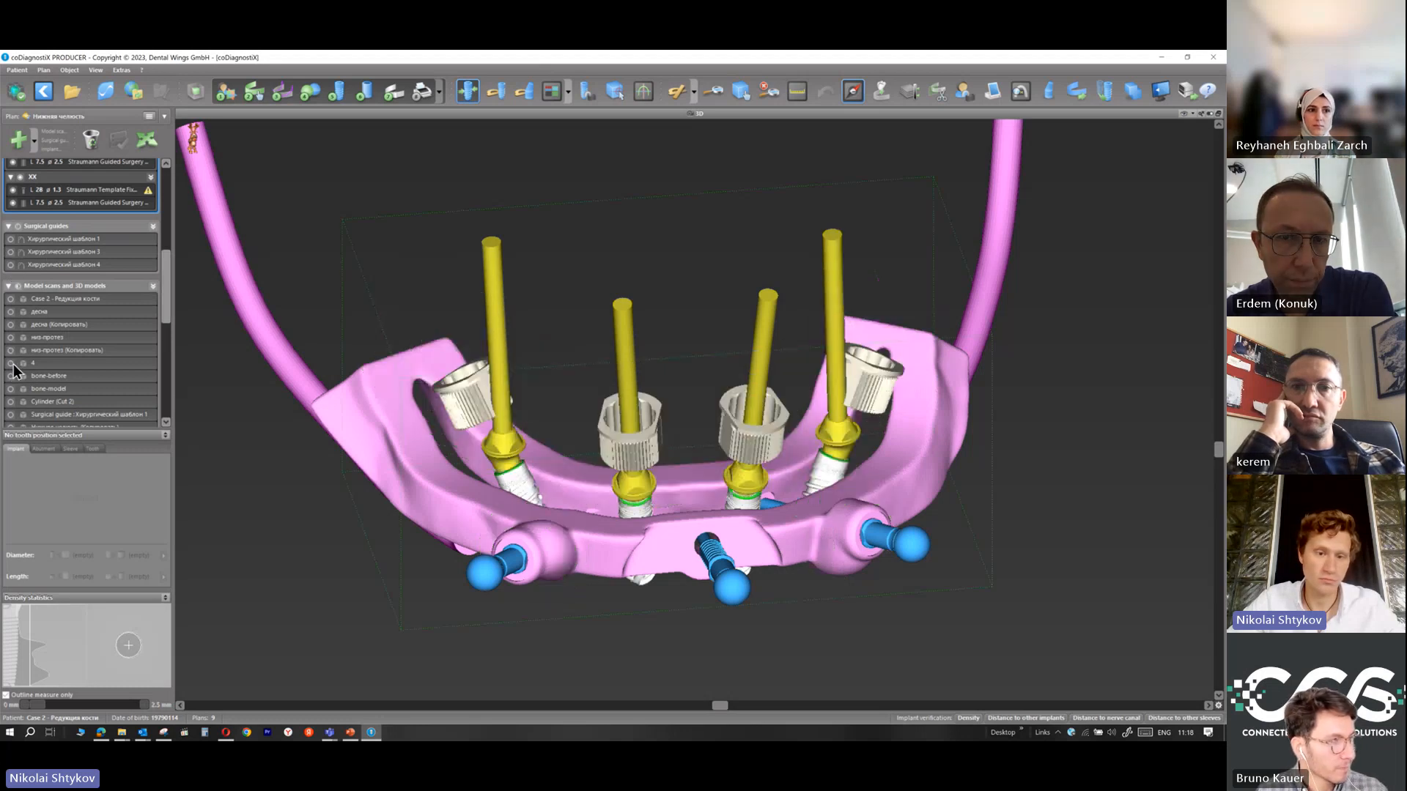
Toggle the visibility of the surgical guides Хирургический шаблон 1, 3 and 4 to review the existing guides
{"action": "left_click", "coordinate": [10, 239]}
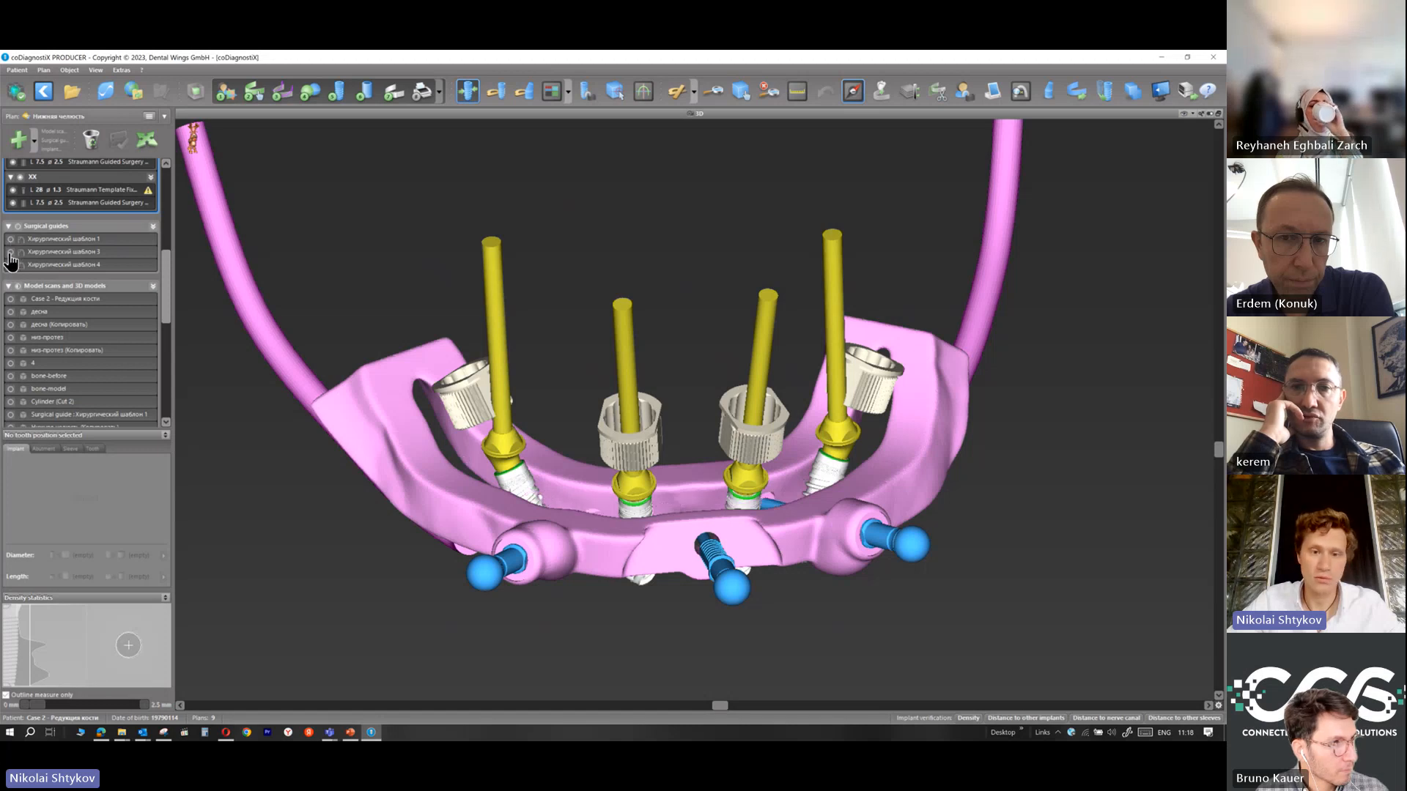
{"action": "left_click", "coordinate": [11, 252]}
{"action": "left_click", "coordinate": [10, 252]}
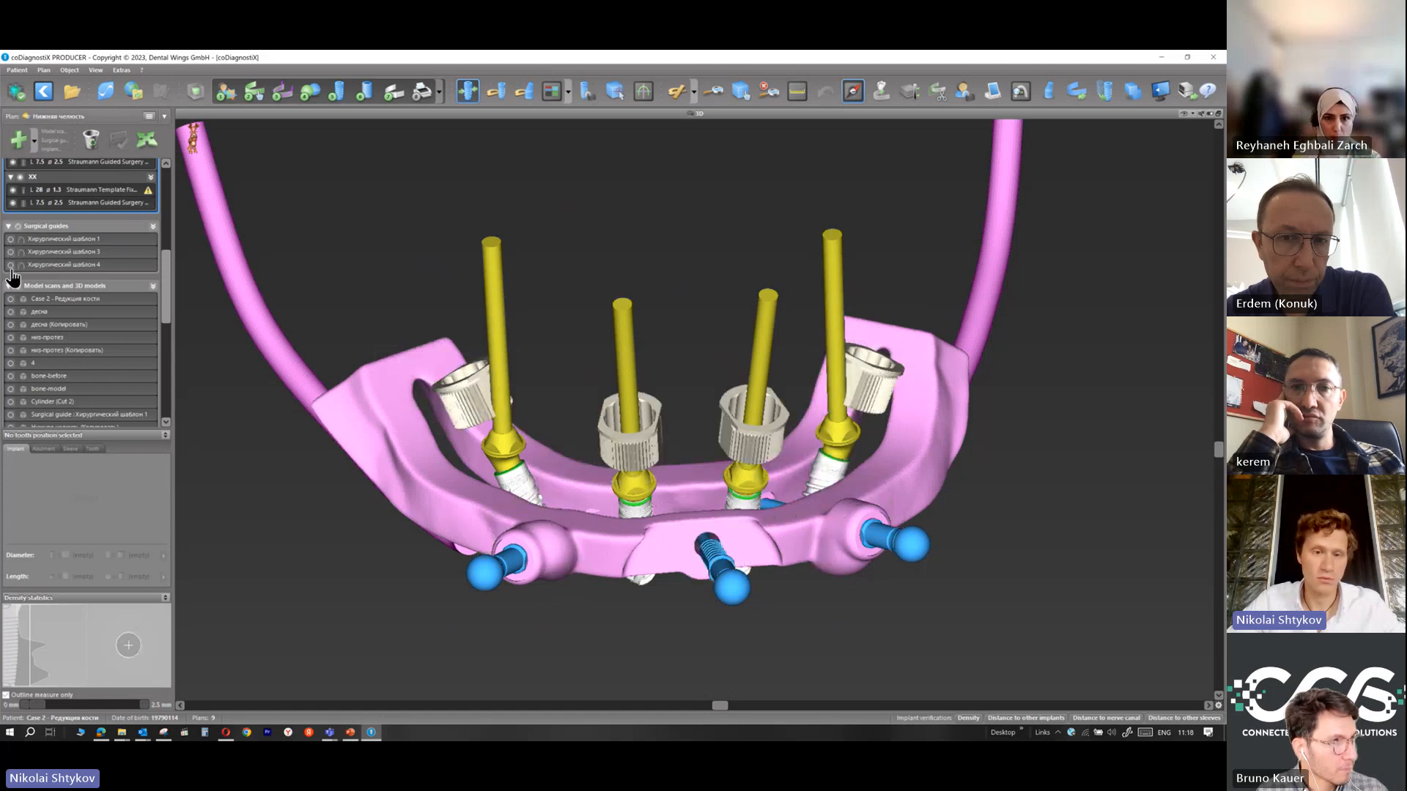
{"action": "left_click", "coordinate": [10, 265]}
{"action": "left_click", "coordinate": [11, 267]}
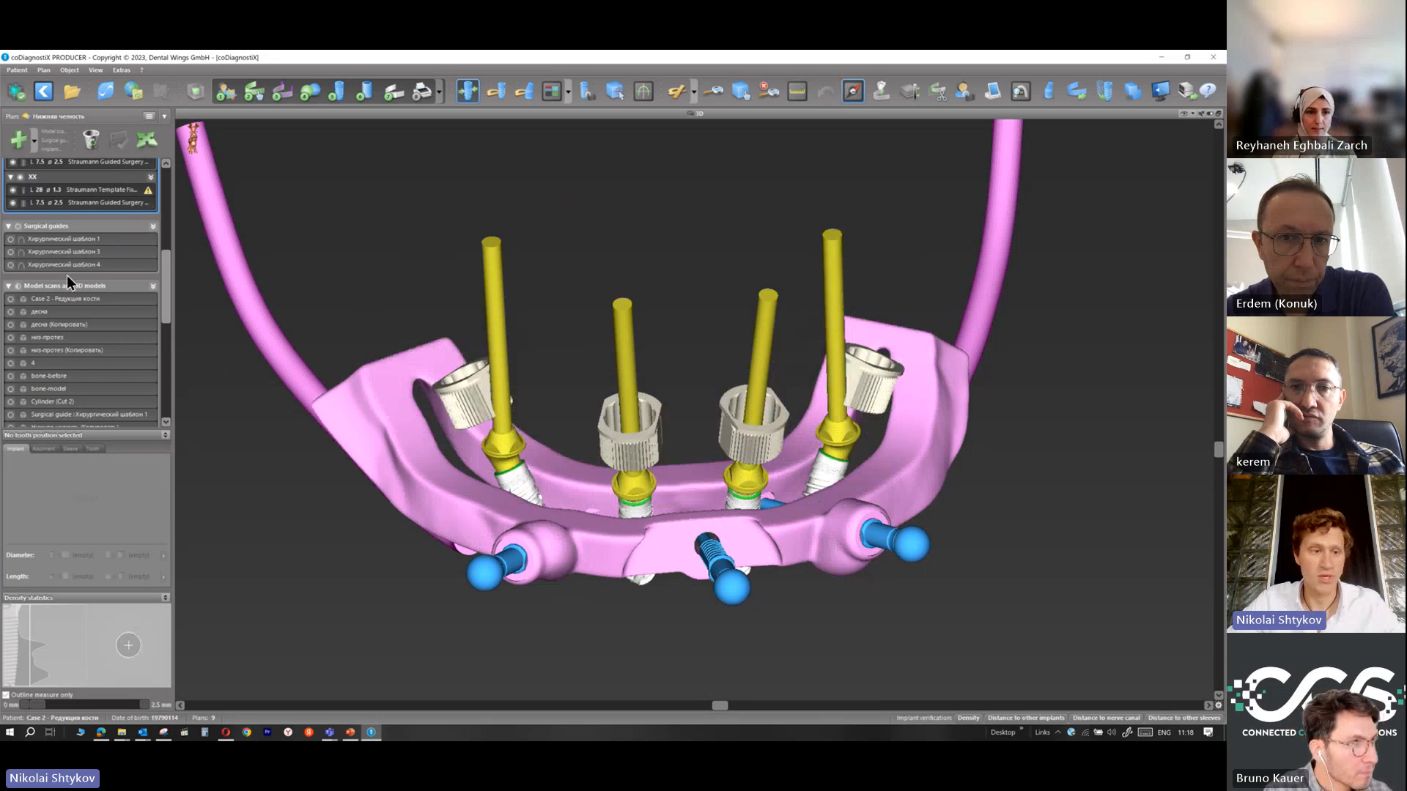
{"action": "left_click_drag", "start_coordinate": [164, 283], "coordinate": [168, 196]}
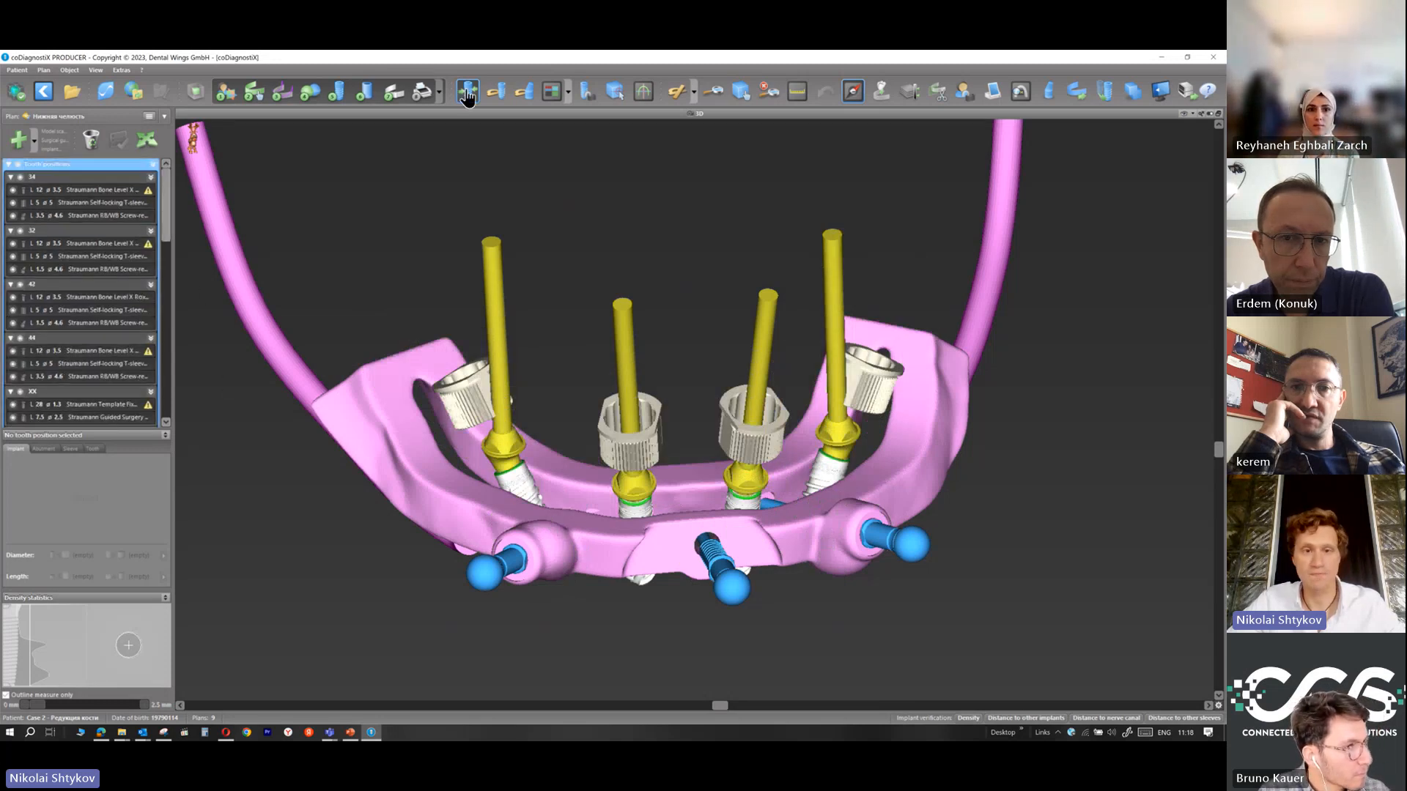
Restore the multi-view layout and set up a copy of the plan "Нижняя челюсть", excluding the surgical guide and cut profiles
{"action": "double_click", "coordinate": [510, 114]}
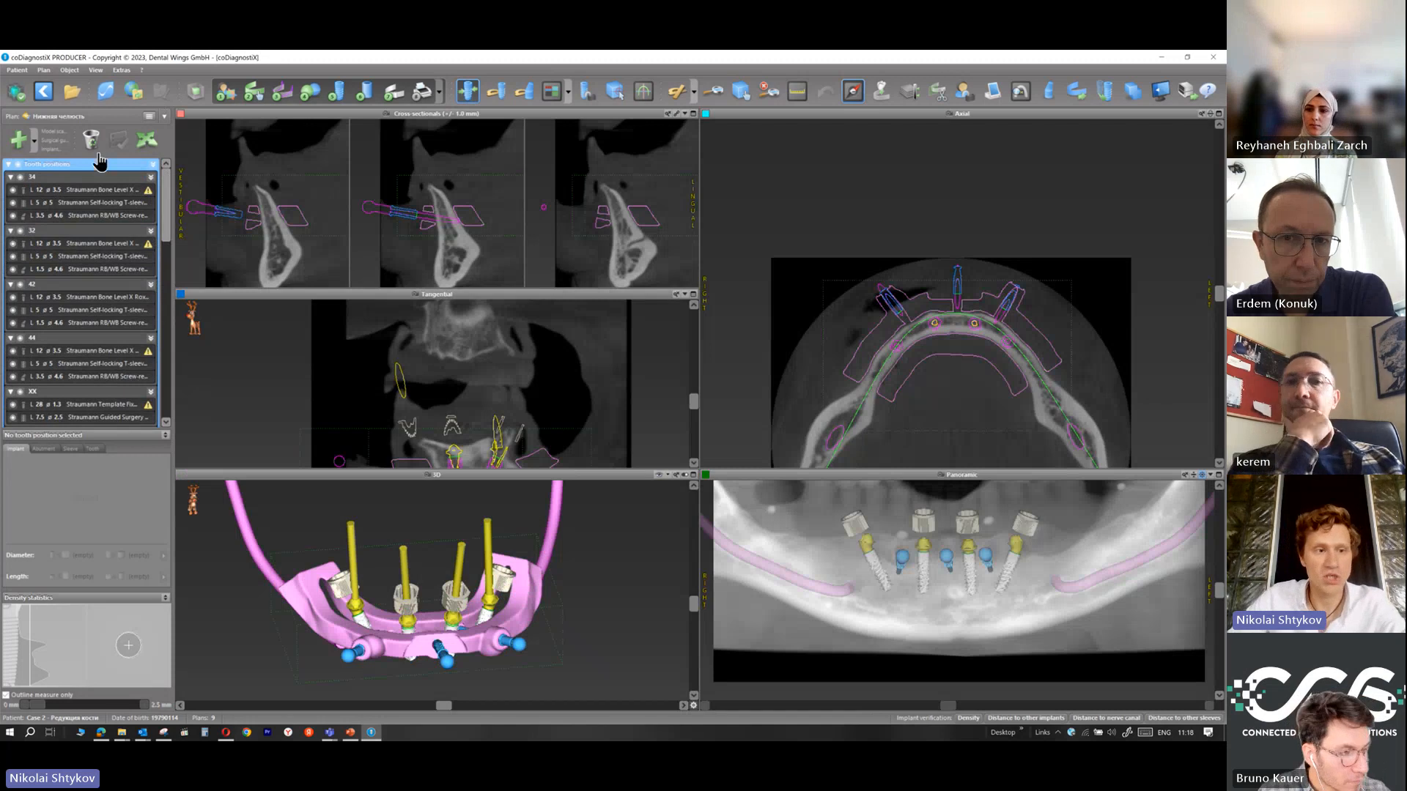
{"action": "left_click", "coordinate": [150, 118]}
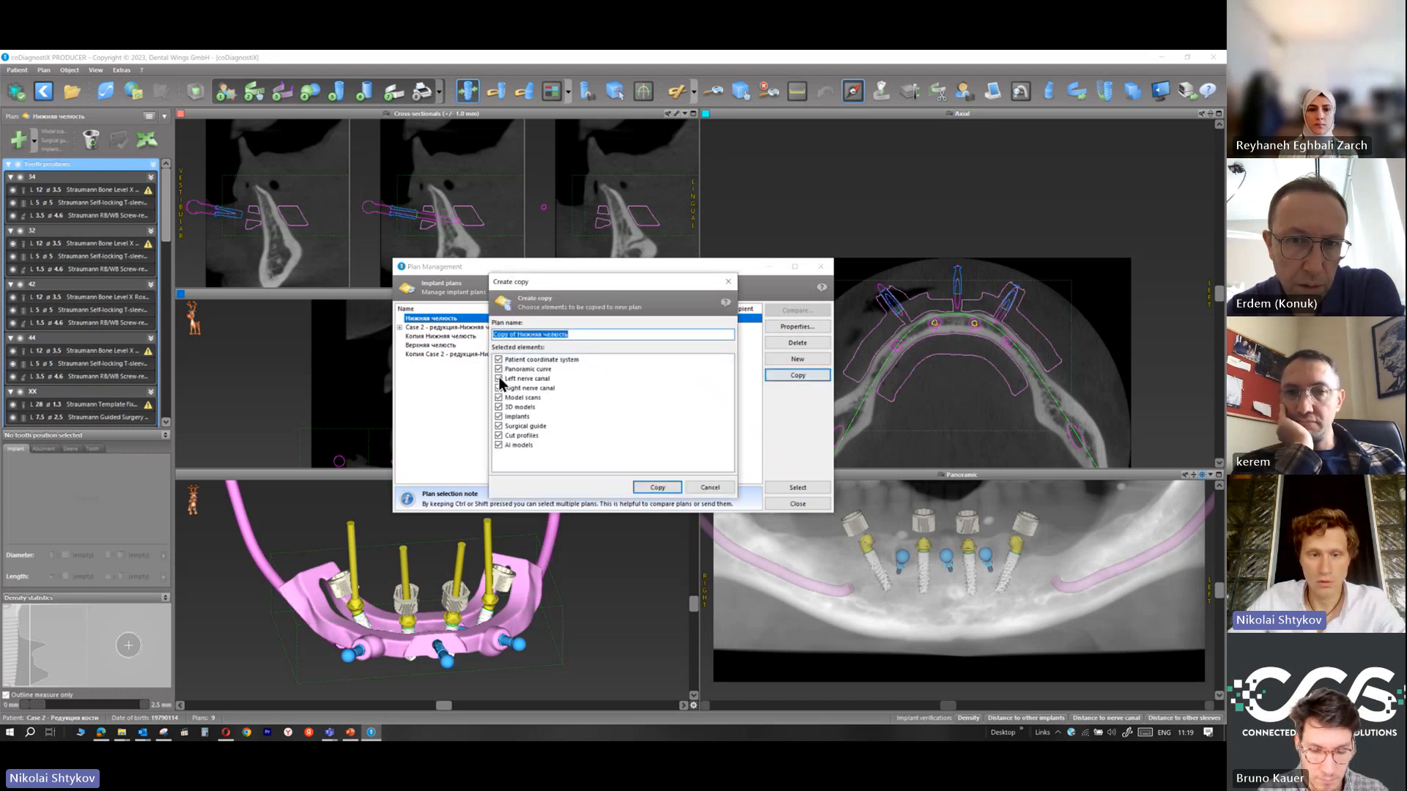
{"action": "left_click", "coordinate": [498, 427]}
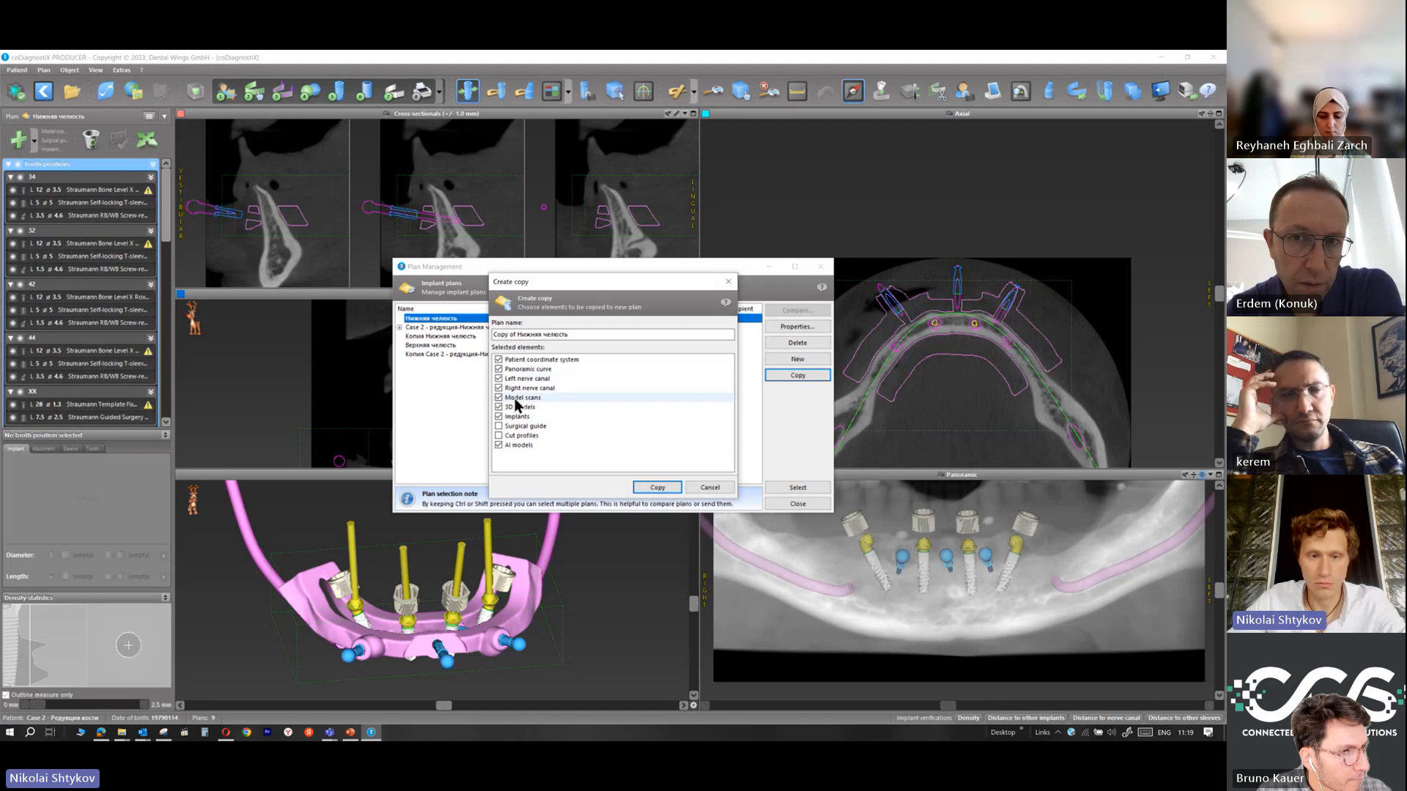
{"action": "left_click", "coordinate": [518, 416]}
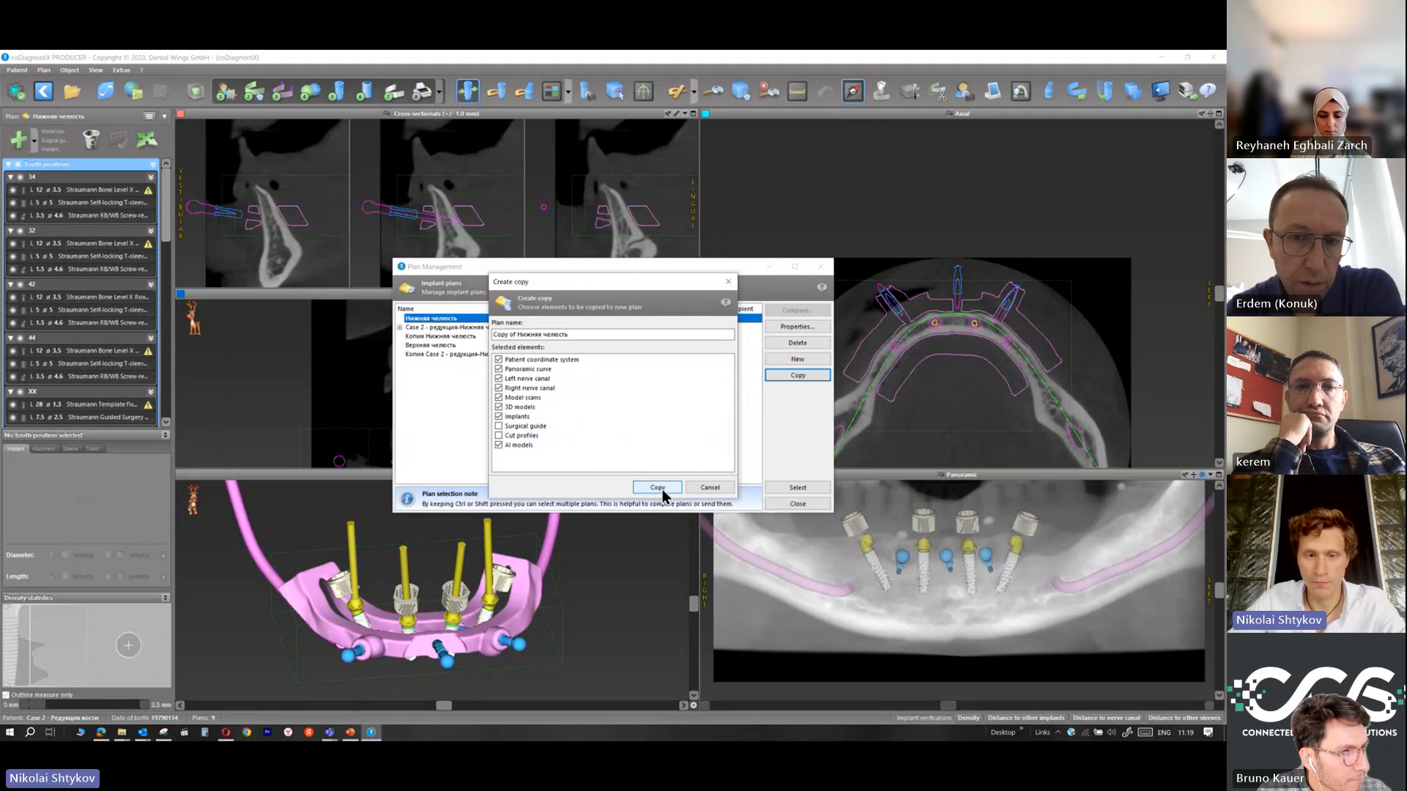
Name the plan copy "NEW of Нижняя челюсть", create it and select it as the active plan
{"action": "left_click", "coordinate": [509, 334]}
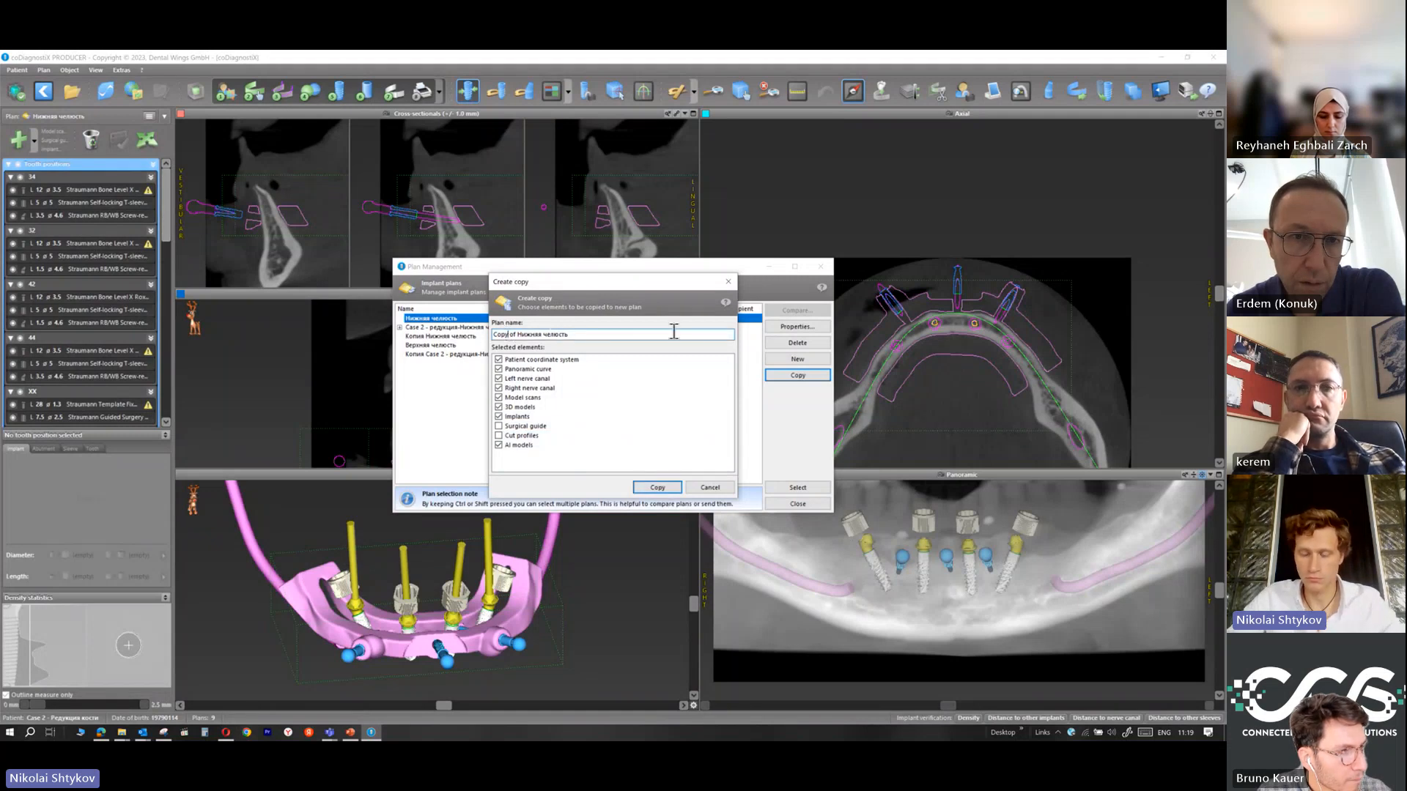
{"action": "key", "text": "BackSpace"}
{"action": "key", "text": "BackSpace"}
{"action": "key", "text": "BackSpace"}
{"action": "key", "text": "BackSpace"}
{"action": "key", "text": "BackSpace"}
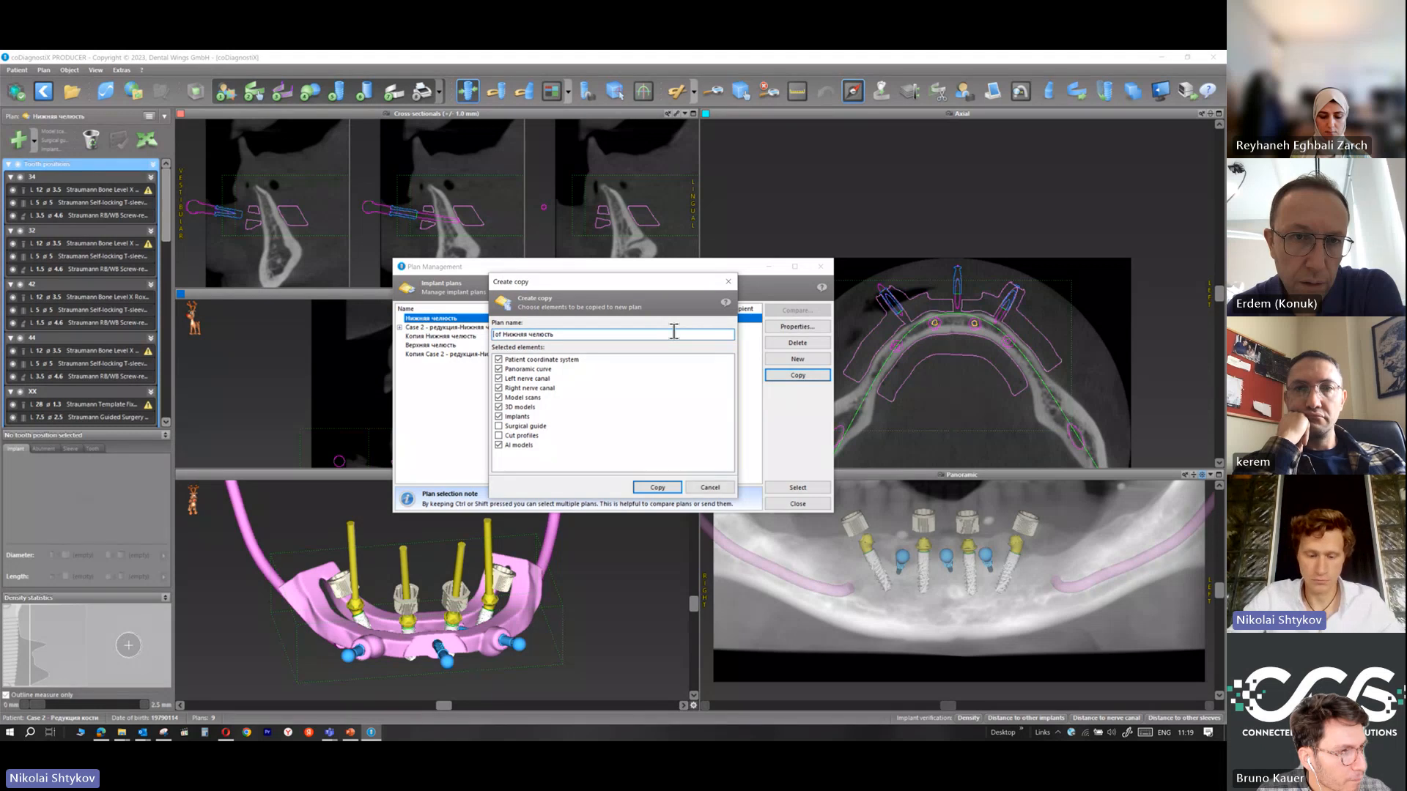
{"action": "type", "text": "NeW"}
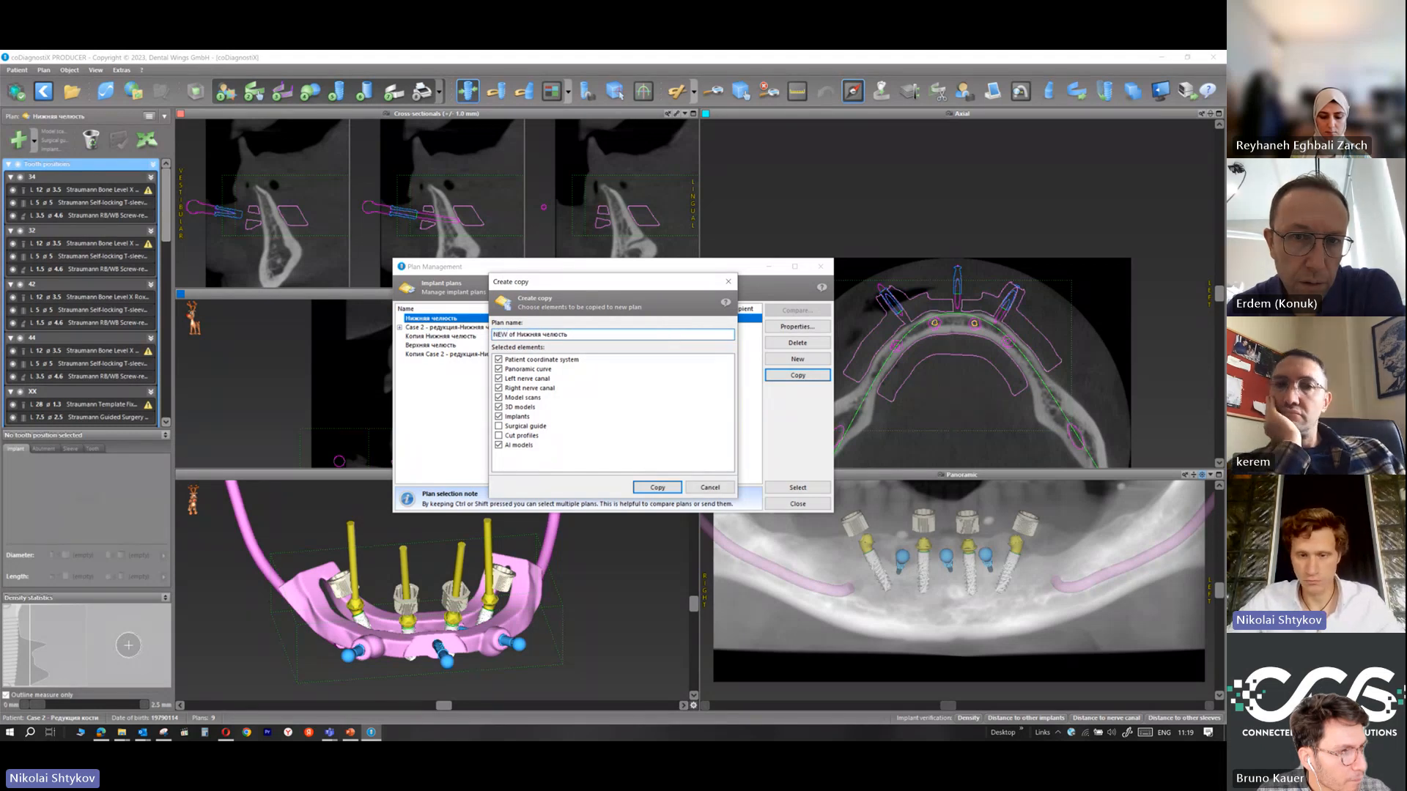
{"action": "left_click", "coordinate": [676, 490]}
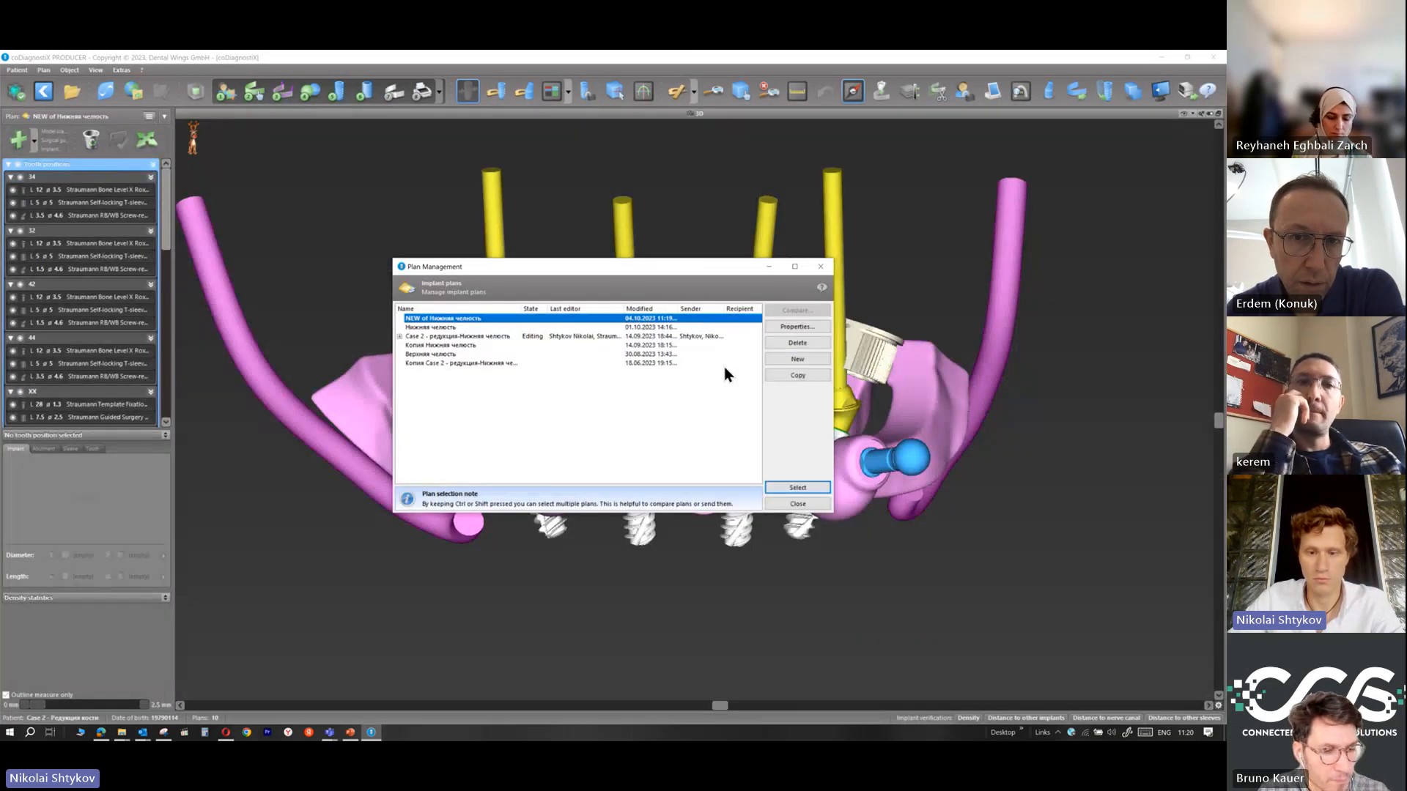
{"action": "left_click", "coordinate": [791, 486]}
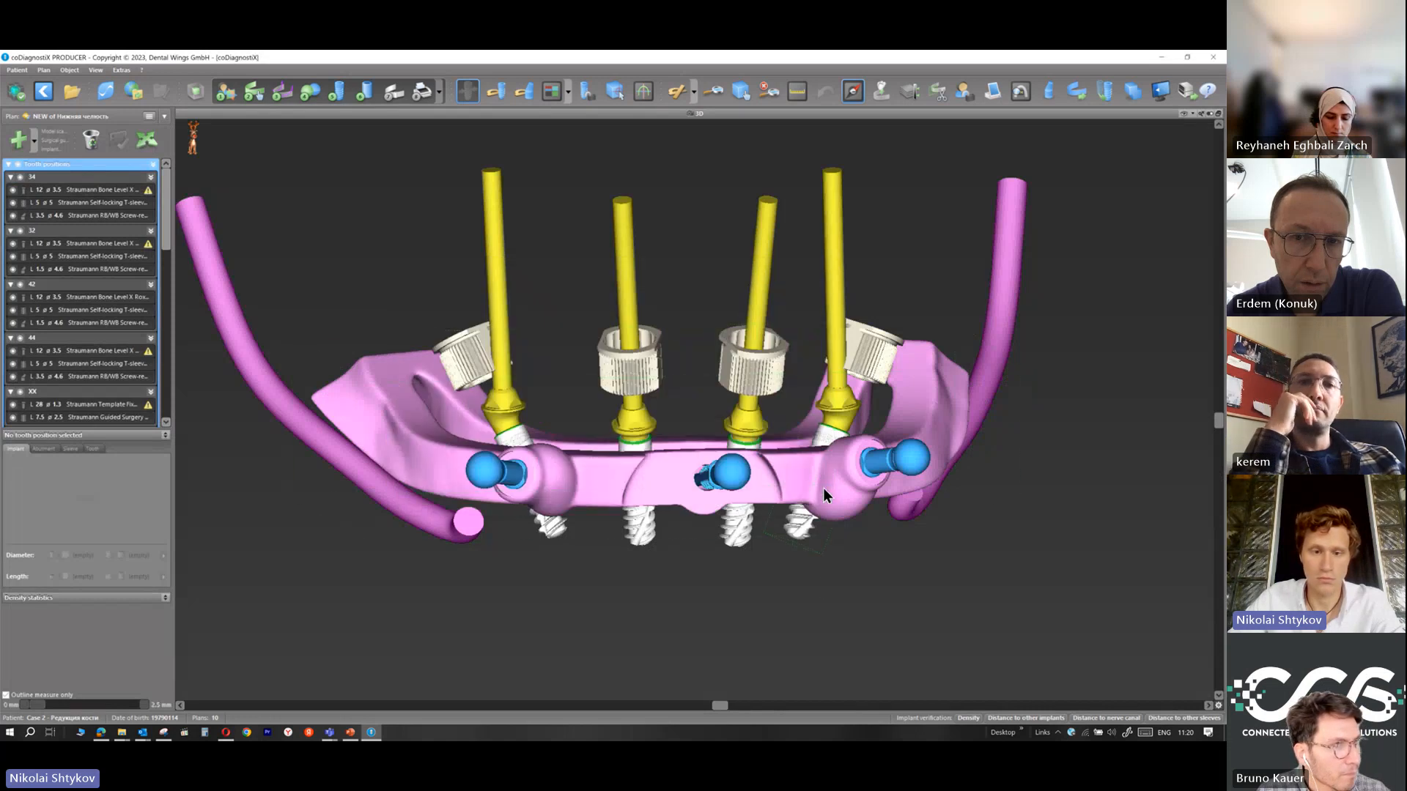
Return to the multi-view layout and delete the 3D model "Хирургический шаблон : Хирургический шаблон 1 1"
{"action": "double_click", "coordinate": [399, 113]}
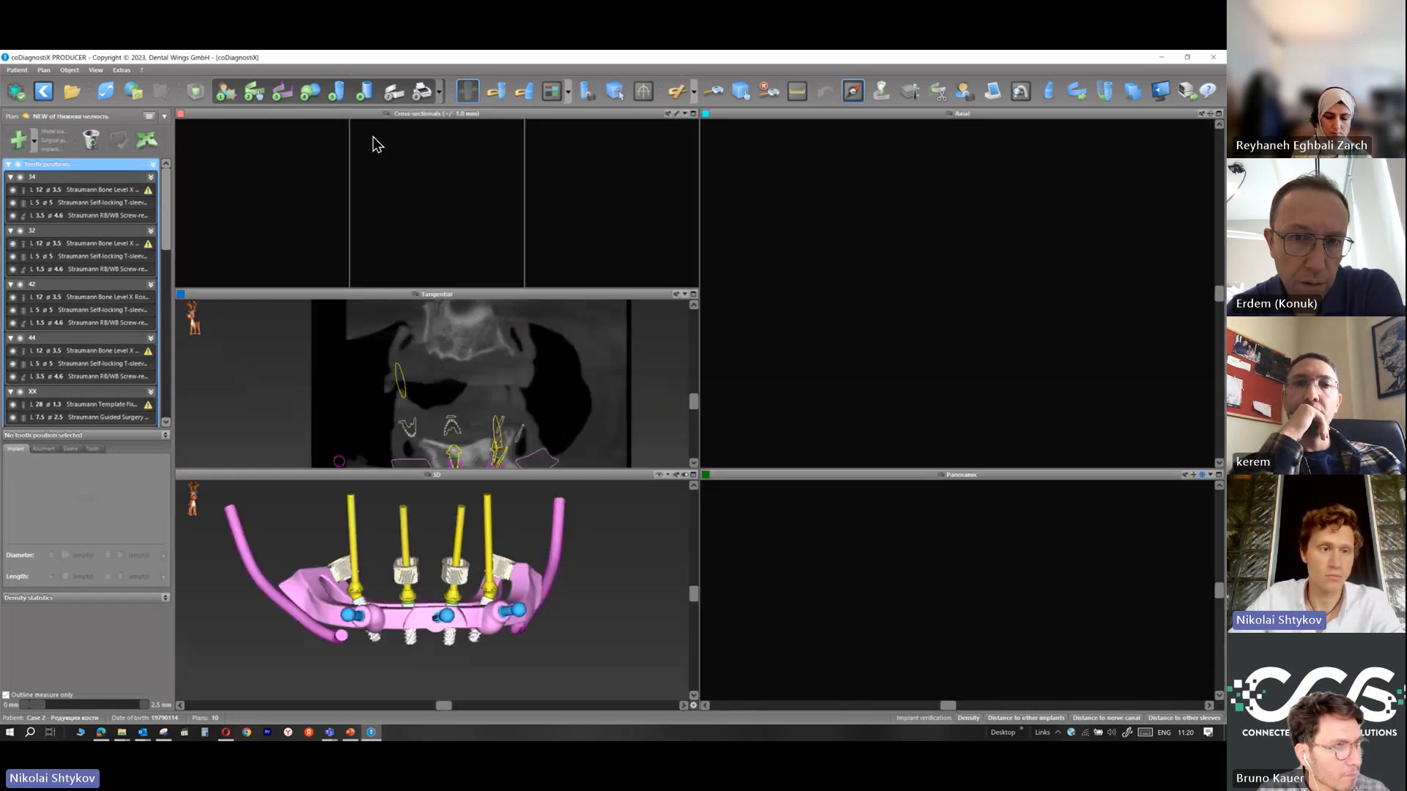
{"action": "scroll", "coordinate": [90, 276], "scroll_direction": "down", "scroll_amount": 5}
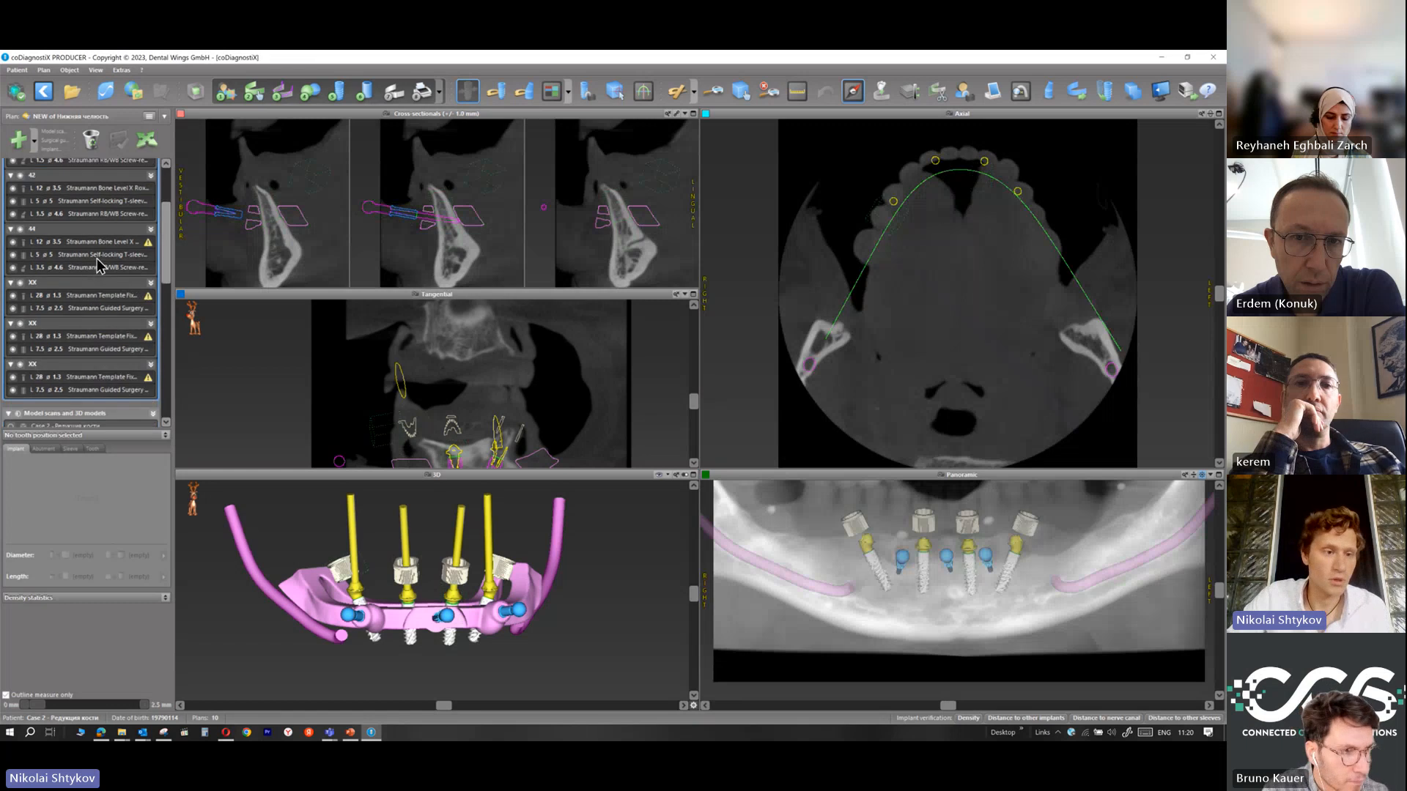
{"action": "scroll", "coordinate": [71, 256], "scroll_direction": "down", "scroll_amount": 2}
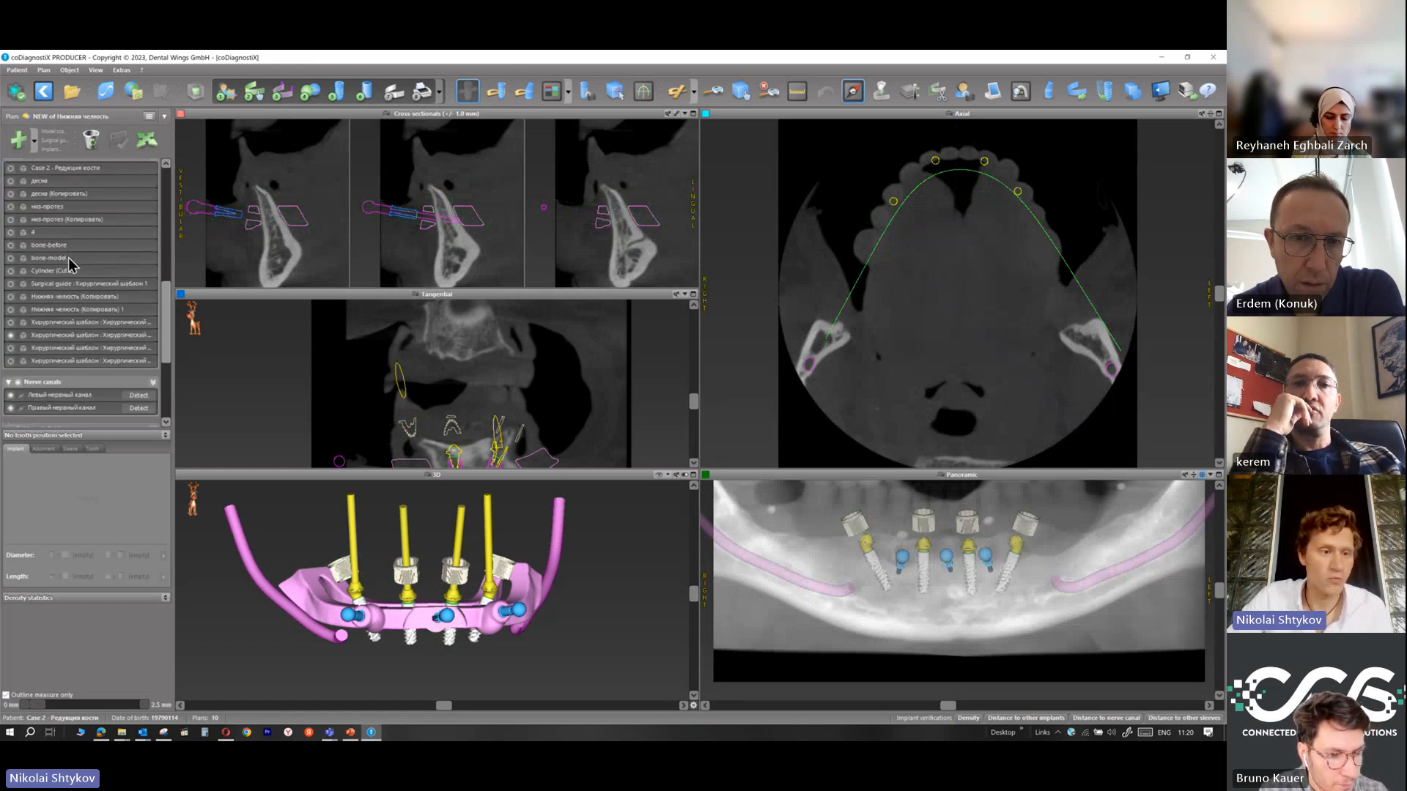
{"action": "left_click", "coordinate": [77, 335]}
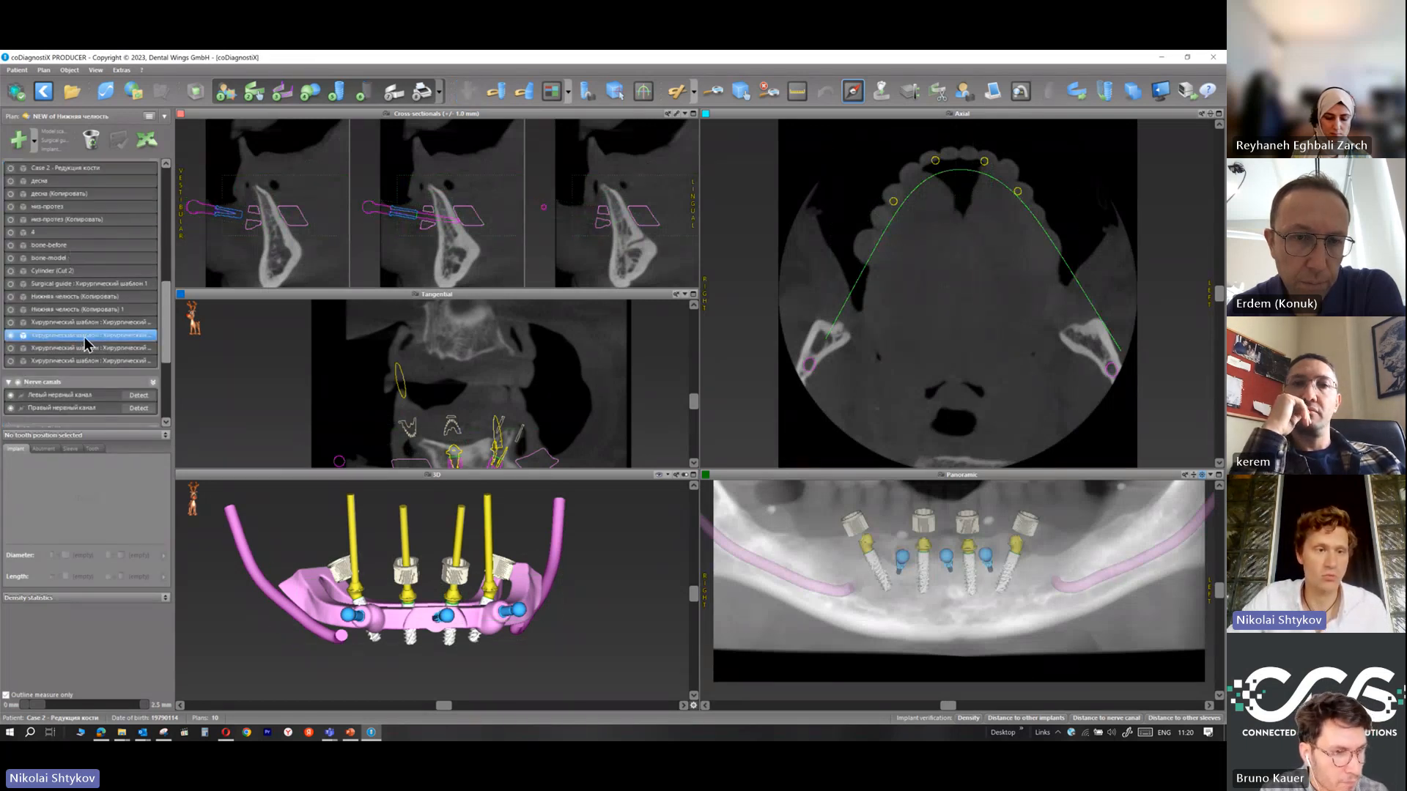
{"action": "left_click", "coordinate": [90, 140]}
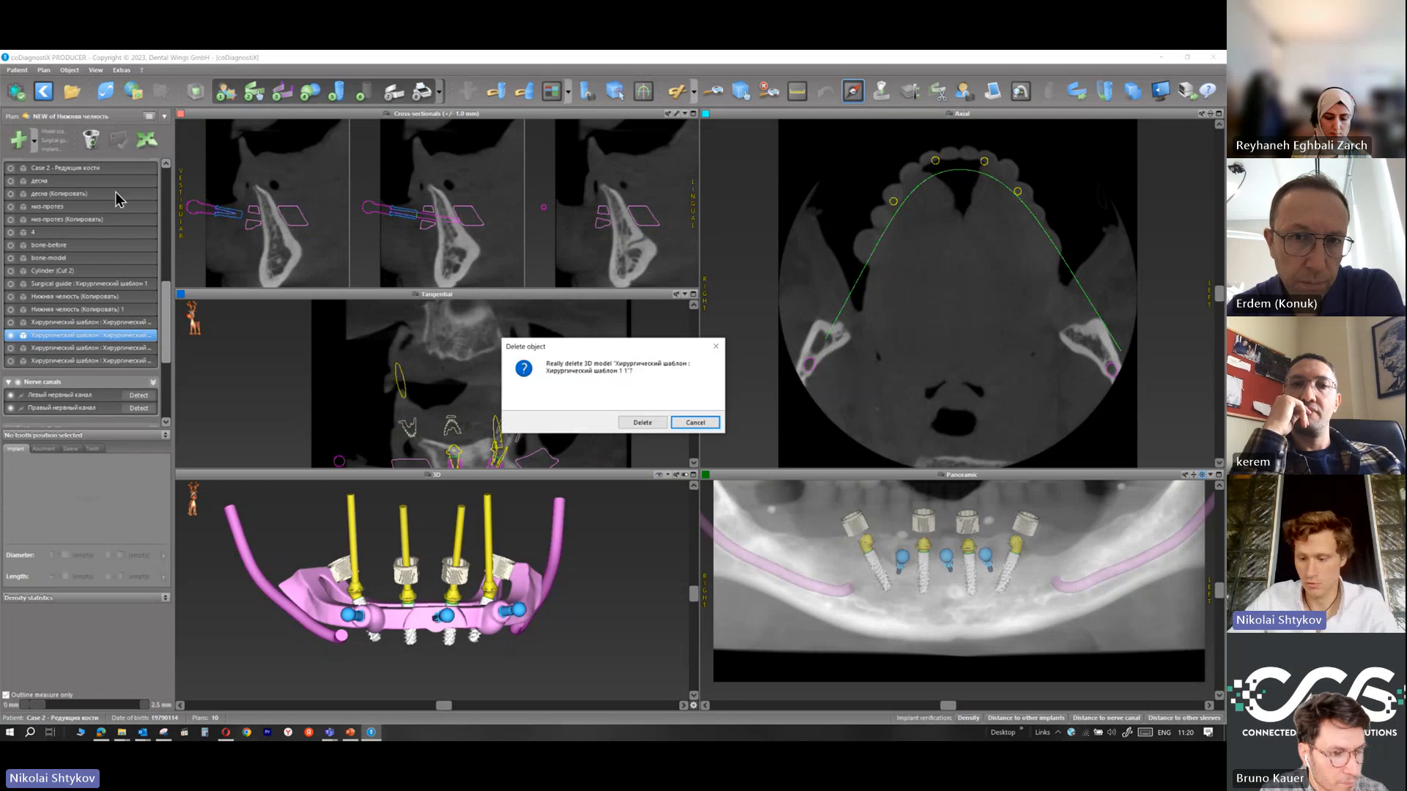
{"action": "key", "text": "Tab"}
{"action": "key", "text": "Return"}
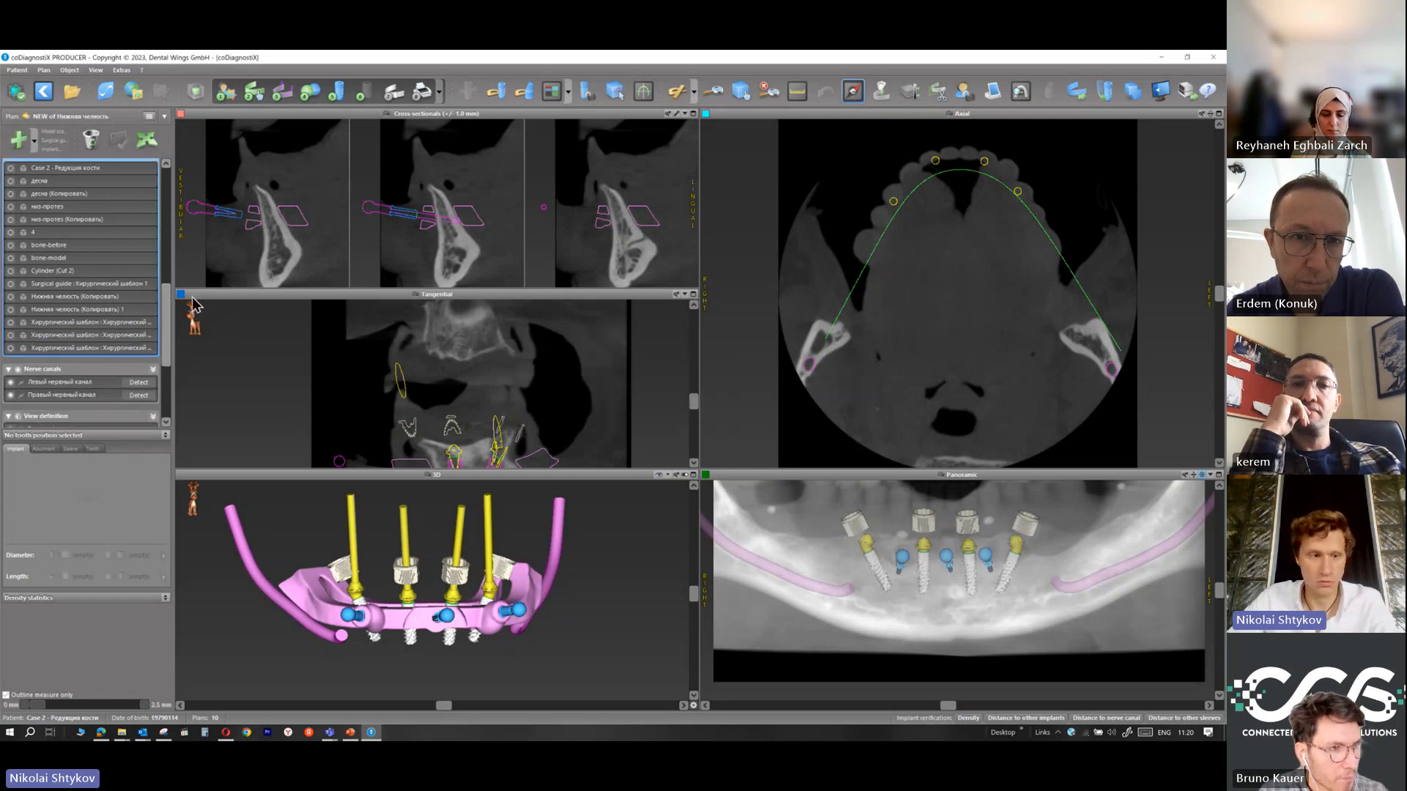
Delete the remaining surgical guide 3D models Хирургический шаблон 4, Хирургический шаблон 1 and Хирургический шаблон 2
{"action": "left_click", "coordinate": [120, 141]}
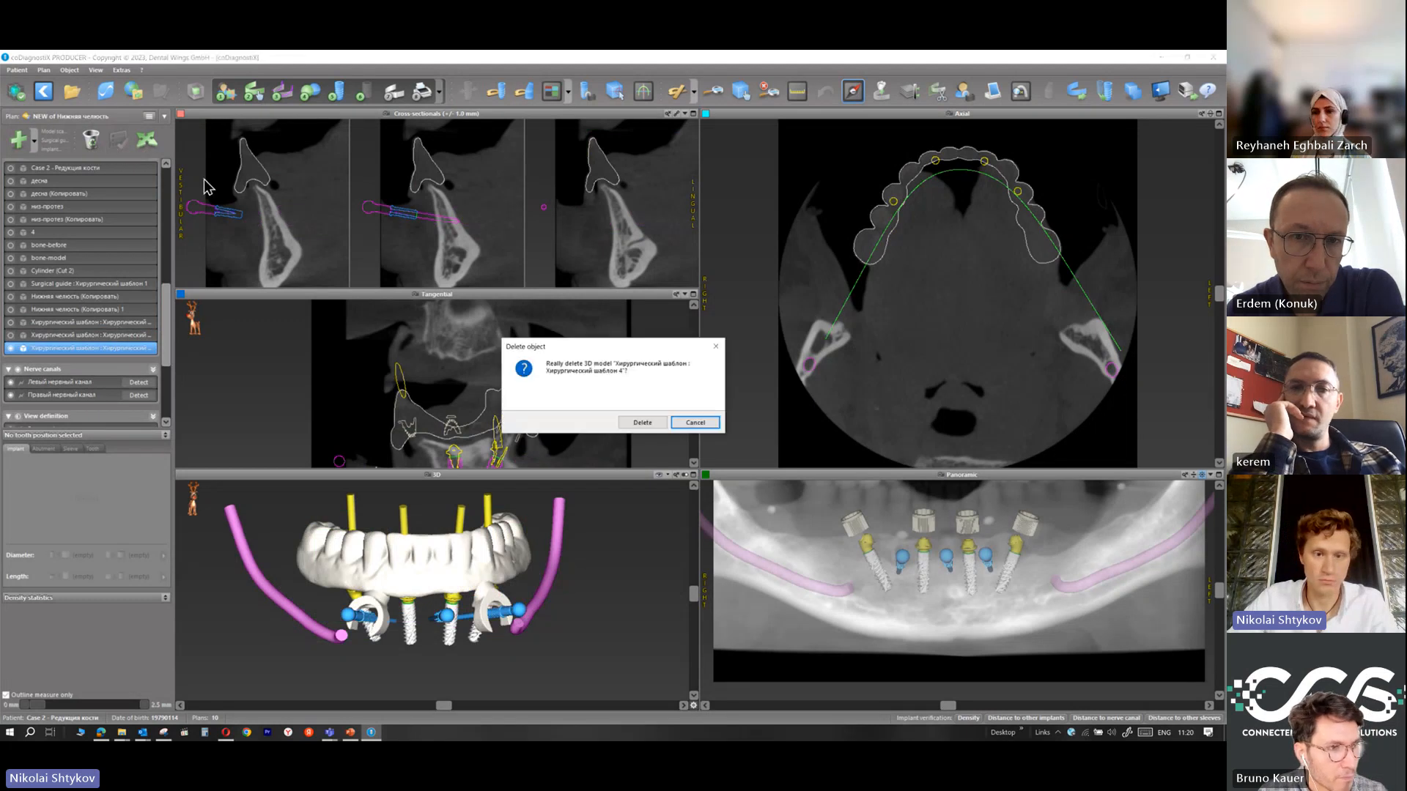
{"action": "left_click", "coordinate": [636, 425]}
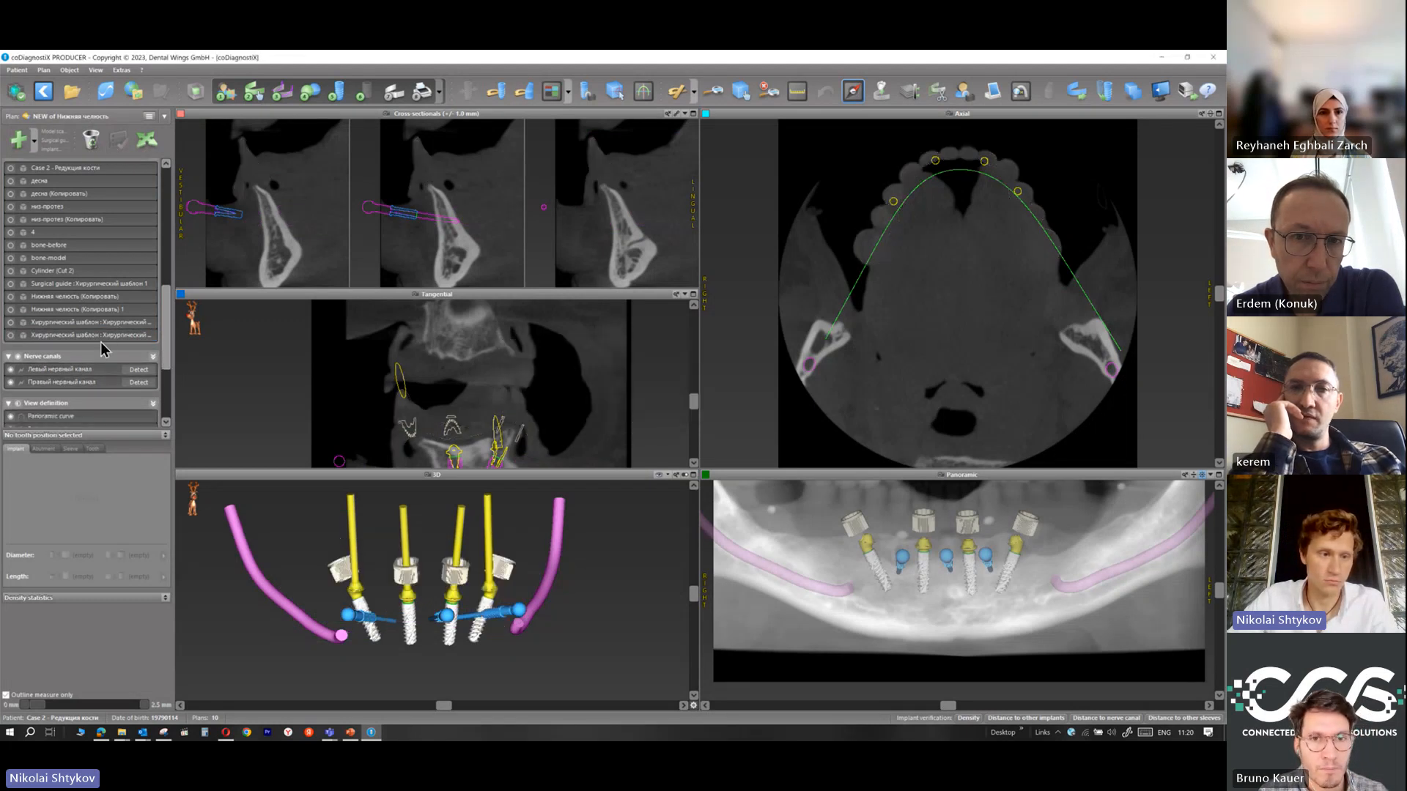
{"action": "left_click", "coordinate": [119, 140]}
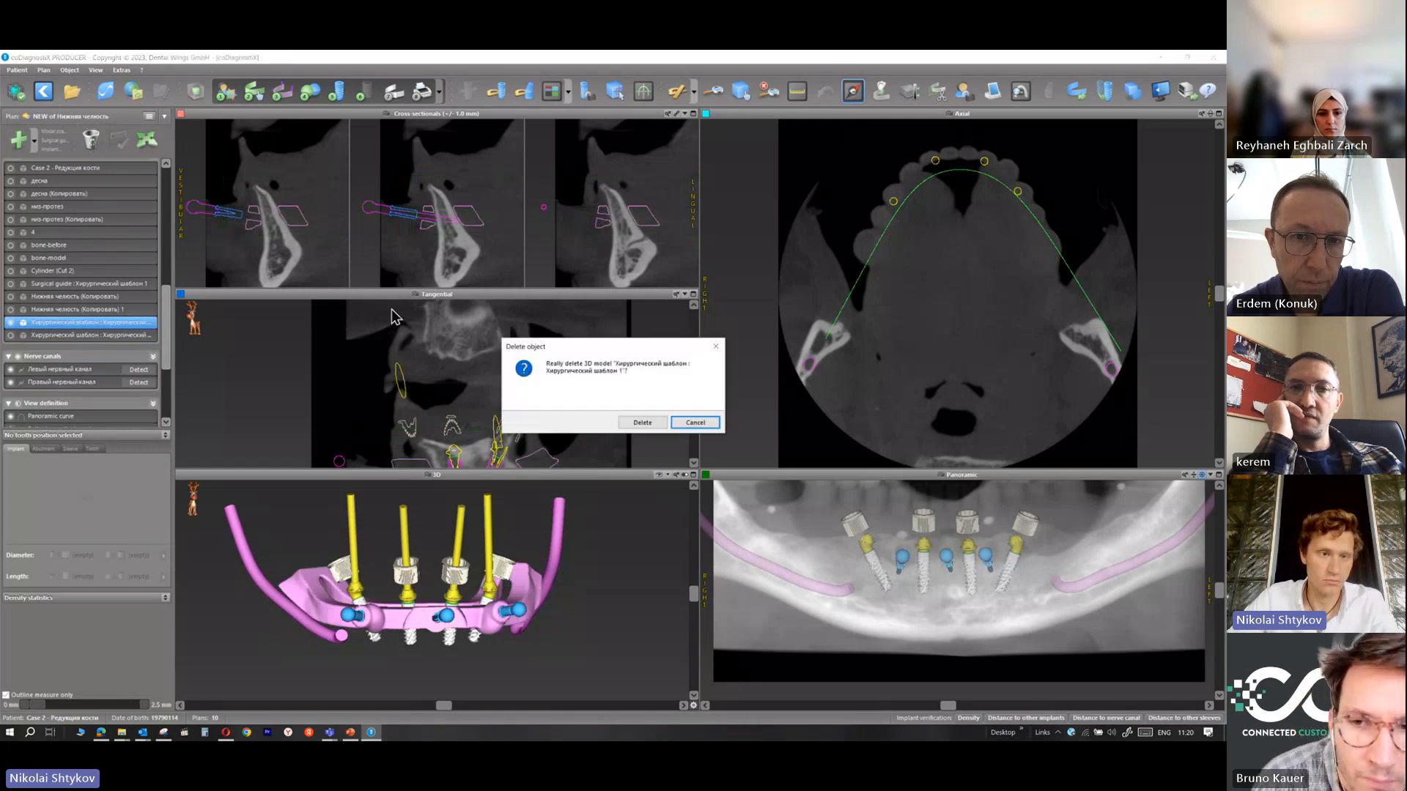
{"action": "left_click", "coordinate": [632, 423]}
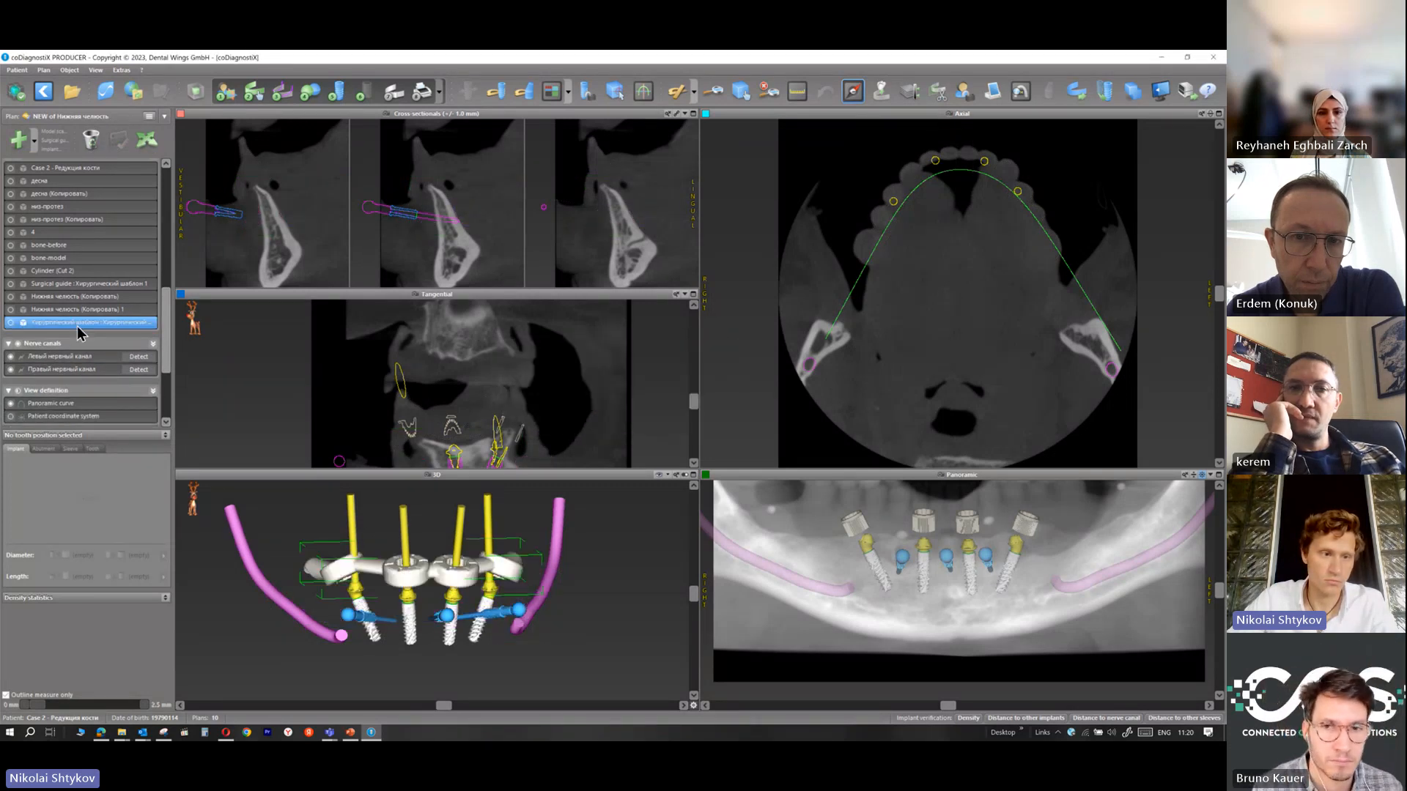
{"action": "left_click", "coordinate": [91, 139]}
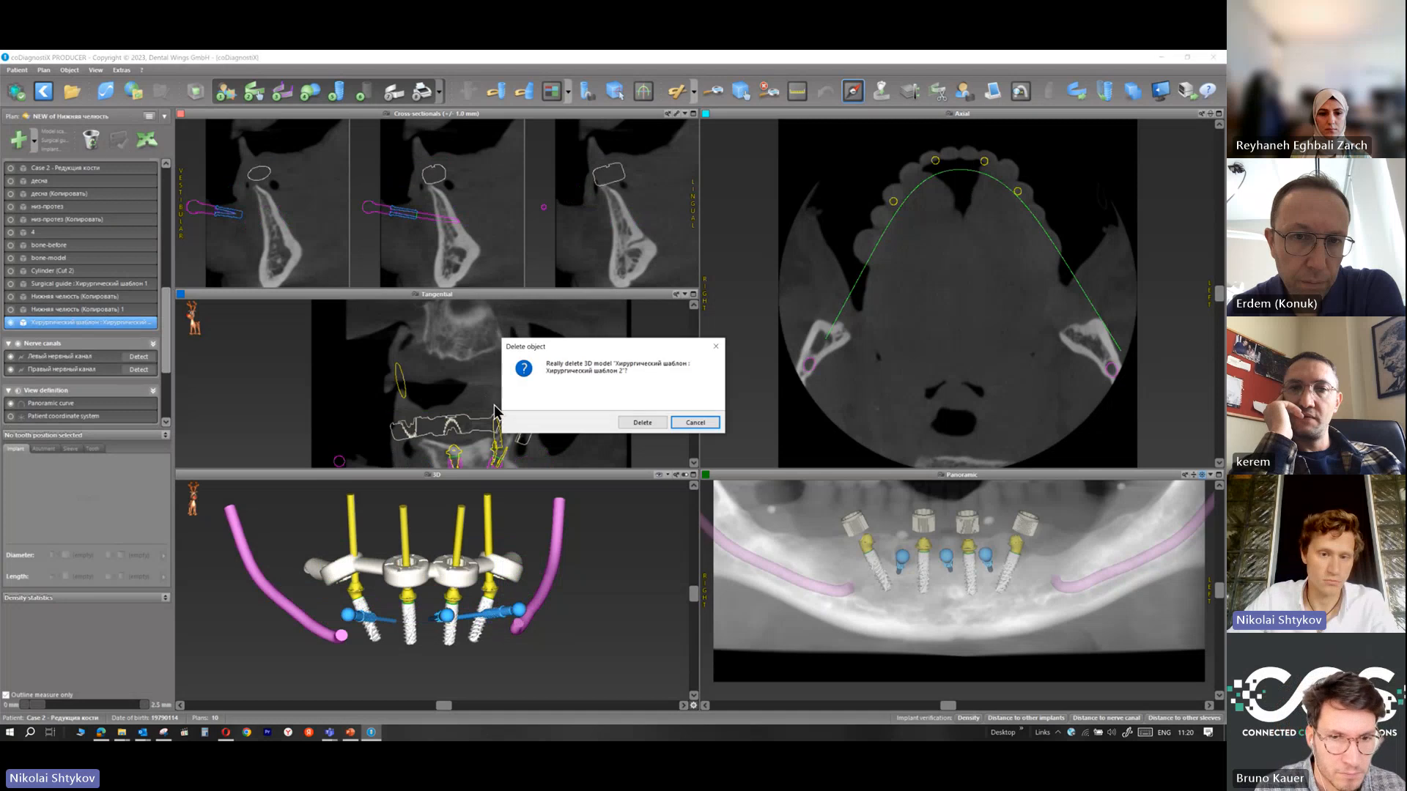
{"action": "left_click", "coordinate": [633, 414]}
Delete the lower jaw 3D model "Нижняя челюсть (Копировать) 1" from the plan
{"action": "left_click", "coordinate": [60, 310]}
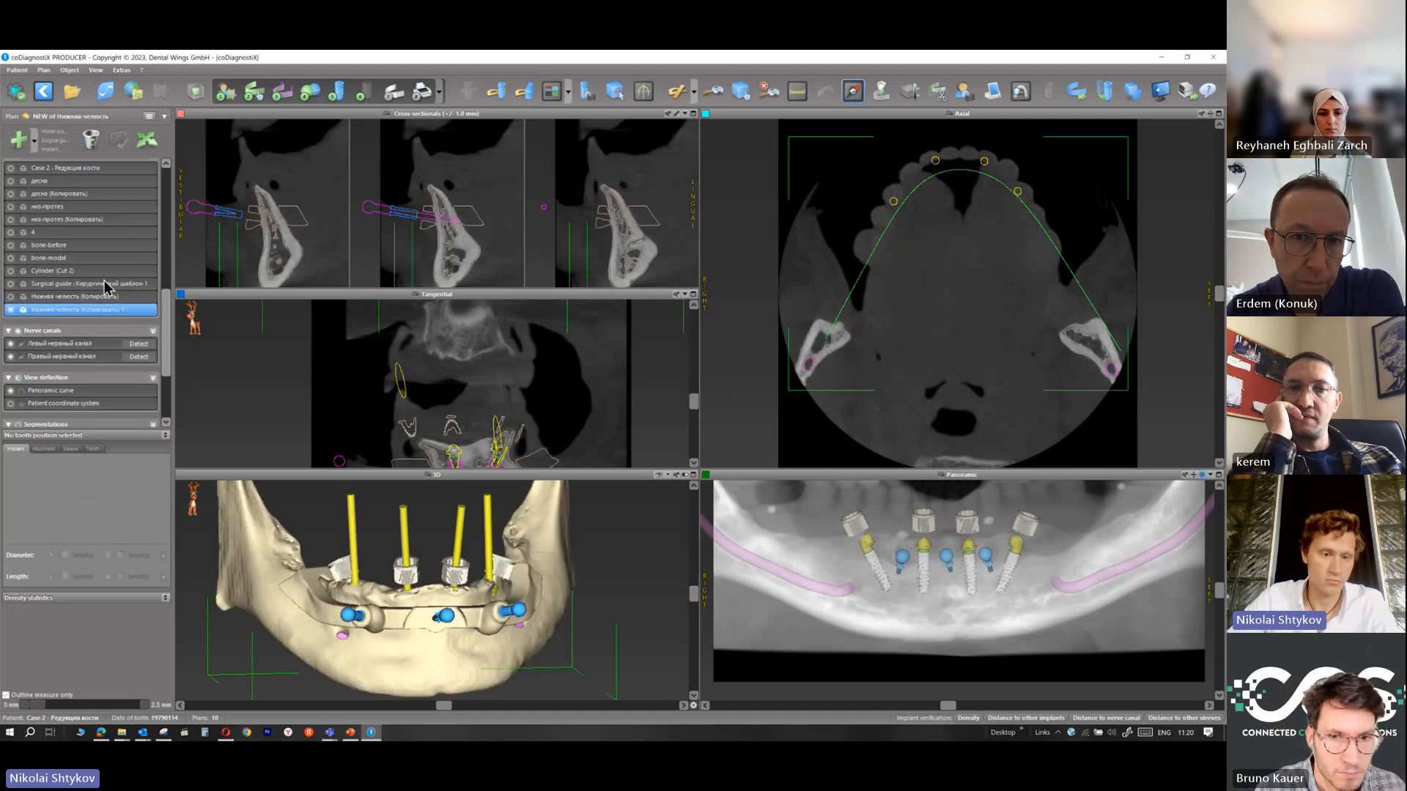
{"action": "left_click", "coordinate": [91, 139]}
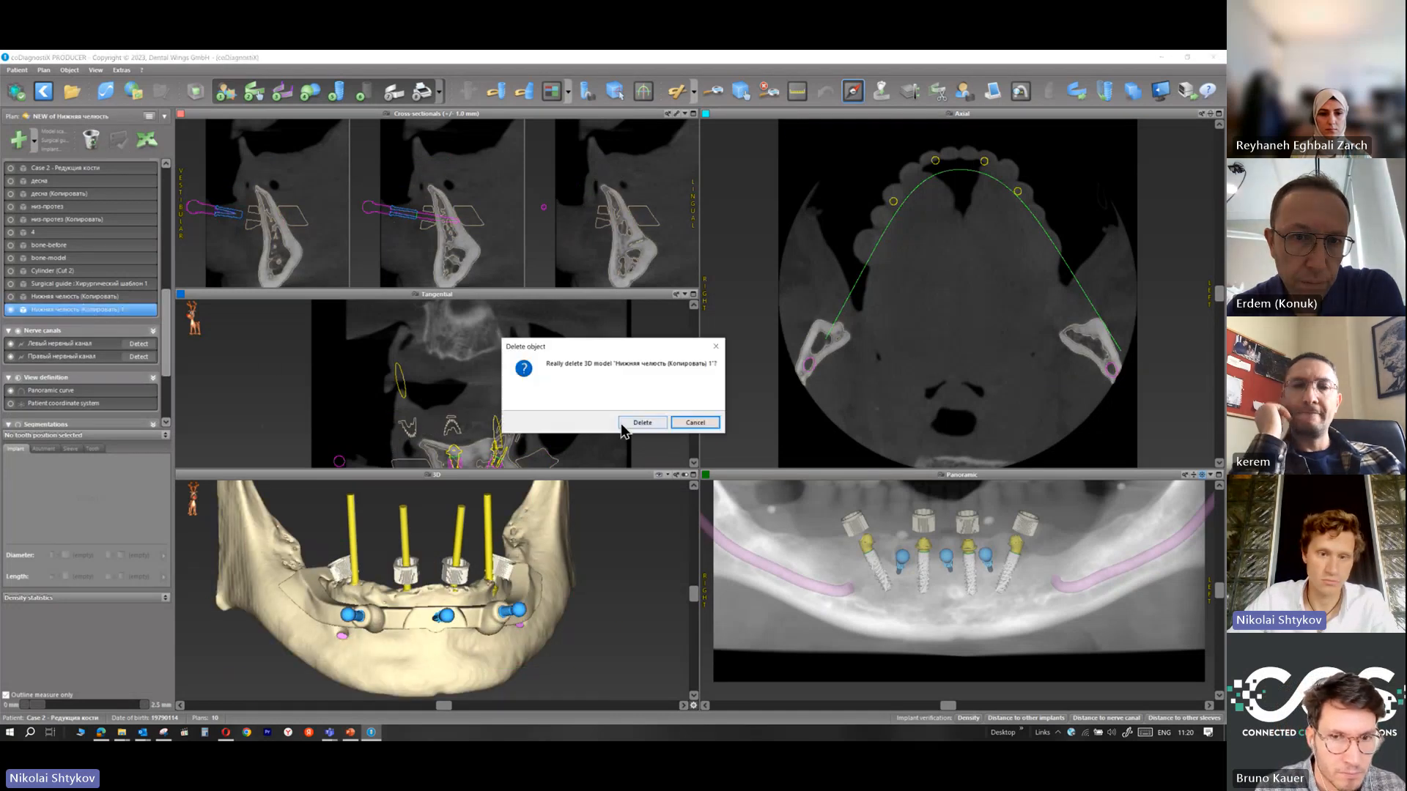
{"action": "left_click", "coordinate": [641, 422]}
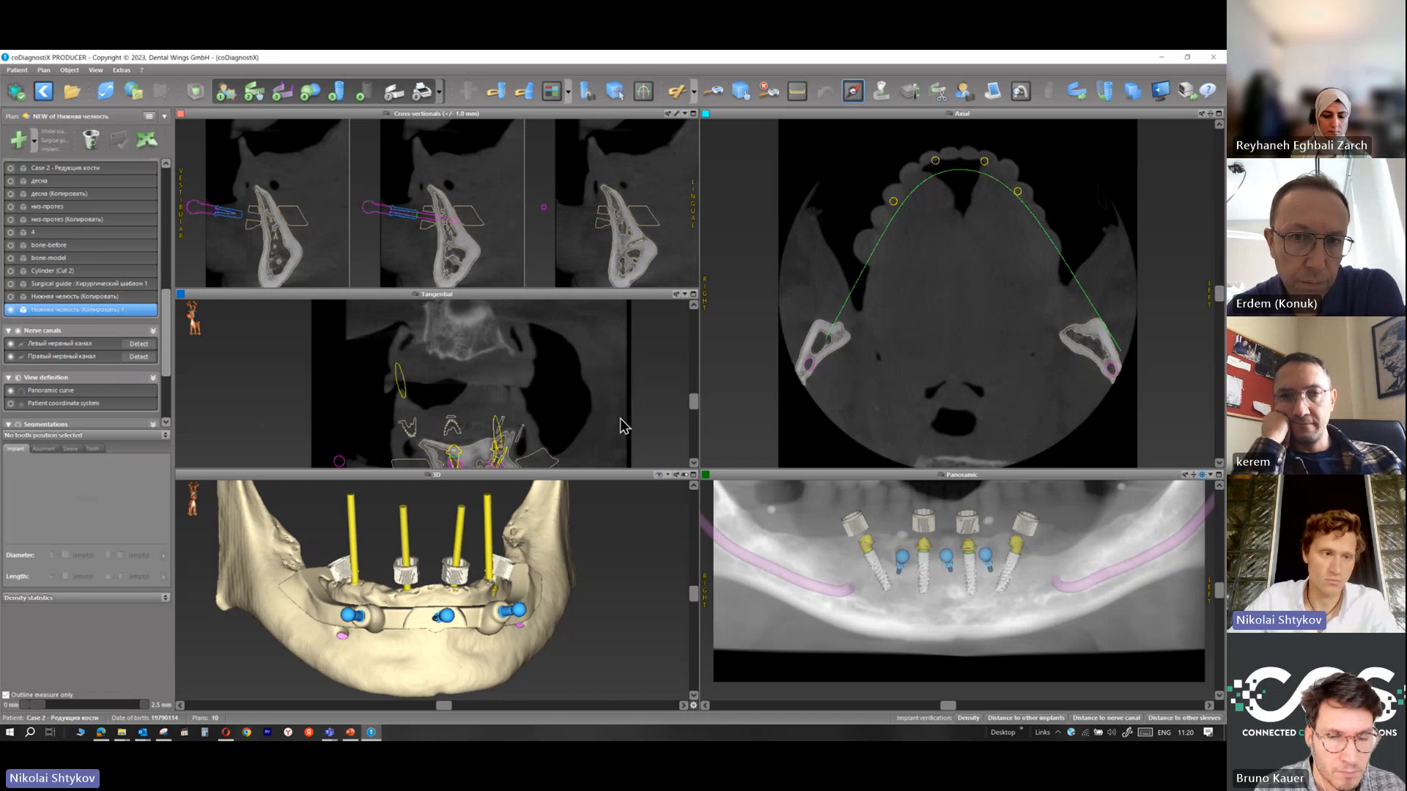
Delete the 3D model "Surgical guide : Хирургический шаблон 1" from the plan
{"action": "left_click", "coordinate": [98, 297]}
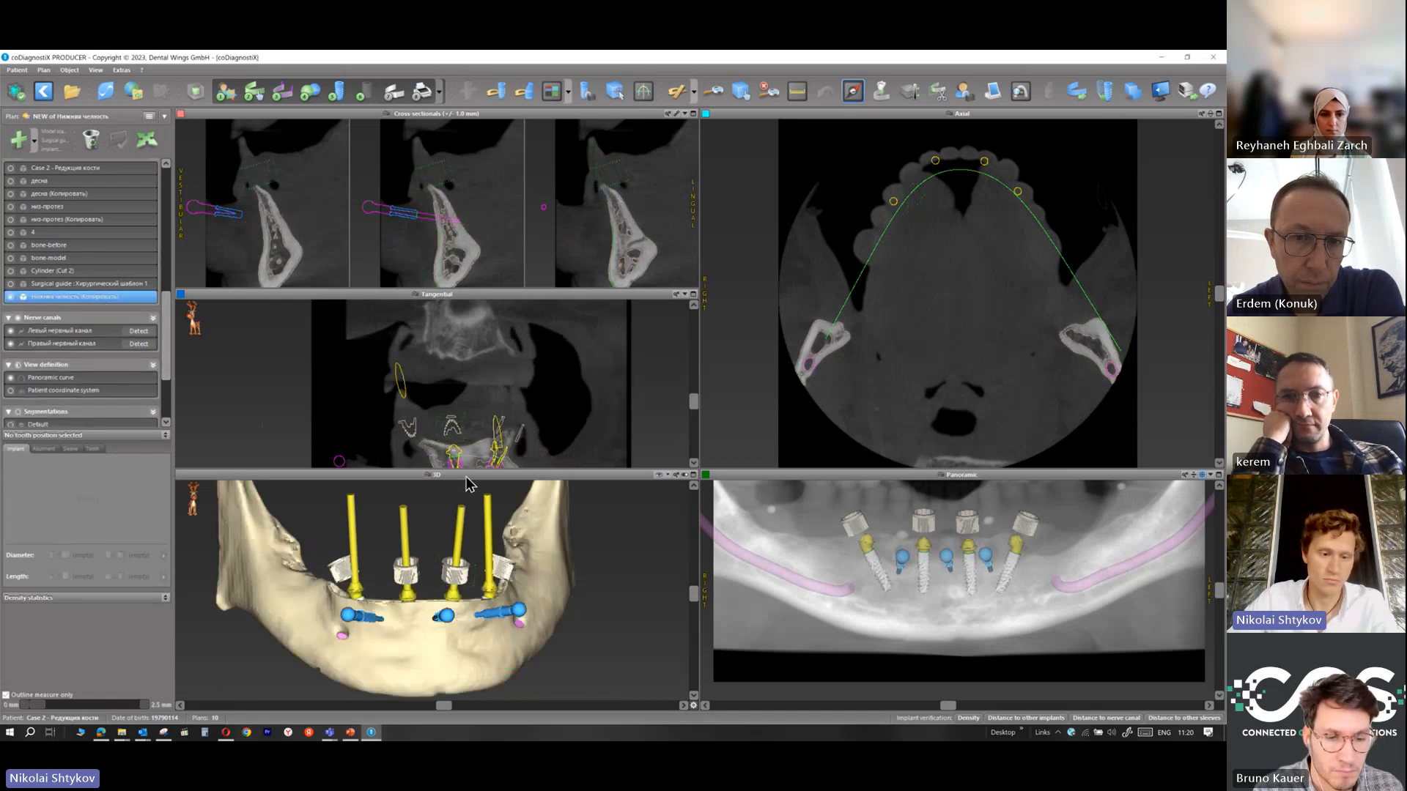
{"action": "left_click", "coordinate": [92, 298]}
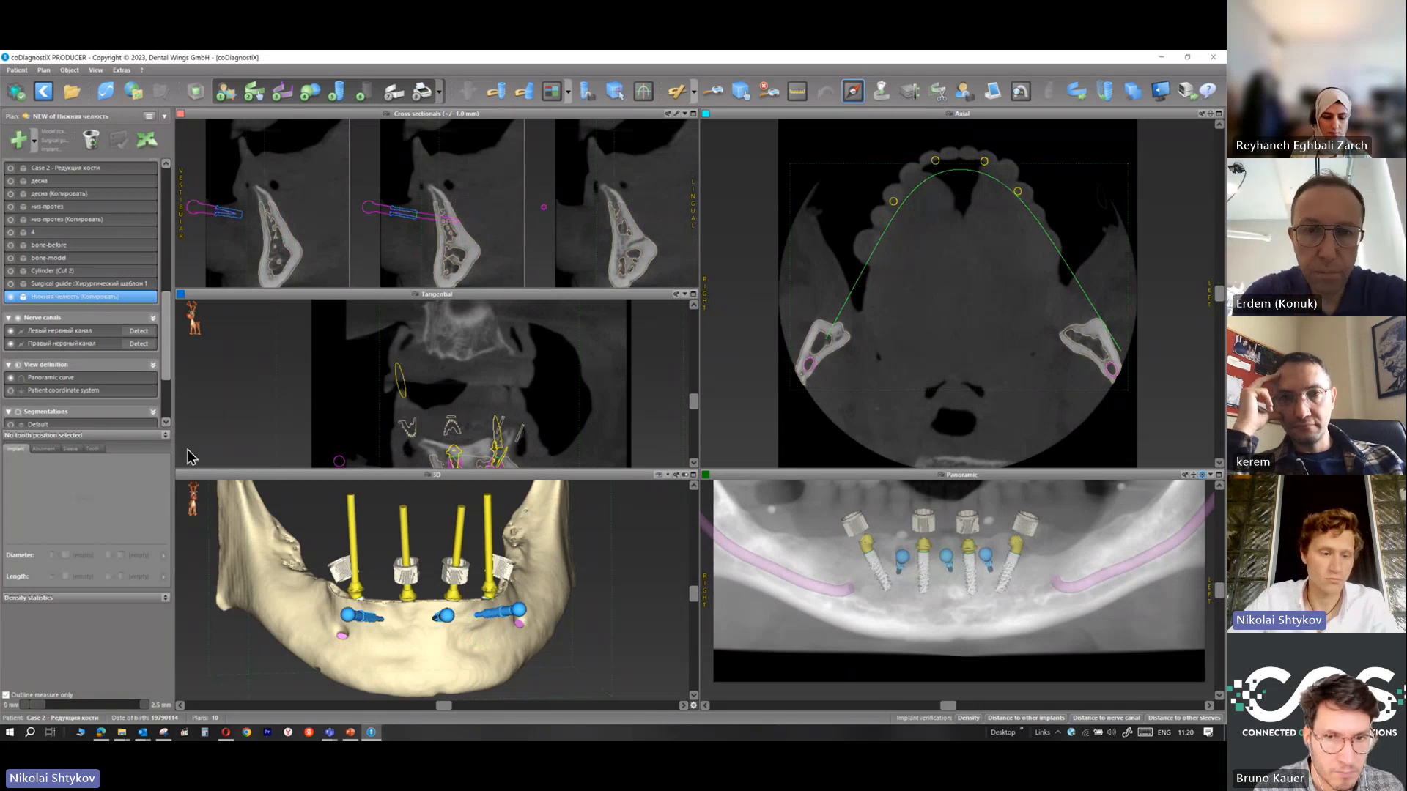
{"action": "left_click", "coordinate": [80, 286]}
{"action": "left_click", "coordinate": [77, 300]}
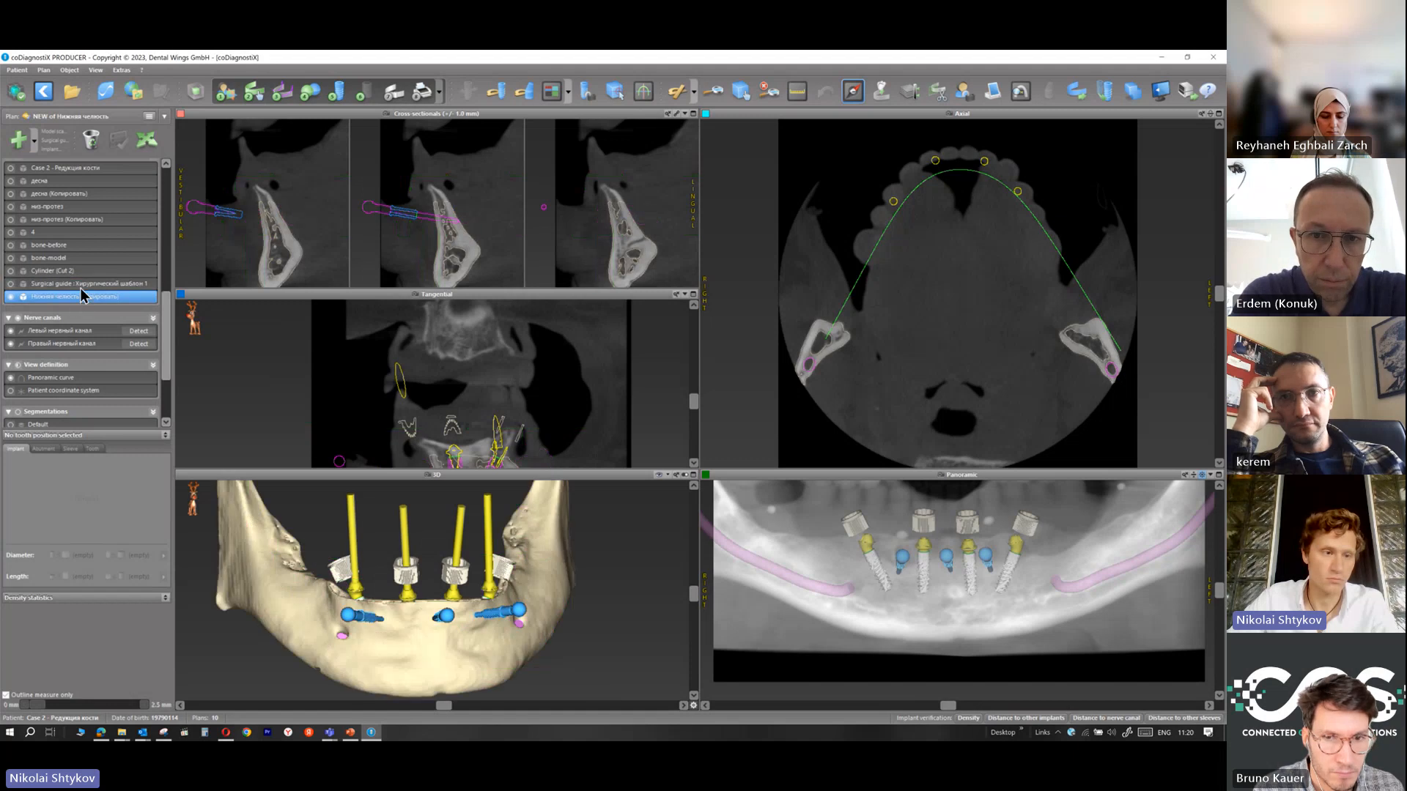
{"action": "right_click", "coordinate": [81, 285]}
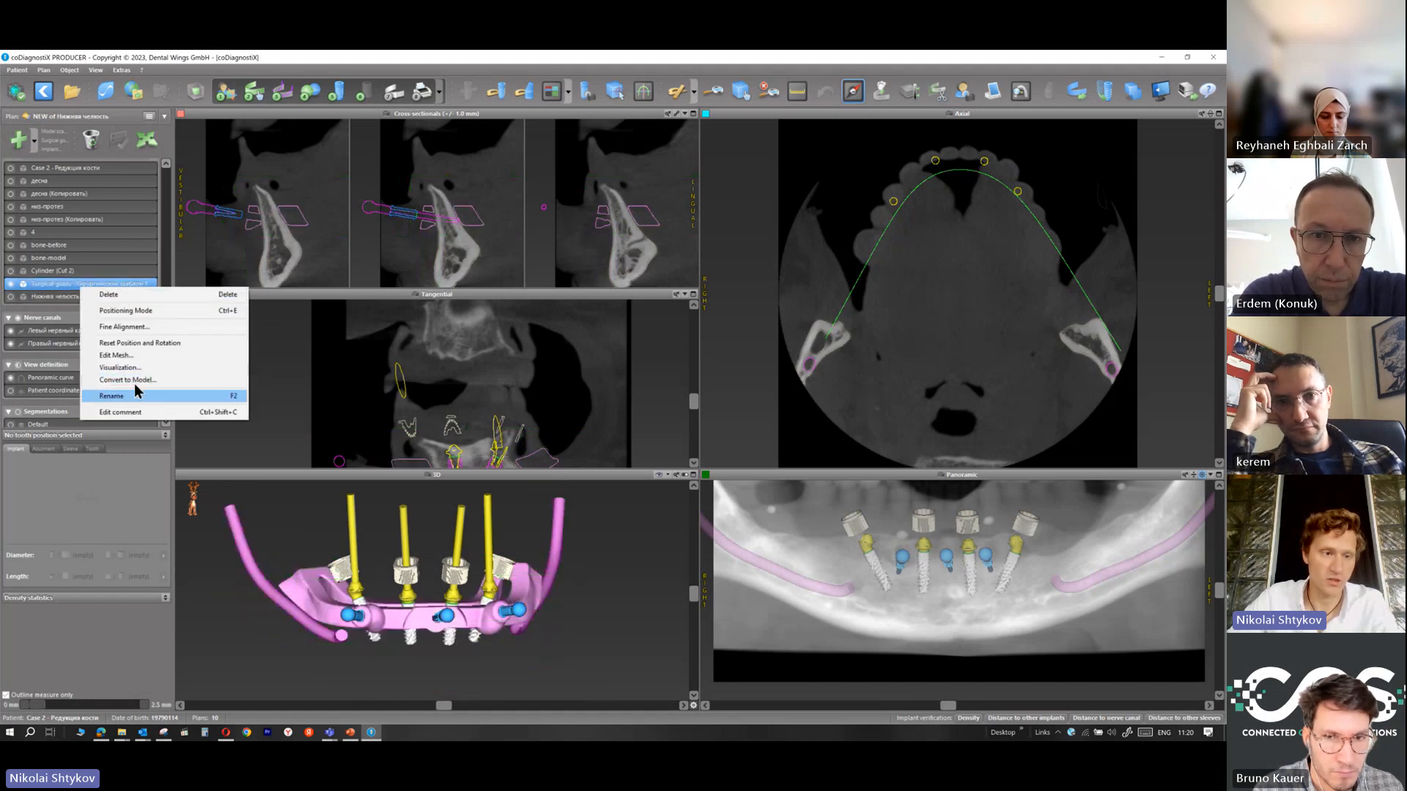
{"action": "left_click", "coordinate": [118, 294]}
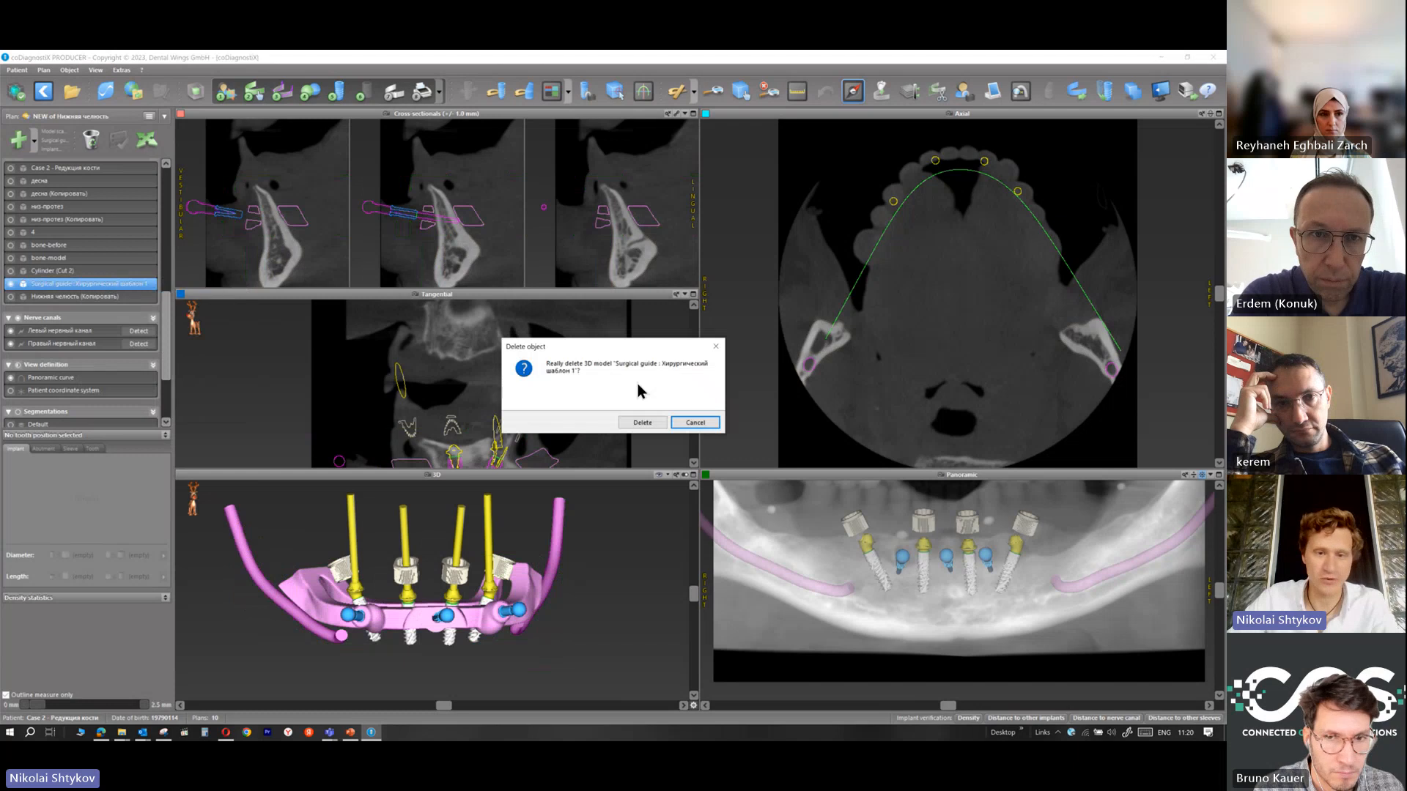
{"action": "left_click", "coordinate": [642, 423]}
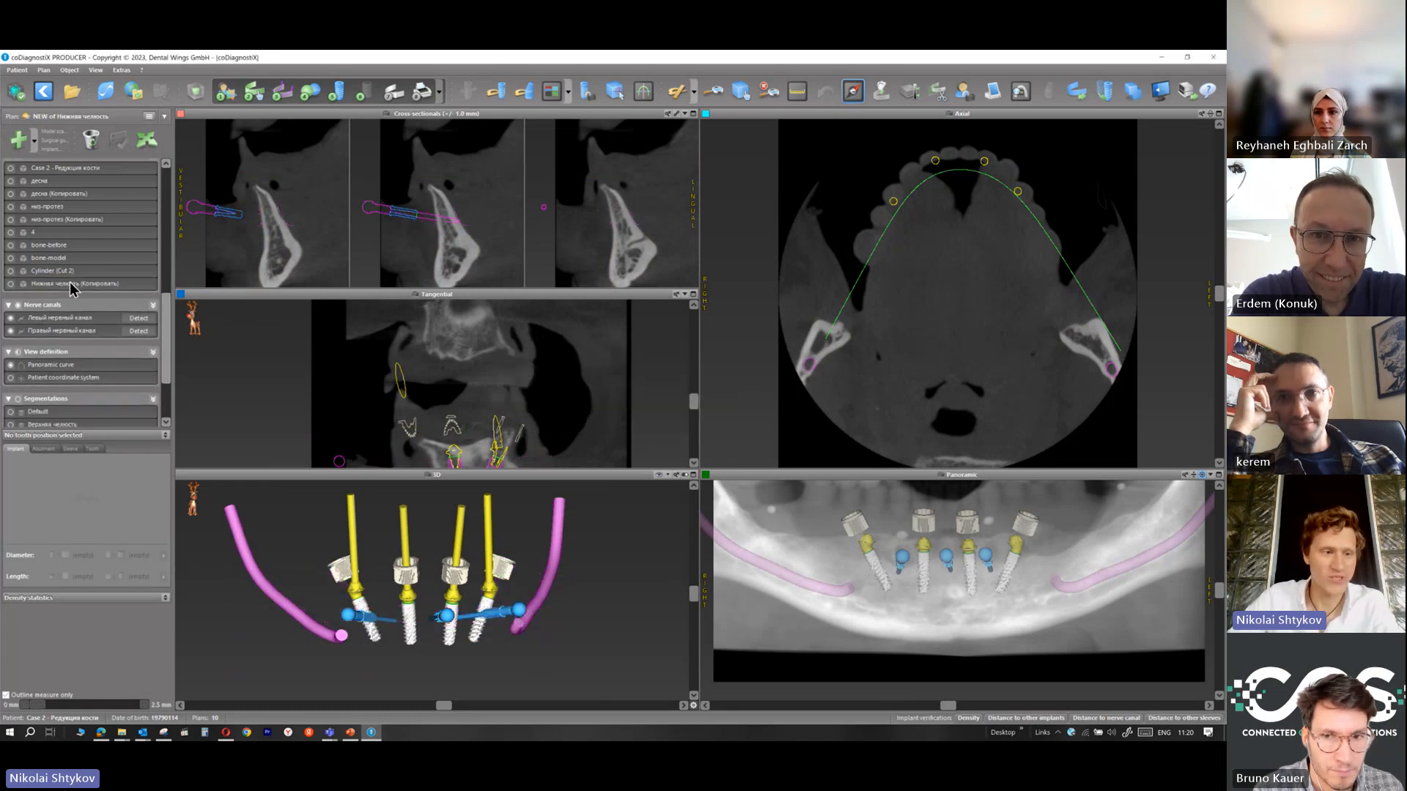
Delete the 3D models "Нижняя челюсть (Копировать)" and "Cylinder (Cut 2)"
{"action": "left_click", "coordinate": [72, 283]}
{"action": "left_click", "coordinate": [96, 141]}
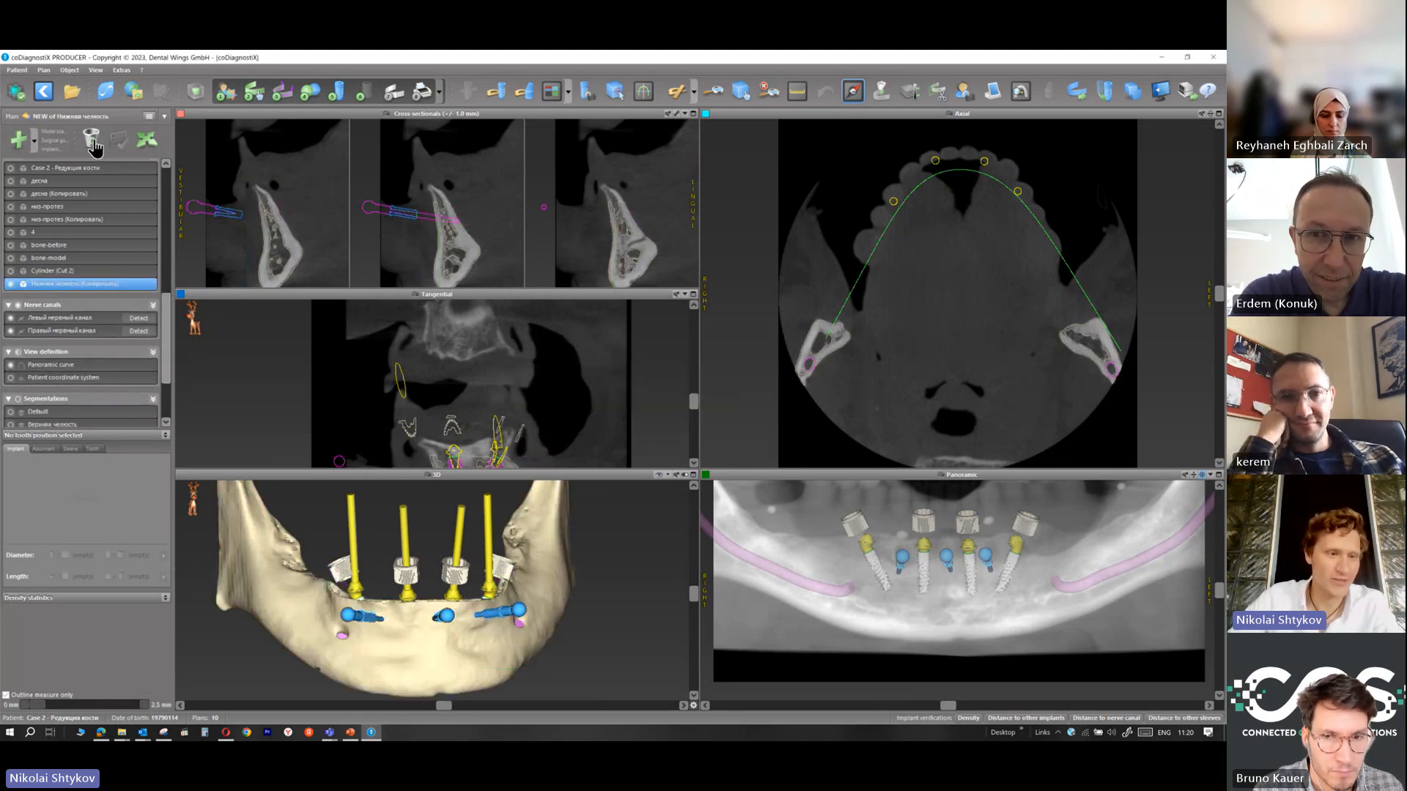
{"action": "left_click", "coordinate": [648, 425]}
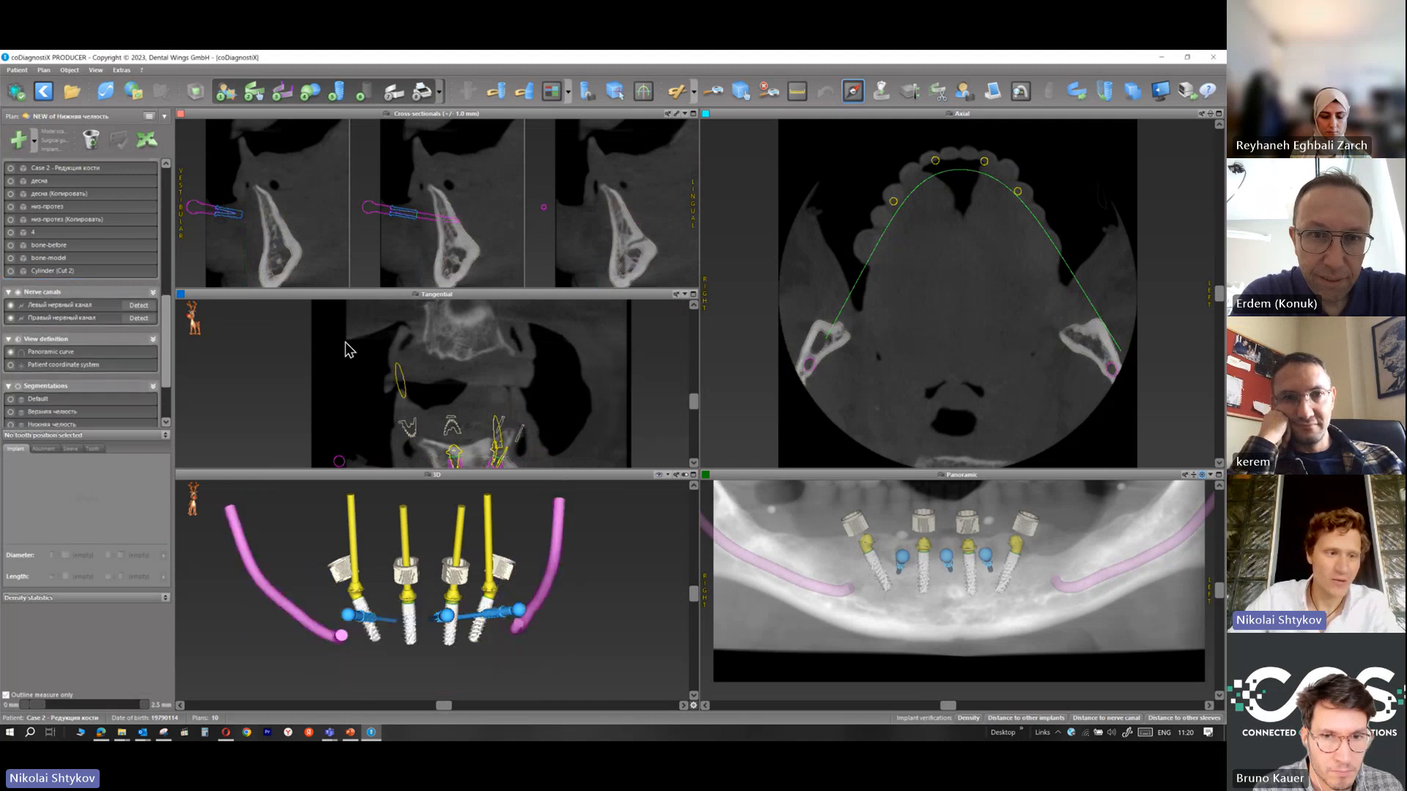
{"action": "left_click", "coordinate": [132, 272]}
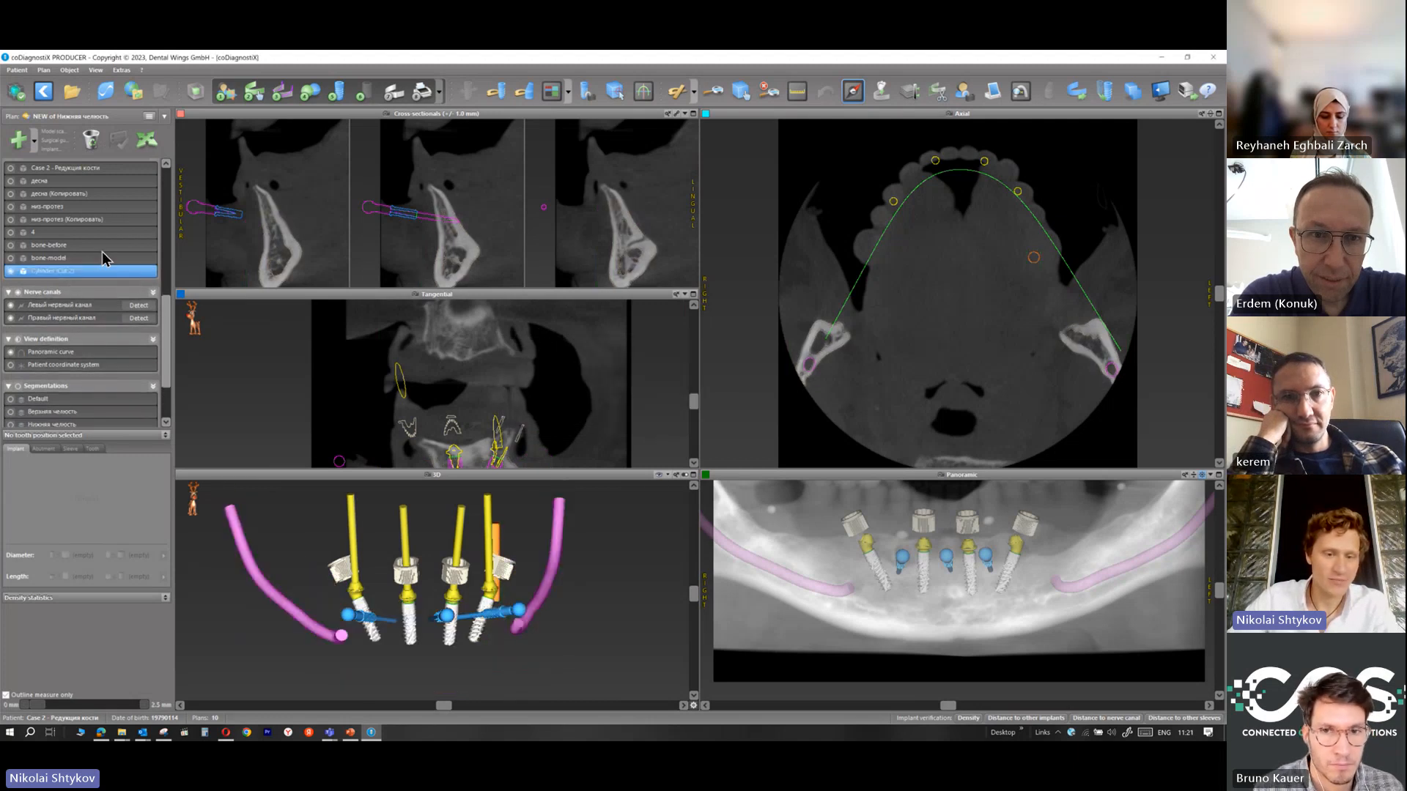
{"action": "left_click", "coordinate": [94, 140]}
{"action": "left_click", "coordinate": [643, 423]}
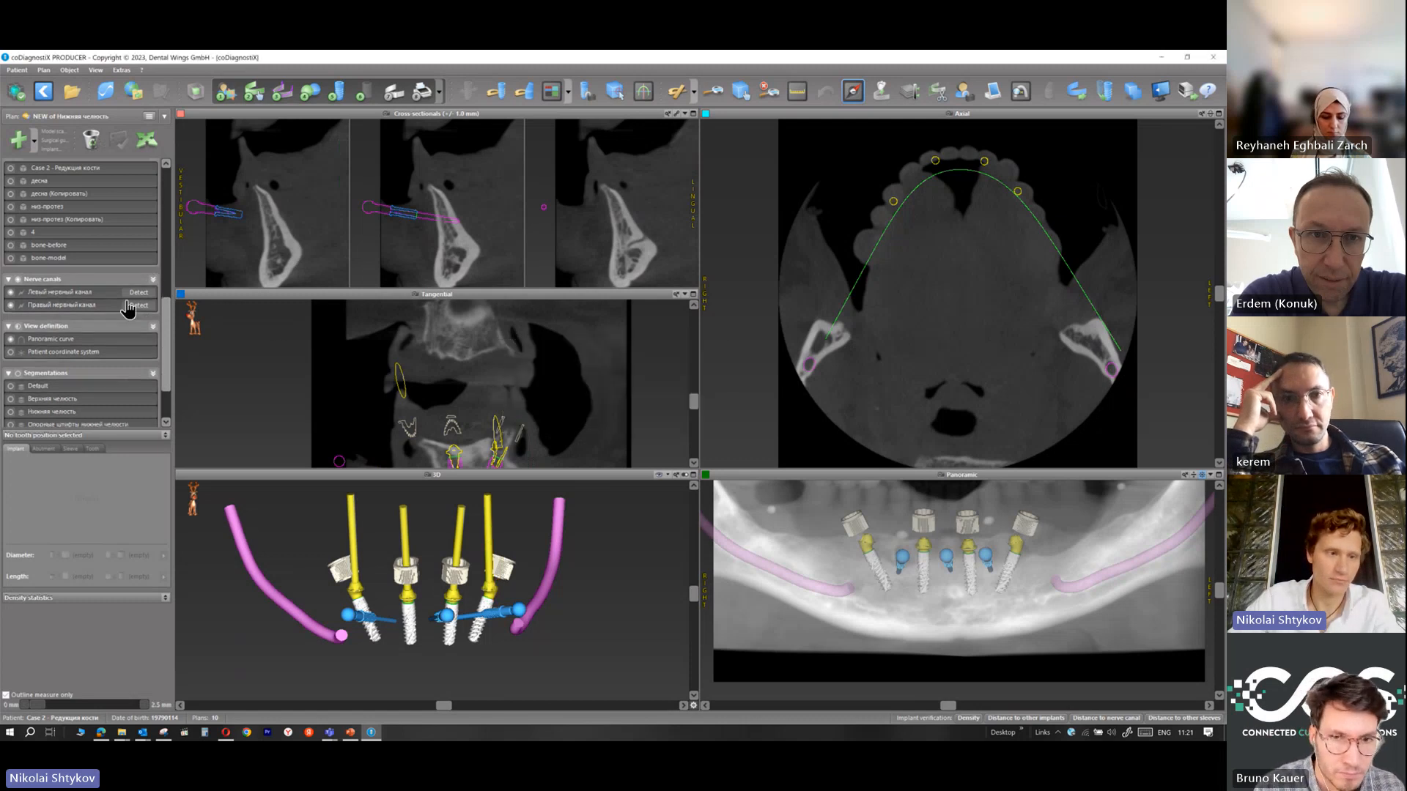
Delete the 3D models "bone-model" and "bone-before"
{"action": "left_click", "coordinate": [133, 258]}
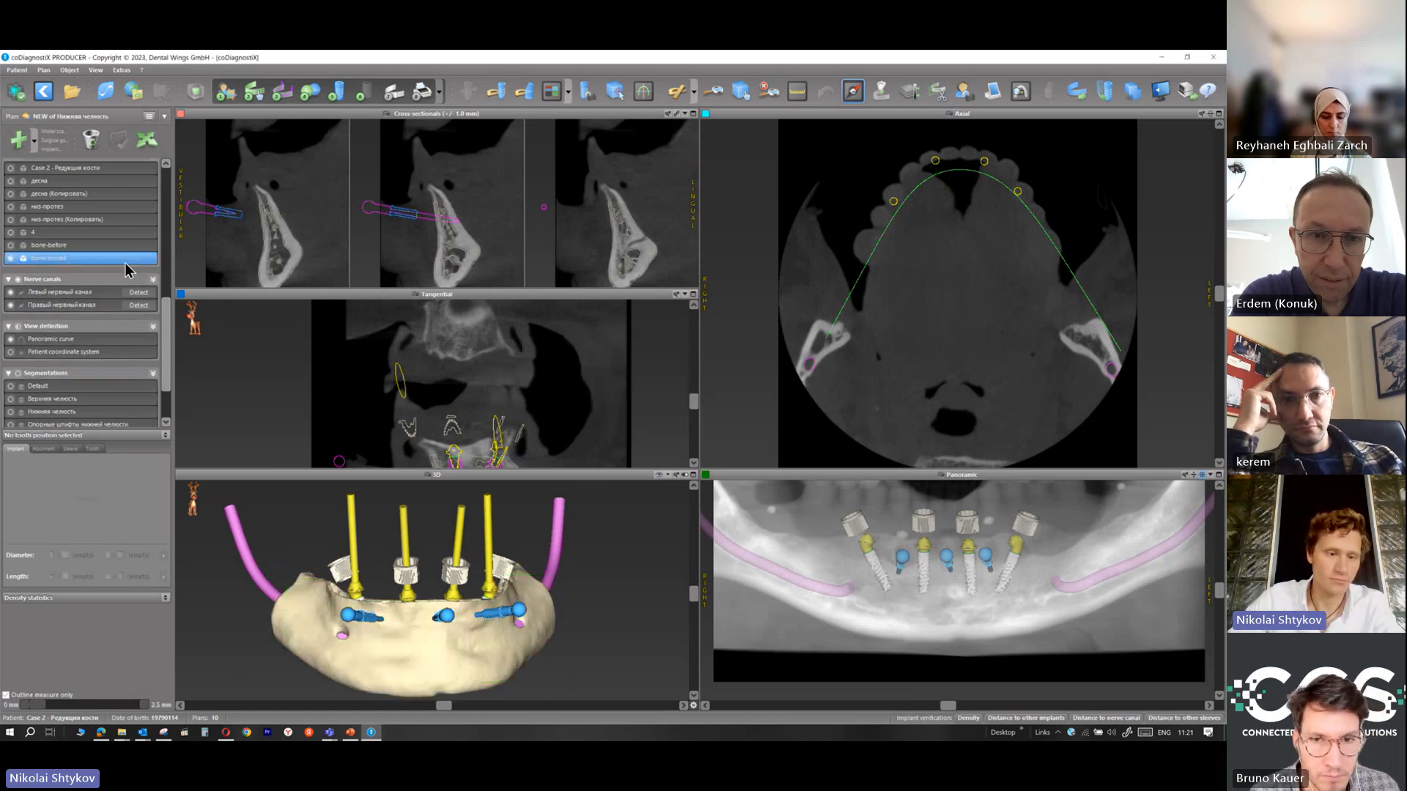
{"action": "left_click", "coordinate": [91, 140]}
{"action": "left_click", "coordinate": [641, 423]}
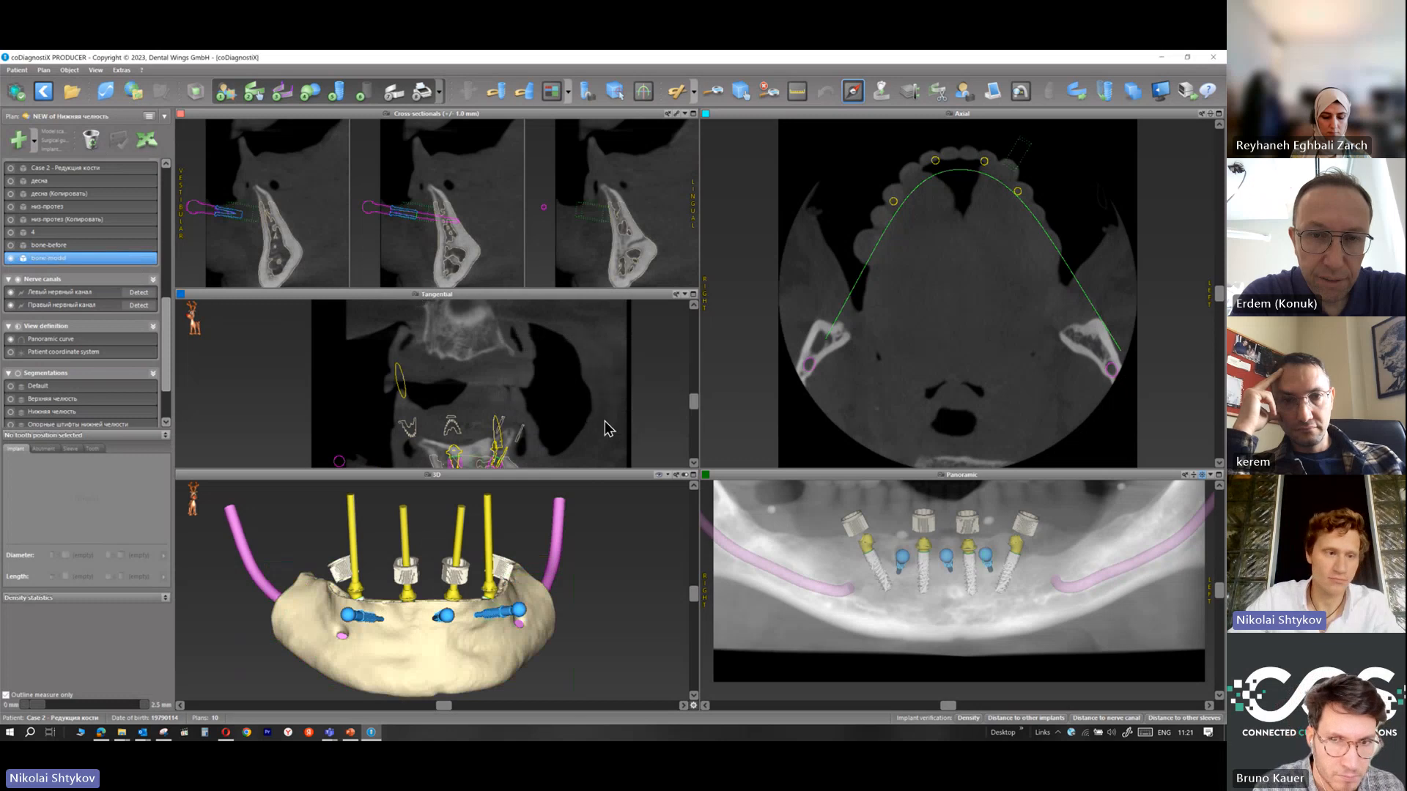
{"action": "left_click", "coordinate": [106, 245]}
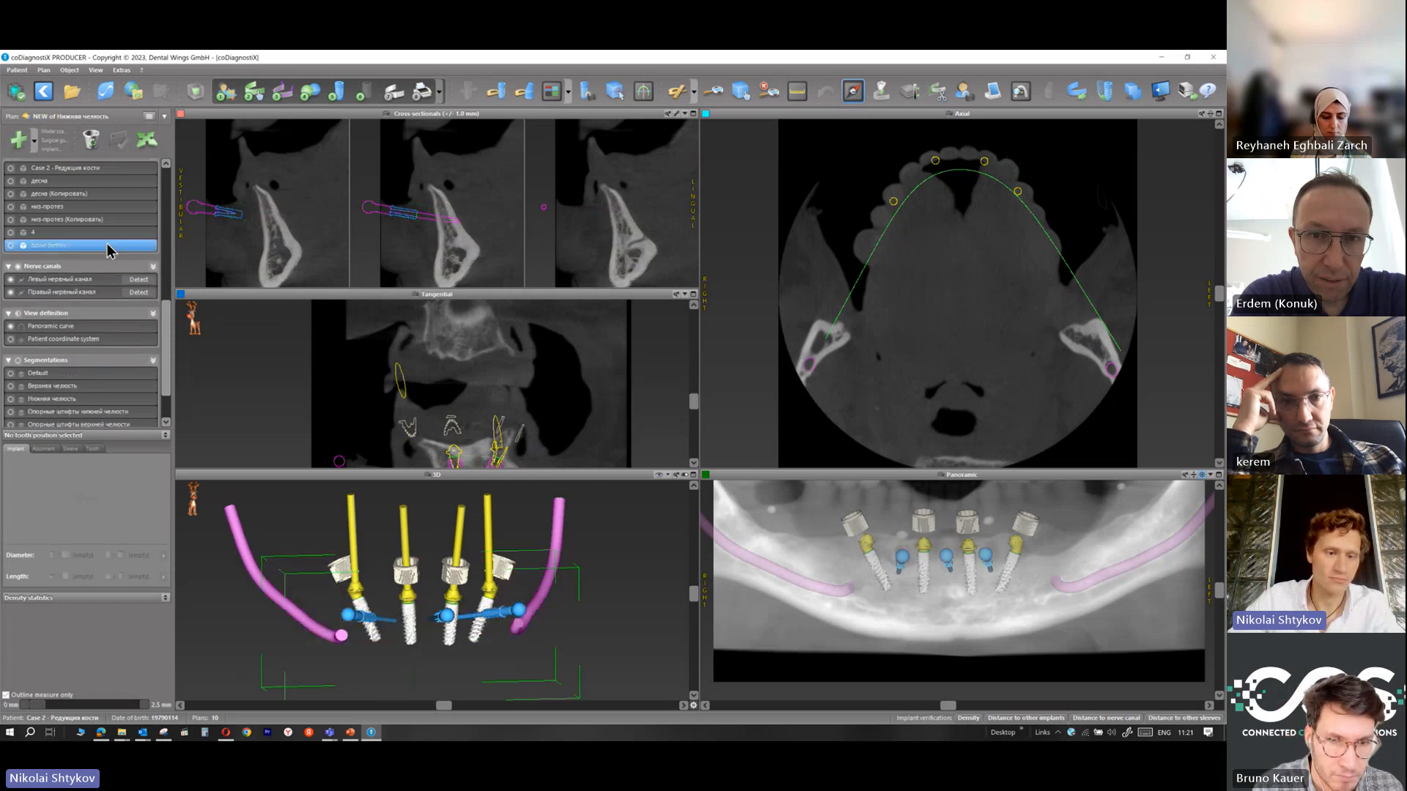
{"action": "left_click", "coordinate": [91, 140]}
{"action": "left_click", "coordinate": [630, 421]}
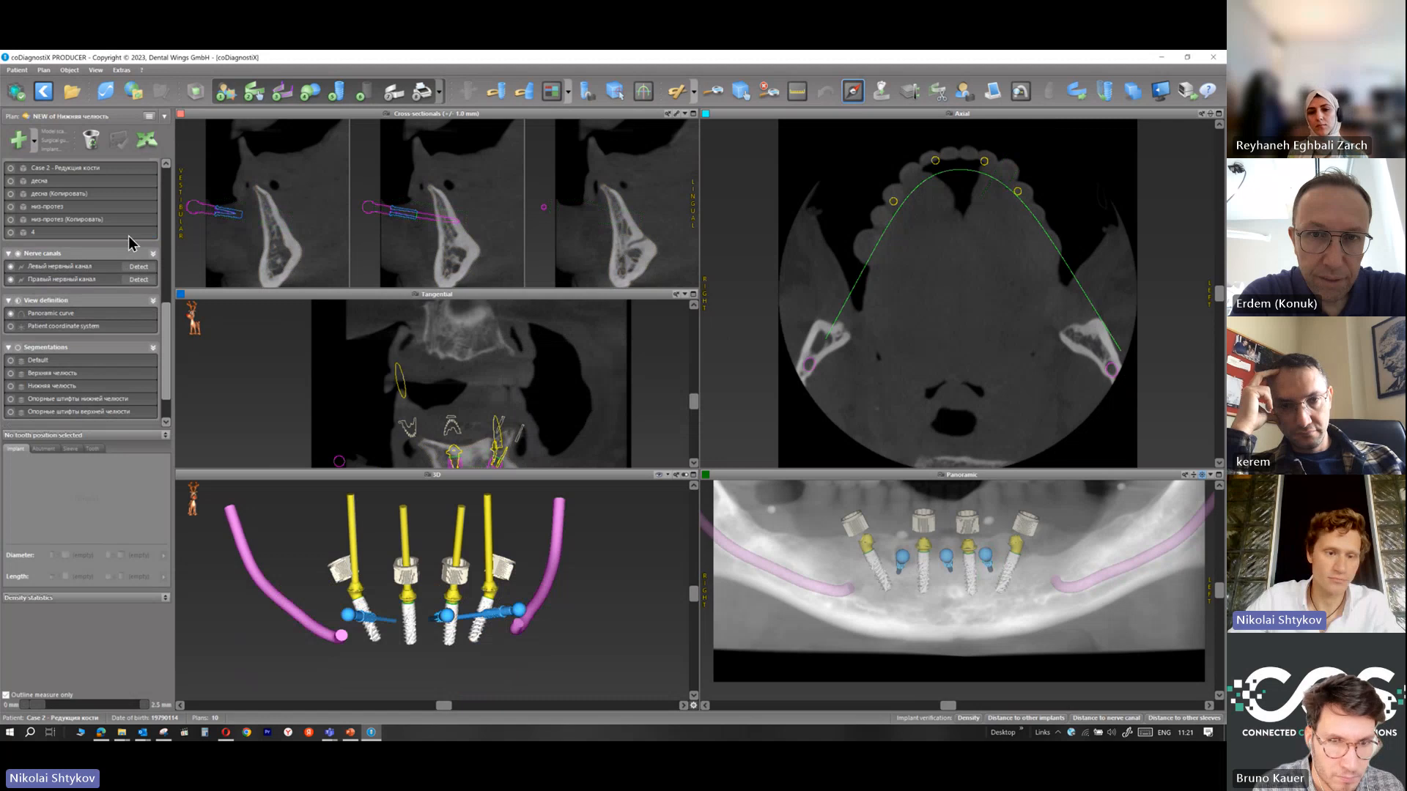
Delete the 3D model "4" and the copied lower denture model scan "низ-протез (Копировать)"
{"action": "left_click", "coordinate": [129, 234]}
{"action": "left_click", "coordinate": [91, 140]}
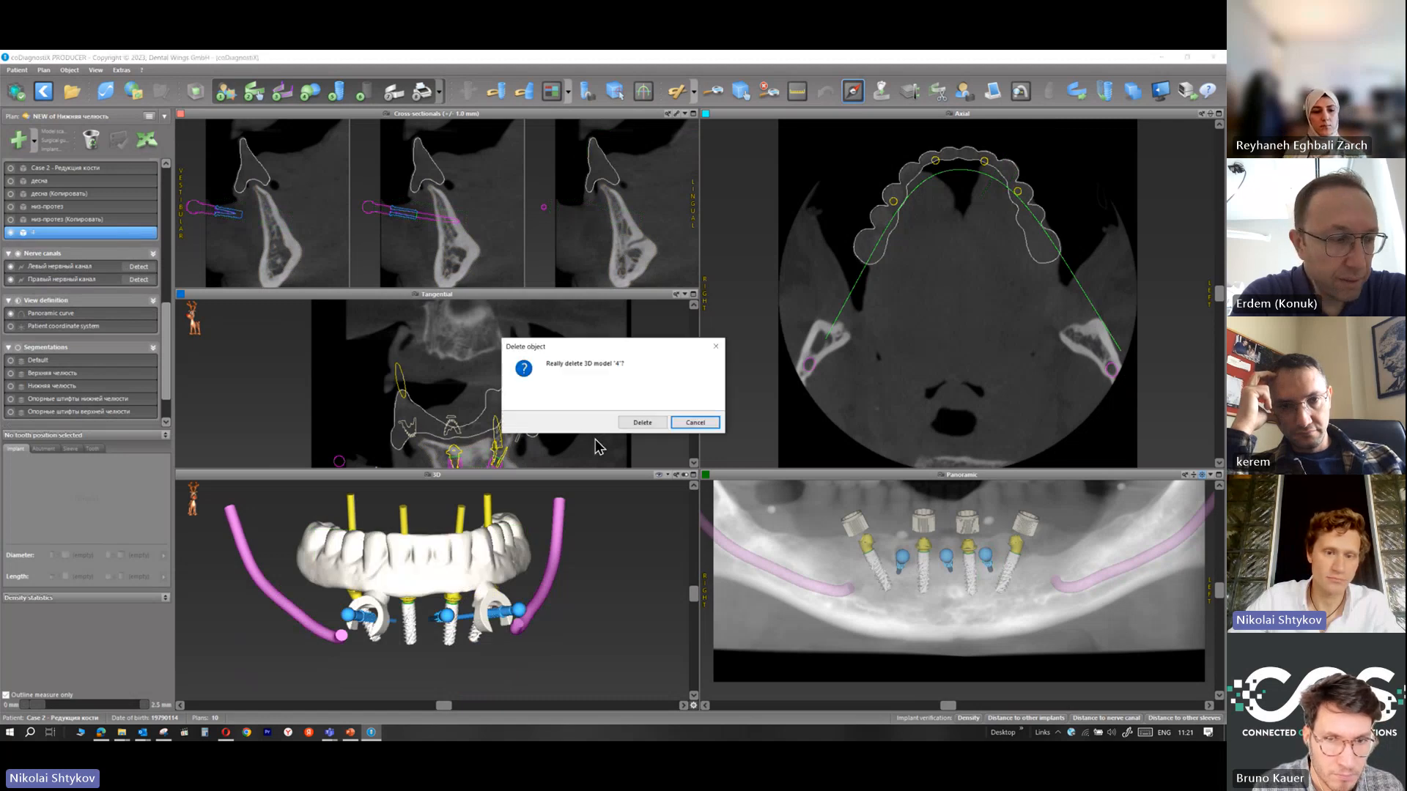
{"action": "left_click", "coordinate": [637, 421]}
{"action": "left_click", "coordinate": [80, 221]}
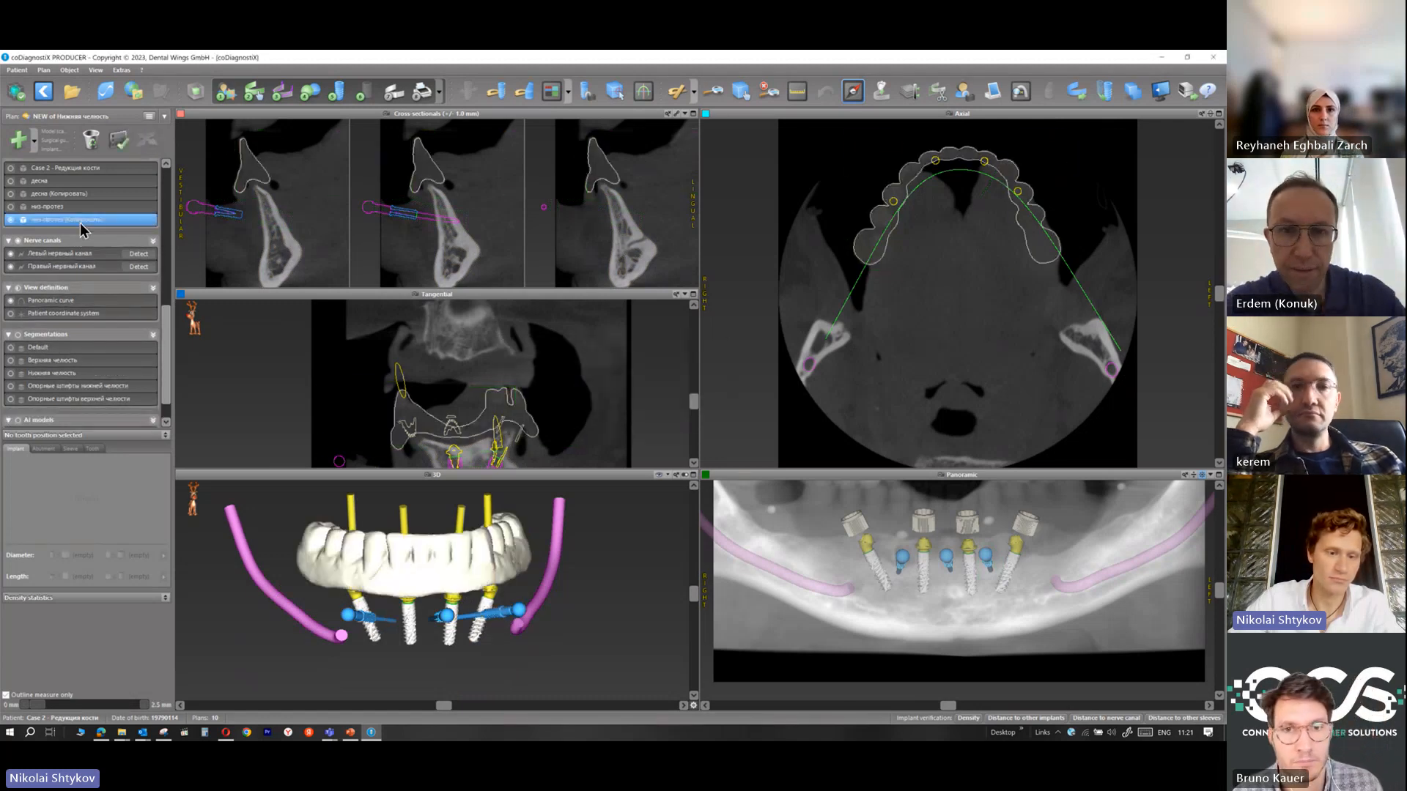
{"action": "left_click", "coordinate": [54, 207]}
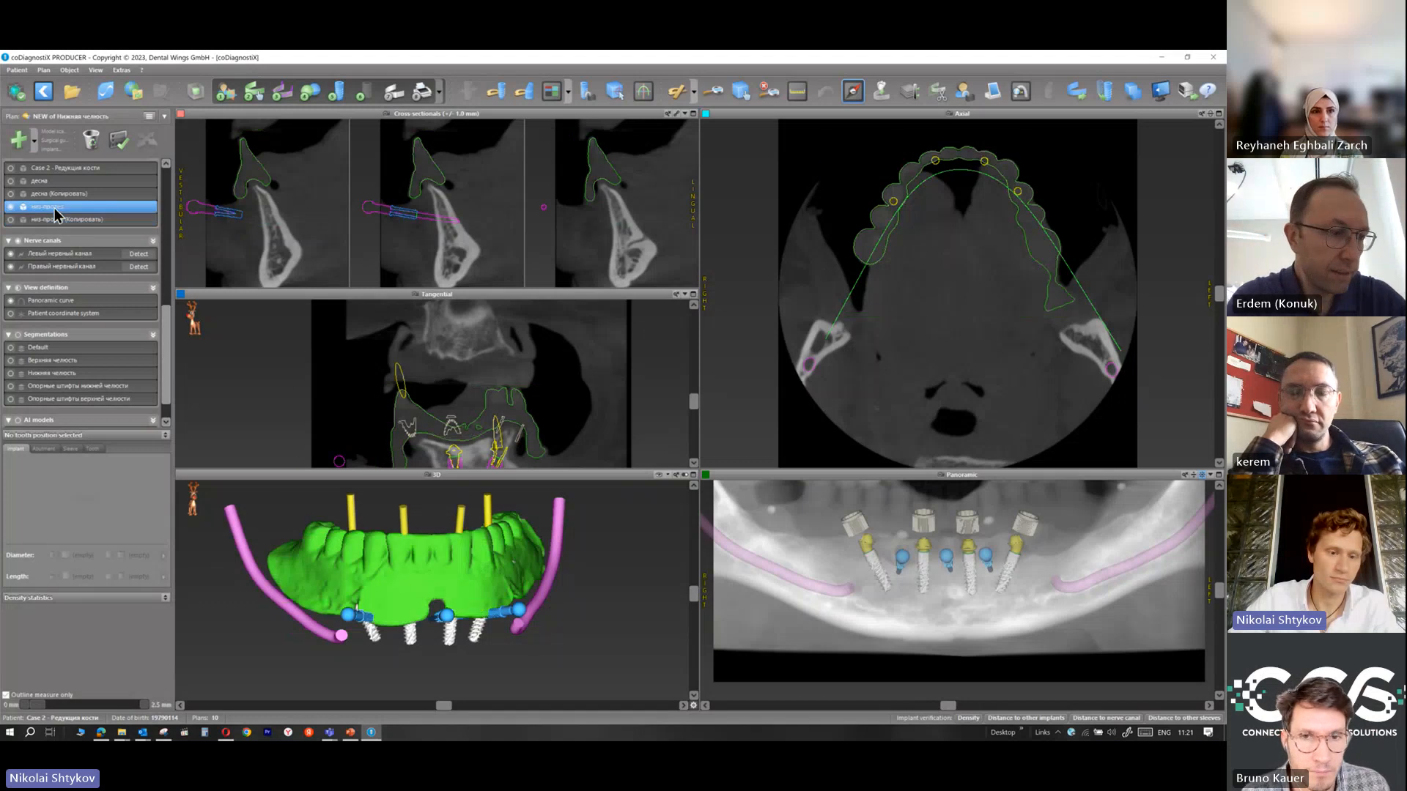
{"action": "left_click", "coordinate": [68, 220]}
{"action": "right_click", "coordinate": [67, 220]}
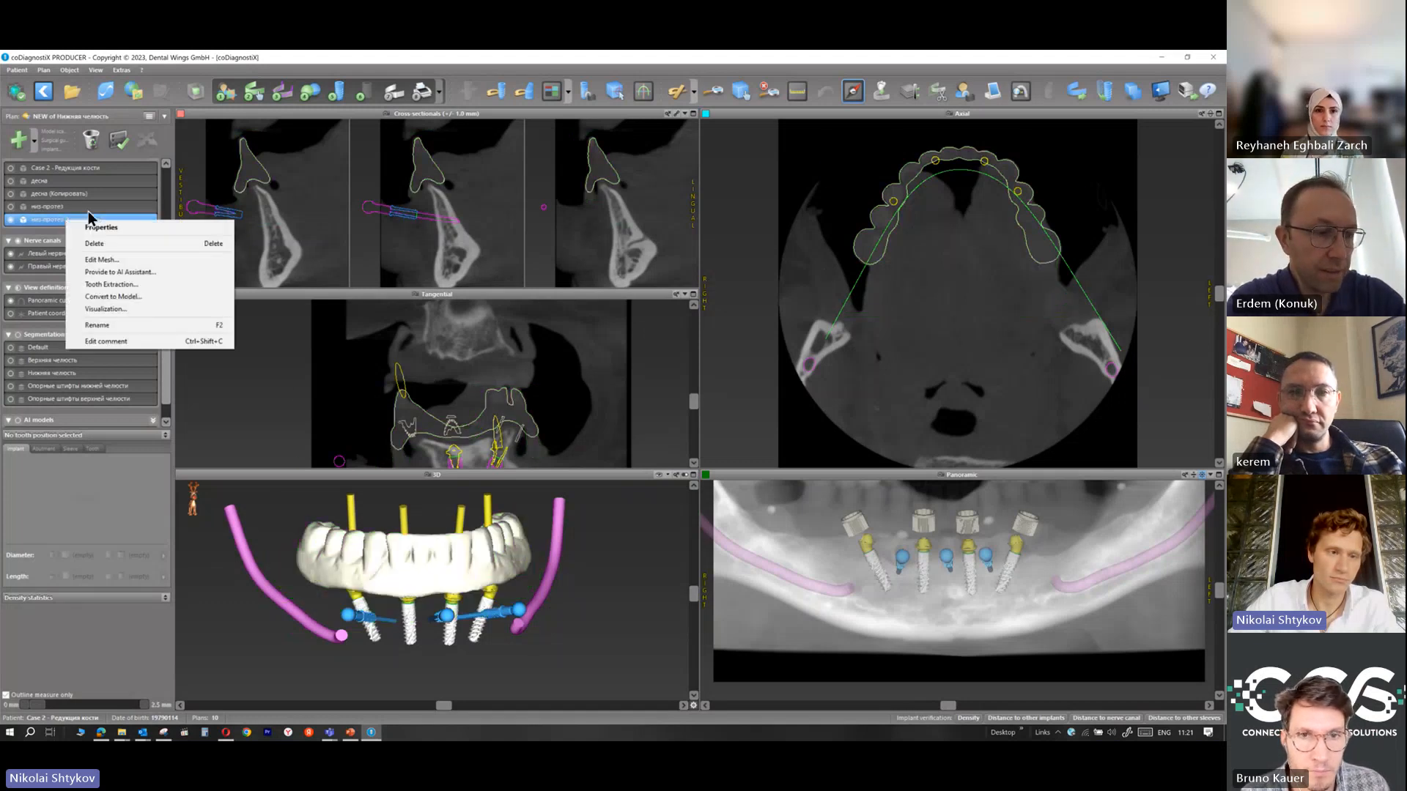
{"action": "left_click", "coordinate": [107, 244]}
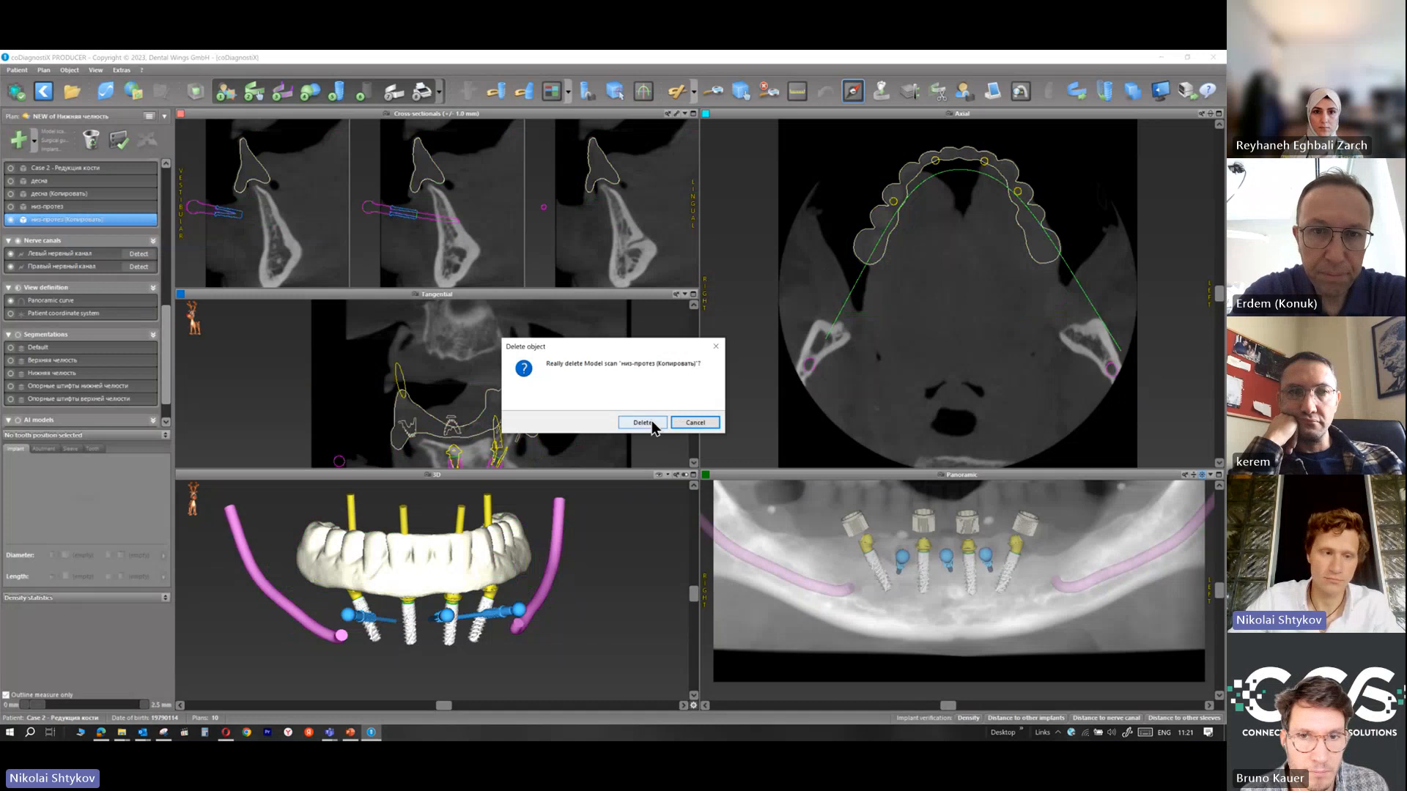
{"action": "left_click", "coordinate": [688, 420]}
Delete the gingiva model scans "десна (Копировать)" and "десна"
{"action": "left_click", "coordinate": [98, 197]}
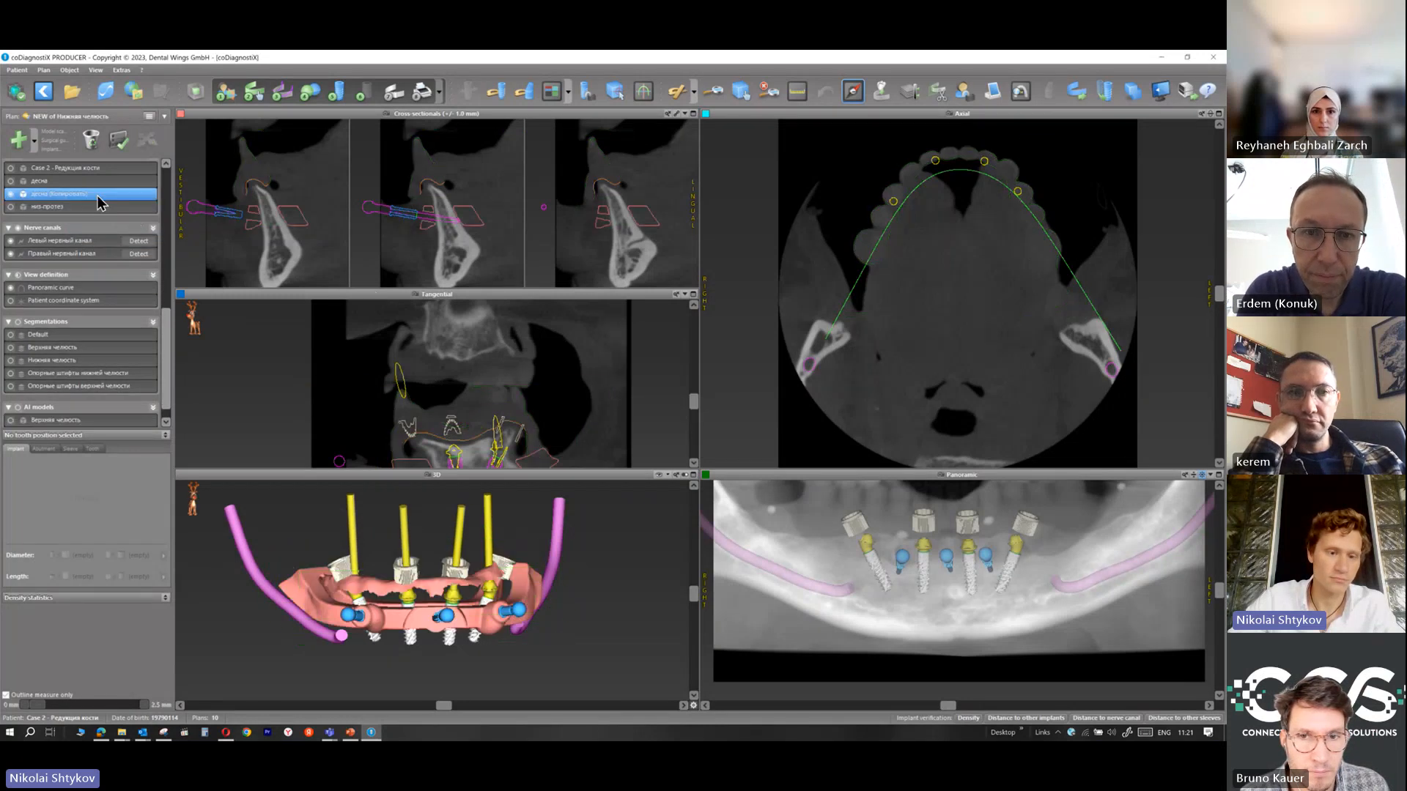
{"action": "right_click", "coordinate": [153, 191]}
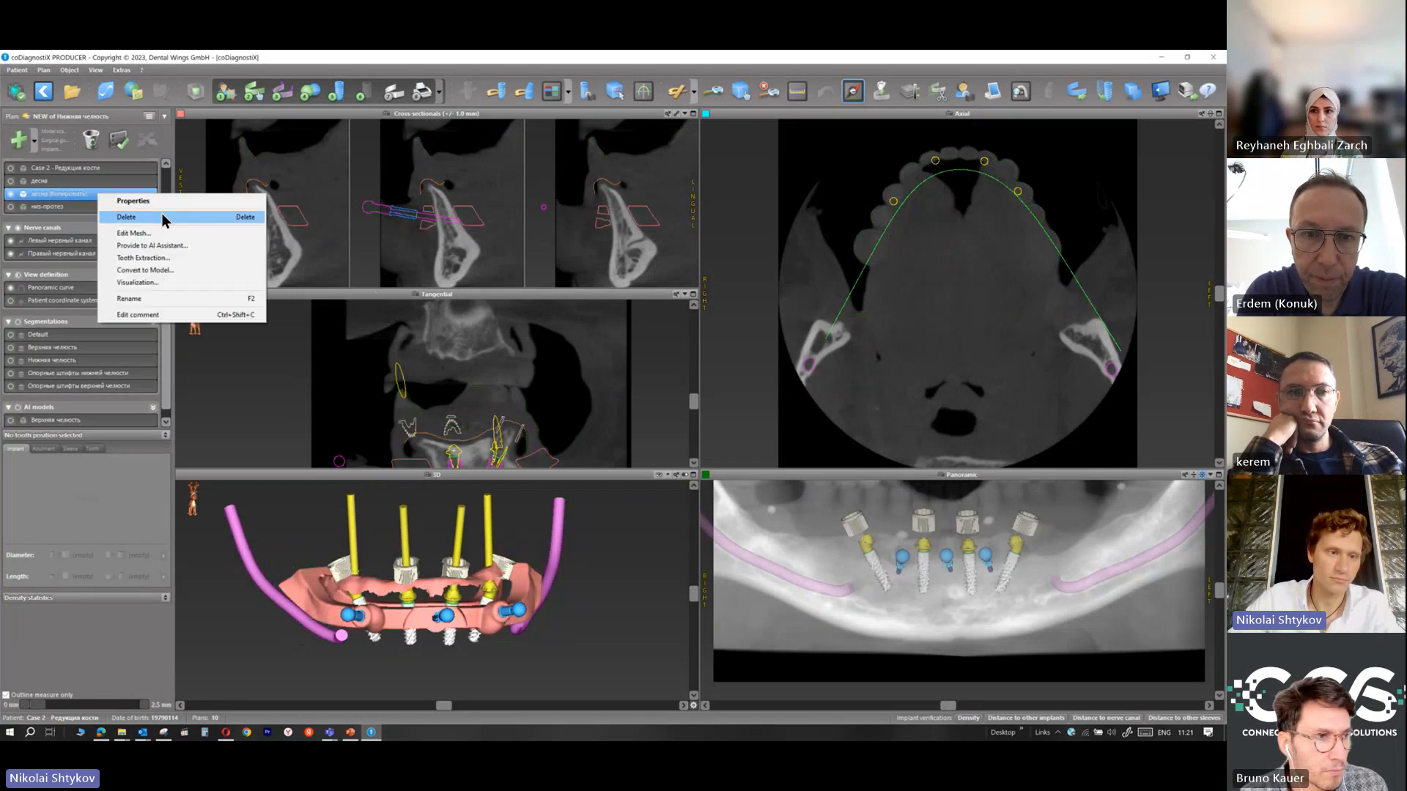
{"action": "left_click", "coordinate": [161, 213]}
{"action": "left_click", "coordinate": [643, 422]}
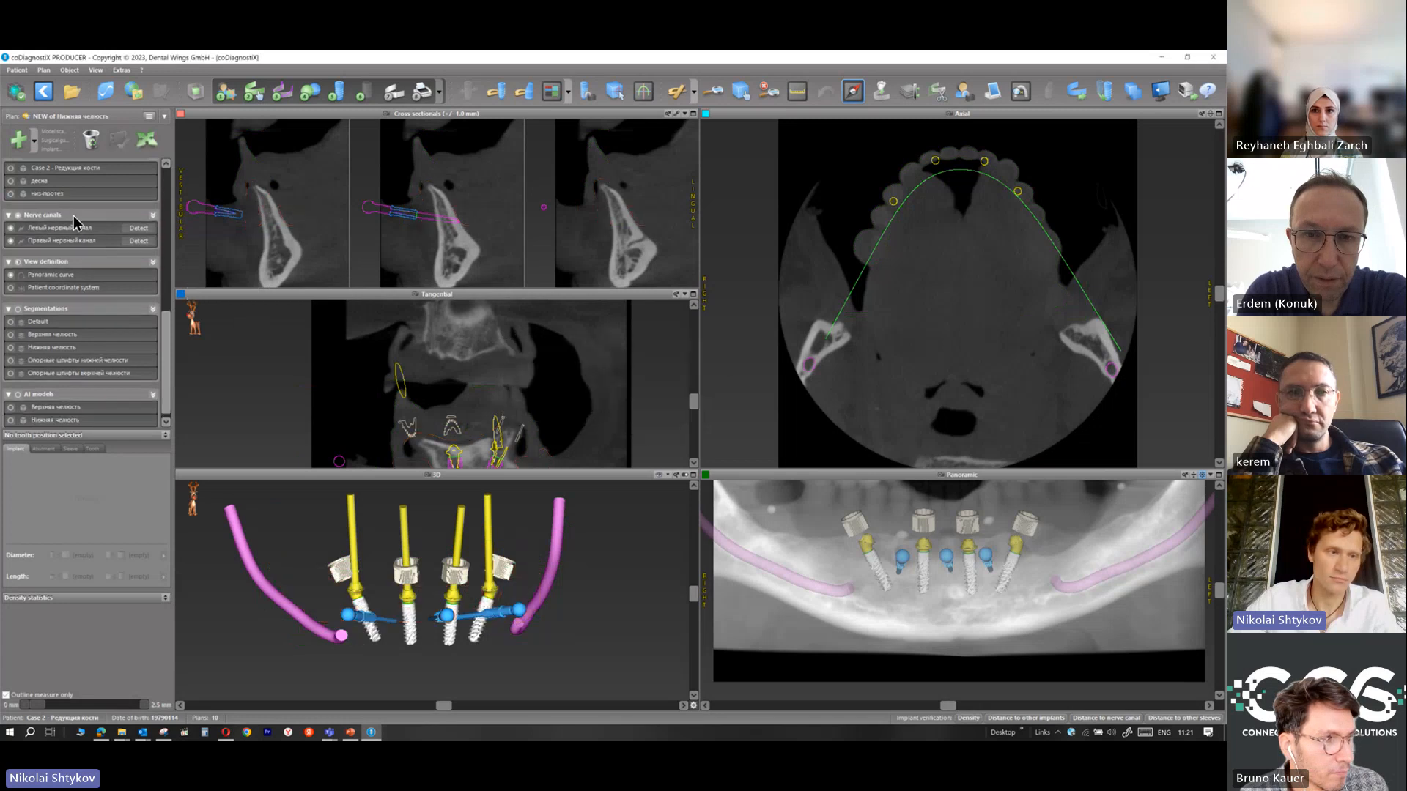
{"action": "left_click", "coordinate": [87, 183]}
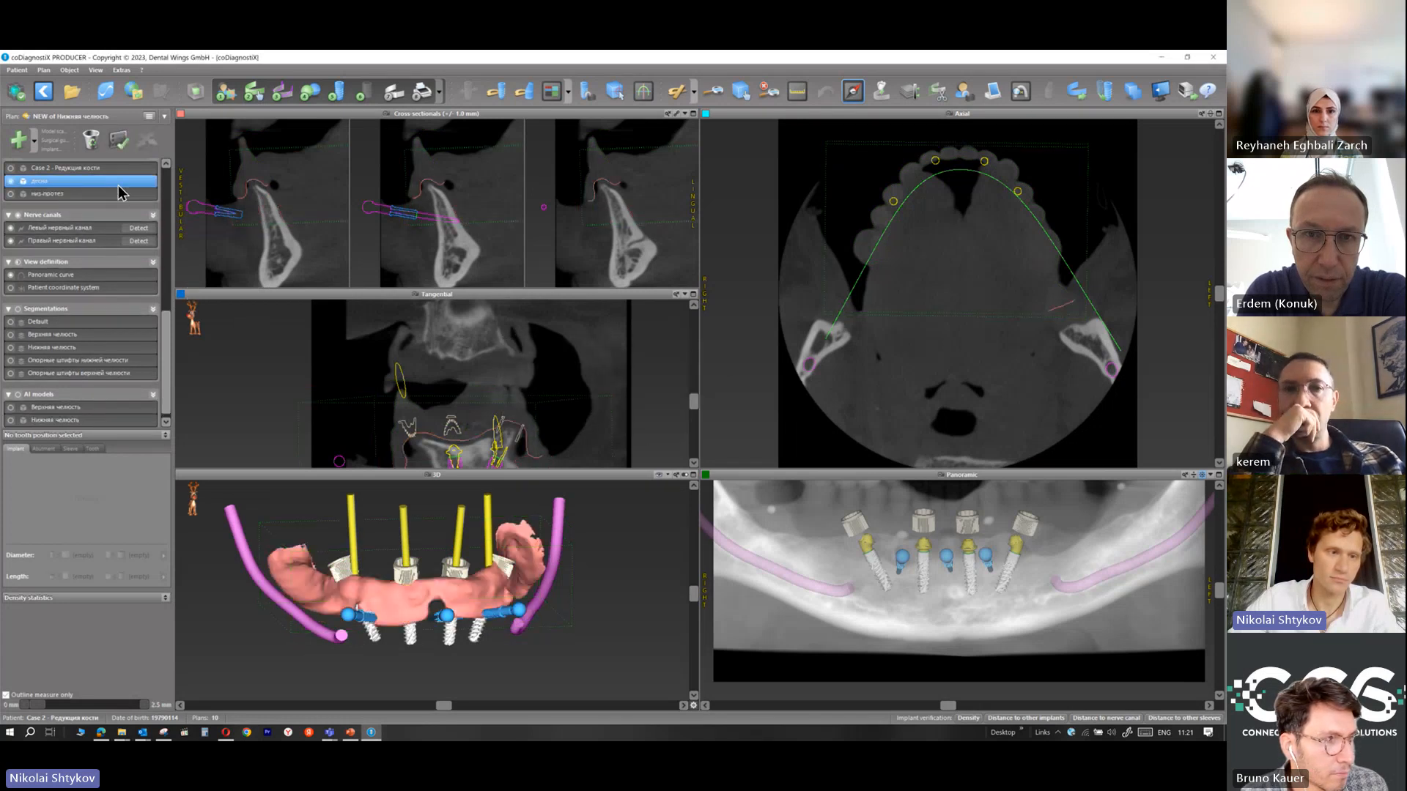
{"action": "right_click", "coordinate": [118, 186]}
{"action": "left_click", "coordinate": [174, 208]}
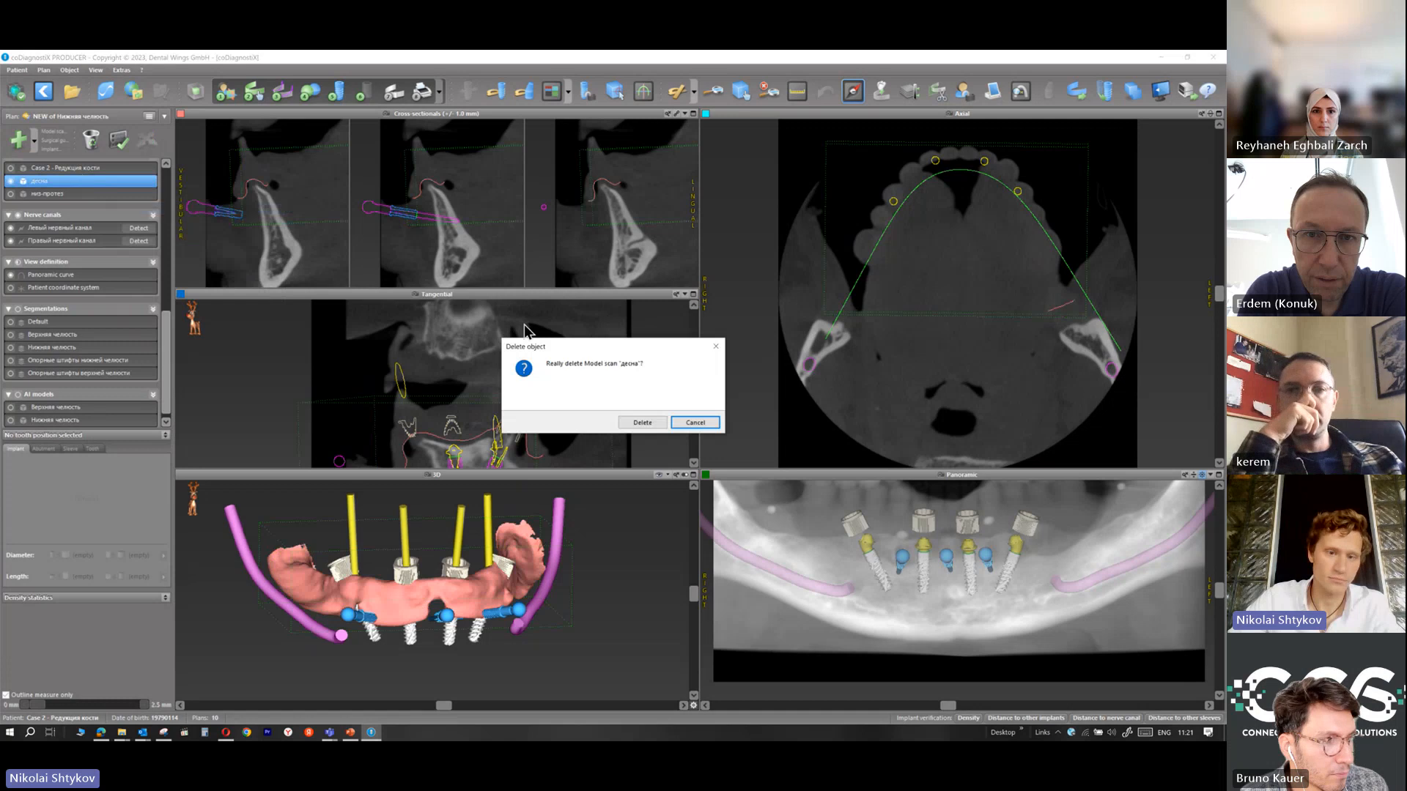
{"action": "left_click", "coordinate": [643, 422]}
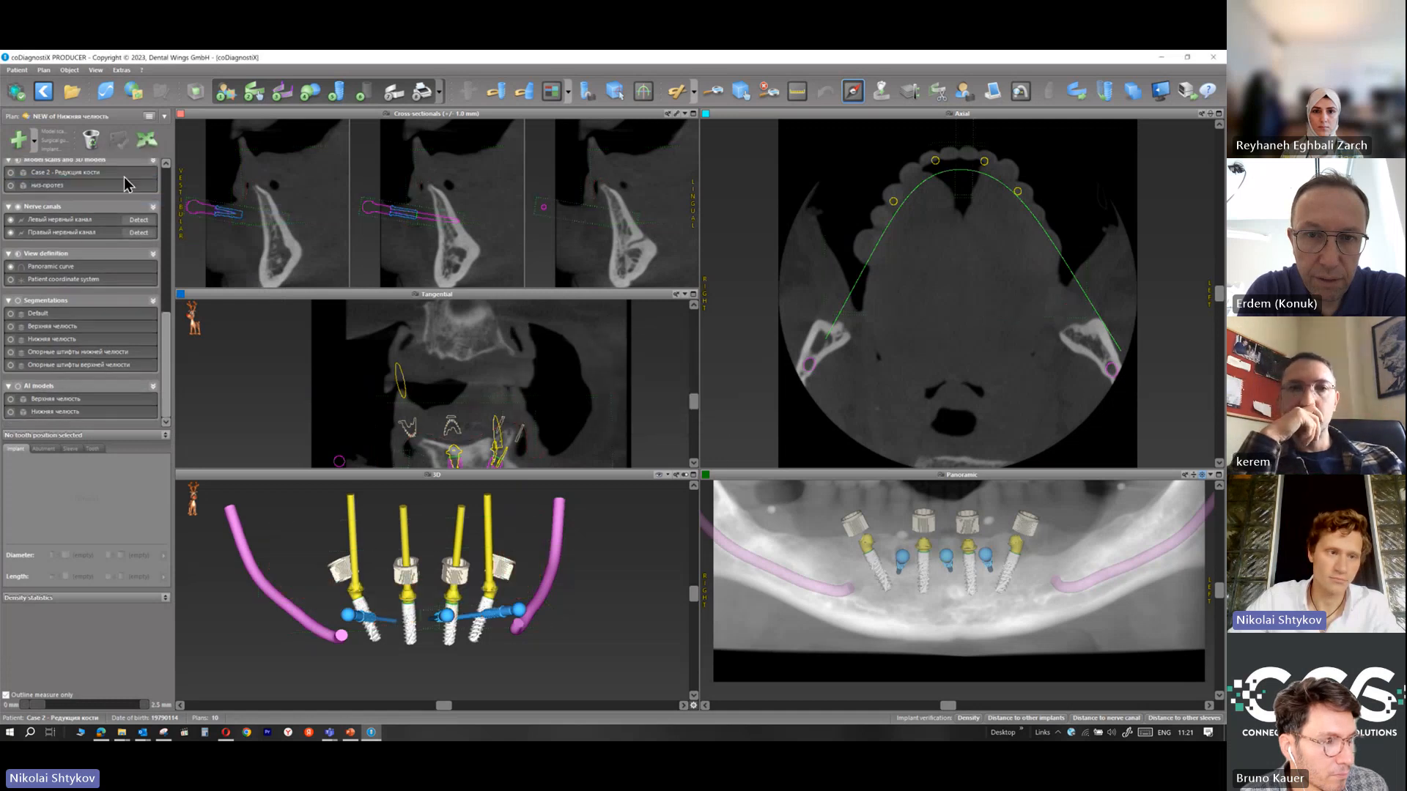
Delete the model scan "Case 2 - Редукция кости" from the plan
{"action": "left_click", "coordinate": [125, 176]}
{"action": "right_click", "coordinate": [126, 183]}
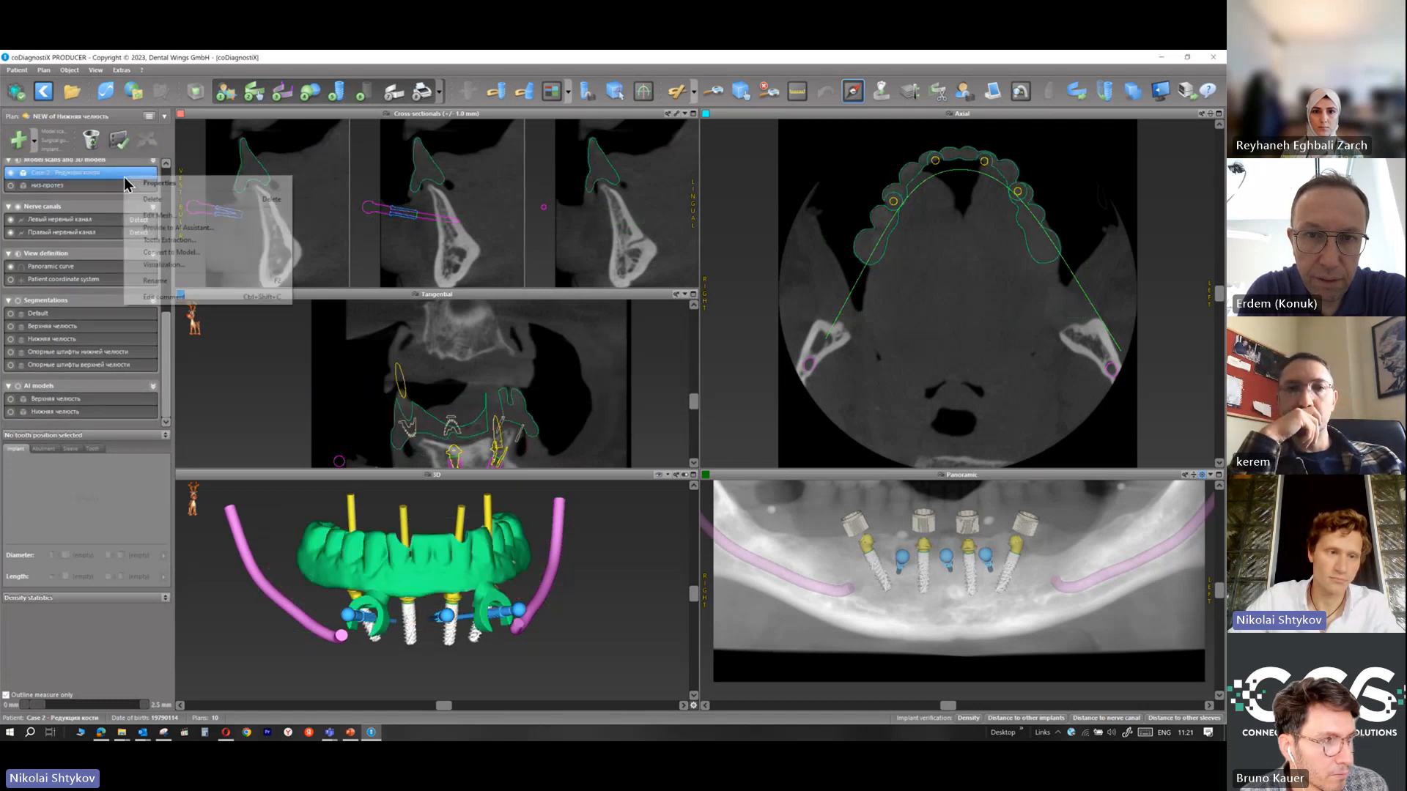
{"action": "left_click", "coordinate": [192, 207]}
{"action": "left_click", "coordinate": [619, 425]}
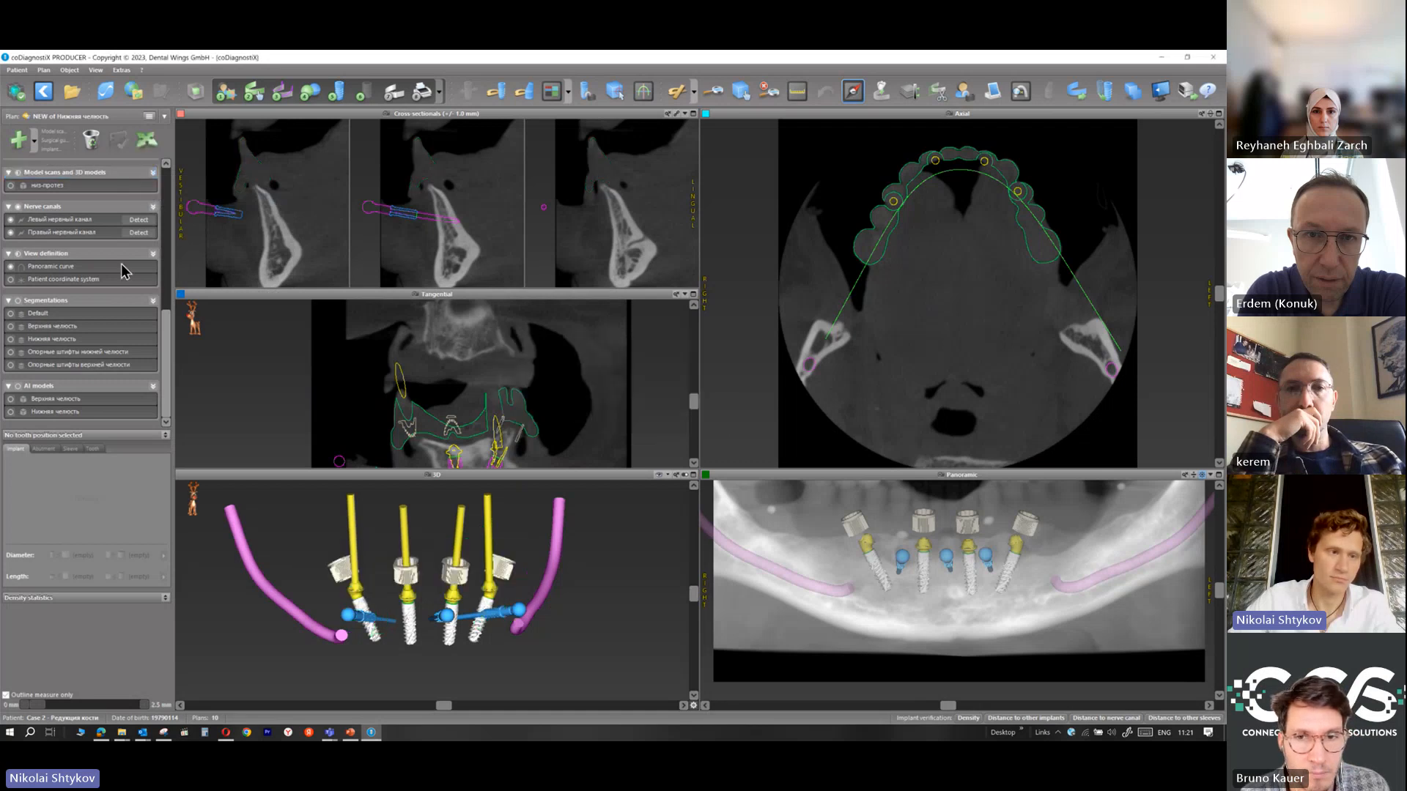
Show the lower denture model scan "низ-протез" in the 3D view, inspect it, and delete it from the plan
{"action": "left_click", "coordinate": [27, 189]}
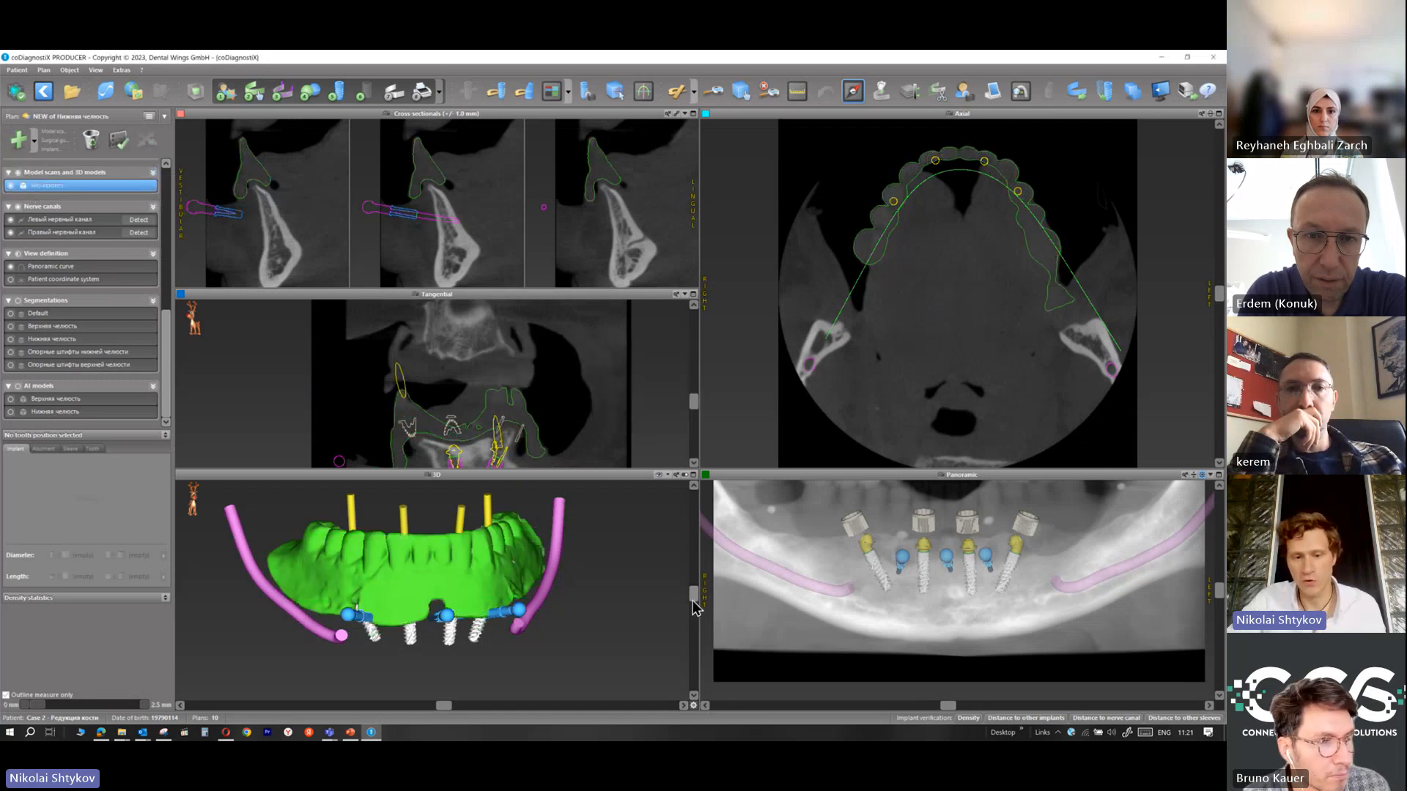
{"action": "left_click_drag", "start_coordinate": [696, 601], "coordinate": [679, 639]}
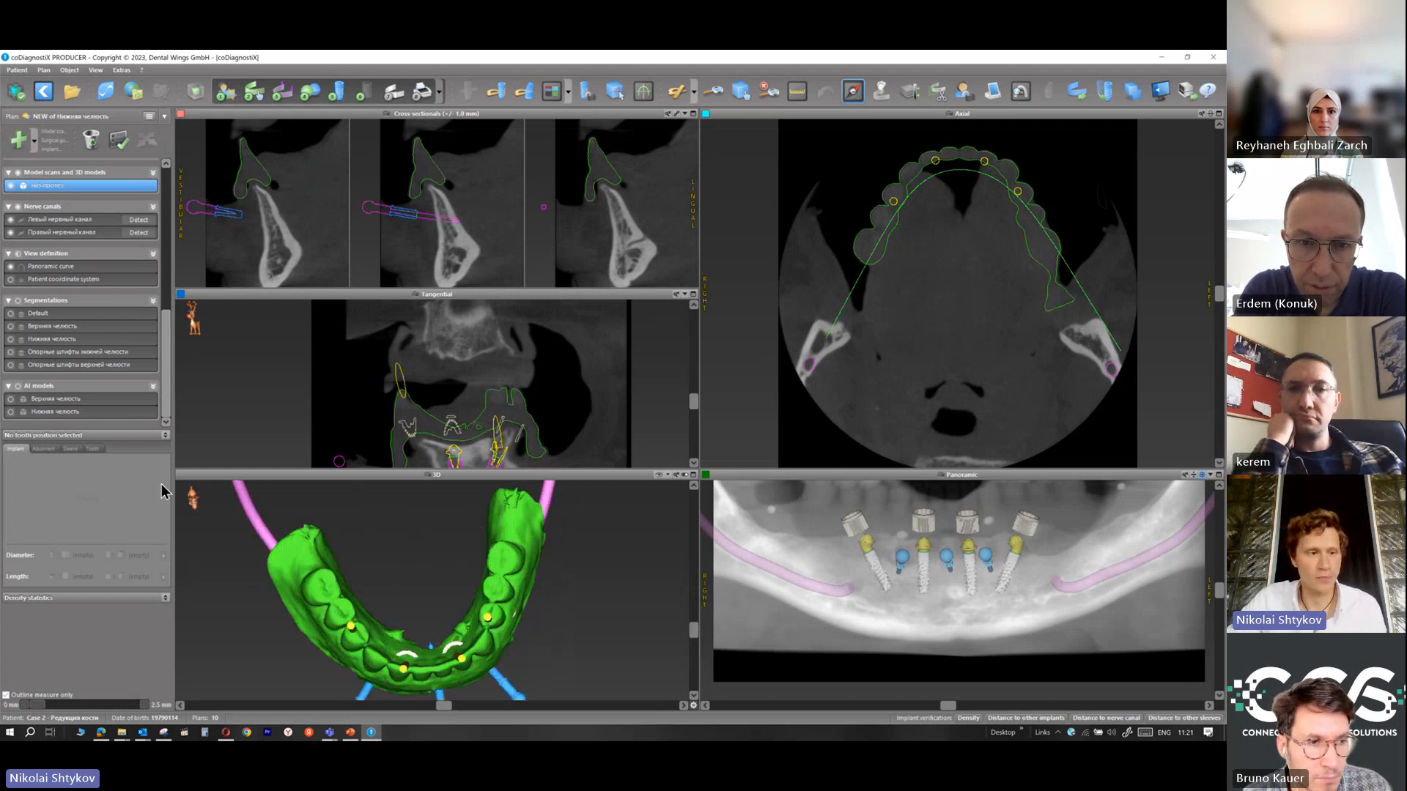
{"action": "scroll", "coordinate": [106, 365], "scroll_direction": "up", "scroll_amount": 3}
{"action": "scroll", "coordinate": [106, 364], "scroll_direction": "down", "scroll_amount": 1}
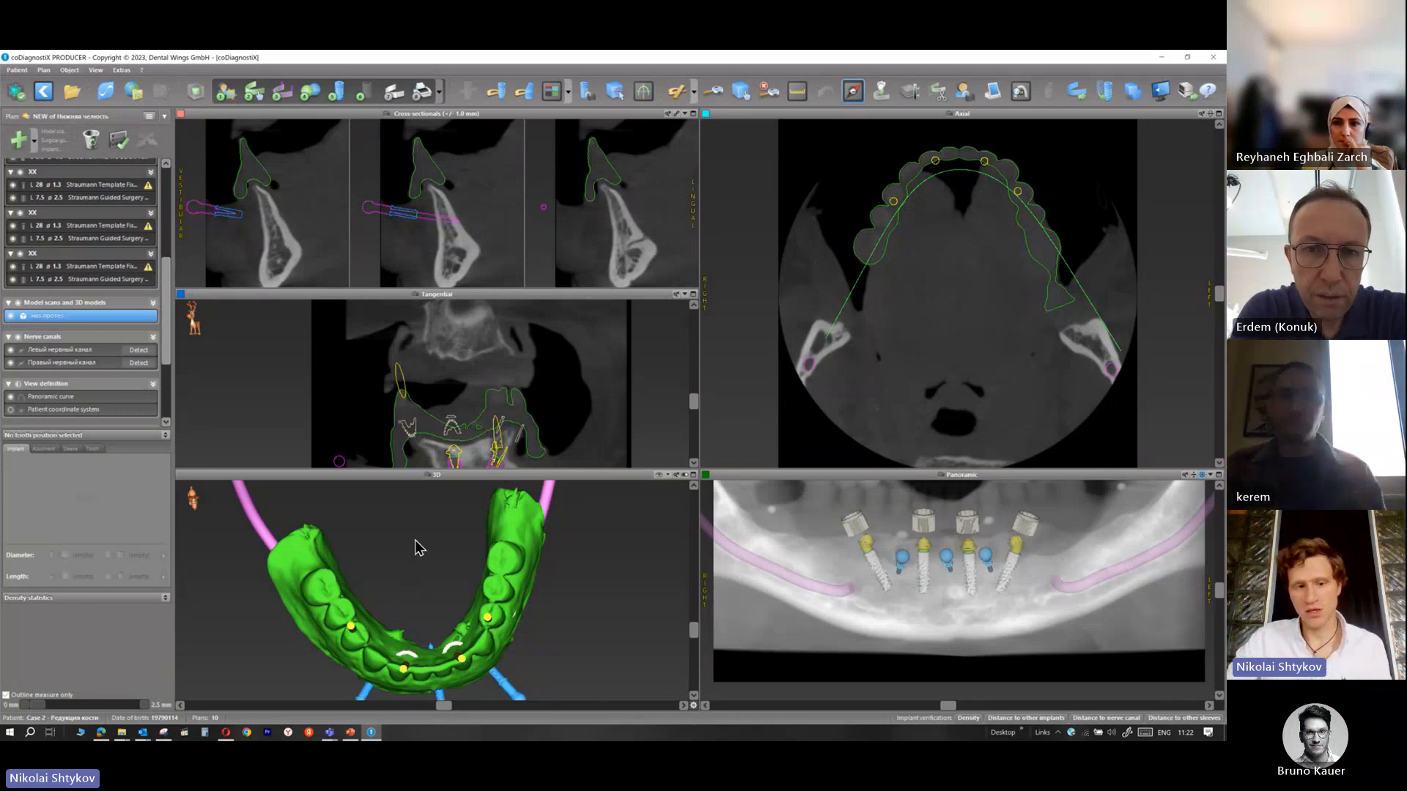
{"action": "scroll", "coordinate": [461, 578], "scroll_direction": "down", "scroll_amount": 1}
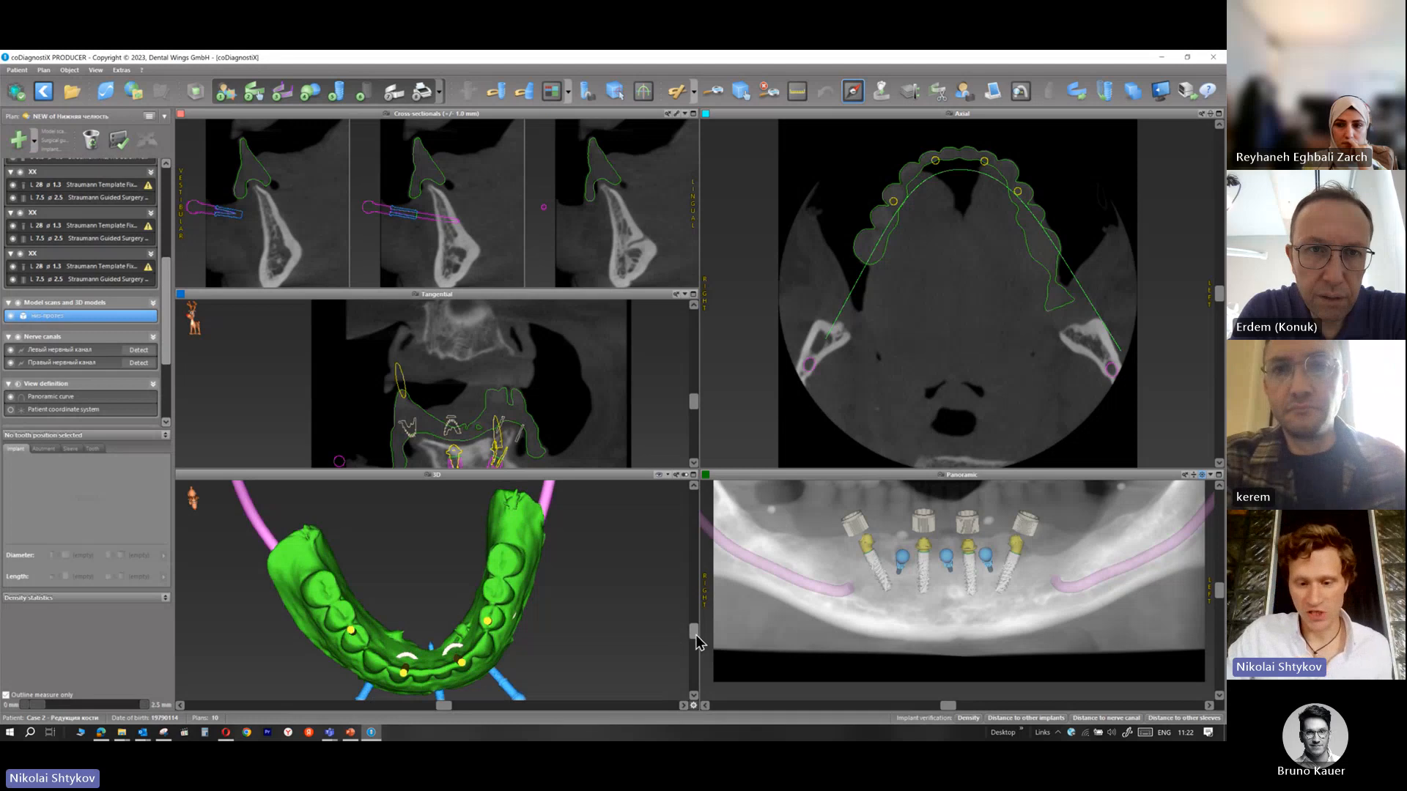
{"action": "left_click_drag", "start_coordinate": [694, 633], "coordinate": [694, 581]}
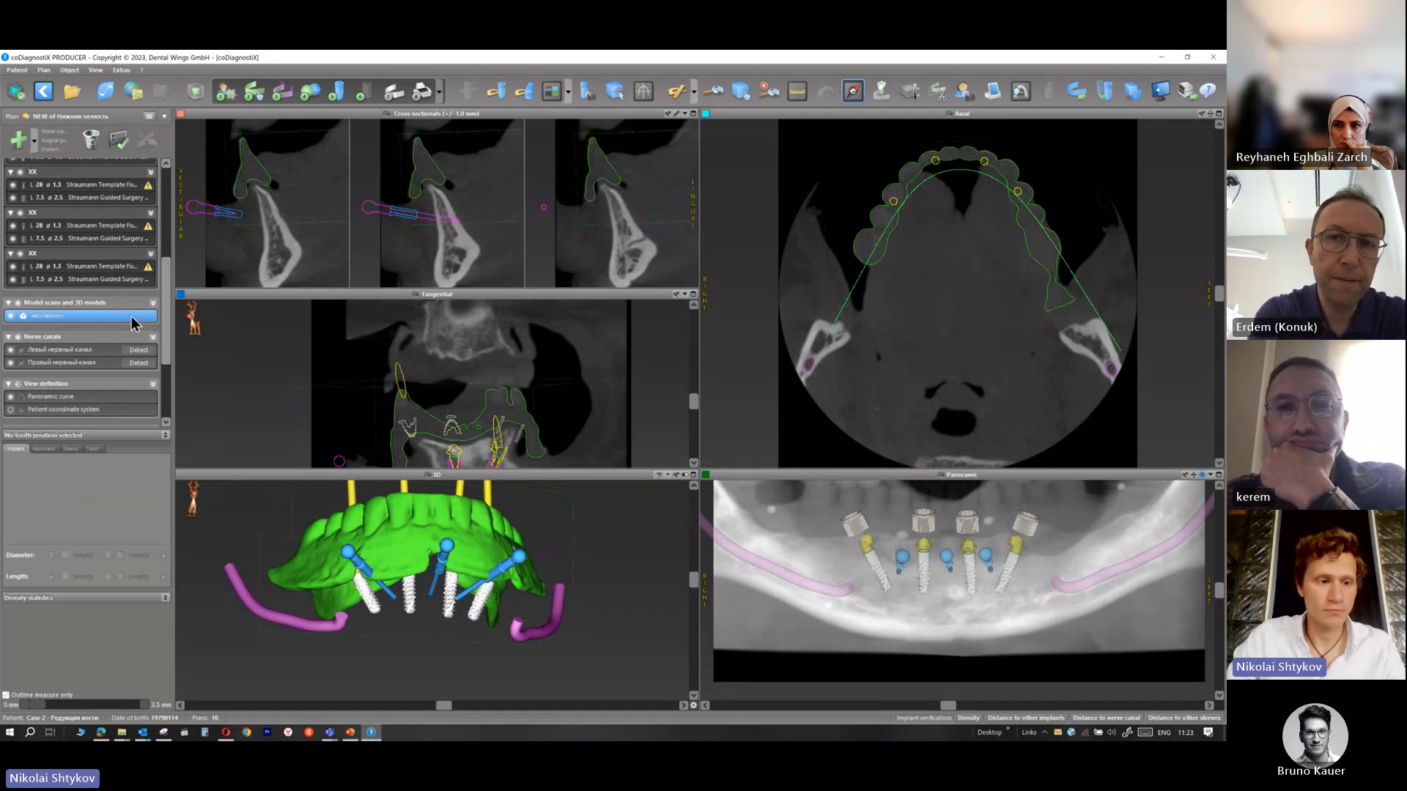
{"action": "left_click", "coordinate": [91, 140]}
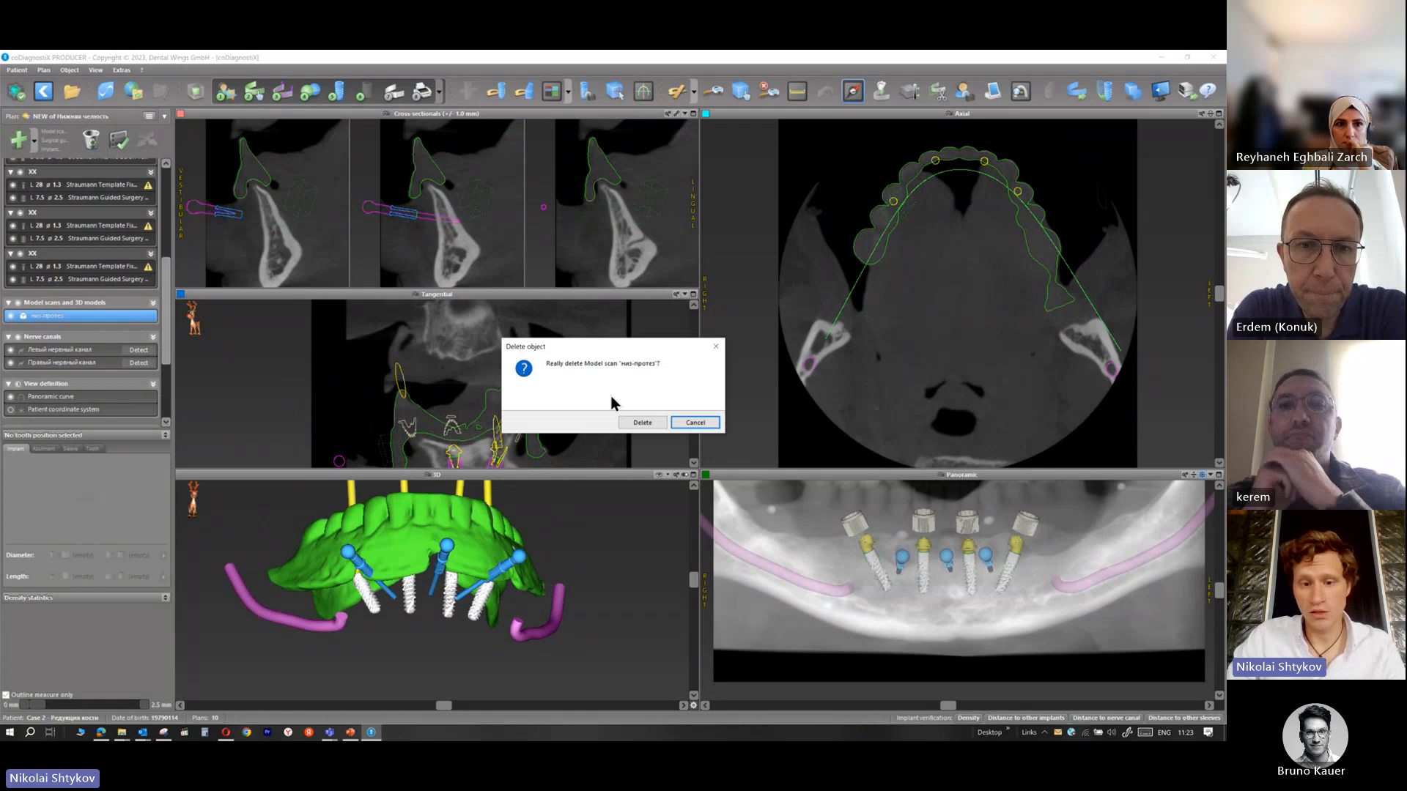
{"action": "left_click", "coordinate": [642, 423]}
Open the AI Assistant review, include the detected patient coordinate system and adjust it vertically in the coronal view
{"action": "scroll", "coordinate": [85, 249], "scroll_direction": "up", "scroll_amount": 5}
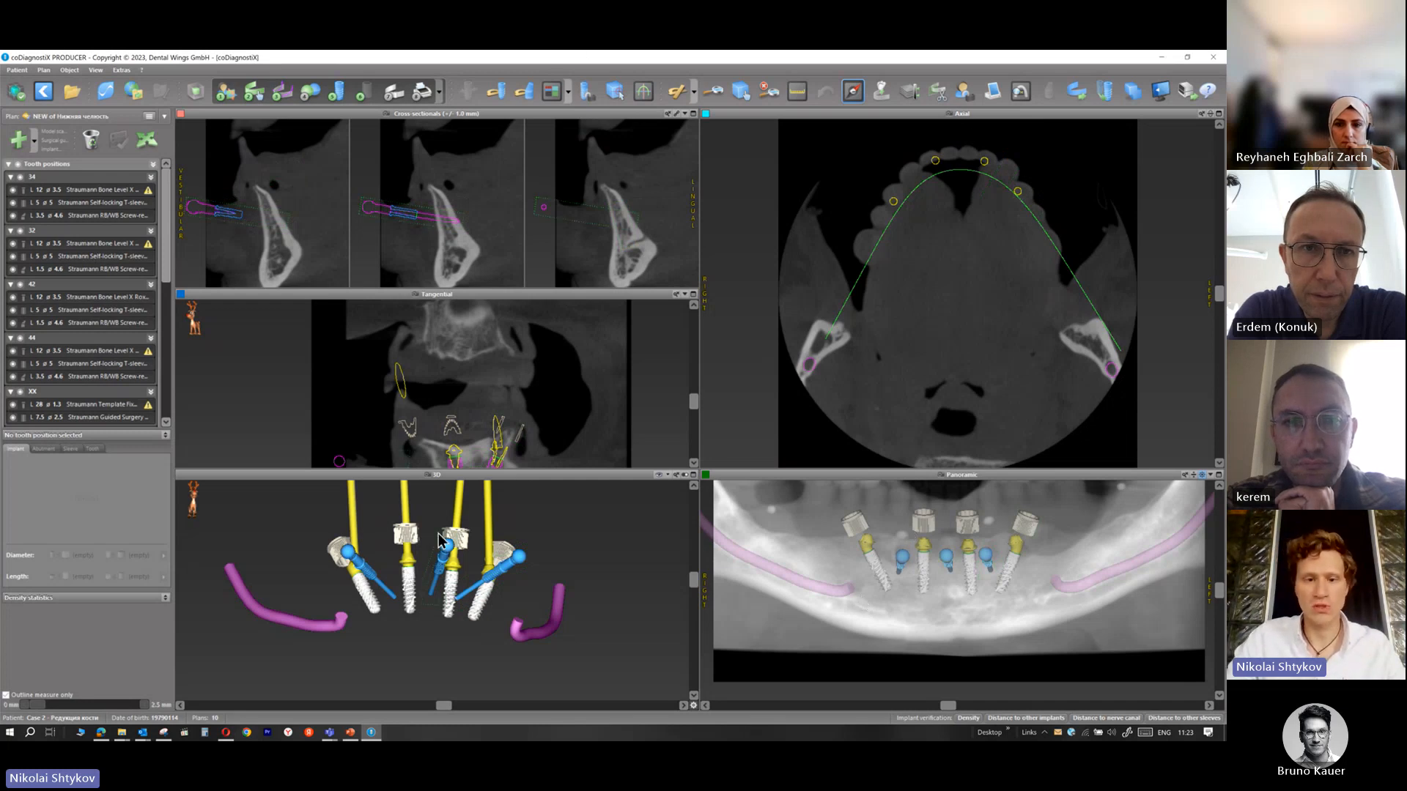
{"action": "left_click", "coordinate": [16, 91]}
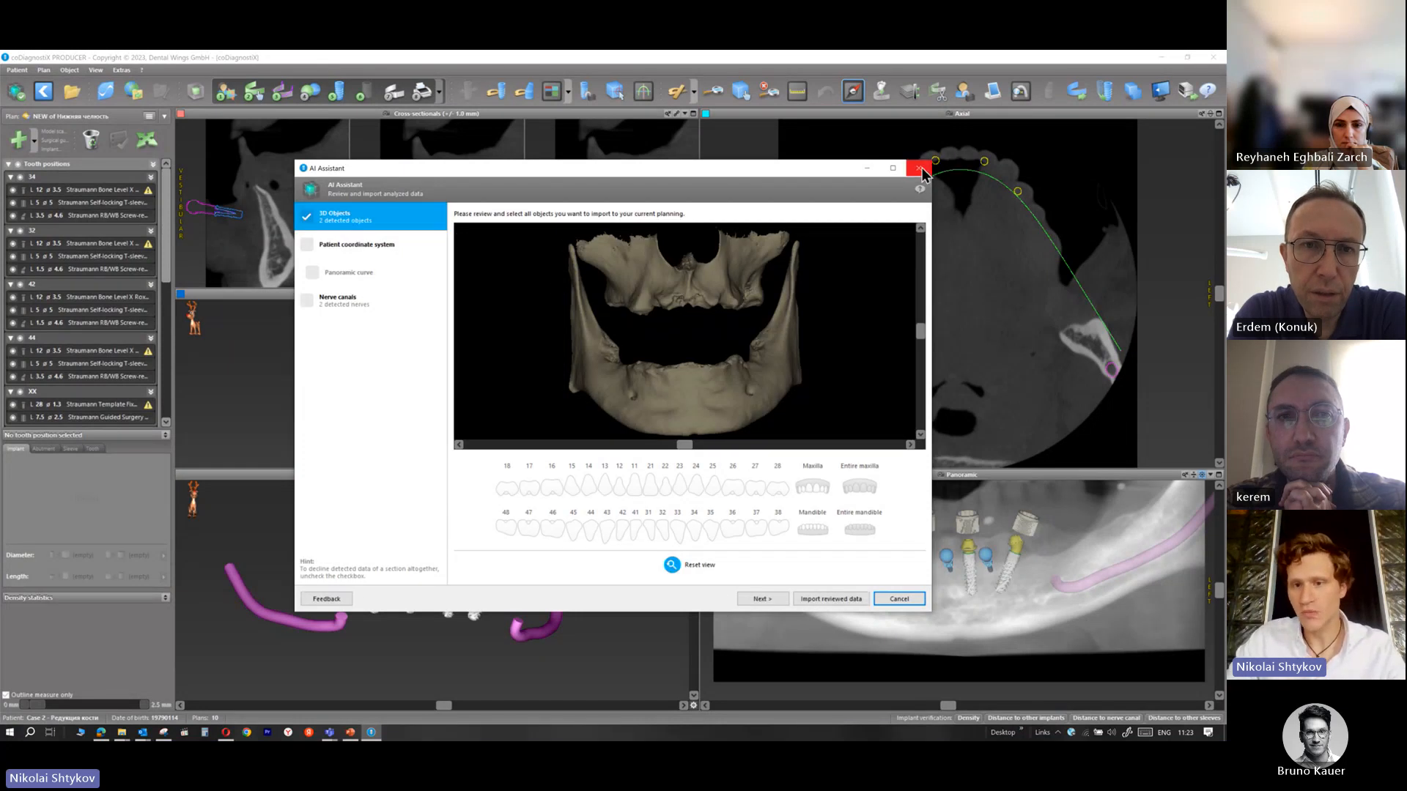
{"action": "left_click", "coordinate": [893, 169]}
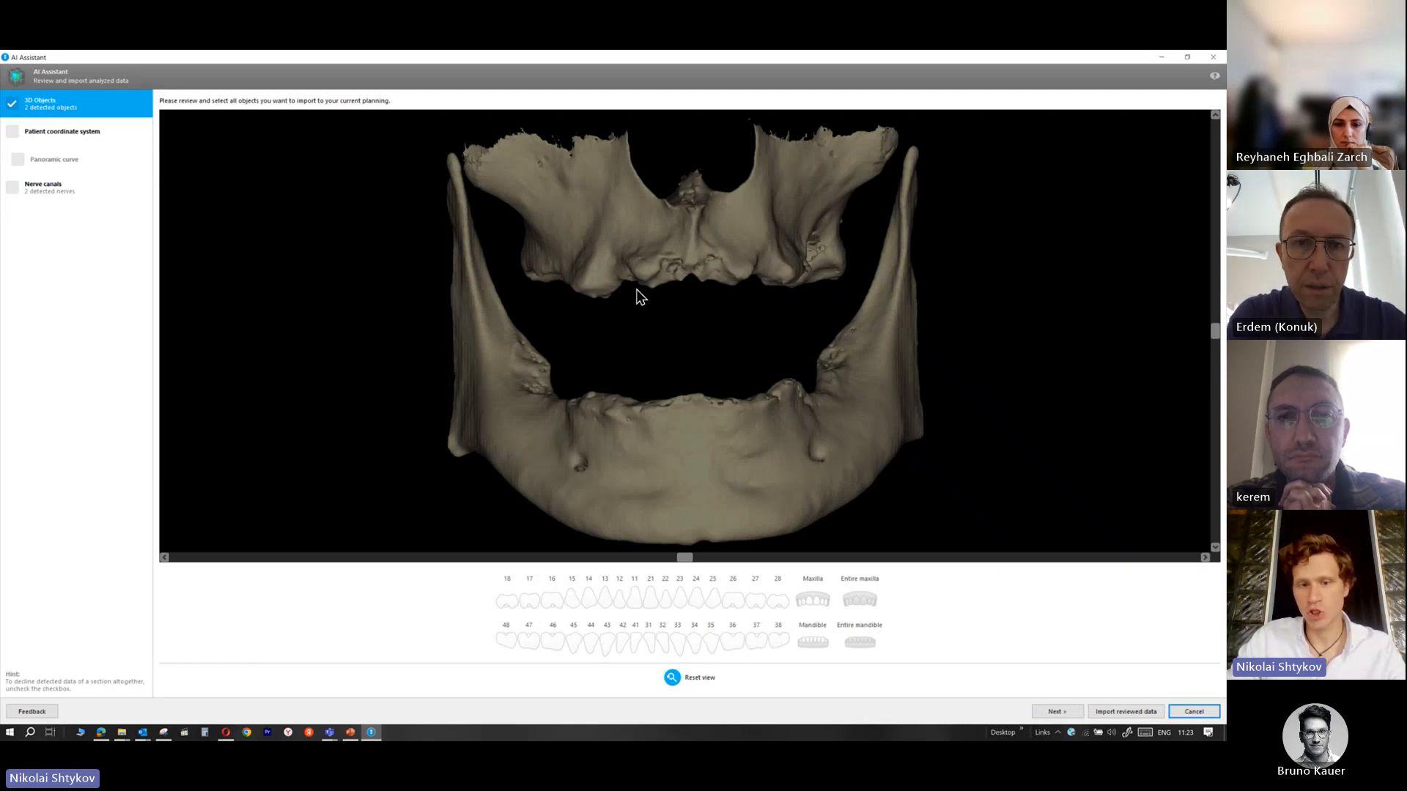
{"action": "left_click", "coordinate": [18, 144]}
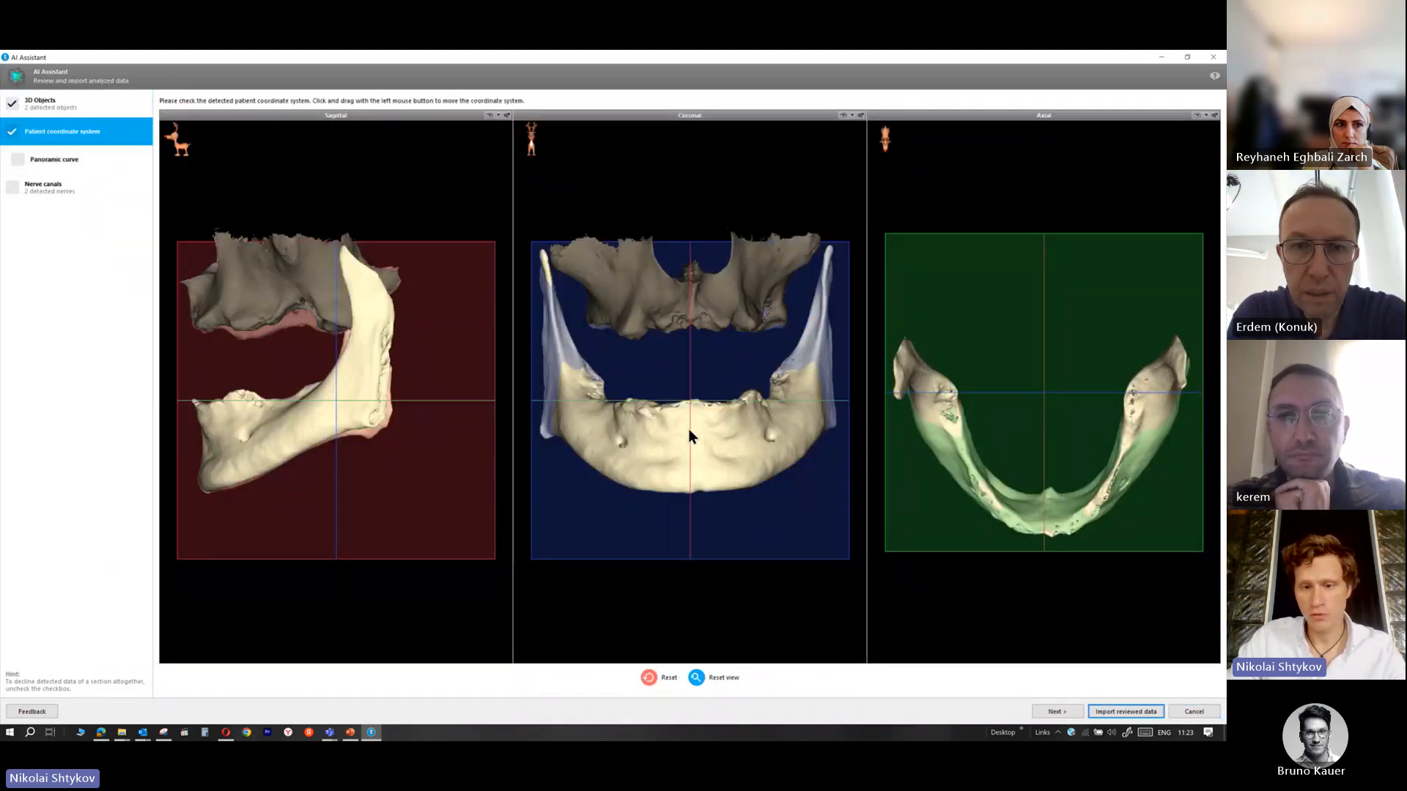
{"action": "left_click_drag", "start_coordinate": [688, 429], "coordinate": [688, 403]}
Include the detected panoramic curve and move its four lateral support points inward onto the jaw bone in the axial slice
{"action": "left_click", "coordinate": [19, 165]}
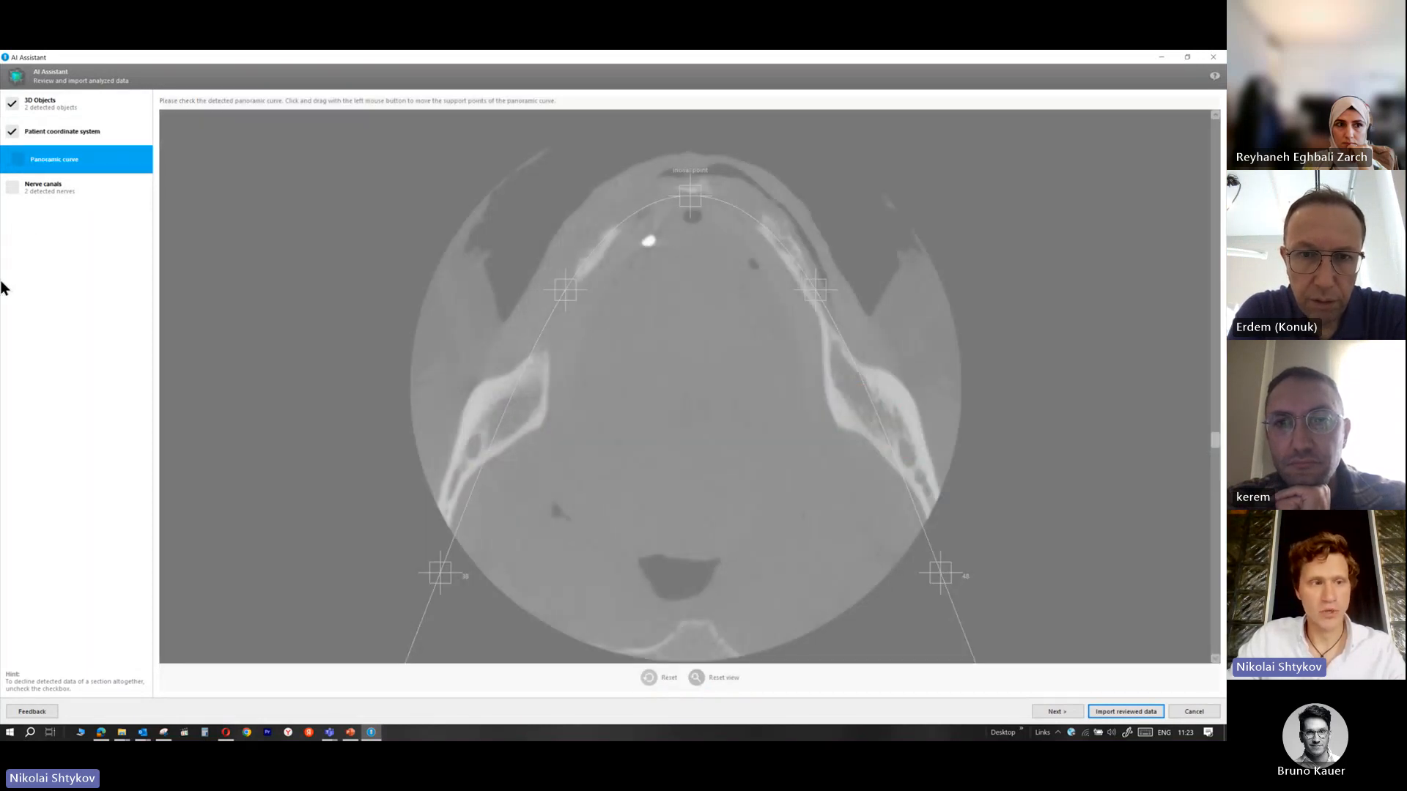
{"action": "left_click", "coordinate": [17, 159]}
{"action": "left_click_drag", "start_coordinate": [448, 578], "coordinate": [505, 427]}
{"action": "left_click_drag", "start_coordinate": [944, 580], "coordinate": [871, 403]}
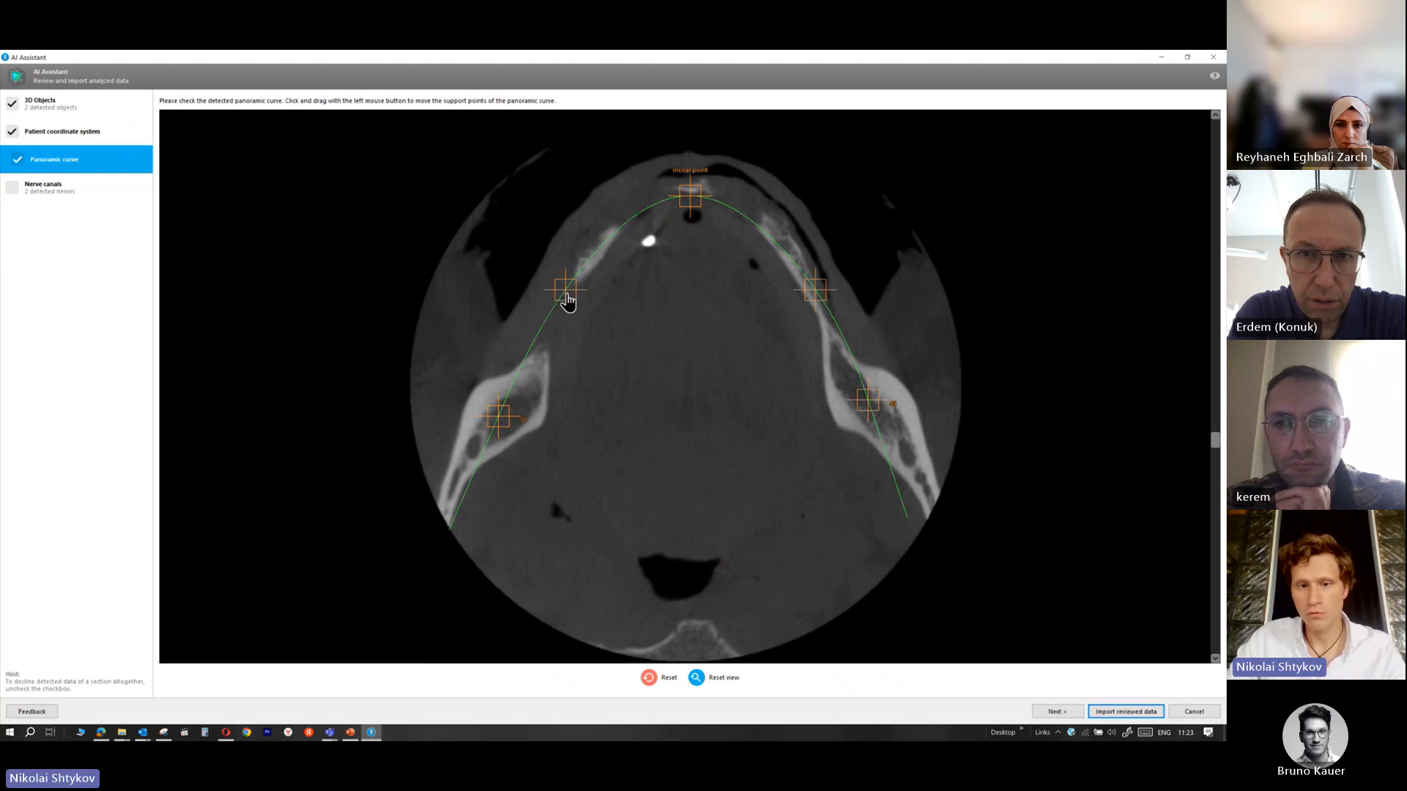
{"action": "left_click_drag", "start_coordinate": [565, 293], "coordinate": [595, 253]}
{"action": "left_click_drag", "start_coordinate": [814, 289], "coordinate": [790, 243]}
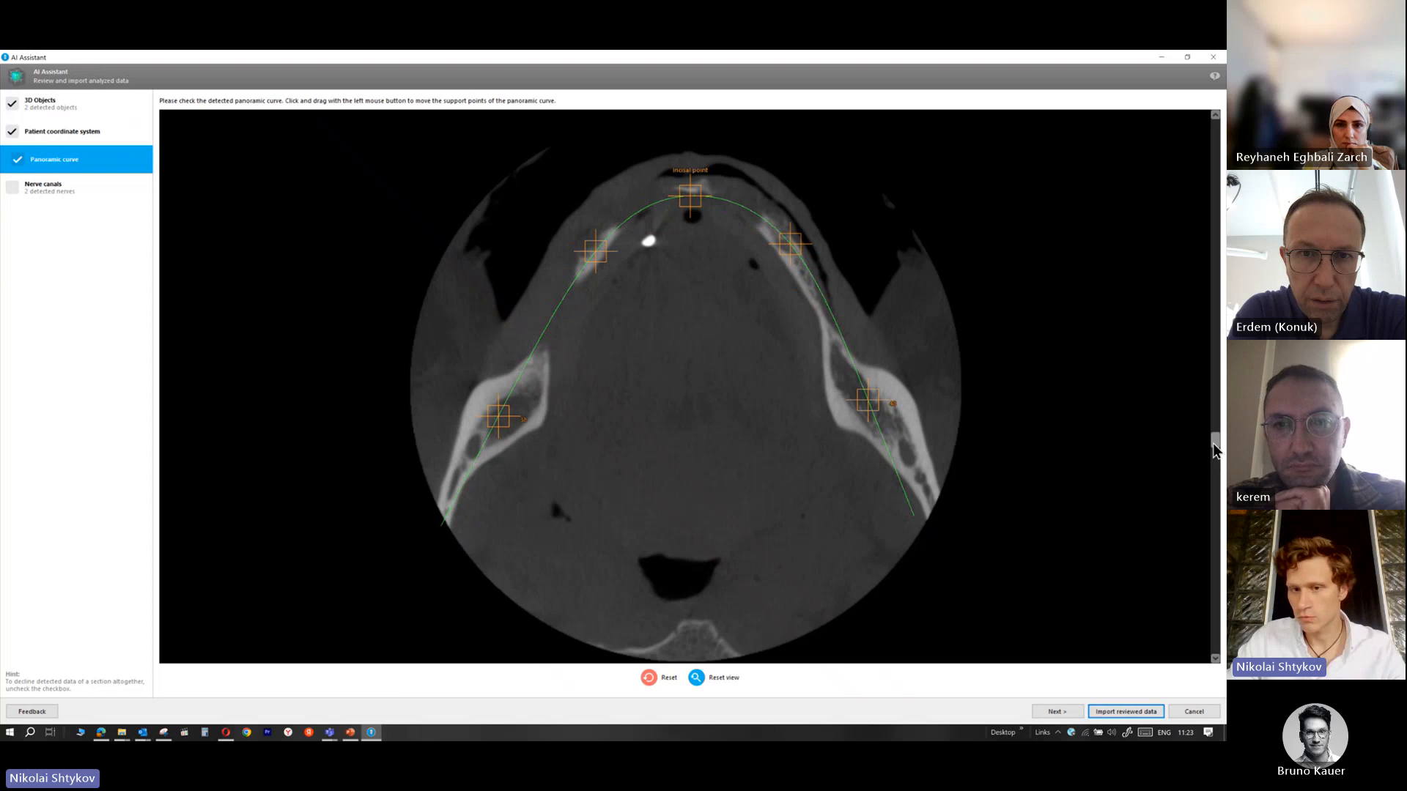
Refine the panoramic curve's support points so the curve follows the mandibular arch on a lower axial slice
{"action": "mouse_move", "coordinate": [1215, 441]}
{"action": "left_mouse_down"}
{"action": "mouse_move", "coordinate": [1217, 303]}
{"action": "mouse_move", "coordinate": [1222, 481]}
{"action": "mouse_move", "coordinate": [1222, 436]}
{"action": "mouse_move", "coordinate": [1218, 456]}
{"action": "left_mouse_up"}
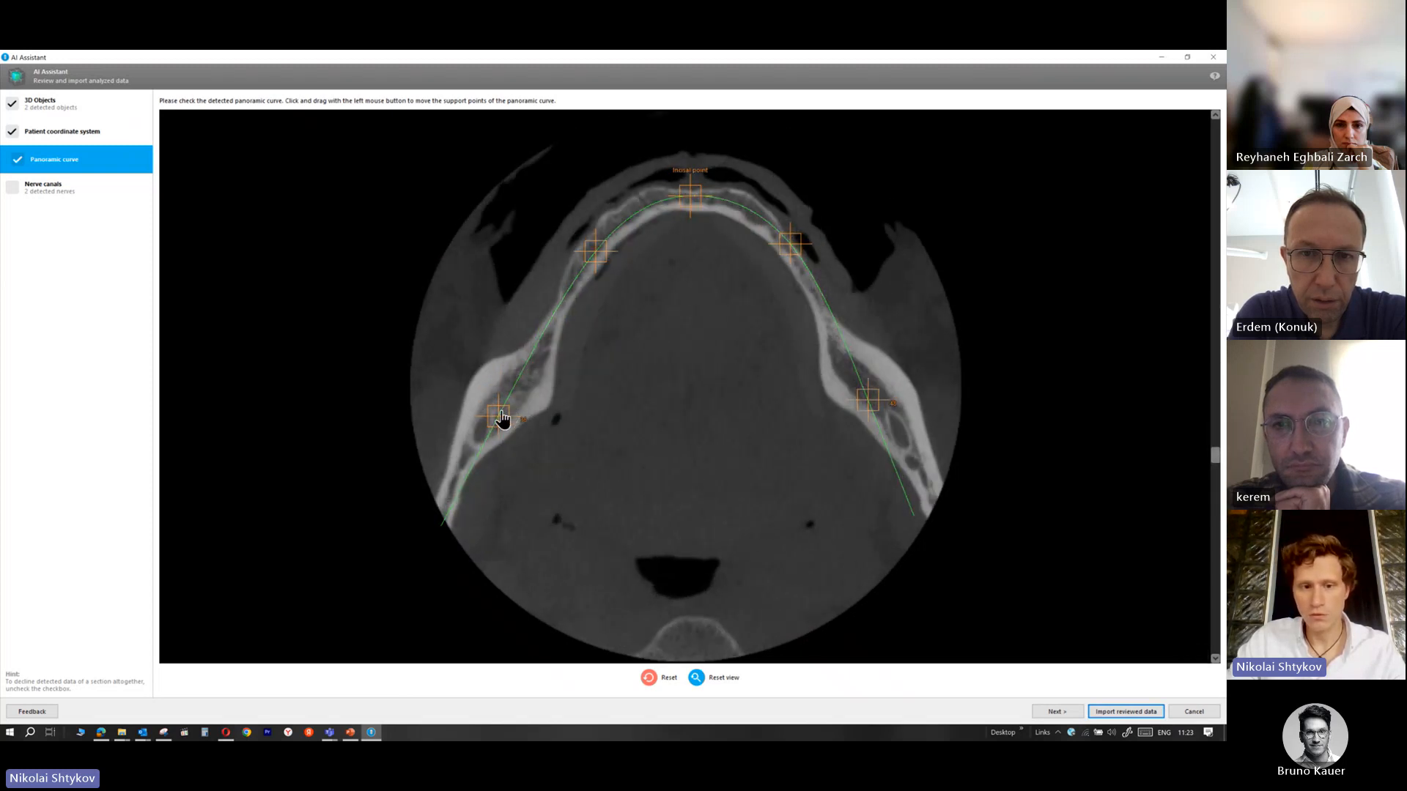
{"action": "left_click_drag", "start_coordinate": [502, 417], "coordinate": [529, 383]}
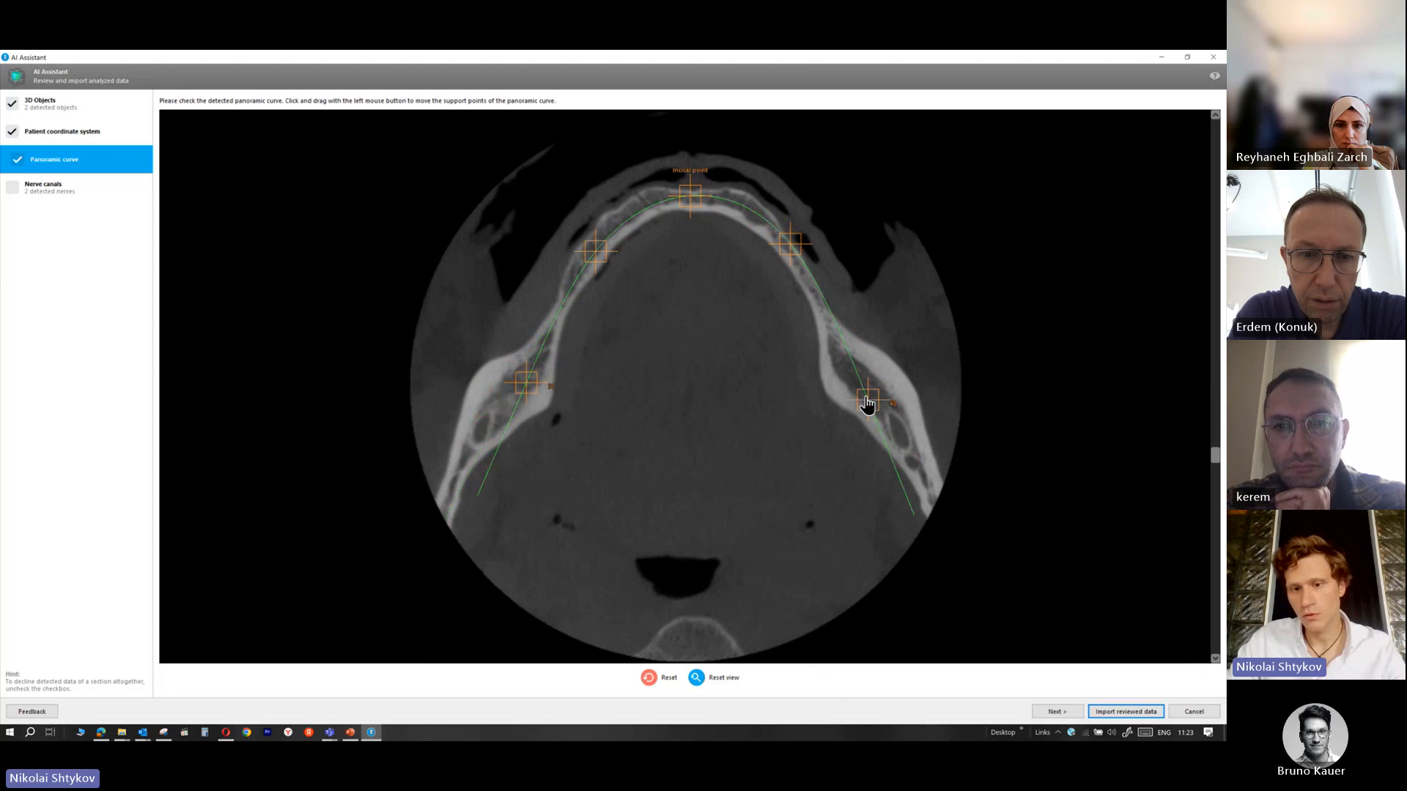
{"action": "left_click_drag", "start_coordinate": [867, 403], "coordinate": [853, 369]}
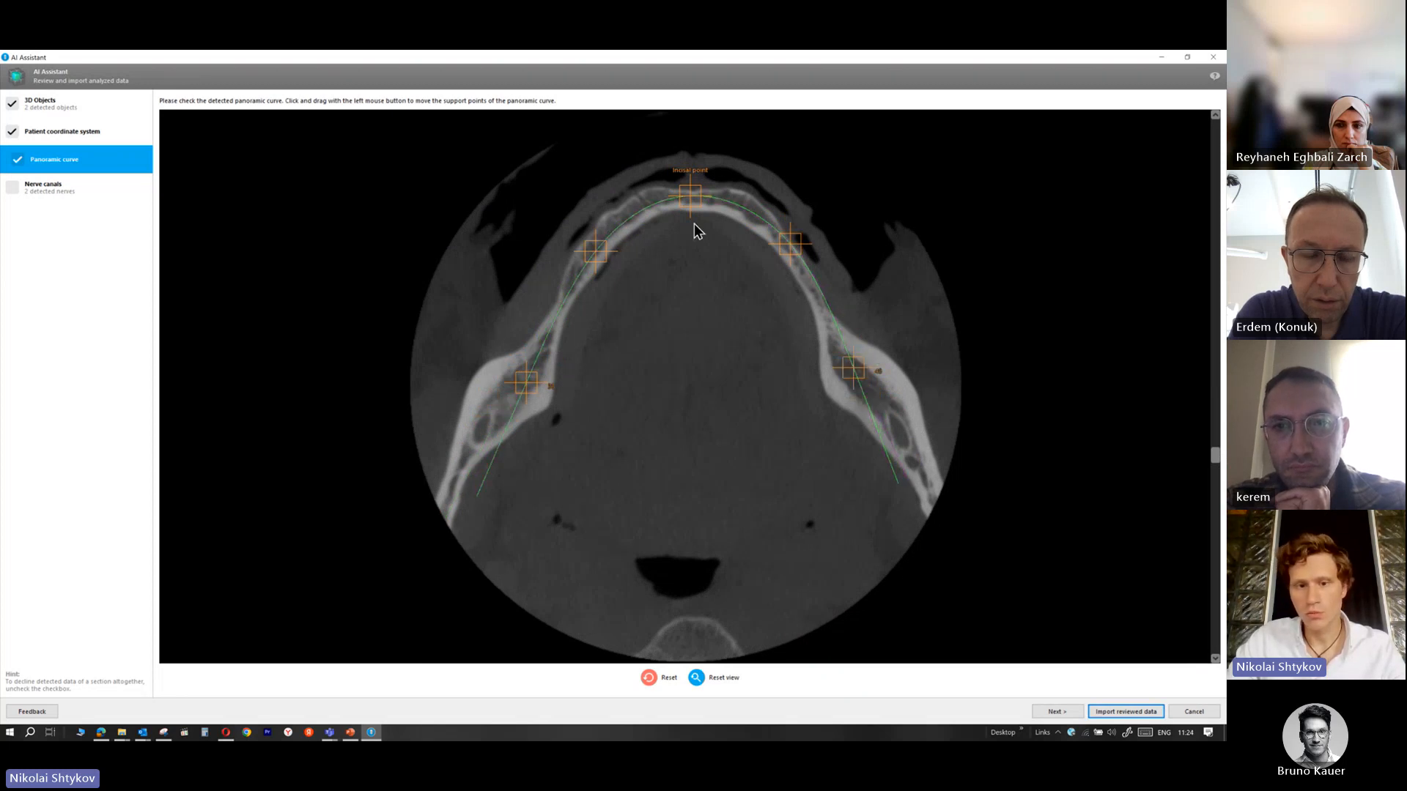
{"action": "left_click_drag", "start_coordinate": [601, 255], "coordinate": [607, 239]}
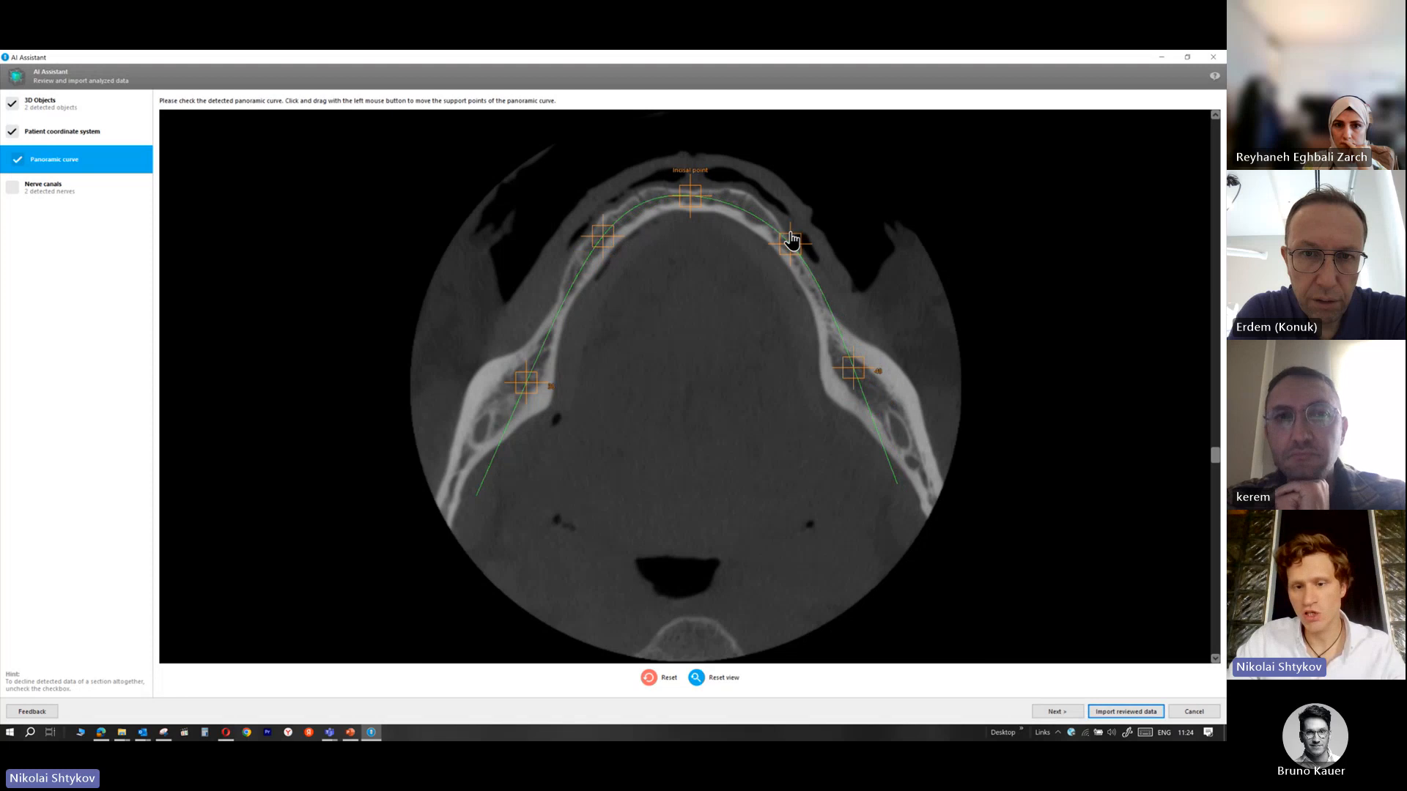
{"action": "left_click_drag", "start_coordinate": [772, 229], "coordinate": [765, 226]}
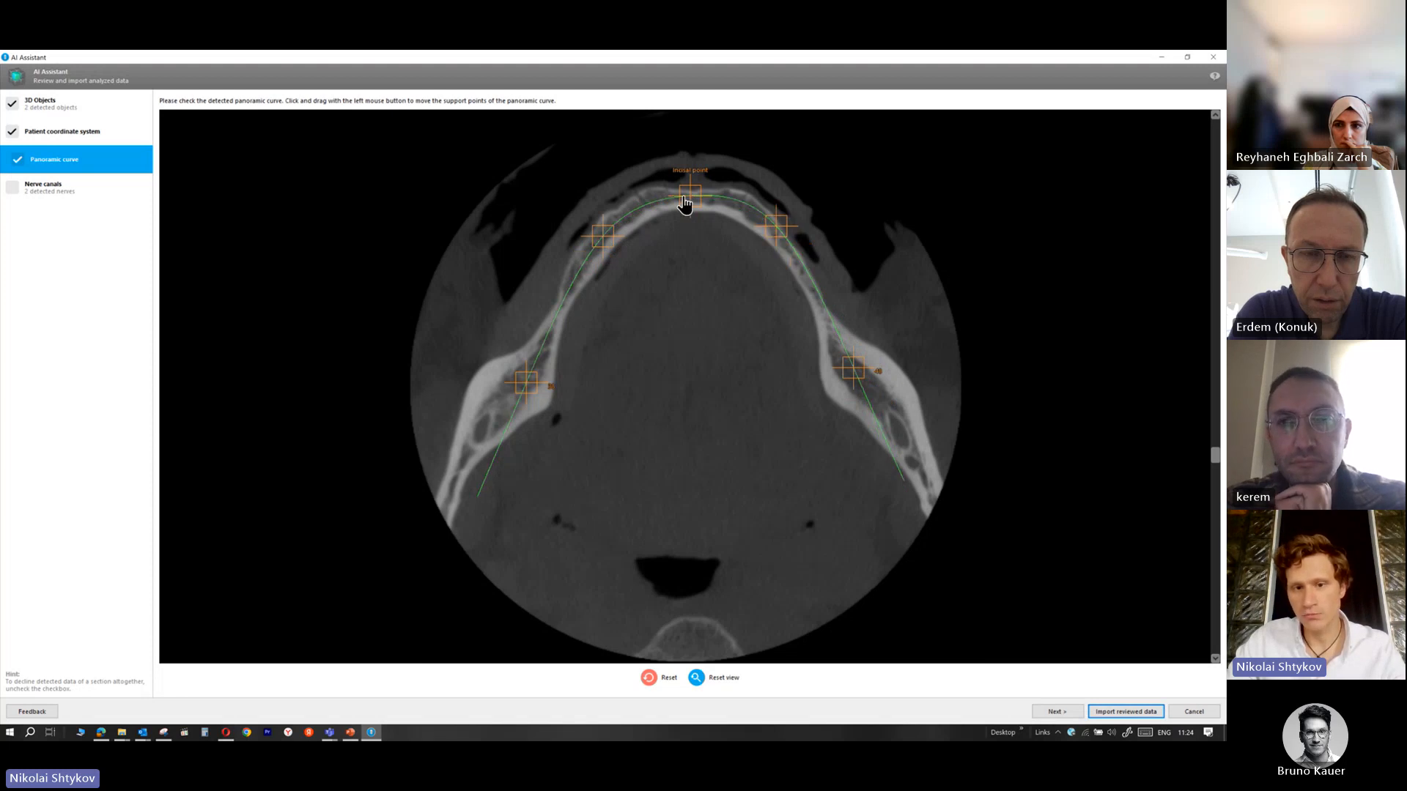
{"action": "left_click_drag", "start_coordinate": [683, 197], "coordinate": [679, 197]}
{"action": "left_click_drag", "start_coordinate": [606, 243], "coordinate": [611, 234]}
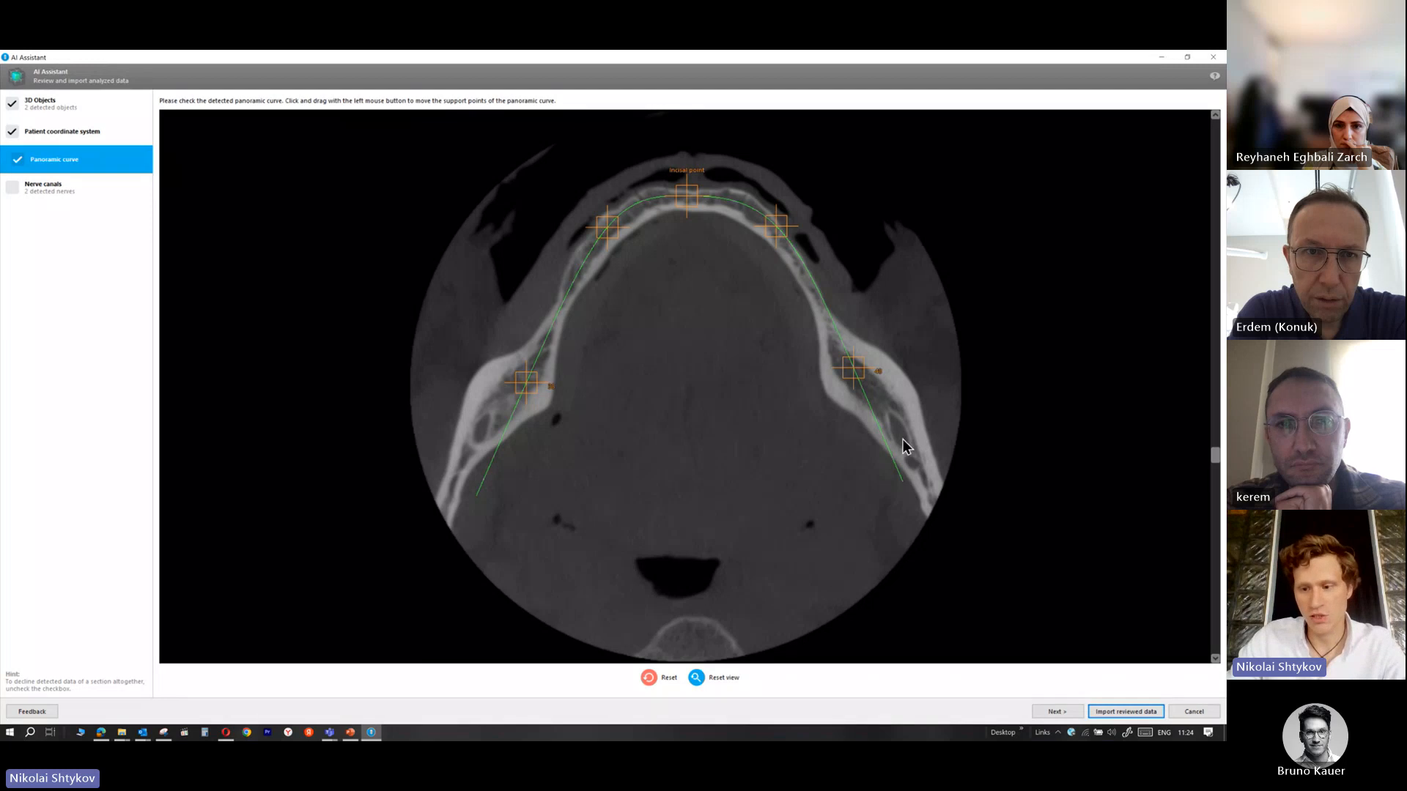
Include the detected nerve canals and check the right canal point by point to its front end
{"action": "left_click", "coordinate": [14, 192]}
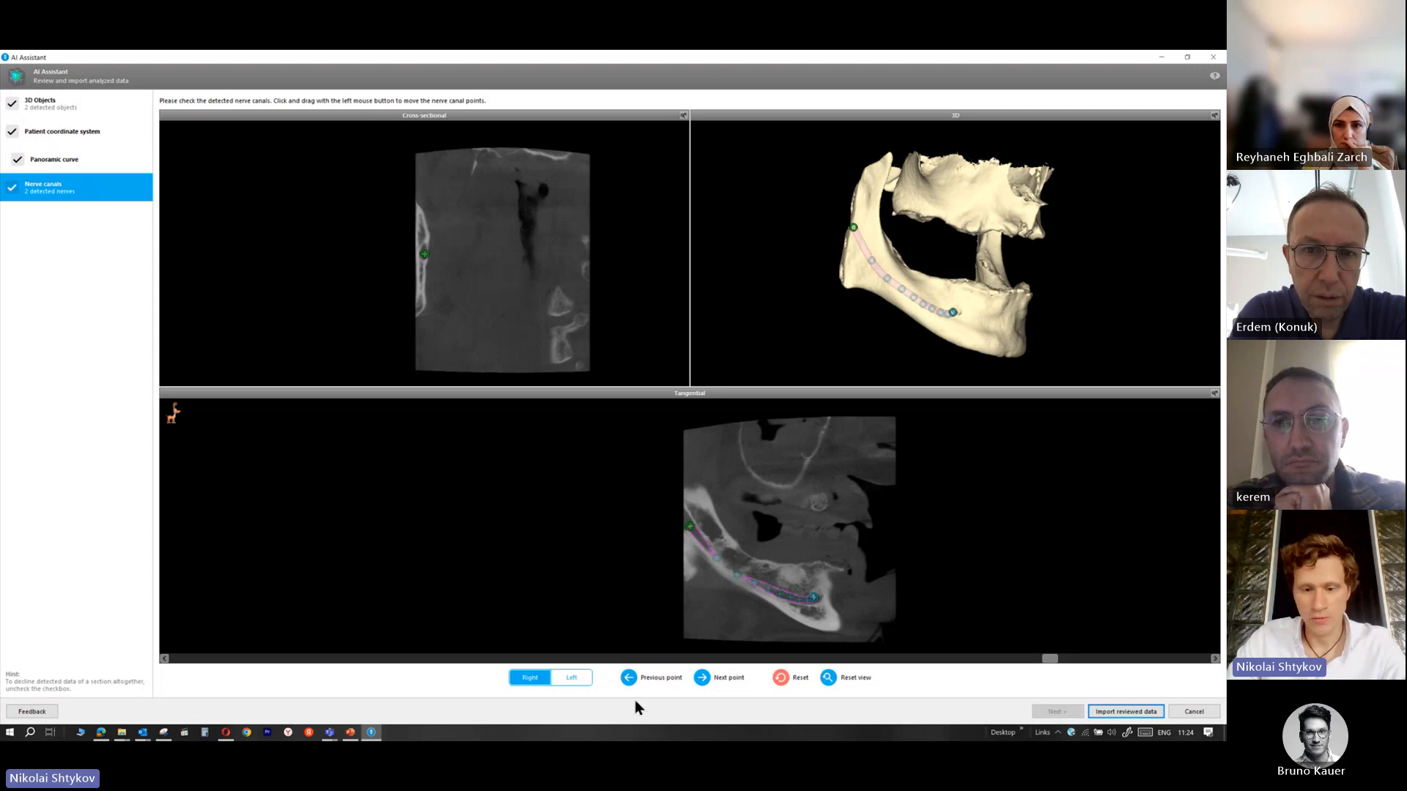
{"action": "left_click", "coordinate": [703, 678]}
{"action": "left_click", "coordinate": [703, 678]}
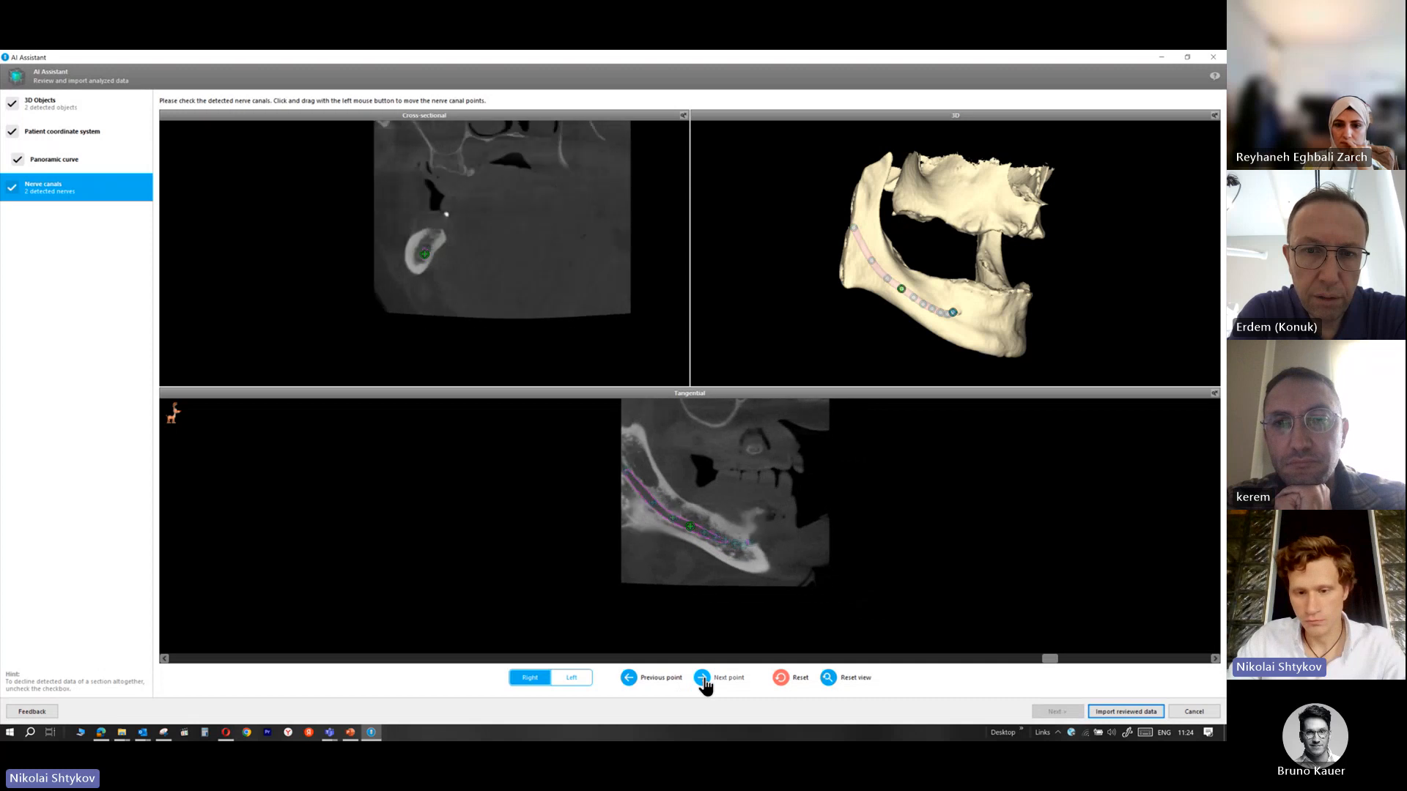
{"action": "left_click", "coordinate": [703, 679]}
{"action": "left_click", "coordinate": [703, 680]}
{"action": "left_click", "coordinate": [703, 680]}
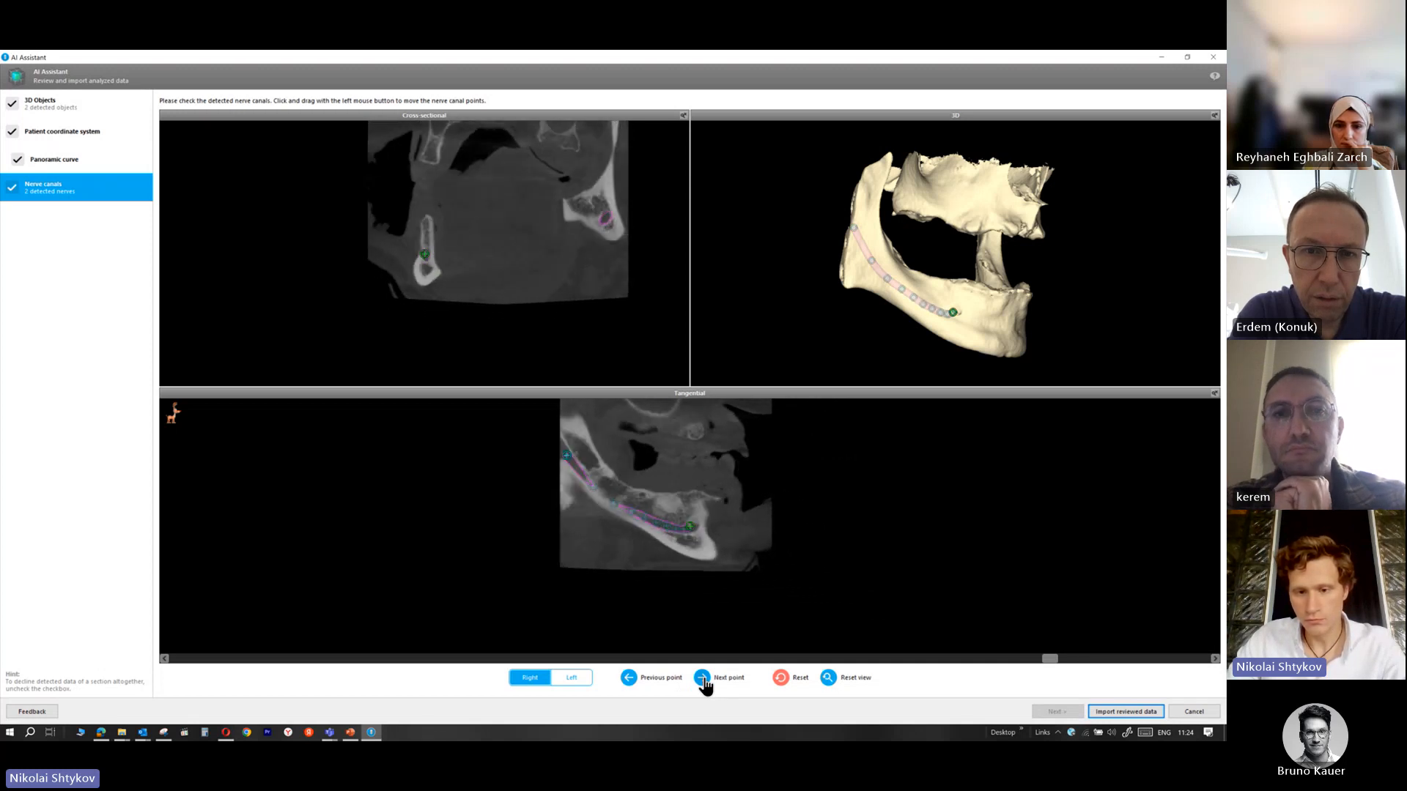
Check the detected left nerve canal point by point and import the reviewed AI data into the plan
{"action": "left_click", "coordinate": [568, 678]}
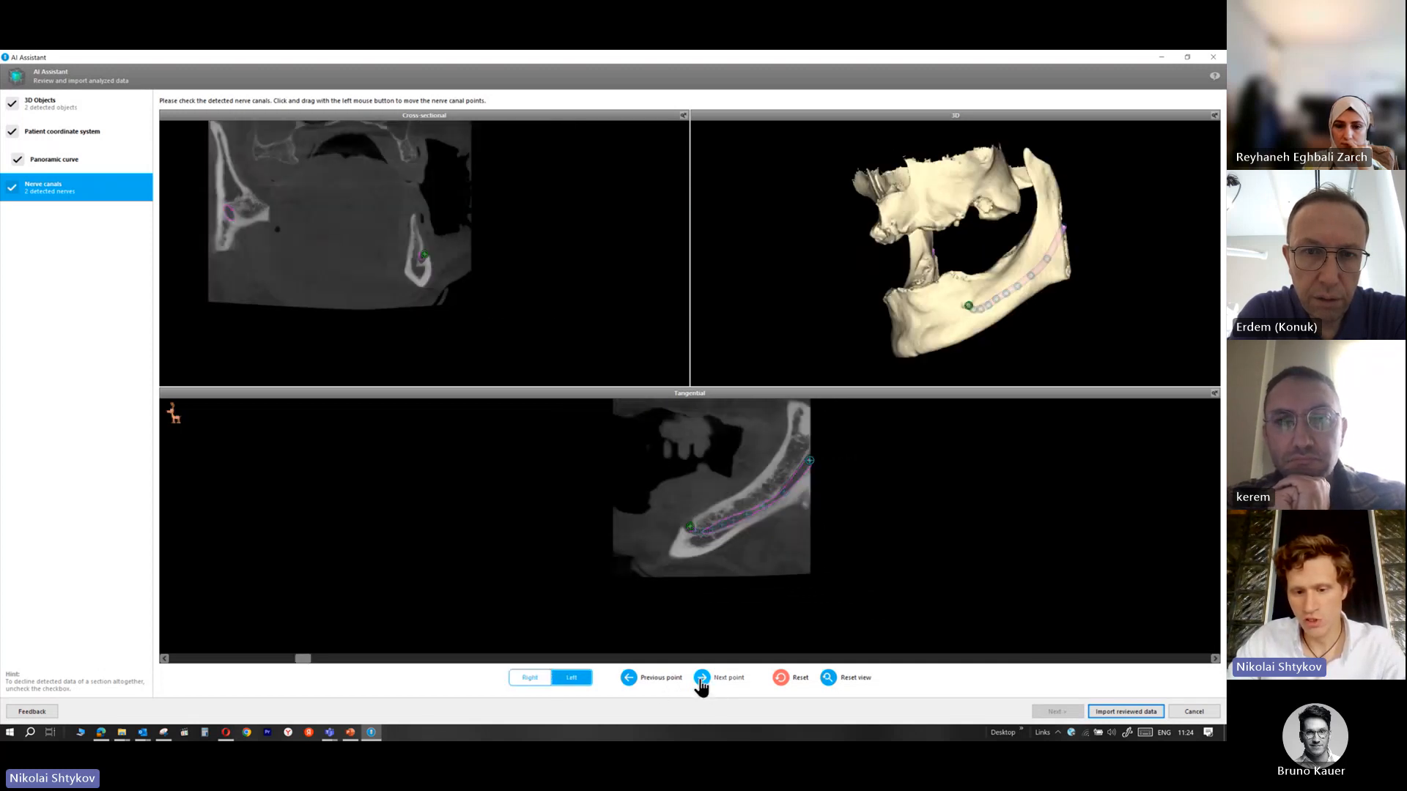
{"action": "left_click", "coordinate": [701, 679]}
{"action": "left_click", "coordinate": [701, 680]}
{"action": "left_click", "coordinate": [701, 680]}
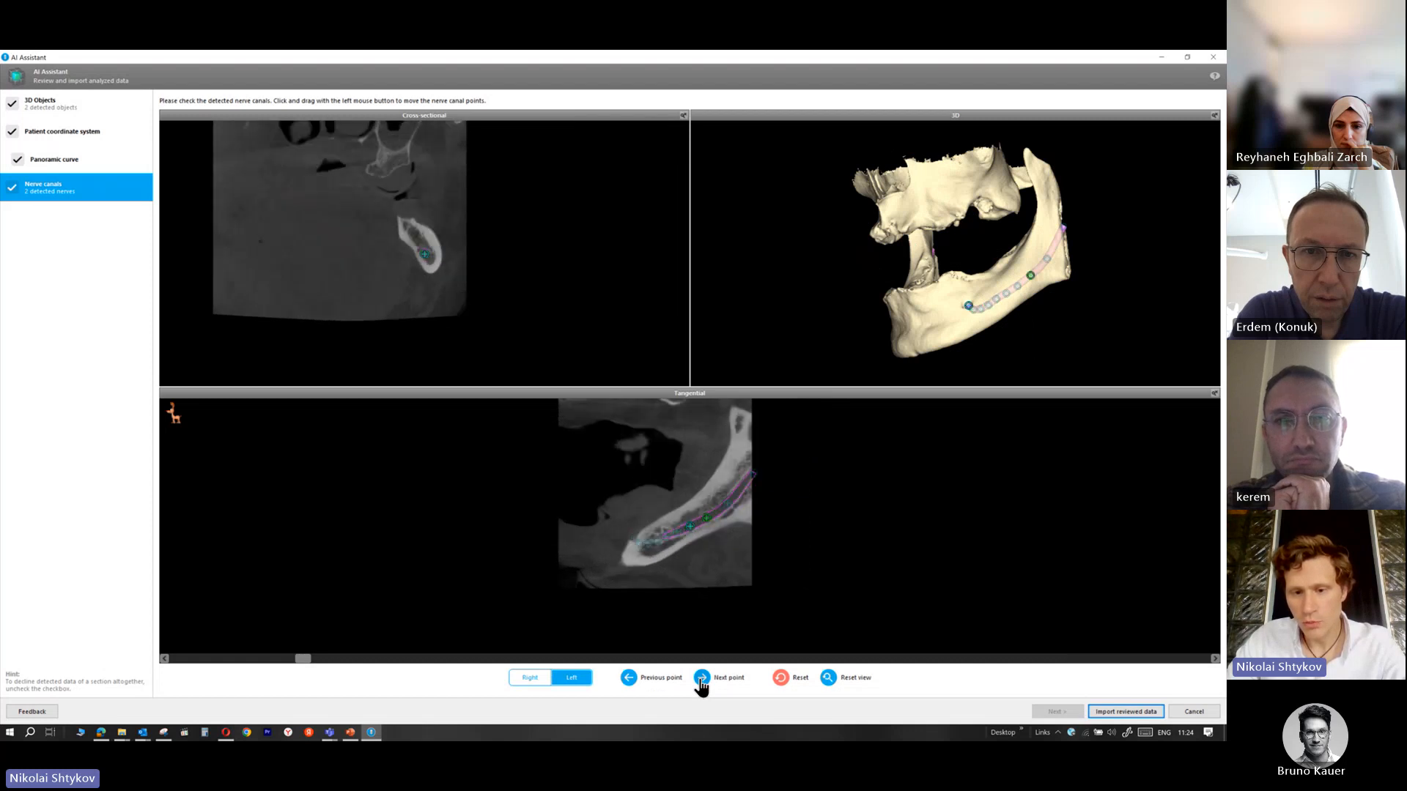
{"action": "left_click", "coordinate": [701, 679]}
{"action": "left_click", "coordinate": [701, 680]}
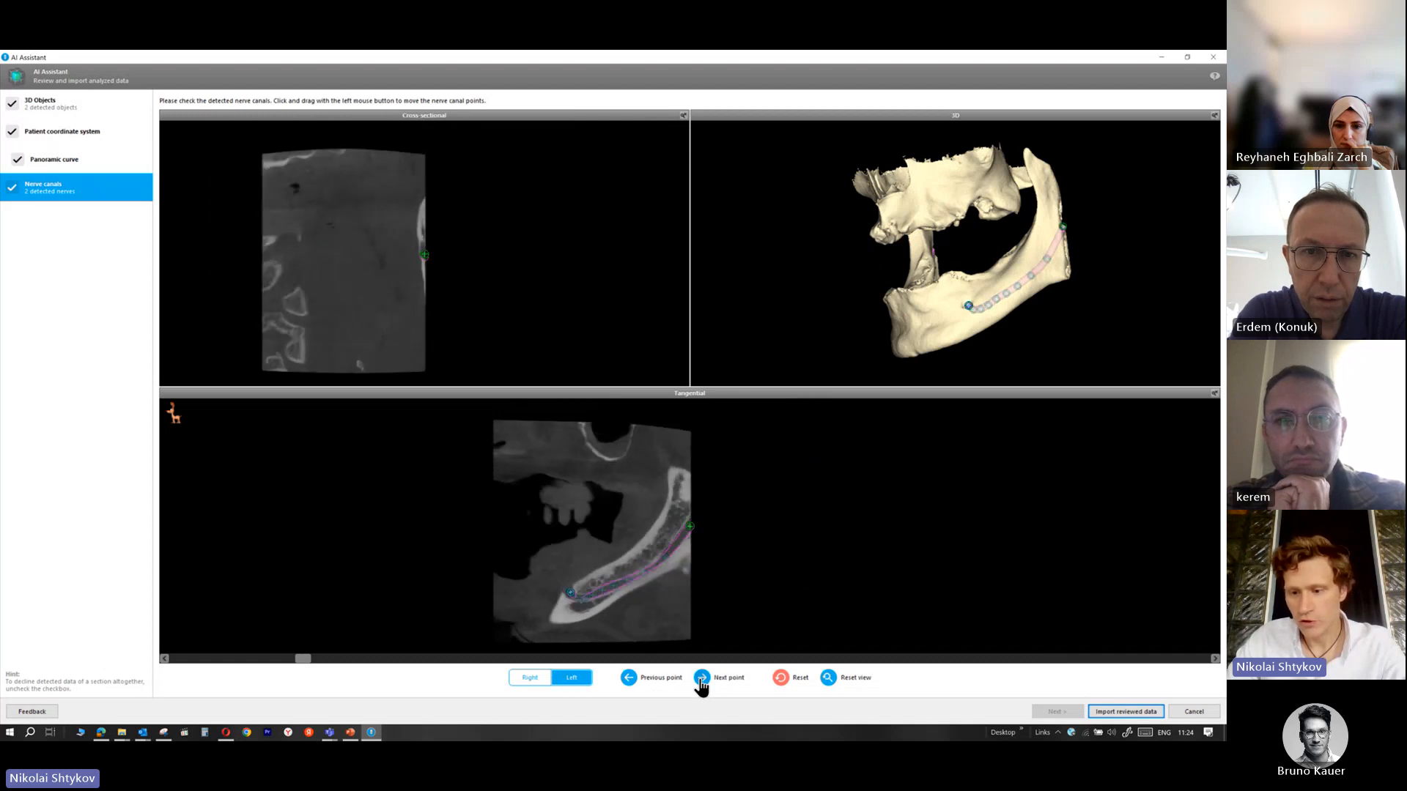
{"action": "left_click", "coordinate": [1135, 713]}
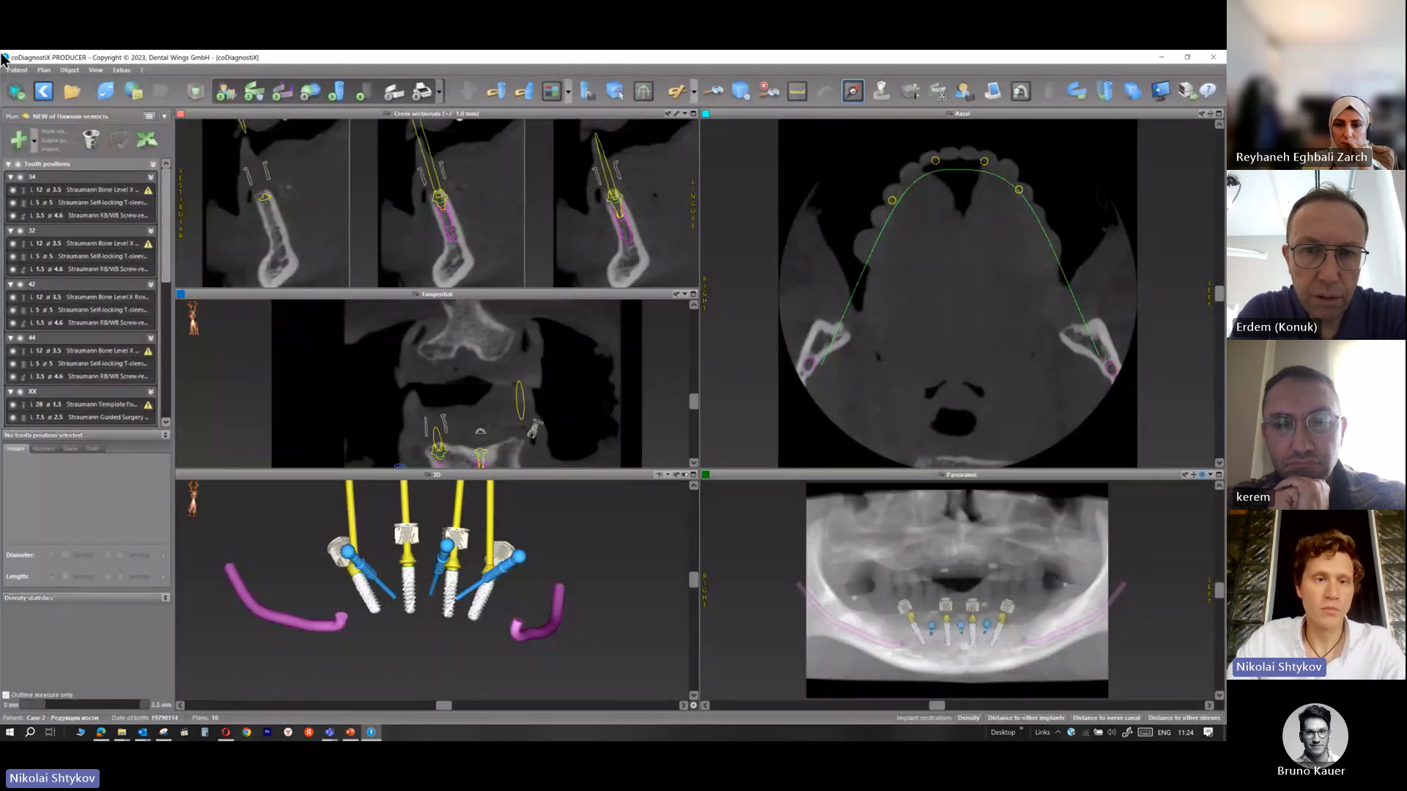
Load the lower denture model scan "низ-протез.stl" from the "Bone reduction" folder inside "Demo Pat with description" and "level2"
{"action": "left_click", "coordinate": [311, 96]}
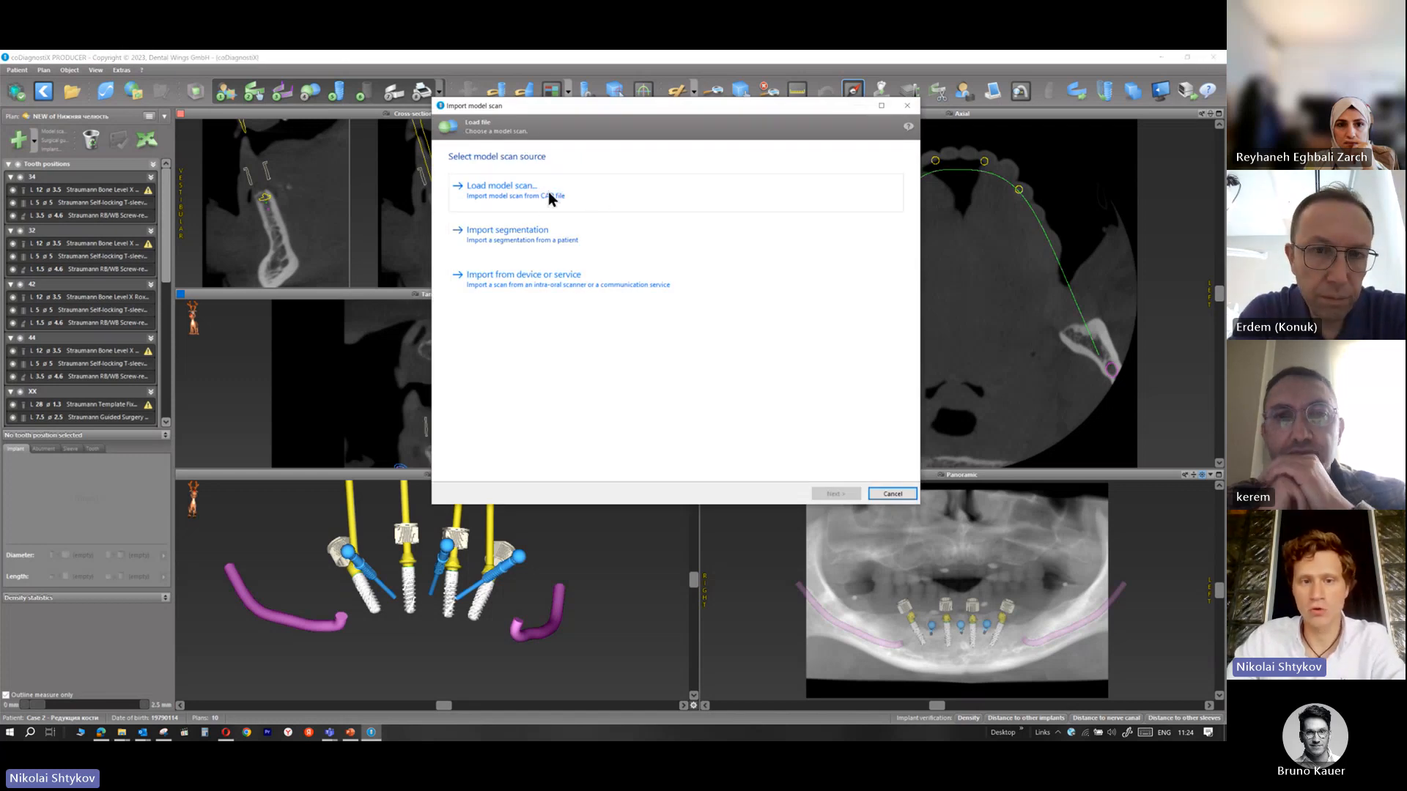
{"action": "left_click", "coordinate": [501, 188]}
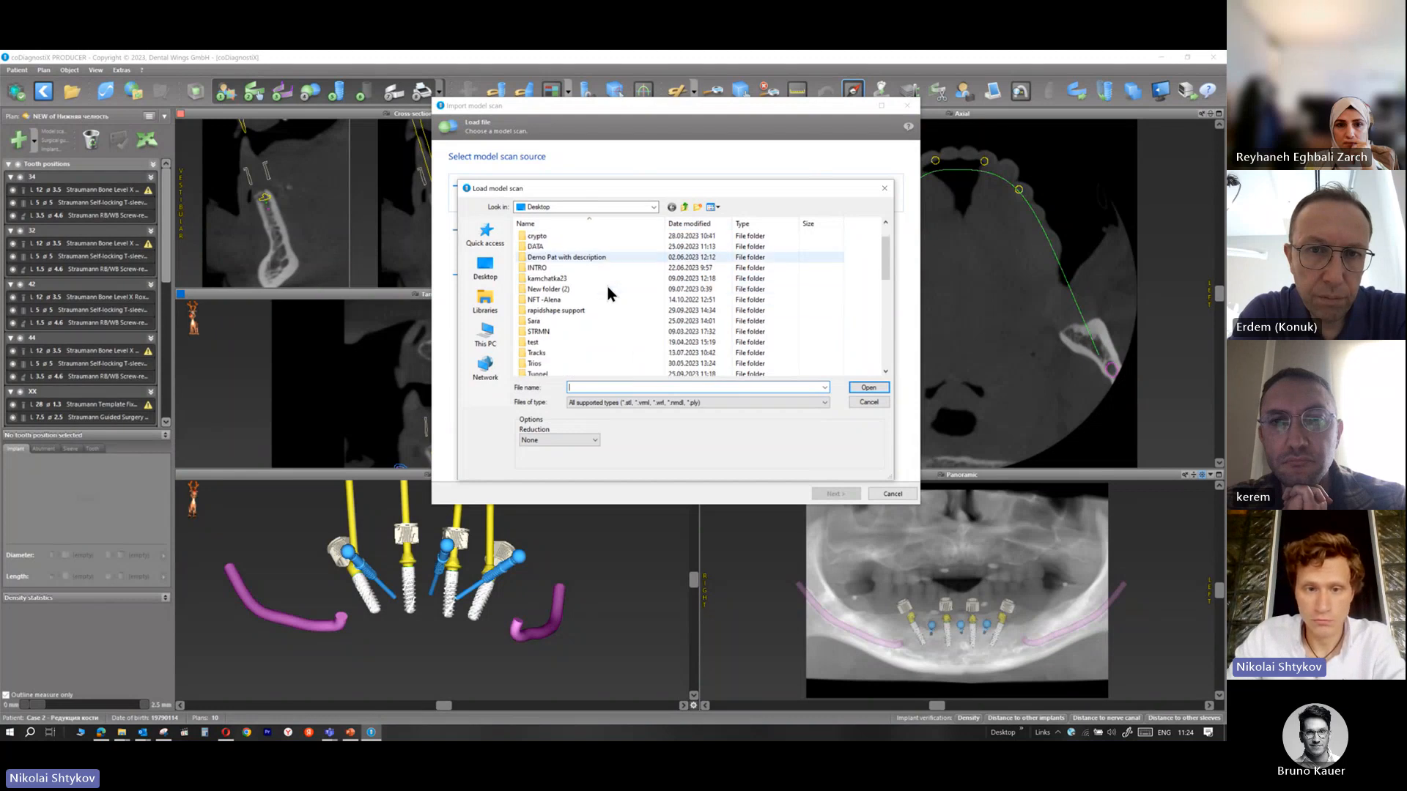
{"action": "left_click", "coordinate": [608, 289]}
{"action": "double_click", "coordinate": [608, 288]}
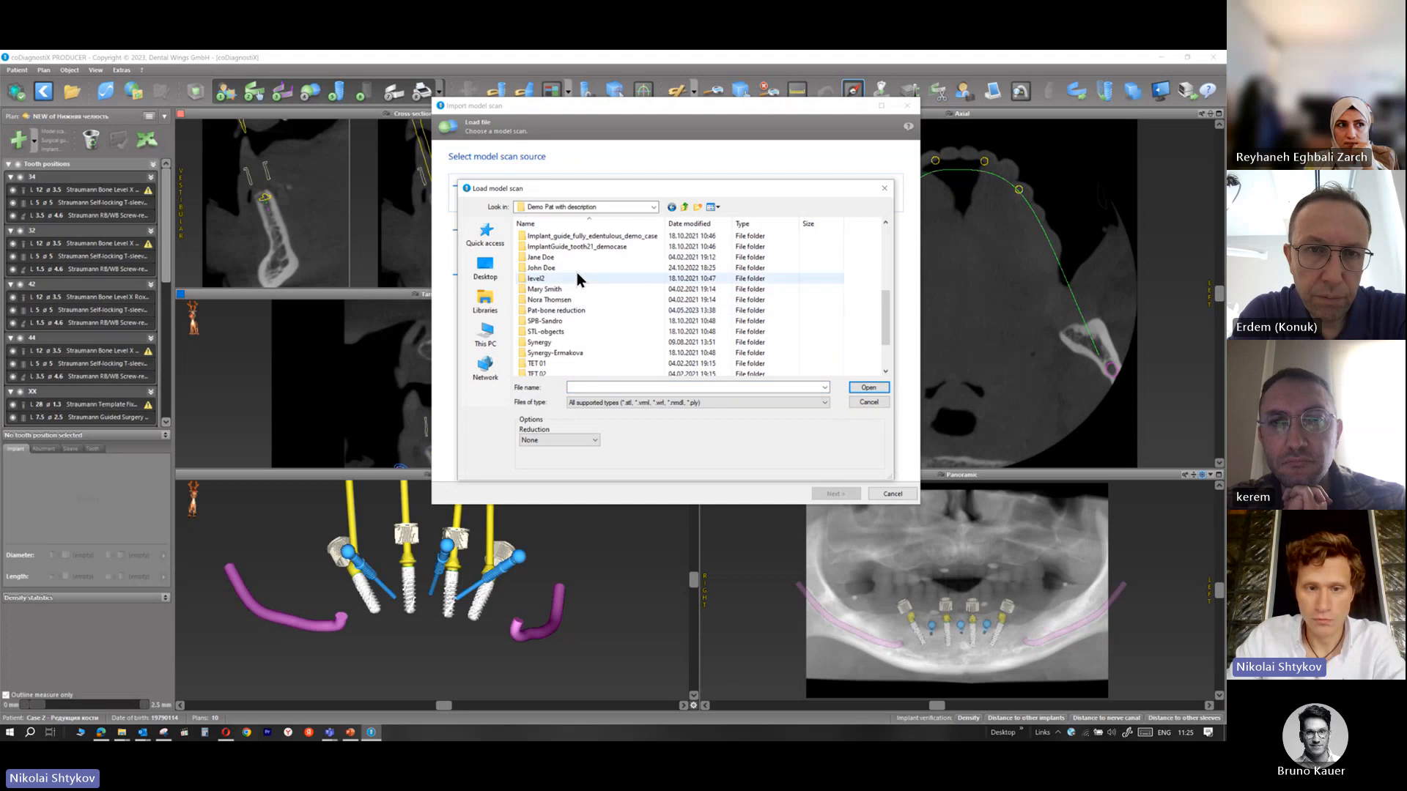
{"action": "double_click", "coordinate": [579, 279]}
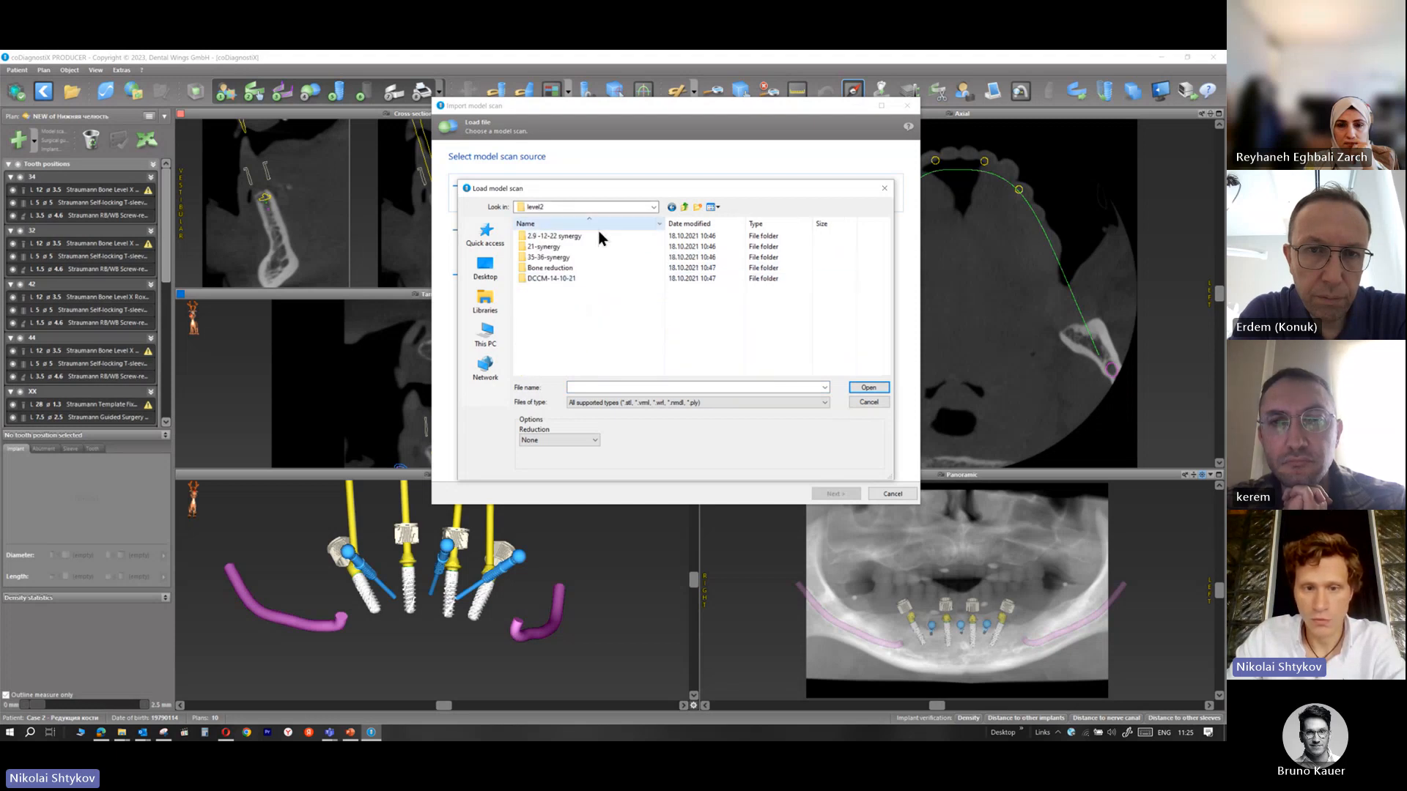
{"action": "double_click", "coordinate": [579, 269]}
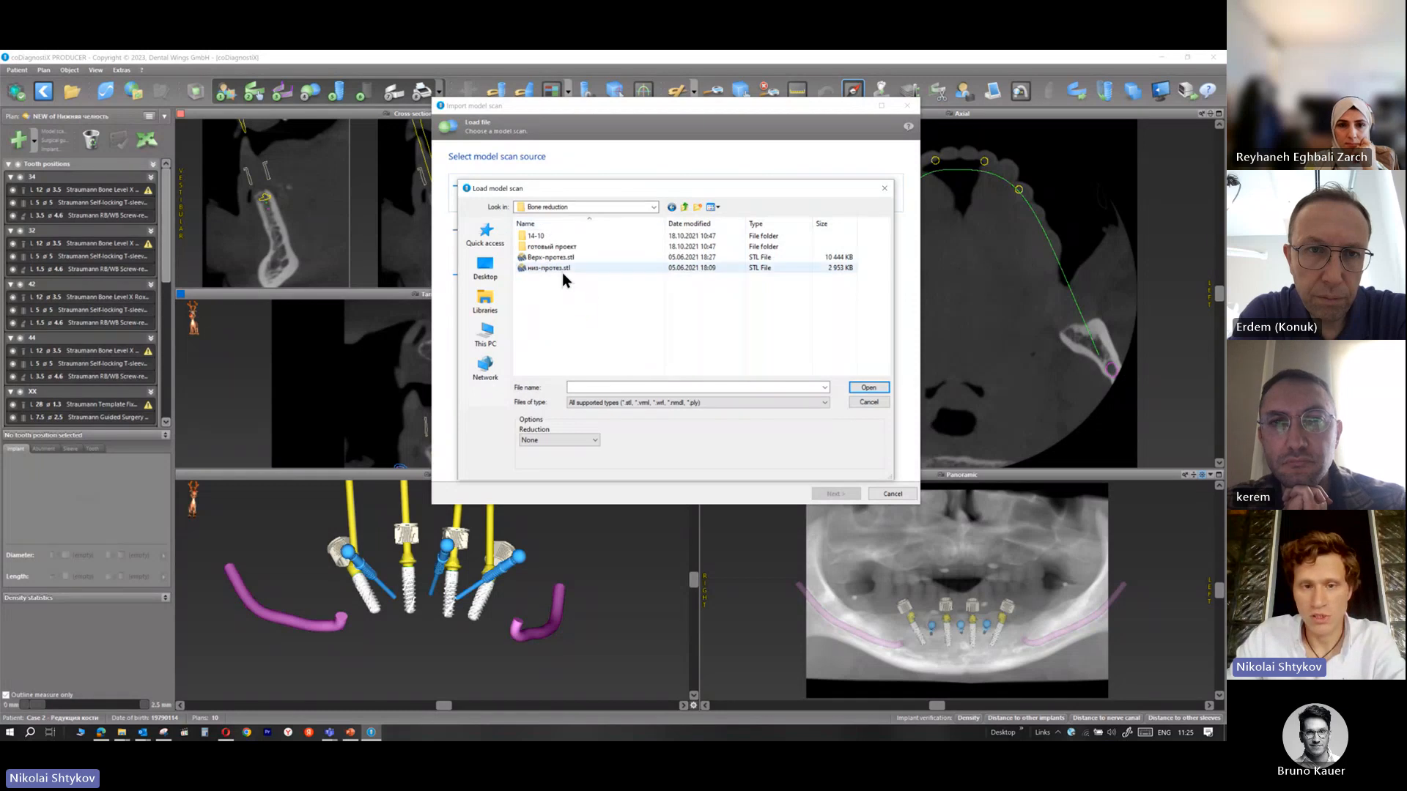
{"action": "left_click", "coordinate": [561, 271]}
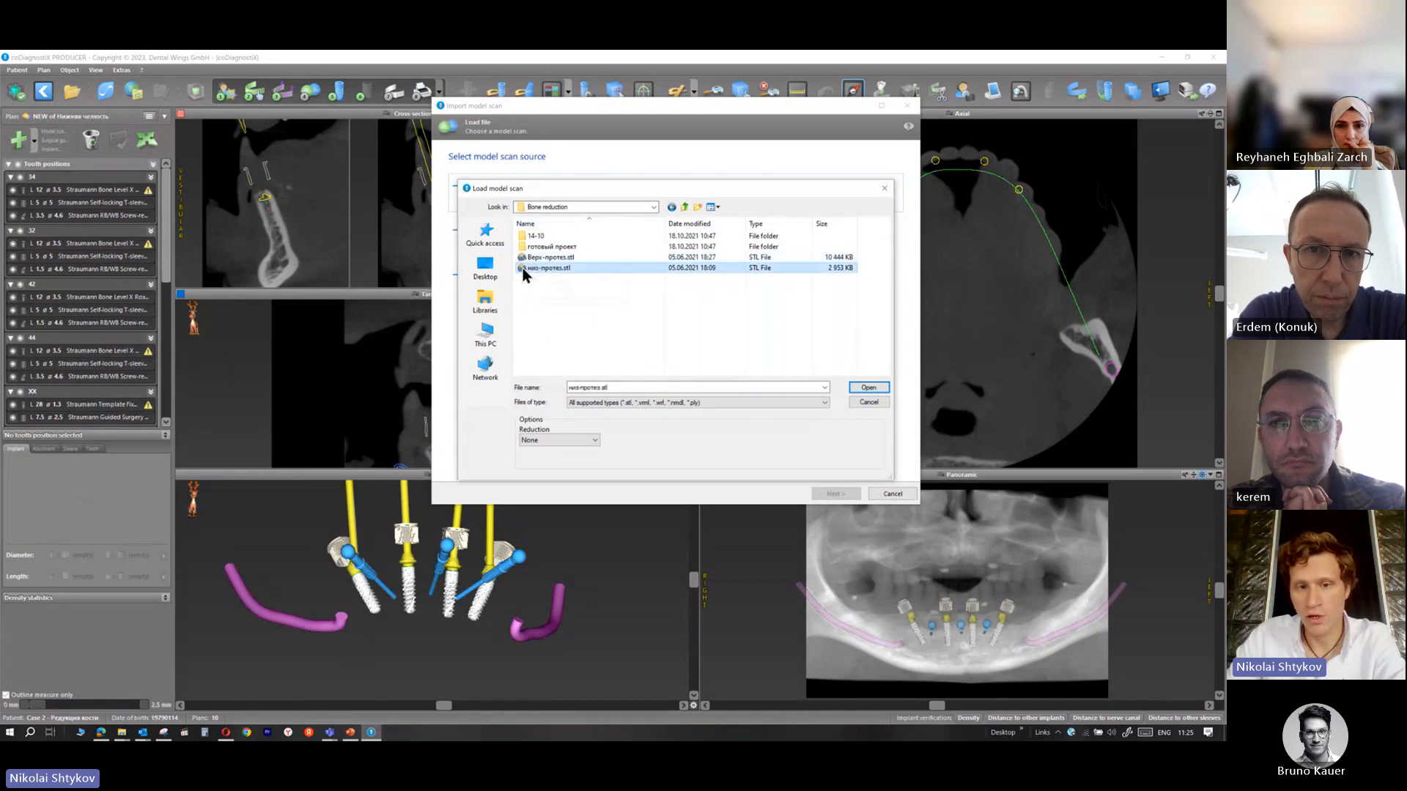
{"action": "left_click", "coordinate": [851, 389]}
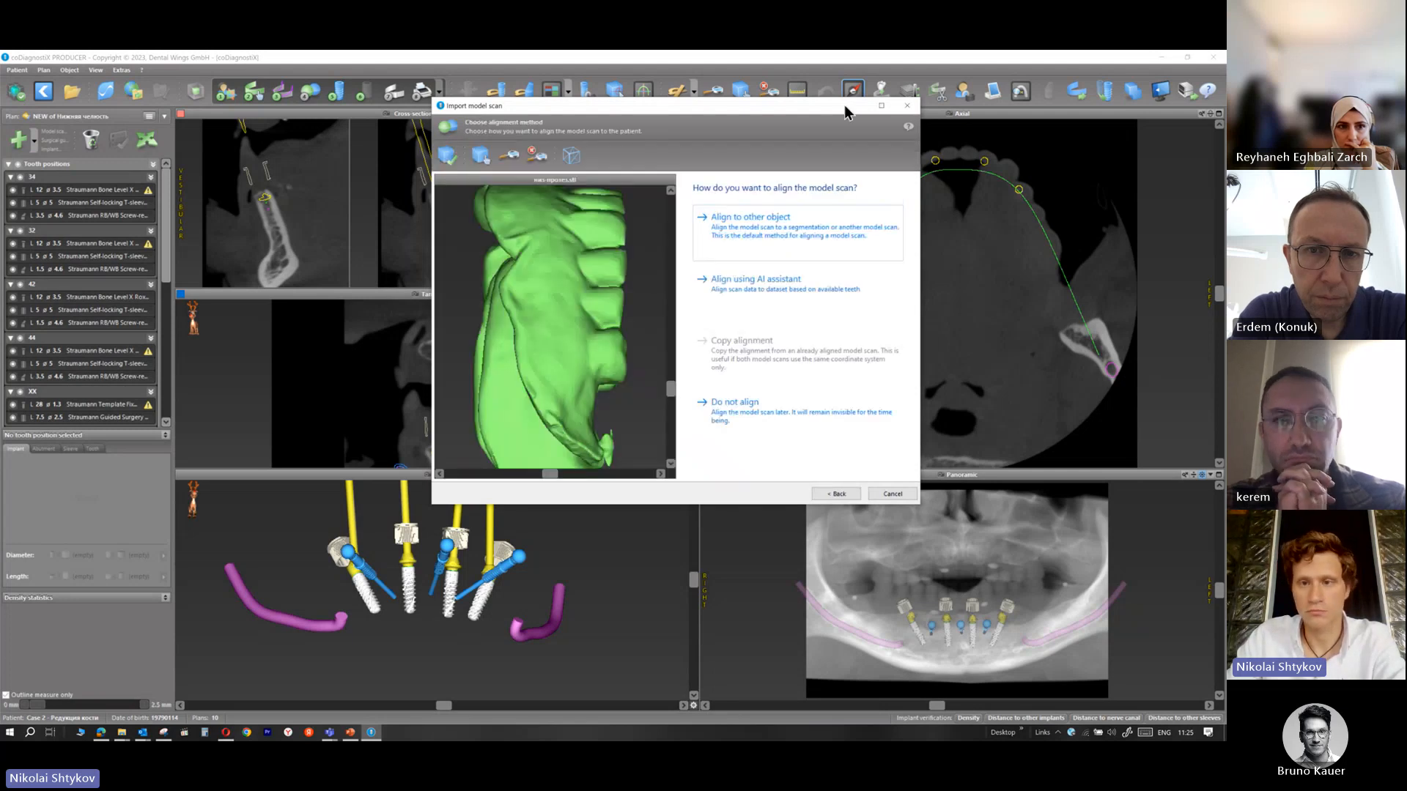
Inspect the lower denture scan from its side, fitting surface and occlusal surface, and choose to align it to another object
{"action": "left_click", "coordinate": [881, 105]}
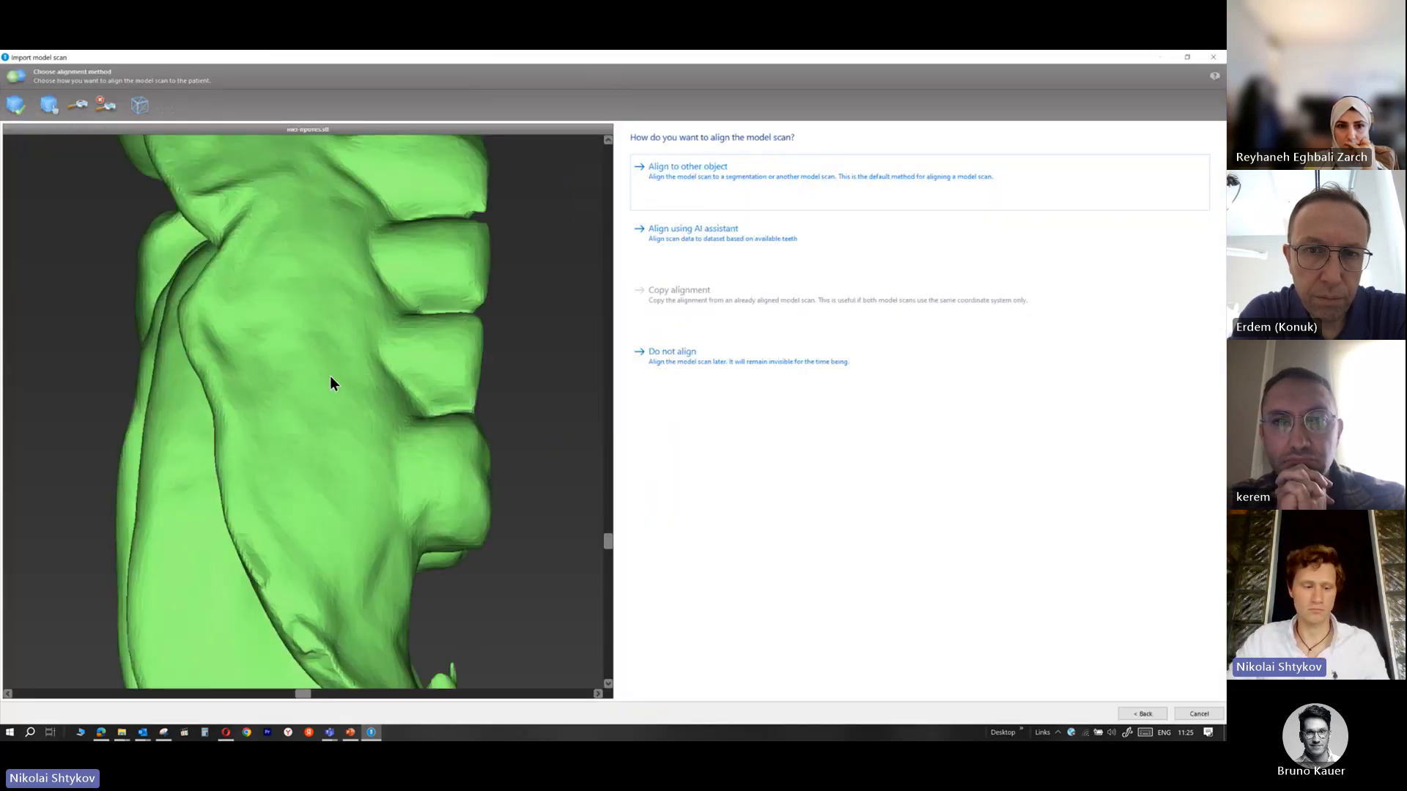
{"action": "scroll", "coordinate": [331, 383], "scroll_direction": "down", "scroll_amount": 5}
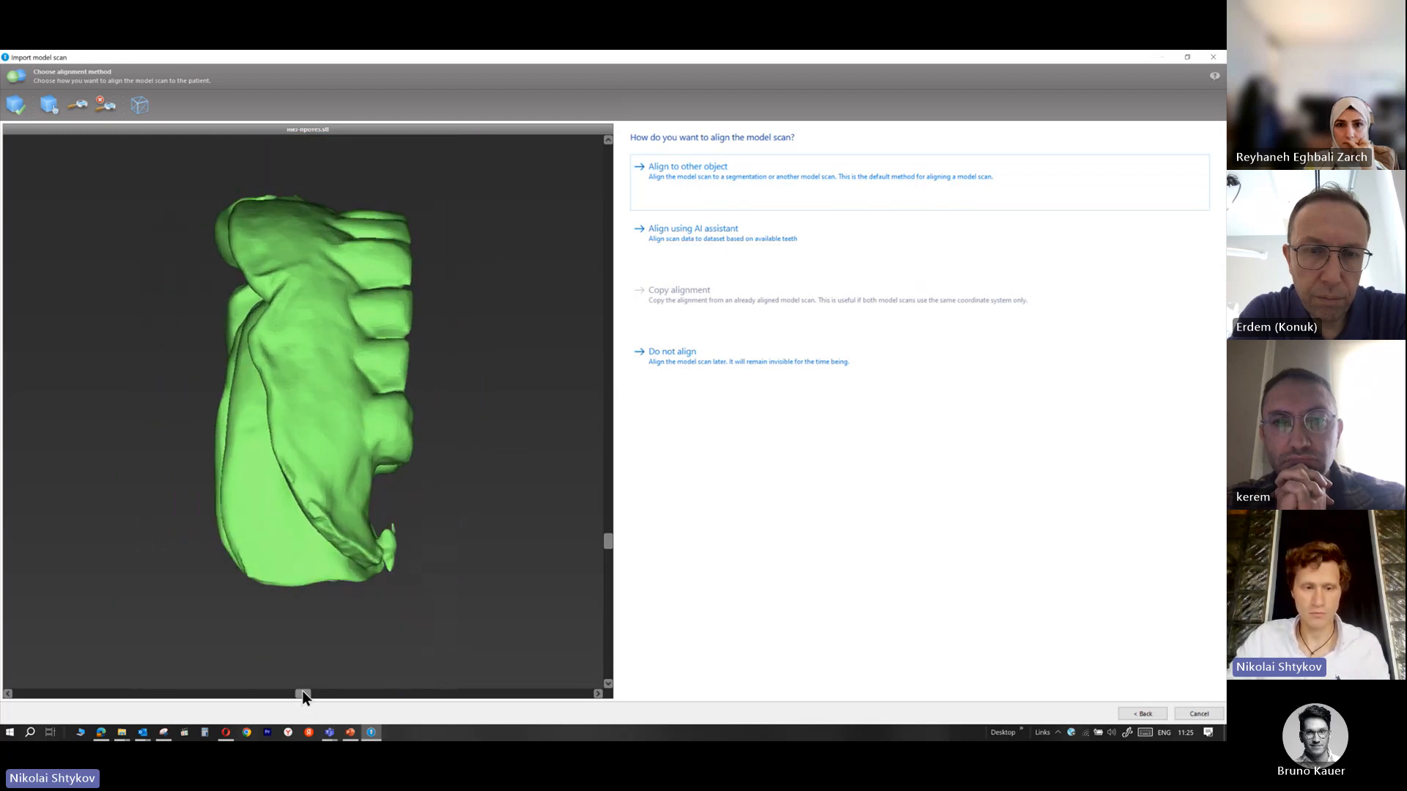
{"action": "left_click_drag", "start_coordinate": [302, 692], "coordinate": [240, 639]}
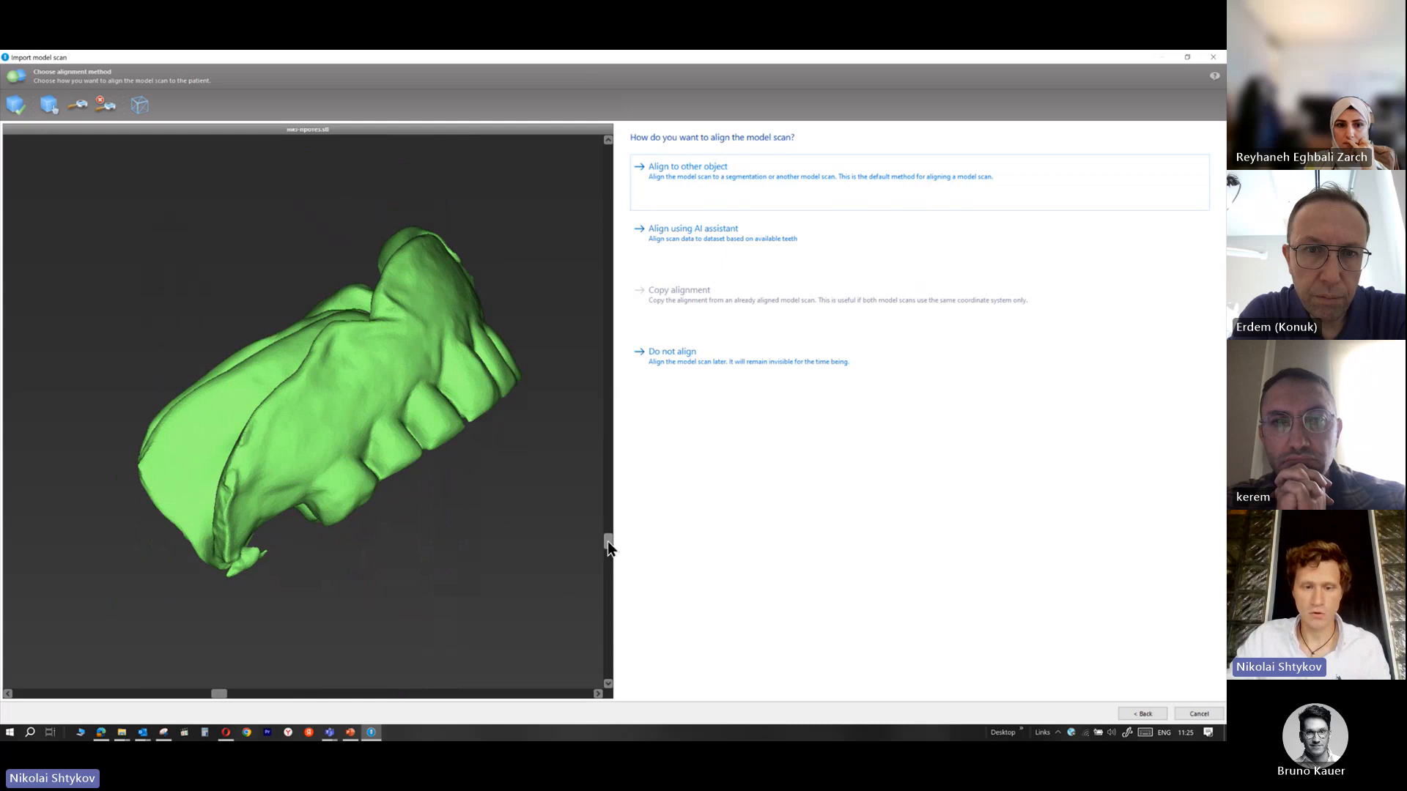
{"action": "left_click_drag", "start_coordinate": [608, 544], "coordinate": [591, 425]}
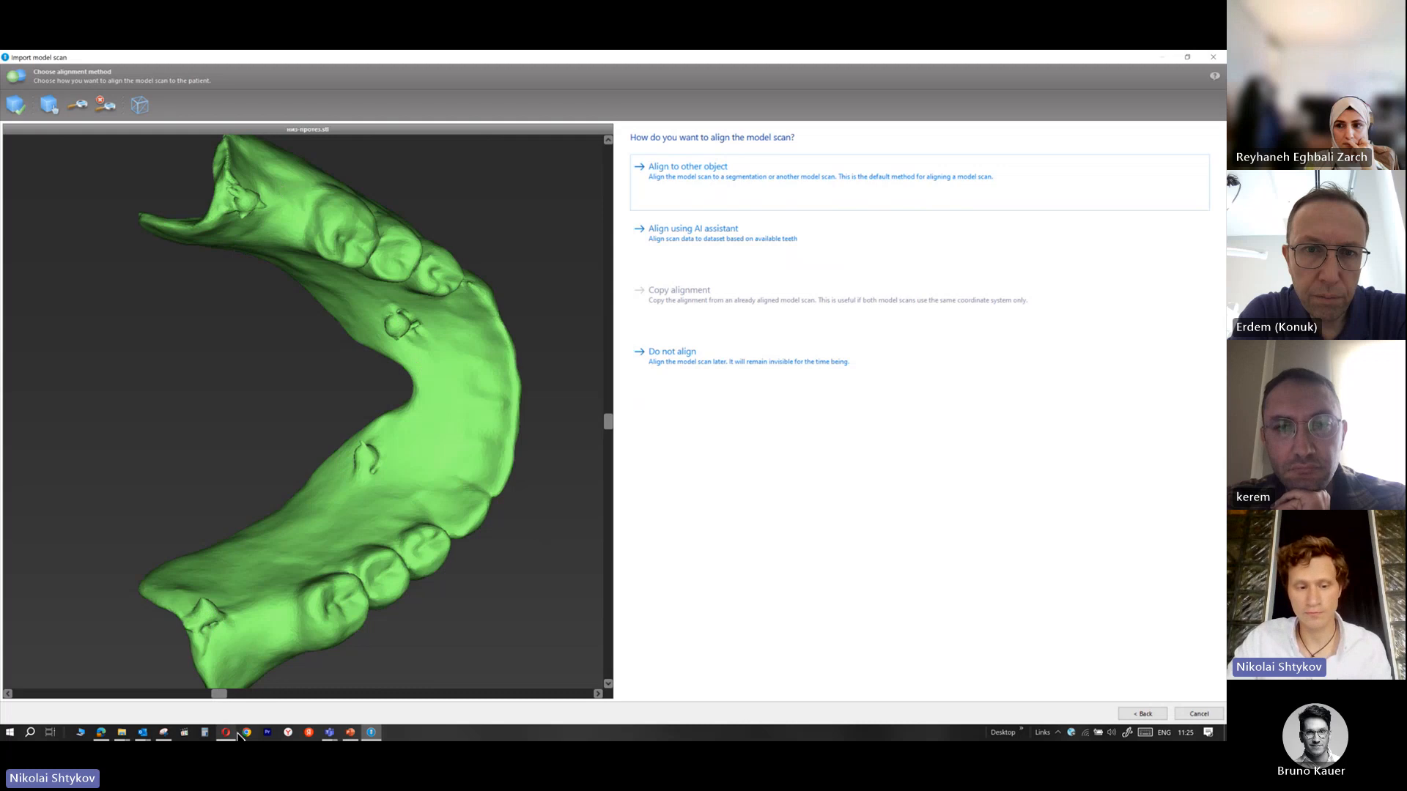
{"action": "left_click_drag", "start_coordinate": [214, 695], "coordinate": [125, 660]}
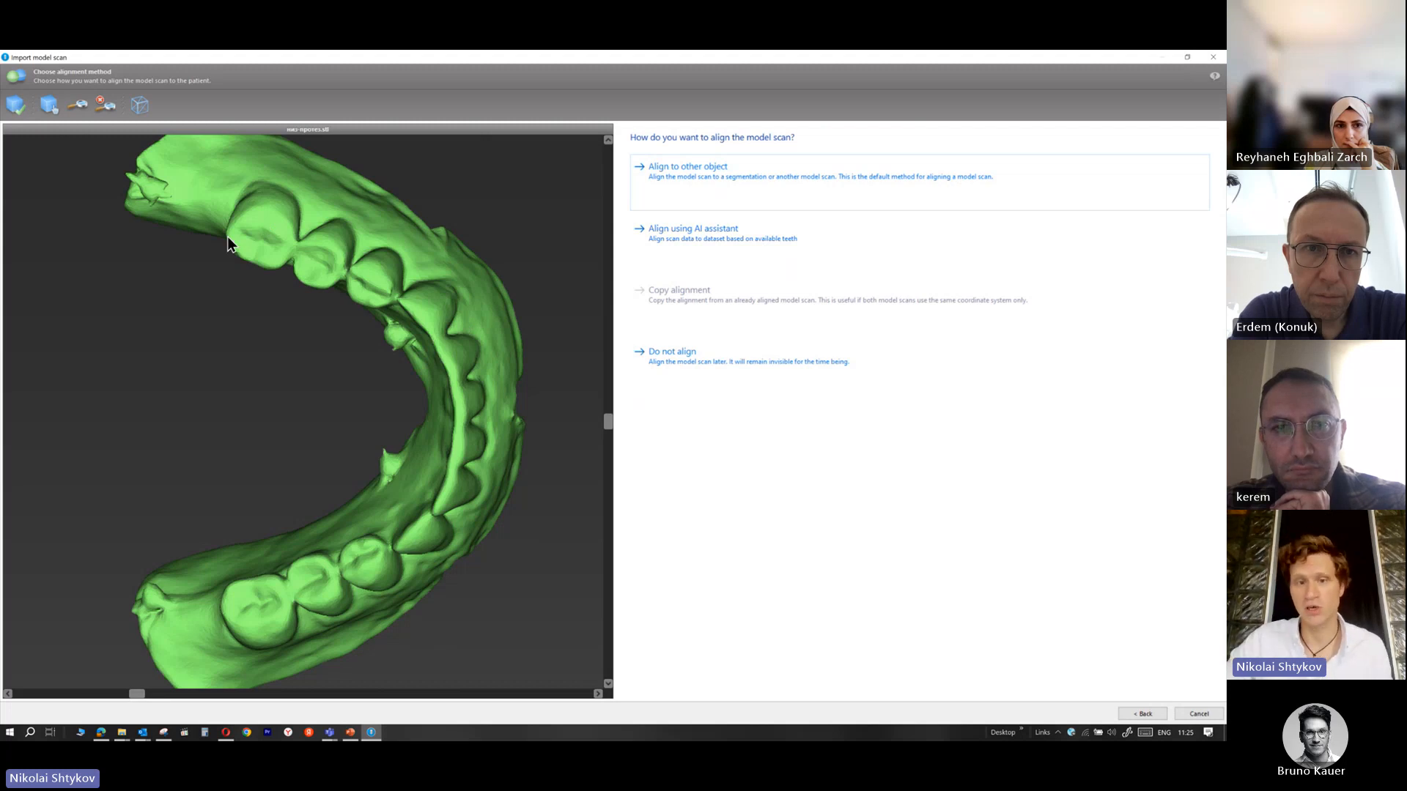
{"action": "left_click", "coordinate": [770, 184]}
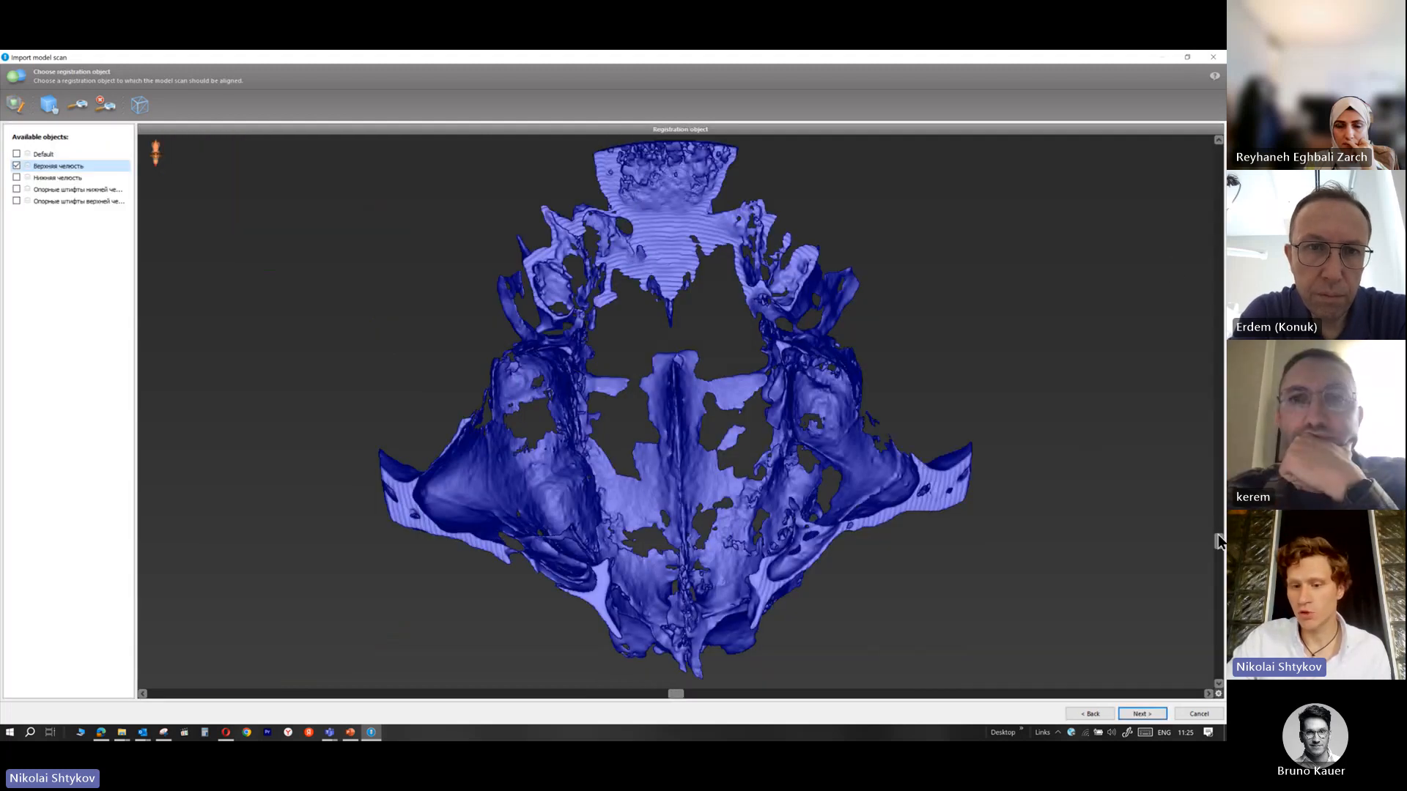
Examine the upper jaw, Default and lower jaw segmentations as candidate registration objects for the denture scan
{"action": "left_click_drag", "start_coordinate": [1210, 503], "coordinate": [1182, 371]}
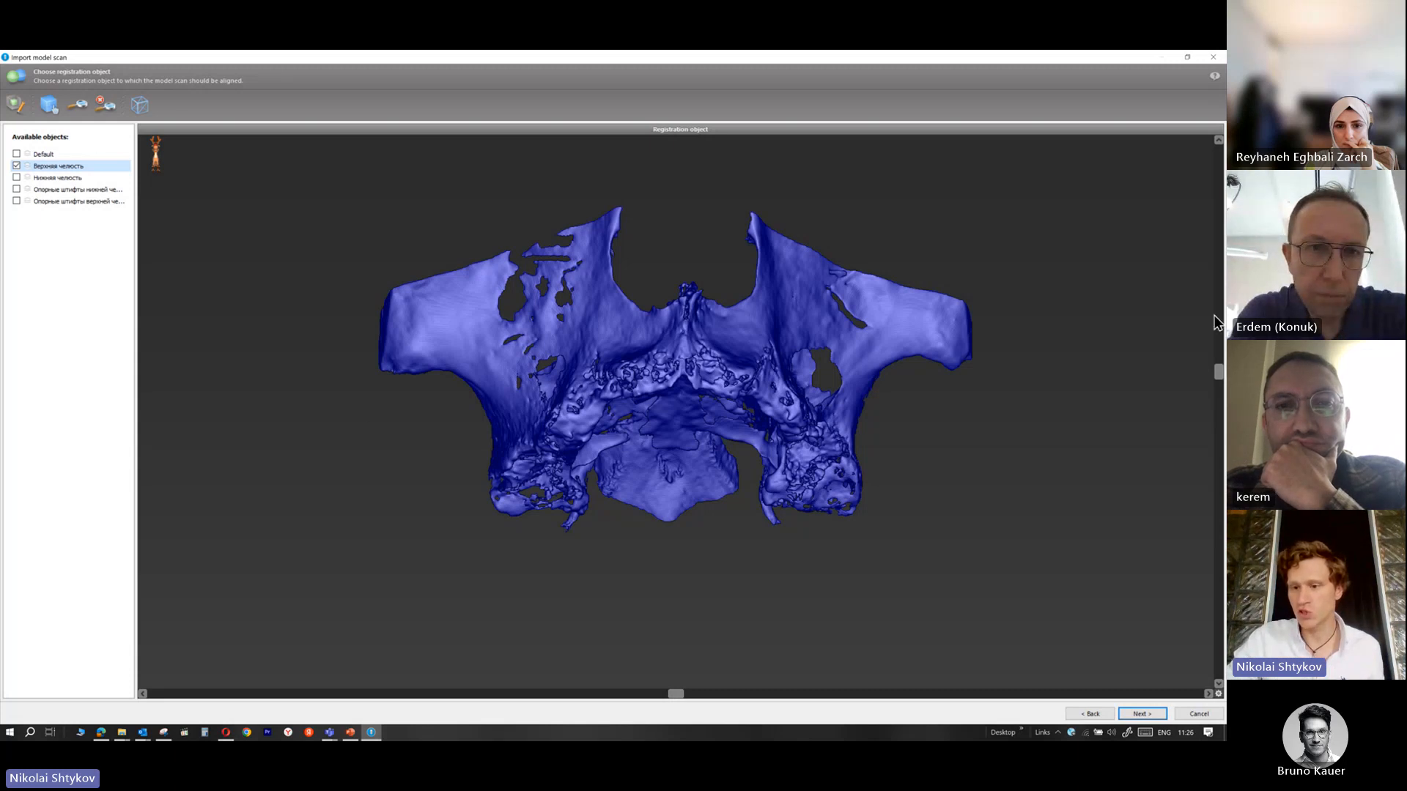
{"action": "scroll", "coordinate": [1198, 271], "scroll_direction": "up", "scroll_amount": 4}
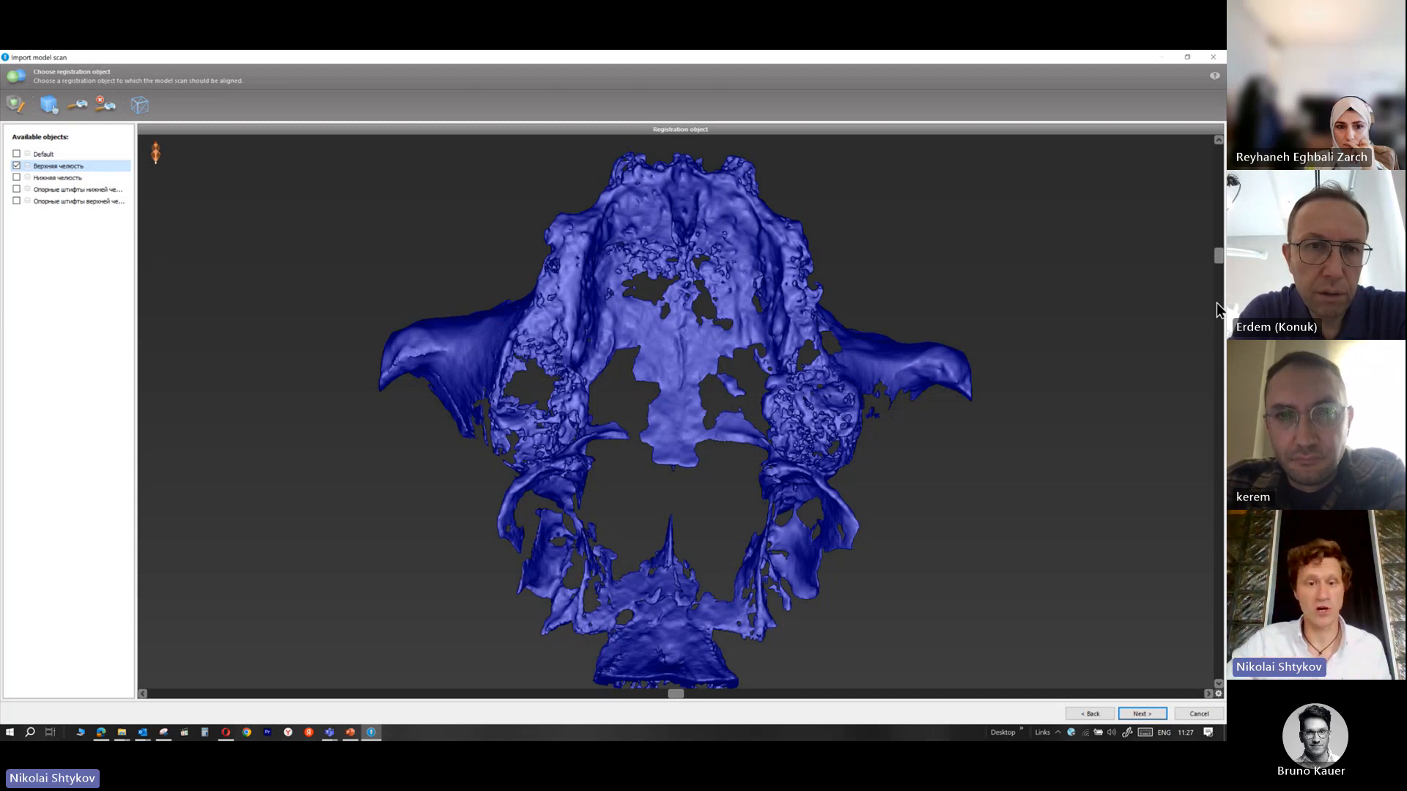
{"action": "left_click", "coordinate": [17, 166]}
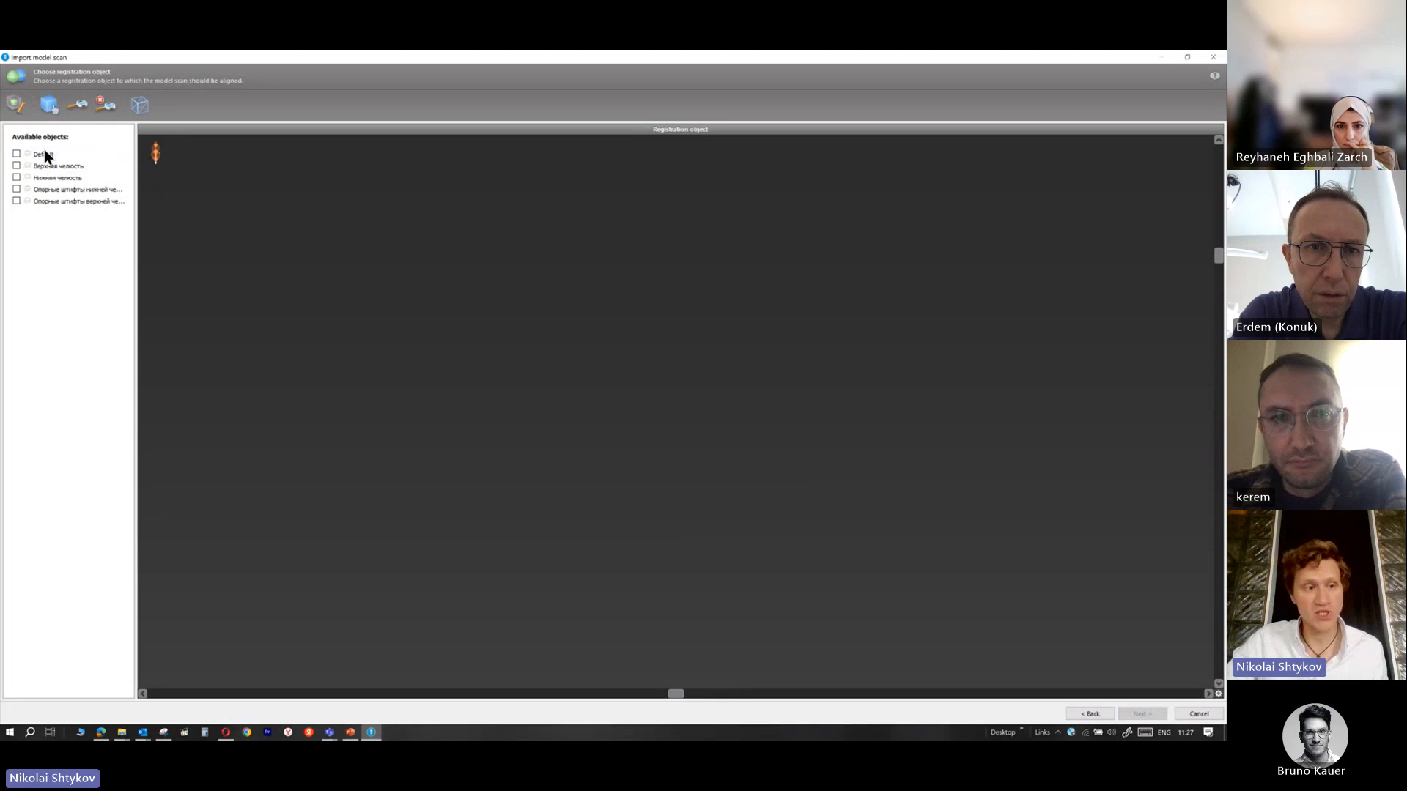
{"action": "left_click", "coordinate": [16, 154]}
{"action": "left_click_drag", "start_coordinate": [1219, 257], "coordinate": [1222, 412]}
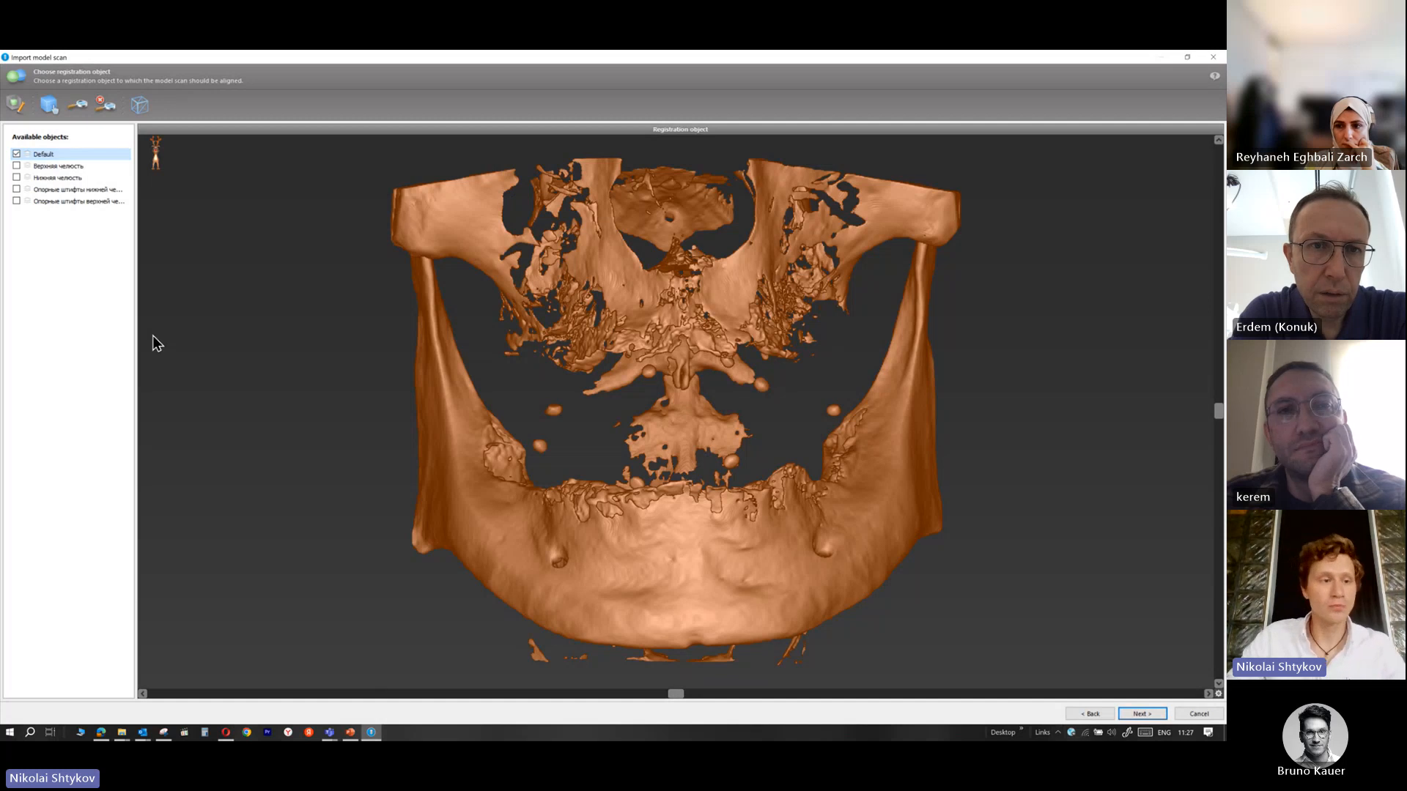
{"action": "left_click", "coordinate": [19, 180]}
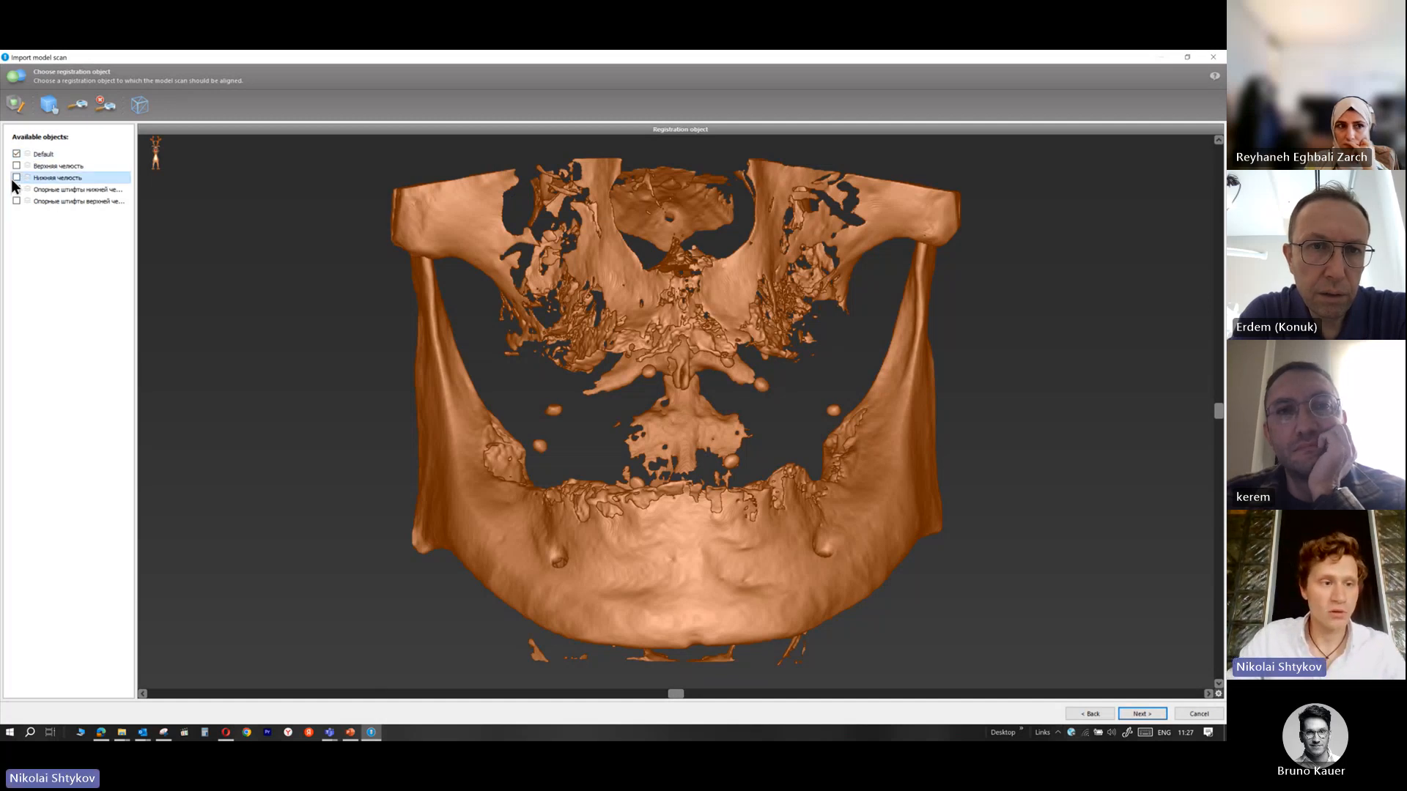
{"action": "left_click", "coordinate": [16, 178]}
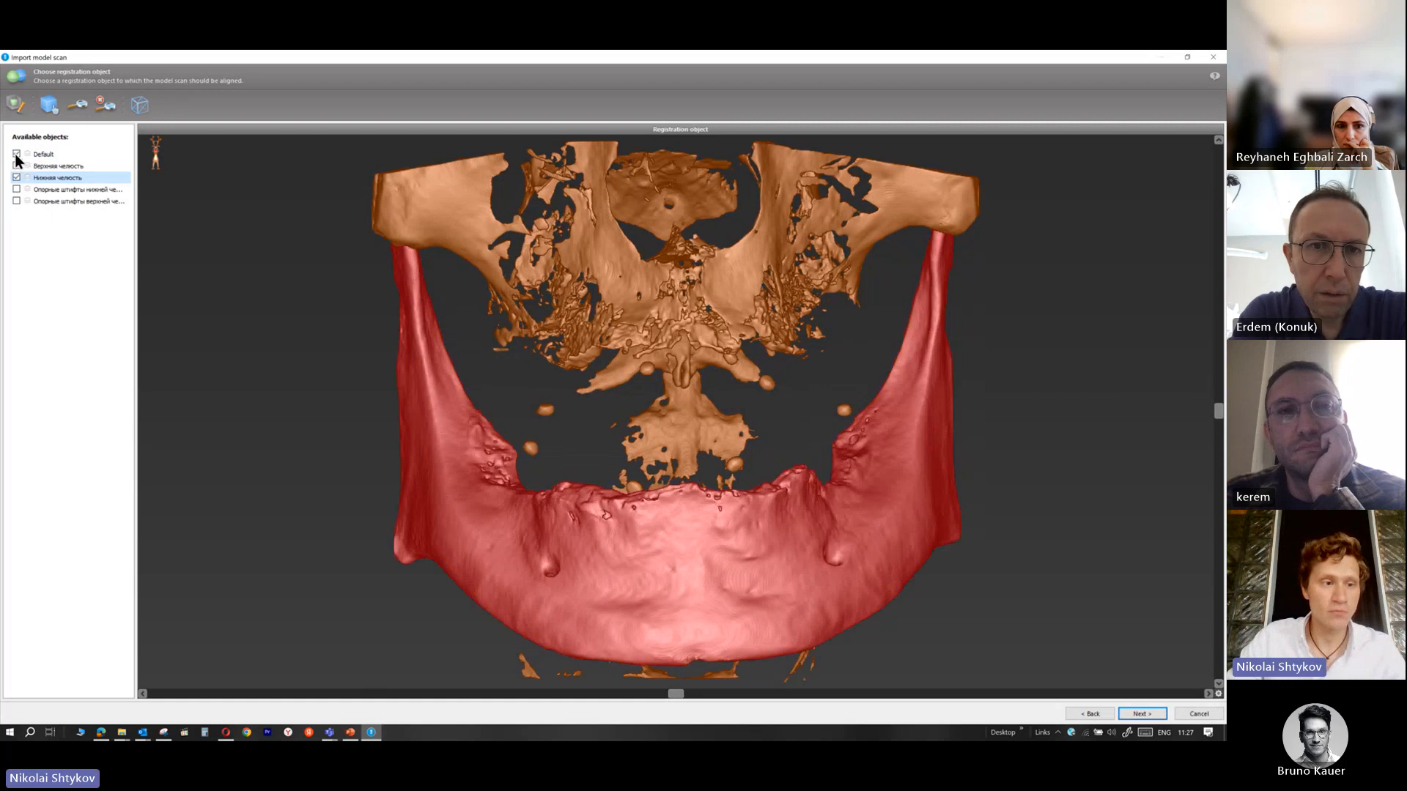
{"action": "left_click", "coordinate": [16, 154]}
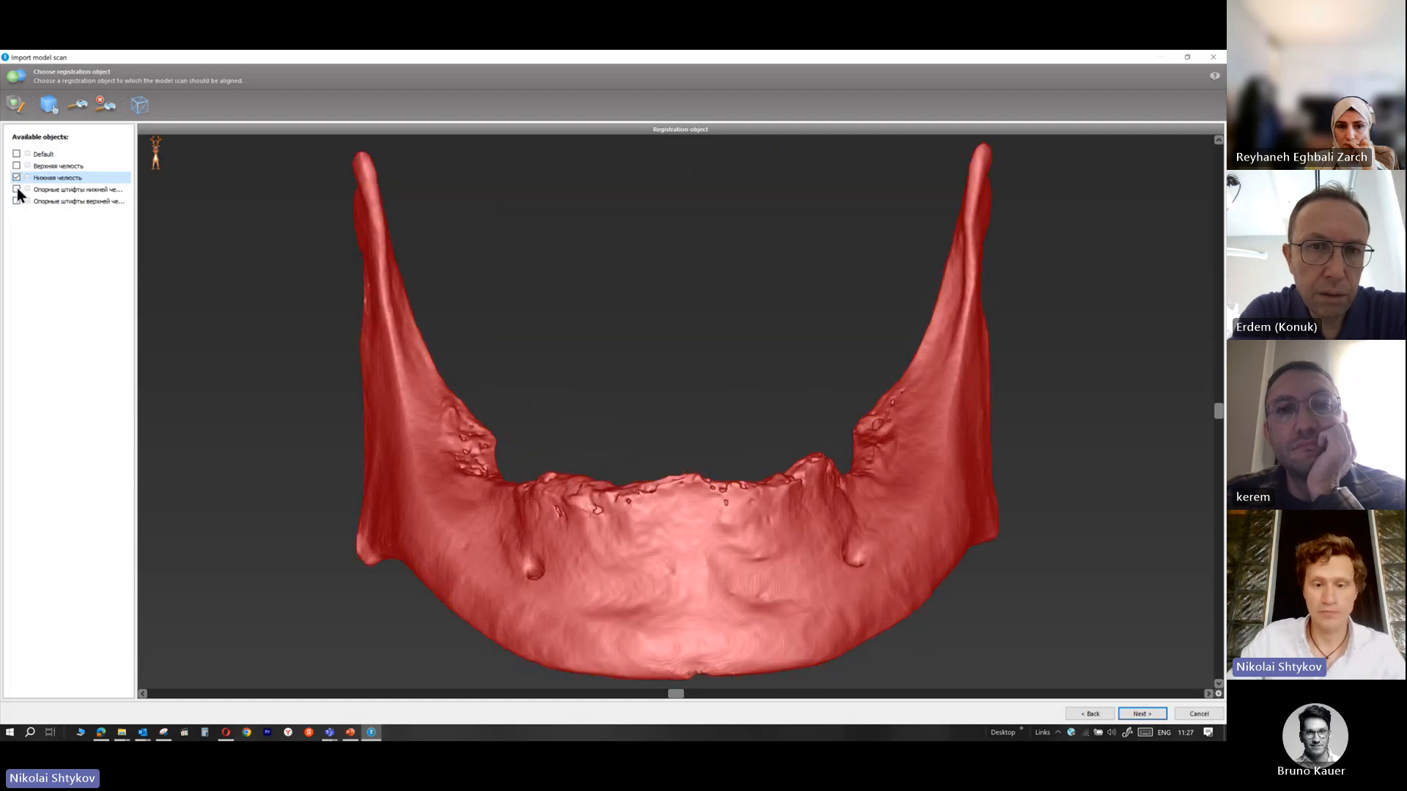
{"action": "left_click", "coordinate": [16, 189]}
{"action": "left_click", "coordinate": [17, 189]}
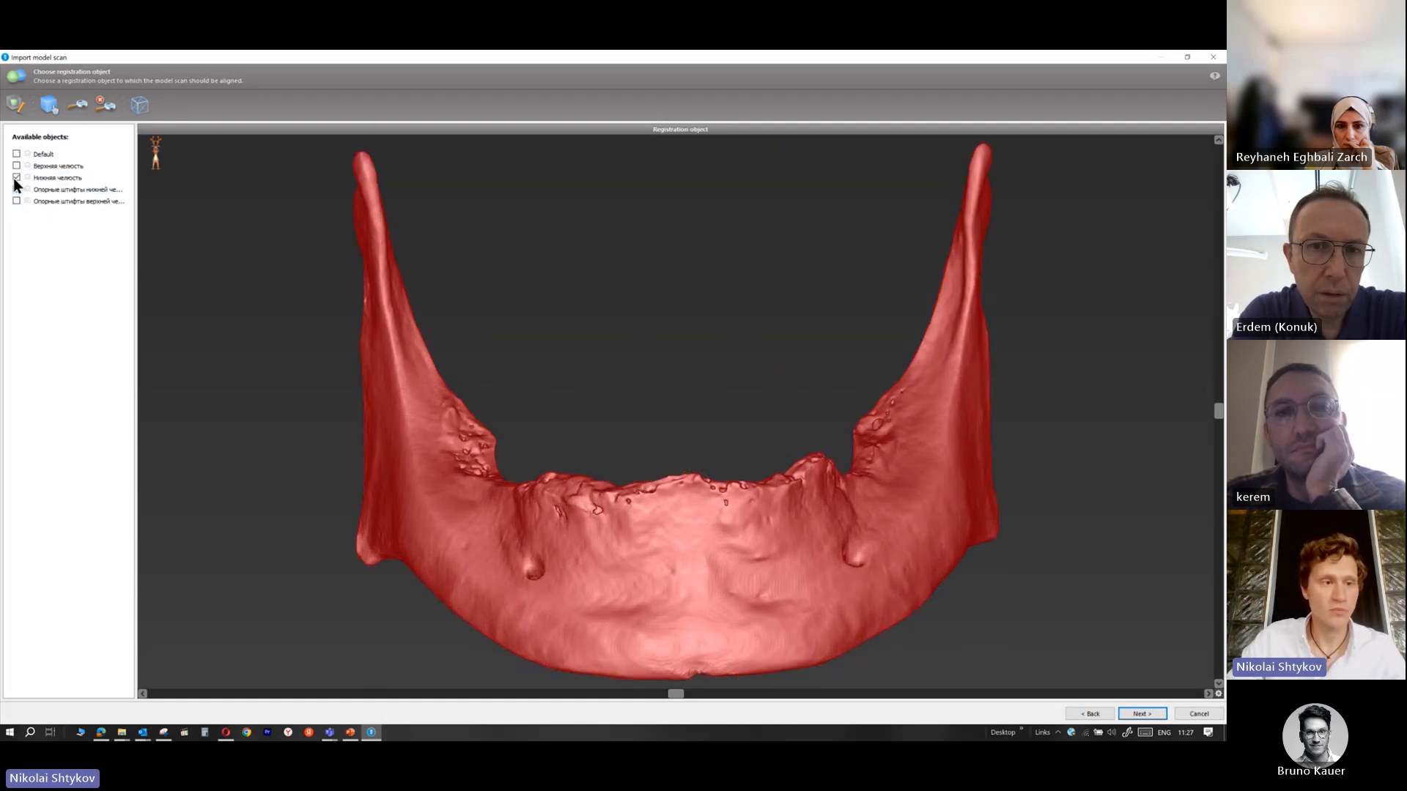
{"action": "left_click", "coordinate": [16, 178]}
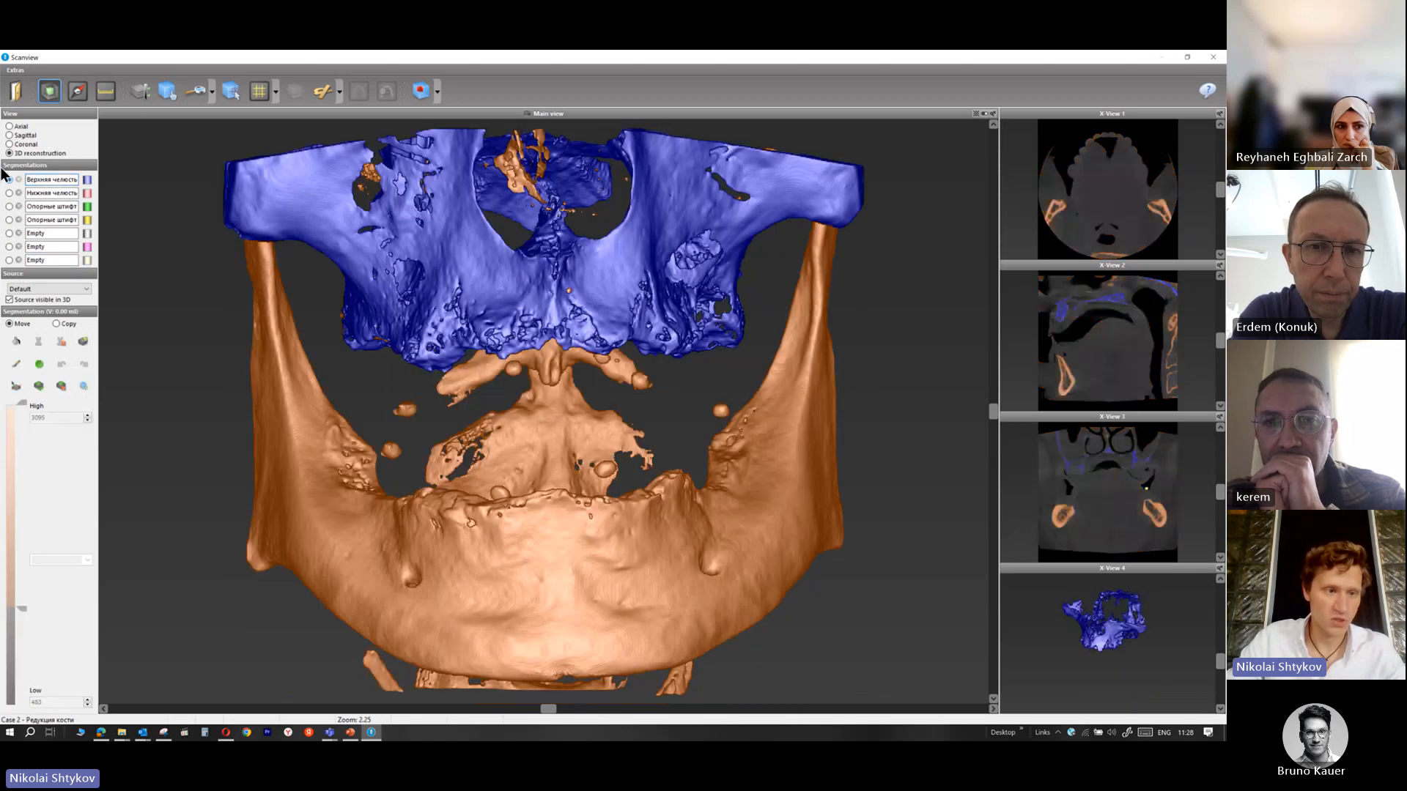
Clear the existing upper jaw, lower jaw and both reference pin segmentations in the whole dataset
{"action": "left_click", "coordinate": [62, 386]}
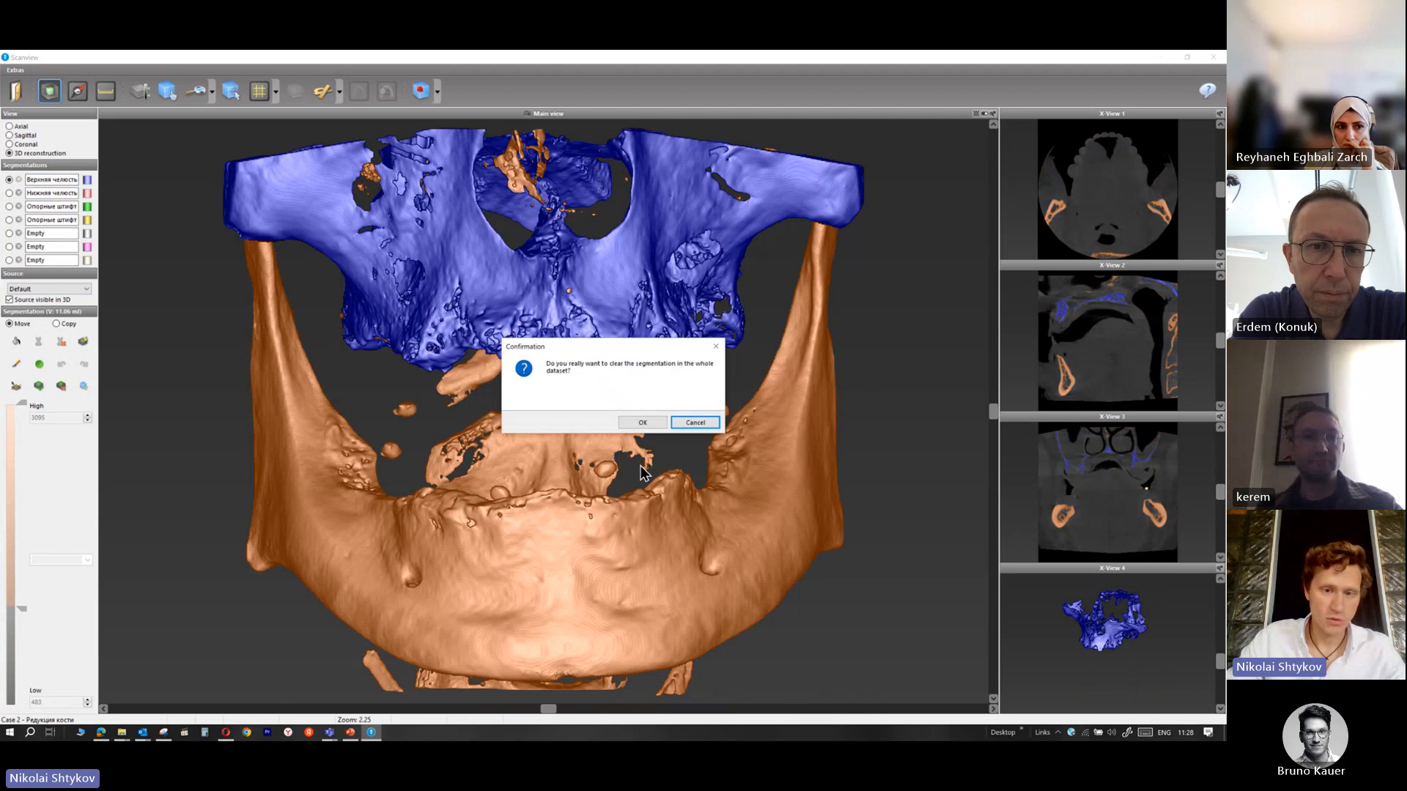
{"action": "left_click", "coordinate": [643, 422]}
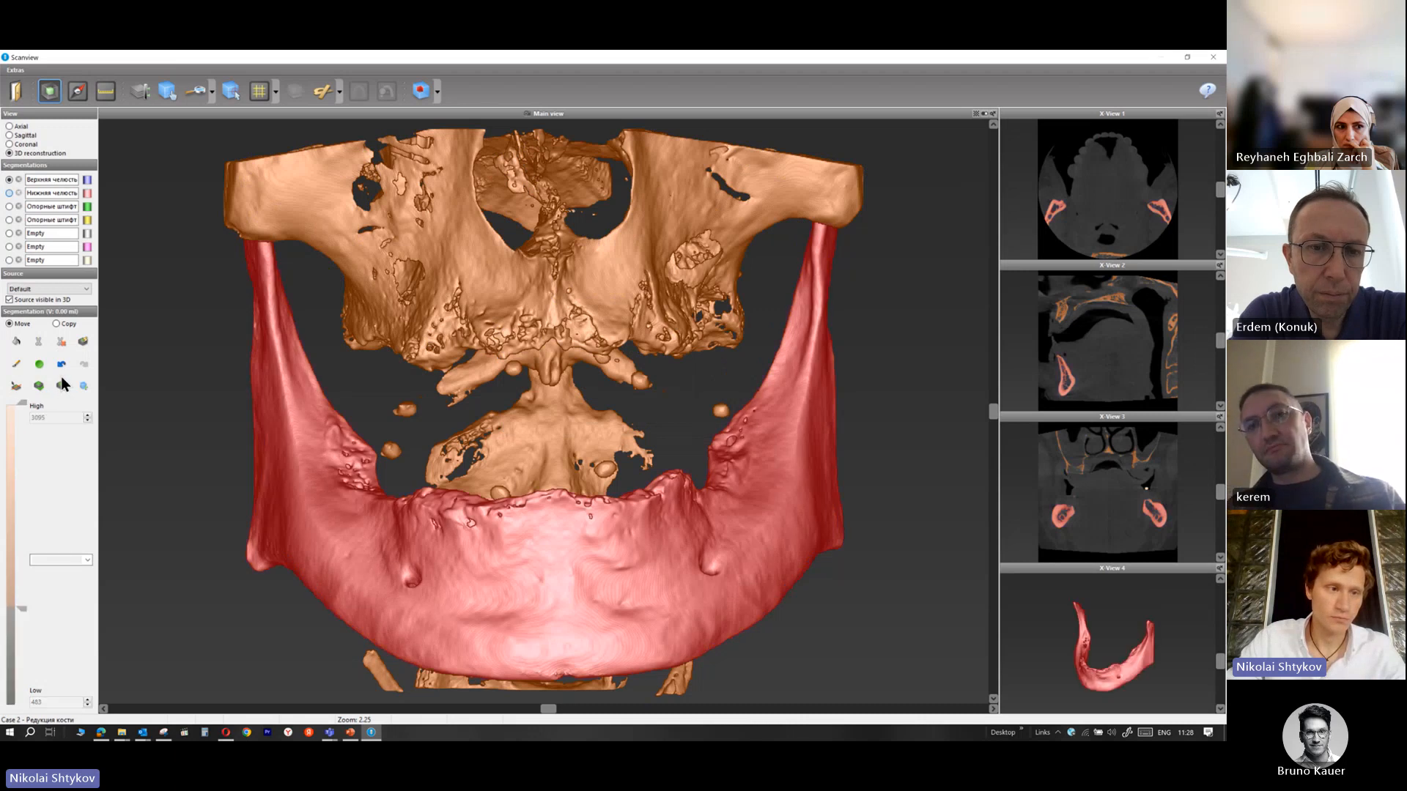
{"action": "left_click", "coordinate": [8, 193]}
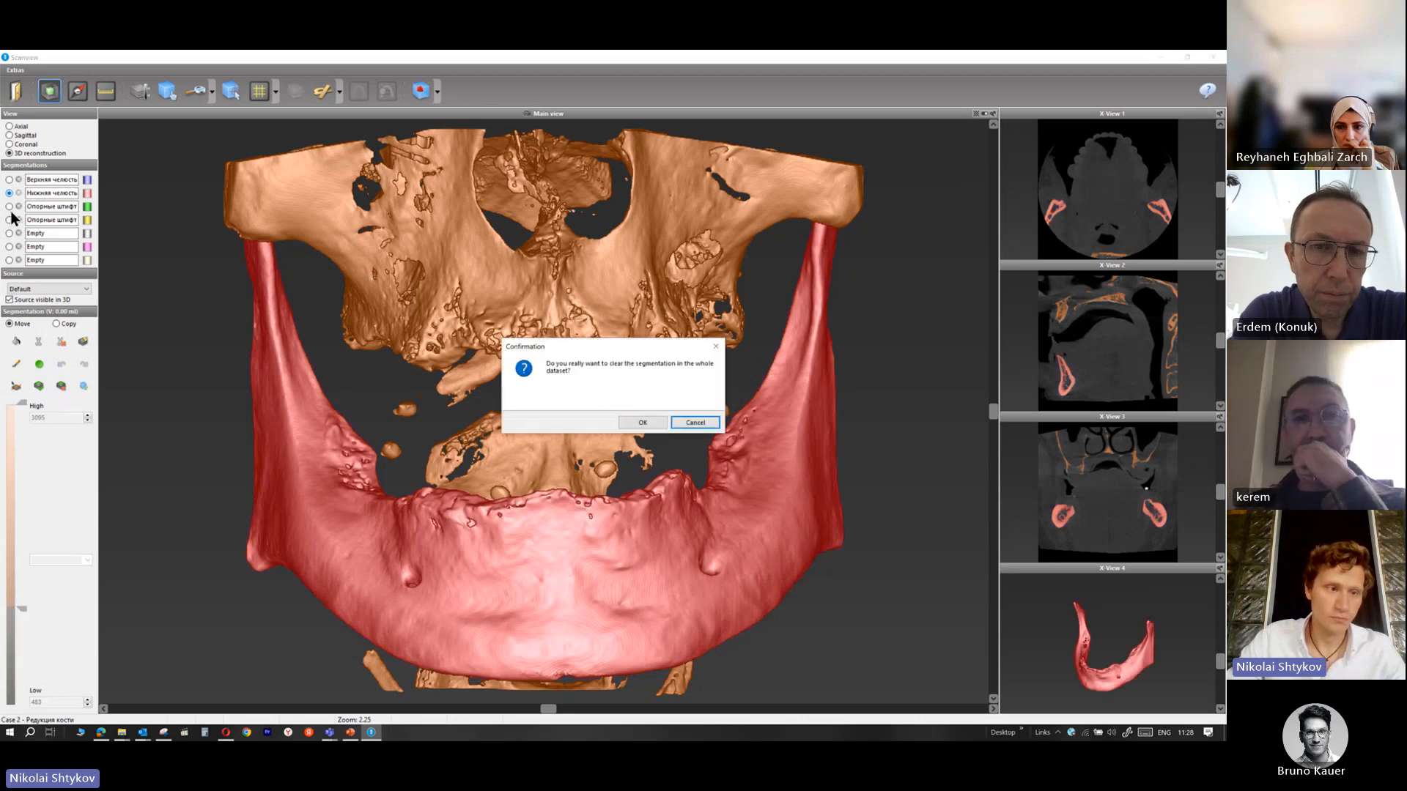
{"action": "left_click", "coordinate": [643, 421]}
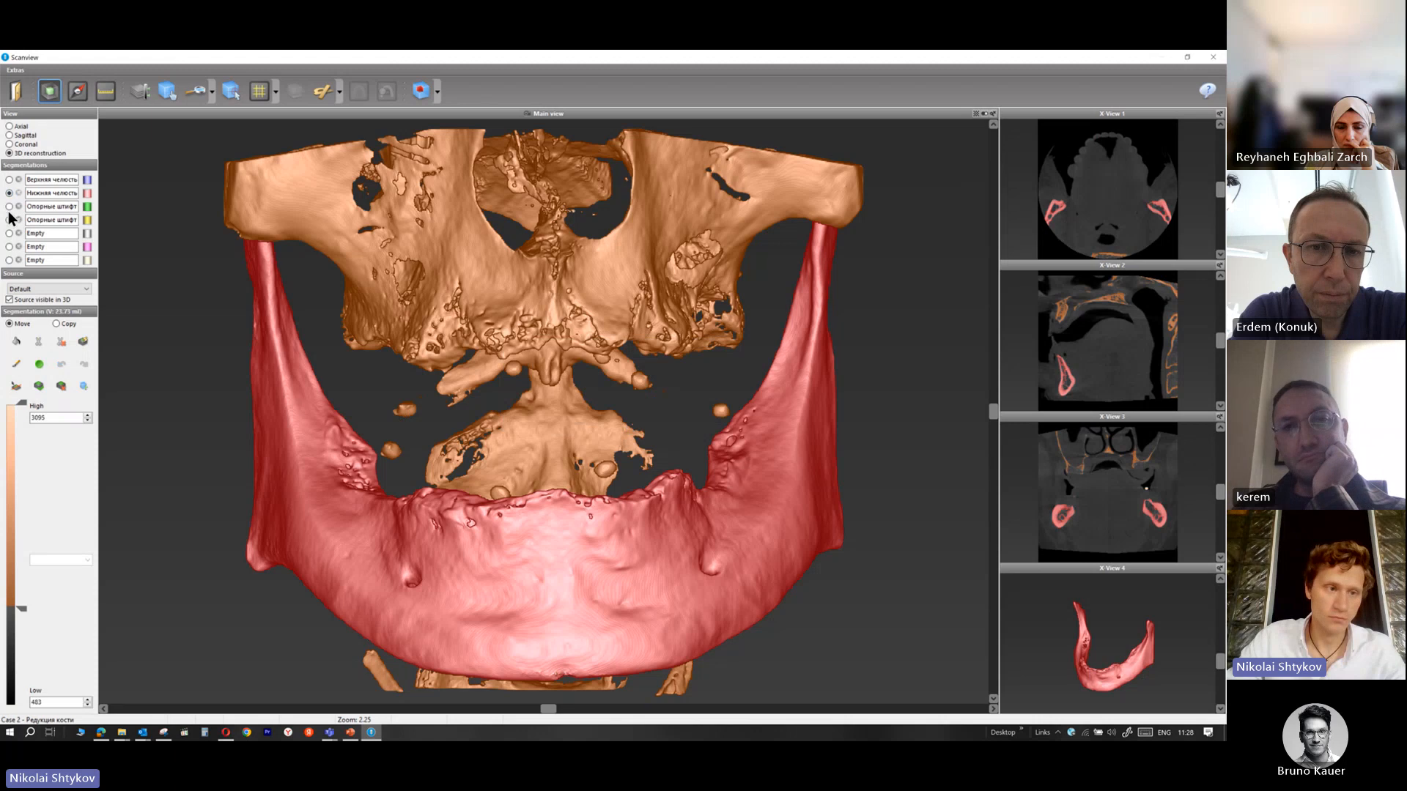
{"action": "left_click", "coordinate": [61, 388]}
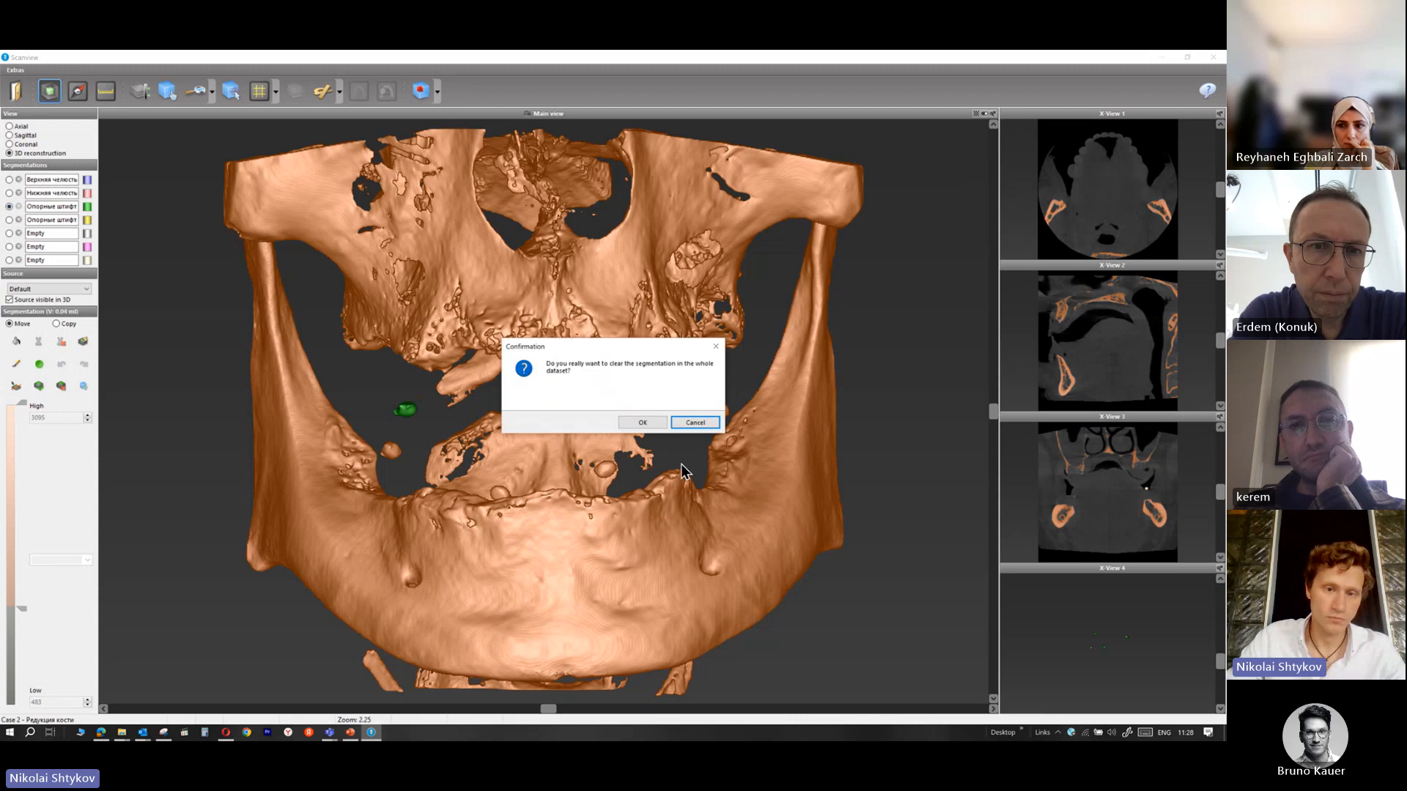
{"action": "left_click", "coordinate": [645, 423]}
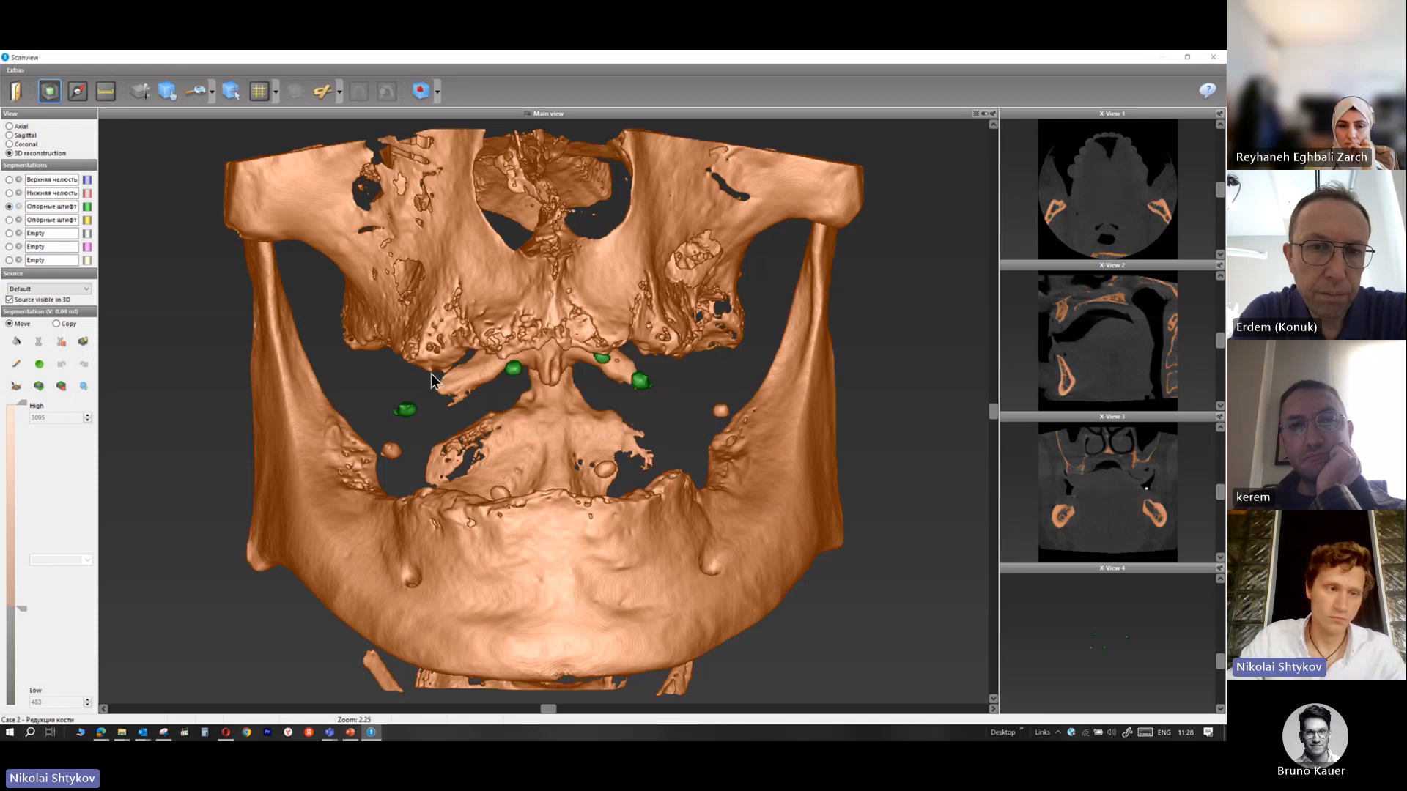
{"action": "left_click", "coordinate": [9, 220]}
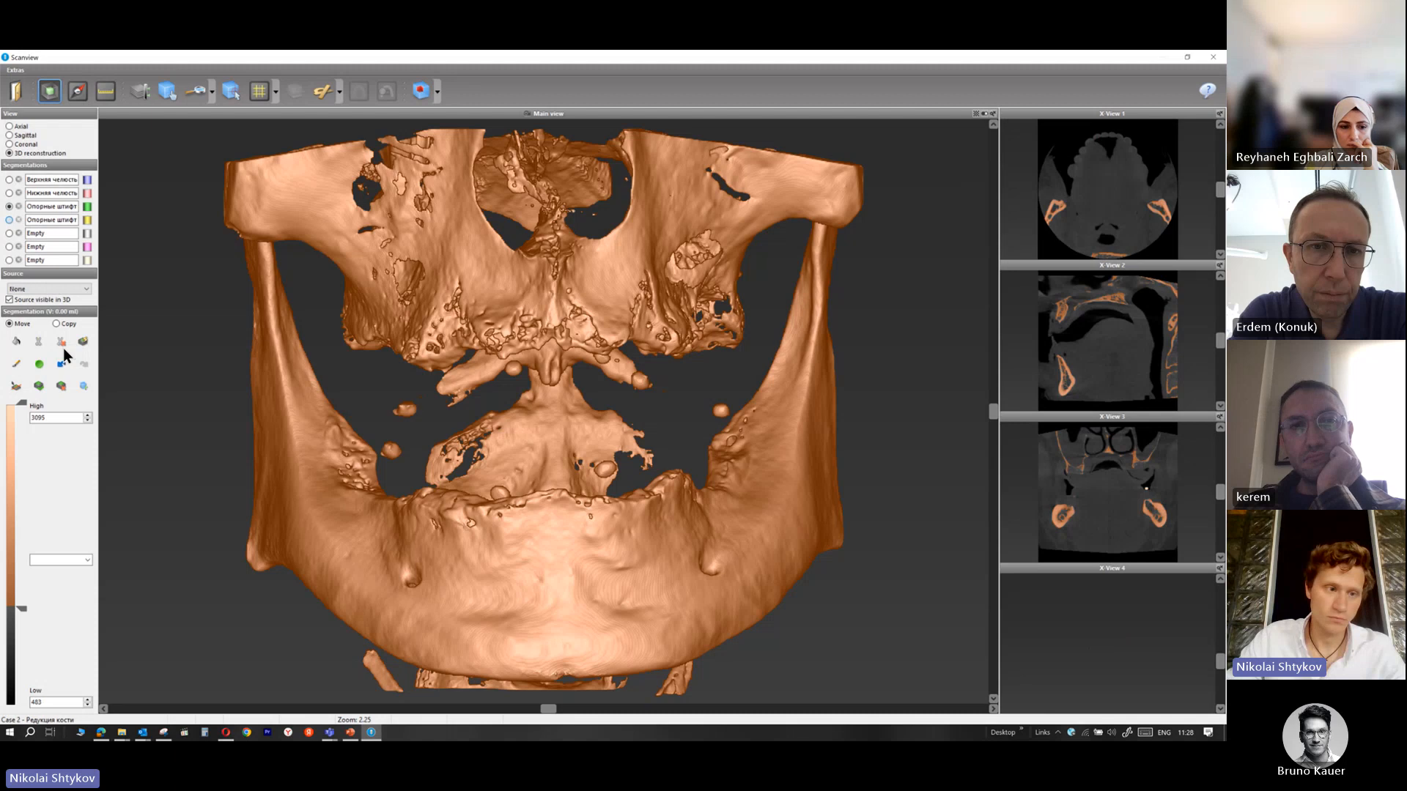
{"action": "left_click", "coordinate": [61, 388]}
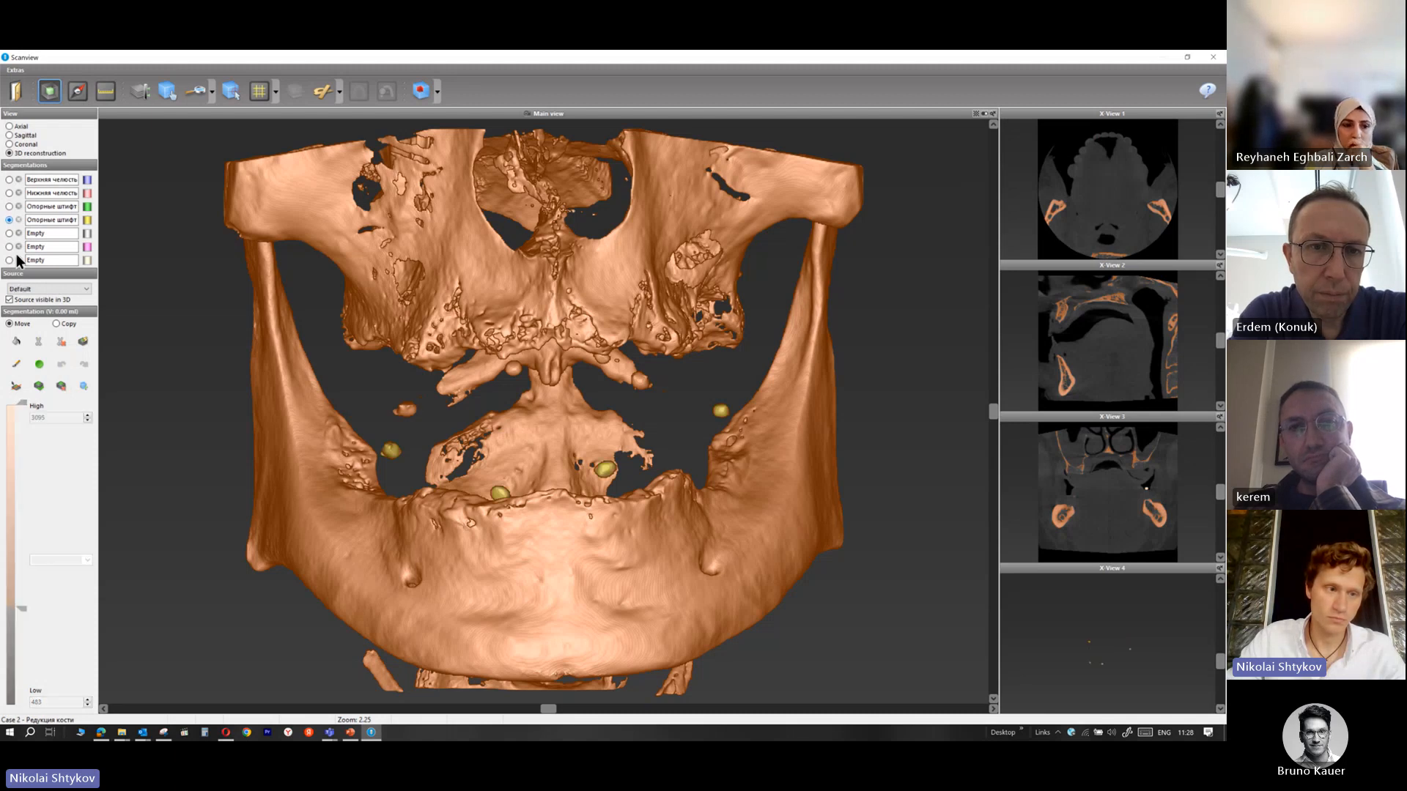
{"action": "left_click", "coordinate": [62, 387]}
{"action": "left_click", "coordinate": [642, 422]}
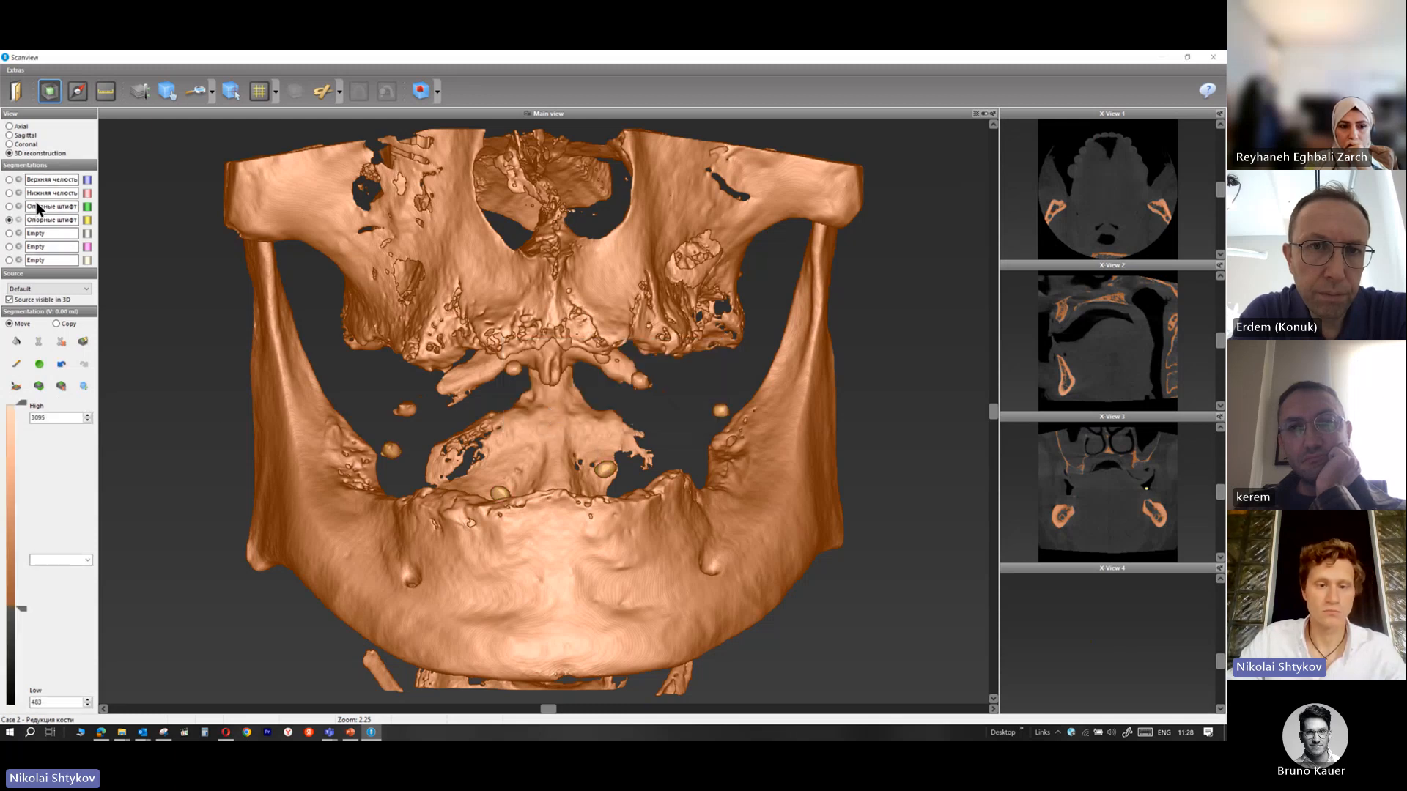
Rename the first segmentation as Mandible and the second as Maxilla using the predefined names
{"action": "left_click", "coordinate": [10, 180]}
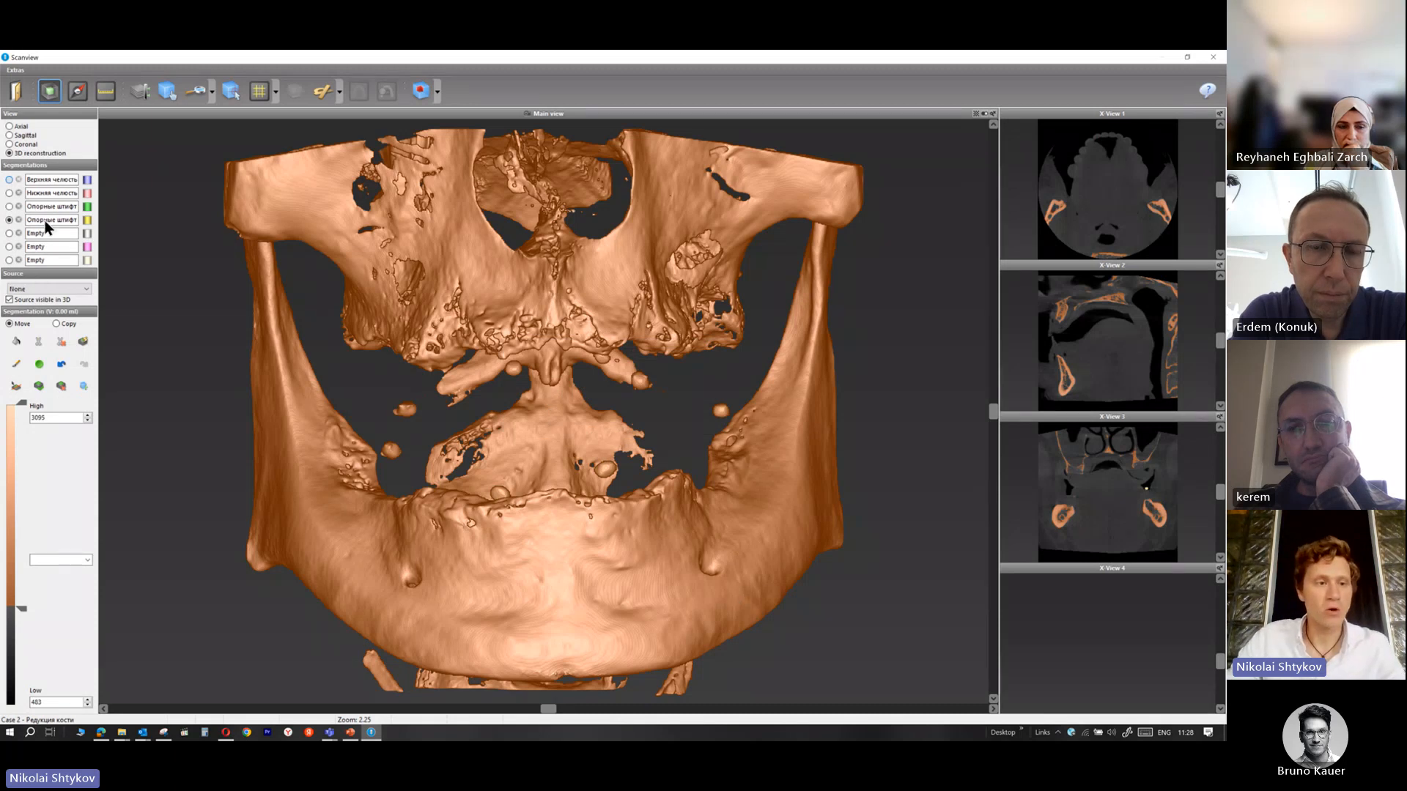
{"action": "left_click", "coordinate": [48, 180]}
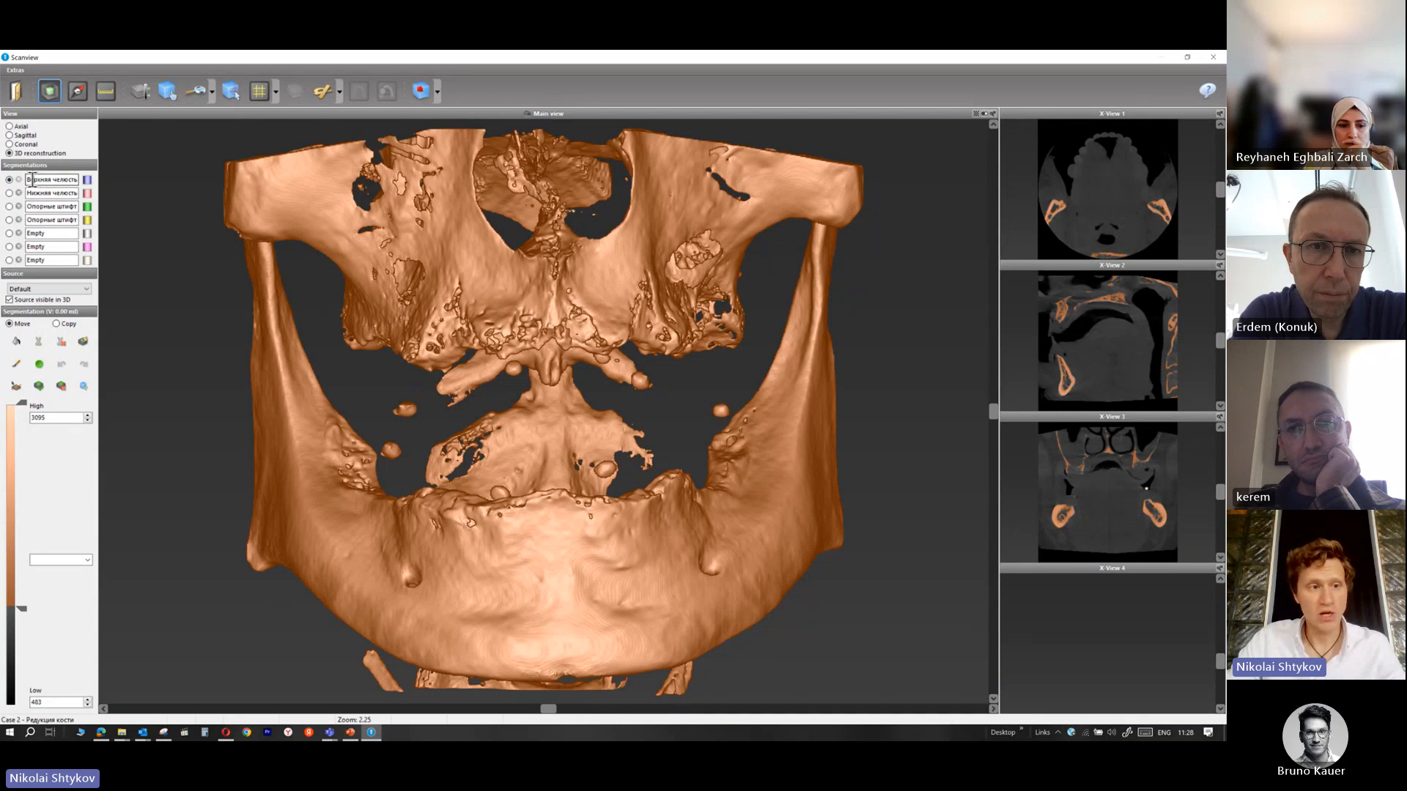
{"action": "left_click_drag", "start_coordinate": [27, 179], "coordinate": [122, 186]}
{"action": "key", "text": "BackSpace"}
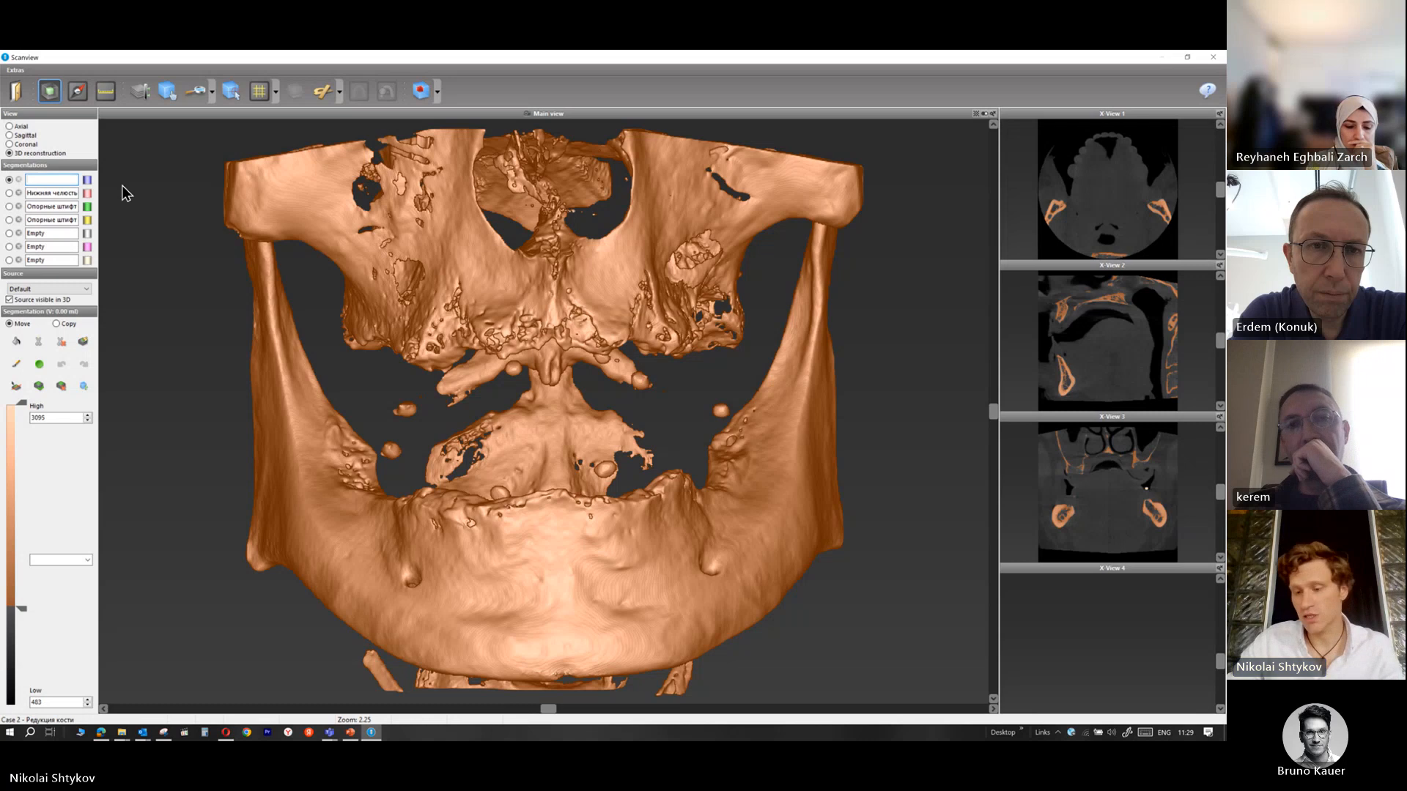
{"action": "left_click", "coordinate": [42, 178]}
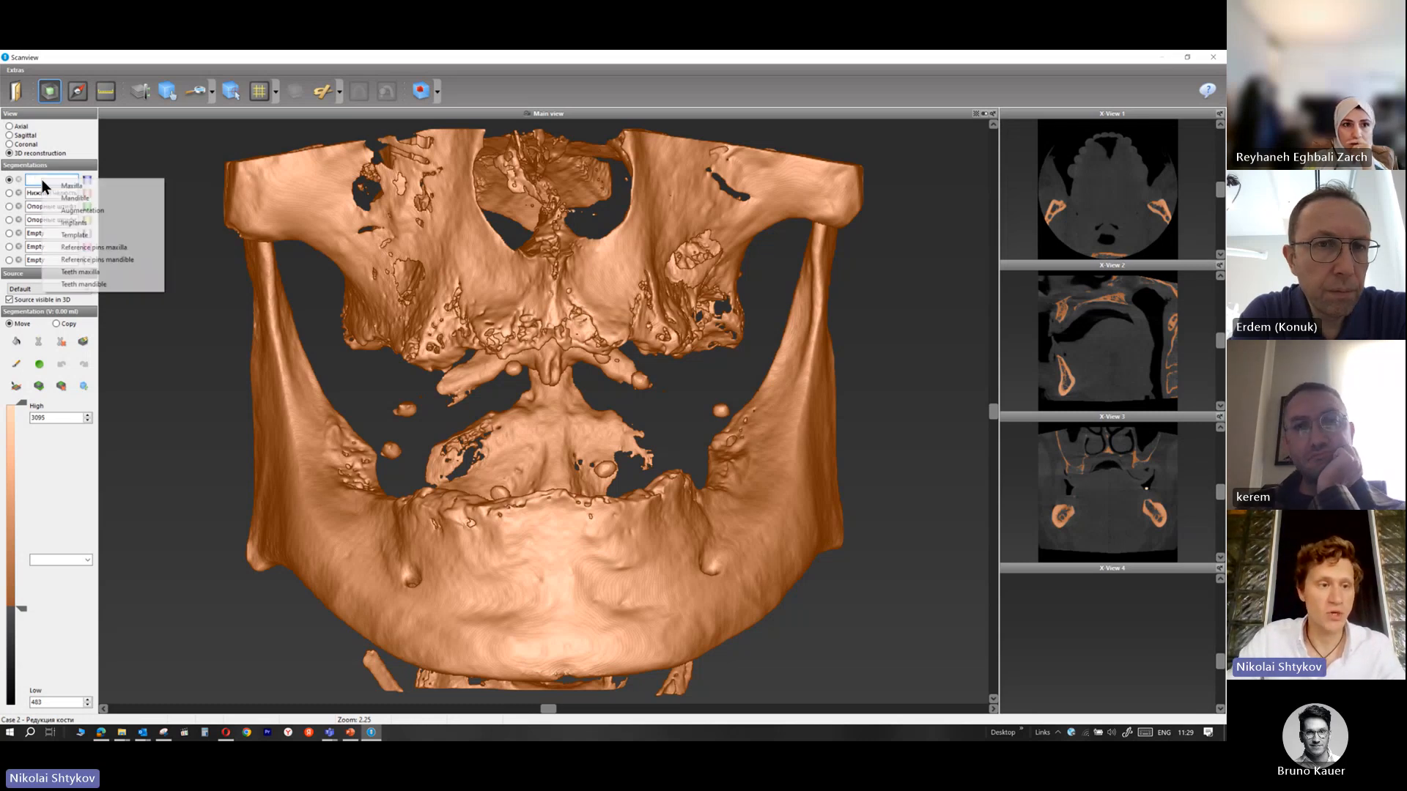
{"action": "left_click", "coordinate": [99, 199]}
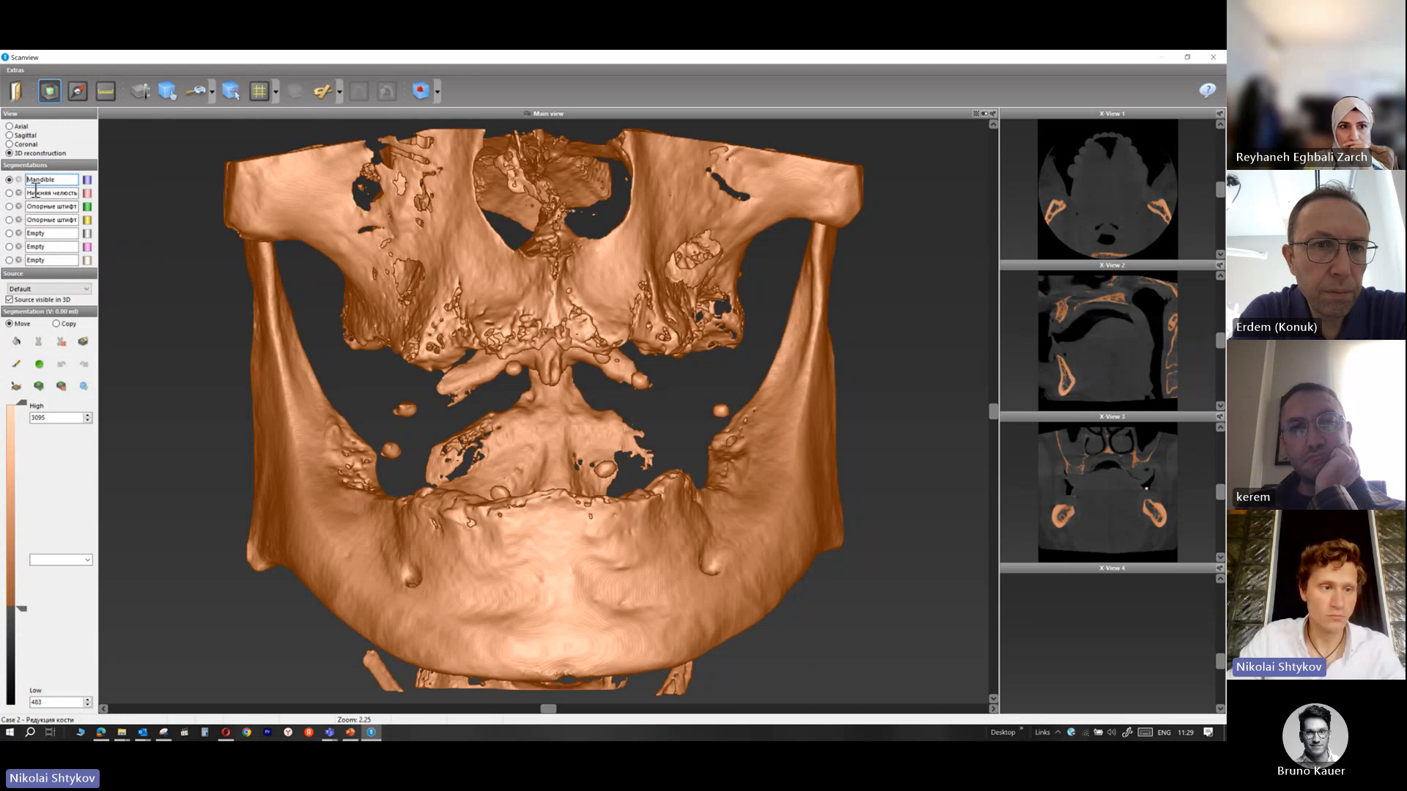
{"action": "left_click", "coordinate": [40, 192]}
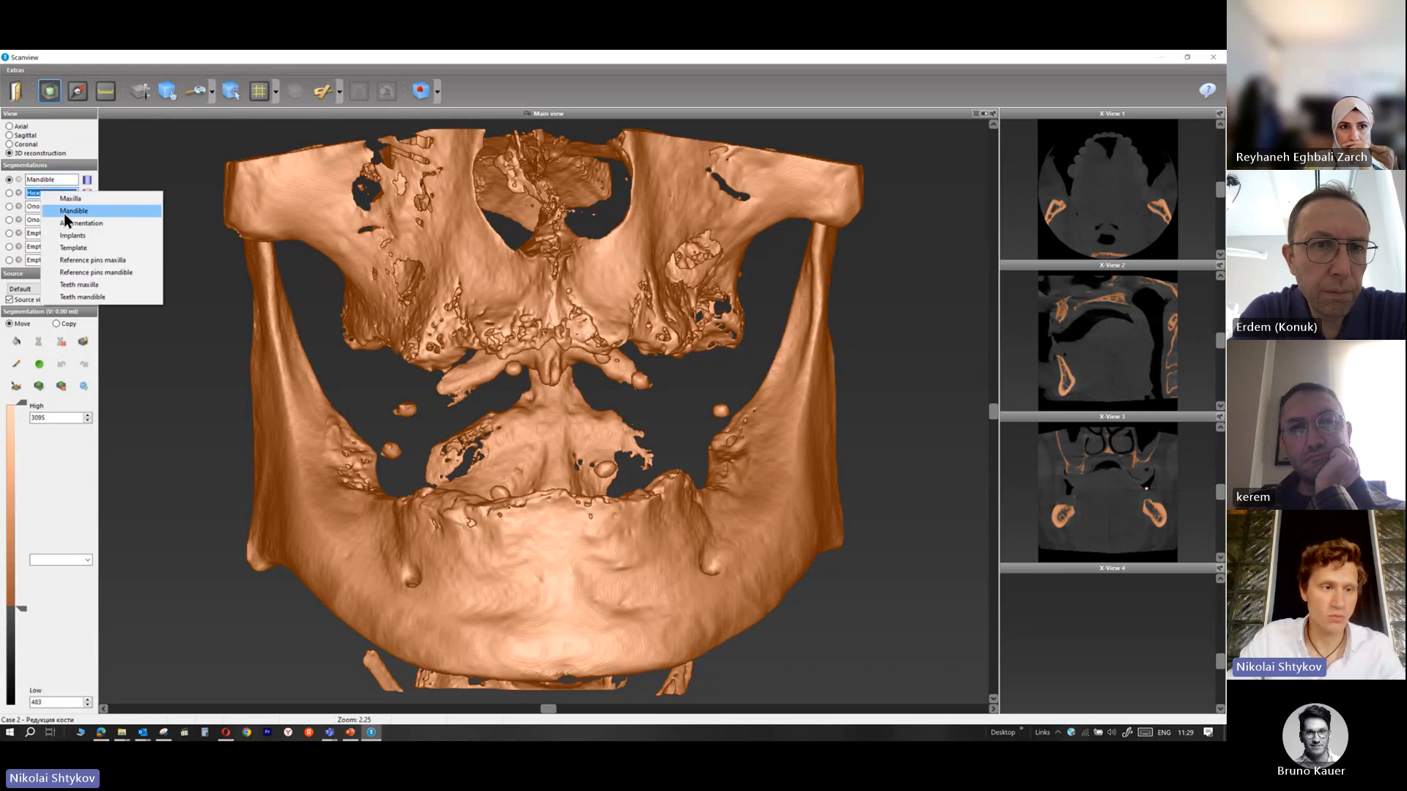
{"action": "left_click", "coordinate": [70, 199]}
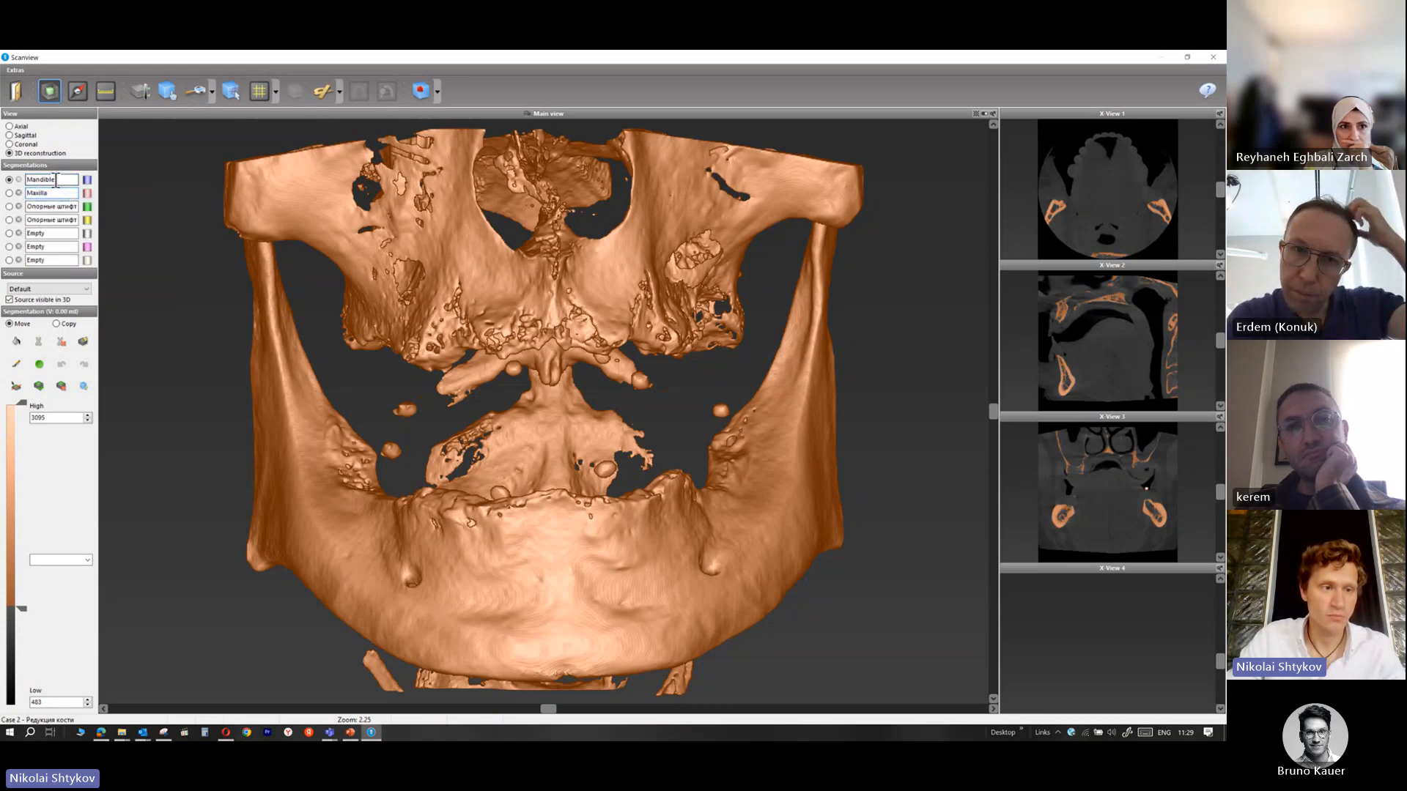
Make the Mandible segmentation active and adjust the lower density threshold to 544, keeping the bone surface and reference pins in the 3D reconstruction
{"action": "left_click", "coordinate": [9, 178]}
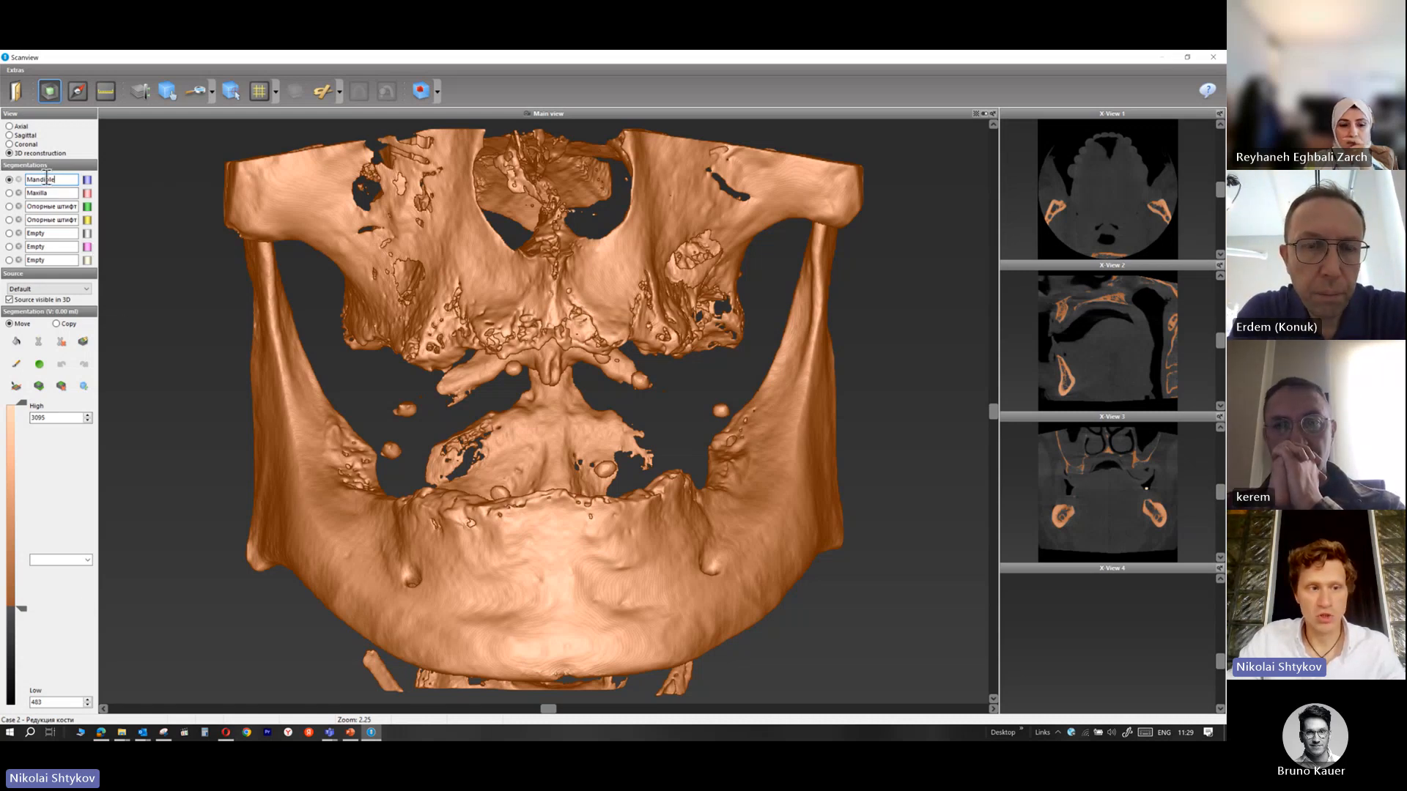
{"action": "left_click_drag", "start_coordinate": [22, 611], "coordinate": [35, 657]}
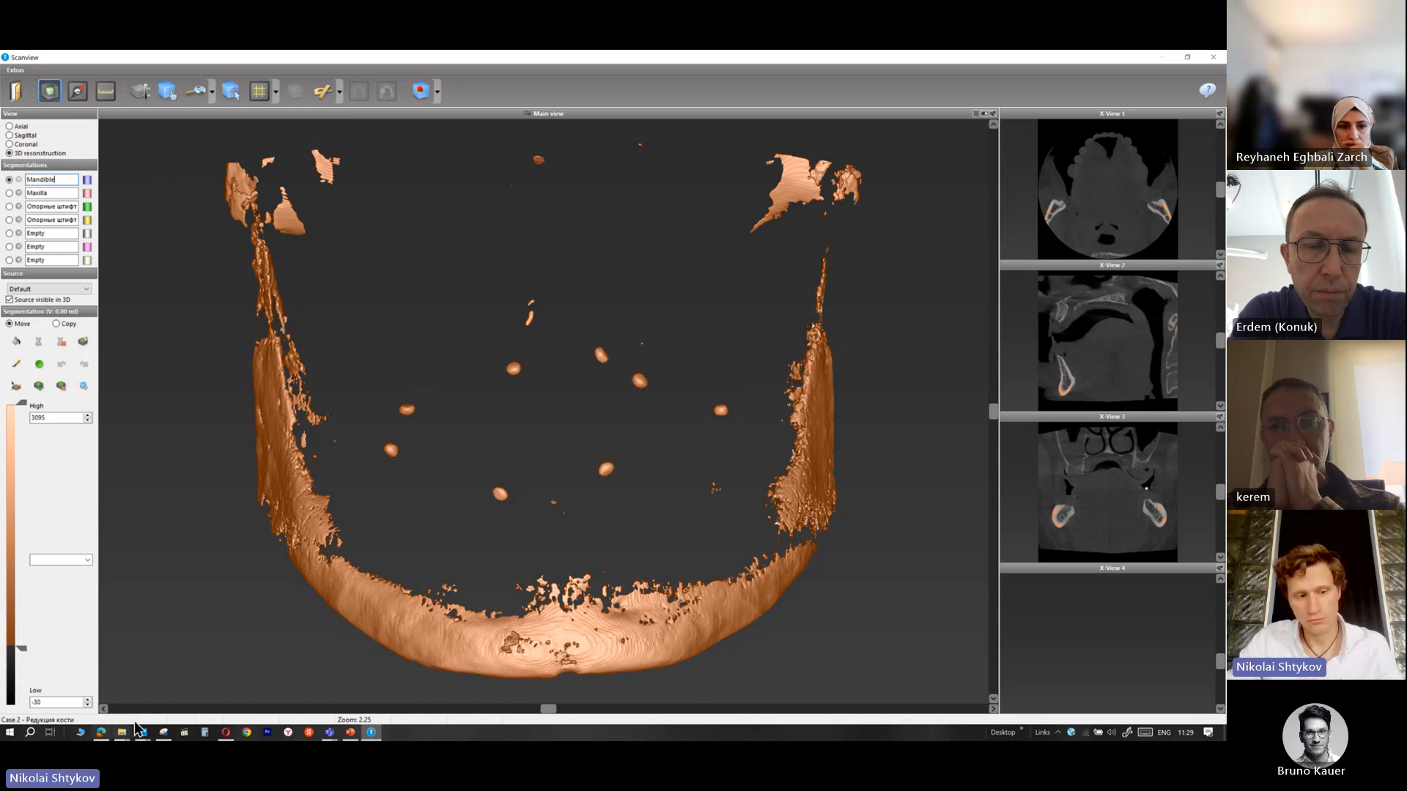
{"action": "left_click_drag", "start_coordinate": [22, 649], "coordinate": [28, 566]}
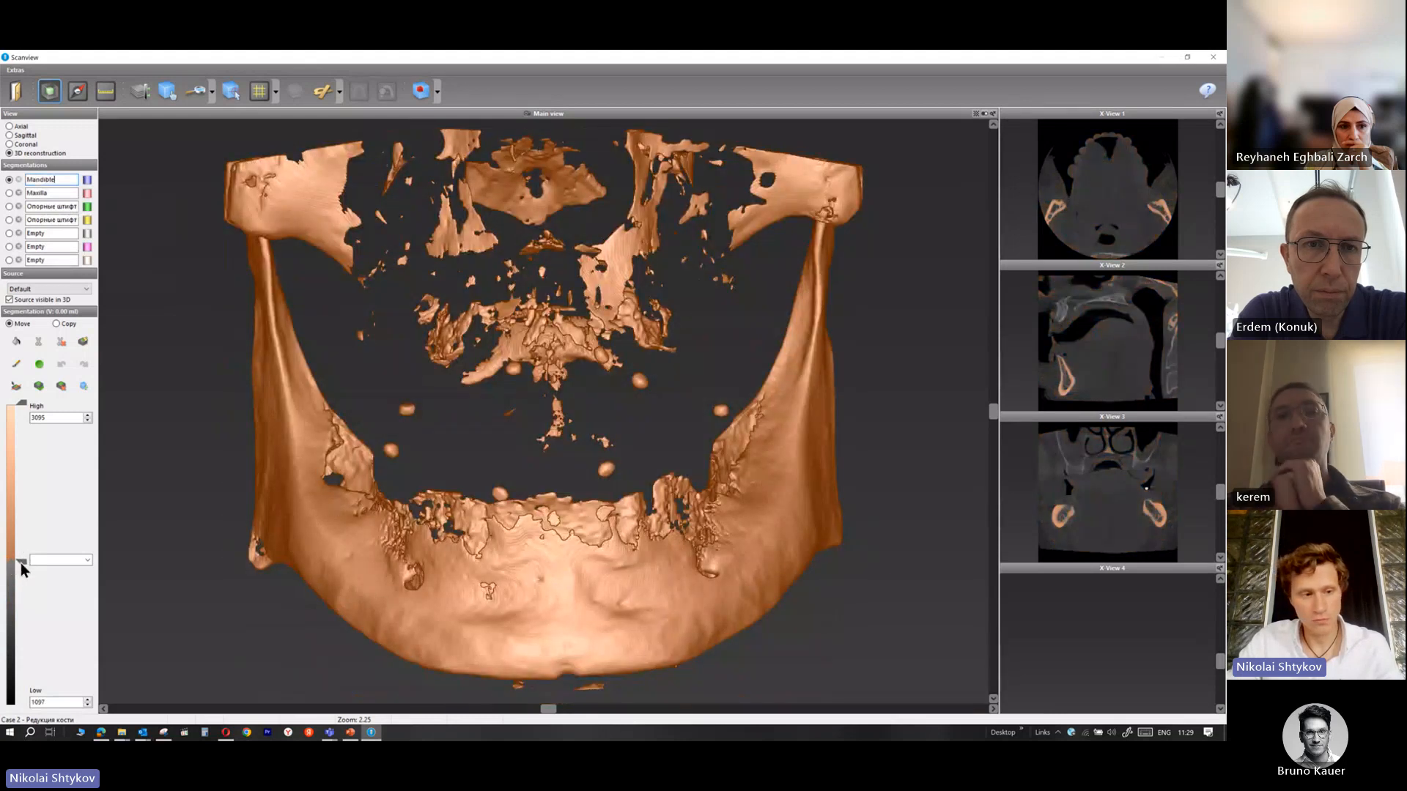
{"action": "left_click_drag", "start_coordinate": [21, 562], "coordinate": [24, 605]}
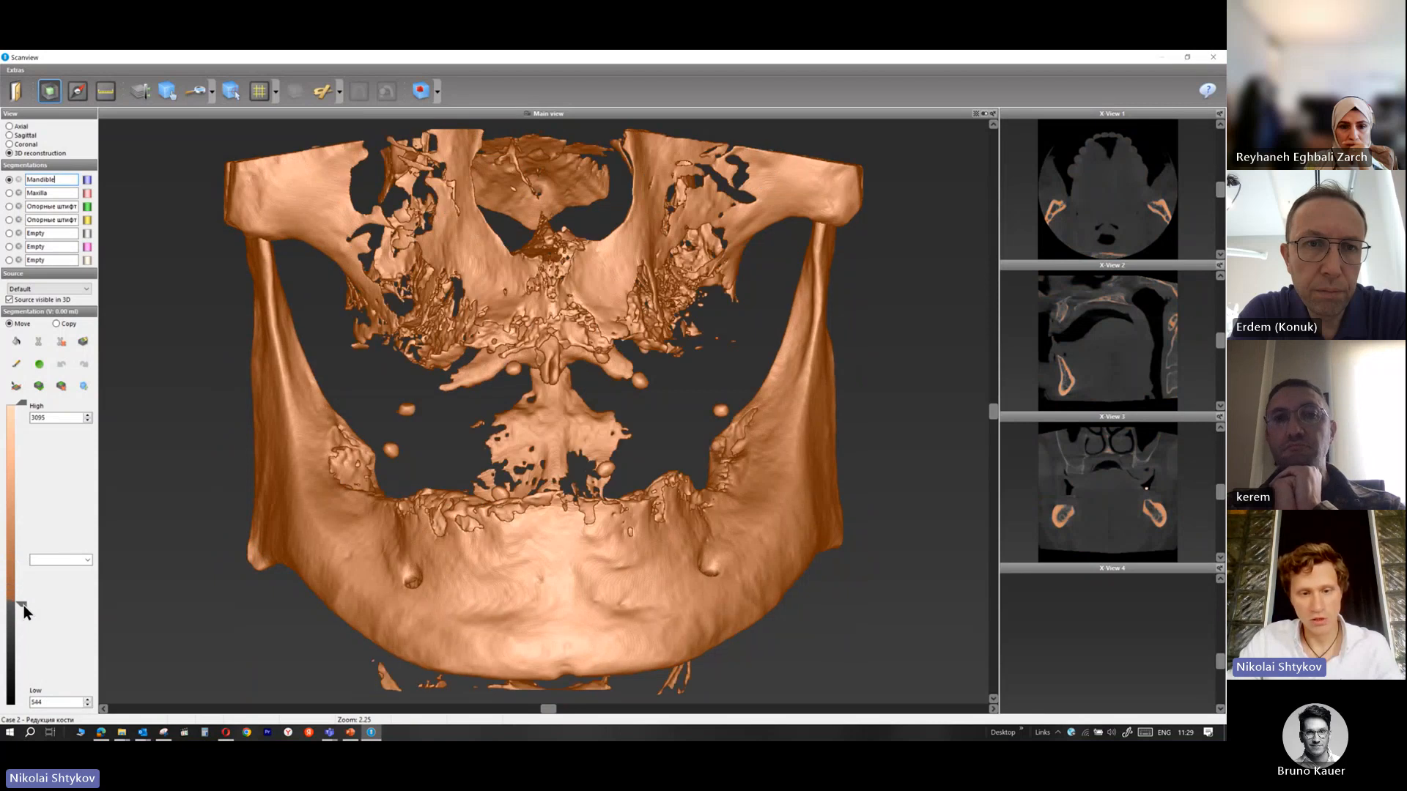
Set the lower density threshold to 472 and flood-fill the whole lower jaw bone into the Mandible segmentation
{"action": "left_click_drag", "start_coordinate": [23, 605], "coordinate": [27, 621]}
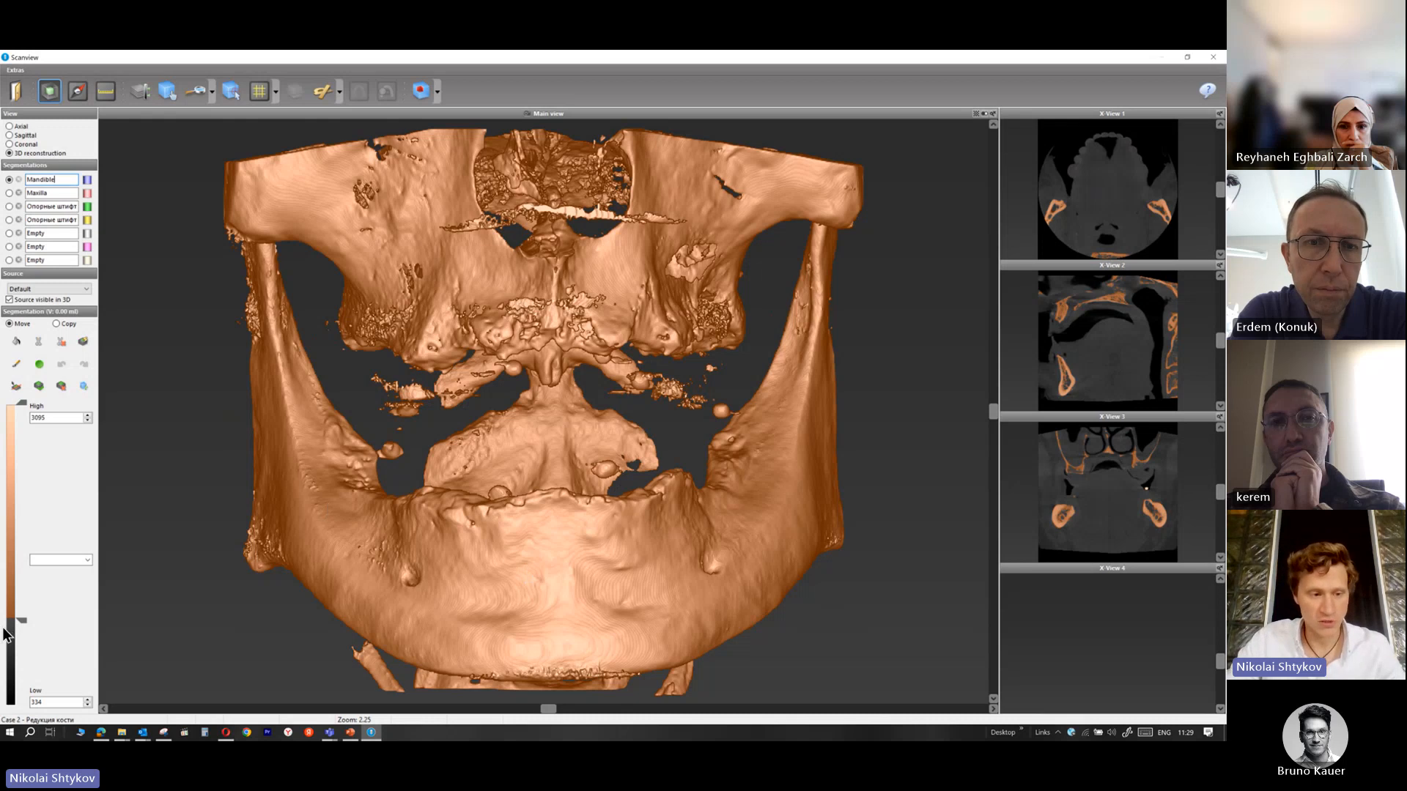
{"action": "left_click_drag", "start_coordinate": [24, 623], "coordinate": [22, 613]}
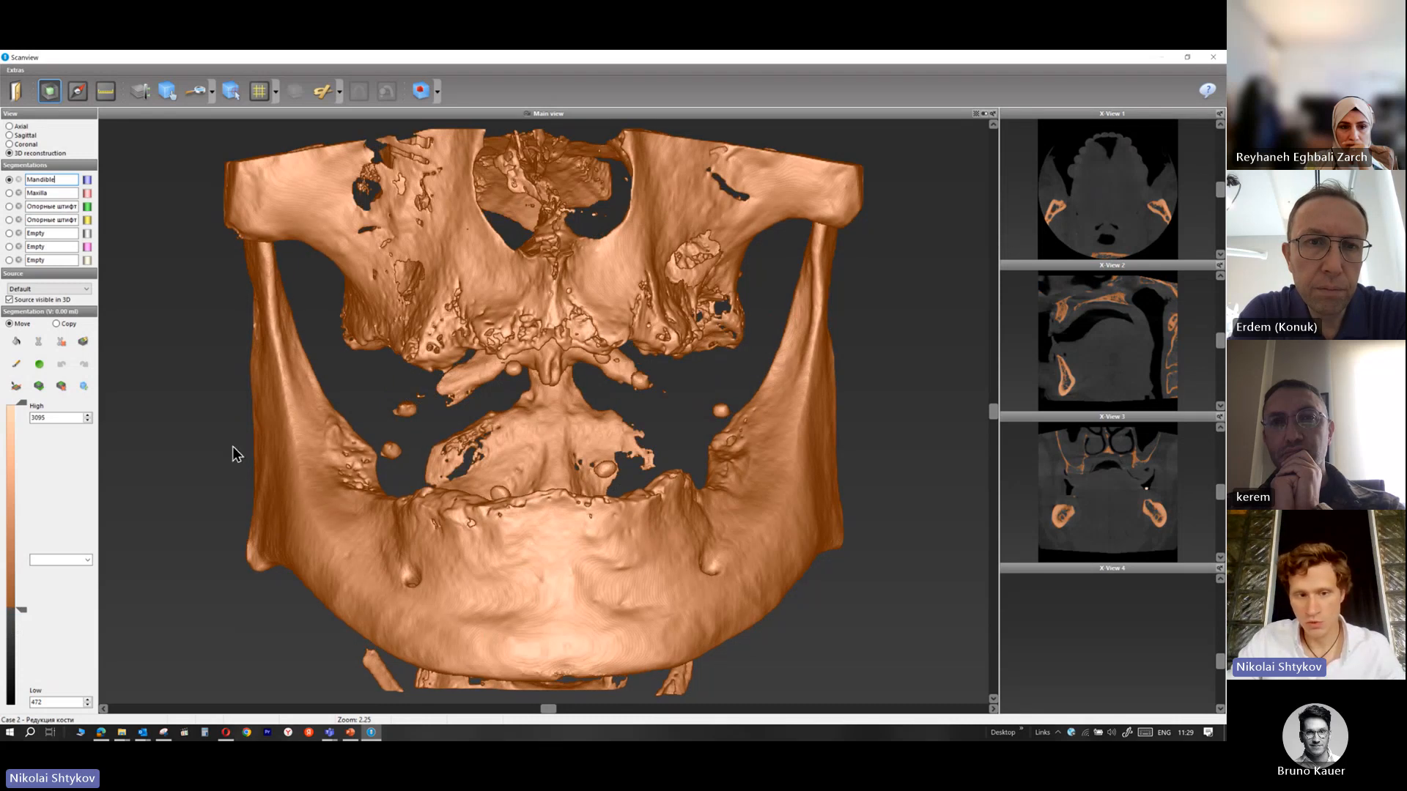
{"action": "left_click", "coordinate": [16, 343]}
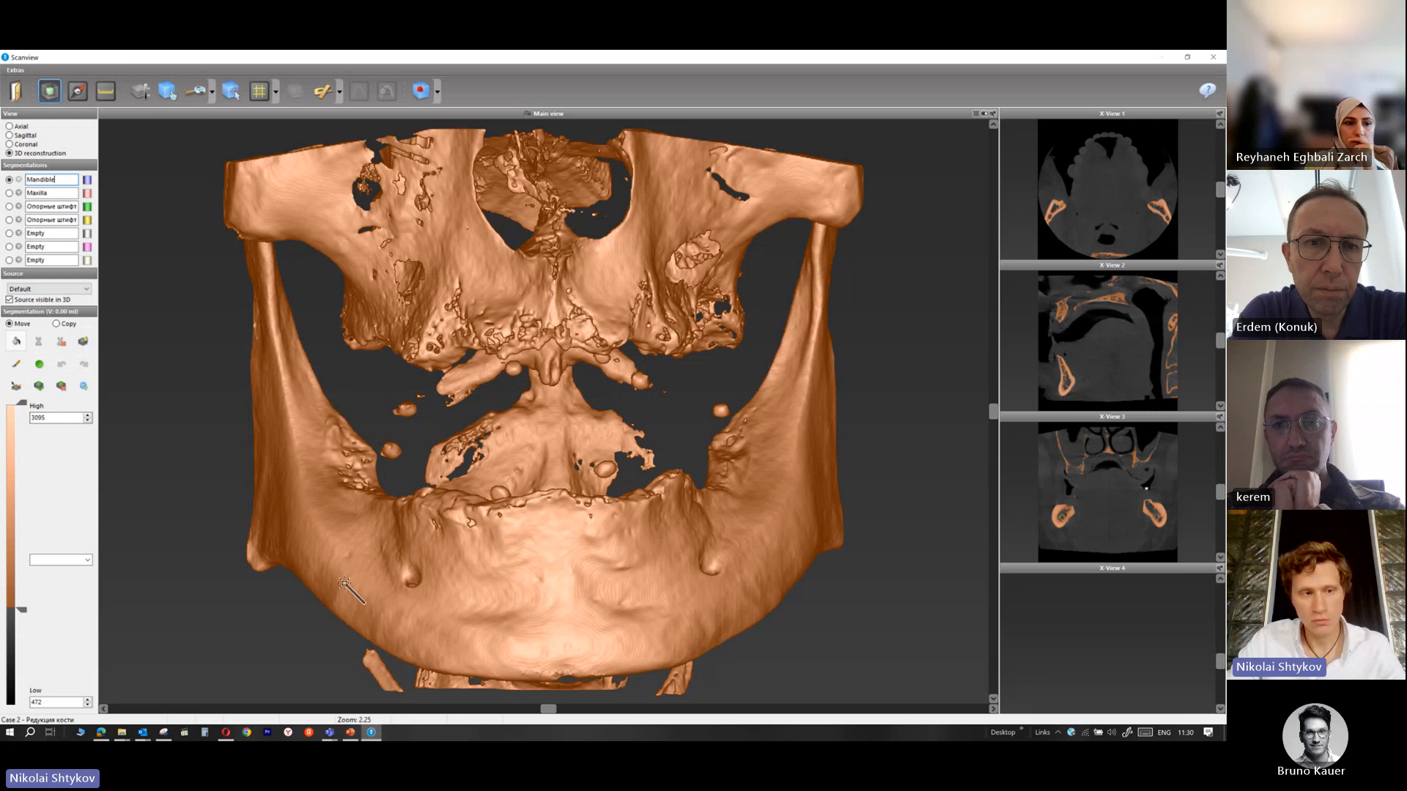
{"action": "left_click", "coordinate": [288, 528]}
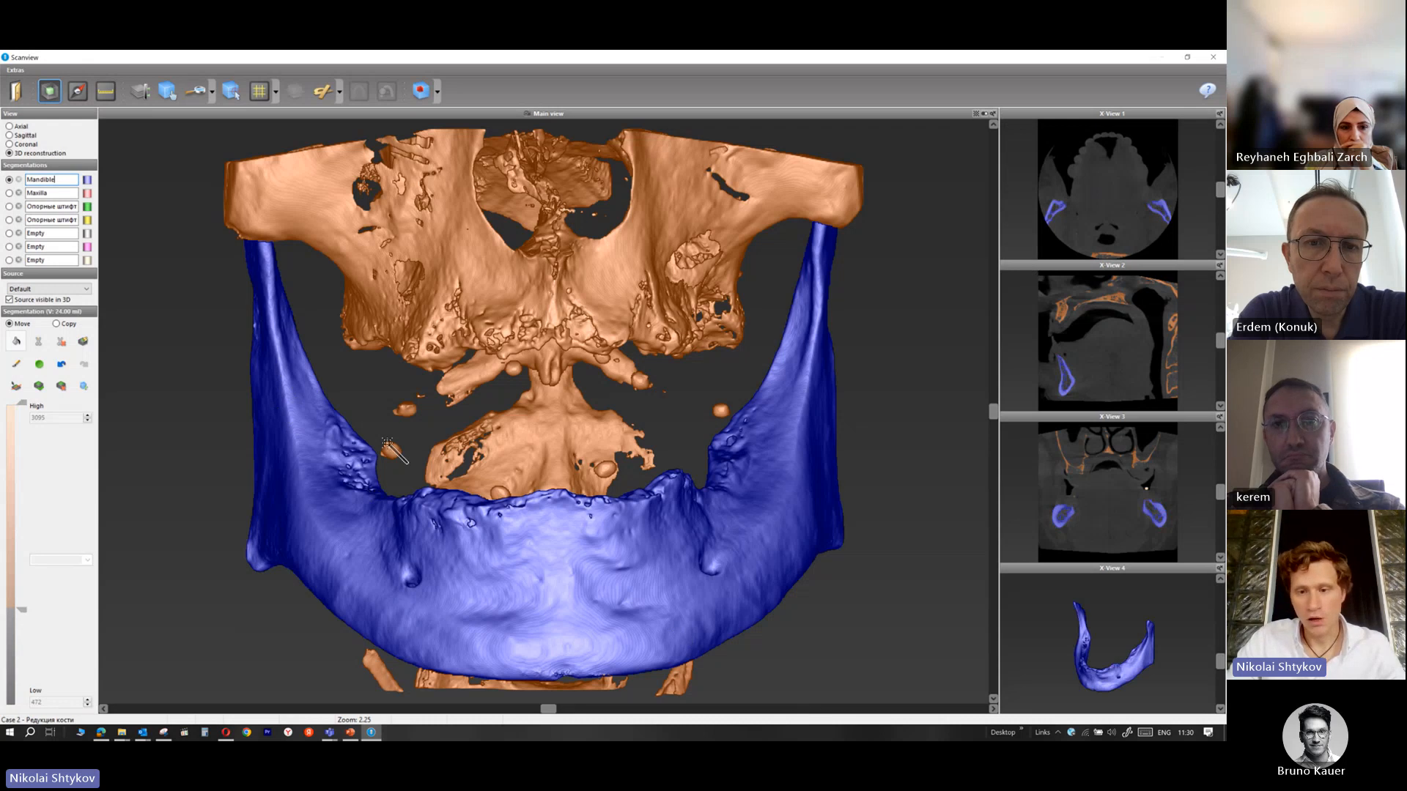
Name the third segmentation Reference pins mandible, flood-fill the four lower denture pins into it, and return to the scan import
{"action": "left_click_drag", "start_coordinate": [995, 420], "coordinate": [1002, 439]}
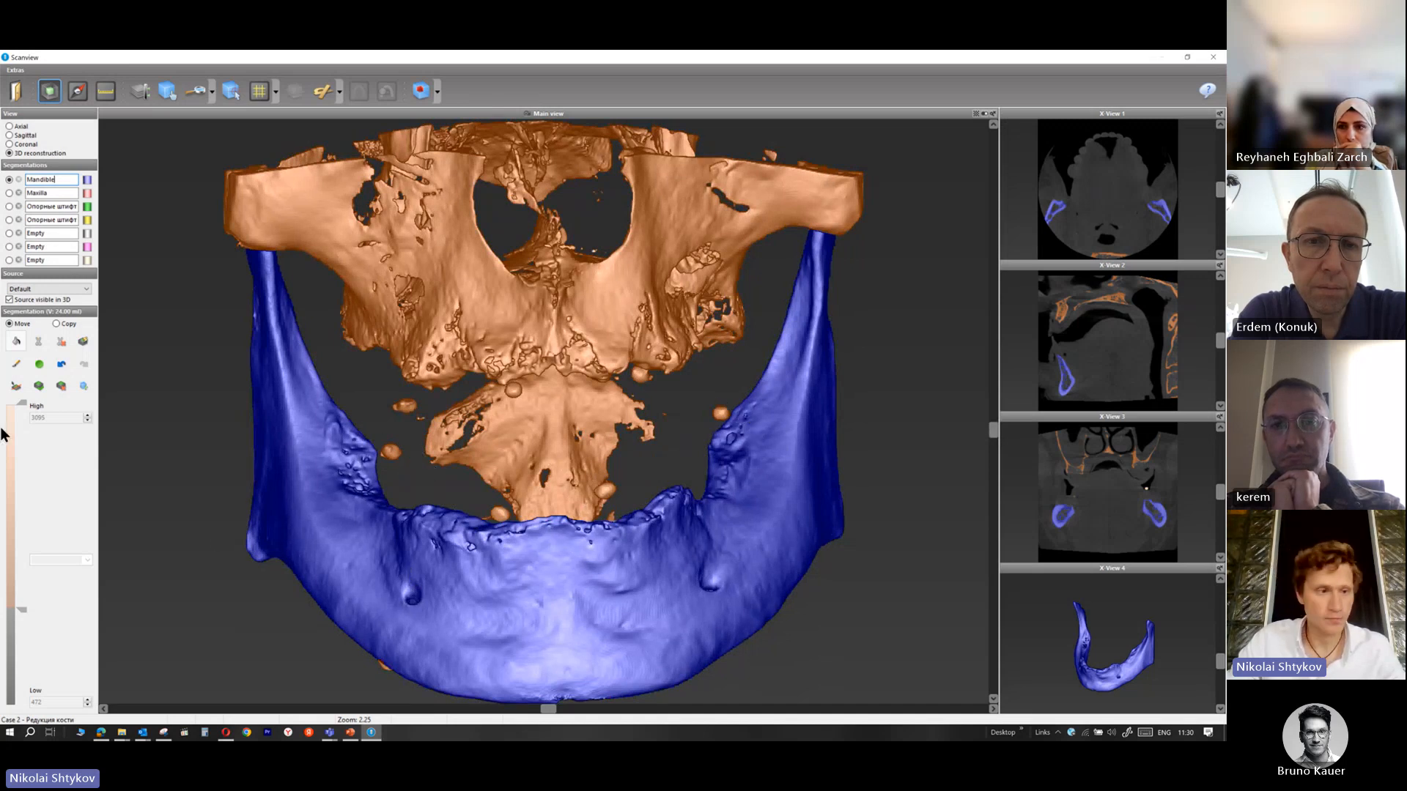
{"action": "left_click", "coordinate": [42, 213]}
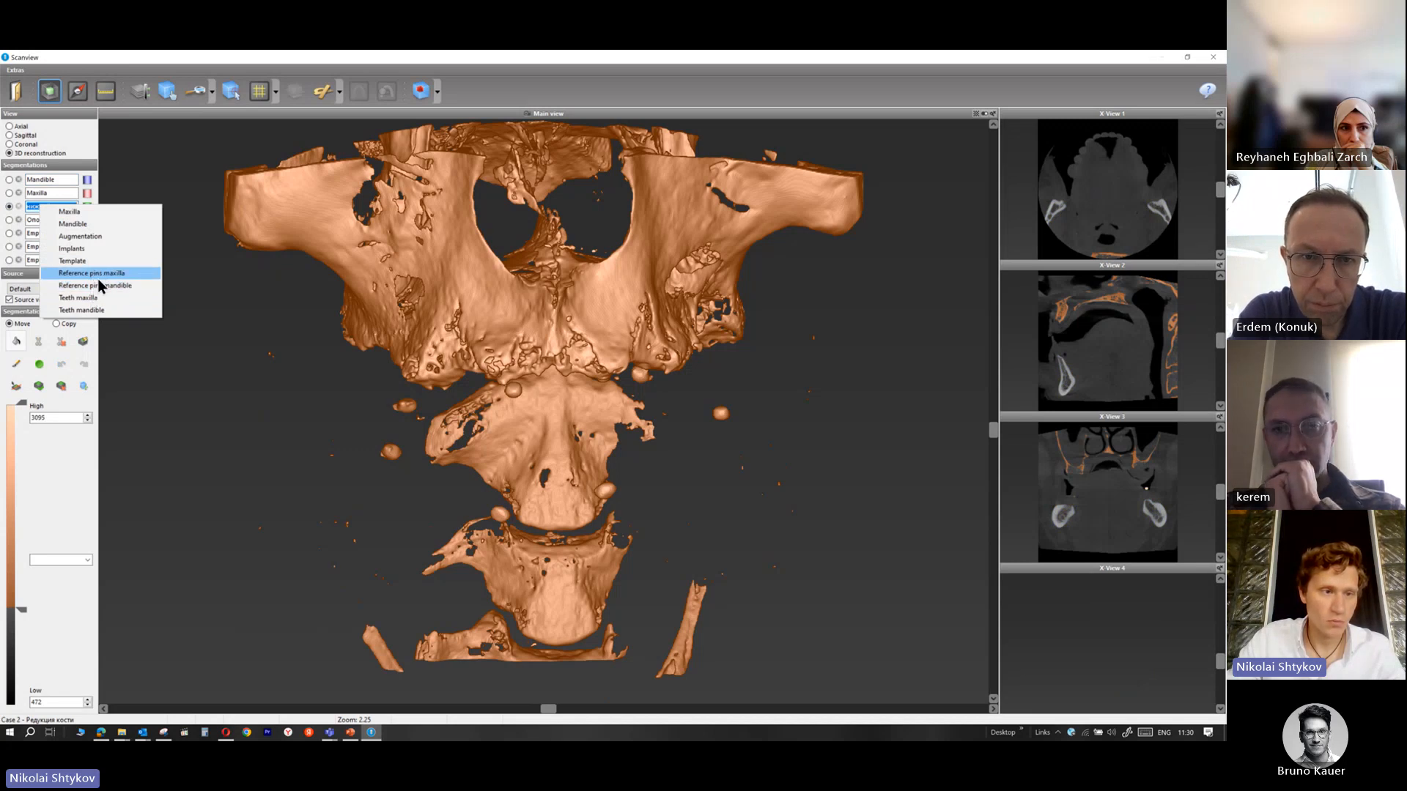
{"action": "left_click", "coordinate": [103, 284]}
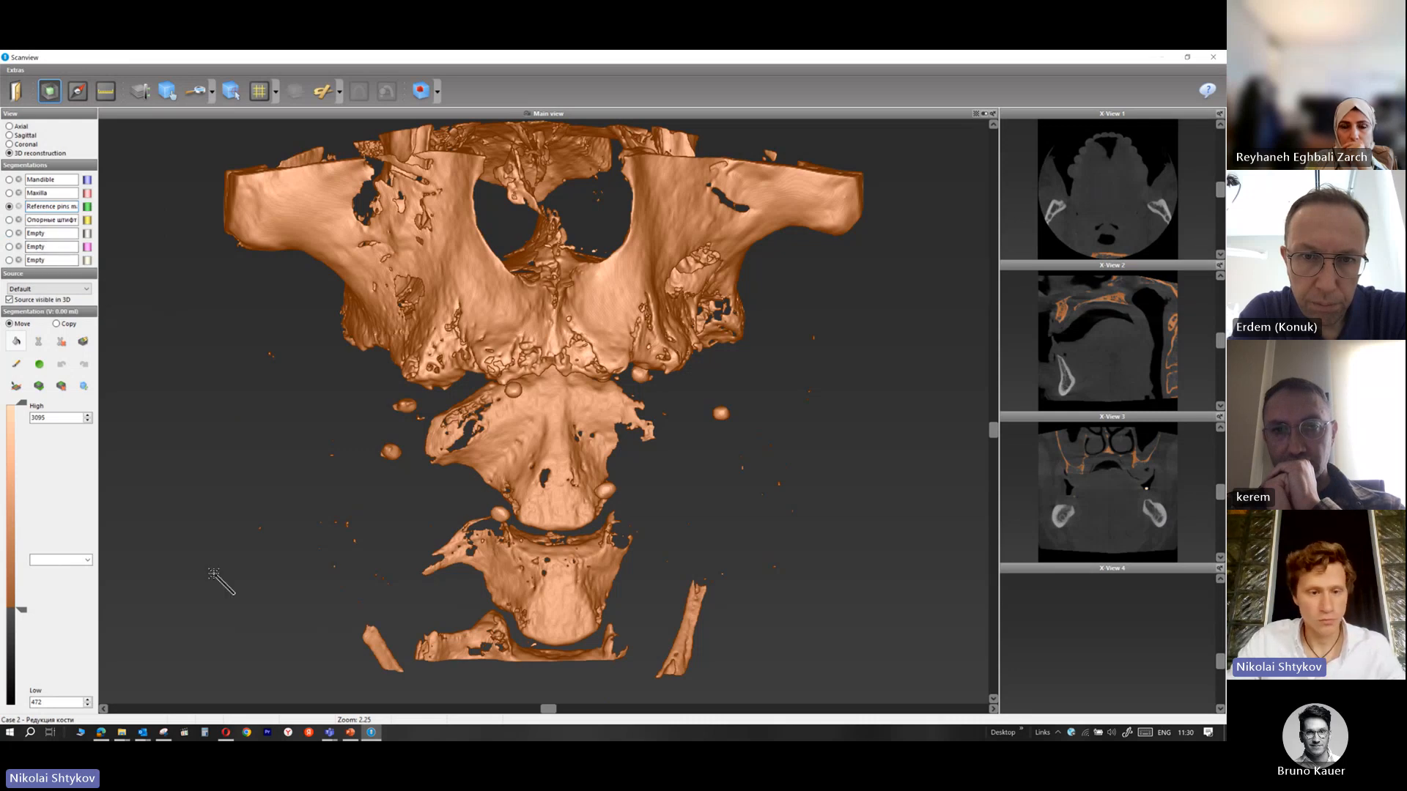
{"action": "left_click", "coordinate": [391, 452]}
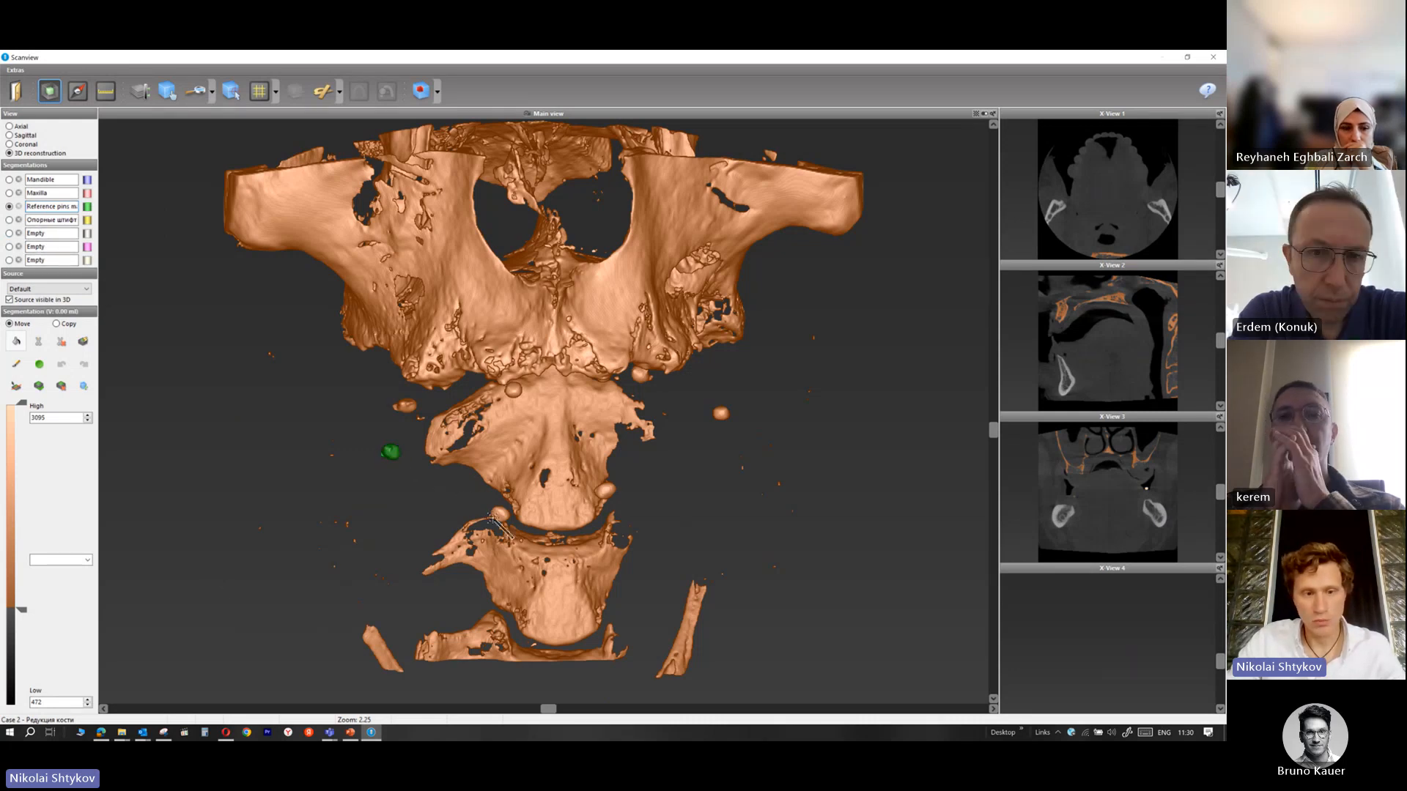
{"action": "left_click", "coordinate": [500, 515]}
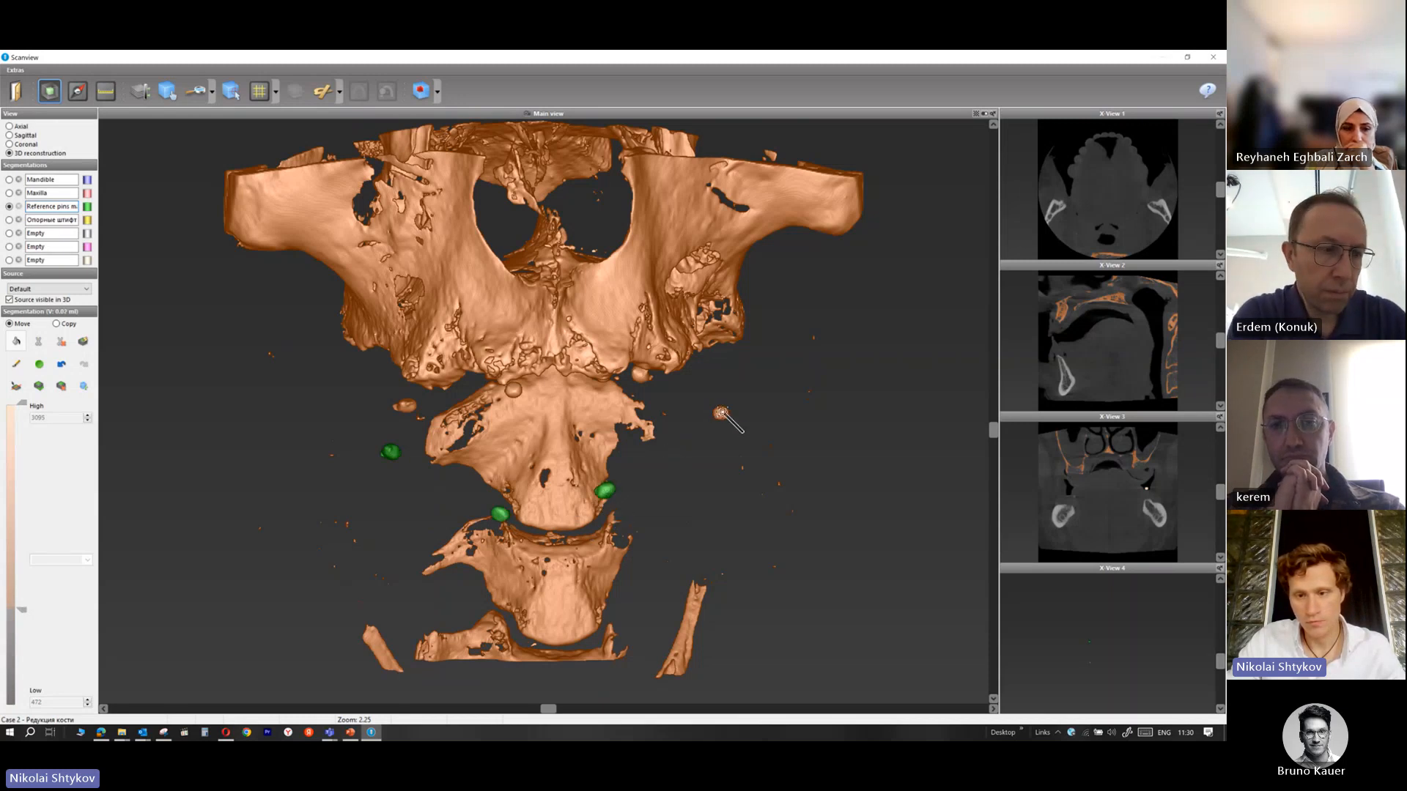
{"action": "left_click_drag", "start_coordinate": [993, 431], "coordinate": [974, 397]}
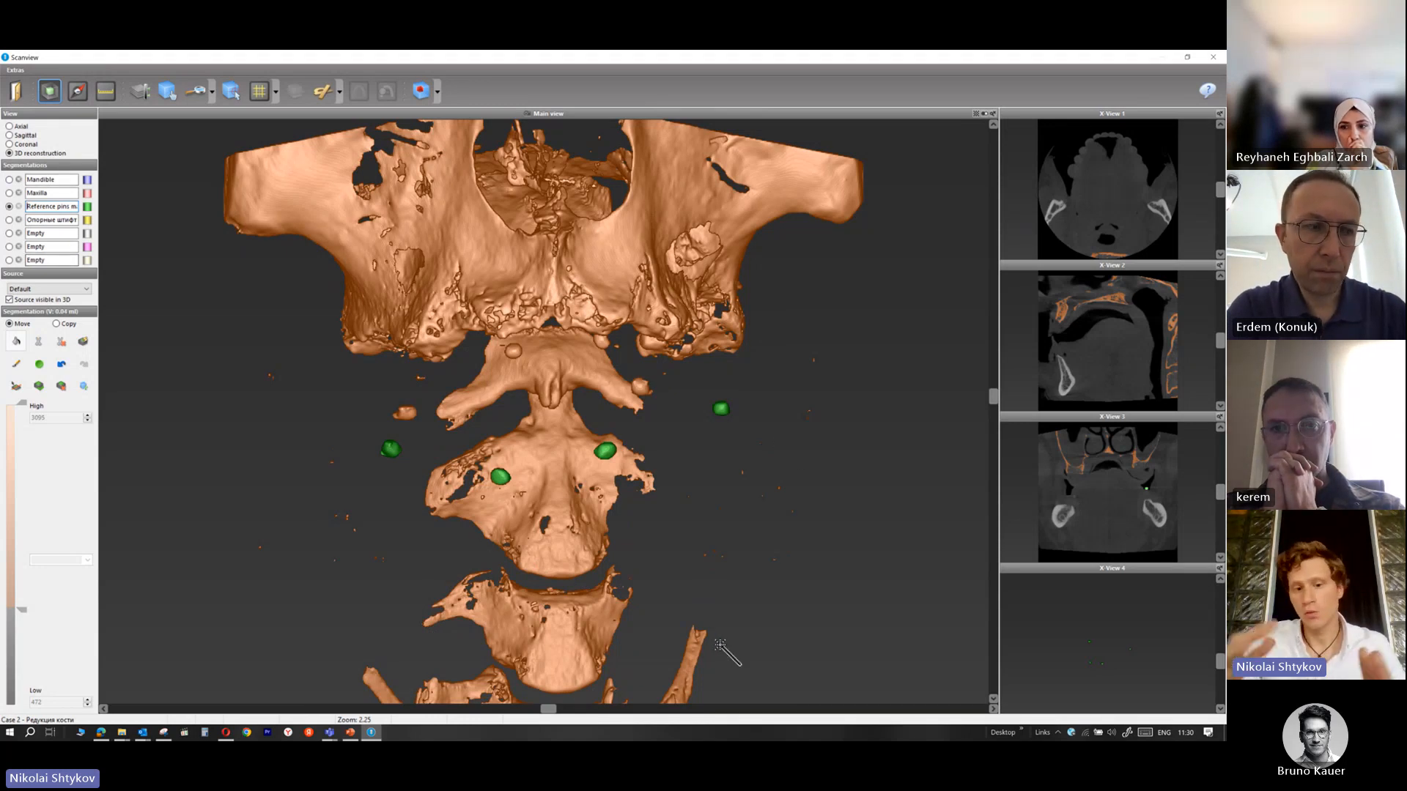
{"action": "left_click", "coordinate": [16, 90]}
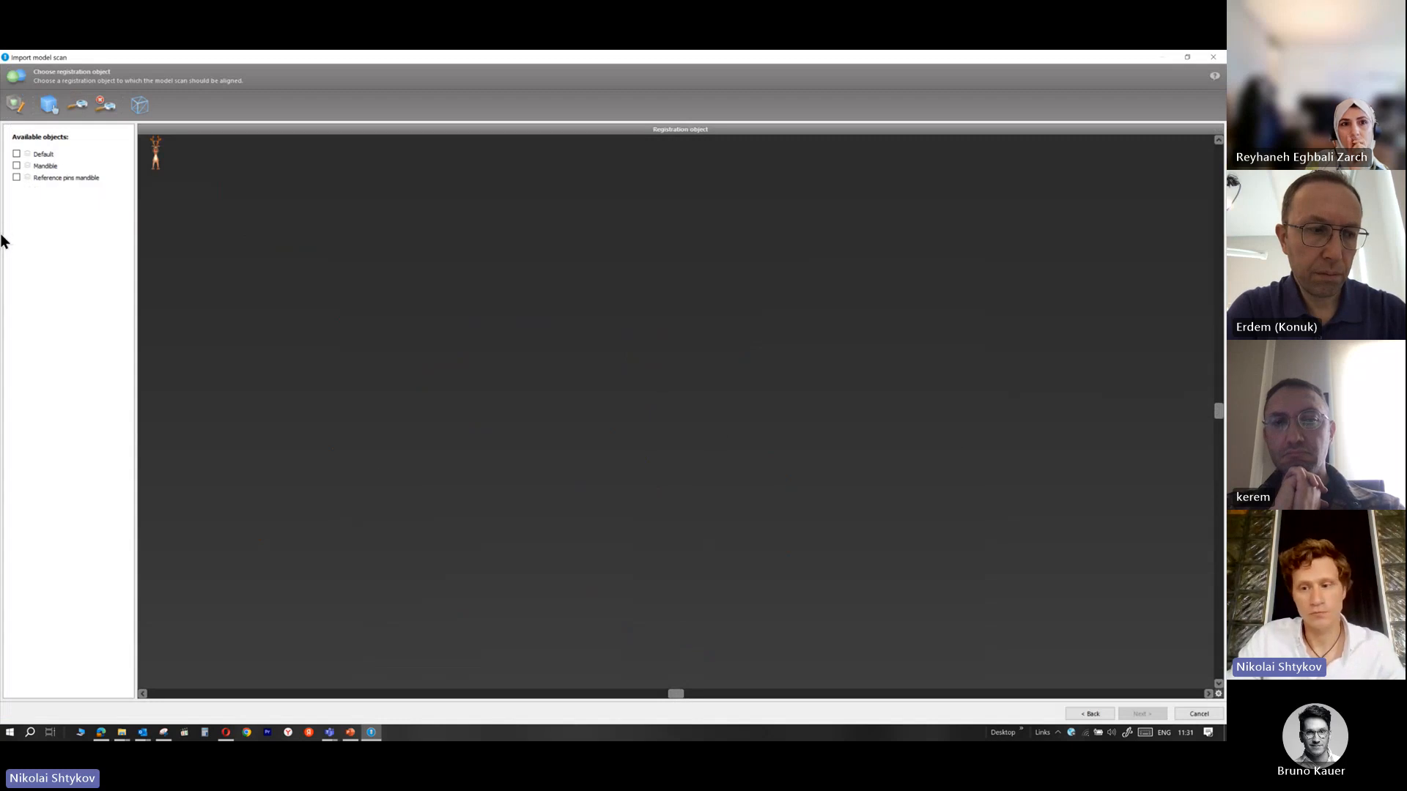
Select Mandible and Reference pins mandible as registration objects and recheck the four pins in the segmentation view
{"action": "left_click", "coordinate": [16, 166]}
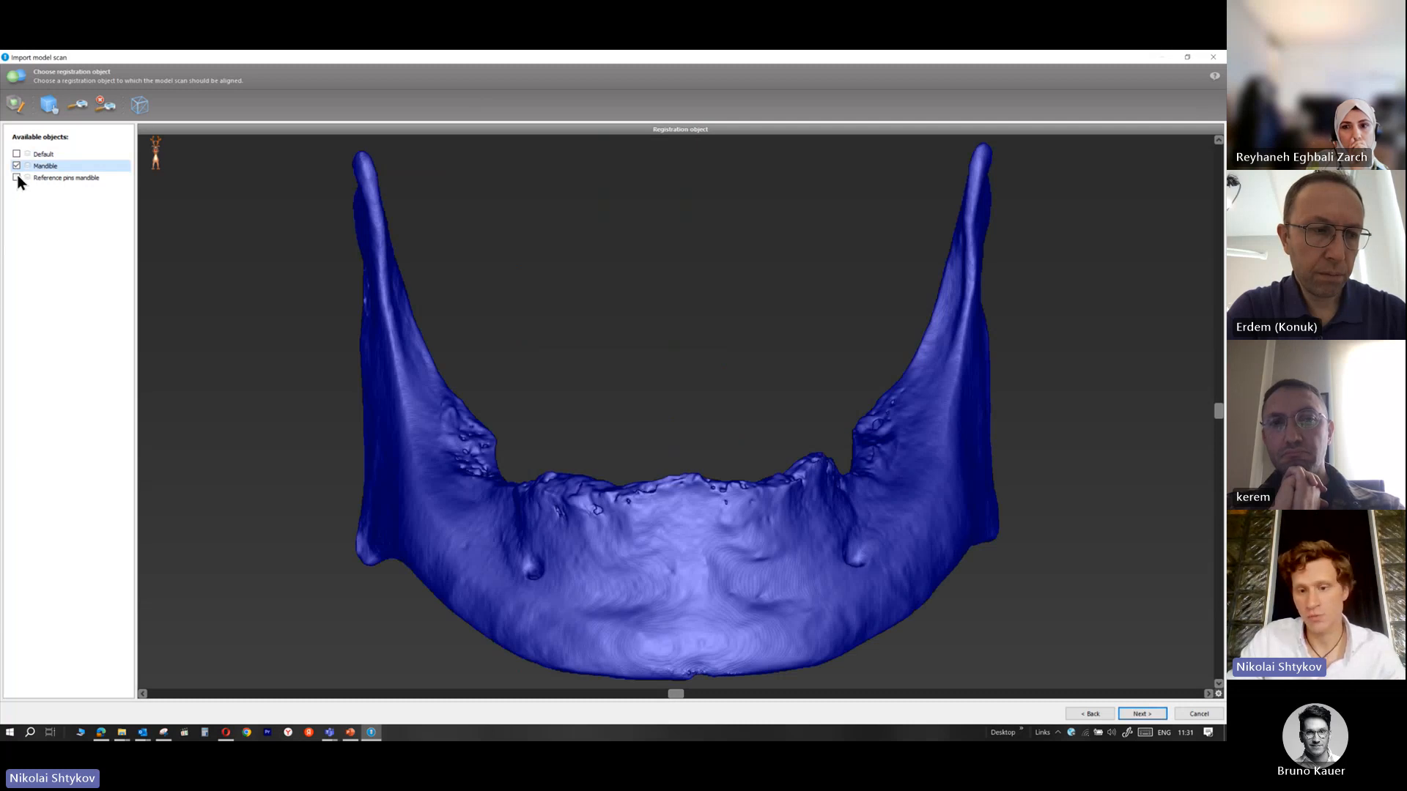
{"action": "left_click", "coordinate": [16, 177]}
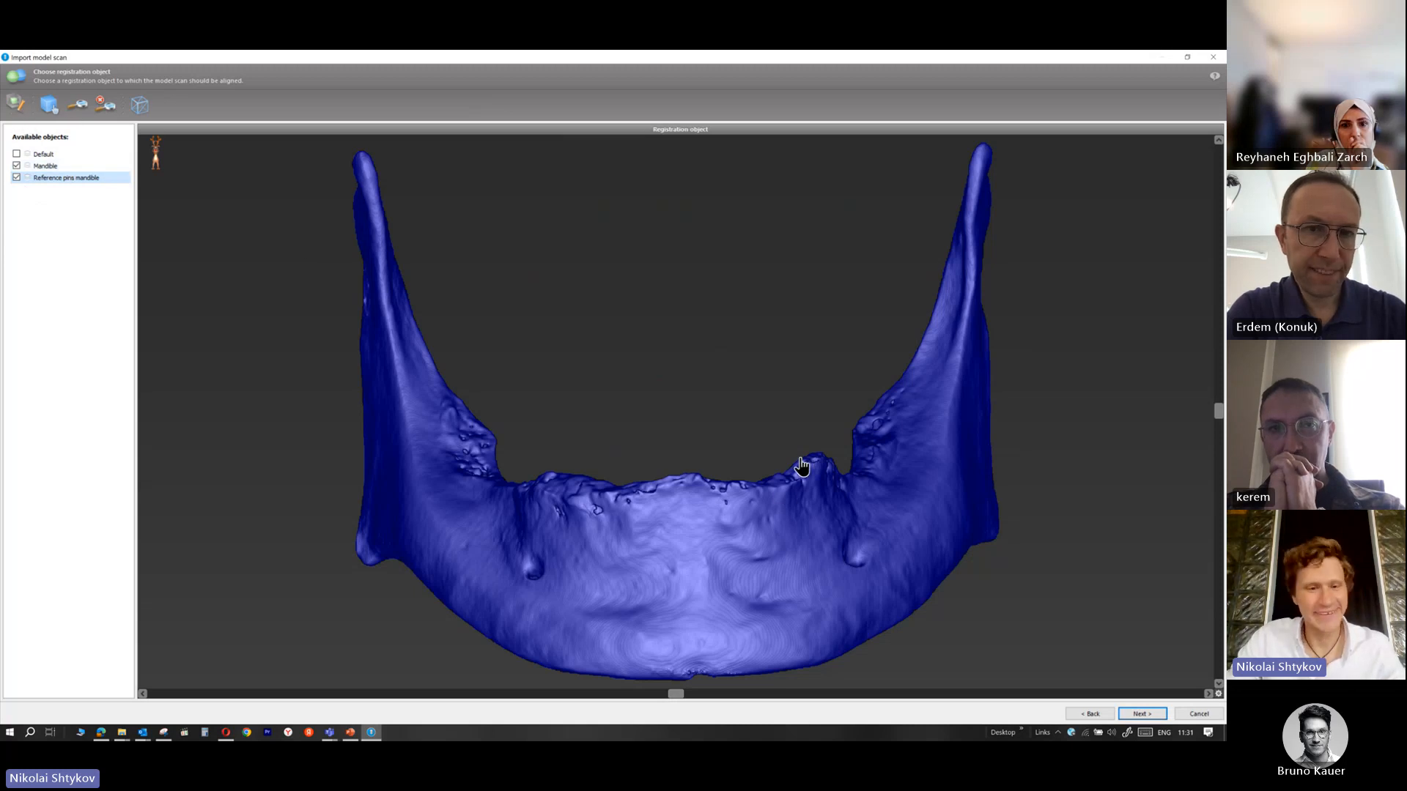
{"action": "left_click", "coordinate": [13, 107]}
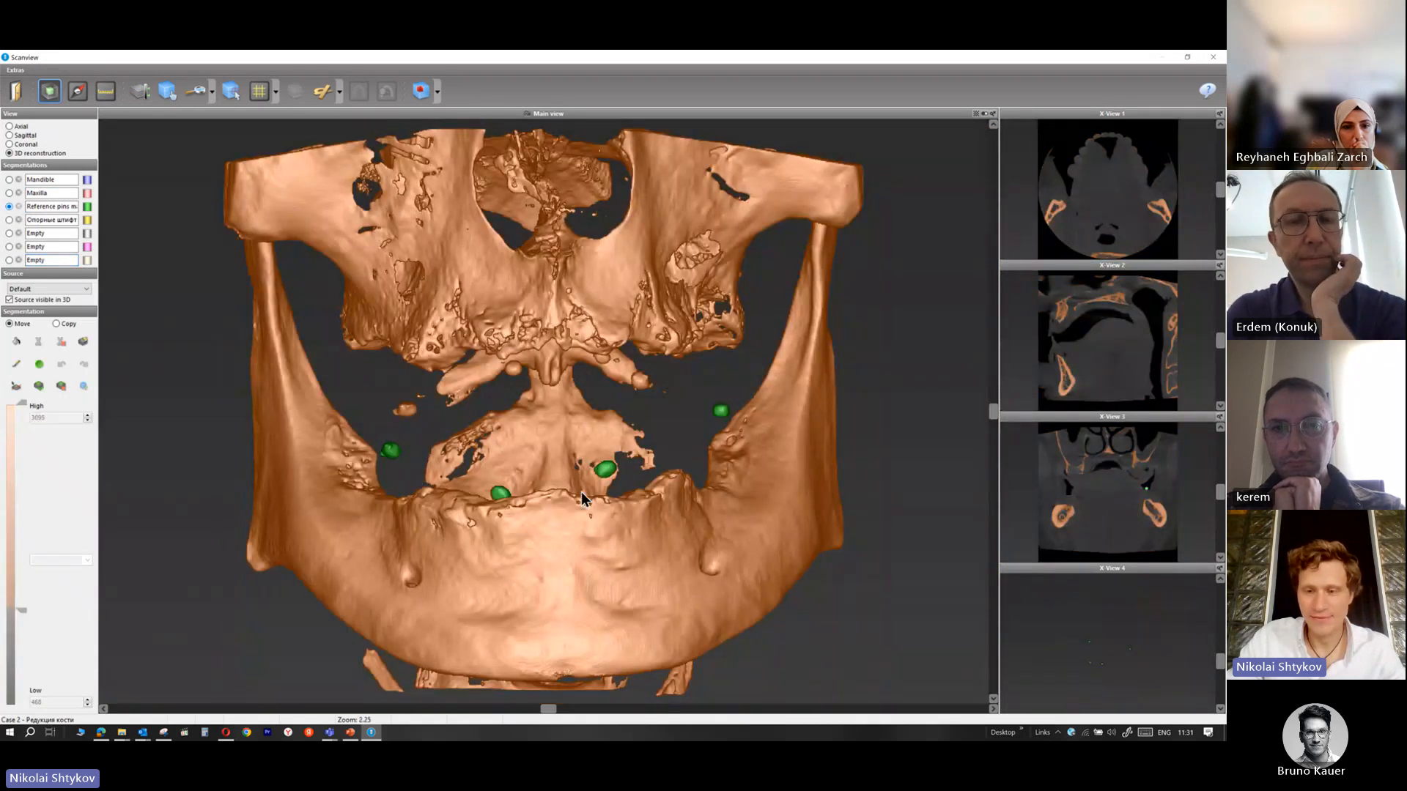
{"action": "left_click", "coordinate": [989, 469]}
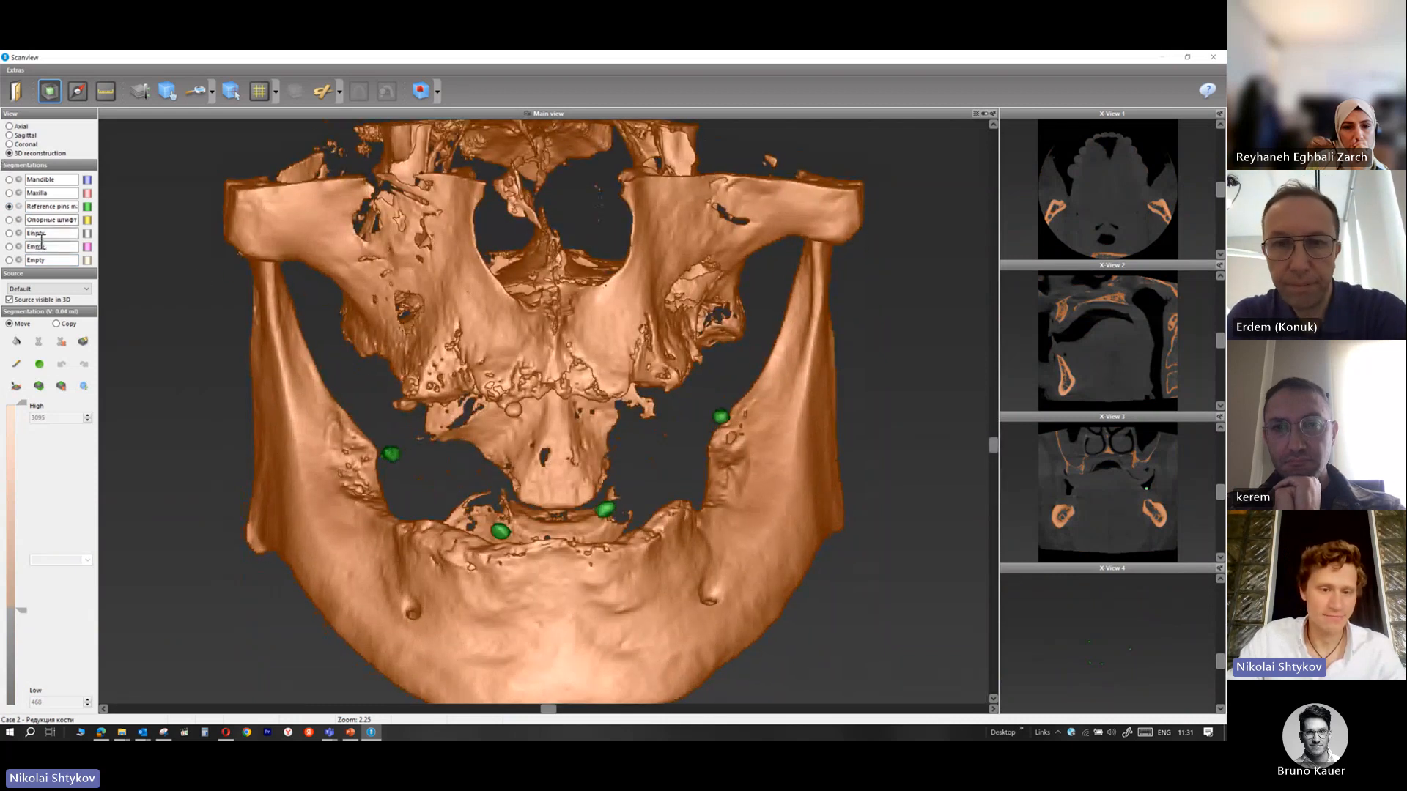
{"action": "left_click", "coordinate": [14, 90]}
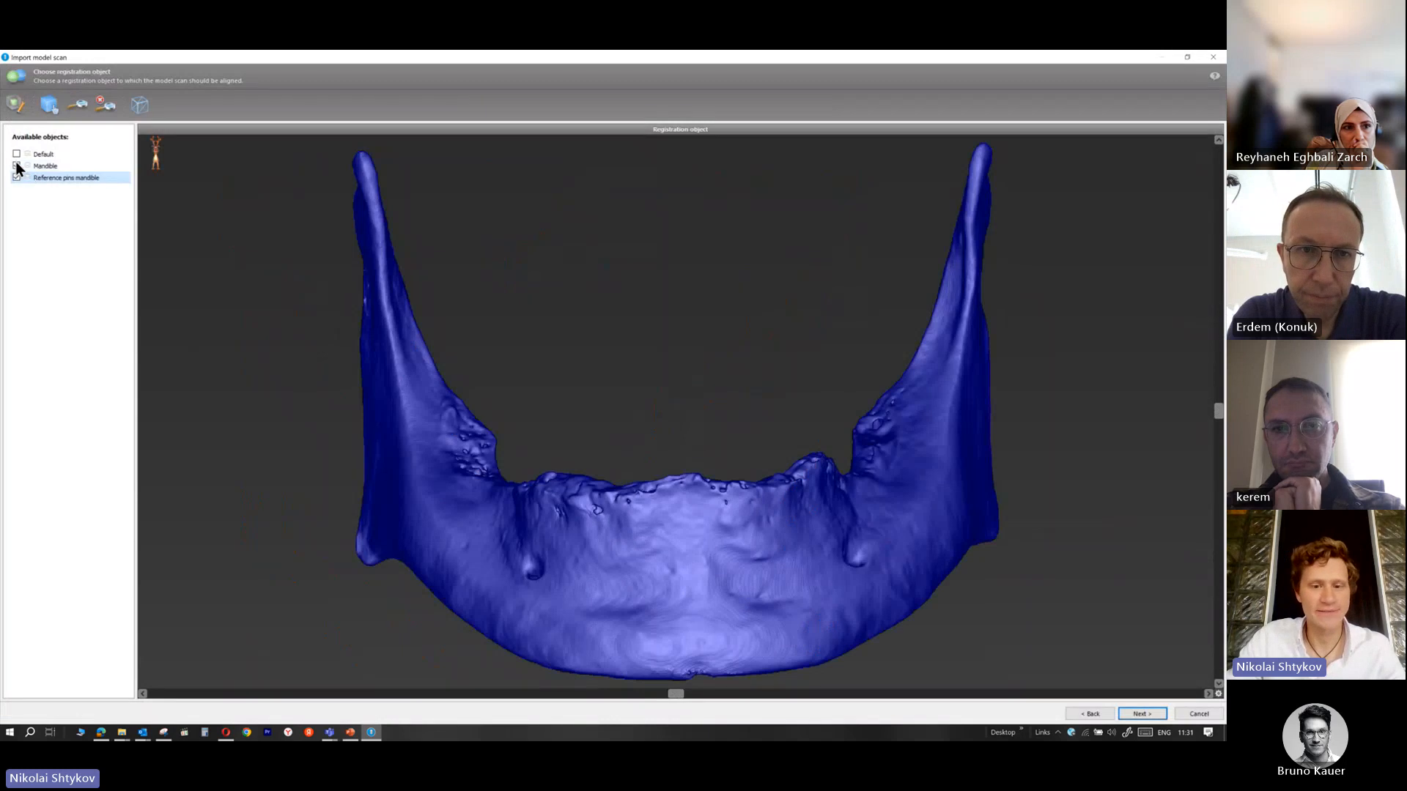
Reselect Mandible and Reference pins mandible as registration objects and continue to region marking
{"action": "left_click", "coordinate": [16, 166]}
{"action": "left_click", "coordinate": [17, 177]}
{"action": "left_click", "coordinate": [16, 178]}
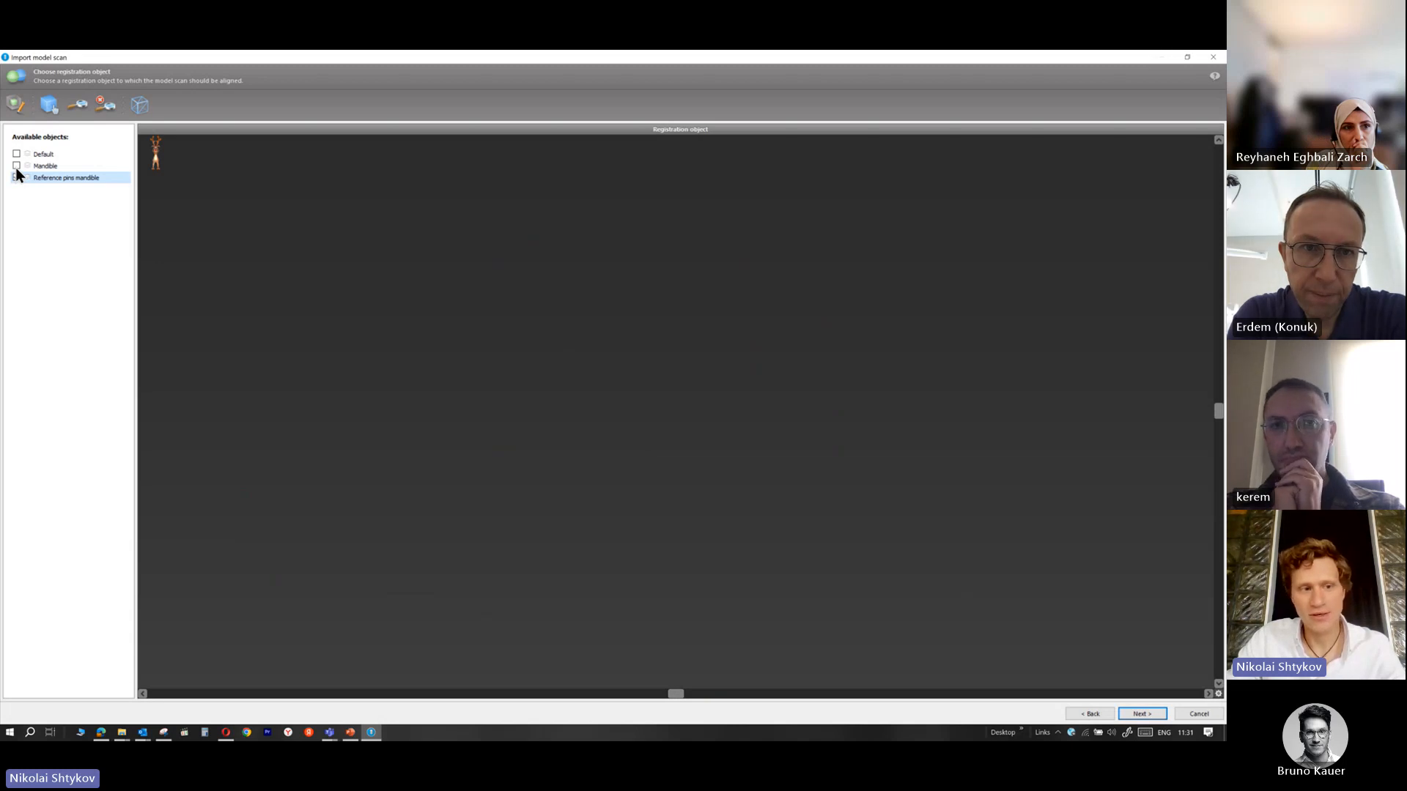
{"action": "left_click", "coordinate": [16, 166]}
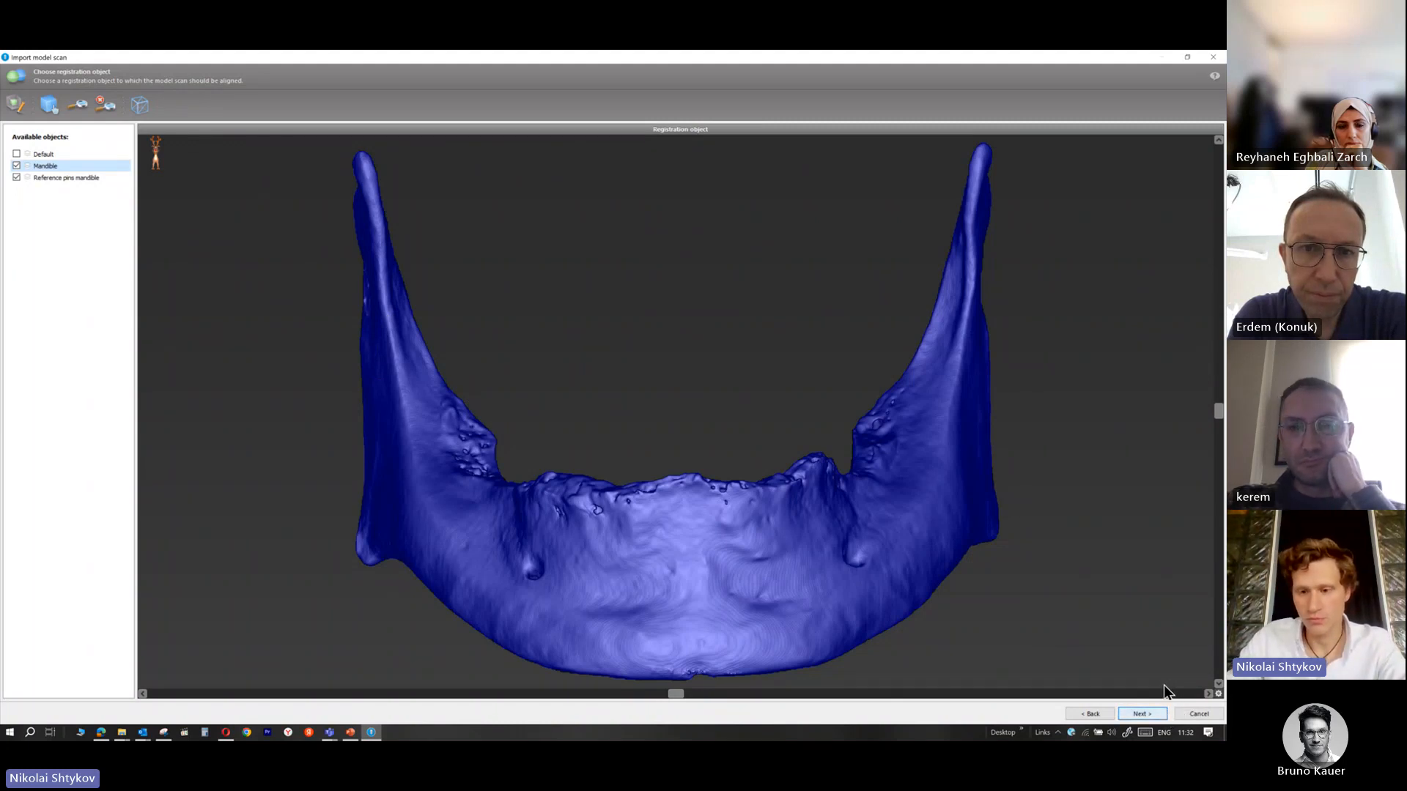
{"action": "left_click", "coordinate": [1142, 714]}
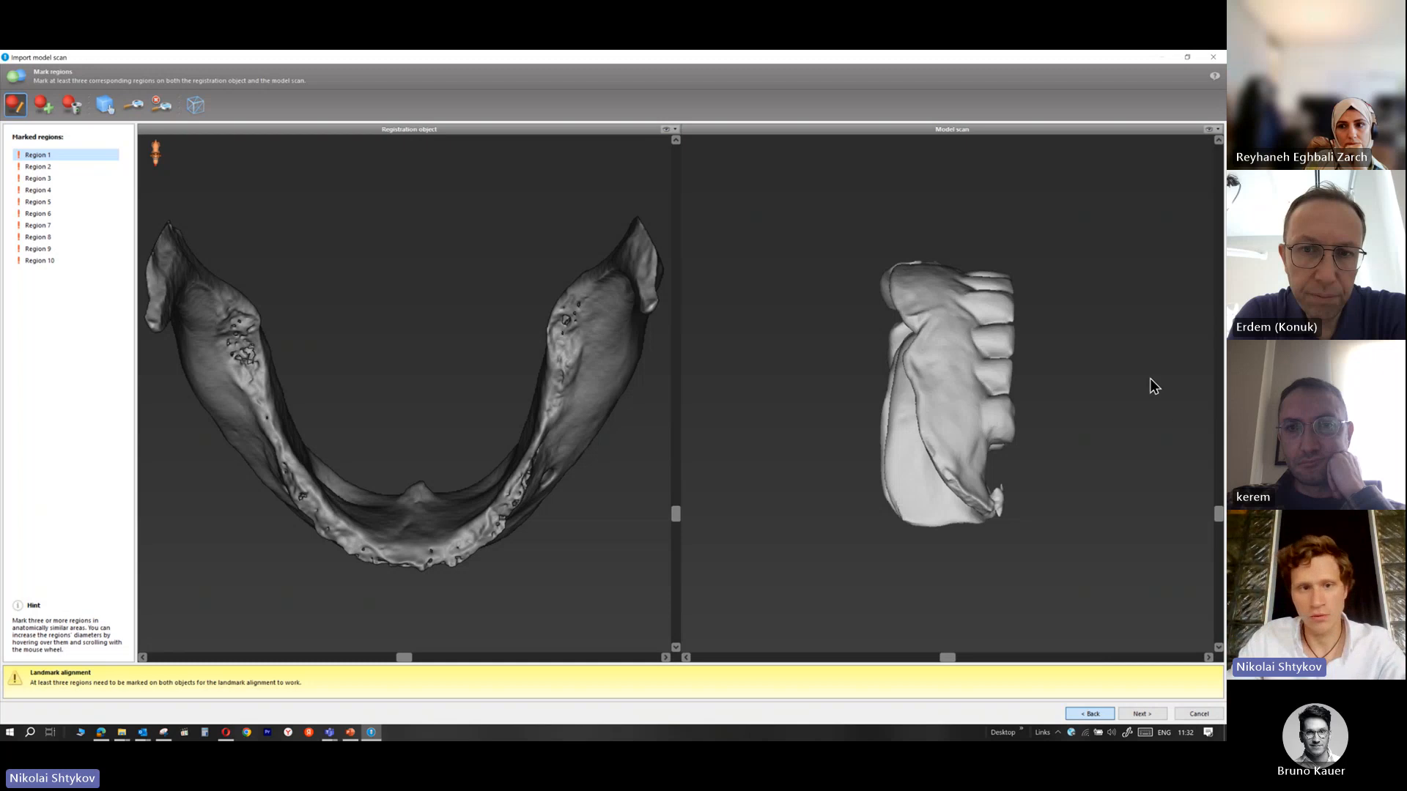
Cancel the current model scan import and discard its changes
{"action": "left_click", "coordinate": [1214, 57]}
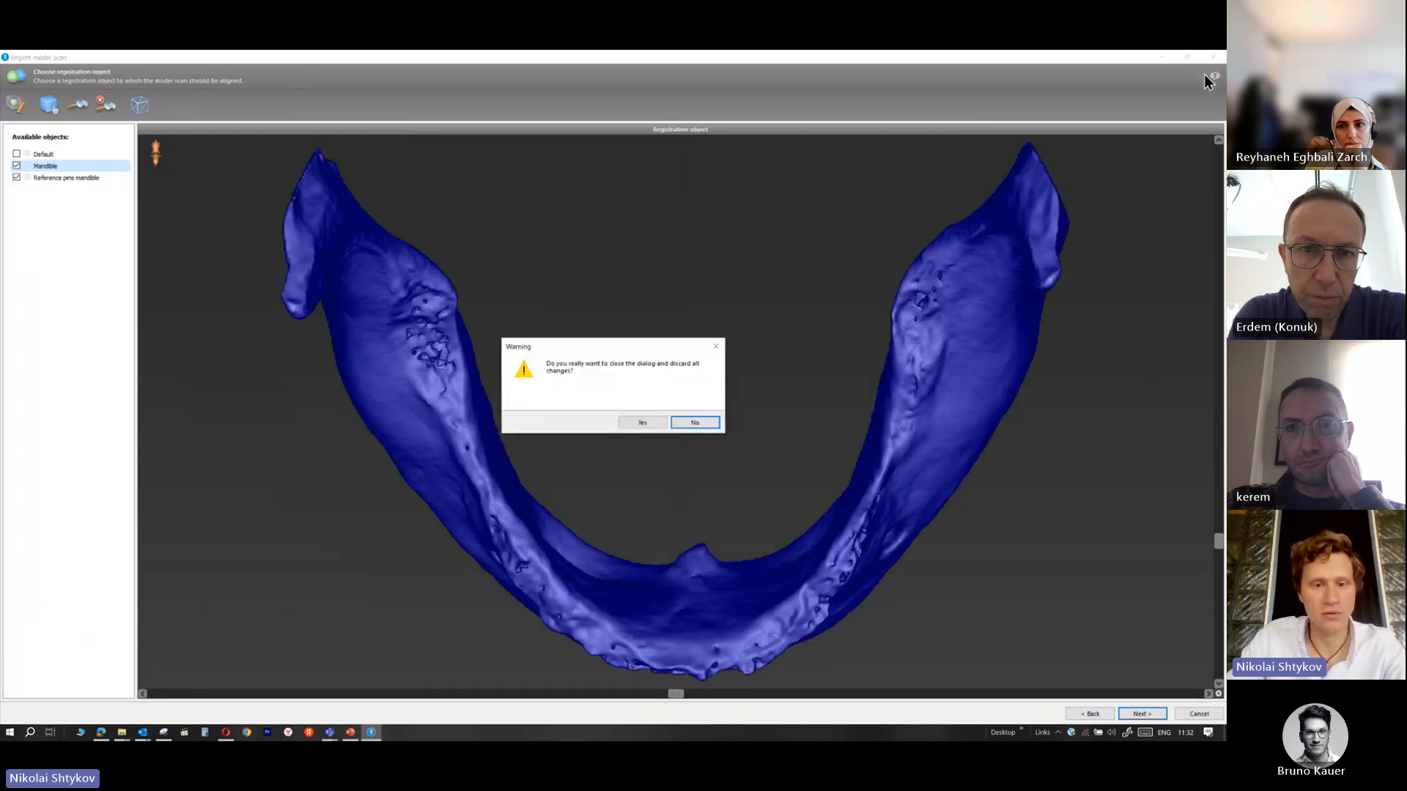
{"action": "left_click", "coordinate": [692, 425]}
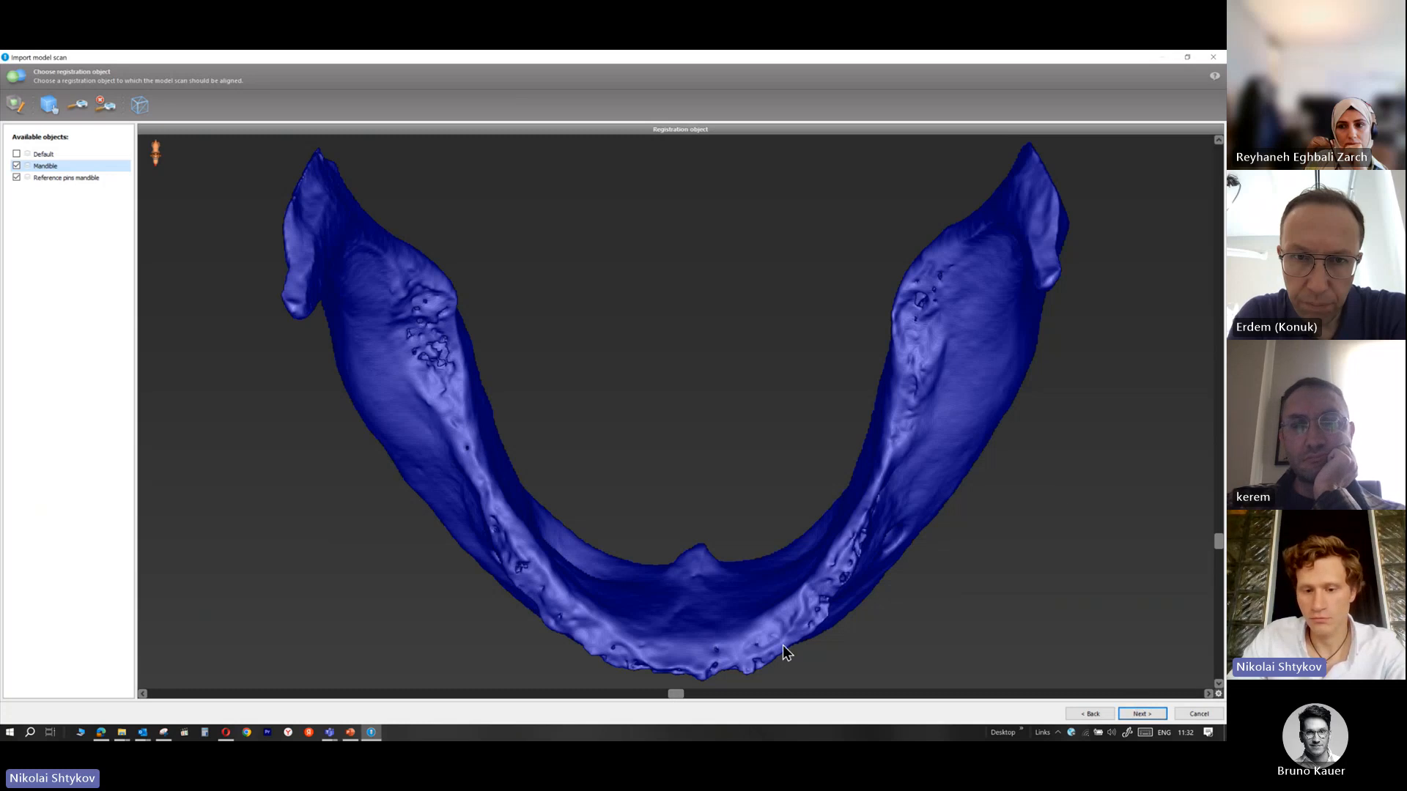
{"action": "left_click", "coordinate": [1198, 714]}
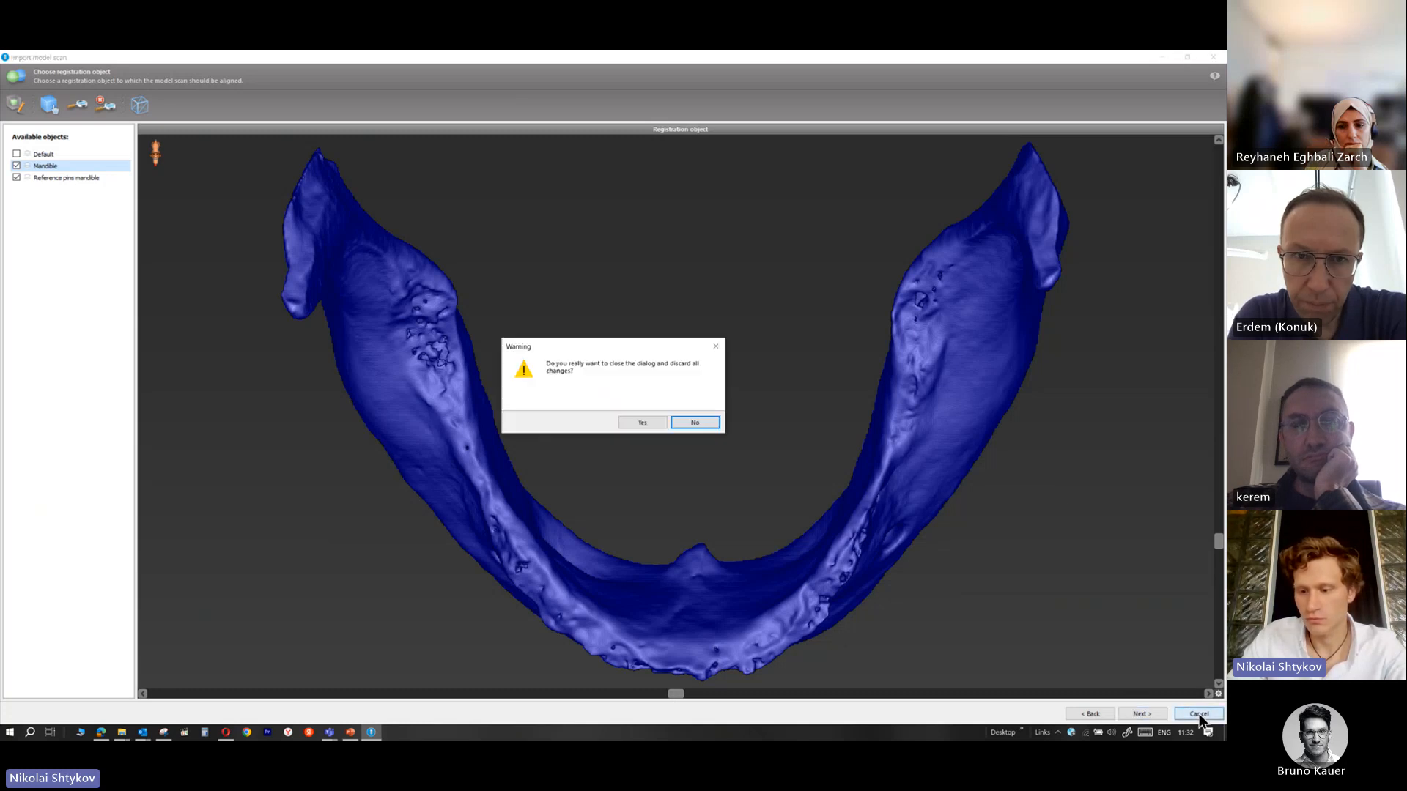
{"action": "left_click", "coordinate": [642, 423]}
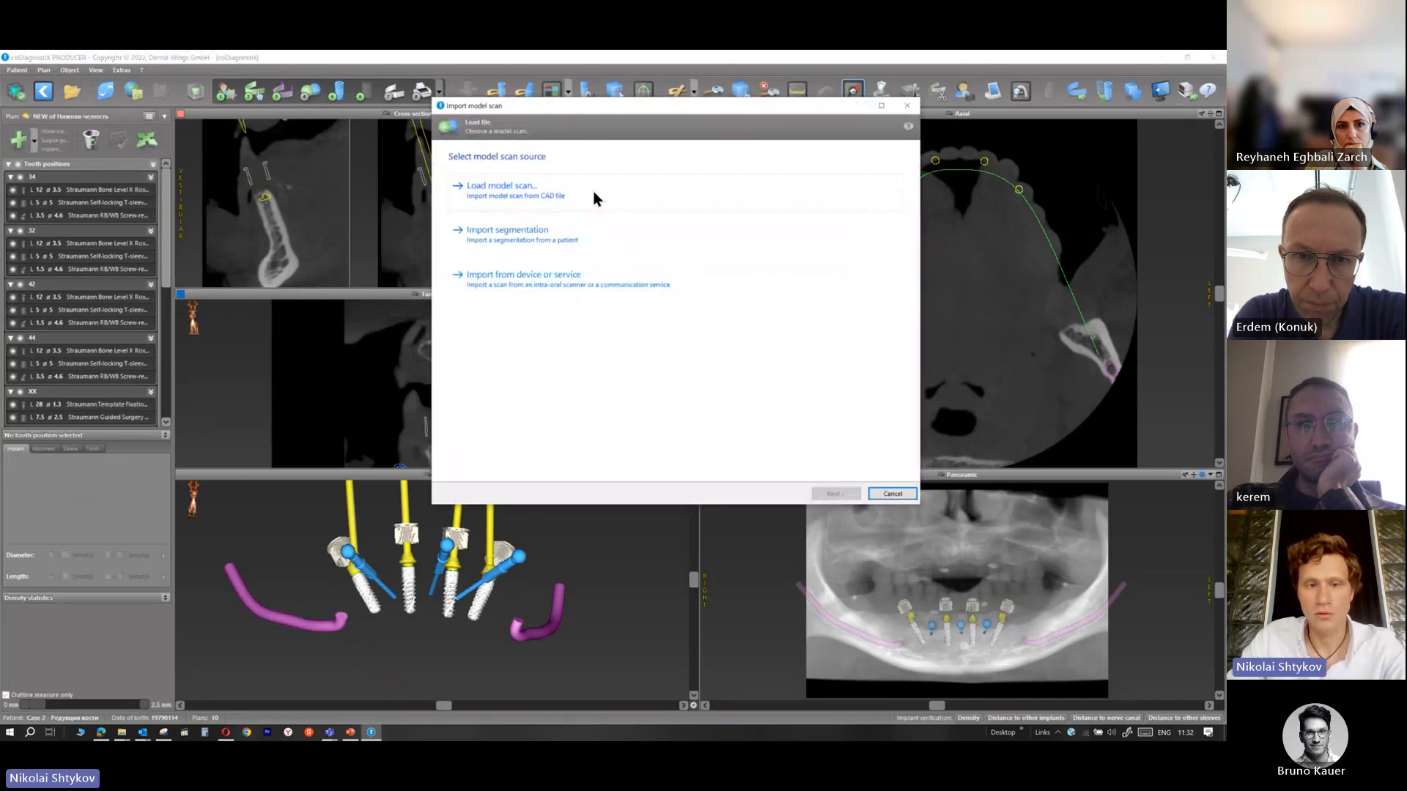
Load the lower denture STL from the Bone reduction folder as a model scan and choose to align it to another object
{"action": "left_click", "coordinate": [594, 191]}
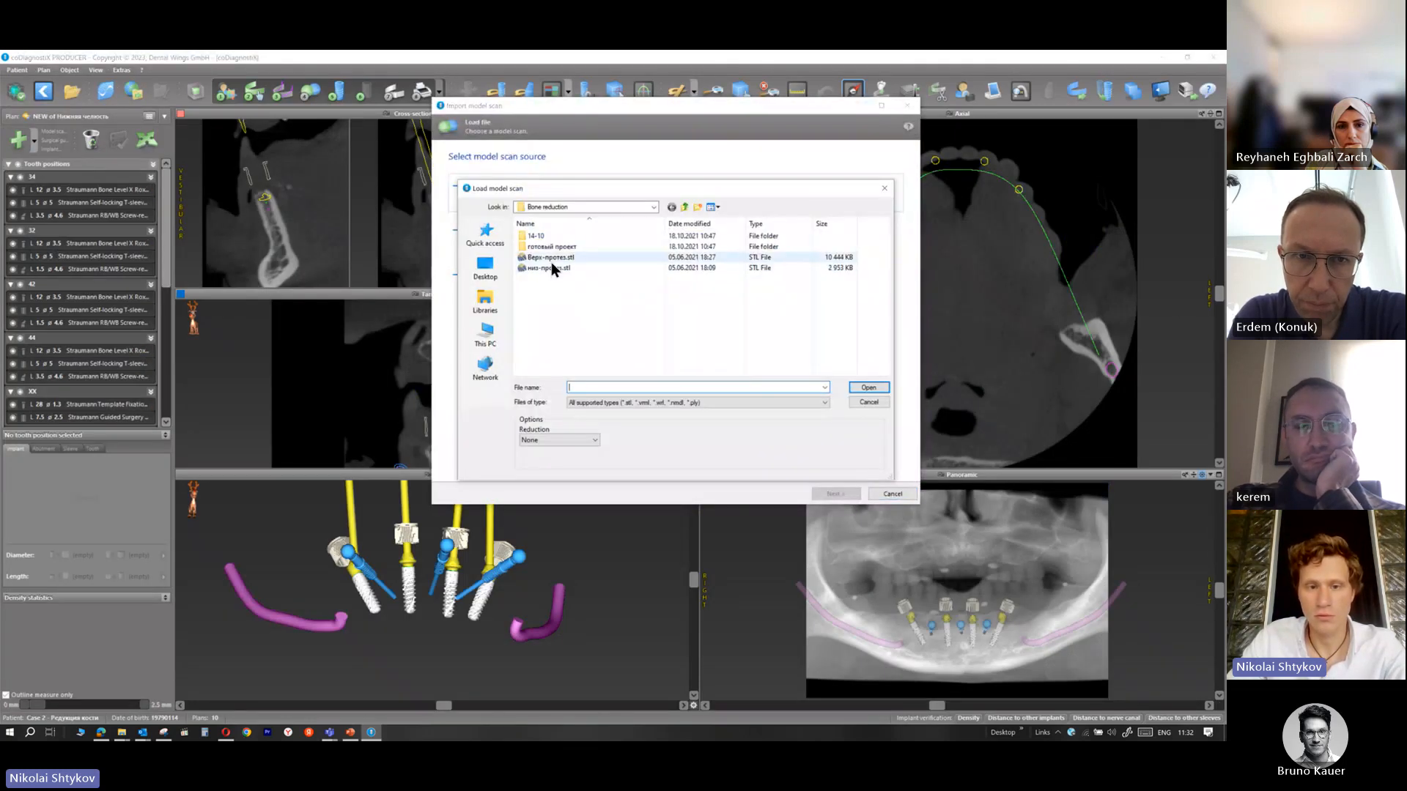
{"action": "left_click", "coordinate": [554, 268]}
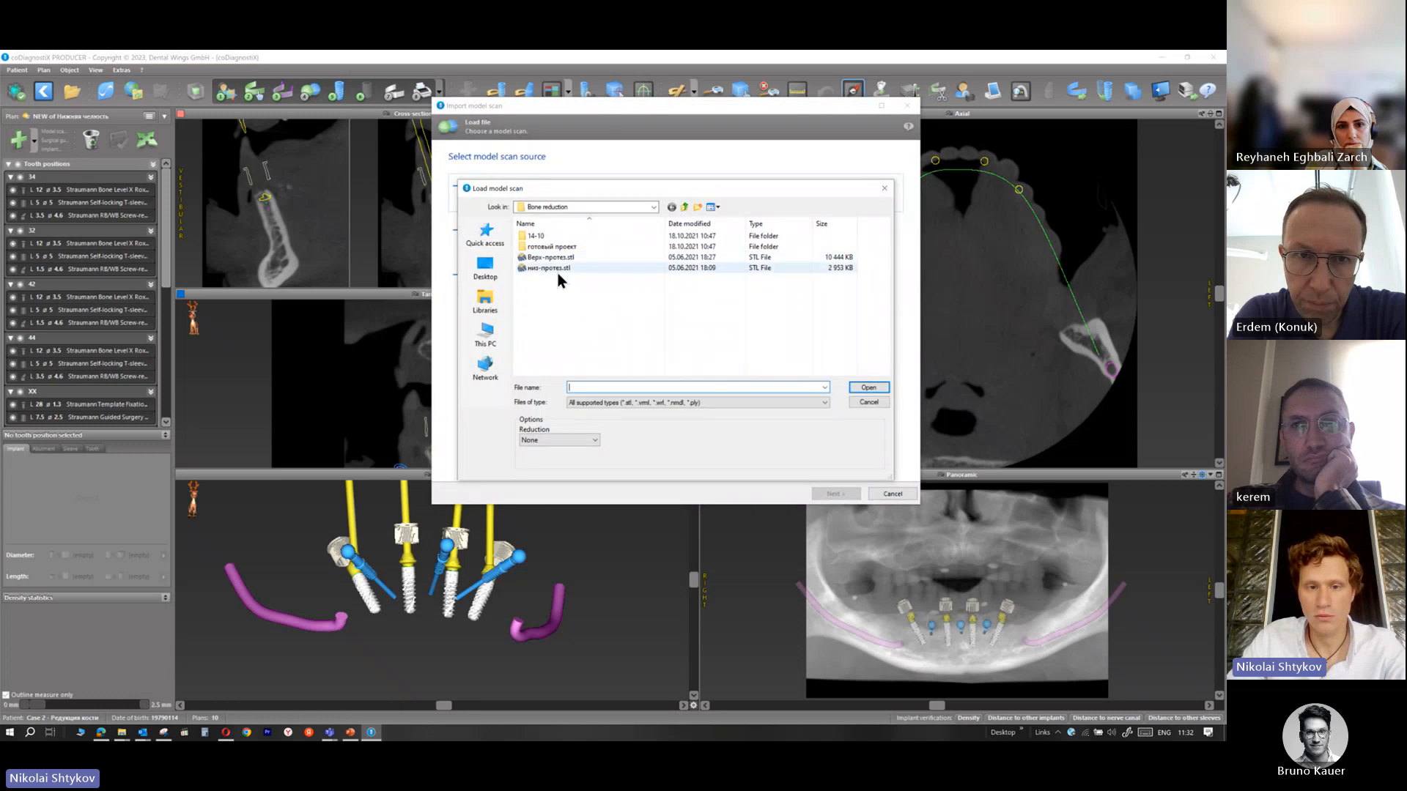
{"action": "left_click", "coordinate": [886, 387]}
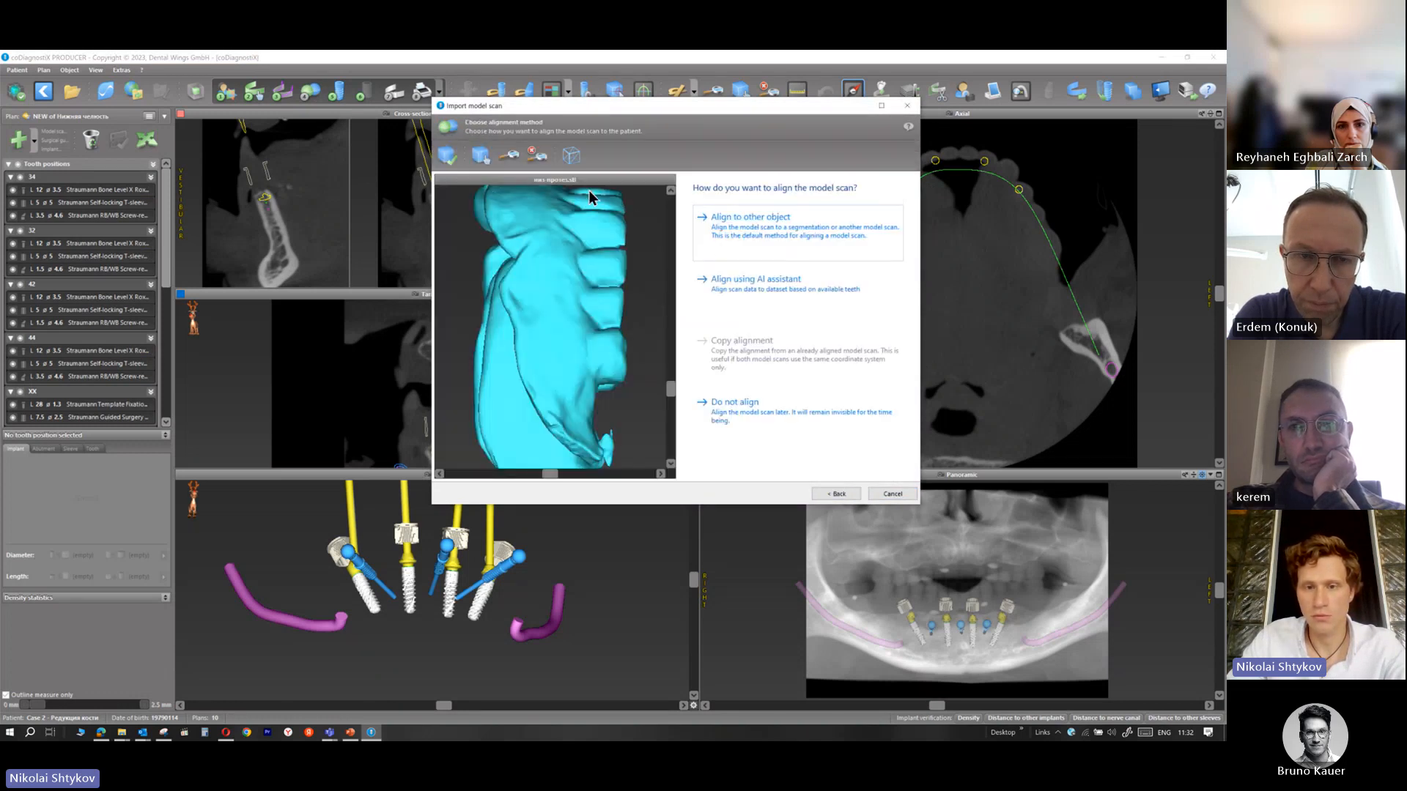
{"action": "left_click", "coordinate": [785, 225]}
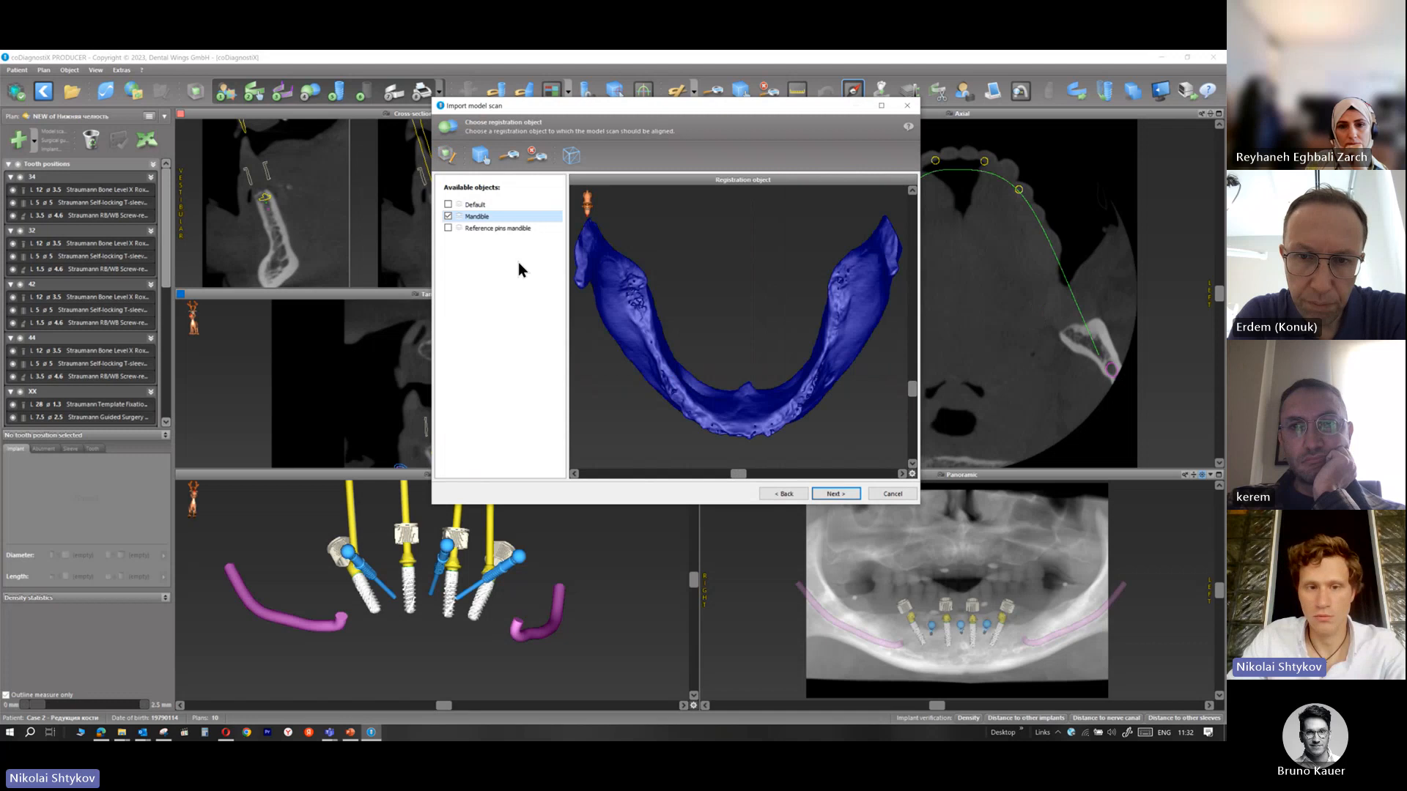
Add Reference pins mandible to Mandible as registration objects and maximize the import dialog
{"action": "left_click", "coordinate": [512, 229]}
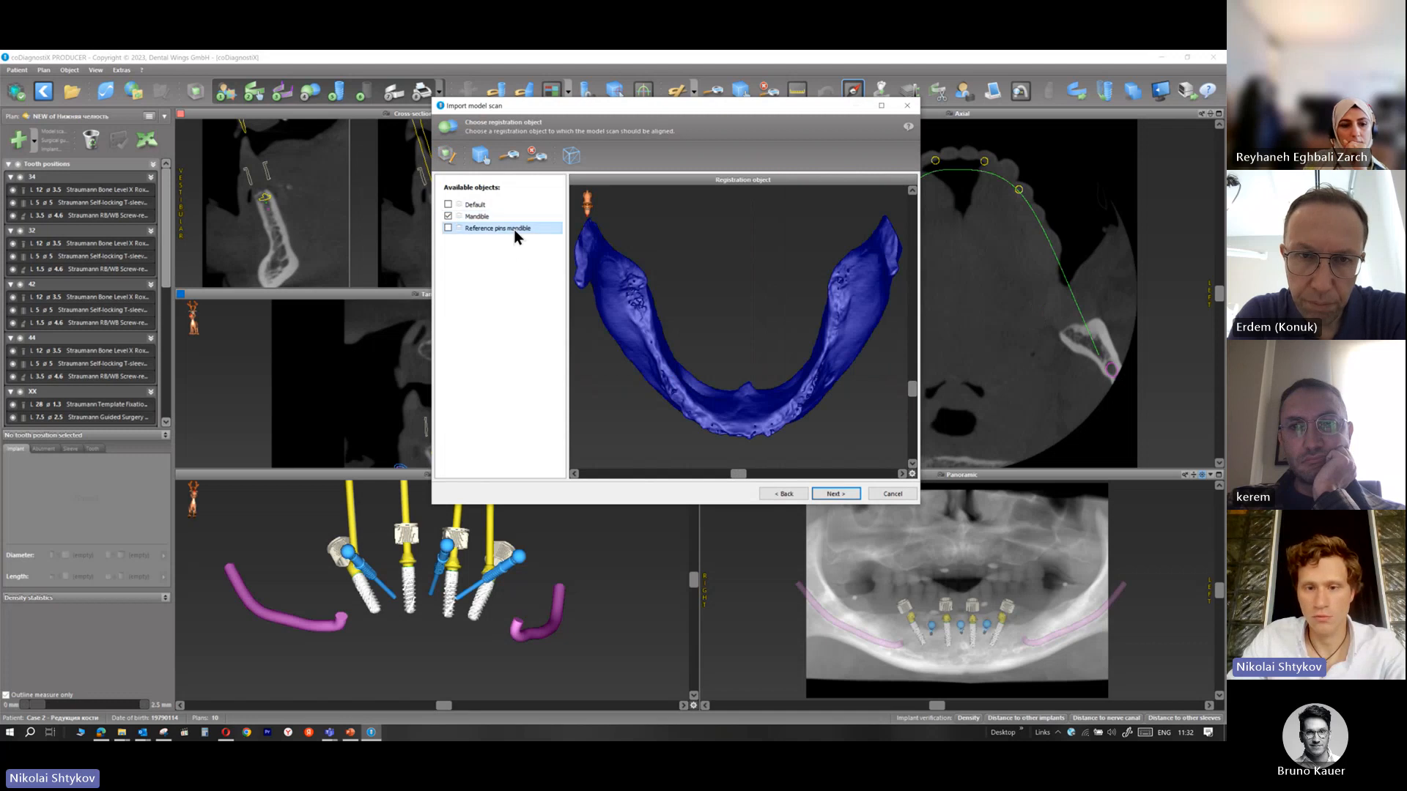
{"action": "left_click", "coordinate": [448, 228]}
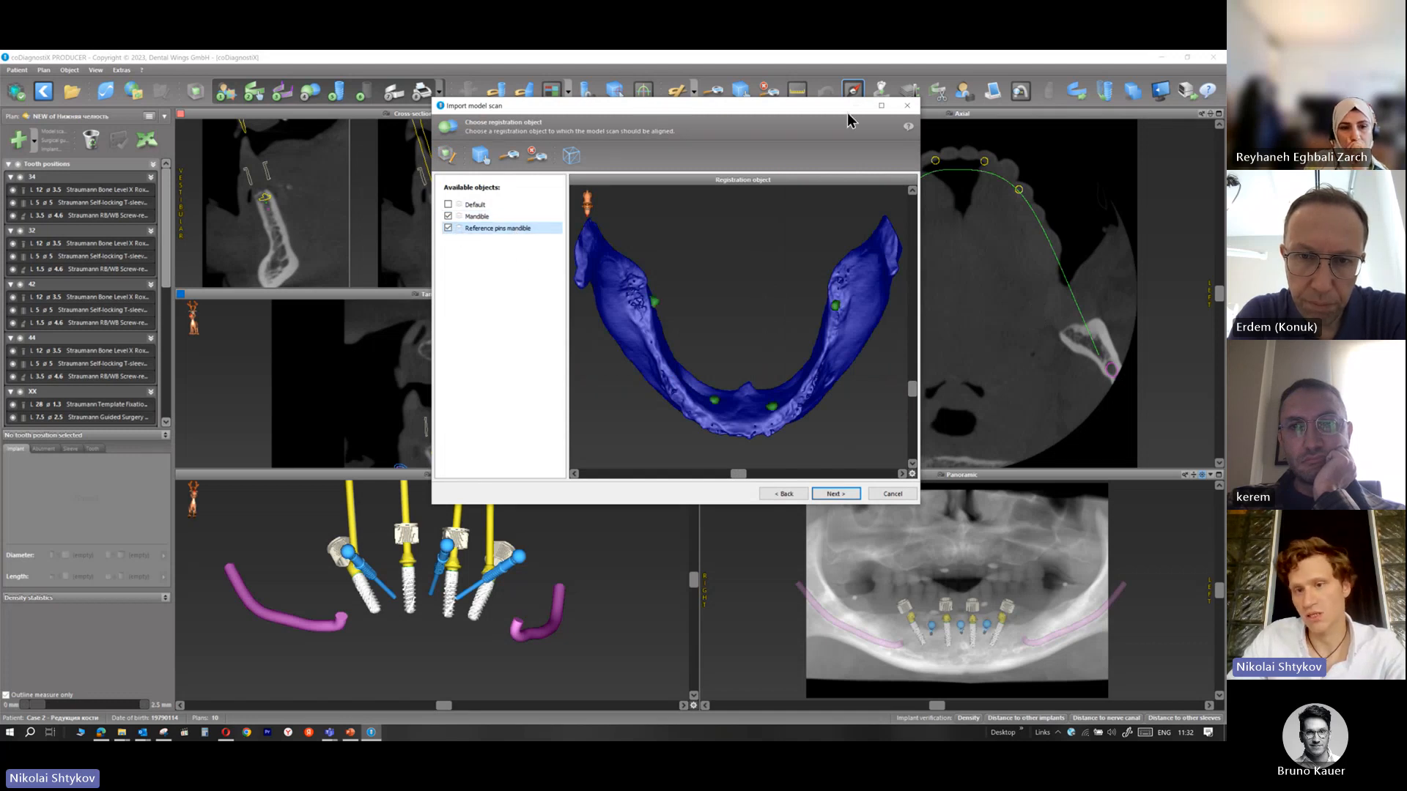
{"action": "left_click", "coordinate": [882, 106]}
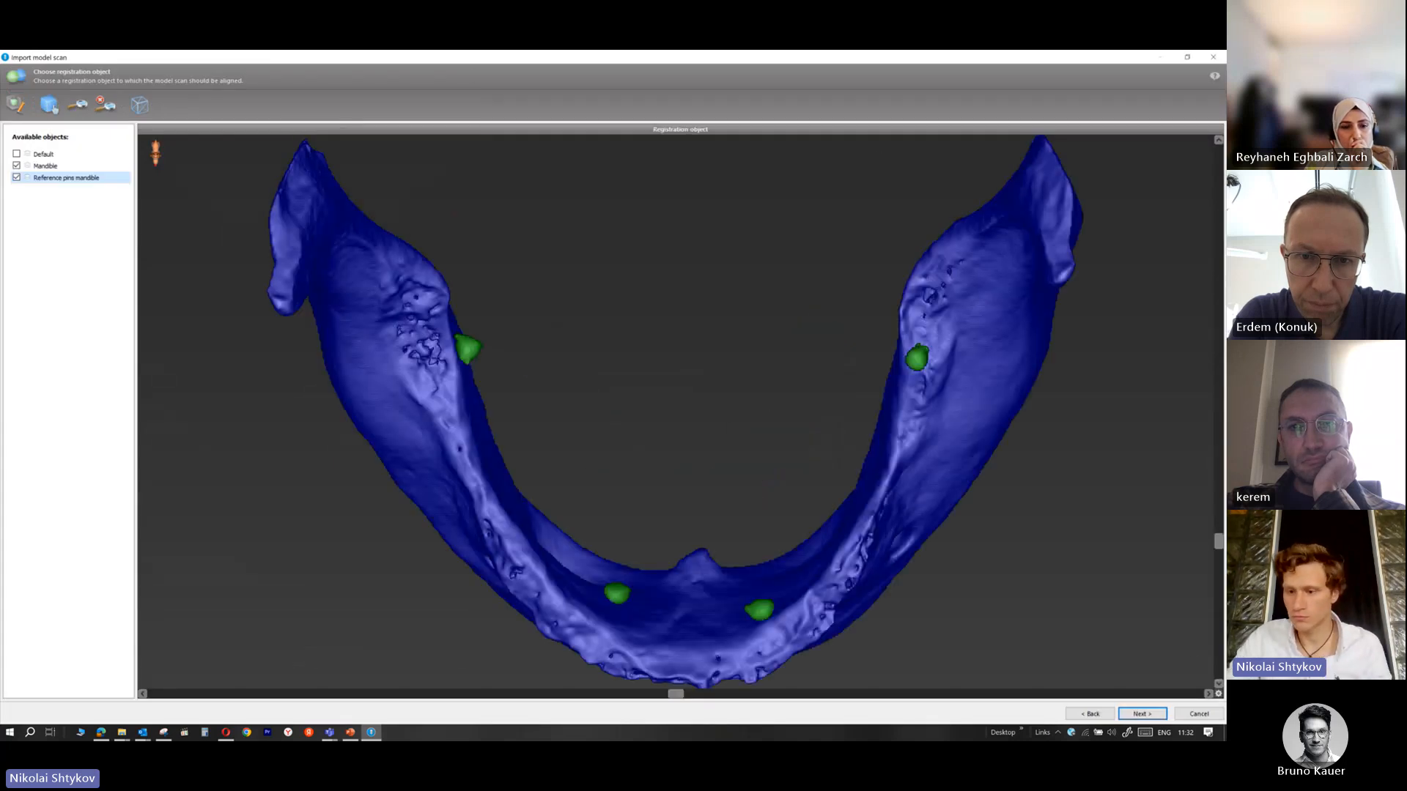
Examine the Mandible and its reference pins from the front, separately and together, keeping both as registration objects
{"action": "left_click_drag", "start_coordinate": [1219, 541], "coordinate": [1201, 437]}
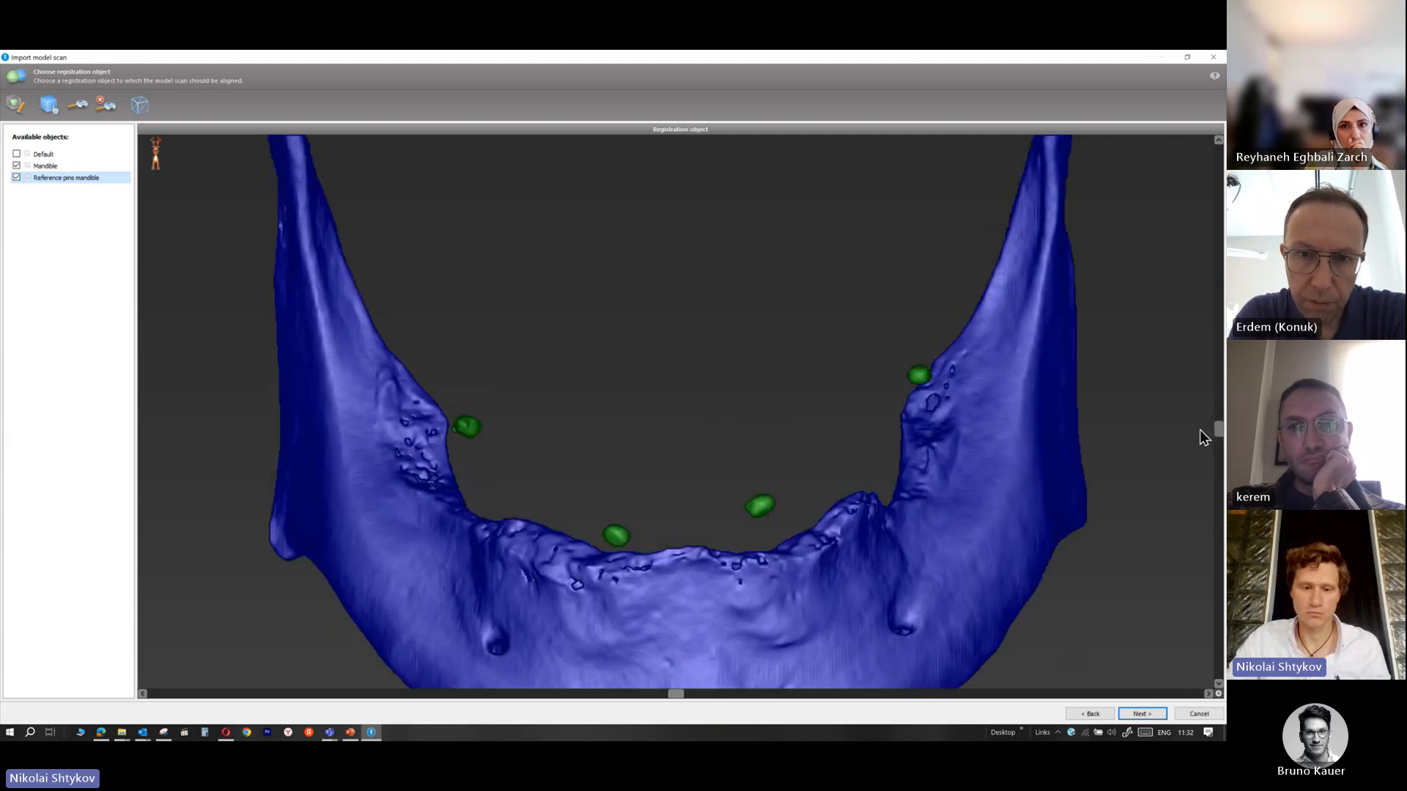
{"action": "left_click", "coordinate": [17, 177]}
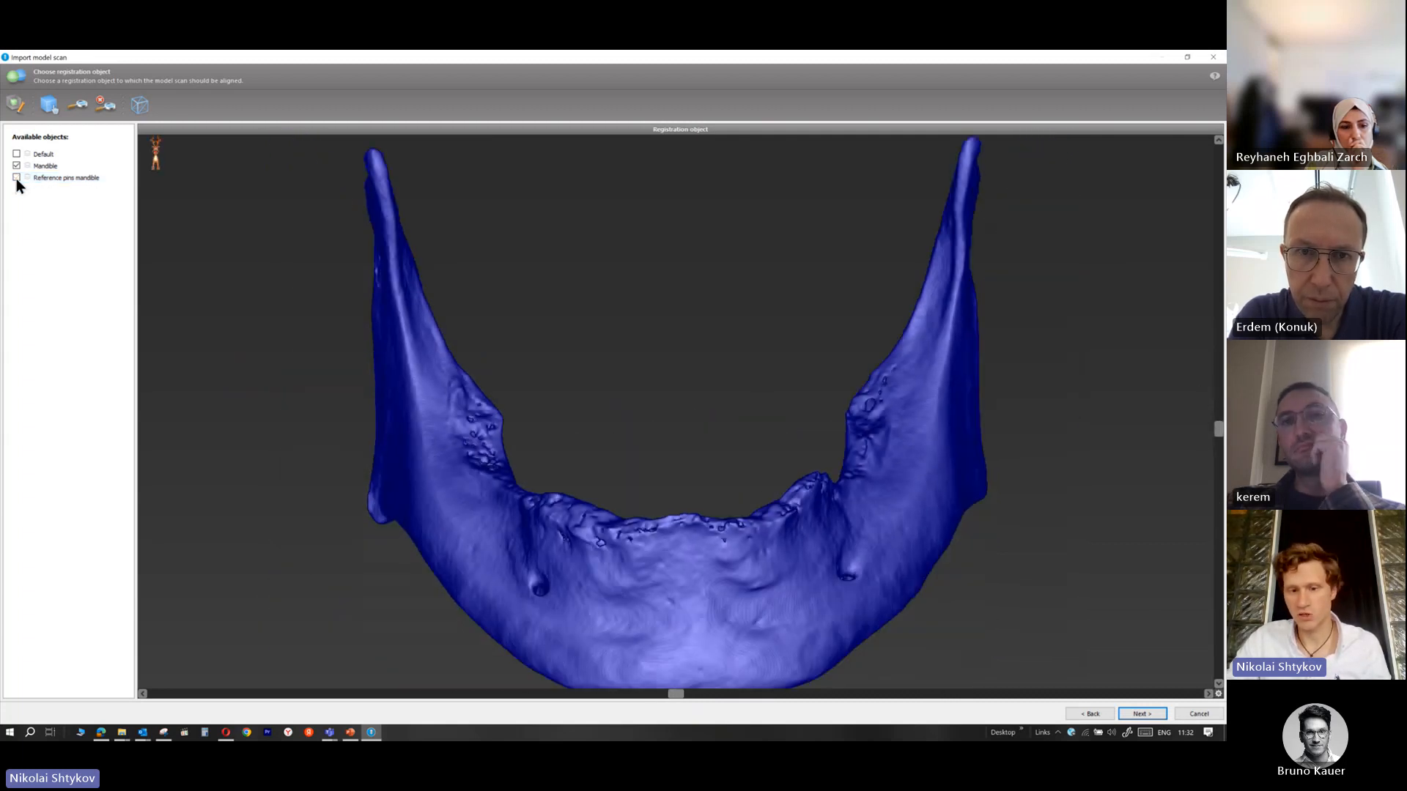
{"action": "left_click", "coordinate": [16, 177]}
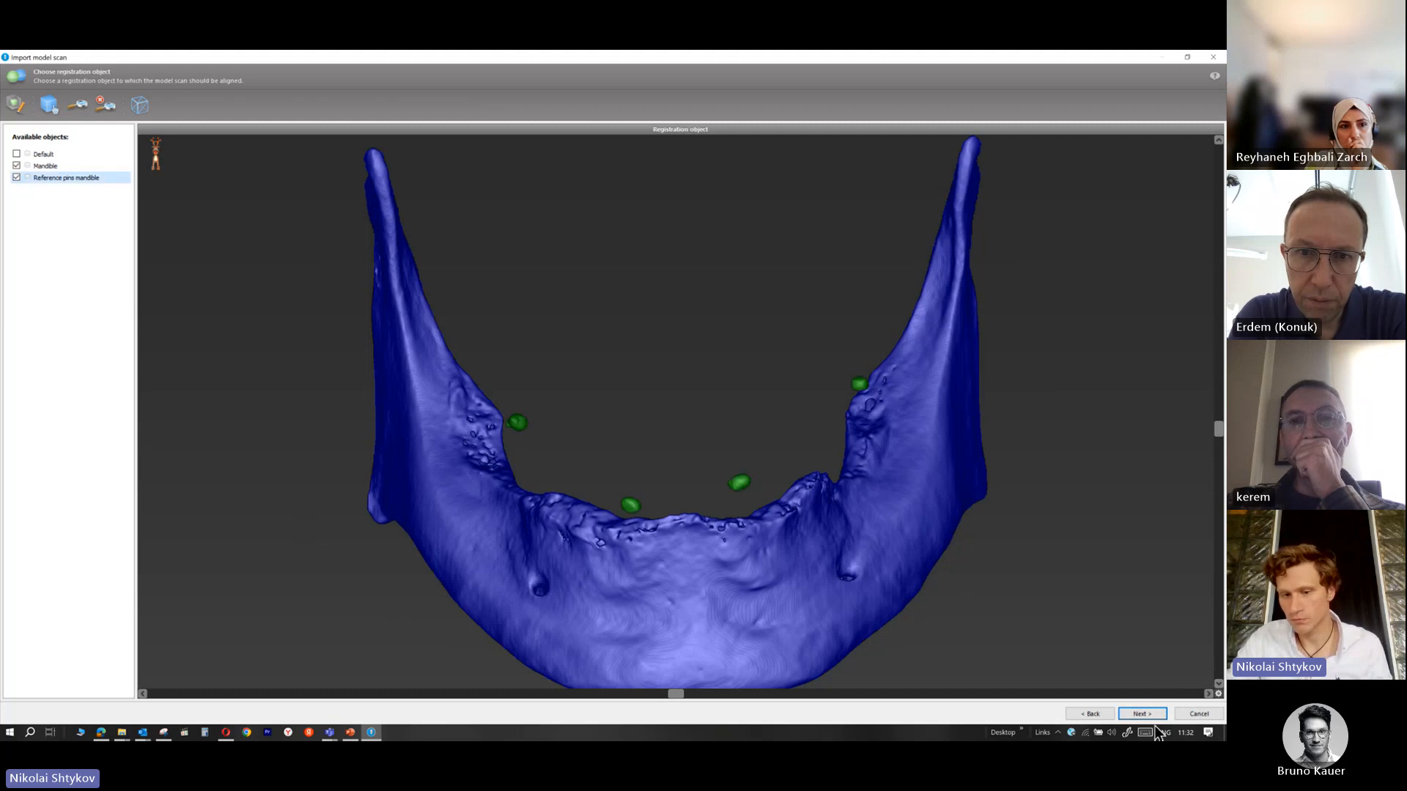
{"action": "left_click", "coordinate": [16, 166]}
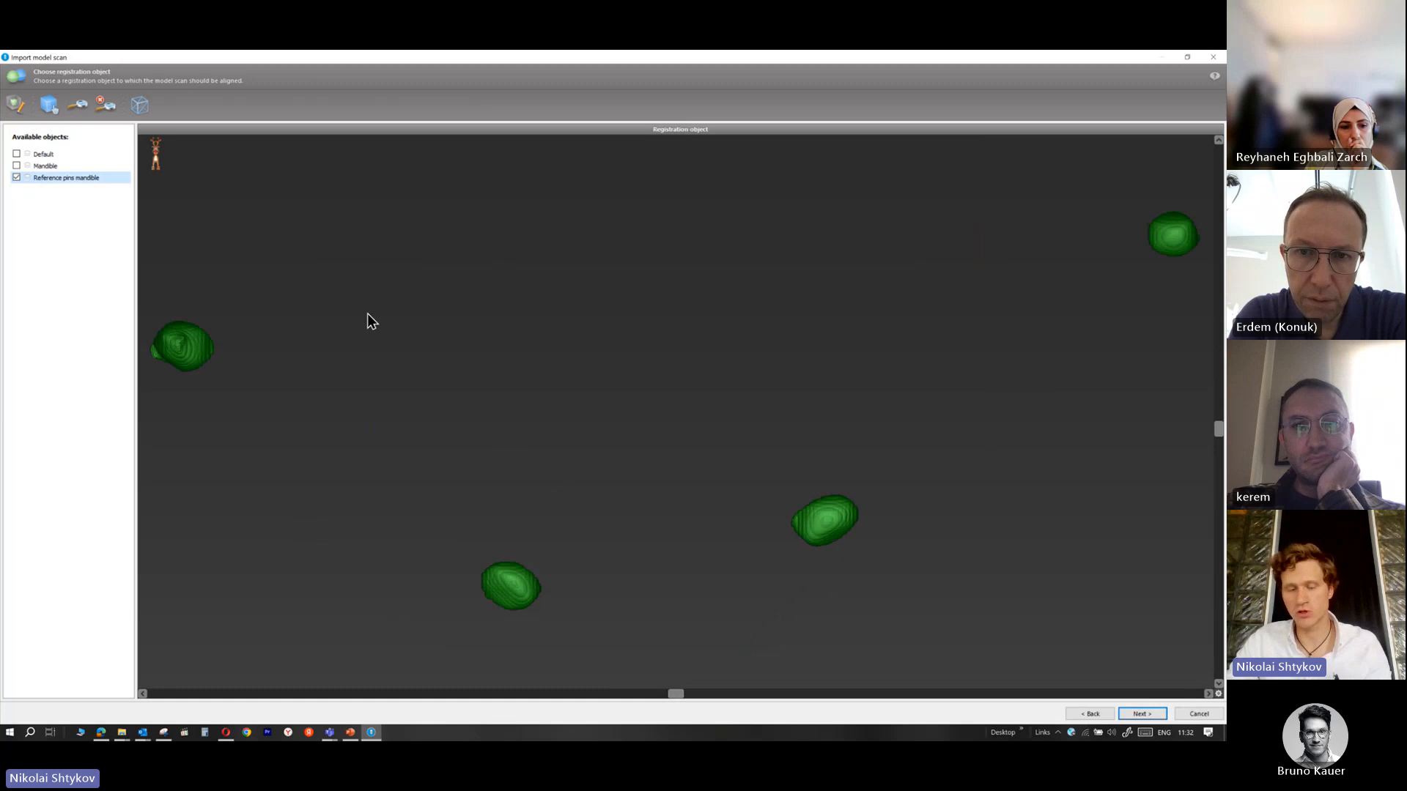
{"action": "left_click", "coordinate": [16, 165]}
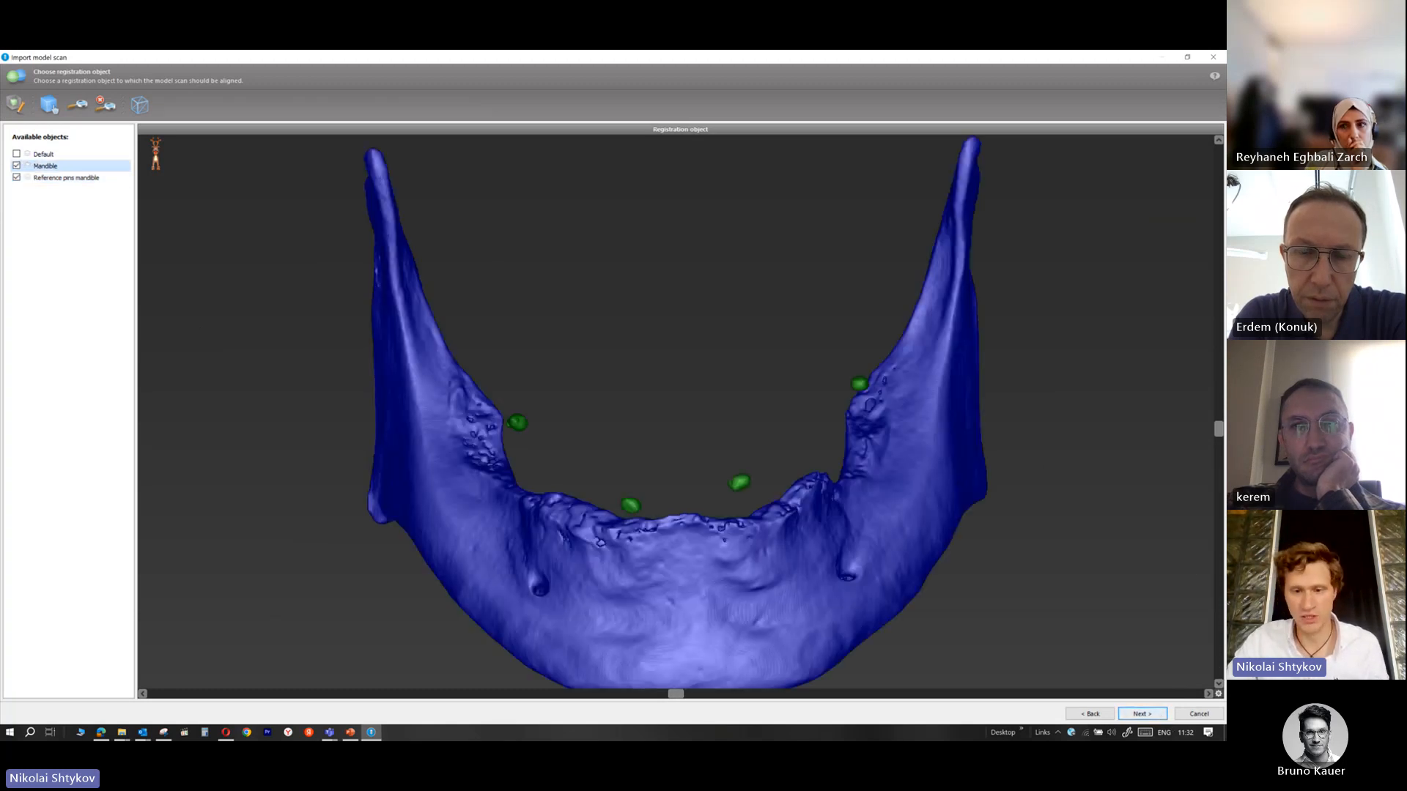
Proceed to region marking and mark Region 1, shrunk to pin size, on the patient's left front reference pin in both scan and mandible
{"action": "left_click", "coordinate": [1155, 713]}
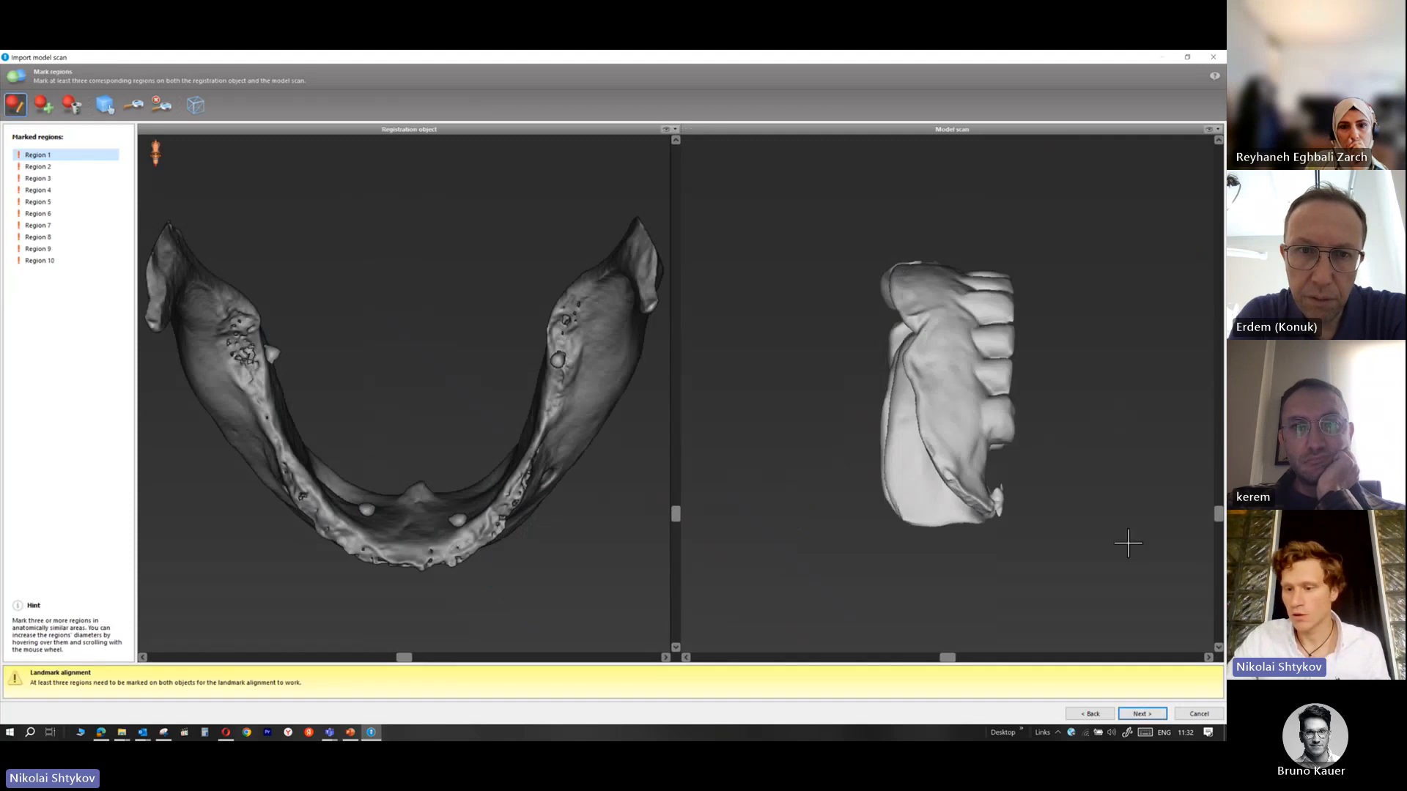
{"action": "left_click_drag", "start_coordinate": [1219, 517], "coordinate": [1193, 272]}
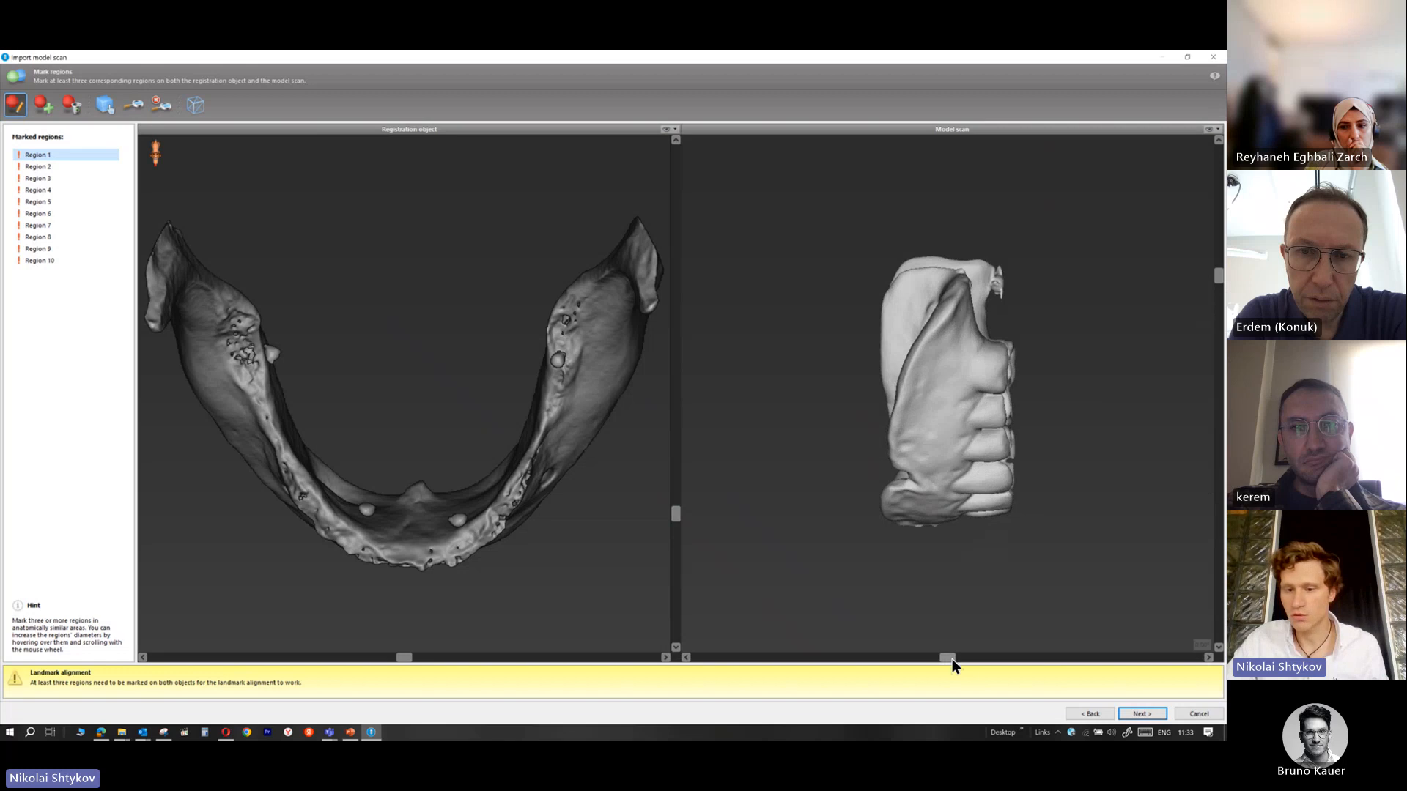
{"action": "left_click_drag", "start_coordinate": [952, 658], "coordinate": [785, 657]}
{"action": "left_click", "coordinate": [1050, 384]}
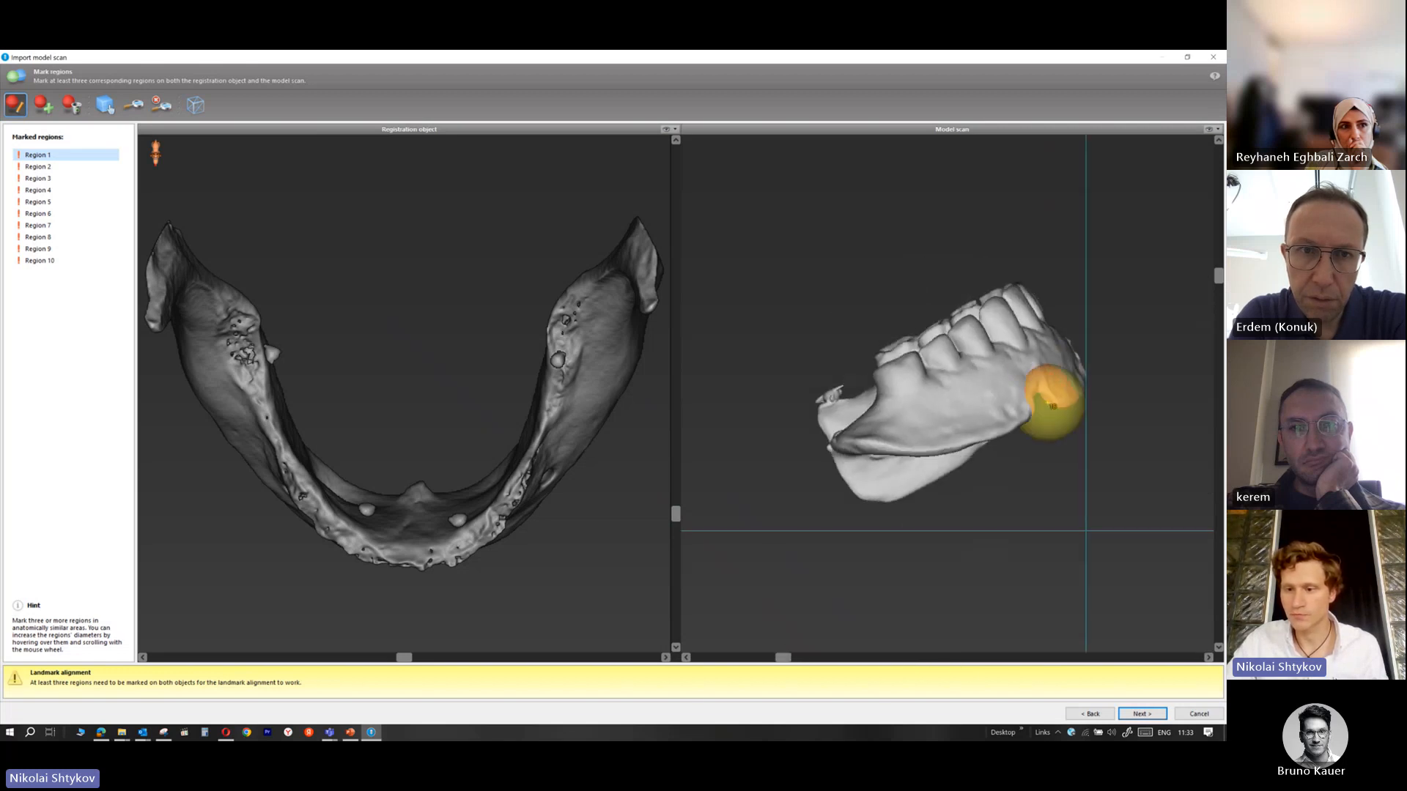
{"action": "left_click_drag", "start_coordinate": [1220, 279], "coordinate": [1219, 382]}
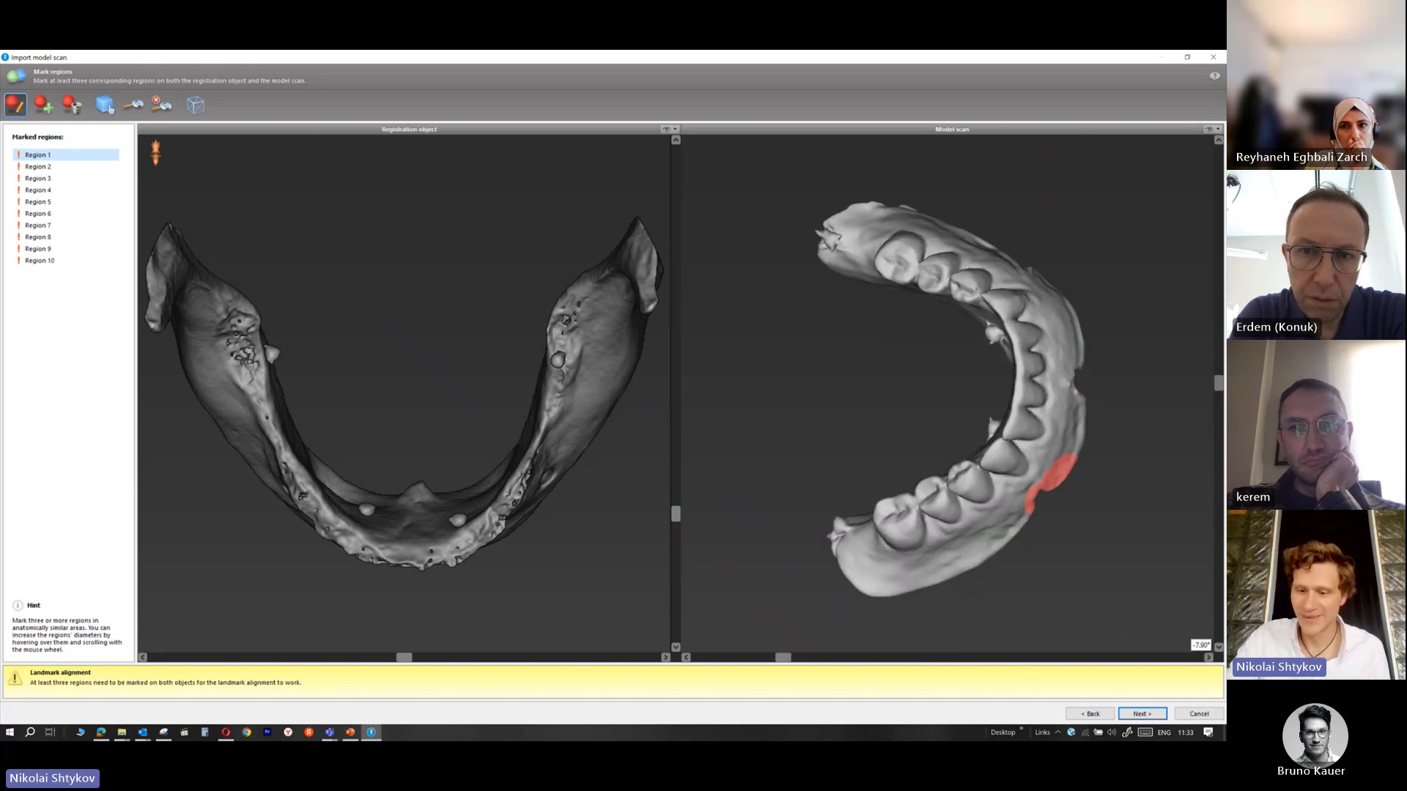
{"action": "left_click_drag", "start_coordinate": [785, 657], "coordinate": [839, 657]}
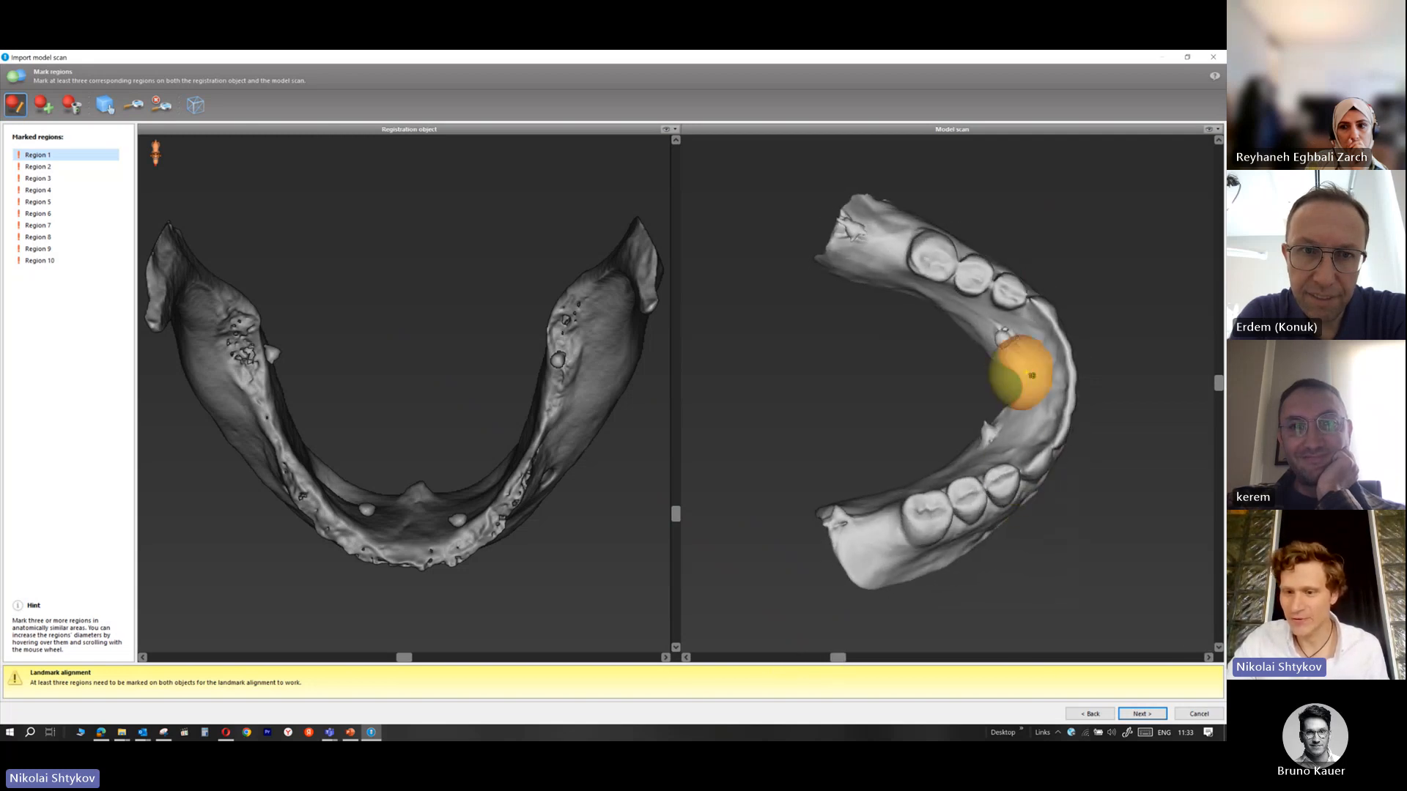
{"action": "scroll", "coordinate": [999, 346], "scroll_direction": "down", "scroll_amount": 5}
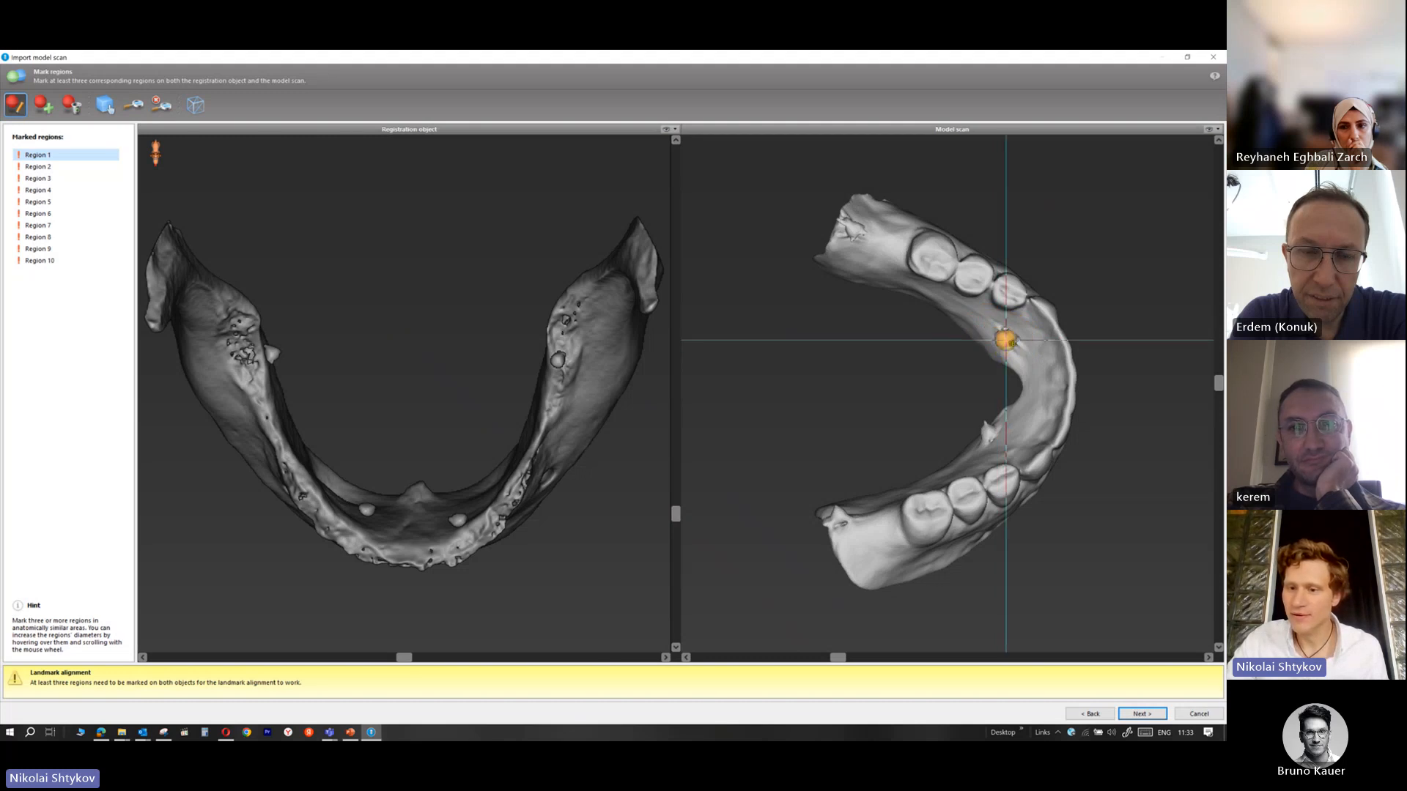
{"action": "left_click", "coordinate": [1001, 342]}
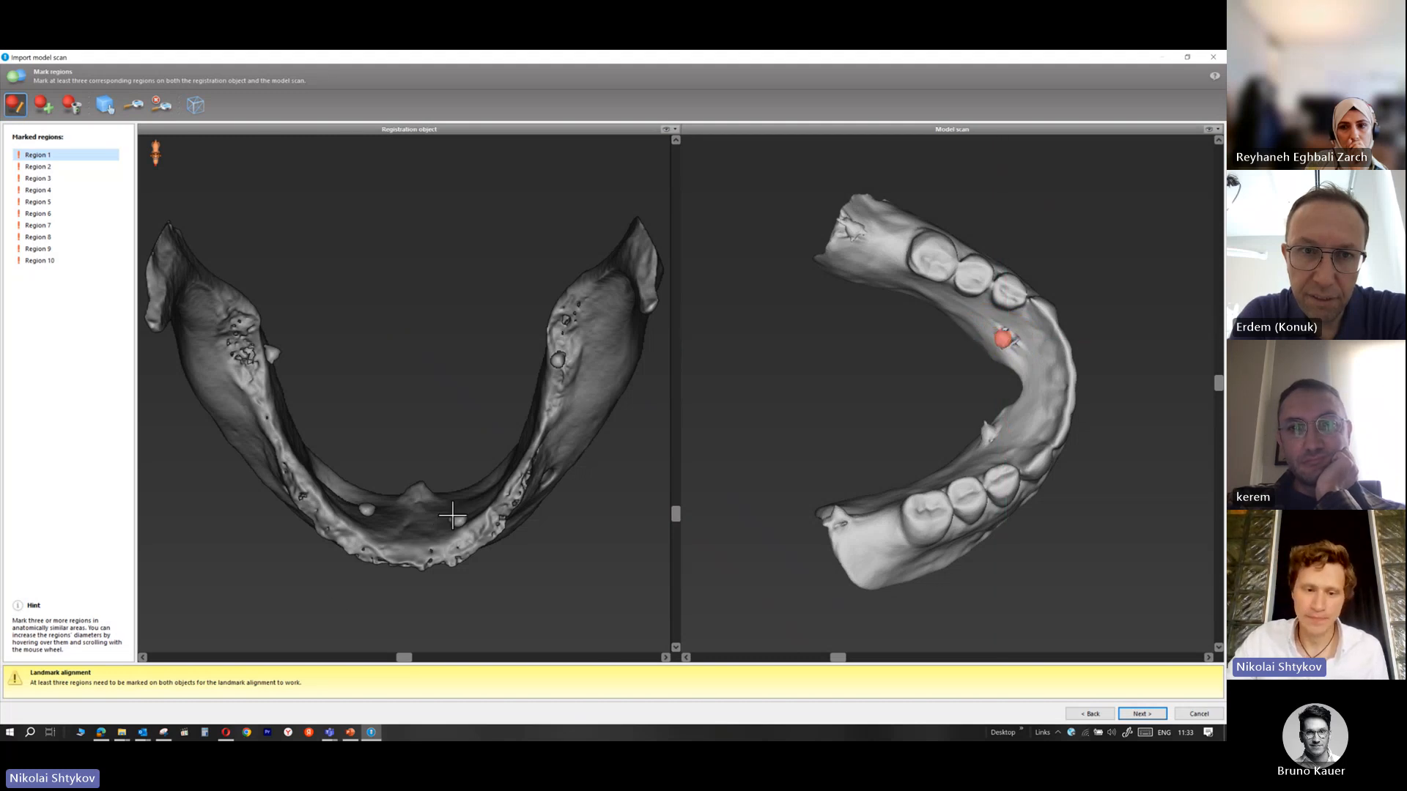
{"action": "left_click", "coordinate": [454, 521]}
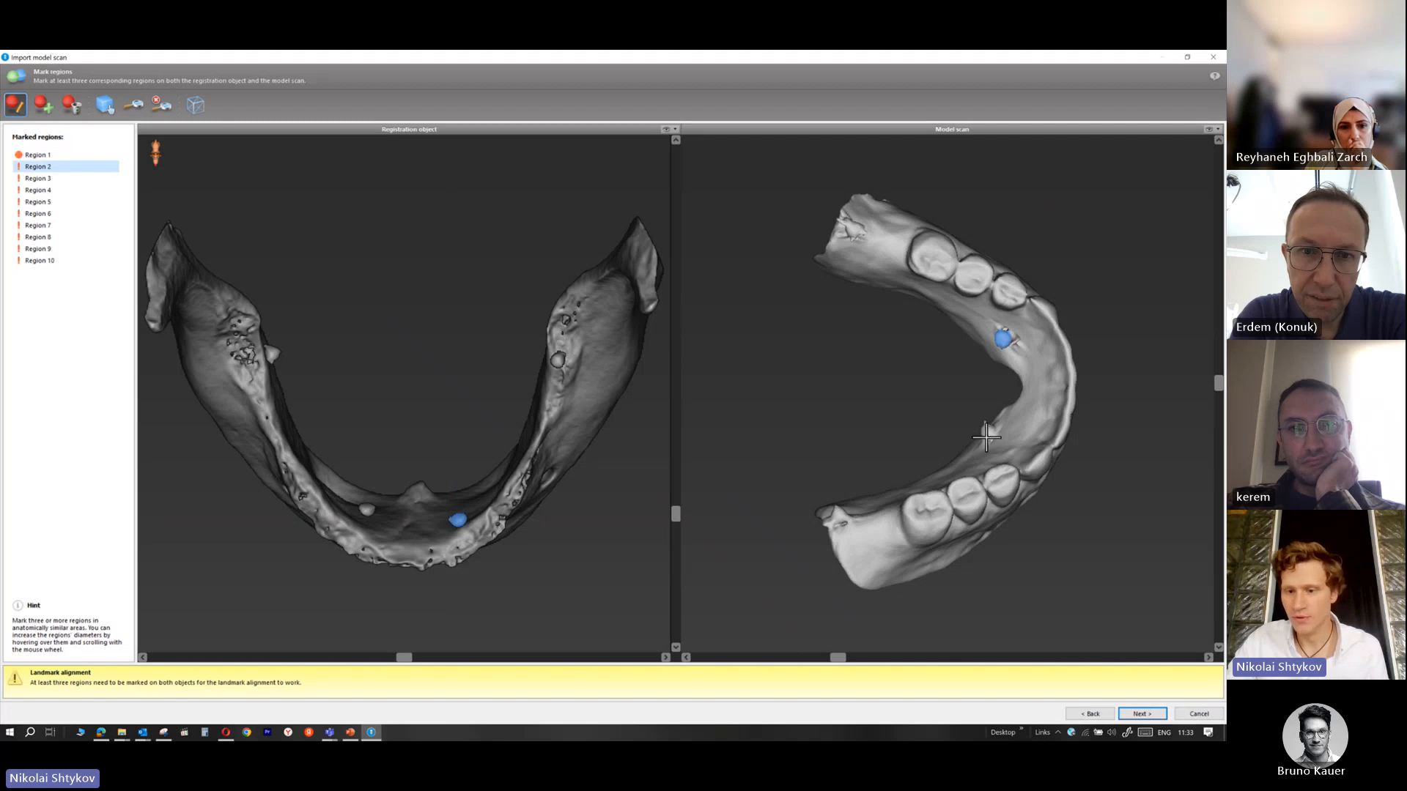
Mark Region 2 on the patient's right front reference pin, on both the model scan and the registration object
{"action": "scroll", "coordinate": [984, 436], "scroll_direction": "down", "scroll_amount": 5}
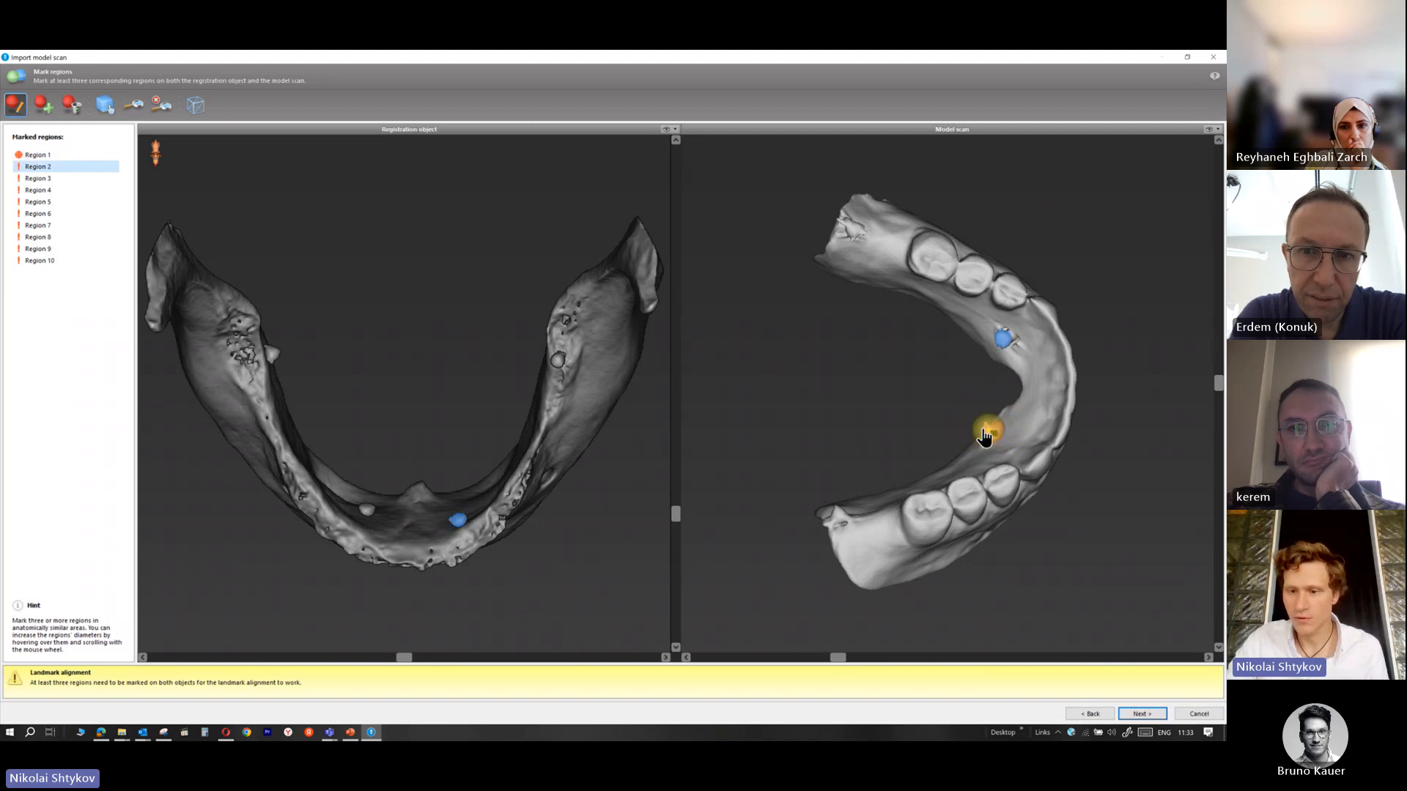
{"action": "left_click", "coordinate": [985, 437]}
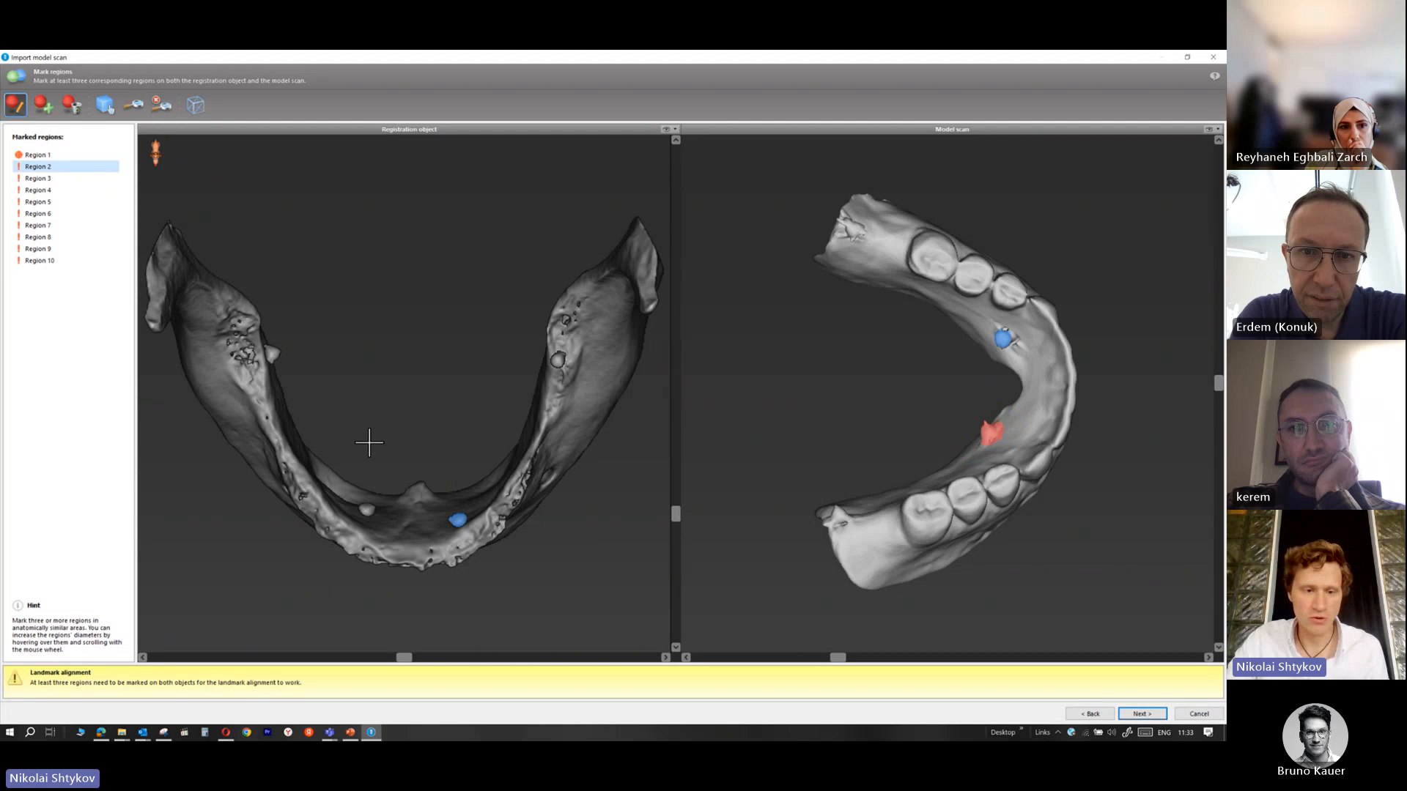
{"action": "left_click", "coordinate": [367, 508]}
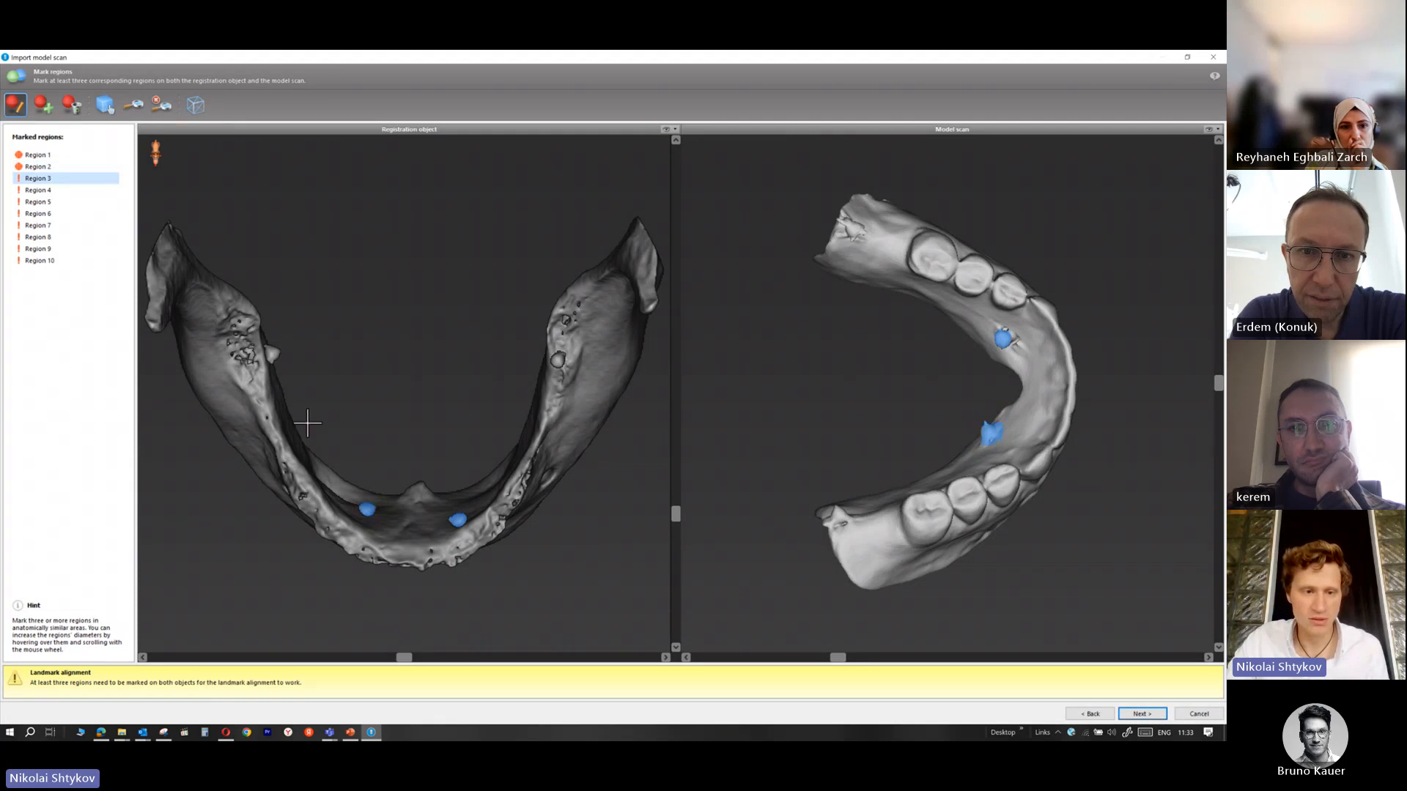
Mark Region 3 on the patient's right rear reference pin in both objects, reducing the region so it covers only the pin
{"action": "left_click", "coordinate": [279, 356]}
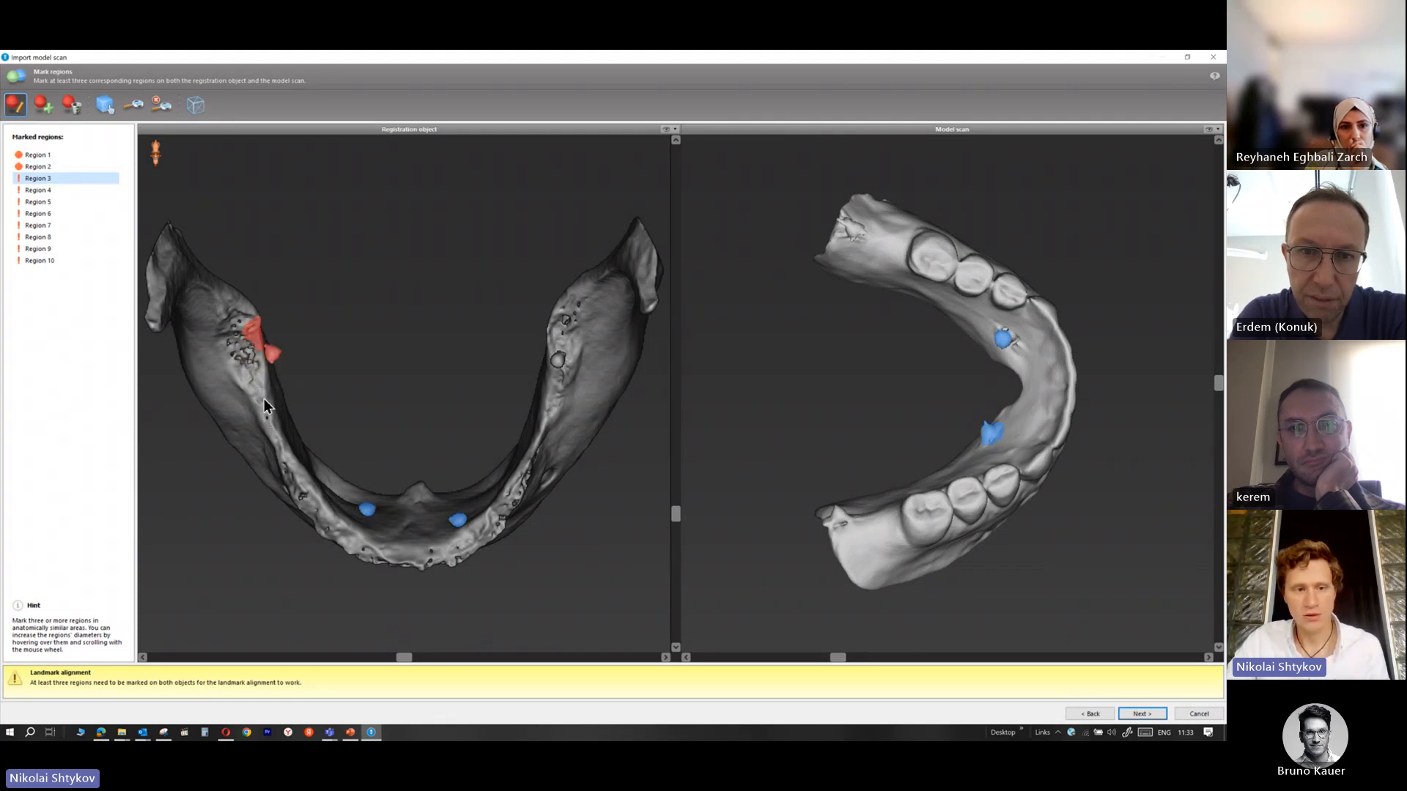
{"action": "scroll", "coordinate": [280, 358], "scroll_direction": "down", "scroll_amount": 3}
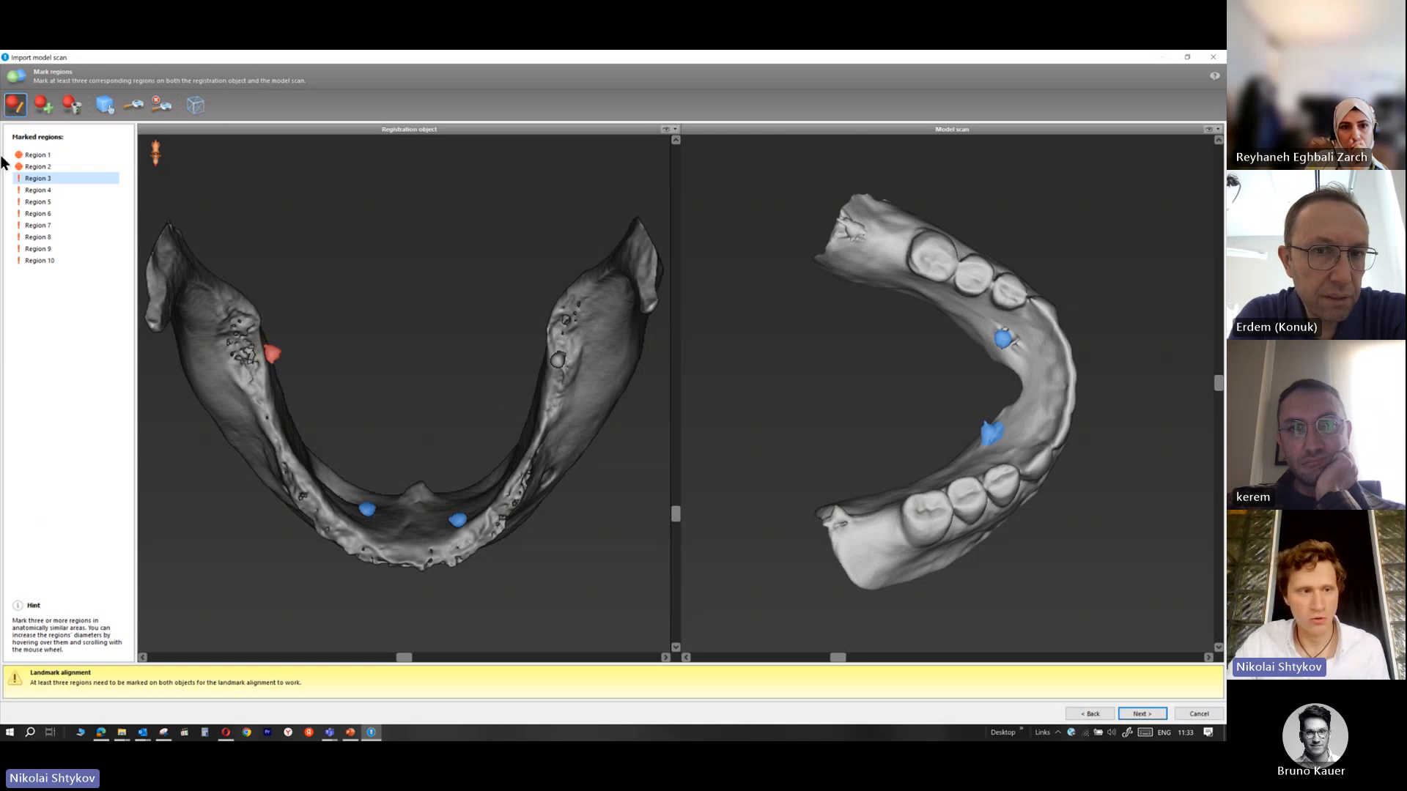
{"action": "left_click", "coordinate": [837, 512]}
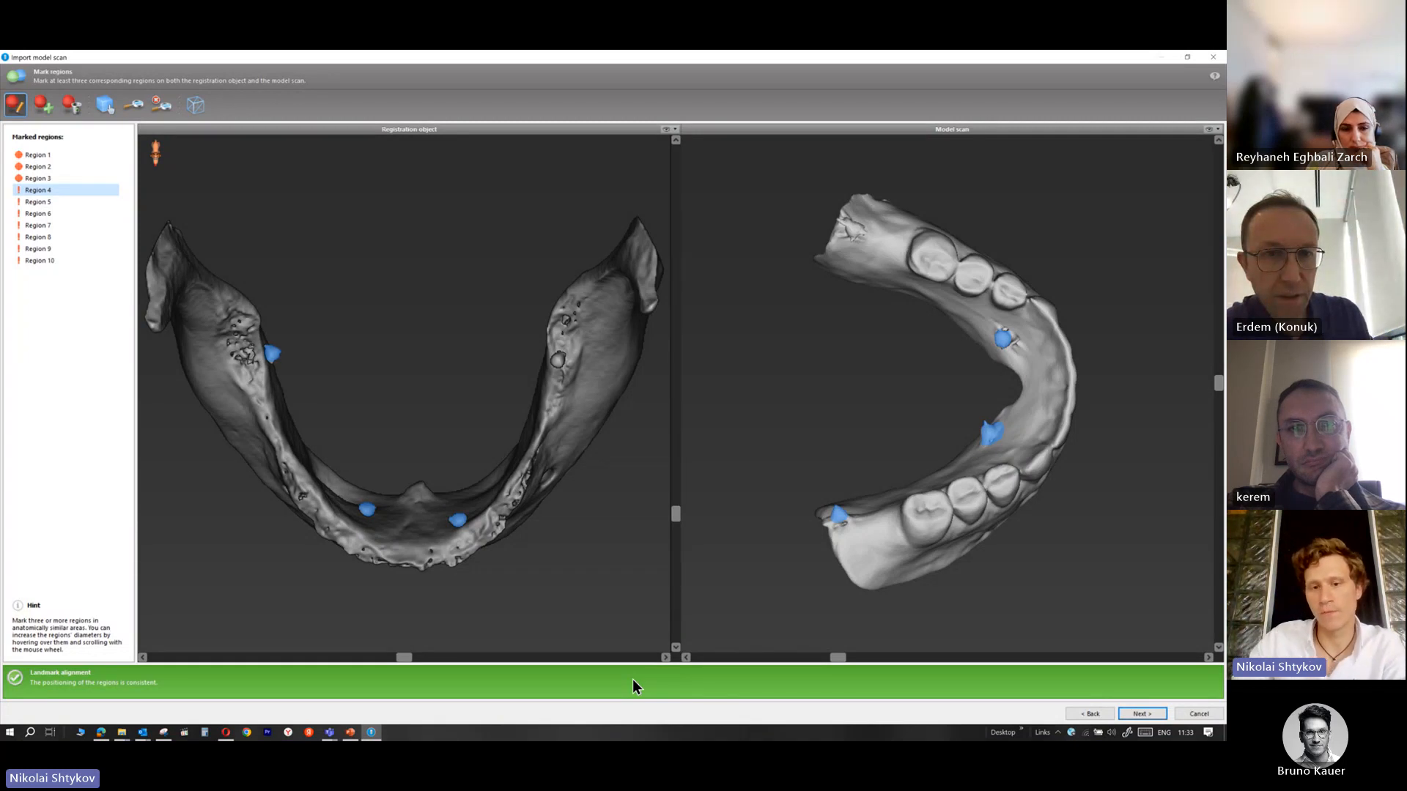
Mark Region 4 on the patient's left rear reference pin in both objects and run the automatic registration
{"action": "left_click", "coordinate": [857, 236]}
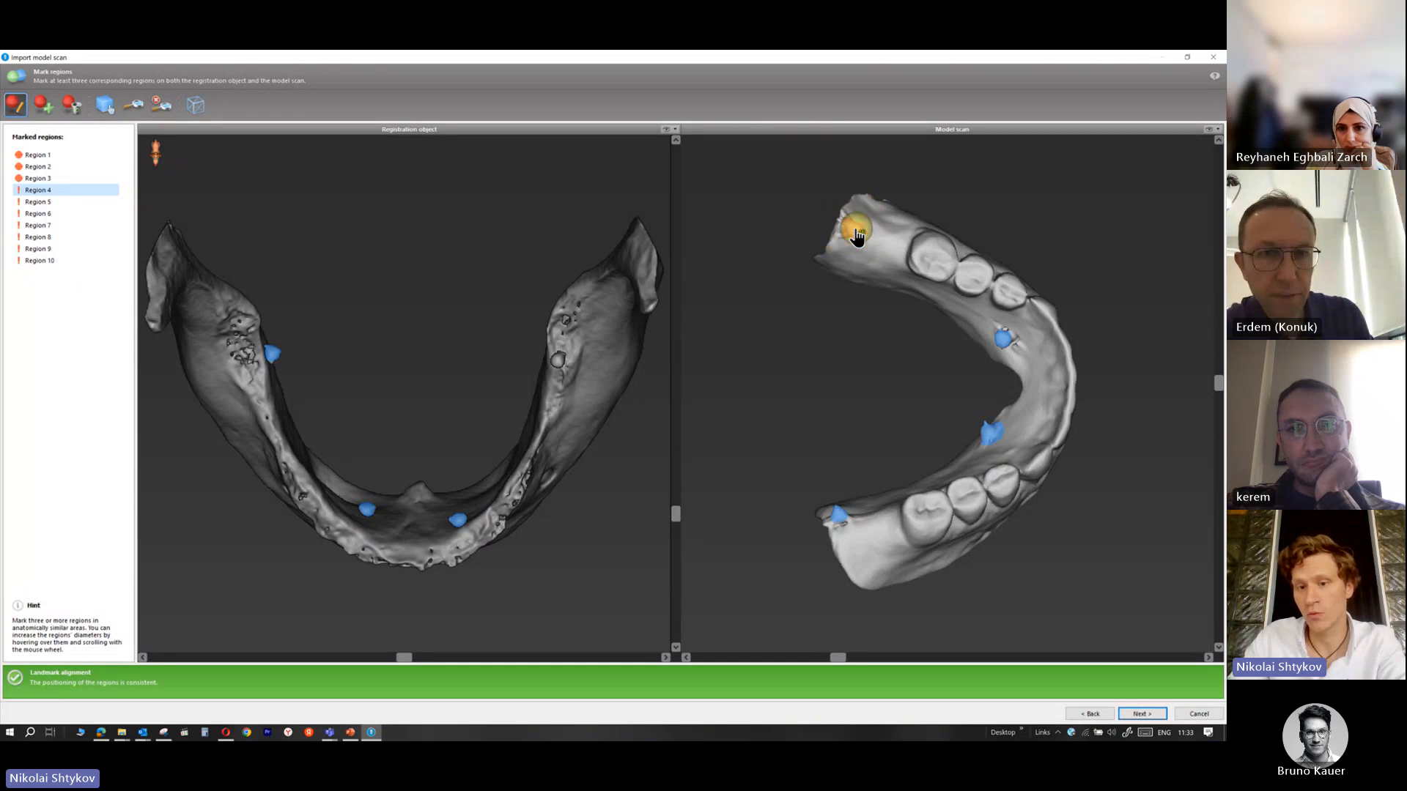
{"action": "left_click", "coordinate": [557, 359]}
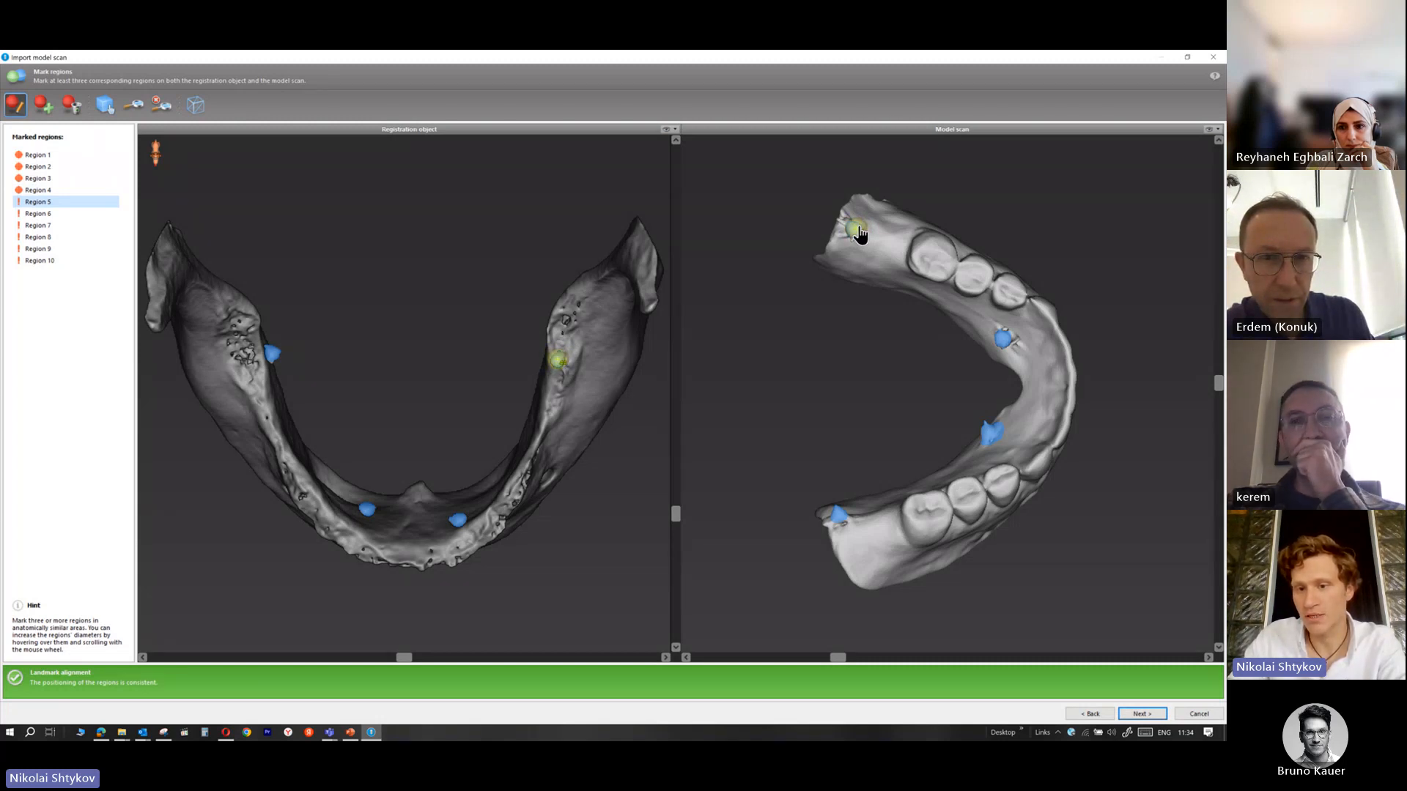
{"action": "left_click_drag", "start_coordinate": [853, 228], "coordinate": [898, 241]}
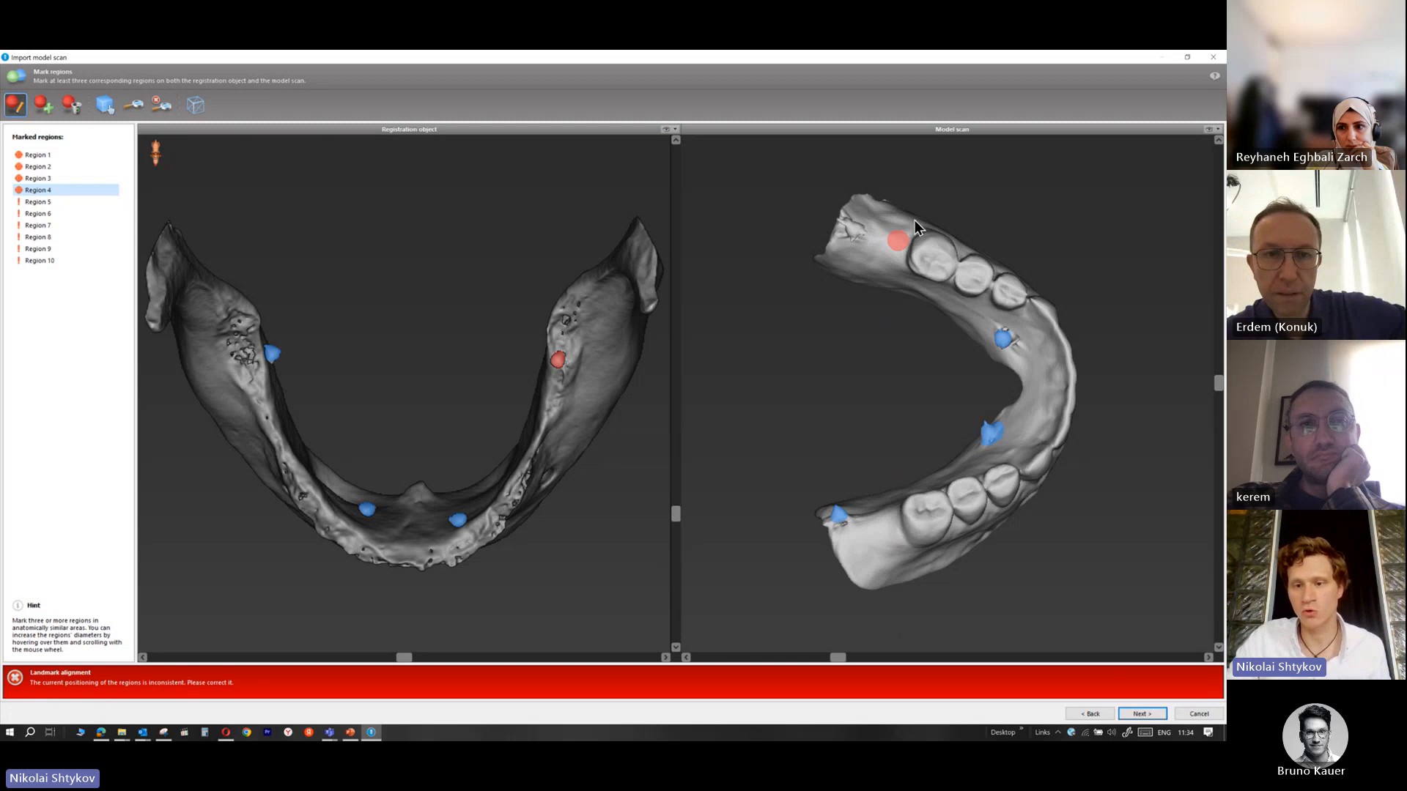
{"action": "left_click_drag", "start_coordinate": [898, 244], "coordinate": [854, 231]}
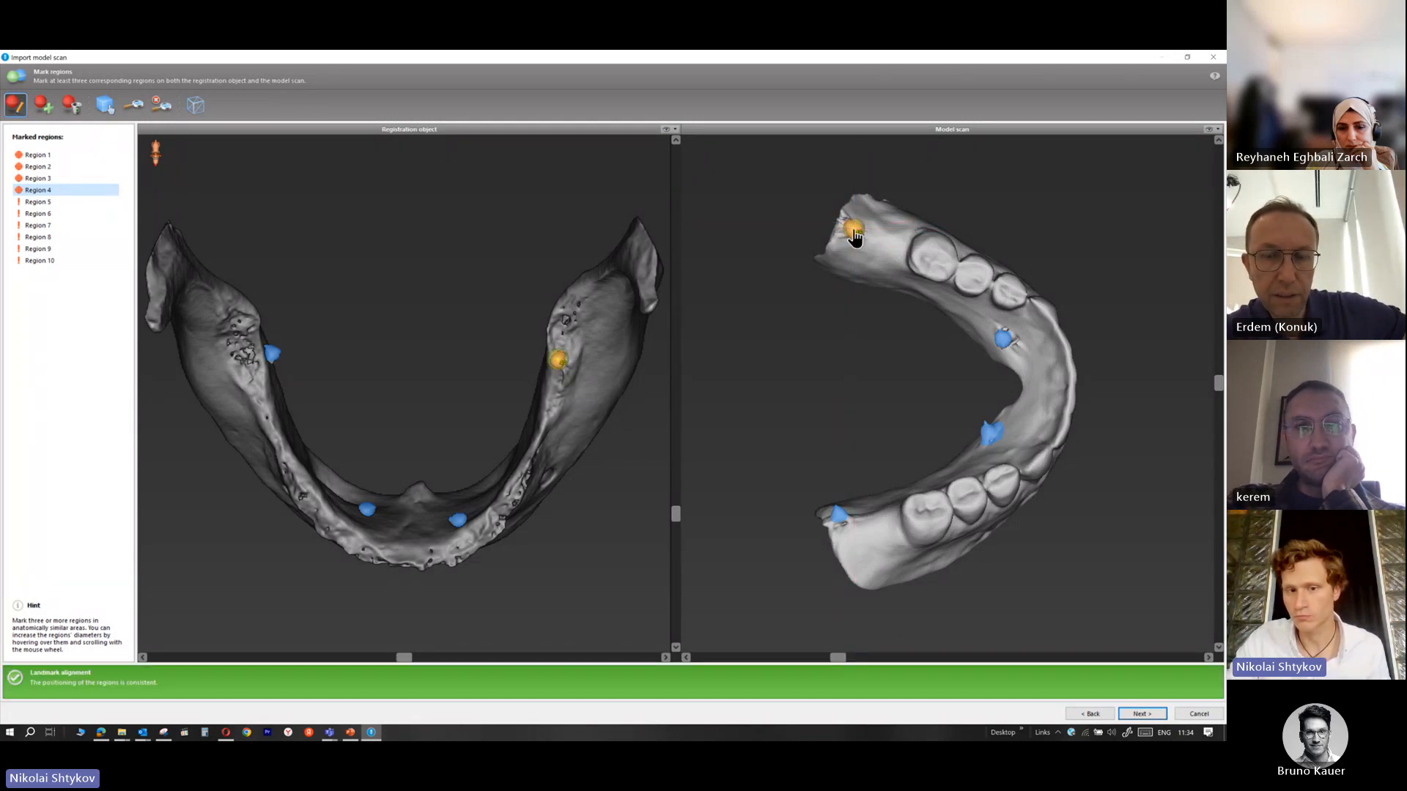
{"action": "left_click", "coordinate": [1142, 713]}
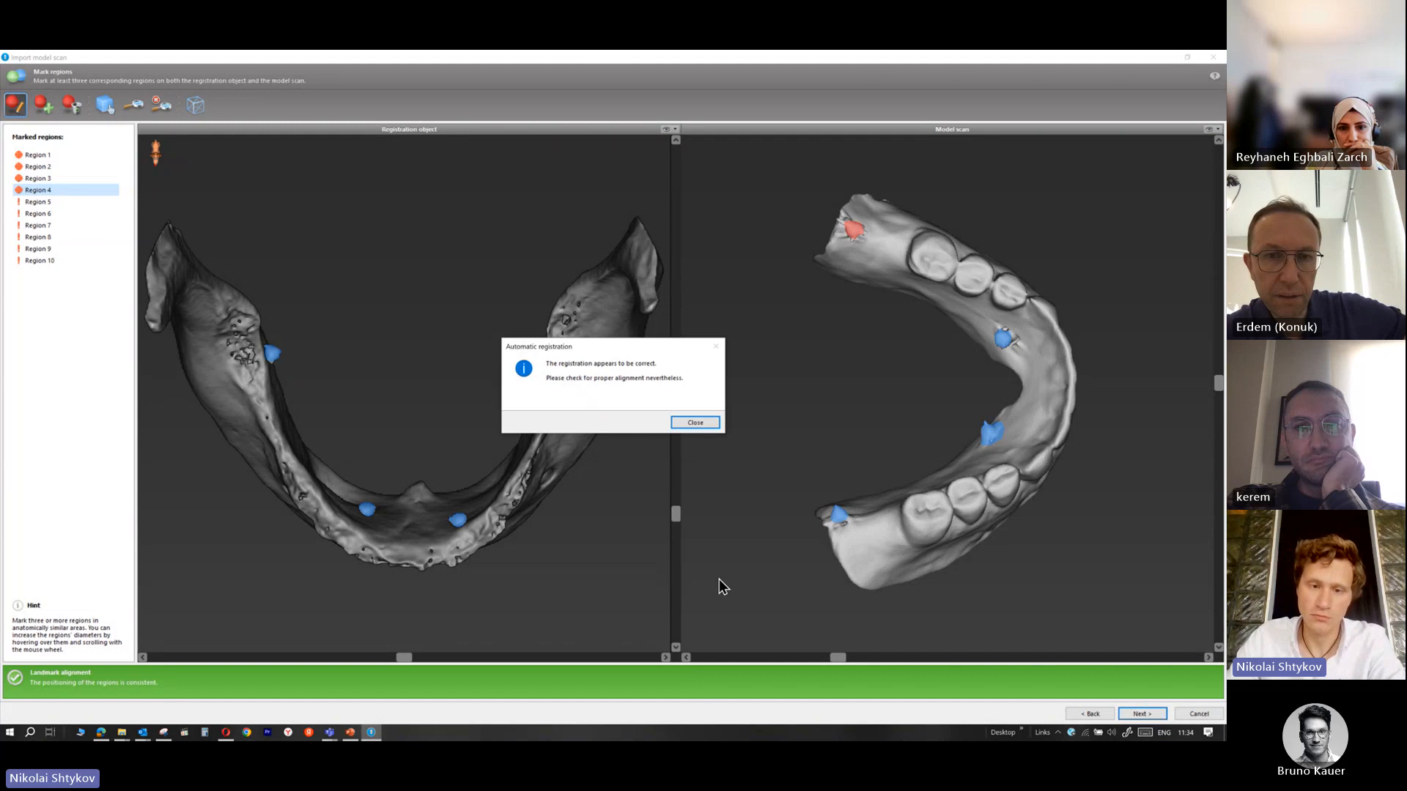
{"action": "left_click", "coordinate": [707, 423]}
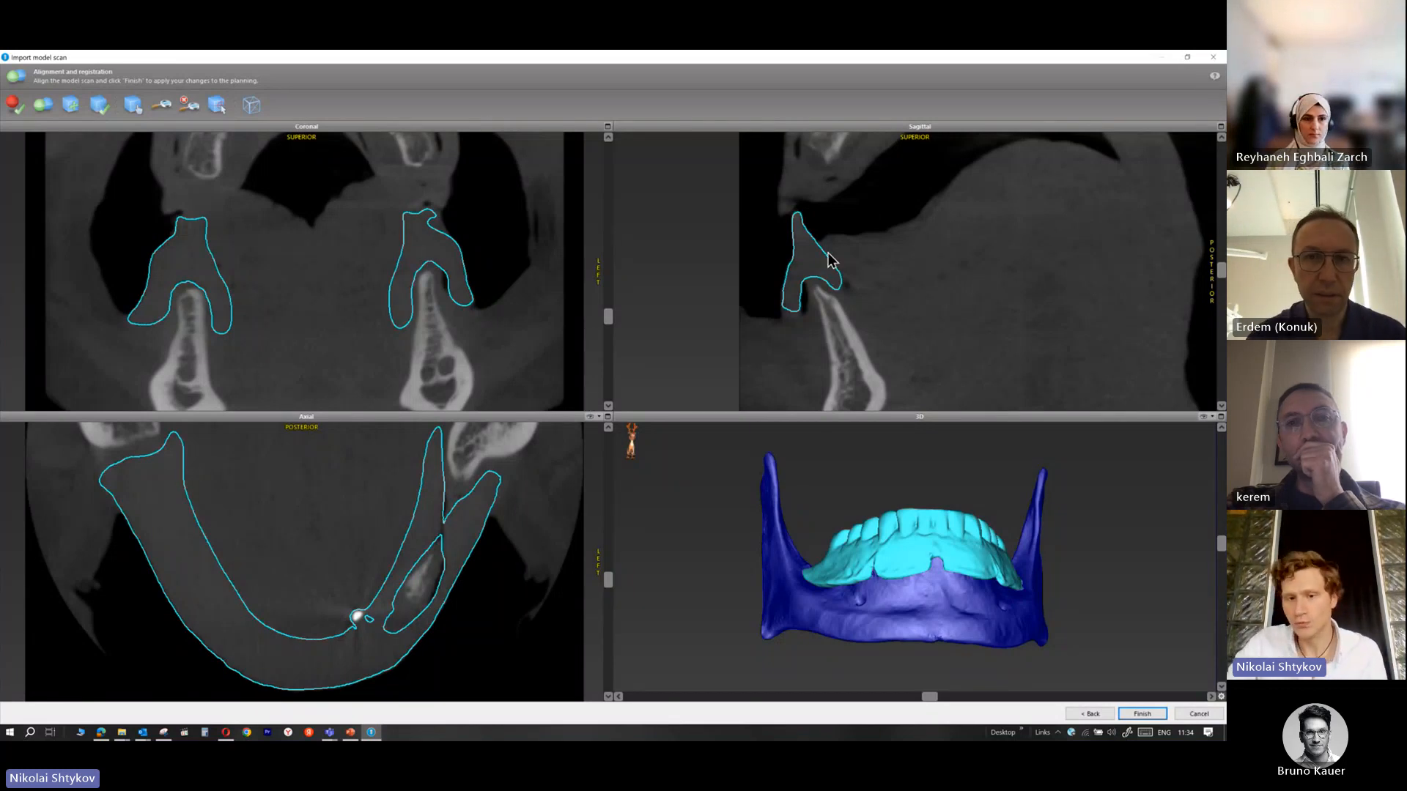
Check the aligned denture scan's outline against the mandible and reference pins through the sagittal slices on both sides of the jaw
{"action": "scroll", "coordinate": [806, 252], "scroll_direction": "down", "scroll_amount": 5}
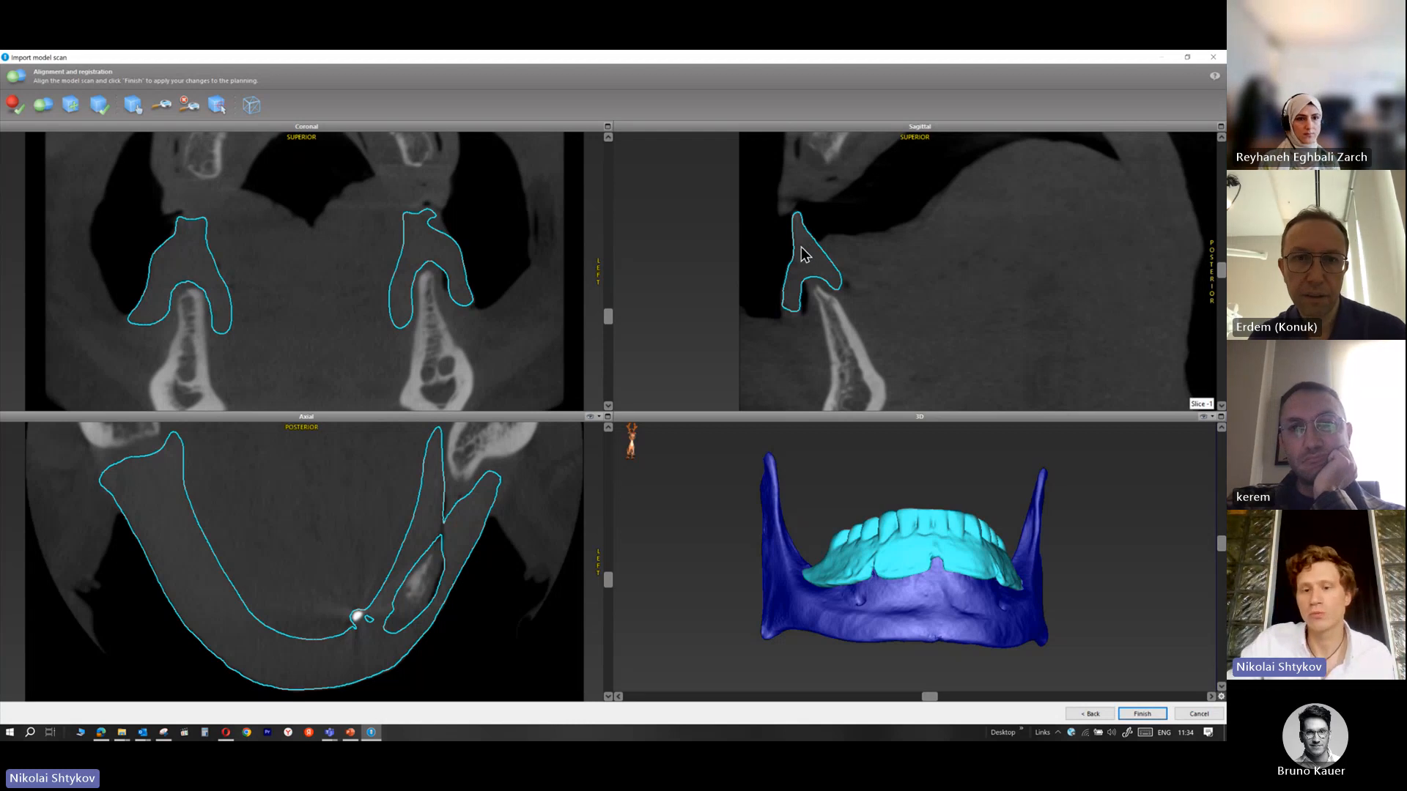
{"action": "scroll", "coordinate": [806, 252], "scroll_direction": "down", "scroll_amount": 8}
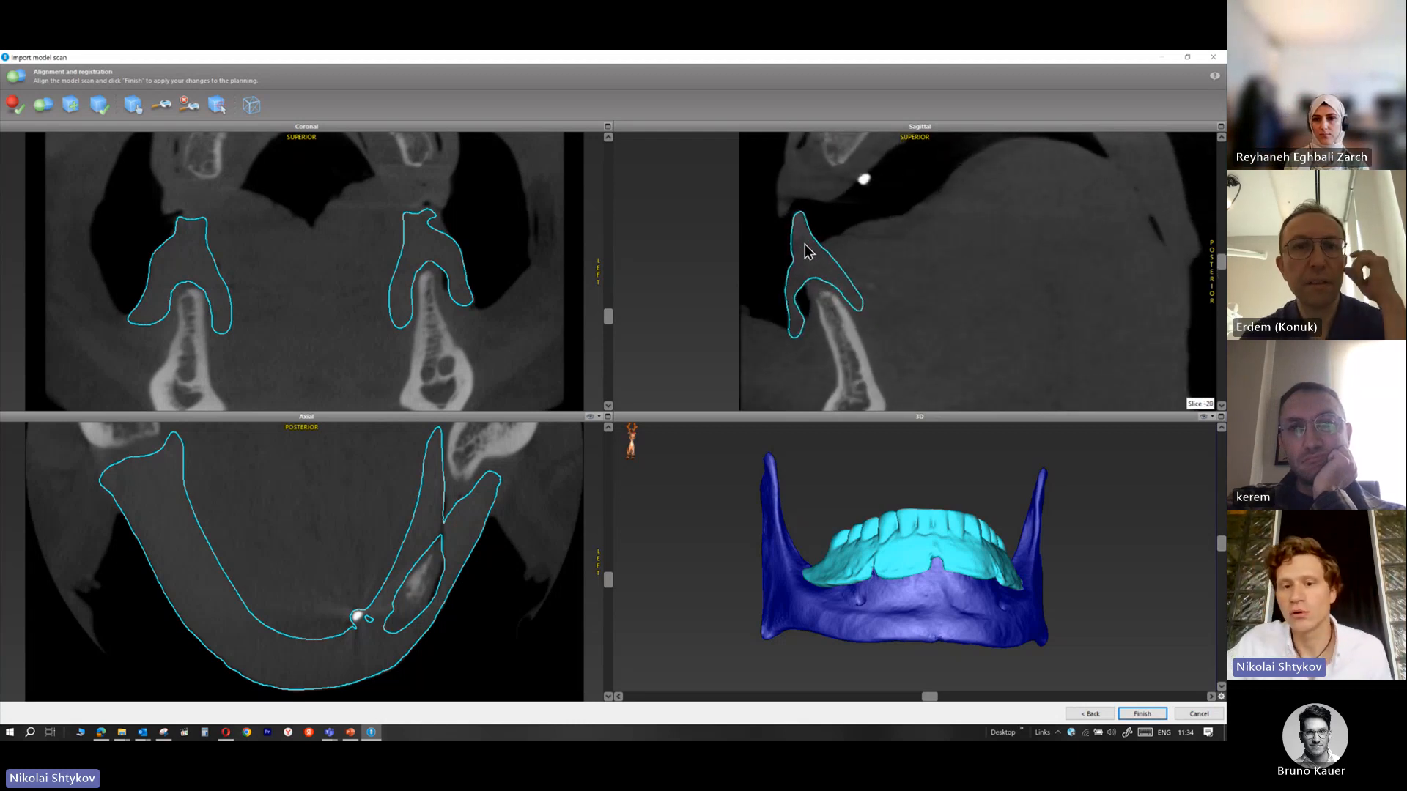
{"action": "scroll", "coordinate": [822, 272], "scroll_direction": "down", "scroll_amount": 9}
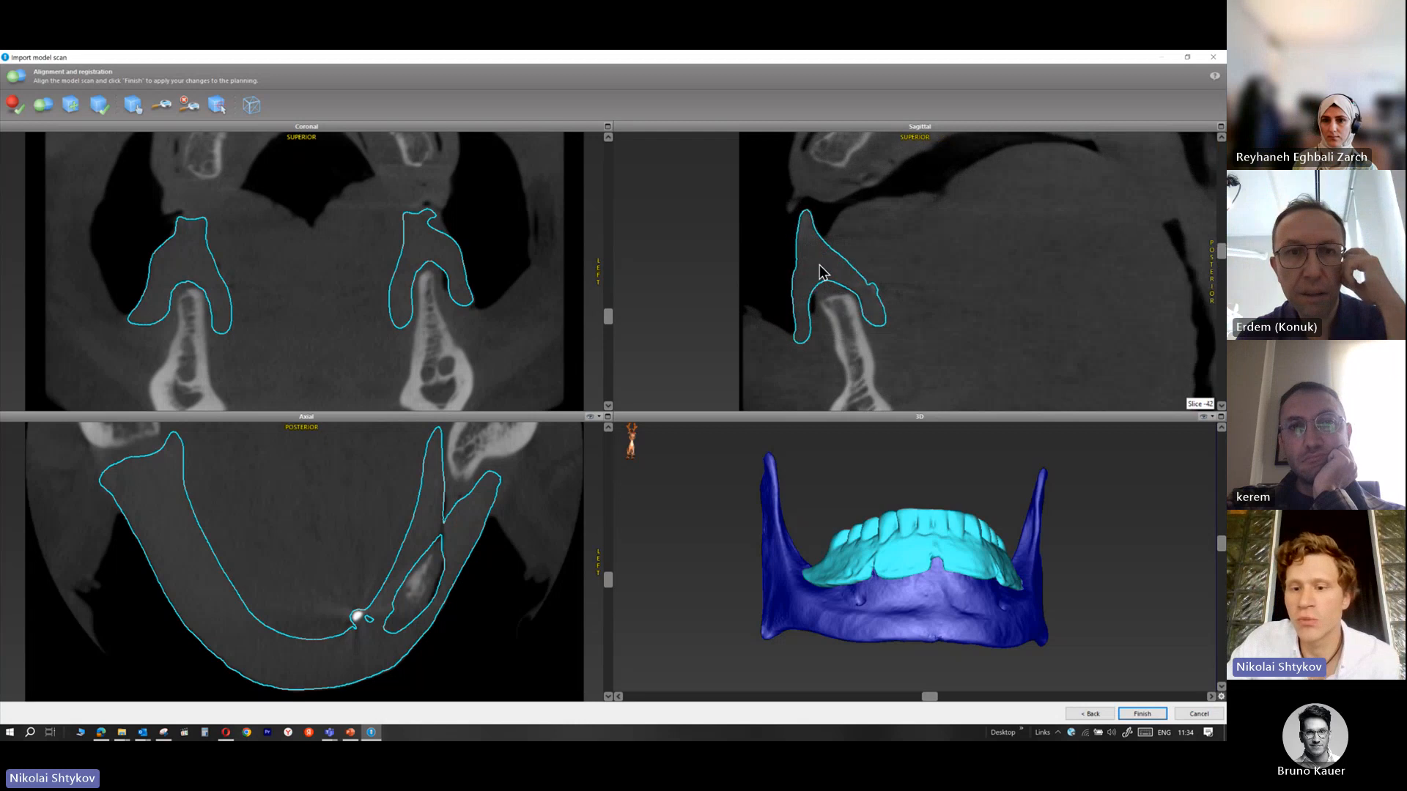
{"action": "scroll", "coordinate": [822, 272], "scroll_direction": "down", "scroll_amount": 6}
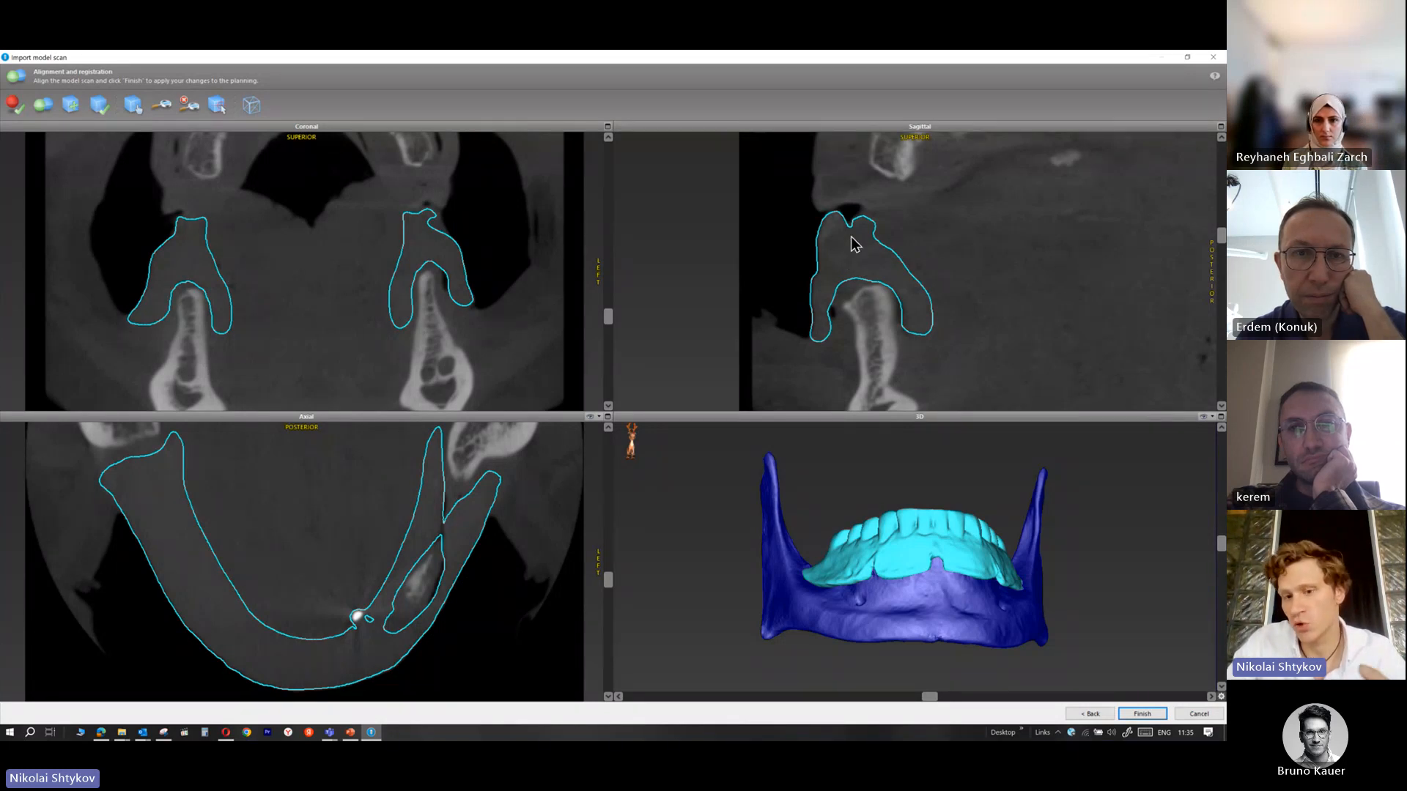
{"action": "scroll", "coordinate": [908, 271], "scroll_direction": "up", "scroll_amount": 8}
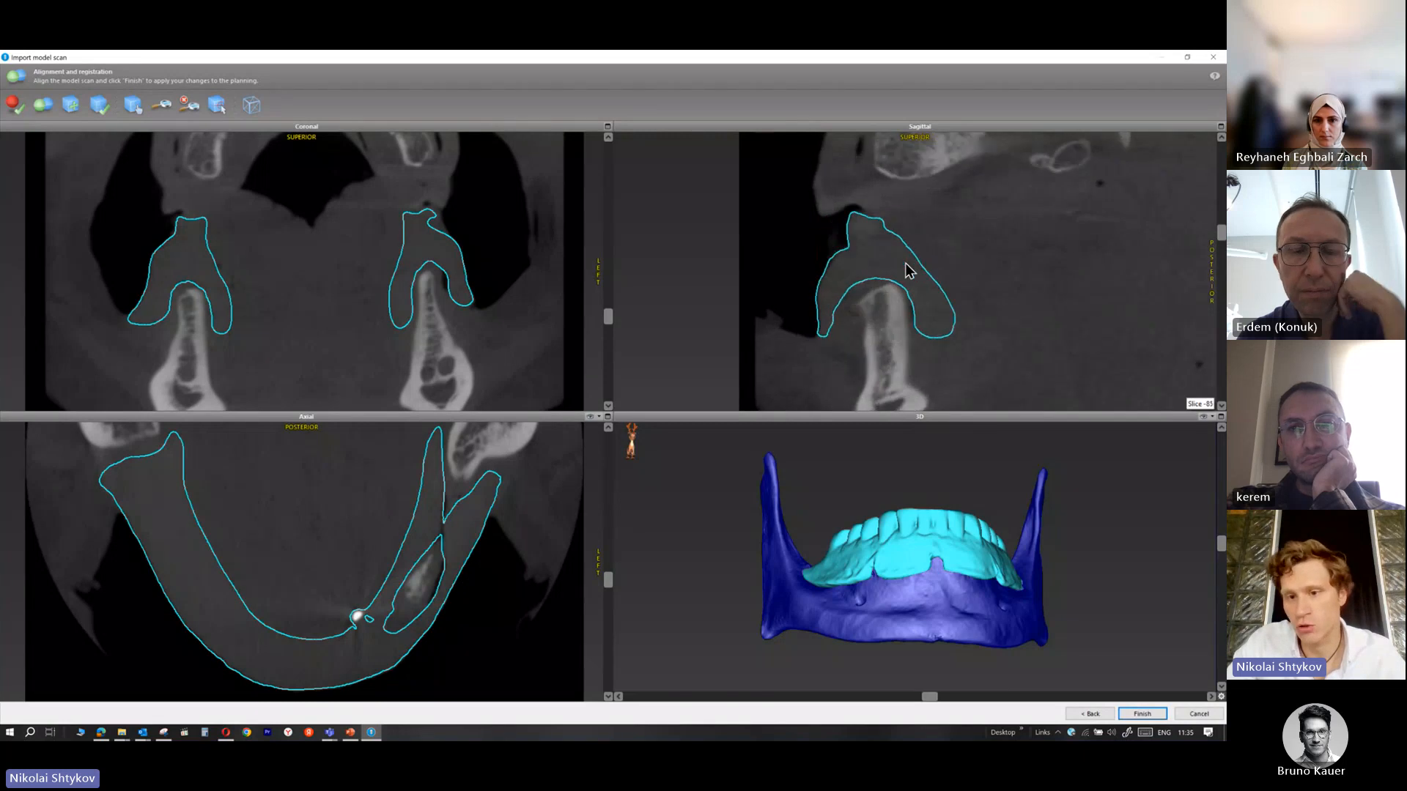
{"action": "scroll", "coordinate": [956, 291], "scroll_direction": "up", "scroll_amount": 6}
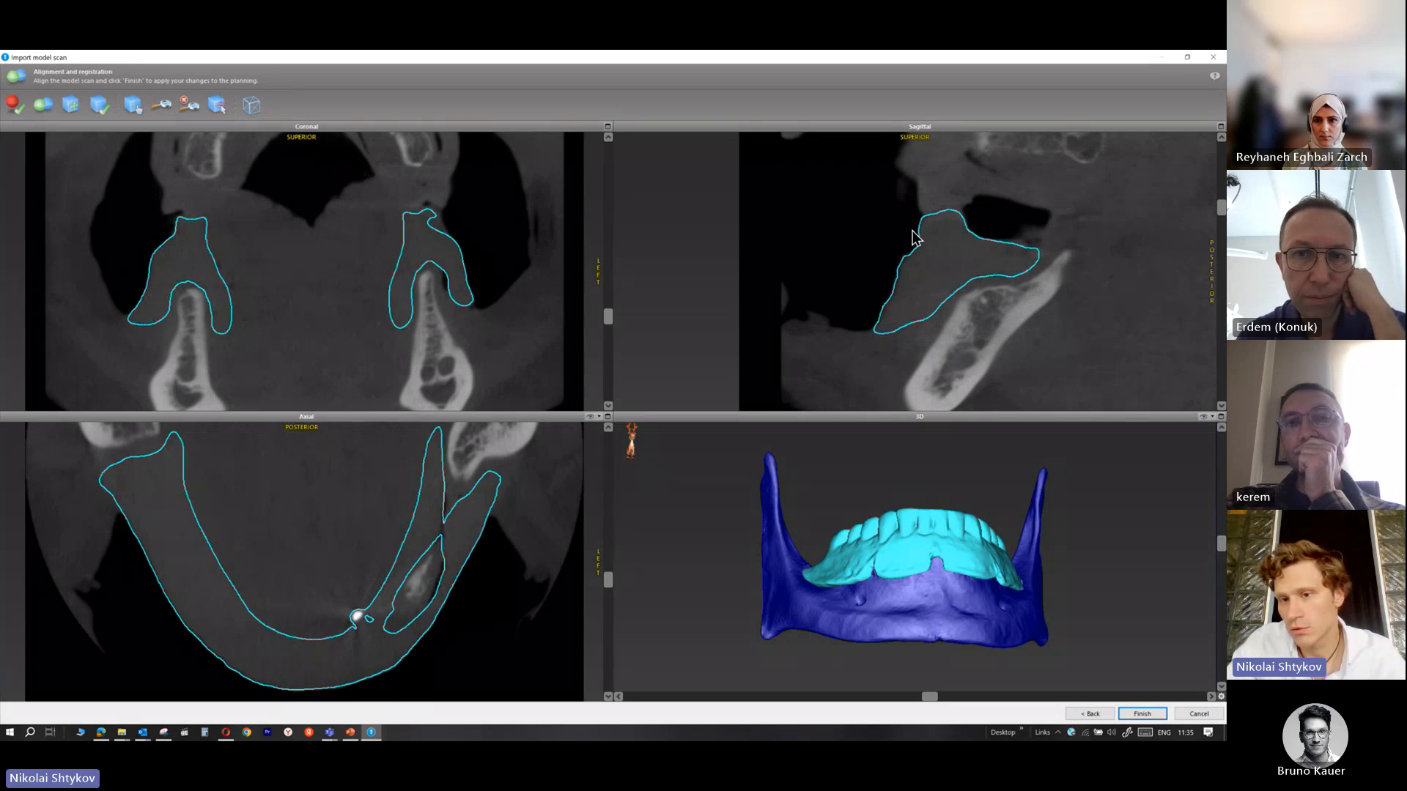
{"action": "scroll", "coordinate": [1014, 240], "scroll_direction": "up", "scroll_amount": 8}
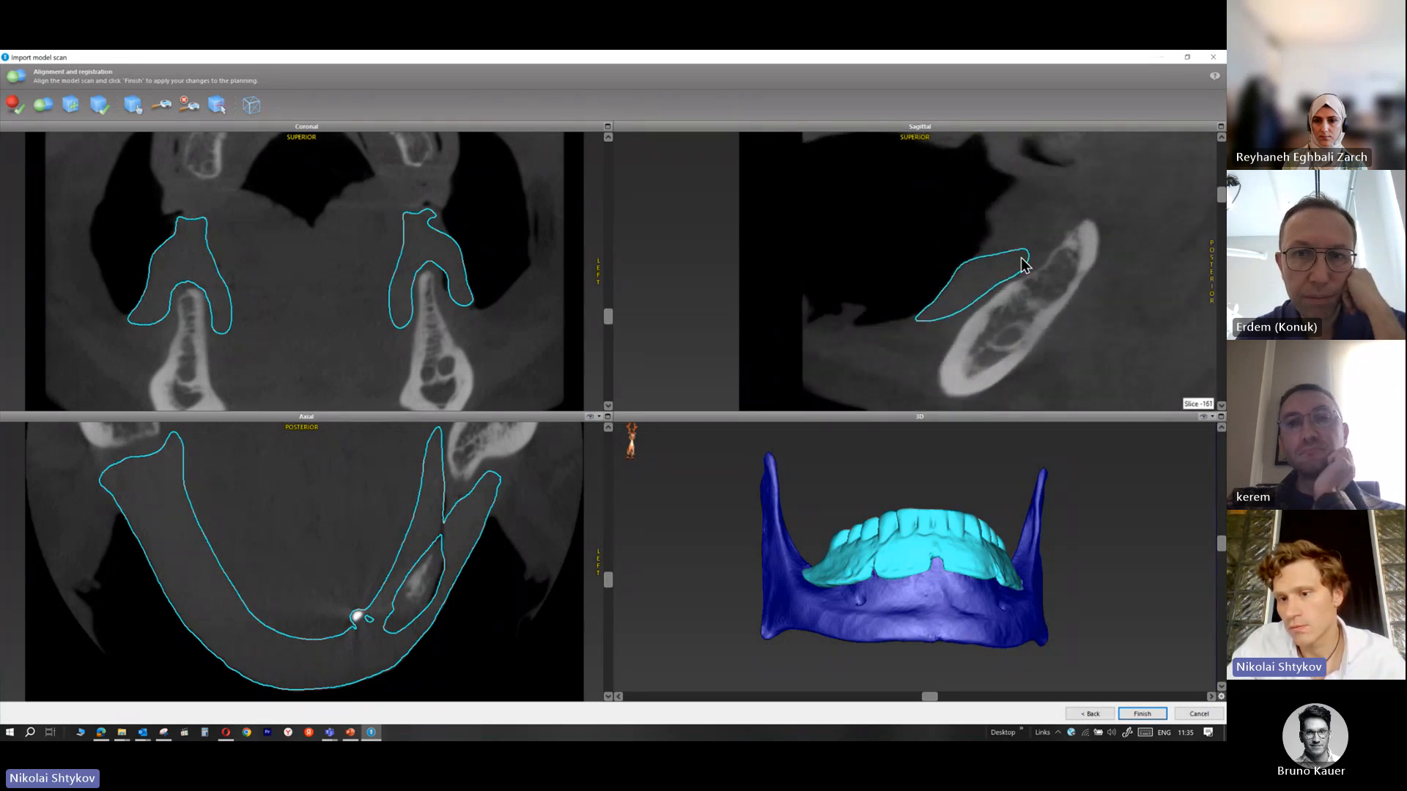
{"action": "scroll", "coordinate": [1014, 266], "scroll_direction": "down", "scroll_amount": 20}
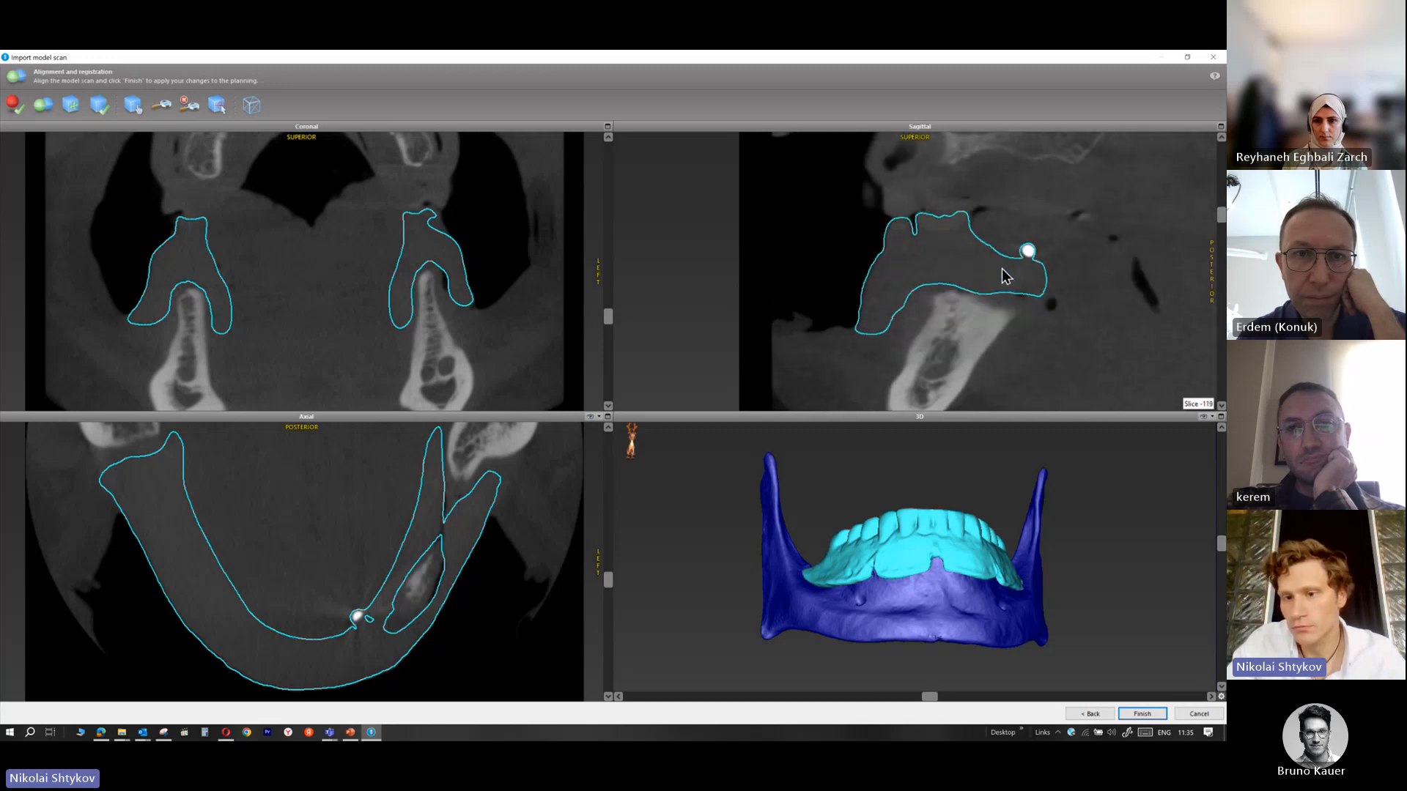
{"action": "scroll", "coordinate": [992, 279], "scroll_direction": "down", "scroll_amount": 13}
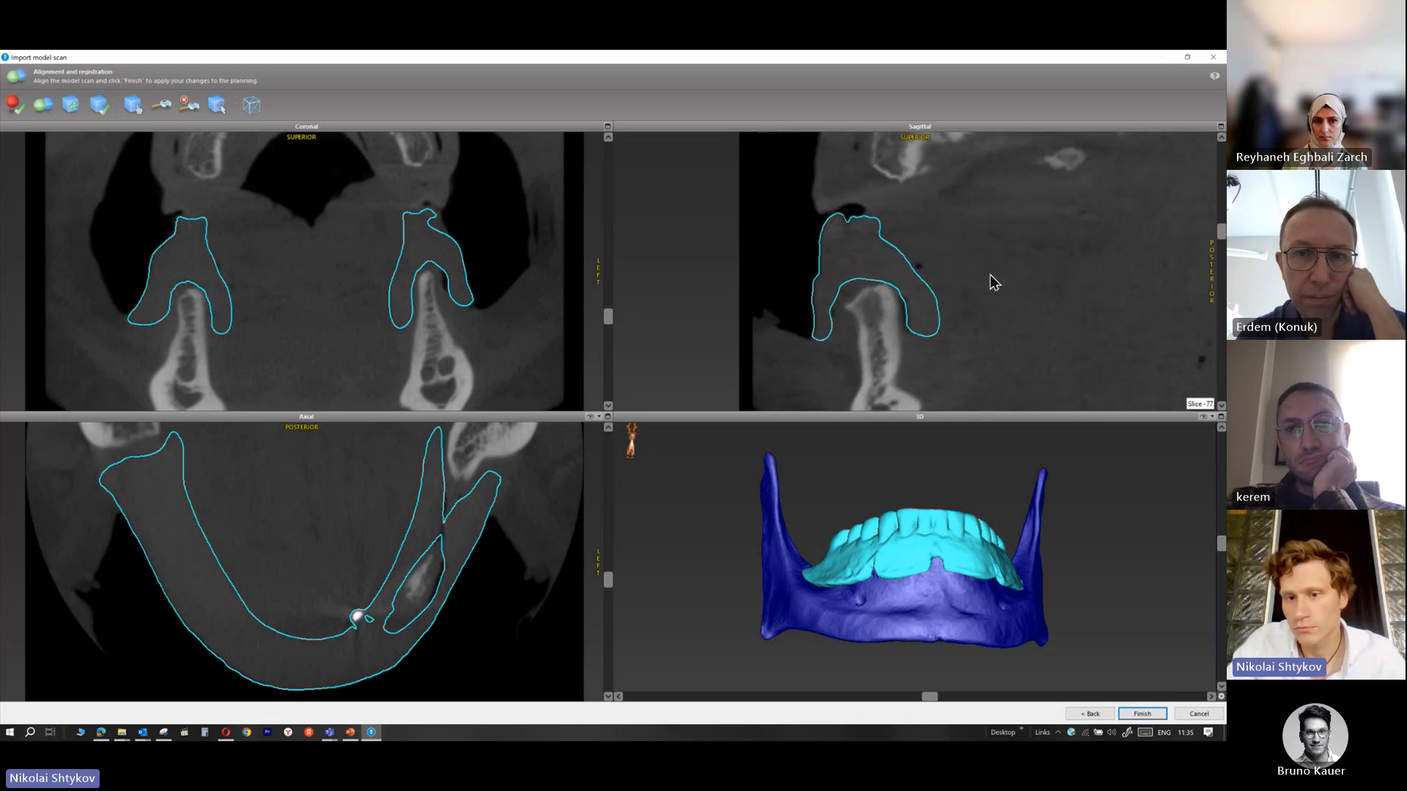
{"action": "scroll", "coordinate": [822, 278], "scroll_direction": "down", "scroll_amount": 15}
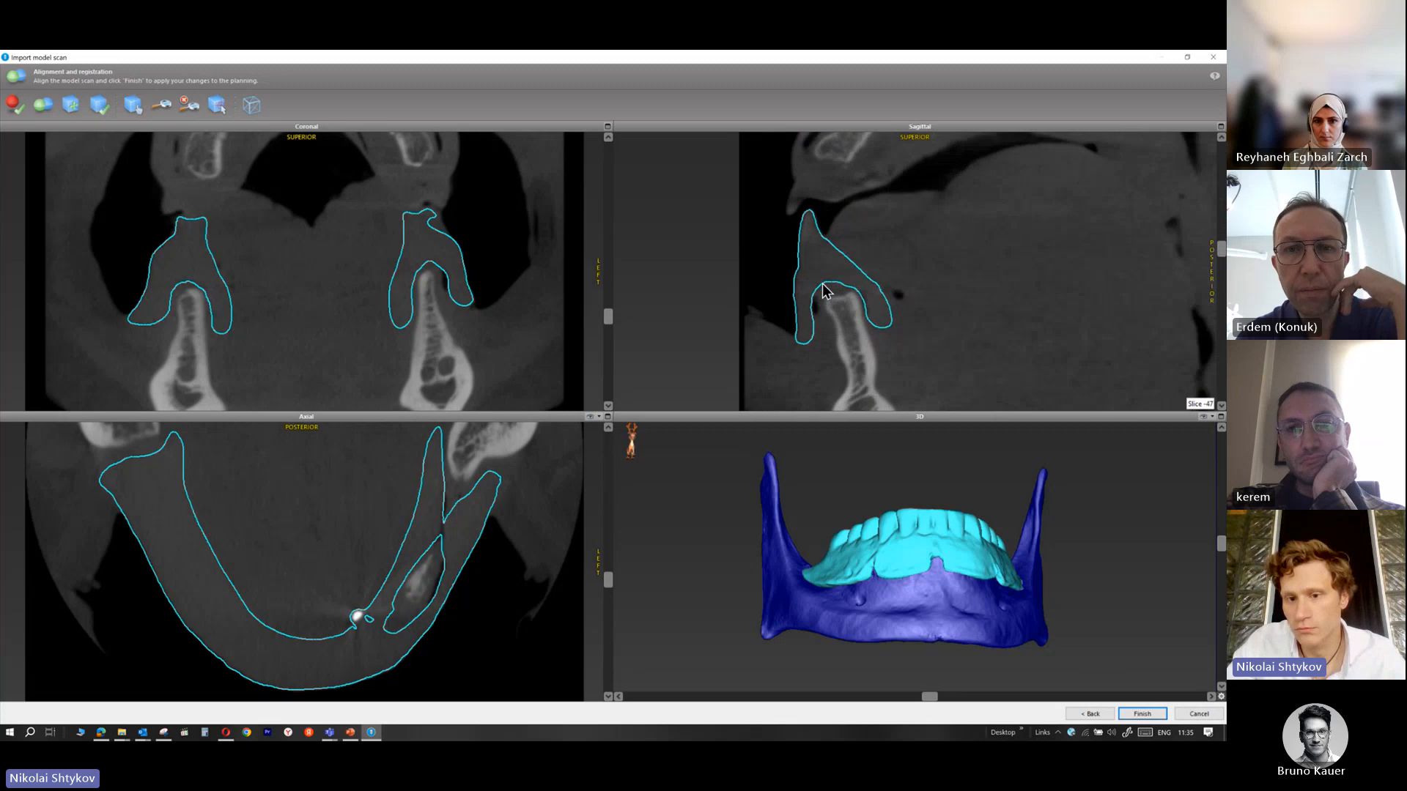
{"action": "scroll", "coordinate": [821, 293], "scroll_direction": "down", "scroll_amount": 18}
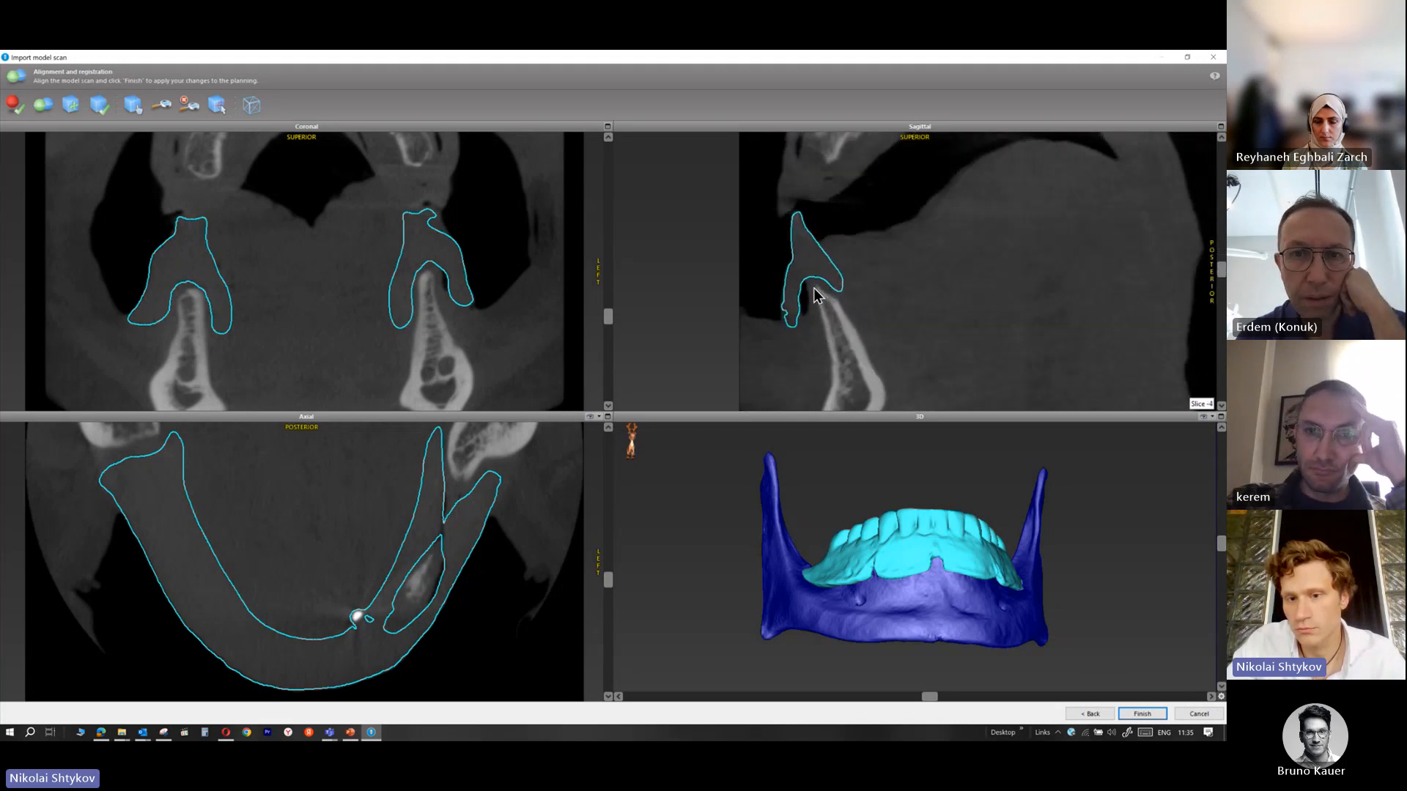
{"action": "scroll", "coordinate": [813, 296], "scroll_direction": "down", "scroll_amount": 13}
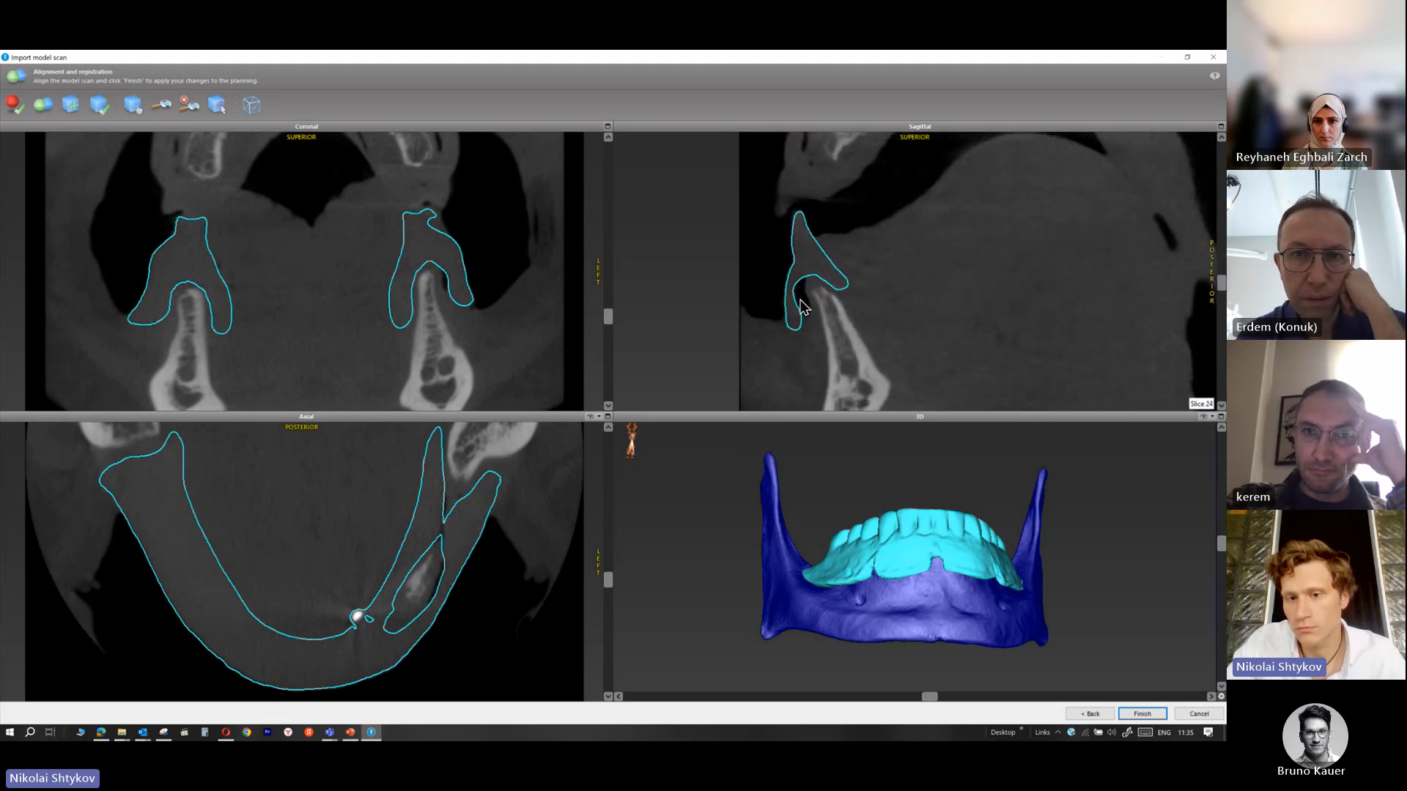
{"action": "scroll", "coordinate": [805, 296], "scroll_direction": "down", "scroll_amount": 16}
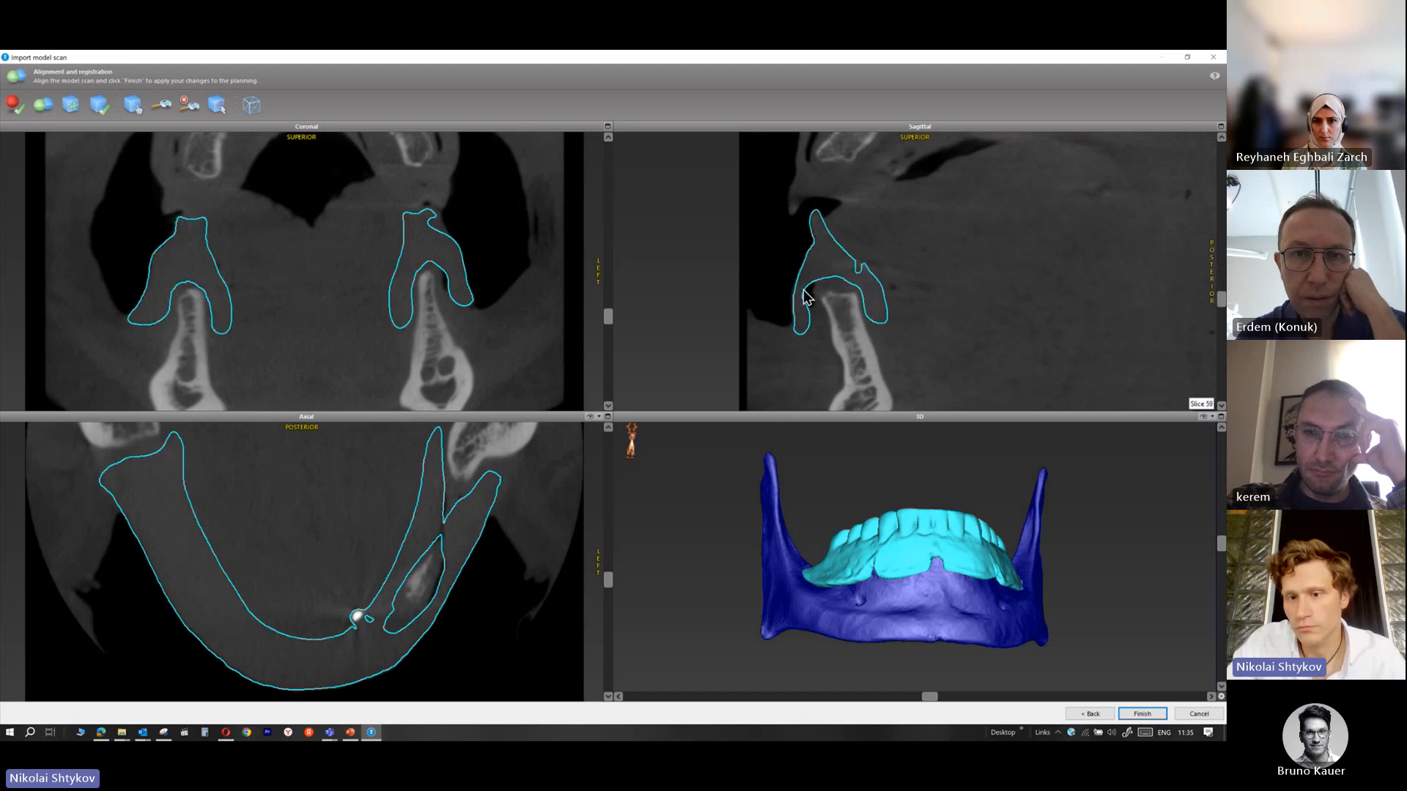
{"action": "scroll", "coordinate": [797, 307], "scroll_direction": "down", "scroll_amount": 20}
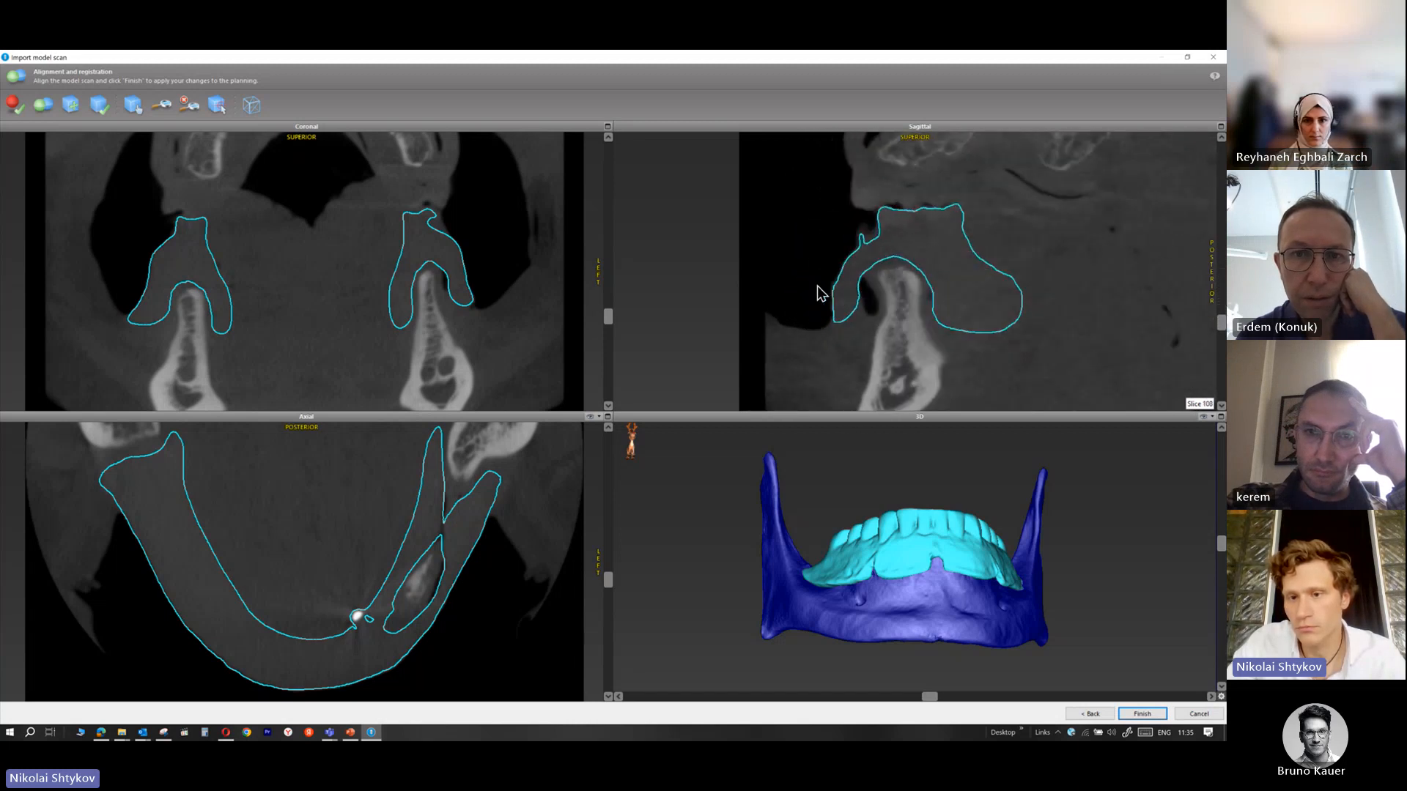
{"action": "scroll", "coordinate": [869, 295], "scroll_direction": "up", "scroll_amount": 7}
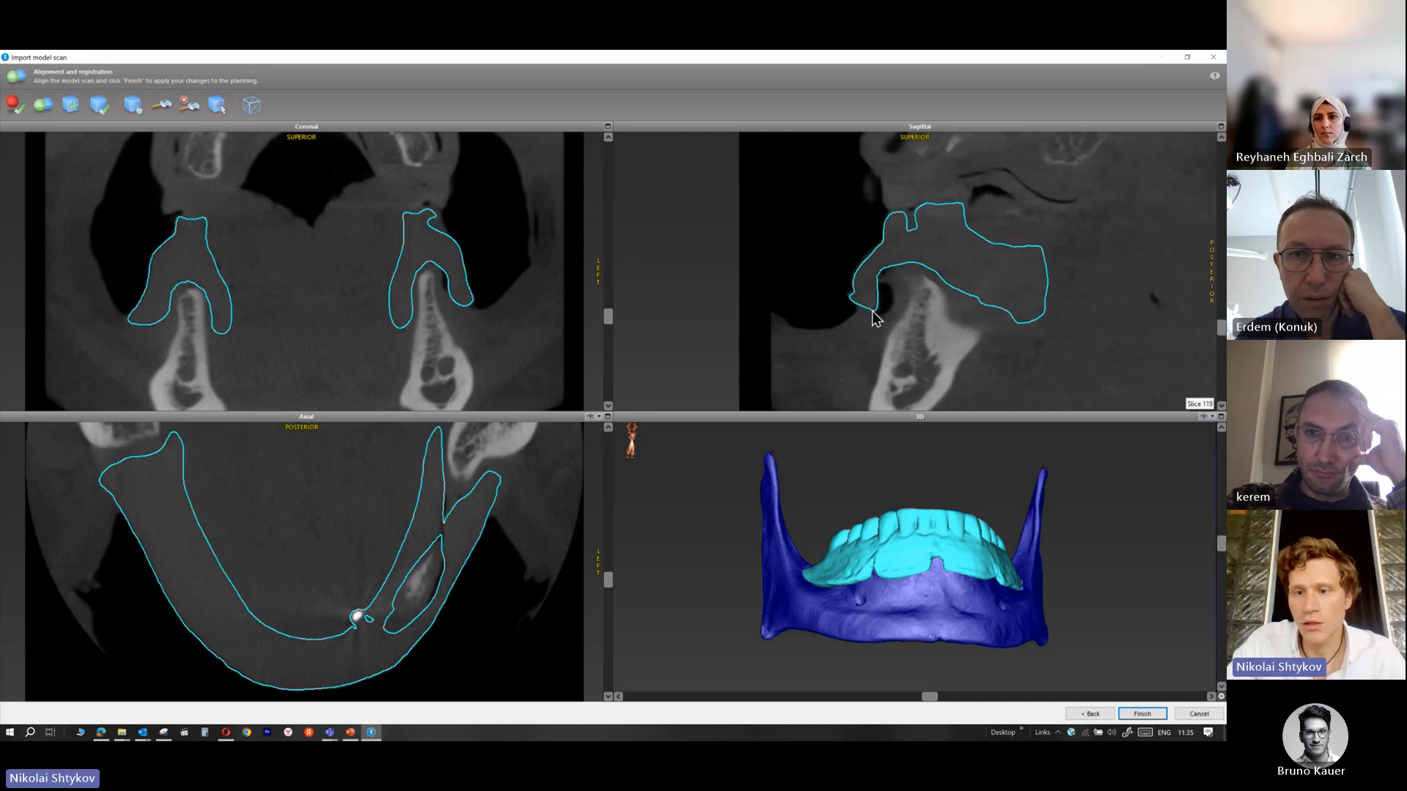
Check the aligned denture scan's outline against the mandible through the coronal slices from the rear to the front of the jaw
{"action": "scroll", "coordinate": [257, 249], "scroll_direction": "up", "scroll_amount": 5}
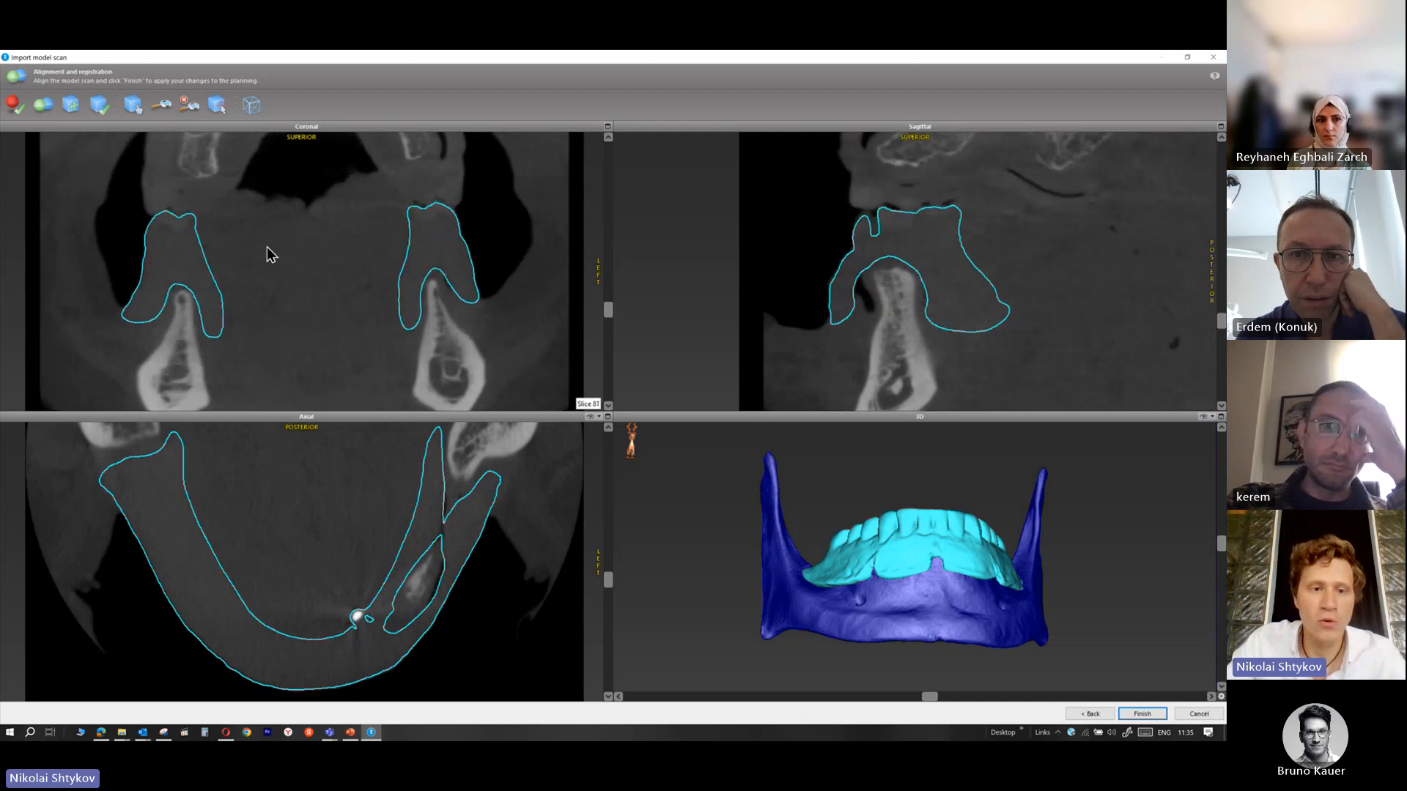
{"action": "scroll", "coordinate": [320, 271], "scroll_direction": "up", "scroll_amount": 8}
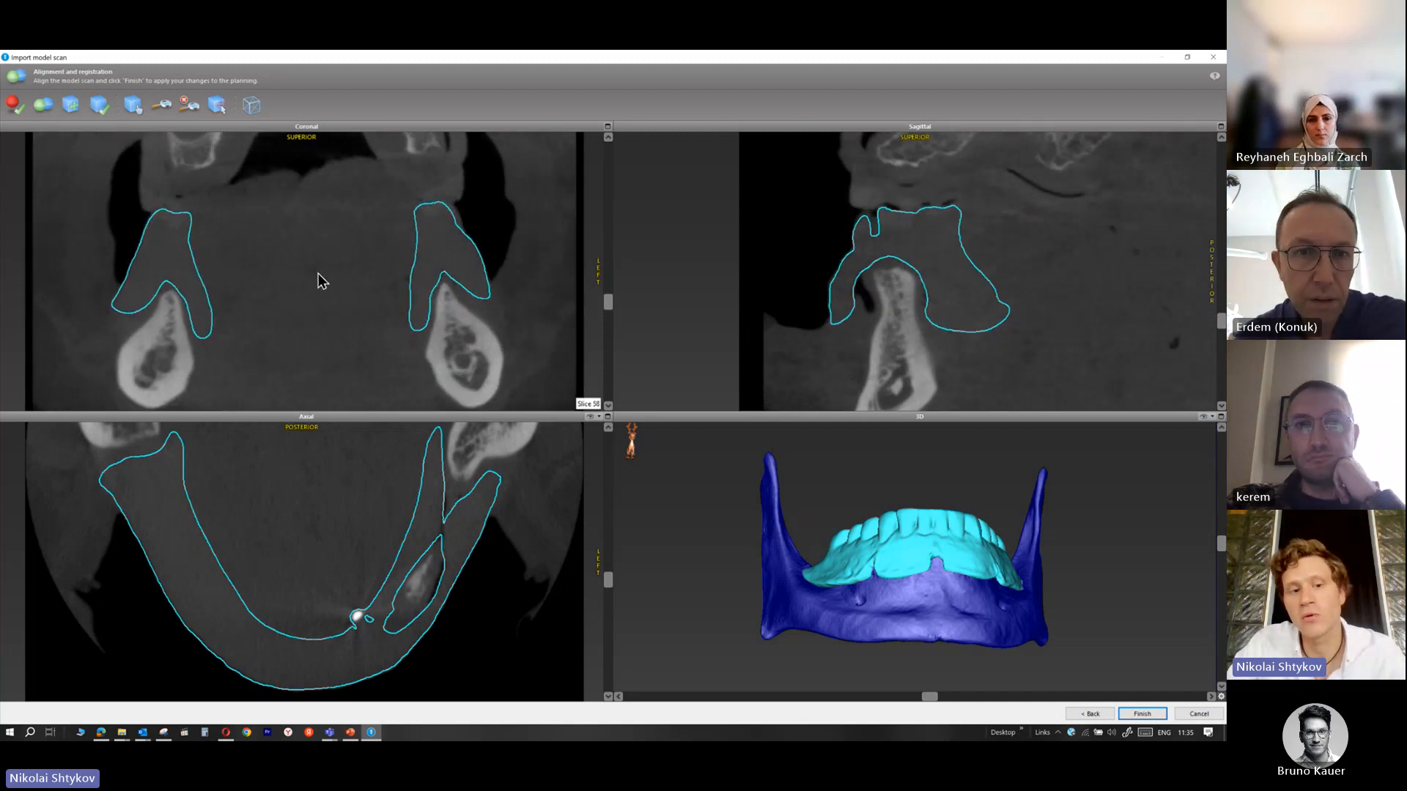
{"action": "scroll", "coordinate": [321, 282], "scroll_direction": "down", "scroll_amount": 6}
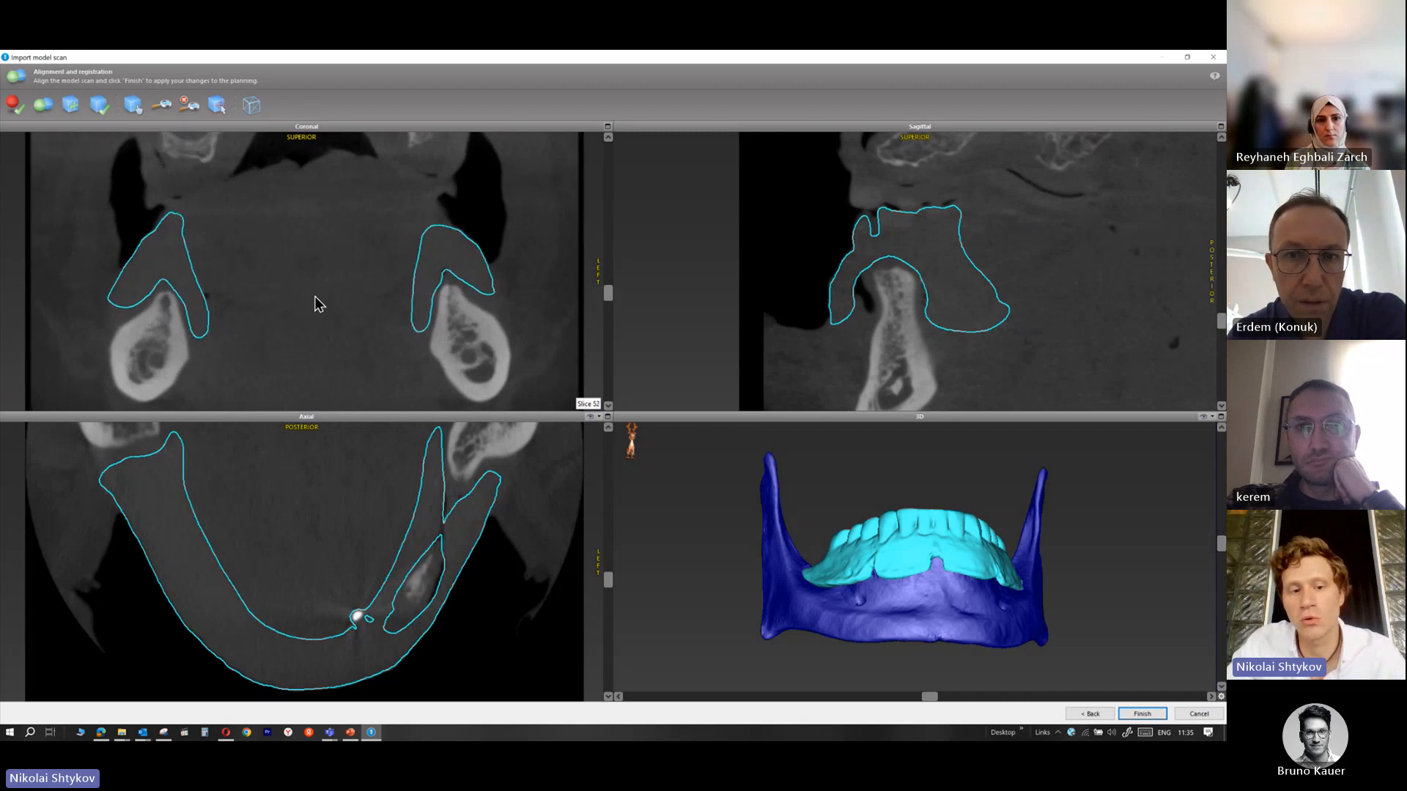
{"action": "scroll", "coordinate": [314, 296], "scroll_direction": "down", "scroll_amount": 15}
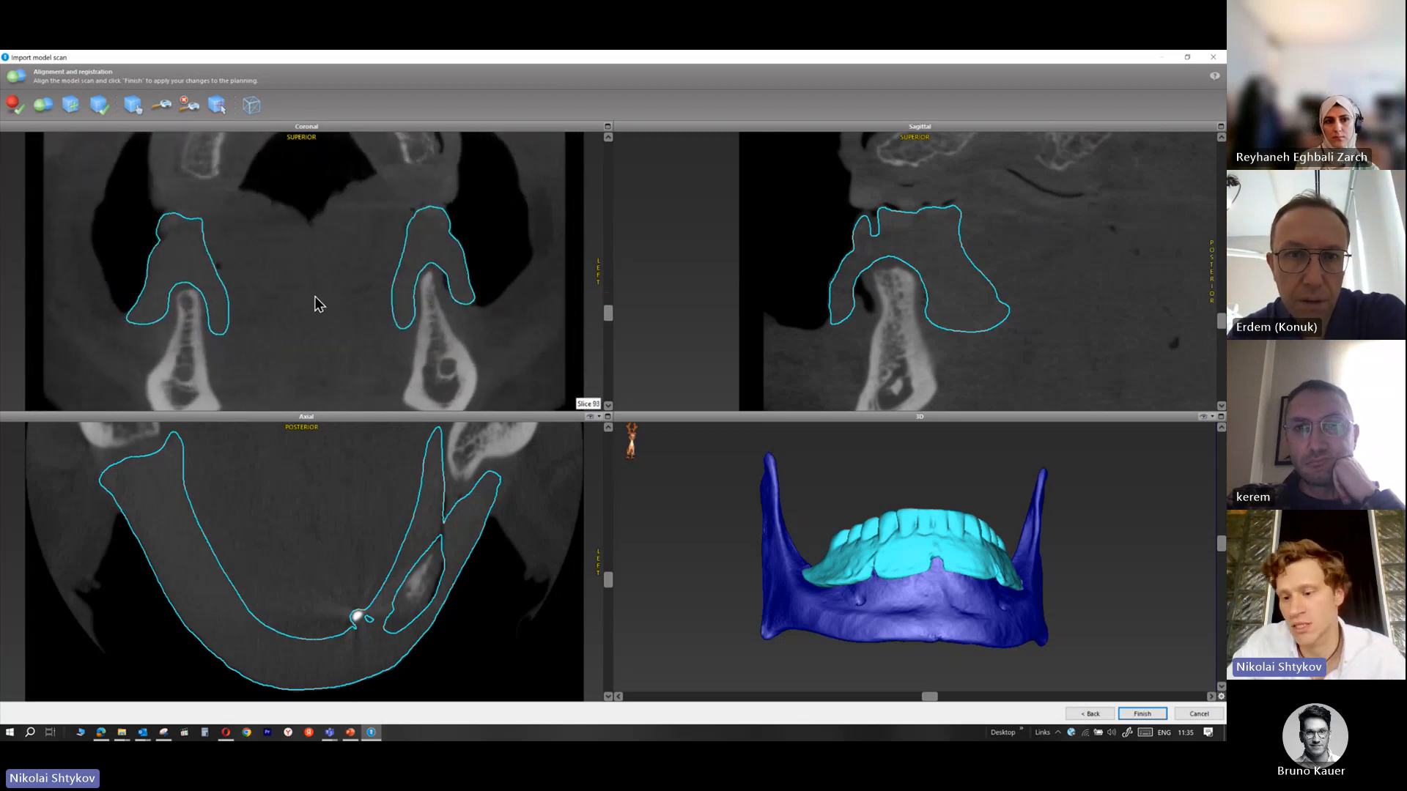
{"action": "scroll", "coordinate": [314, 296], "scroll_direction": "down", "scroll_amount": 6}
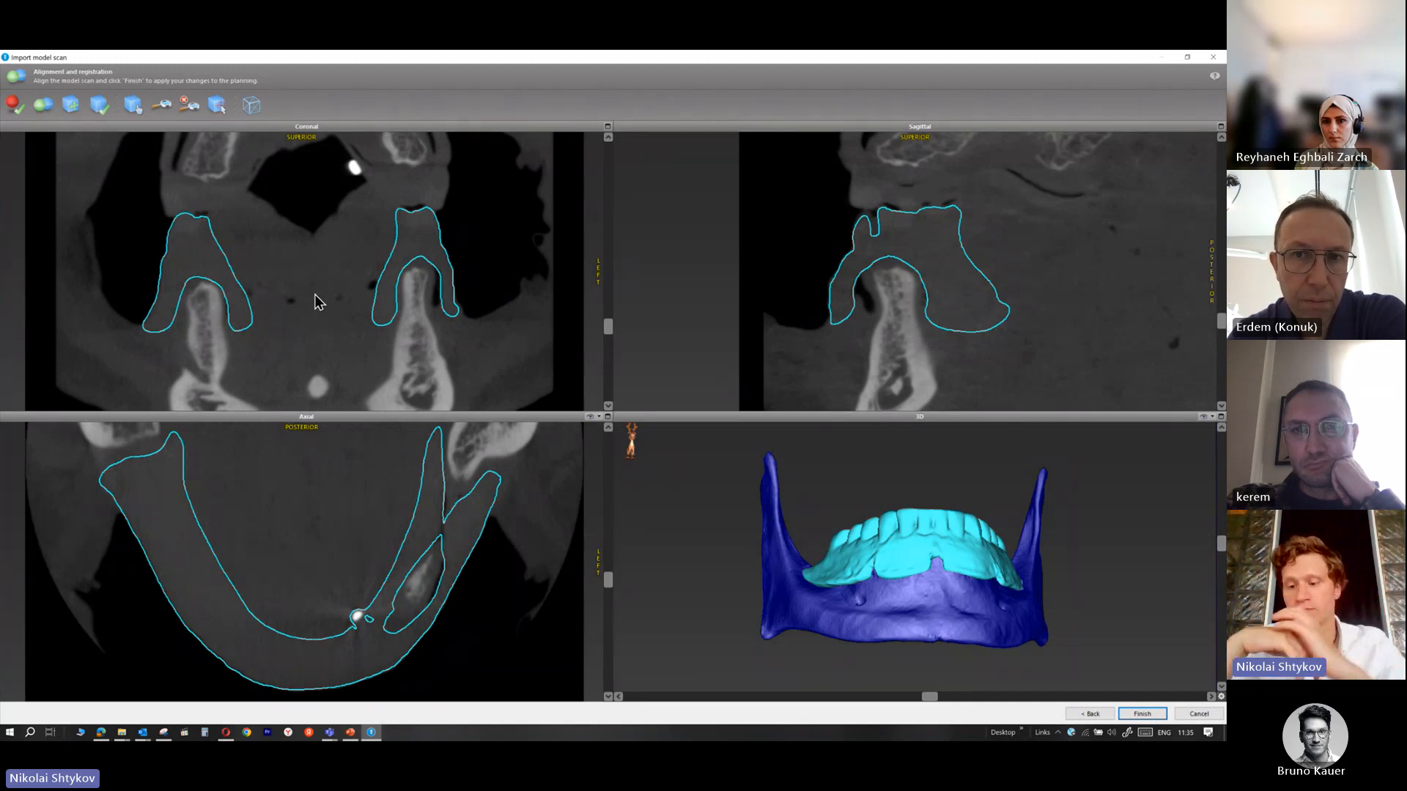
{"action": "scroll", "coordinate": [314, 293], "scroll_direction": "down", "scroll_amount": 5}
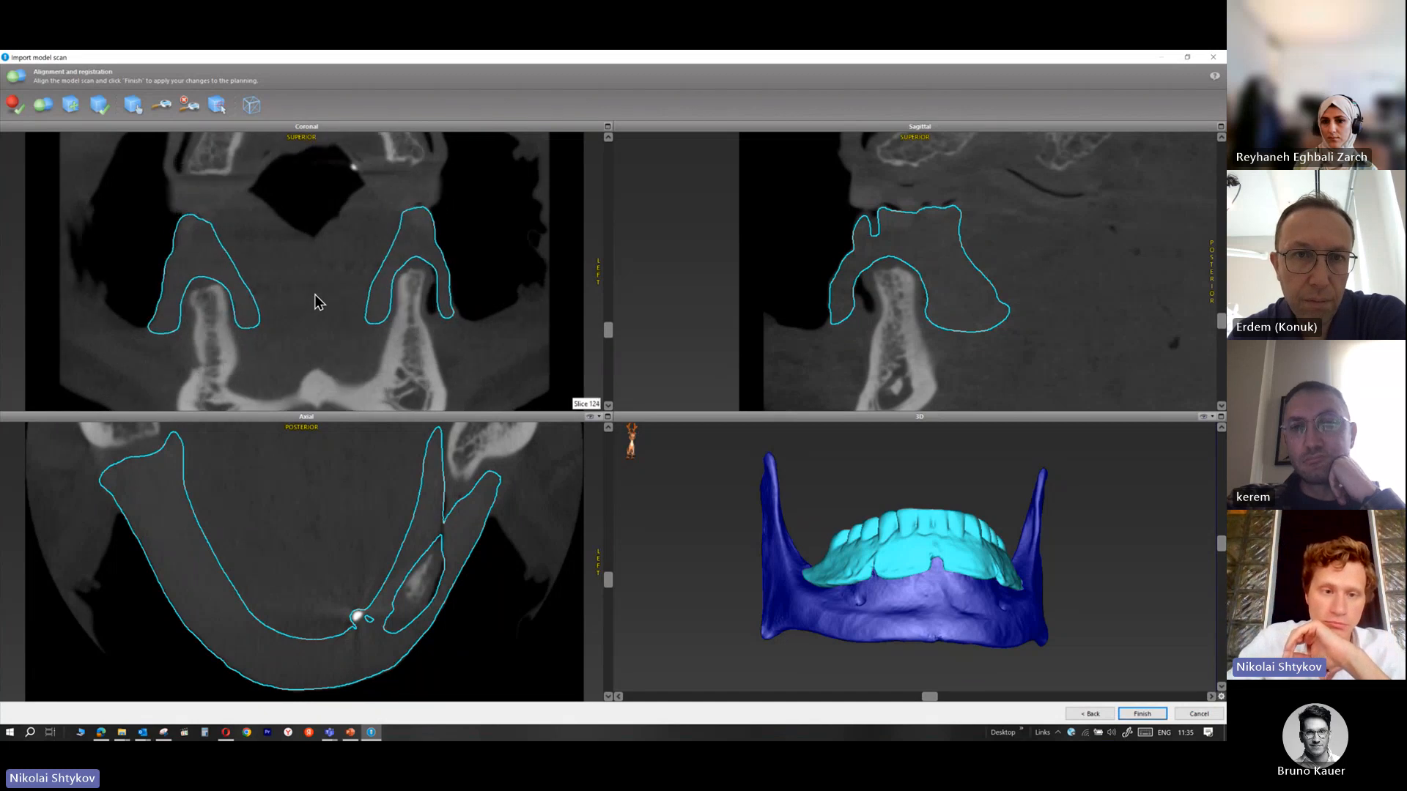
{"action": "scroll", "coordinate": [313, 299], "scroll_direction": "up", "scroll_amount": 4}
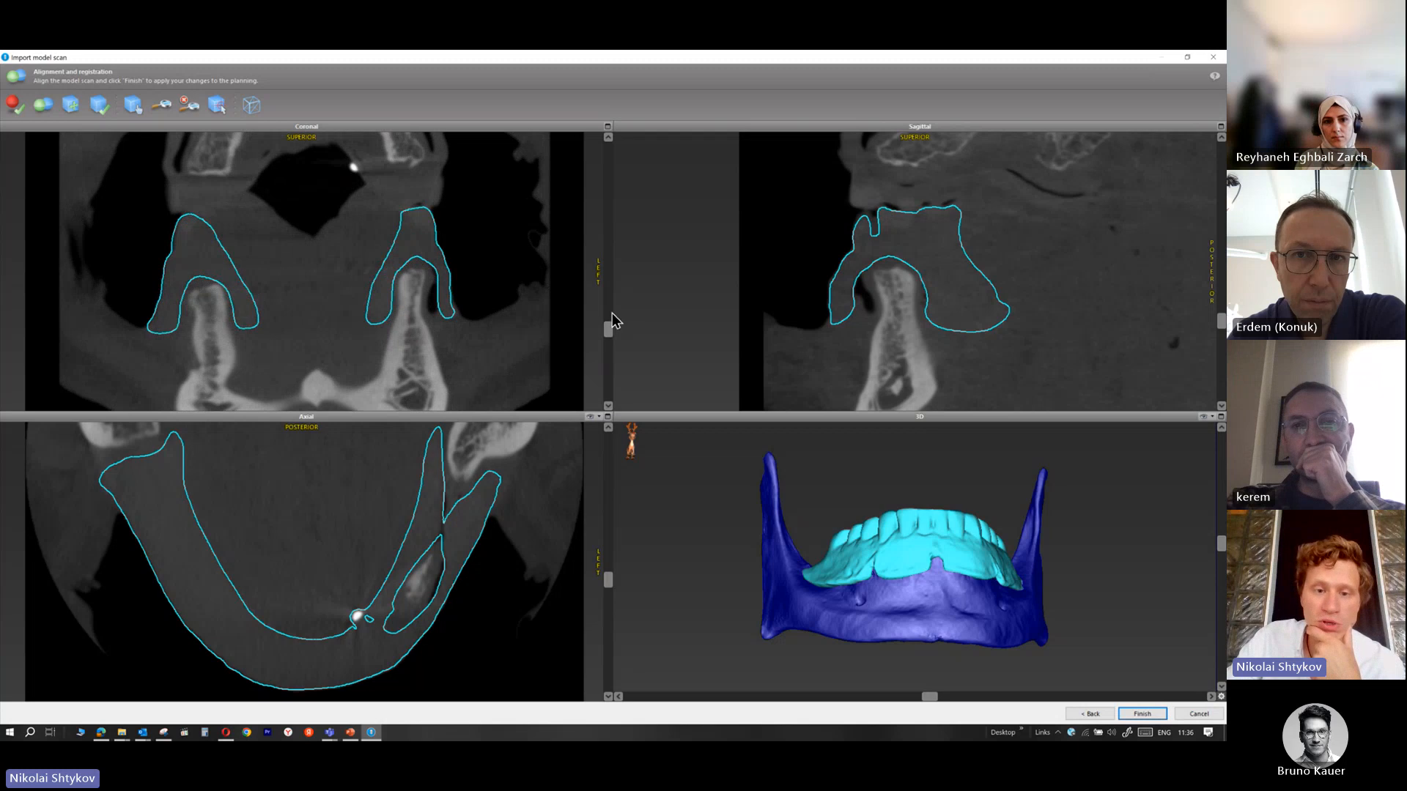
{"action": "left_click_drag", "start_coordinate": [610, 330], "coordinate": [605, 377]}
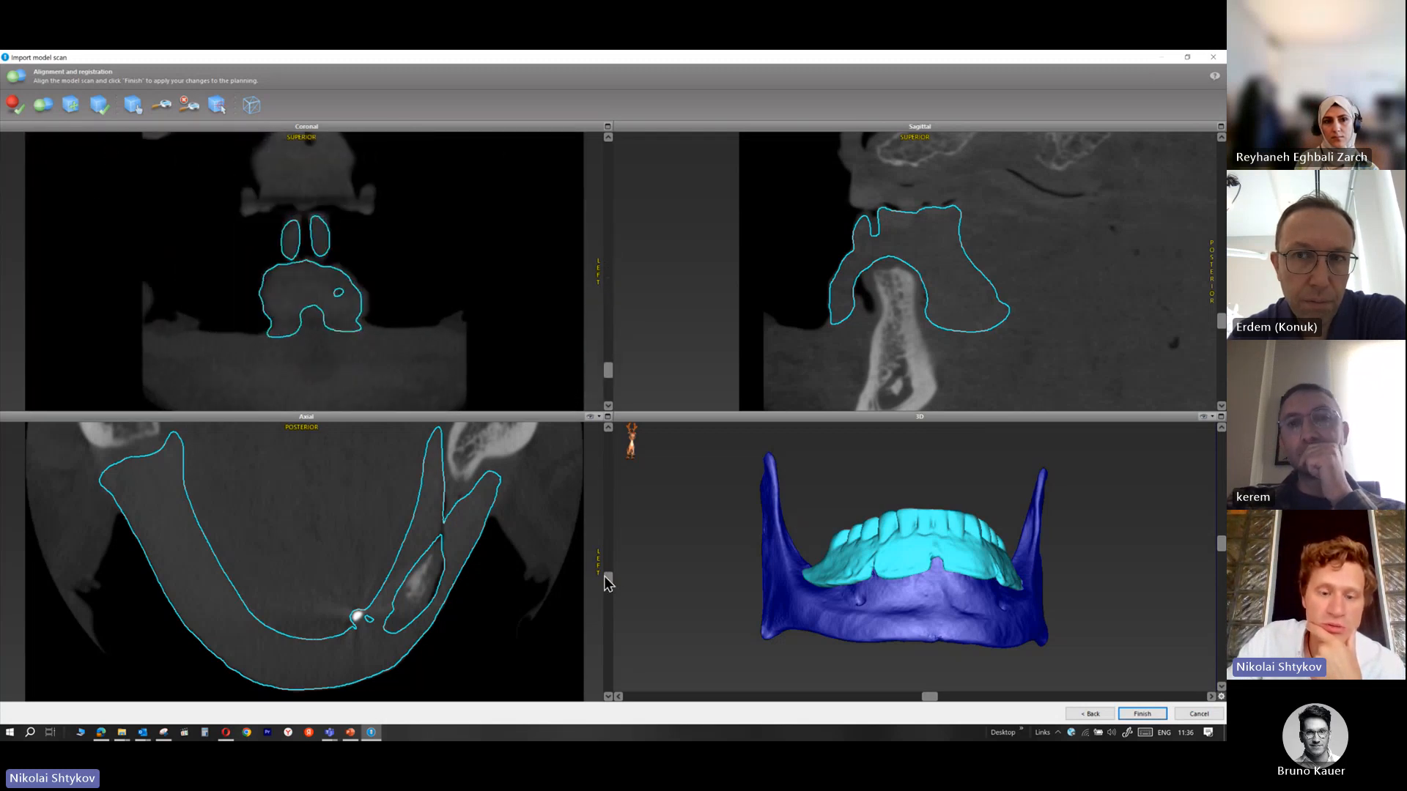
Check the denture outline at tooth level in the axial view and the 3D alignment, and finish the model scan import
{"action": "mouse_move", "coordinate": [607, 580]}
{"action": "left_mouse_down"}
{"action": "mouse_move", "coordinate": [605, 621]}
{"action": "mouse_move", "coordinate": [607, 560]}
{"action": "left_mouse_up"}
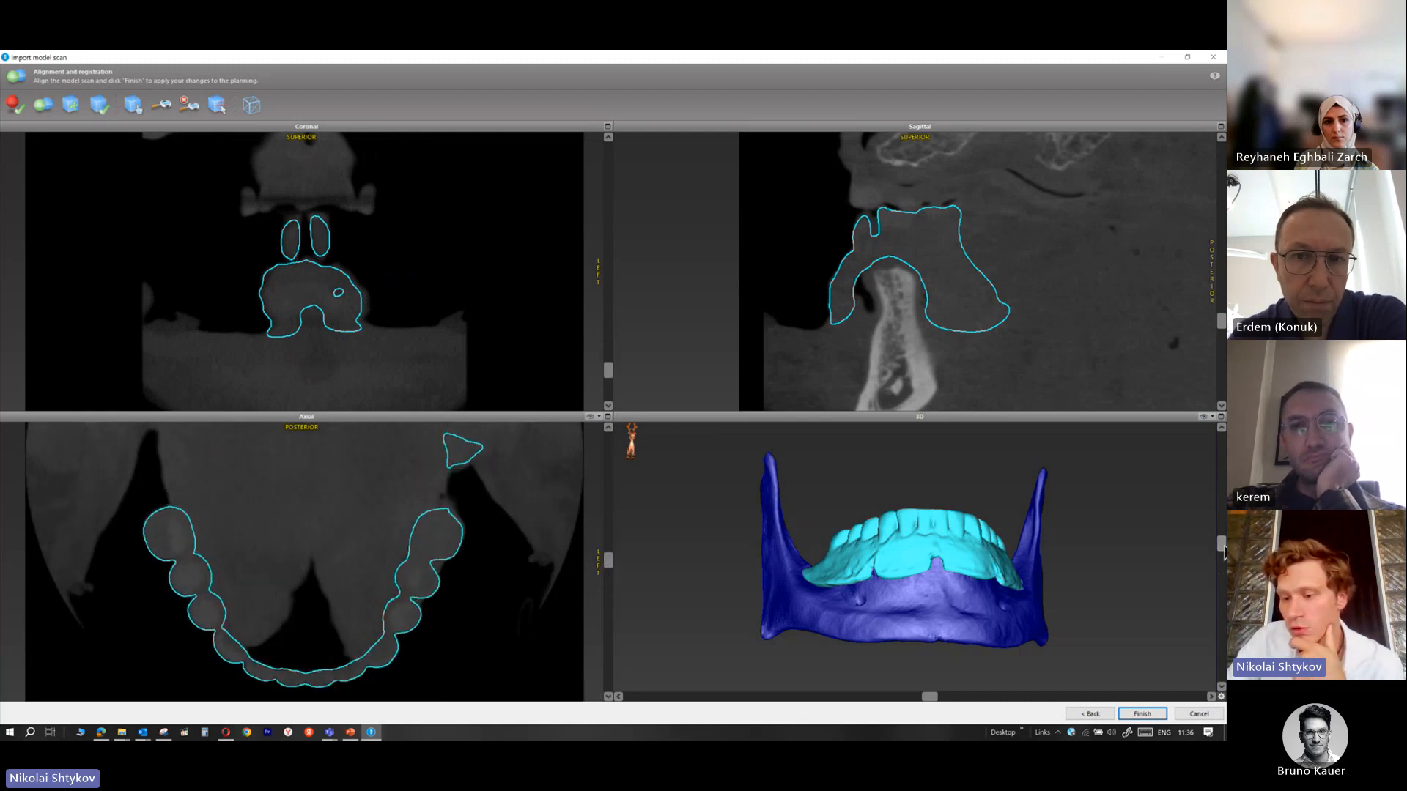
{"action": "mouse_move", "coordinate": [1222, 548]}
{"action": "left_mouse_down"}
{"action": "mouse_move", "coordinate": [1221, 602]}
{"action": "mouse_move", "coordinate": [1221, 560]}
{"action": "left_mouse_up"}
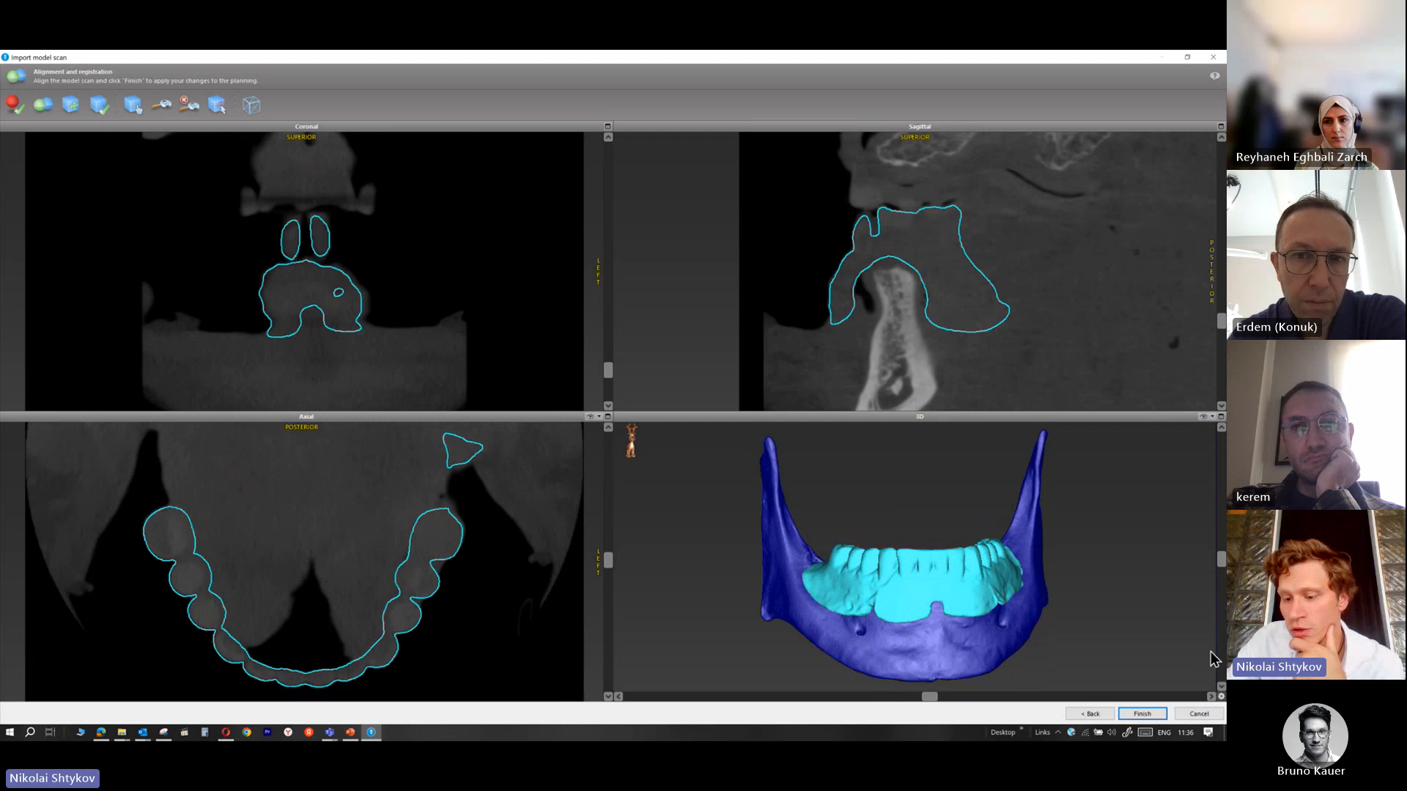
{"action": "left_click", "coordinate": [1143, 714]}
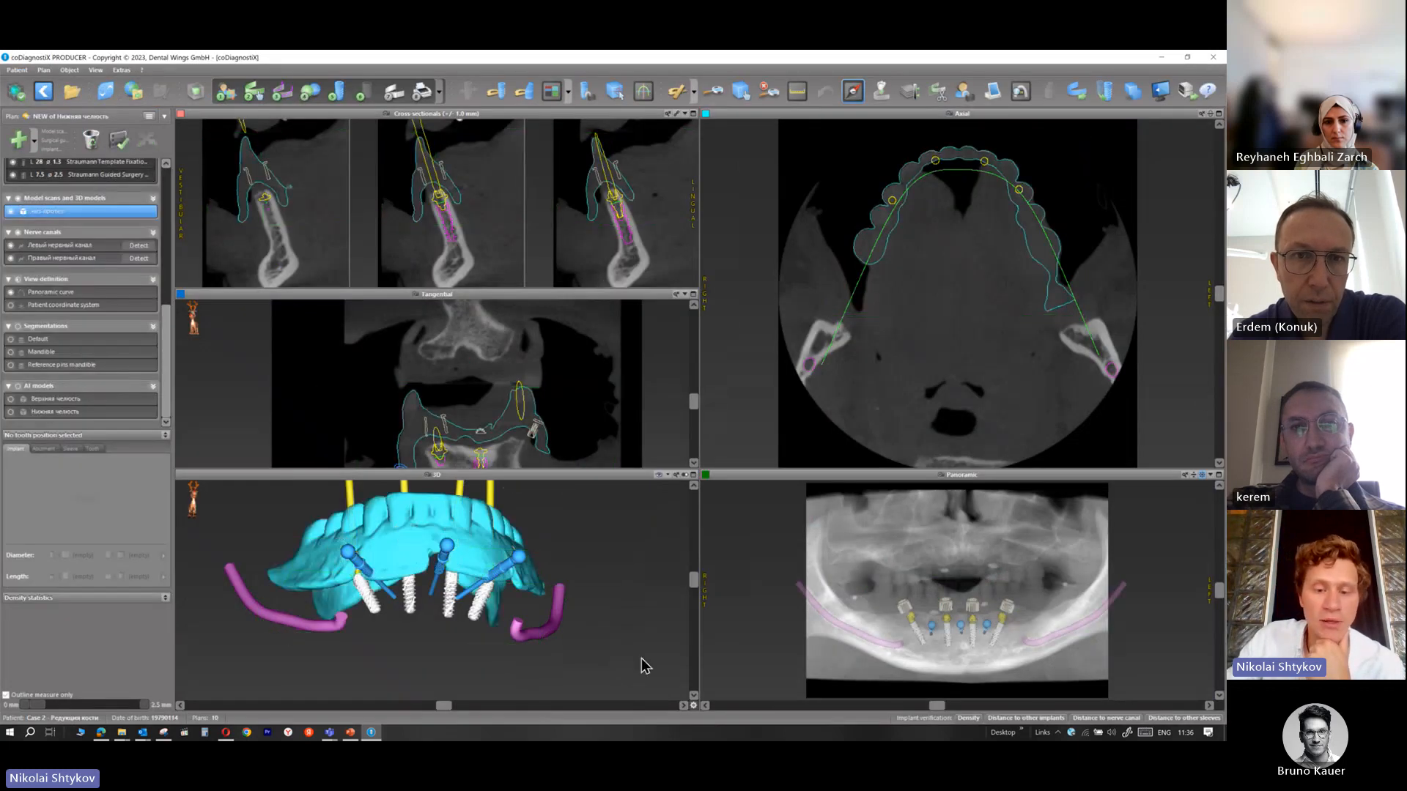
Inspect the denture scan over the Default segmentation in an enlarged front 3D view, and hide that segmentation again
{"action": "left_click_drag", "start_coordinate": [693, 582], "coordinate": [693, 630]}
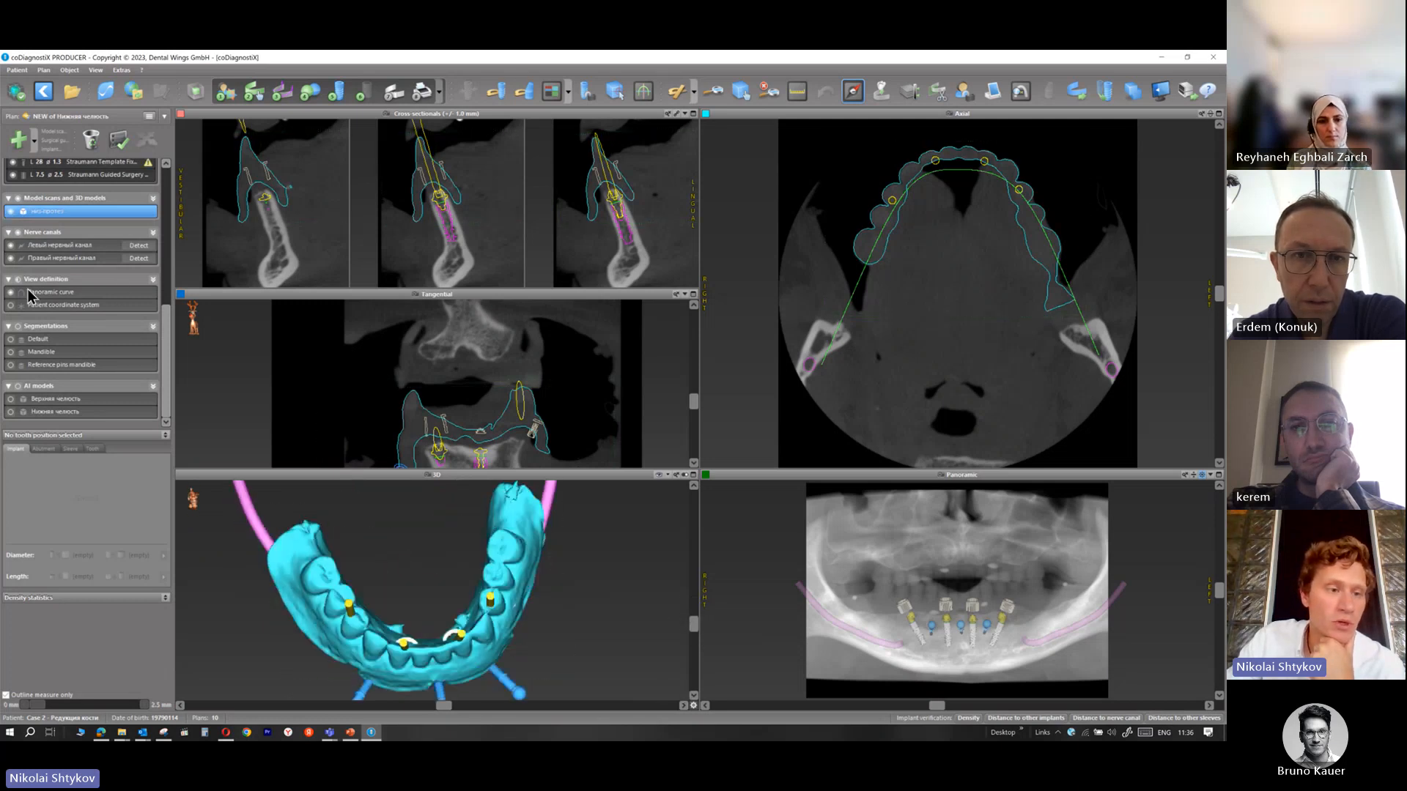
{"action": "left_click", "coordinate": [13, 341]}
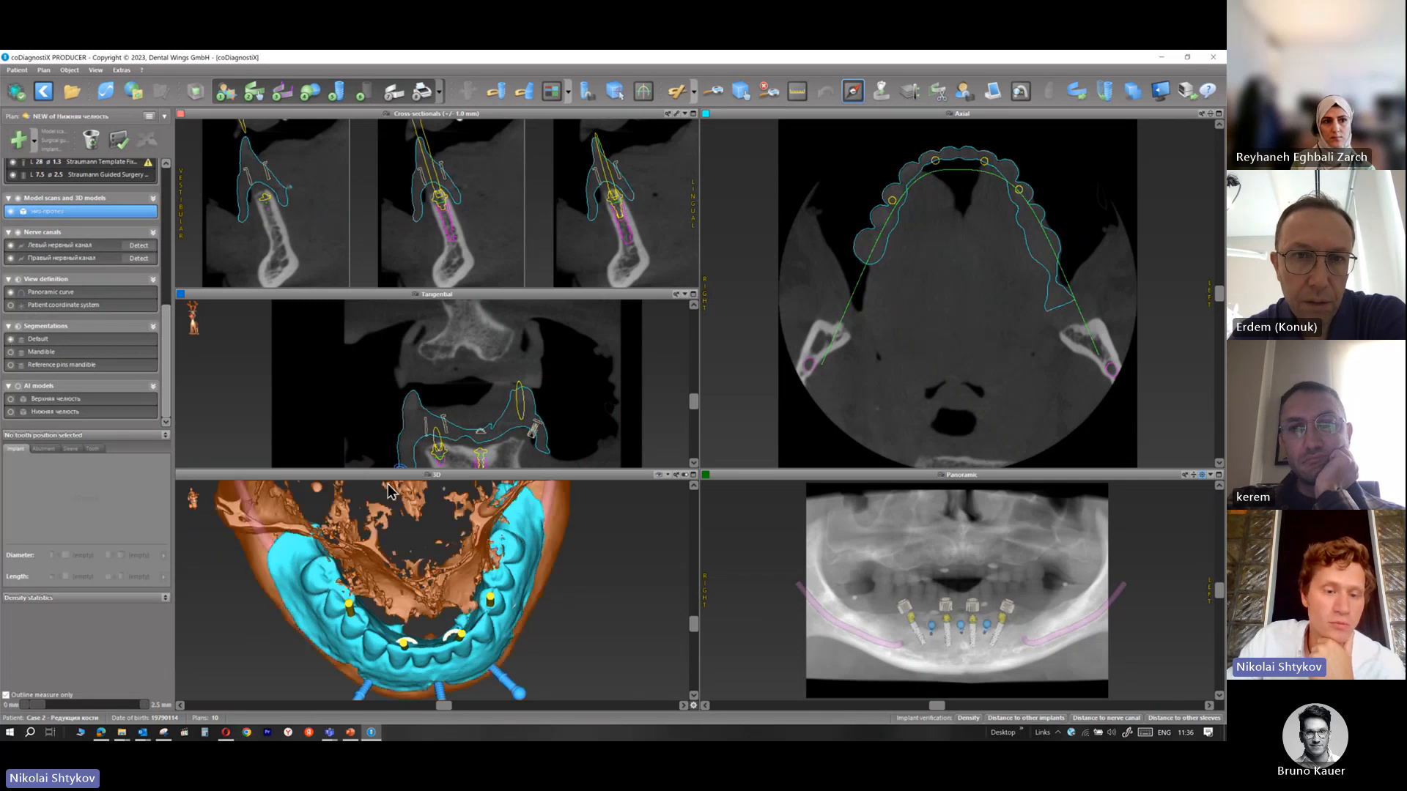
{"action": "double_click", "coordinate": [388, 477]}
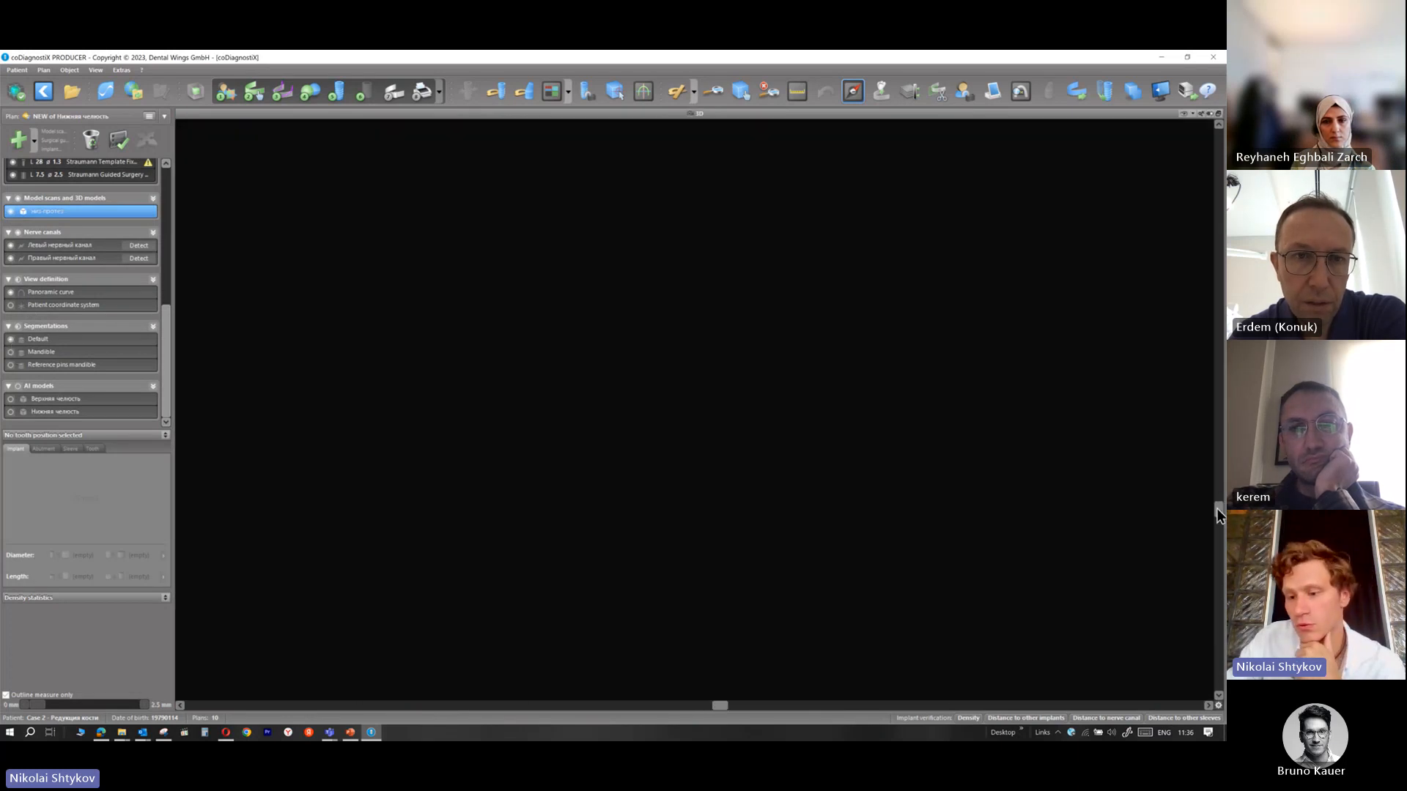
{"action": "left_click_drag", "start_coordinate": [1218, 515], "coordinate": [1213, 443]}
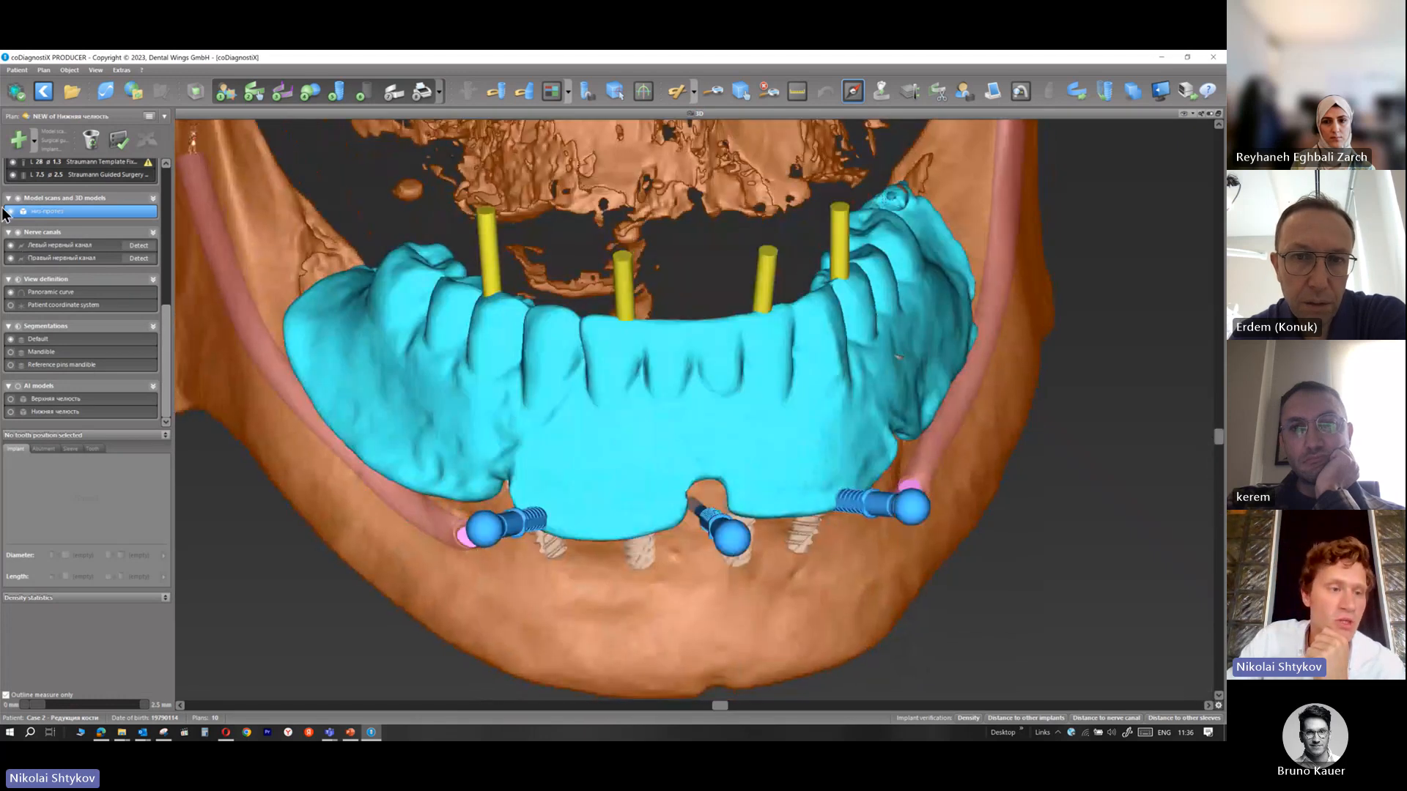
{"action": "left_click", "coordinate": [11, 339]}
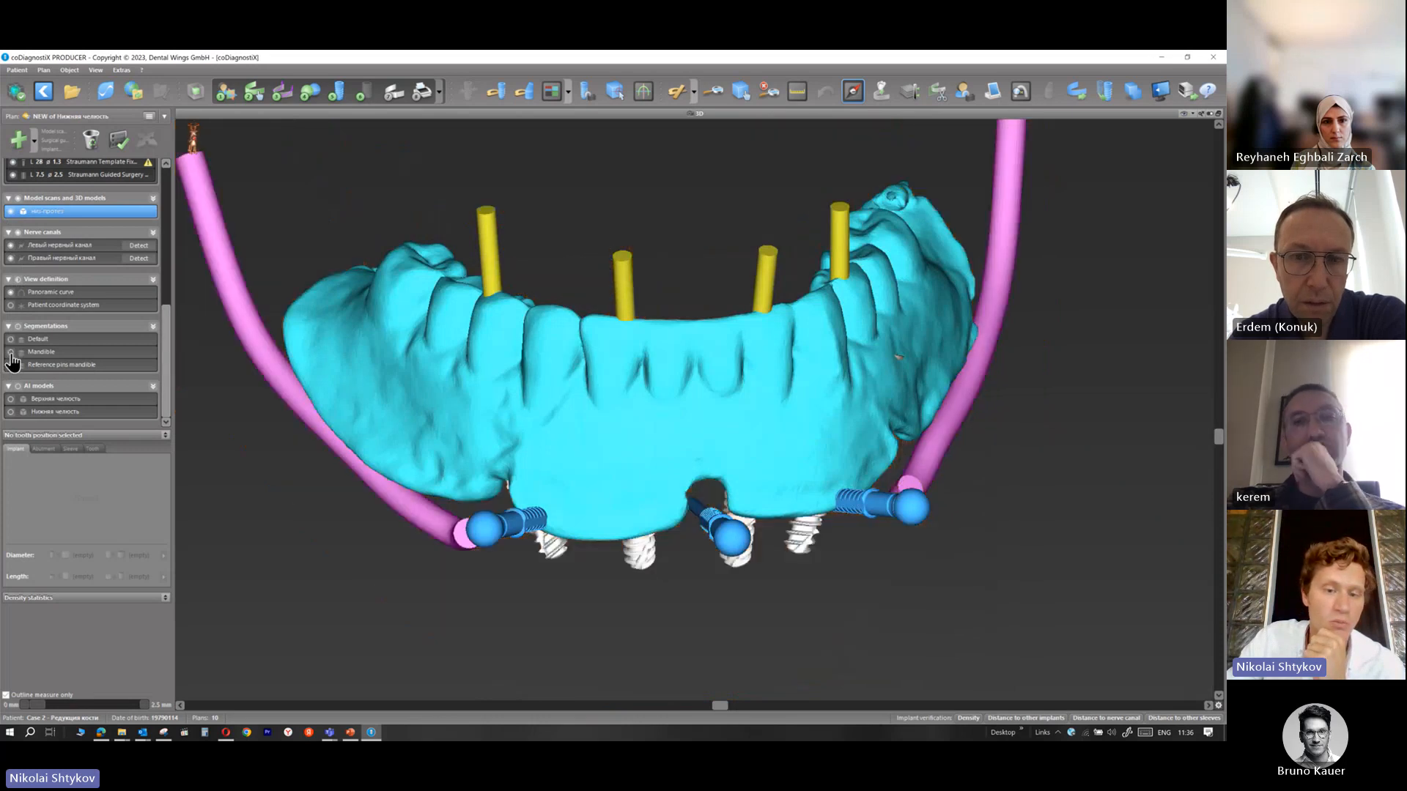
{"action": "left_click", "coordinate": [11, 352]}
{"action": "left_click", "coordinate": [11, 352]}
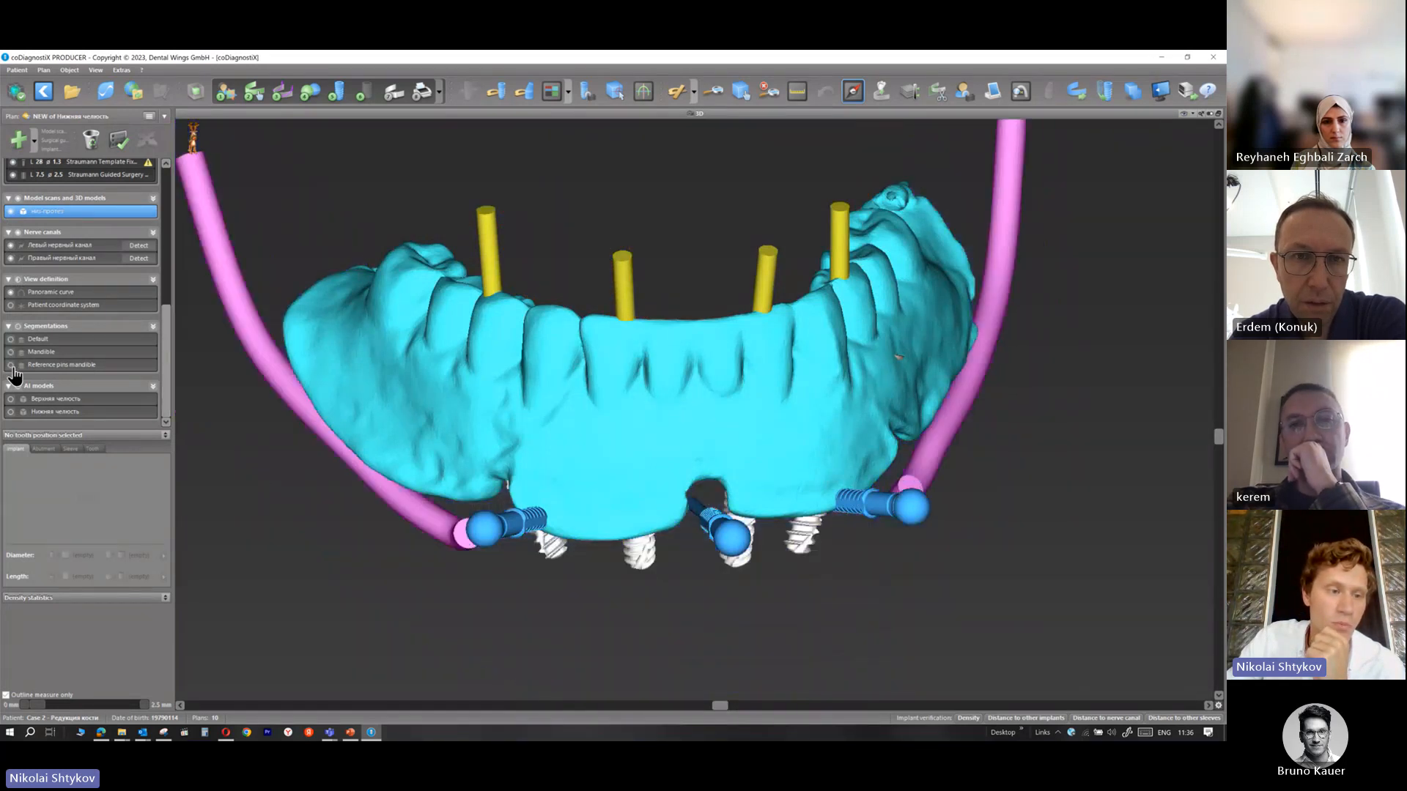
{"action": "left_click", "coordinate": [10, 365]}
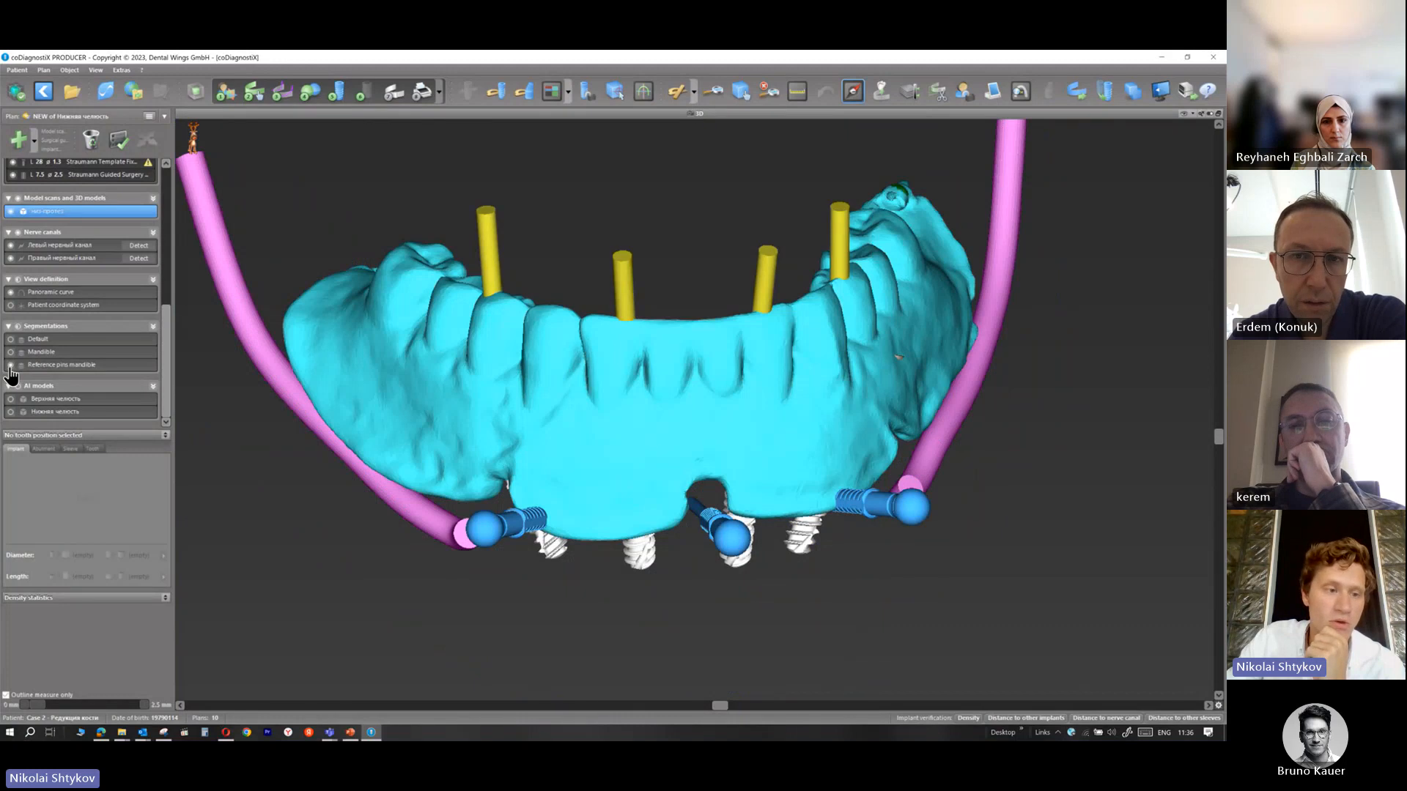
{"action": "left_click", "coordinate": [10, 367]}
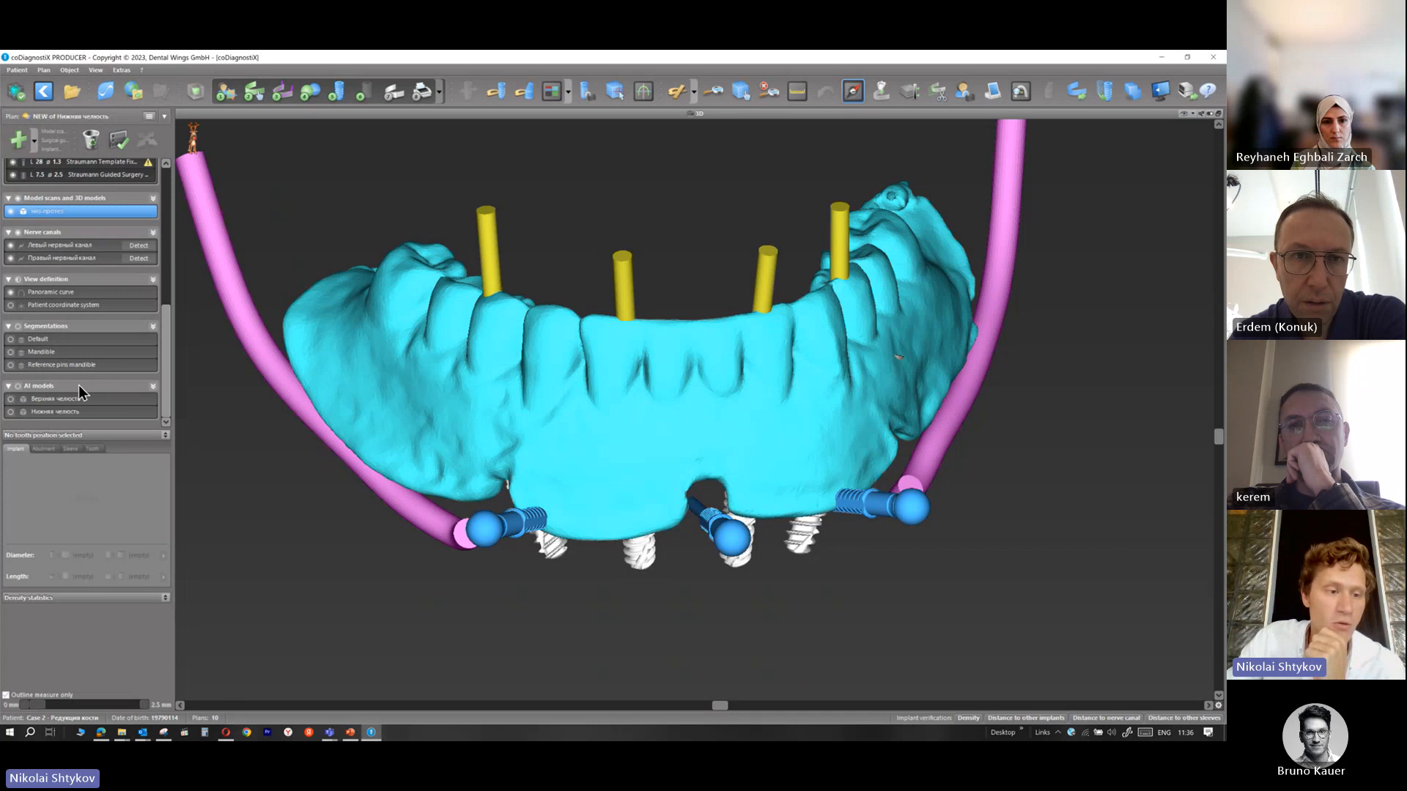
Show the lower jaw AI model (Нижняя челюсть) and inspect the denture scan on it from above and from the front
{"action": "left_click", "coordinate": [10, 412]}
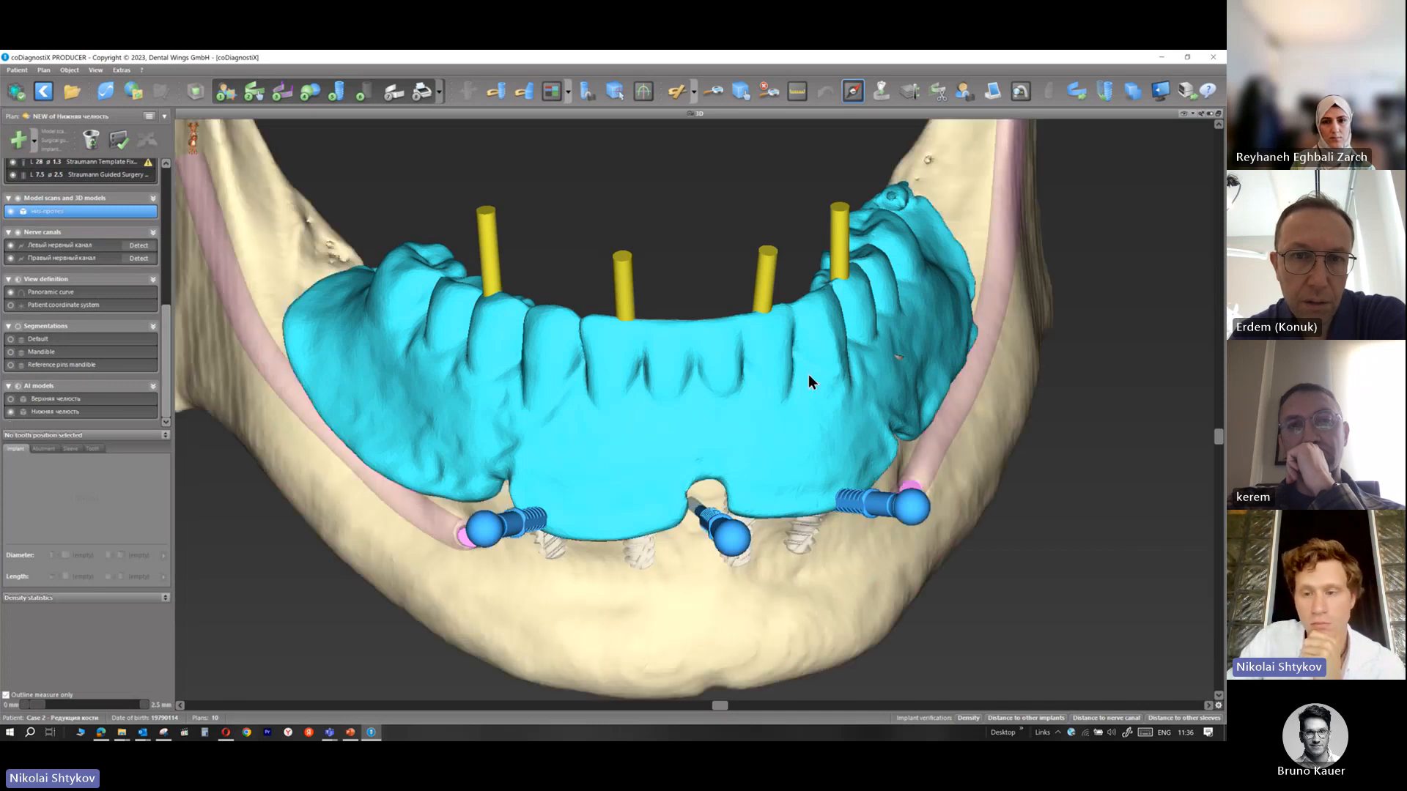
{"action": "left_click_drag", "start_coordinate": [1218, 442], "coordinate": [1195, 491]}
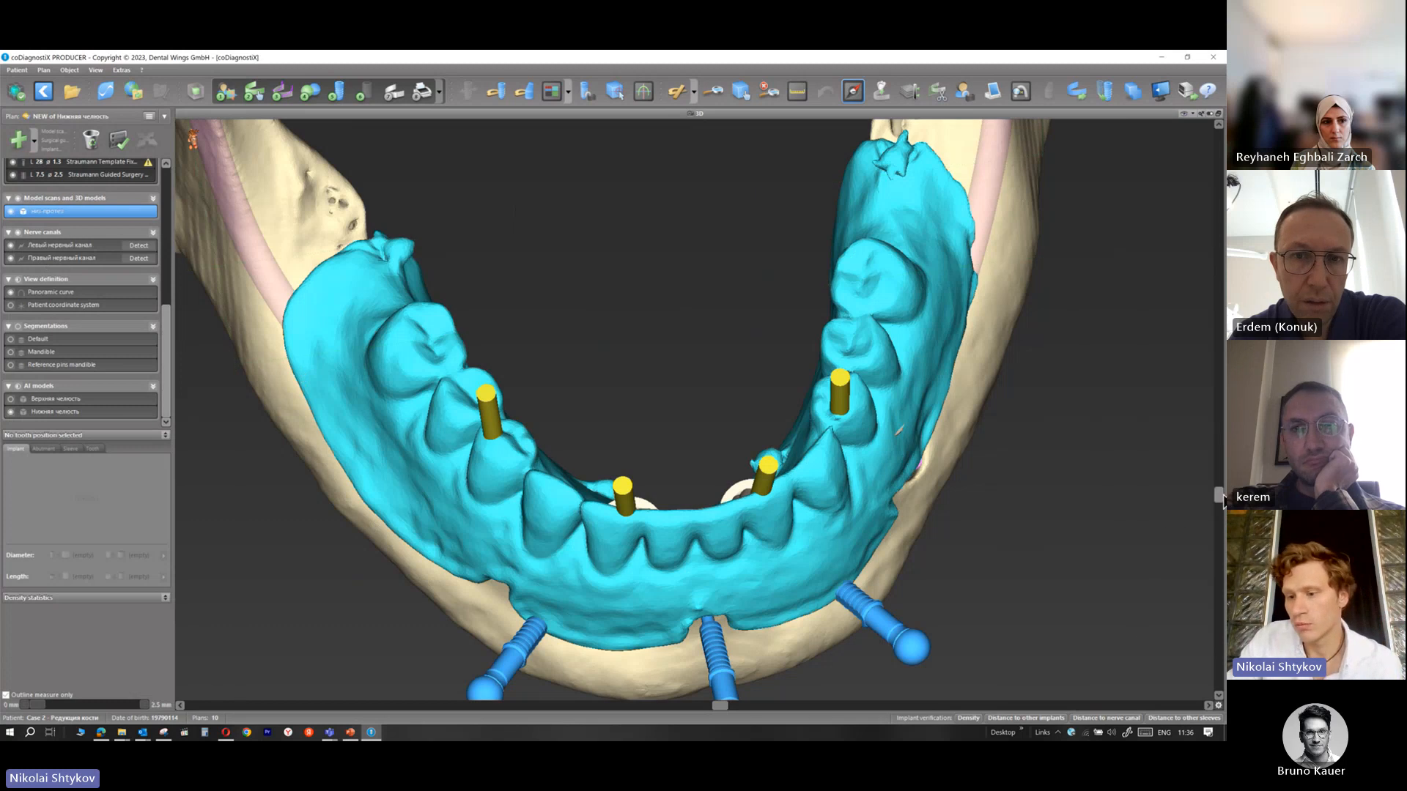
{"action": "left_click_drag", "start_coordinate": [1217, 495], "coordinate": [1211, 438]}
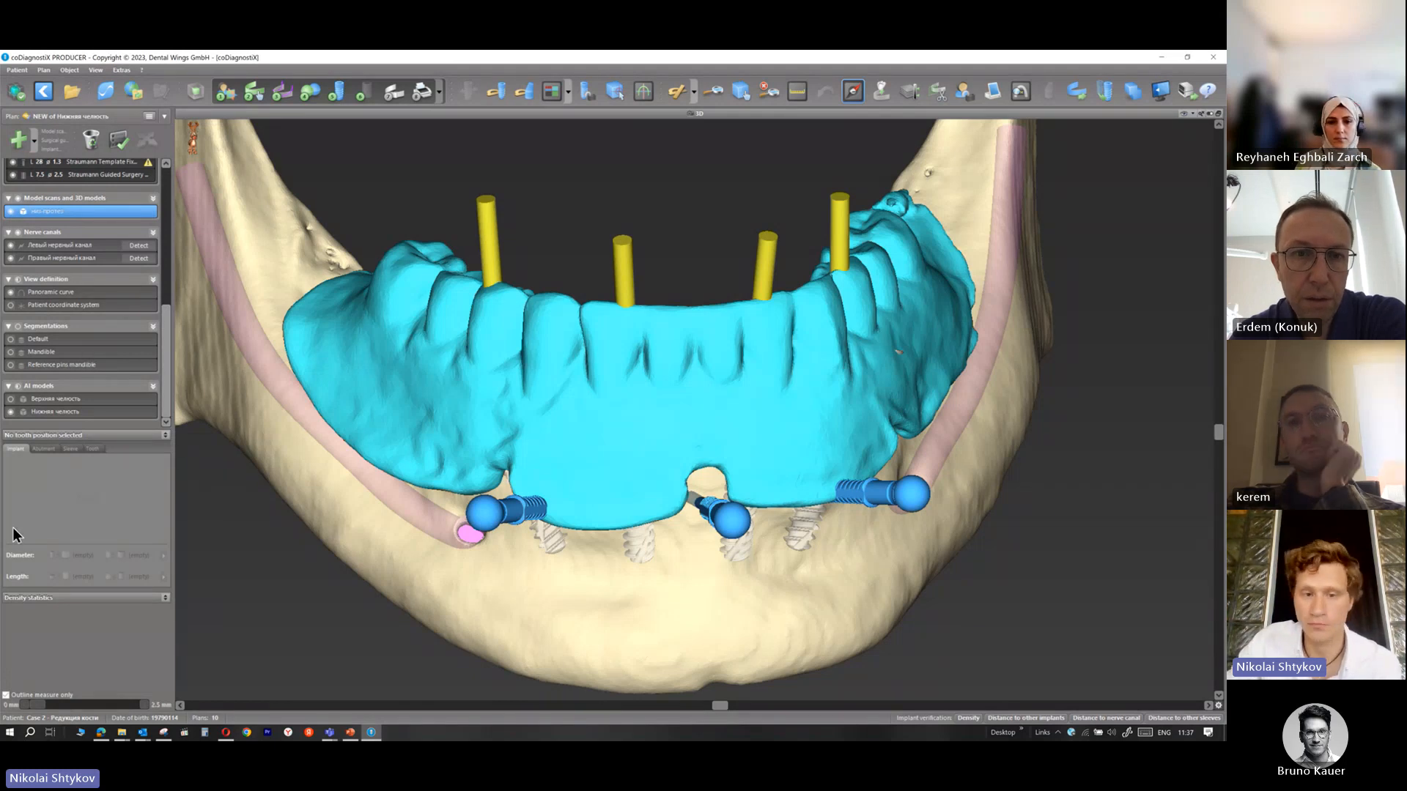
Hide the denture scan, inspect the implants, sleeves and fixation pins in the jaw, and restore the multi-view layout
{"action": "left_click", "coordinate": [10, 212]}
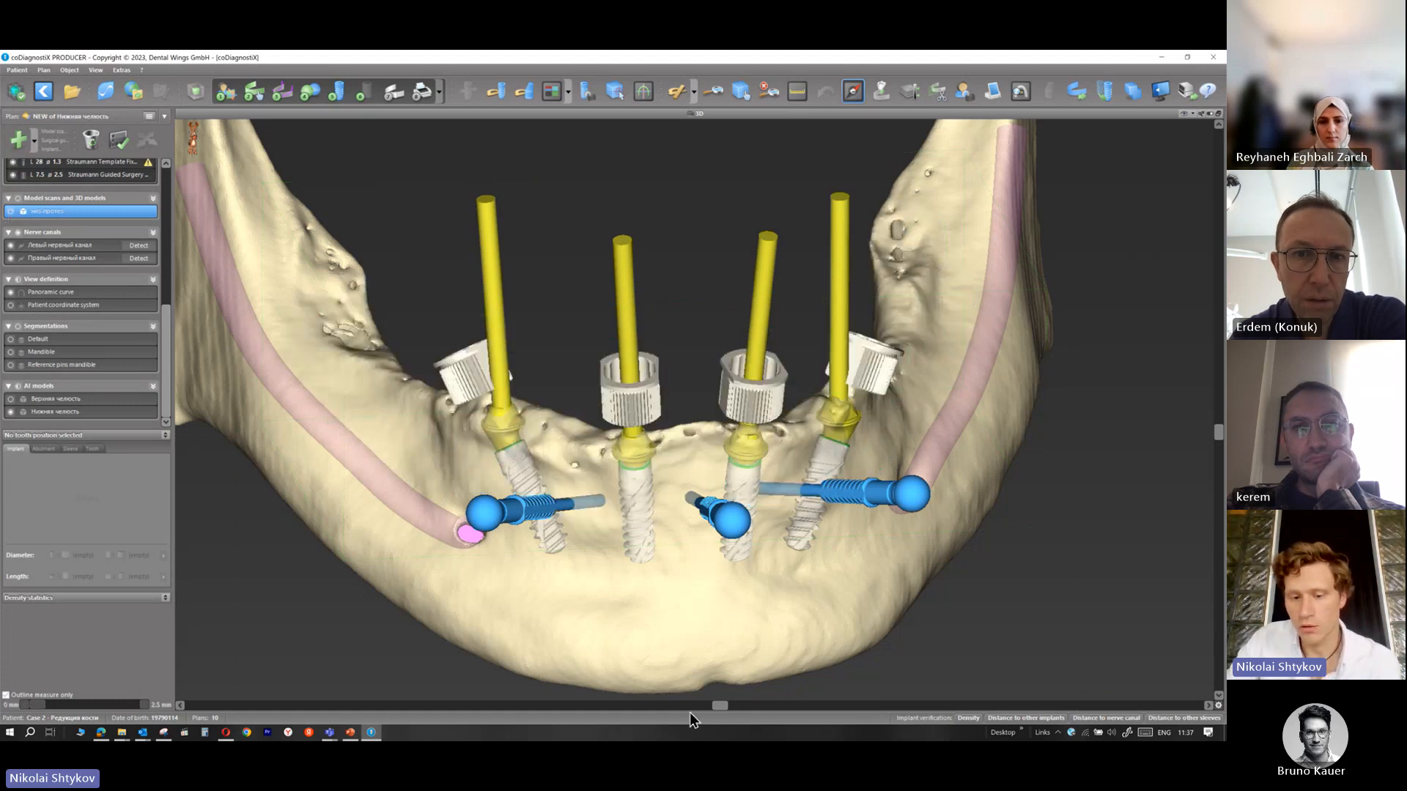
{"action": "left_click_drag", "start_coordinate": [712, 709], "coordinate": [680, 710]}
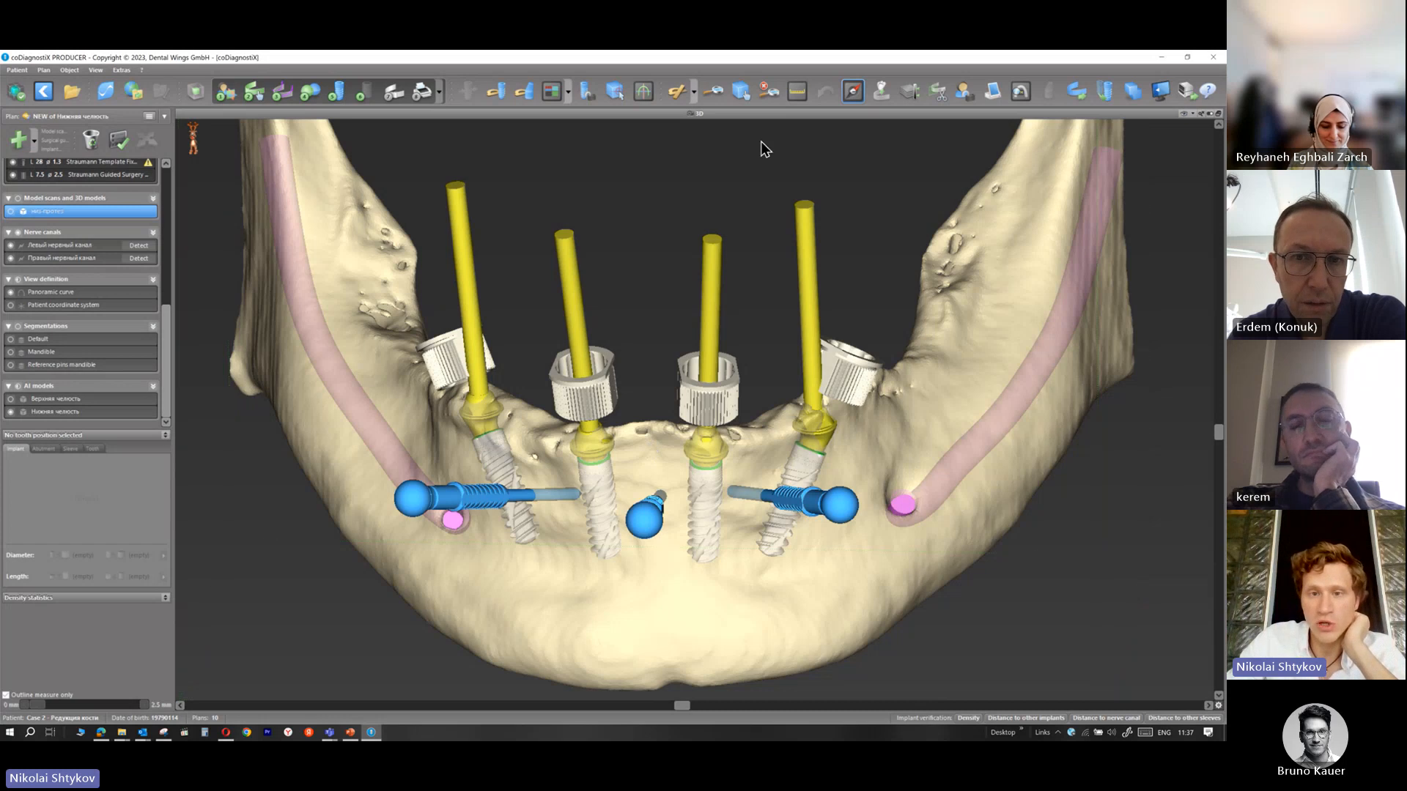
{"action": "double_click", "coordinate": [771, 113]}
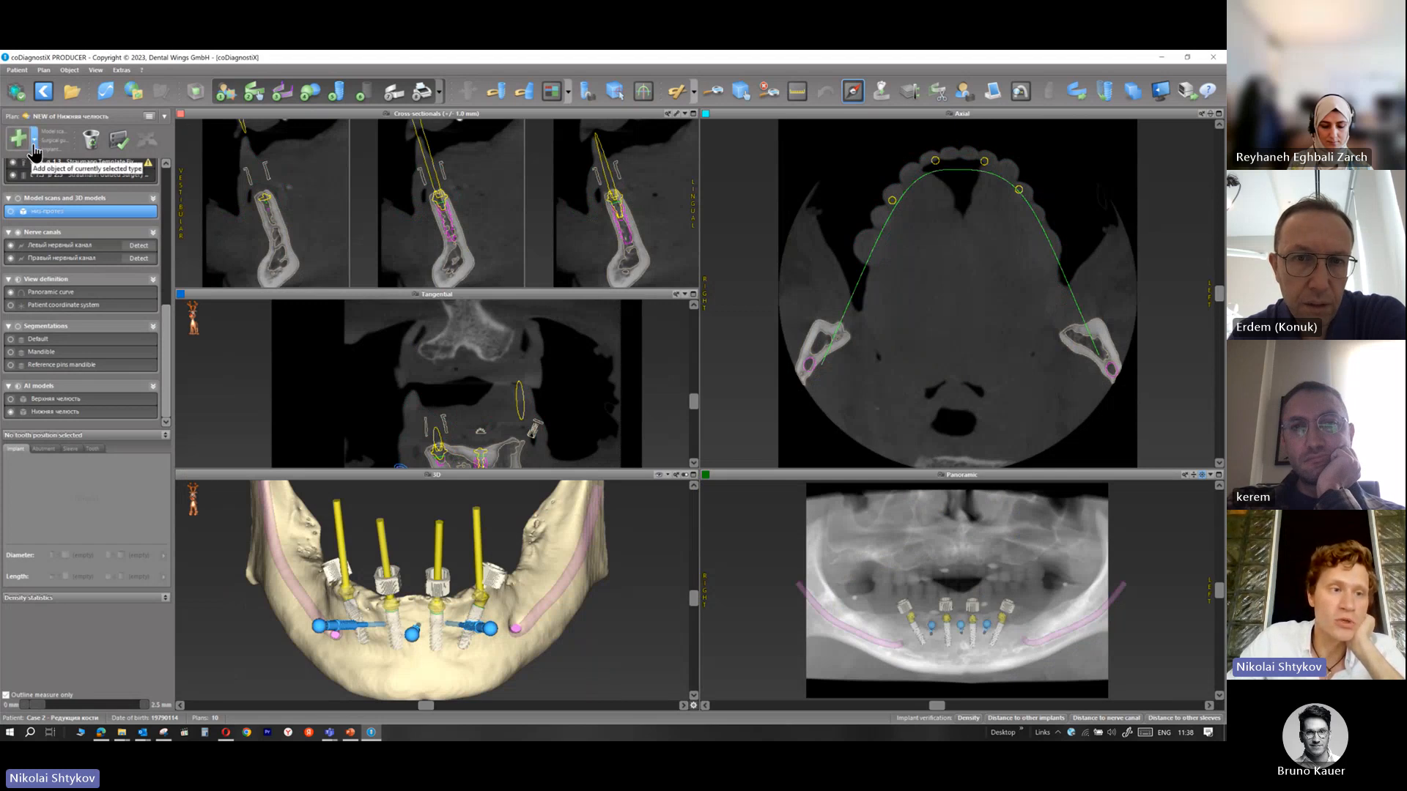
Add a cut profile to the plan and generate its points from the implant base points
{"action": "left_click", "coordinate": [34, 144]}
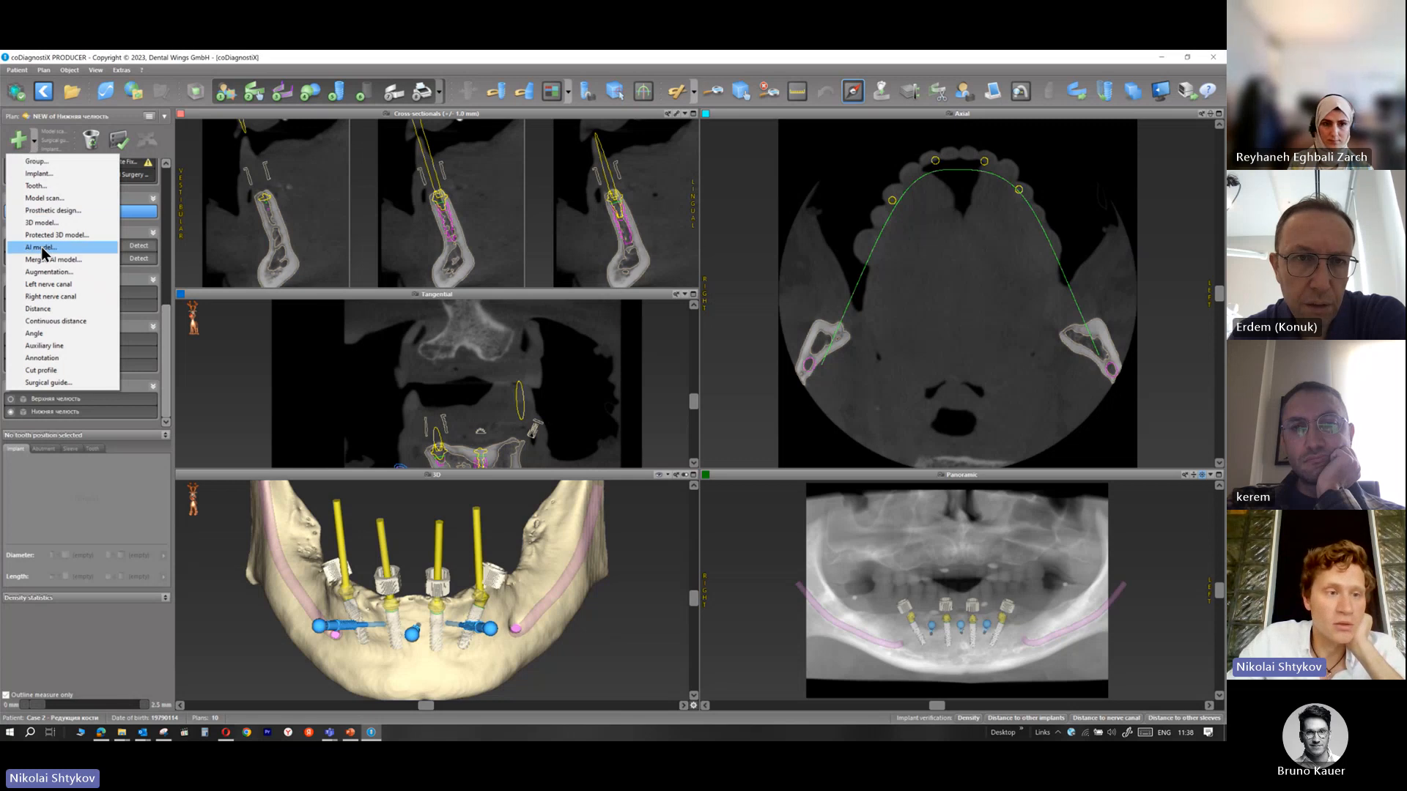
{"action": "left_click", "coordinate": [55, 372]}
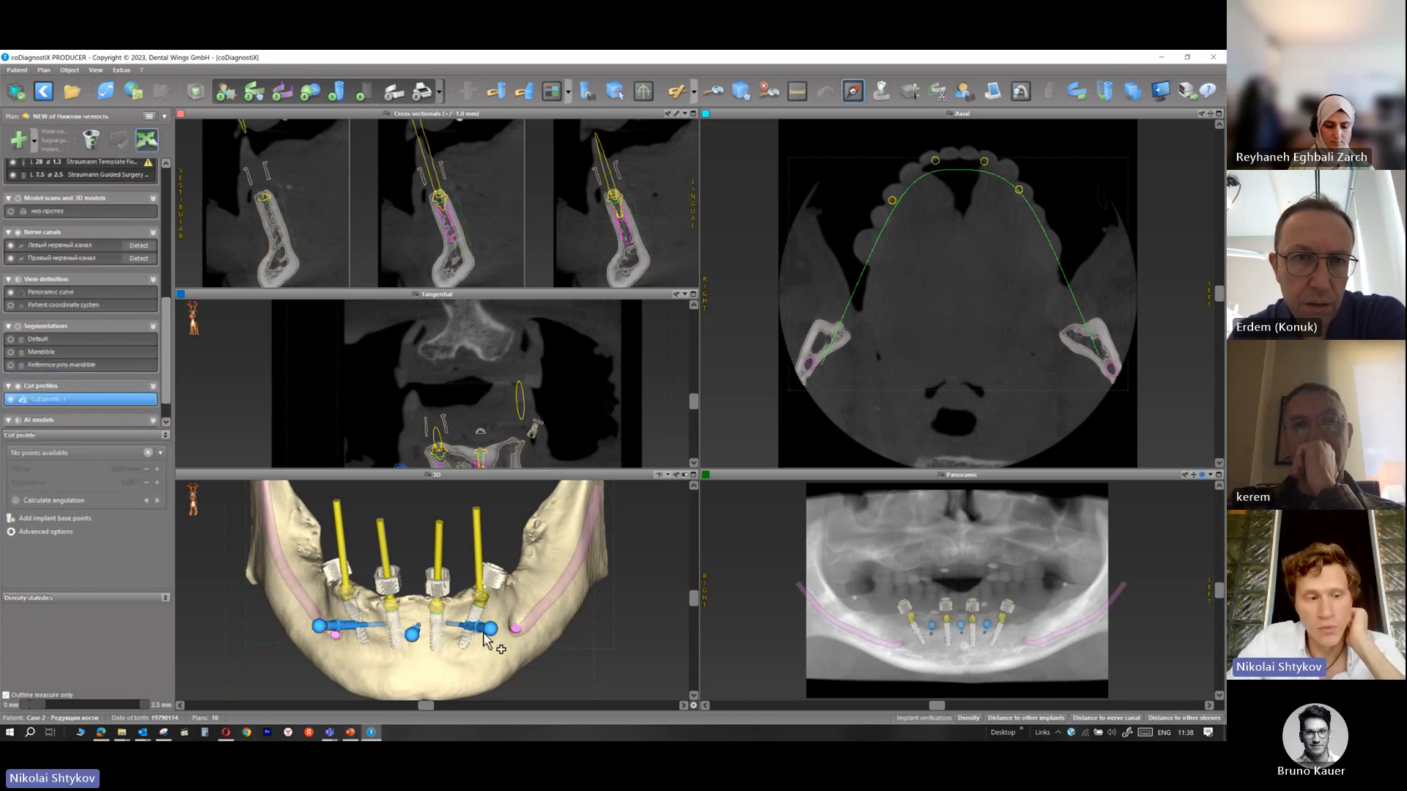
{"action": "scroll", "coordinate": [46, 398], "scroll_direction": "down", "scroll_amount": 1}
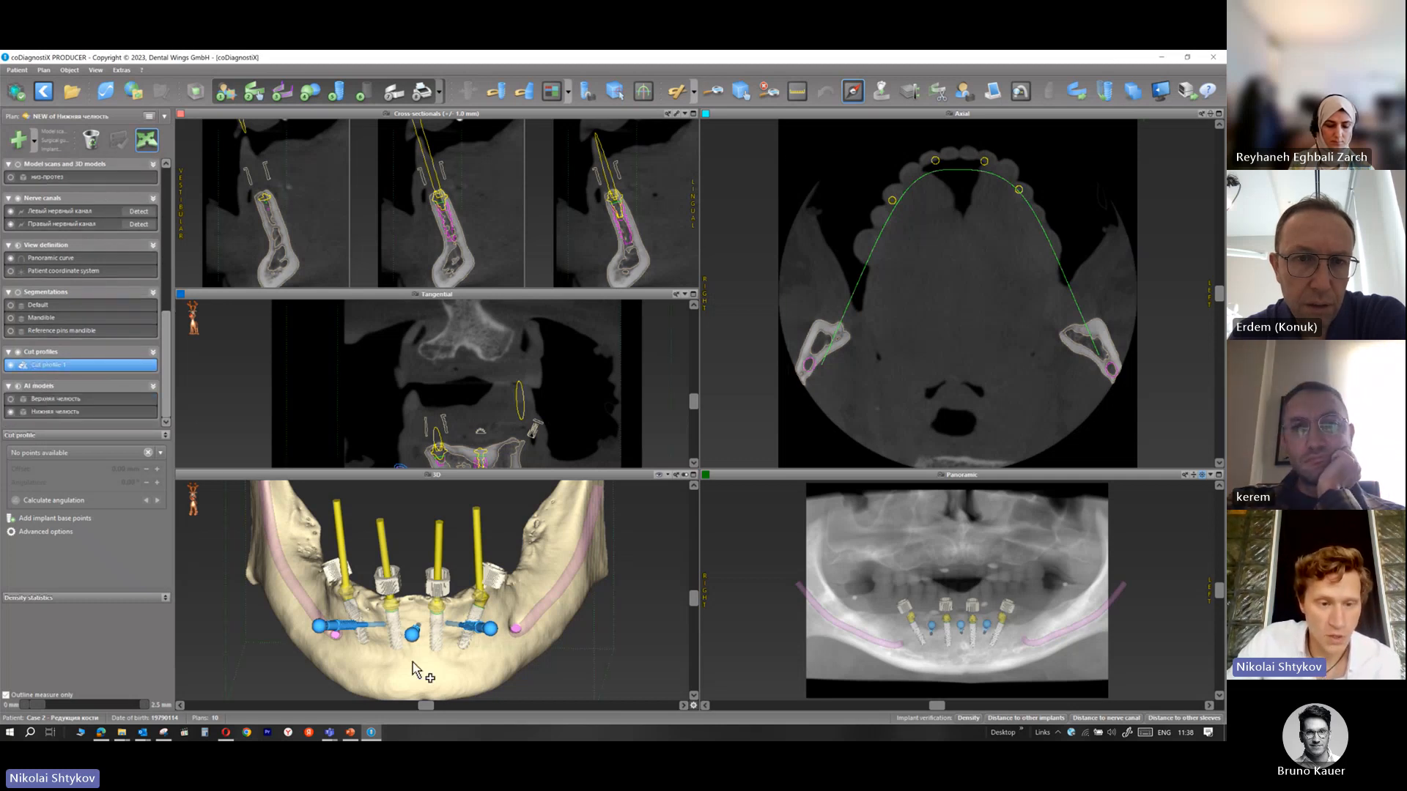
{"action": "left_click", "coordinate": [77, 520]}
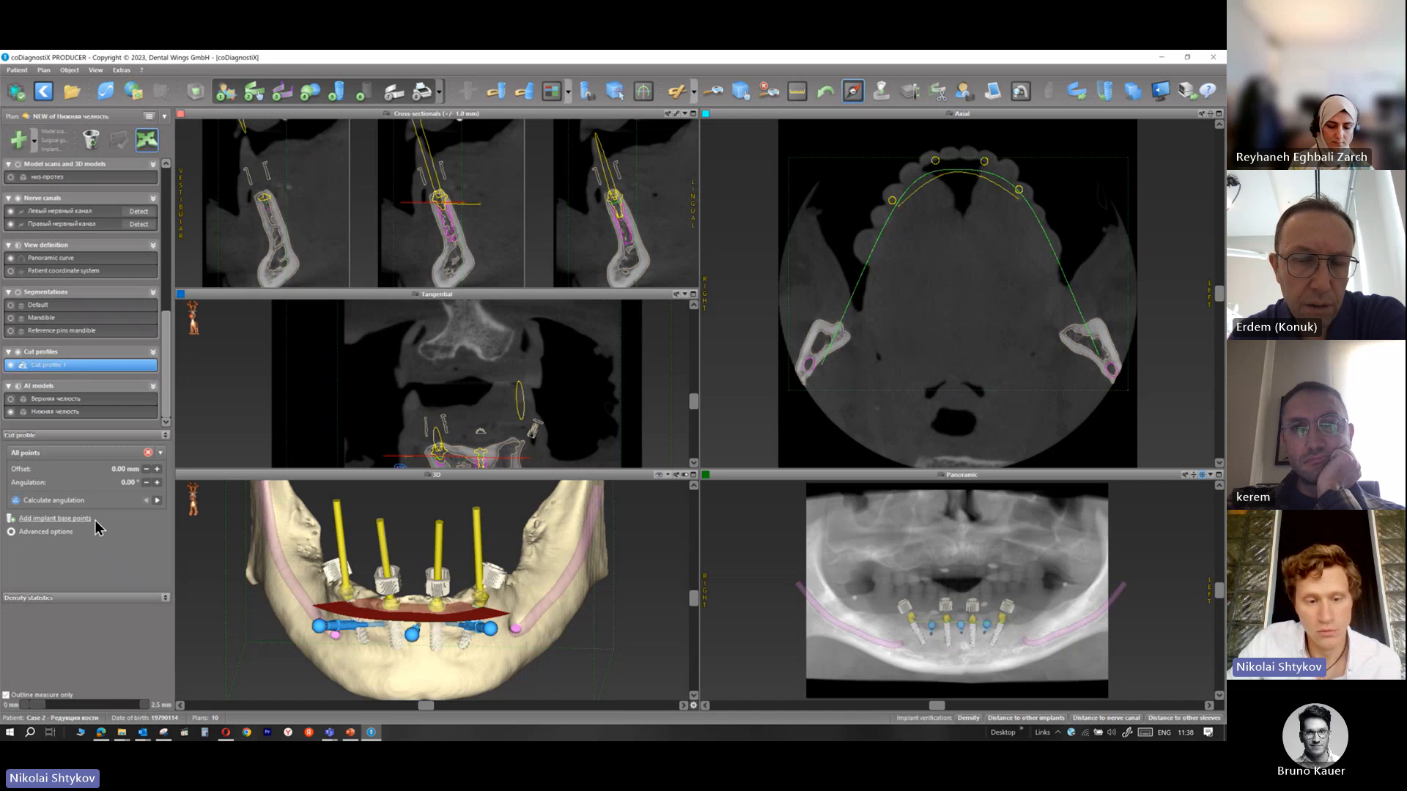
Inspect the cut profile across the jaw ridge in an enlarged 3D view from the front and above, and restore the multi-view layout
{"action": "double_click", "coordinate": [500, 477]}
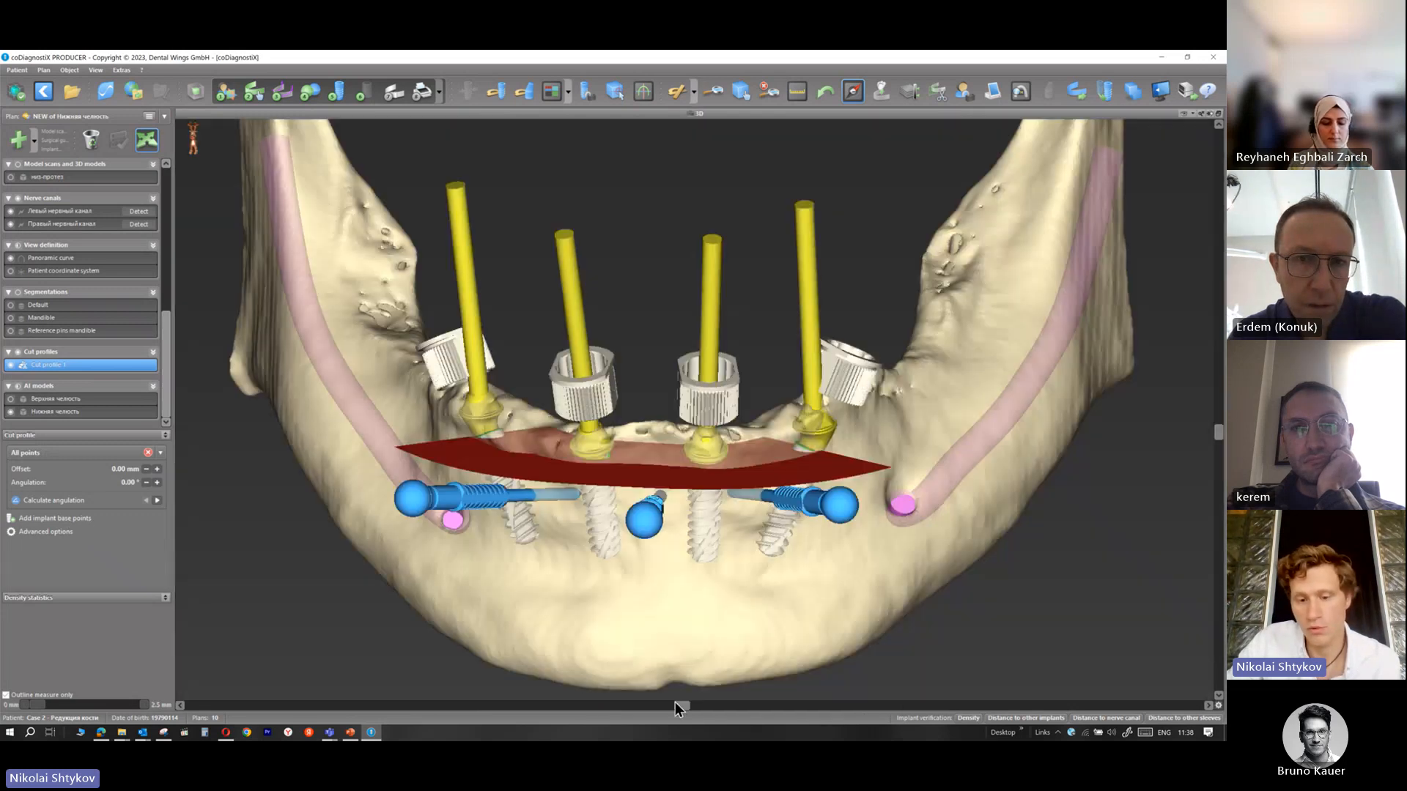
{"action": "mouse_move", "coordinate": [683, 706]}
{"action": "left_mouse_down"}
{"action": "mouse_move", "coordinate": [792, 701]}
{"action": "mouse_move", "coordinate": [671, 687]}
{"action": "left_mouse_up"}
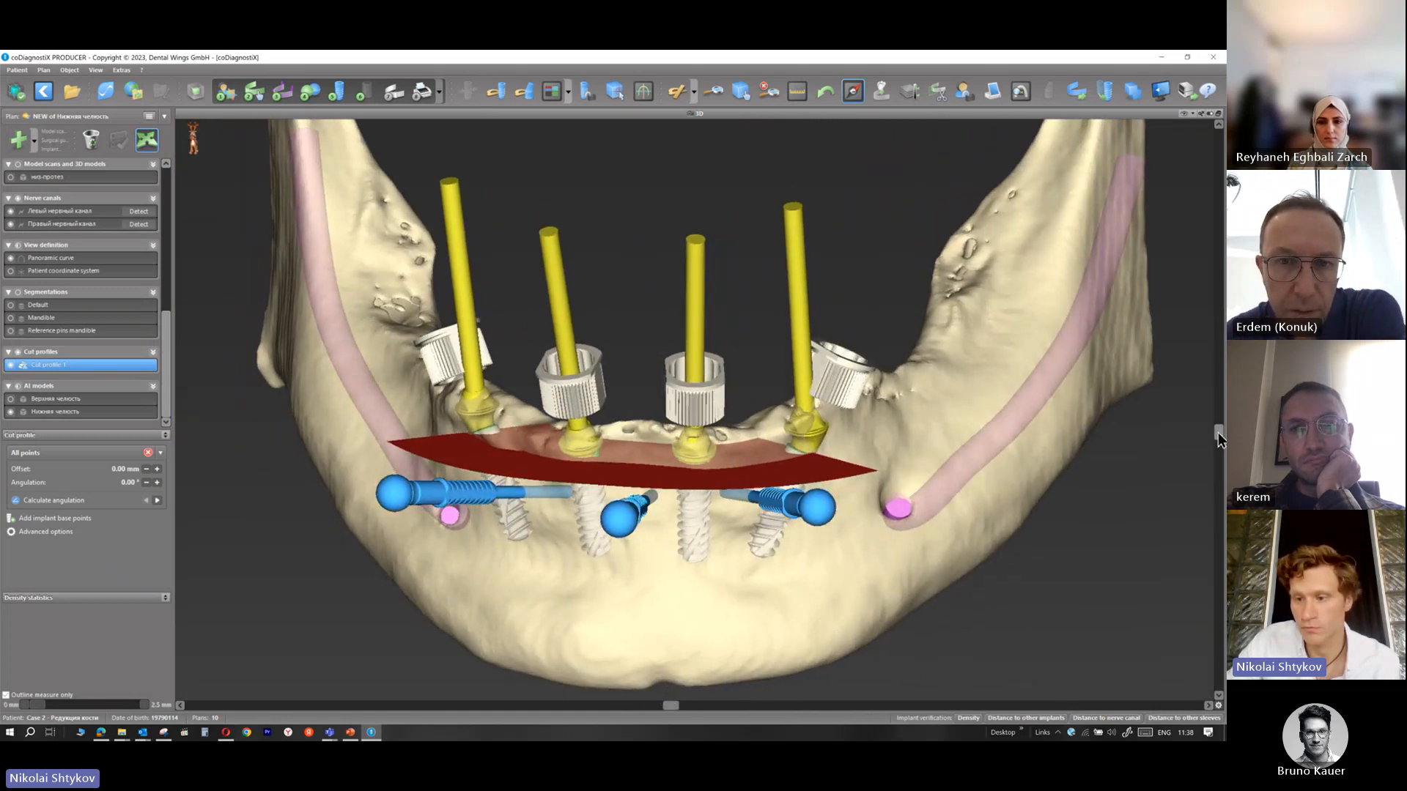
{"action": "left_click_drag", "start_coordinate": [1218, 433], "coordinate": [1219, 465]}
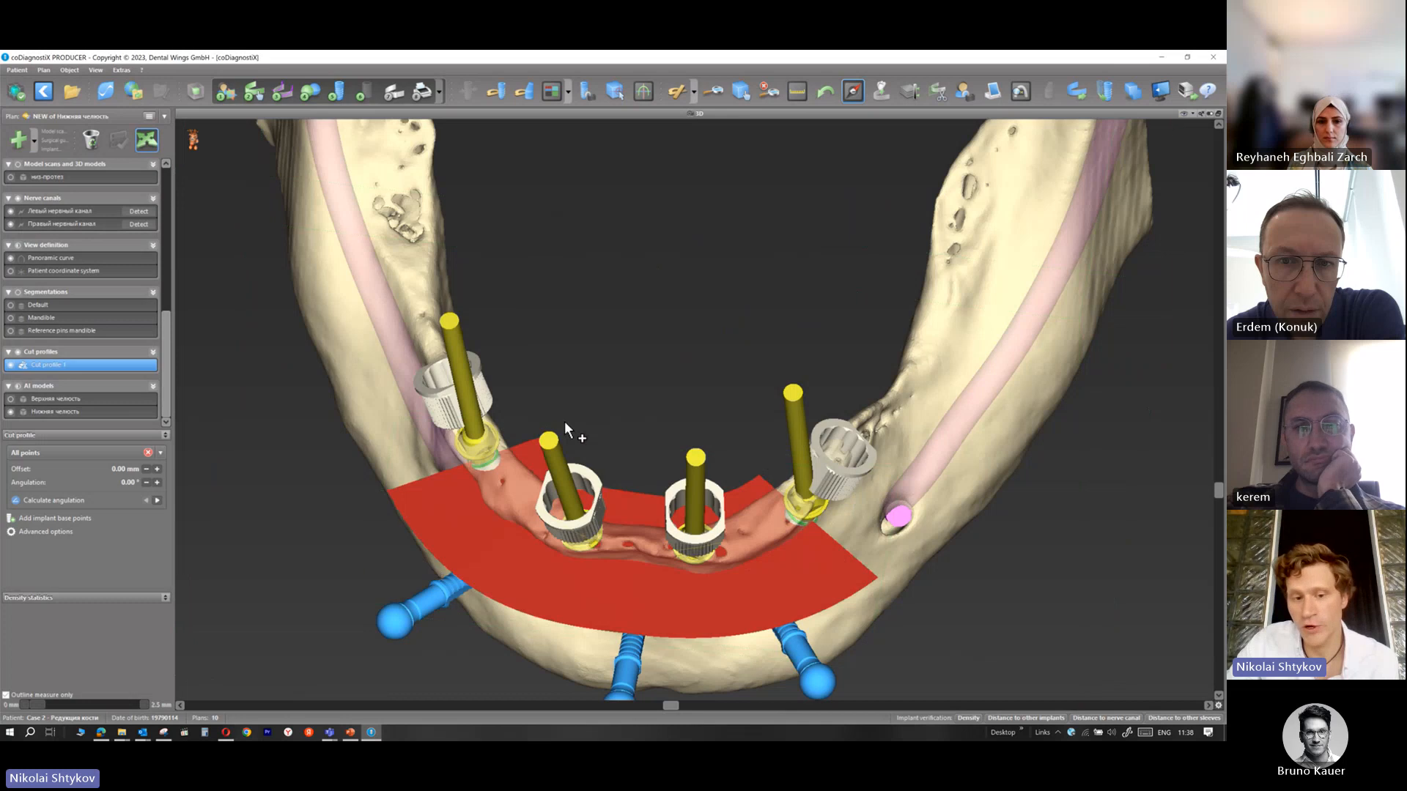
{"action": "double_click", "coordinate": [794, 116]}
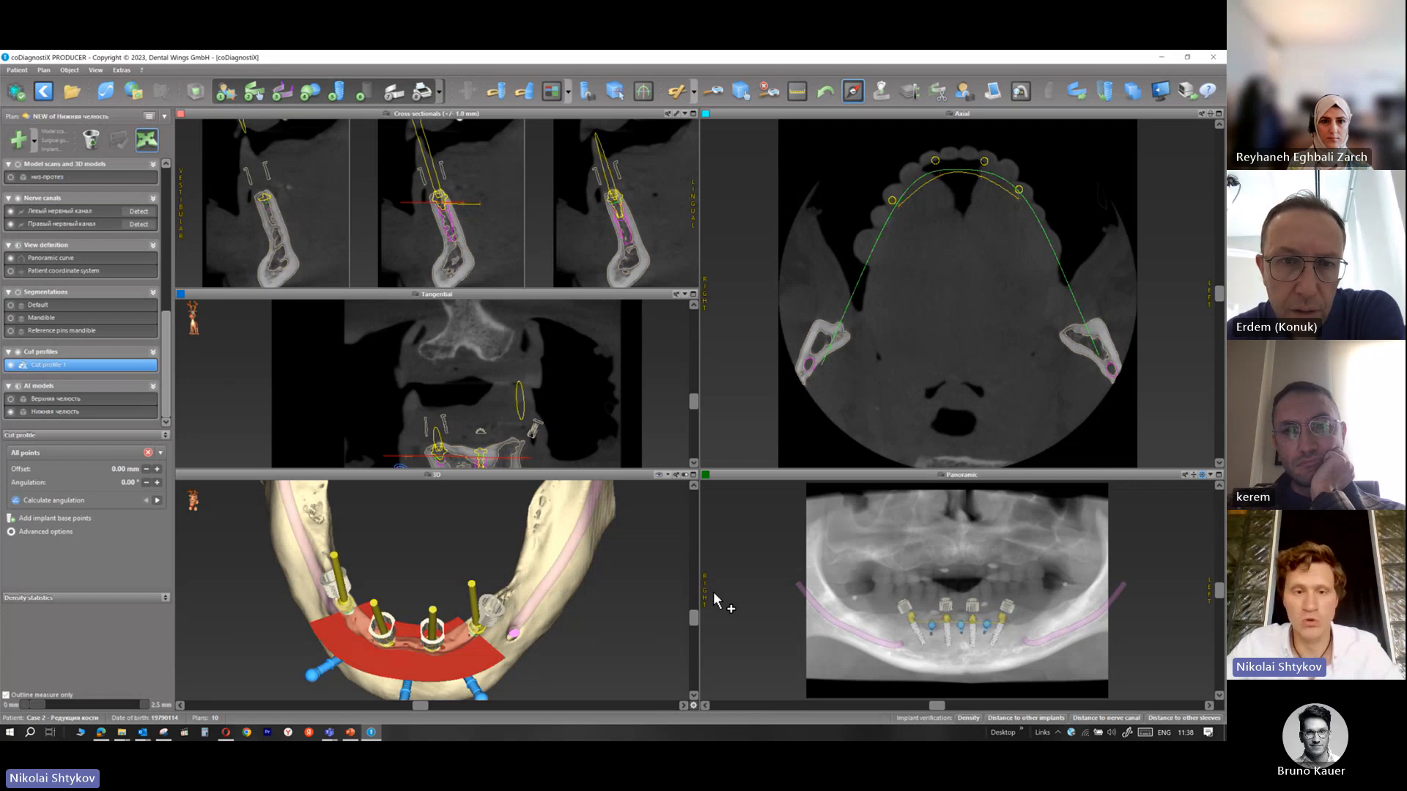
Switch to the PowerPoint presentation and open slide 172 showing the surgical guide design
{"action": "key", "text": "alt+Tab"}
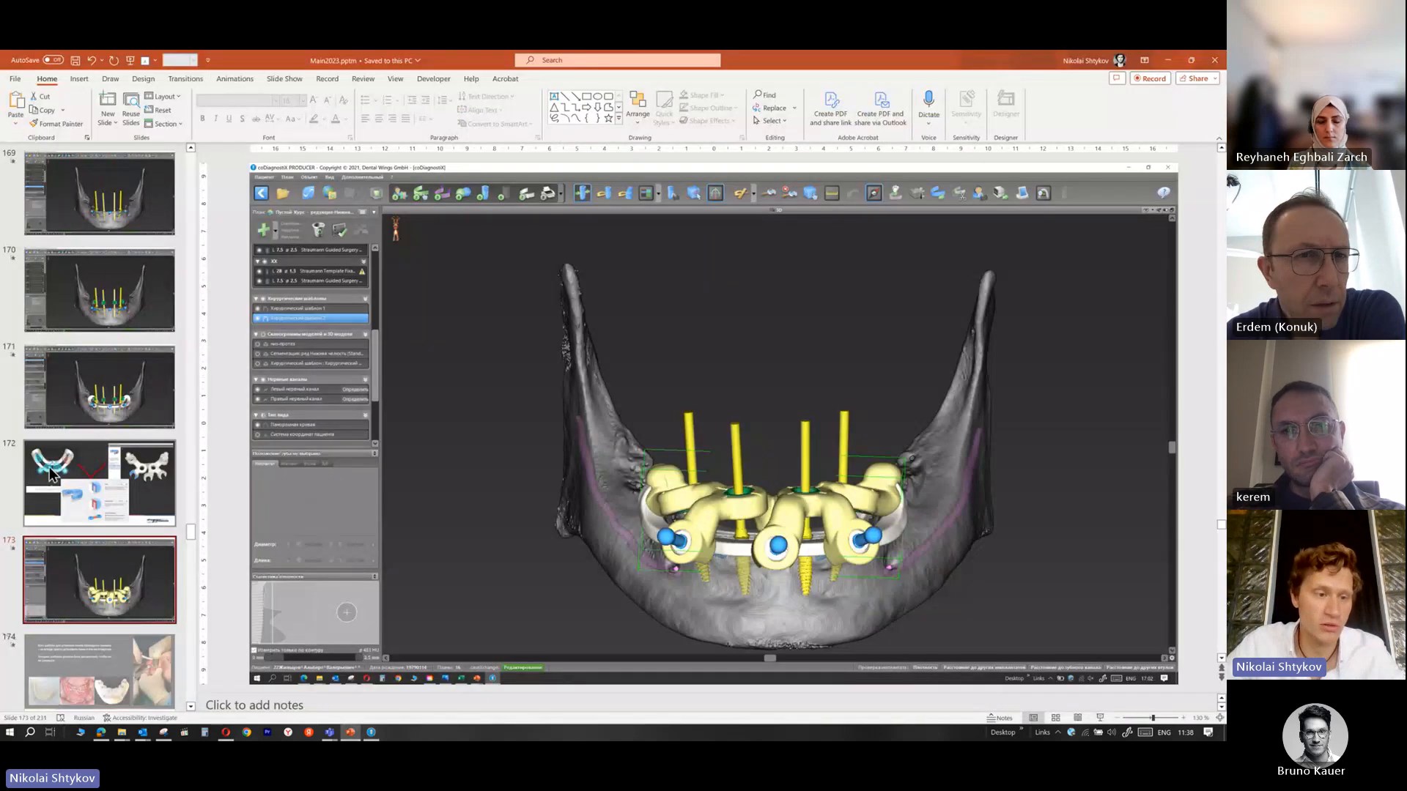
{"action": "left_click", "coordinate": [51, 475]}
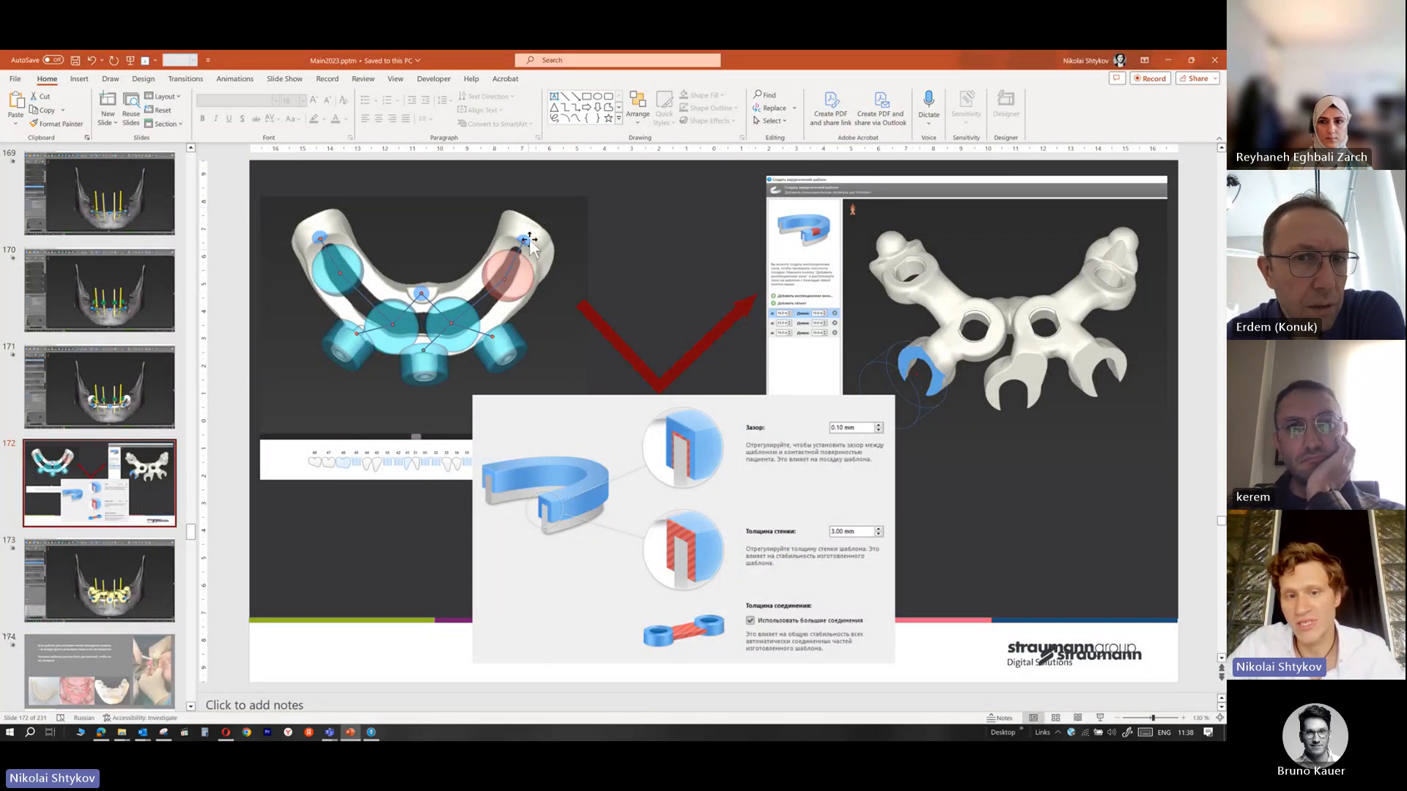
Open slide 171 showing the bone-supported pin guide on the lower jaw, and switch back to coDiagnostiX
{"action": "left_click", "coordinate": [87, 417]}
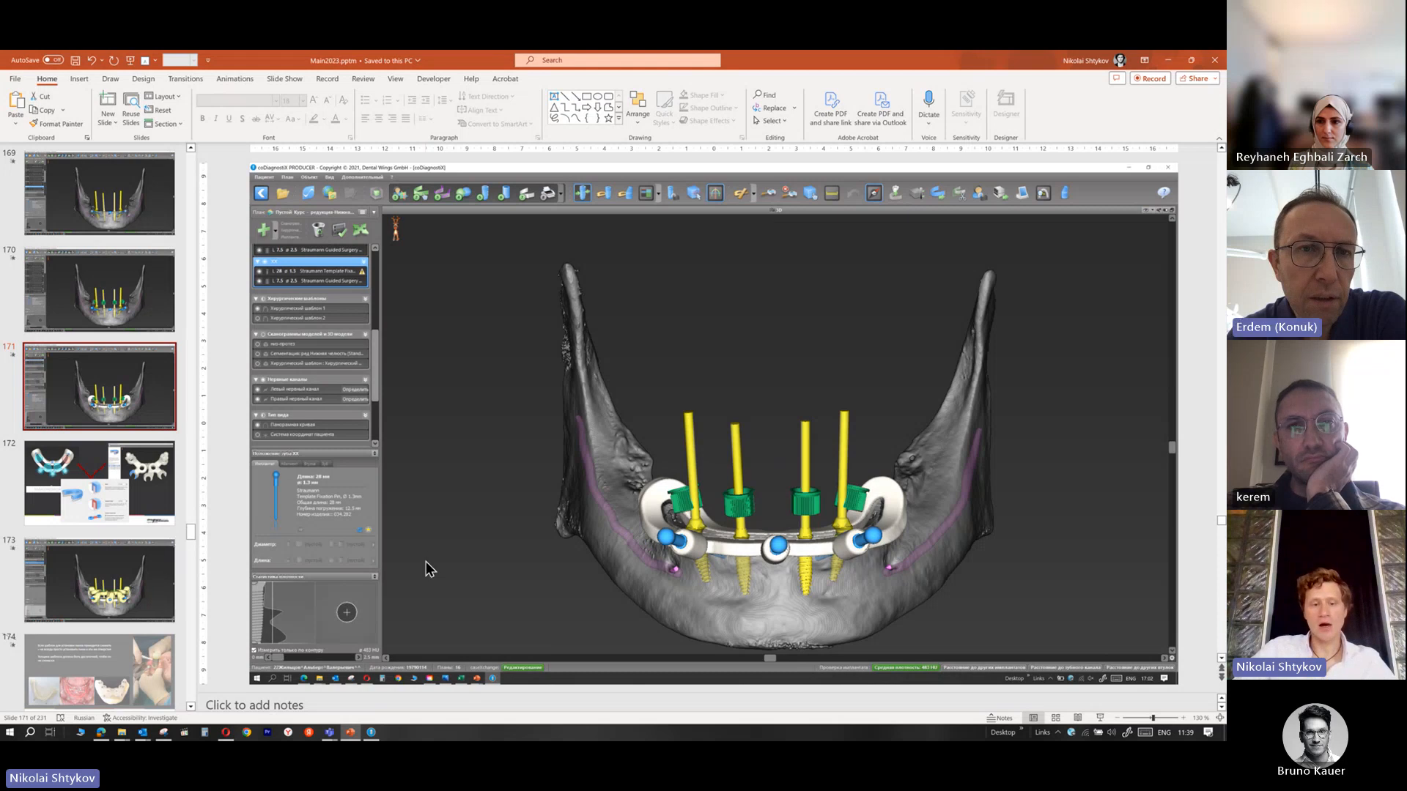
{"action": "key", "text": "alt+Tab"}
{"action": "mouse_move", "coordinate": [693, 618]}
{"action": "left_mouse_down"}
{"action": "mouse_move", "coordinate": [693, 590]}
{"action": "mouse_move", "coordinate": [693, 610]}
{"action": "left_mouse_up"}
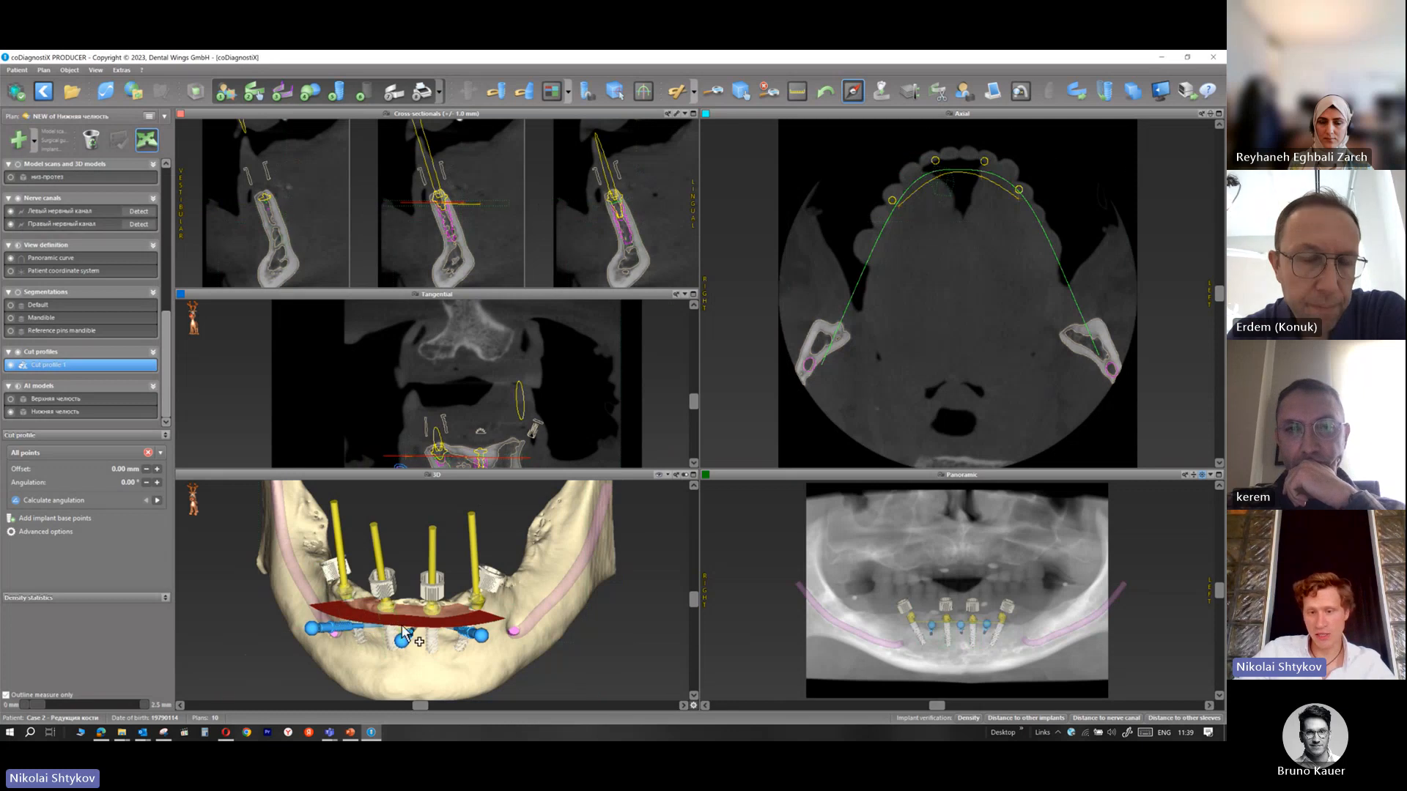
{"action": "left_click", "coordinate": [86, 521]}
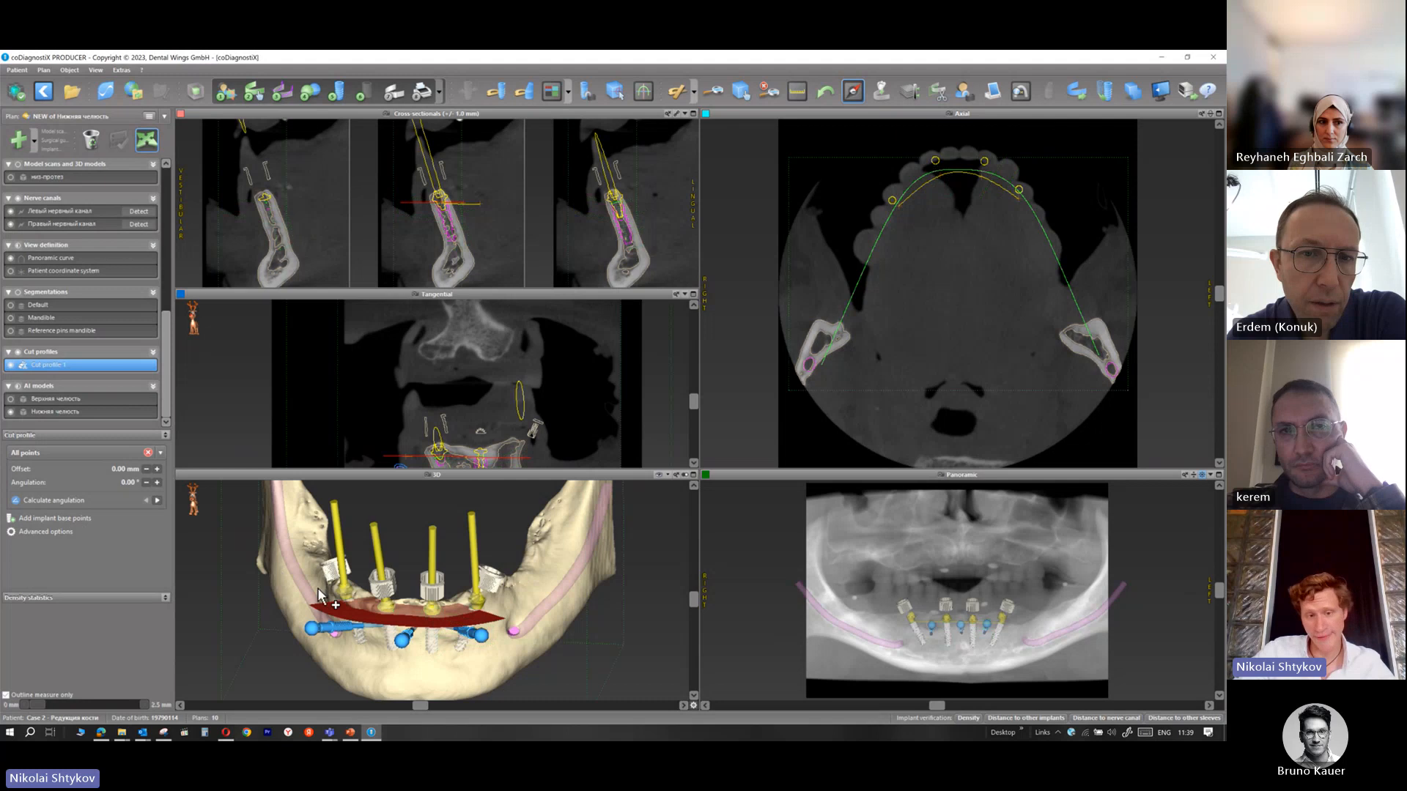
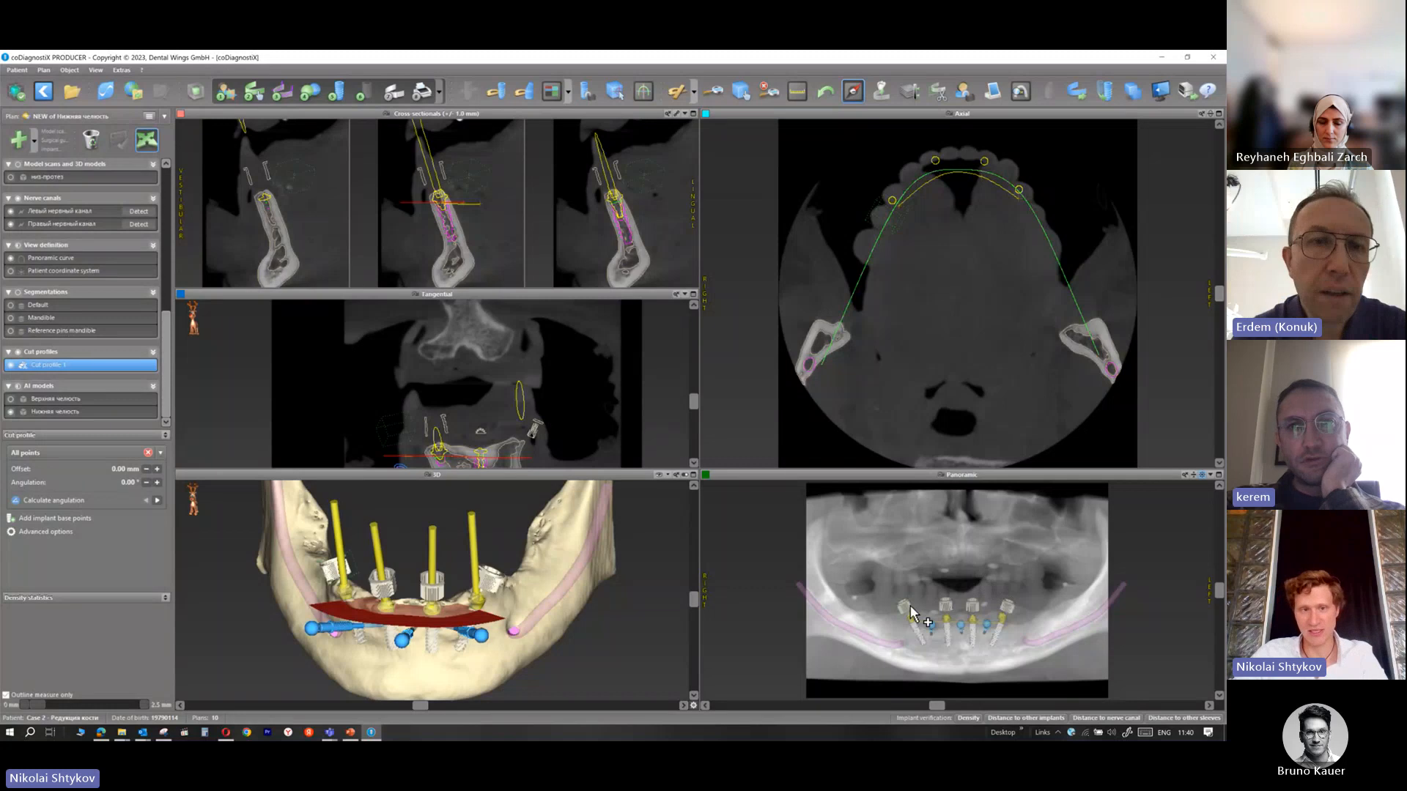
Switch to PowerPoint, open slide 175 about removing the pin guide and guide thickness, and return to coDiagnostiX
{"action": "key", "text": "alt+Tab"}
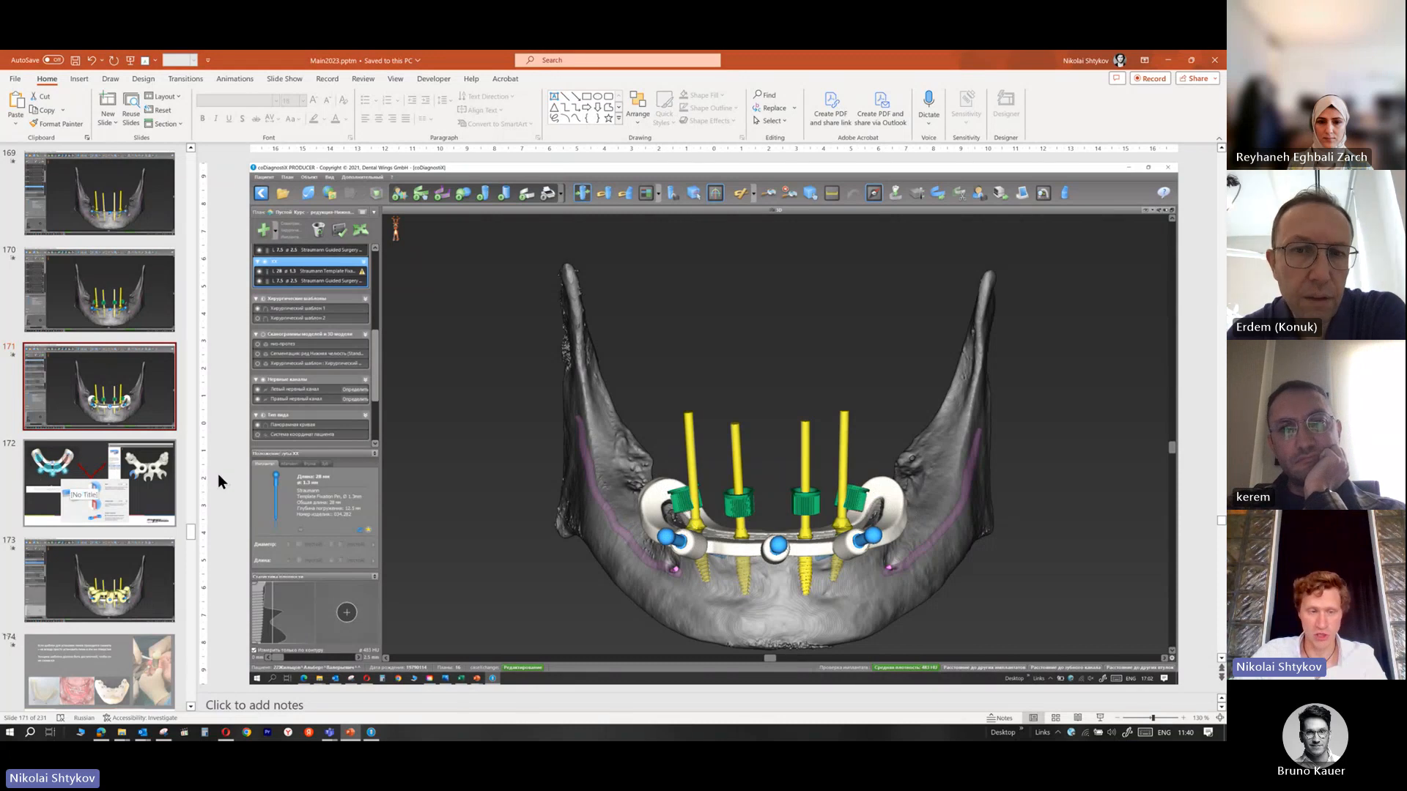
{"action": "scroll", "coordinate": [76, 601], "scroll_direction": "down", "scroll_amount": 3}
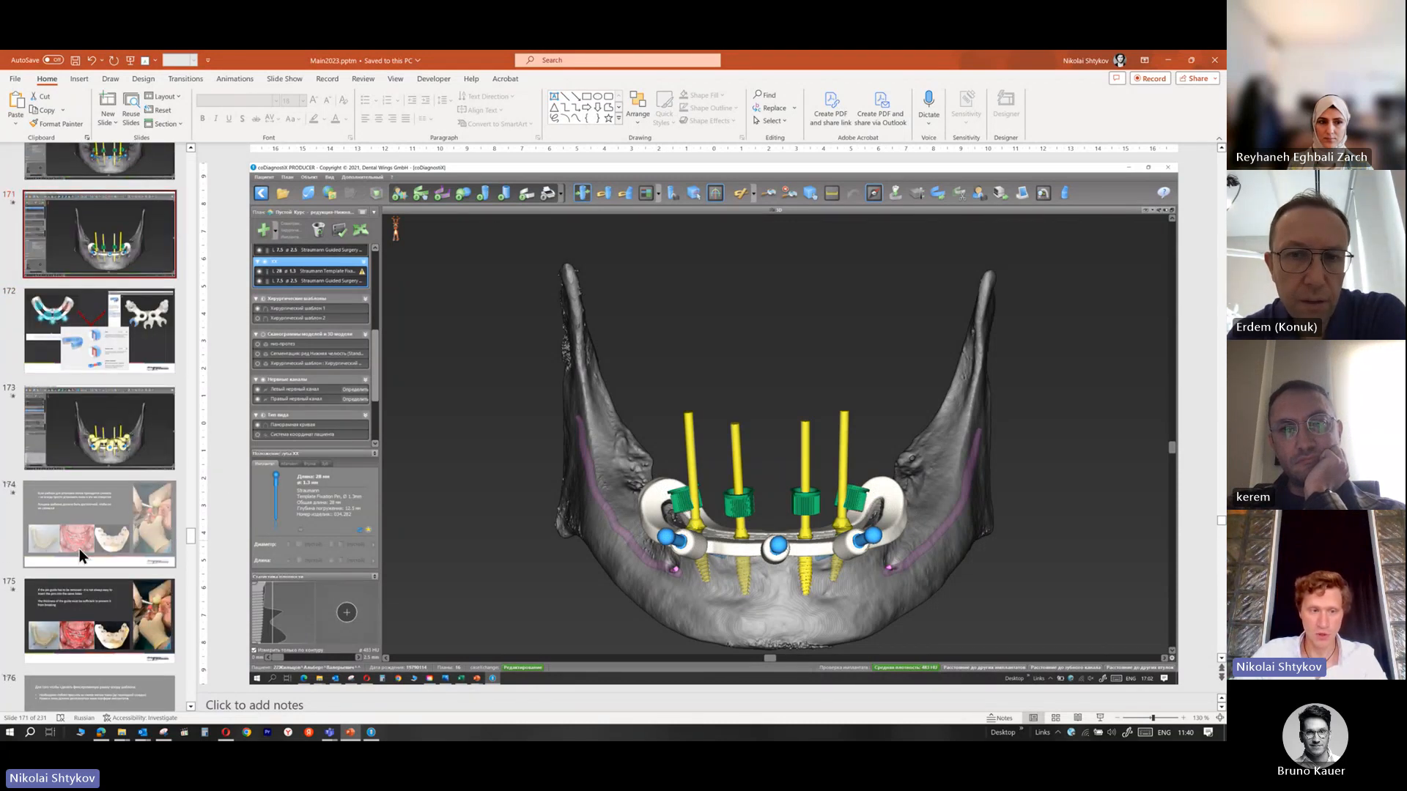
{"action": "left_click", "coordinate": [82, 544]}
{"action": "key", "text": "Down"}
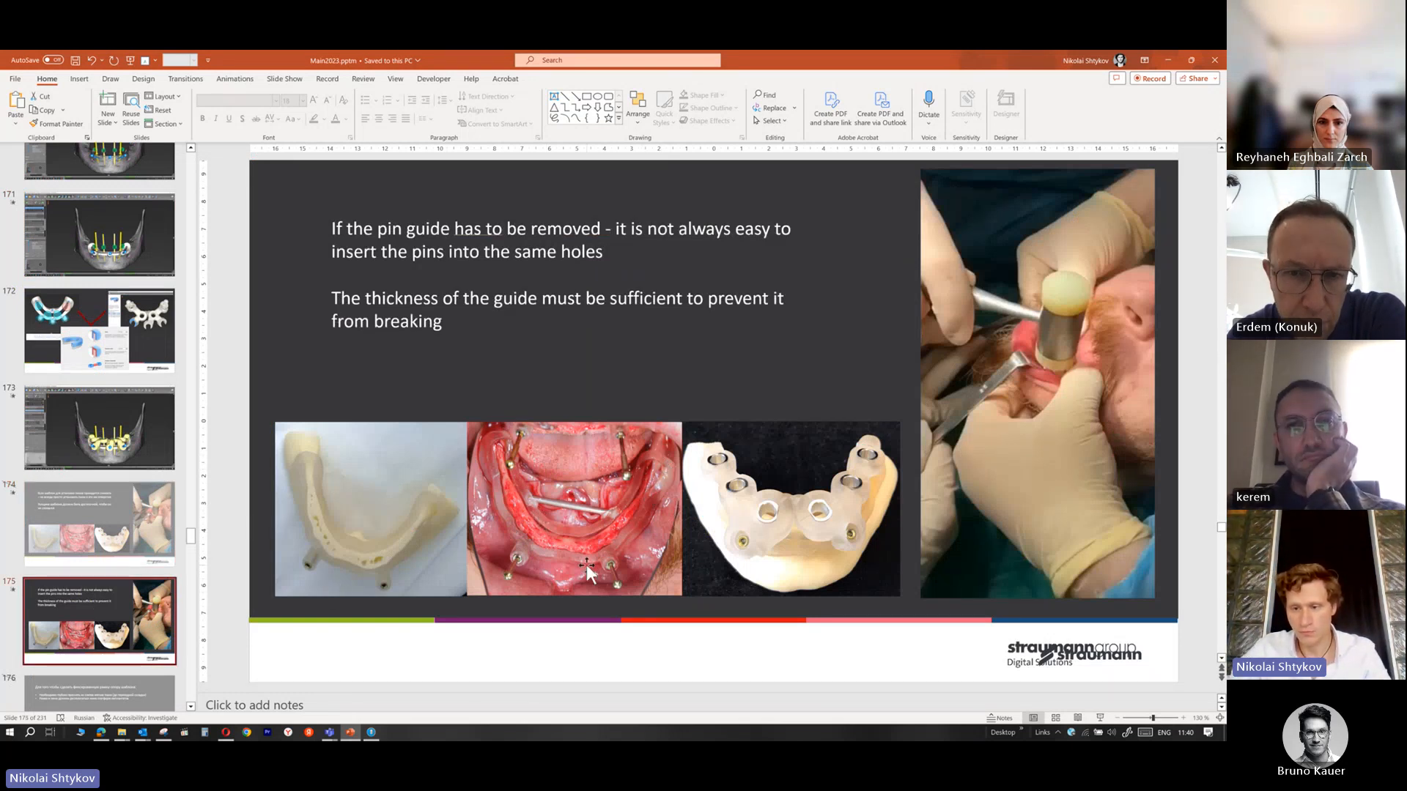
{"action": "left_click", "coordinate": [1168, 60]}
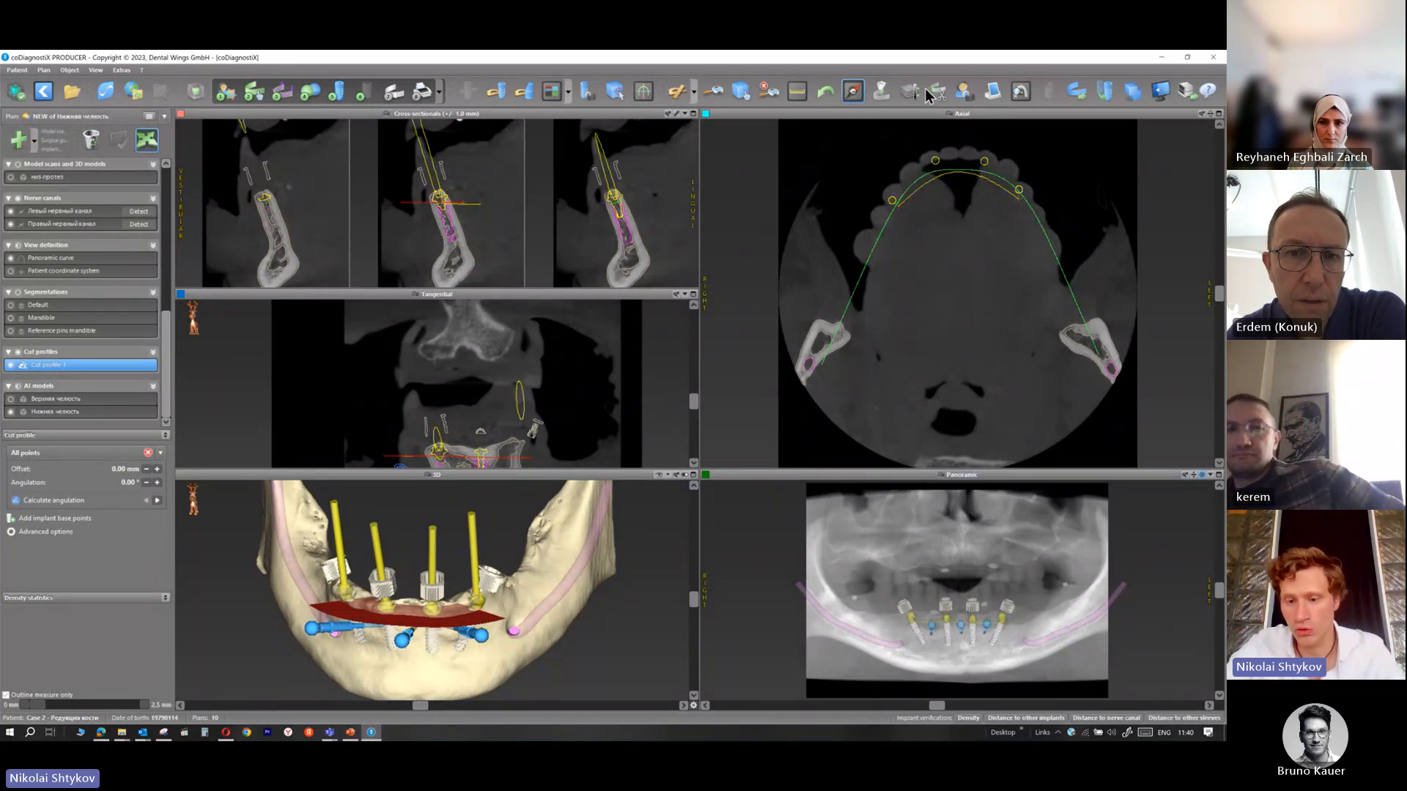
{"action": "left_click", "coordinate": [912, 485]}
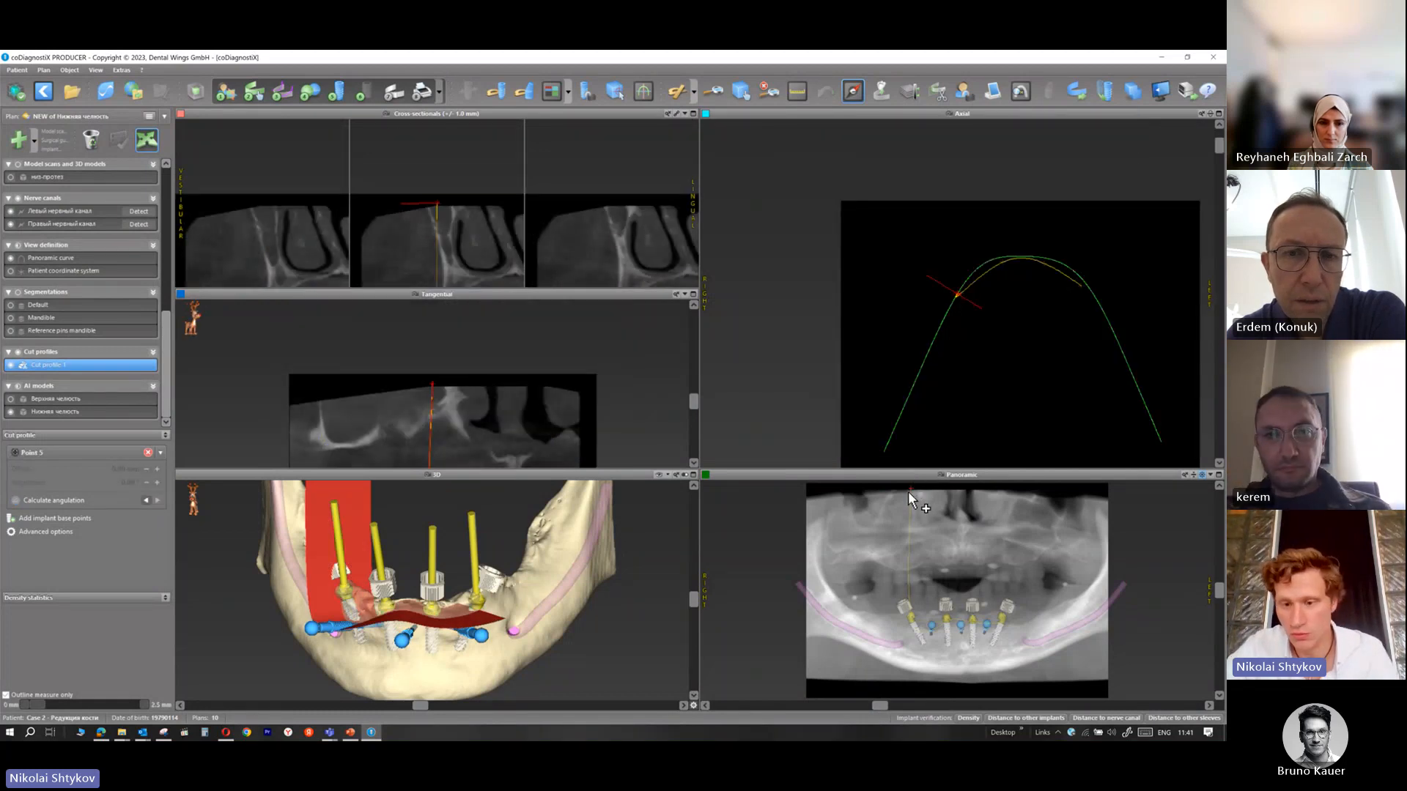
{"action": "right_click", "coordinate": [909, 489]}
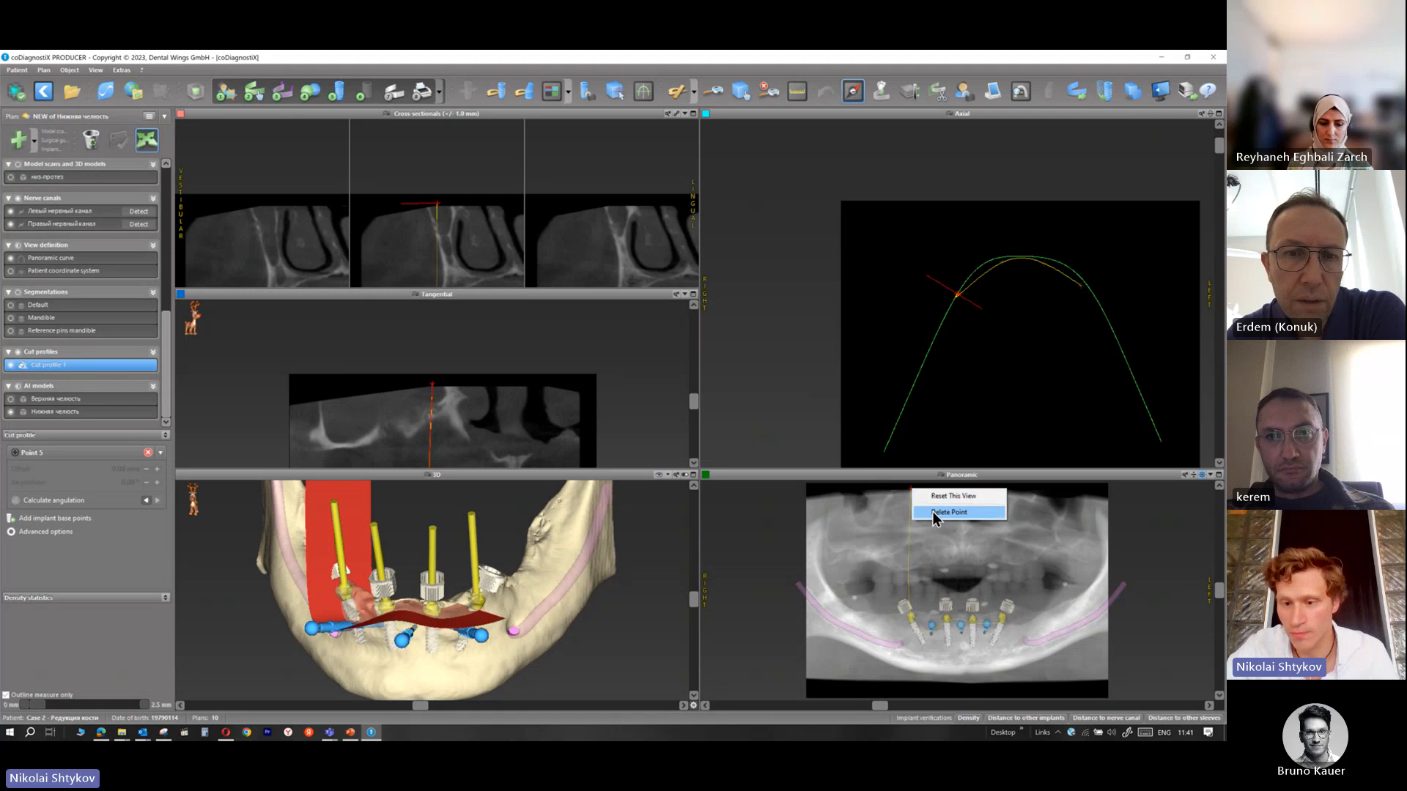
{"action": "left_click", "coordinate": [938, 512]}
Enlarge the panoramic view and add two rising cut profile points beyond the outermost implant on each side of the jaw
{"action": "double_click", "coordinate": [922, 476]}
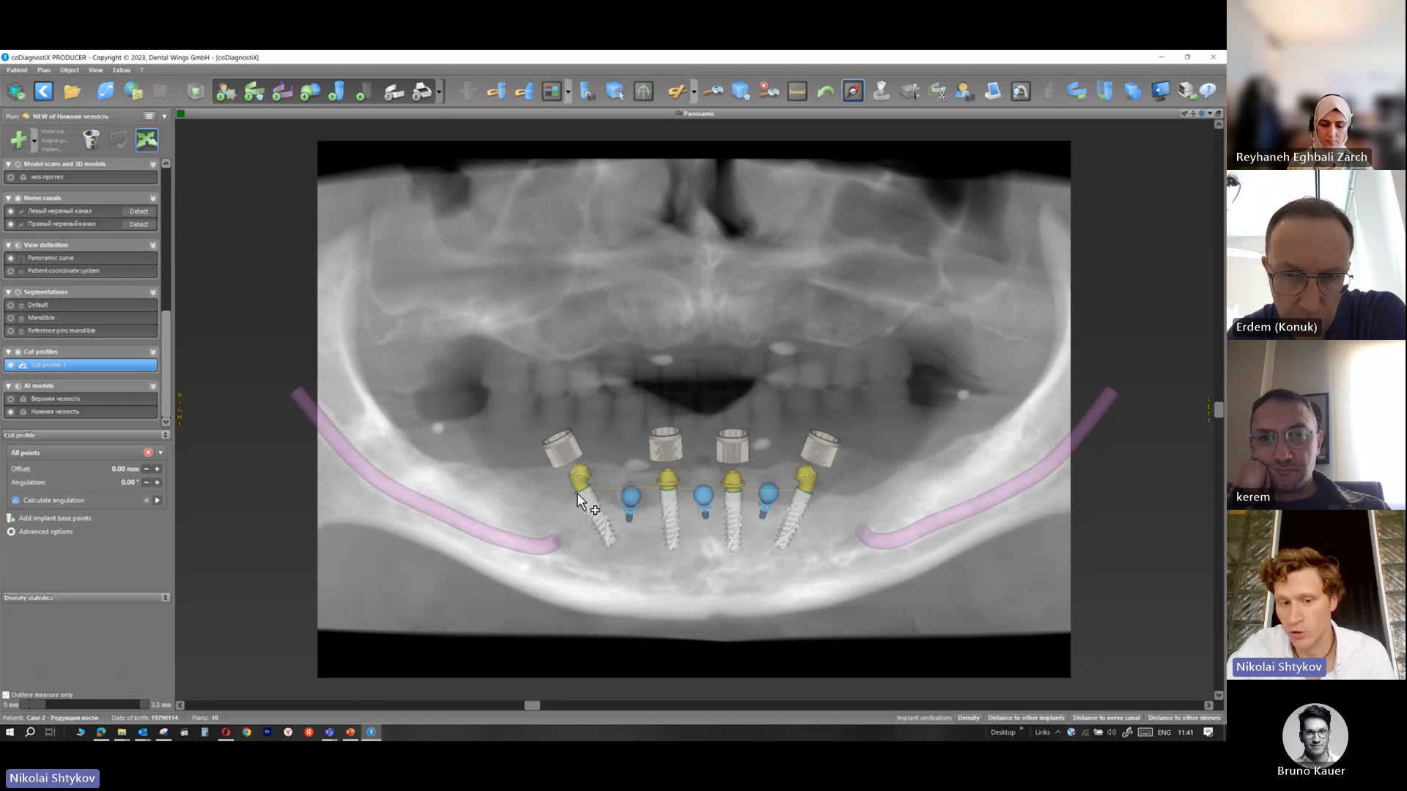
{"action": "left_click", "coordinate": [846, 488]}
{"action": "left_click", "coordinate": [882, 455]}
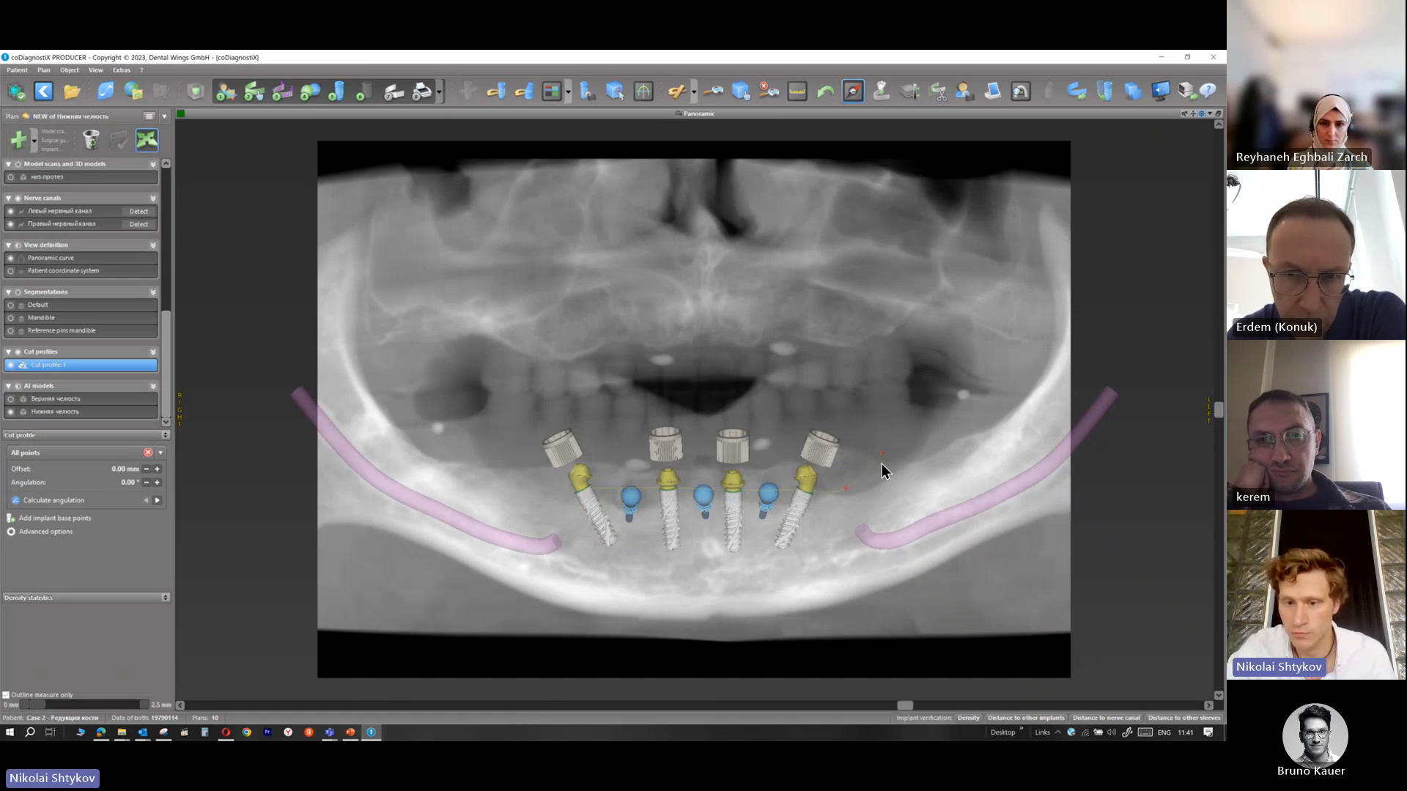
{"action": "left_click", "coordinate": [535, 482]}
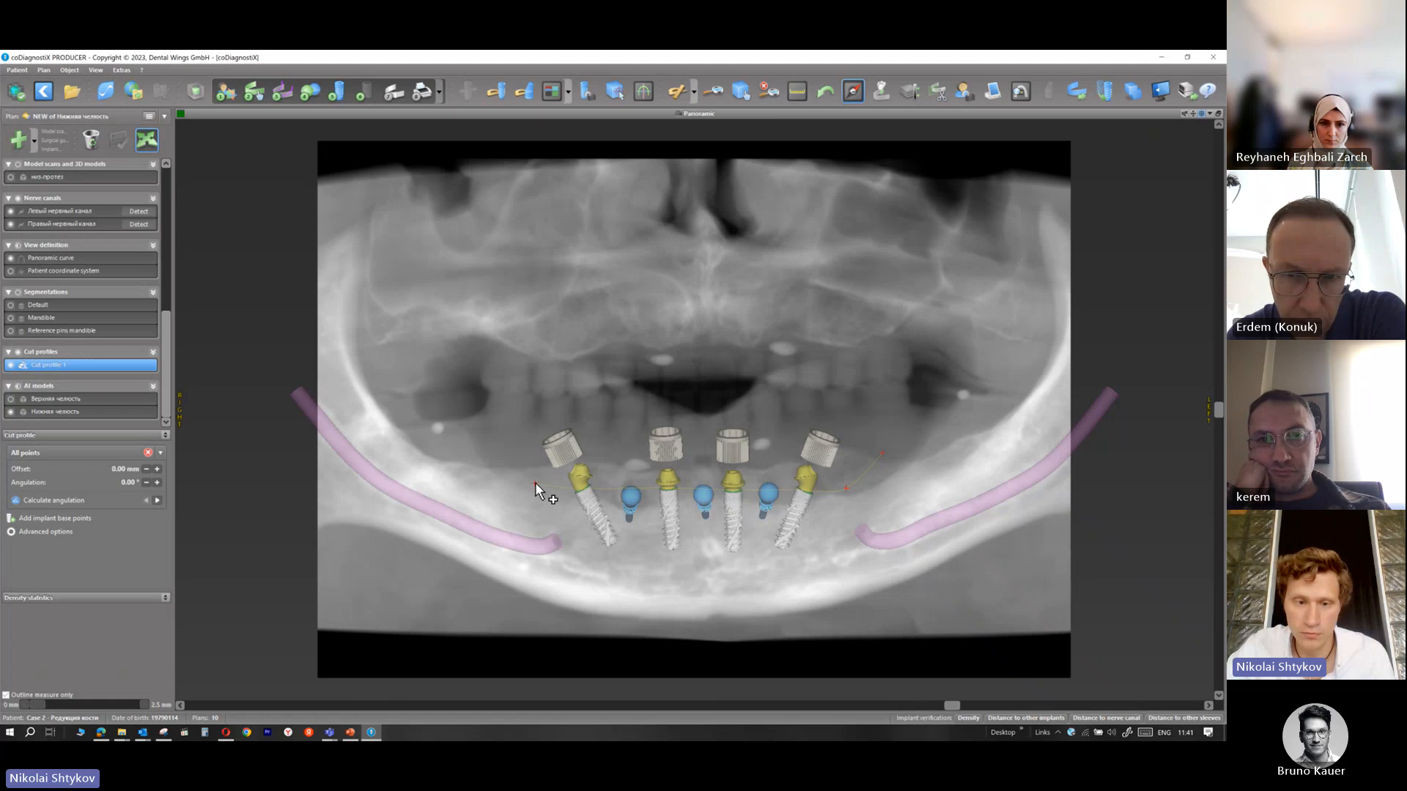
{"action": "left_click", "coordinate": [508, 455]}
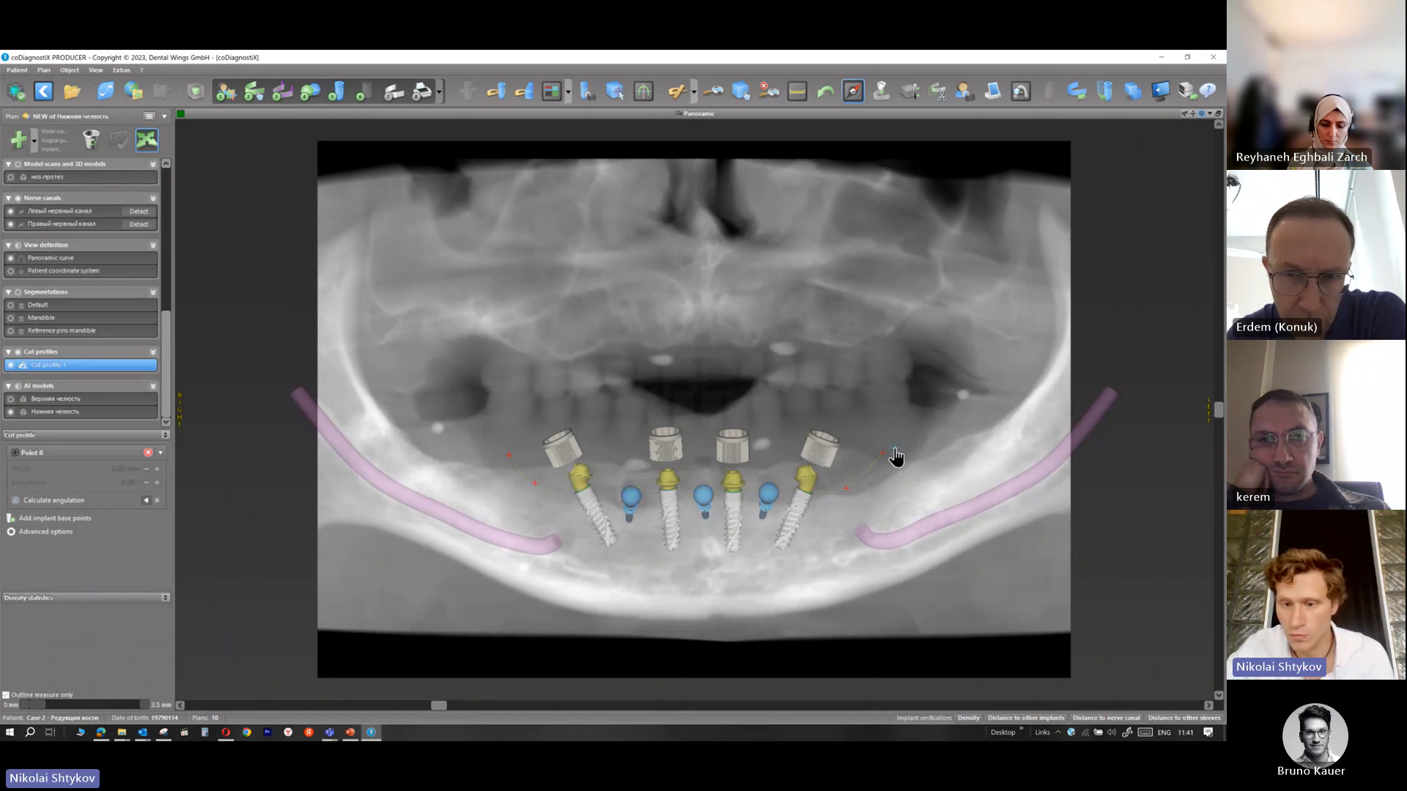
Fine-tune the added cut profile points on both sides, moving the outermost ones outward and upward and the inner right one nearer the implant
{"action": "left_click", "coordinate": [846, 487]}
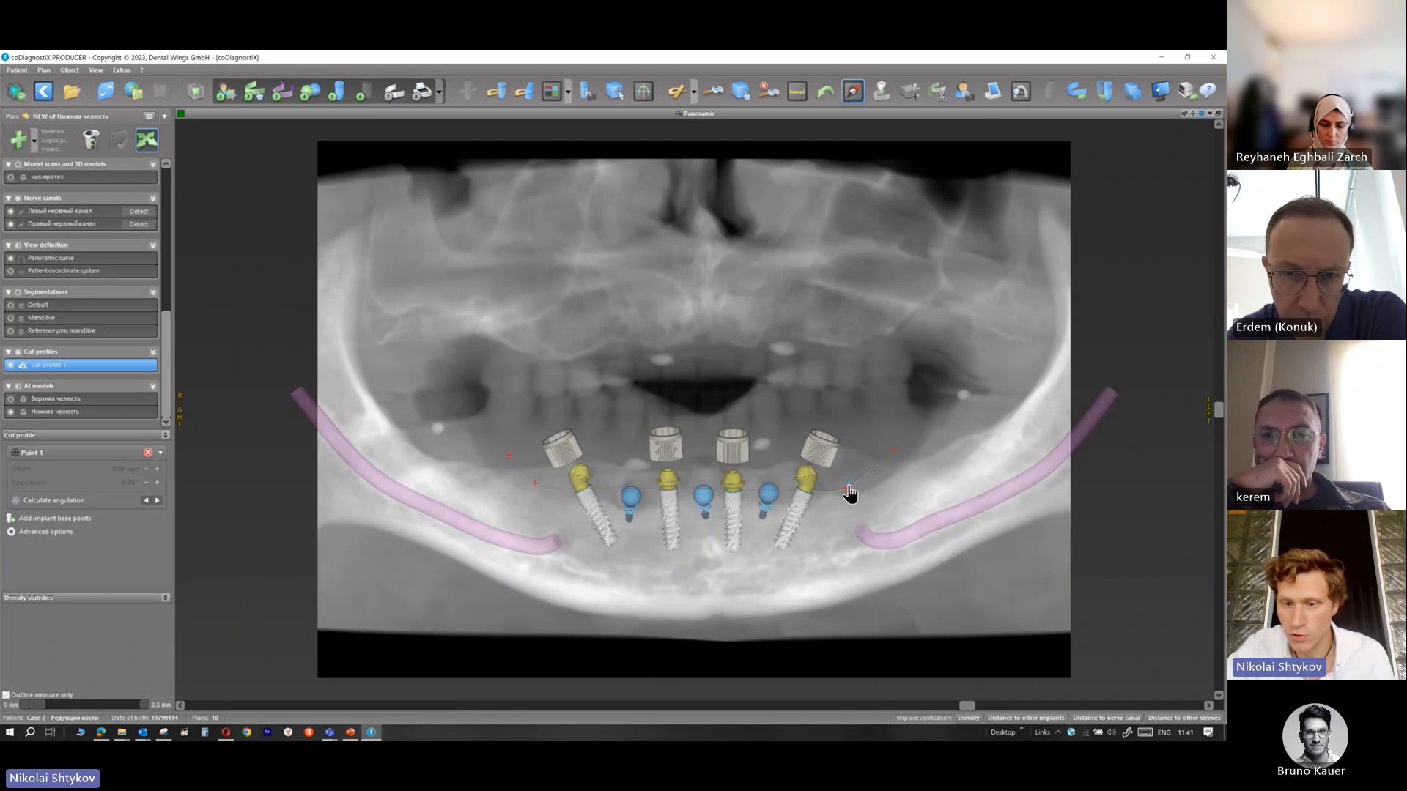
{"action": "left_click", "coordinate": [510, 458]}
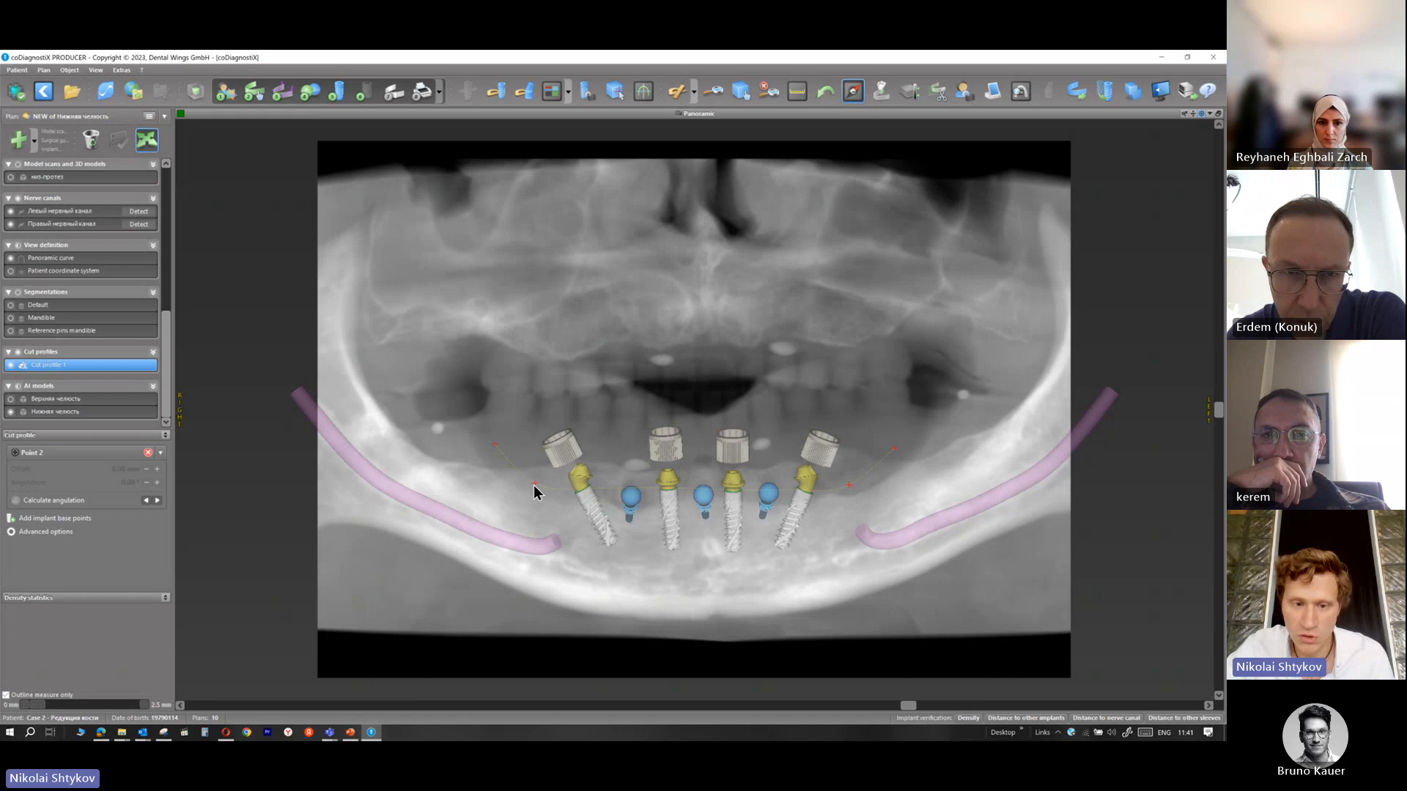
{"action": "left_click", "coordinate": [534, 485]}
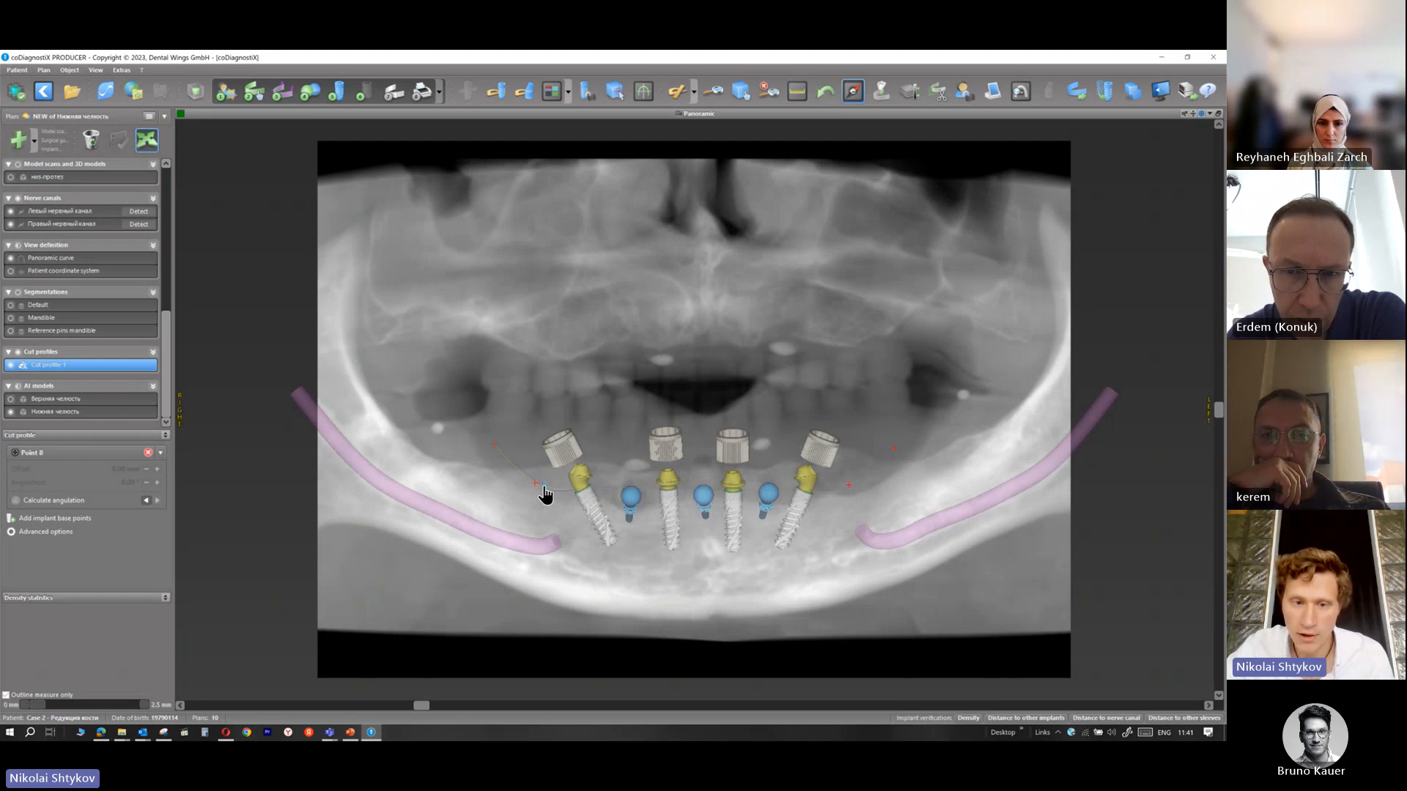
{"action": "left_click_drag", "start_coordinate": [546, 485], "coordinate": [547, 485]}
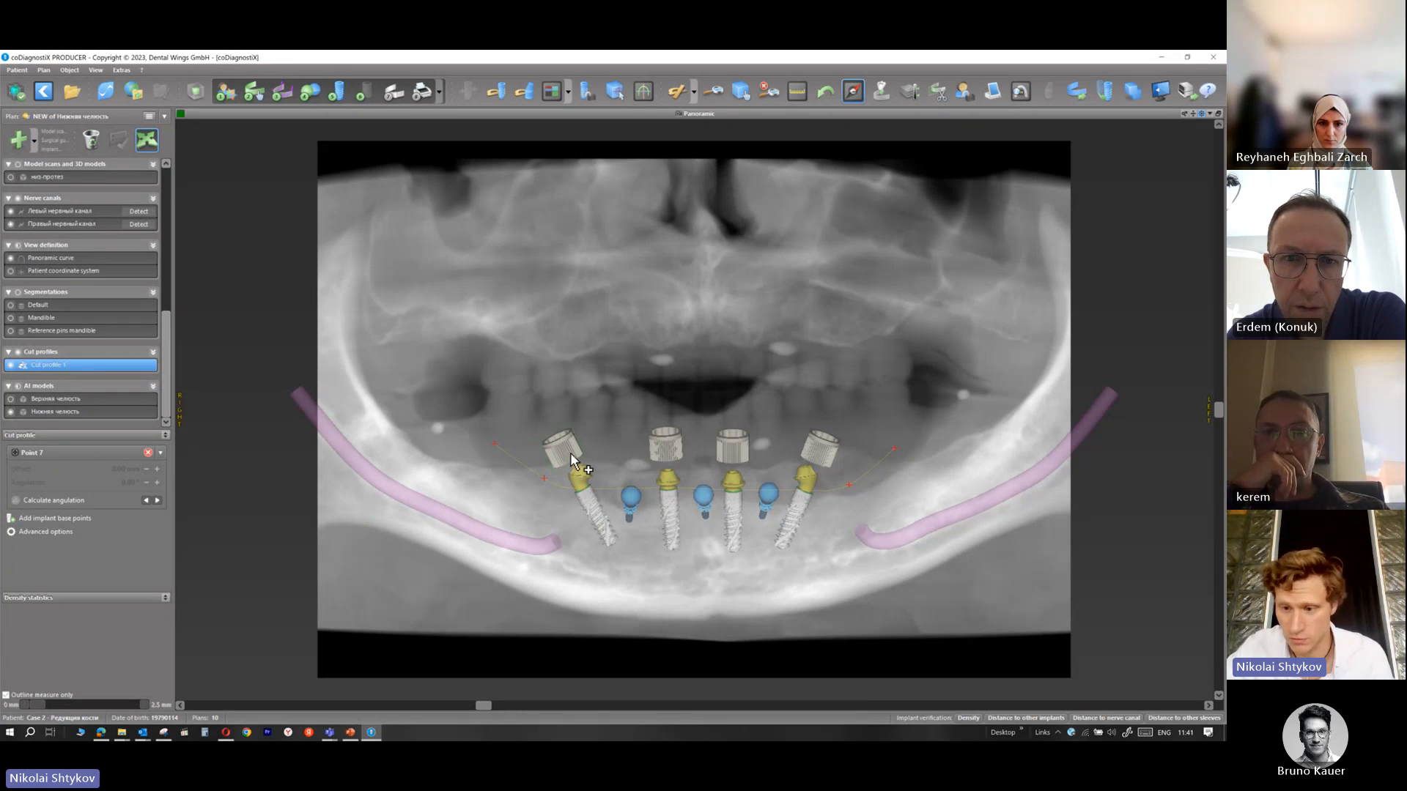
{"action": "left_click", "coordinate": [497, 443]}
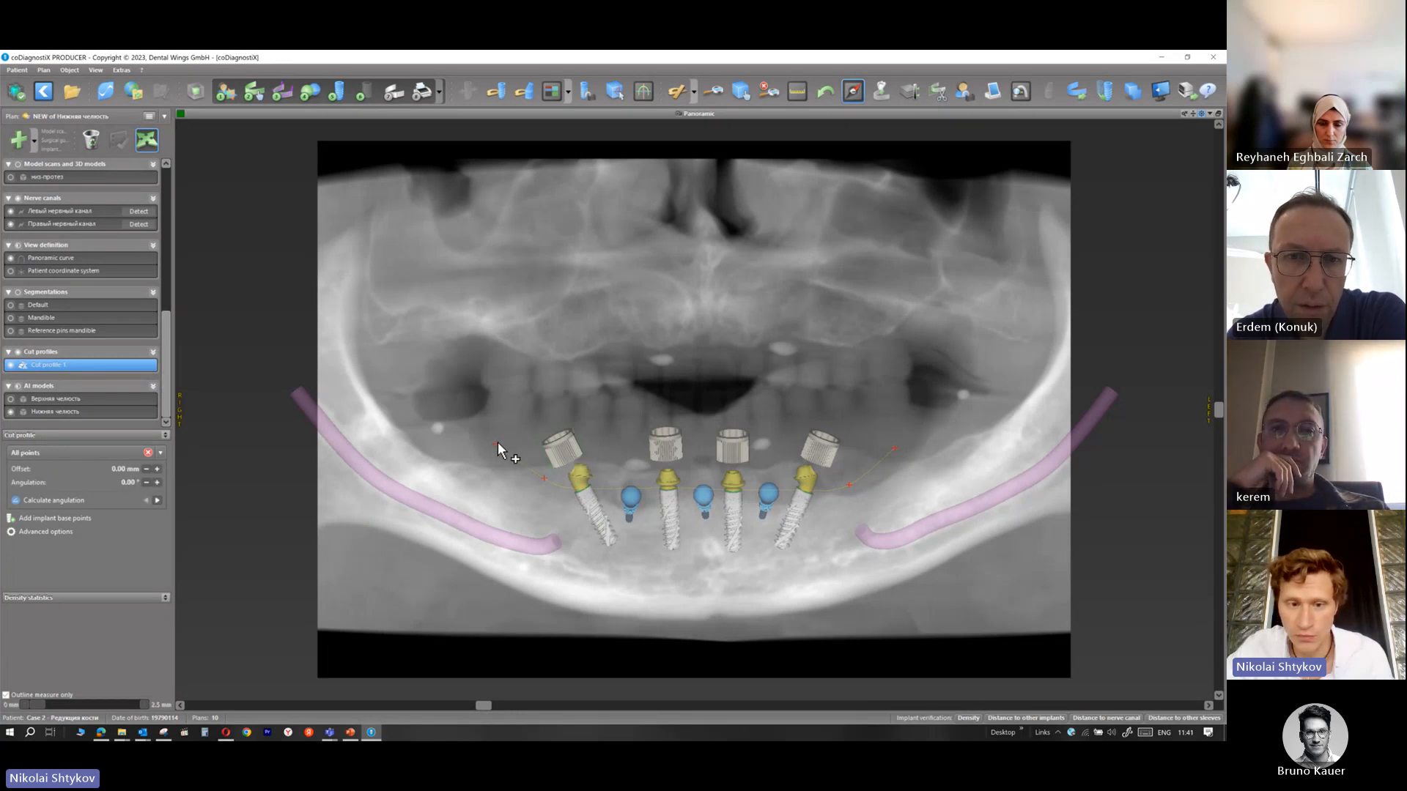
{"action": "left_click", "coordinate": [498, 445]}
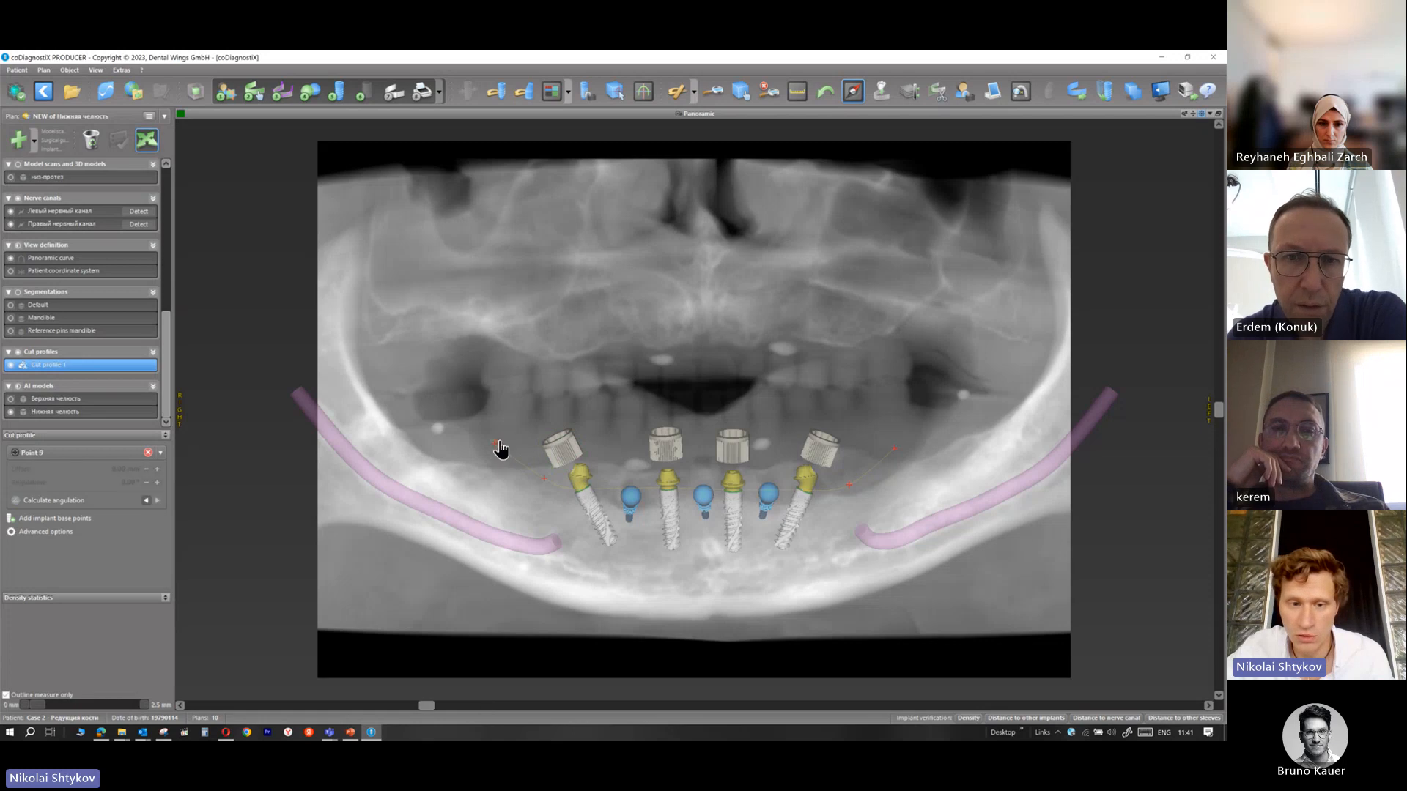
{"action": "right_click", "coordinate": [501, 449]}
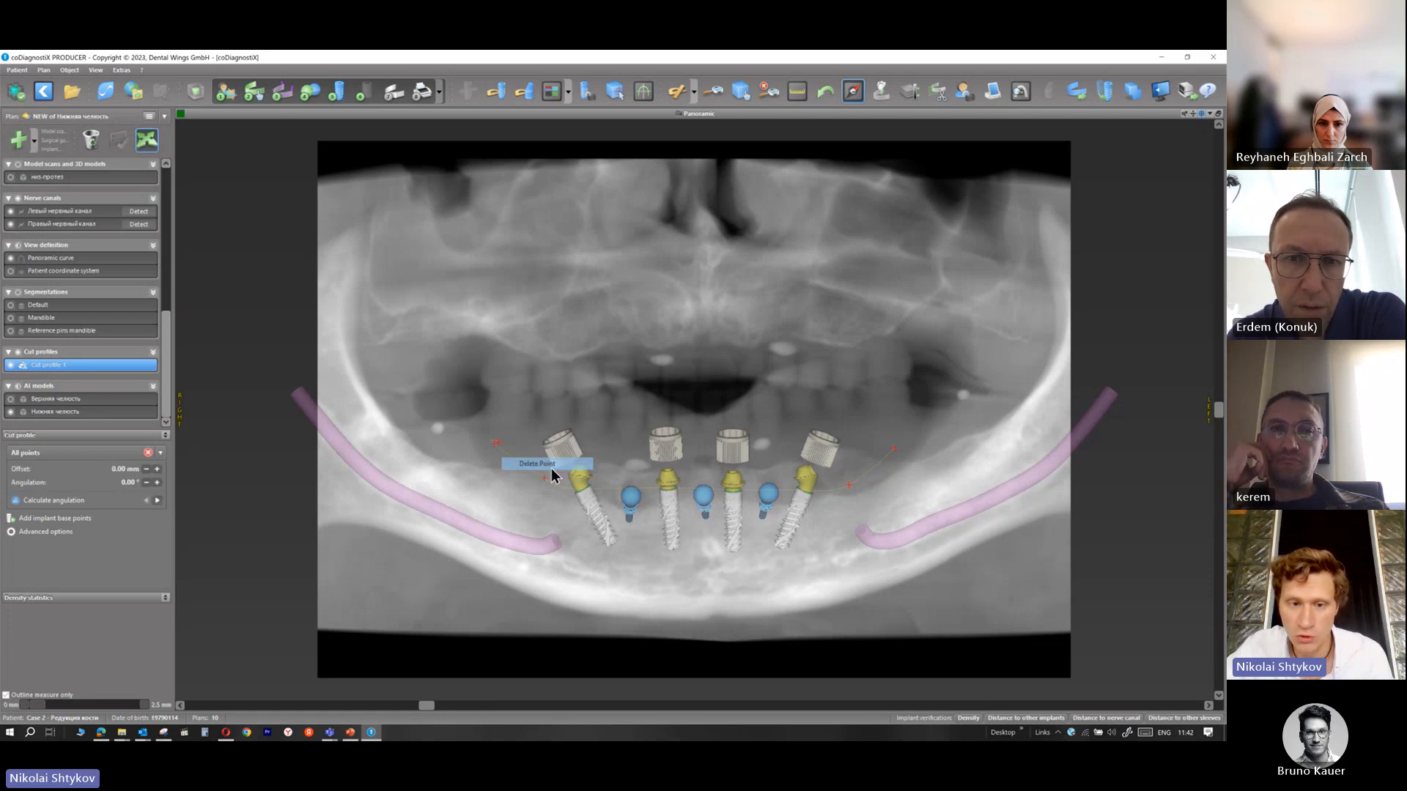
Move the outermost right and the inner left cut profile points slightly toward the implants, and restore the multi-view layout
{"action": "left_click_drag", "start_coordinate": [494, 445], "coordinate": [506, 447]}
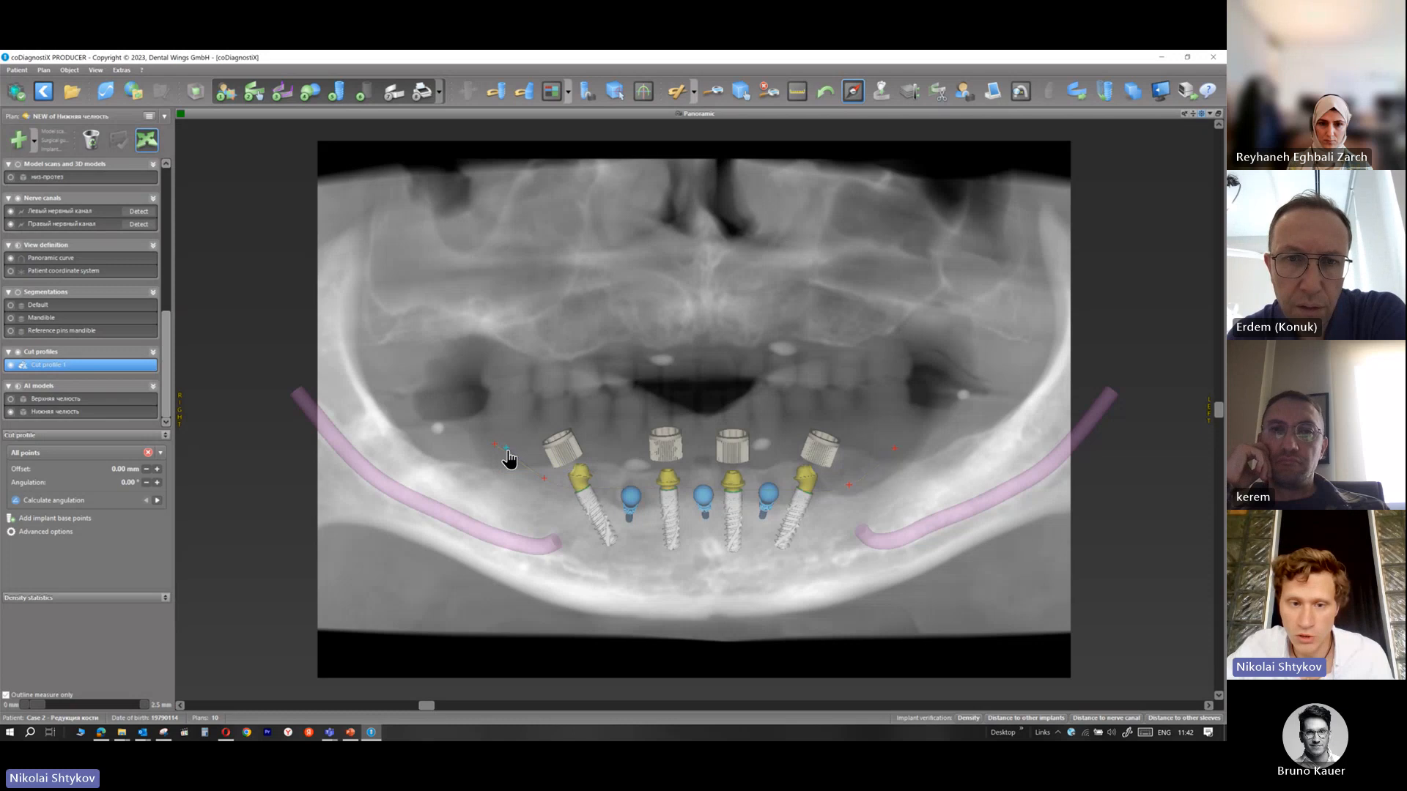
{"action": "left_click", "coordinate": [849, 485]}
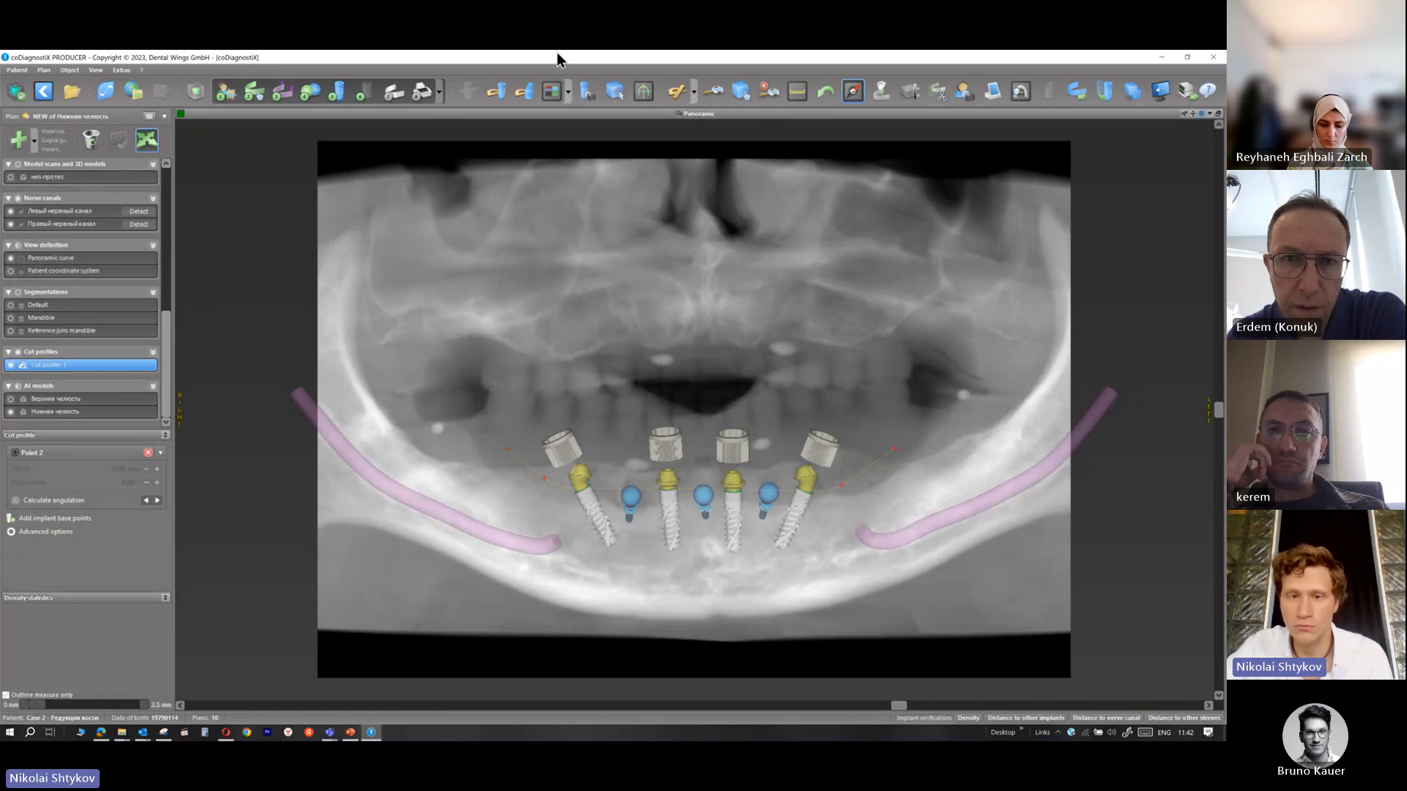
{"action": "double_click", "coordinate": [599, 115]}
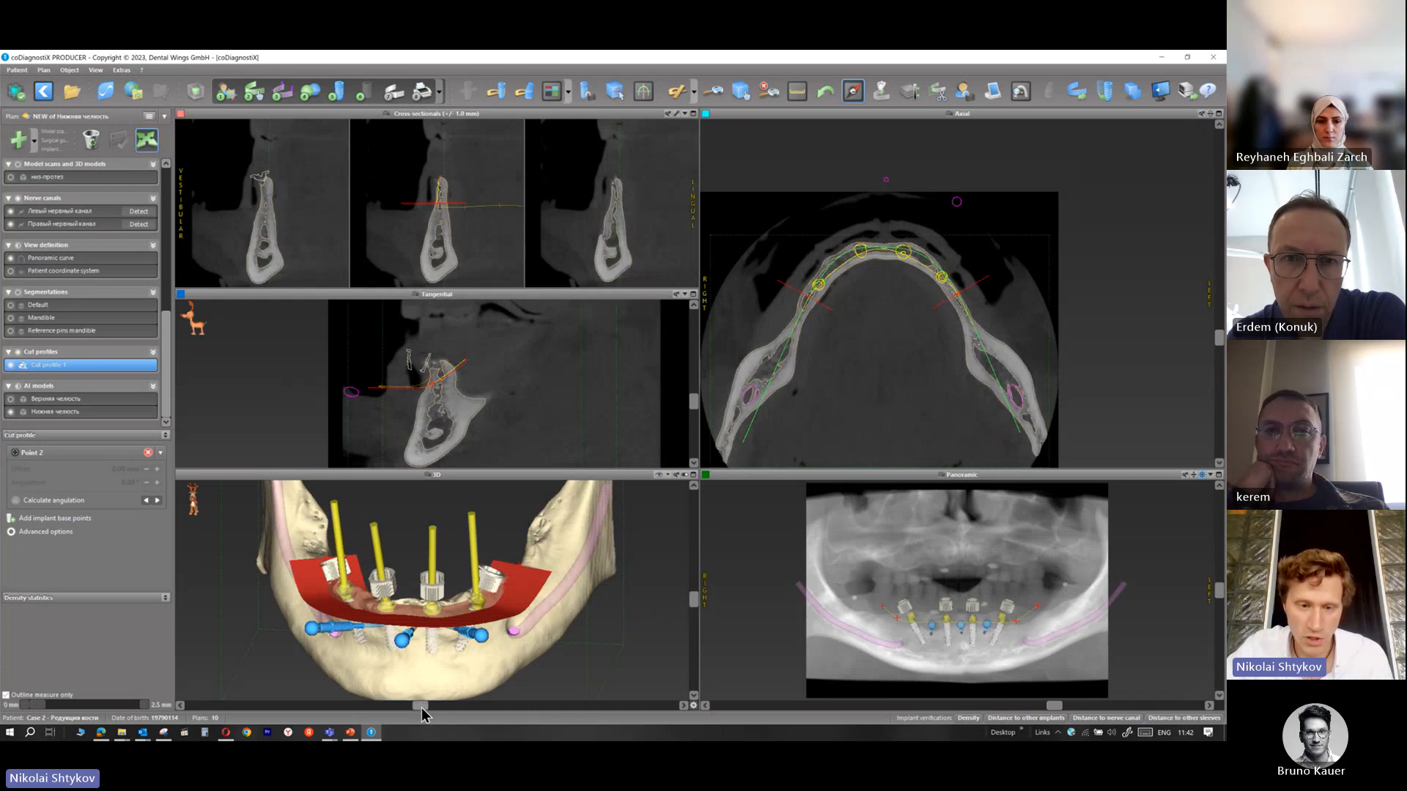
Inspect the extended cut profile against the ridge and implants in an enlarged 3D view, obliquely from above and from the front
{"action": "left_click_drag", "start_coordinate": [420, 704], "coordinate": [479, 454]}
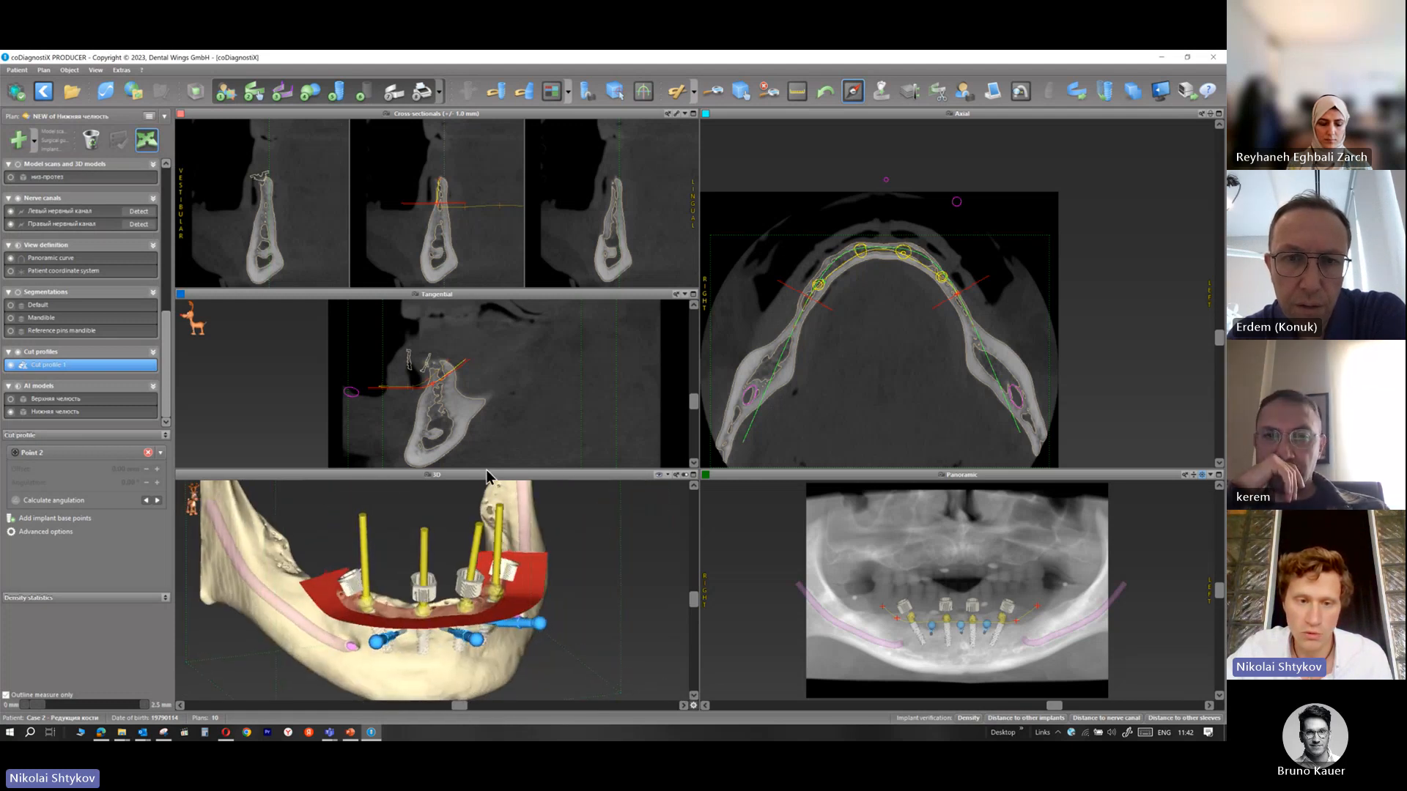
{"action": "double_click", "coordinate": [490, 475]}
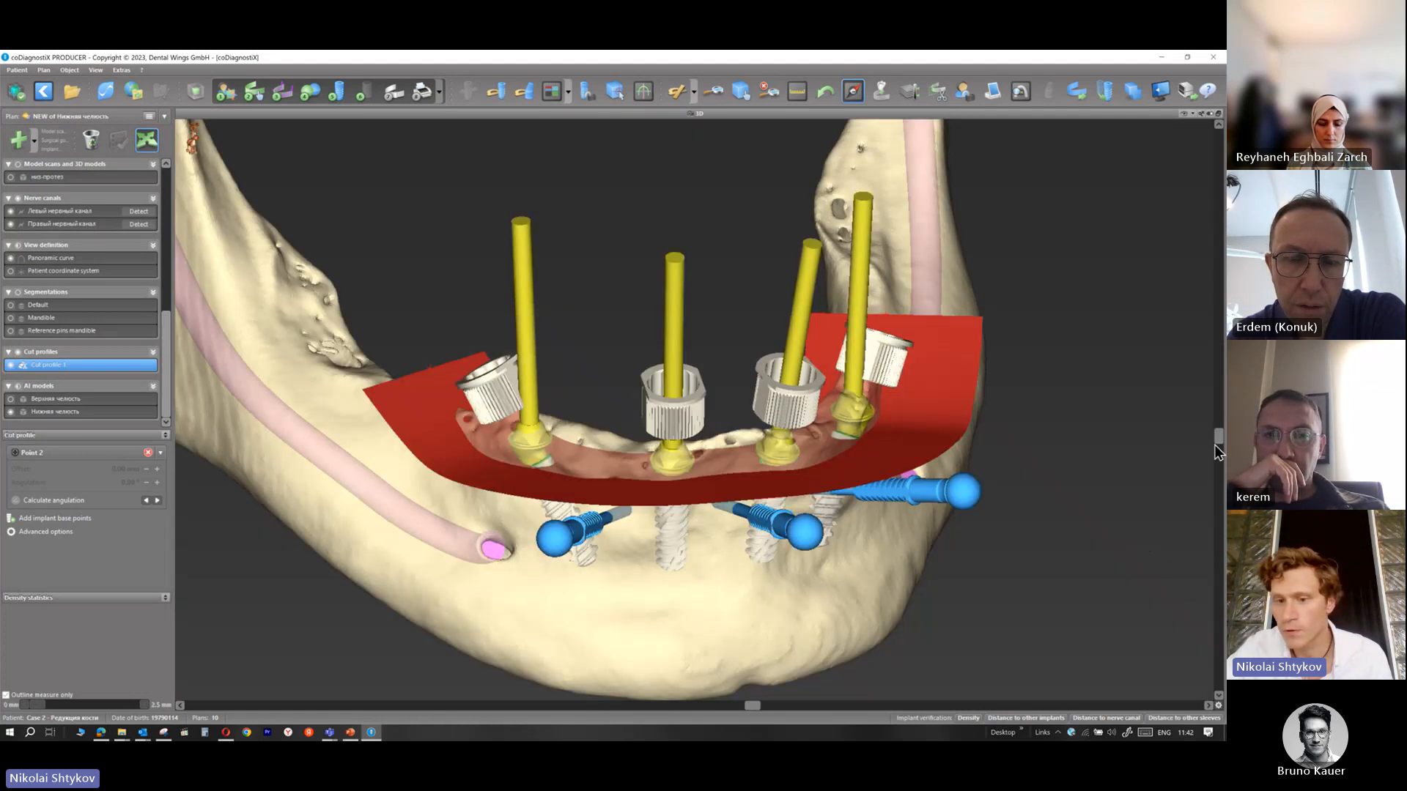
{"action": "left_click_drag", "start_coordinate": [1217, 437], "coordinate": [1209, 400]}
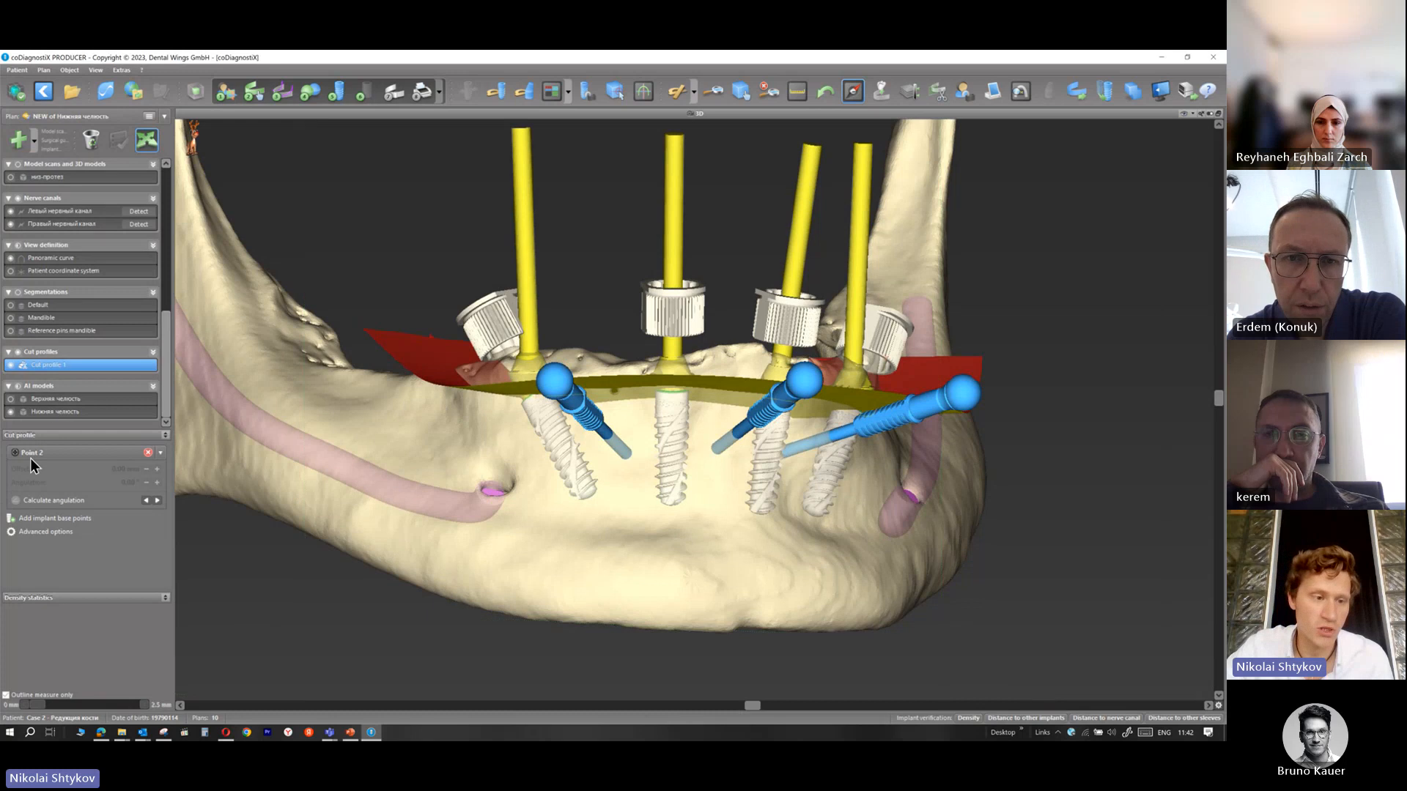
{"action": "left_click", "coordinate": [69, 437]}
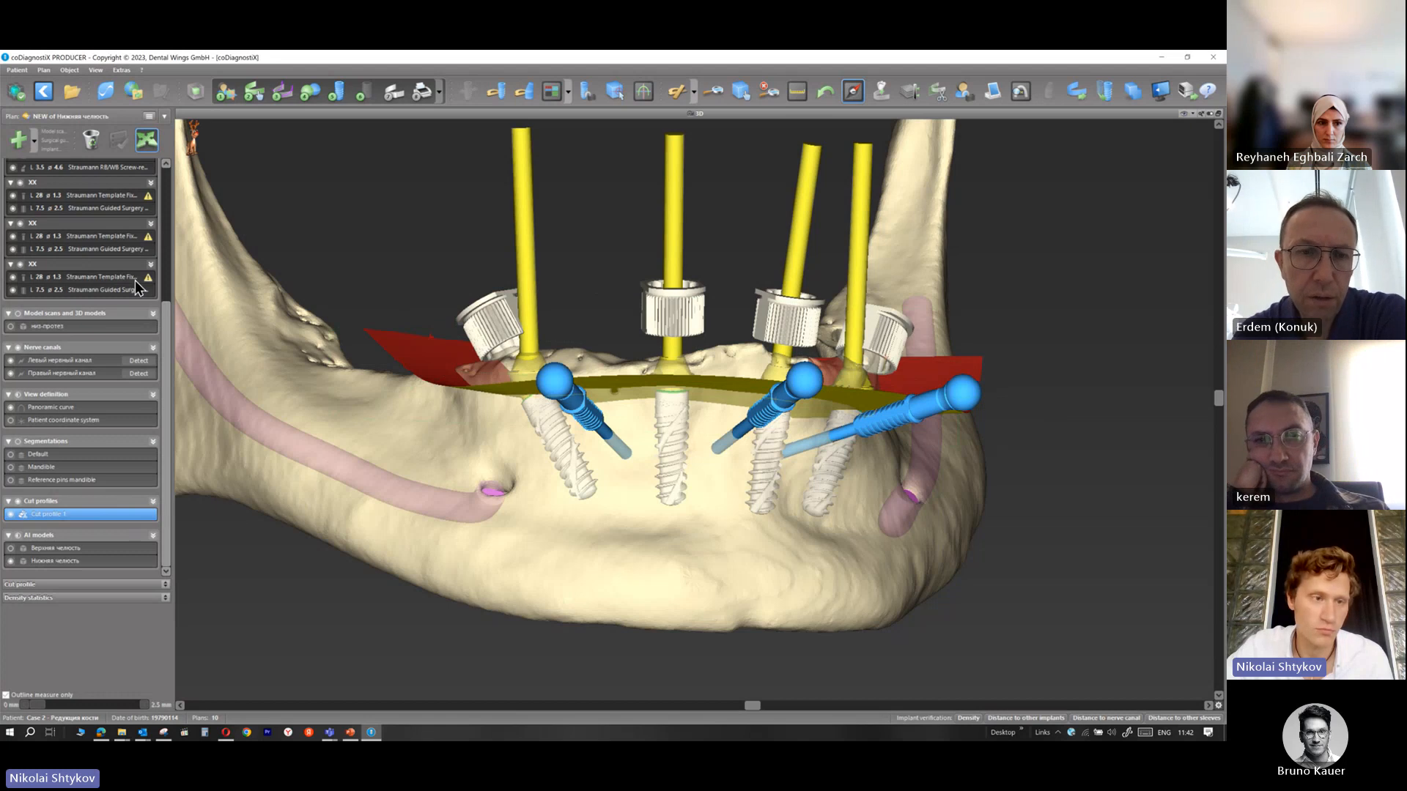
{"action": "left_click", "coordinate": [64, 585]}
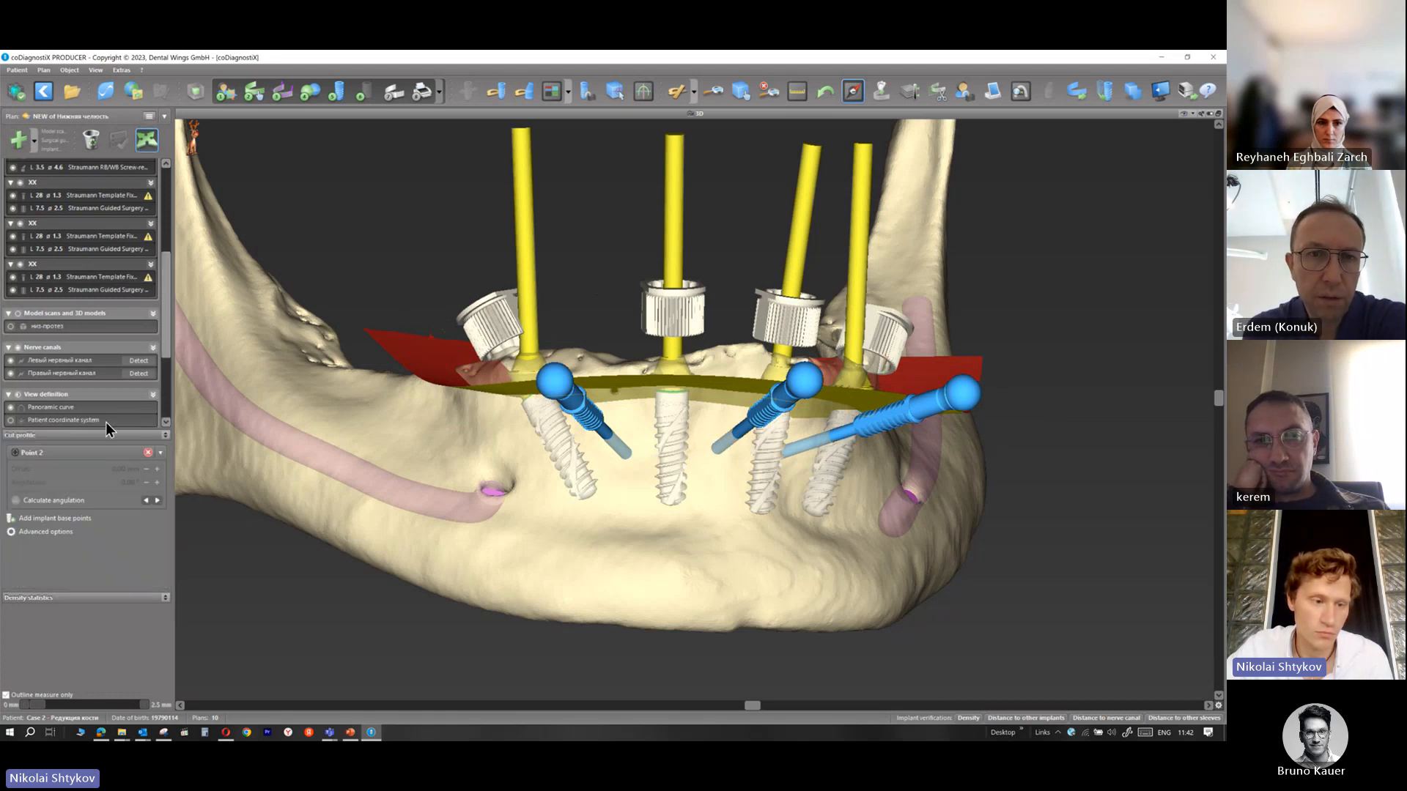
Set the cut profile's oral width to 9.00 mm in its advanced options while viewing the jaw from above
{"action": "left_click", "coordinate": [49, 535]}
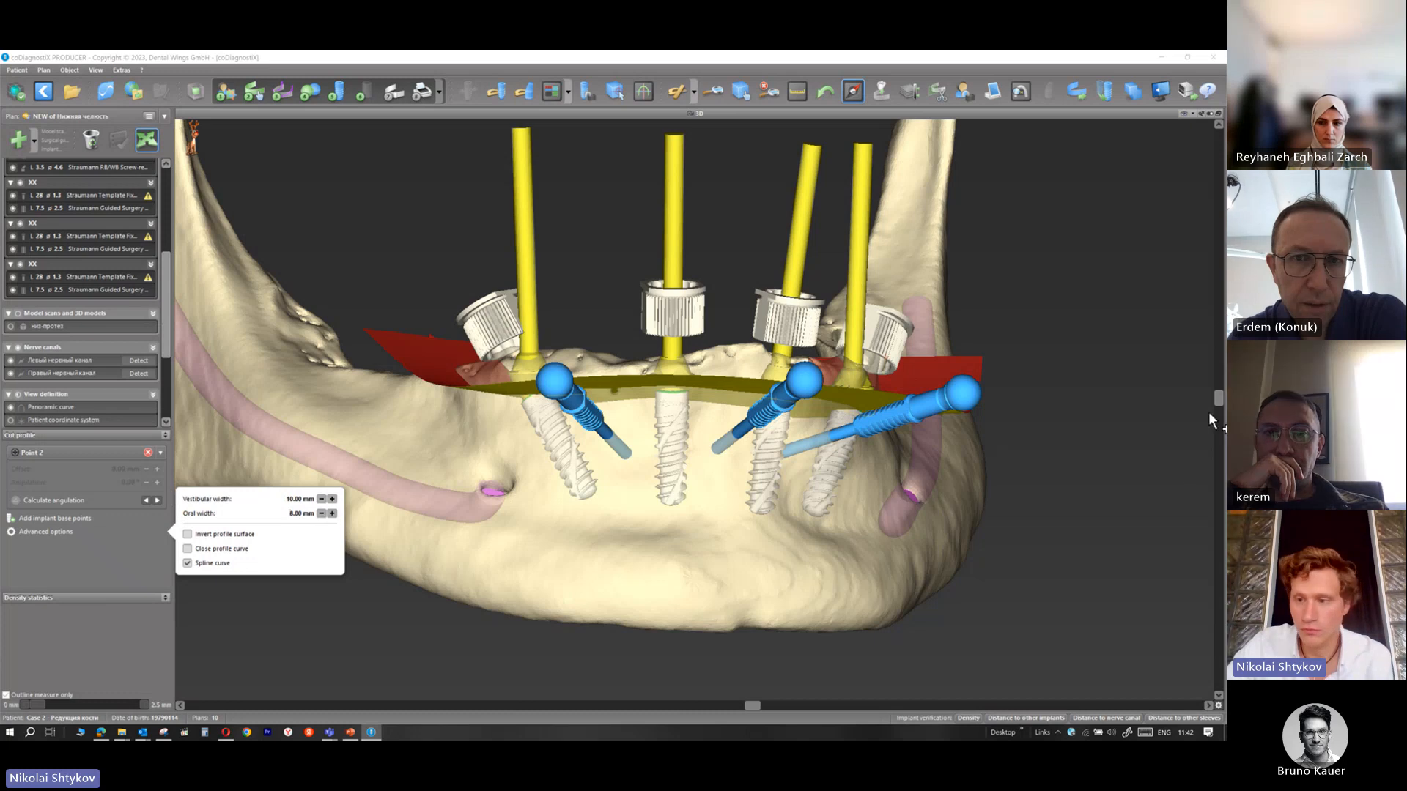
{"action": "left_click_drag", "start_coordinate": [1217, 399], "coordinate": [1221, 455]}
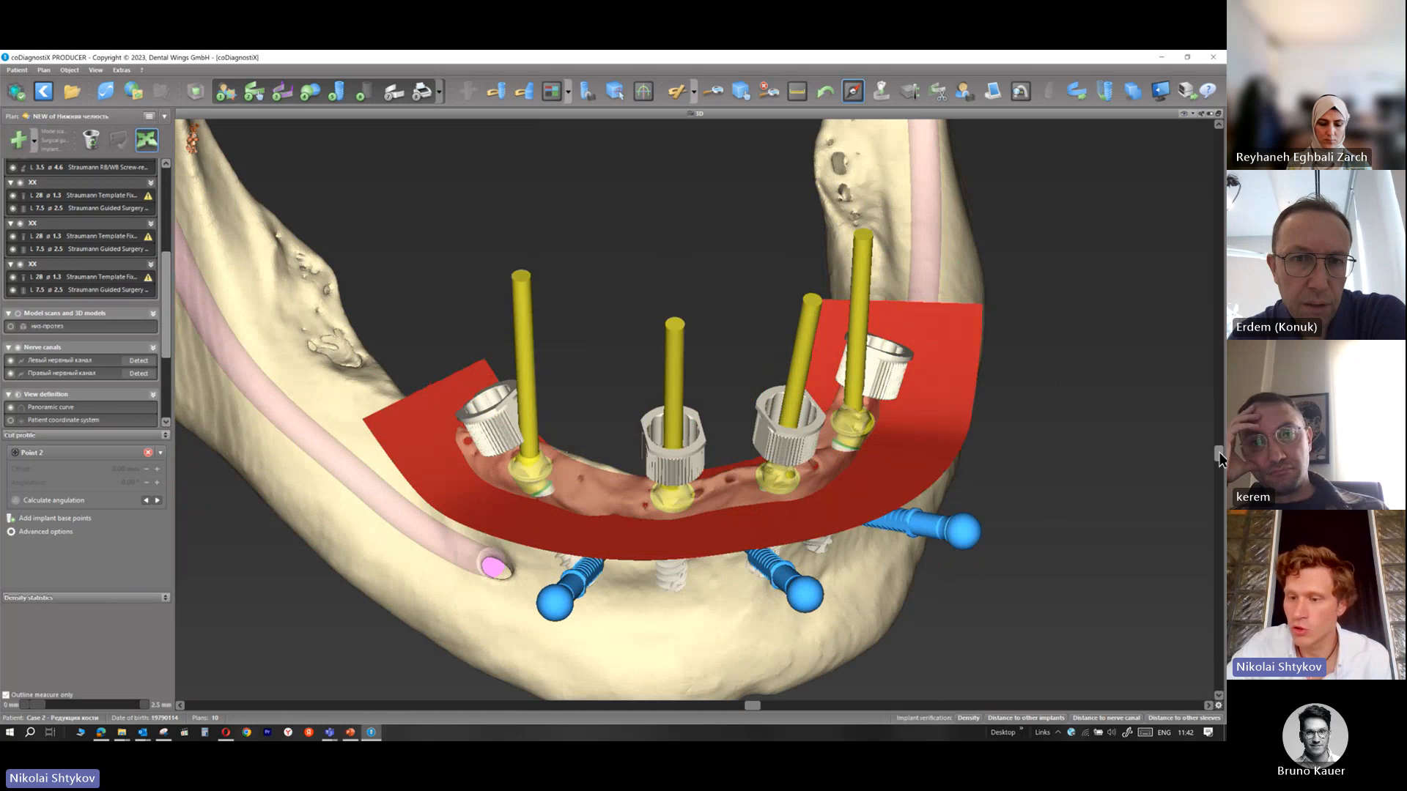
{"action": "left_click", "coordinate": [1218, 515]}
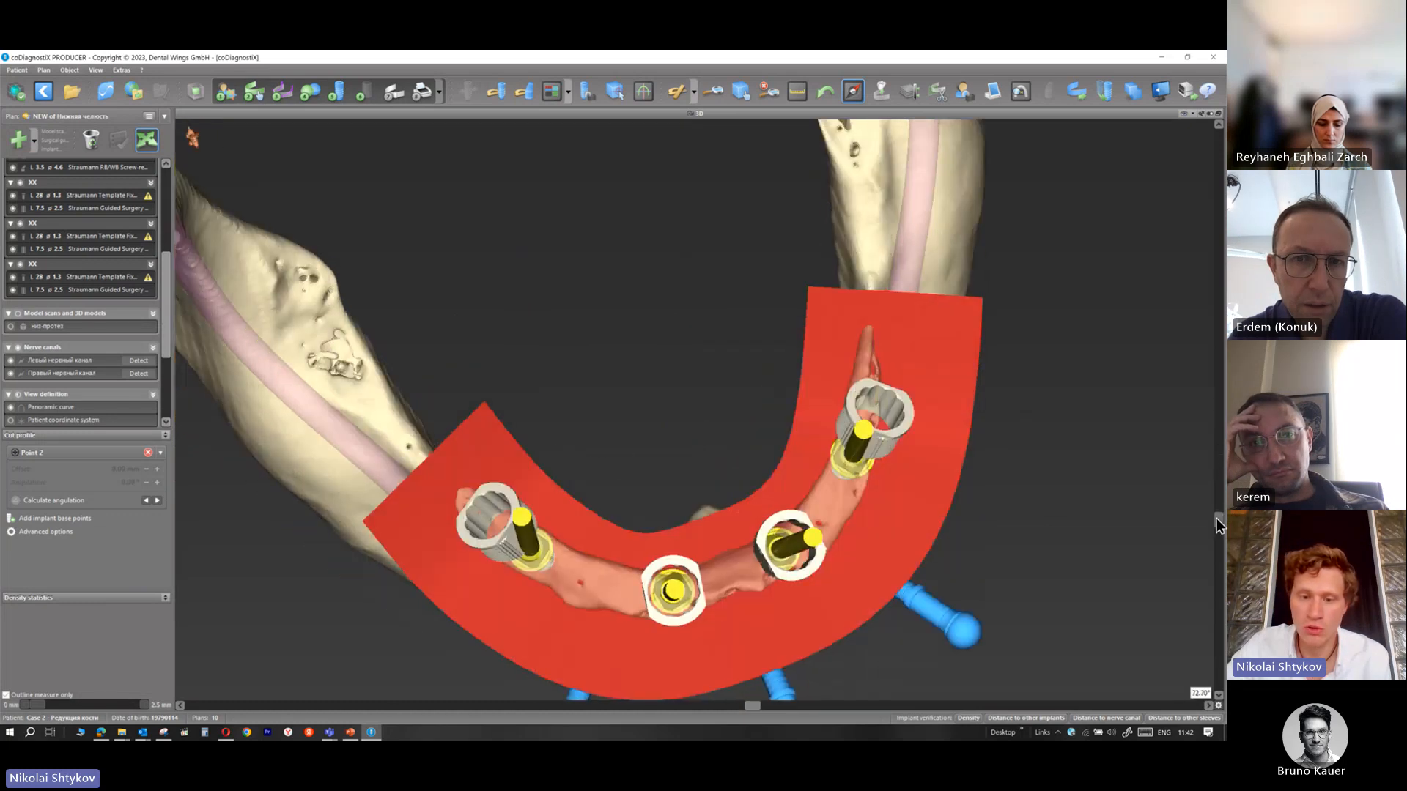
{"action": "left_click", "coordinate": [11, 532]}
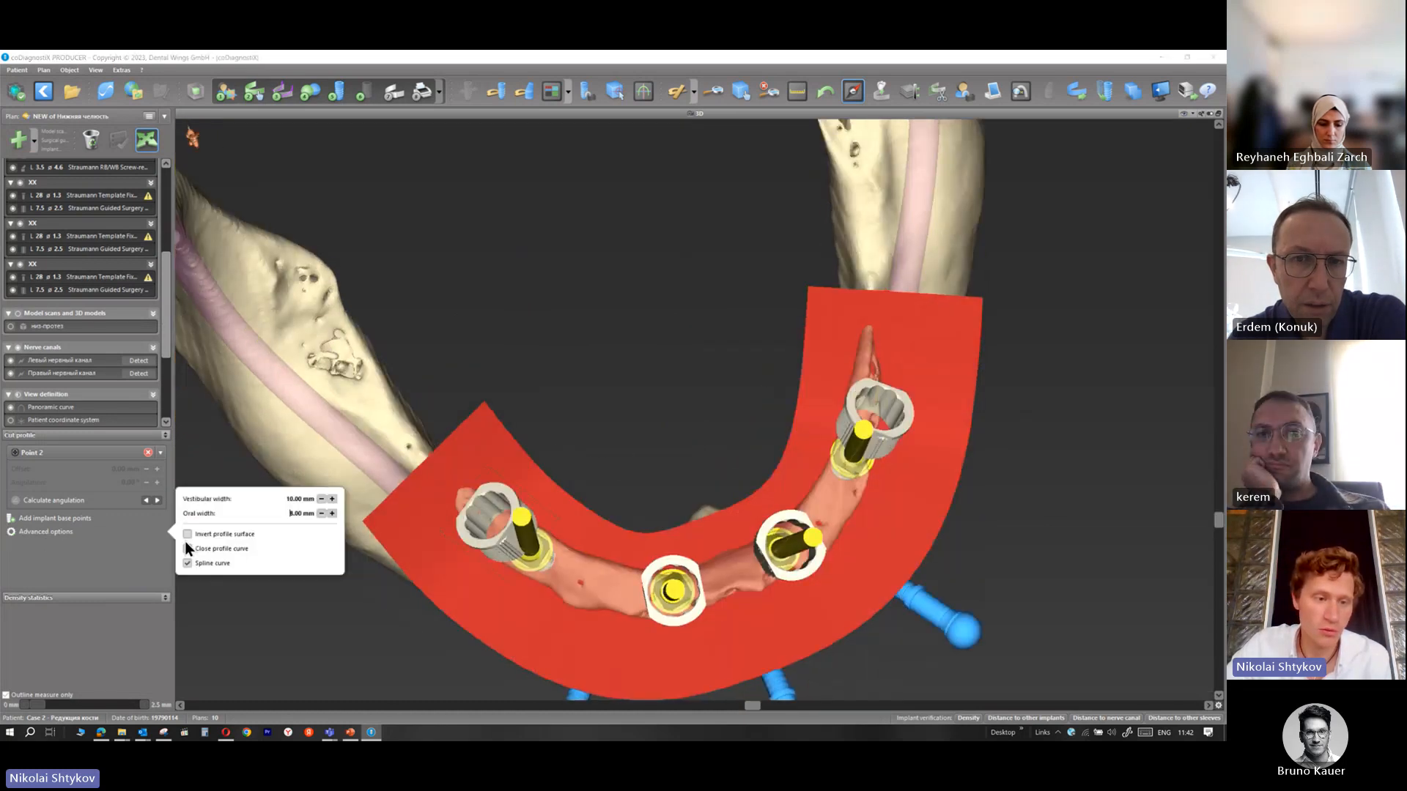
{"action": "left_click", "coordinate": [322, 514]}
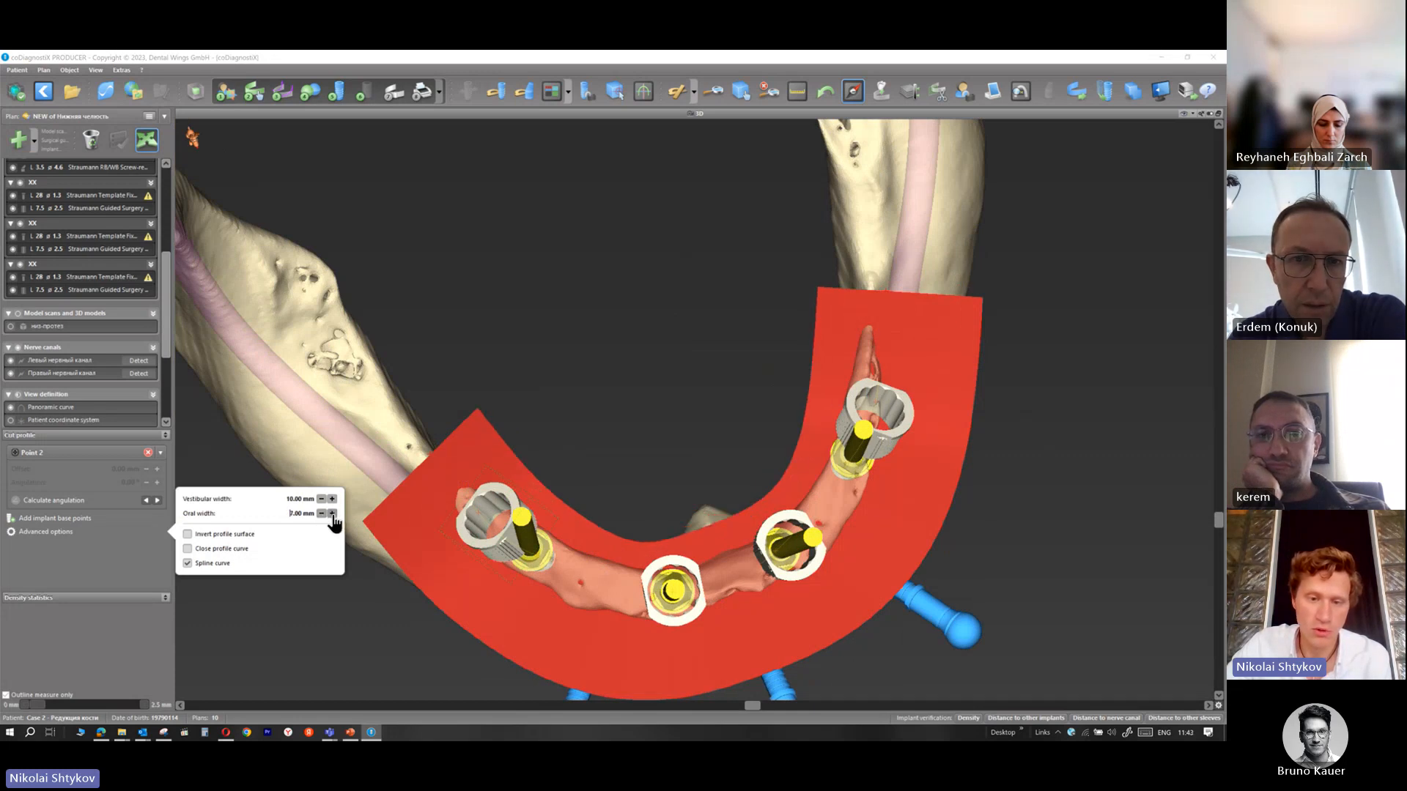
{"action": "left_click", "coordinate": [332, 514]}
{"action": "left_click", "coordinate": [333, 515]}
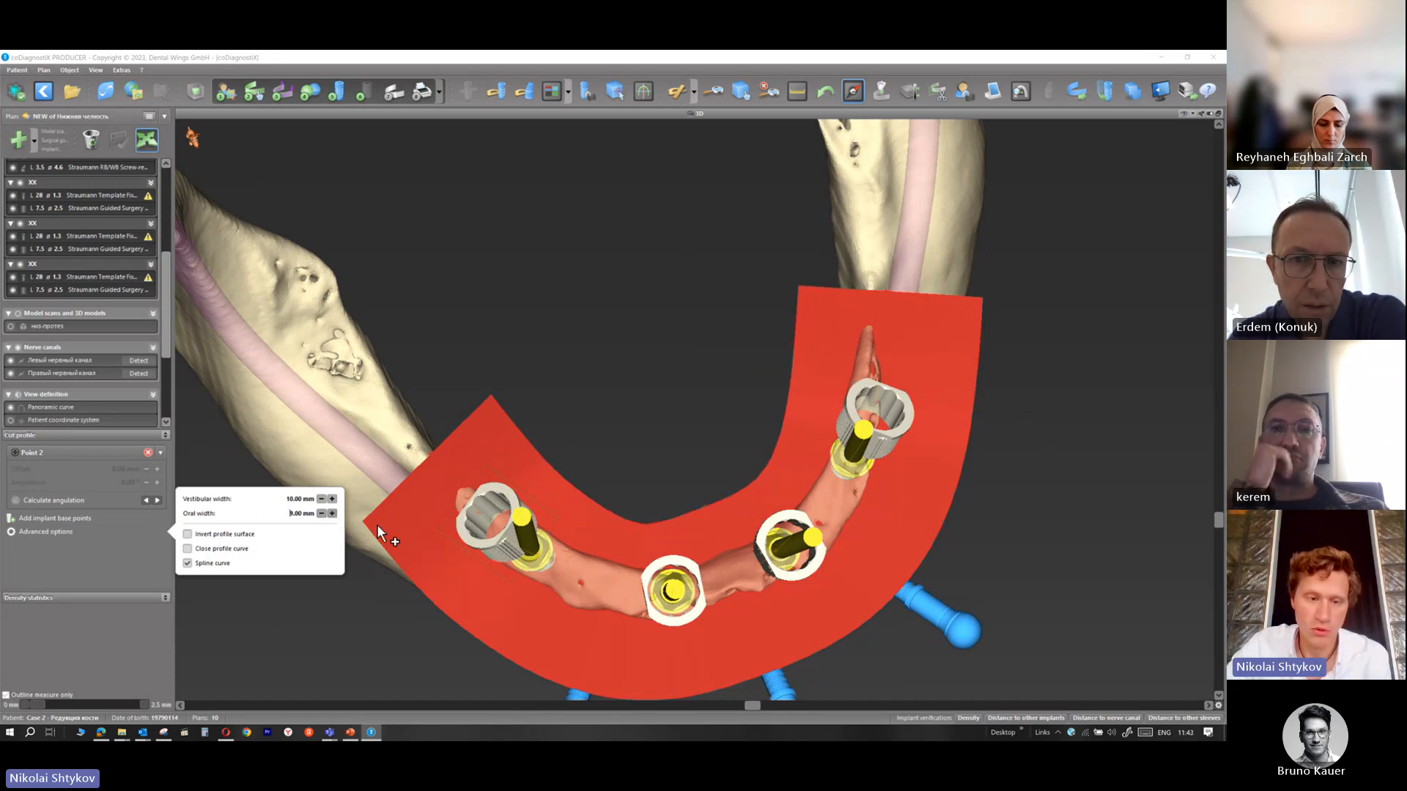
Set the cut profile's vestibular width to 9.00 mm, close its advanced options and restore the multi-view layout
{"action": "left_click", "coordinate": [322, 499]}
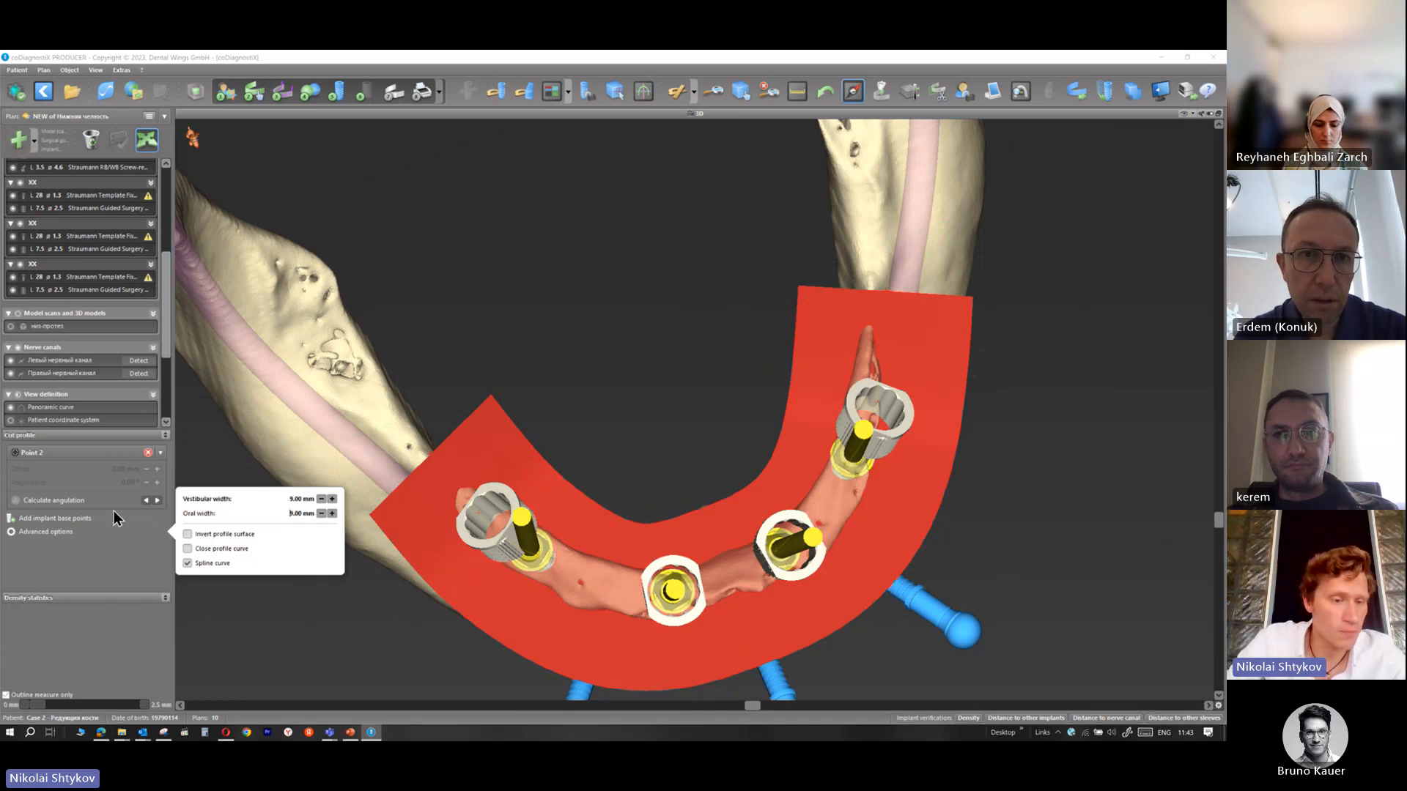
{"action": "left_click", "coordinate": [126, 574]}
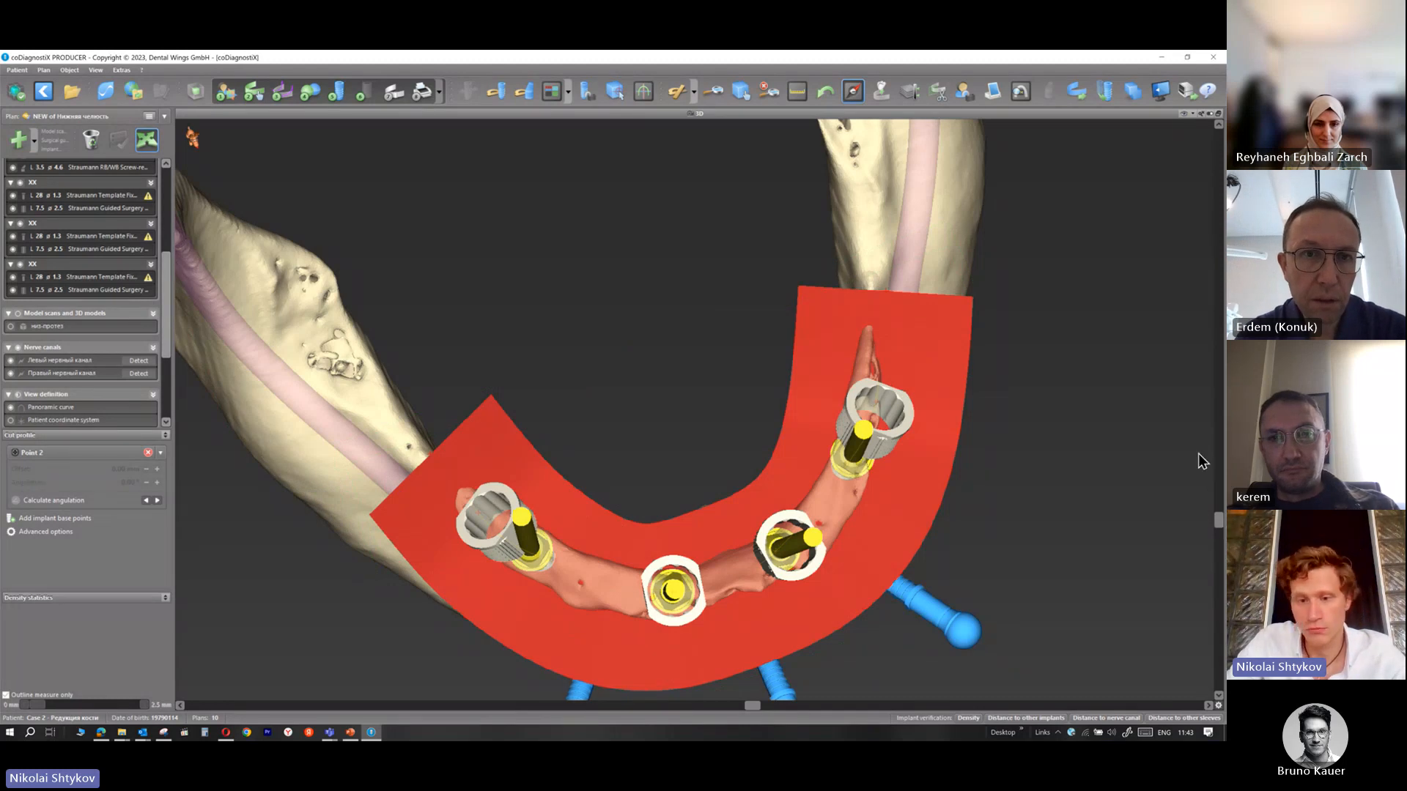
{"action": "double_click", "coordinate": [759, 115]}
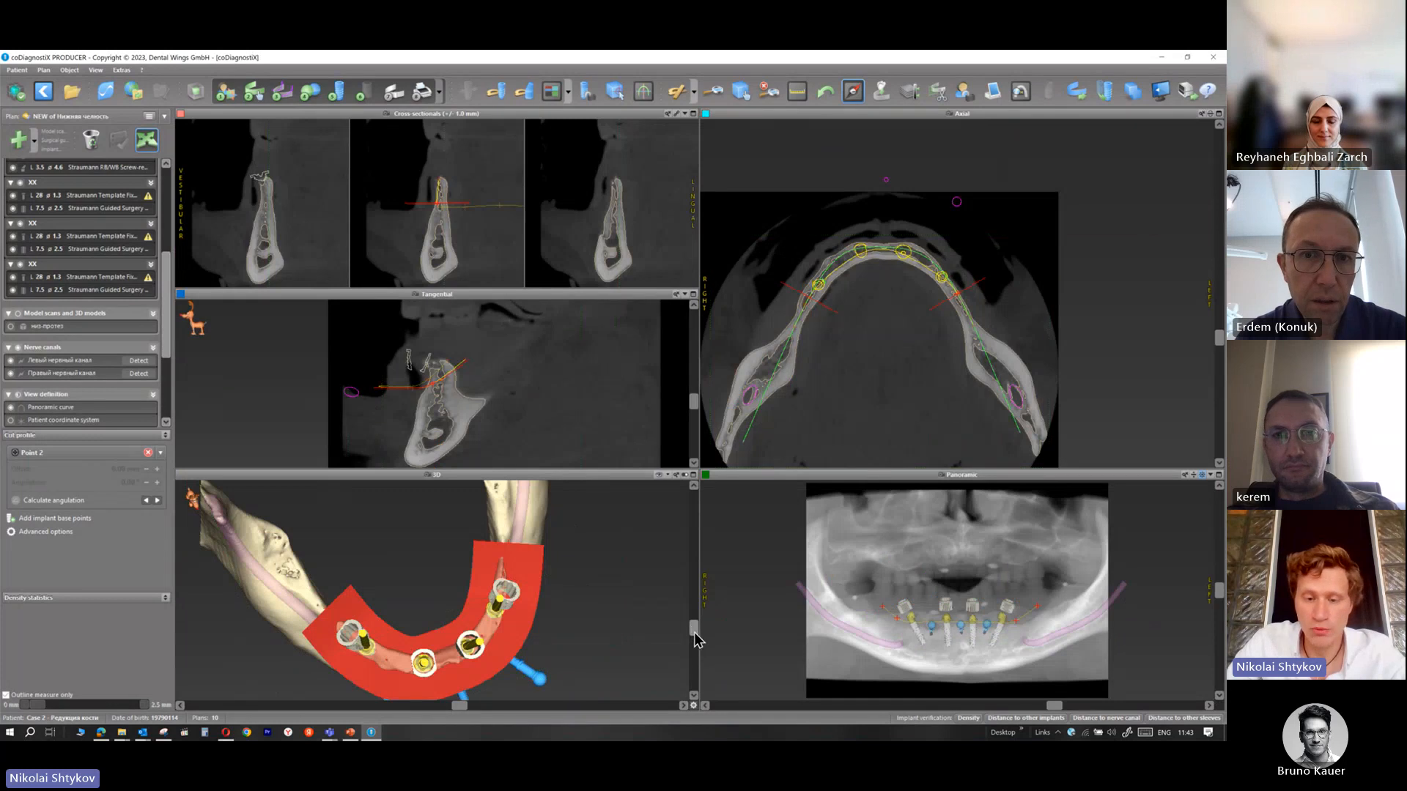
{"action": "left_click_drag", "start_coordinate": [695, 634], "coordinate": [692, 602]}
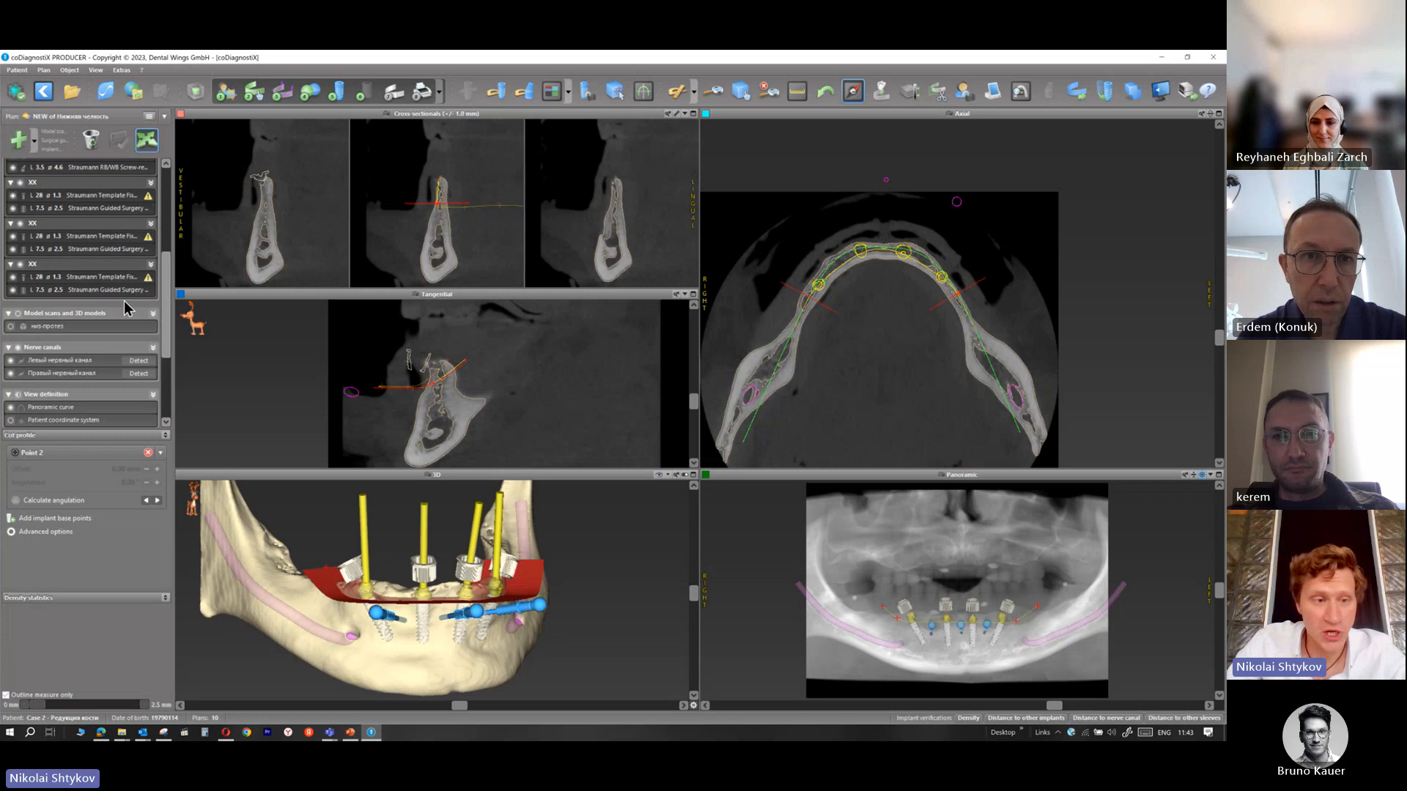
Open the lower jaw AI model (Нижняя челюсть) for mesh editing
{"action": "left_click_drag", "start_coordinate": [166, 308], "coordinate": [167, 368]}
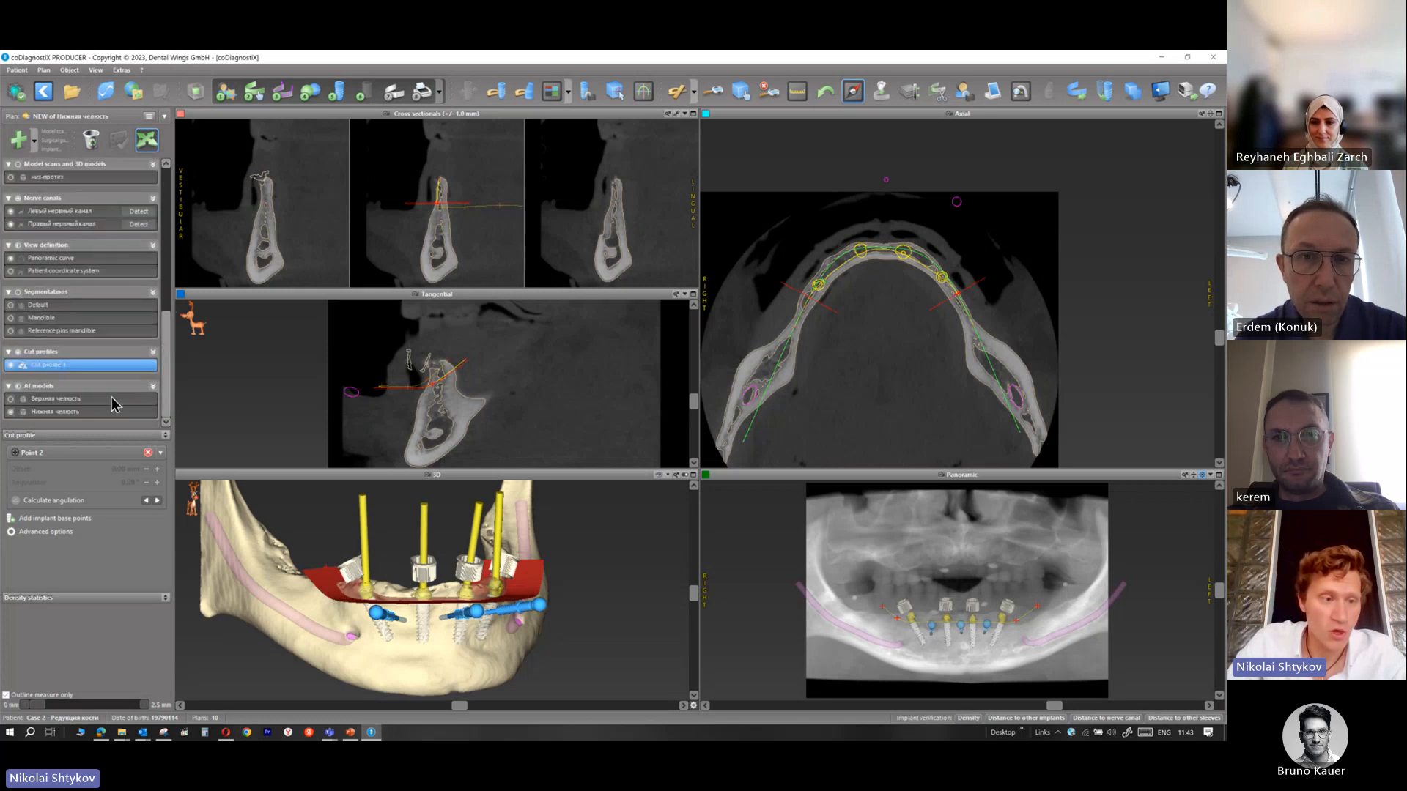
{"action": "left_click", "coordinate": [58, 412]}
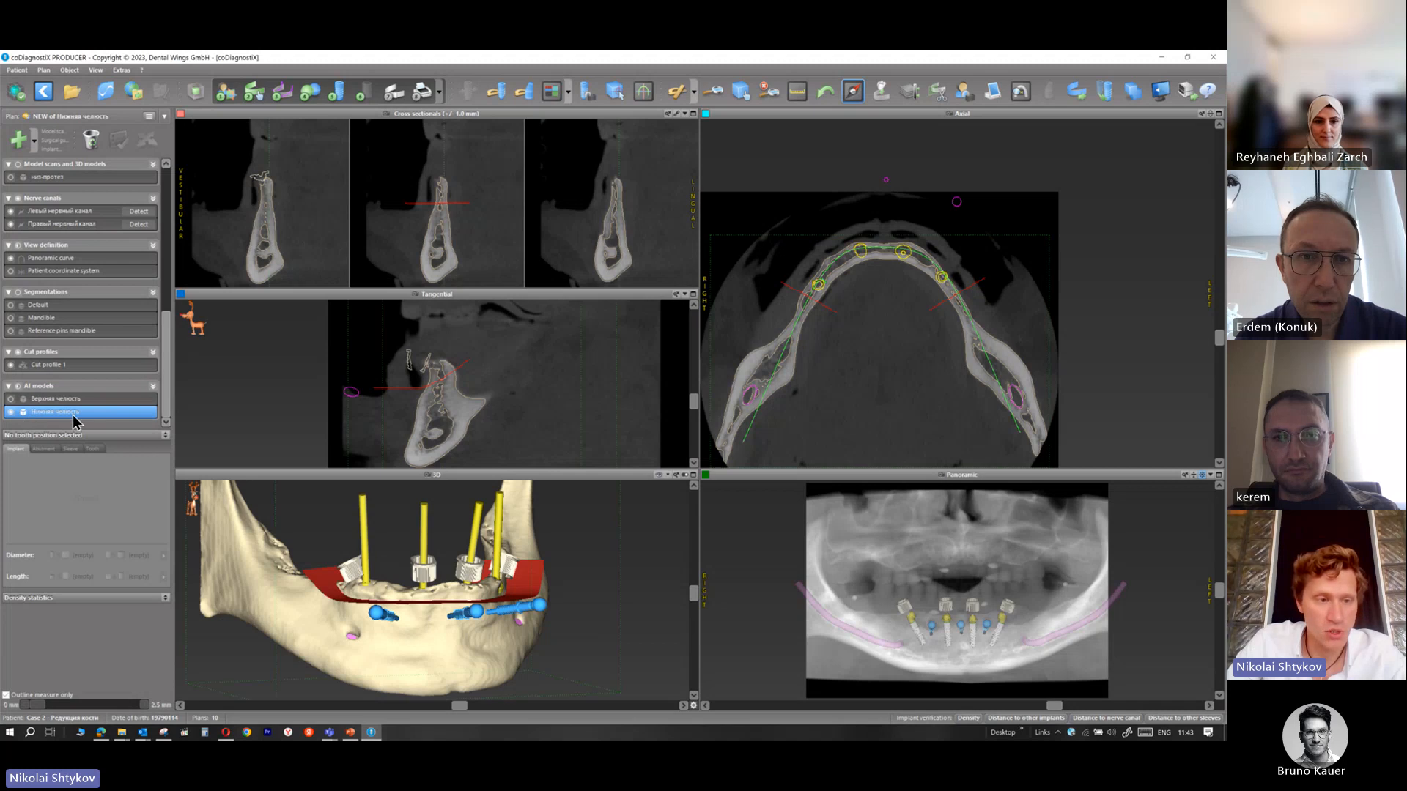
{"action": "right_click", "coordinate": [76, 421]}
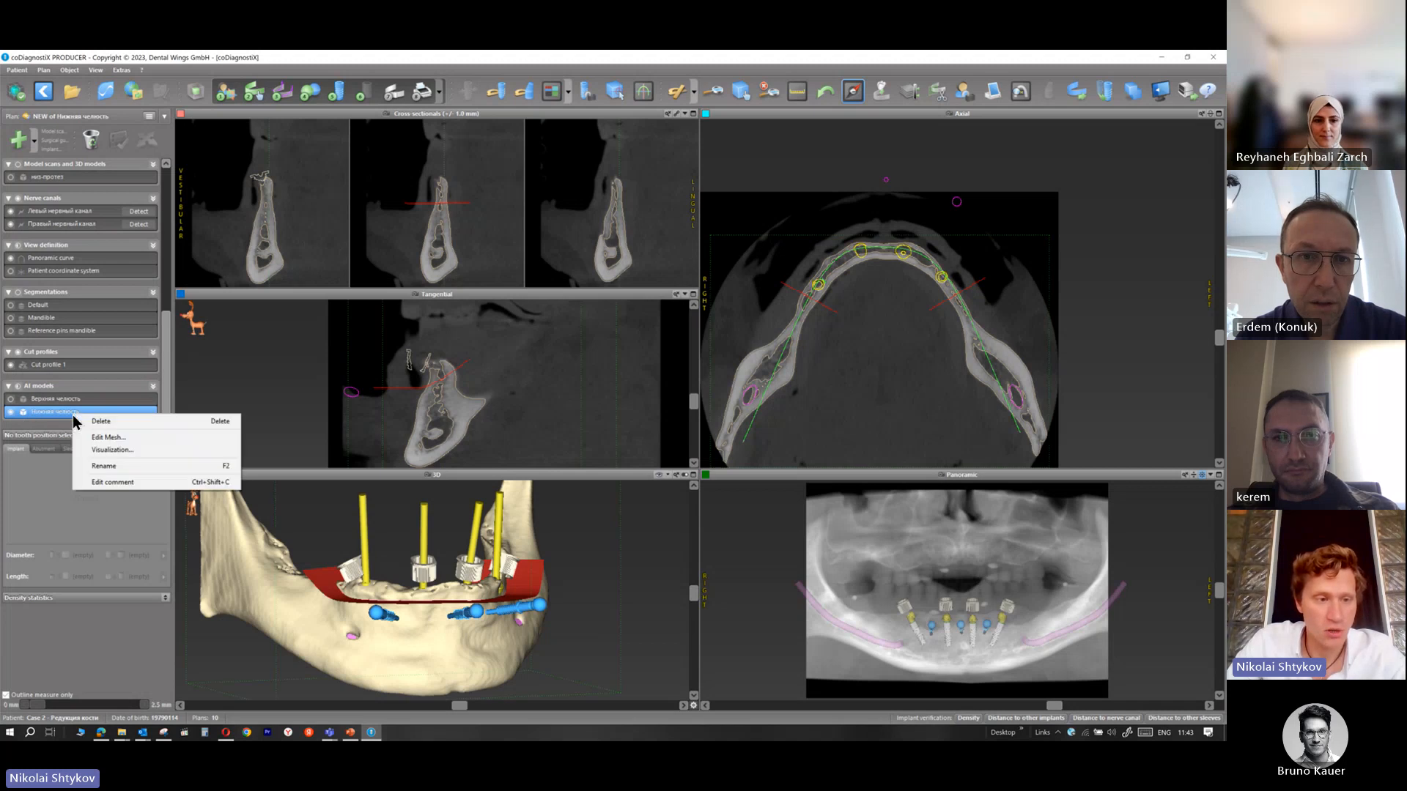
{"action": "left_click", "coordinate": [123, 438]}
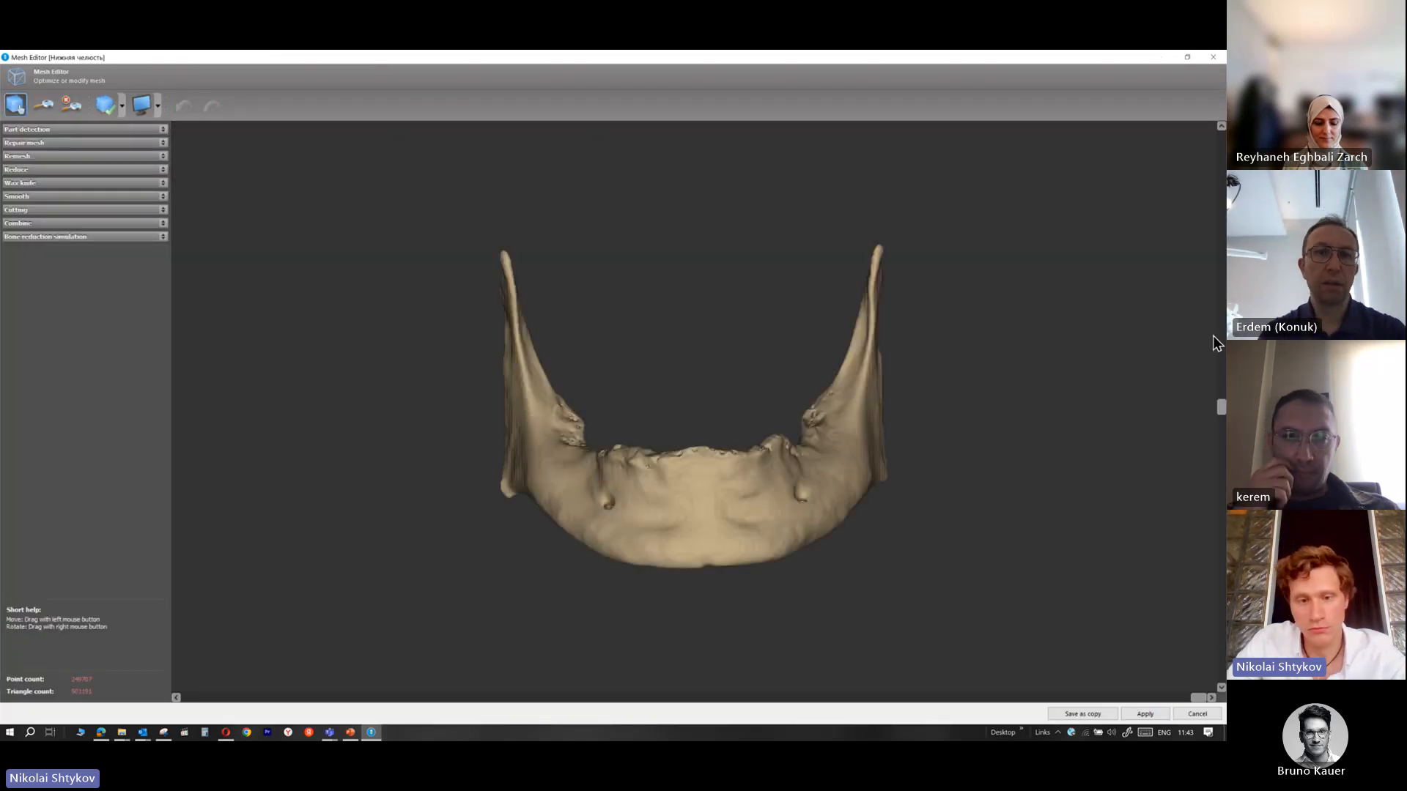
{"action": "mouse_move", "coordinate": [1222, 412]}
{"action": "left_mouse_down"}
{"action": "mouse_move", "coordinate": [1219, 469]}
{"action": "mouse_move", "coordinate": [1213, 407]}
{"action": "left_mouse_up"}
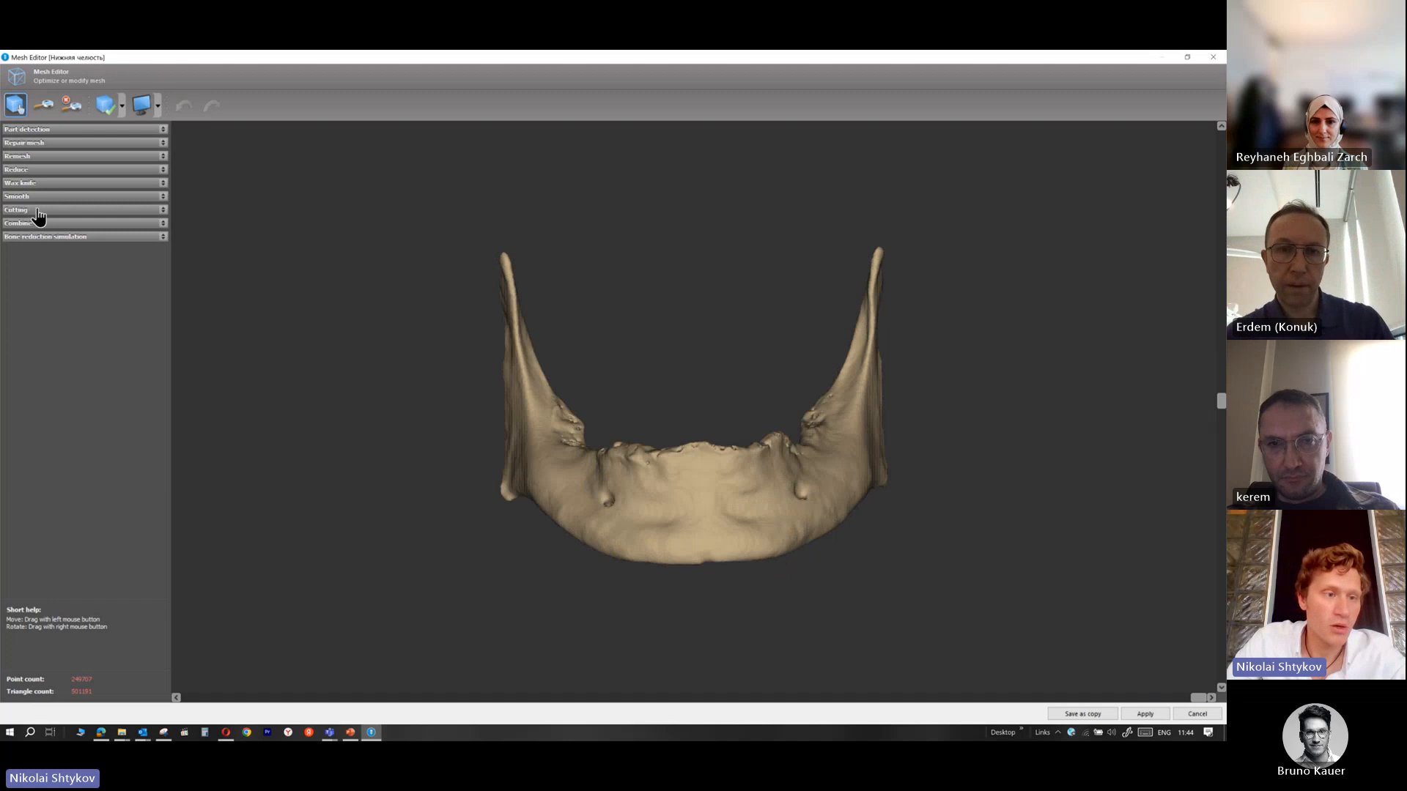
Choose Cut profile 1 for the bone reduction simulation and display the cut profile on the jaw mesh
{"action": "left_click", "coordinate": [47, 237]}
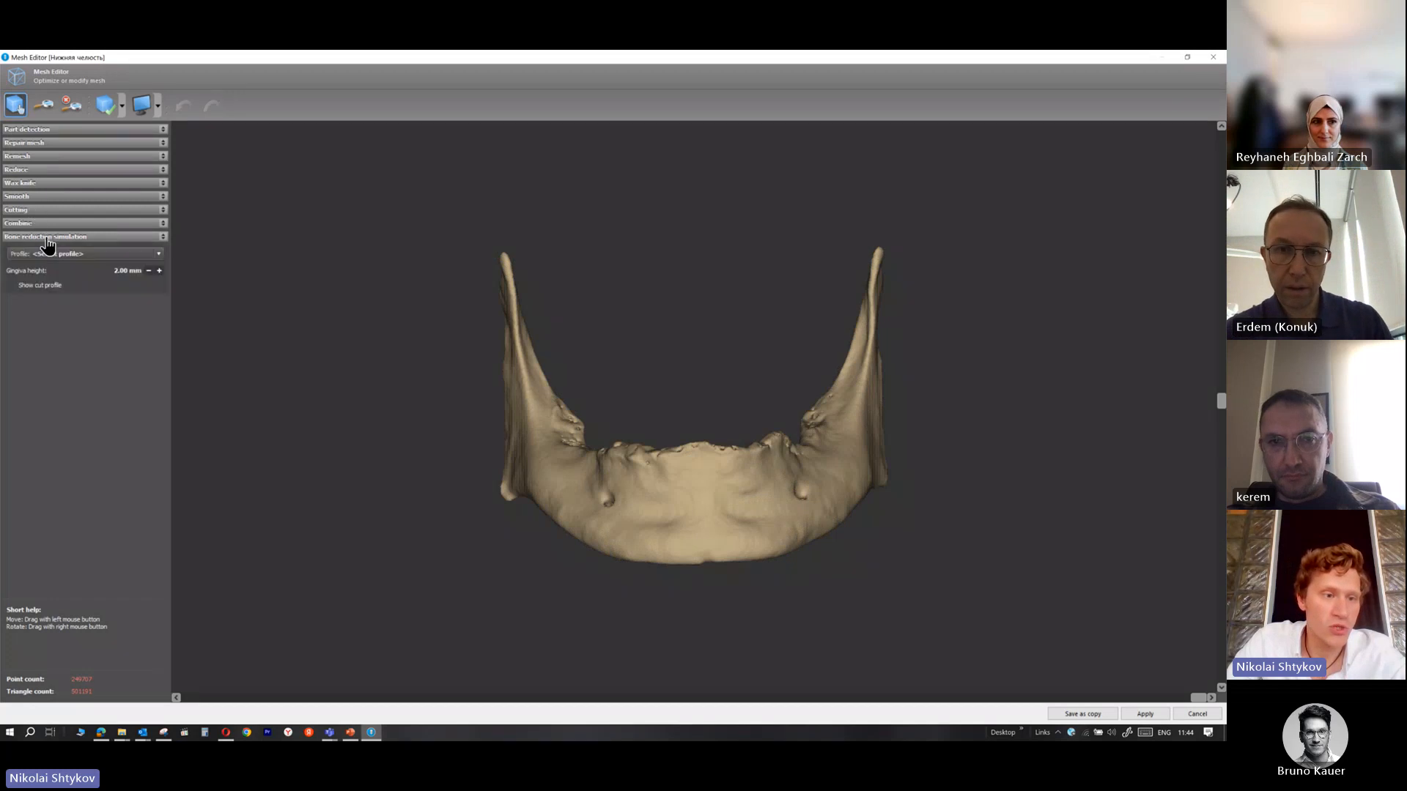
{"action": "left_click", "coordinate": [130, 255]}
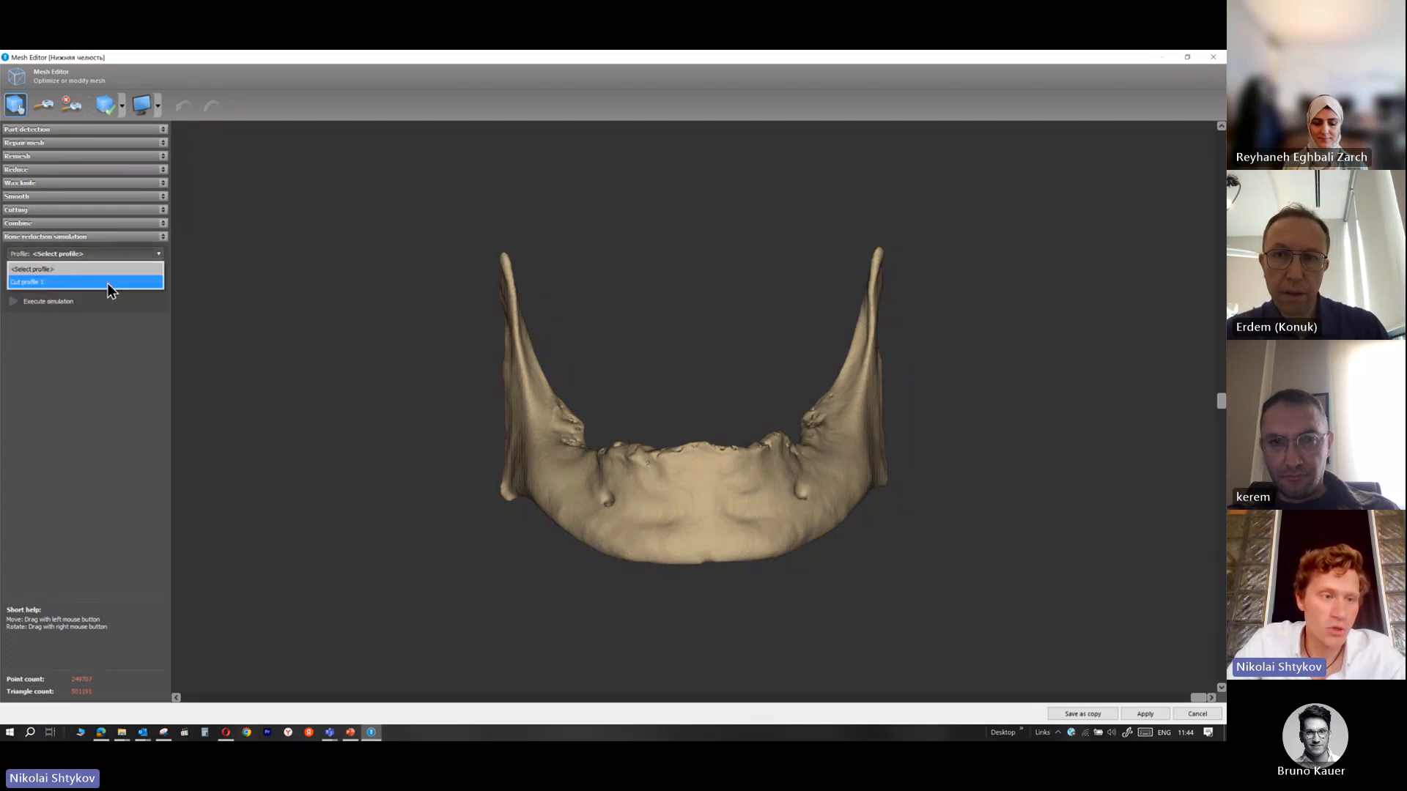
{"action": "left_click", "coordinate": [107, 283]}
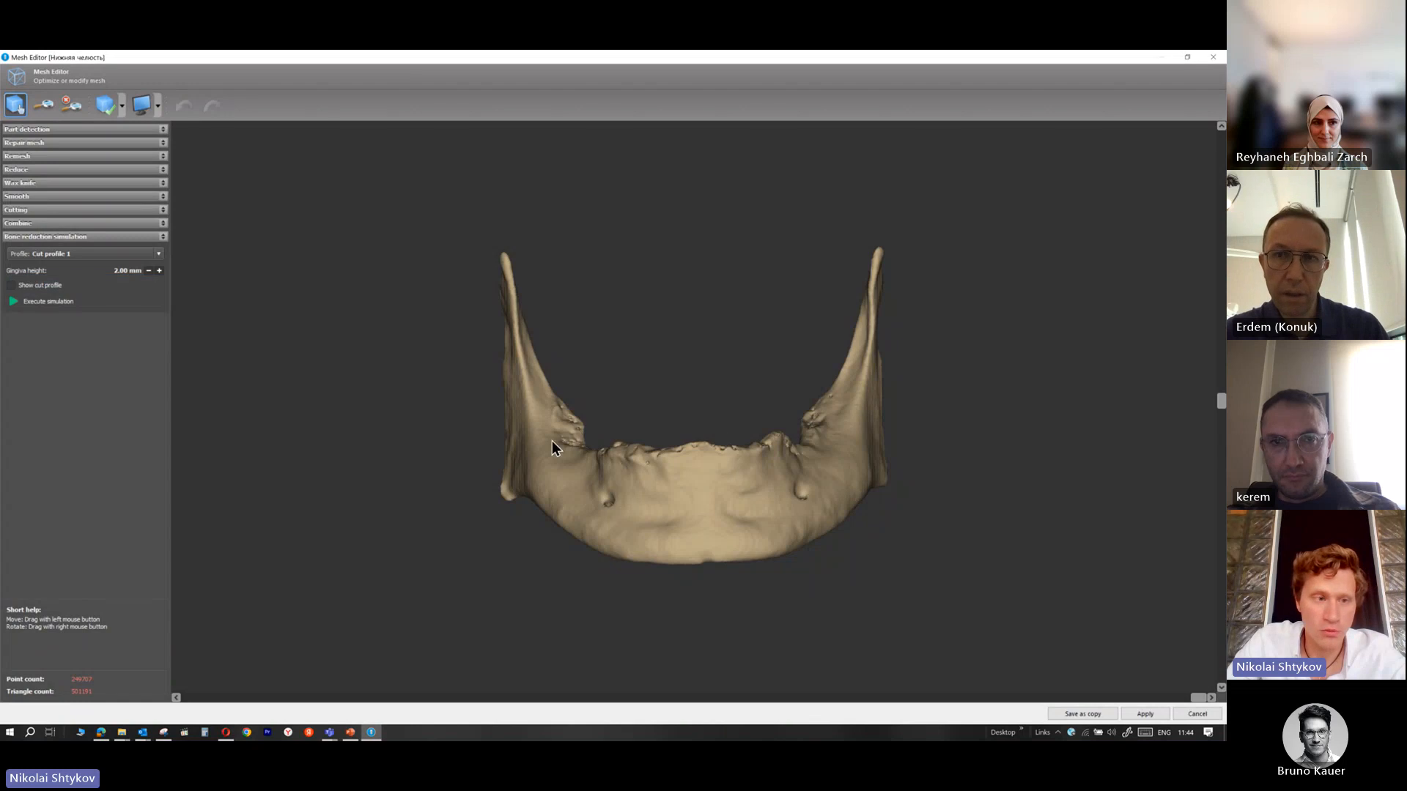
{"action": "left_click", "coordinate": [22, 286]}
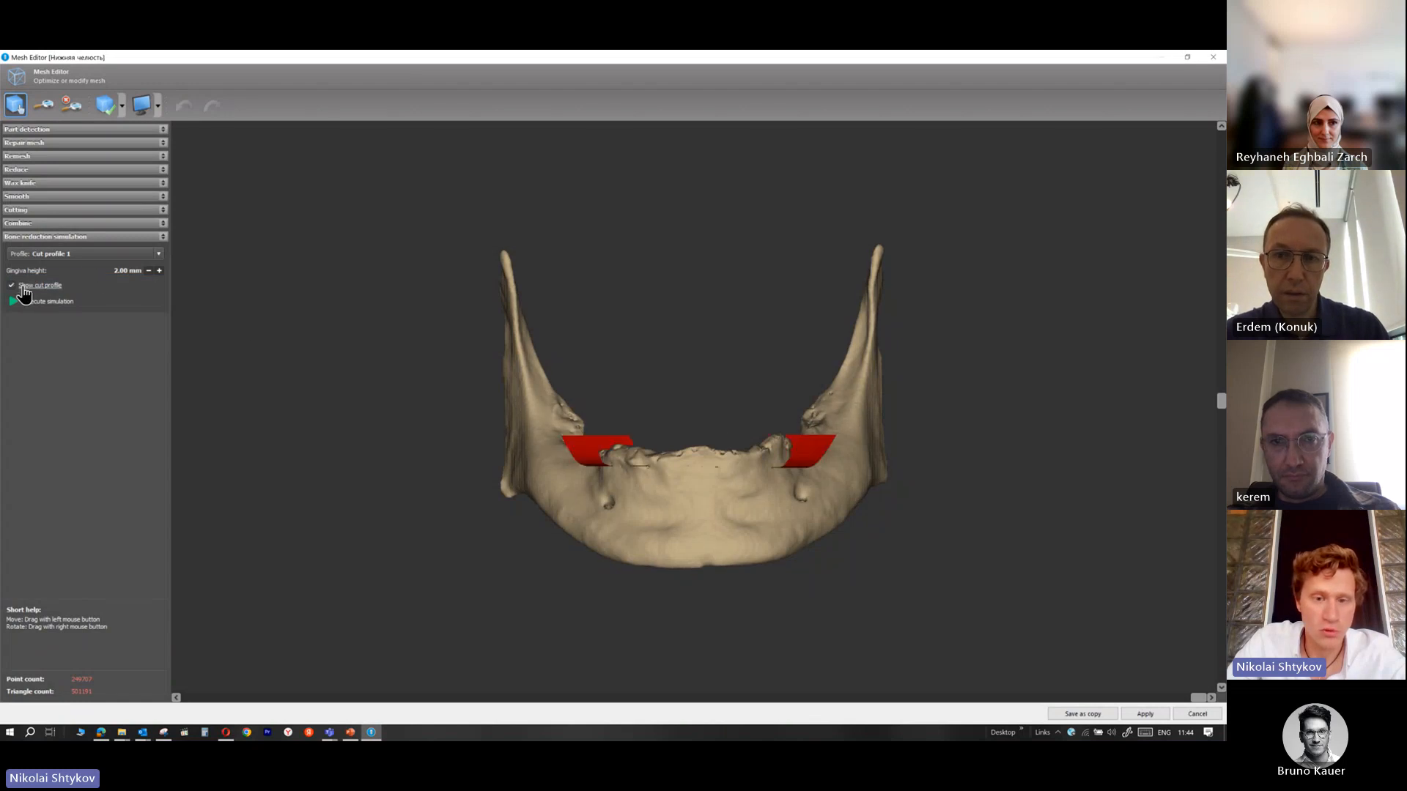
{"action": "left_click_drag", "start_coordinate": [1220, 403], "coordinate": [1220, 494]}
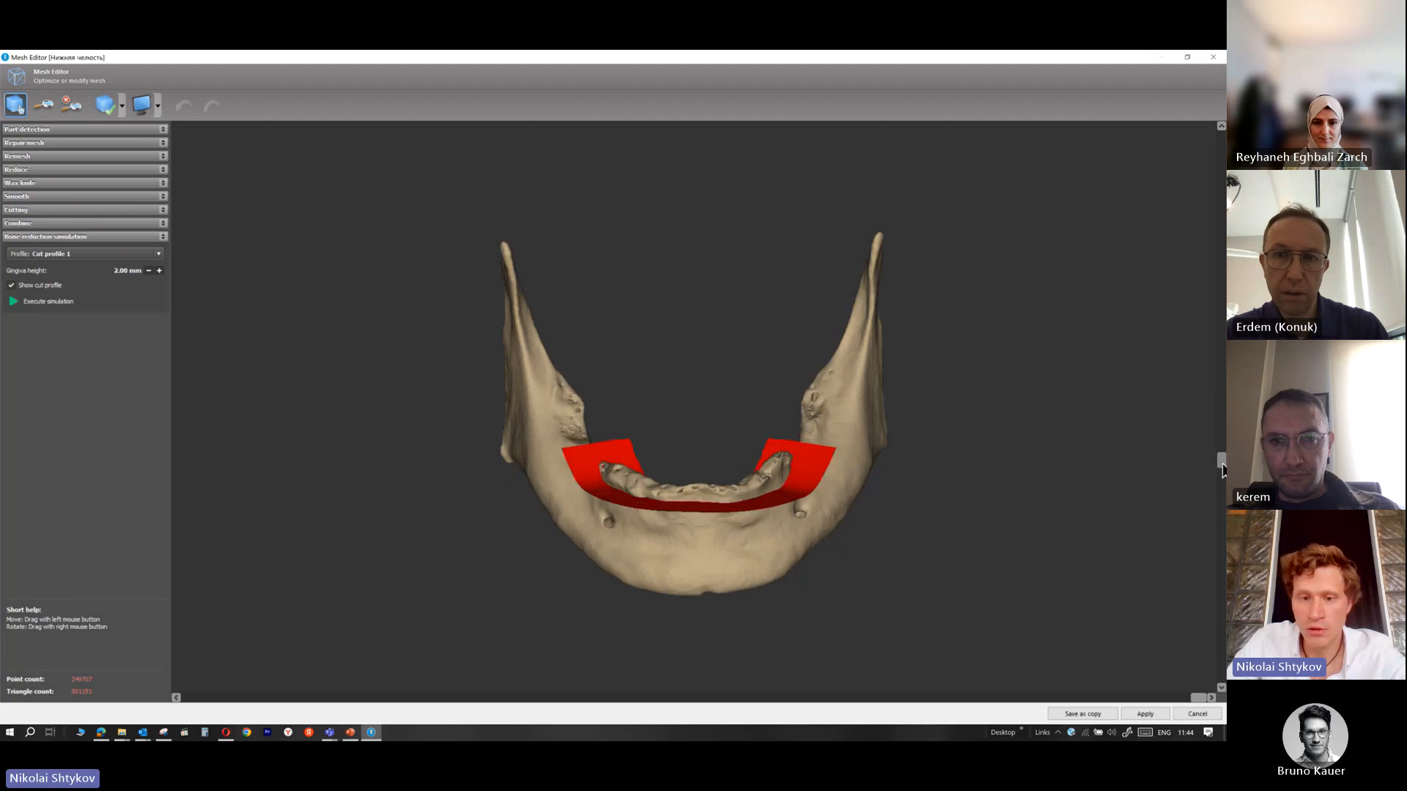
Run the bone reduction simulation with a gingiva height of 0.50 mm and save the reduced jaw as a copy
{"action": "left_click", "coordinate": [150, 271]}
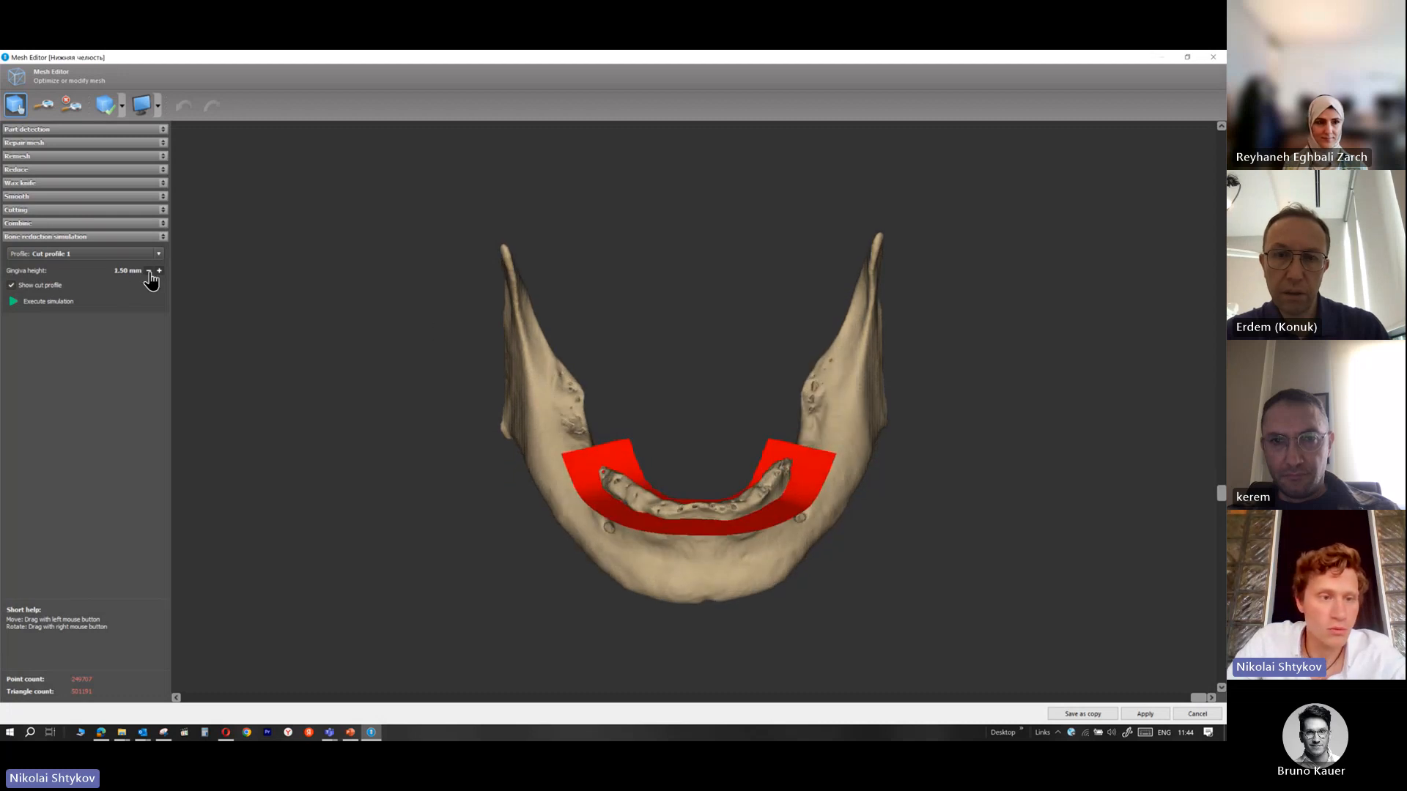
{"action": "left_click", "coordinate": [48, 303]}
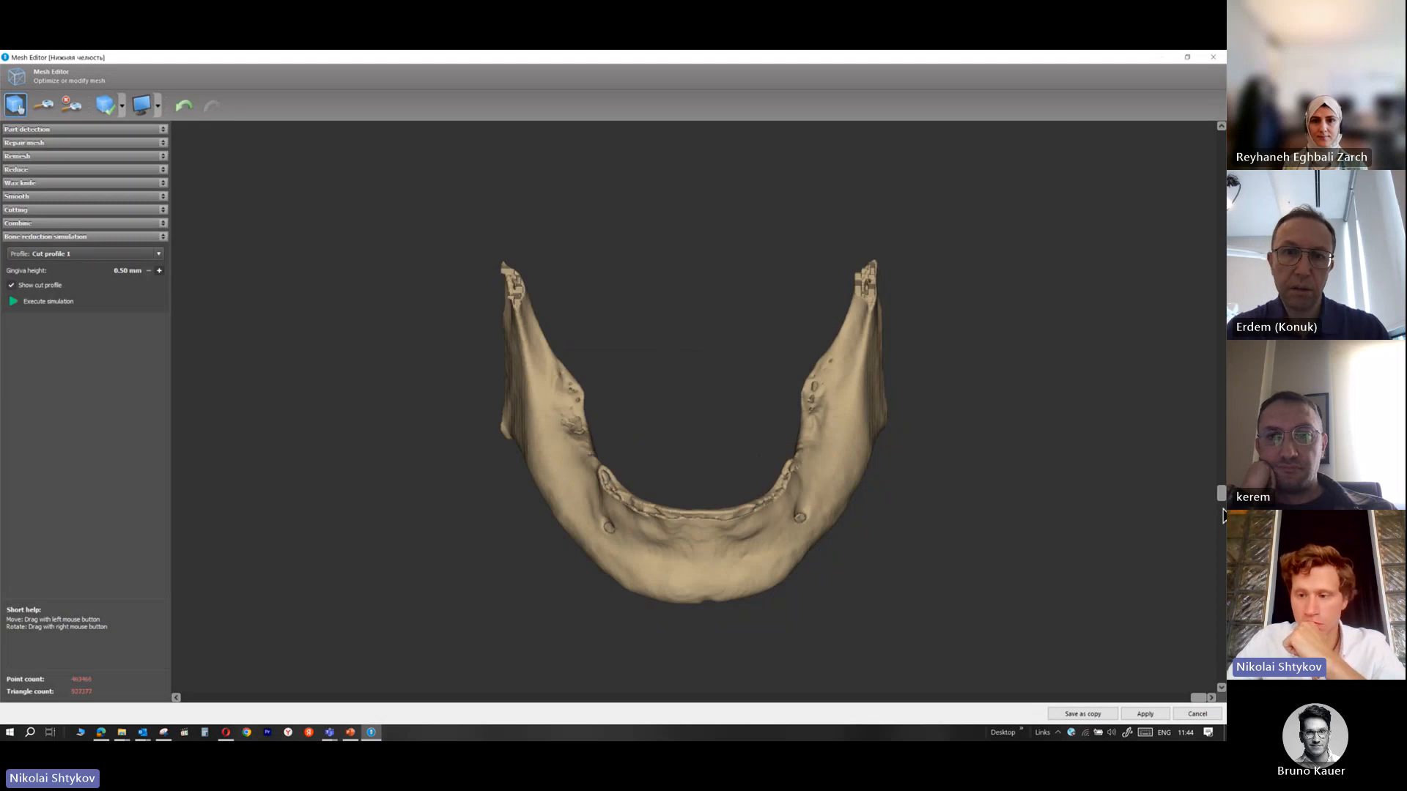
{"action": "left_click_drag", "start_coordinate": [1221, 498], "coordinate": [1200, 466]}
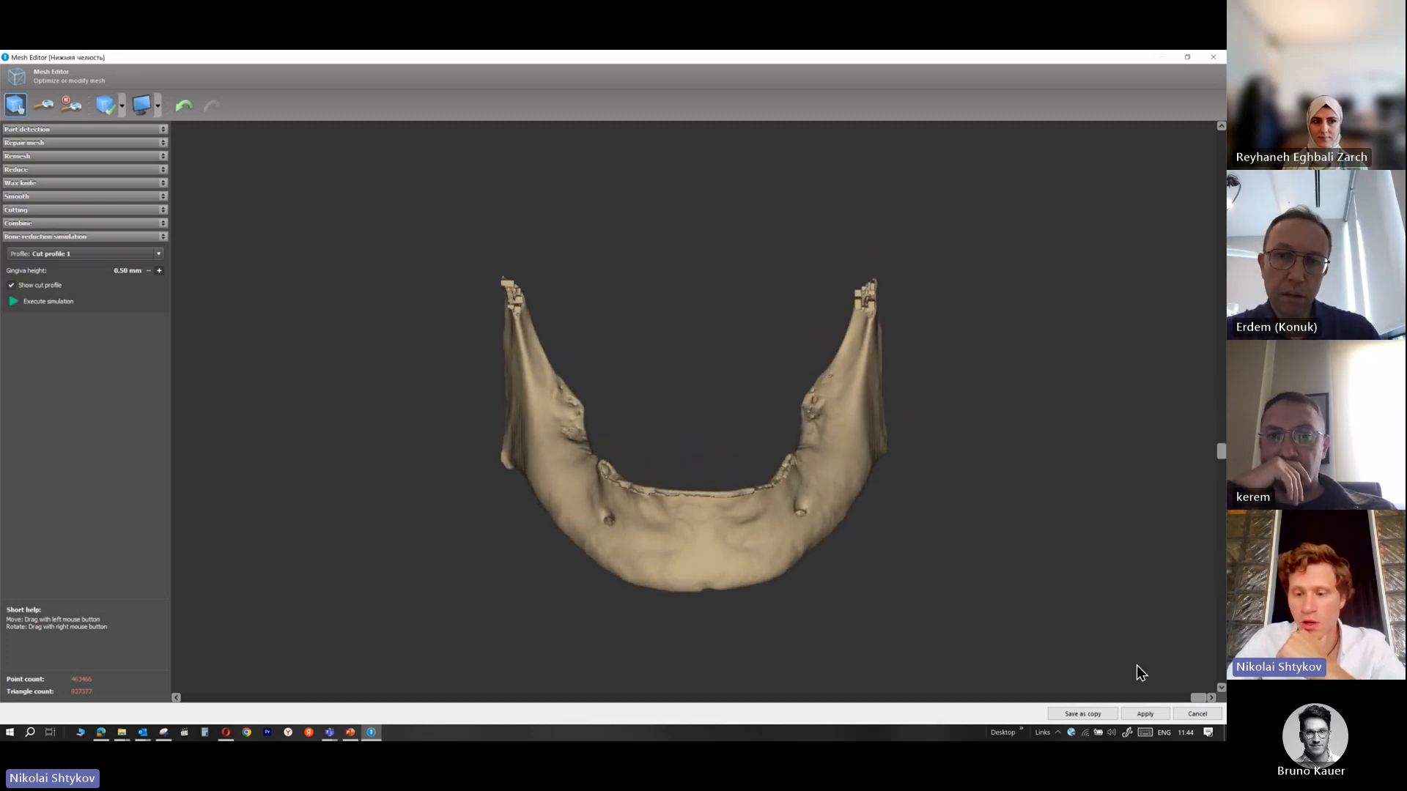
{"action": "left_click", "coordinate": [1098, 714]}
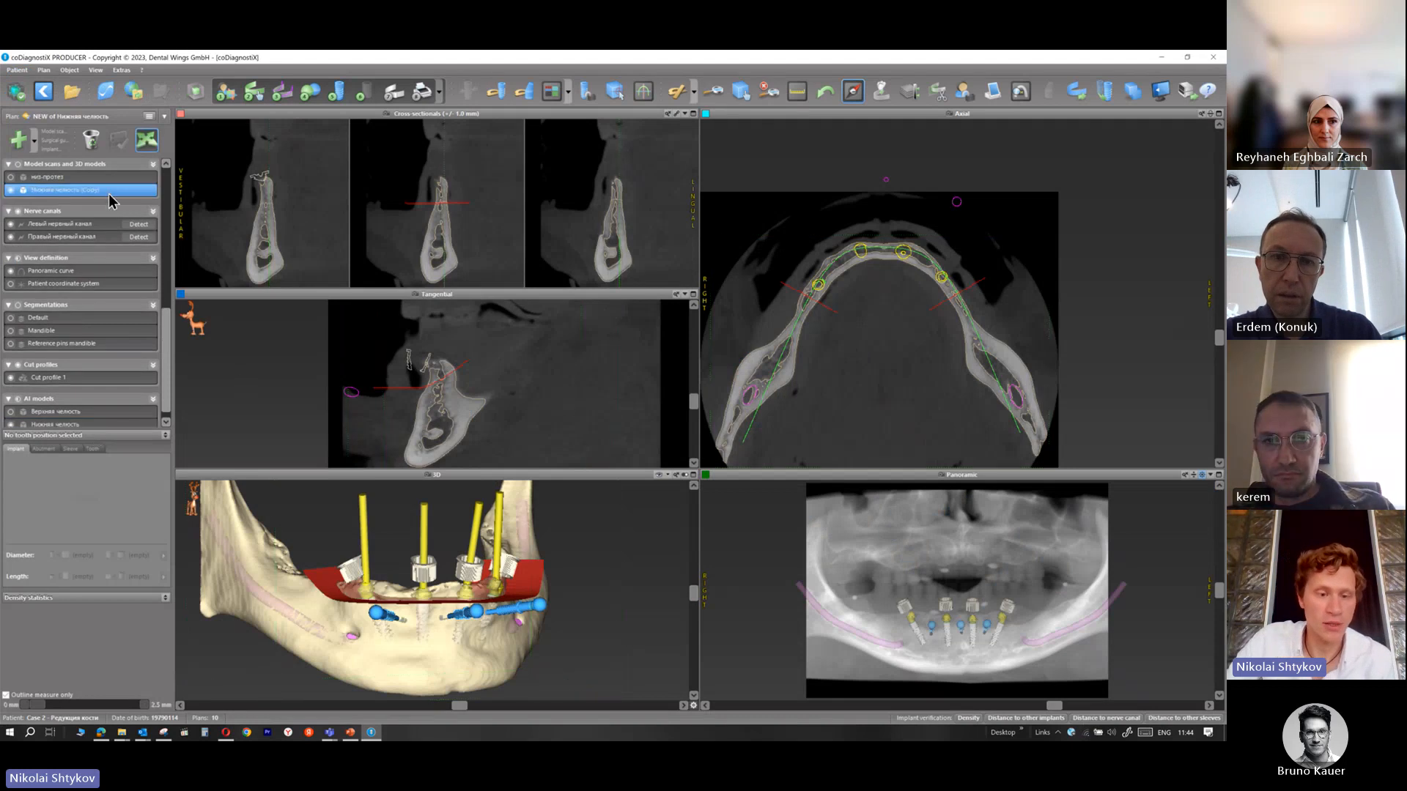
Hide the original lower jaw AI model and show only its reduced copy in an enlarged 3D view from the front
{"action": "double_click", "coordinate": [455, 477]}
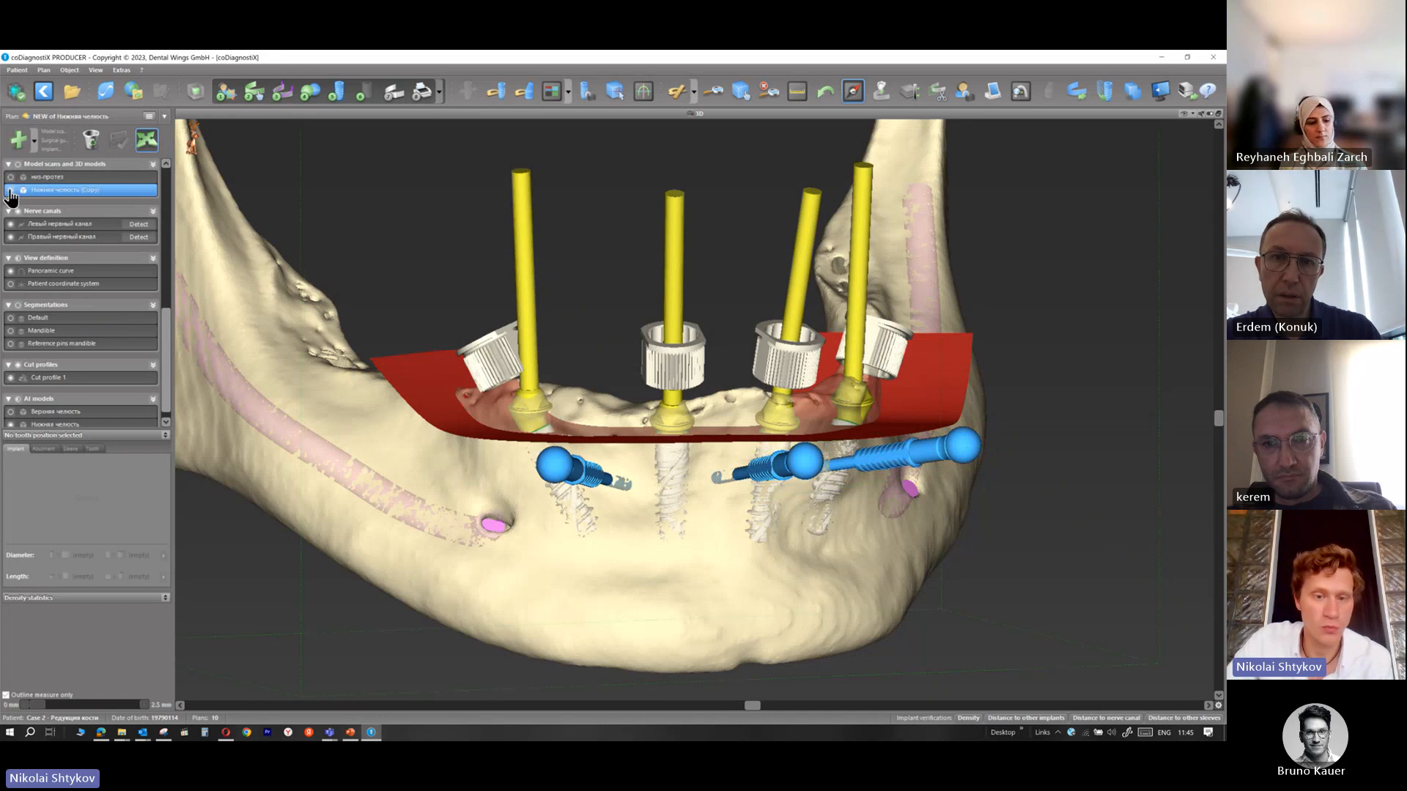
{"action": "left_click", "coordinate": [10, 190]}
{"action": "scroll", "coordinate": [44, 401], "scroll_direction": "down", "scroll_amount": 1}
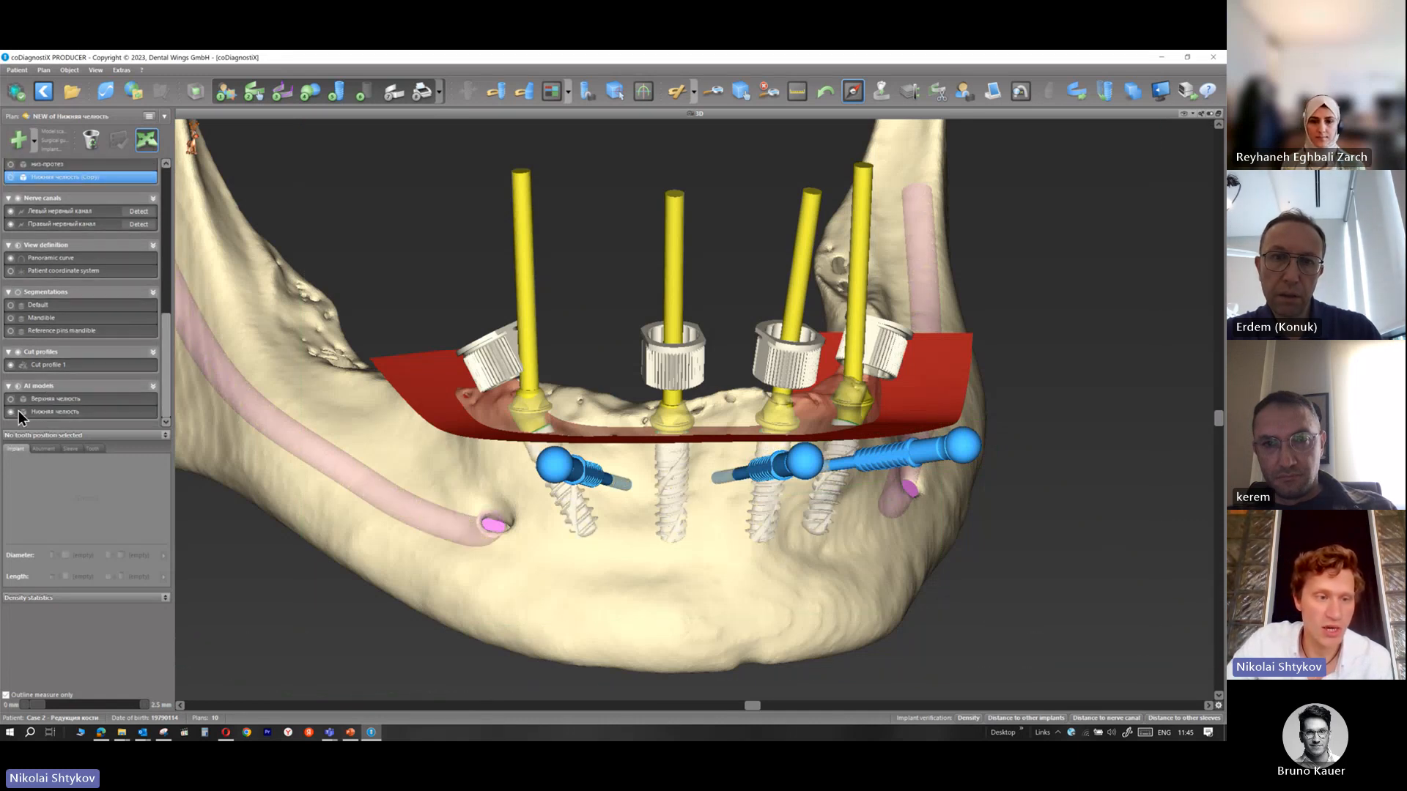
{"action": "left_click", "coordinate": [10, 412]}
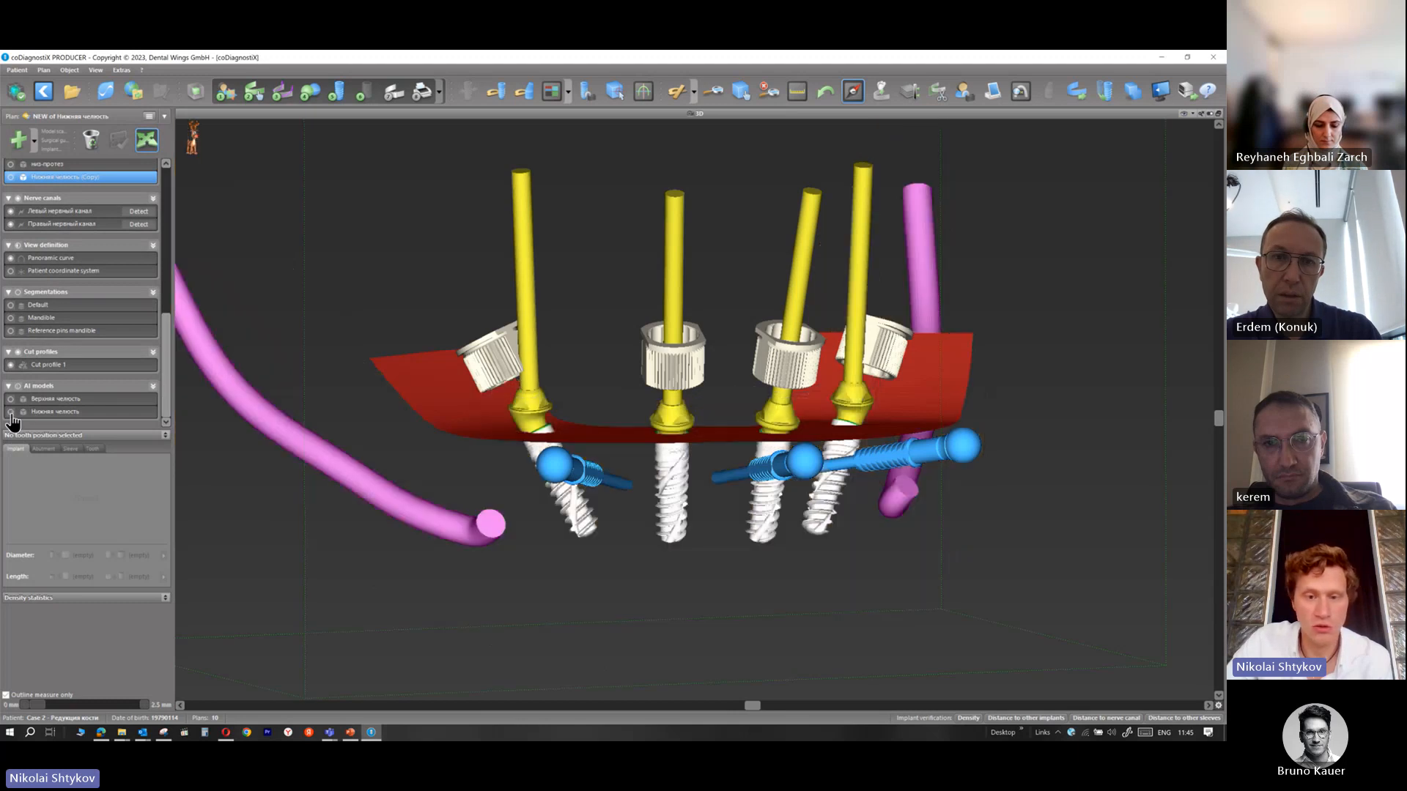
{"action": "left_click", "coordinate": [10, 413]}
{"action": "left_click", "coordinate": [10, 412]}
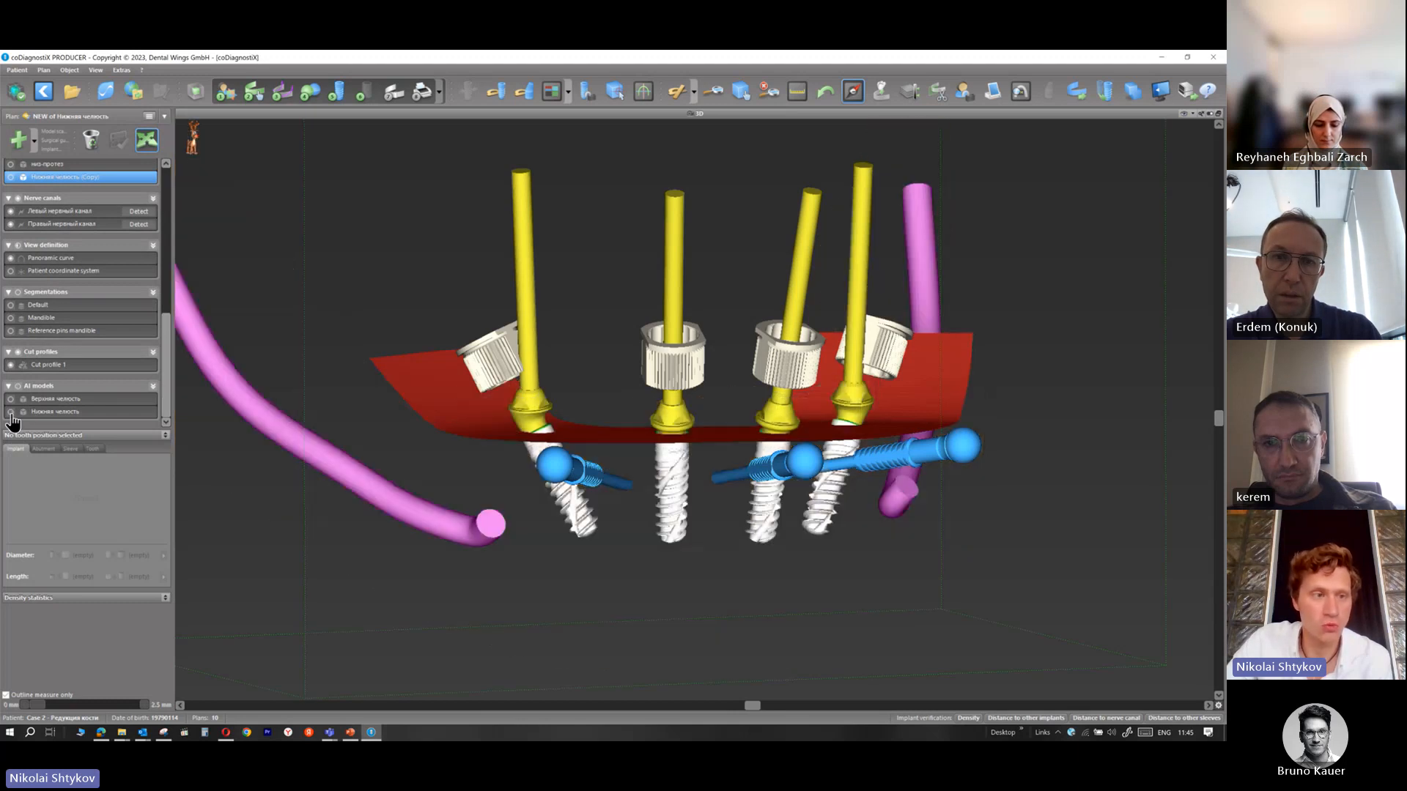
{"action": "left_click", "coordinate": [10, 178]}
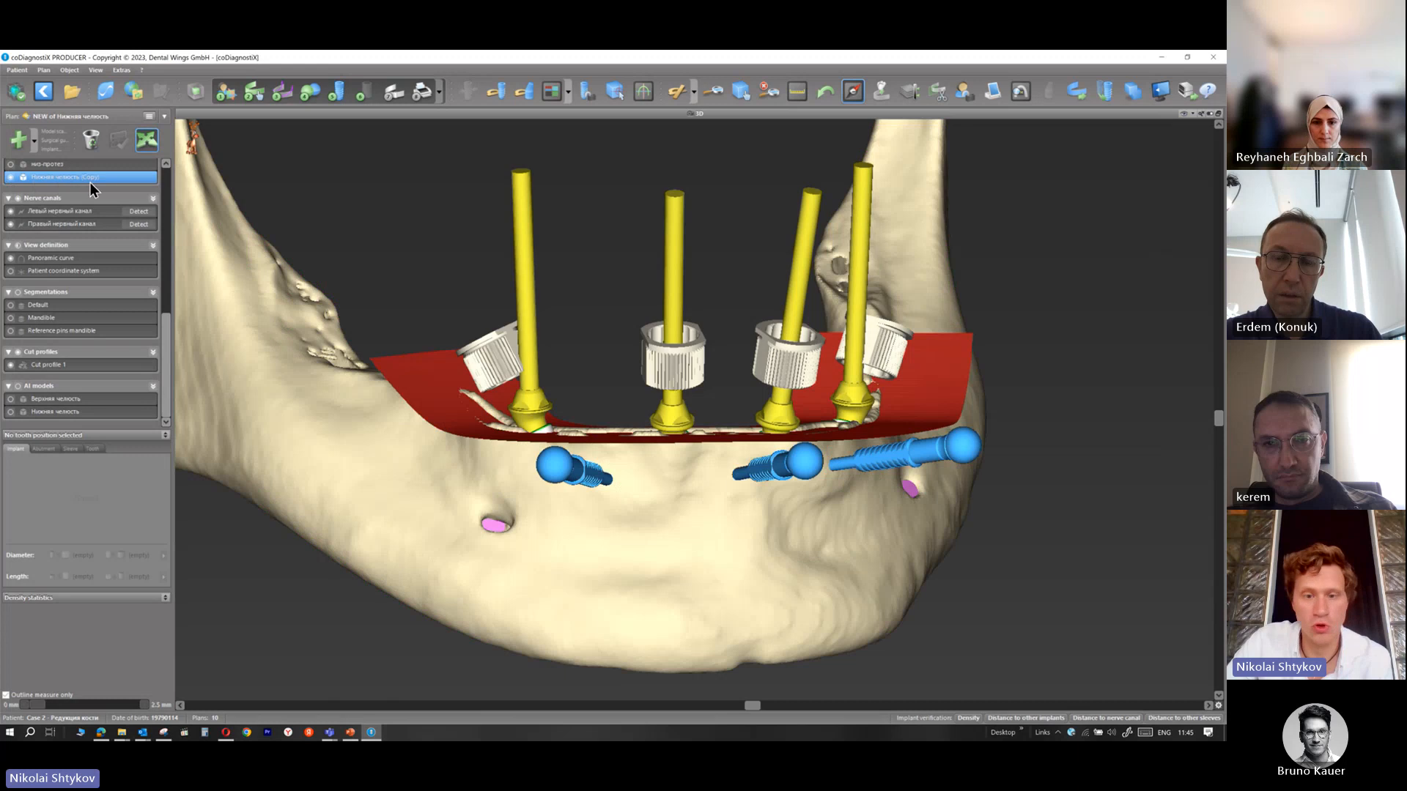
{"action": "left_click", "coordinate": [11, 178]}
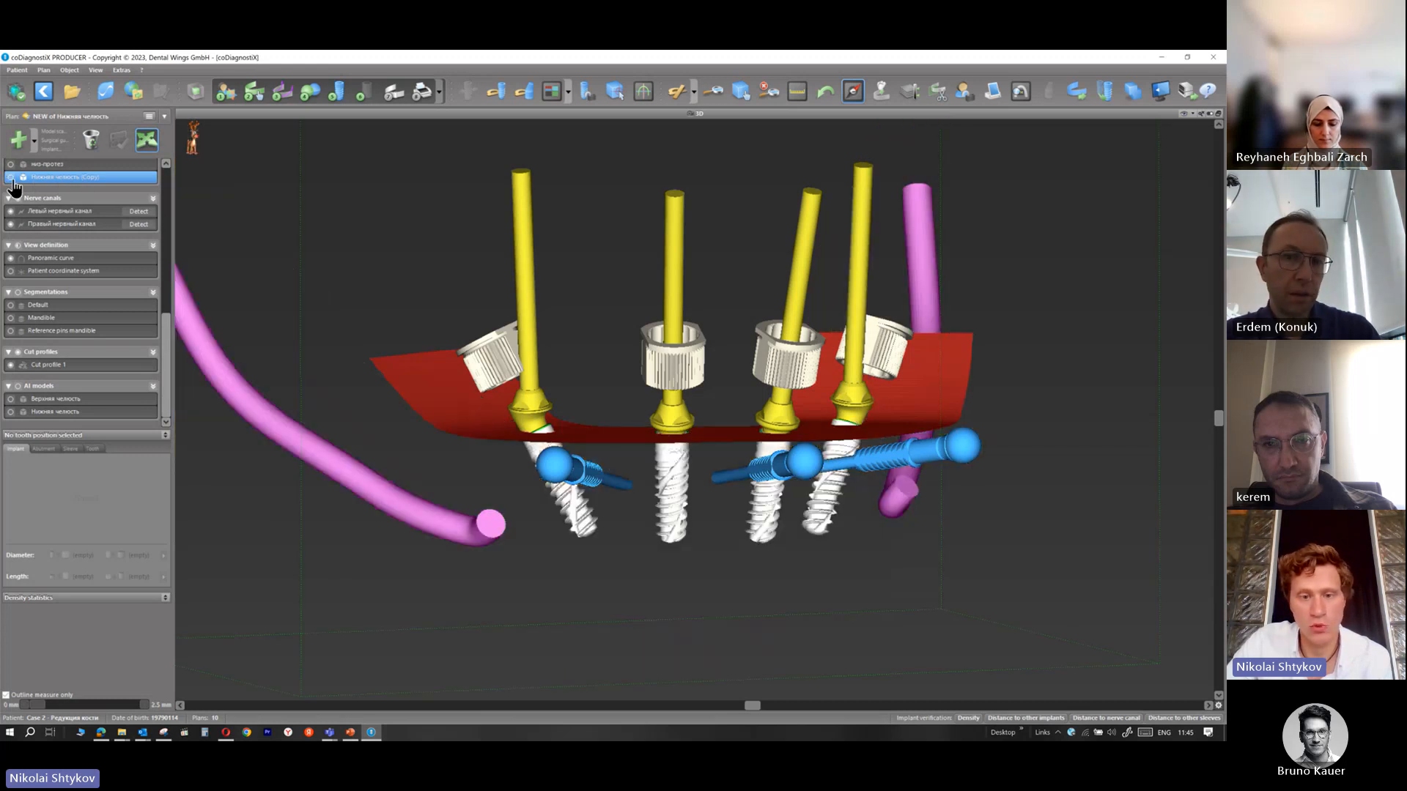
{"action": "left_click", "coordinate": [10, 178]}
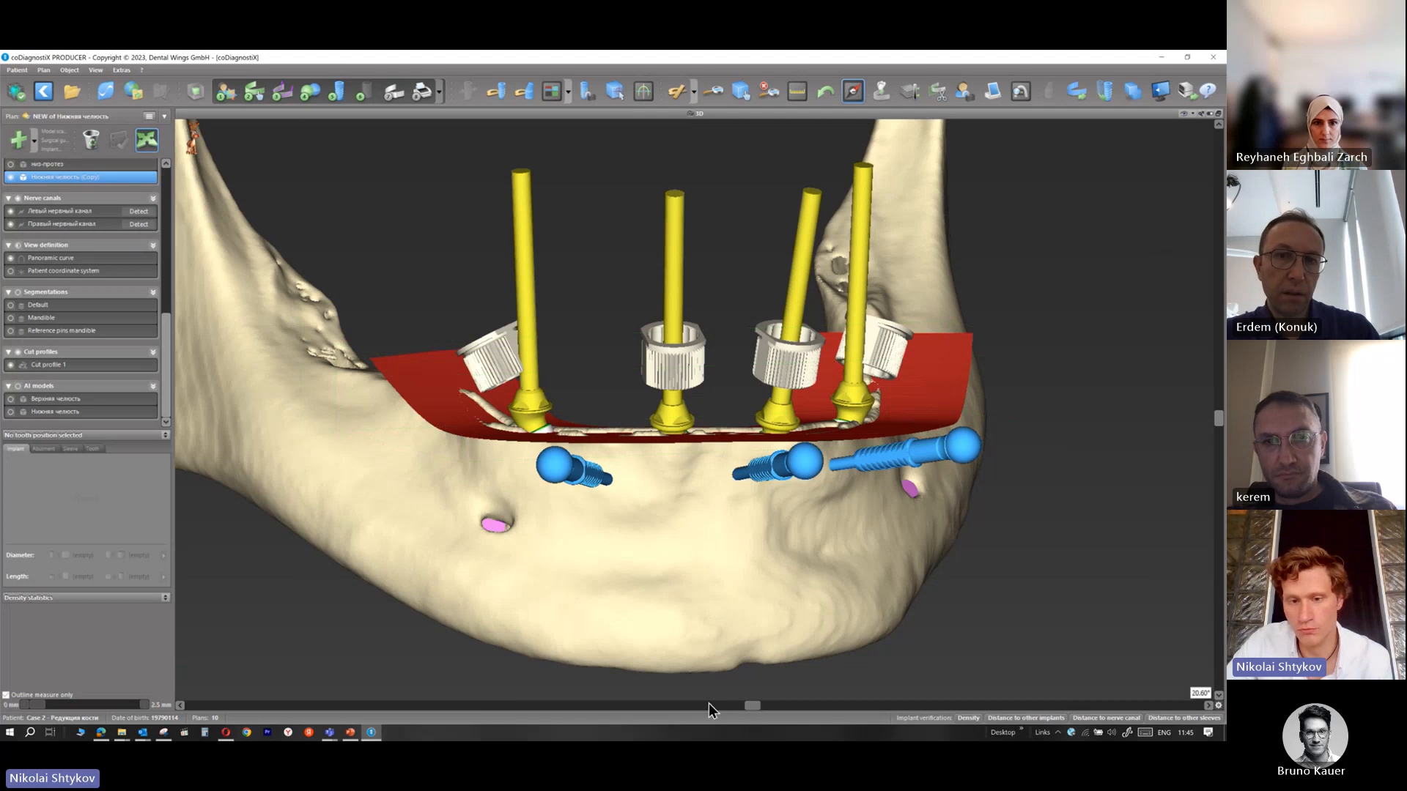
{"action": "mouse_move", "coordinate": [709, 703]}
{"action": "left_mouse_down"}
{"action": "mouse_move", "coordinate": [661, 693]}
{"action": "mouse_move", "coordinate": [711, 693]}
{"action": "left_mouse_up"}
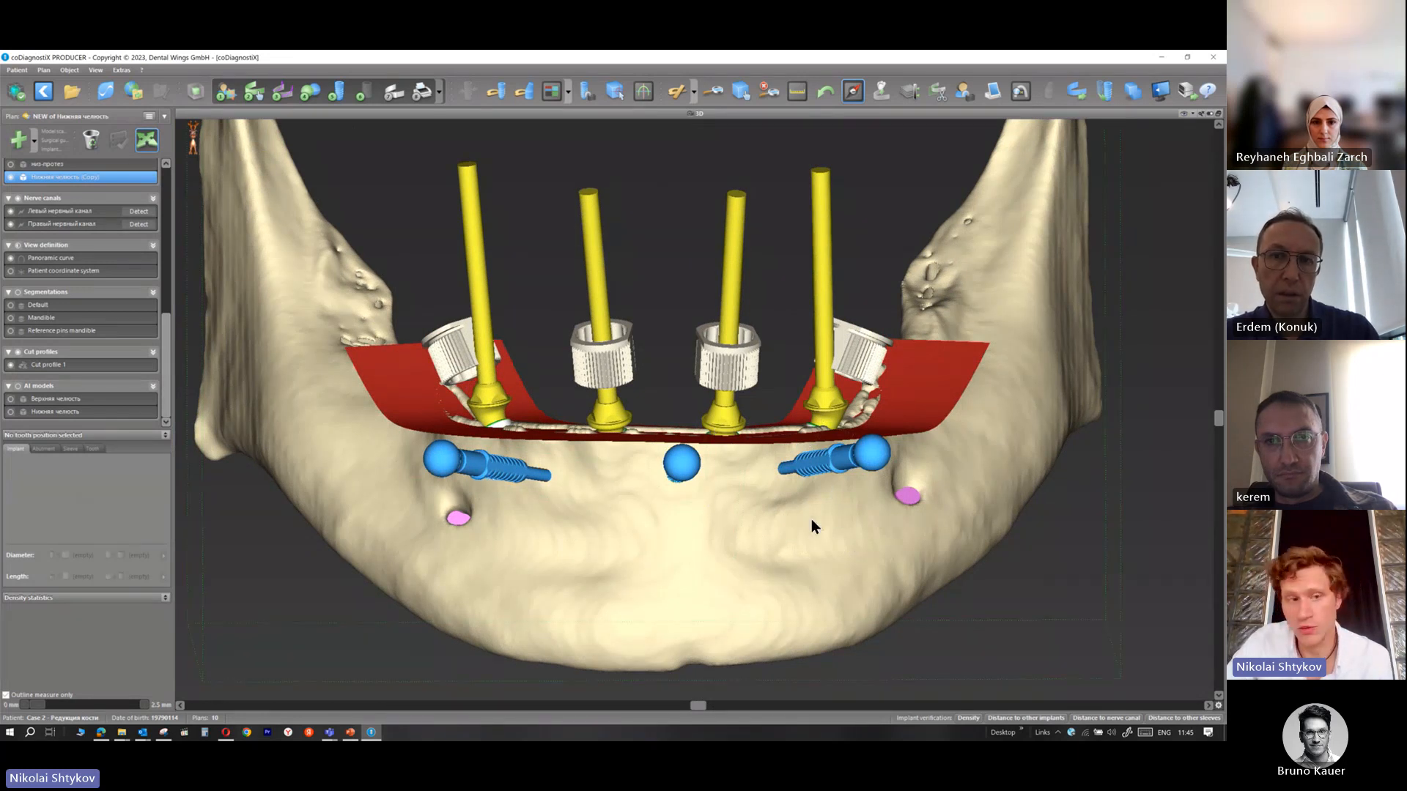
Show the lower prosthesis scan together with the reduced jaw and cut profile, viewed from above
{"action": "scroll", "coordinate": [46, 277], "scroll_direction": "up", "scroll_amount": 2}
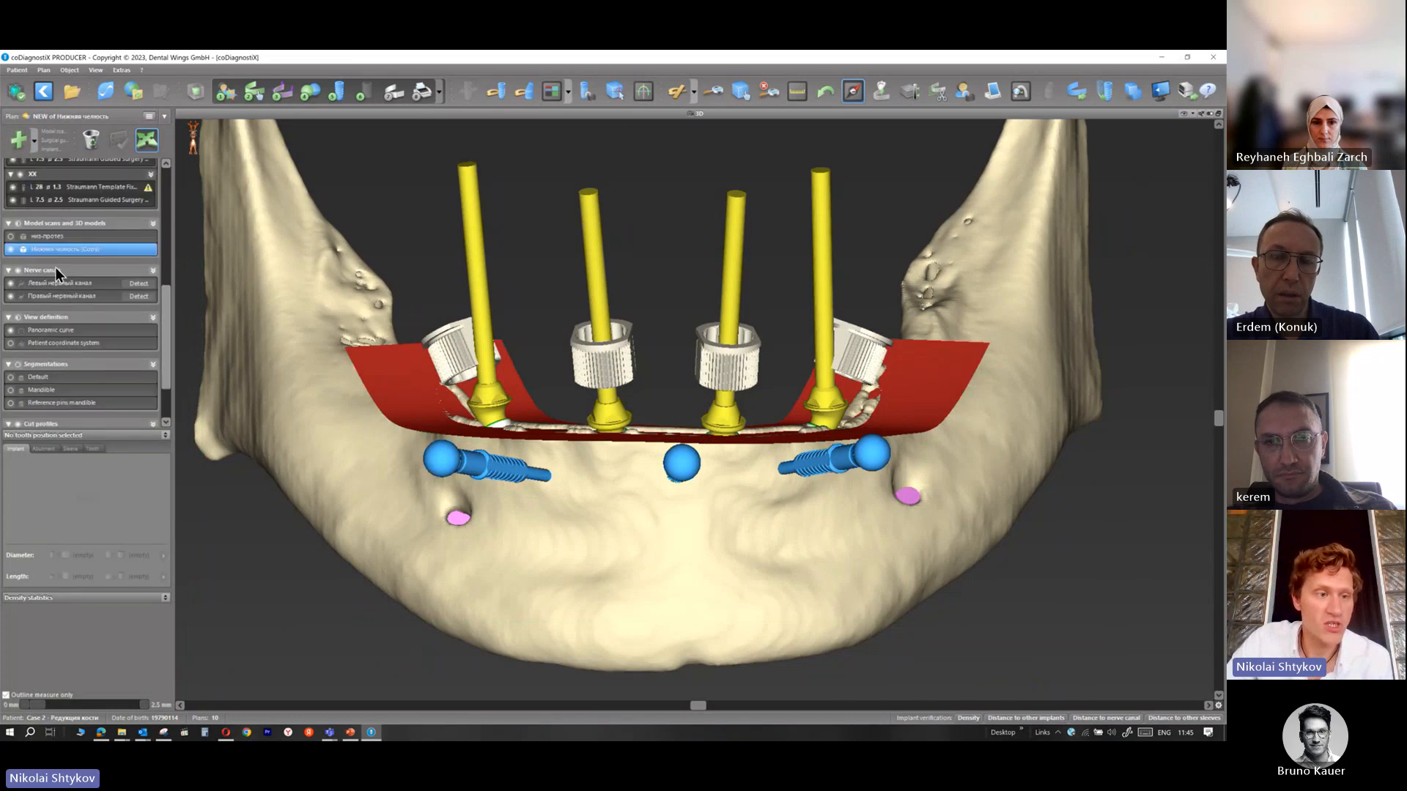
{"action": "left_click", "coordinate": [11, 237]}
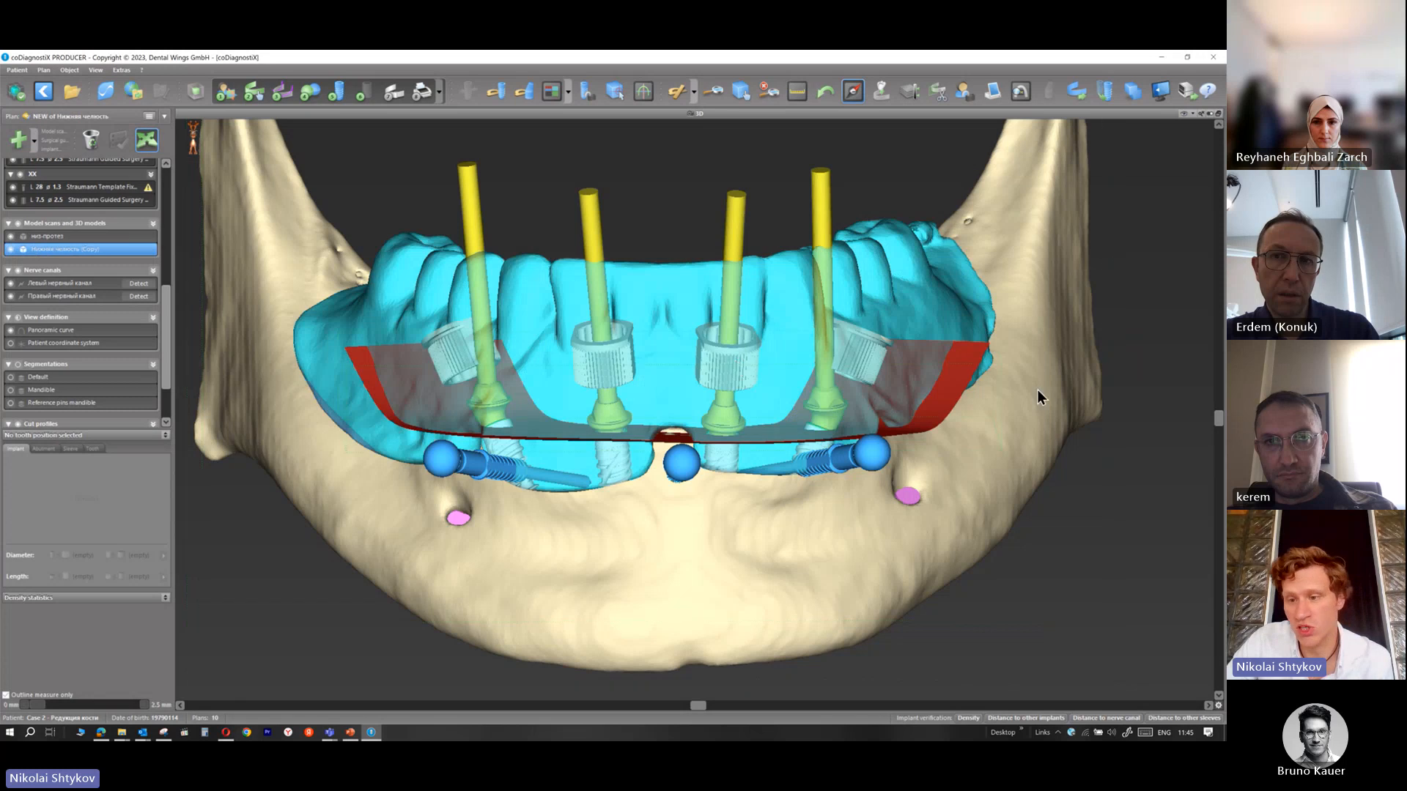
{"action": "left_click_drag", "start_coordinate": [1217, 419], "coordinate": [1217, 513]}
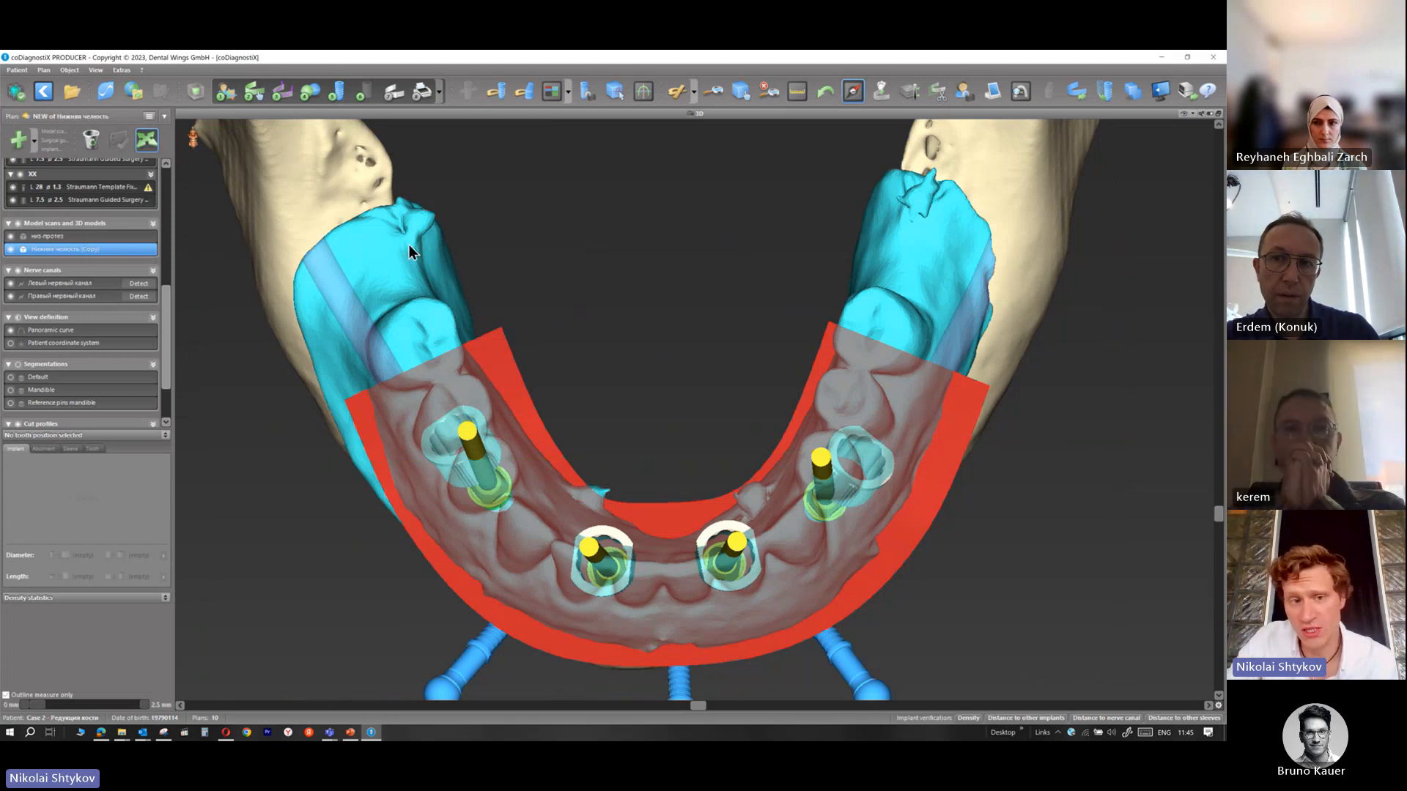
{"action": "right_click", "coordinate": [117, 254]}
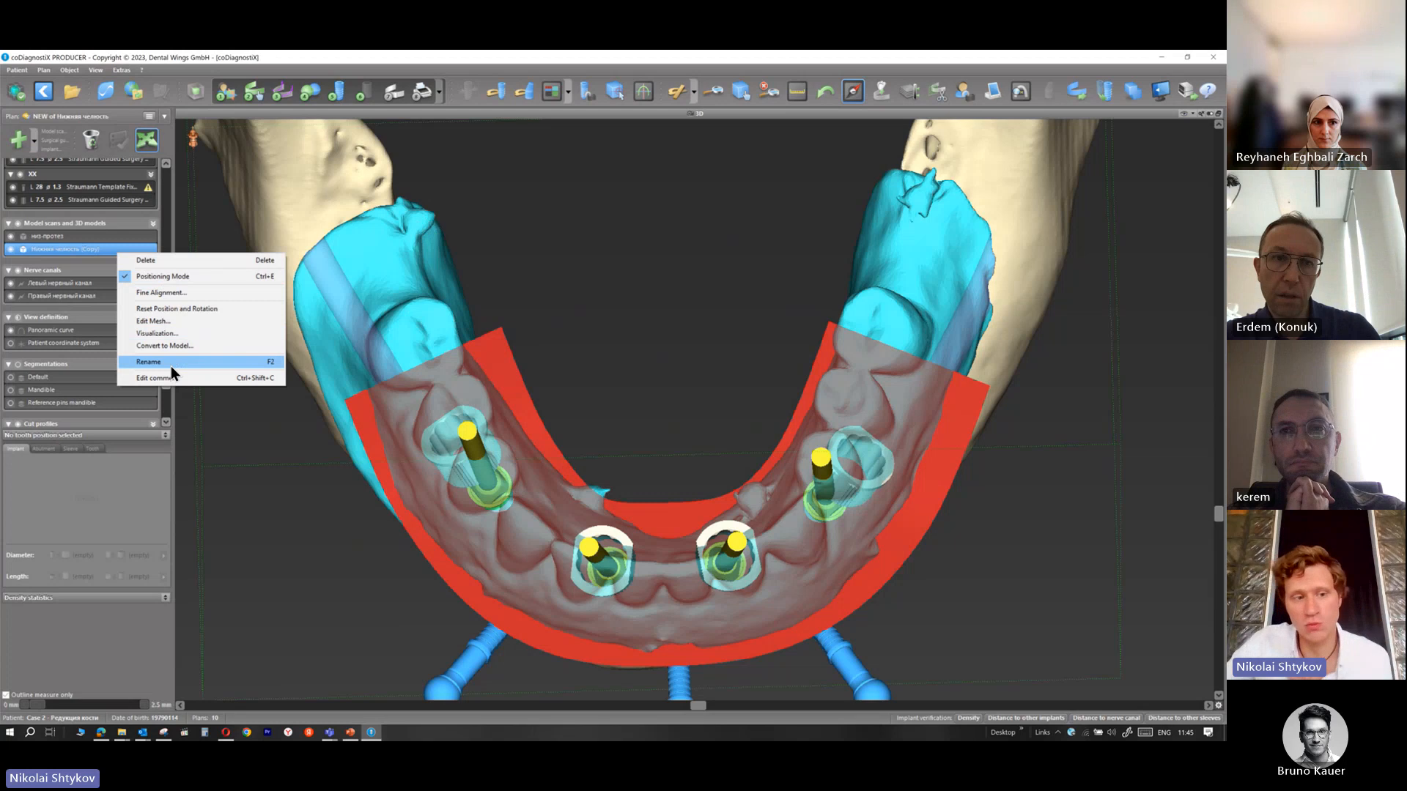
{"action": "left_click", "coordinate": [194, 323]}
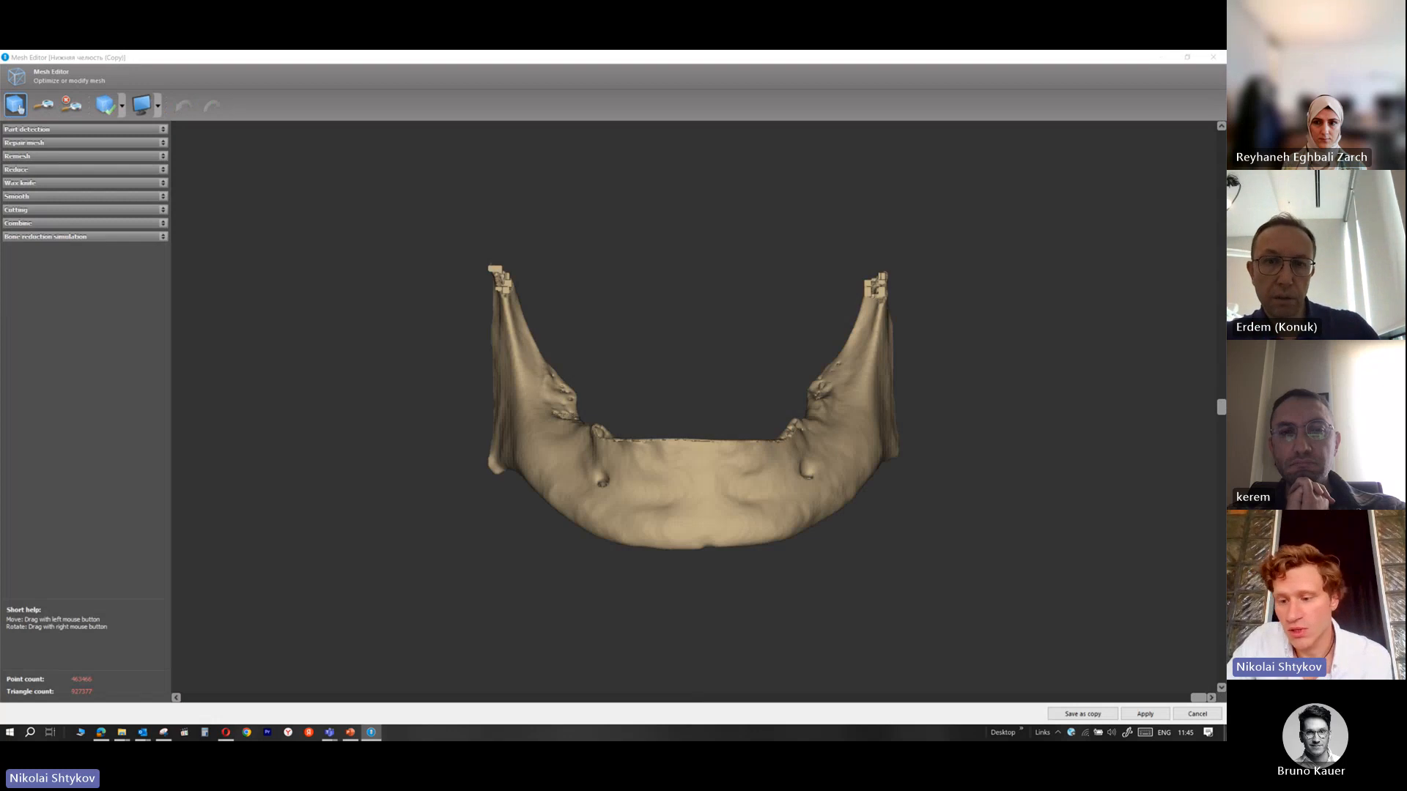
{"action": "left_click", "coordinate": [1197, 713]}
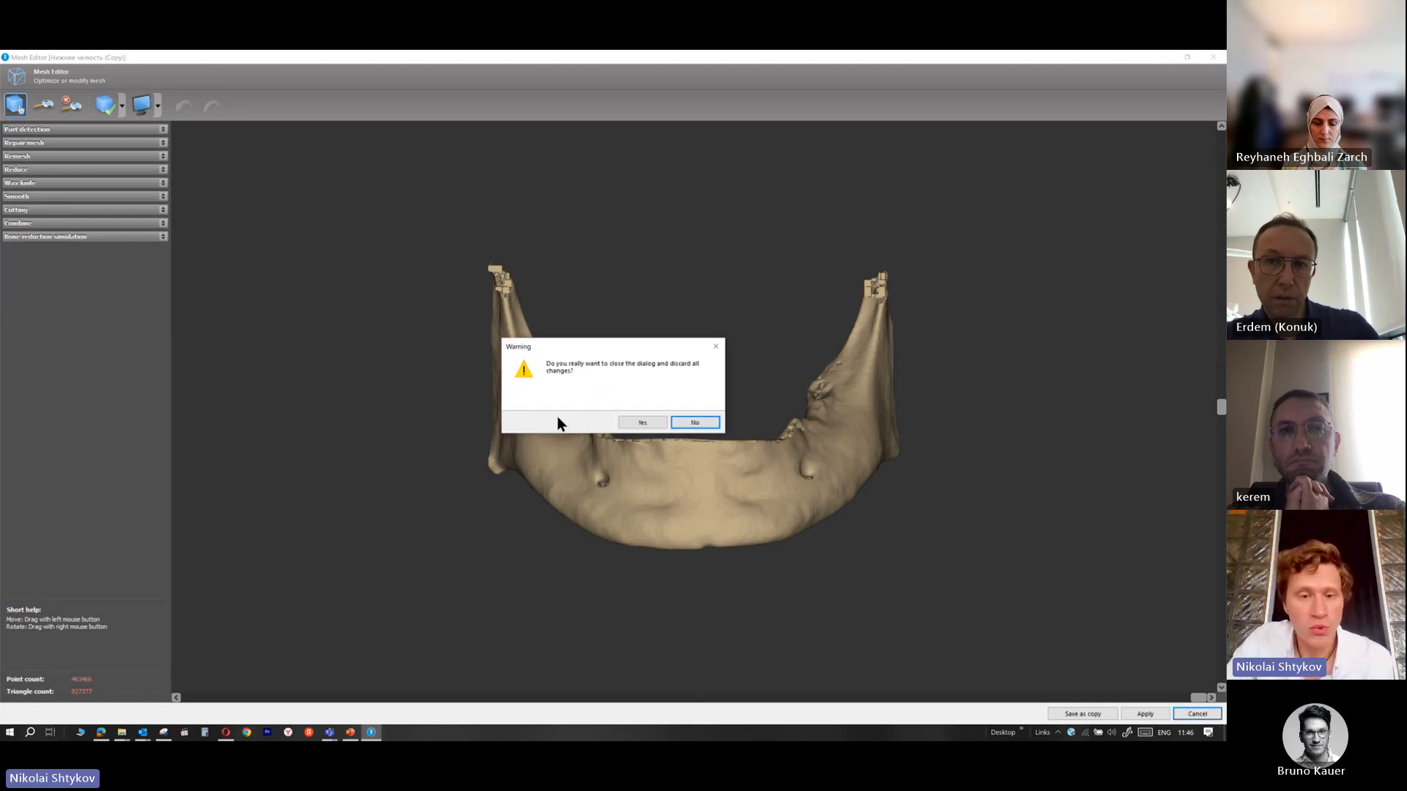
{"action": "left_click", "coordinate": [695, 422]}
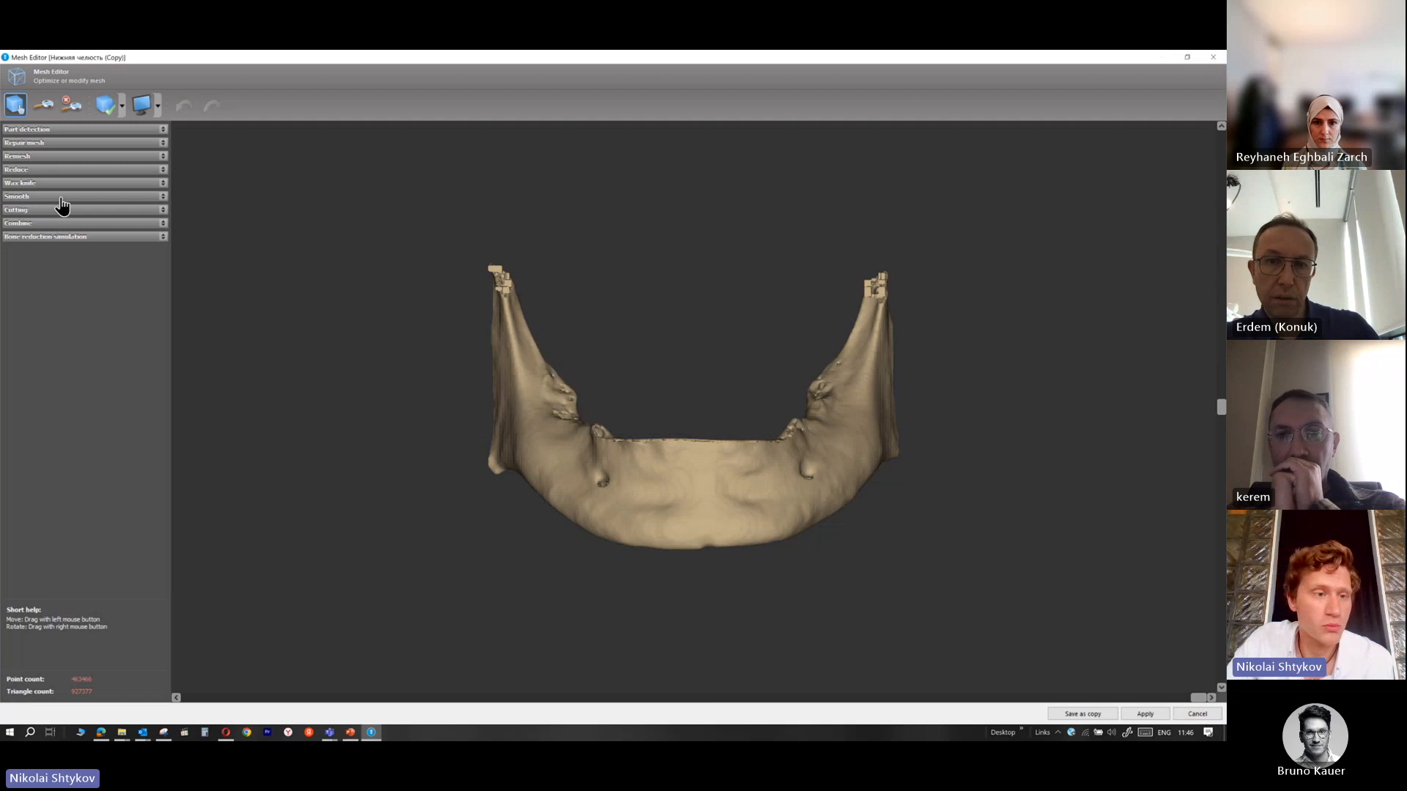
{"action": "key", "text": "Escape"}
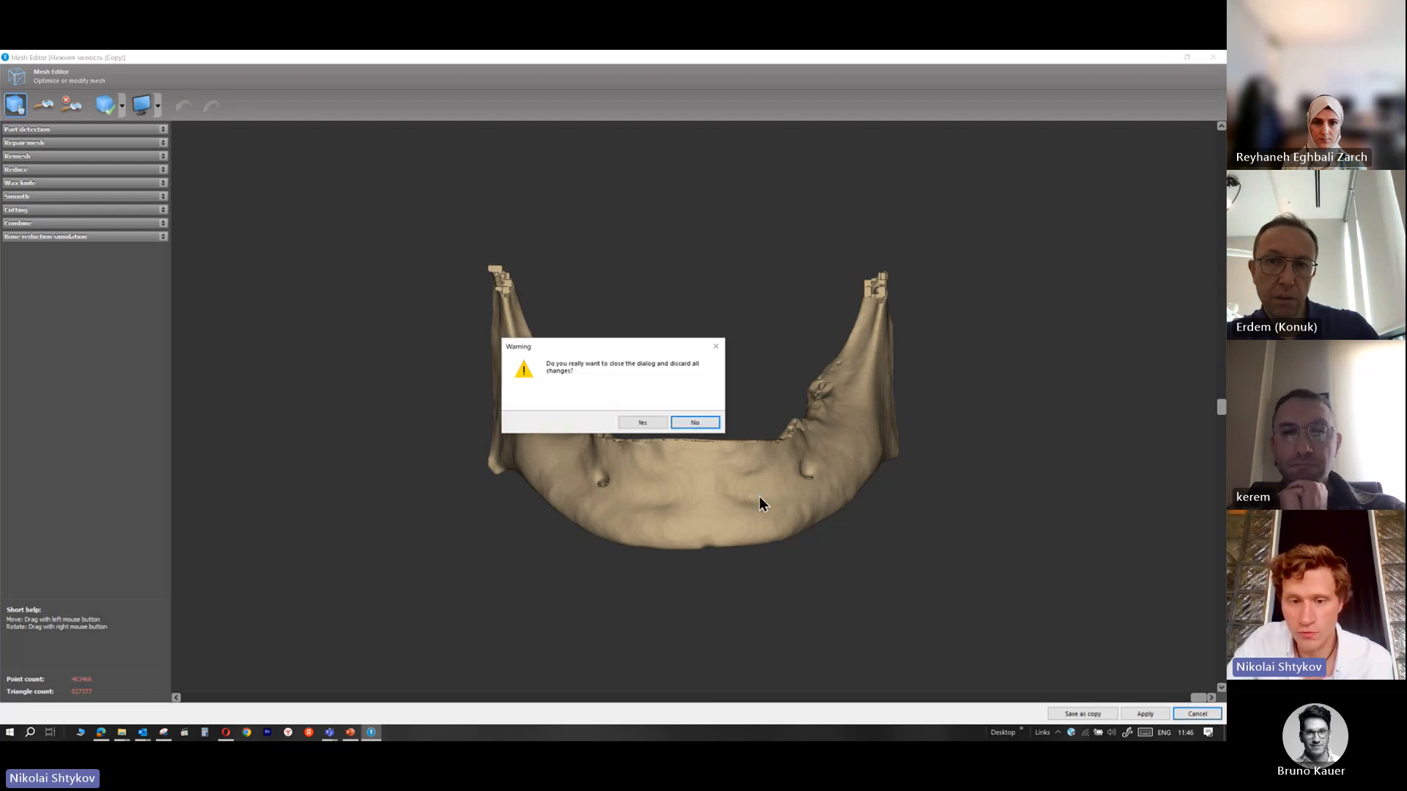
{"action": "left_click", "coordinate": [642, 423]}
Open the lower prosthesis scan низ-протез for mesh editing and view it from above
{"action": "left_click", "coordinate": [42, 235]}
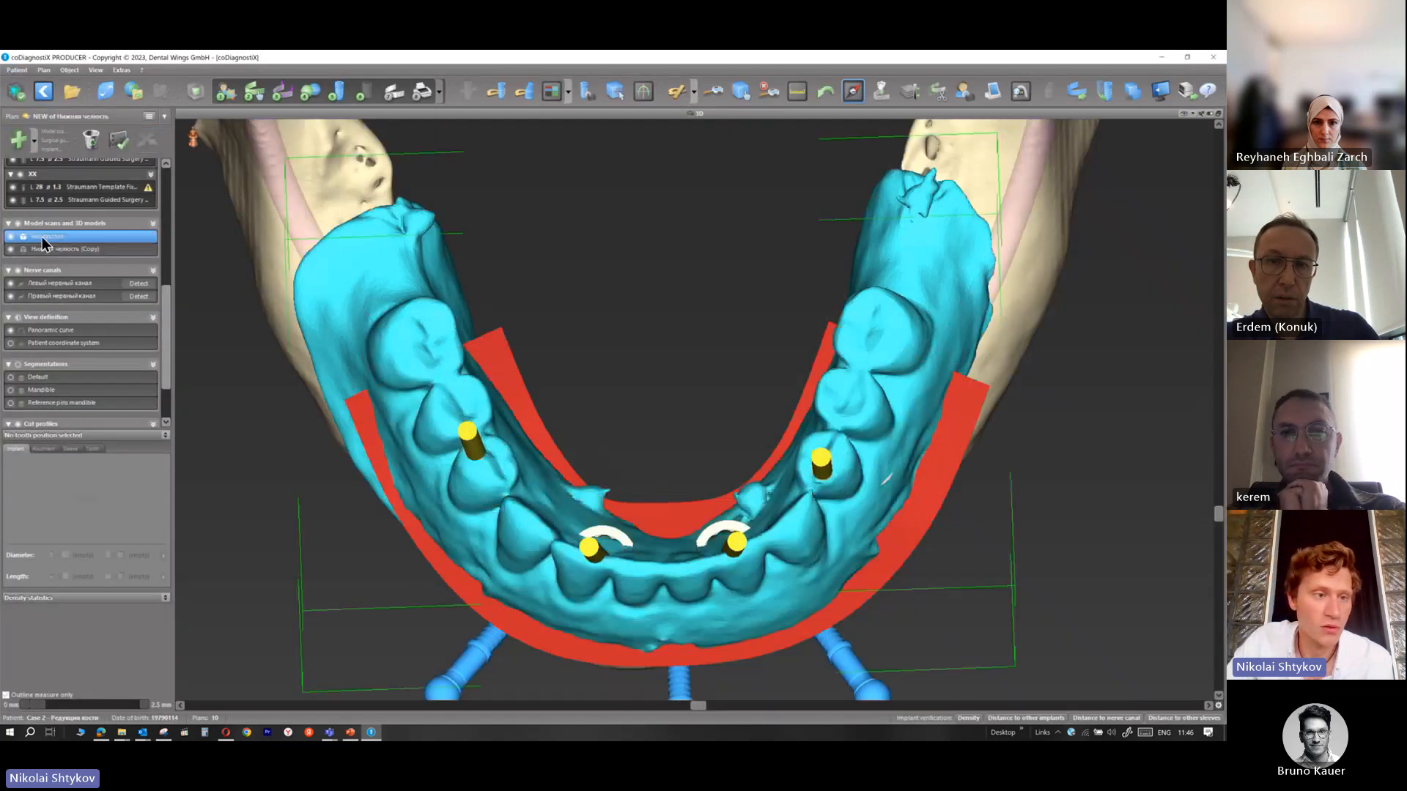
{"action": "right_click", "coordinate": [51, 236]}
{"action": "left_click", "coordinate": [113, 274]}
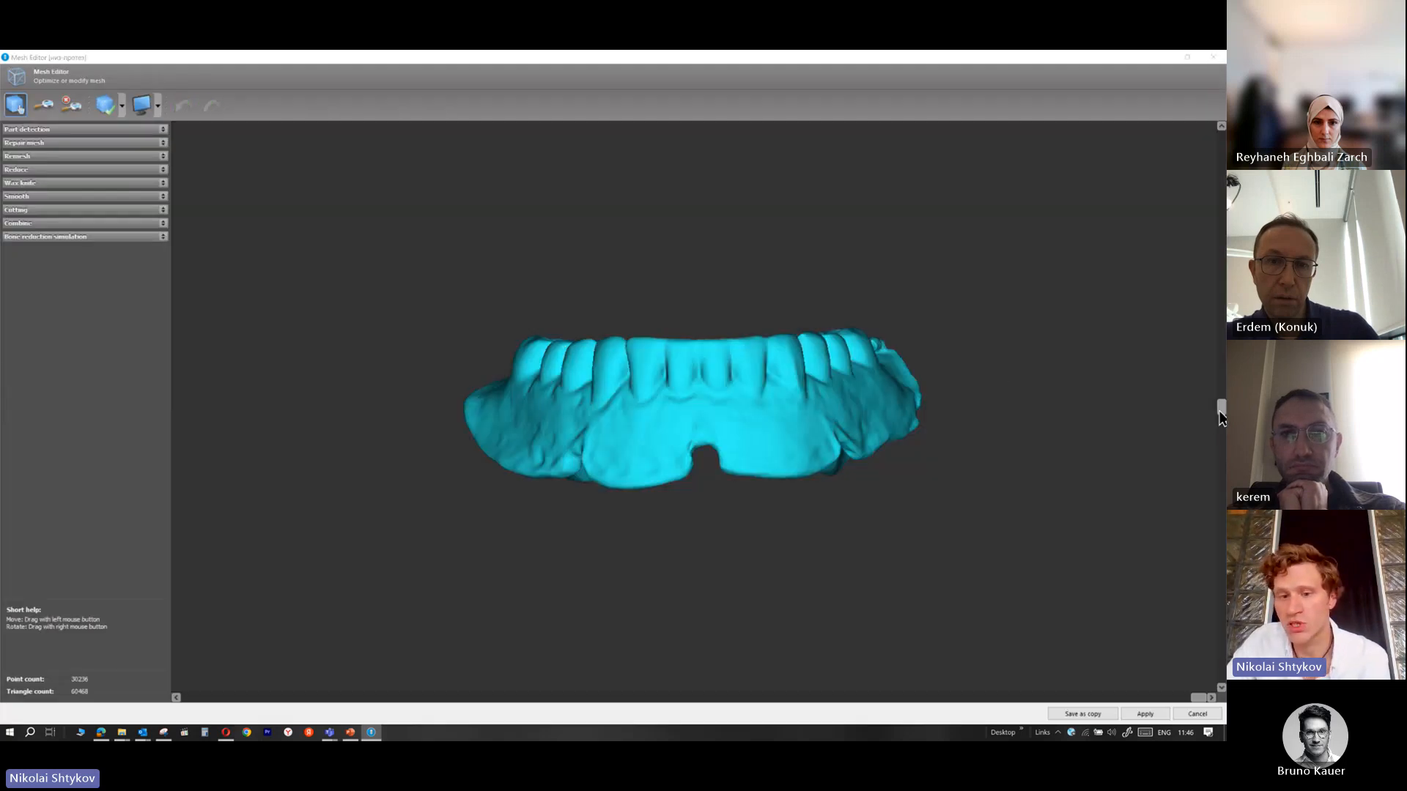
{"action": "left_click_drag", "start_coordinate": [1217, 412], "coordinate": [1214, 616]}
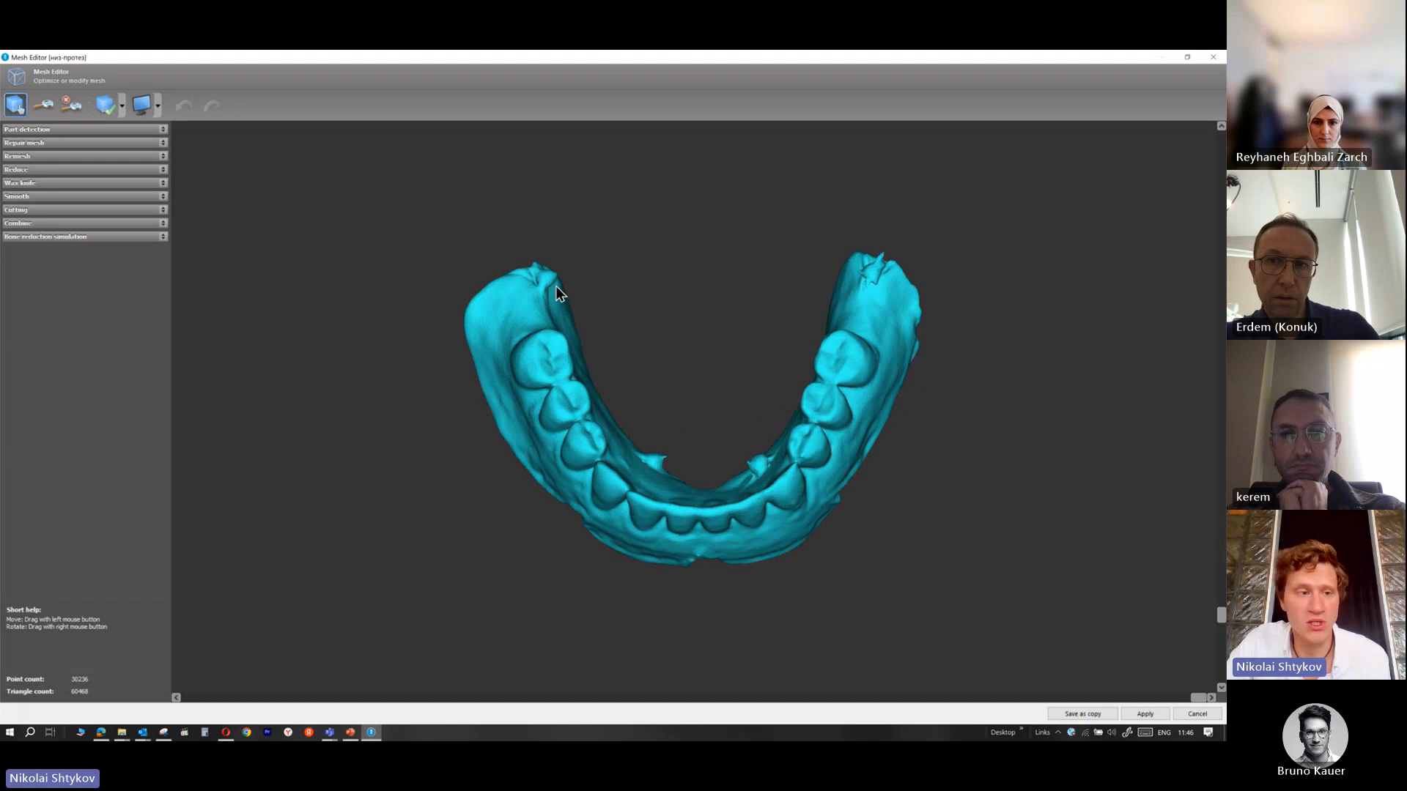
Smooth away the spikes on the prosthesis mesh's posterior ends and inner side using Local smoothing A with a 3.00 mm radius
{"action": "left_click", "coordinate": [44, 197]}
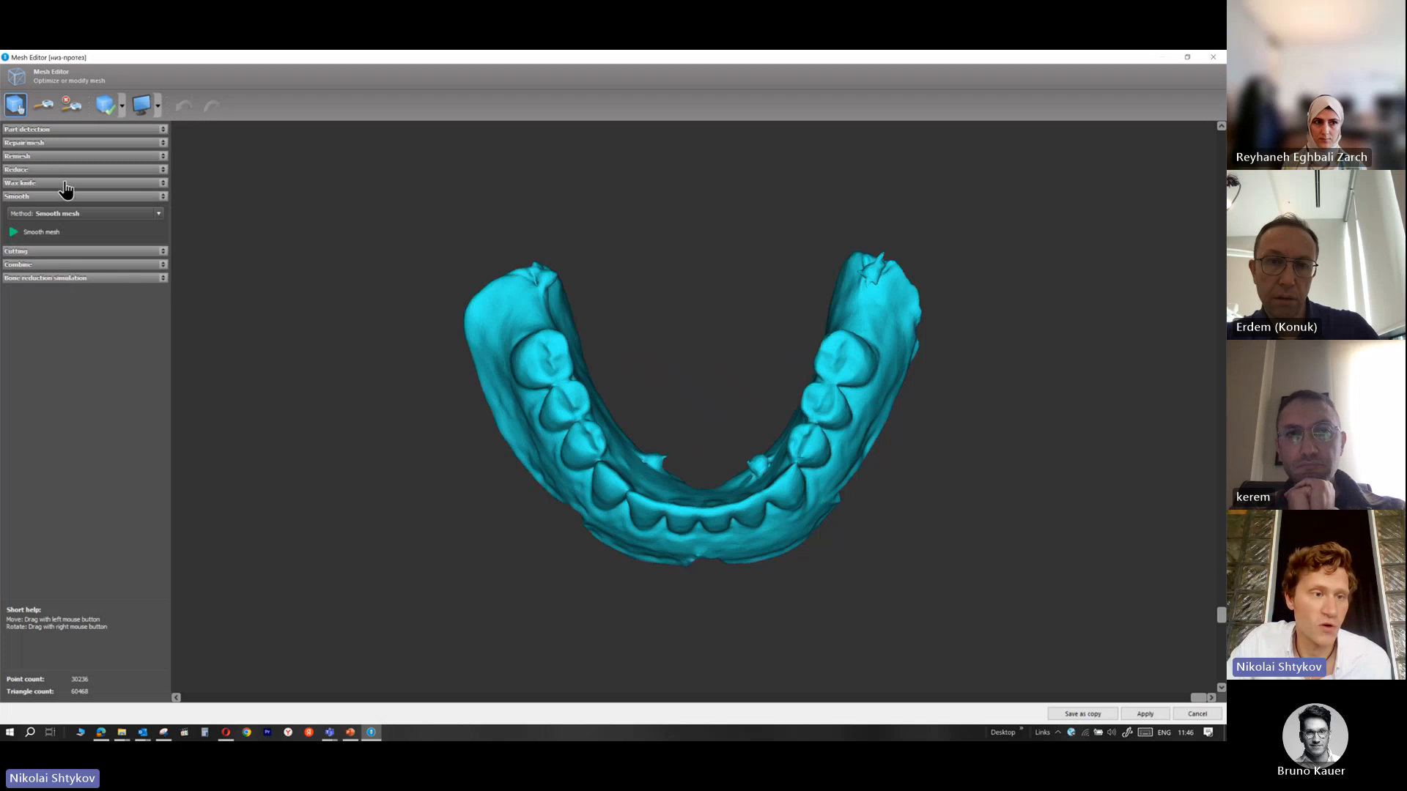
{"action": "left_click", "coordinate": [64, 183]}
{"action": "left_click", "coordinate": [46, 228]}
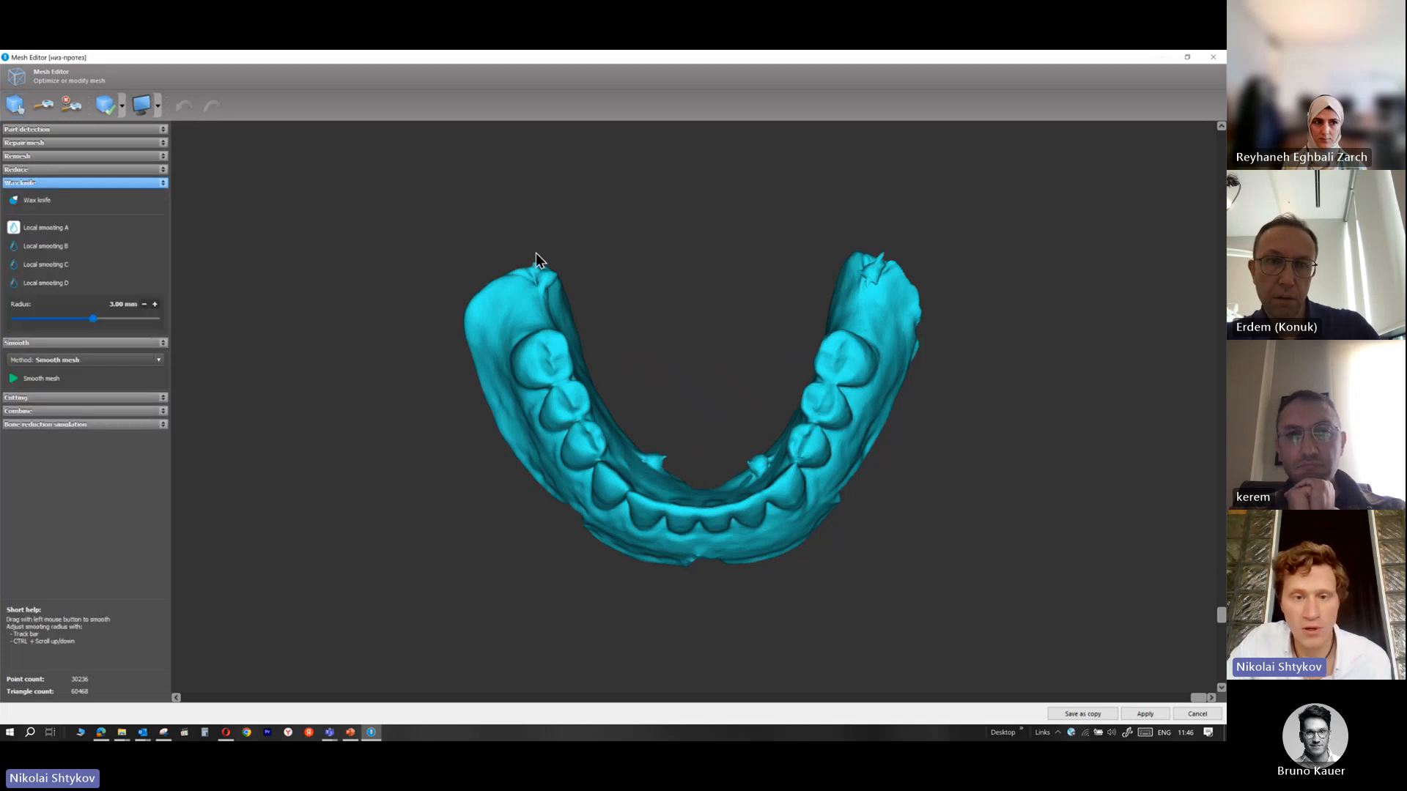
{"action": "left_click_drag", "start_coordinate": [536, 260], "coordinate": [534, 279]}
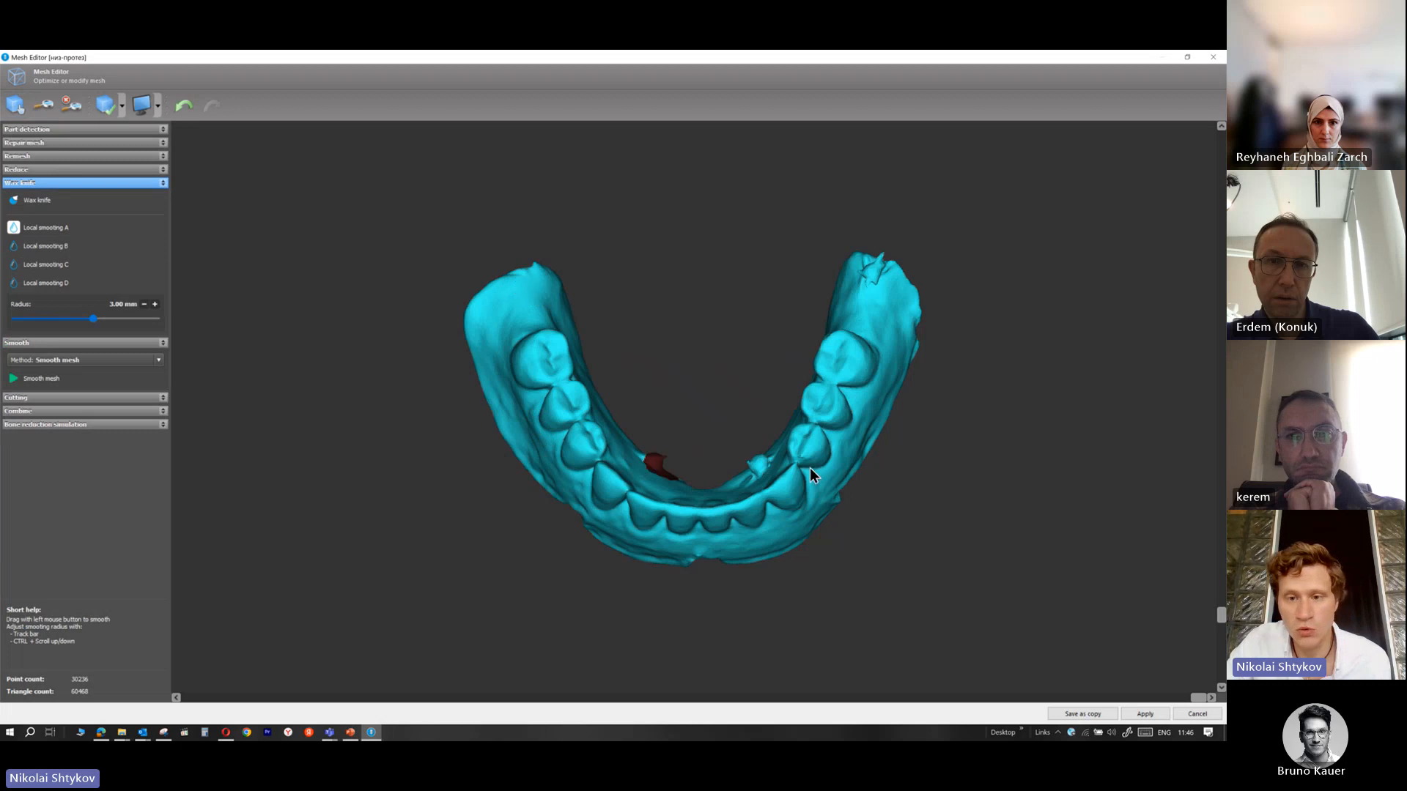
{"action": "left_click_drag", "start_coordinate": [872, 266], "coordinate": [885, 285]}
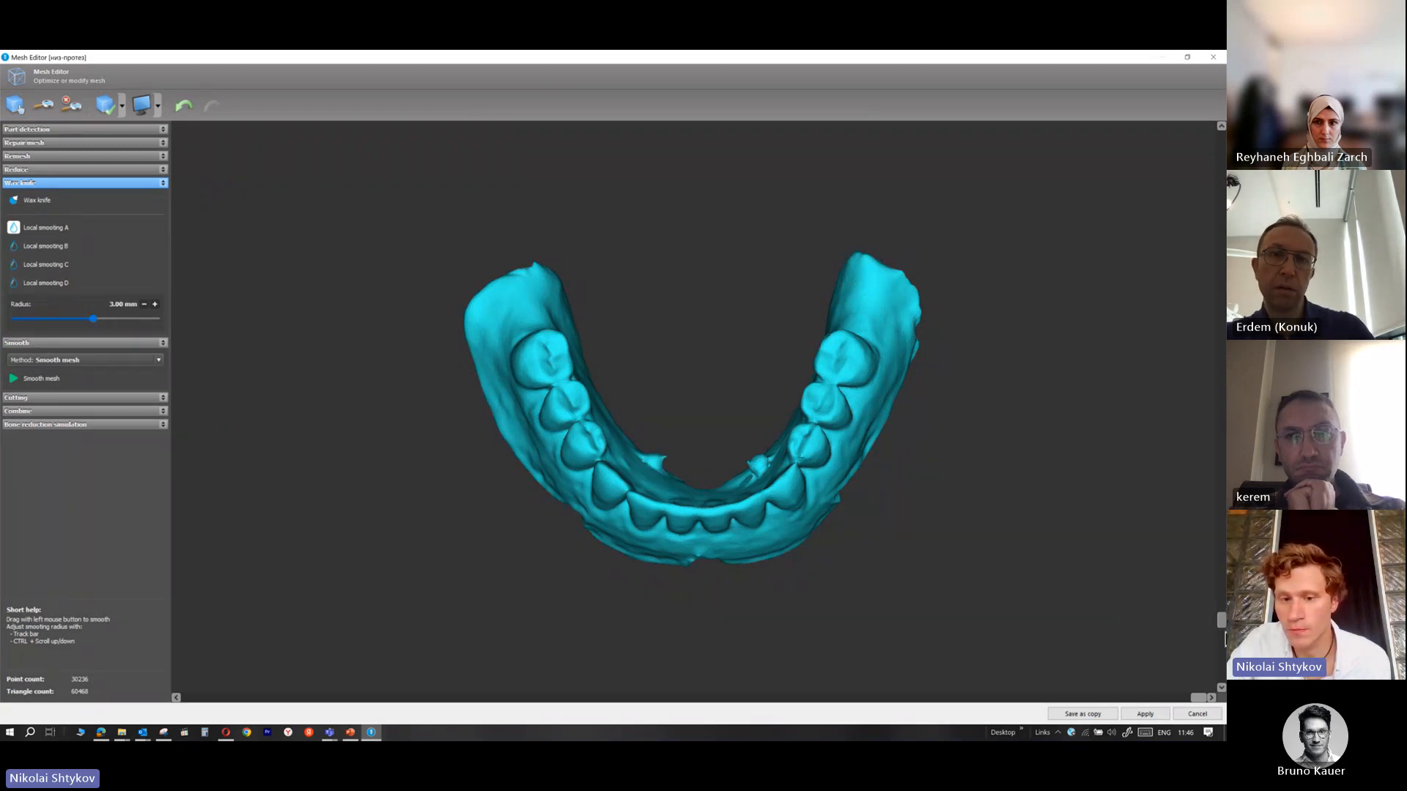
{"action": "left_click_drag", "start_coordinate": [1224, 638], "coordinate": [1221, 732]}
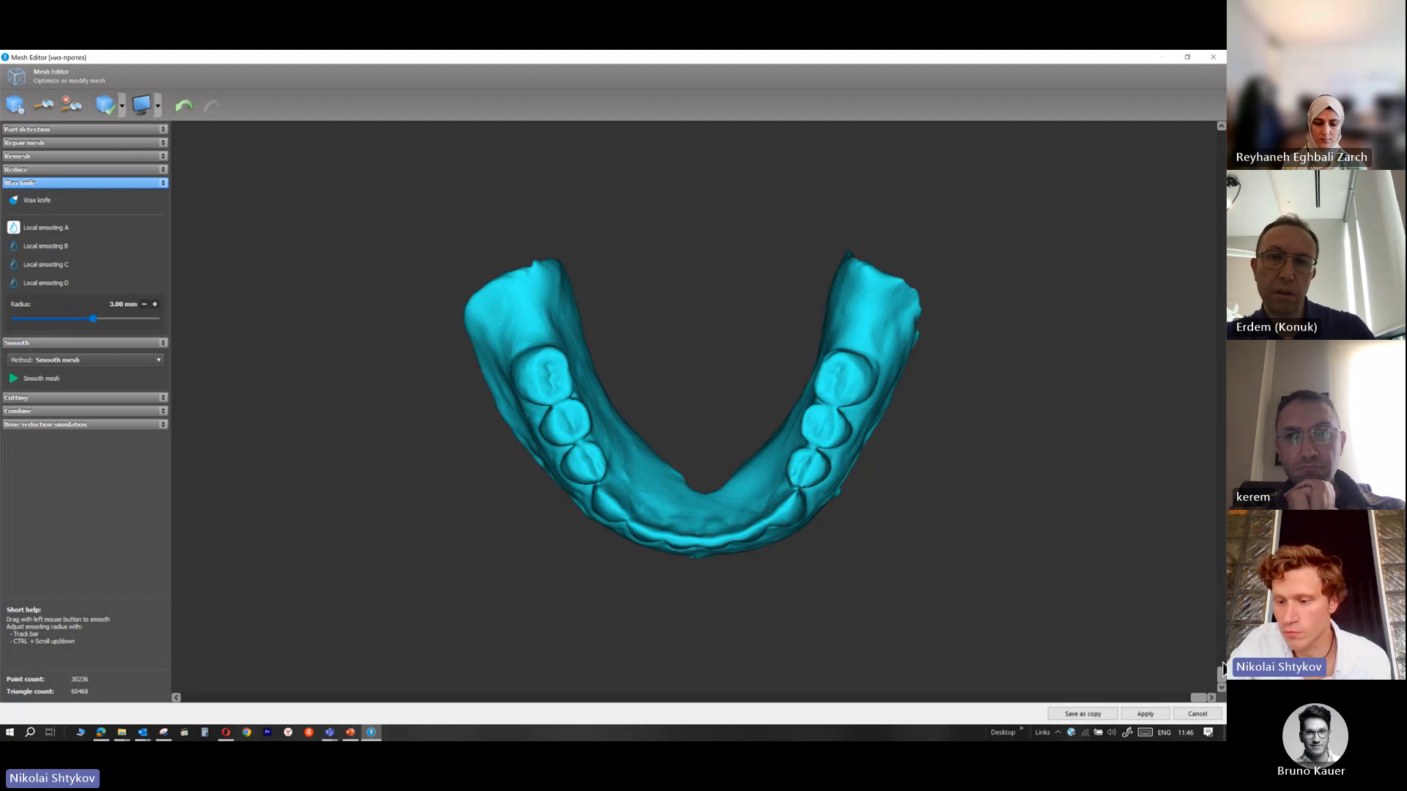
{"action": "left_click_drag", "start_coordinate": [1222, 668], "coordinate": [1169, 484]}
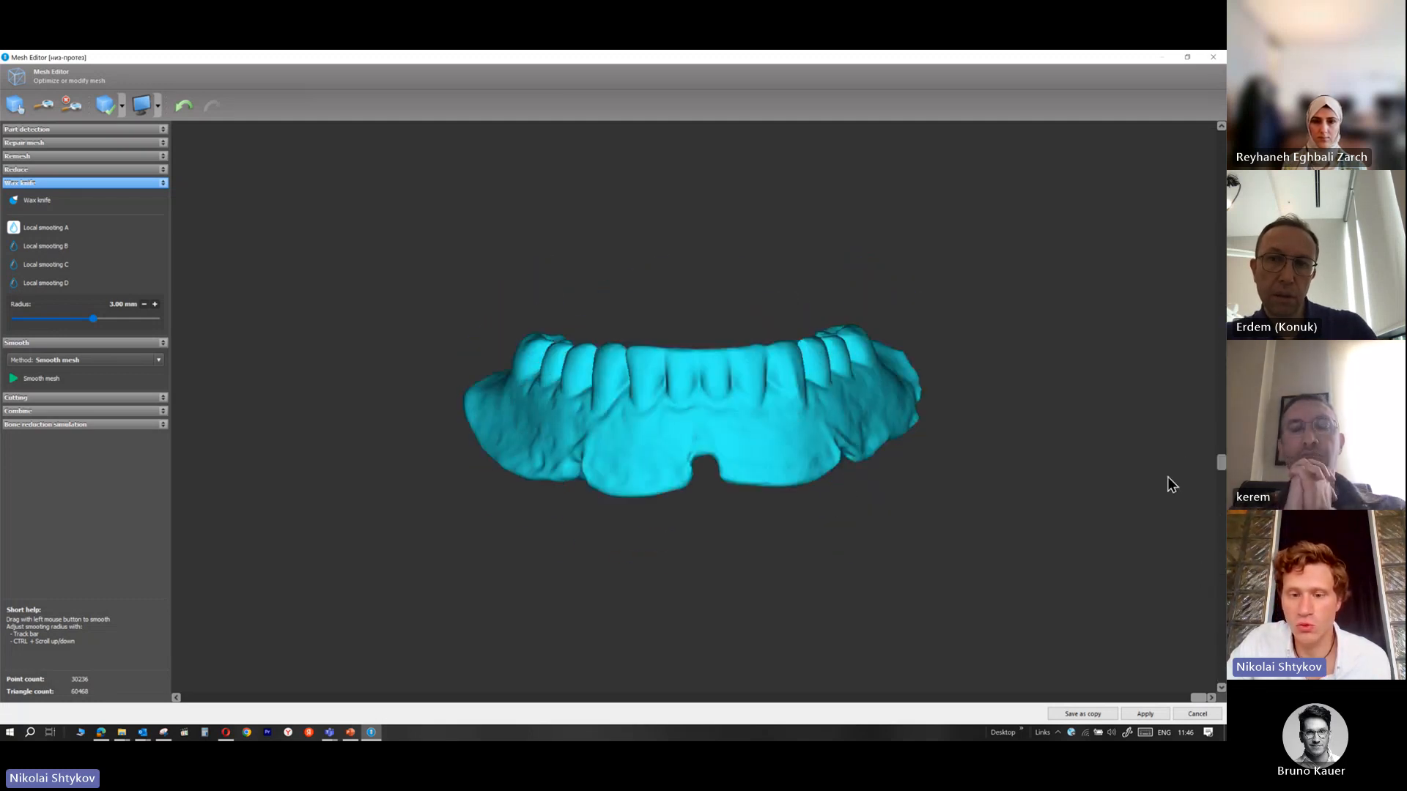
{"action": "right_click_drag", "start_coordinate": [1170, 485], "coordinate": [652, 283]}
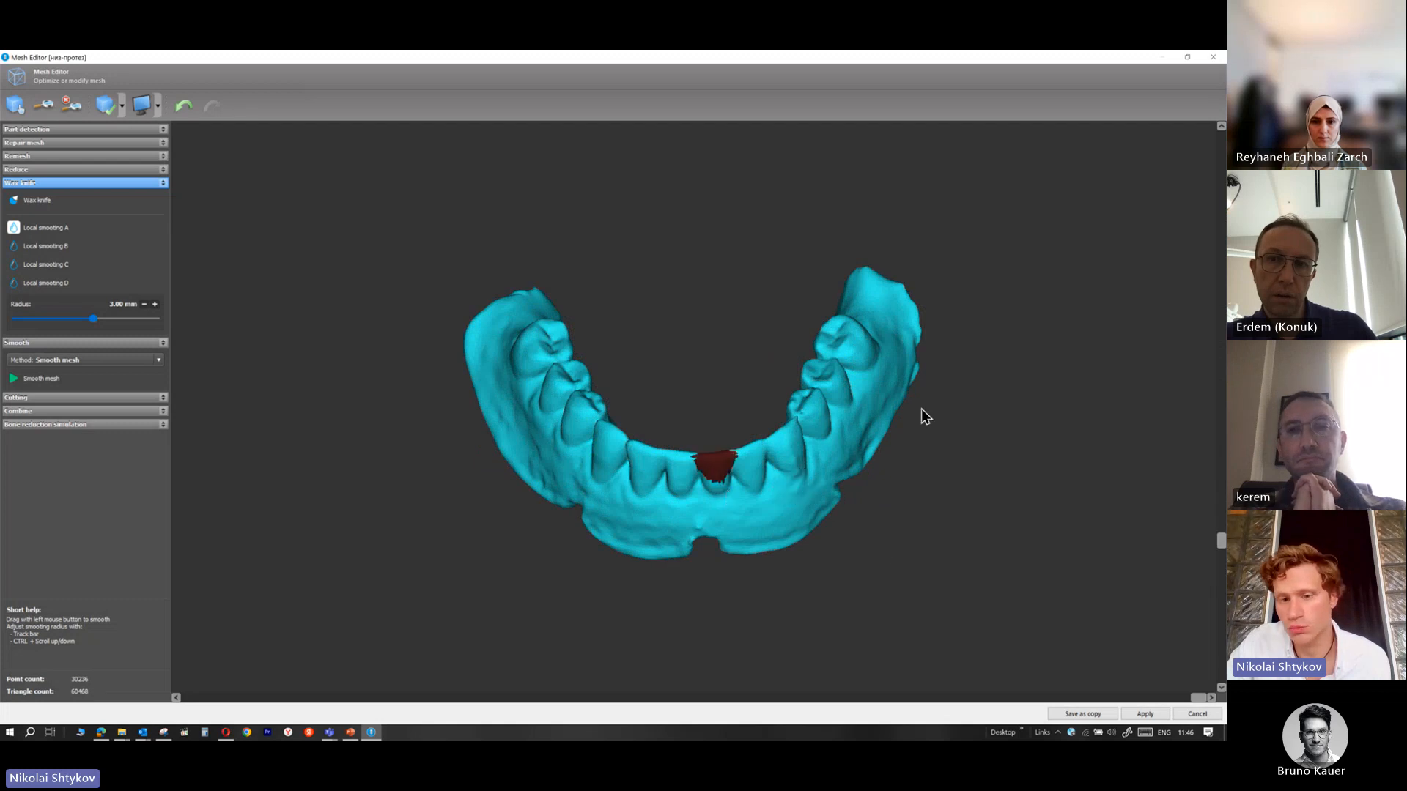
{"action": "left_click", "coordinate": [1221, 551]}
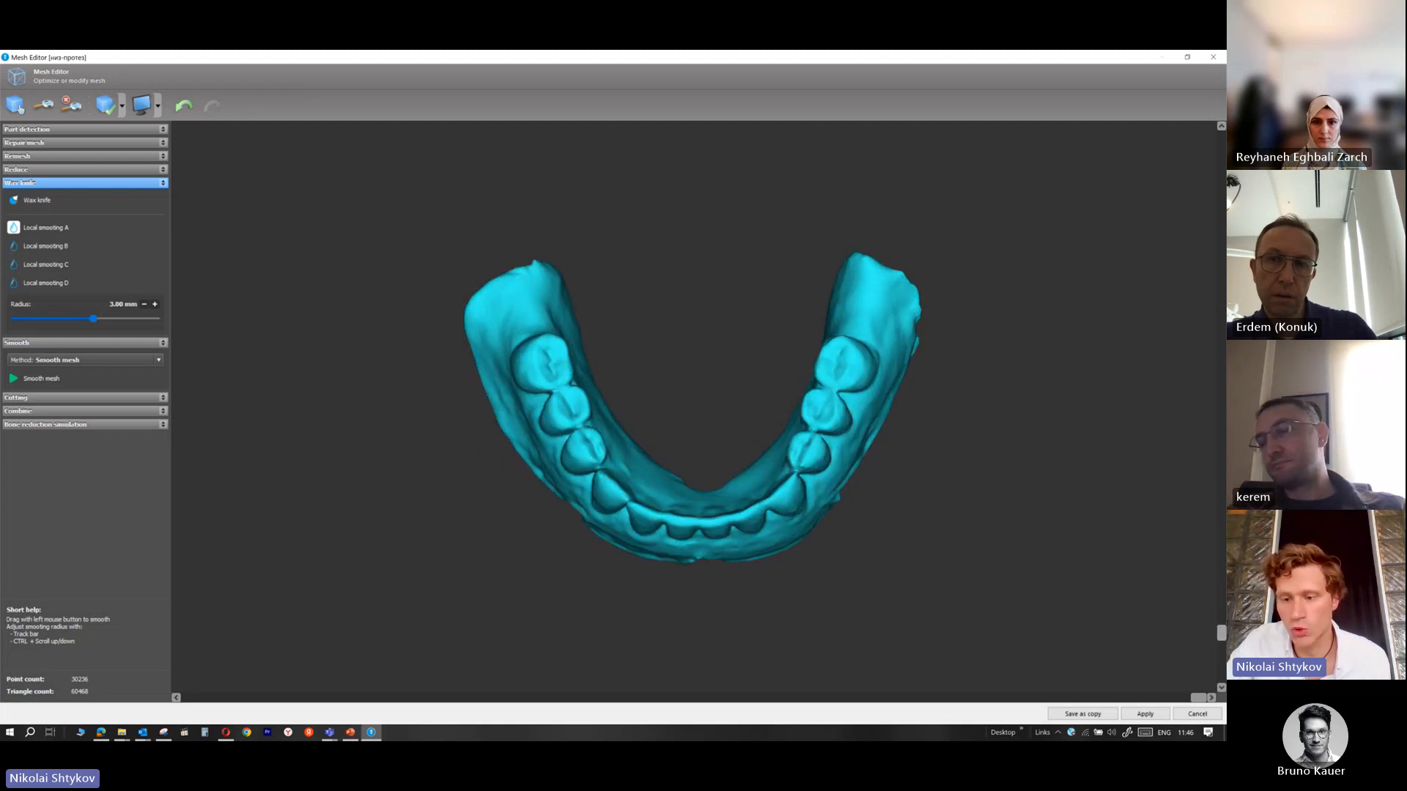
Try to cut off both posterior ends of the prosthesis mesh with Deep Erase, and undo the two cuts
{"action": "left_click", "coordinate": [36, 171]}
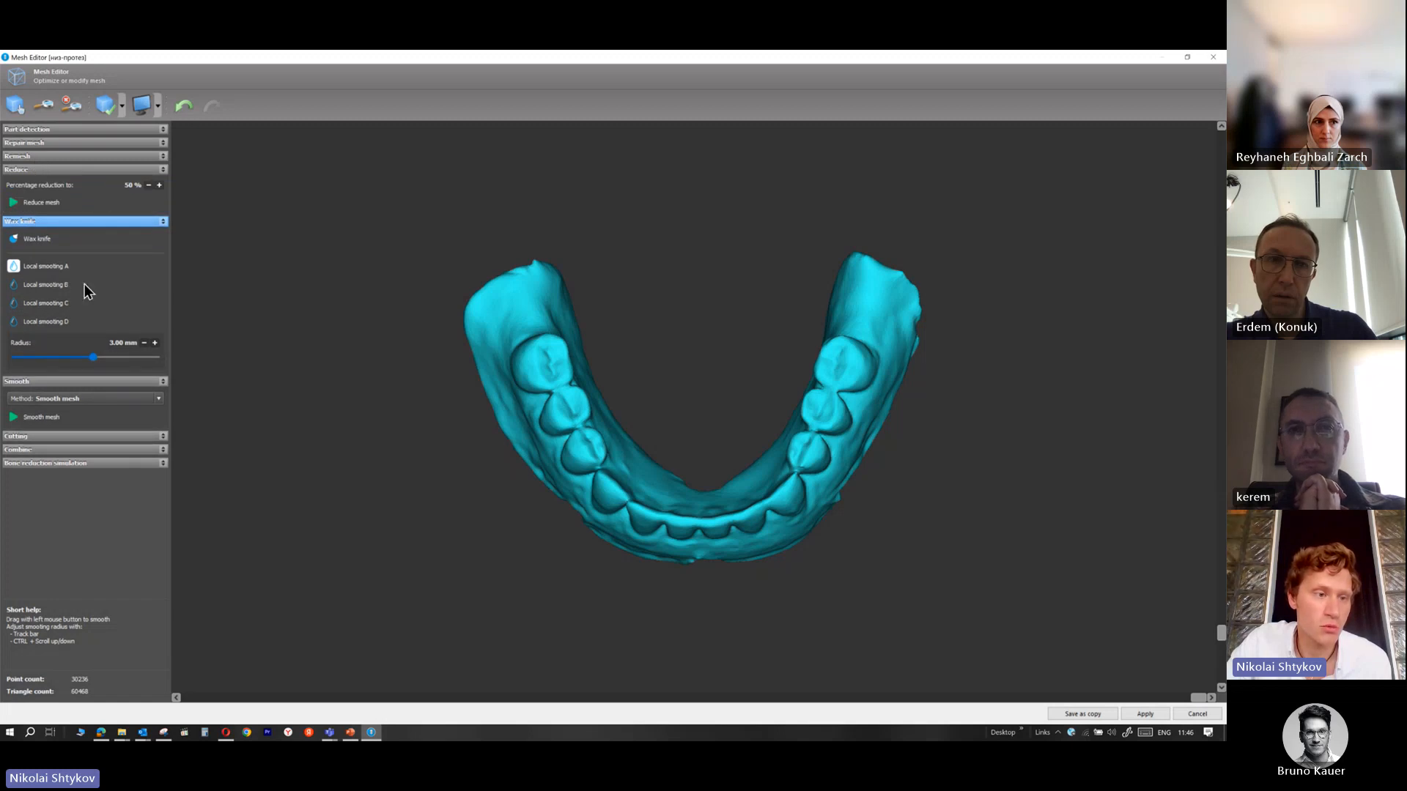
{"action": "left_click", "coordinate": [38, 437]}
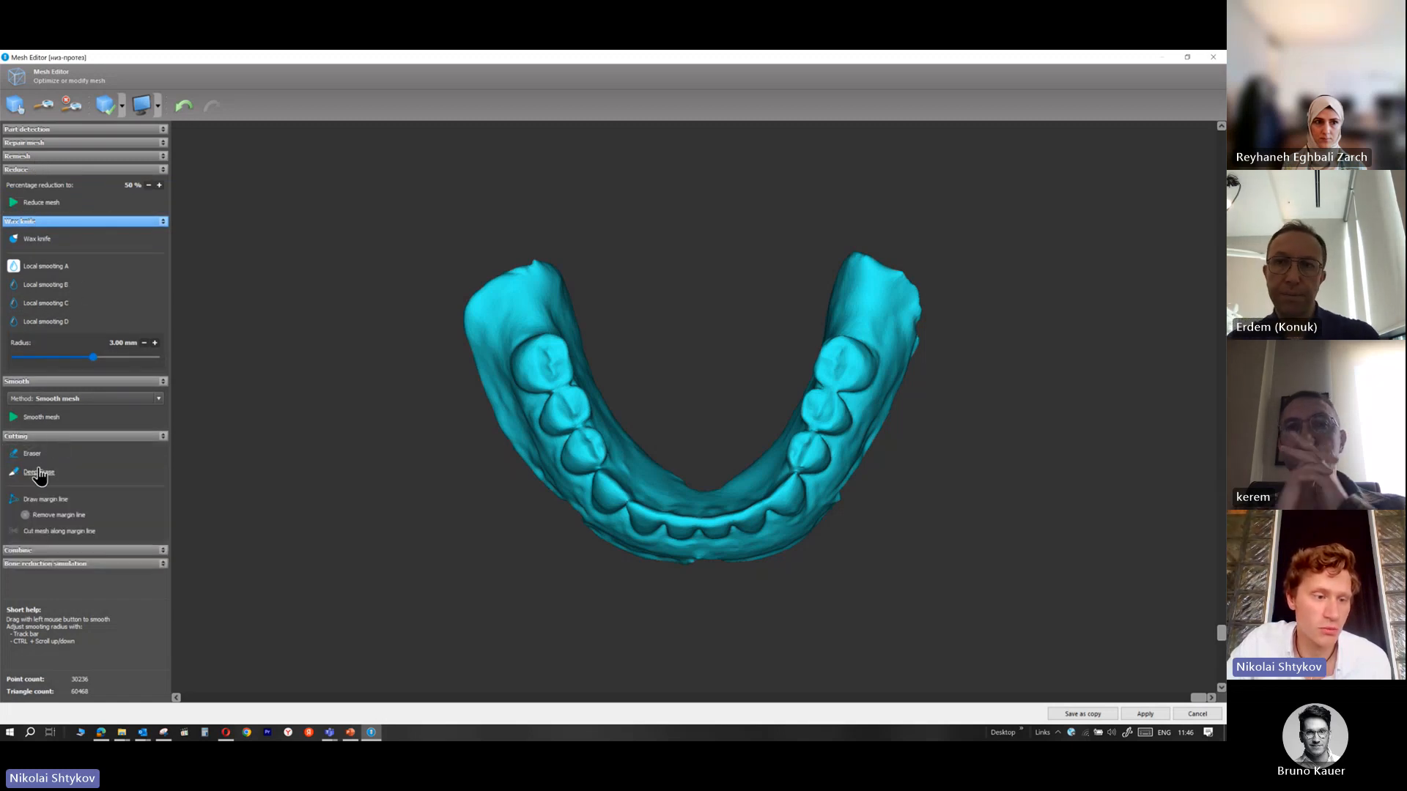
{"action": "left_click", "coordinate": [38, 472]}
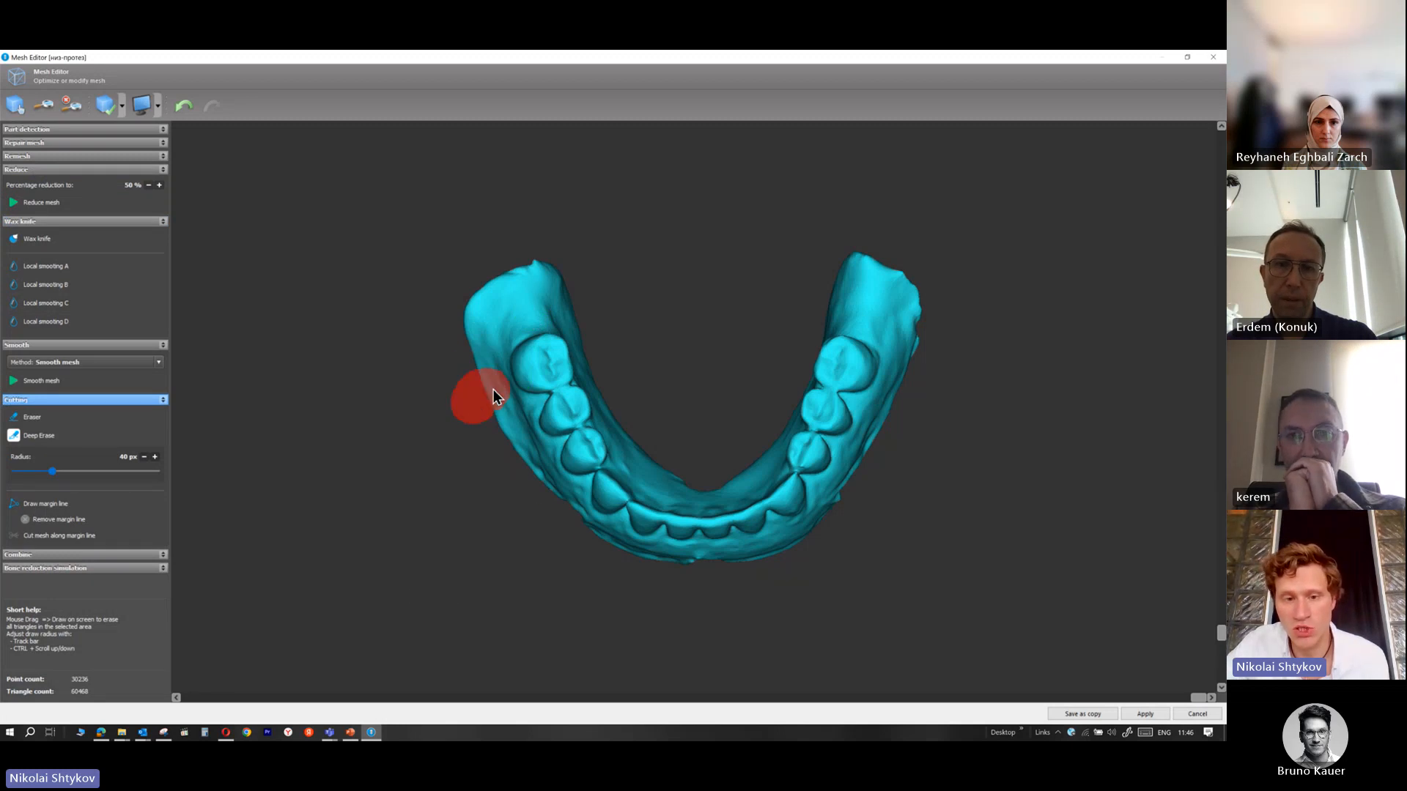
{"action": "left_click_drag", "start_coordinate": [494, 390], "coordinate": [600, 339]}
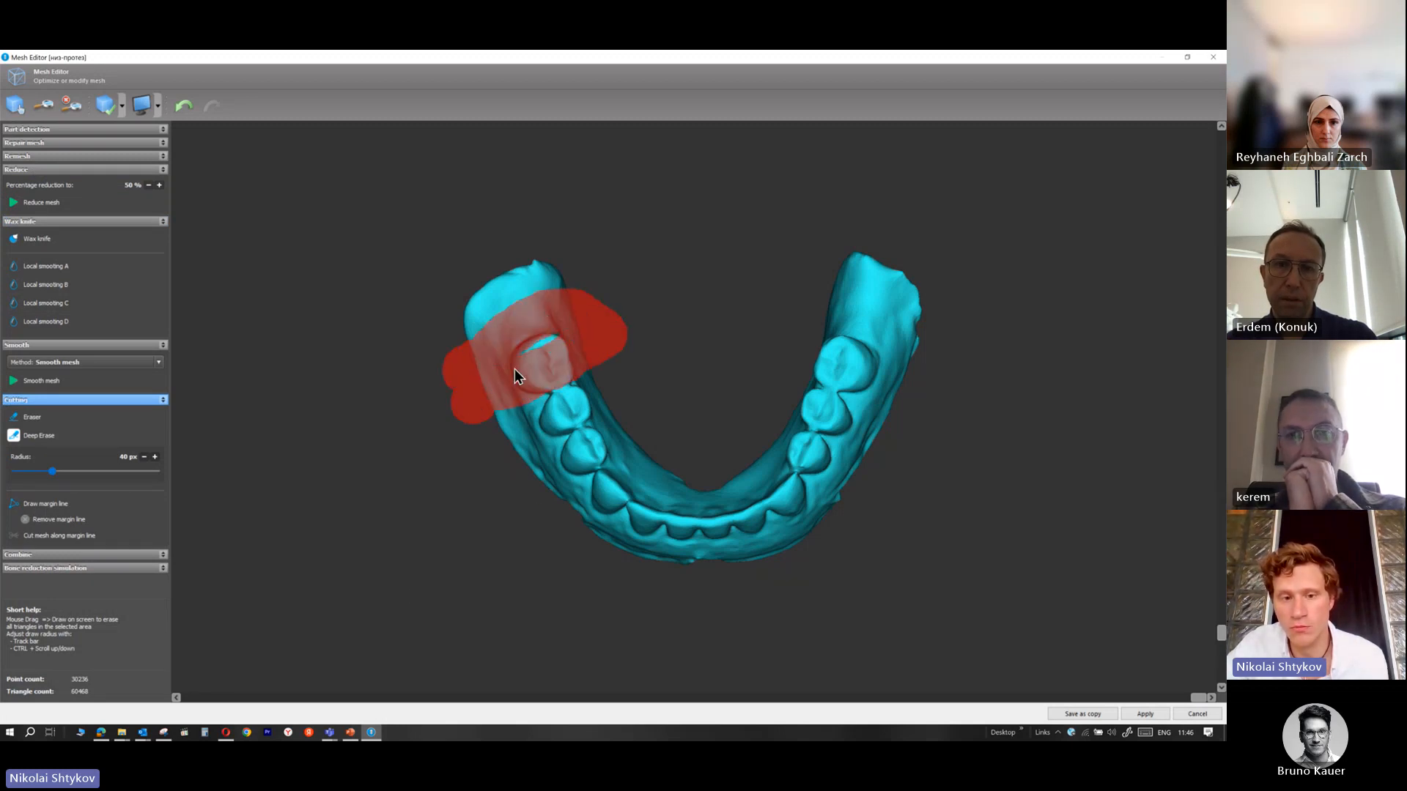
{"action": "mouse_move", "coordinate": [514, 370]}
{"action": "left_mouse_down"}
{"action": "mouse_move", "coordinate": [578, 321]}
{"action": "mouse_move", "coordinate": [559, 292]}
{"action": "mouse_move", "coordinate": [597, 267]}
{"action": "mouse_move", "coordinate": [387, 347]}
{"action": "mouse_move", "coordinate": [535, 279]}
{"action": "left_mouse_up"}
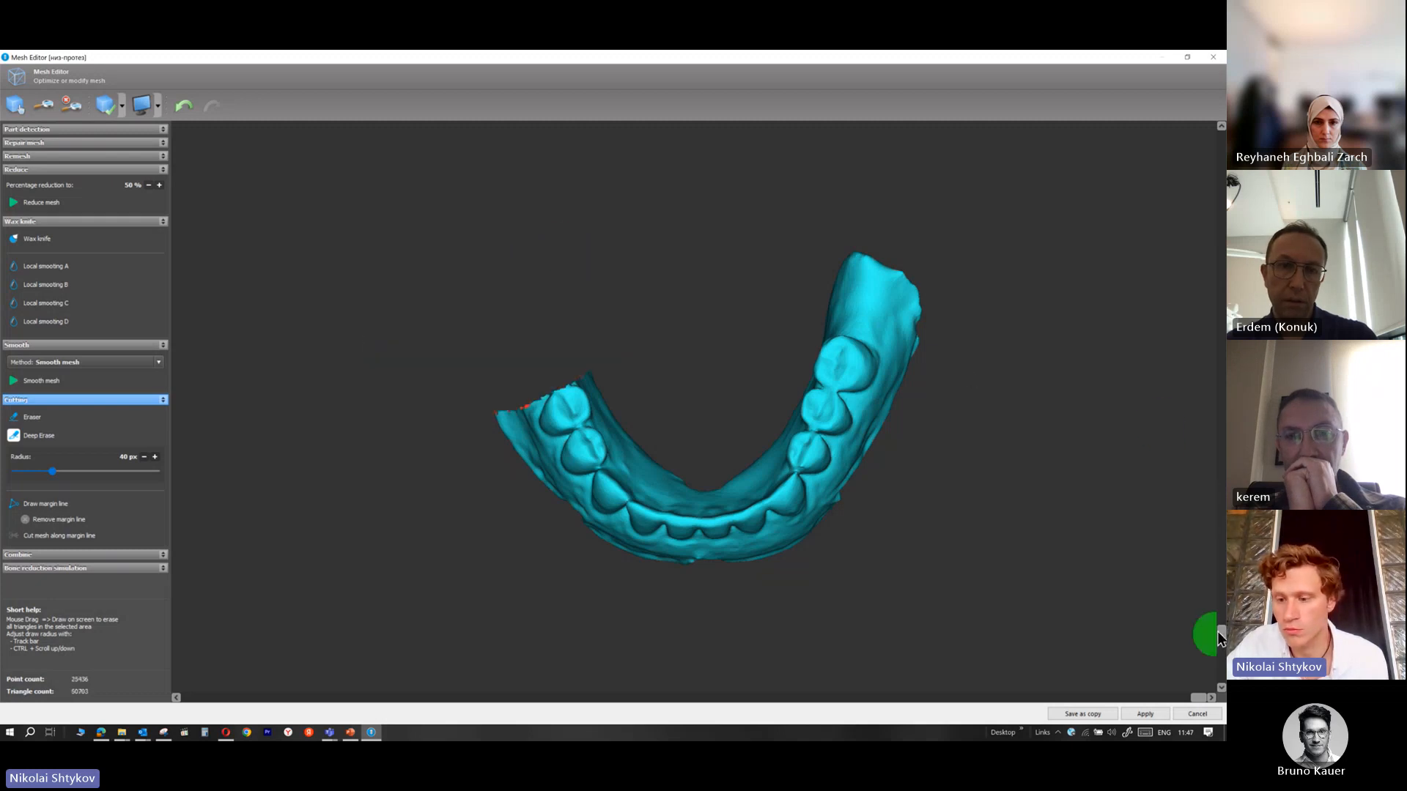
{"action": "left_click_drag", "start_coordinate": [1222, 637], "coordinate": [1220, 677]}
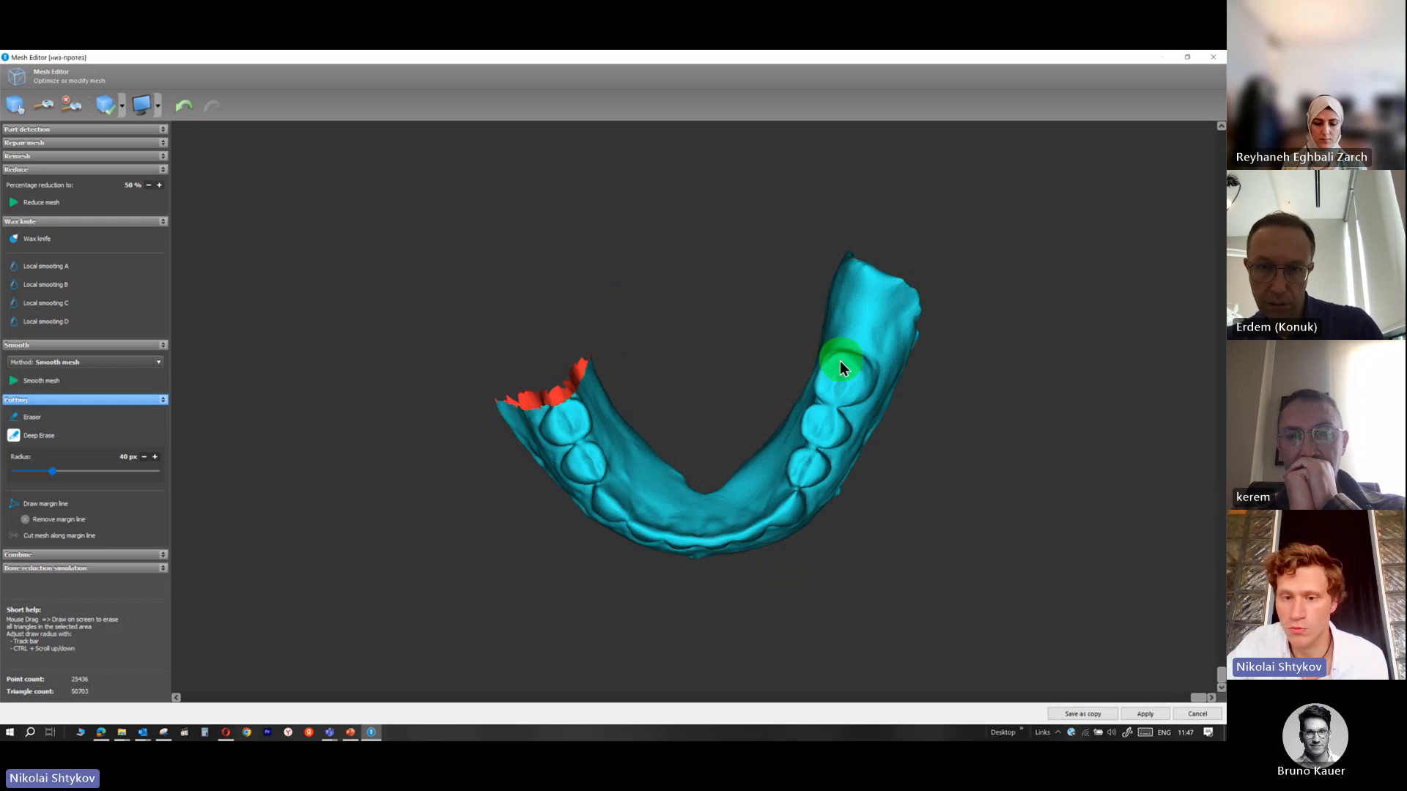
{"action": "mouse_move", "coordinate": [807, 375]}
{"action": "left_mouse_down"}
{"action": "mouse_move", "coordinate": [888, 408]}
{"action": "mouse_move", "coordinate": [893, 250]}
{"action": "mouse_move", "coordinate": [832, 355]}
{"action": "mouse_move", "coordinate": [868, 283]}
{"action": "mouse_move", "coordinate": [894, 371]}
{"action": "left_mouse_up"}
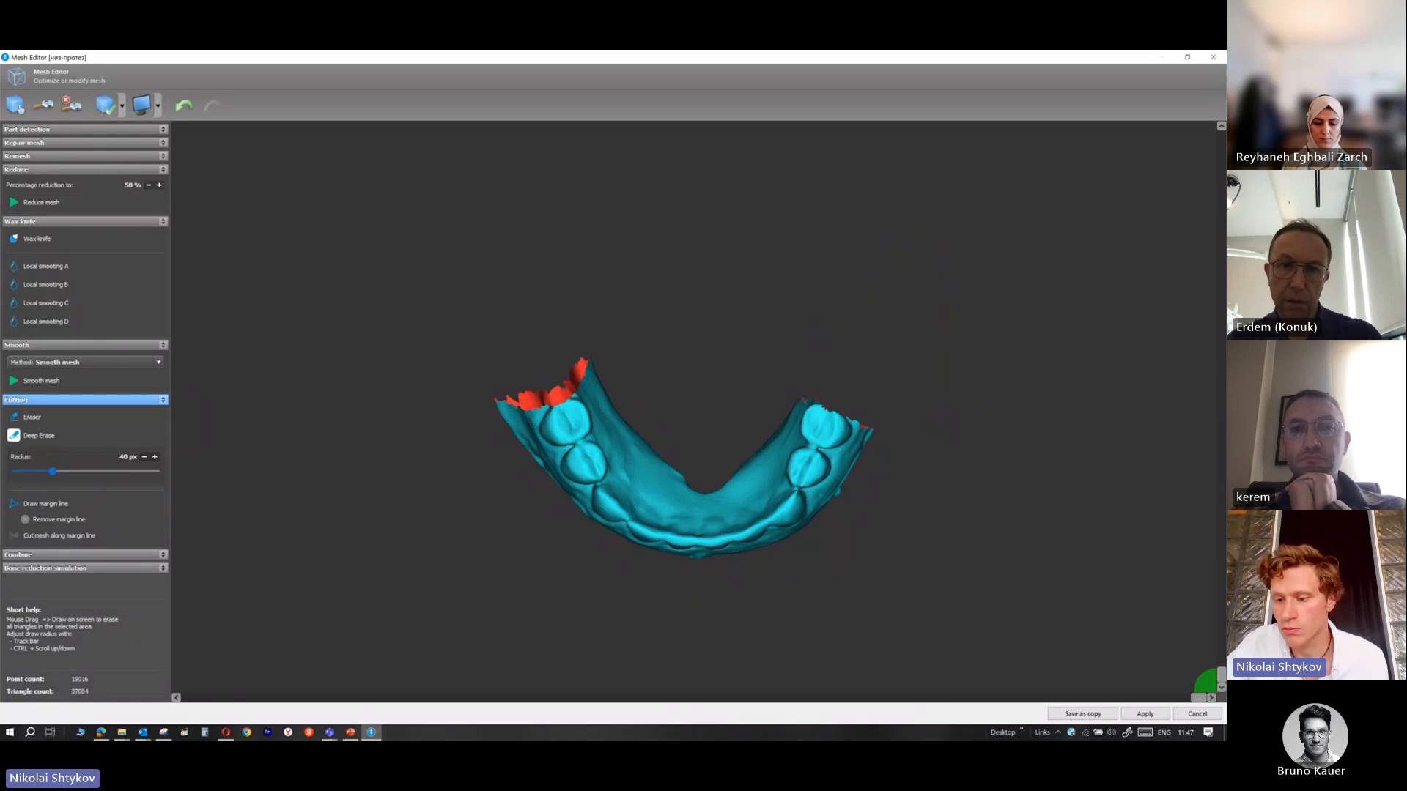
{"action": "left_click_drag", "start_coordinate": [1222, 672], "coordinate": [1212, 516]}
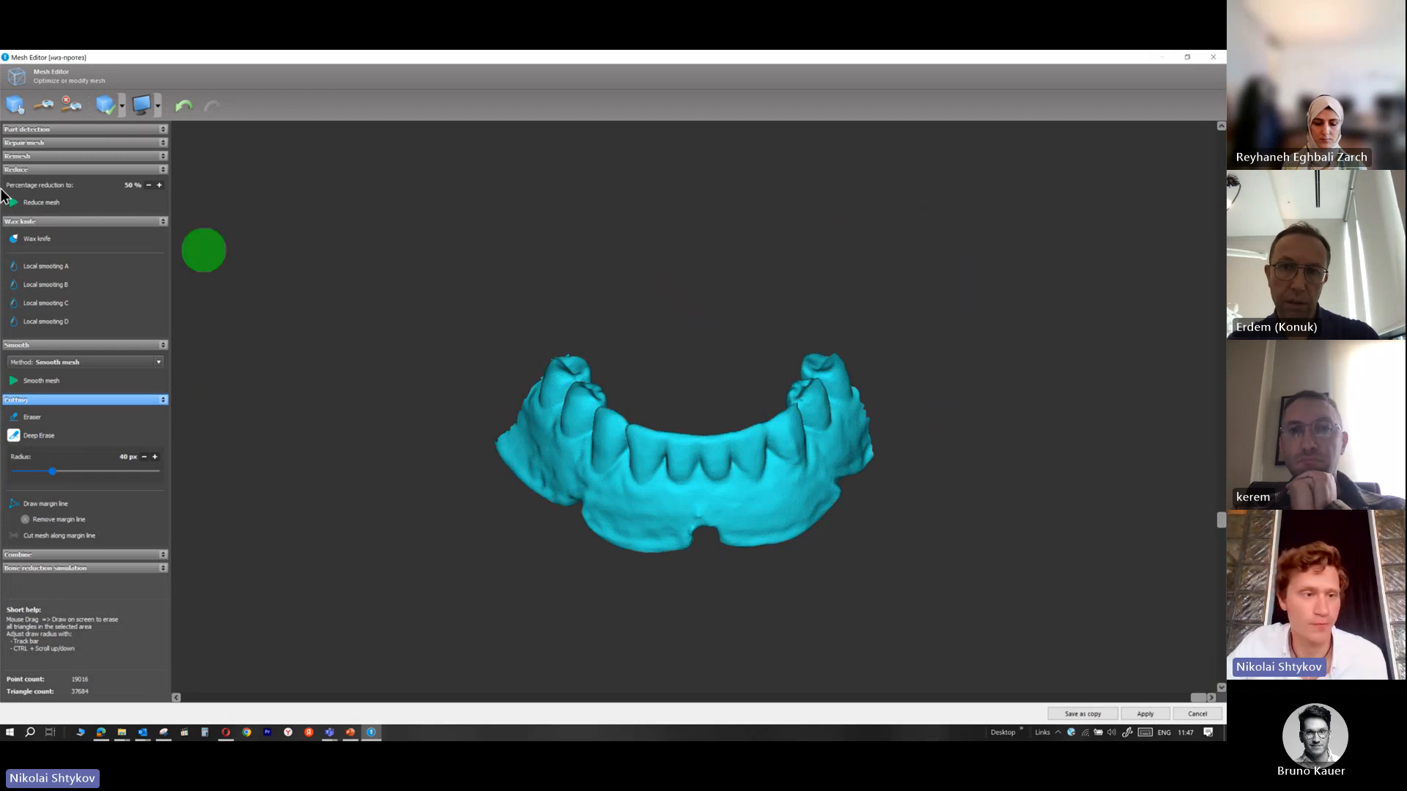
{"action": "left_click", "coordinate": [184, 107]}
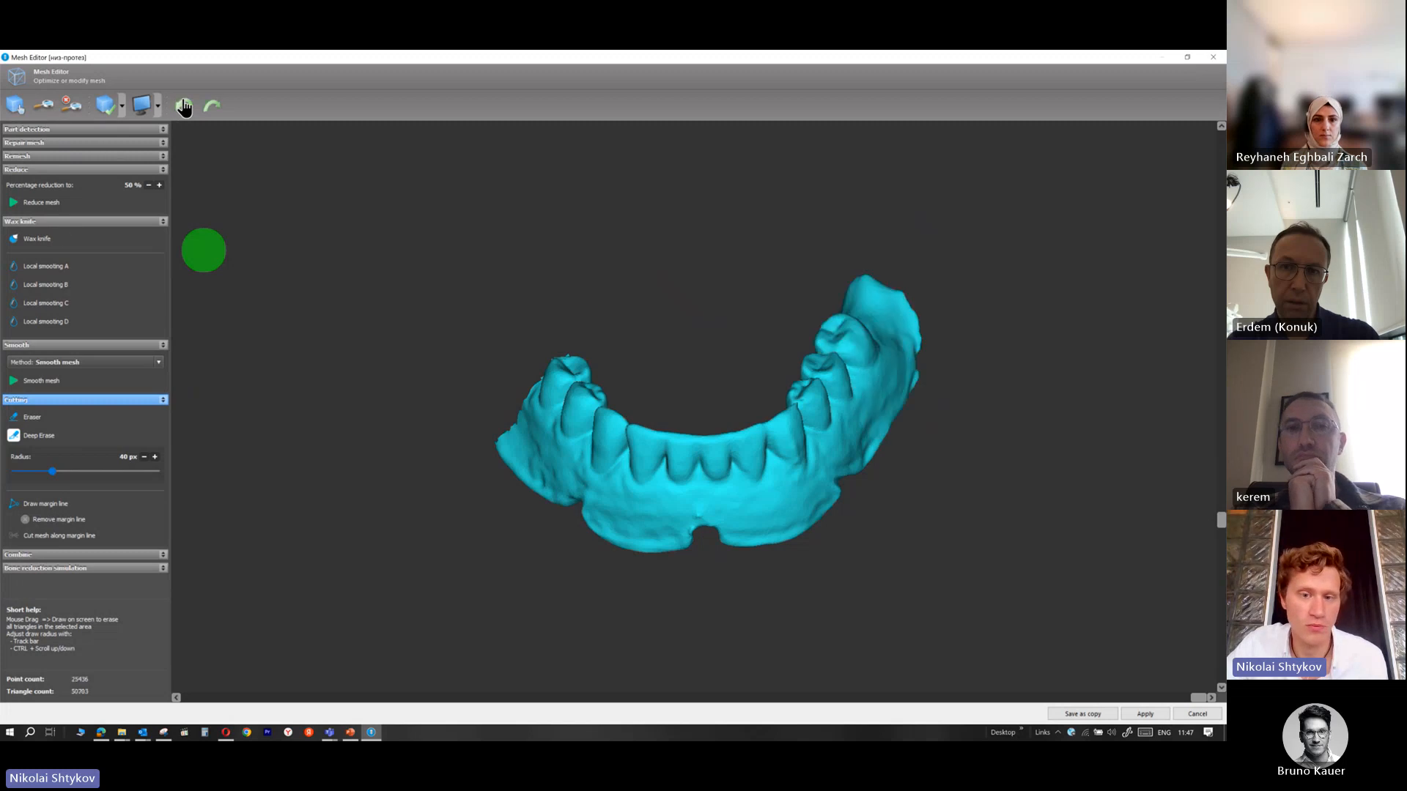
{"action": "left_click", "coordinate": [184, 107]}
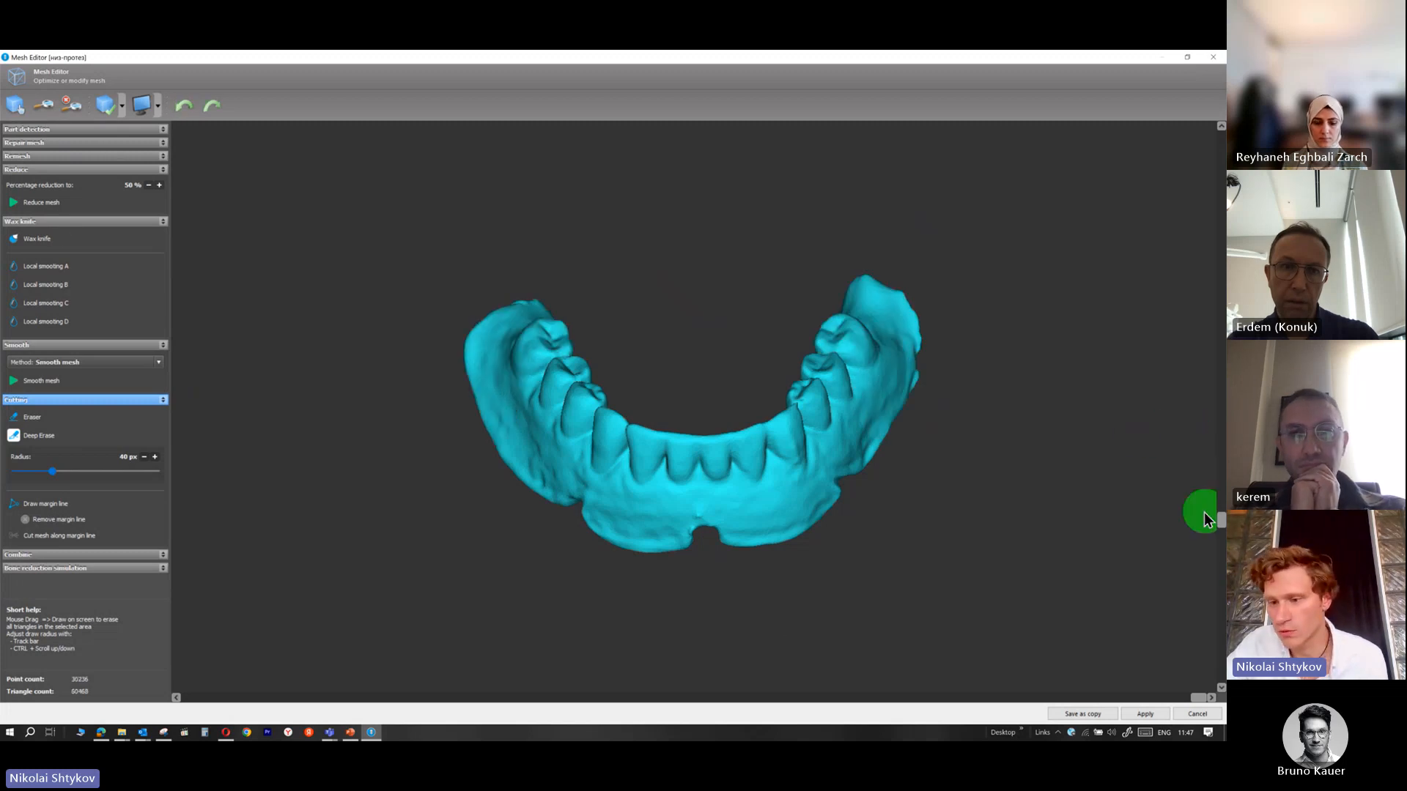
Save the smoothed prosthesis mesh as a copy, hide the original scan and keep the copy displayed
{"action": "left_click_drag", "start_coordinate": [1221, 521], "coordinate": [1221, 449]}
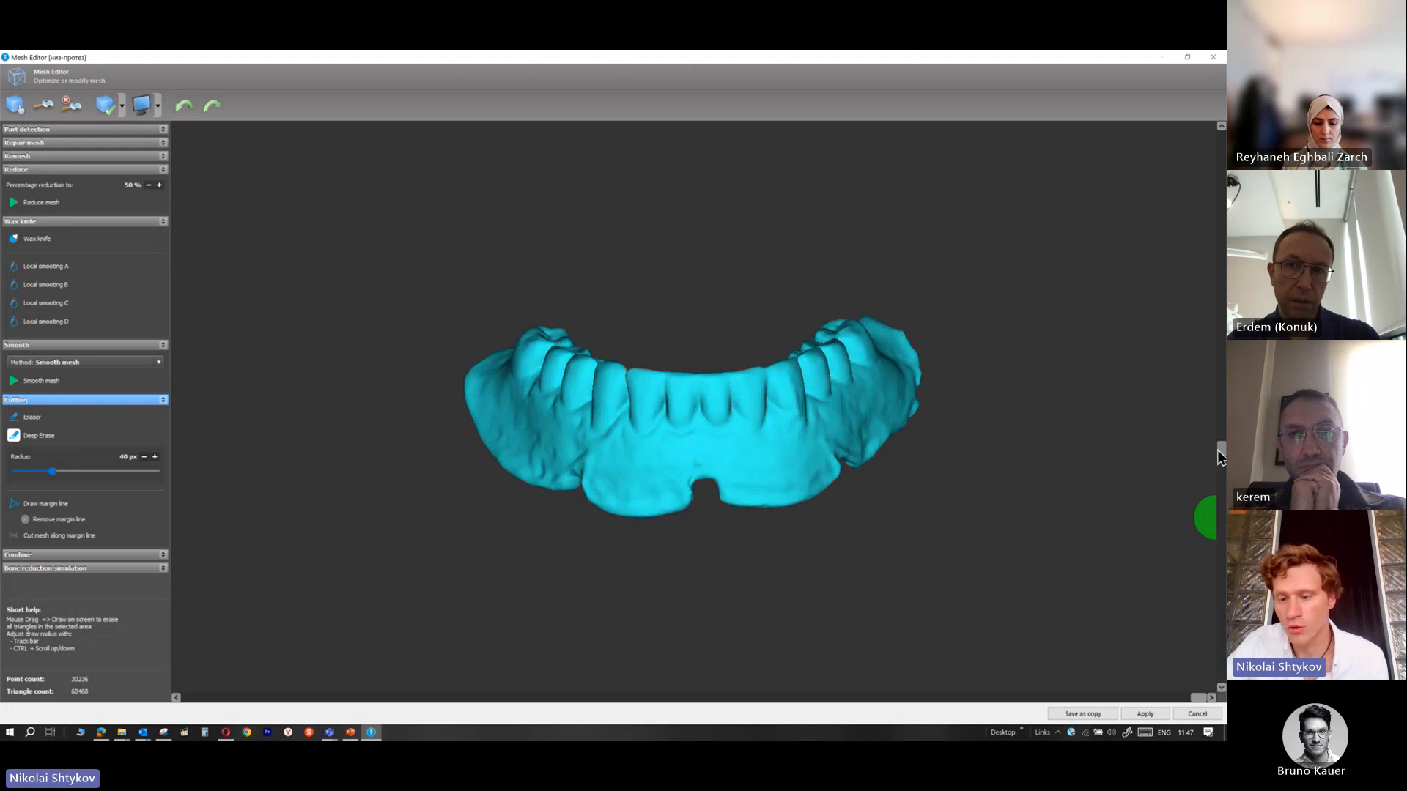
{"action": "left_click", "coordinate": [1098, 719]}
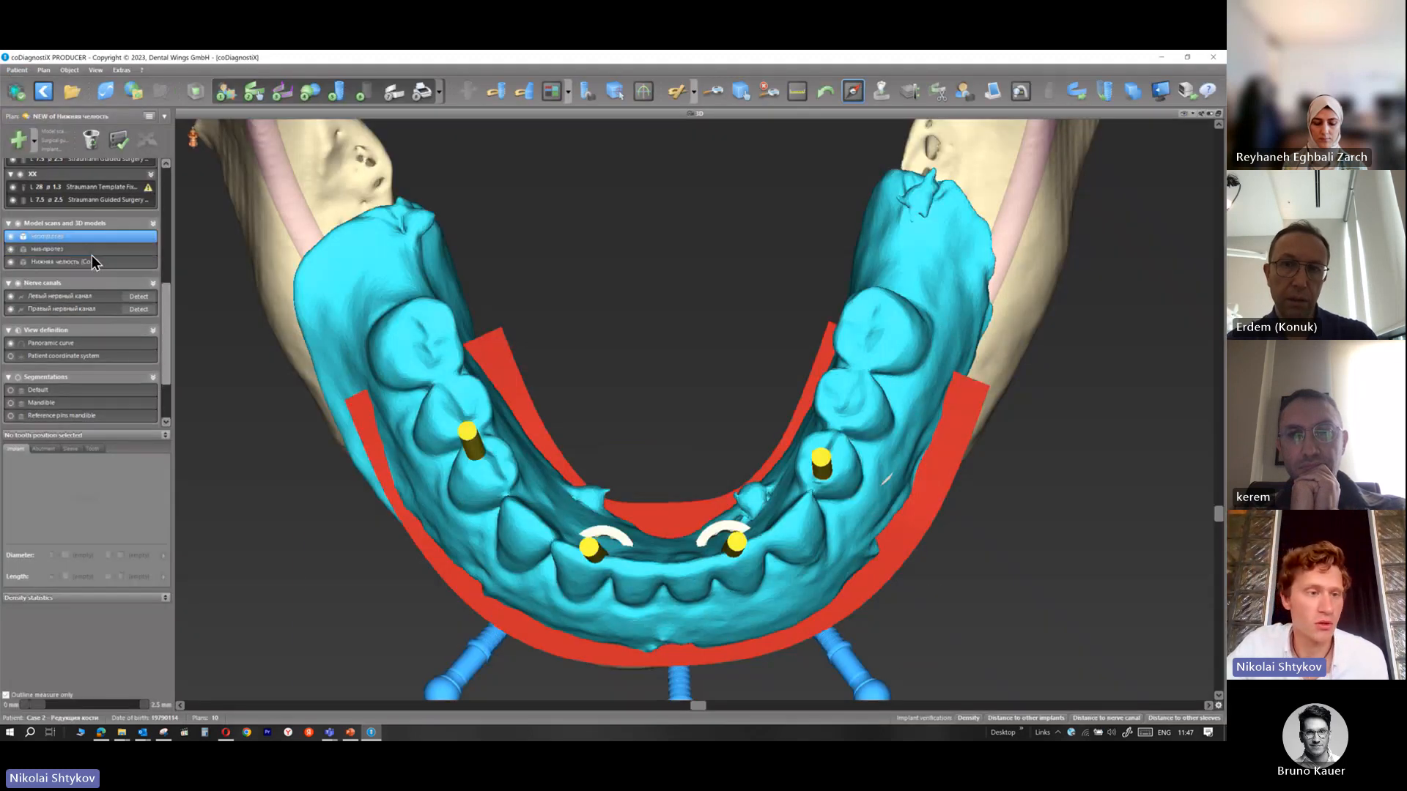
{"action": "left_click", "coordinate": [11, 237]}
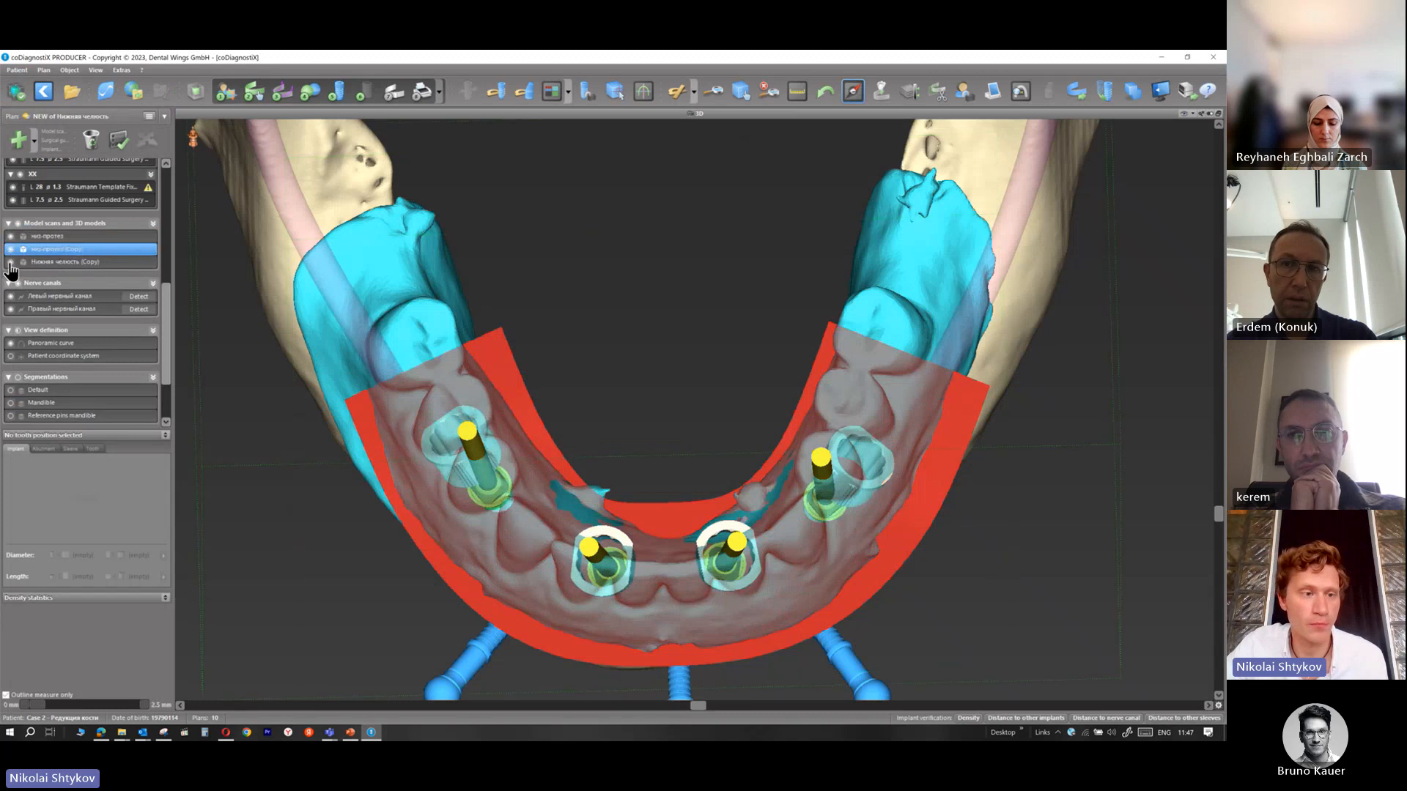
{"action": "left_click", "coordinate": [9, 249]}
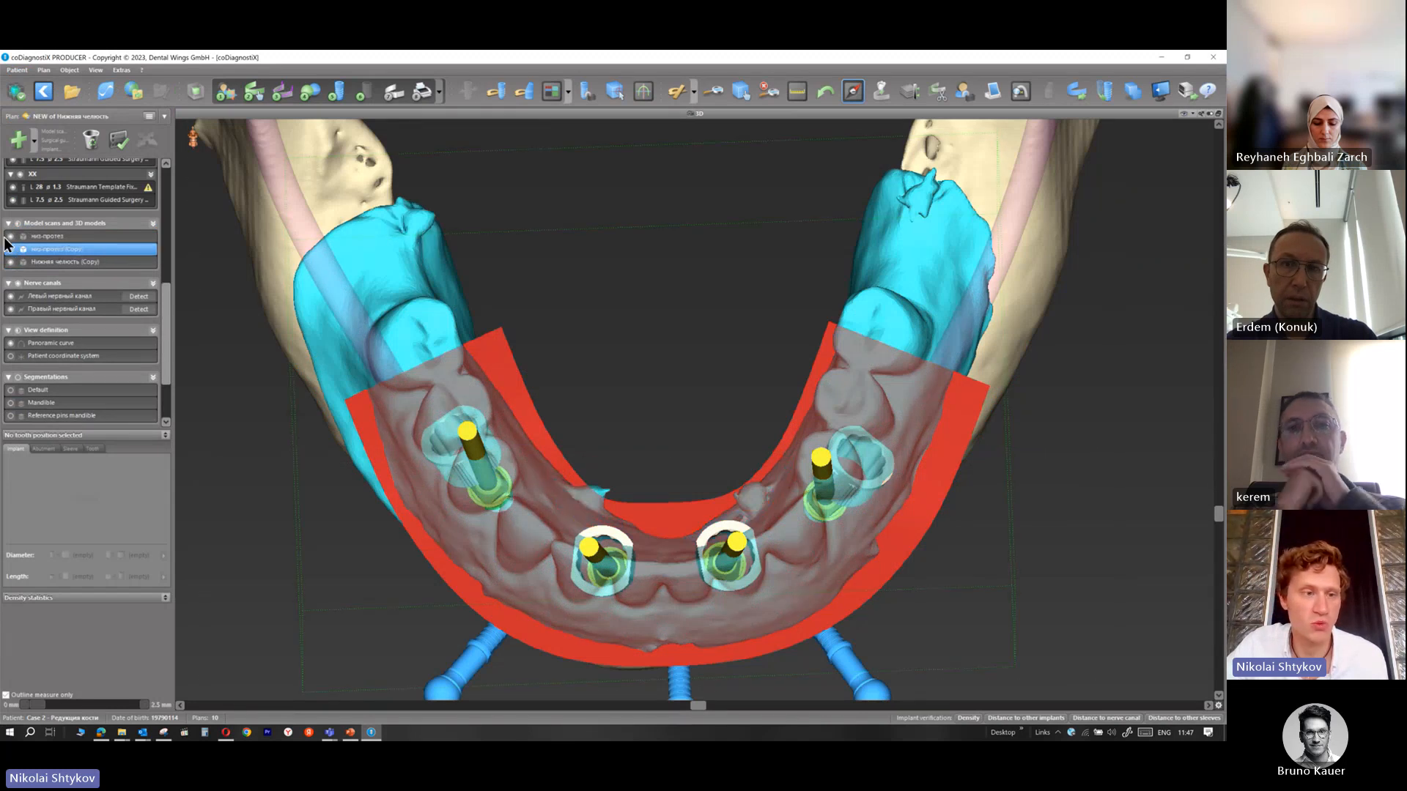
{"action": "left_click", "coordinate": [10, 244]}
{"action": "left_click", "coordinate": [10, 244]}
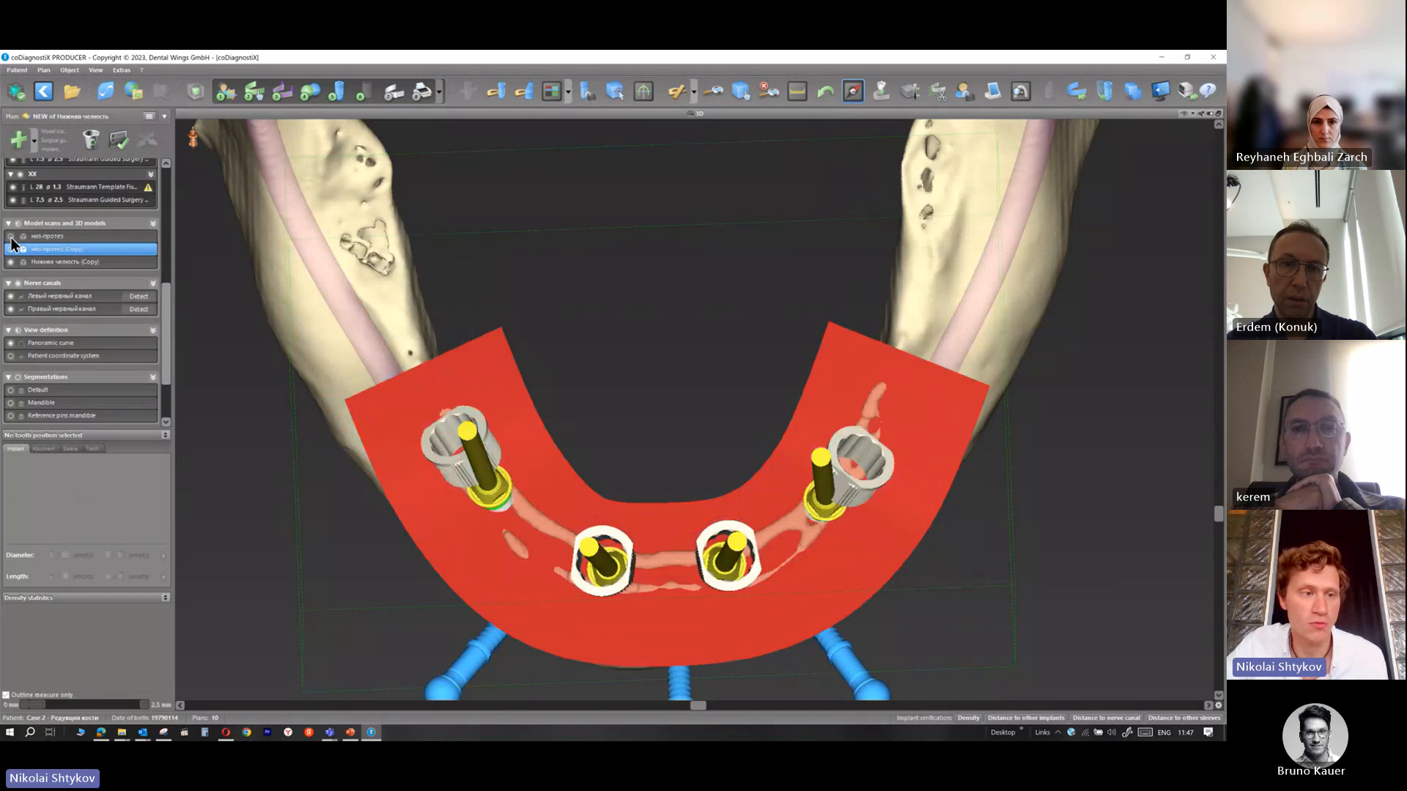
{"action": "left_click", "coordinate": [11, 250]}
{"action": "left_click", "coordinate": [10, 250]}
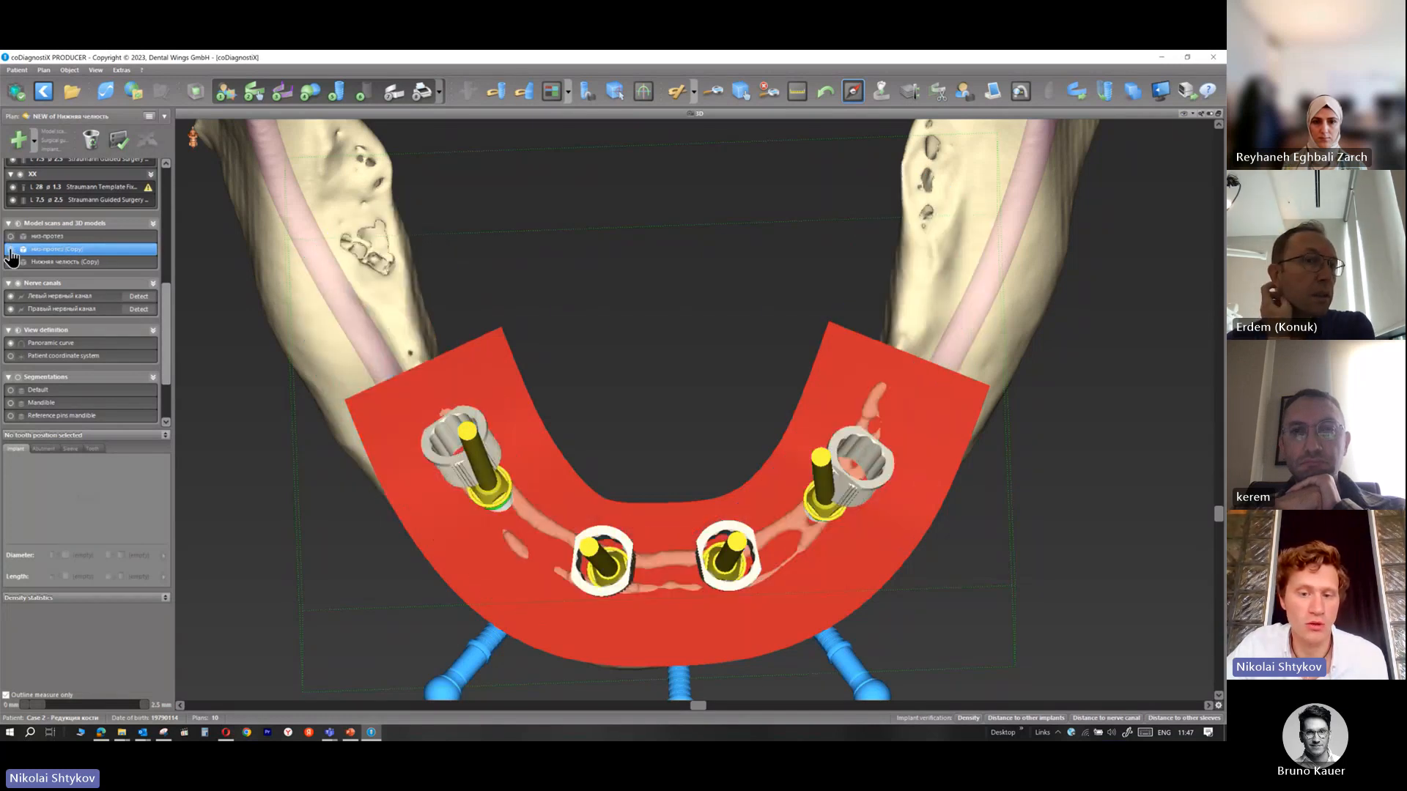
{"action": "left_click", "coordinate": [10, 250]}
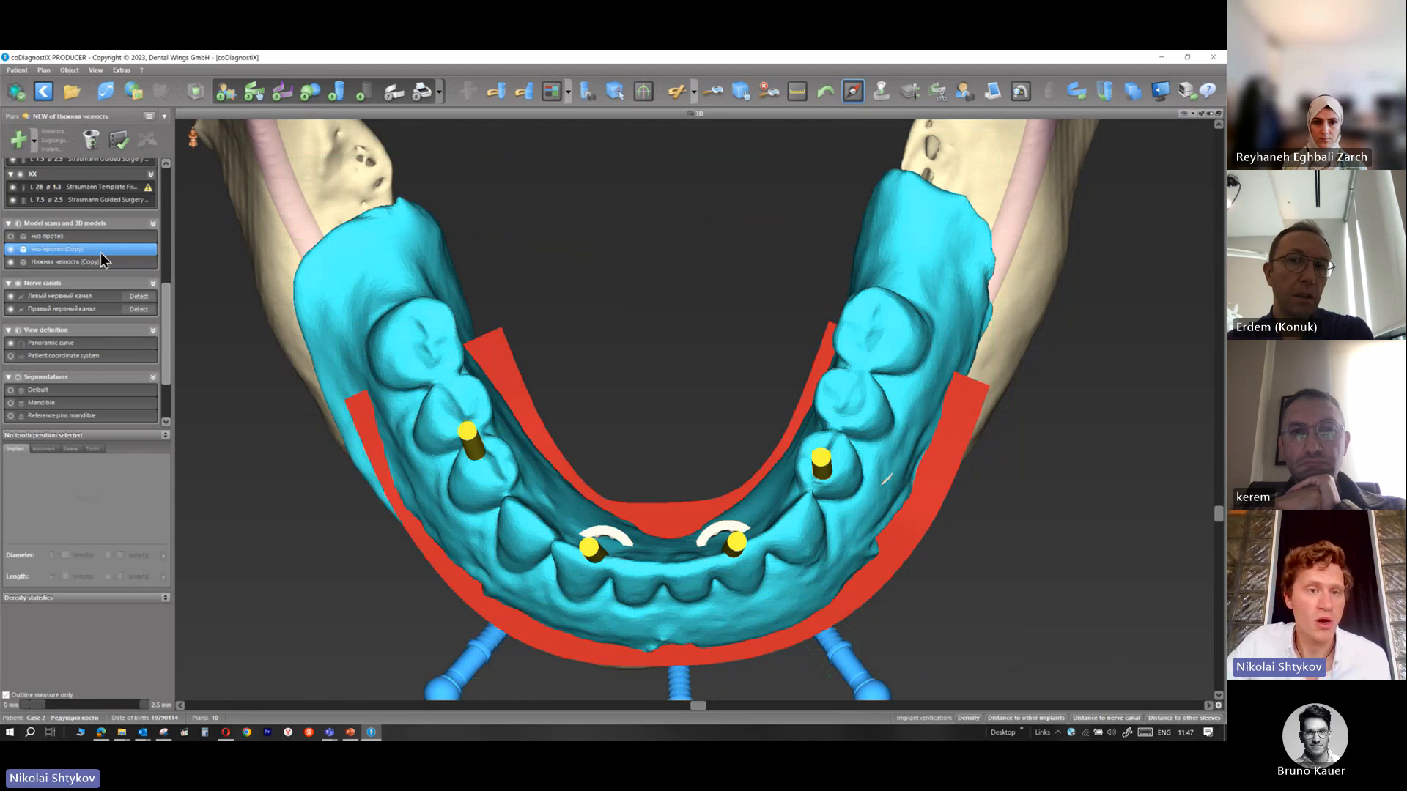
Start a new surgical guide design with низ-протез (Copy) as the base model, without bone support regions or cut profile
{"action": "left_click", "coordinate": [396, 95]}
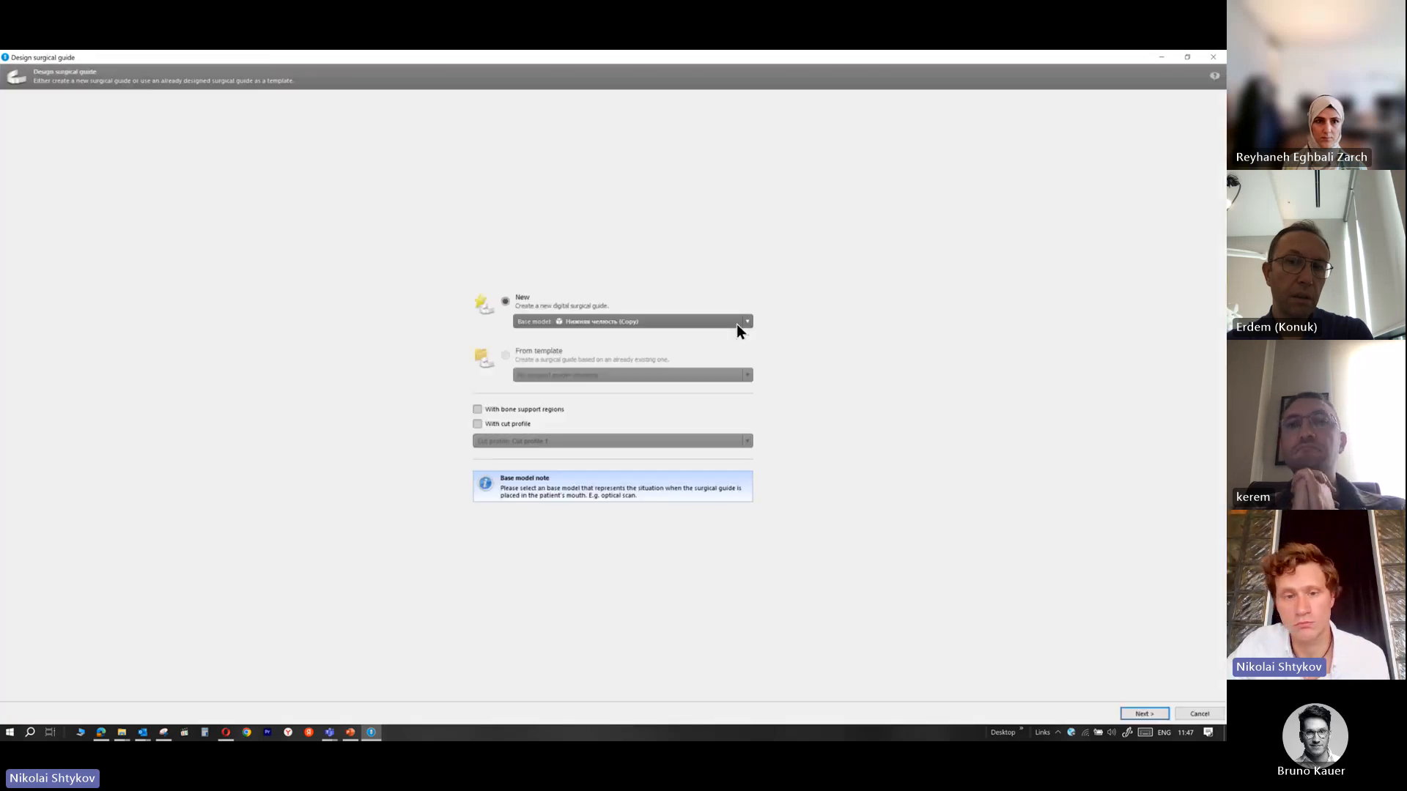
{"action": "left_click", "coordinate": [643, 322]}
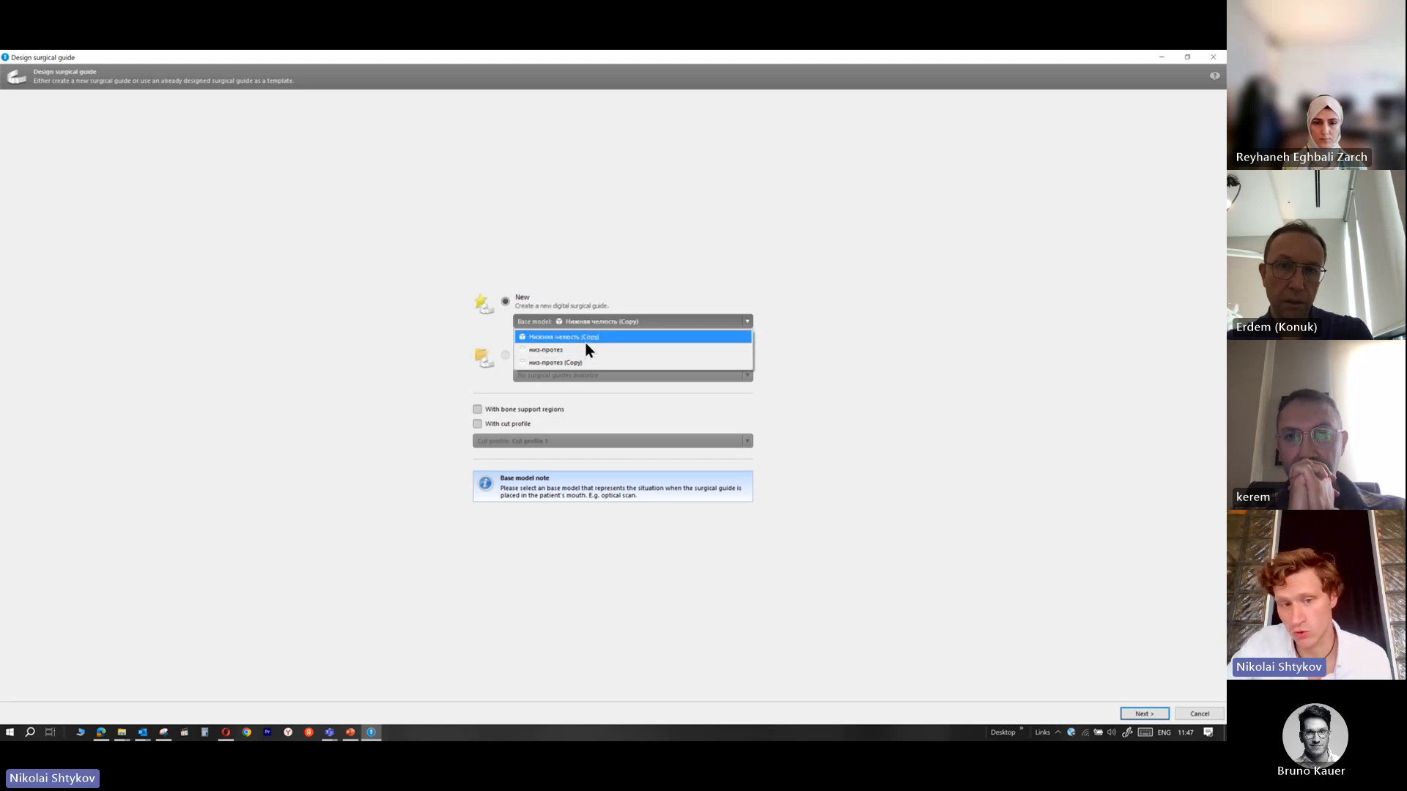
{"action": "left_click", "coordinate": [587, 362]}
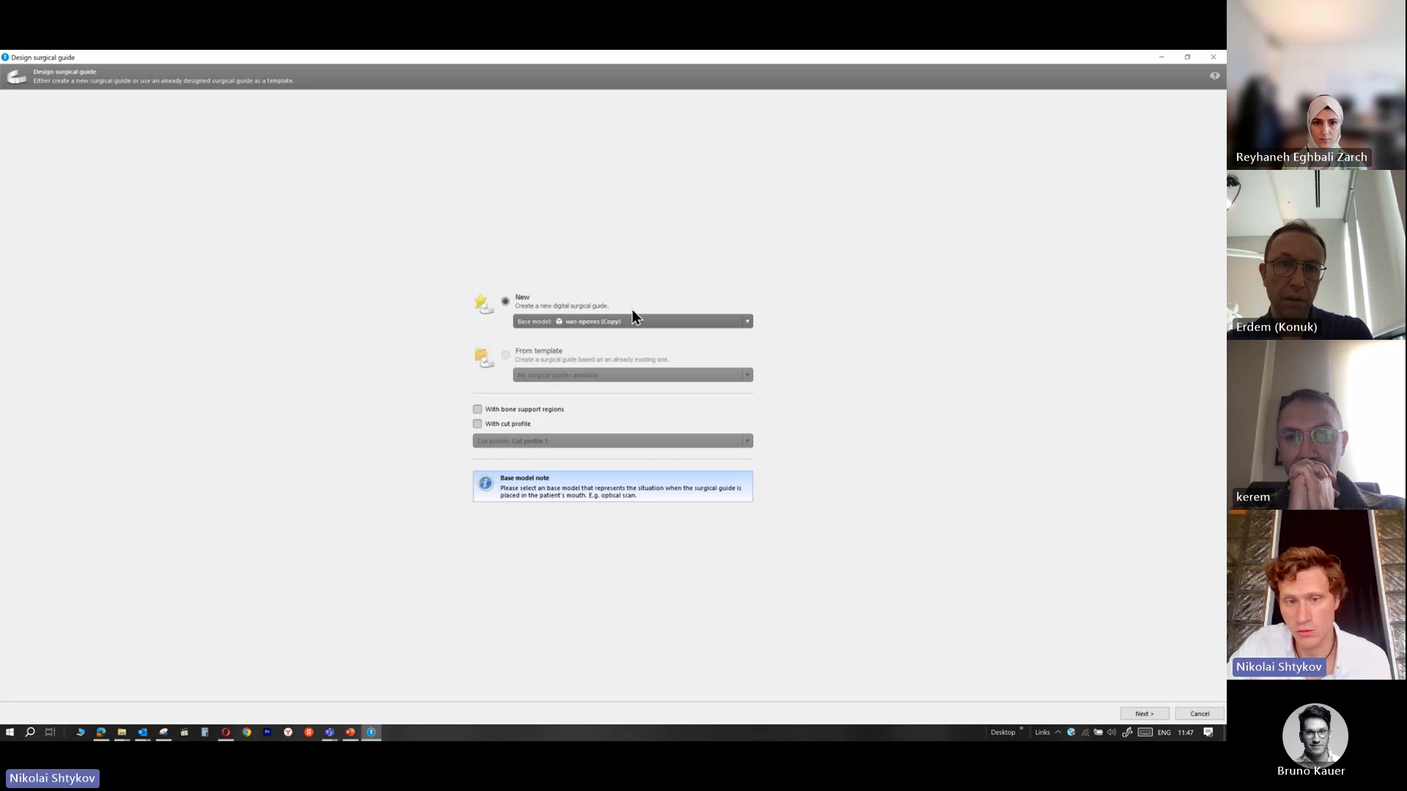
{"action": "left_click", "coordinate": [1145, 714]}
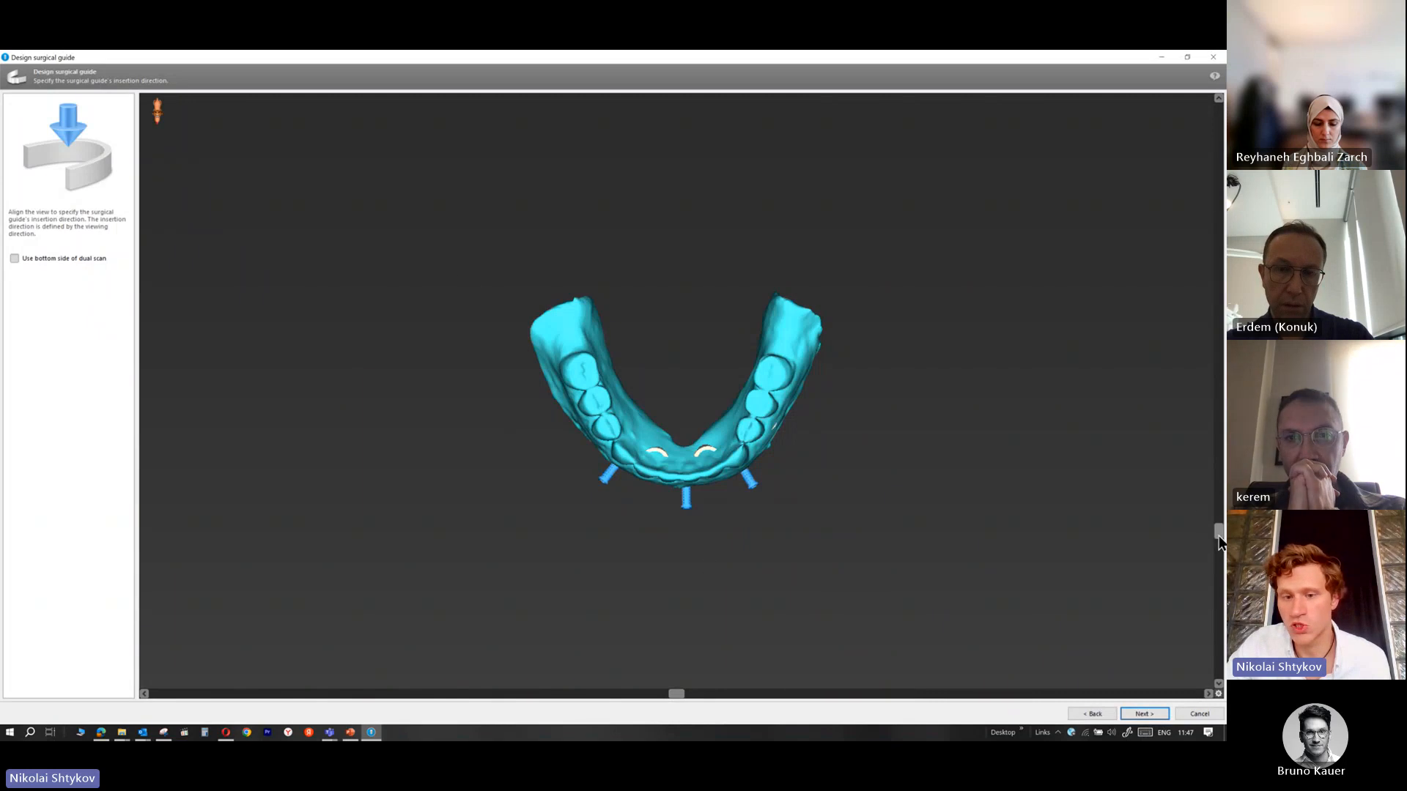
Align the guide's insertion direction from above the prosthesis and use the bottom side of the dual scan
{"action": "left_click_drag", "start_coordinate": [1218, 533], "coordinate": [1213, 525]}
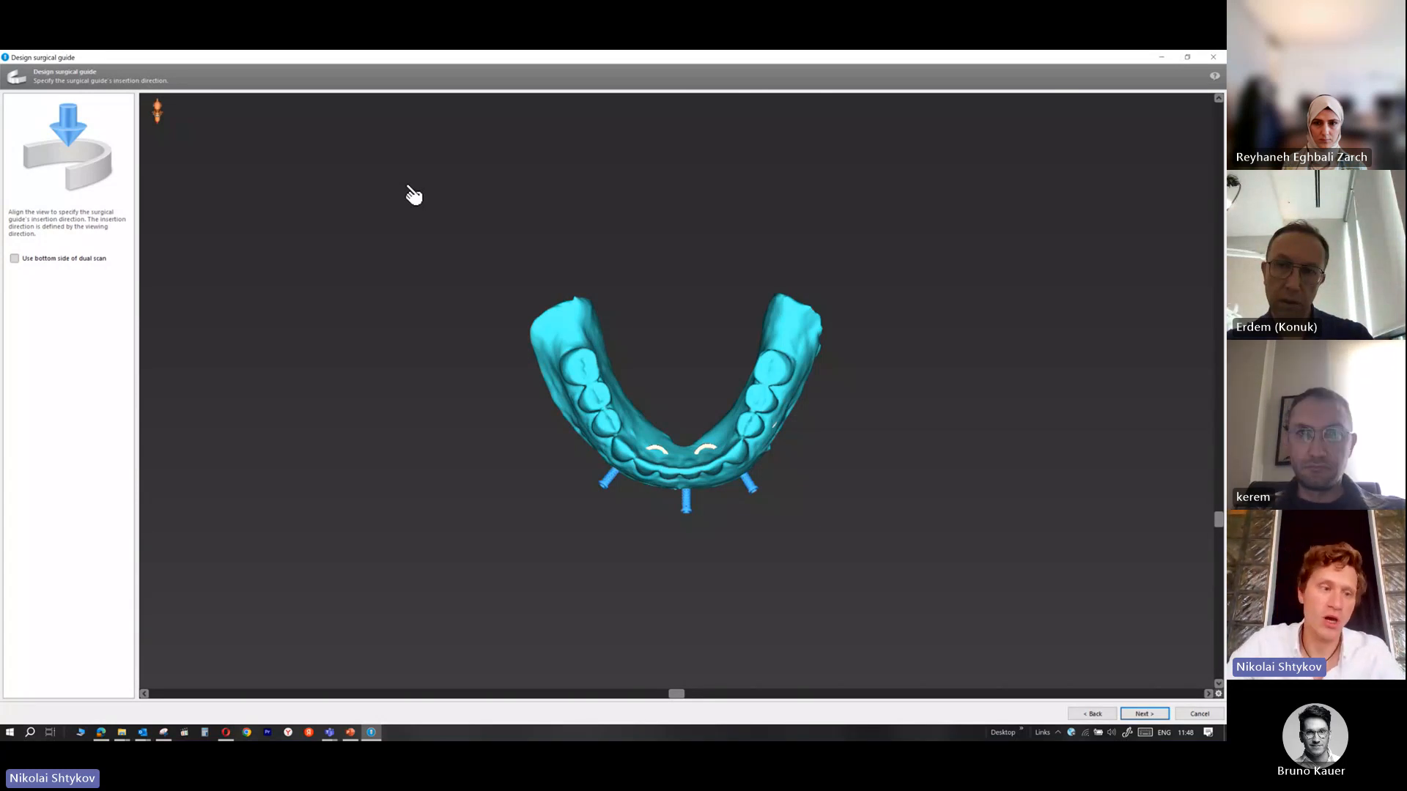
{"action": "left_click", "coordinate": [13, 260]}
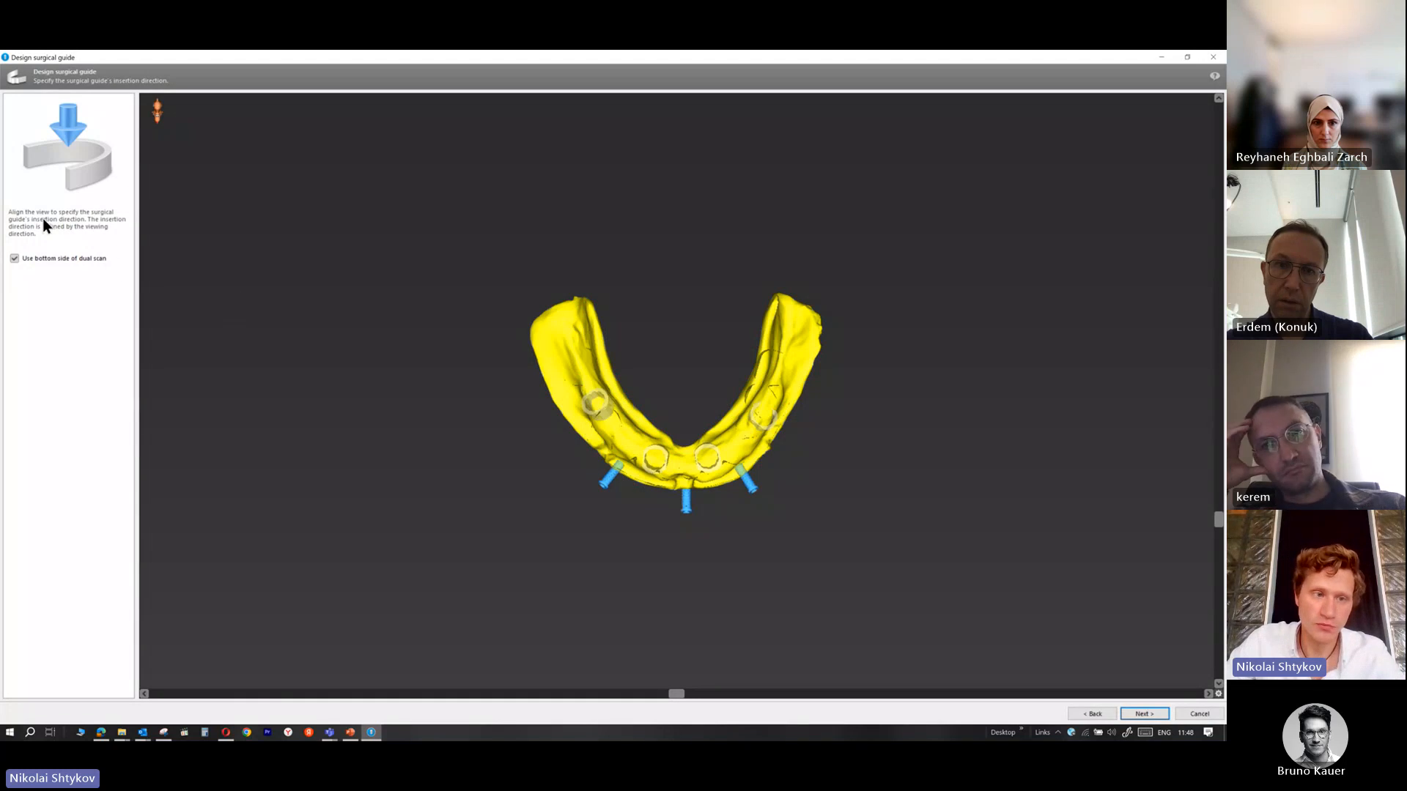
{"action": "left_click_drag", "start_coordinate": [1219, 529], "coordinate": [1215, 516]}
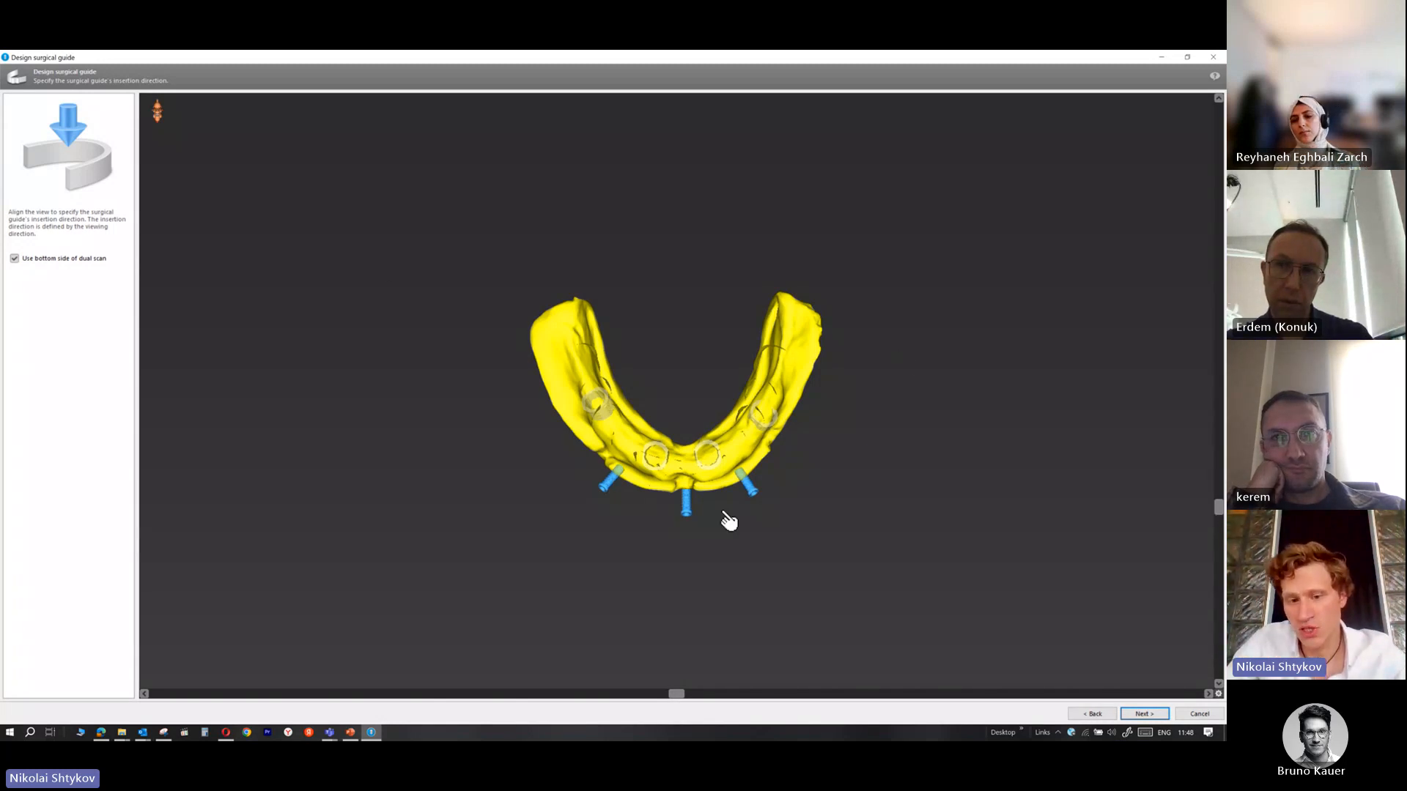
Tilt the guide's insertion direction slightly and check the resulting contact surfaces and sleeve mounts on the prosthesis
{"action": "left_click", "coordinate": [1219, 526]}
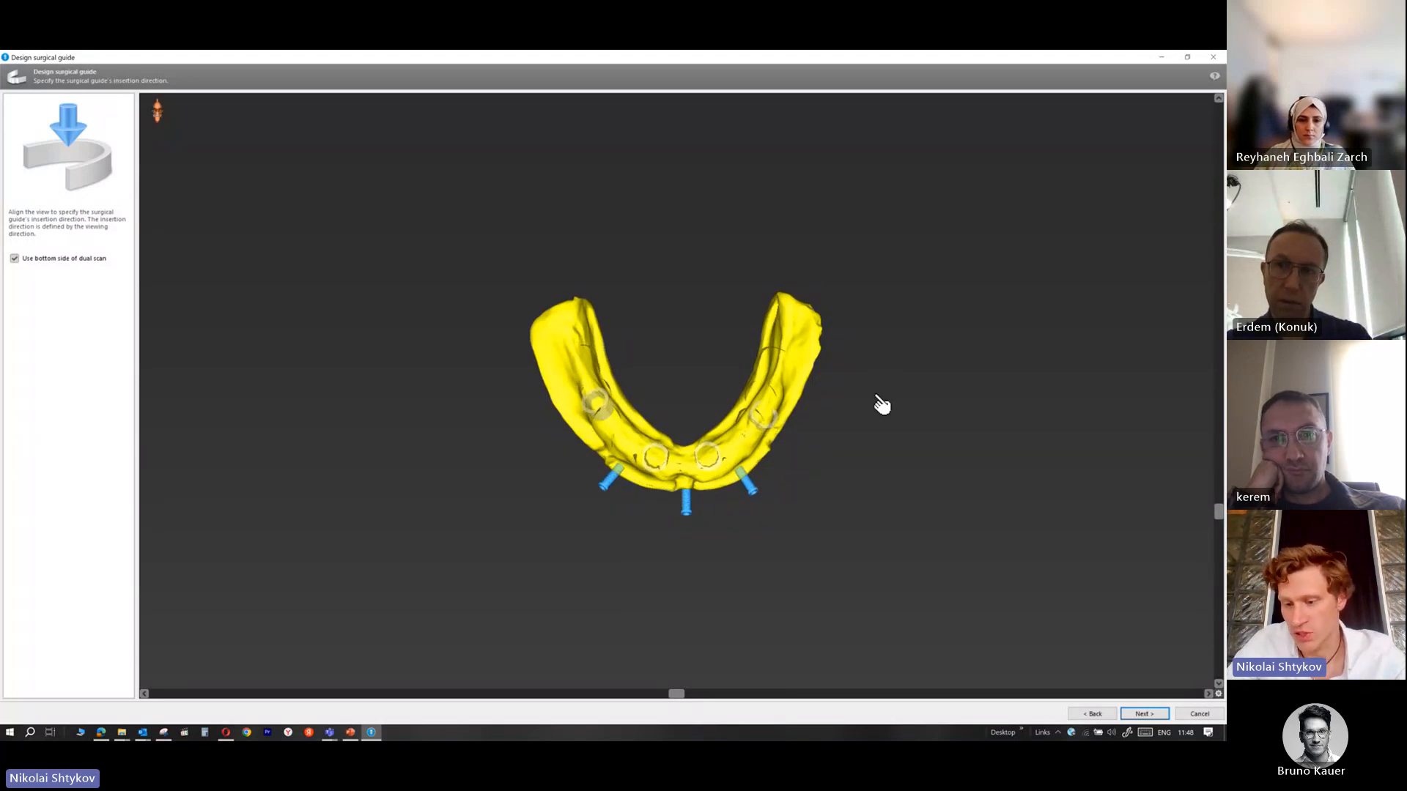
{"action": "left_click", "coordinate": [1152, 714]}
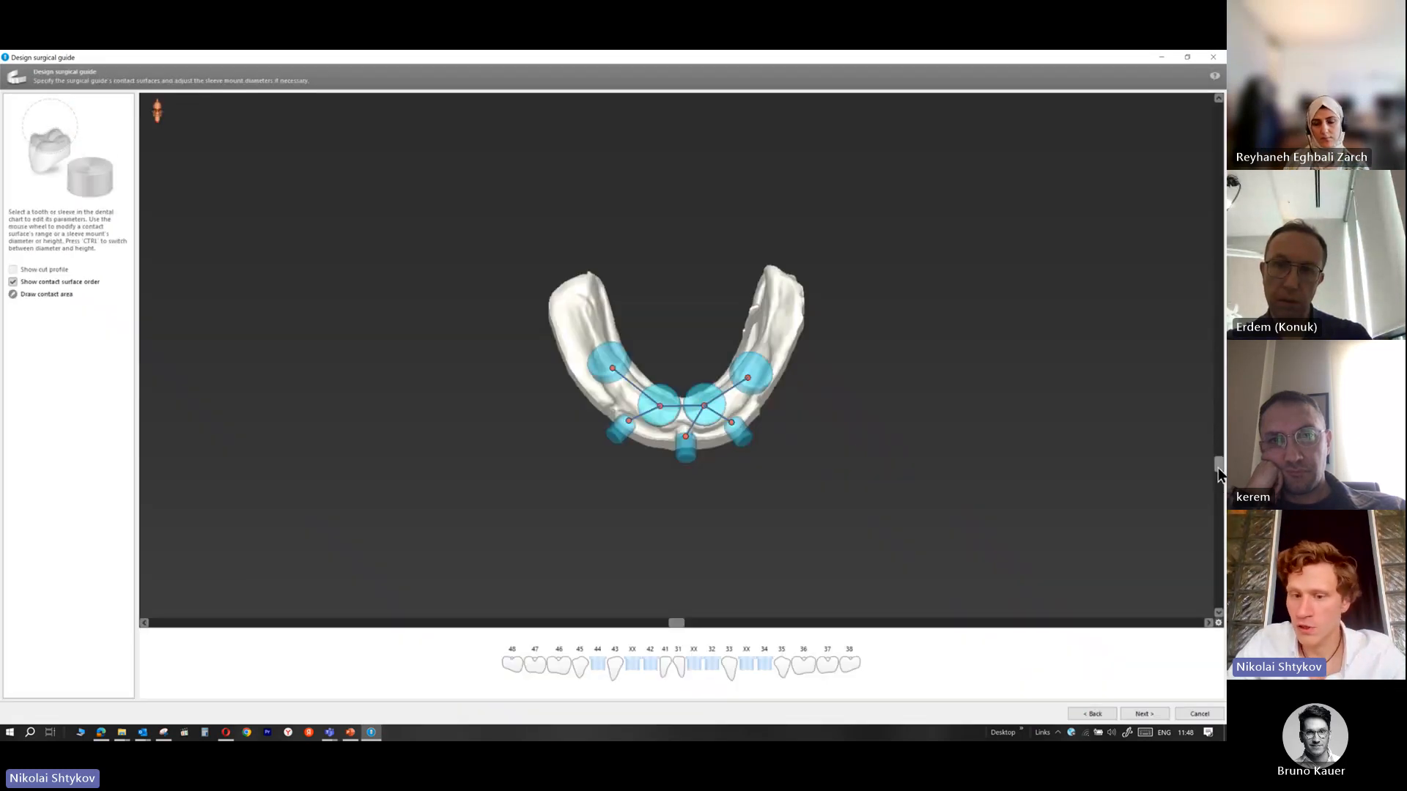
{"action": "mouse_move", "coordinate": [1218, 468]}
{"action": "left_mouse_down"}
{"action": "mouse_move", "coordinate": [1218, 639]}
{"action": "mouse_move", "coordinate": [1176, 310]}
{"action": "mouse_move", "coordinate": [1173, 479]}
{"action": "mouse_move", "coordinate": [1193, 440]}
{"action": "mouse_move", "coordinate": [1185, 449]}
{"action": "mouse_move", "coordinate": [1219, 444]}
{"action": "left_mouse_up"}
{"action": "left_click", "coordinate": [744, 338]}
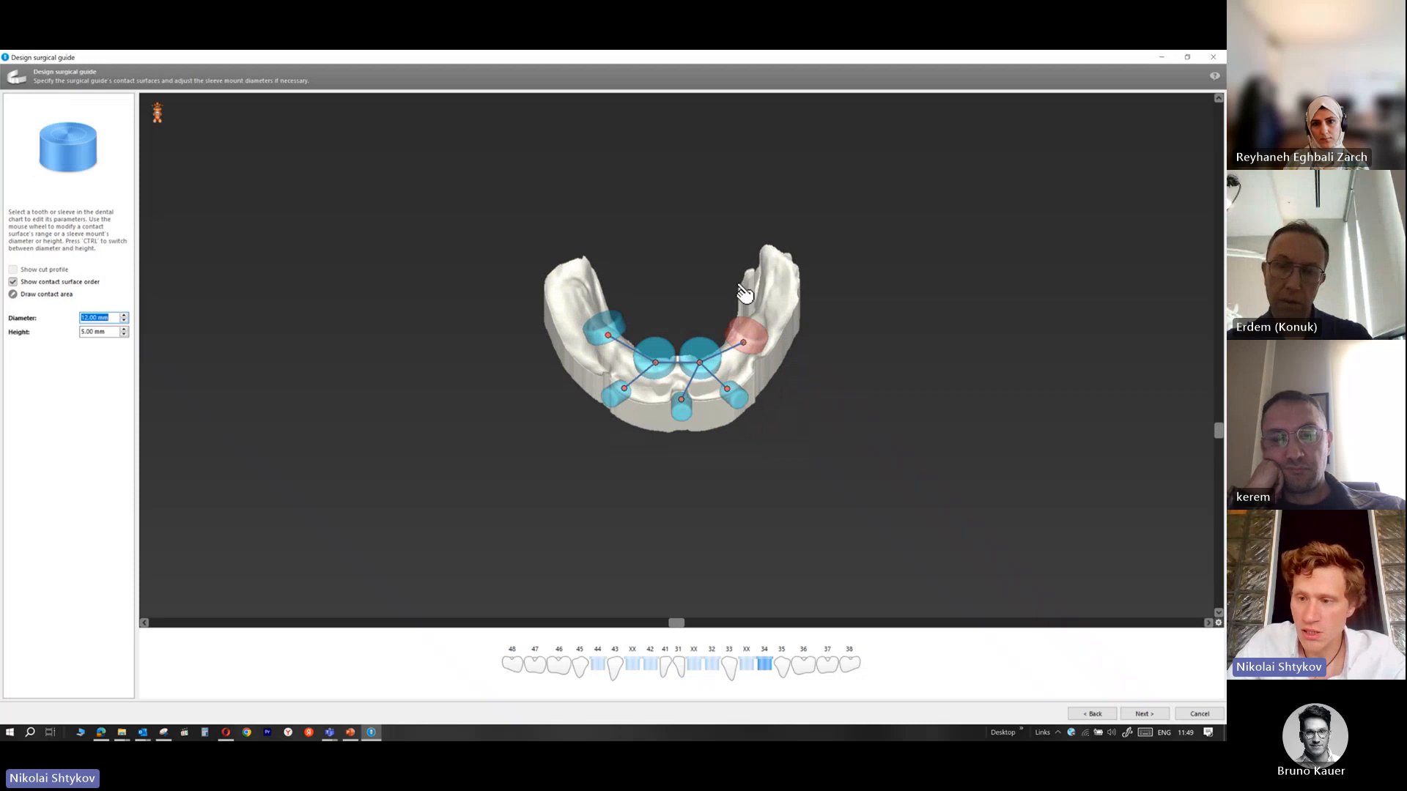
{"action": "left_click_drag", "start_coordinate": [1221, 433], "coordinate": [1221, 484]}
Return to the guide's insertion direction, tilt it to about 86.2° and accept it
{"action": "left_click", "coordinate": [1094, 714]}
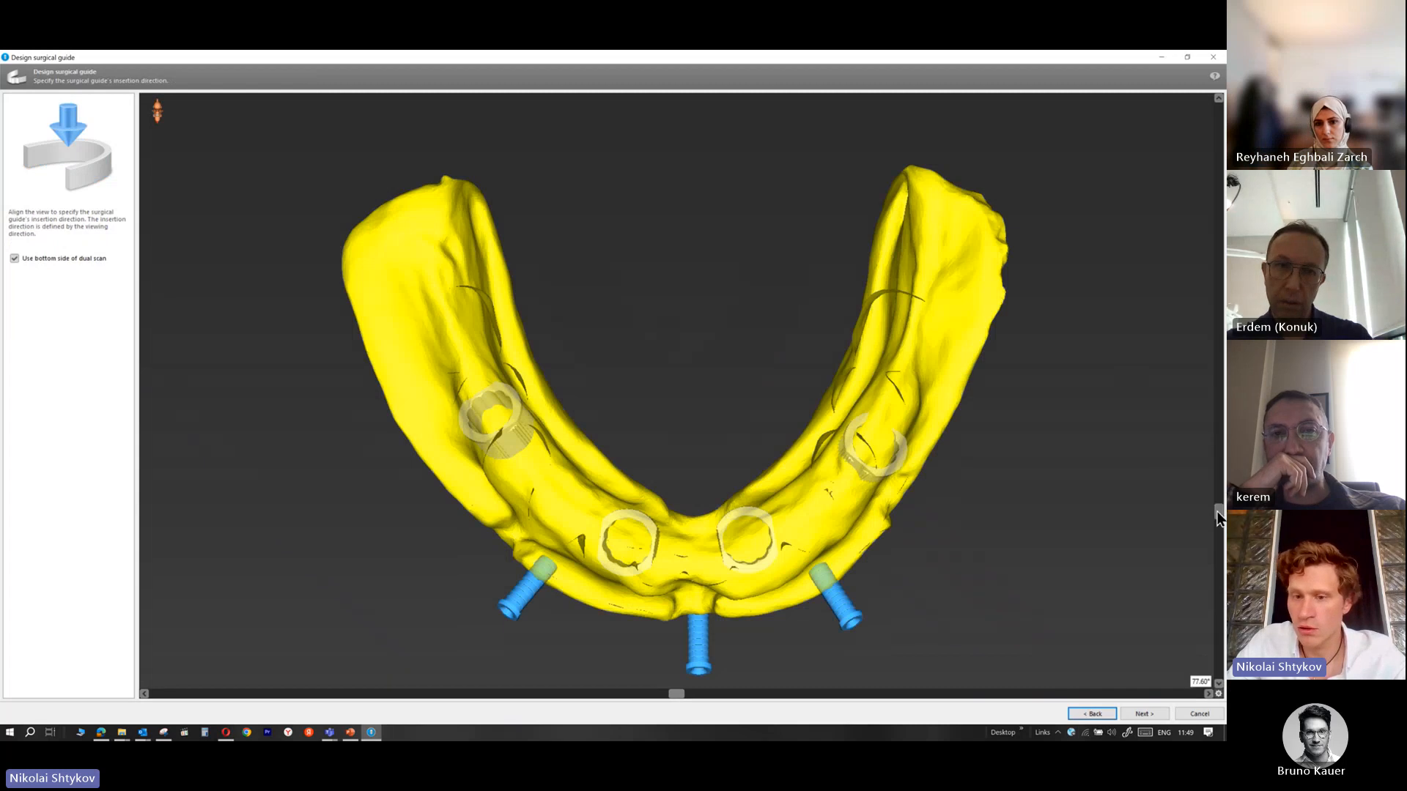
{"action": "left_click_drag", "start_coordinate": [1219, 517], "coordinate": [1221, 526]}
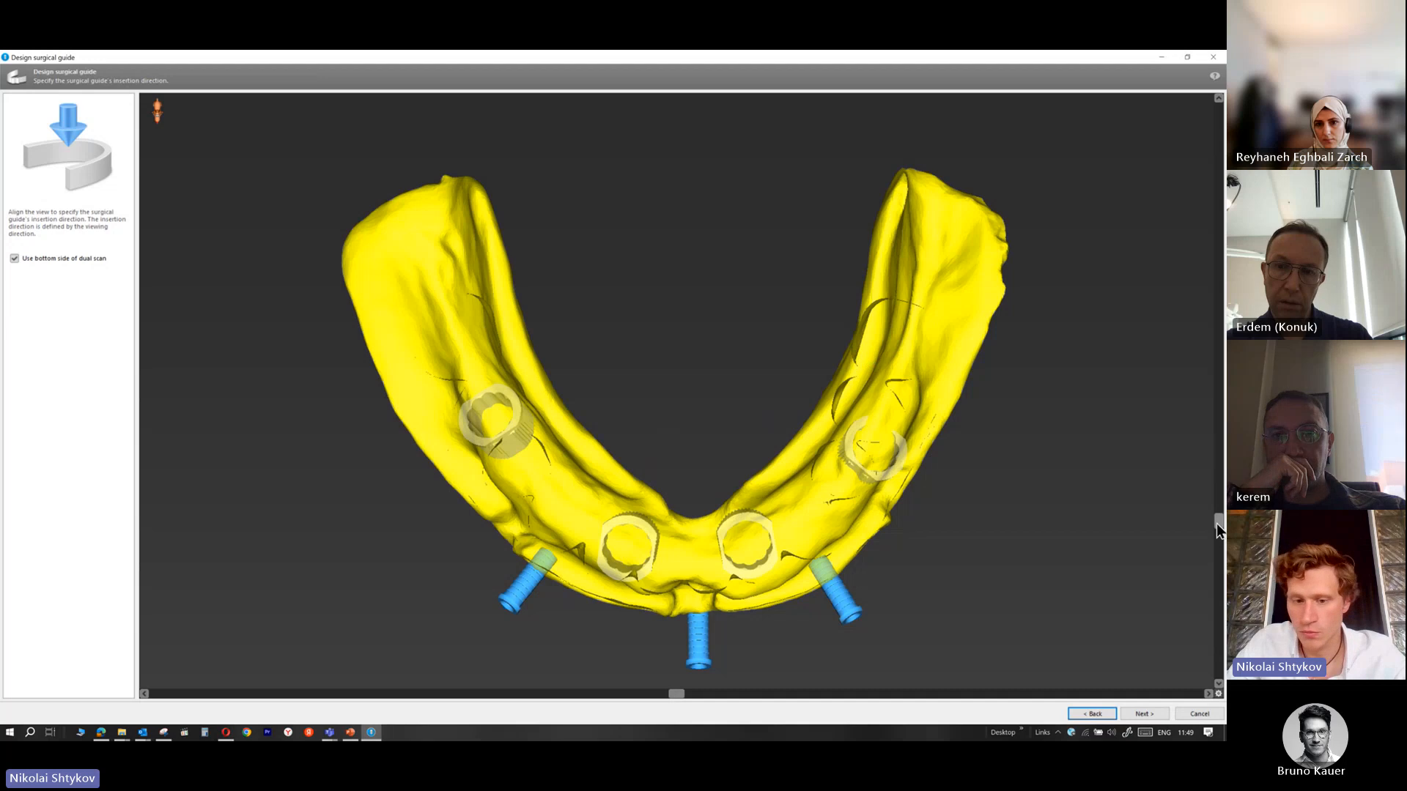
{"action": "left_click_drag", "start_coordinate": [1220, 523], "coordinate": [1220, 535]}
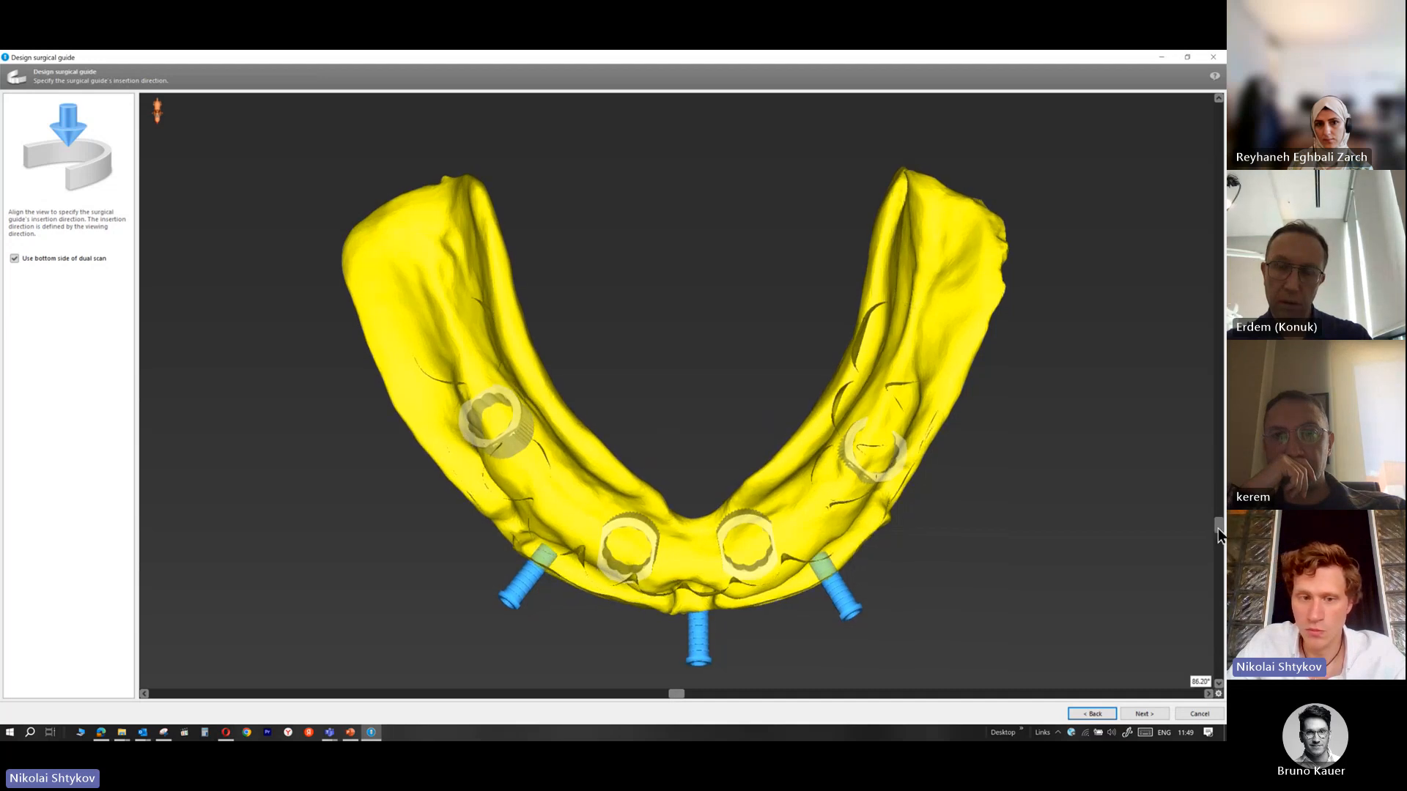
{"action": "left_click", "coordinate": [1144, 714]}
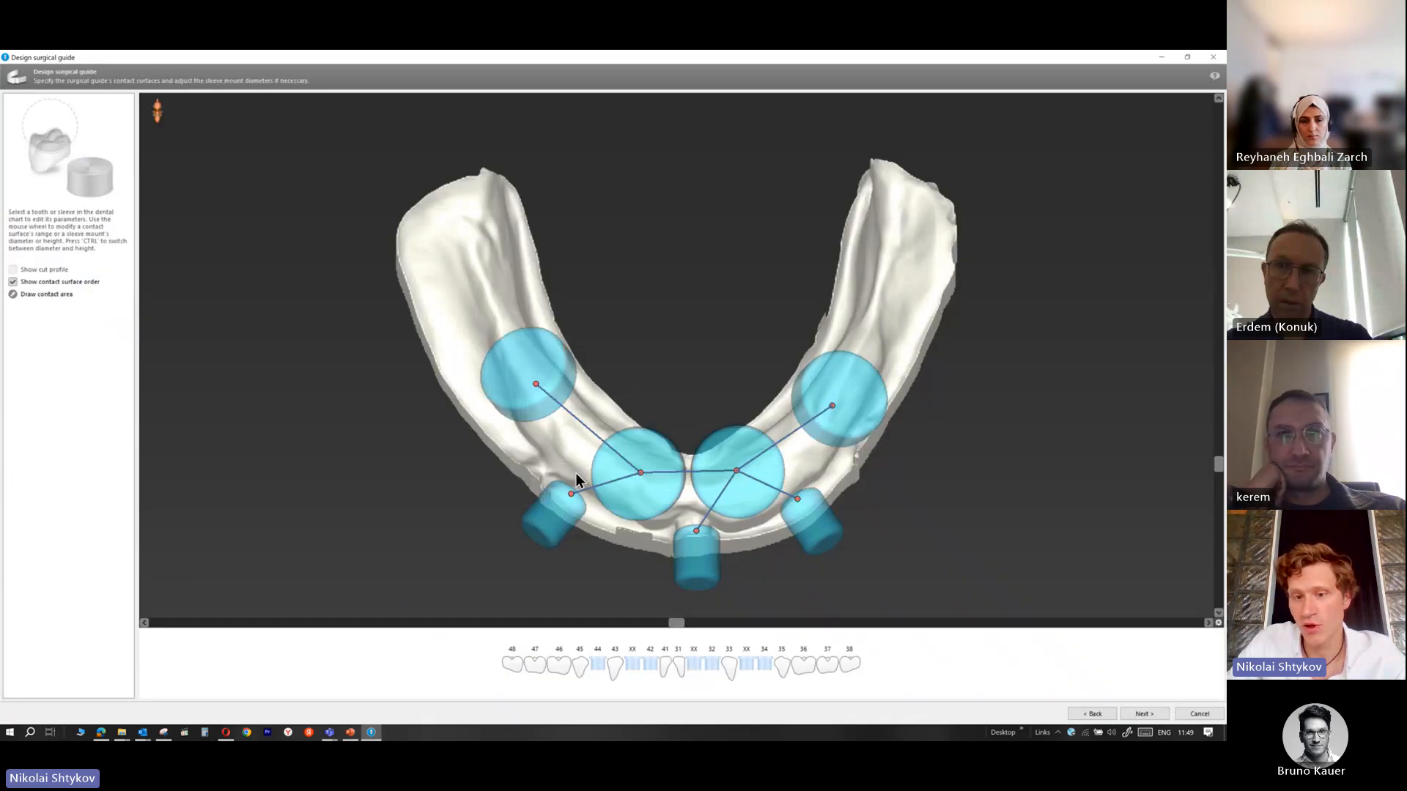
Examine the sleeve mounts at implants 34, 32, 42 and 44 and the connections to the fixation pins
{"action": "left_click", "coordinate": [864, 377]}
{"action": "left_click", "coordinate": [740, 483]}
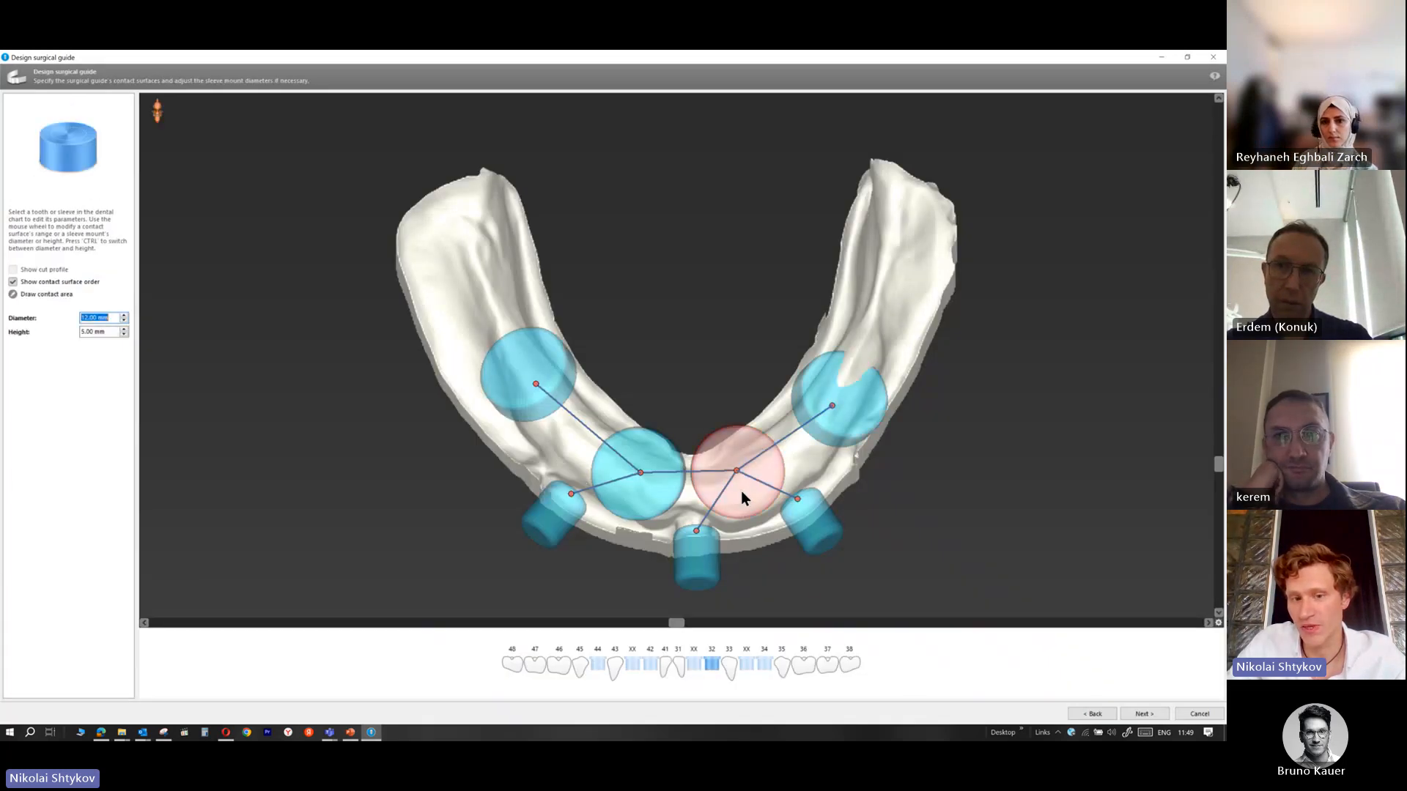
{"action": "left_click", "coordinate": [522, 346]}
{"action": "mouse_move", "coordinate": [1218, 464]}
{"action": "left_mouse_down"}
{"action": "mouse_move", "coordinate": [1218, 333]}
{"action": "mouse_move", "coordinate": [1218, 590]}
{"action": "mouse_move", "coordinate": [1213, 402]}
{"action": "mouse_move", "coordinate": [1218, 479]}
{"action": "left_mouse_up"}
{"action": "left_click", "coordinate": [548, 338]}
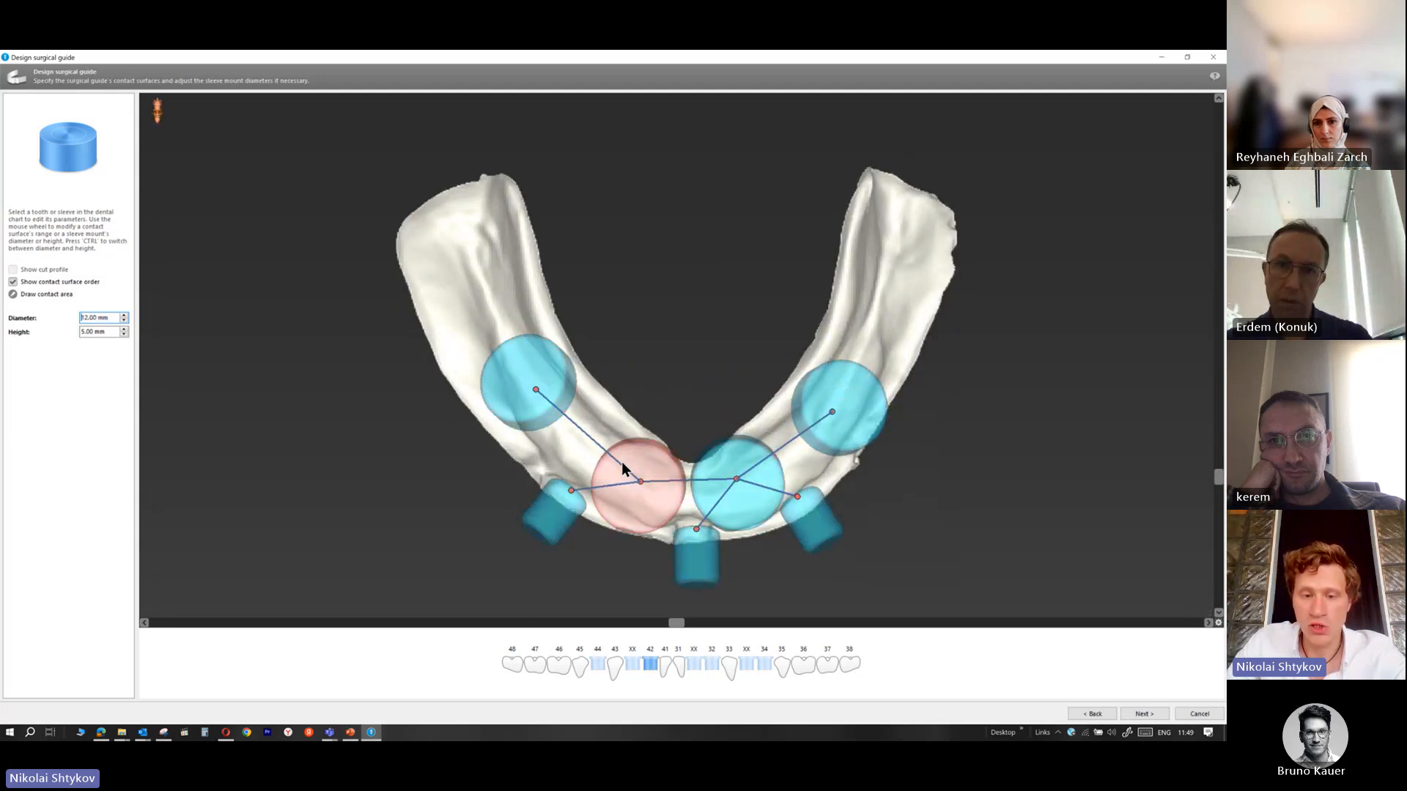
{"action": "left_click", "coordinate": [496, 384]}
{"action": "left_click", "coordinate": [815, 394]}
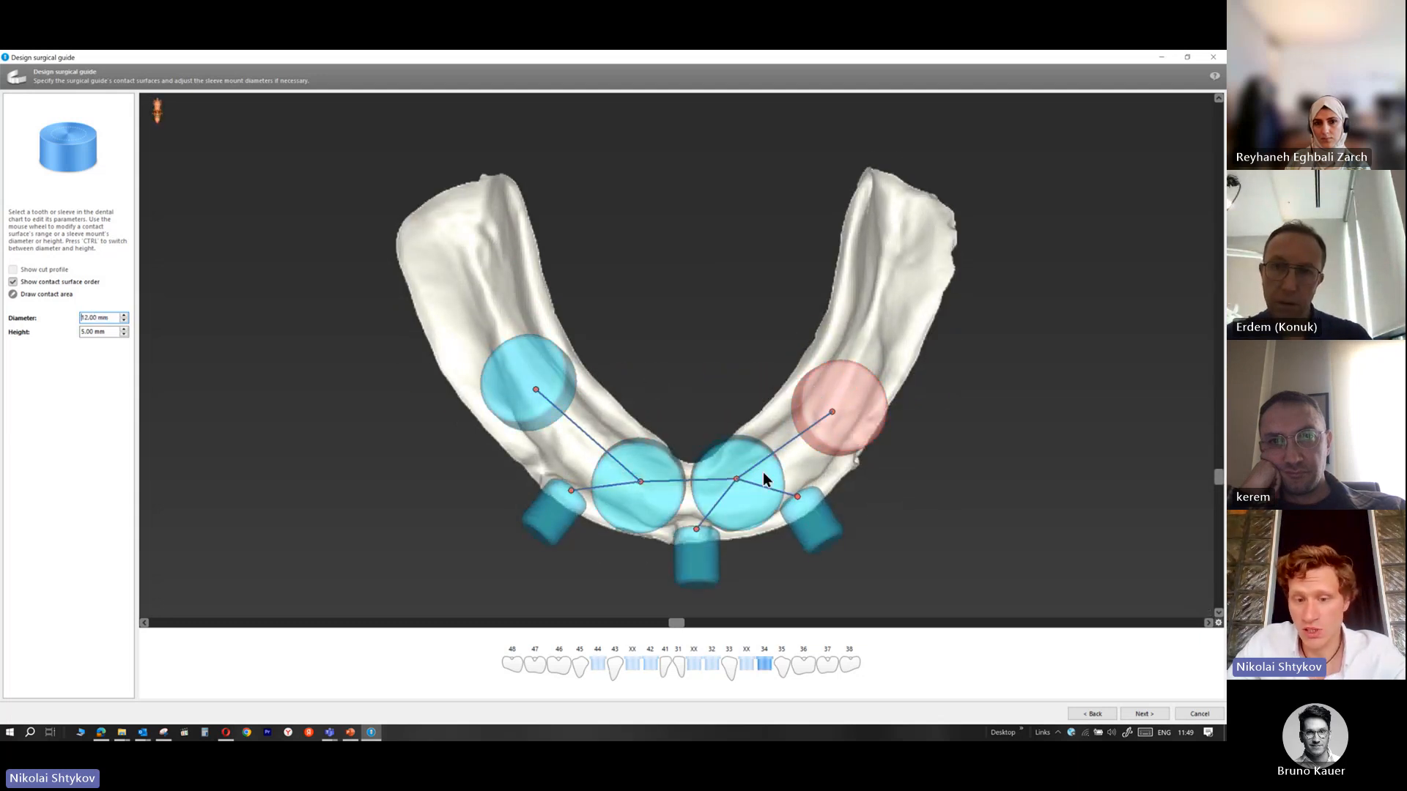
{"action": "left_click", "coordinate": [696, 560]}
Deactivate the implant sleeve mounts at positions 44, 42, 32 and 34, keeping only the three fixation pin mounts
{"action": "left_click", "coordinate": [506, 412]}
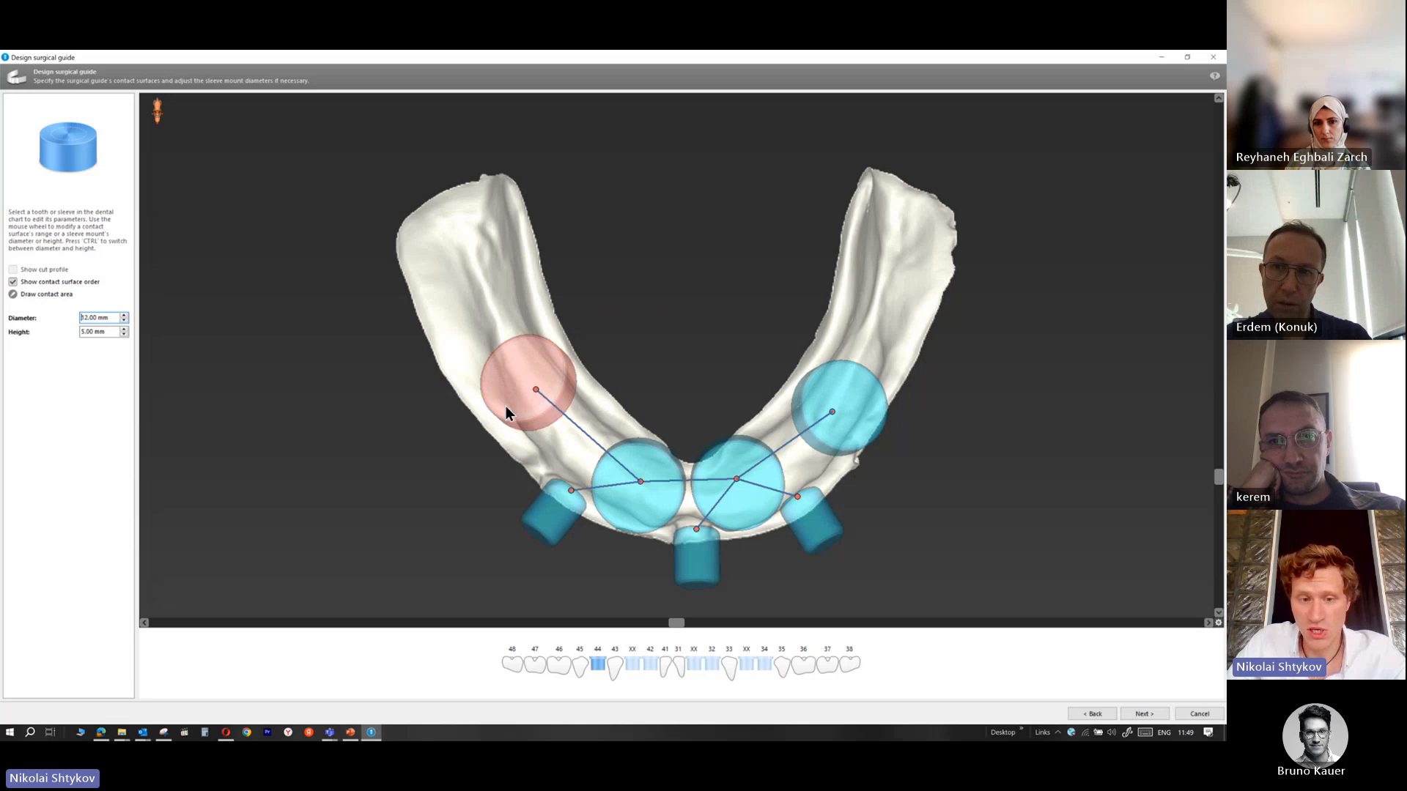
{"action": "left_click", "coordinate": [596, 663]}
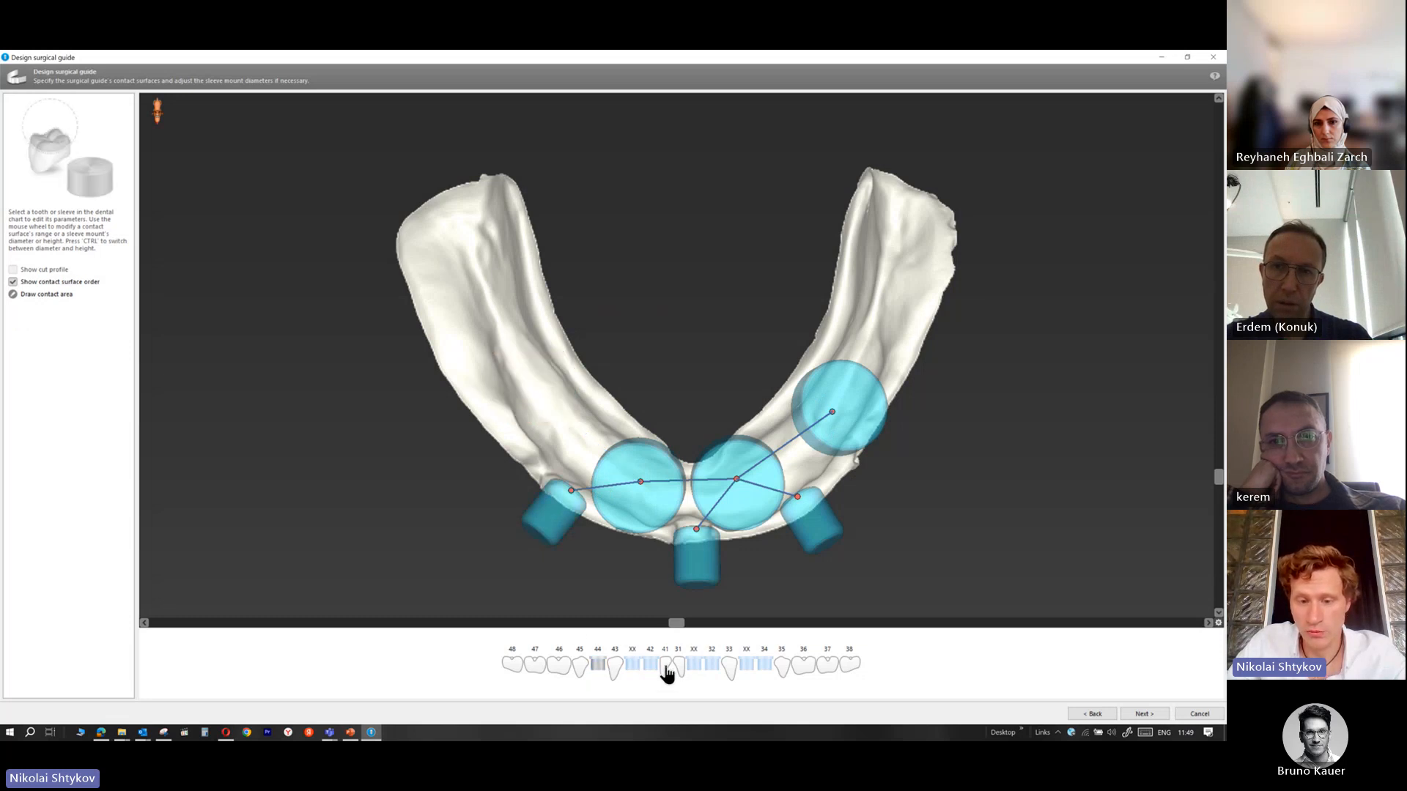
{"action": "left_click", "coordinate": [652, 665]}
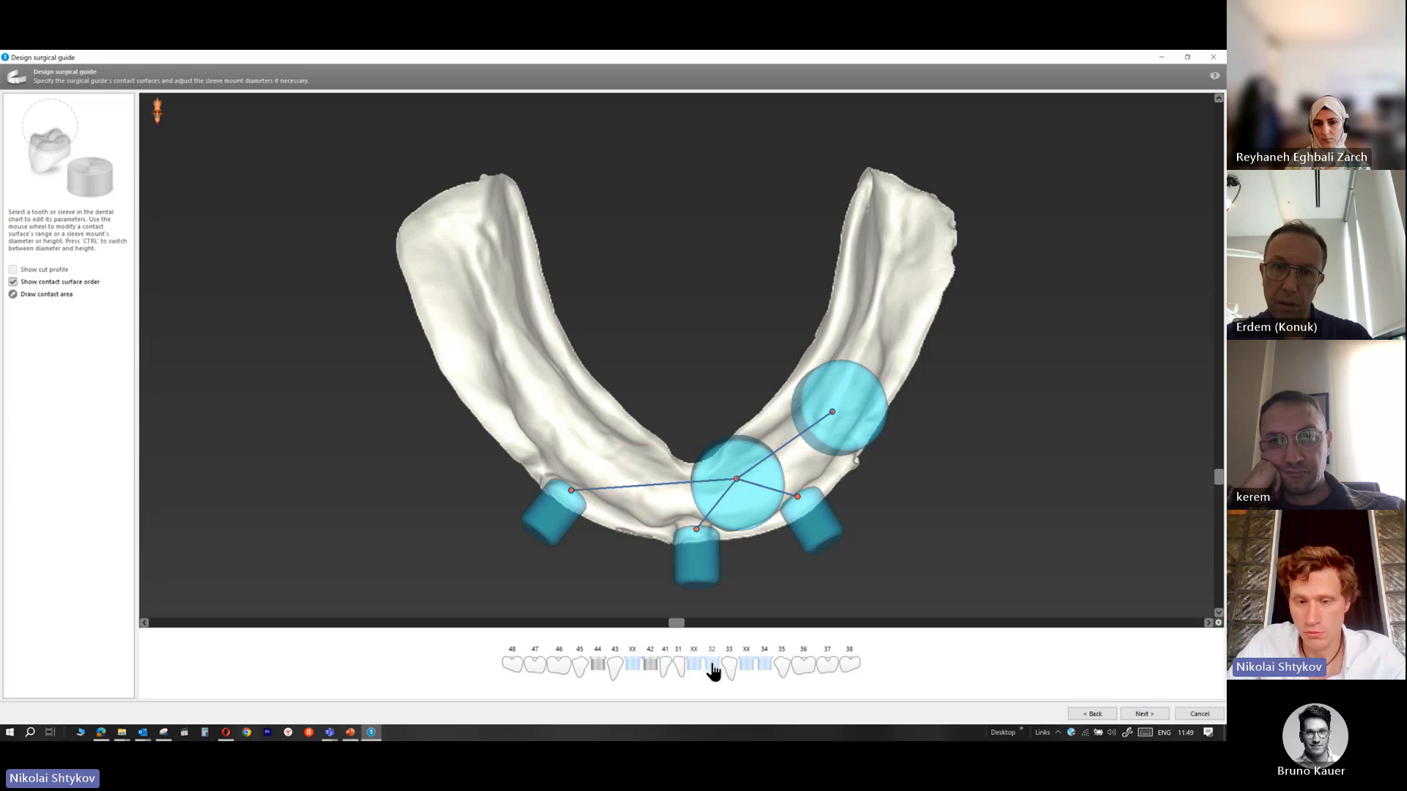
{"action": "left_click", "coordinate": [713, 668]}
{"action": "left_click", "coordinate": [713, 667]}
{"action": "left_click", "coordinate": [766, 666]}
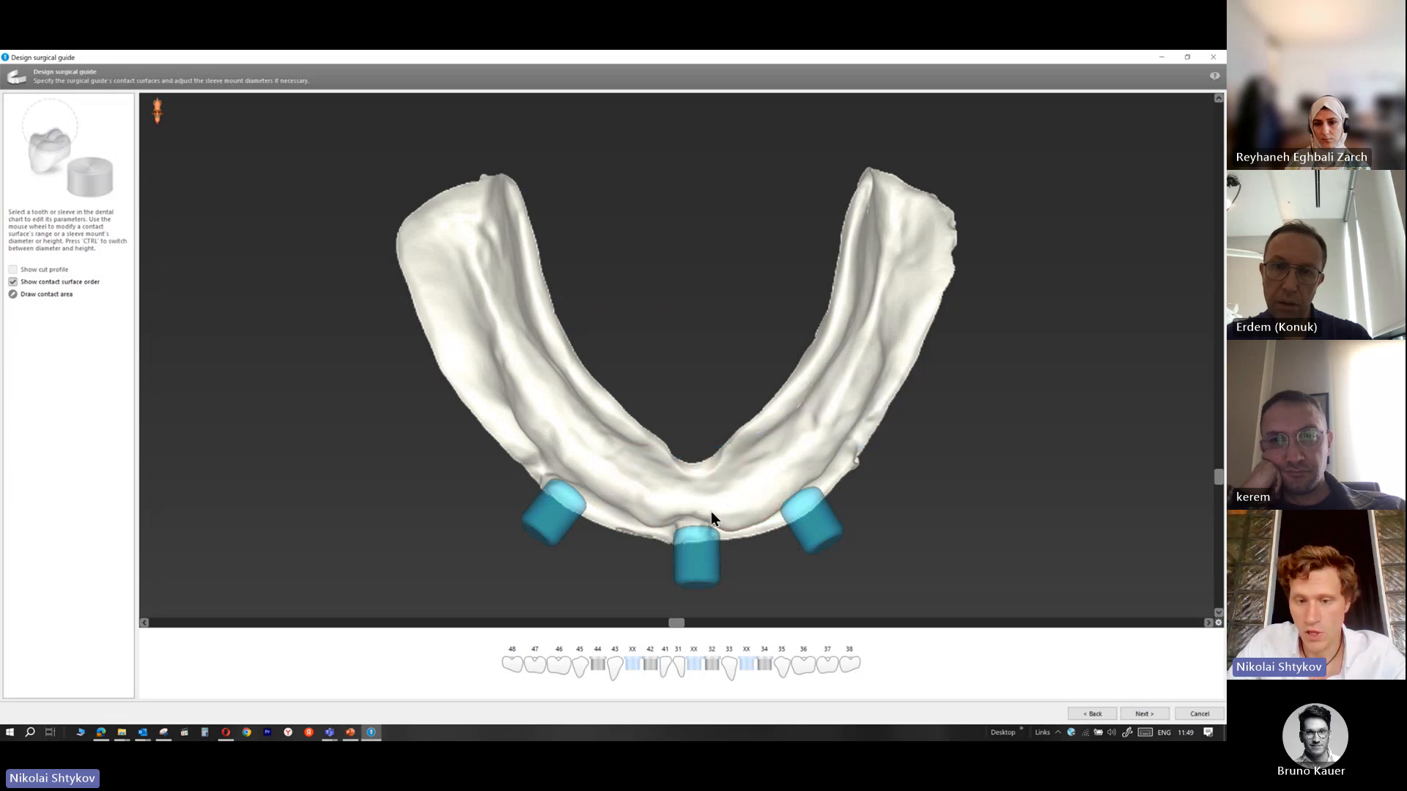
Enlarge the sleeve mounts of the three fixation pins to diameters of about 8 to 8.5 mm and accept them
{"action": "left_click", "coordinate": [697, 546]}
{"action": "left_click", "coordinate": [549, 517]}
{"action": "left_click", "coordinate": [810, 531]}
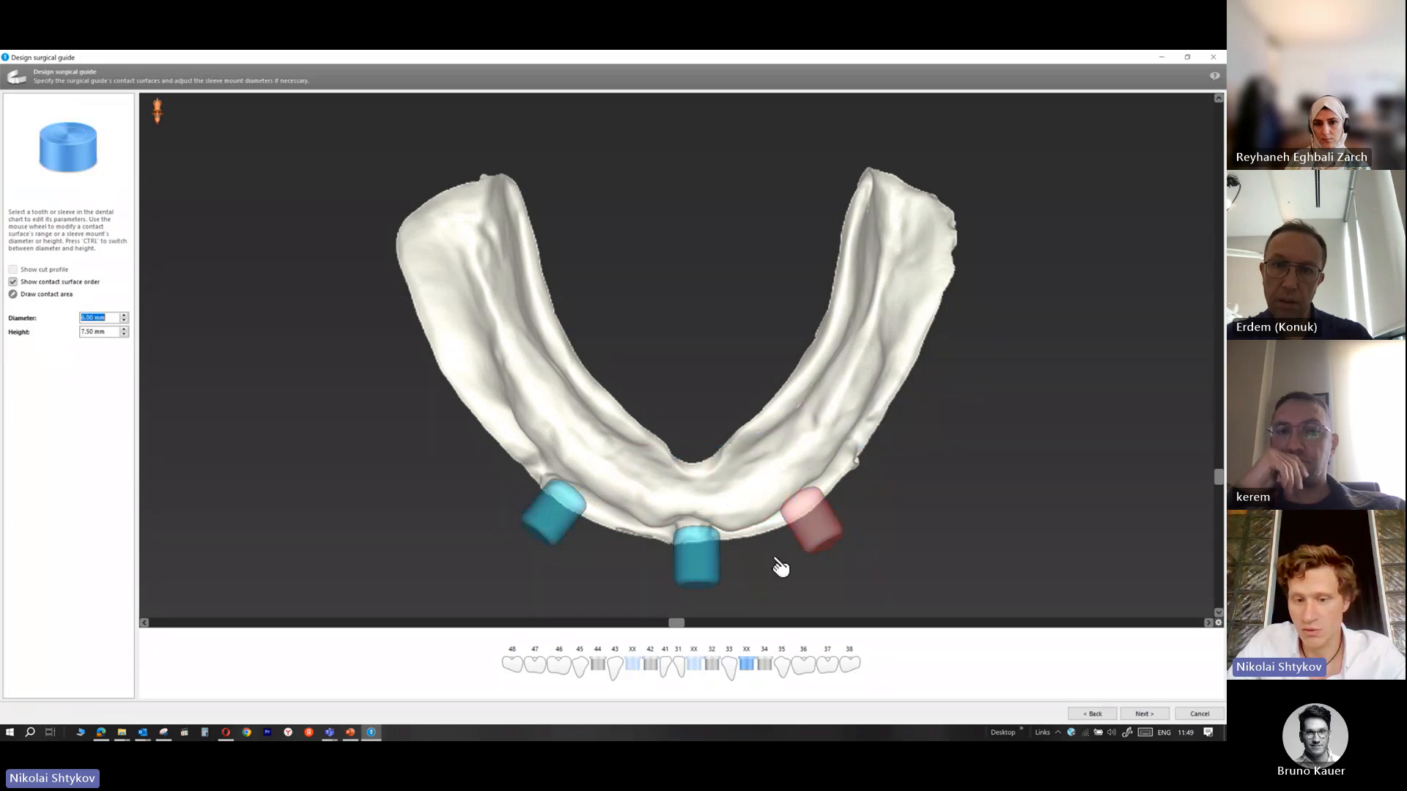
{"action": "left_click", "coordinate": [696, 557]}
{"action": "mouse_move", "coordinate": [1218, 476]}
{"action": "left_mouse_down"}
{"action": "mouse_move", "coordinate": [1211, 362]}
{"action": "mouse_move", "coordinate": [1218, 487]}
{"action": "left_mouse_up"}
{"action": "left_click", "coordinate": [811, 388]}
{"action": "left_click", "coordinate": [560, 511]}
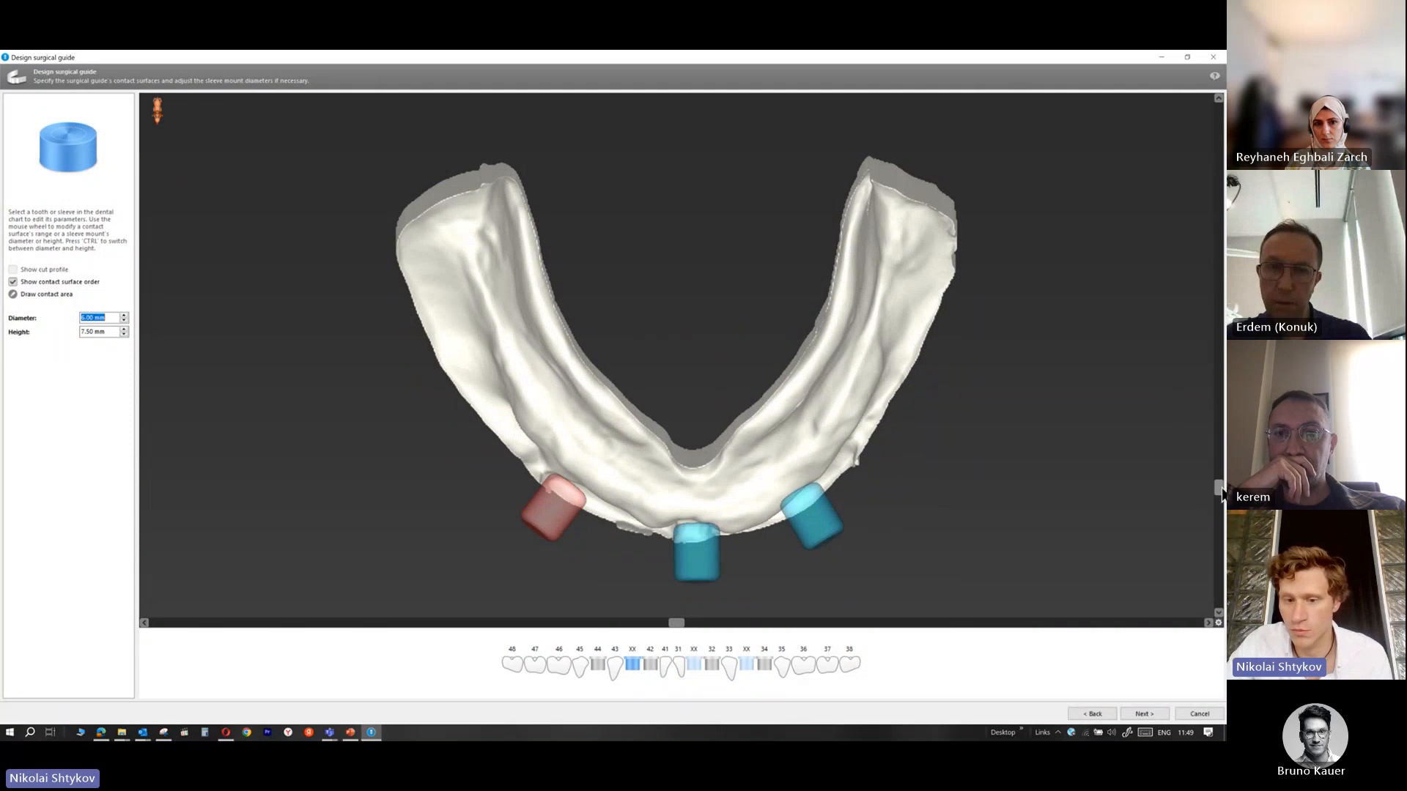
{"action": "left_click_drag", "start_coordinate": [1222, 495], "coordinate": [1219, 339]}
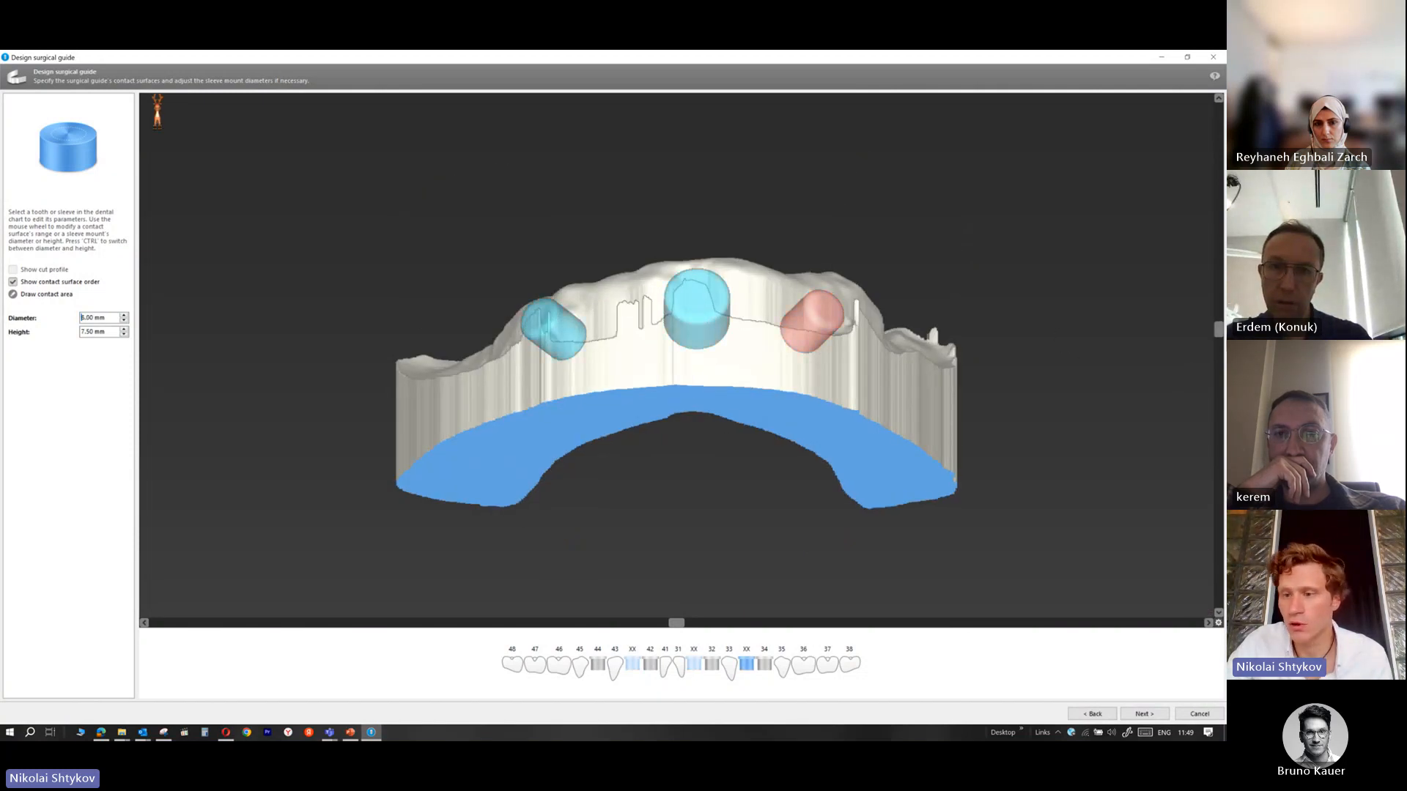
{"action": "left_click_drag", "start_coordinate": [1219, 340], "coordinate": [1193, 410]}
{"action": "scroll", "coordinate": [803, 482], "scroll_direction": "up", "scroll_amount": 2}
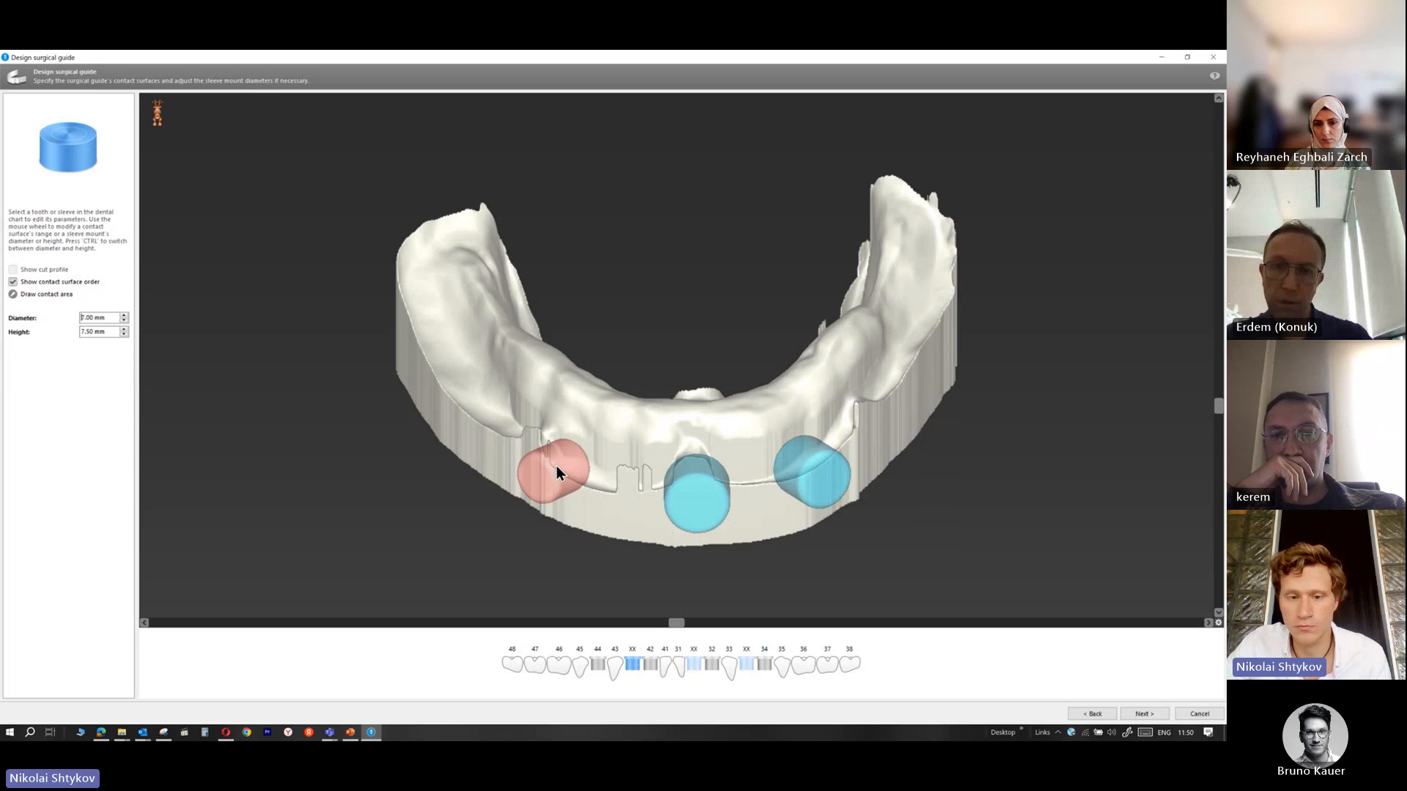
{"action": "scroll", "coordinate": [557, 472], "scroll_direction": "up", "scroll_amount": 2}
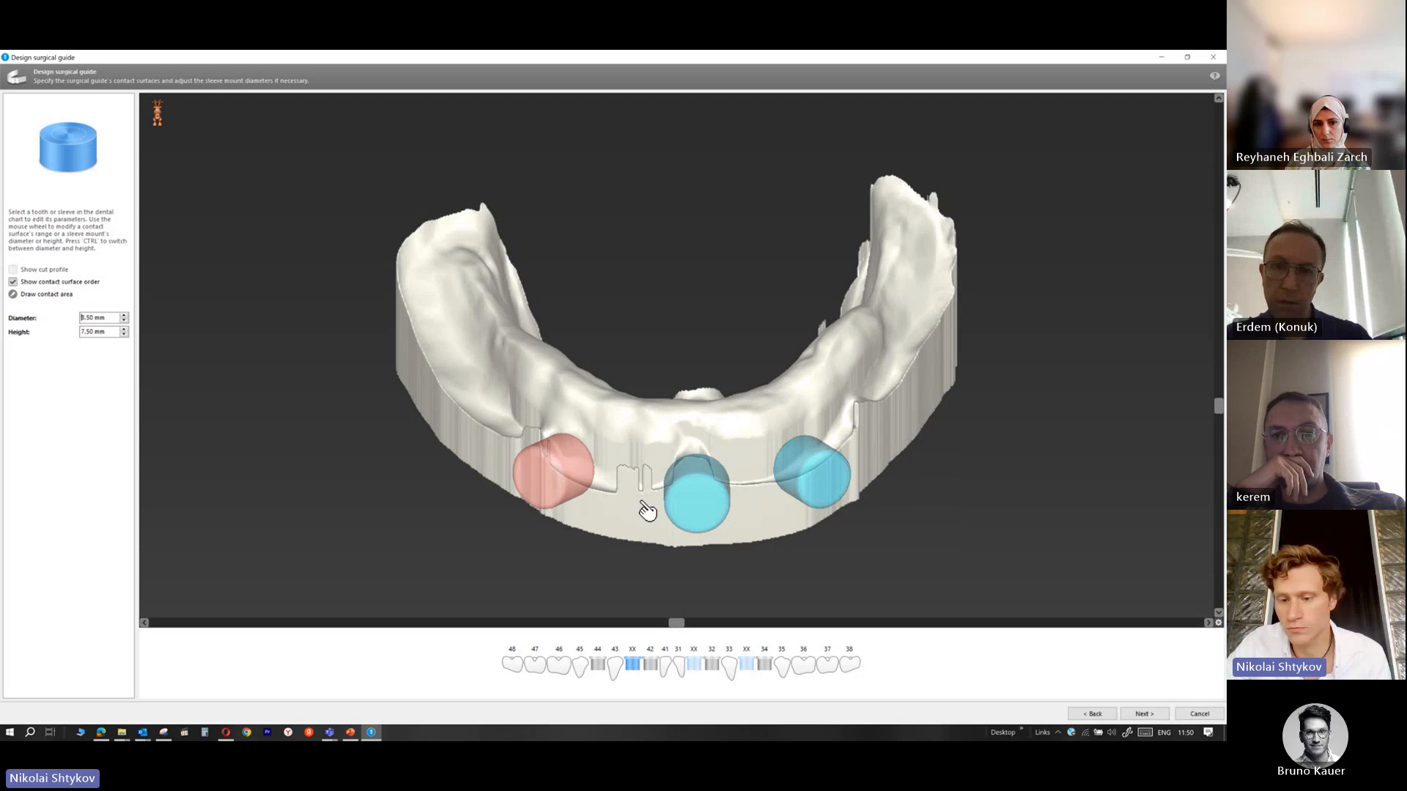
{"action": "left_click", "coordinate": [1143, 711]}
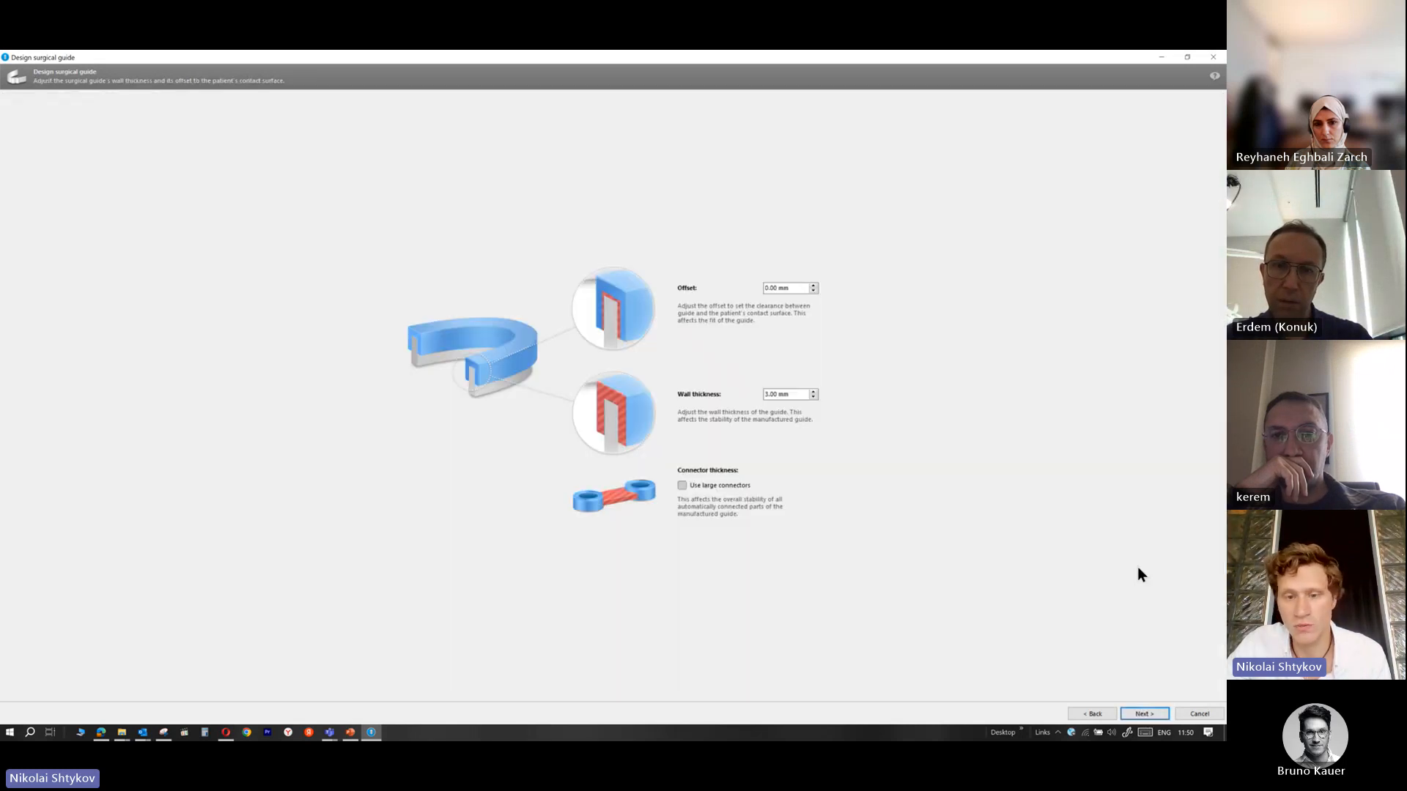
Return to the contact surfaces, add one at tooth 31, centre it behind the middle pin and reduce its diameter to about 5.4 mm
{"action": "left_click", "coordinate": [1107, 713]}
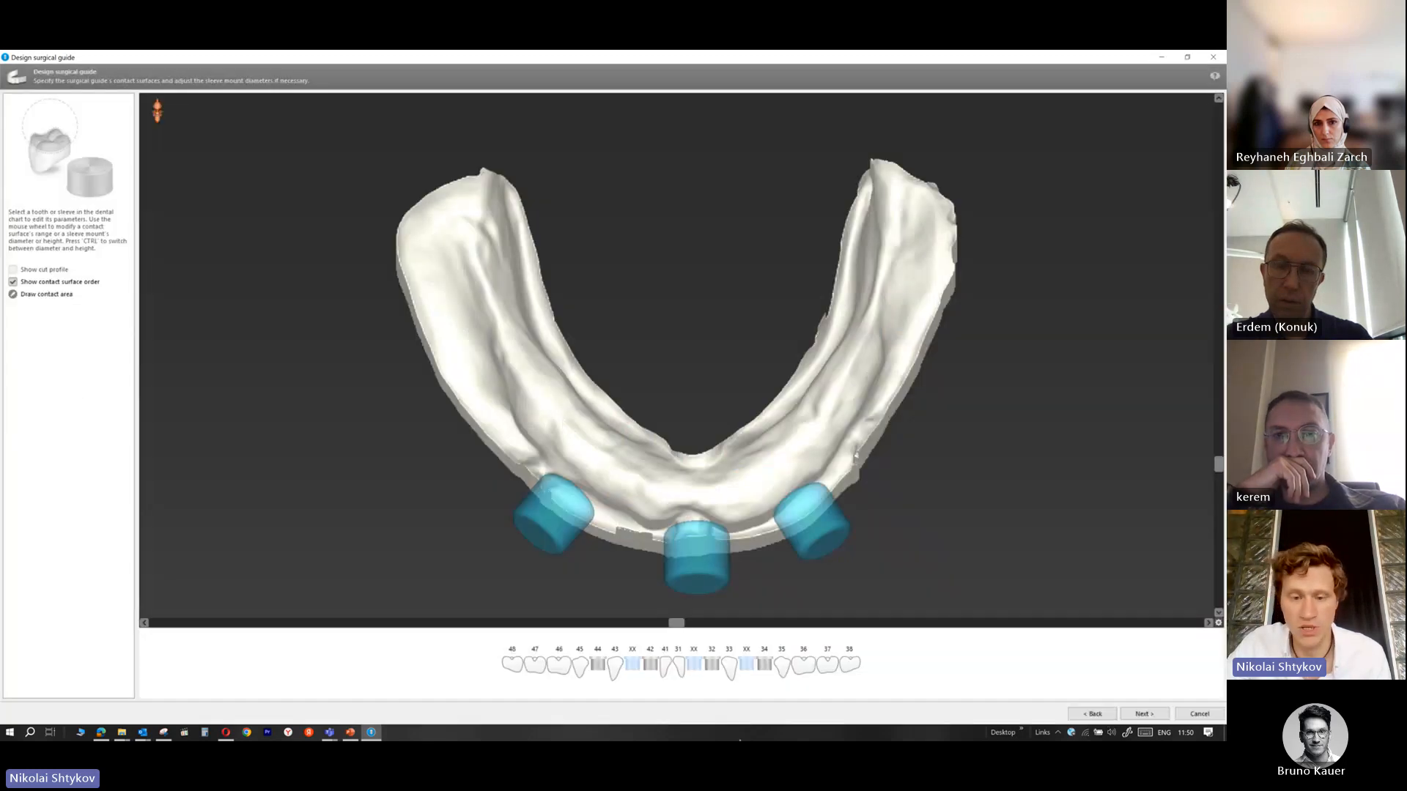
{"action": "left_click", "coordinate": [680, 666]}
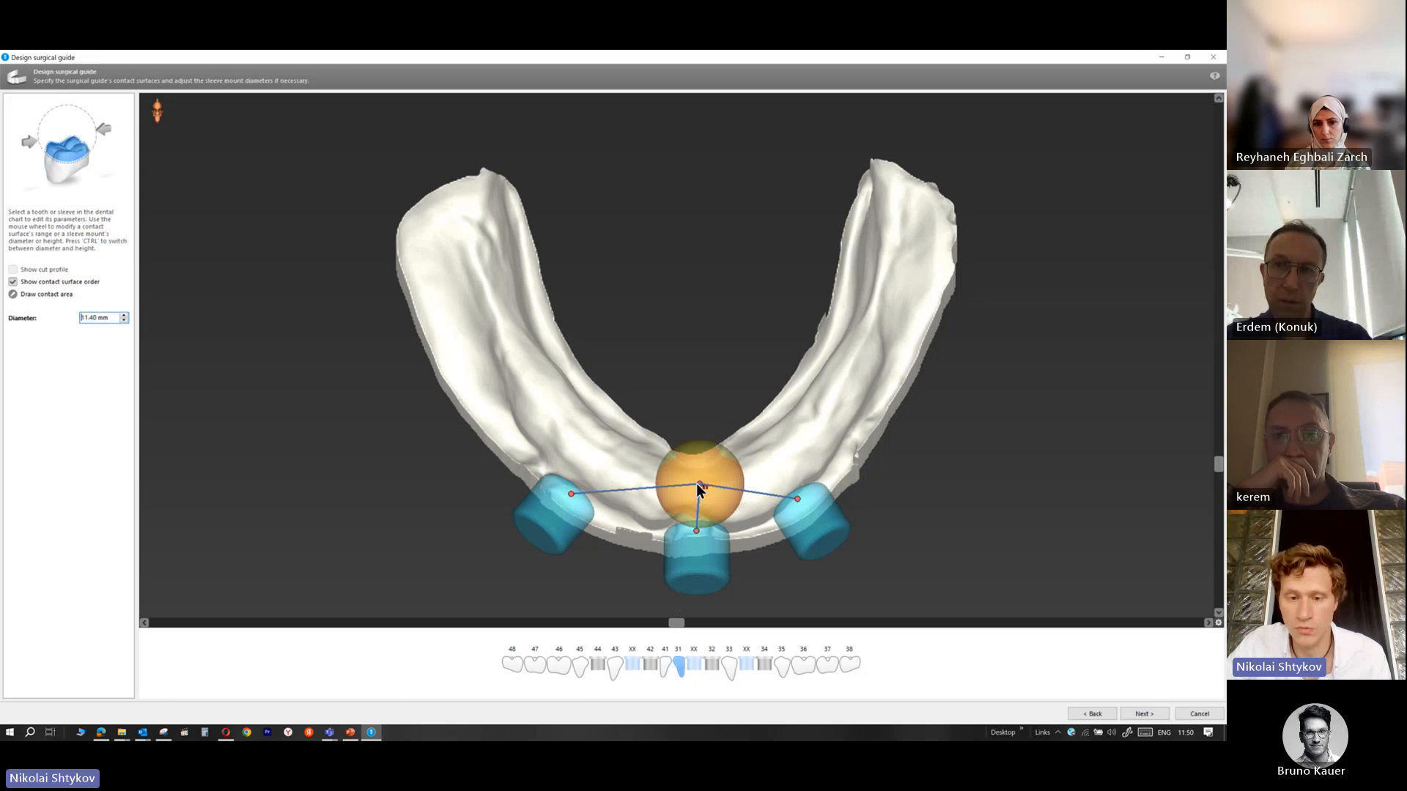
{"action": "left_click_drag", "start_coordinate": [700, 489], "coordinate": [687, 485]}
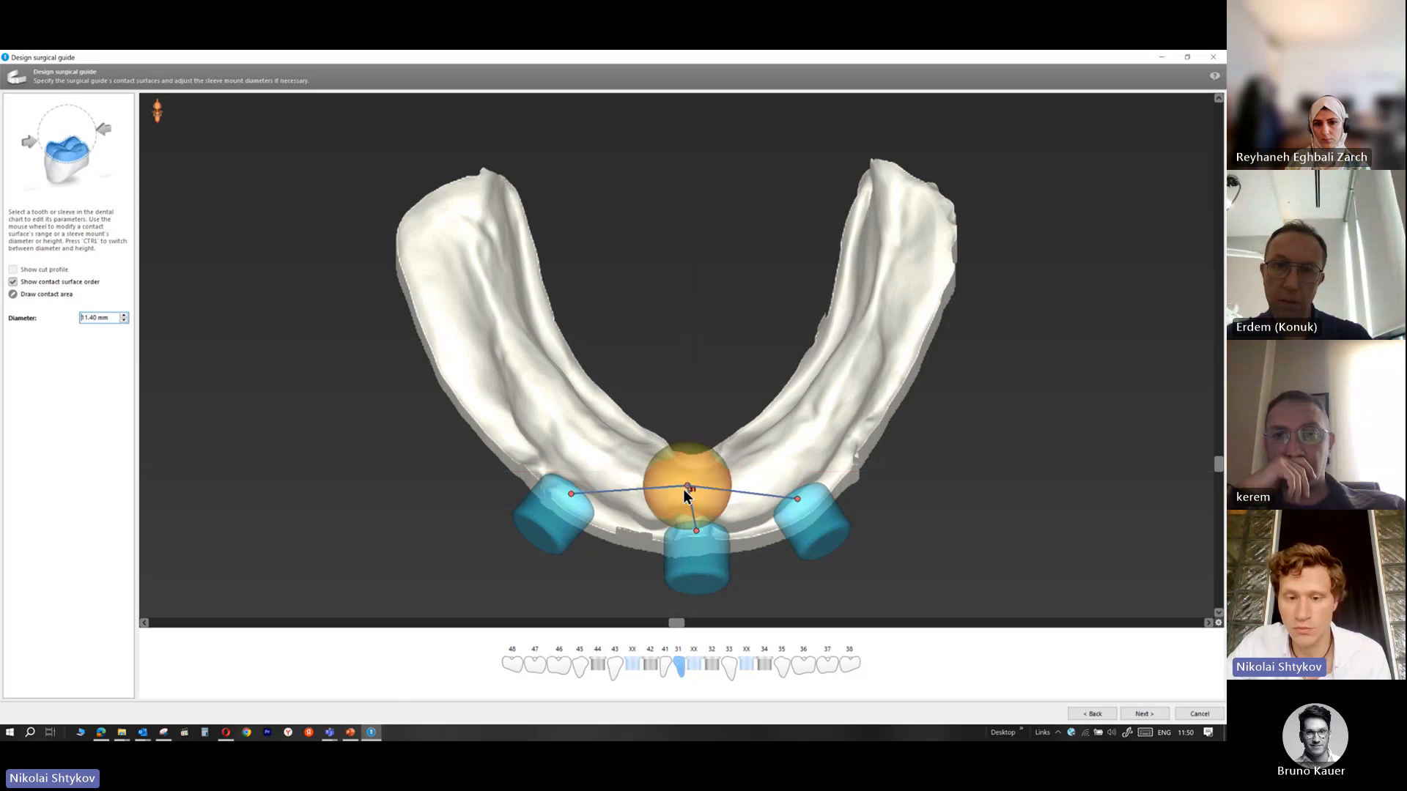
{"action": "scroll", "coordinate": [687, 492], "scroll_direction": "down", "scroll_amount": 6}
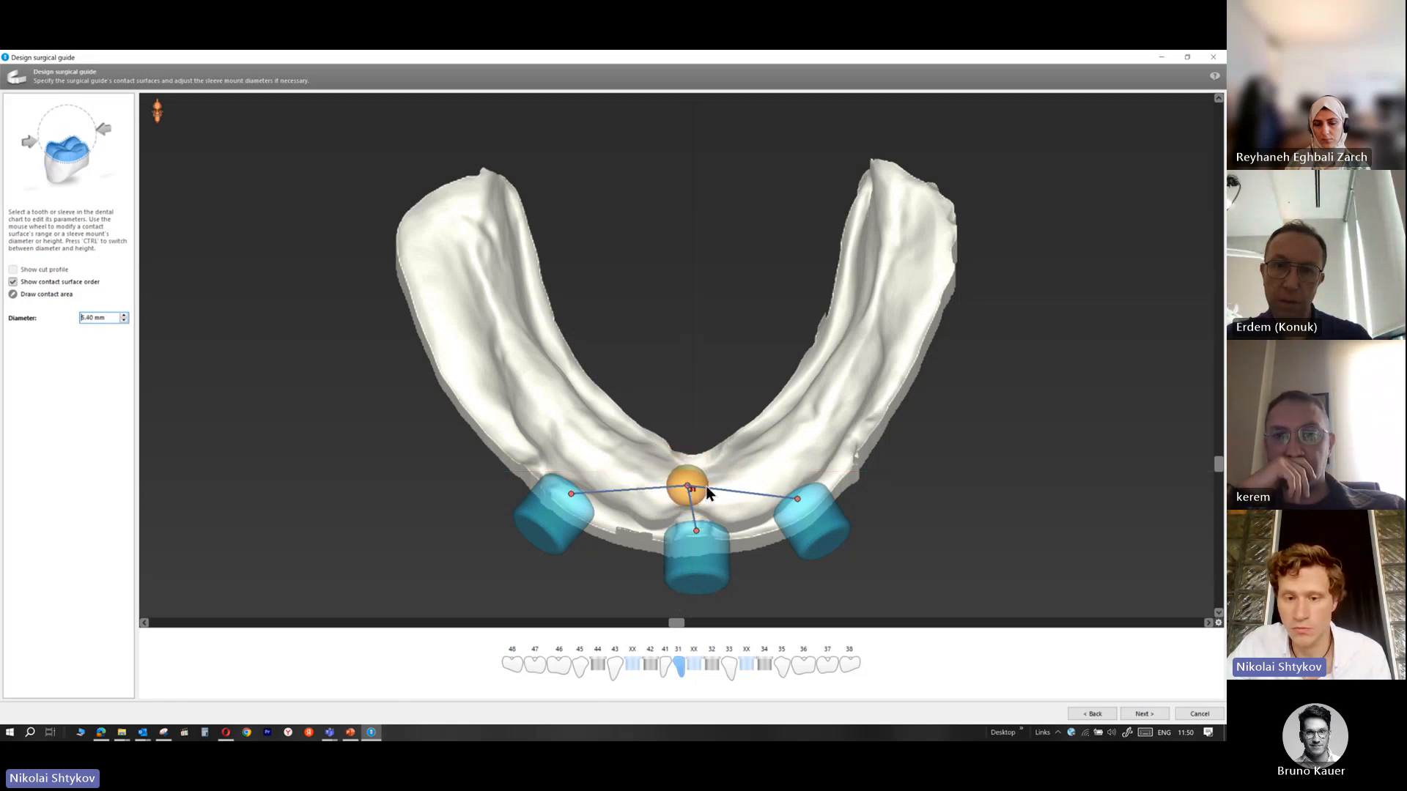
{"action": "left_click", "coordinate": [806, 512]}
{"action": "left_click_drag", "start_coordinate": [1218, 471], "coordinate": [1219, 430]}
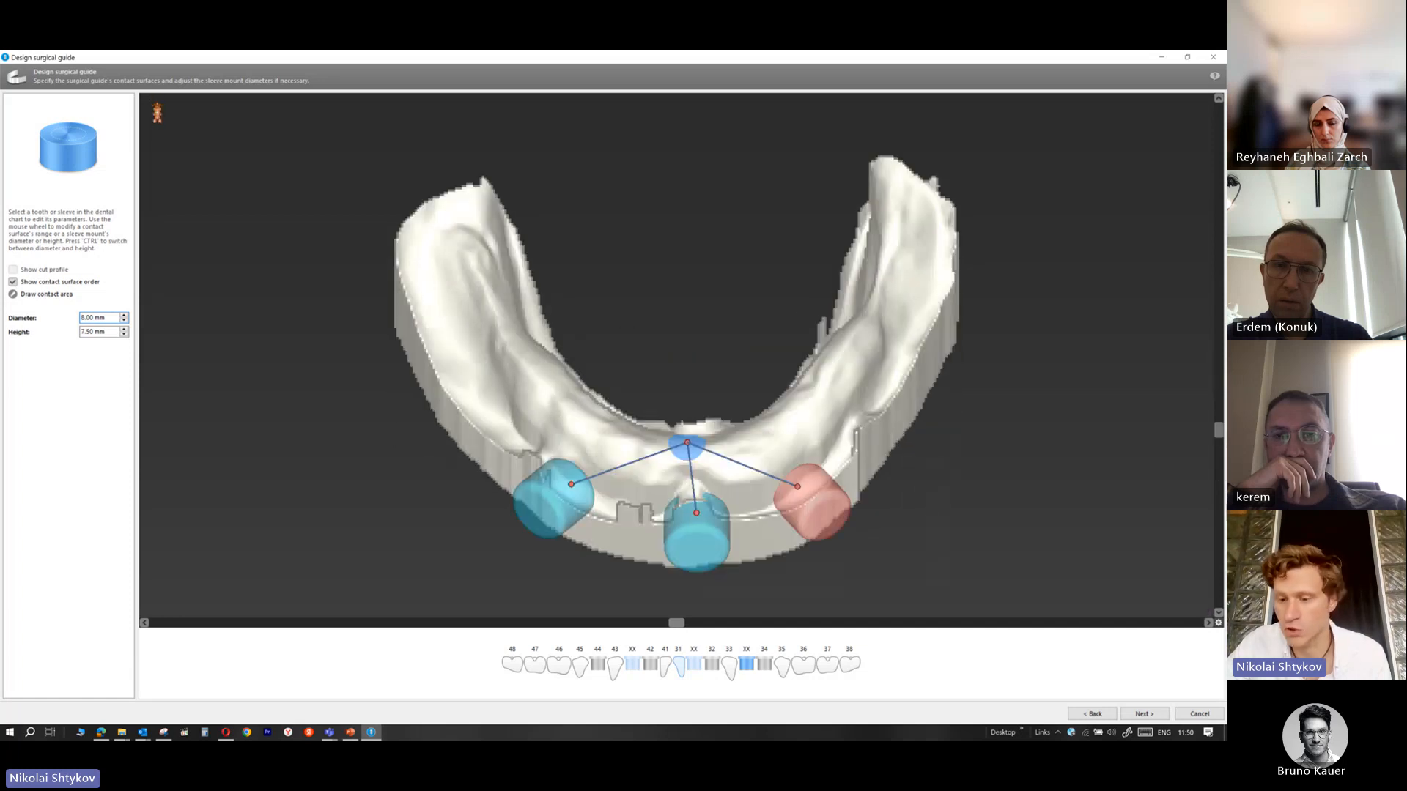
Set the guide's wall thickness to 2.50 mm and generate the guide
{"action": "left_click", "coordinate": [1156, 714]}
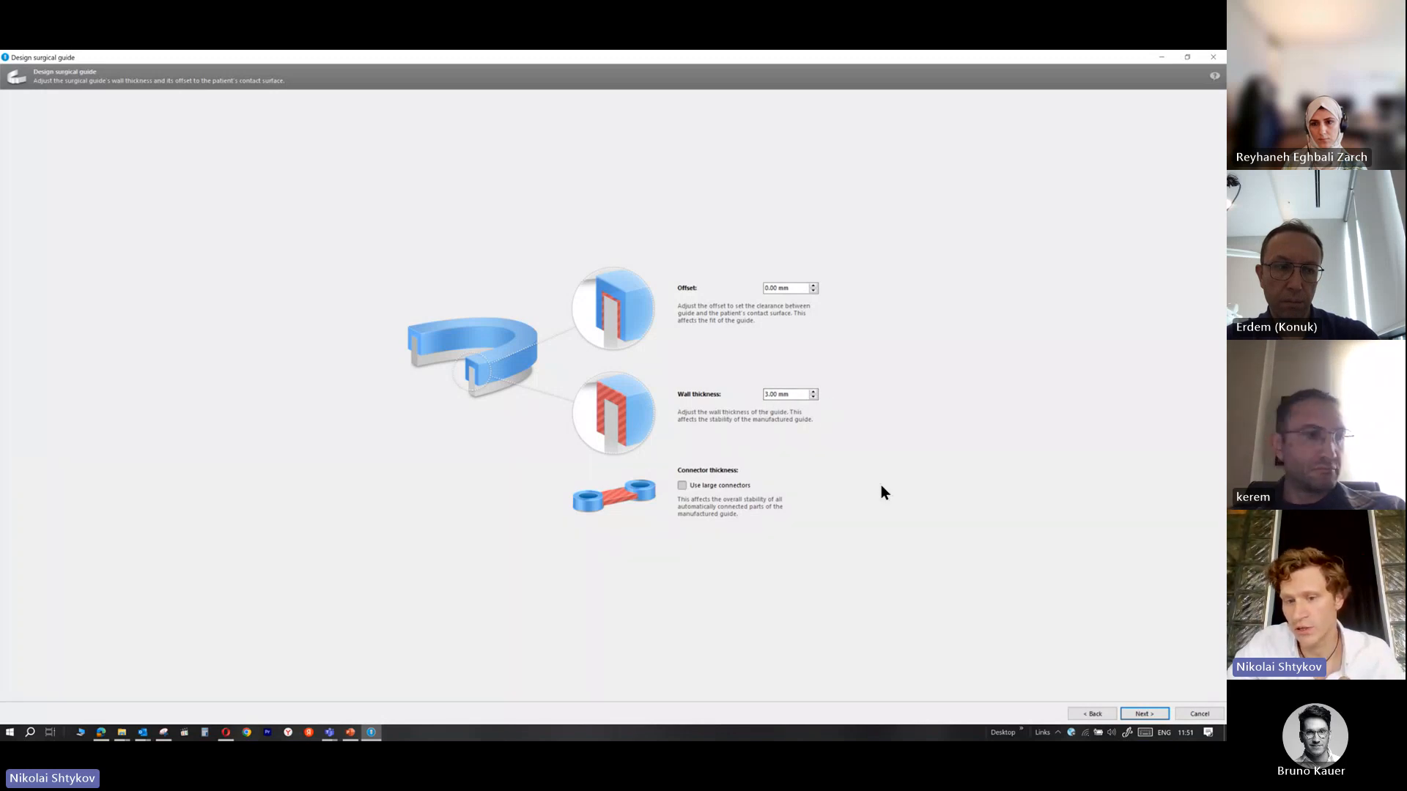
{"action": "left_click", "coordinate": [813, 397]}
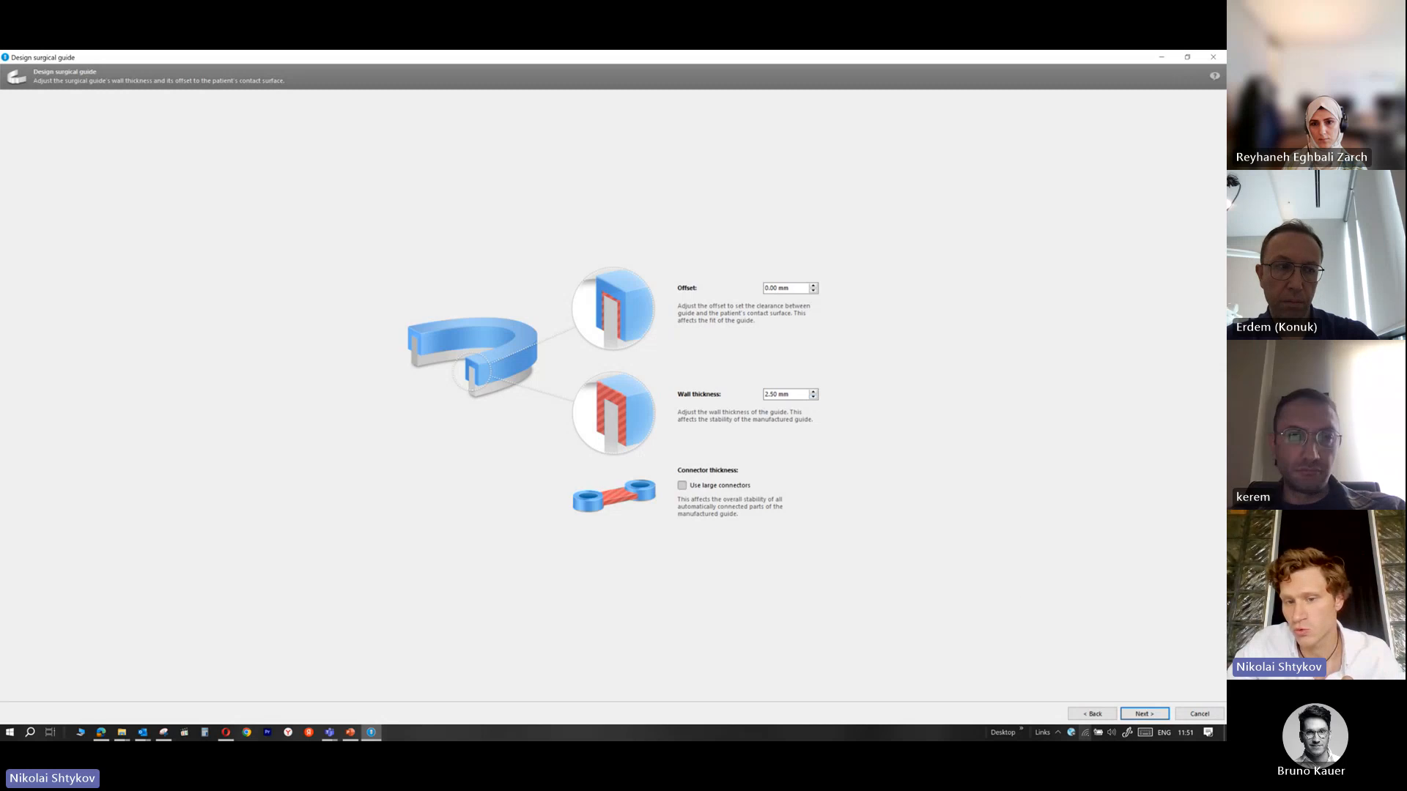
{"action": "left_click", "coordinate": [1145, 715]}
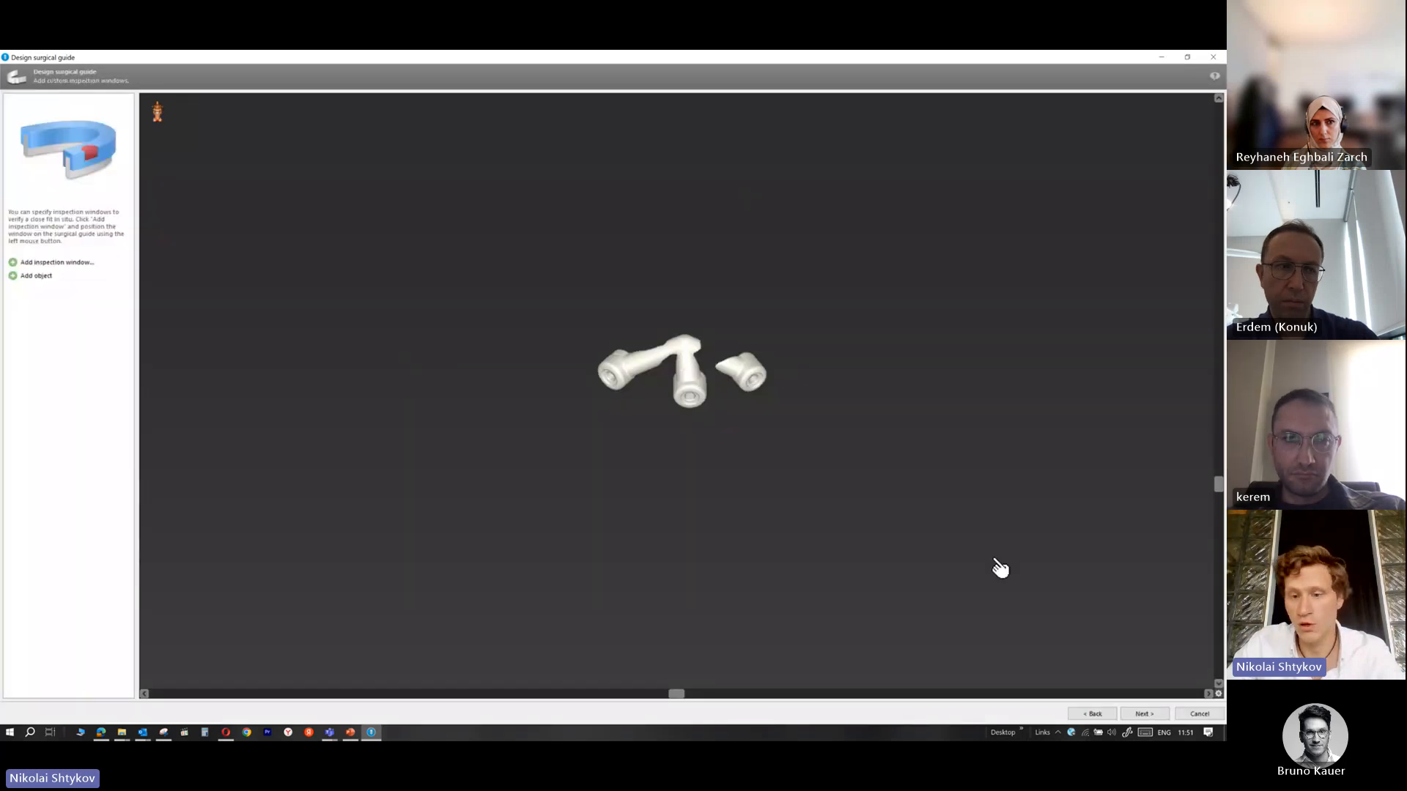
Add the низ-протез (Copy) object and integrate it with the guide, with the object cut by the model
{"action": "left_click_drag", "start_coordinate": [1218, 484], "coordinate": [687, 368]}
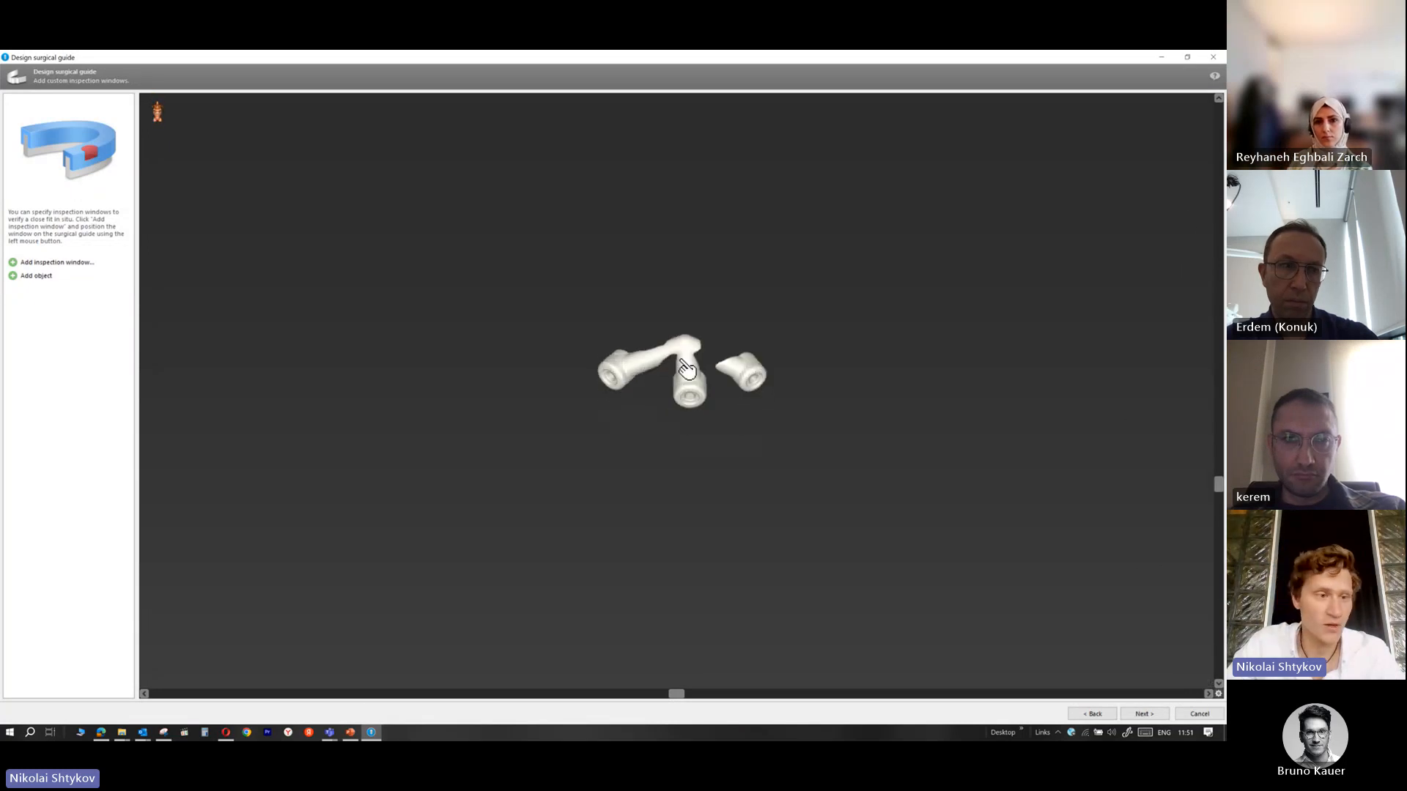
{"action": "left_click", "coordinate": [22, 277]}
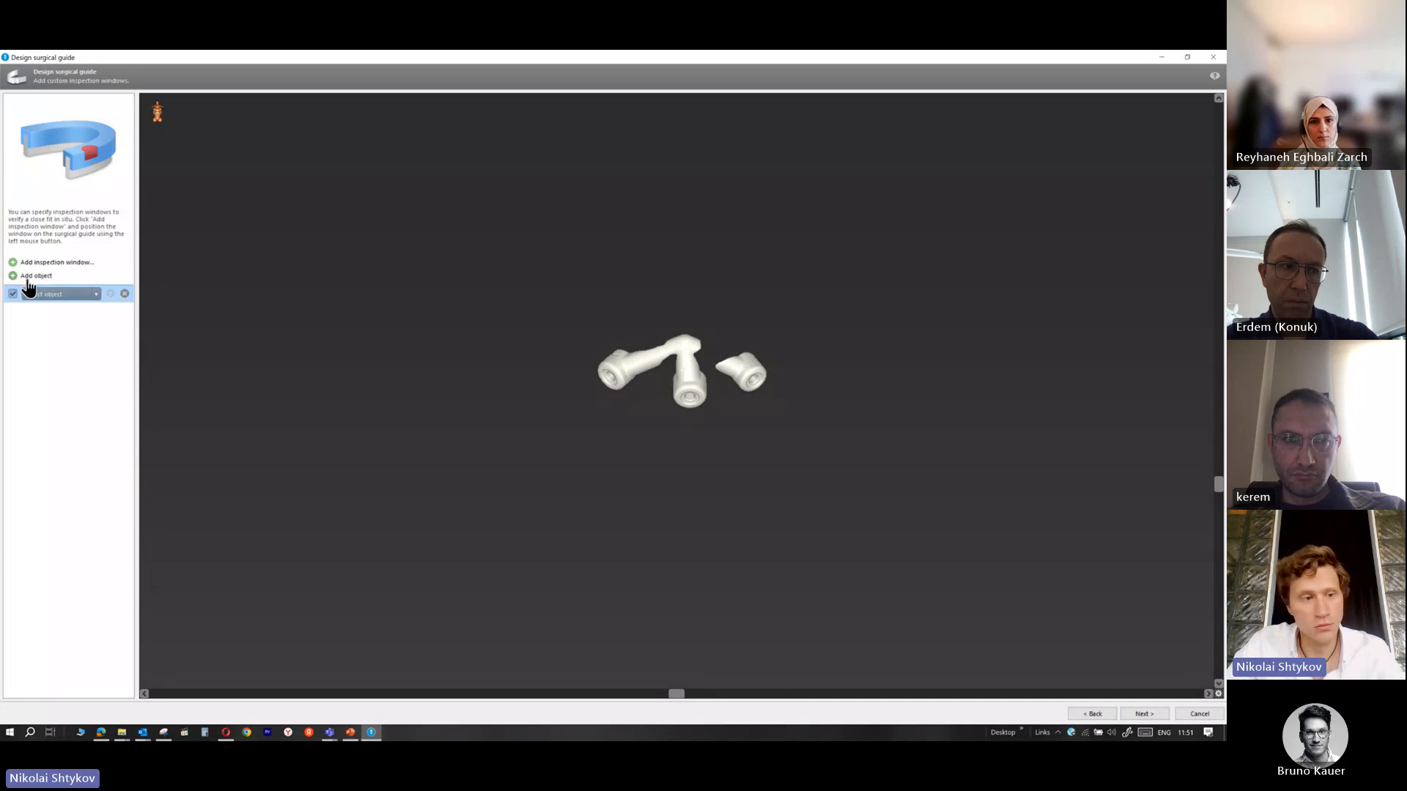
{"action": "left_click", "coordinate": [93, 295]}
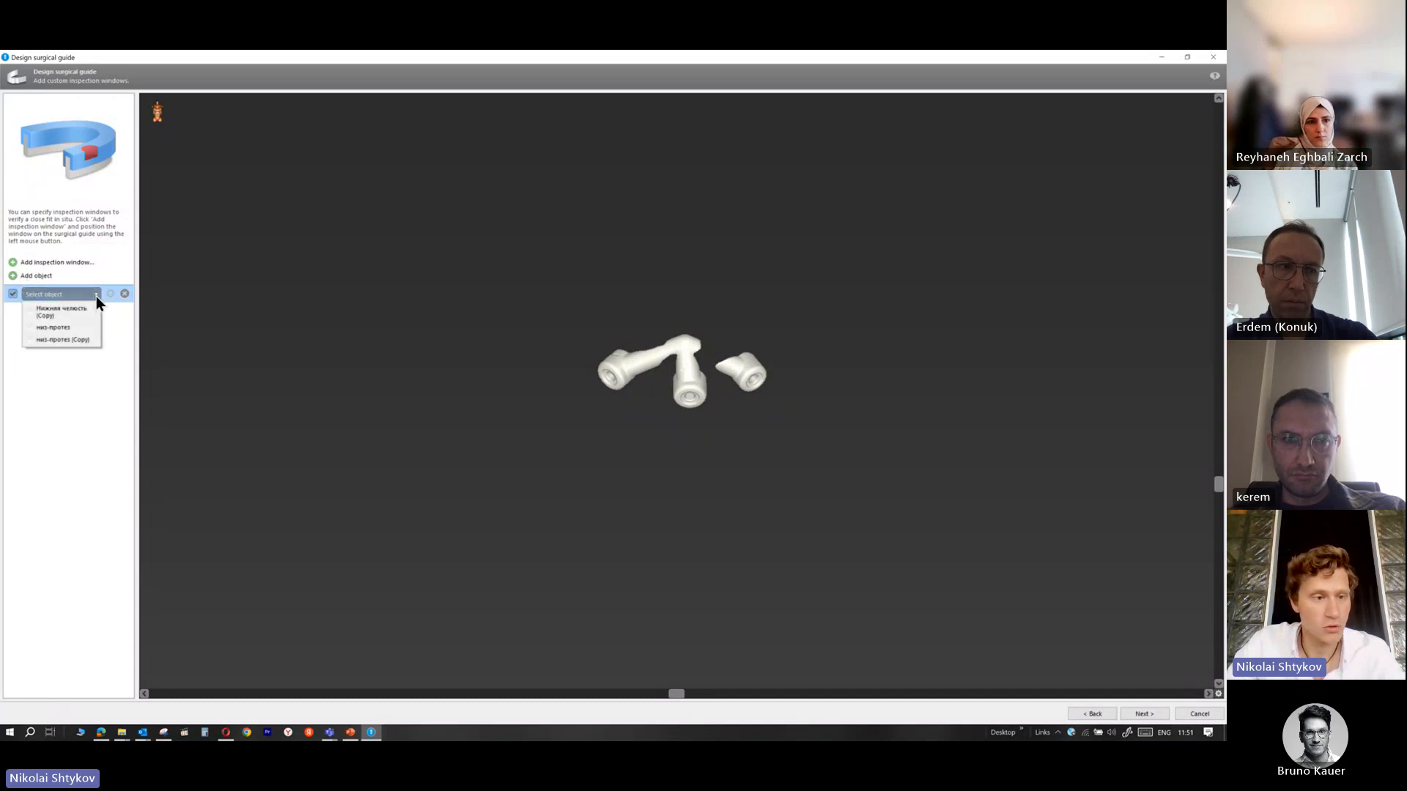
{"action": "left_click", "coordinate": [70, 339]}
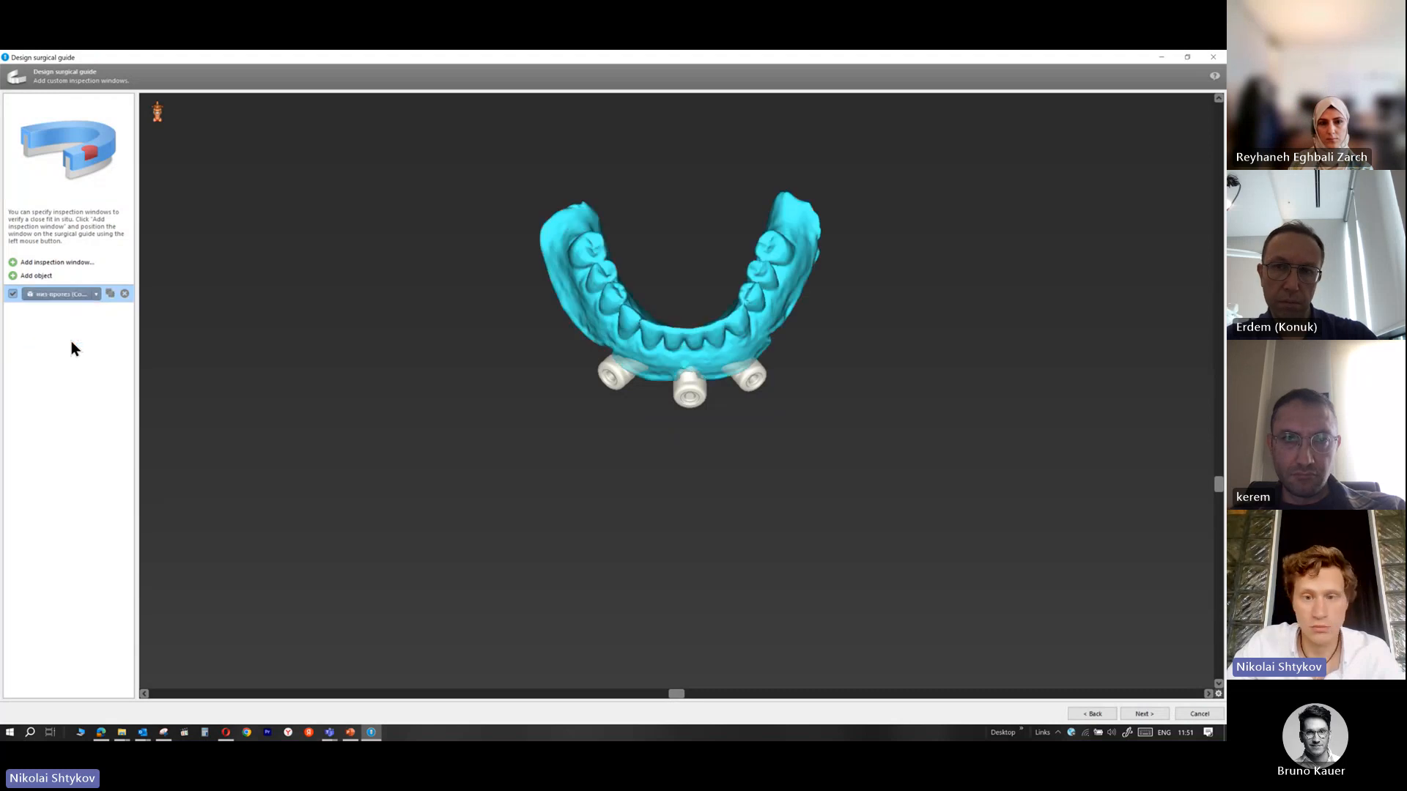
{"action": "left_click_drag", "start_coordinate": [1219, 492], "coordinate": [1174, 437]}
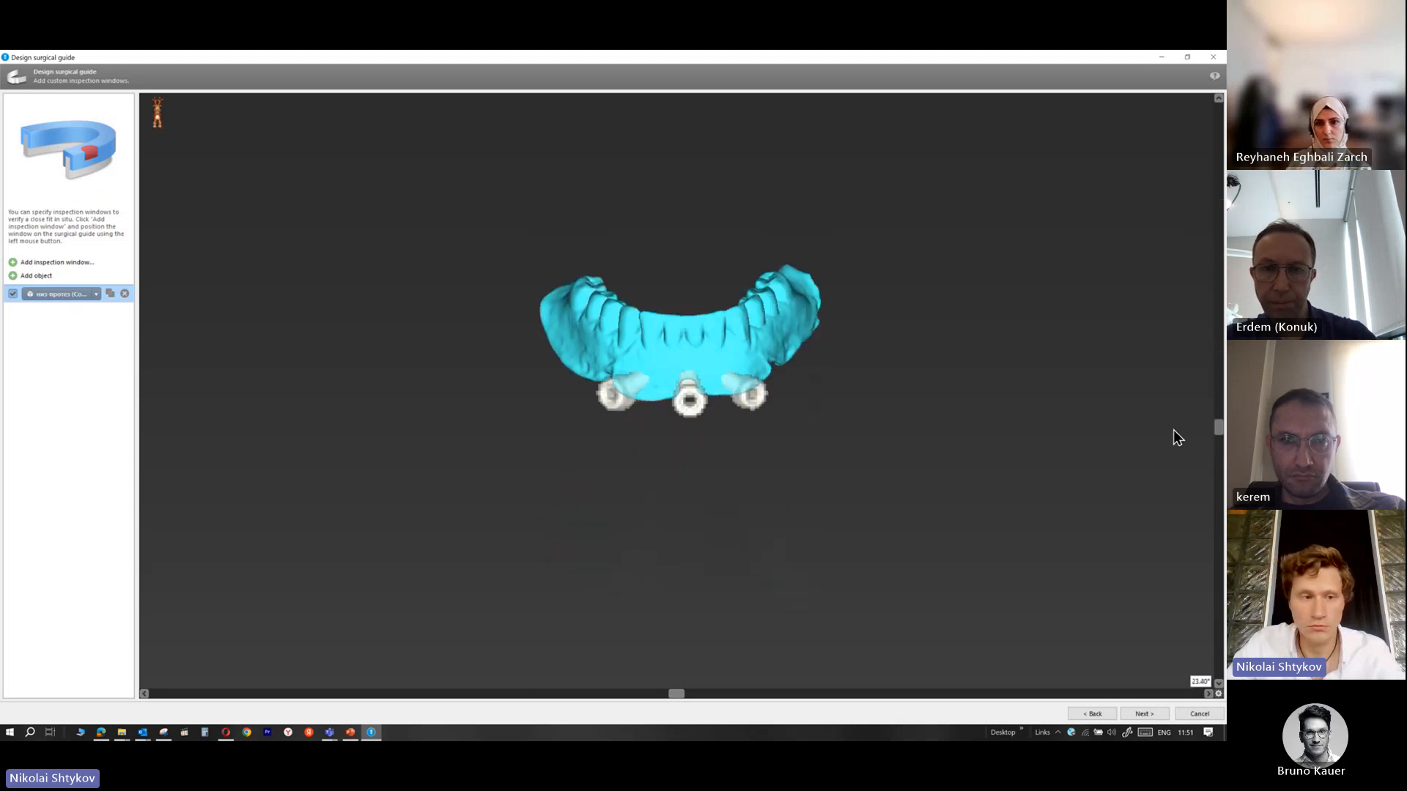
{"action": "left_click", "coordinate": [110, 295]}
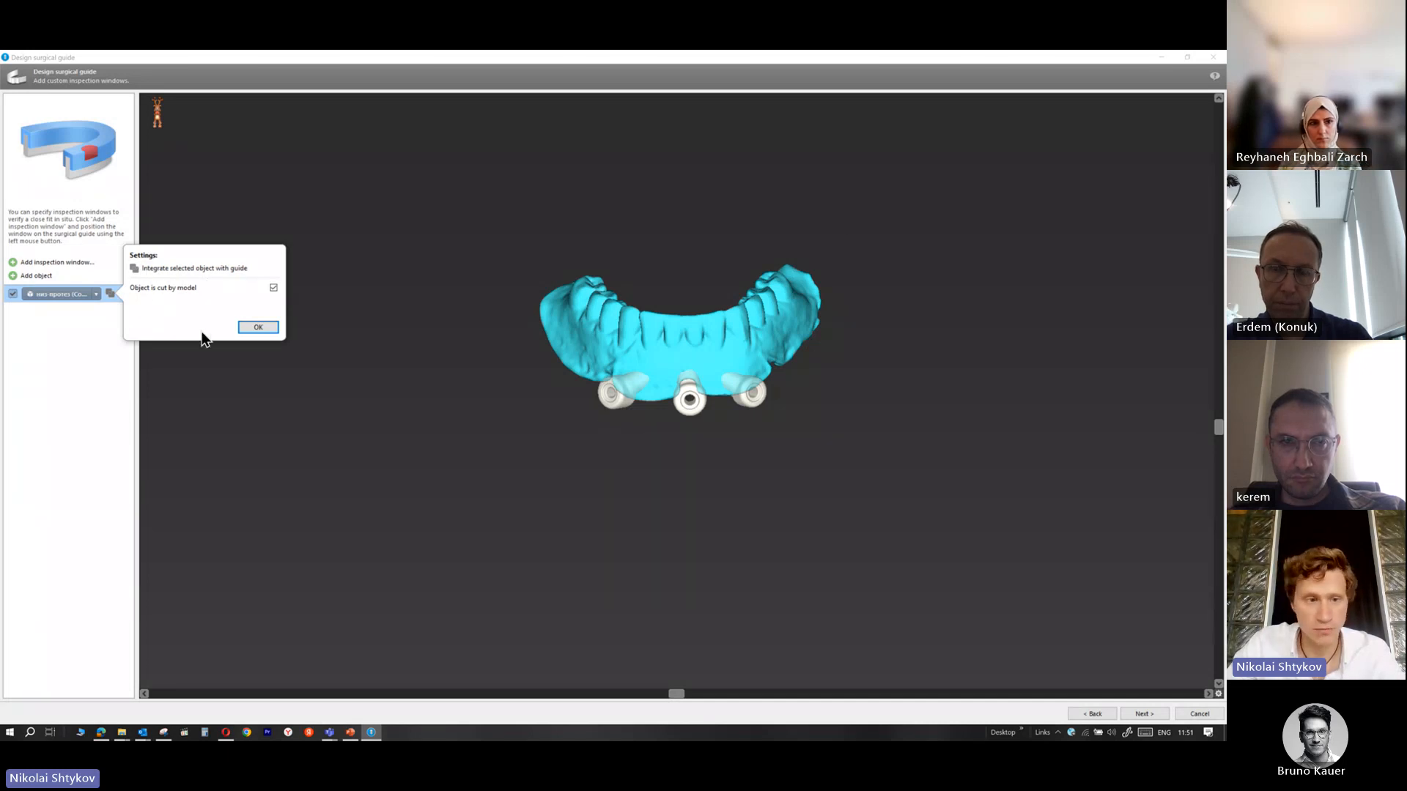
{"action": "left_click", "coordinate": [258, 327]}
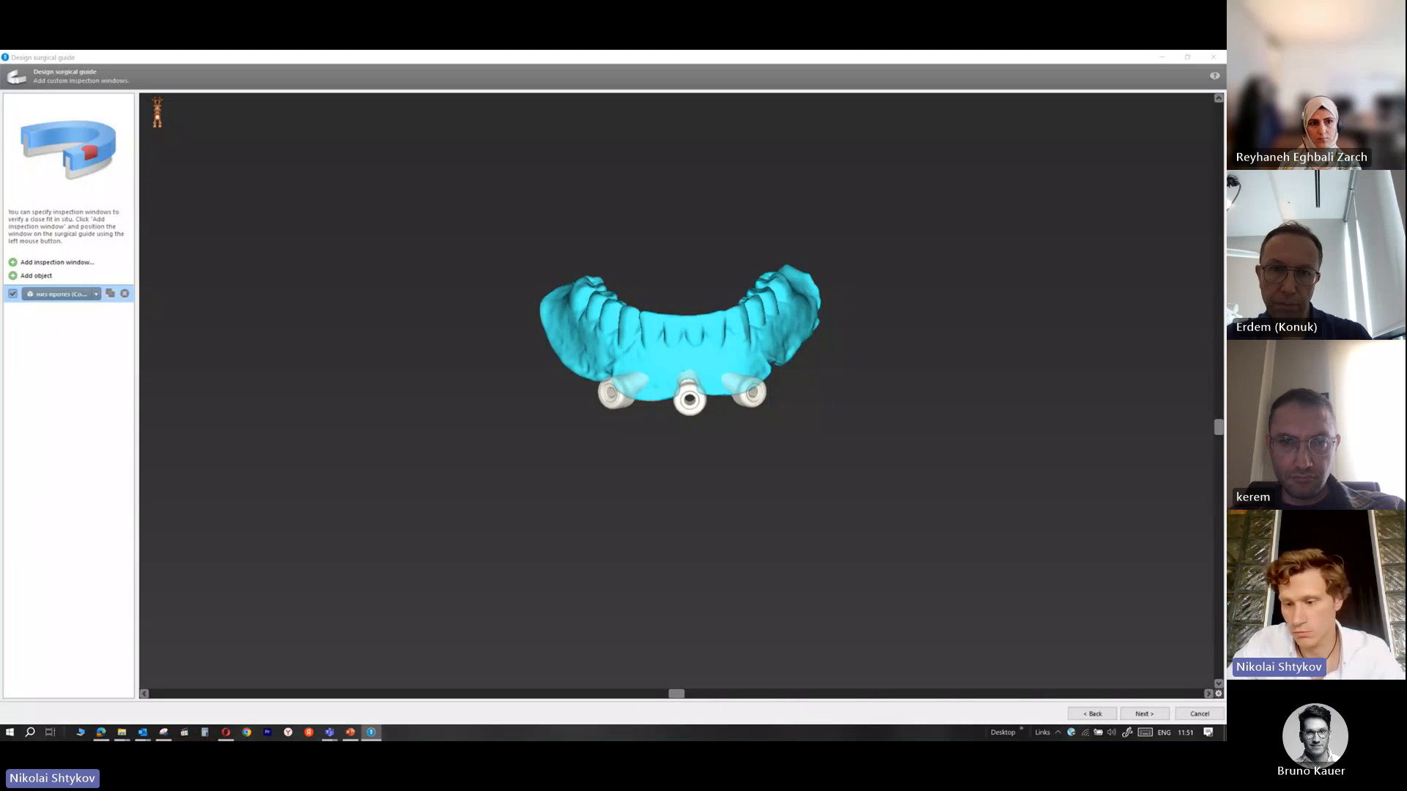
Complete the surgical guide without adding inspection windows or labels, check its shape from several angles and apply the finished design
{"action": "left_click", "coordinate": [1142, 715]}
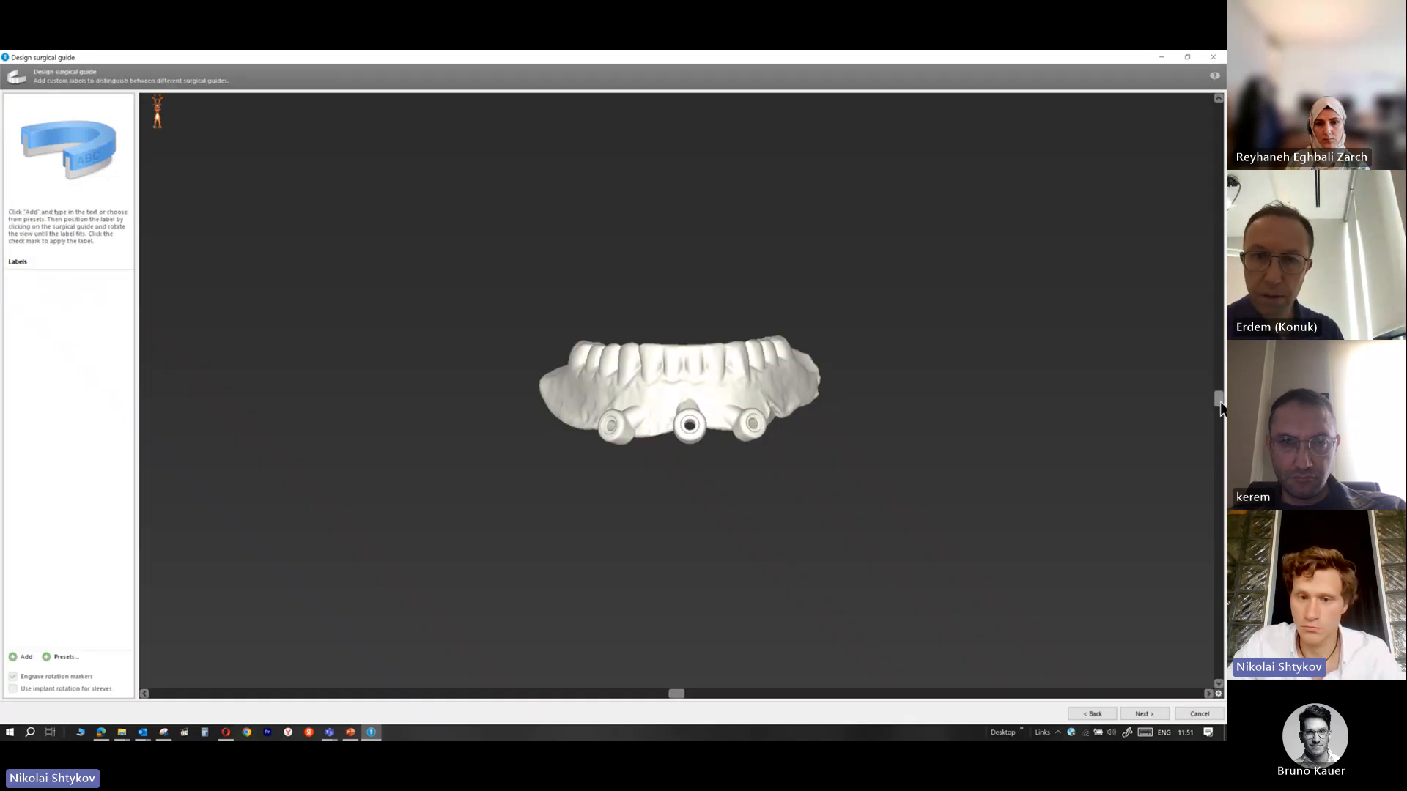
{"action": "right_click_drag", "start_coordinate": [1202, 428], "coordinate": [1174, 204]}
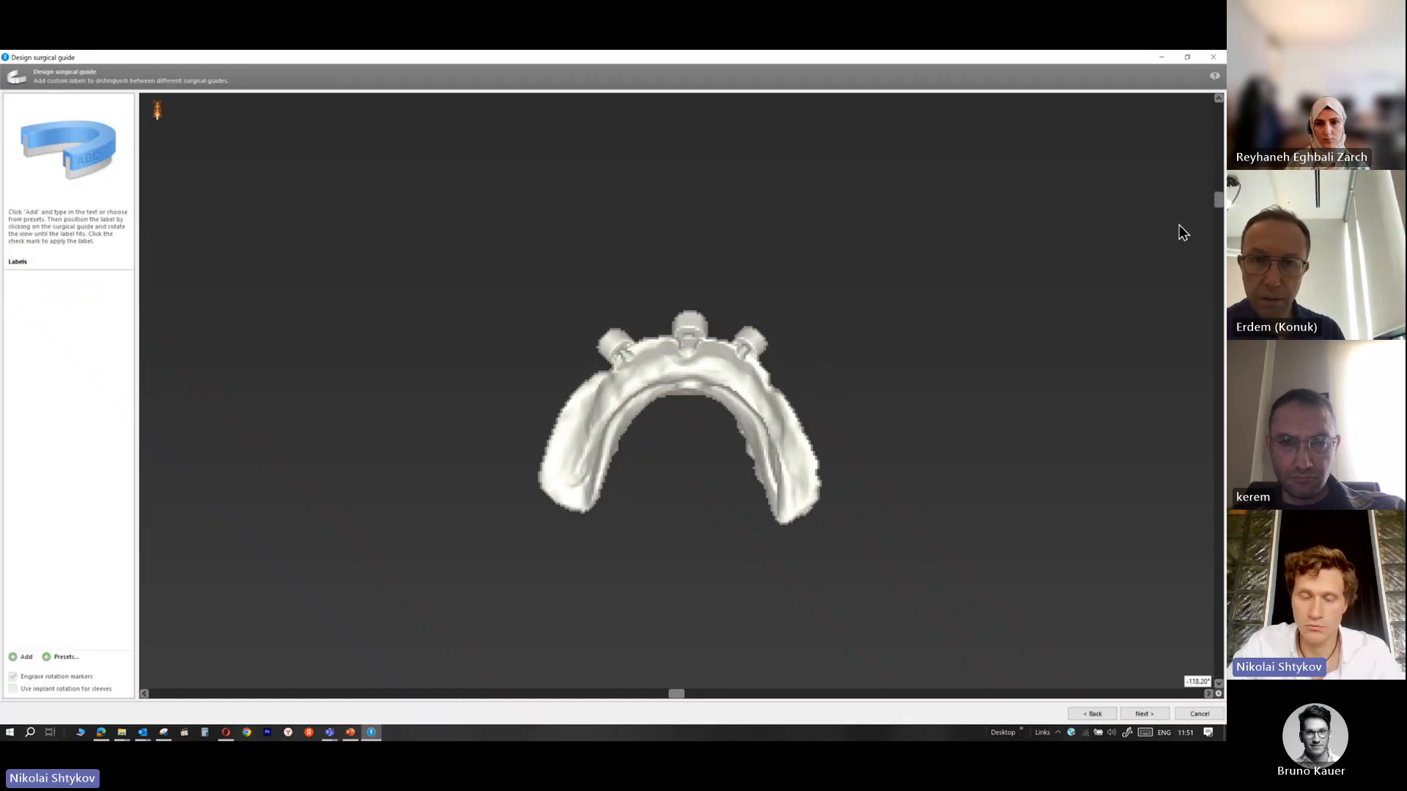
{"action": "right_click_drag", "start_coordinate": [1188, 277], "coordinate": [1175, 665]}
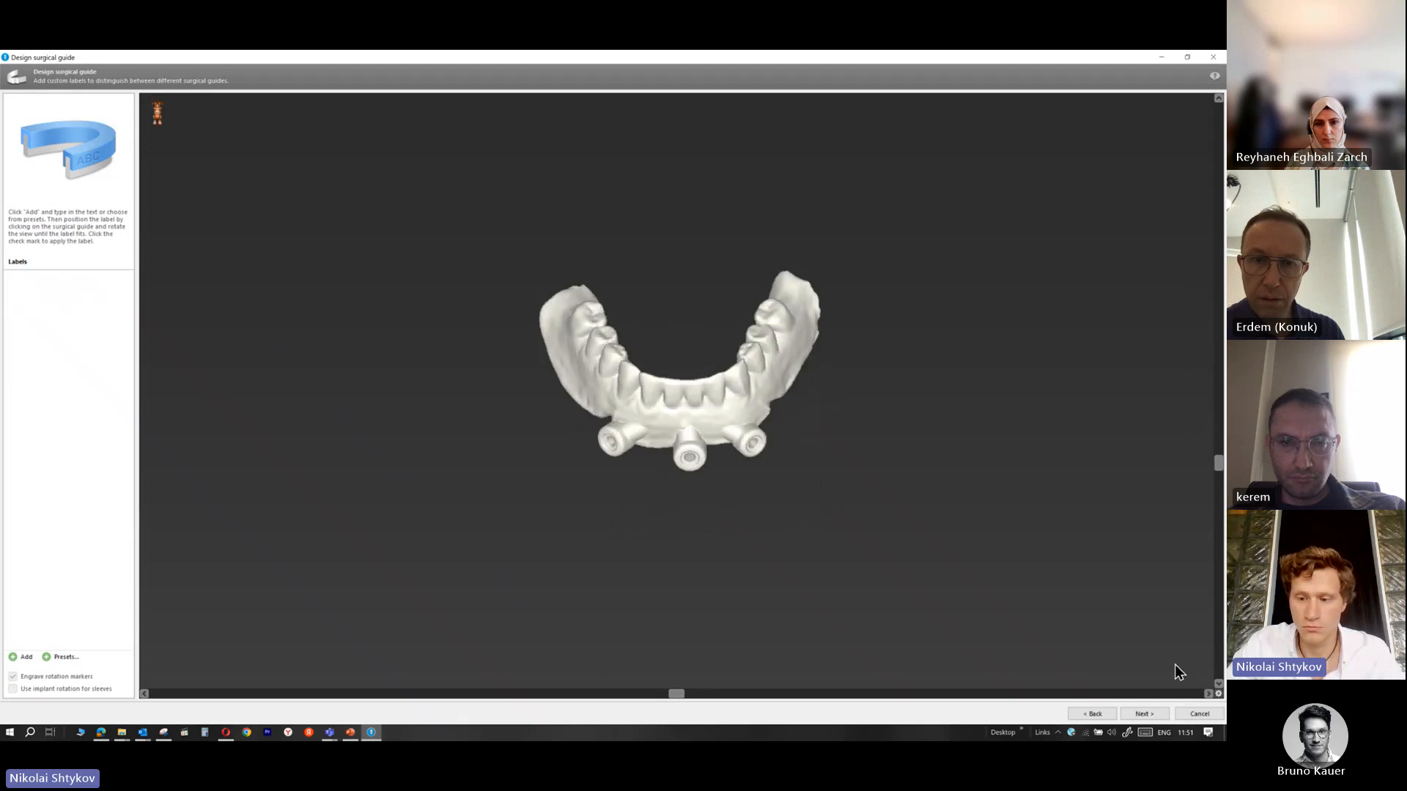
{"action": "left_click", "coordinate": [1145, 714]}
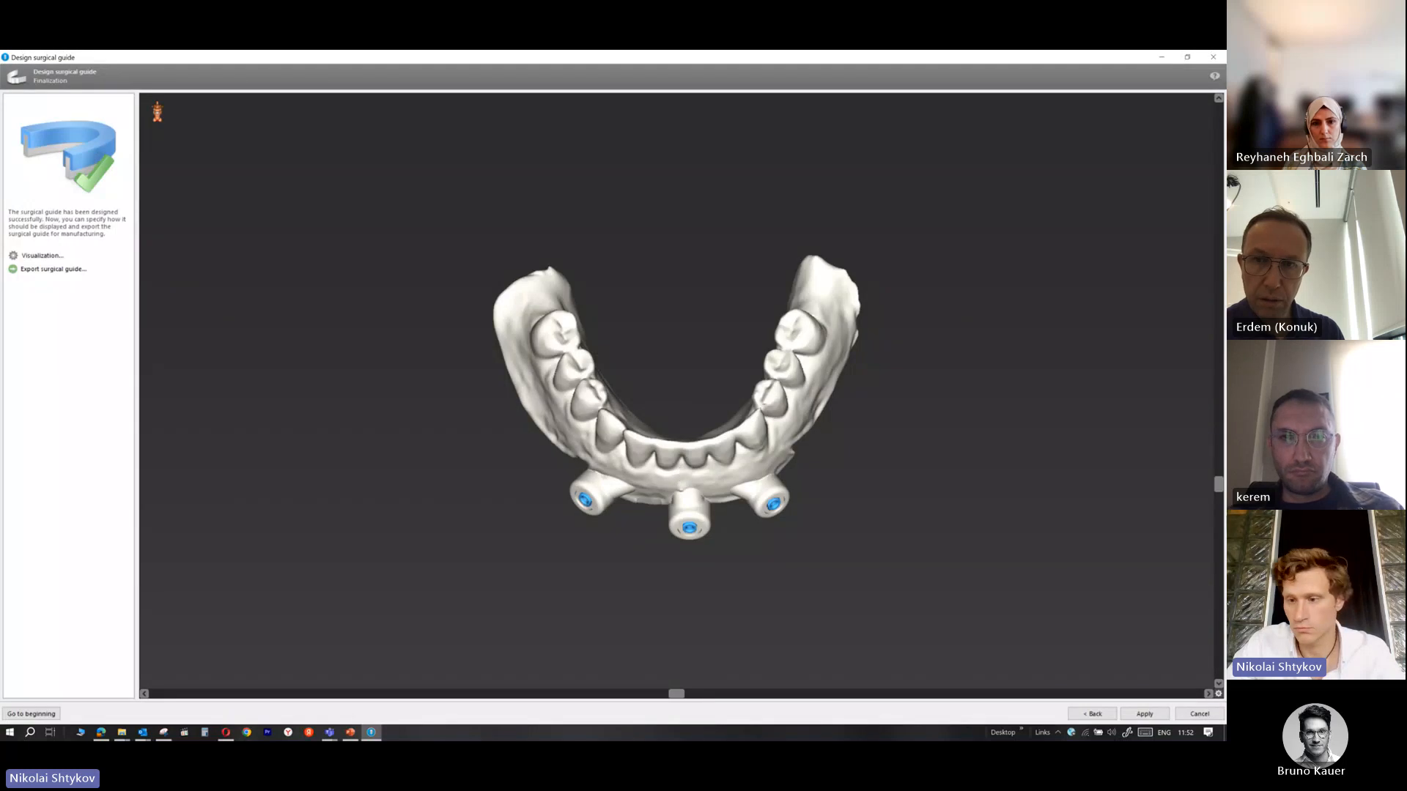
{"action": "left_click_drag", "start_coordinate": [1219, 487], "coordinate": [1214, 407]}
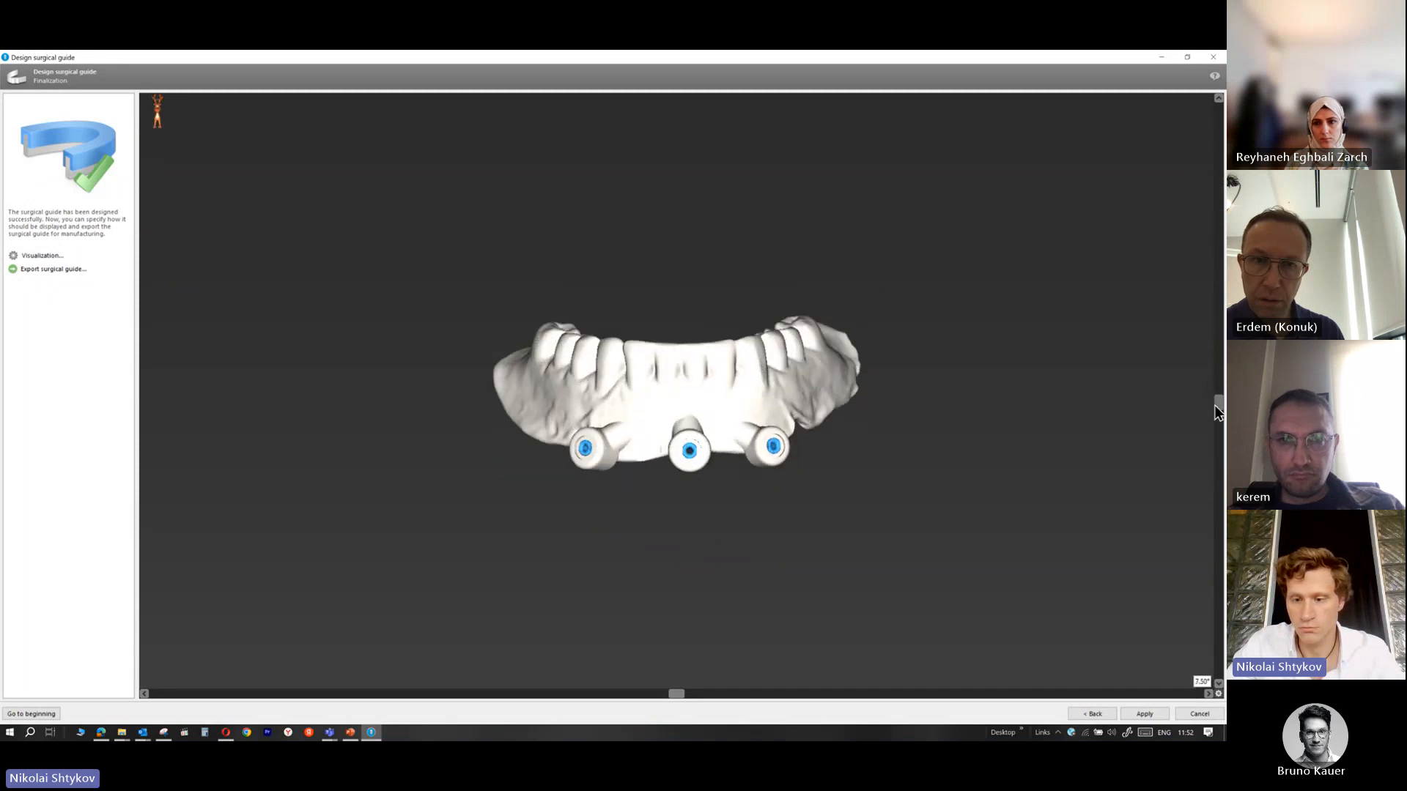
{"action": "left_click", "coordinate": [1159, 716]}
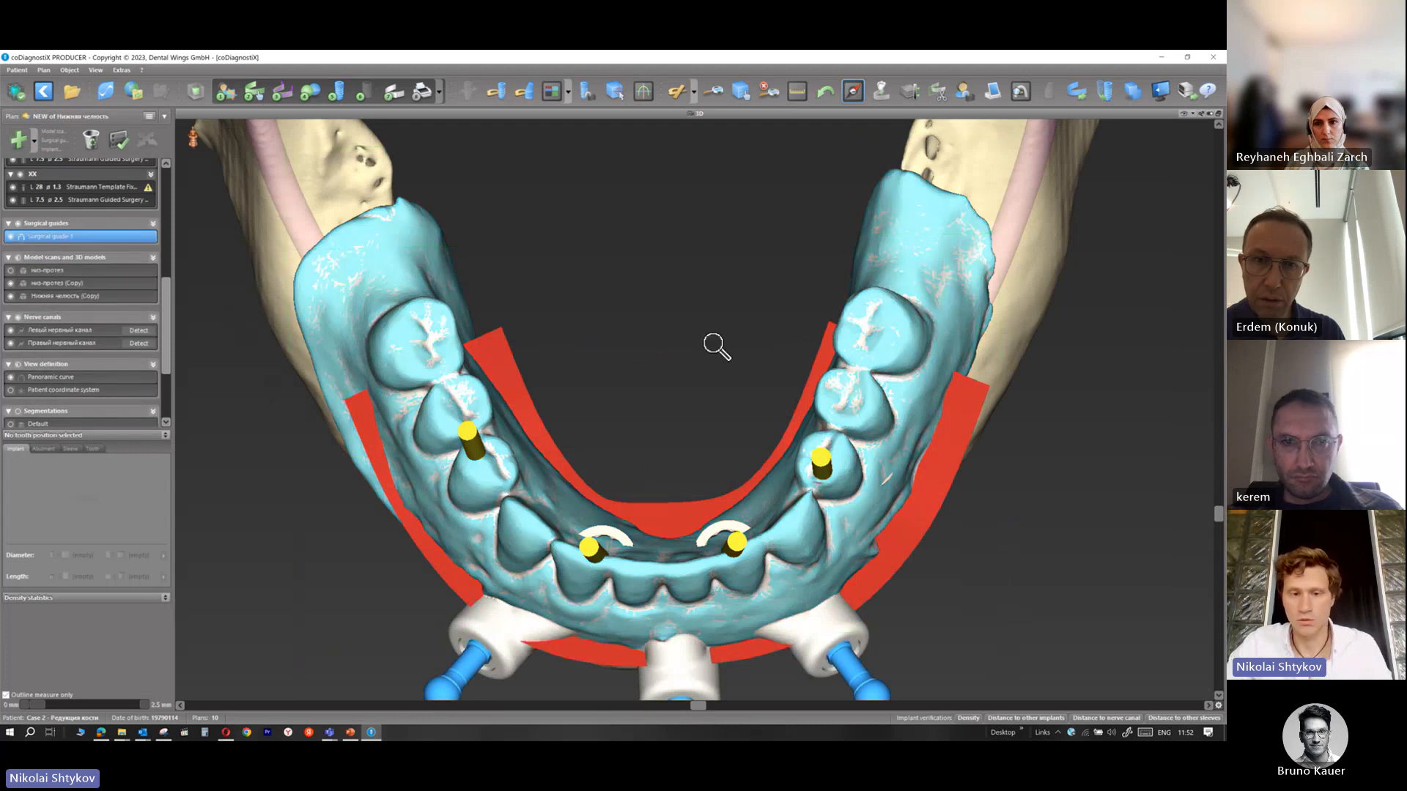
Hide the низ-протез (Copy) model scan in the 3D view, leaving the new surgical guide displayed
{"action": "scroll", "coordinate": [699, 370], "scroll_direction": "up", "scroll_amount": 2}
{"action": "scroll", "coordinate": [700, 370], "scroll_direction": "down", "scroll_amount": 2}
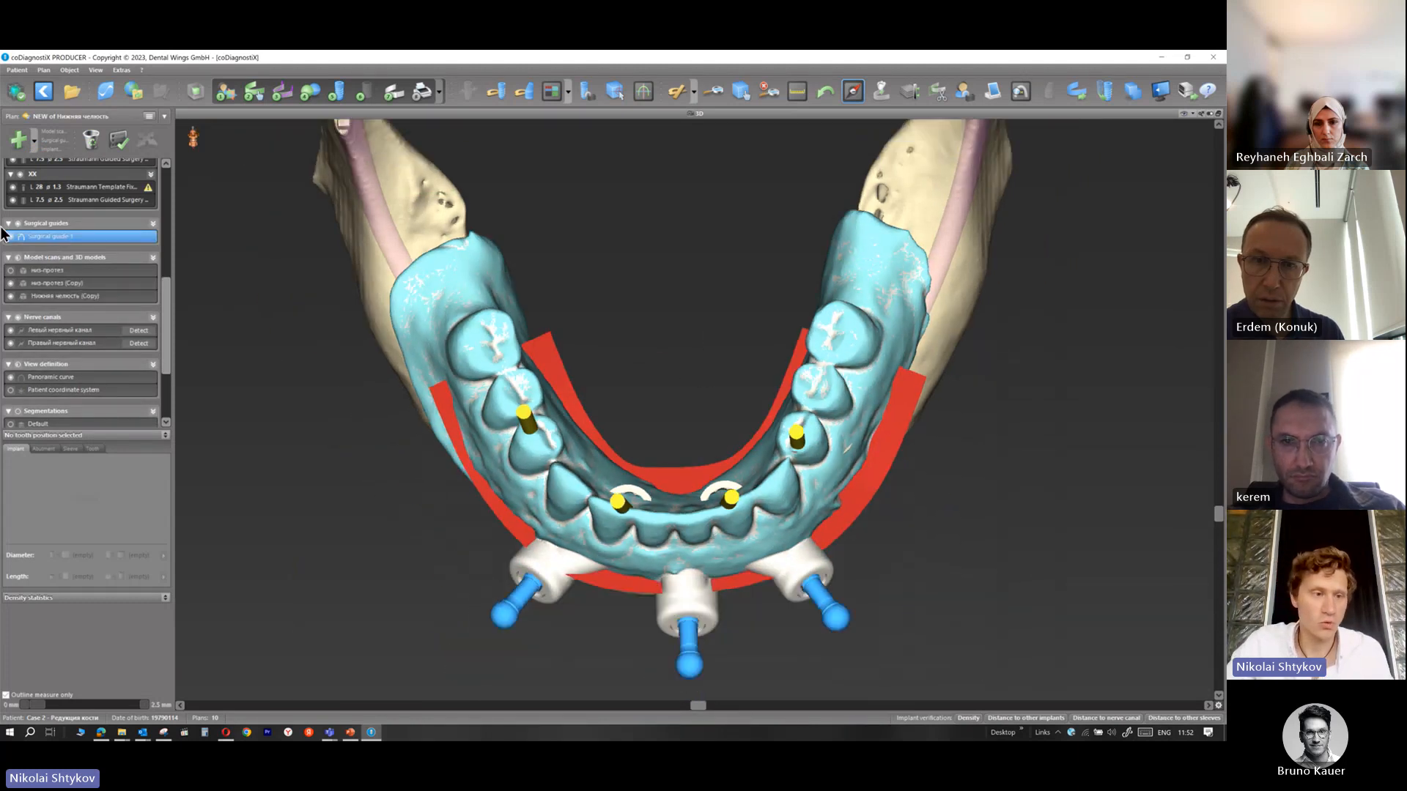
{"action": "left_click", "coordinate": [11, 285]}
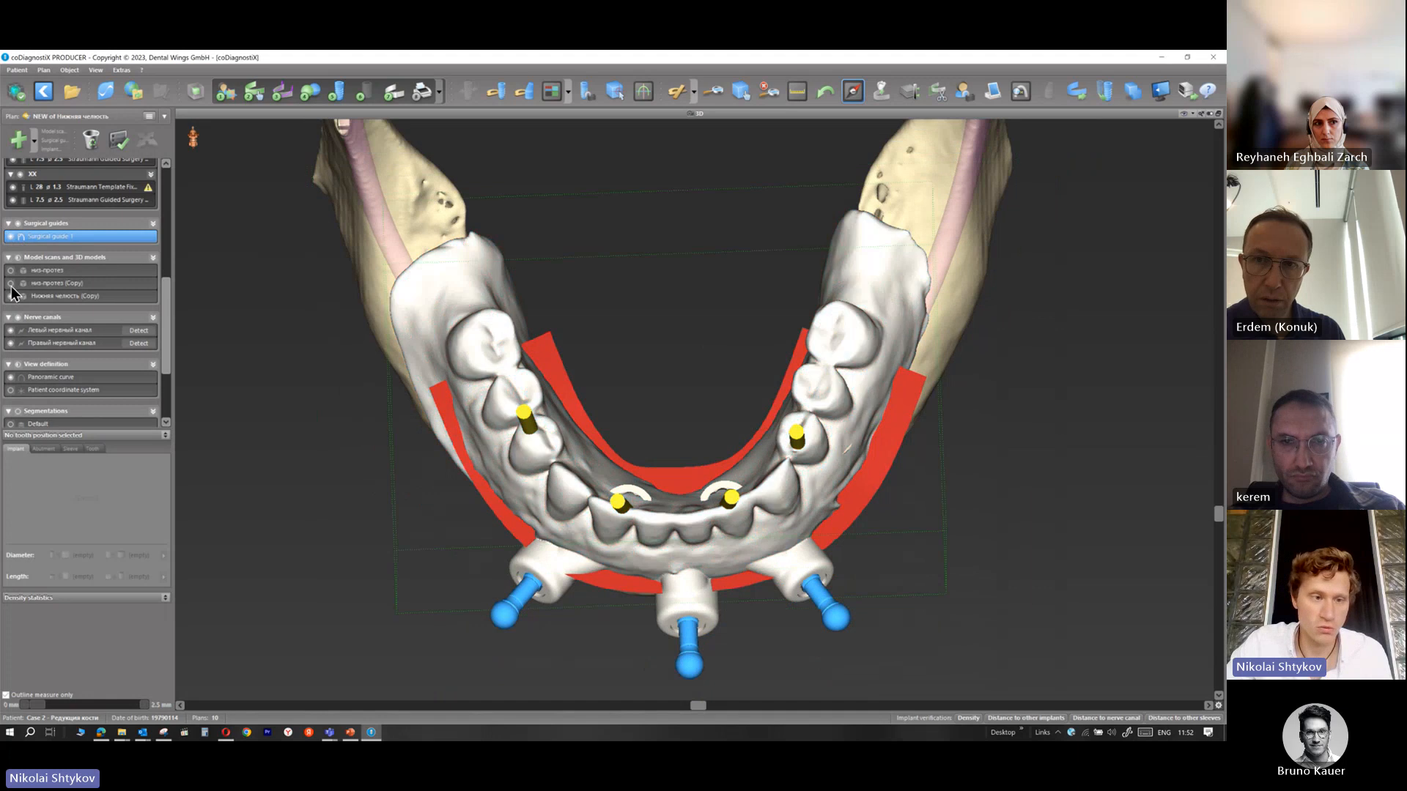
Hide the existing surgical guide and toggle the jaw and denture model copies, viewing the implants, sleeves and fixation pins from the front
{"action": "left_click", "coordinate": [10, 296]}
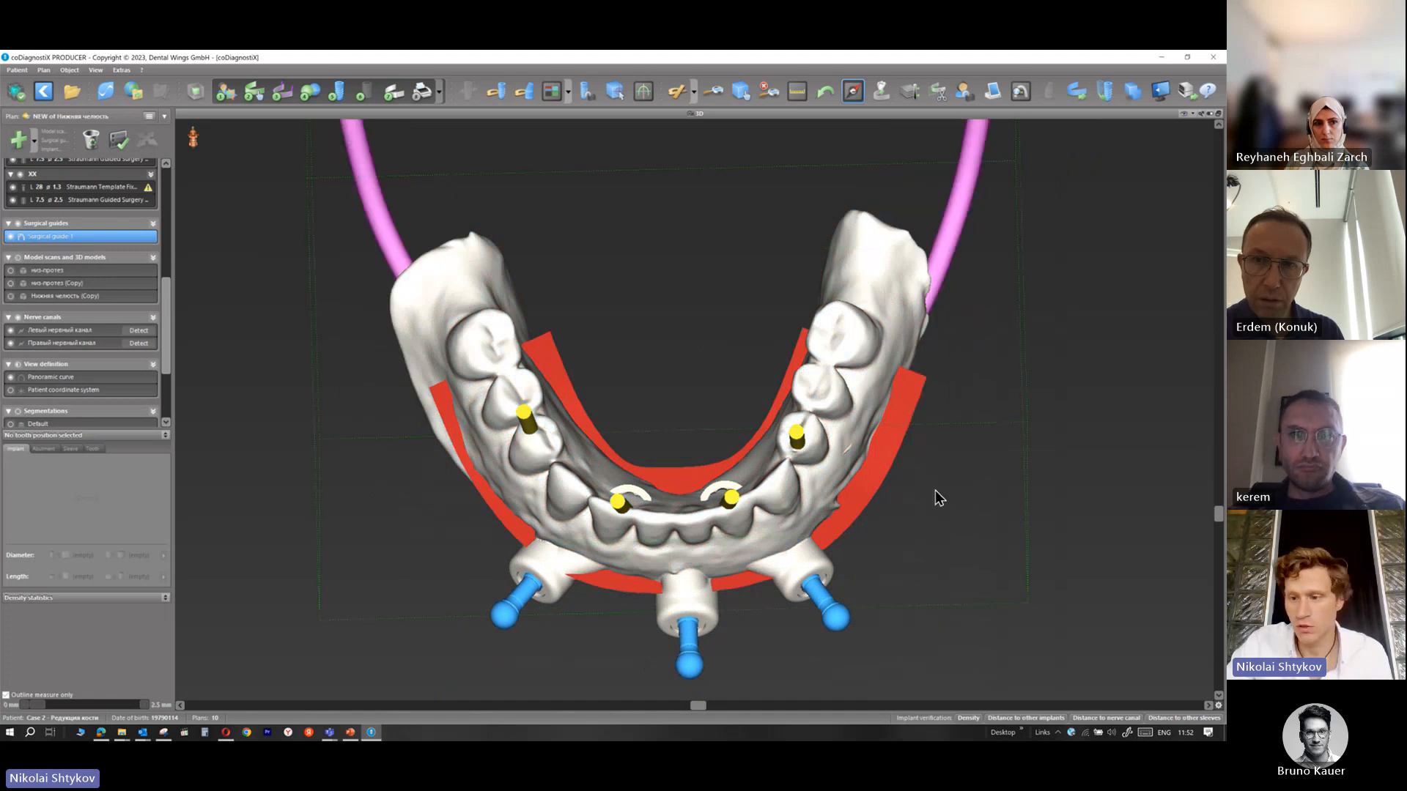
{"action": "left_click_drag", "start_coordinate": [1217, 513], "coordinate": [1218, 406]}
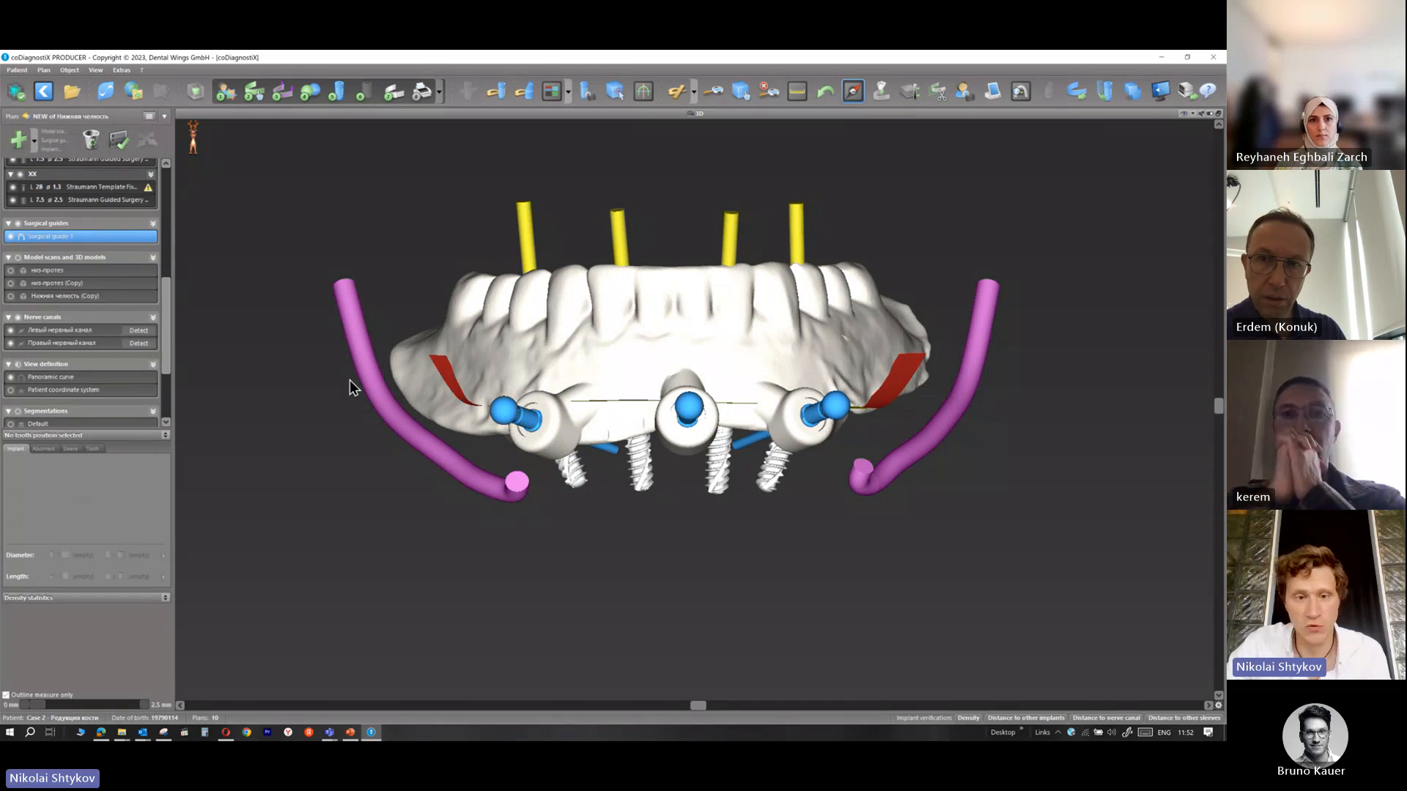
{"action": "left_click", "coordinate": [11, 237]}
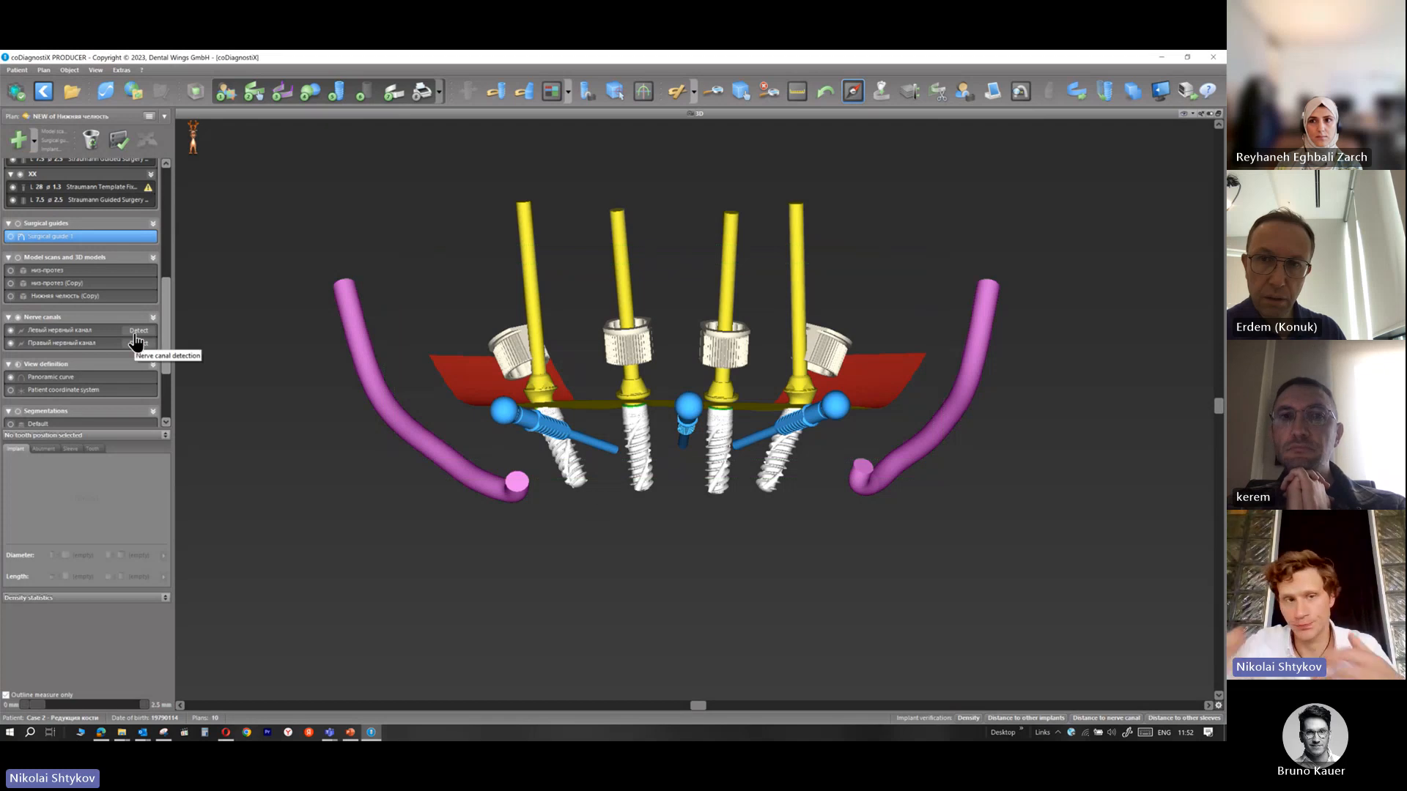
{"action": "left_click", "coordinate": [11, 284]}
{"action": "left_click", "coordinate": [10, 285]}
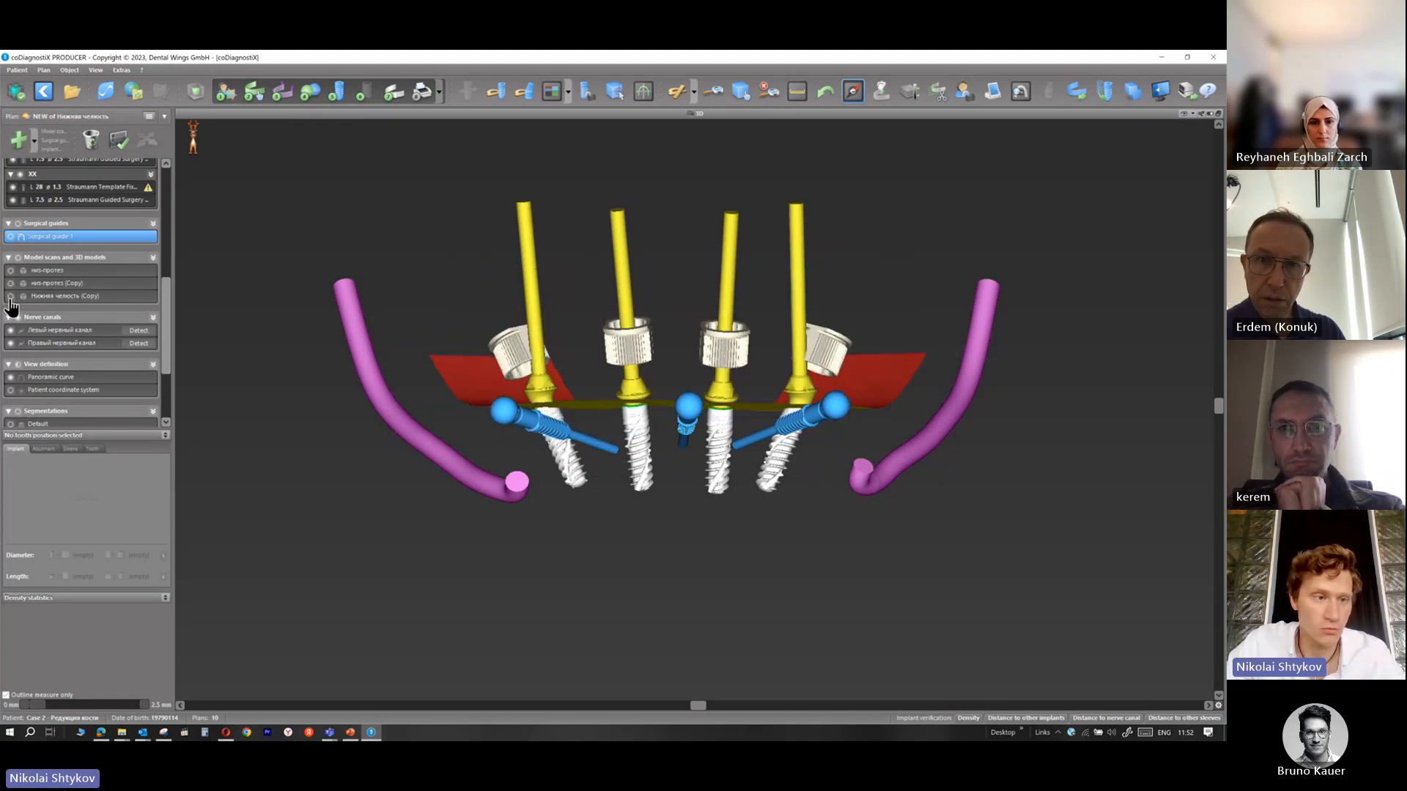
{"action": "left_click", "coordinate": [11, 296]}
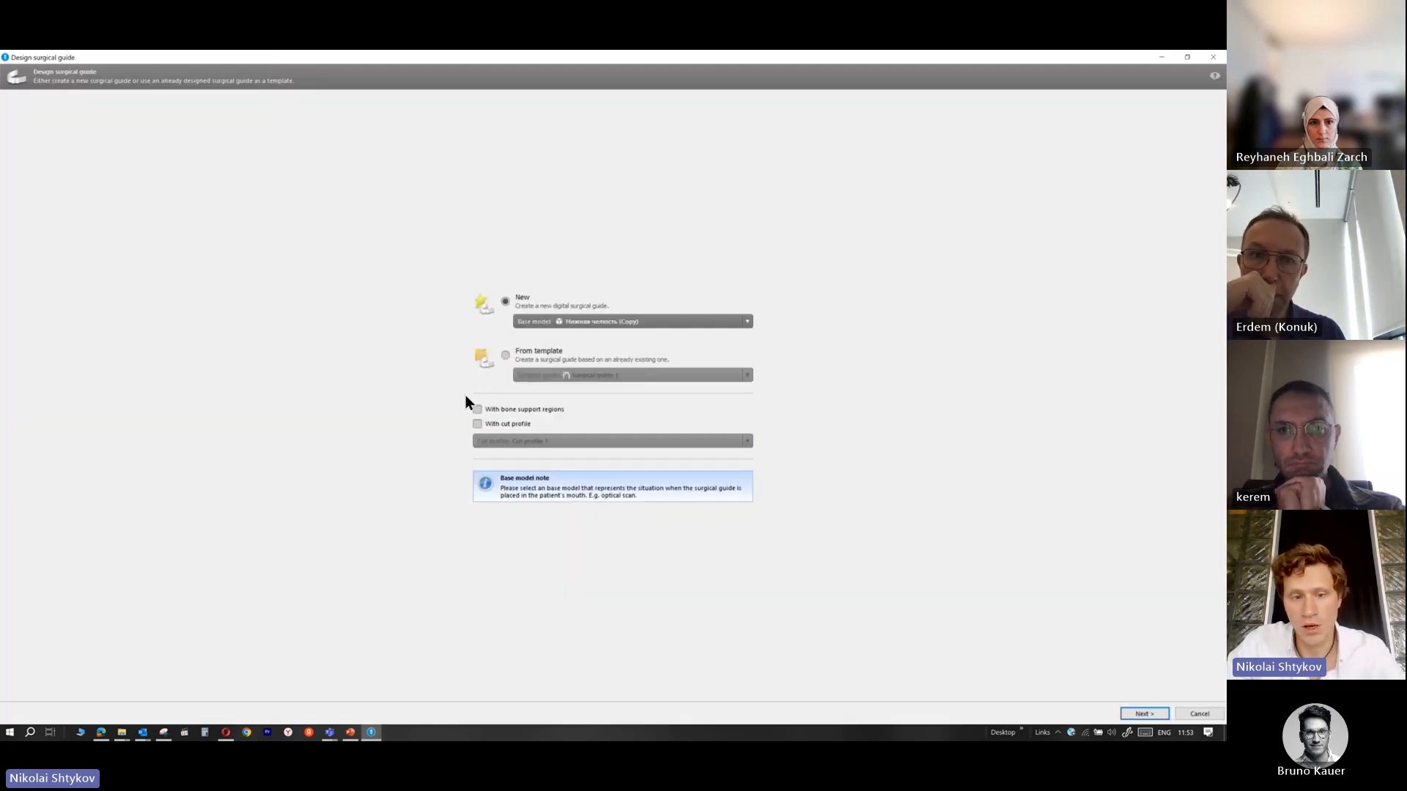
Set up a new surgical guide on the base model Нижняя челюсть (Copy) with Cut profile 1 and without bone support regions
{"action": "left_click", "coordinate": [597, 320]}
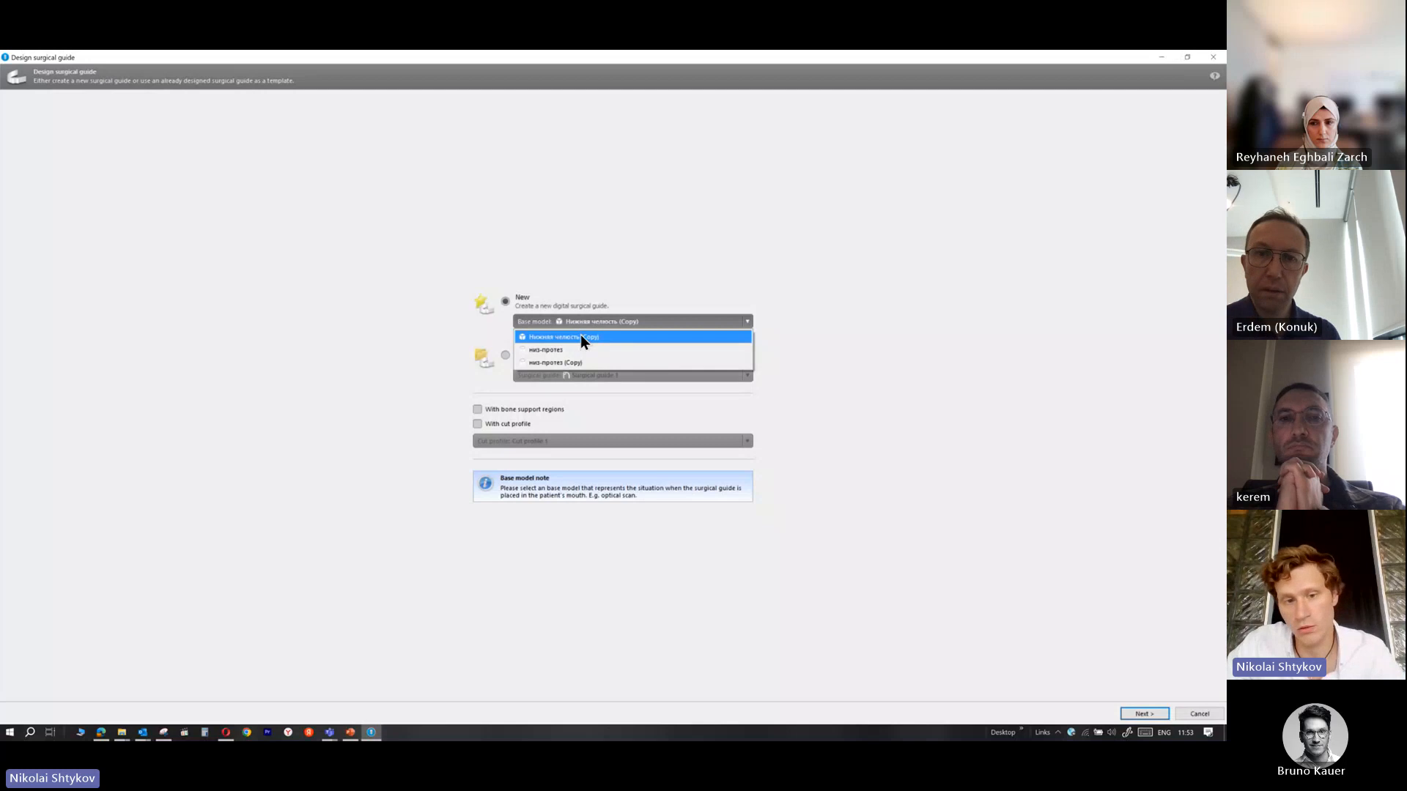
{"action": "left_click", "coordinate": [580, 338]}
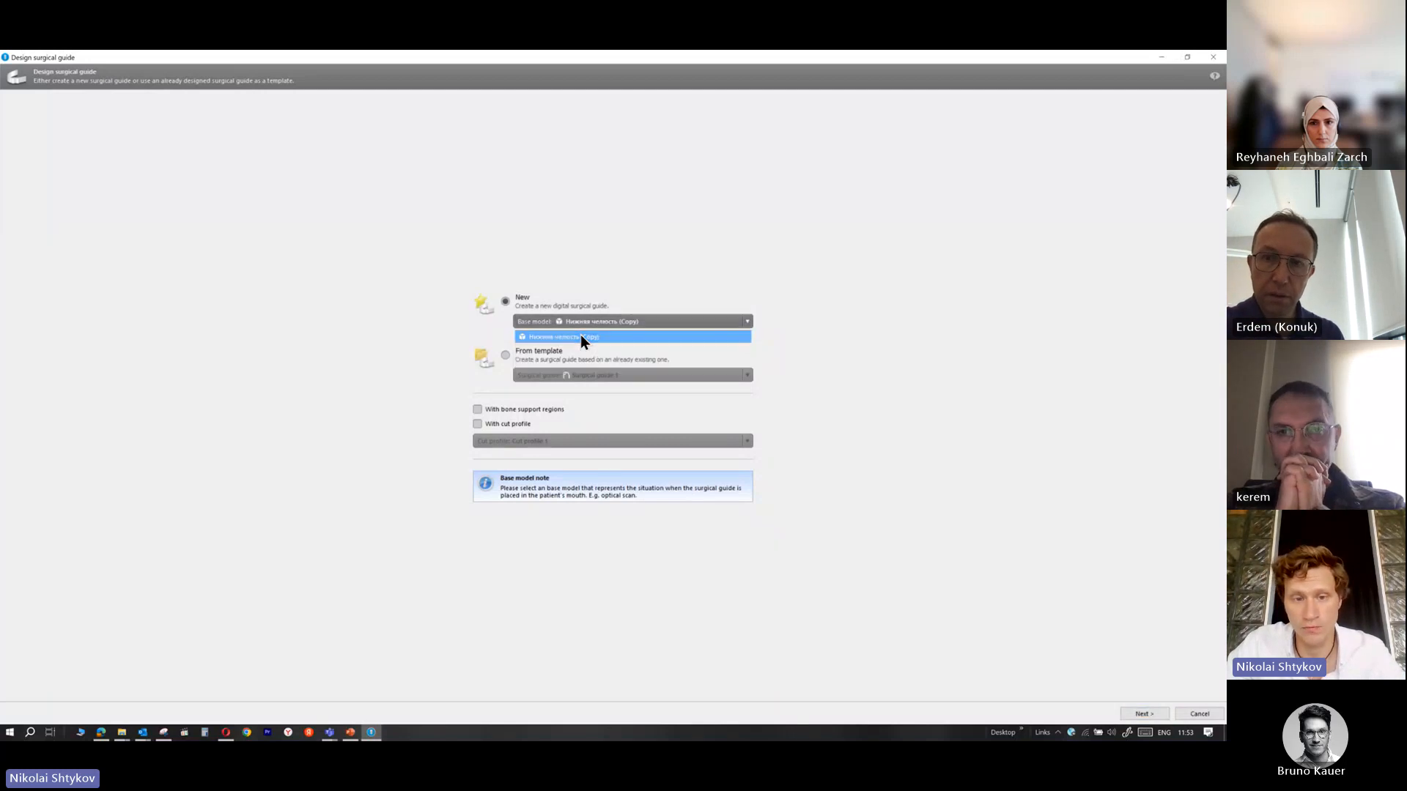
{"action": "left_click", "coordinate": [505, 414]}
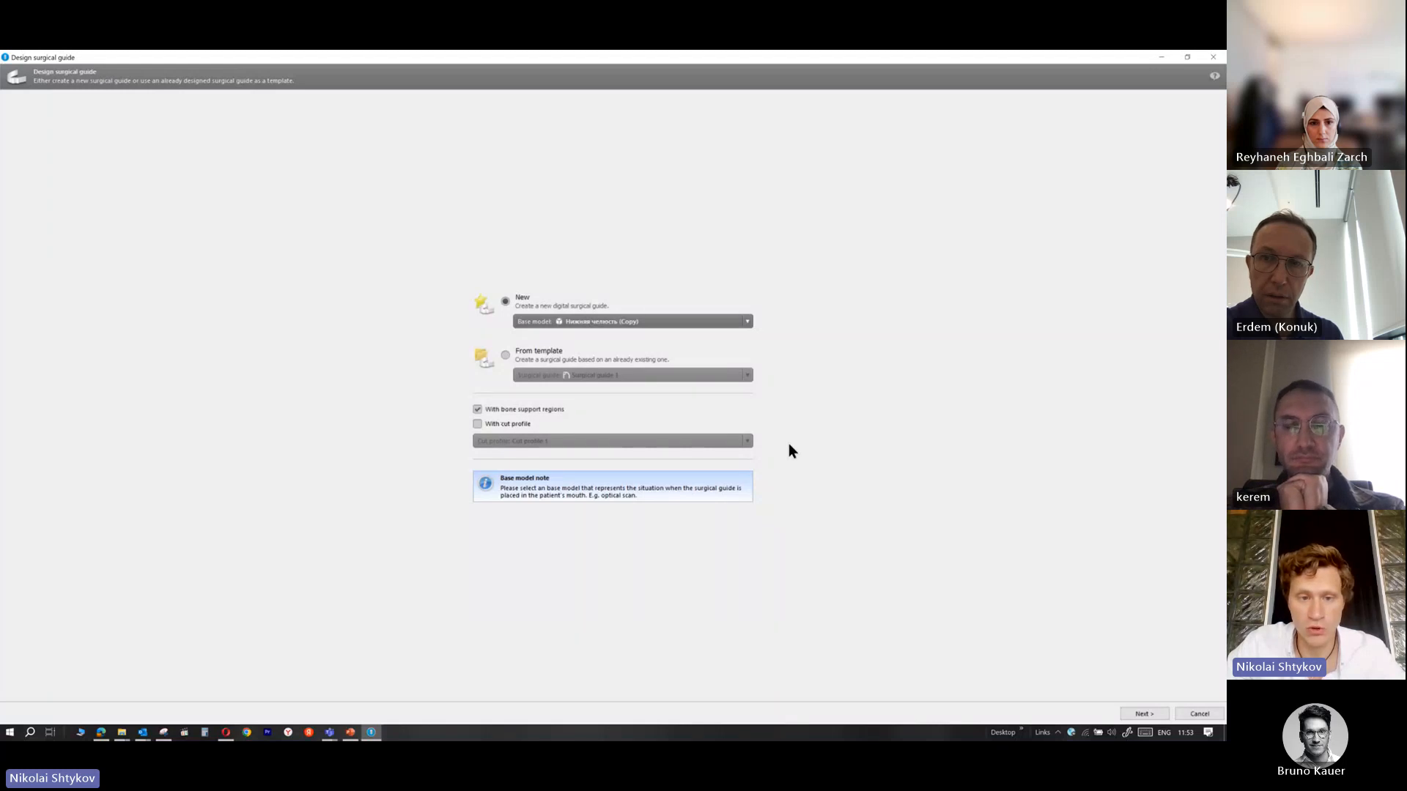
{"action": "left_click", "coordinate": [492, 428]}
{"action": "left_click", "coordinate": [573, 442]}
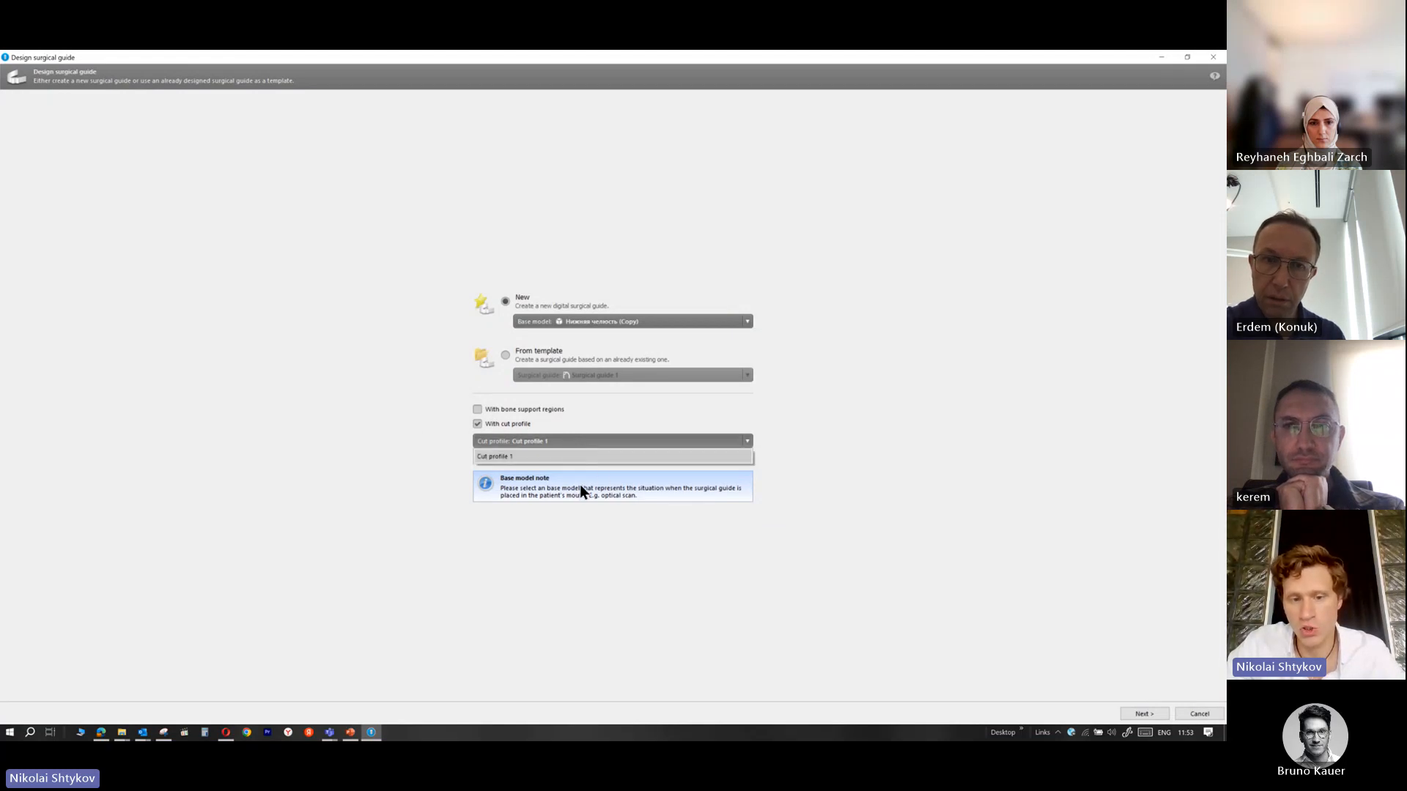
{"action": "left_click", "coordinate": [519, 457]}
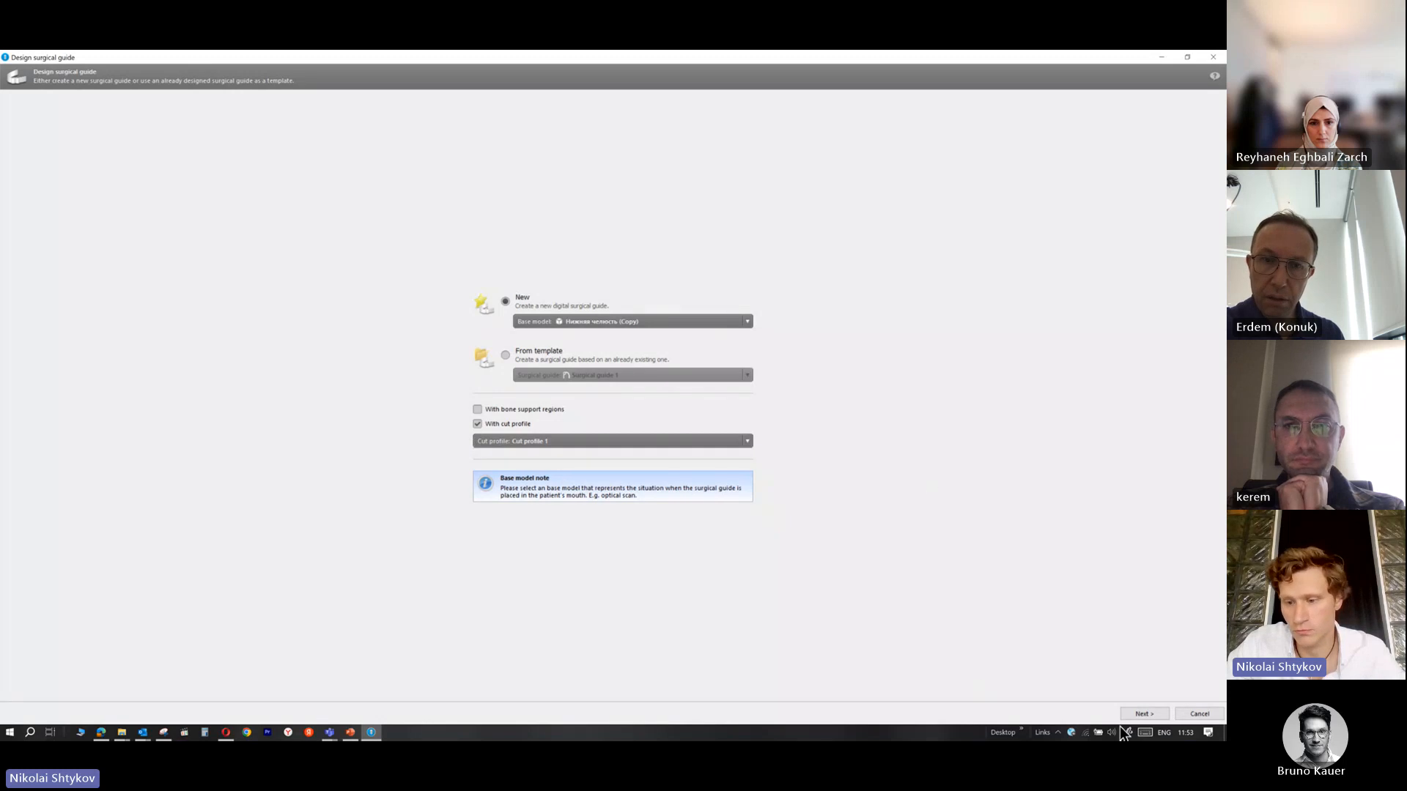
{"action": "left_click", "coordinate": [1137, 713]}
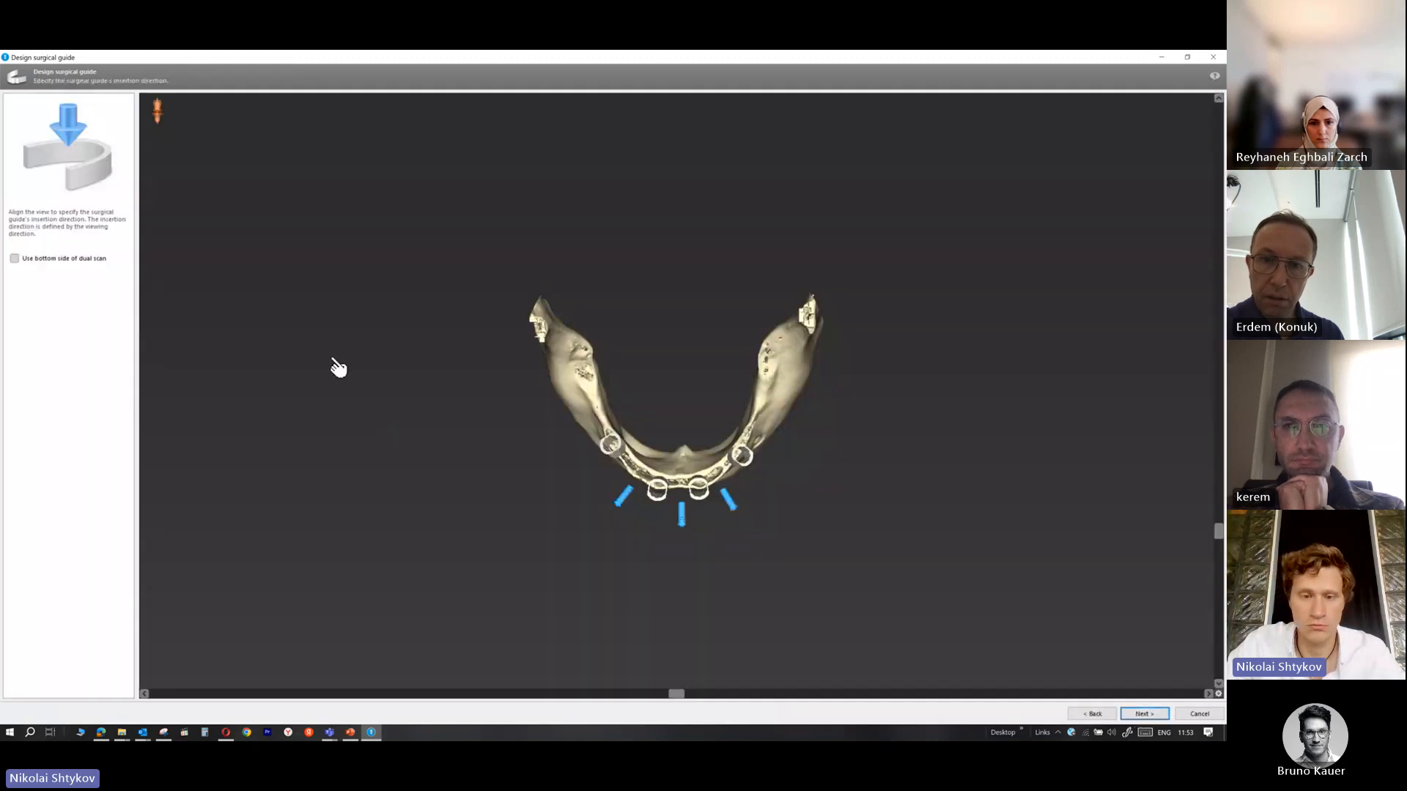
Set the guide's insertion direction by tilting the mandible to an occlusal viewing direction
{"action": "left_click_drag", "start_coordinate": [1218, 541], "coordinate": [1214, 517]}
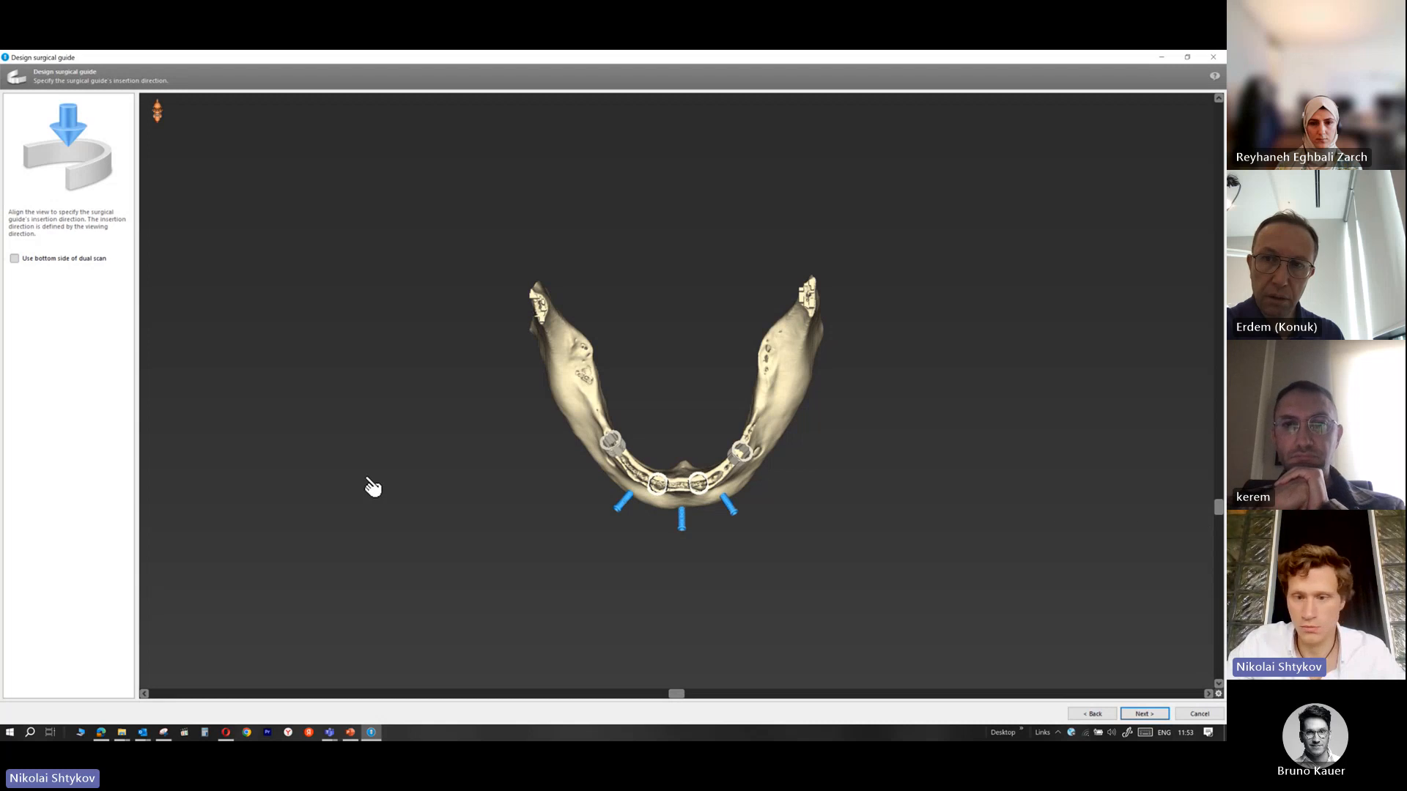
{"action": "left_click", "coordinate": [1145, 714]}
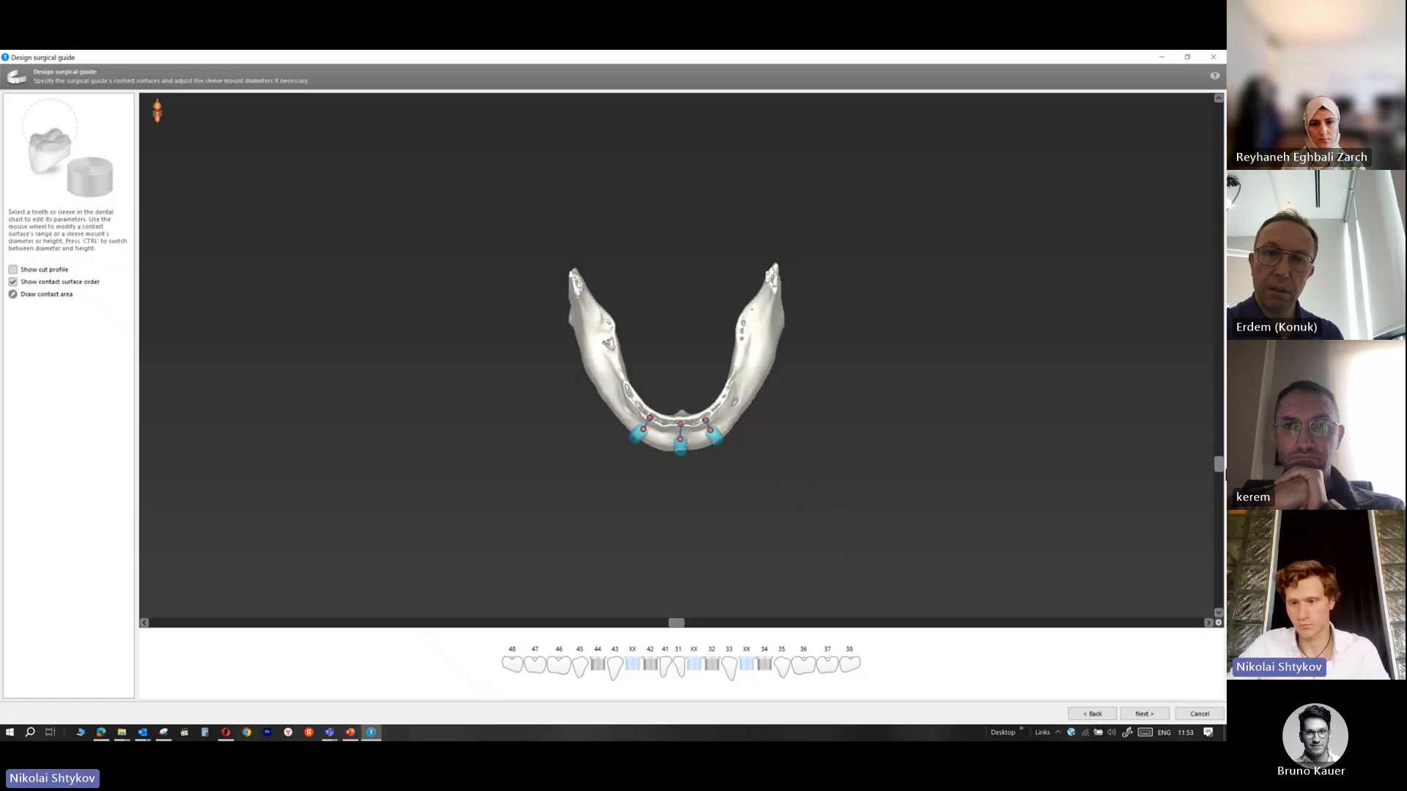
Accept the contact surfaces at the three fixation pin sleeves, with a 0.00 mm offset and a 2.50 mm wall thickness
{"action": "mouse_move", "coordinate": [1215, 464]}
{"action": "left_mouse_down"}
{"action": "mouse_move", "coordinate": [1215, 370]}
{"action": "mouse_move", "coordinate": [1219, 478]}
{"action": "left_mouse_up"}
{"action": "scroll", "coordinate": [659, 386], "scroll_direction": "up", "scroll_amount": 4}
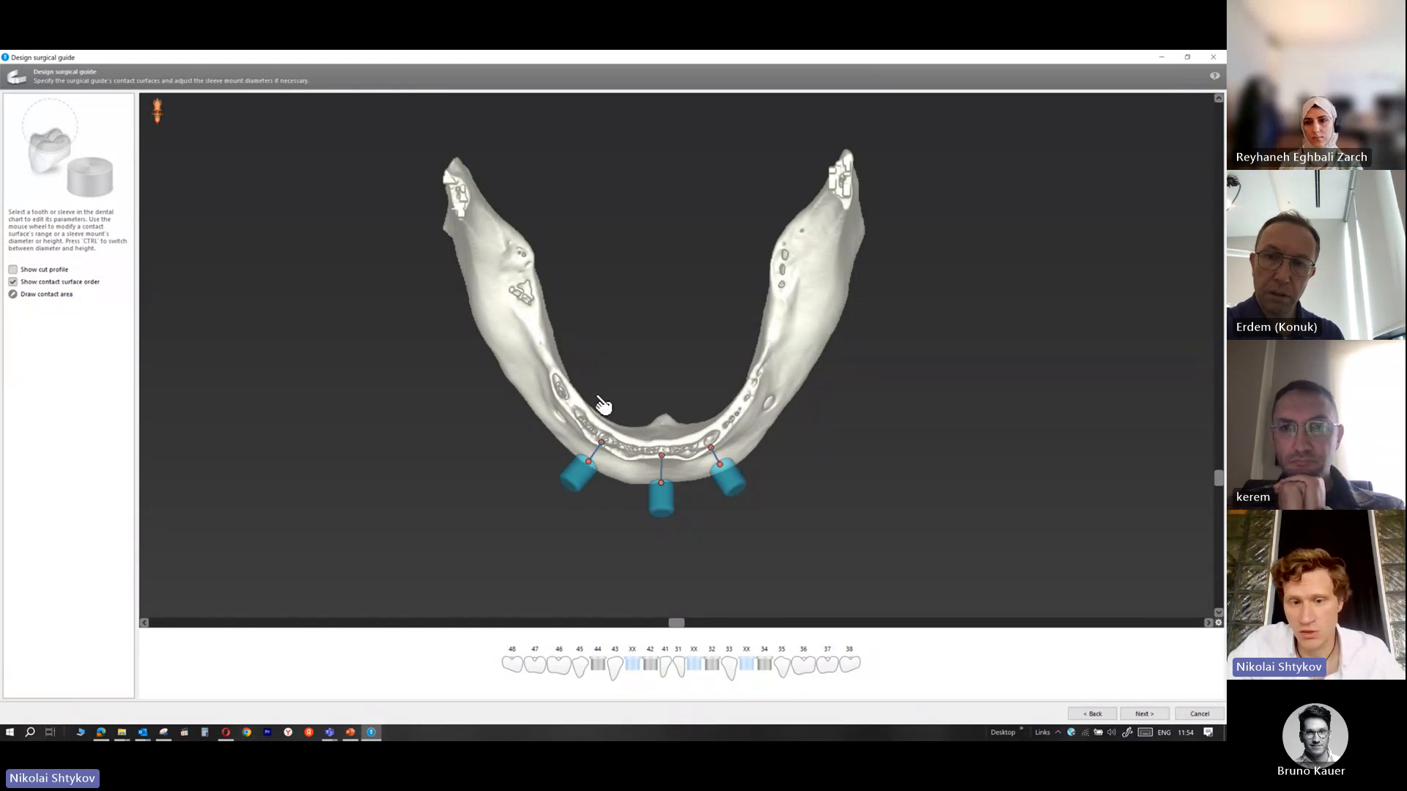
{"action": "left_click", "coordinate": [660, 498]}
{"action": "left_click", "coordinate": [1143, 712]}
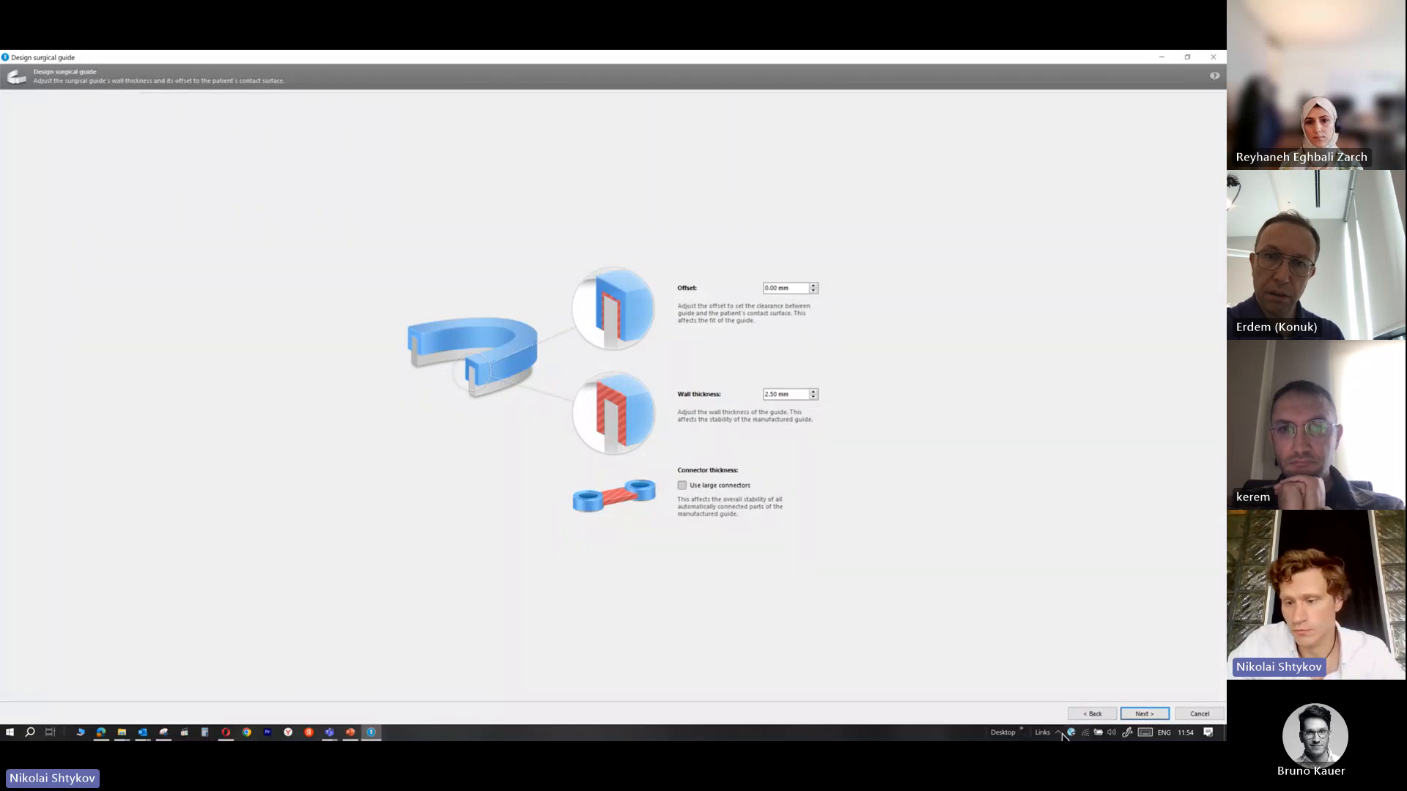
{"action": "left_click", "coordinate": [1158, 714]}
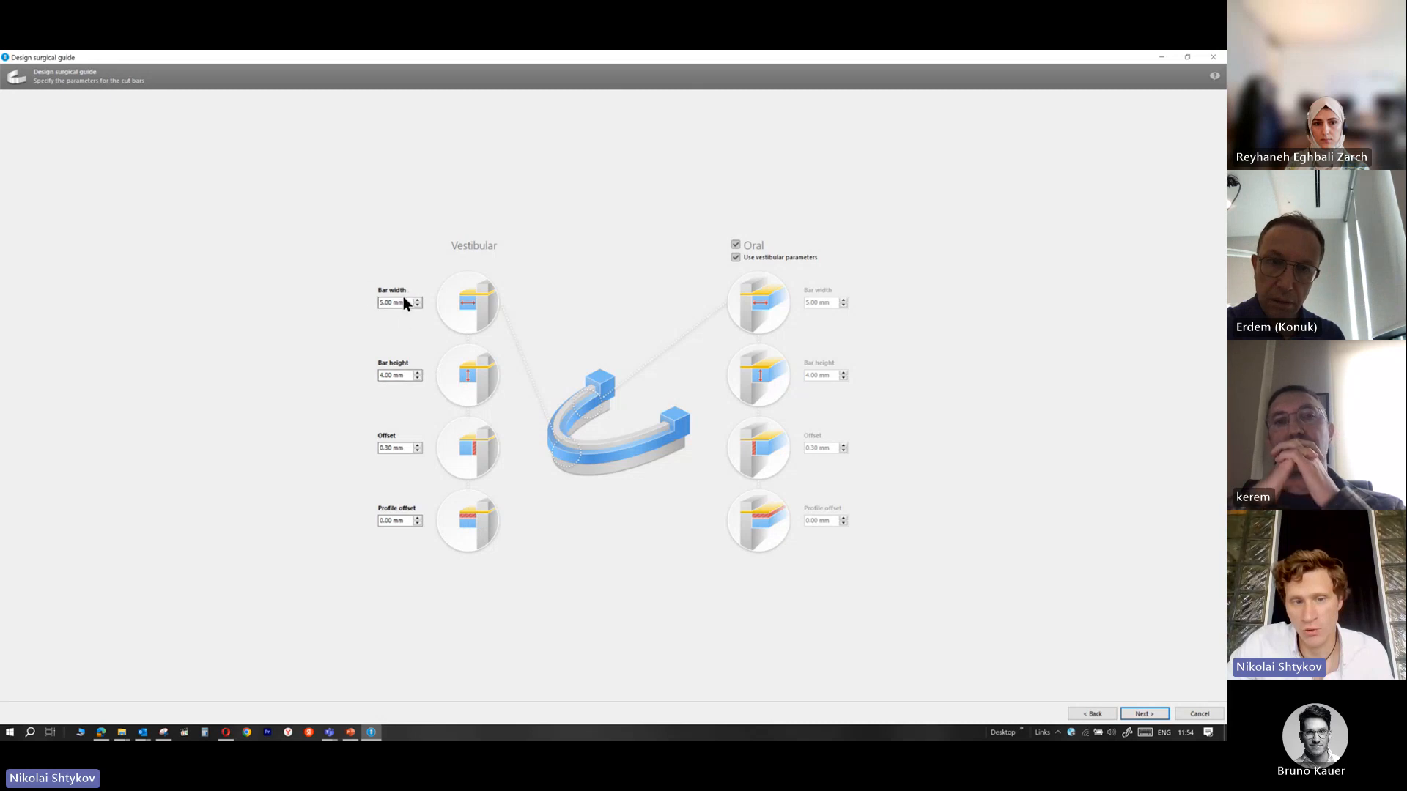
Switch to PowerPoint to review the slide about pin guide removal and guide thickness, and return to the guide design
{"action": "key", "text": "alt+Tab"}
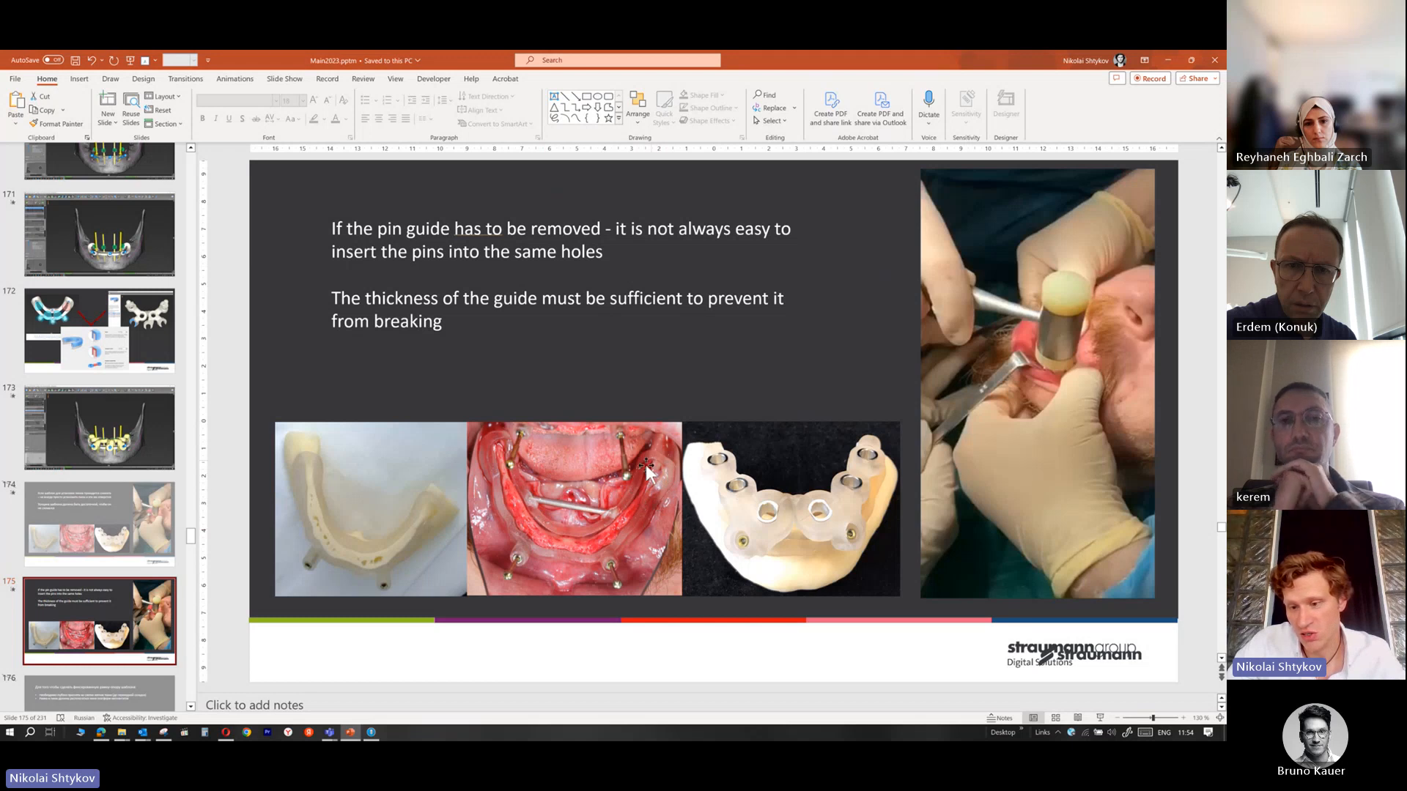
{"action": "mouse_move", "coordinate": [645, 465]}
{"action": "left_mouse_down"}
{"action": "mouse_move", "coordinate": [649, 497]}
{"action": "mouse_move", "coordinate": [659, 451]}
{"action": "left_mouse_up"}
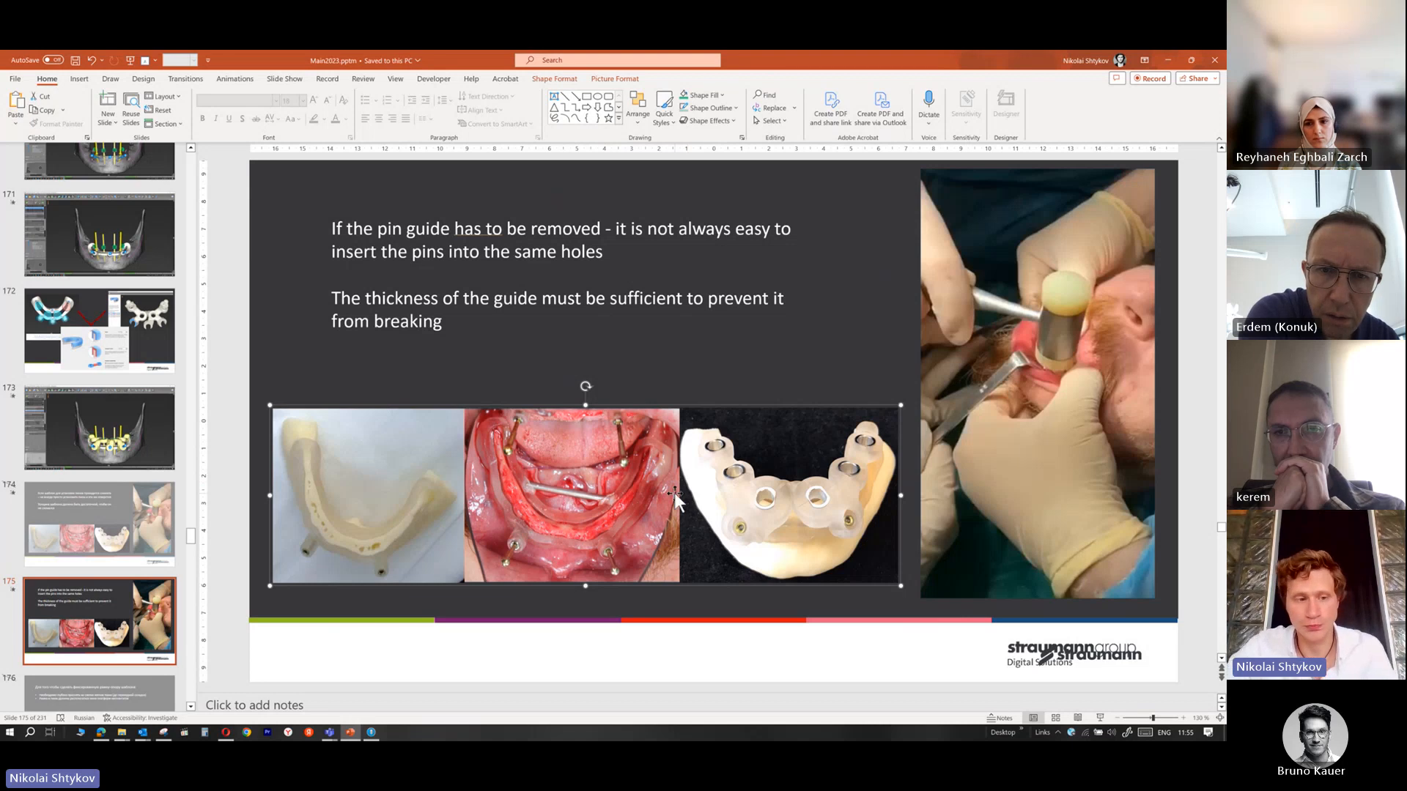
{"action": "left_click", "coordinate": [1163, 61]}
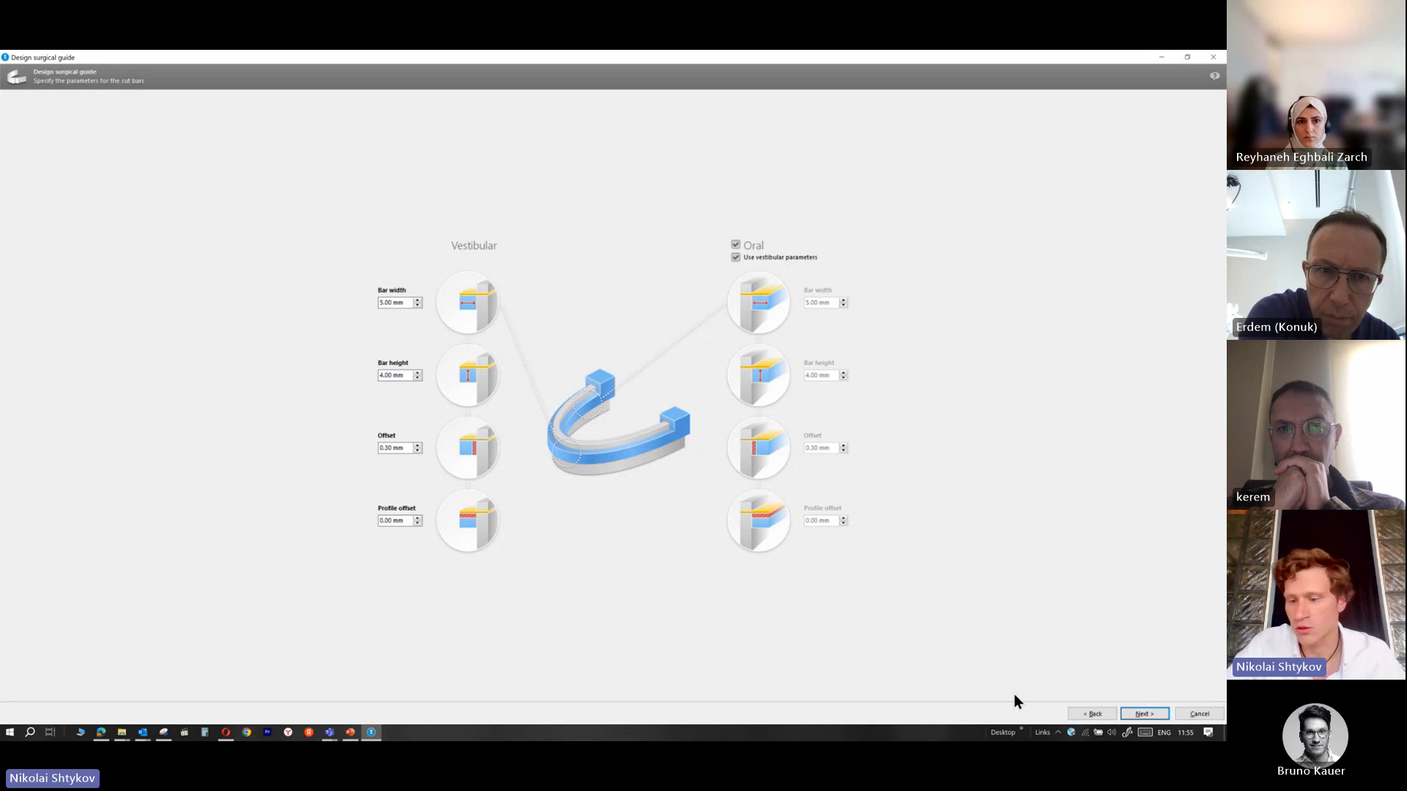
Generate the guide with vestibular and oral cut bars 5.00 mm wide and 4.00 mm high, with 0.30 mm offset and 0.00 mm profile offset
{"action": "left_click", "coordinate": [1149, 715]}
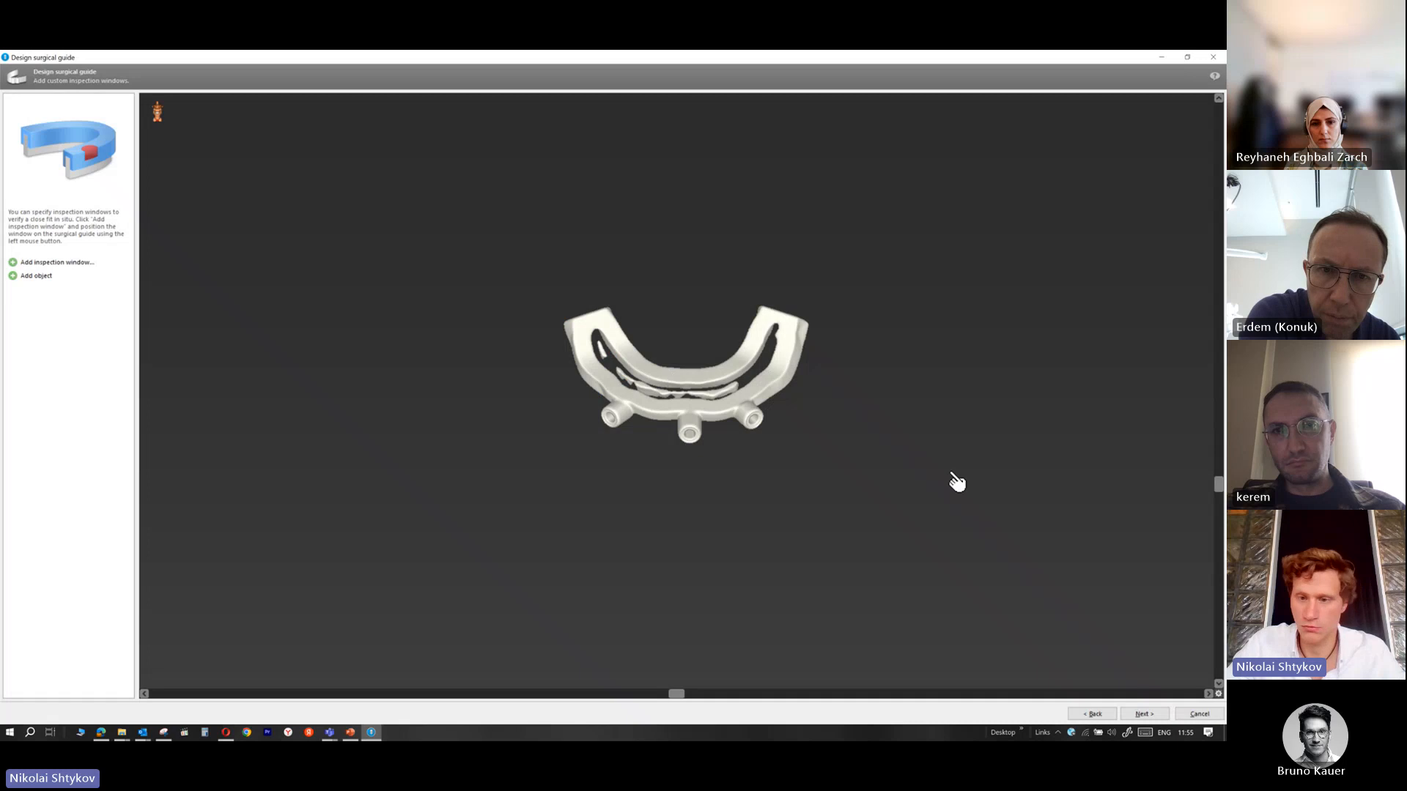
{"action": "mouse_move", "coordinate": [1221, 485]}
{"action": "left_mouse_down"}
{"action": "mouse_move", "coordinate": [1219, 513]}
{"action": "mouse_move", "coordinate": [1219, 366]}
{"action": "mouse_move", "coordinate": [1219, 560]}
{"action": "mouse_move", "coordinate": [1218, 354]}
{"action": "mouse_move", "coordinate": [1156, 267]}
{"action": "mouse_move", "coordinate": [1159, 536]}
{"action": "mouse_move", "coordinate": [1162, 424]}
{"action": "mouse_move", "coordinate": [1150, 439]}
{"action": "mouse_move", "coordinate": [1219, 438]}
{"action": "mouse_move", "coordinate": [1222, 504]}
{"action": "left_mouse_up"}
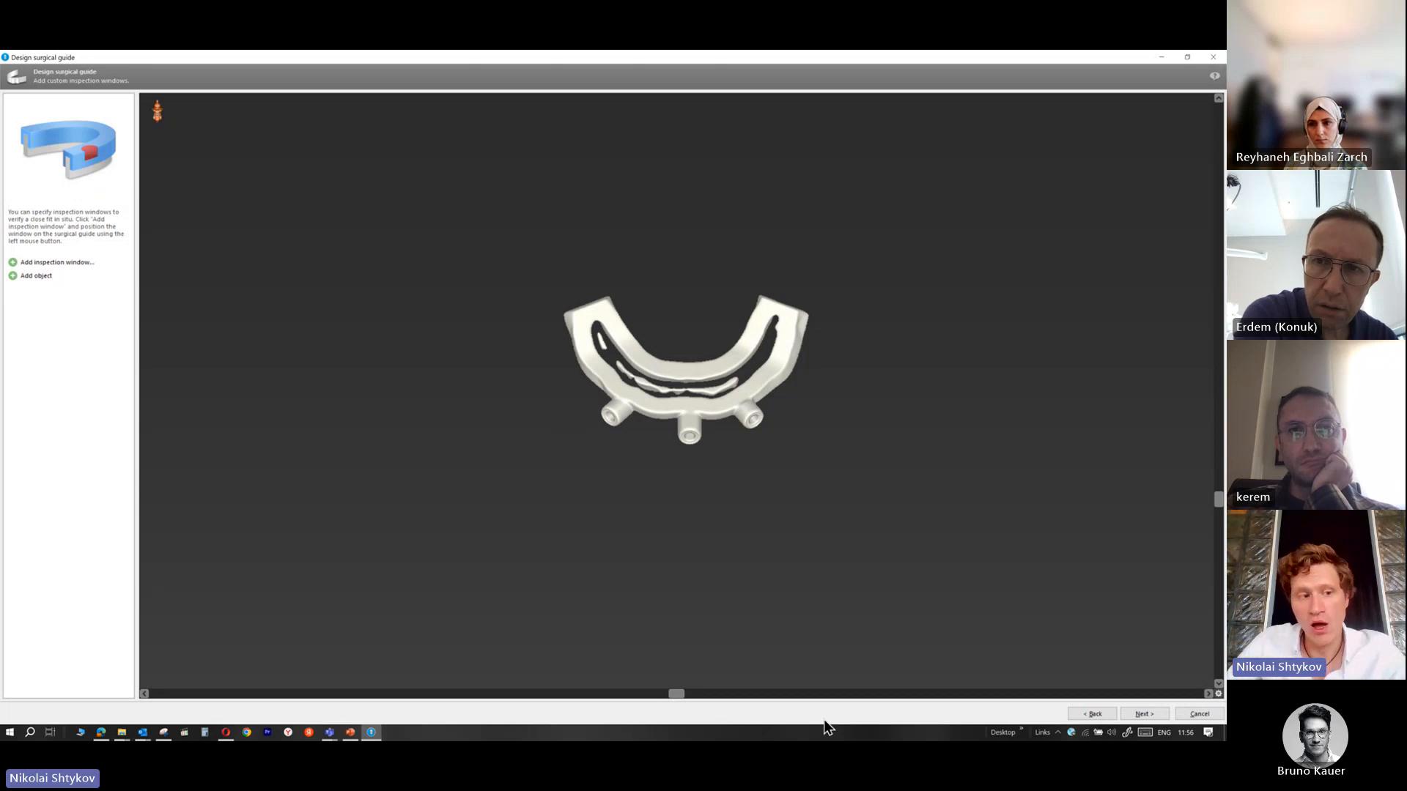
Add an inspection window 10.0 mm in diameter and 10.0 mm long over the middle pin sleeve and move it inward to cut the sleeve away
{"action": "left_click_drag", "start_coordinate": [1218, 499], "coordinate": [1218, 399]}
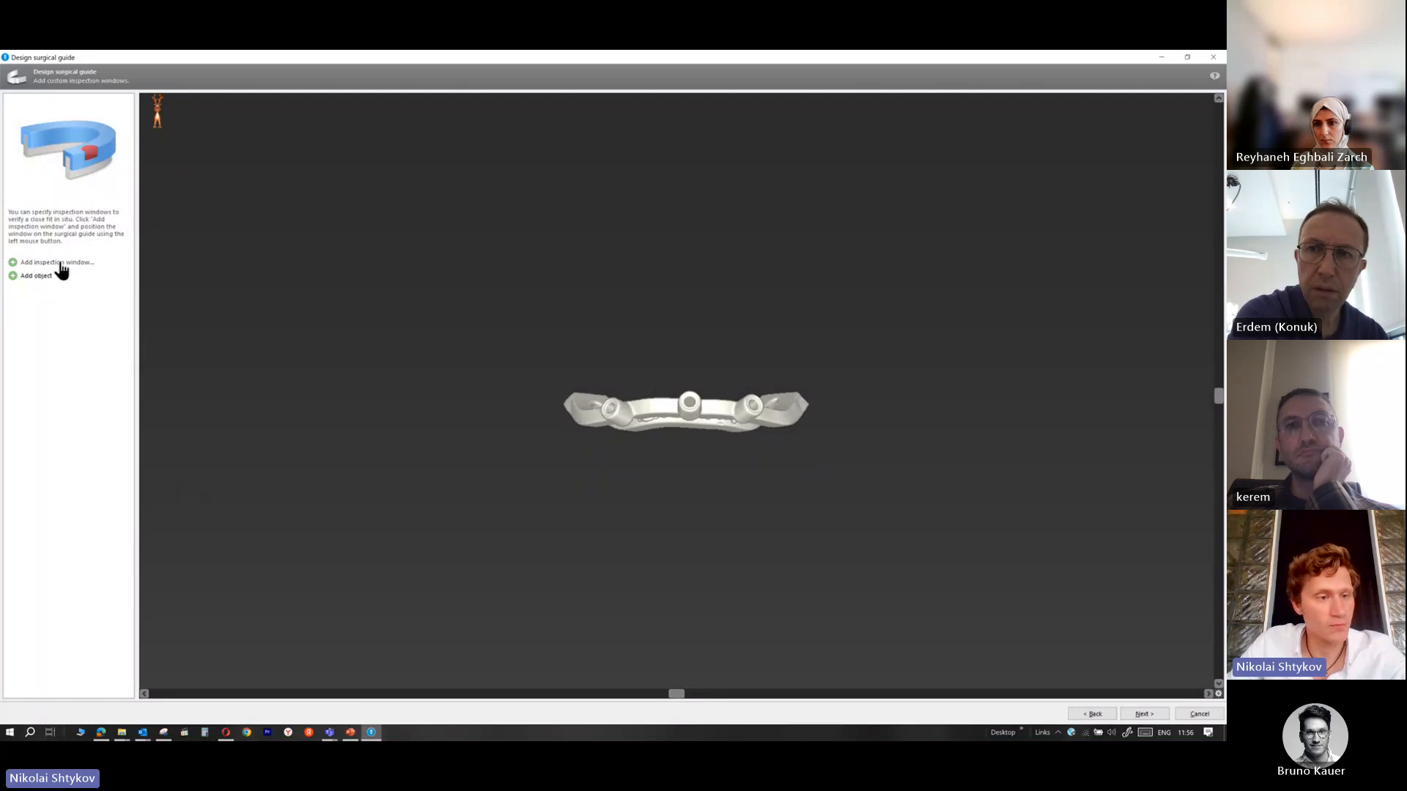
{"action": "left_click", "coordinate": [60, 265]}
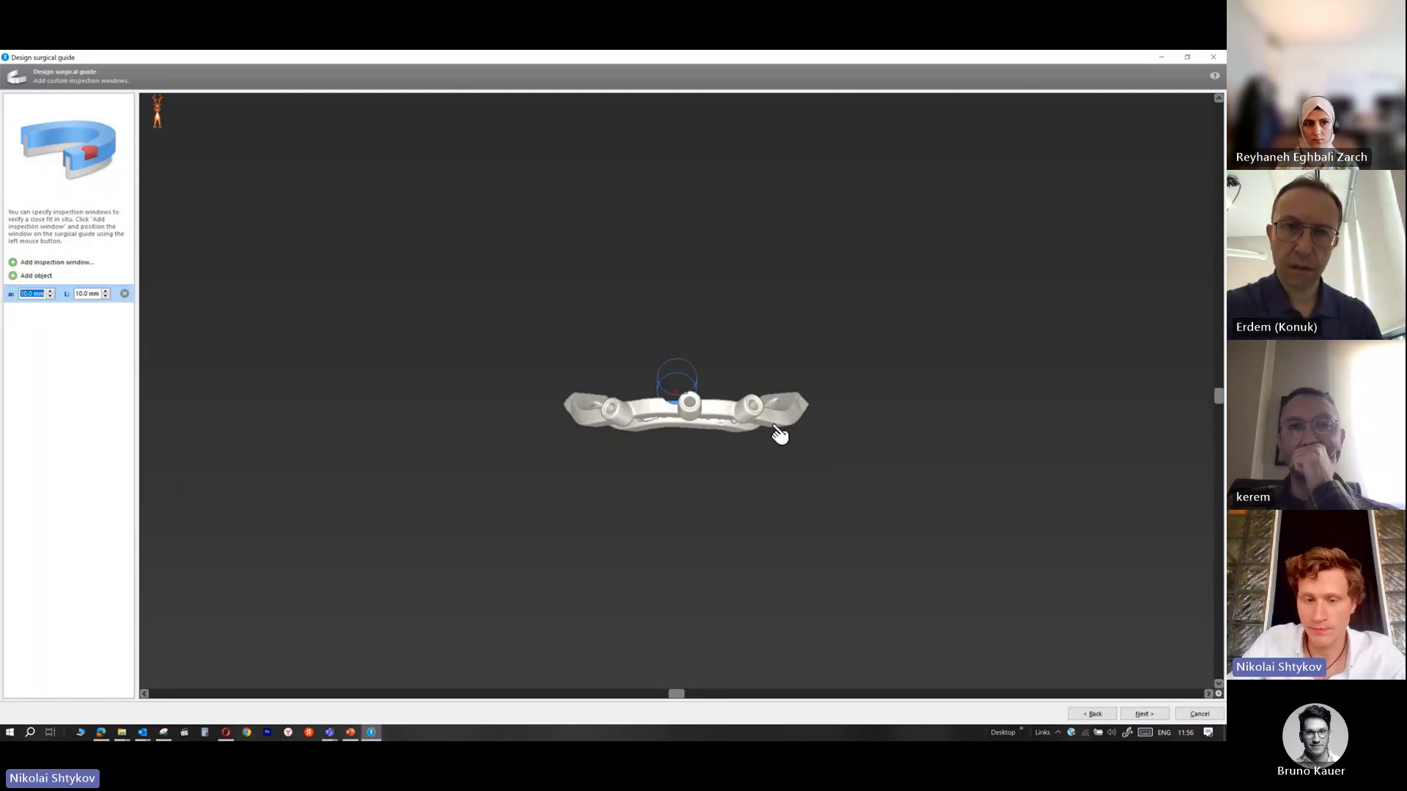
{"action": "left_click", "coordinate": [692, 411]}
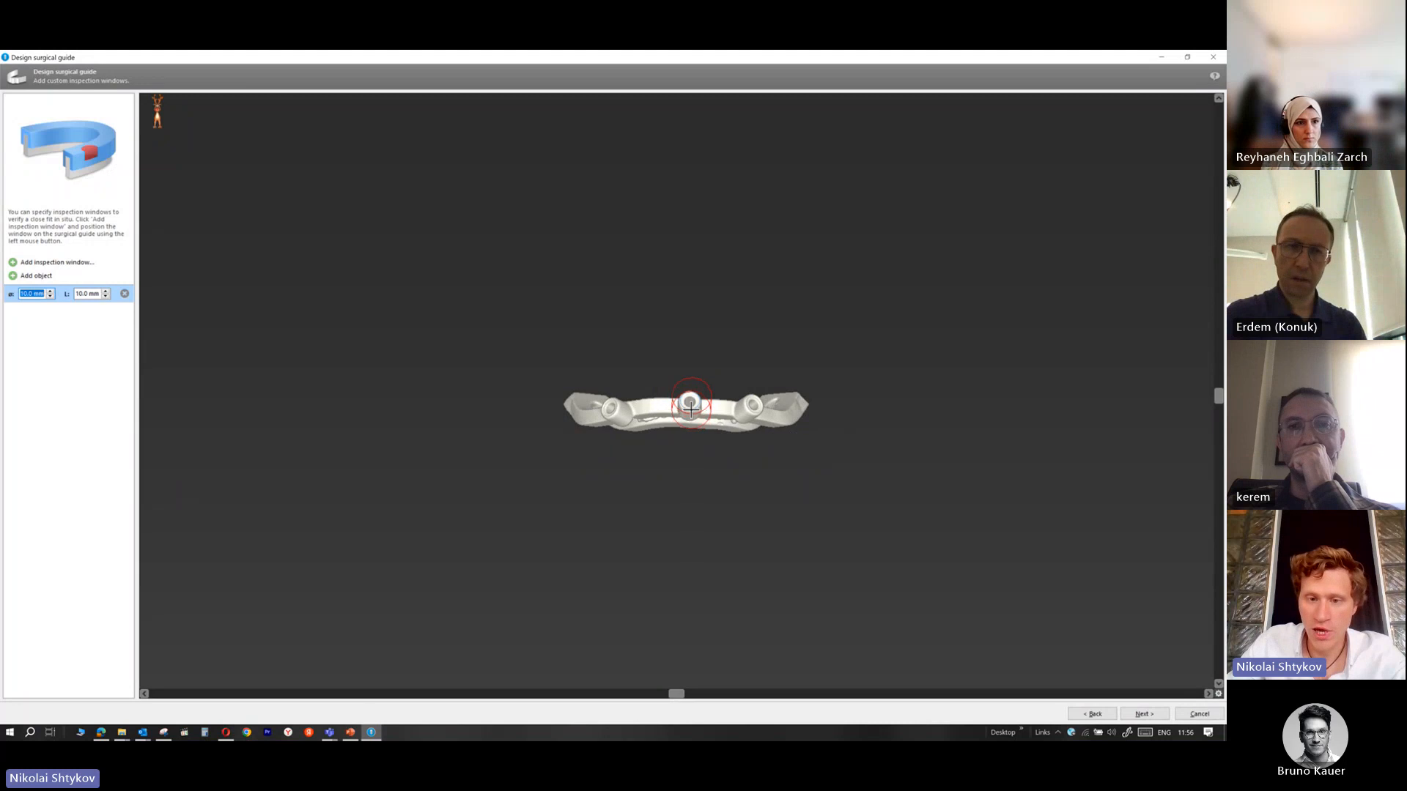
{"action": "left_click_drag", "start_coordinate": [1219, 399], "coordinate": [1219, 281]}
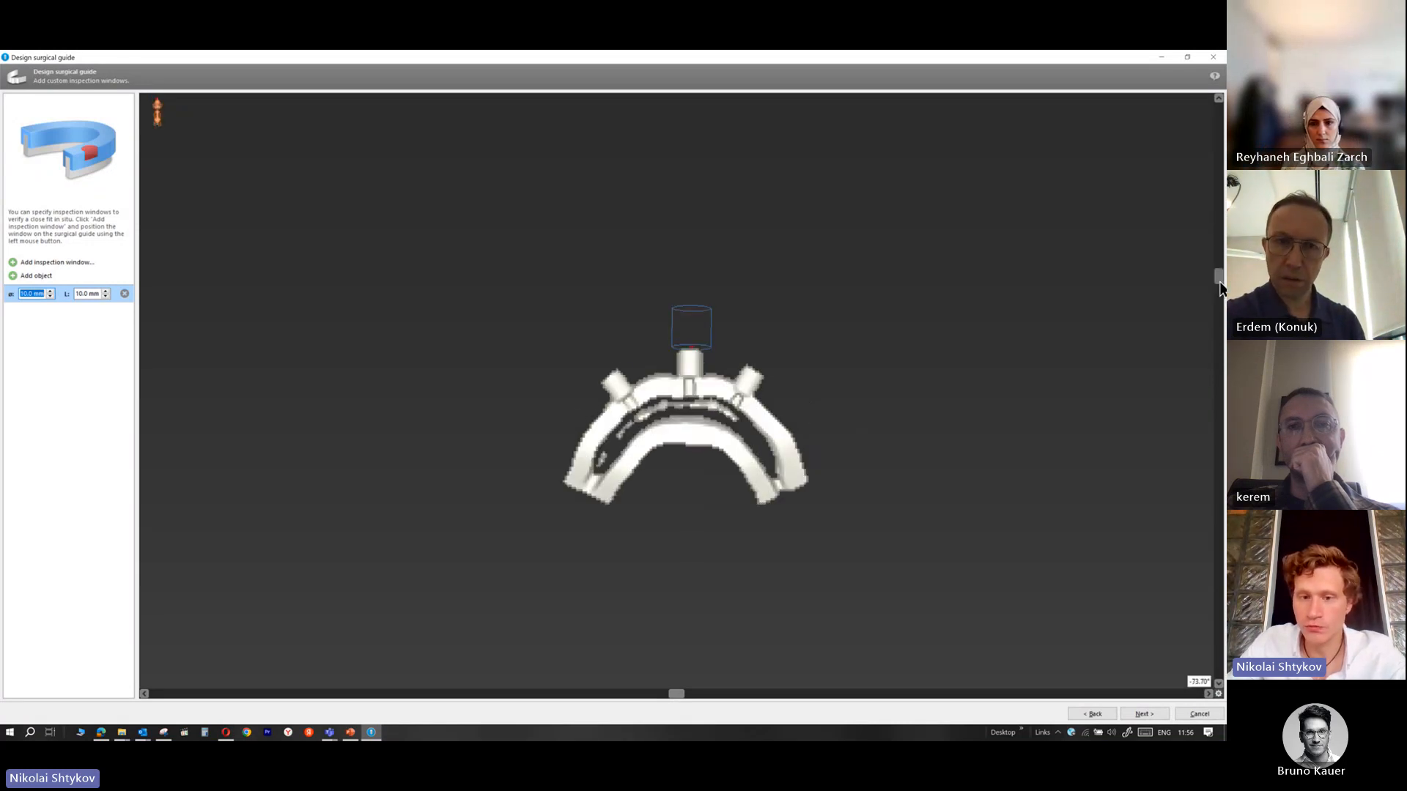
{"action": "scroll", "coordinate": [699, 388], "scroll_direction": "up", "scroll_amount": 3}
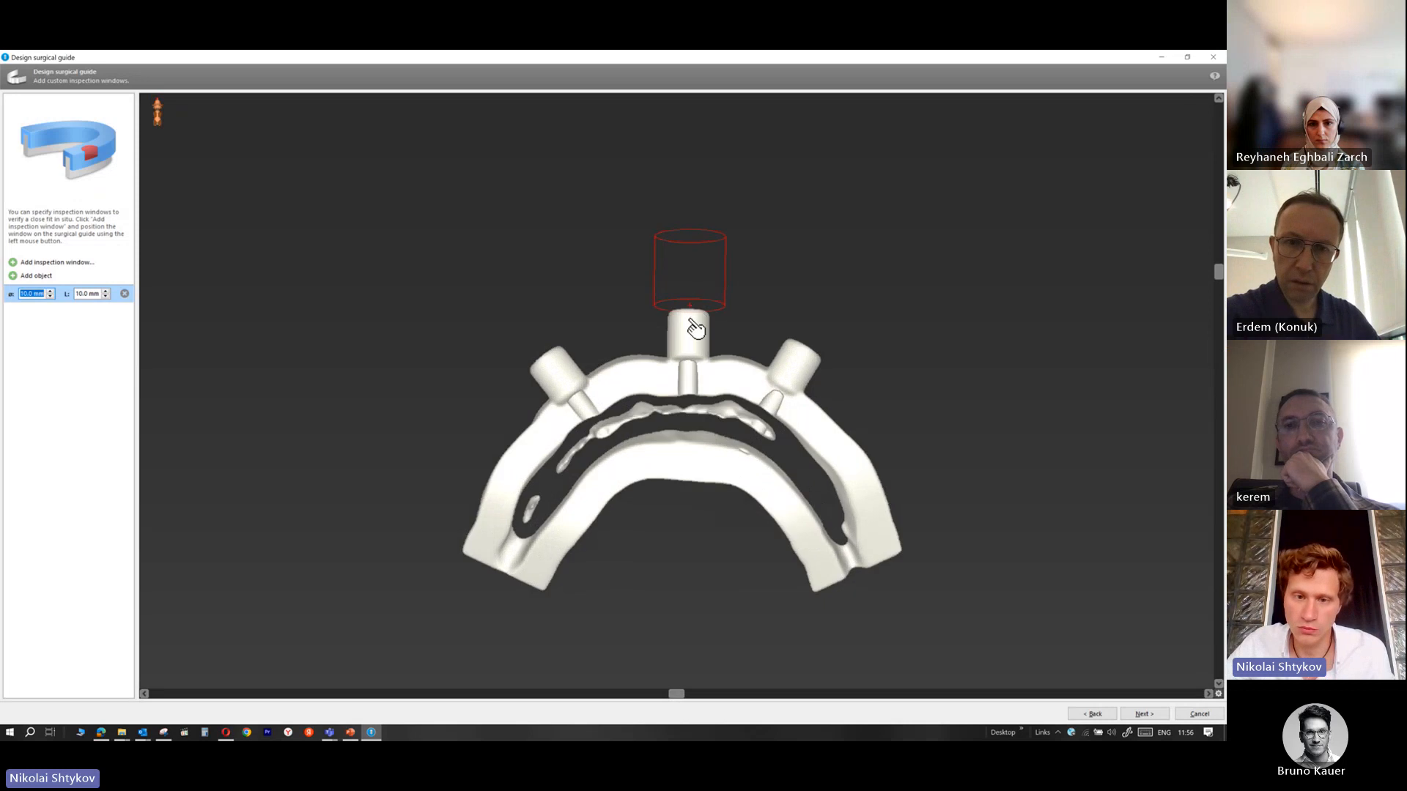
{"action": "left_click_drag", "start_coordinate": [694, 328], "coordinate": [696, 381]}
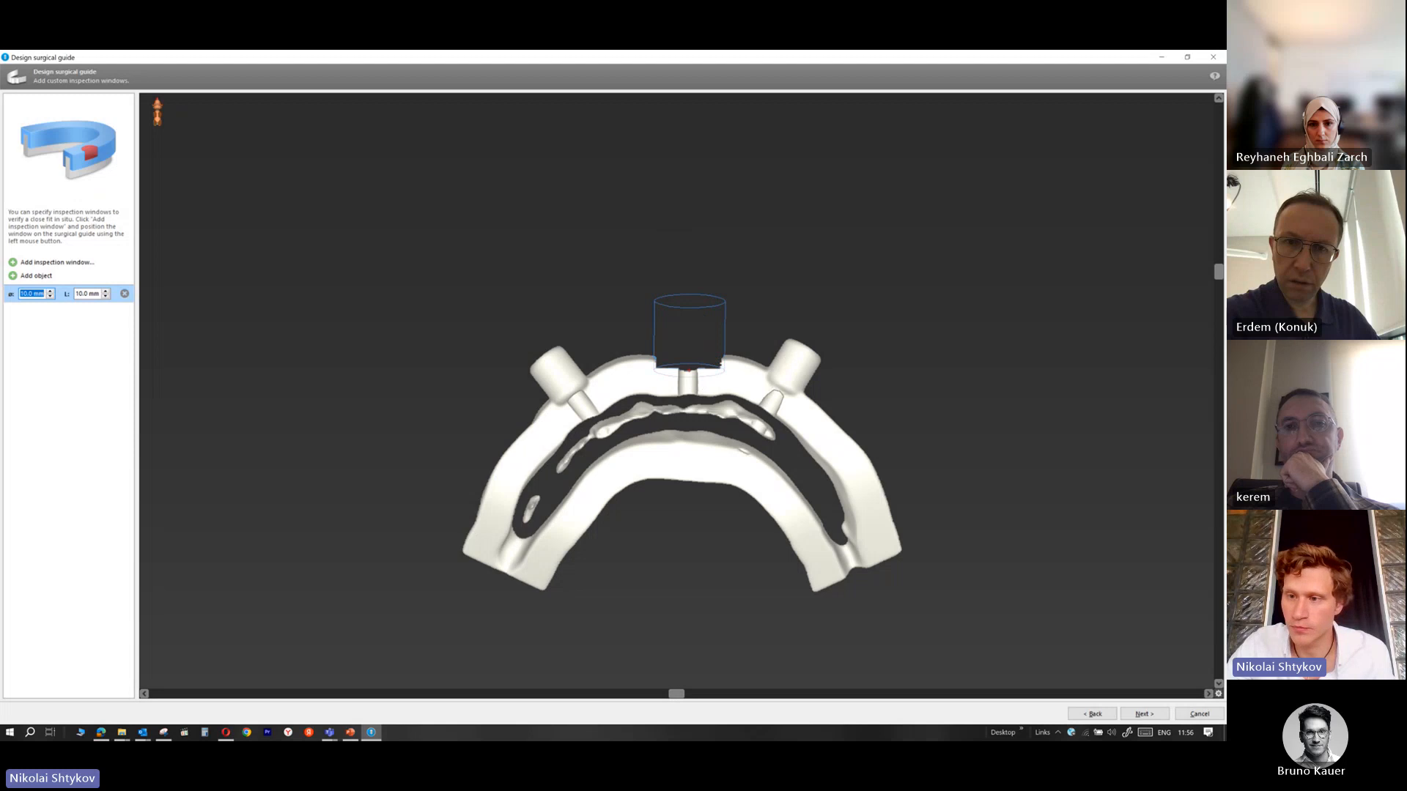
{"action": "left_click_drag", "start_coordinate": [1219, 307], "coordinate": [1154, 543]}
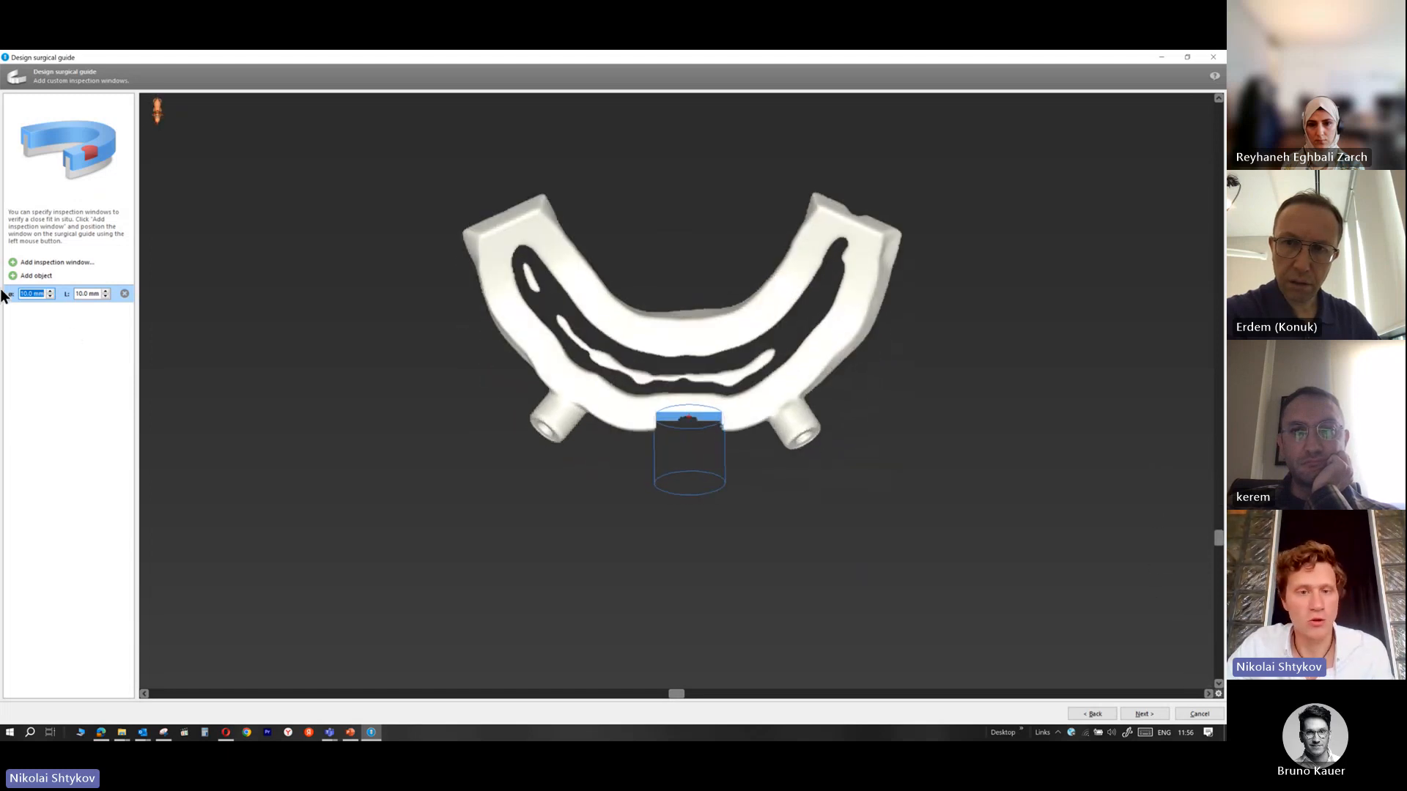
Add a second inspection window 6.0 mm in diameter and 10.0 mm long at the middle of the oral bar, and proceed to labelling
{"action": "left_click", "coordinate": [16, 256]}
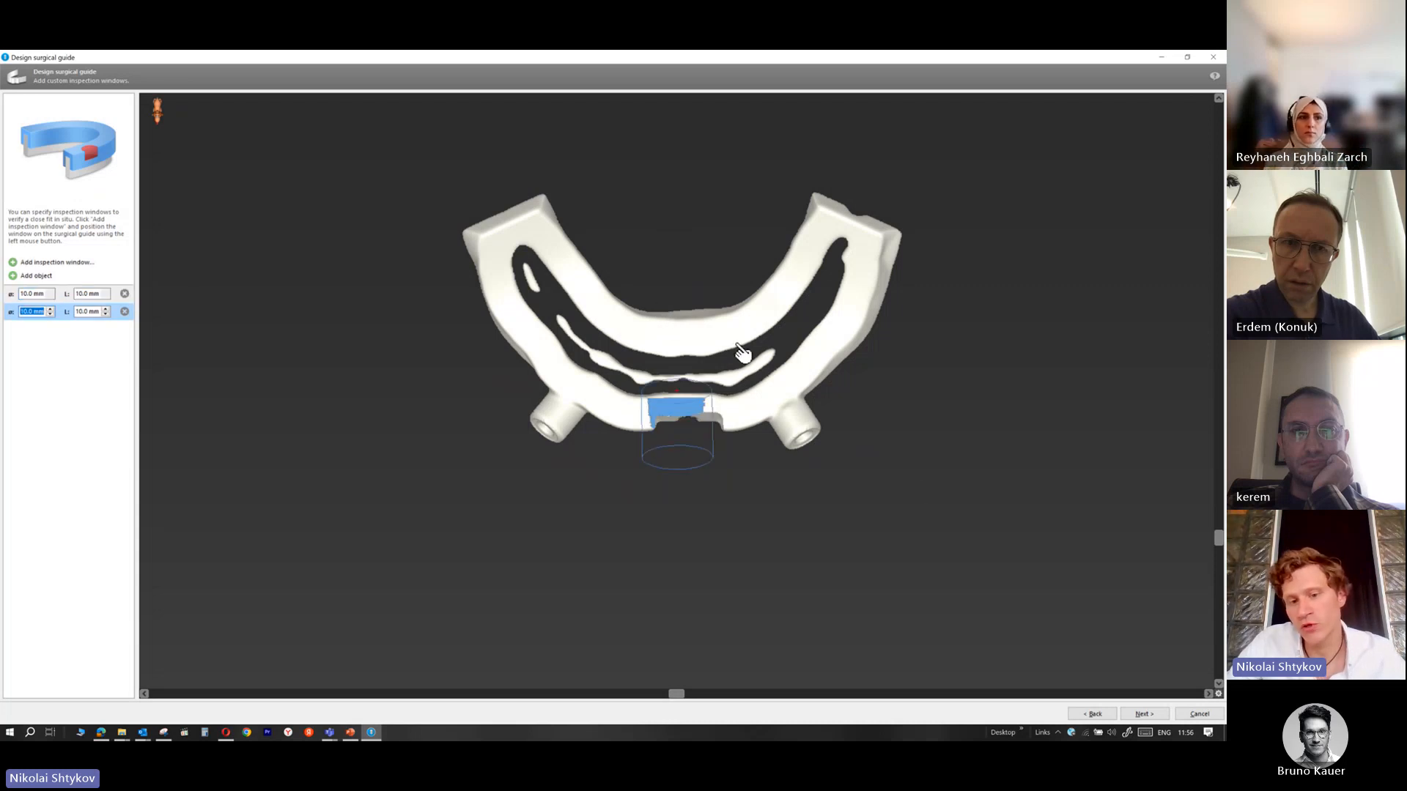
{"action": "left_click_drag", "start_coordinate": [677, 419], "coordinate": [687, 315]}
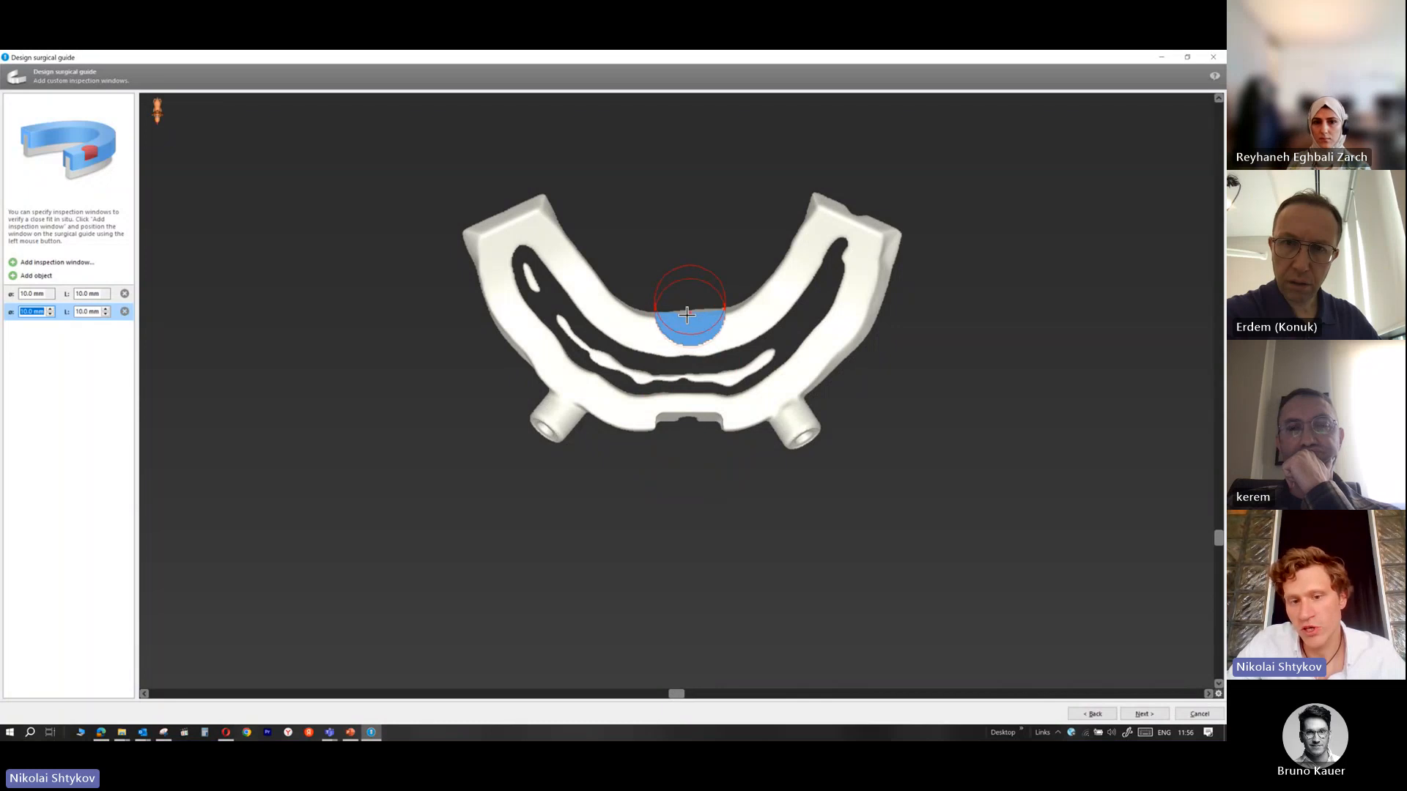
{"action": "scroll", "coordinate": [687, 315], "scroll_direction": "down", "scroll_amount": 3}
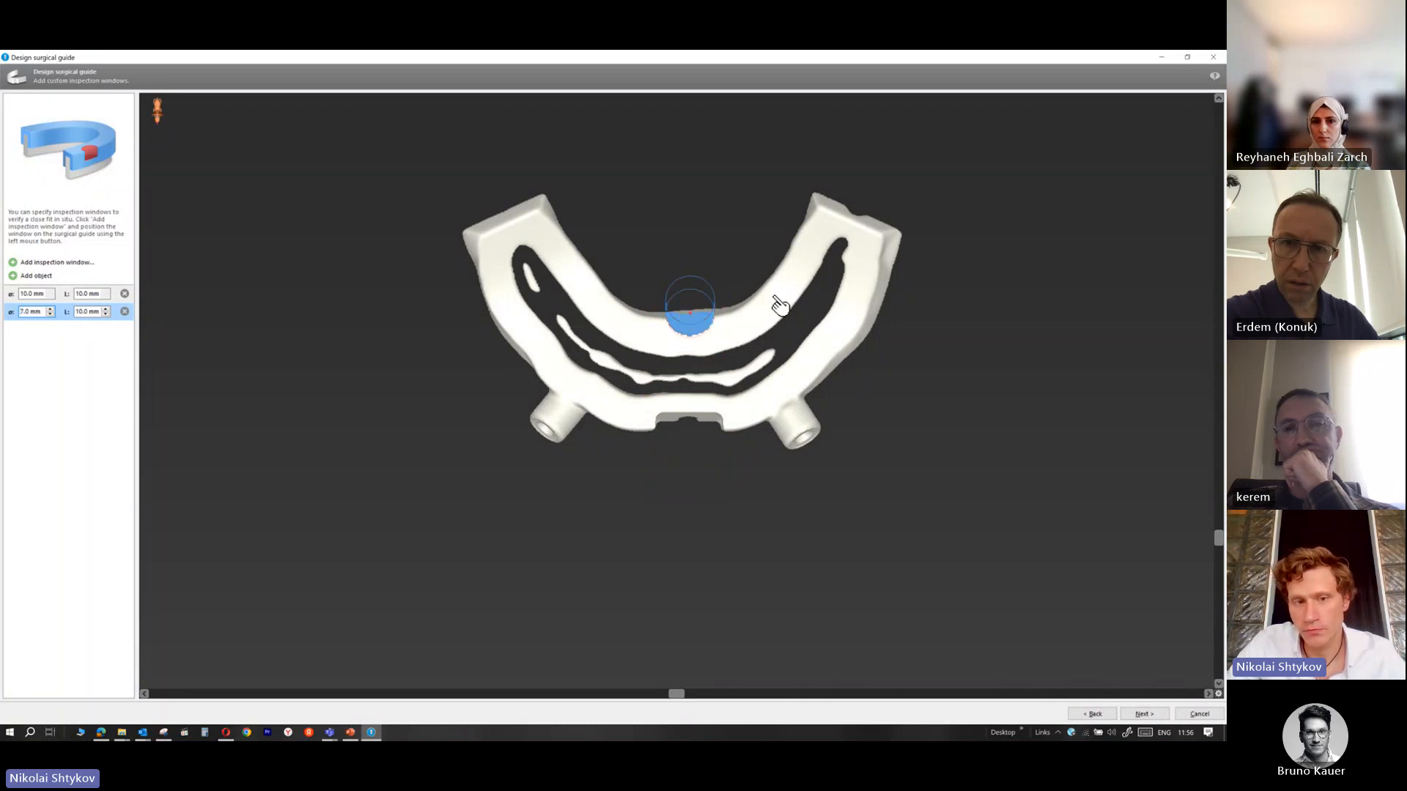
{"action": "scroll", "coordinate": [689, 306], "scroll_direction": "down", "scroll_amount": 1}
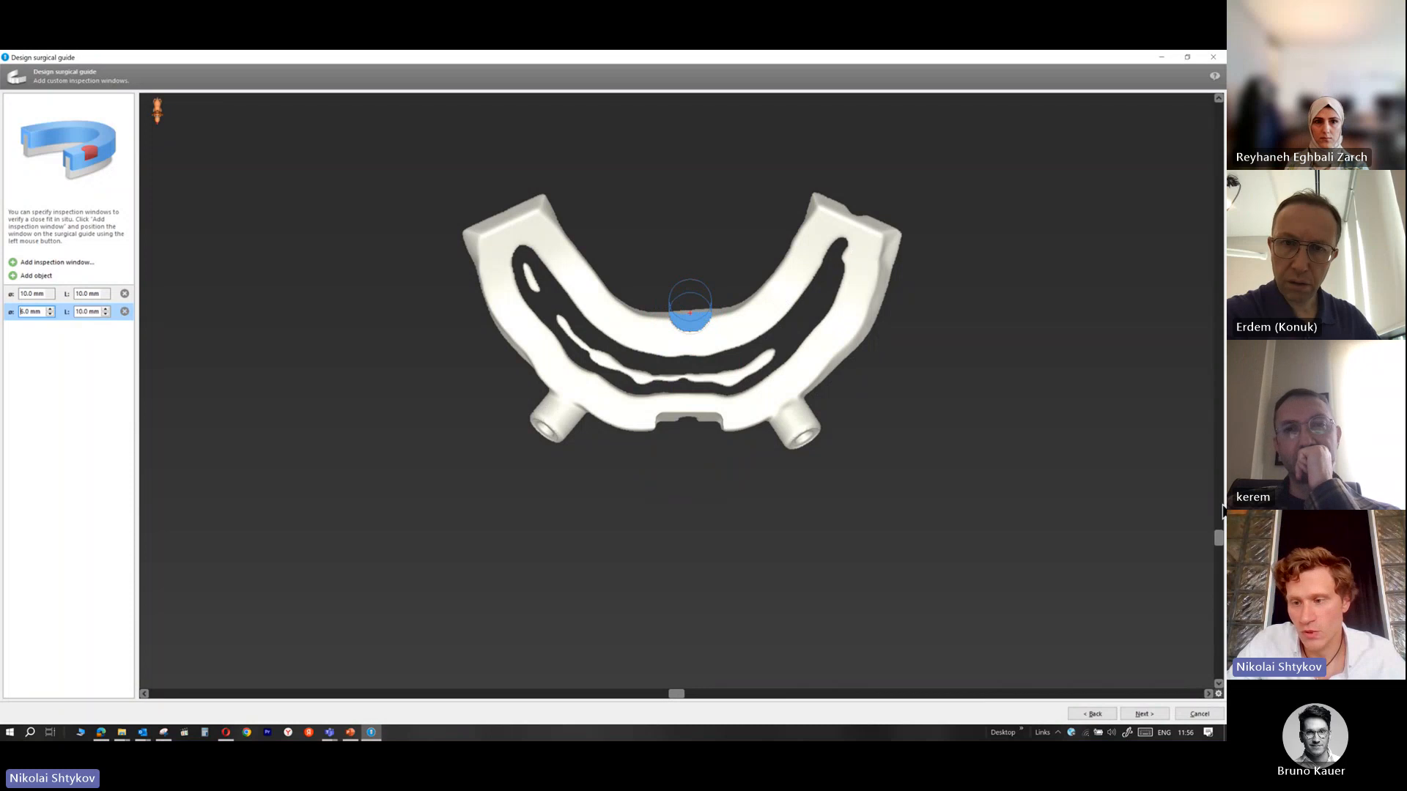
{"action": "left_click_drag", "start_coordinate": [1218, 538], "coordinate": [1149, 541]}
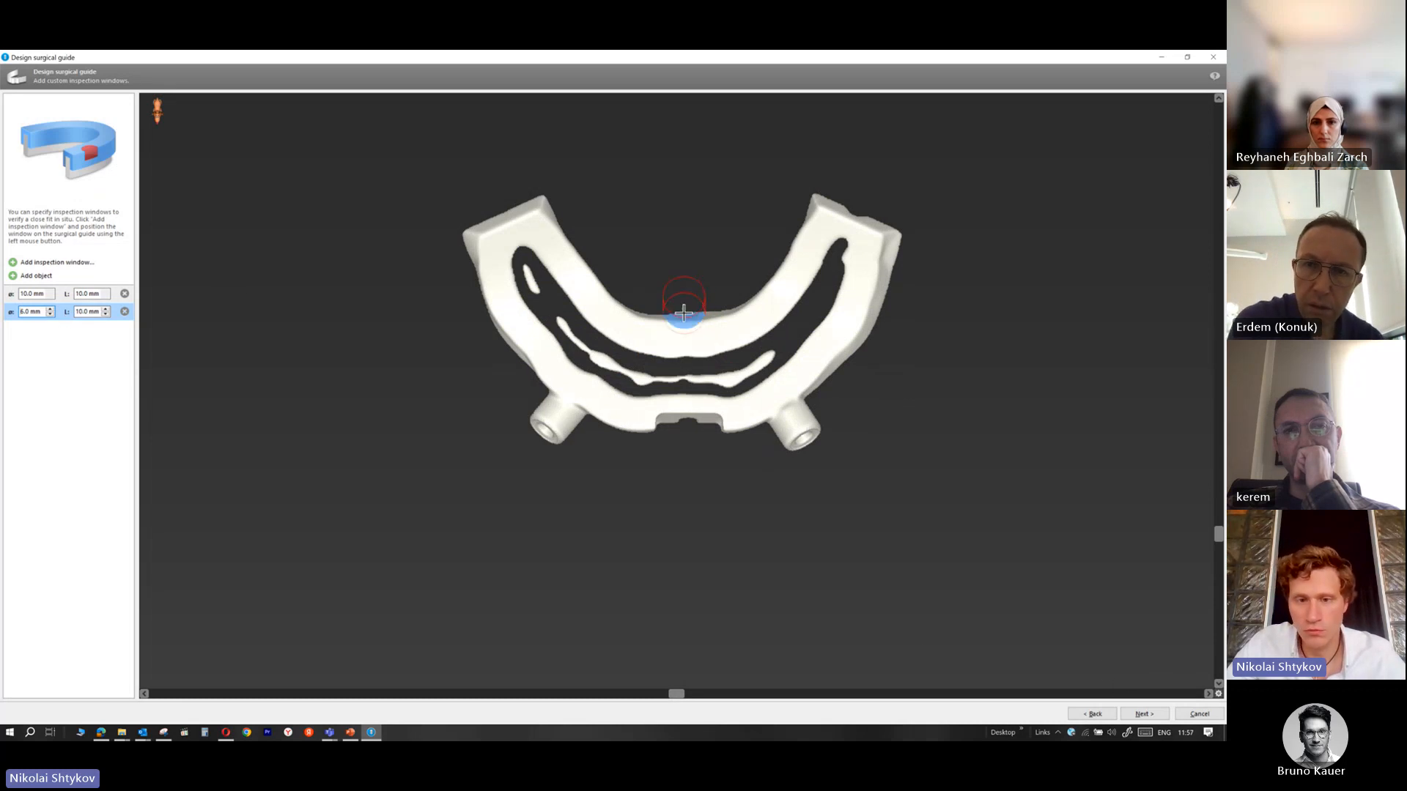
{"action": "left_click_drag", "start_coordinate": [683, 314], "coordinate": [681, 321]}
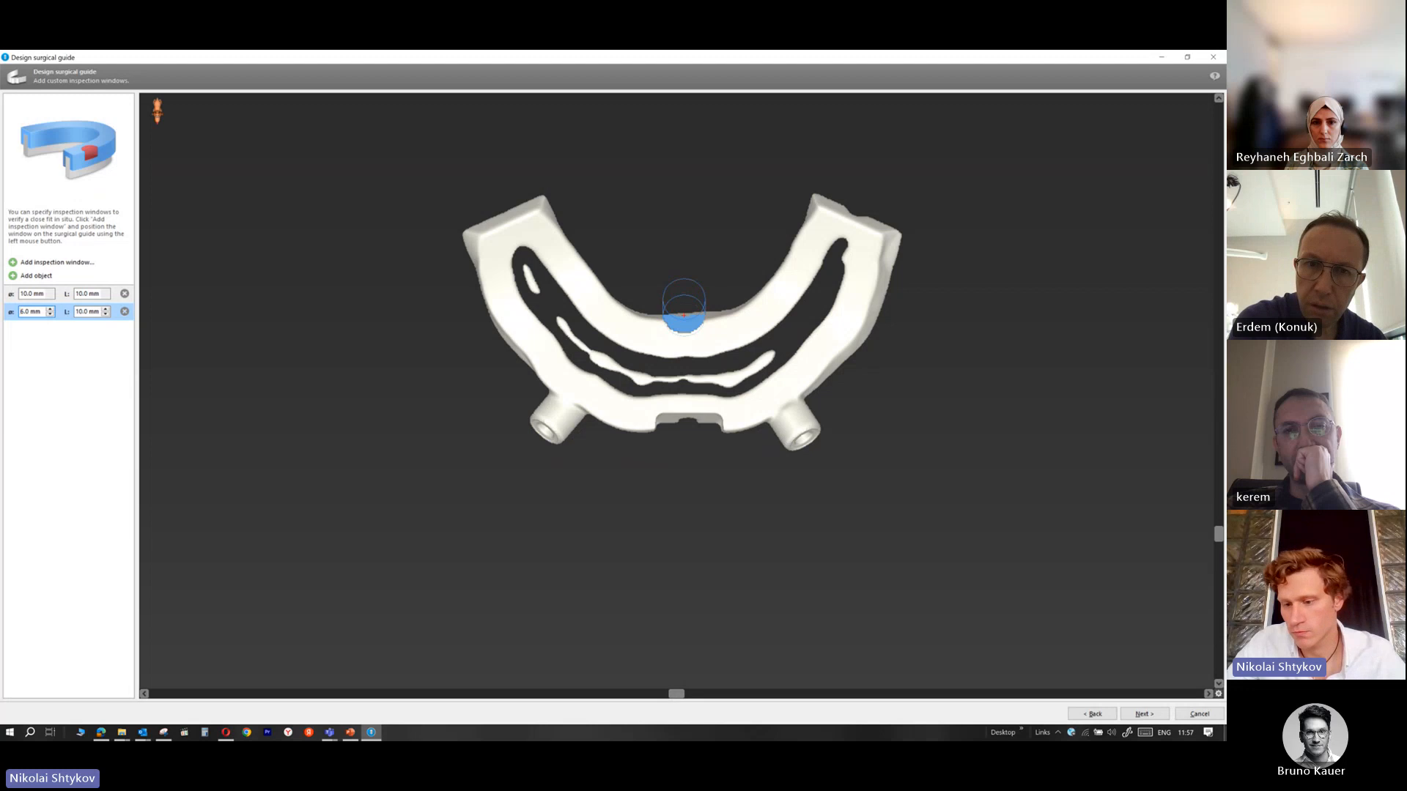
{"action": "left_click", "coordinate": [1160, 715]}
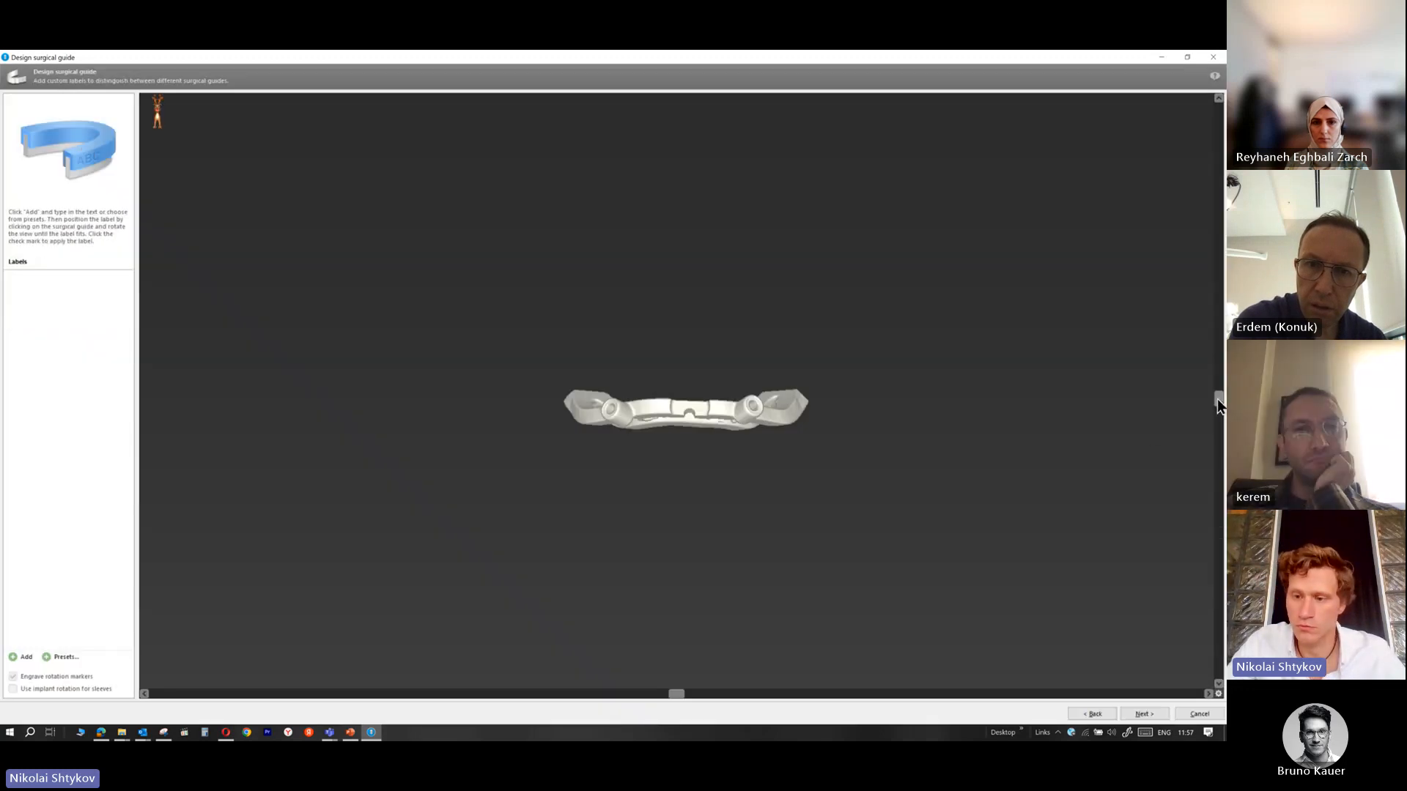
Examine the generated guide's bars, pin sleeves and two inspection windows from the front and from above
{"action": "left_click_drag", "start_coordinate": [1220, 403], "coordinate": [1195, 542]}
{"action": "scroll", "coordinate": [760, 332], "scroll_direction": "up", "scroll_amount": 5}
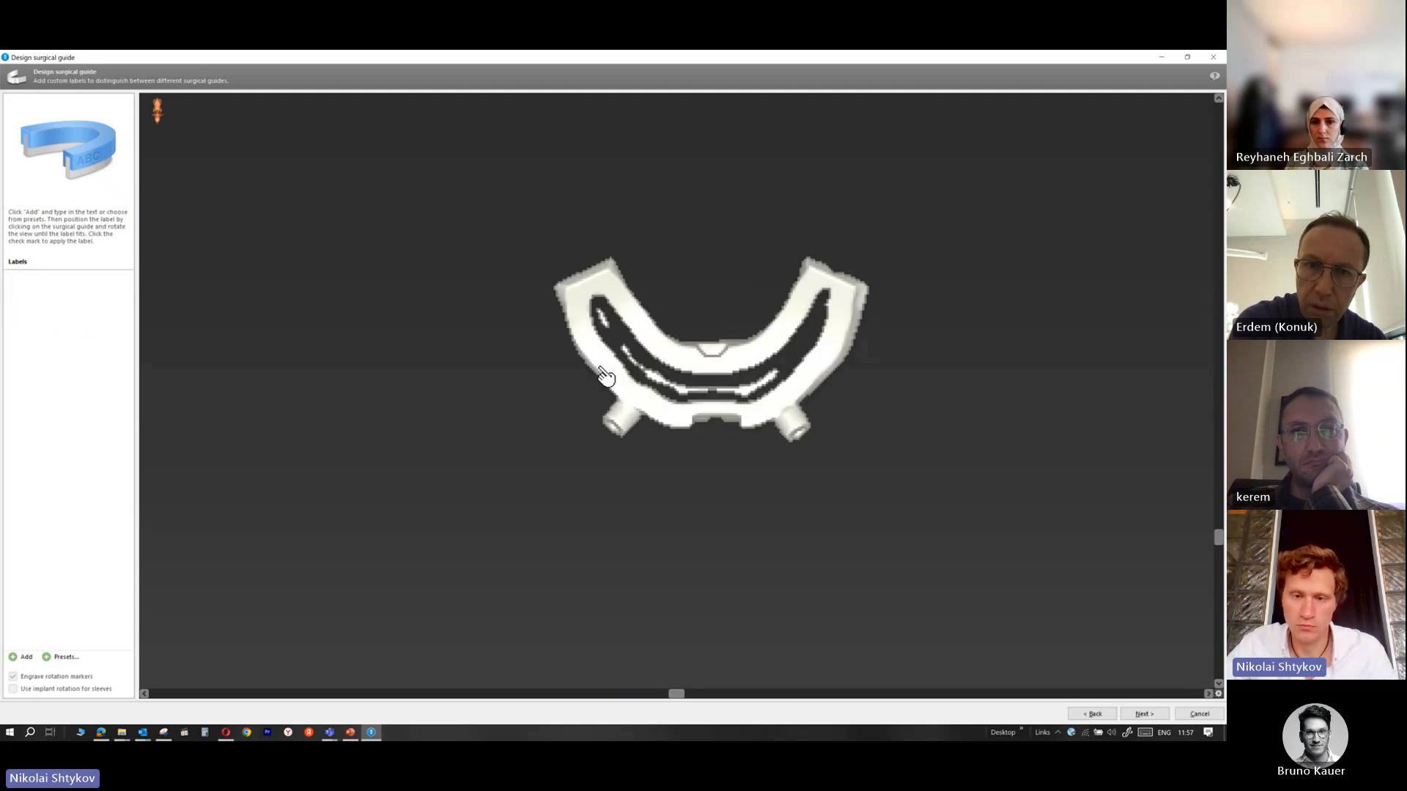
{"action": "scroll", "coordinate": [761, 332], "scroll_direction": "up", "scroll_amount": 2}
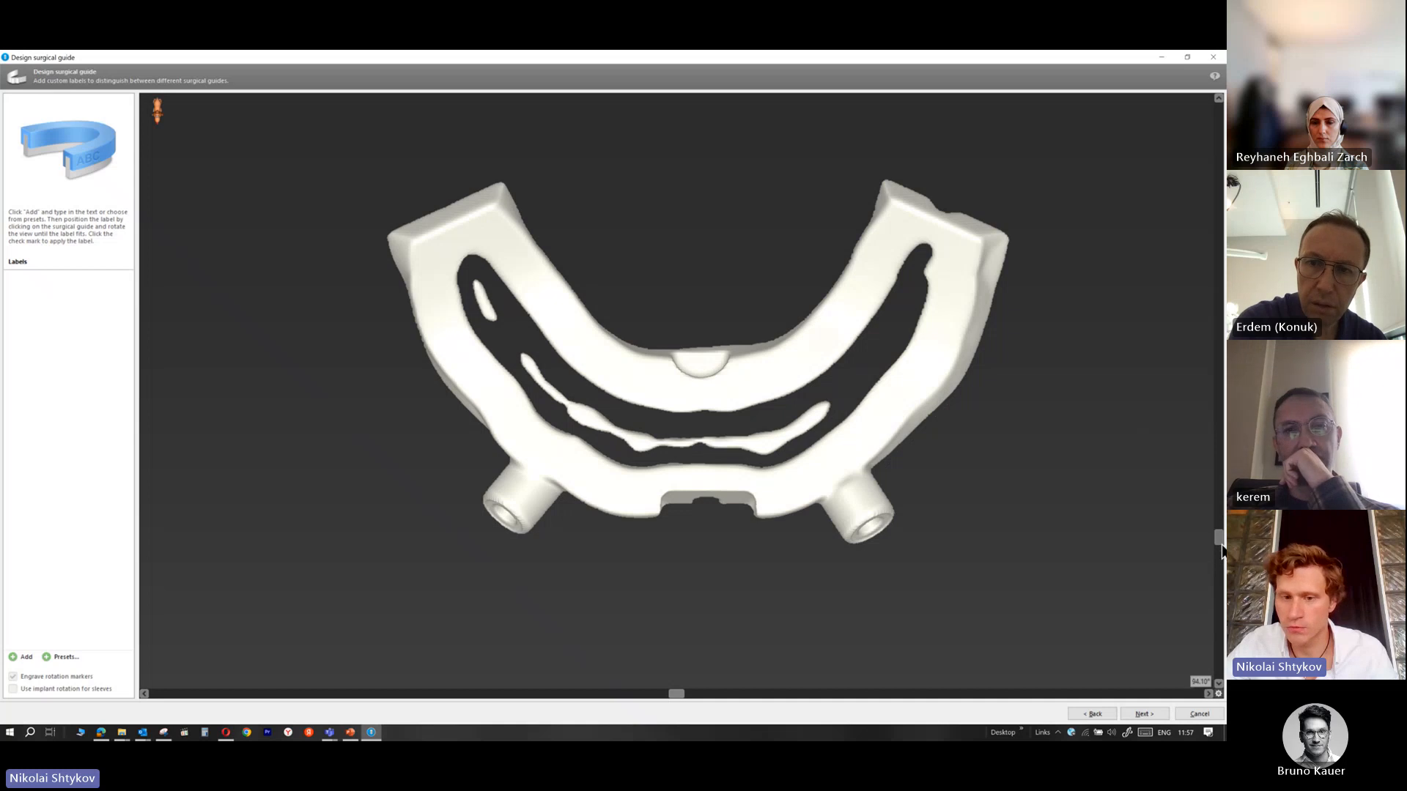
{"action": "left_click_drag", "start_coordinate": [1217, 542], "coordinate": [1202, 417]}
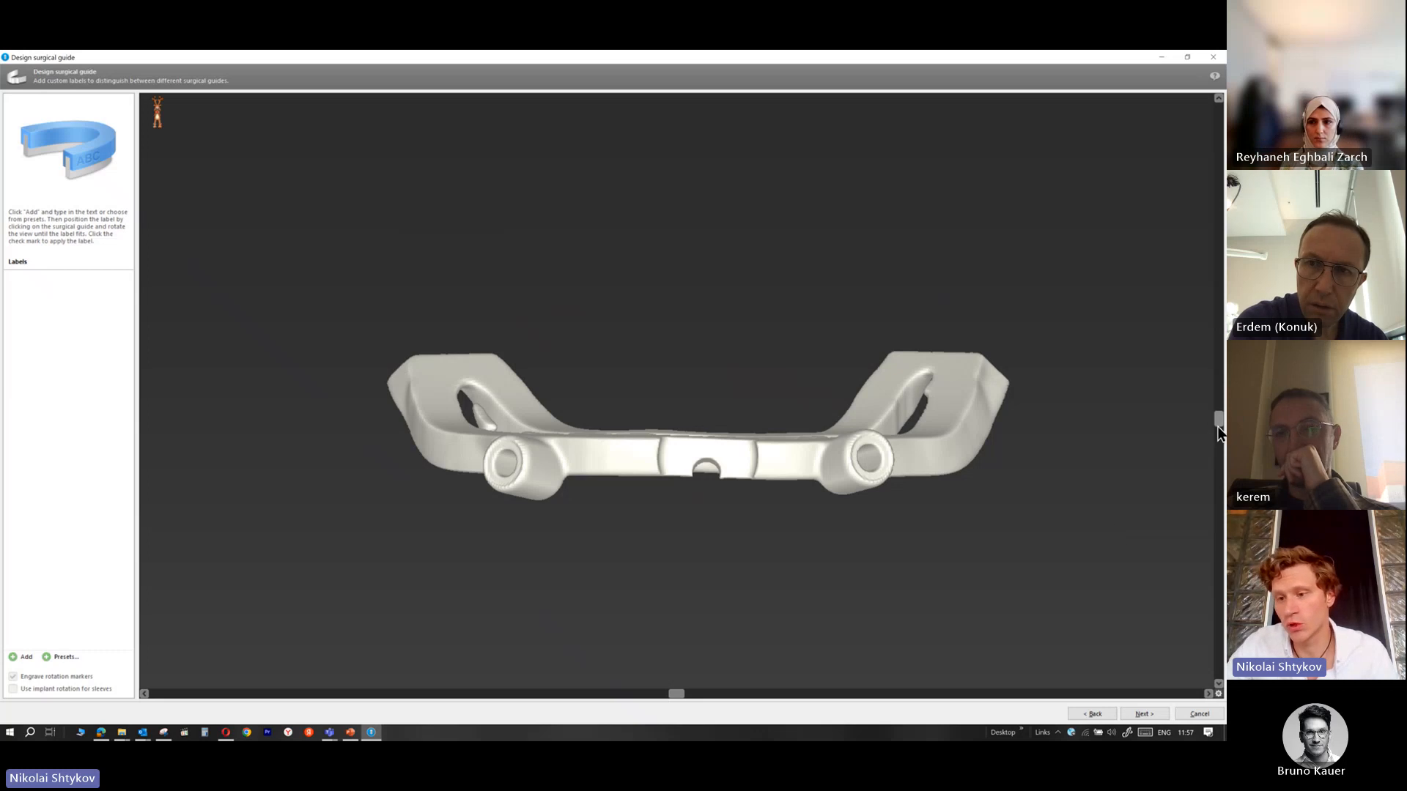
{"action": "left_click_drag", "start_coordinate": [1219, 427], "coordinate": [1216, 542]}
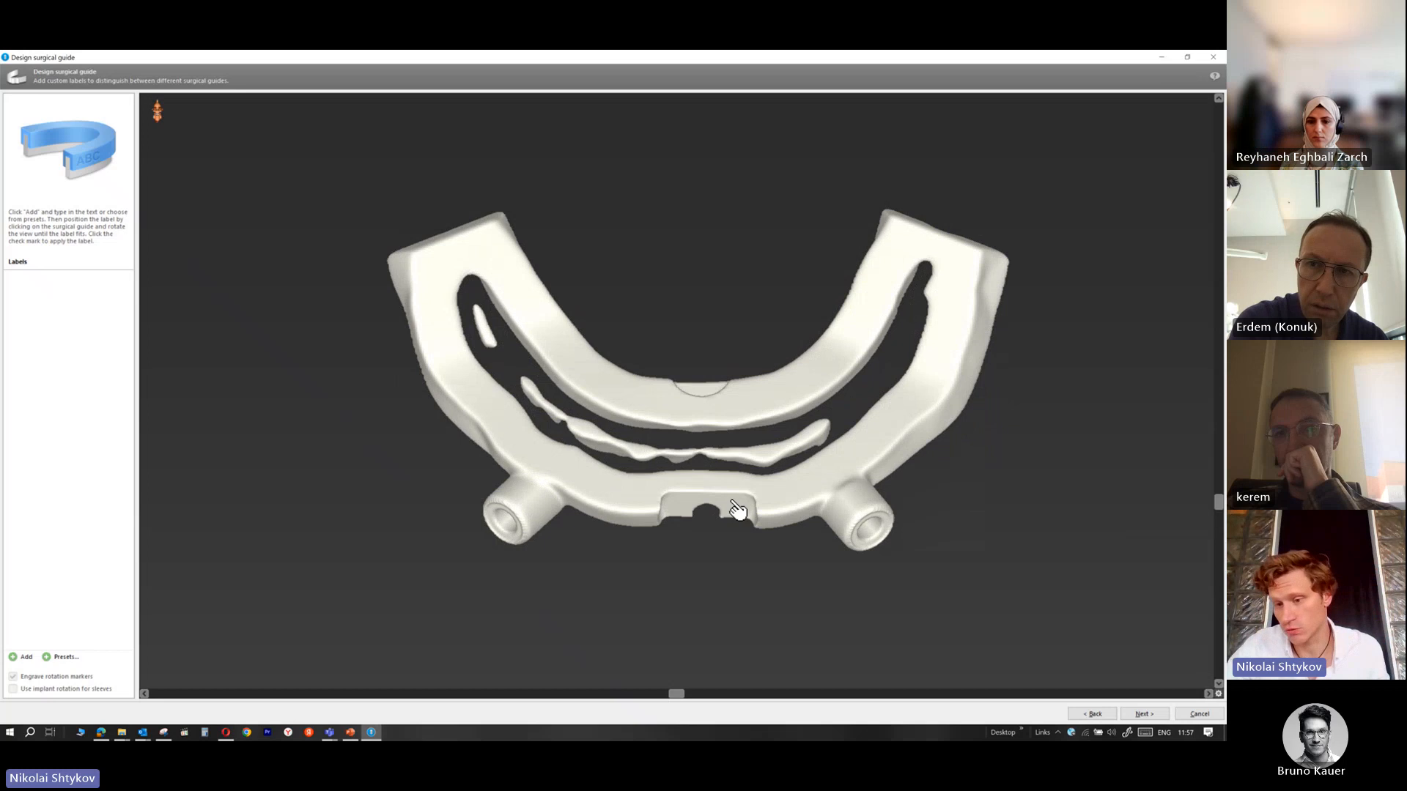
Switch to PowerPoint to review slide 20 with the stacked guide photos, and return to the guide design
{"action": "key", "text": "alt+Tab"}
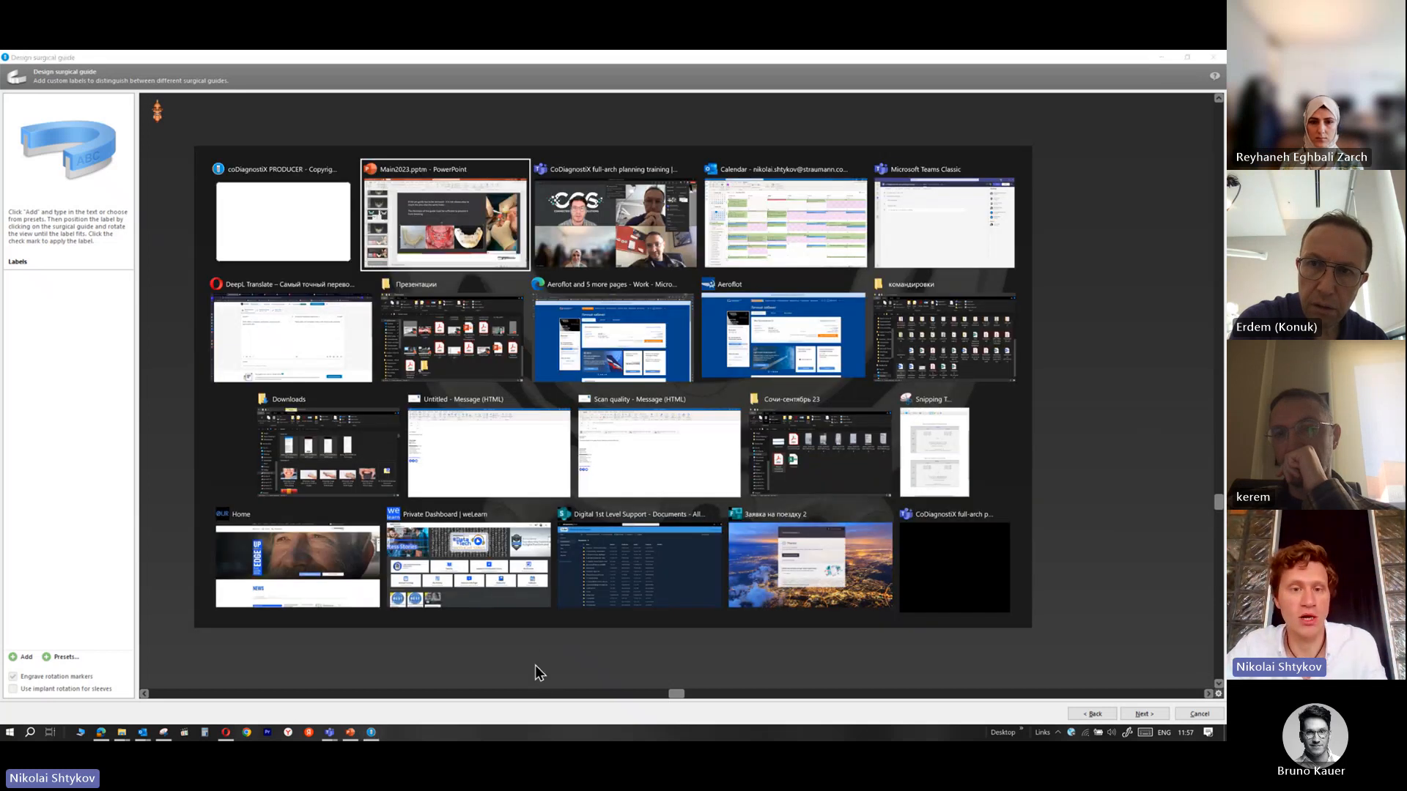
{"action": "scroll", "coordinate": [44, 226], "scroll_direction": "up", "scroll_amount": 10}
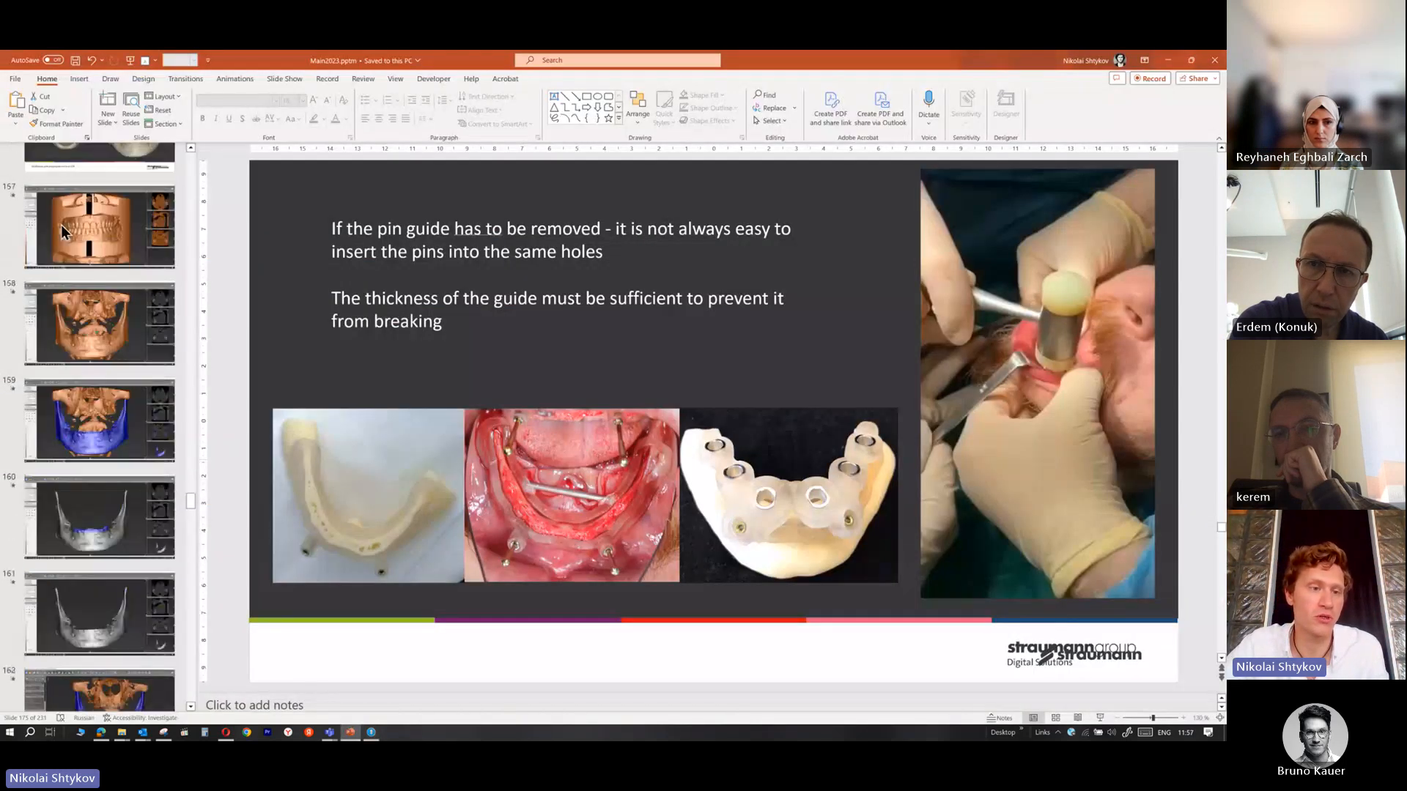
{"action": "scroll", "coordinate": [44, 260], "scroll_direction": "up", "scroll_amount": 15}
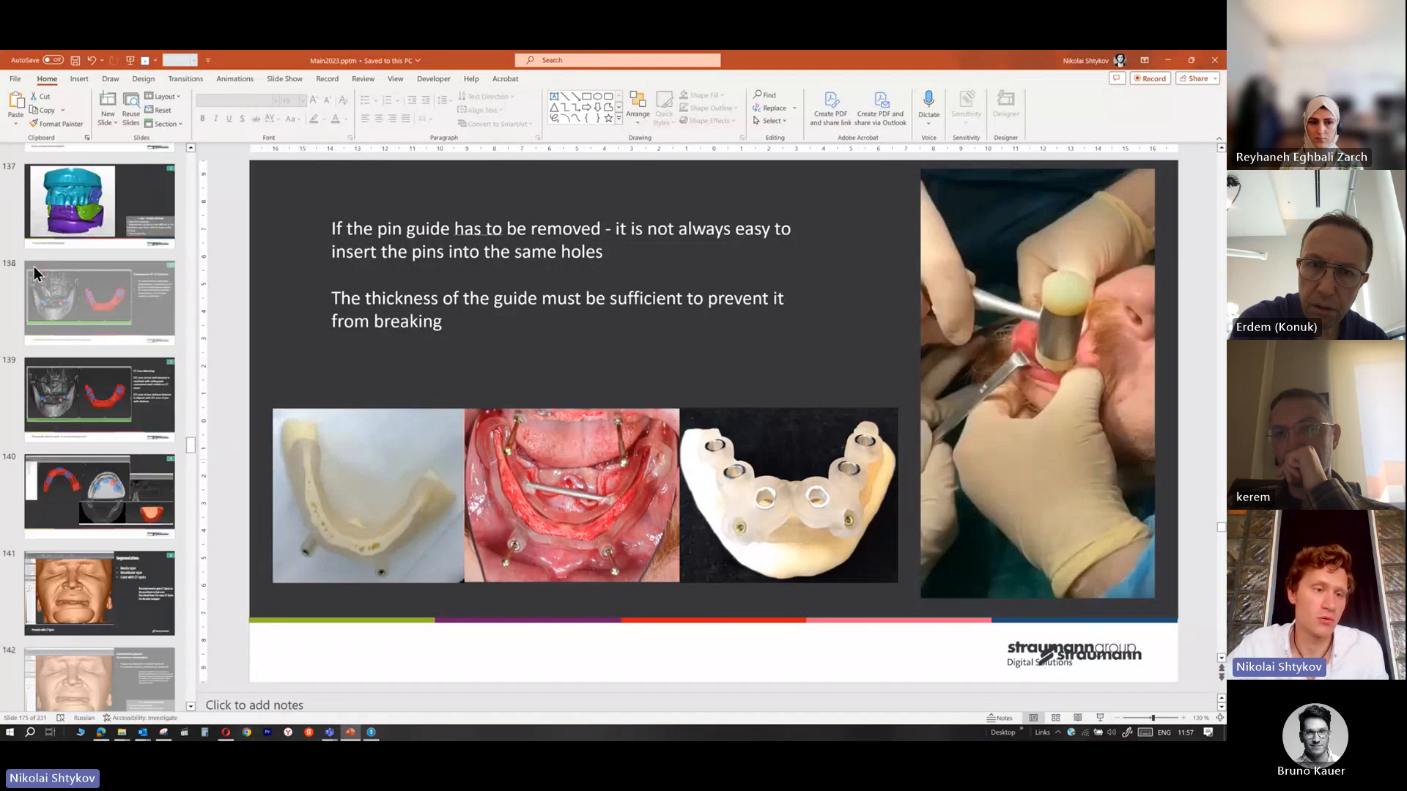
{"action": "scroll", "coordinate": [33, 270], "scroll_direction": "up", "scroll_amount": 20}
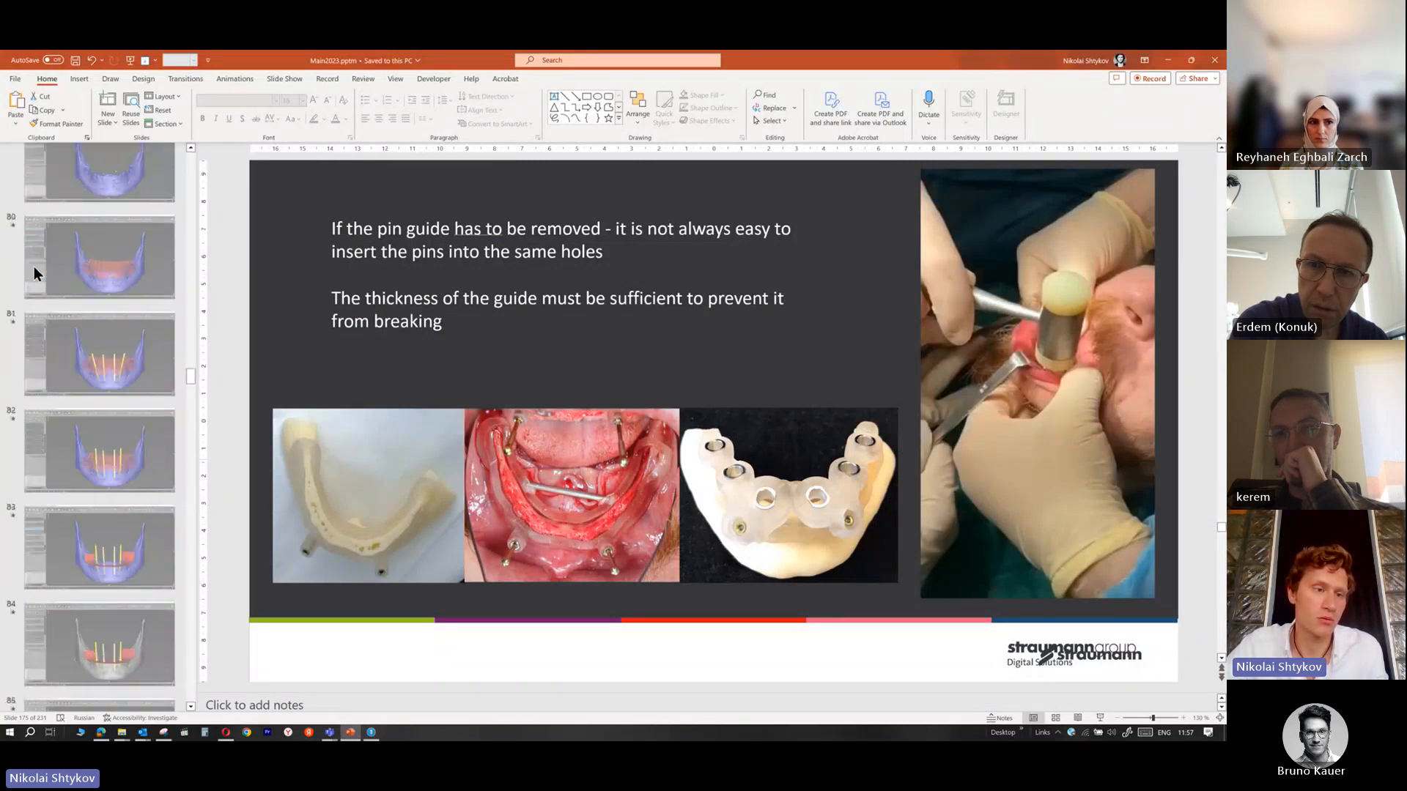
{"action": "scroll", "coordinate": [34, 270], "scroll_direction": "up", "scroll_amount": 15}
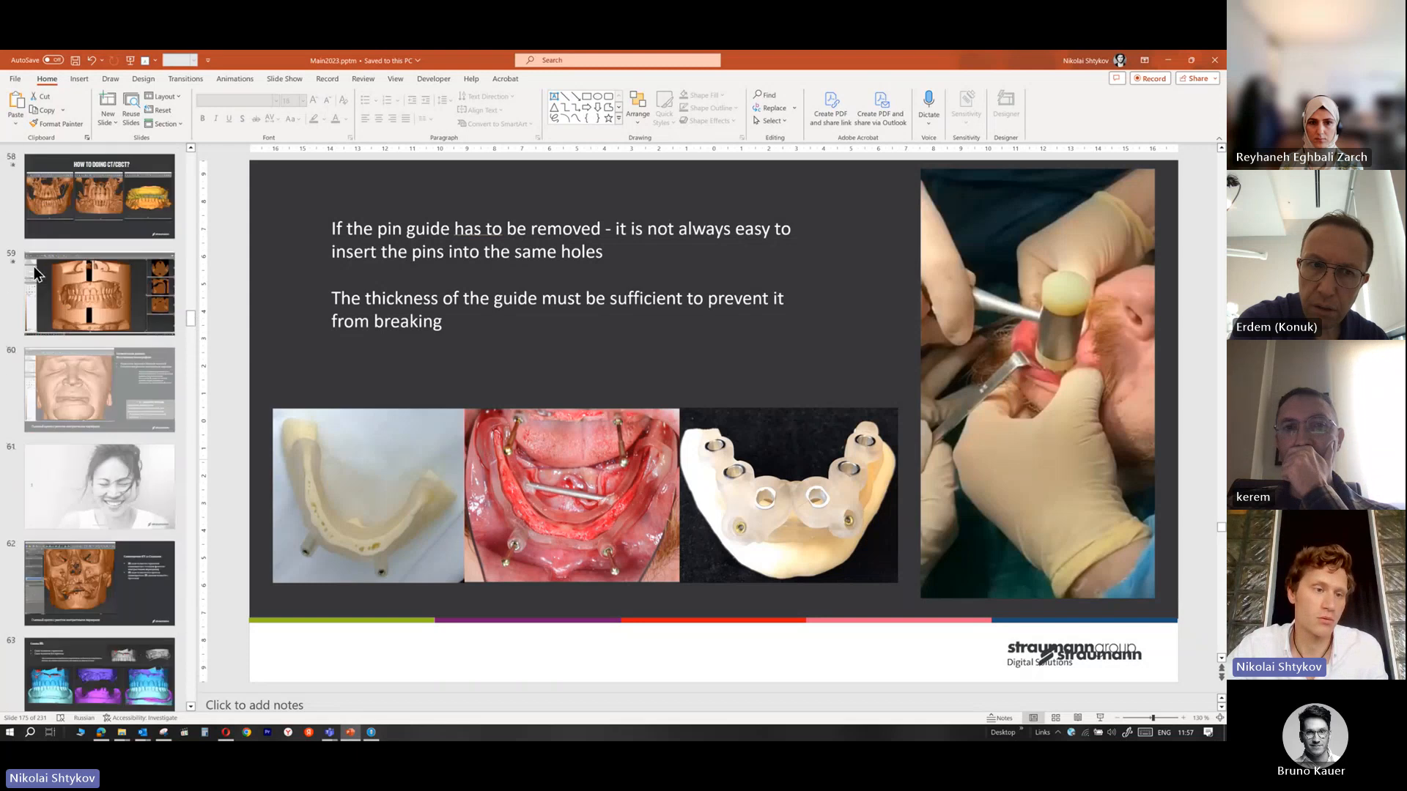
{"action": "scroll", "coordinate": [34, 269], "scroll_direction": "up", "scroll_amount": 14}
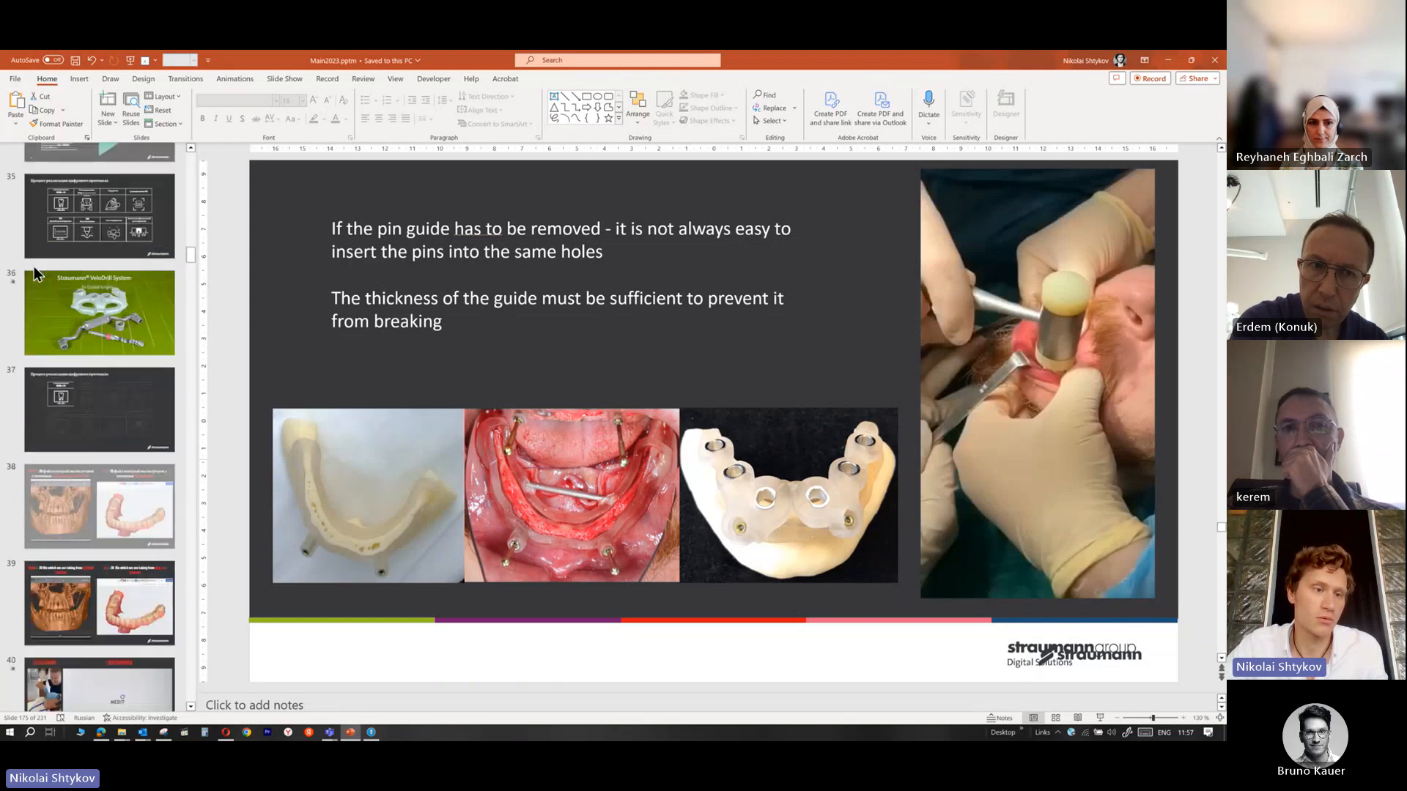
{"action": "scroll", "coordinate": [33, 266], "scroll_direction": "up", "scroll_amount": 14}
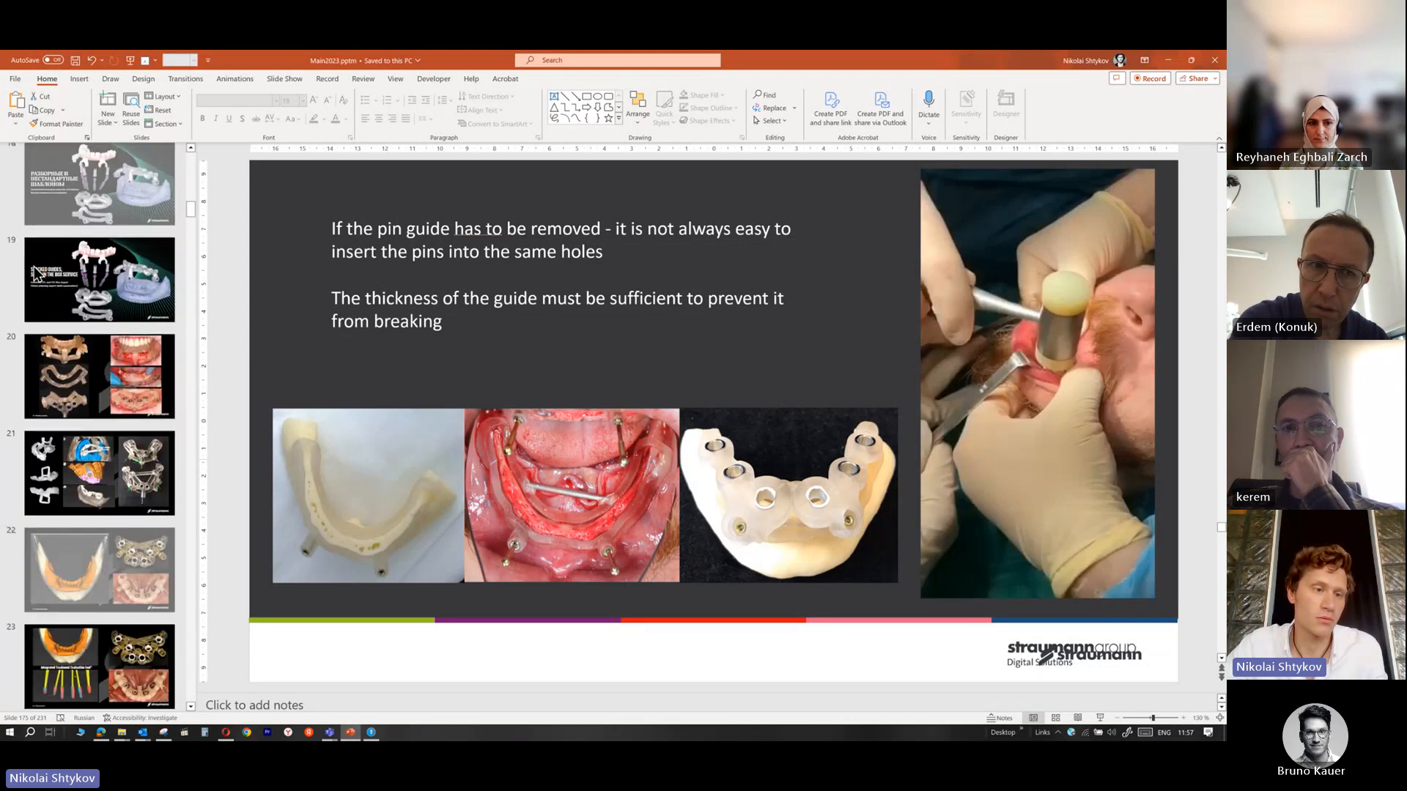
{"action": "left_click", "coordinate": [88, 386]}
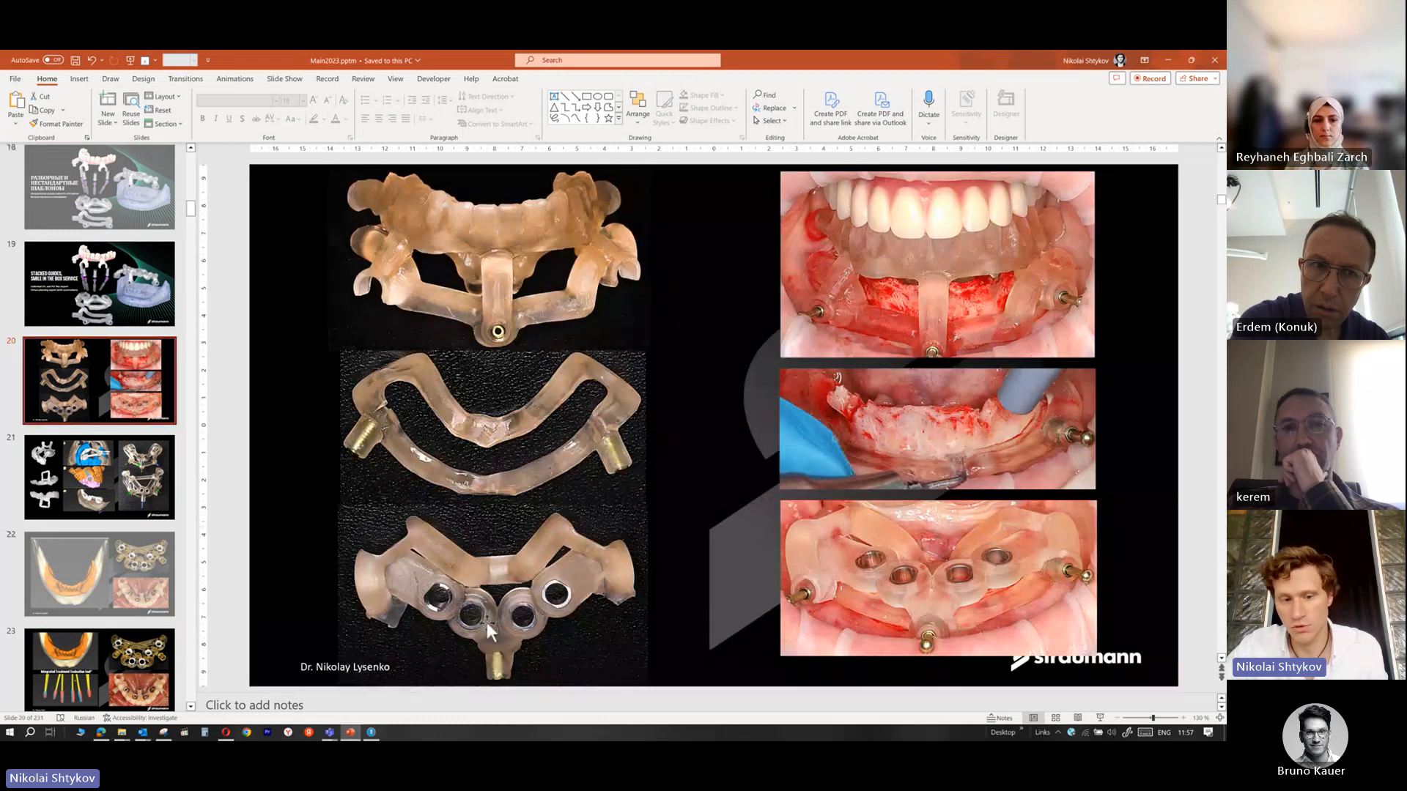
{"action": "left_click", "coordinate": [1174, 57]}
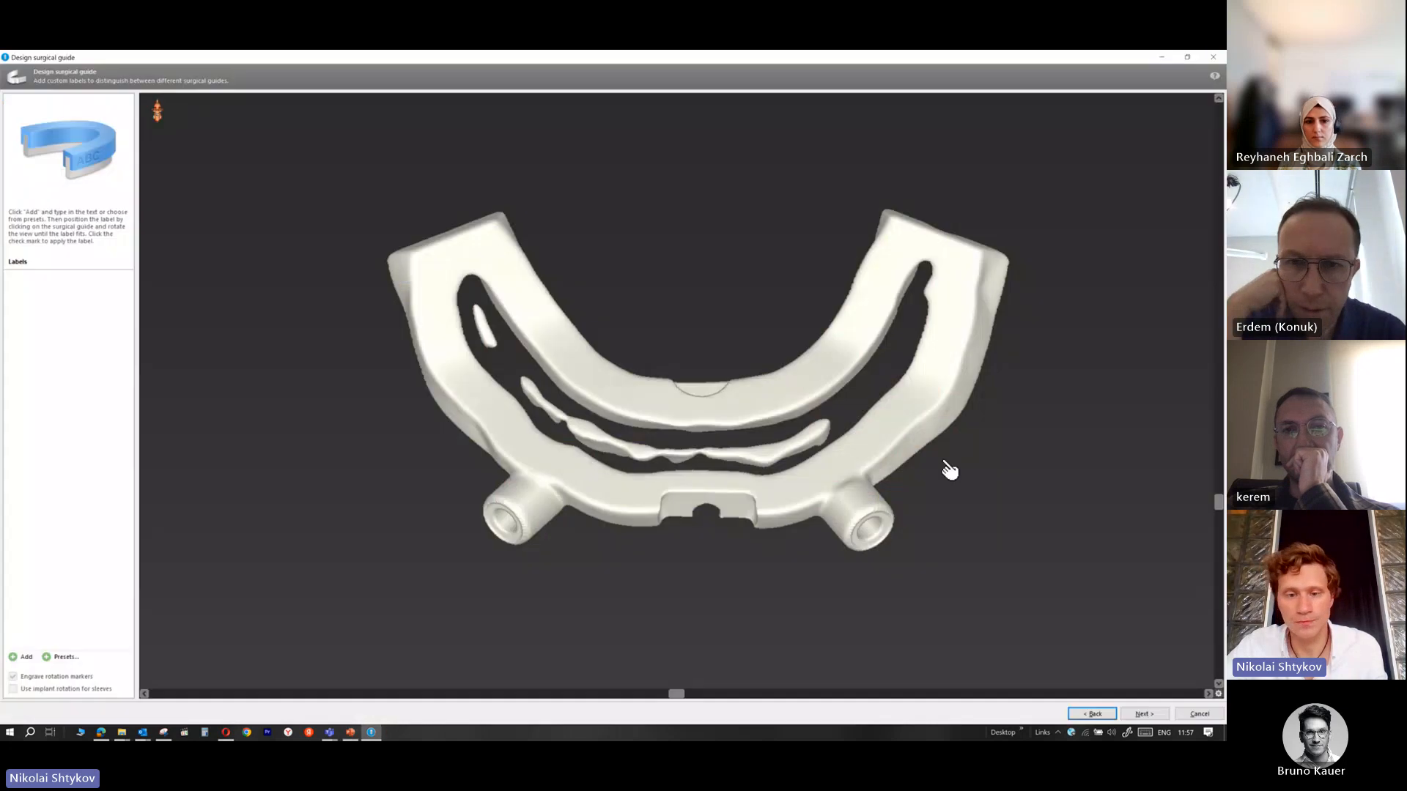
Skip the labels, finalize the surgical guide and apply the design to the plan
{"action": "left_click", "coordinate": [1149, 713]}
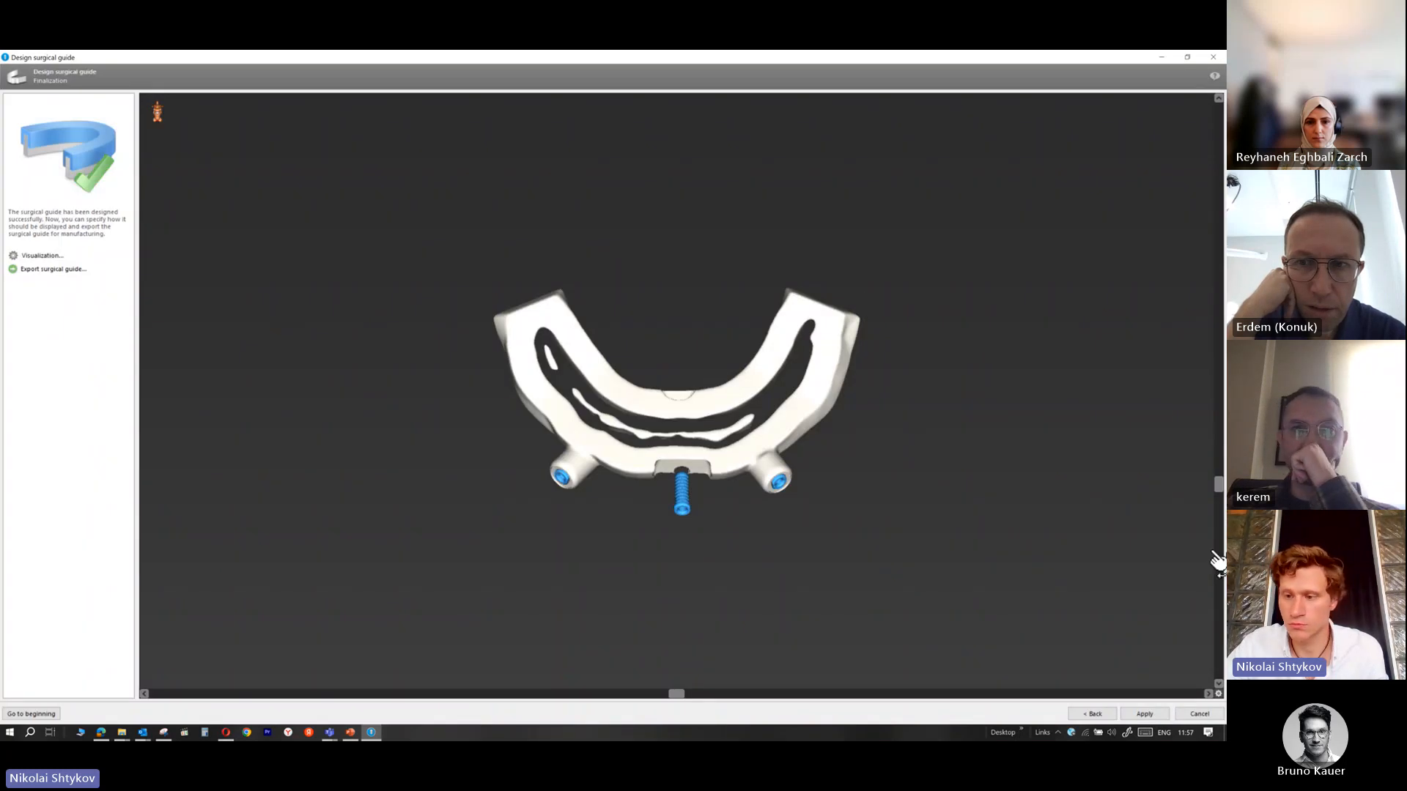
{"action": "mouse_move", "coordinate": [1222, 497]}
{"action": "left_mouse_down"}
{"action": "mouse_move", "coordinate": [1208, 315]}
{"action": "mouse_move", "coordinate": [1198, 497]}
{"action": "left_mouse_up"}
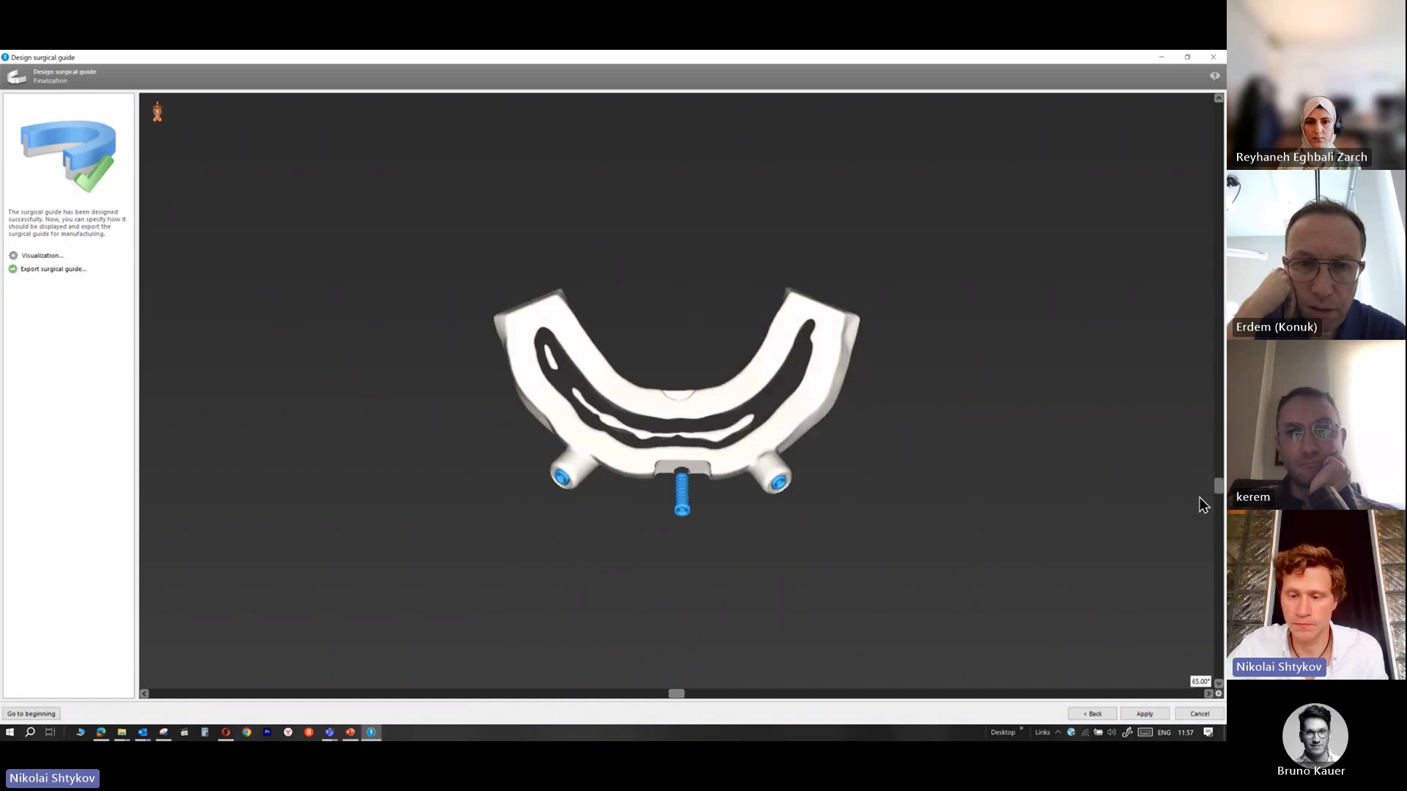
{"action": "left_click", "coordinate": [1154, 714]}
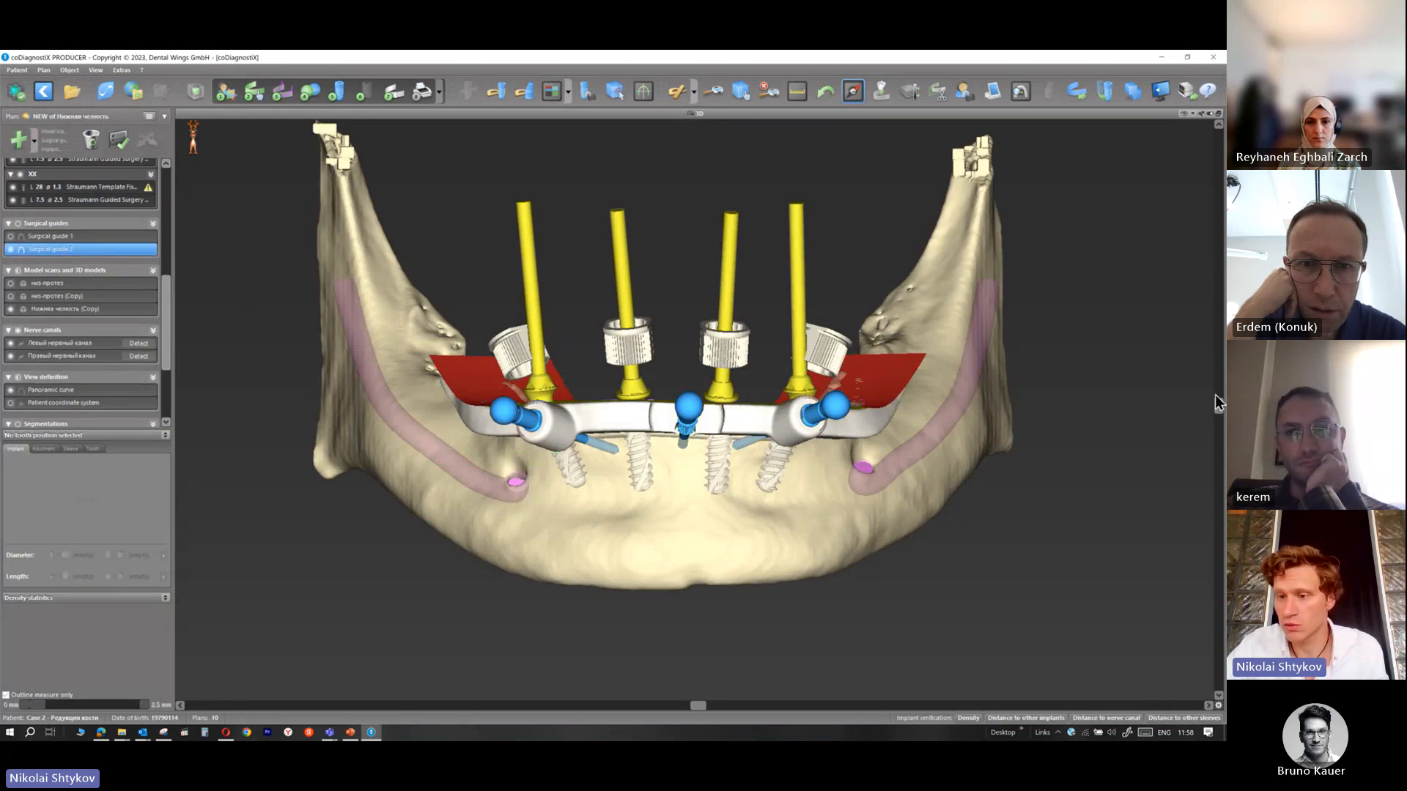
Hide the cut profile and examine the finished guide on the lower jaw from above, the front and the side
{"action": "left_click_drag", "start_coordinate": [1216, 401], "coordinate": [1204, 497]}
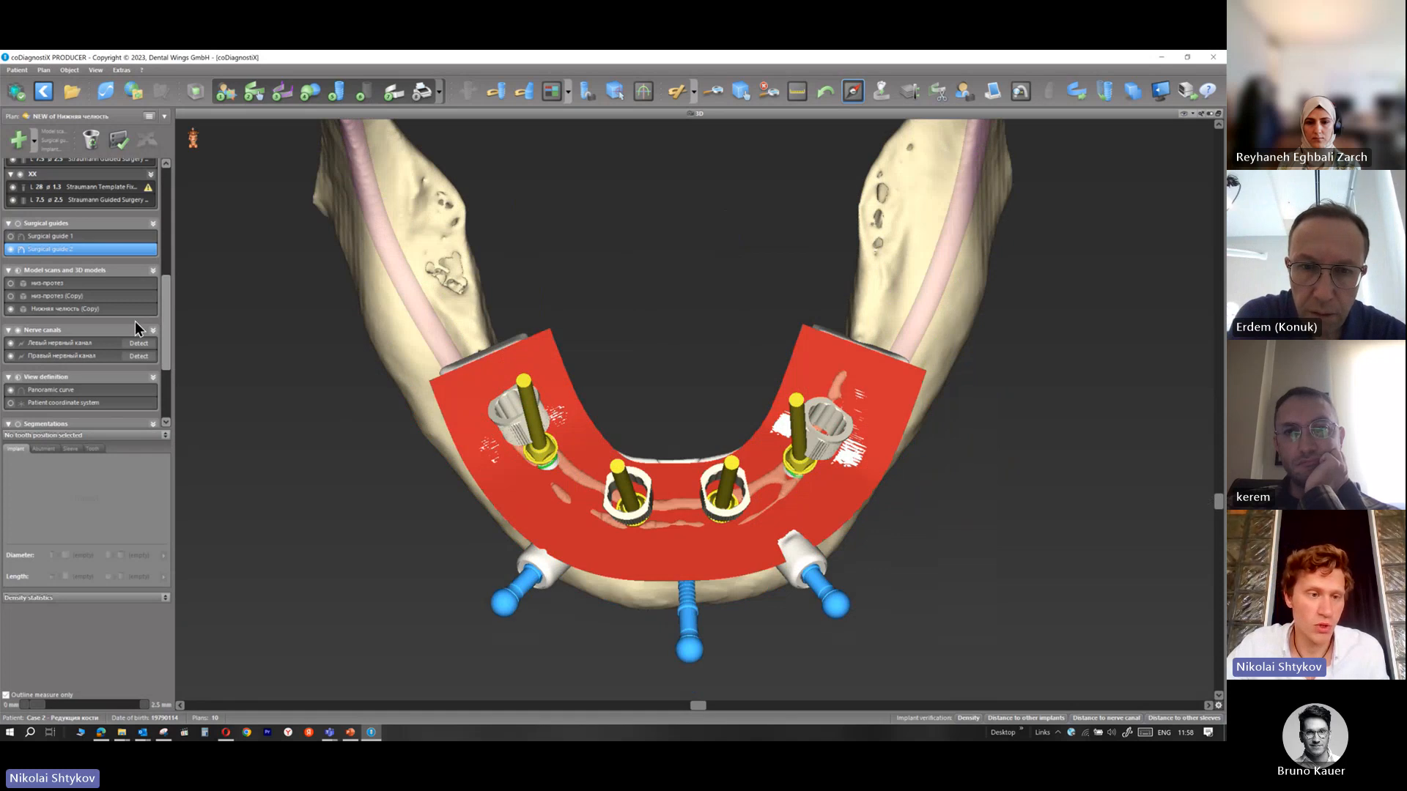
{"action": "left_click_drag", "start_coordinate": [168, 329], "coordinate": [163, 385]}
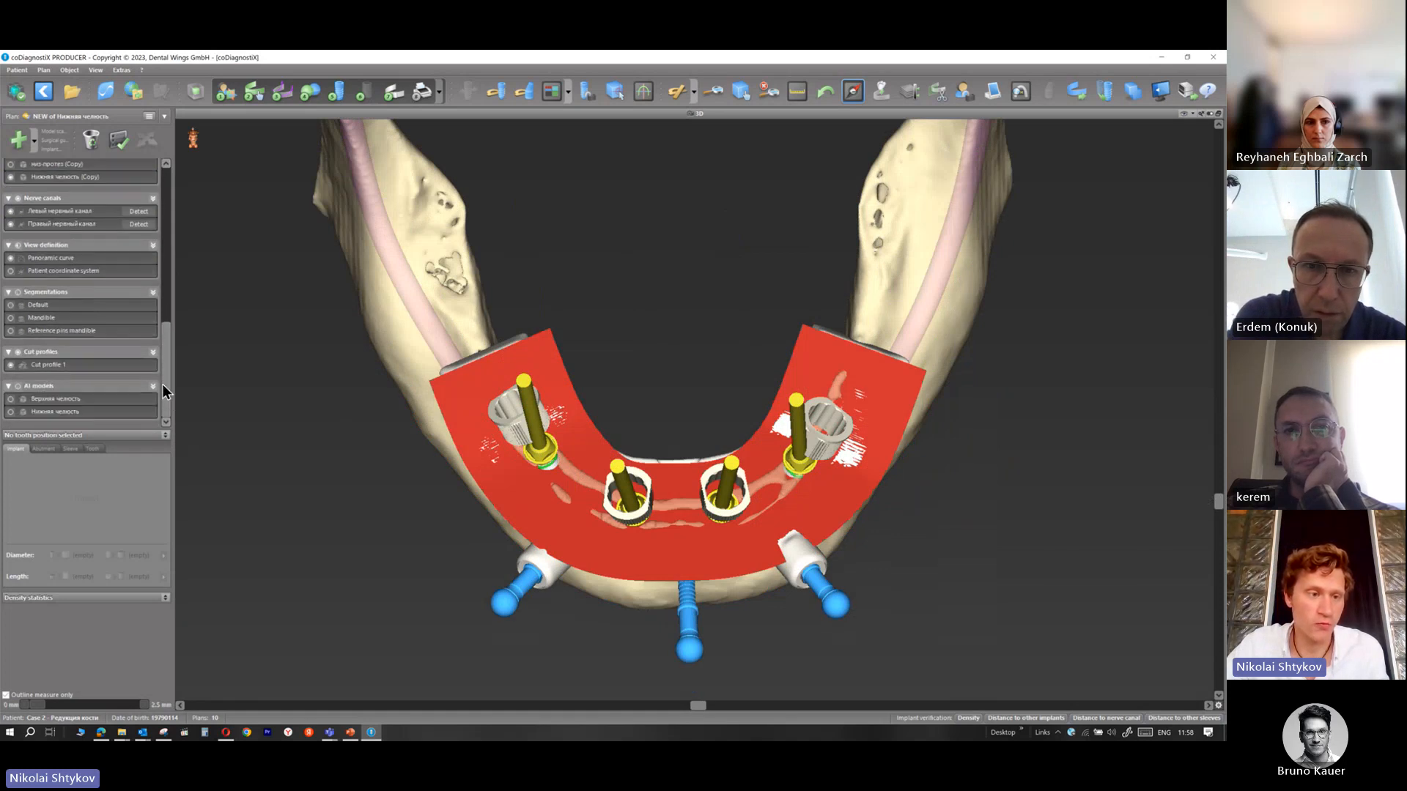
{"action": "left_click", "coordinate": [19, 353]}
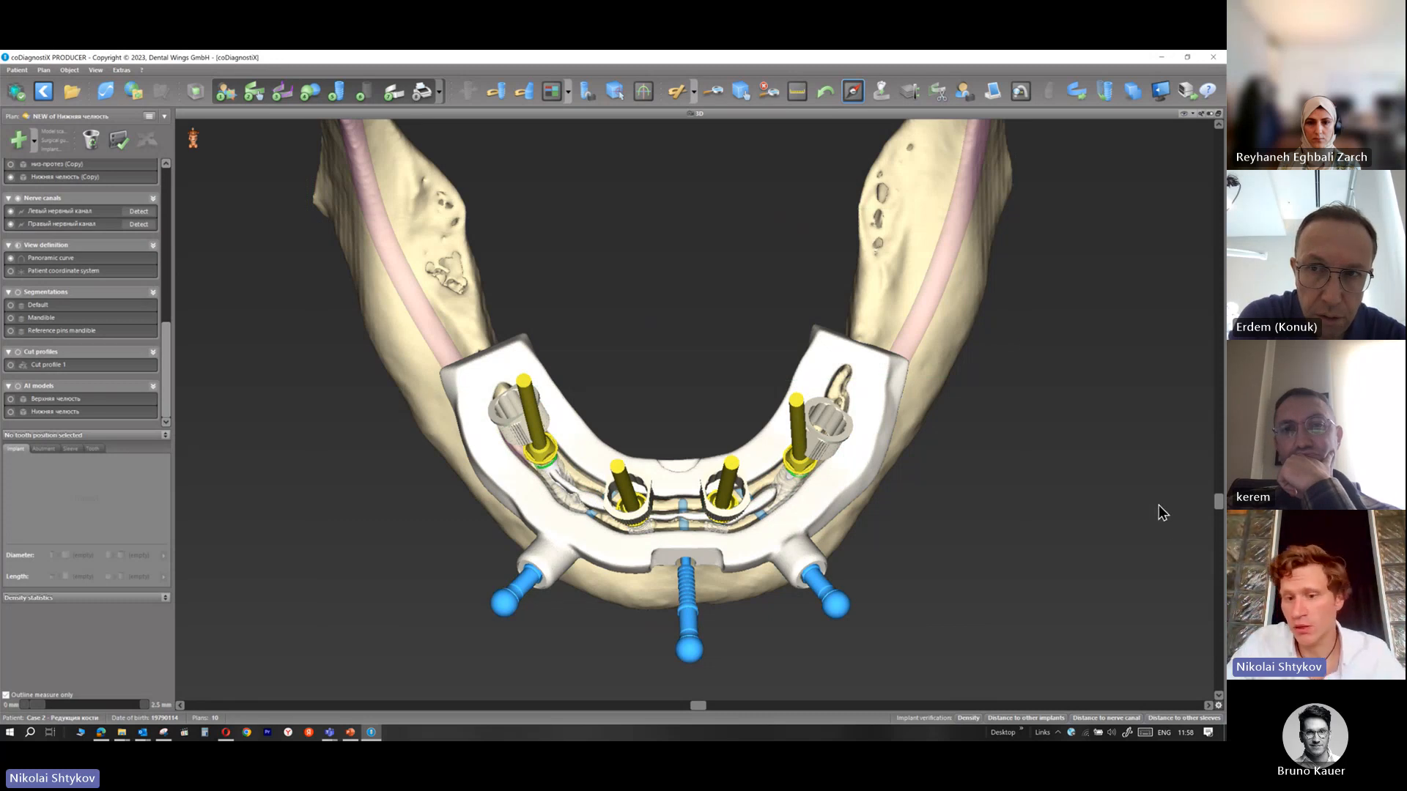
{"action": "left_click_drag", "start_coordinate": [1219, 503], "coordinate": [1206, 417]}
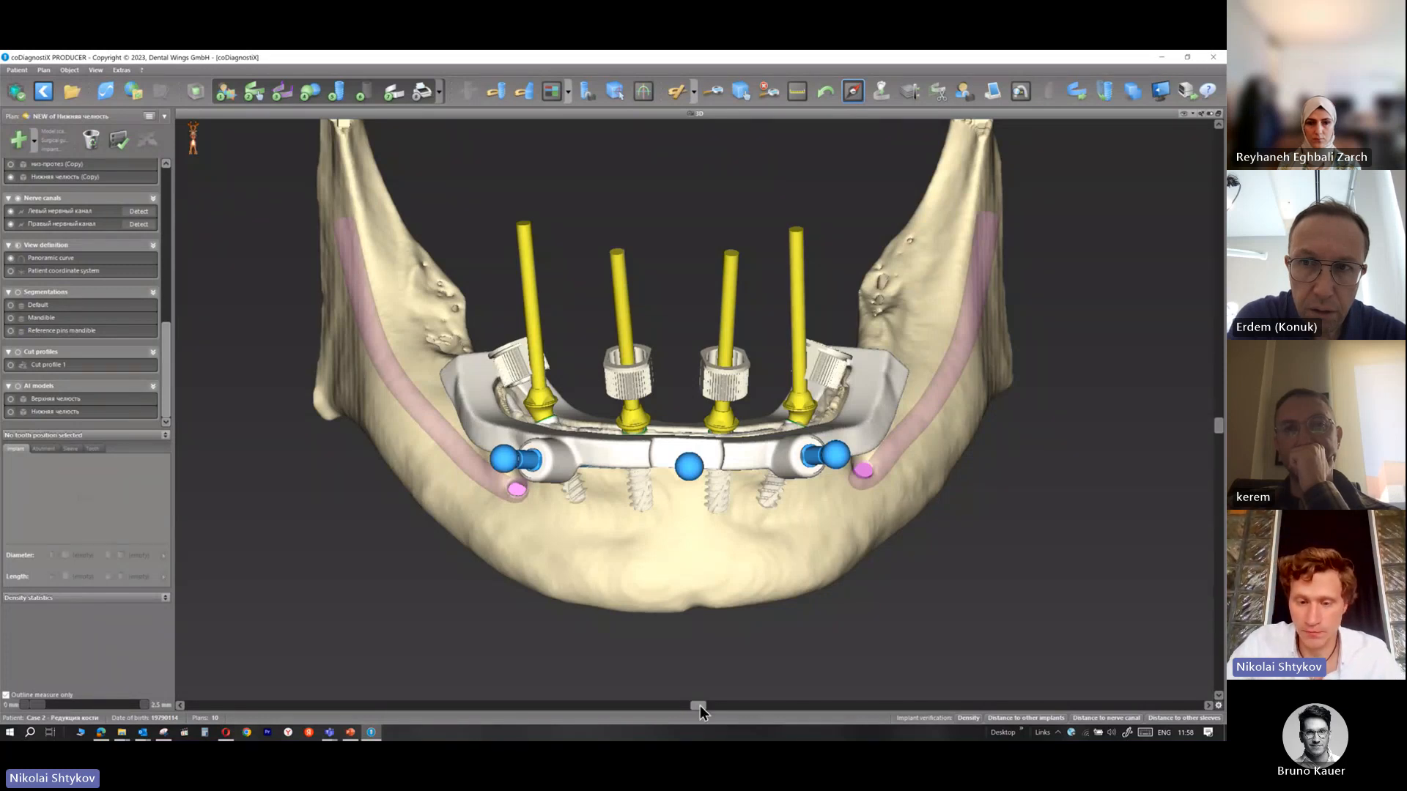
{"action": "left_click_drag", "start_coordinate": [832, 687], "coordinate": [740, 688]}
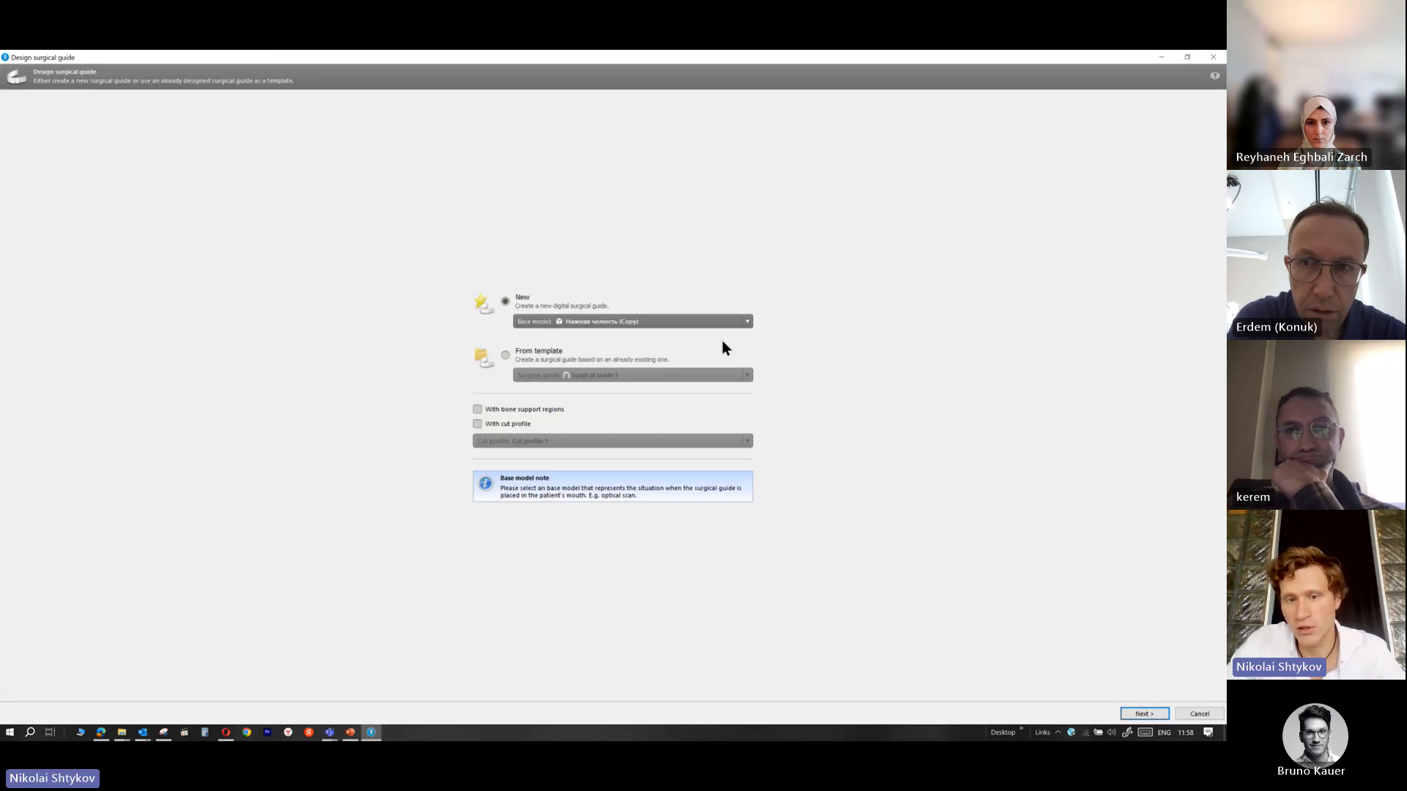
{"action": "left_click", "coordinate": [740, 319]}
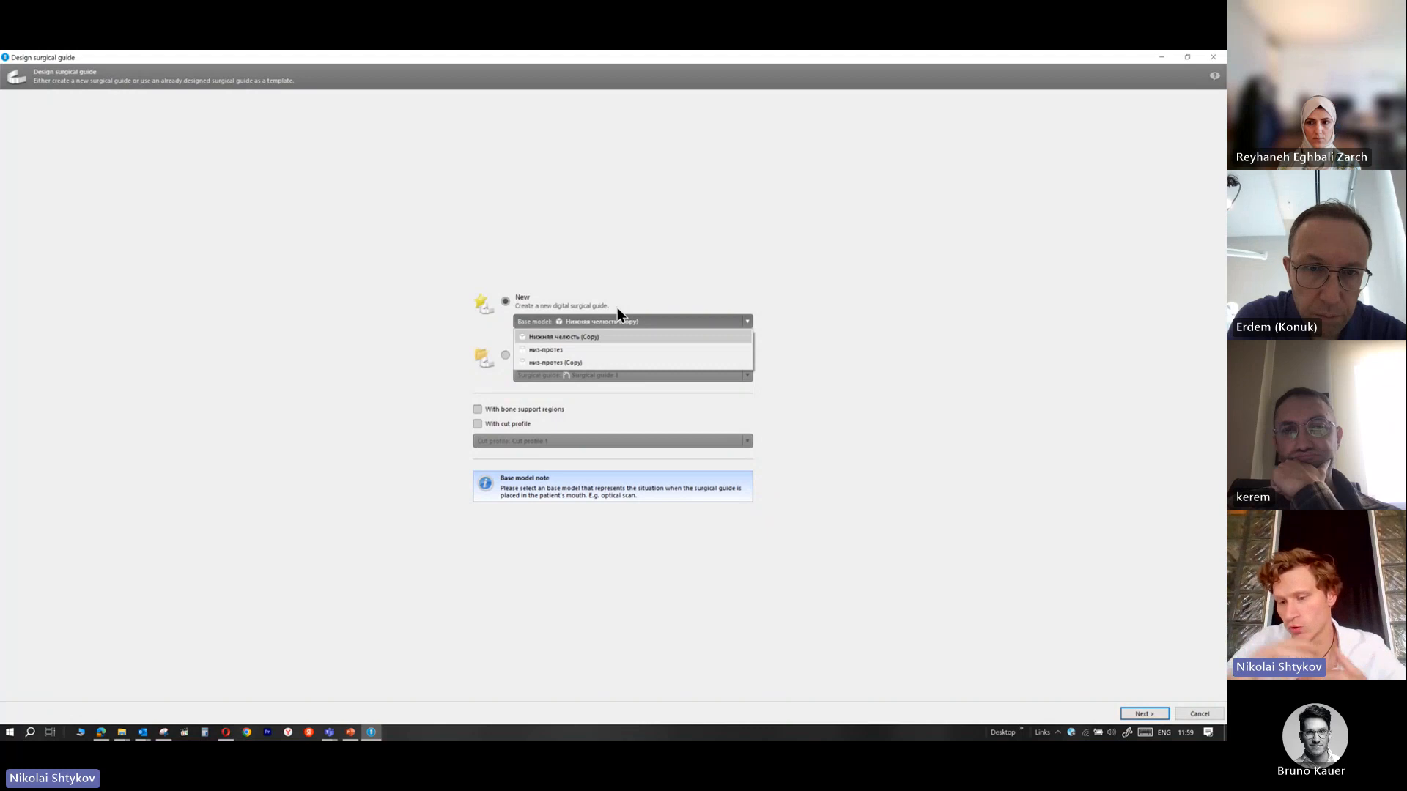
{"action": "left_click", "coordinate": [1200, 715]}
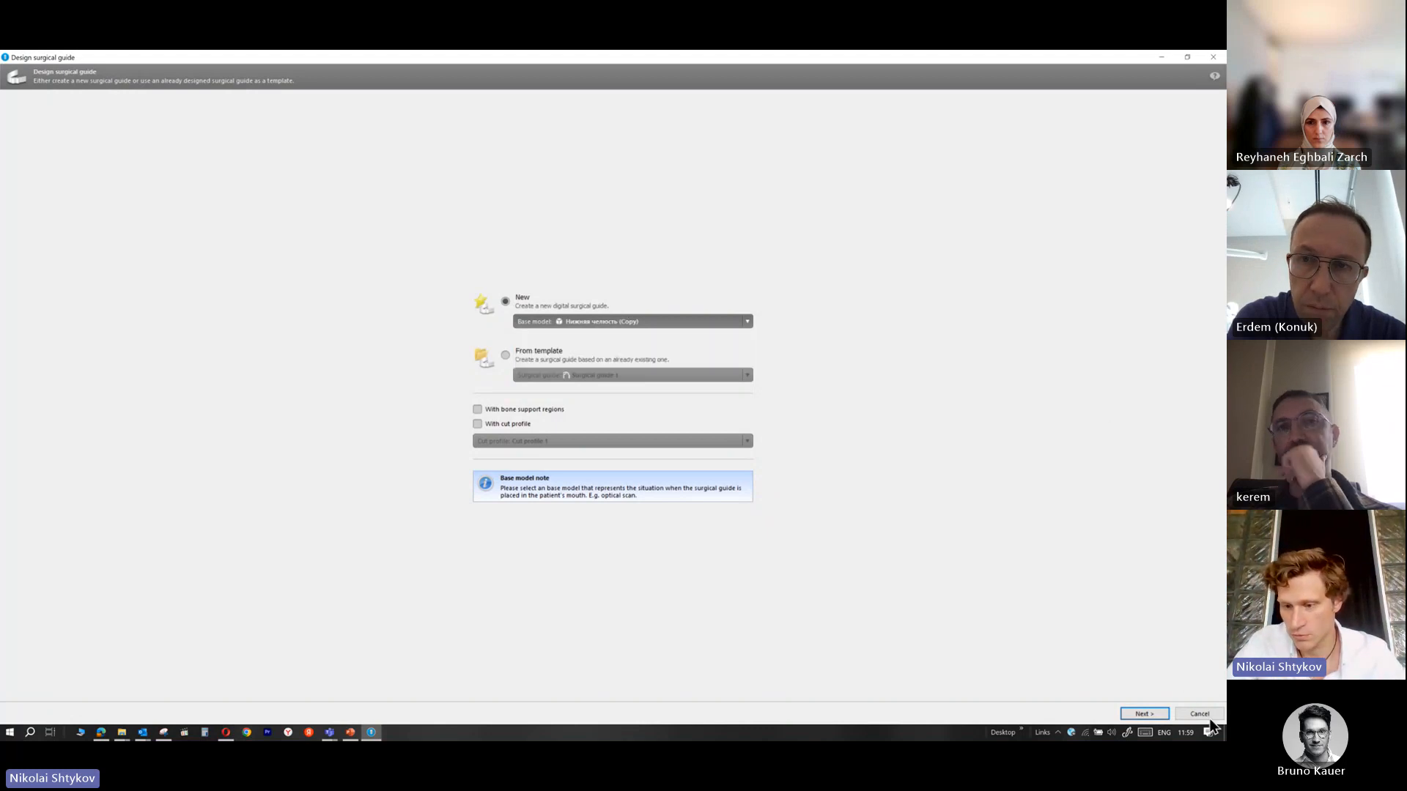
{"action": "left_click", "coordinate": [1200, 714]}
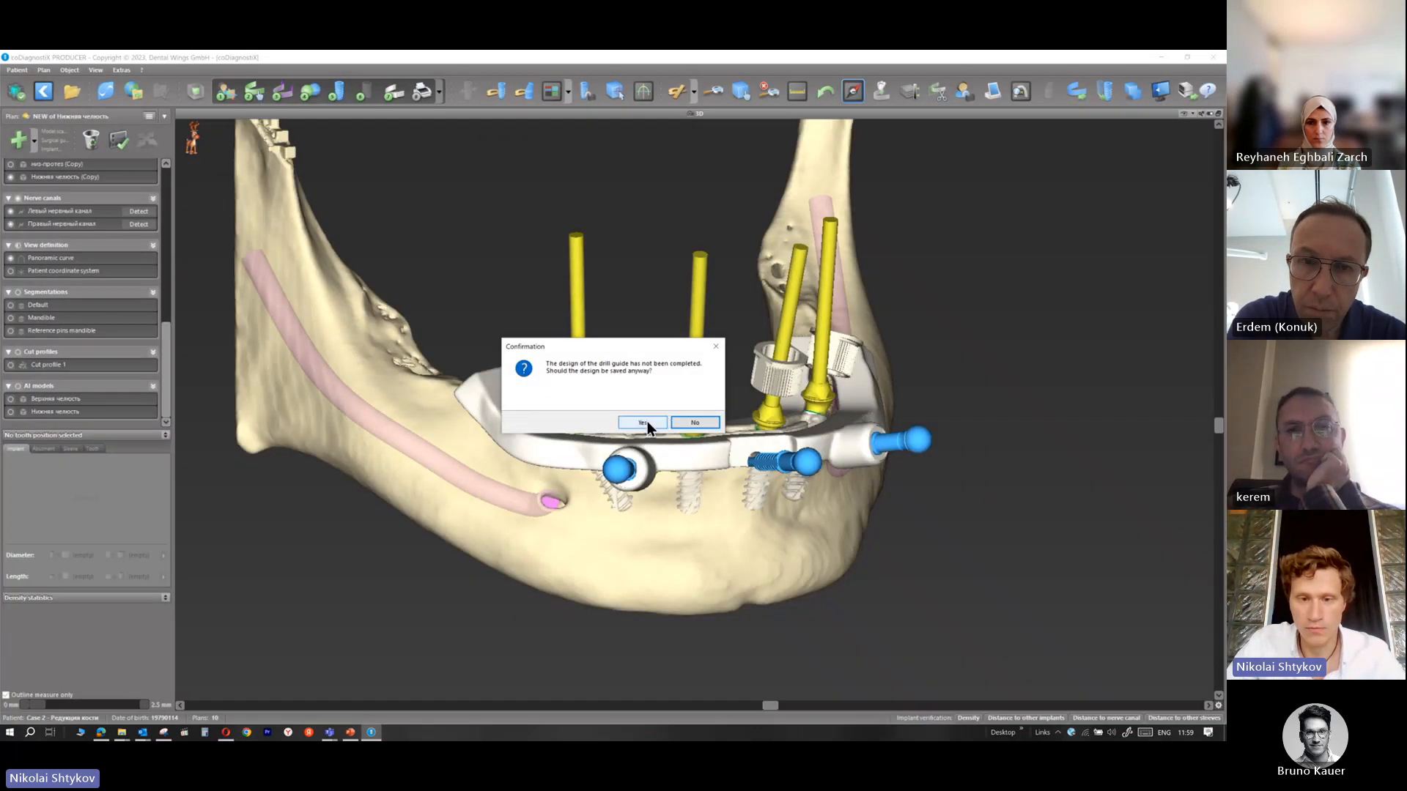
{"action": "left_click", "coordinate": [694, 423]}
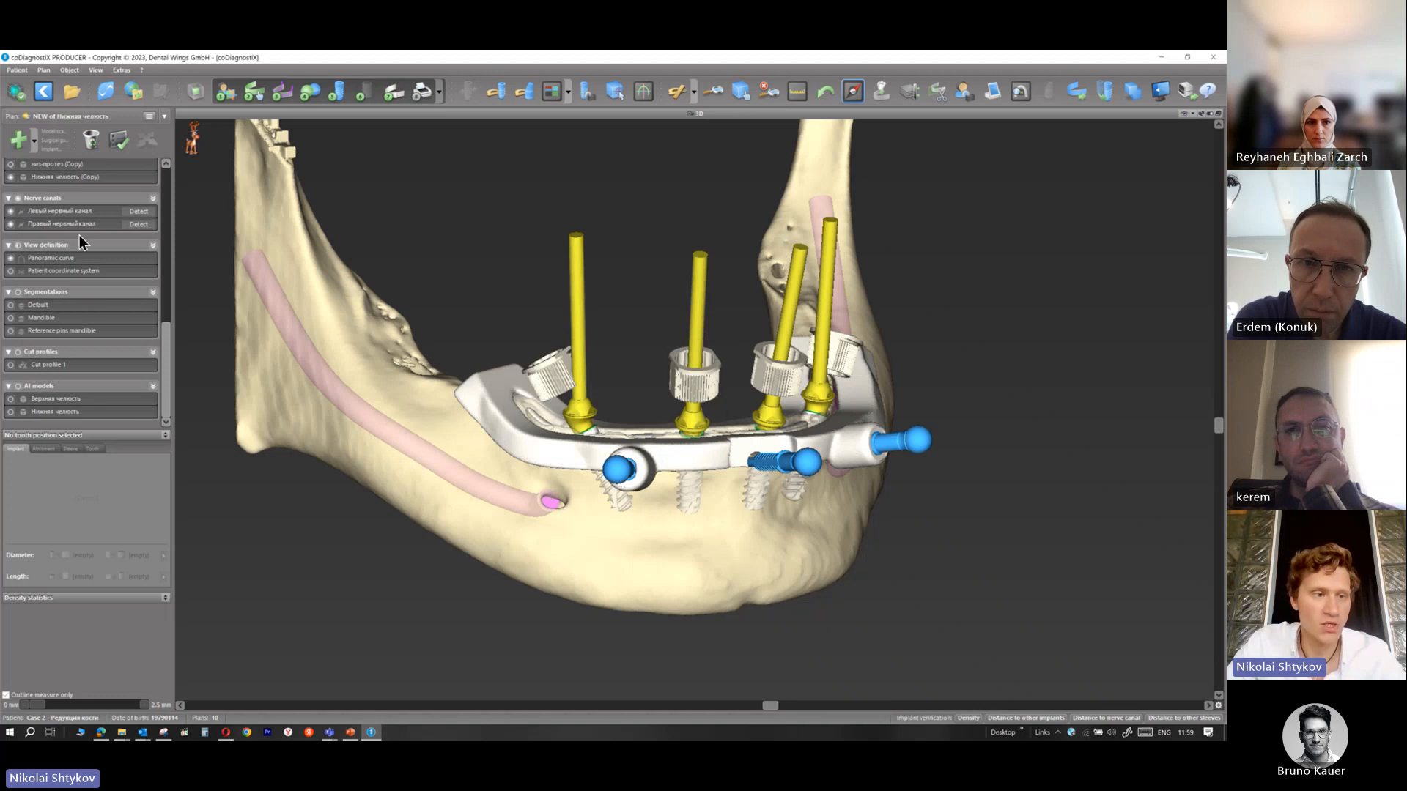
Convert Surgical guide 2 into a 3D model
{"action": "scroll", "coordinate": [63, 261], "scroll_direction": "up", "scroll_amount": 2}
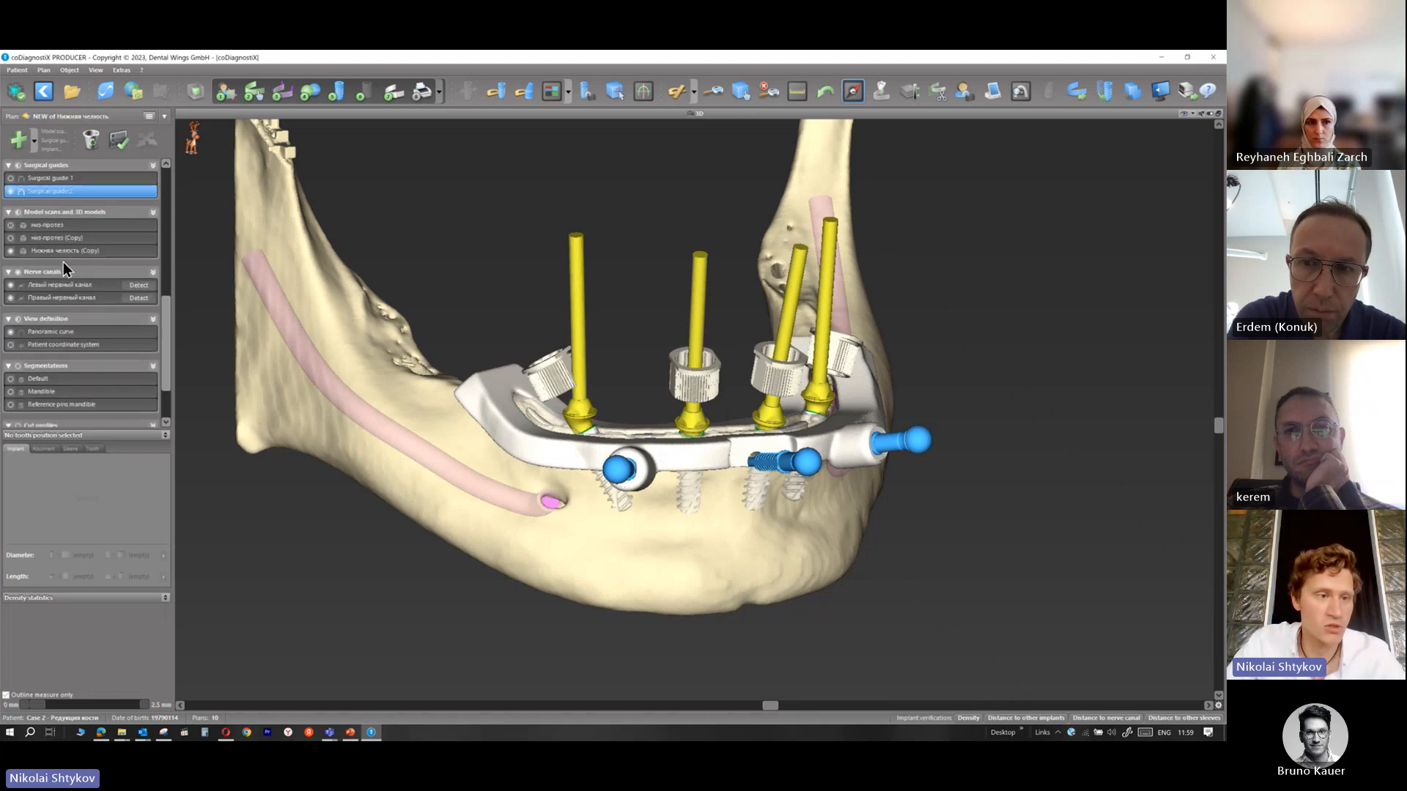
{"action": "right_click", "coordinate": [60, 194]}
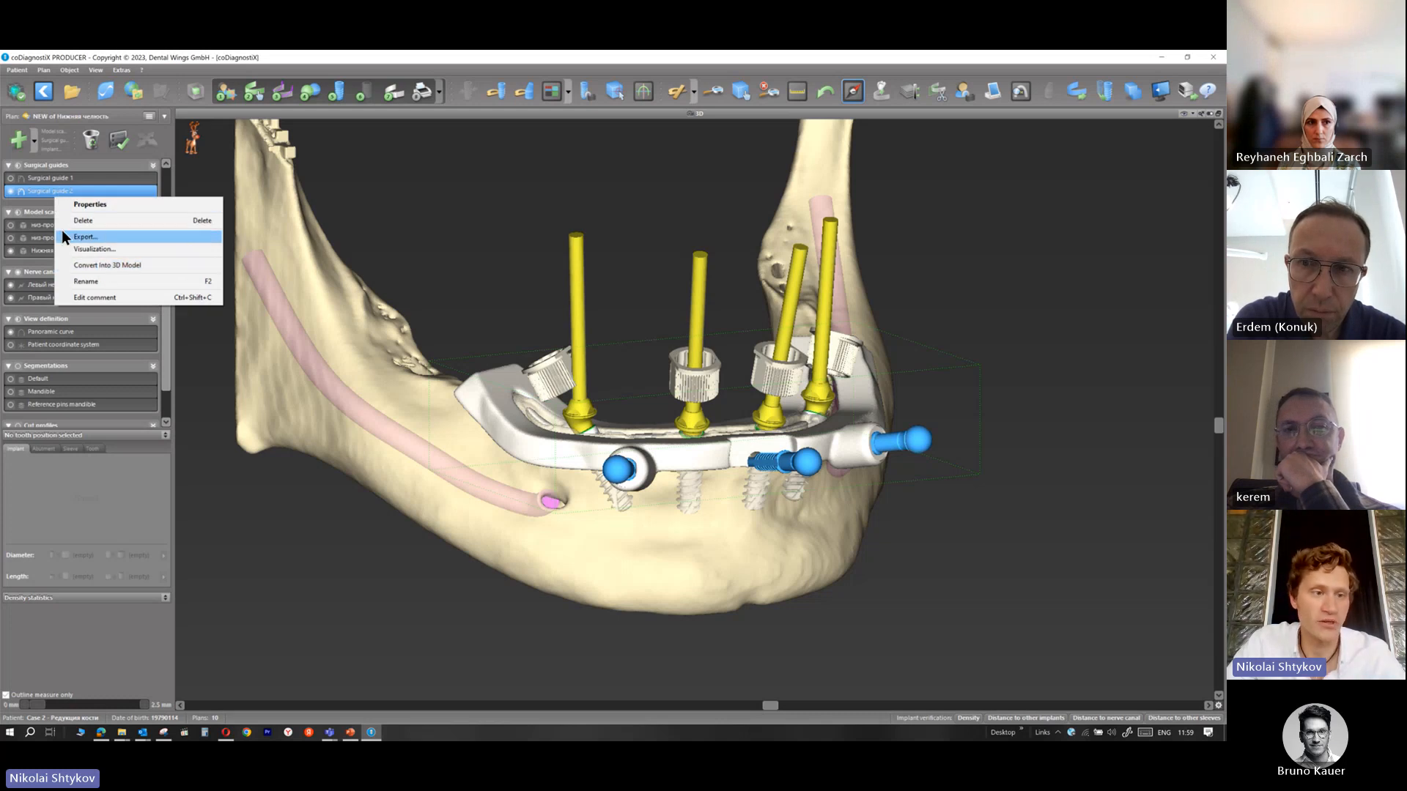
{"action": "left_click", "coordinate": [102, 268]}
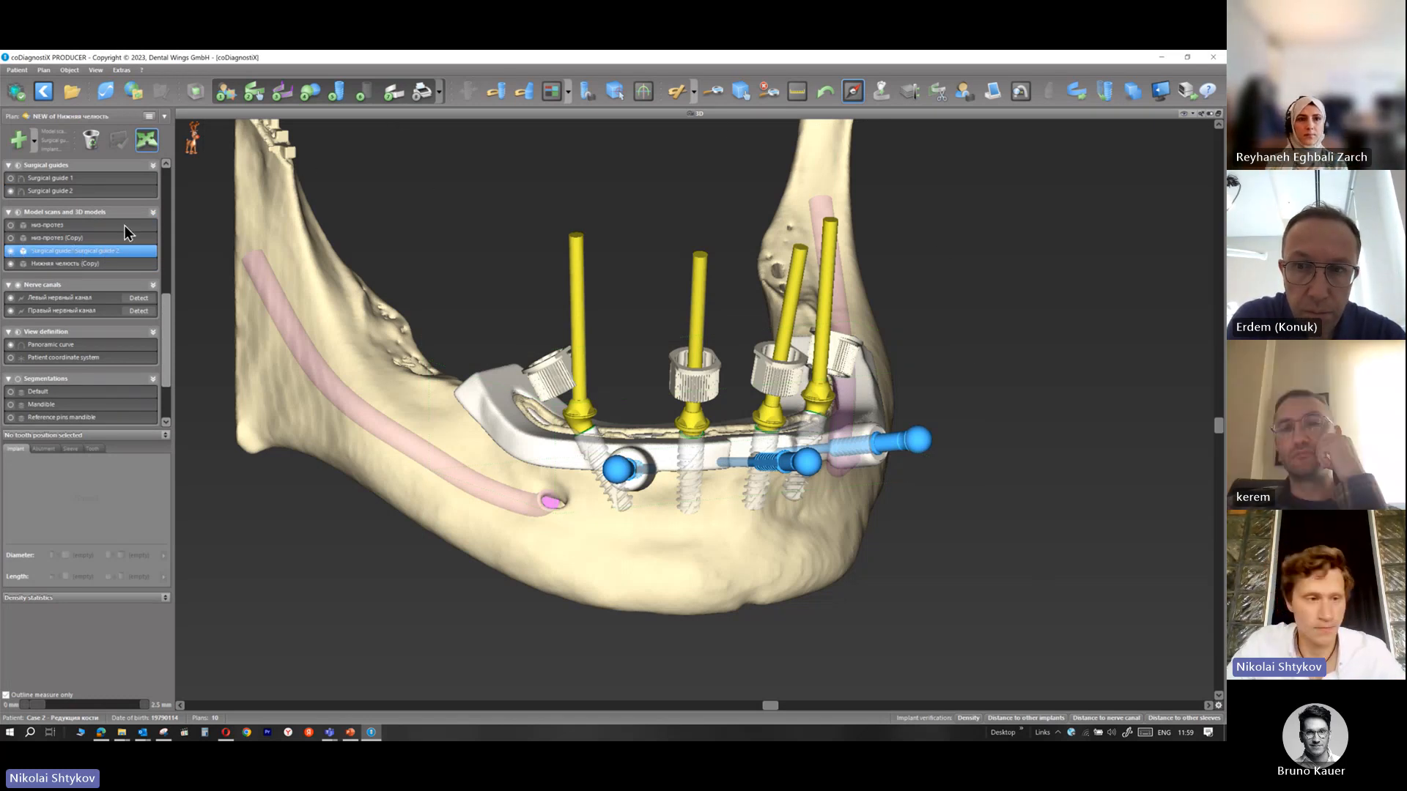
Repair the mesh of the converted guide model in the Mesh Editor to remove the loose slivers in its opening, and apply it
{"action": "left_click", "coordinate": [119, 253]}
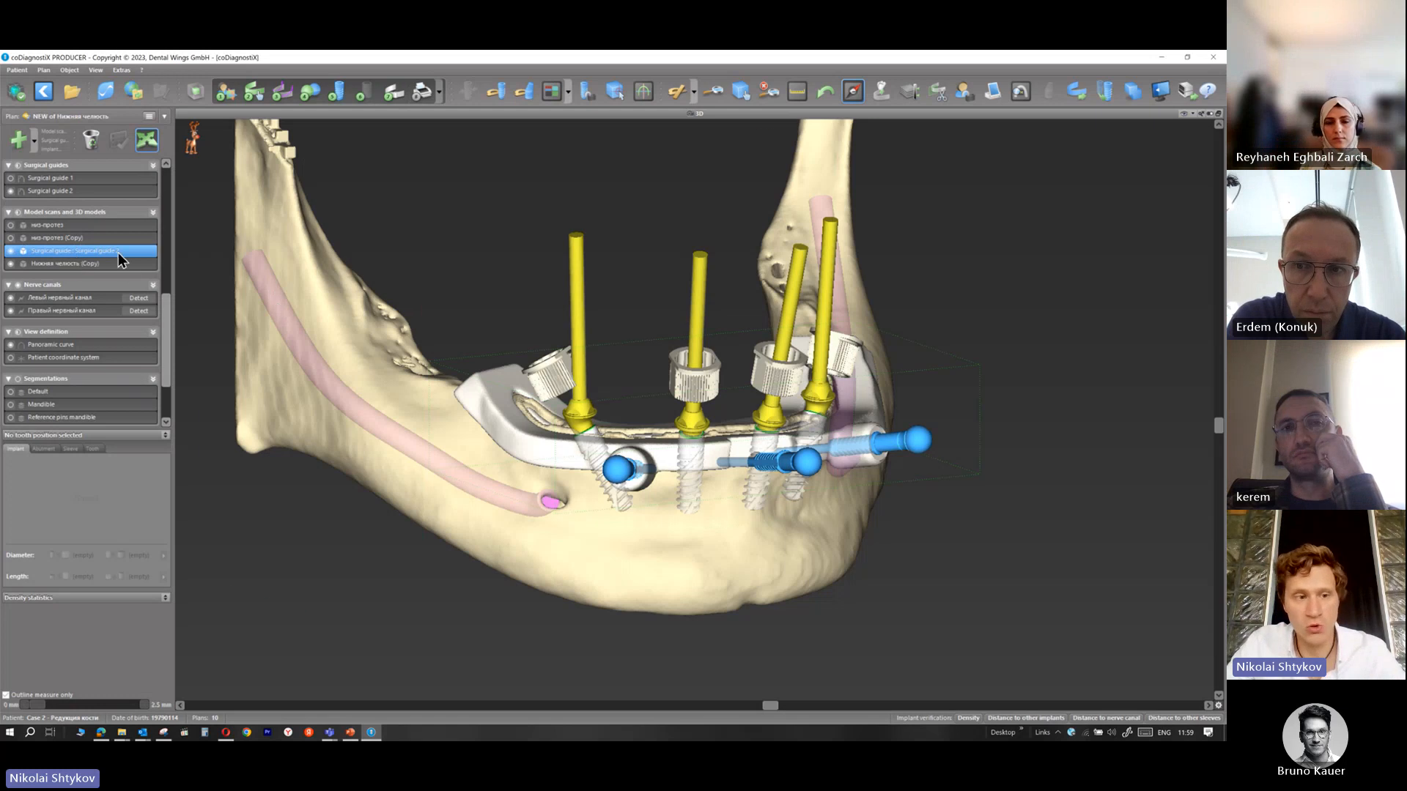
{"action": "right_click", "coordinate": [118, 254]}
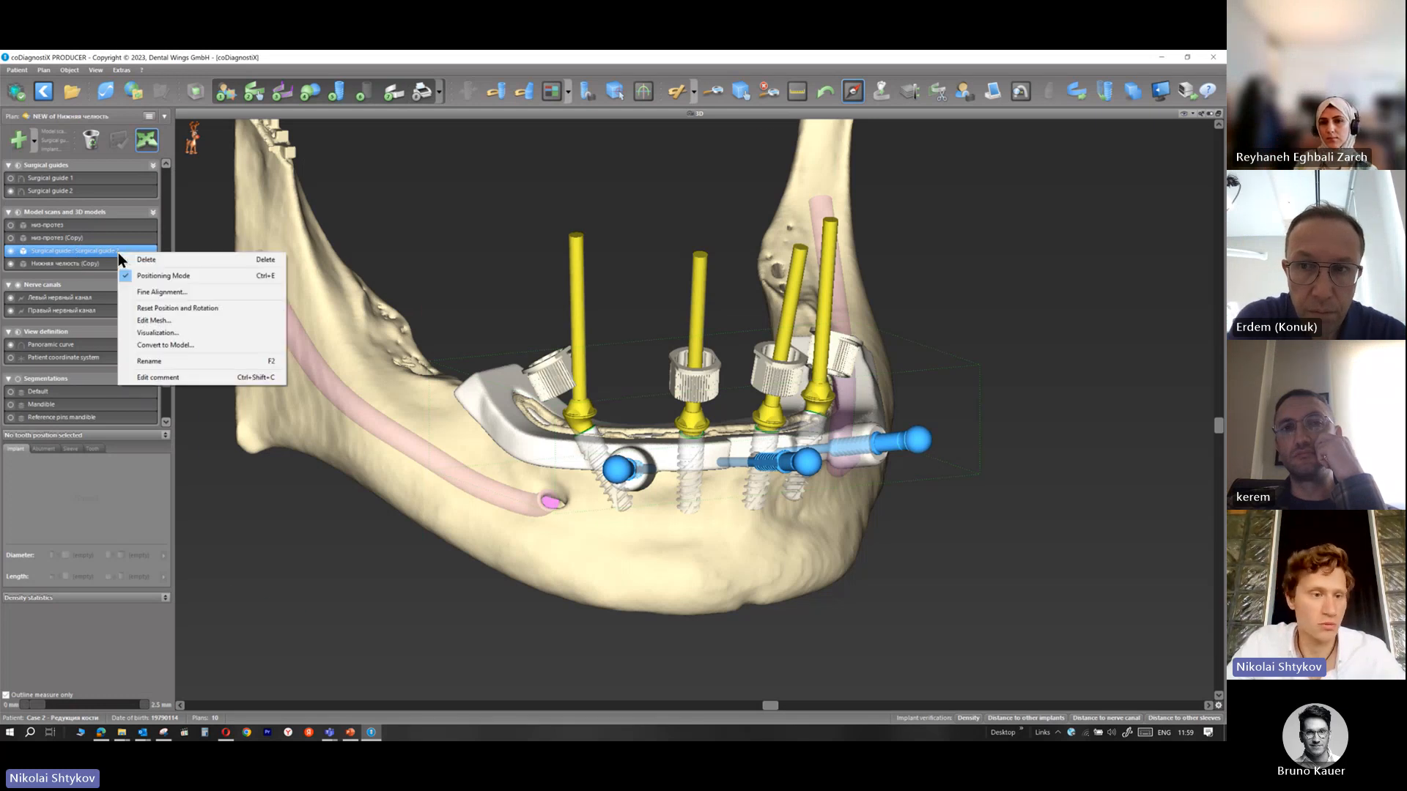
{"action": "left_click", "coordinate": [174, 322]}
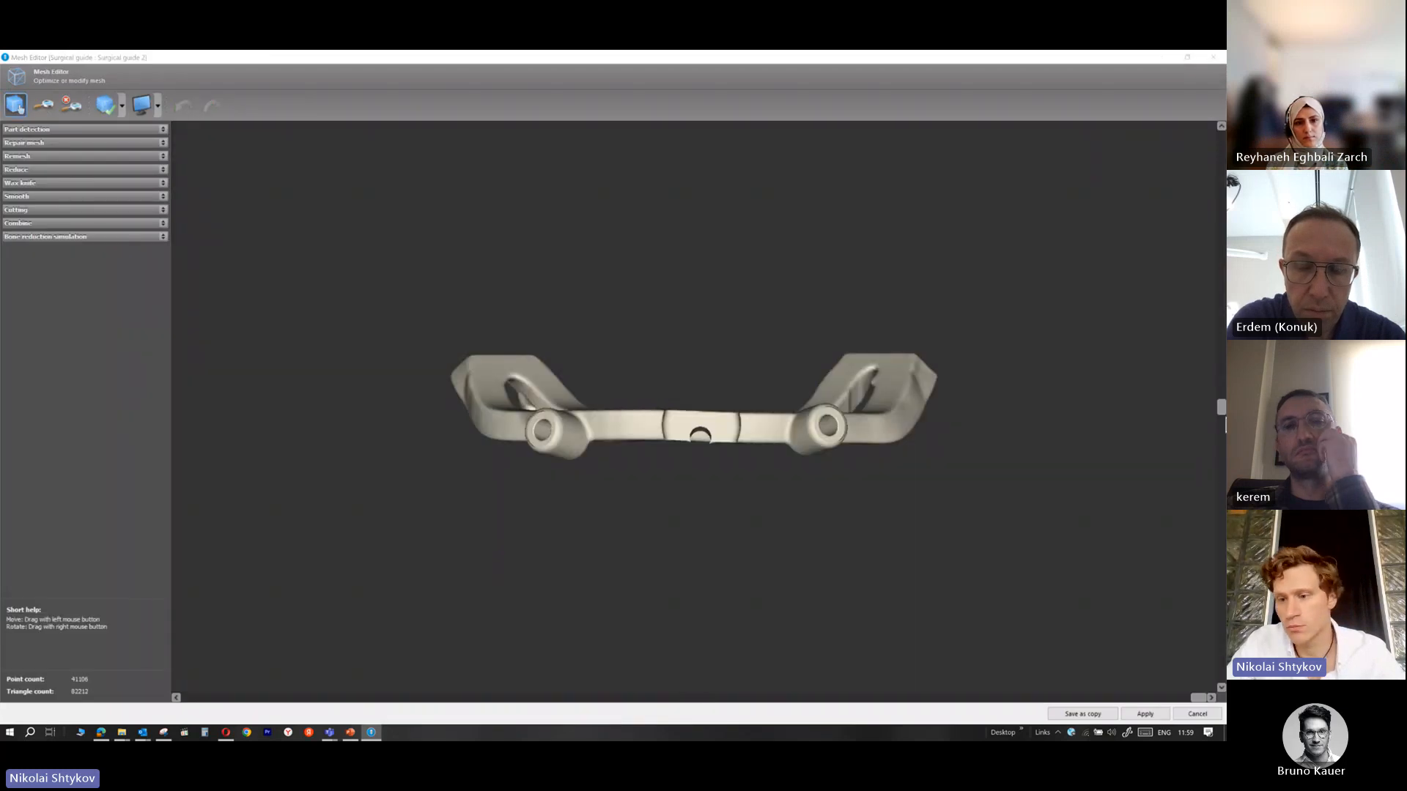
{"action": "left_click_drag", "start_coordinate": [1220, 408], "coordinate": [1220, 600]}
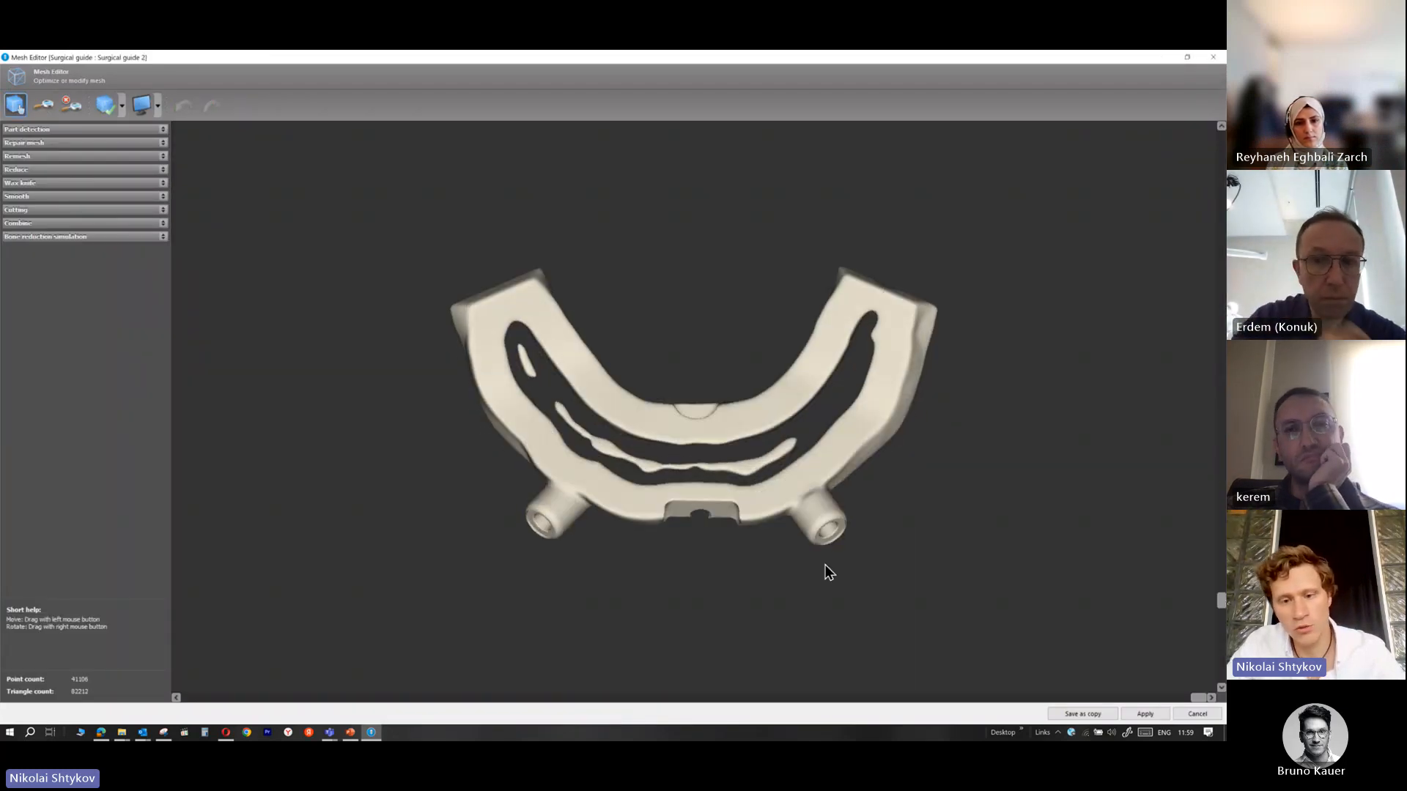
{"action": "left_click", "coordinate": [99, 131]}
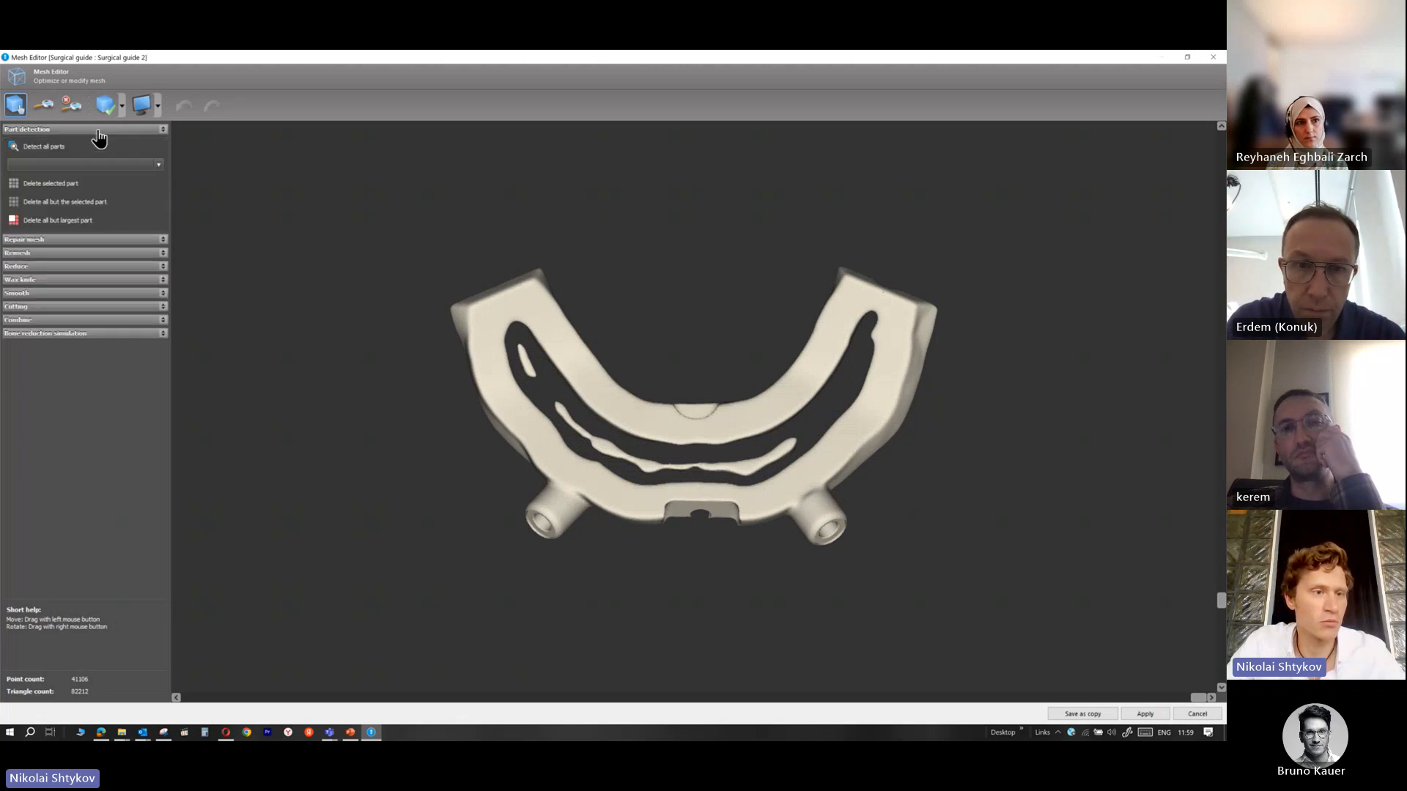
{"action": "left_click", "coordinate": [68, 242]}
{"action": "left_click", "coordinate": [46, 258]}
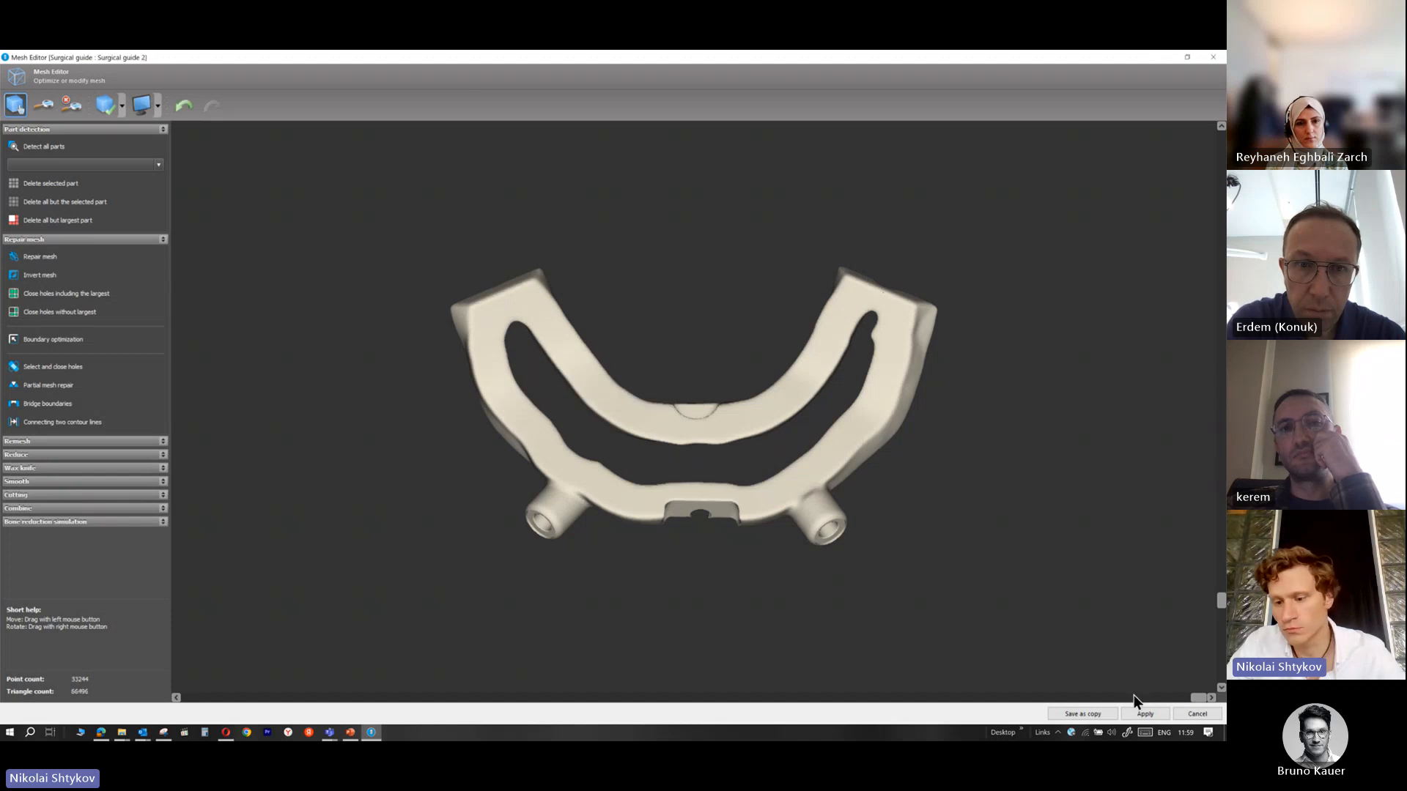
{"action": "left_click", "coordinate": [1144, 714]}
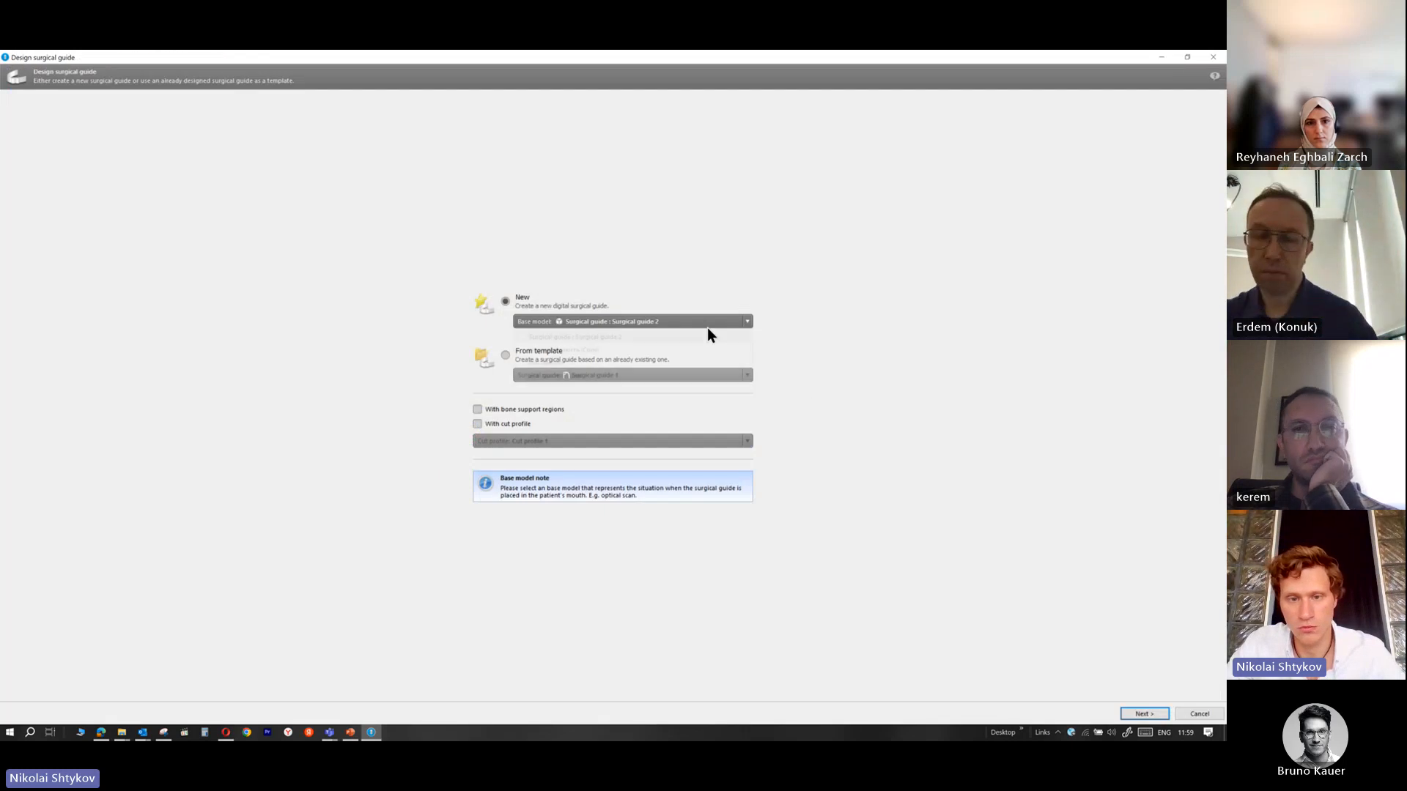
Start a new surgical guide on the base model Surgical guide 2 and set its insertion direction from above
{"action": "left_click", "coordinate": [706, 326]}
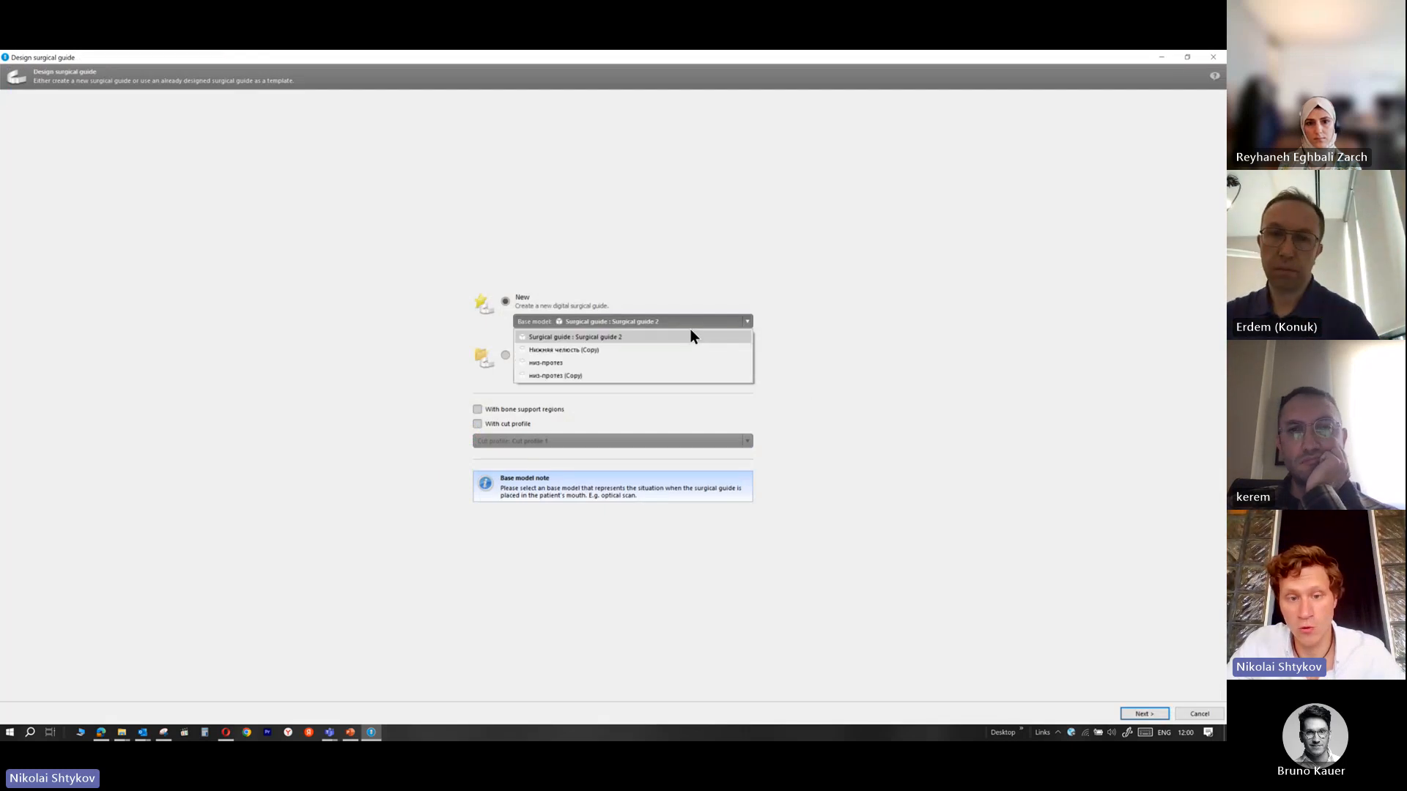
{"action": "left_click", "coordinate": [615, 339]}
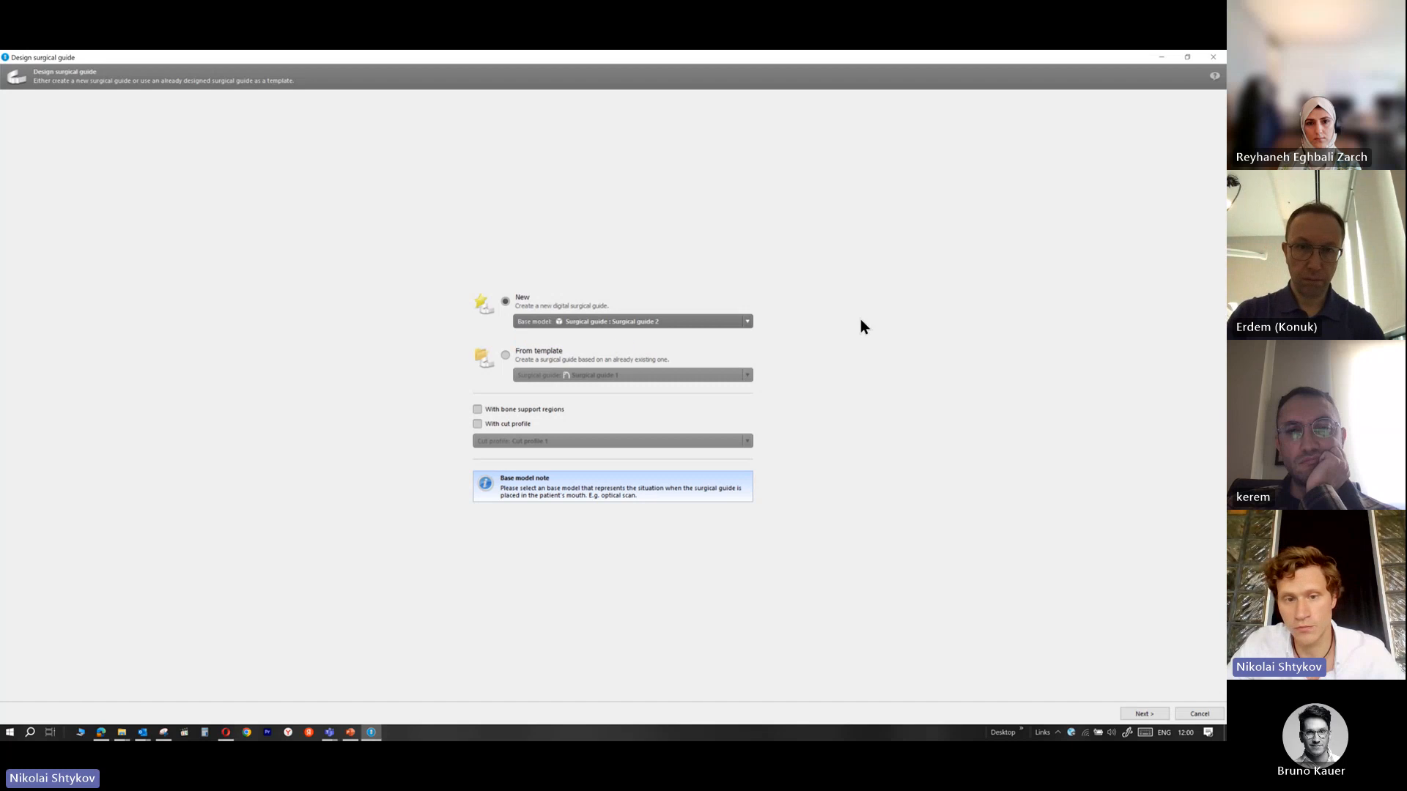
{"action": "left_click", "coordinate": [1145, 713]}
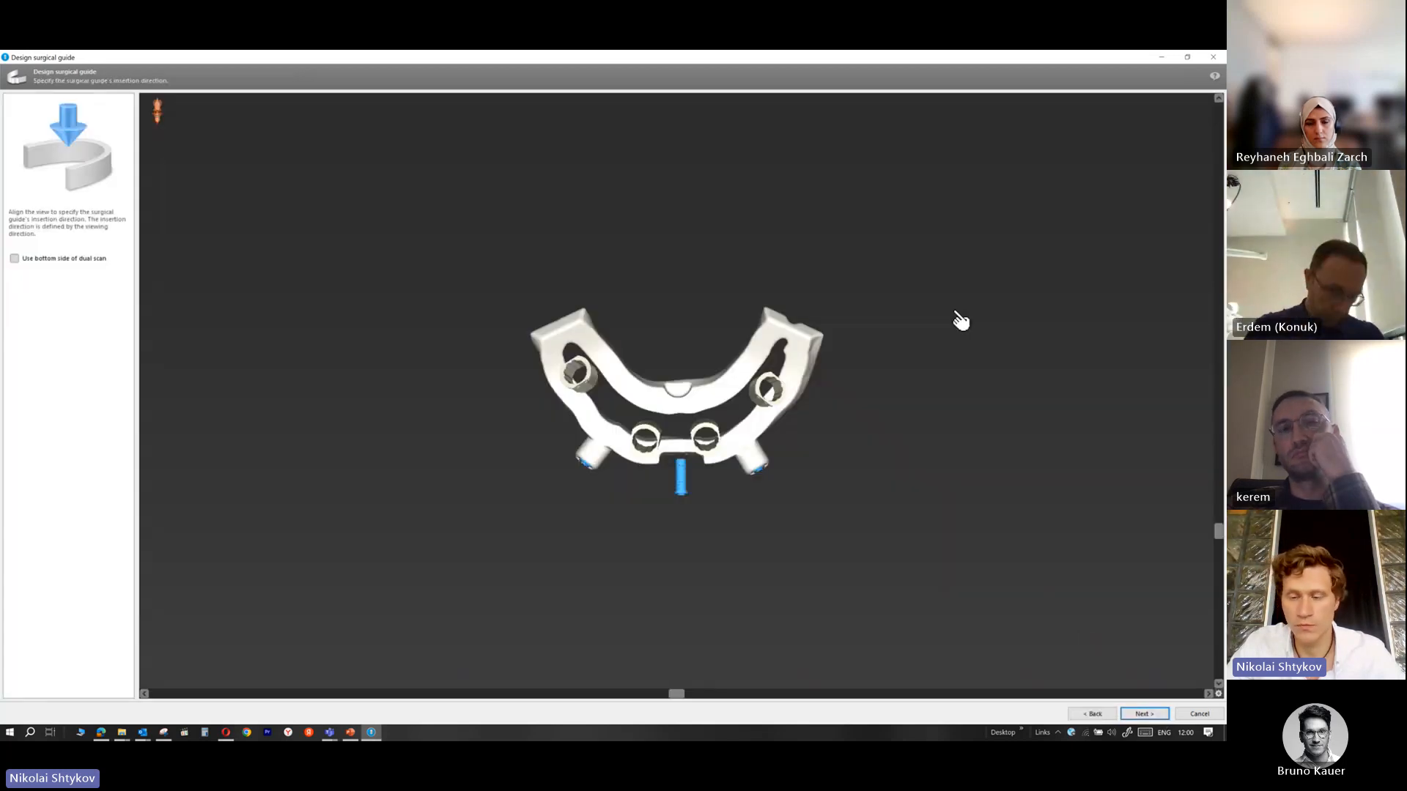
{"action": "left_click_drag", "start_coordinate": [1219, 545], "coordinate": [1218, 527]}
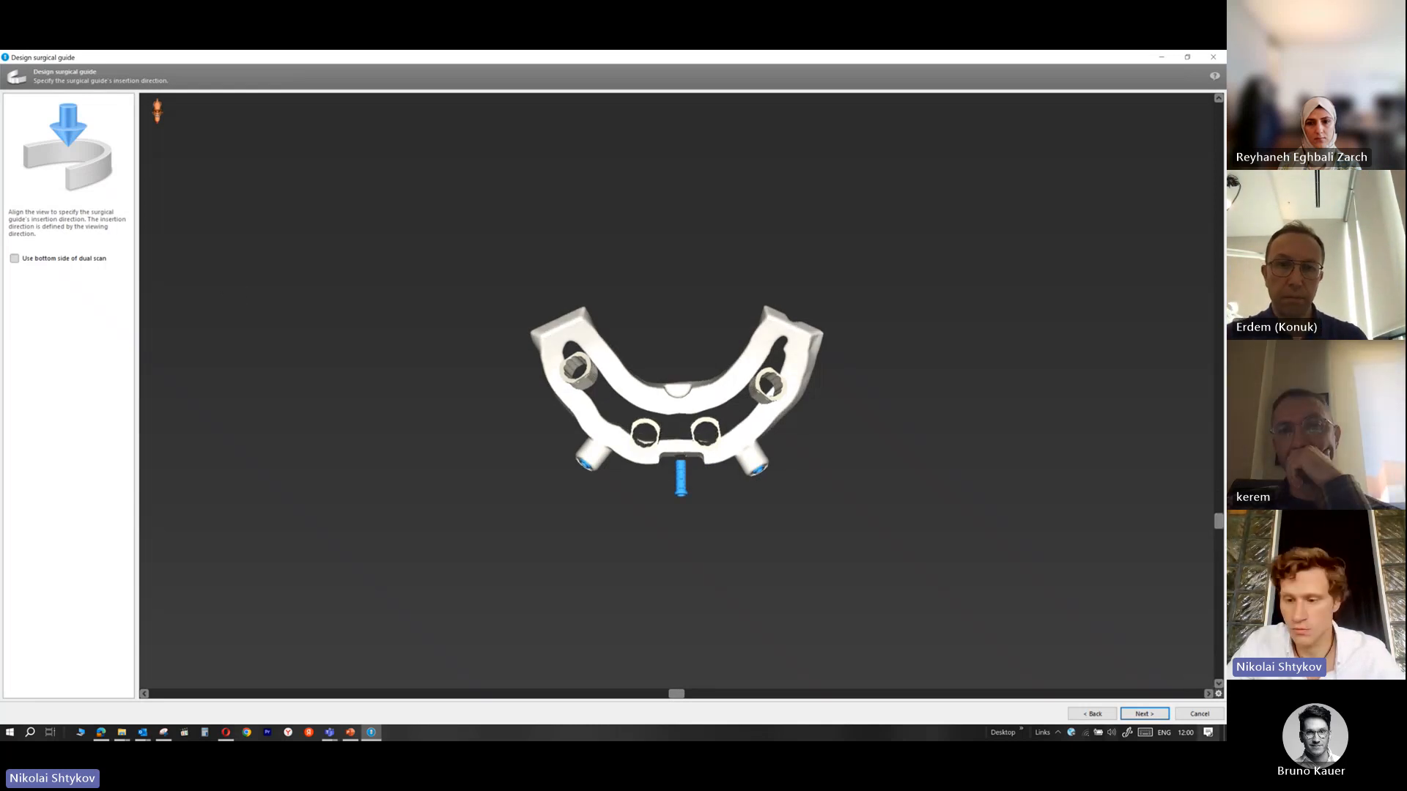
{"action": "left_click", "coordinate": [1145, 713]}
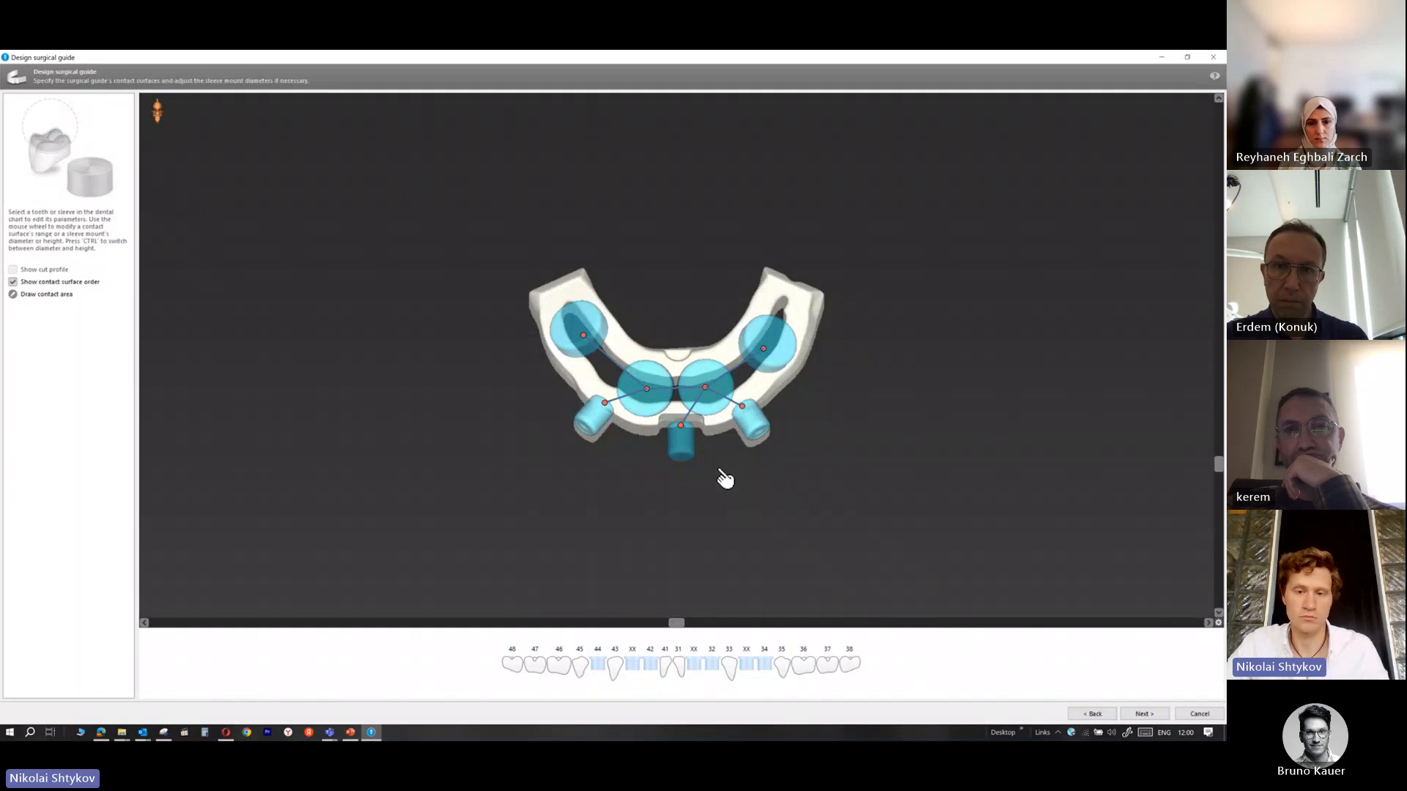
Enlarge the sleeve mounts of the two lateral pins to a diameter of 11 mm
{"action": "left_click", "coordinate": [709, 368]}
{"action": "right_click_drag", "start_coordinate": [709, 368], "coordinate": [674, 359]}
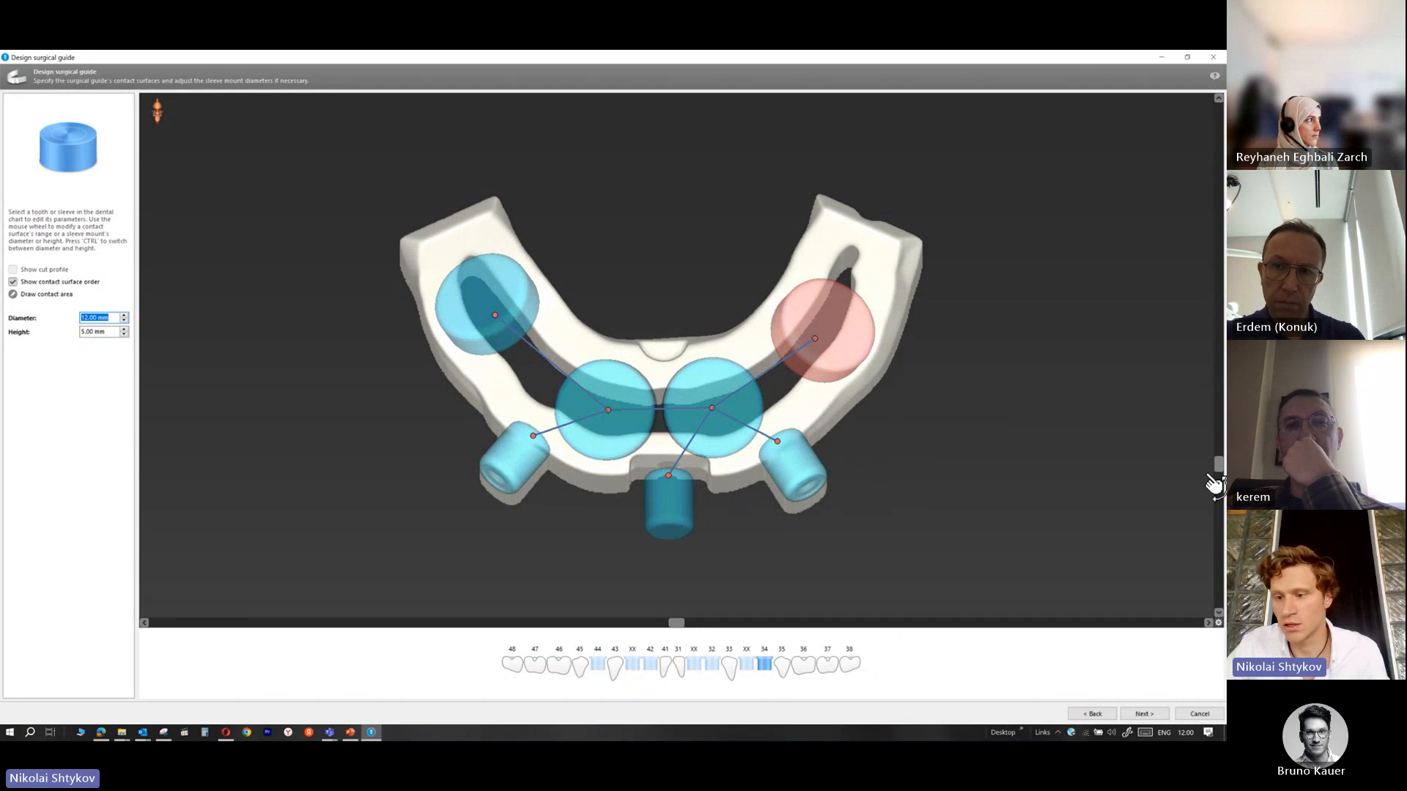
{"action": "mouse_move", "coordinate": [1218, 464]}
{"action": "left_mouse_down"}
{"action": "mouse_move", "coordinate": [1218, 352]}
{"action": "mouse_move", "coordinate": [1204, 546]}
{"action": "mouse_move", "coordinate": [1203, 471]}
{"action": "left_mouse_up"}
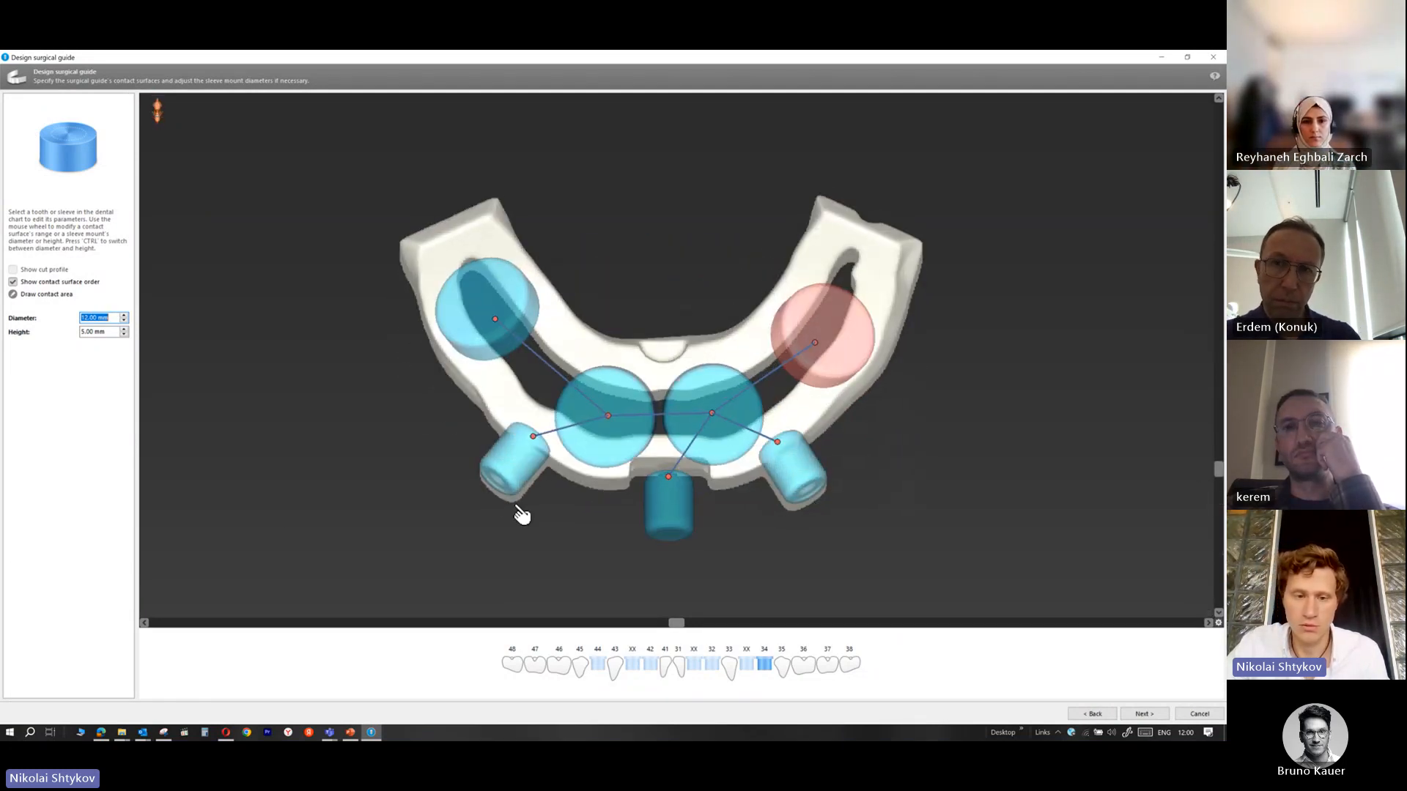
{"action": "left_click", "coordinate": [517, 463]}
{"action": "scroll", "coordinate": [517, 463], "scroll_direction": "up", "scroll_amount": 3}
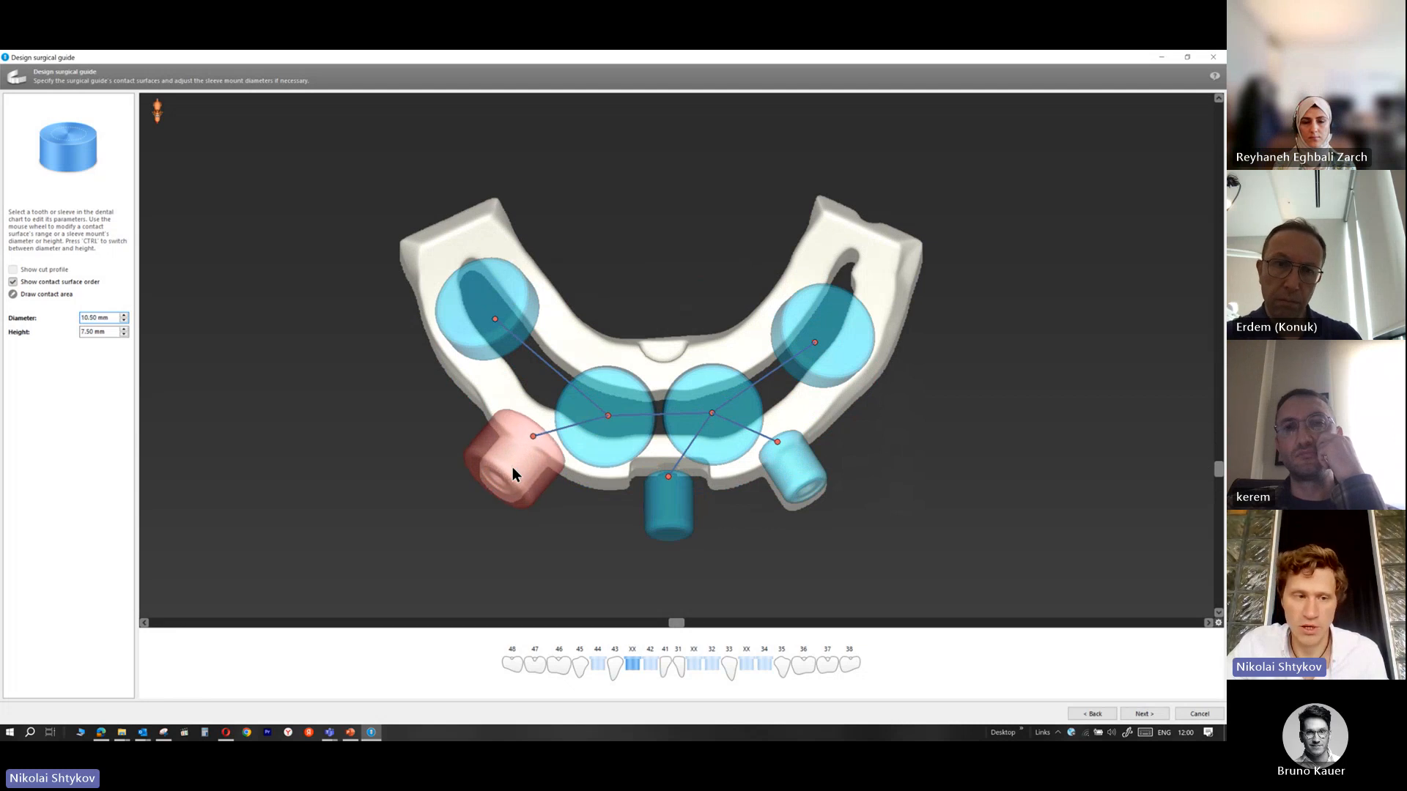
{"action": "scroll", "coordinate": [512, 467], "scroll_direction": "up", "scroll_amount": 1}
{"action": "left_click", "coordinate": [668, 491]}
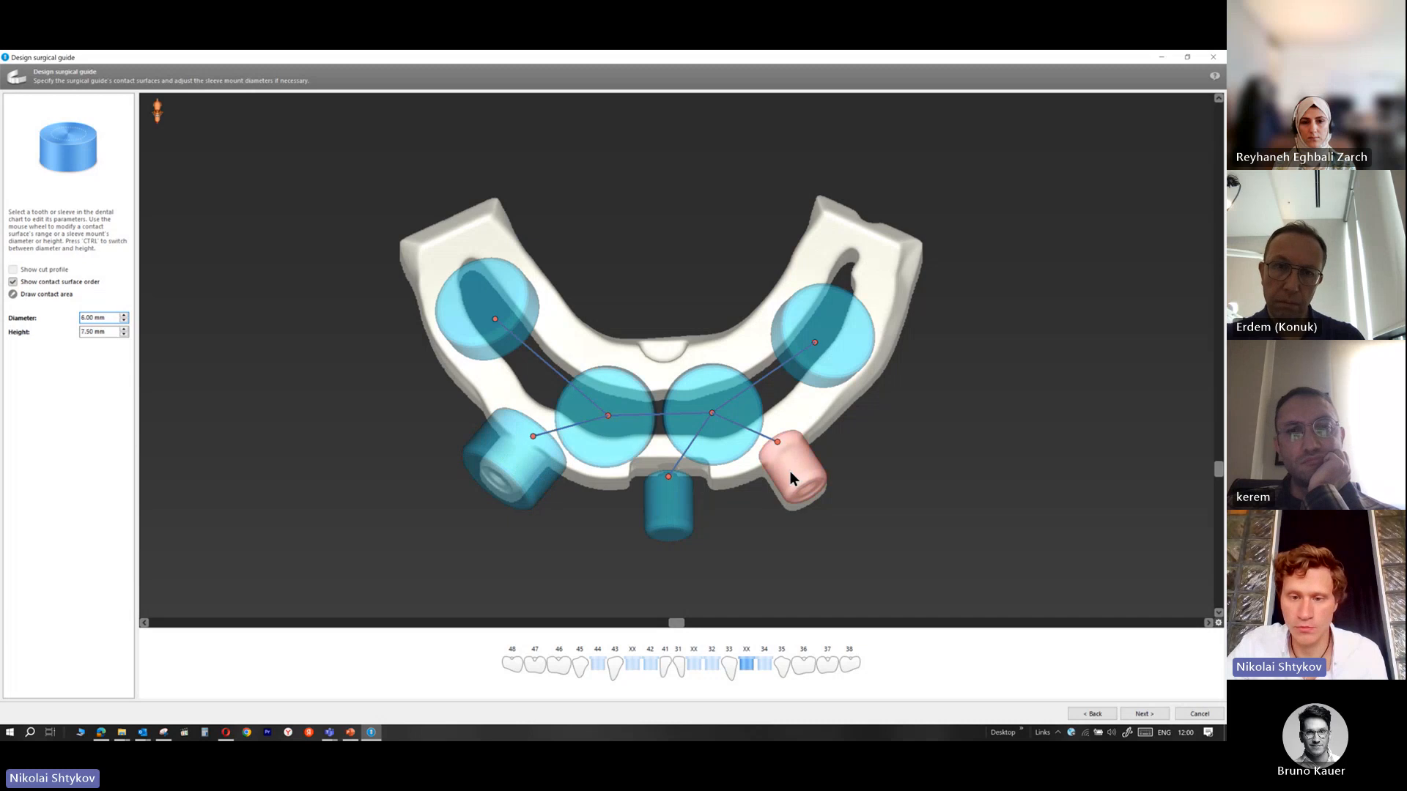
{"action": "scroll", "coordinate": [789, 471], "scroll_direction": "up", "scroll_amount": 3}
{"action": "scroll", "coordinate": [790, 470], "scroll_direction": "up", "scroll_amount": 4}
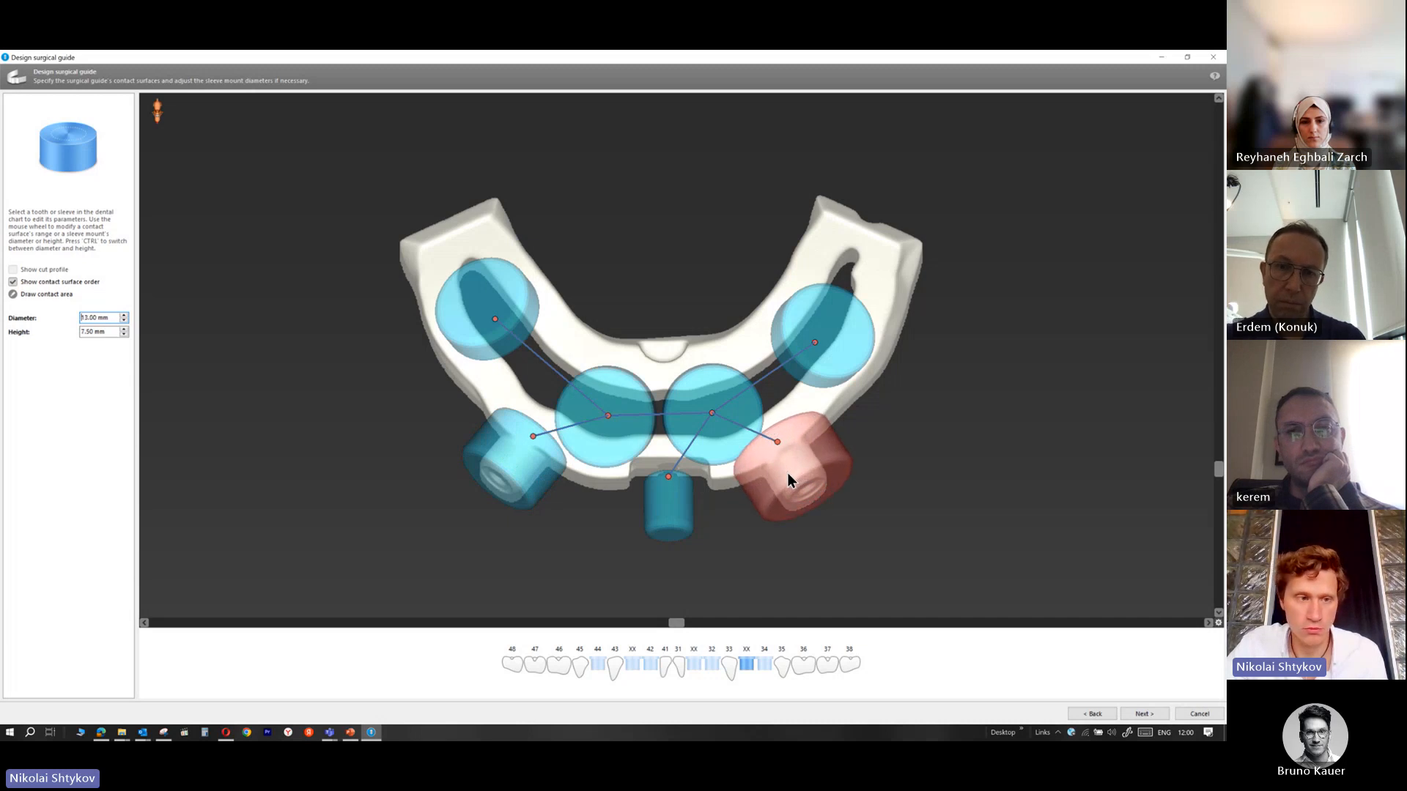
{"action": "scroll", "coordinate": [788, 474], "scroll_direction": "down", "scroll_amount": 3}
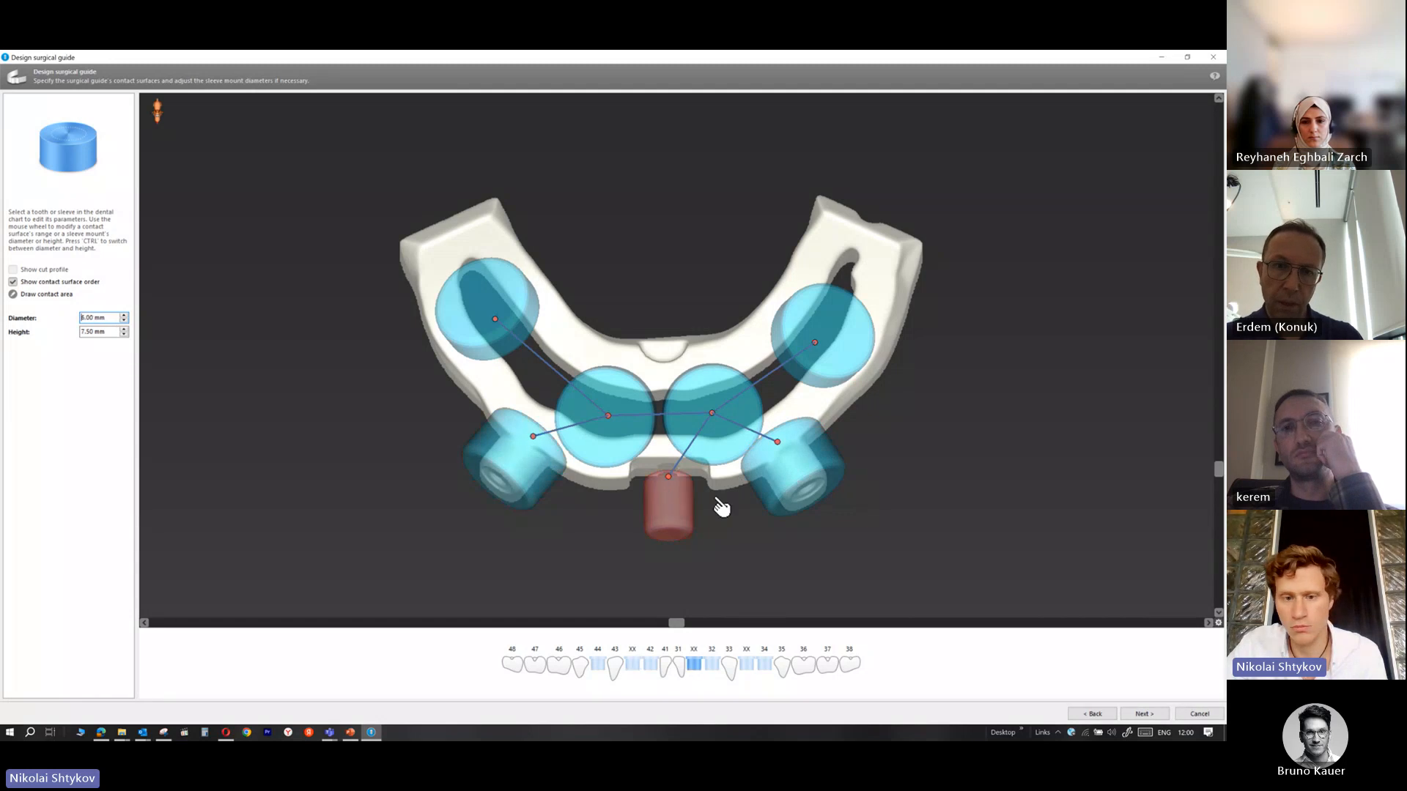
Increase the height of the central front pin's sleeve mount so it reaches farther into the guide's front notch
{"action": "mouse_move", "coordinate": [1219, 471]}
{"action": "left_mouse_down"}
{"action": "mouse_move", "coordinate": [1218, 402]}
{"action": "mouse_move", "coordinate": [1216, 494]}
{"action": "mouse_move", "coordinate": [1219, 481]}
{"action": "left_mouse_up"}
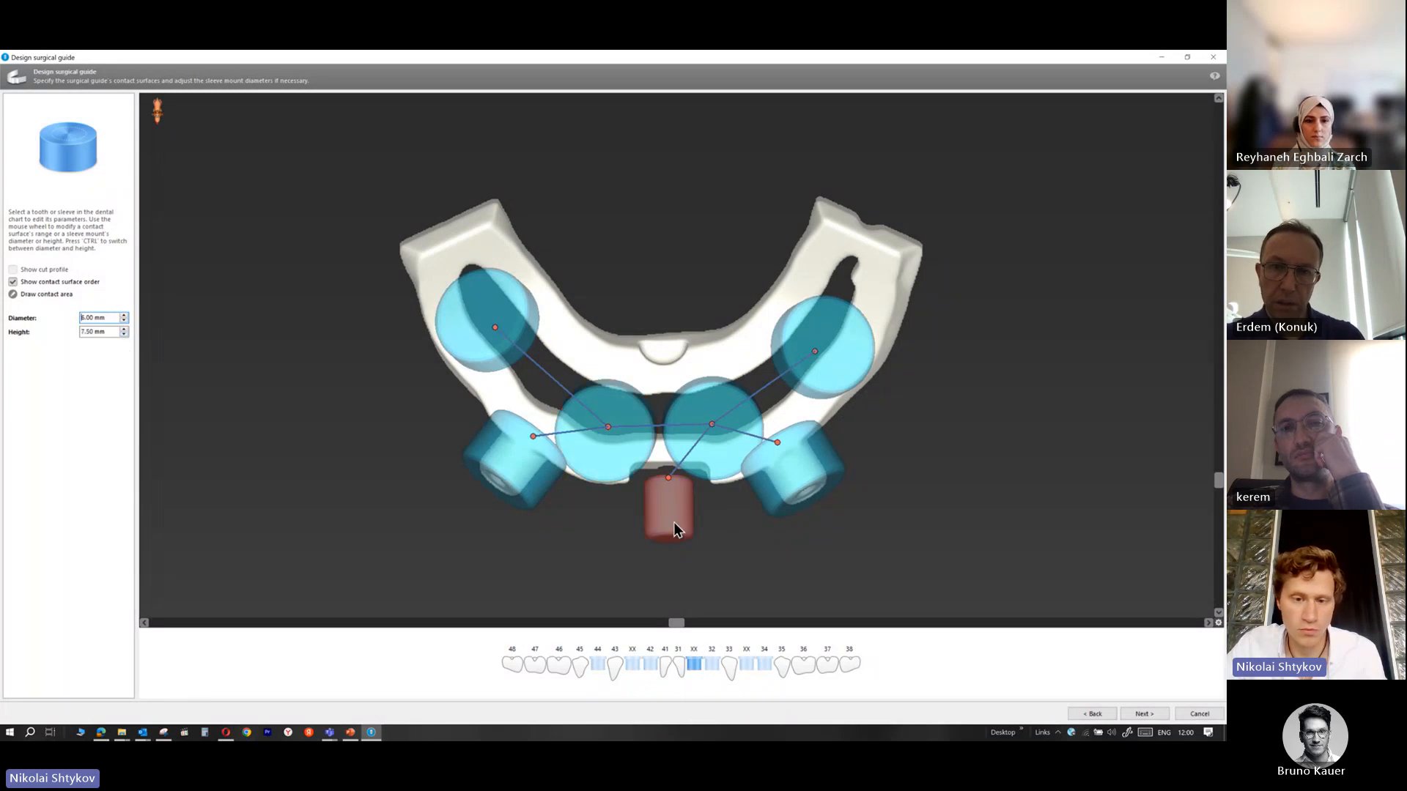
{"action": "left_click", "coordinate": [124, 330]}
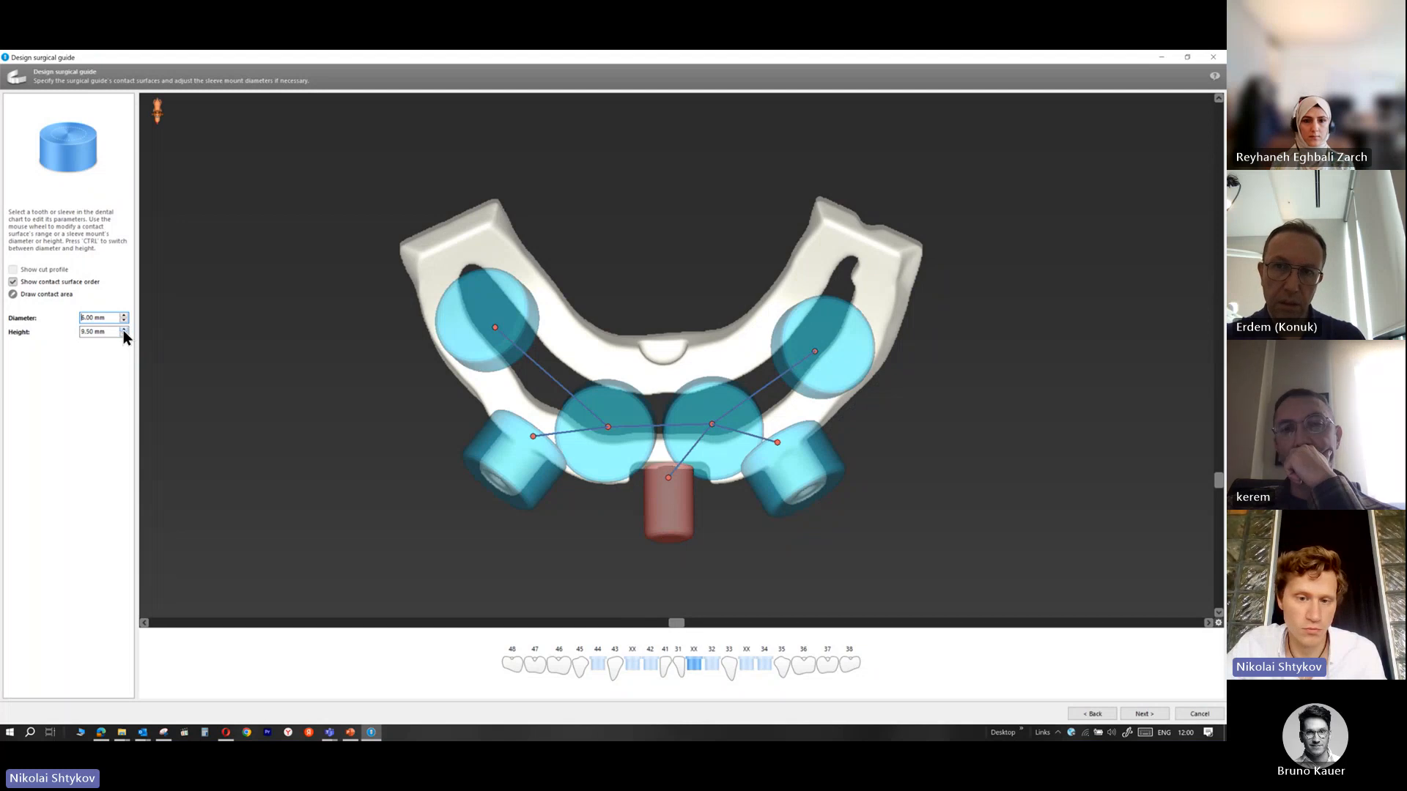
{"action": "left_click", "coordinate": [605, 454]}
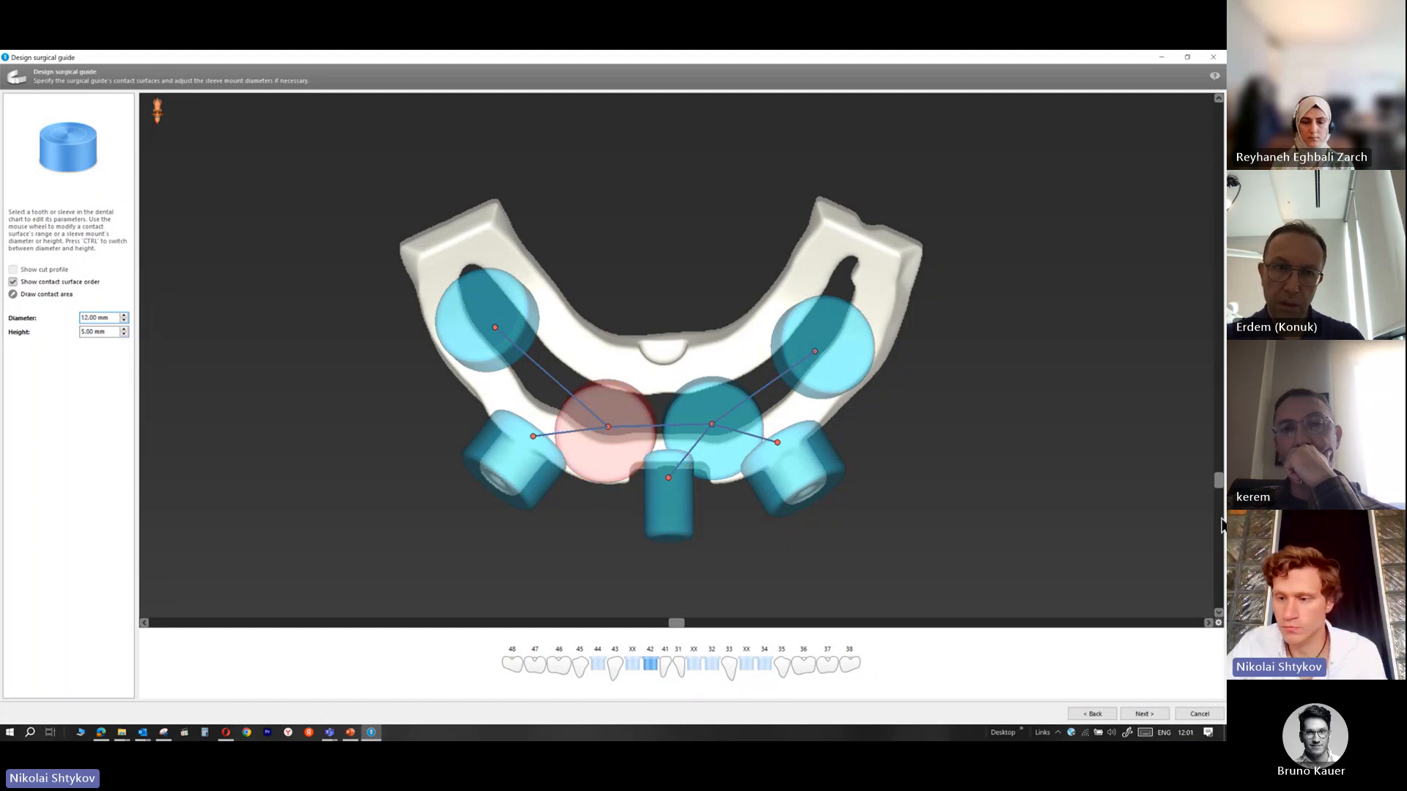
{"action": "mouse_move", "coordinate": [1219, 489]}
{"action": "left_mouse_down"}
{"action": "mouse_move", "coordinate": [1215, 153]}
{"action": "mouse_move", "coordinate": [1219, 503]}
{"action": "mouse_move", "coordinate": [1206, 493]}
{"action": "left_mouse_up"}
{"action": "left_click", "coordinate": [824, 480]}
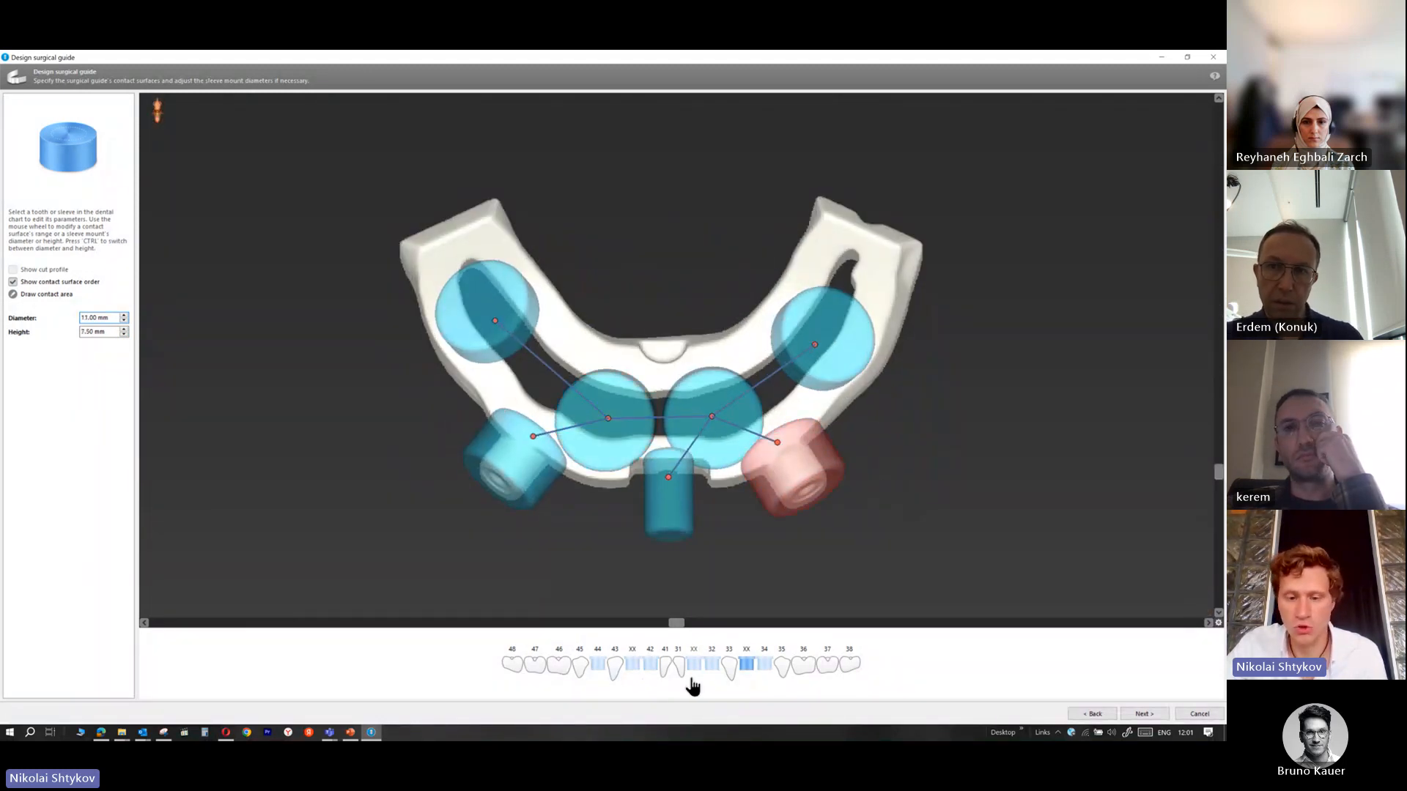
Add a contact surface for tooth 41 on the notch at the guide's inner midline and reduce its diameter to 5.4 mm
{"action": "left_click", "coordinate": [665, 665]}
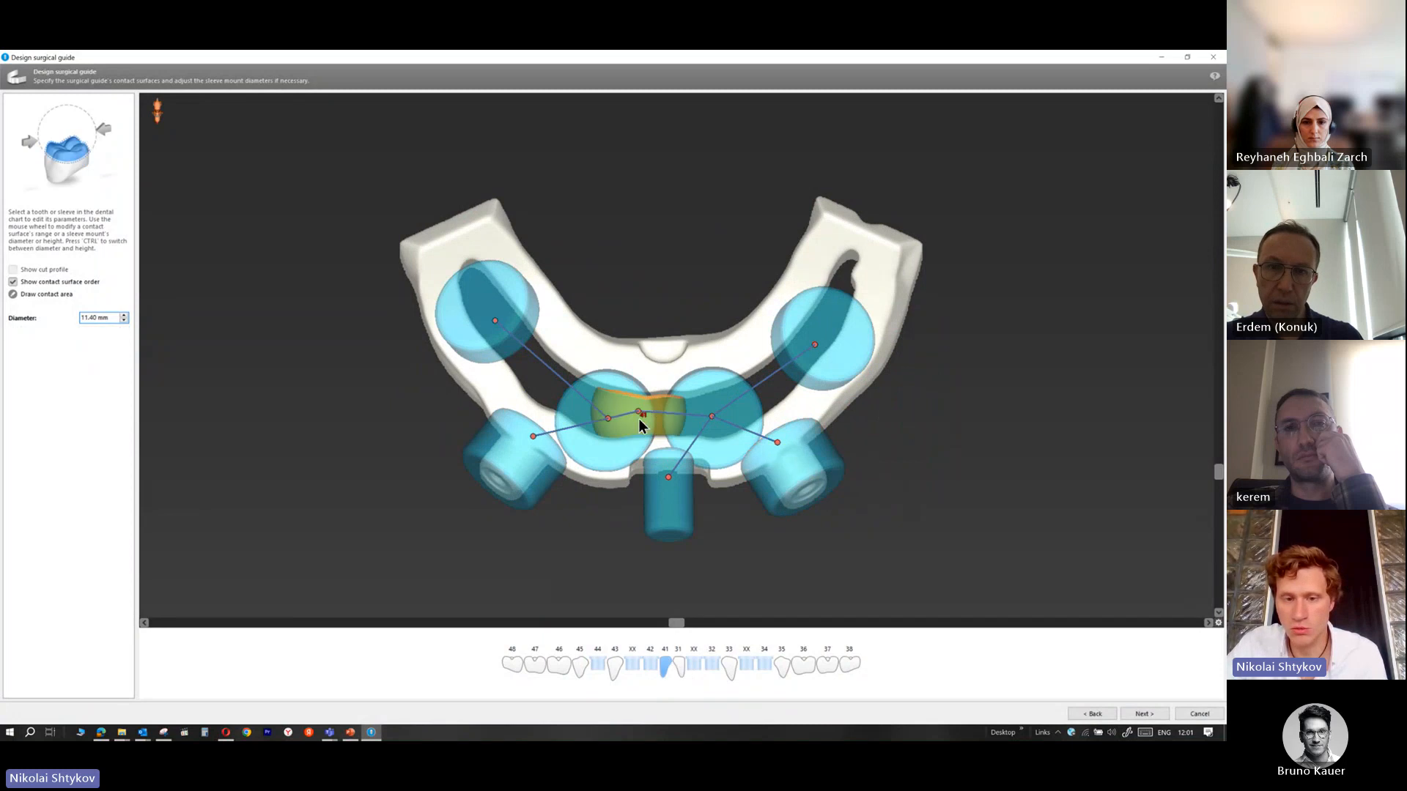
{"action": "left_click_drag", "start_coordinate": [639, 419], "coordinate": [664, 348]}
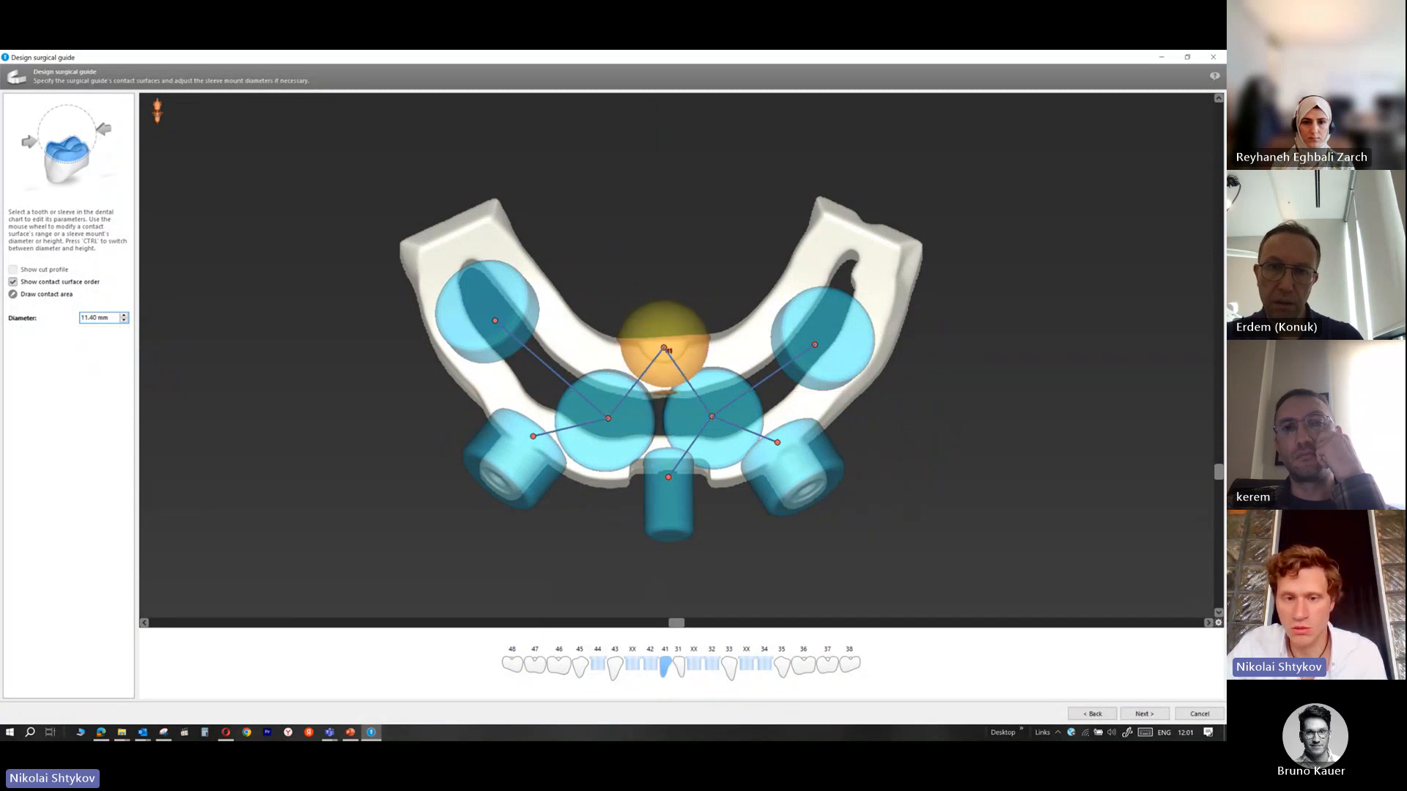
{"action": "left_click", "coordinate": [662, 348]}
{"action": "left_click", "coordinate": [659, 370]}
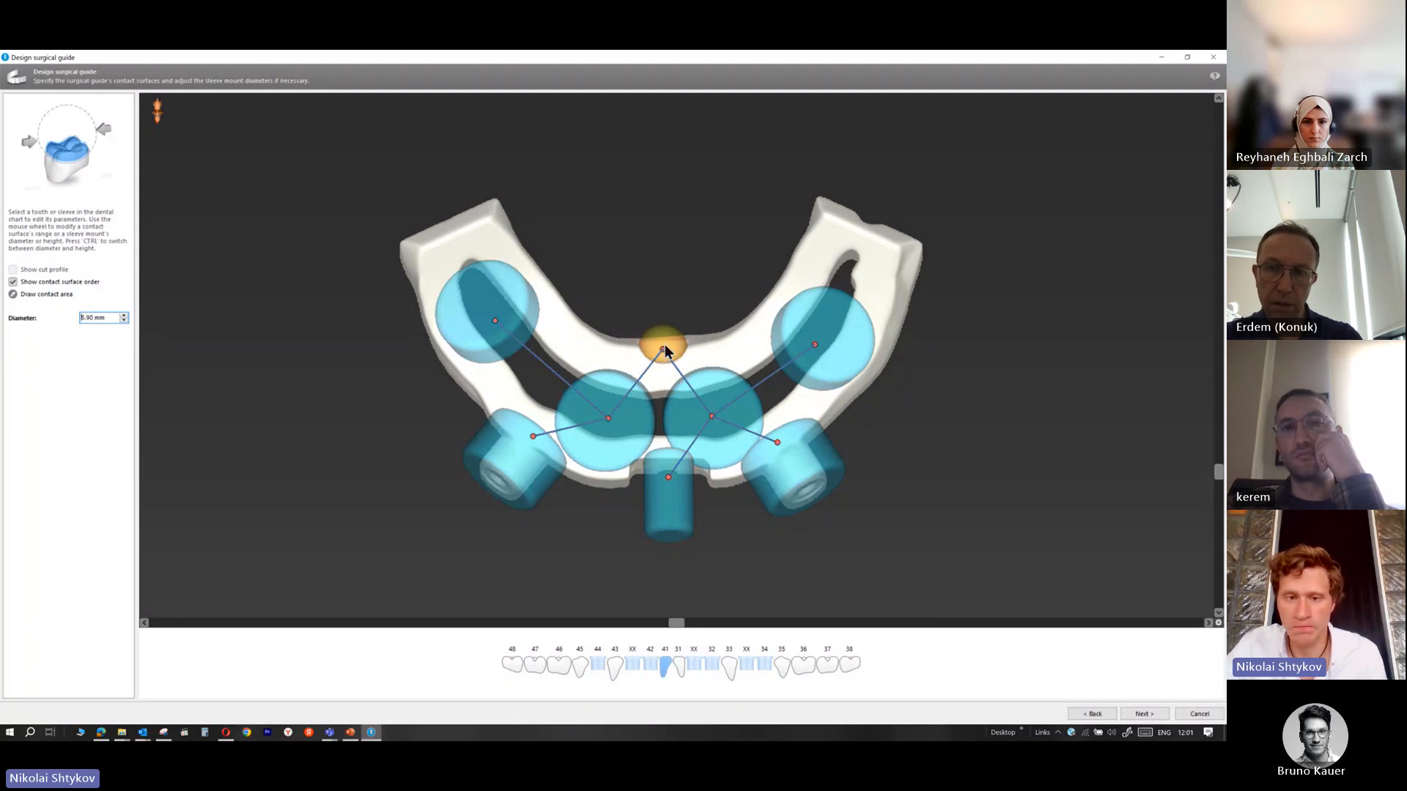
{"action": "left_click_drag", "start_coordinate": [662, 349], "coordinate": [664, 360]}
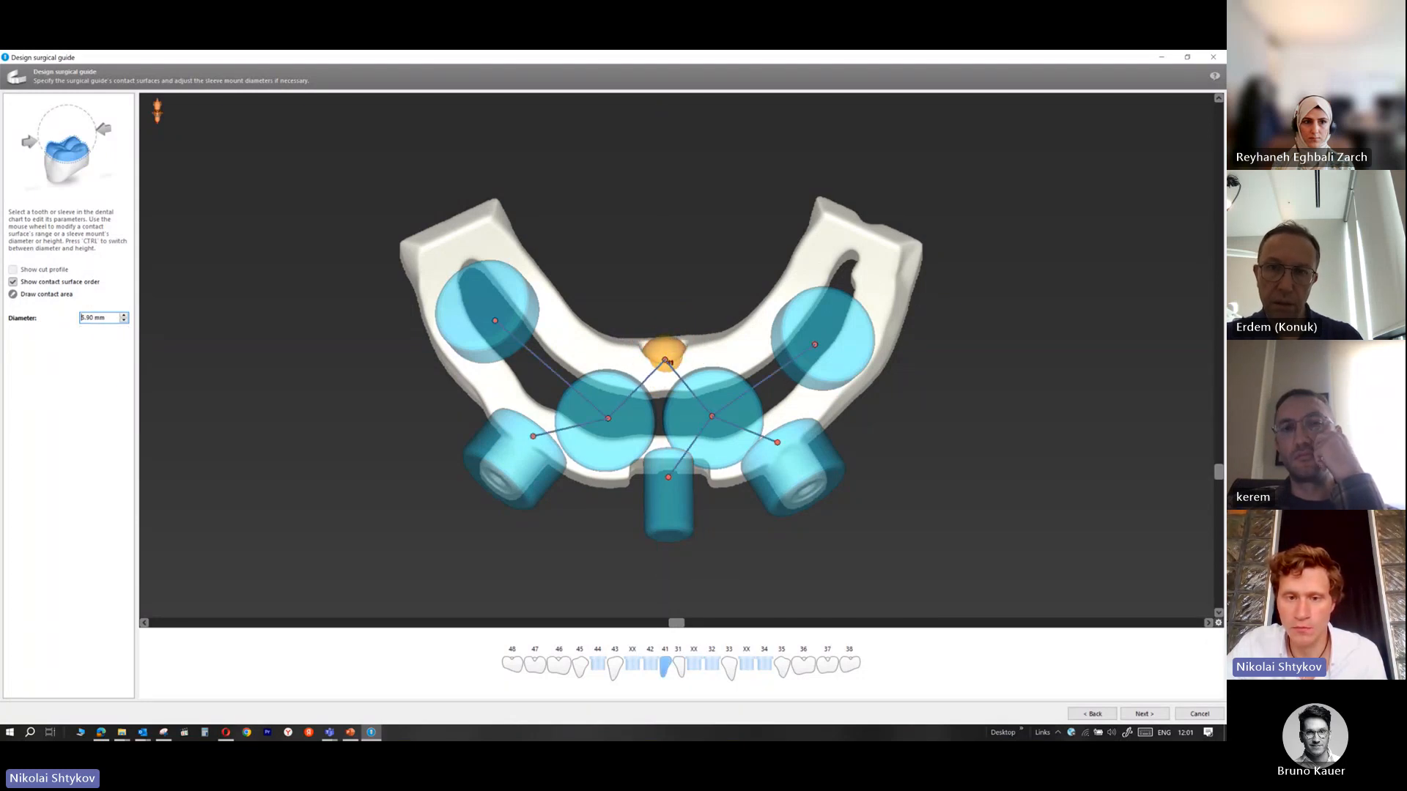
{"action": "scroll", "coordinate": [665, 360], "scroll_direction": "down", "scroll_amount": 5}
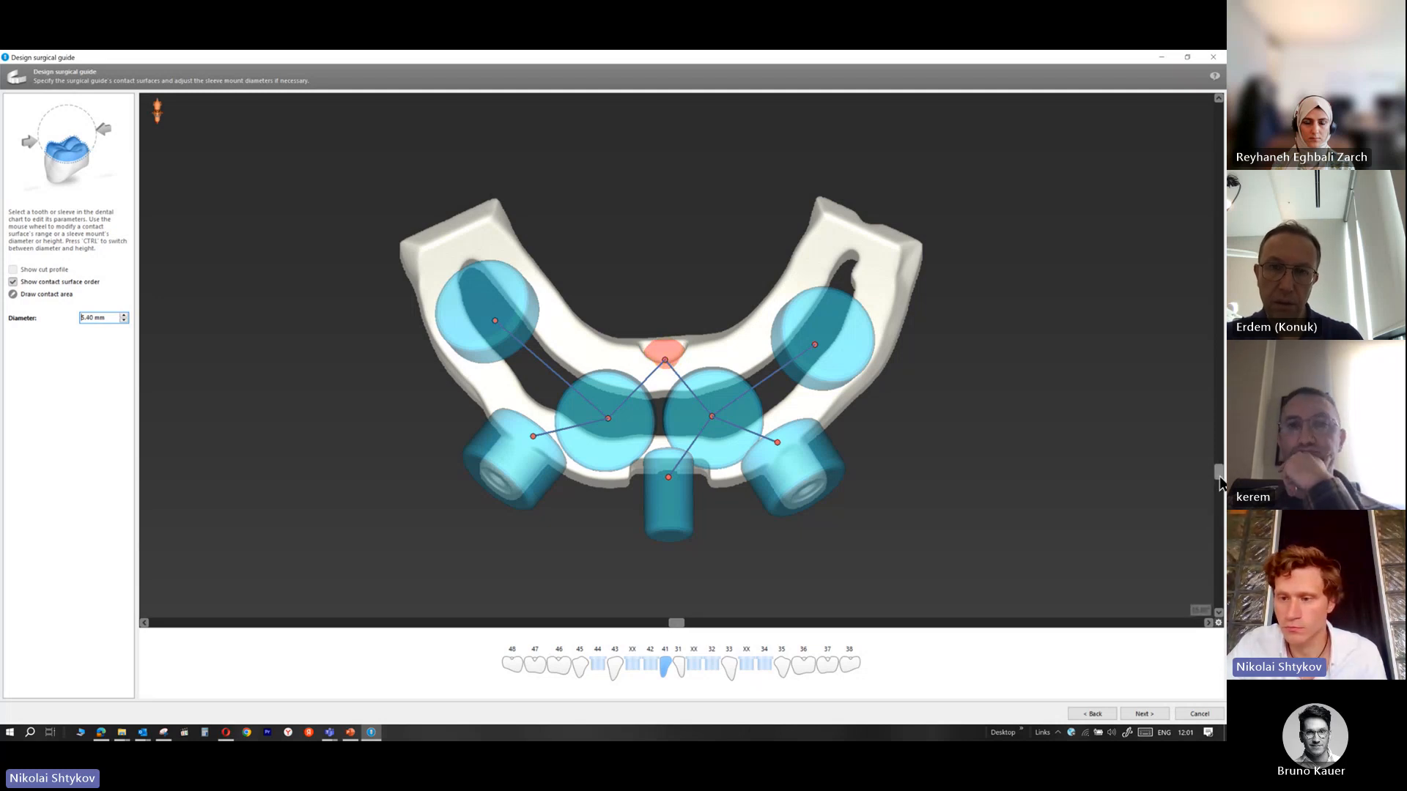
Place the contact surface for tooth 45 on the guide's rear end beyond sleeve 44 with a diameter of 4.2 mm
{"action": "mouse_move", "coordinate": [1219, 476]}
{"action": "left_mouse_down"}
{"action": "mouse_move", "coordinate": [1217, 595]}
{"action": "mouse_move", "coordinate": [1209, 464]}
{"action": "left_mouse_up"}
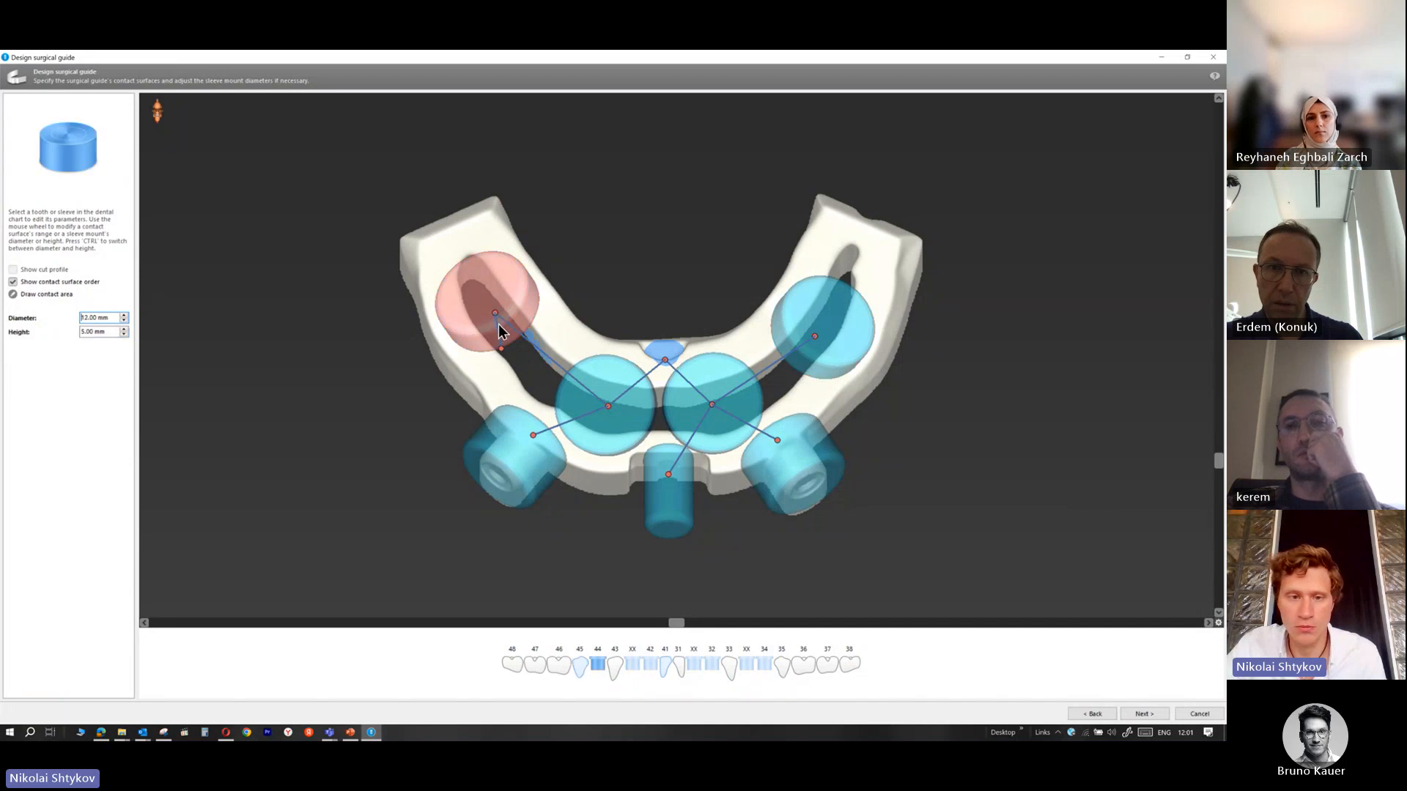
{"action": "scroll", "coordinate": [449, 242], "scroll_direction": "down", "scroll_amount": 4}
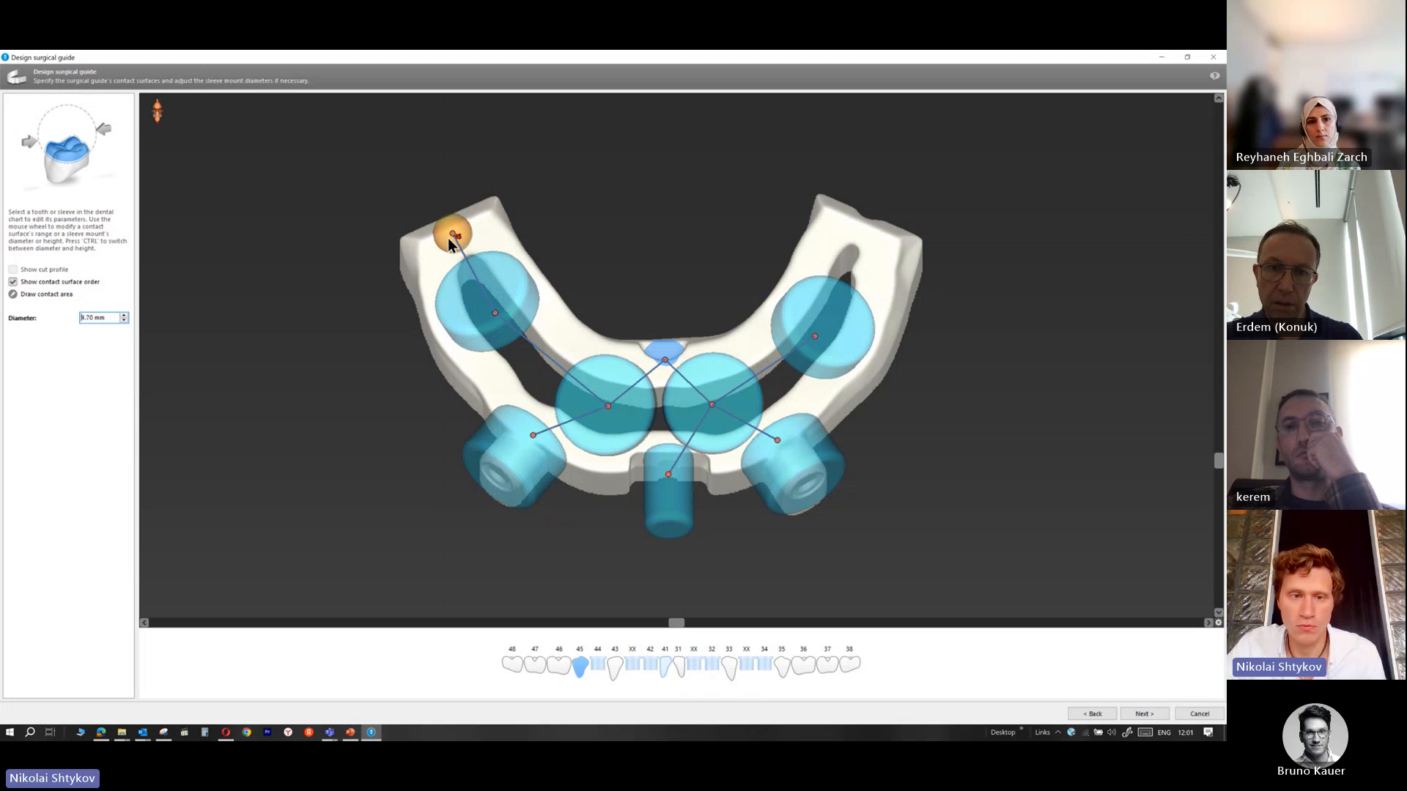
{"action": "scroll", "coordinate": [452, 233], "scroll_direction": "down", "scroll_amount": 1}
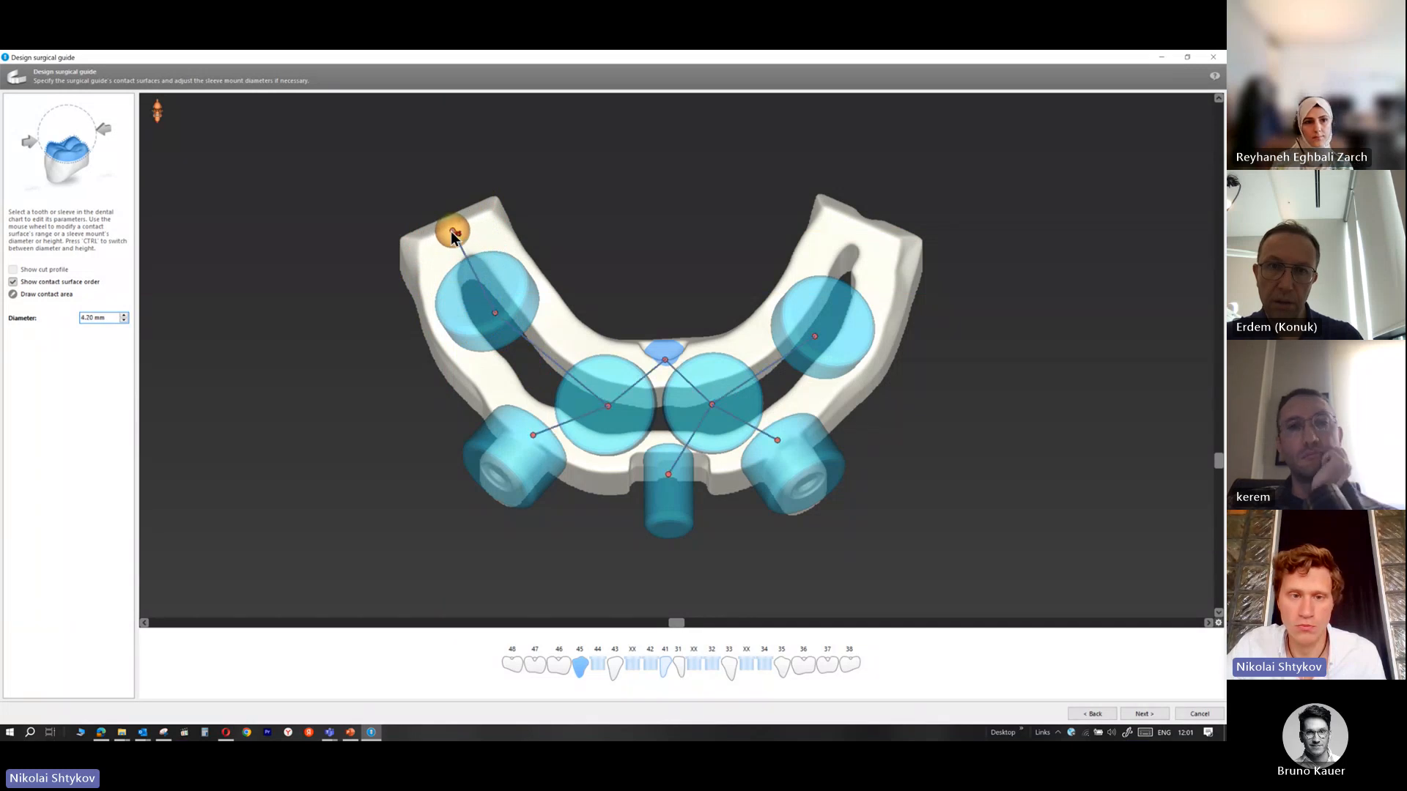
Add a small contact surface for tooth 35 on the guide's rear end beyond sleeve 34, matching the opposite side
{"action": "left_click", "coordinate": [784, 656]}
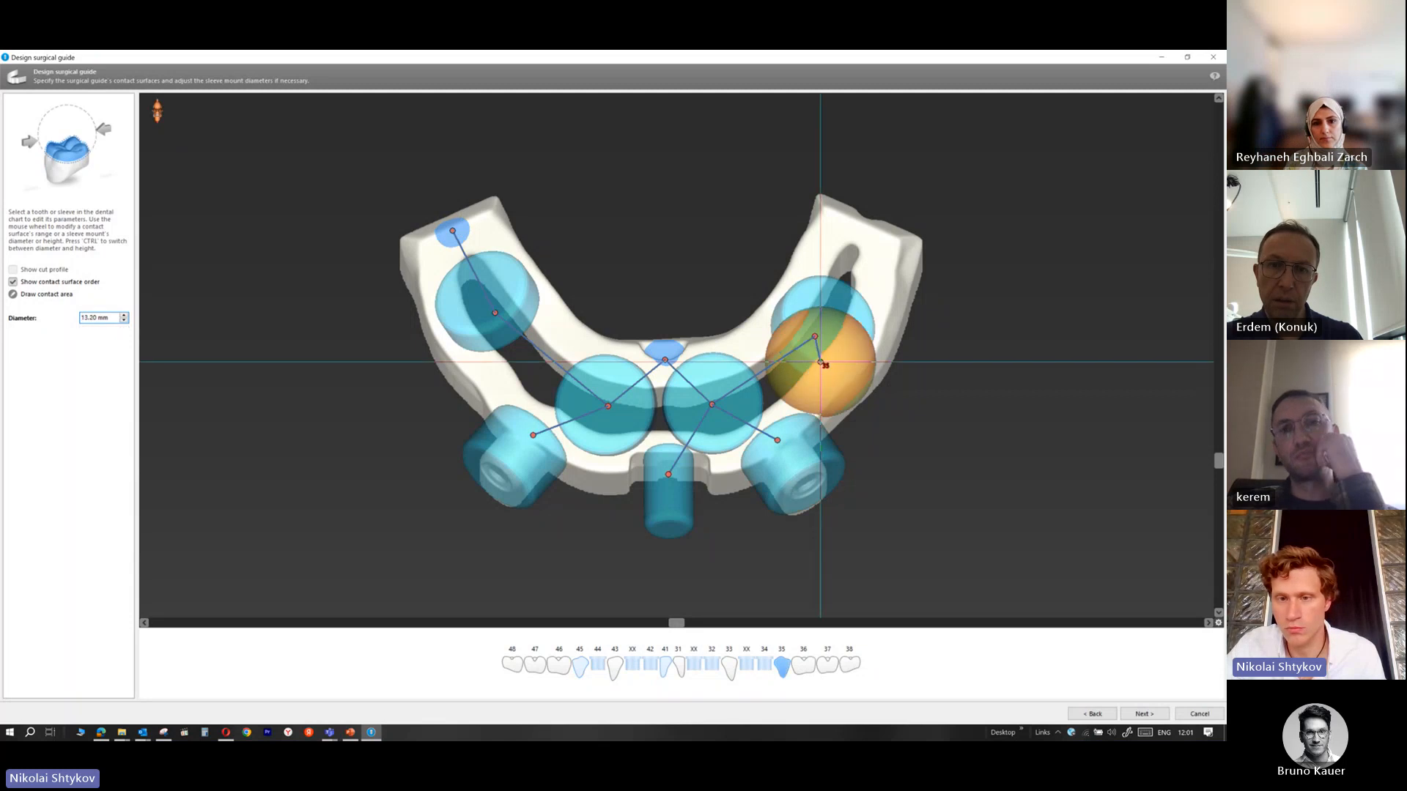
{"action": "scroll", "coordinate": [863, 241], "scroll_direction": "down", "scroll_amount": 12}
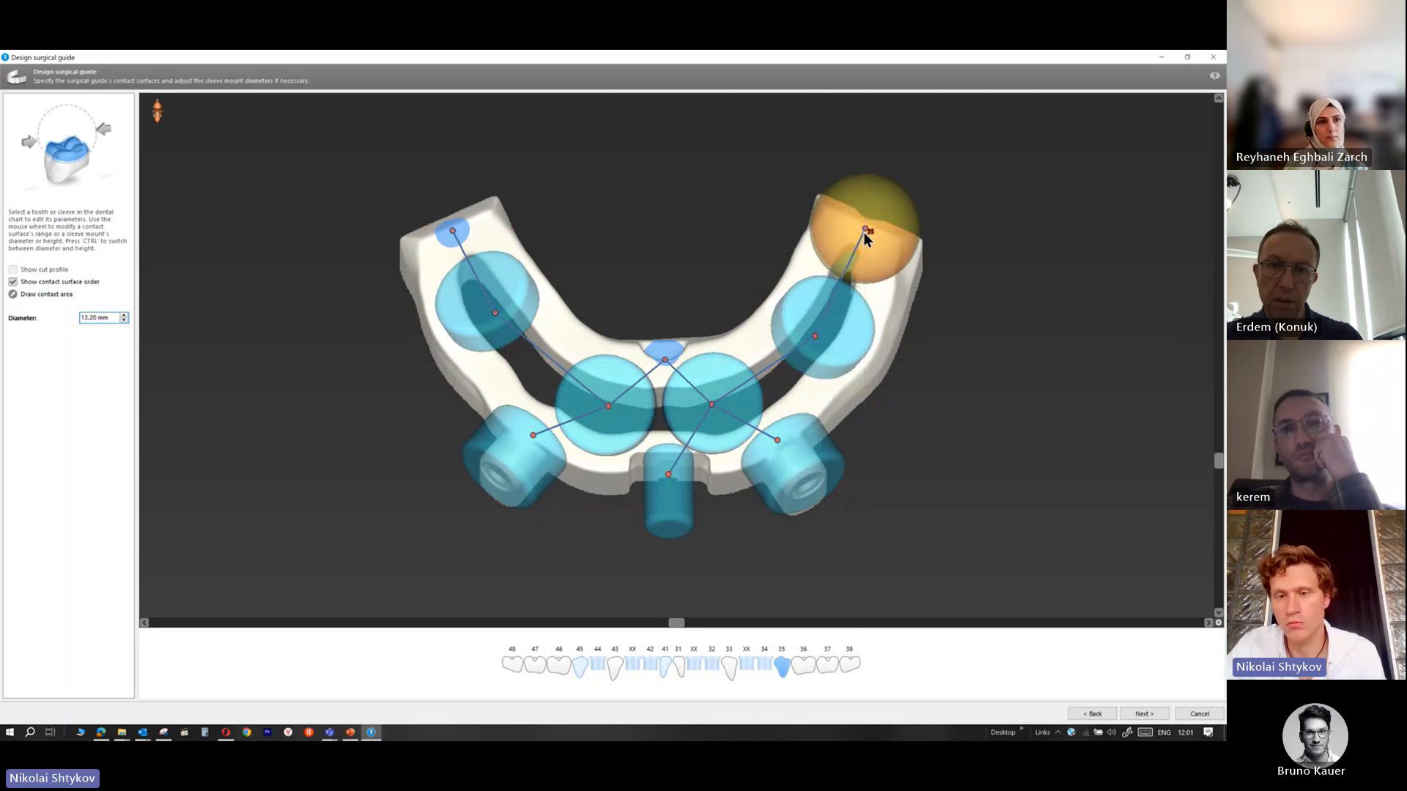
{"action": "scroll", "coordinate": [862, 243], "scroll_direction": "down", "scroll_amount": 6}
{"action": "scroll", "coordinate": [866, 234], "scroll_direction": "up", "scroll_amount": 1}
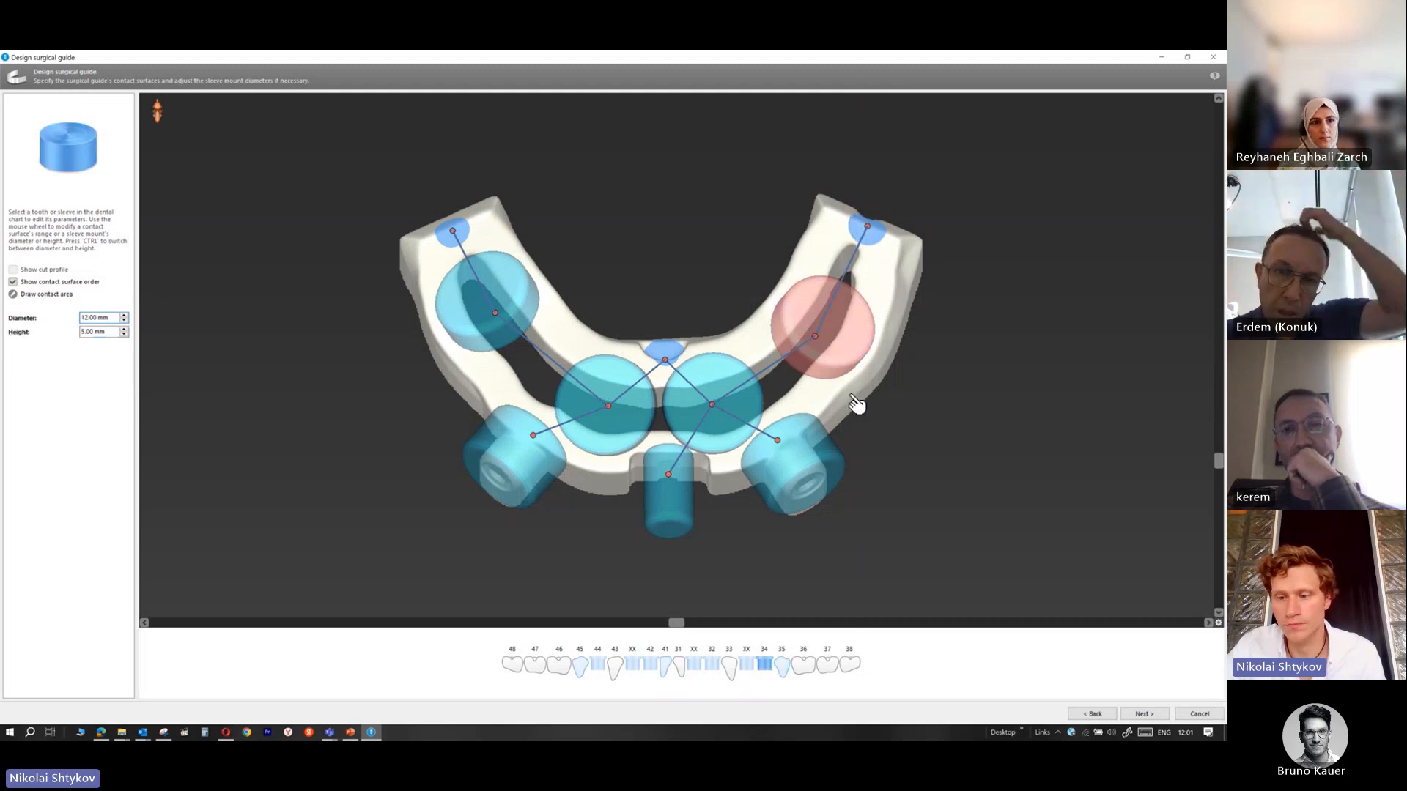
Examine the sleeve mounts, contact surfaces and their connections on the base guide from the front and from above
{"action": "left_click_drag", "start_coordinate": [1219, 460], "coordinate": [1174, 404]}
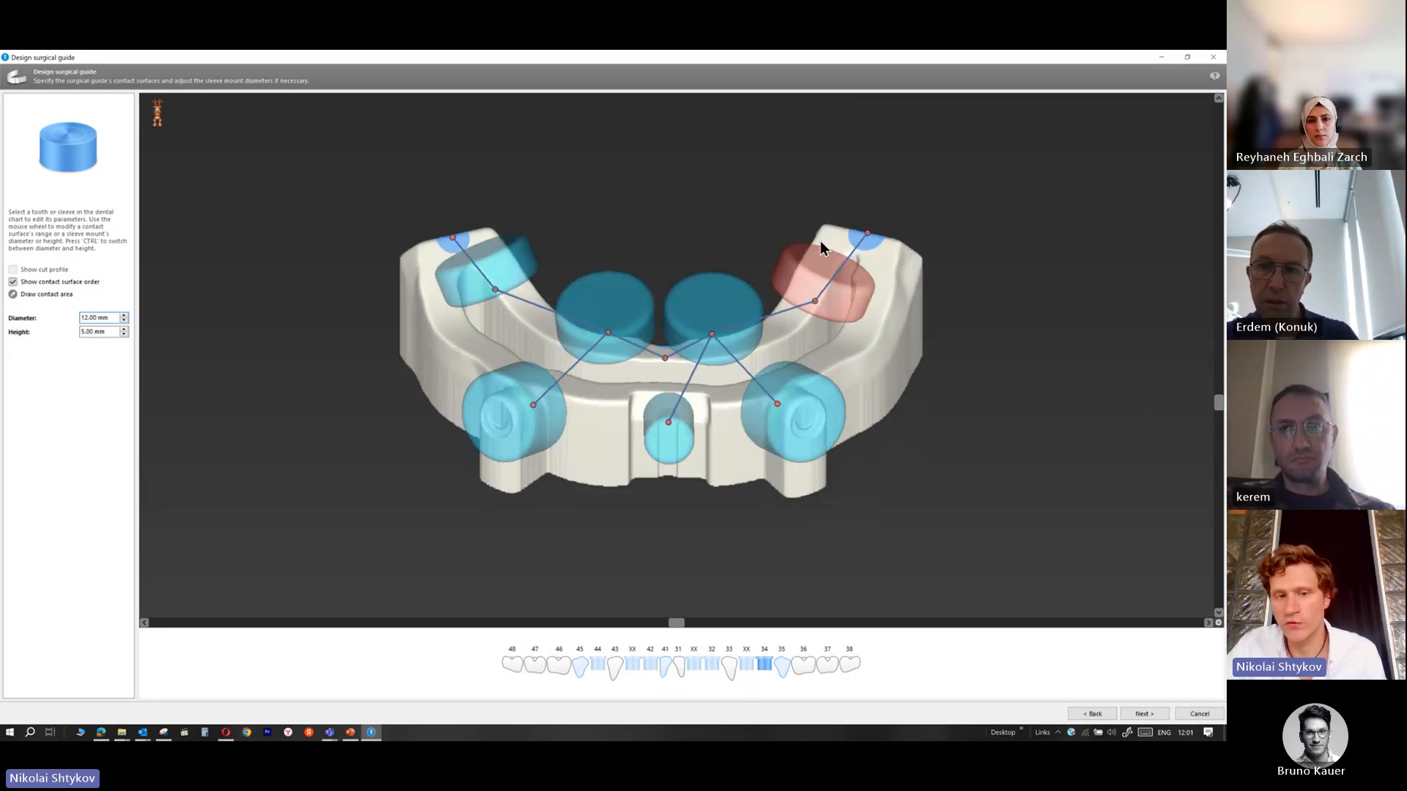
{"action": "left_click", "coordinate": [631, 664]}
{"action": "left_click", "coordinate": [447, 297]}
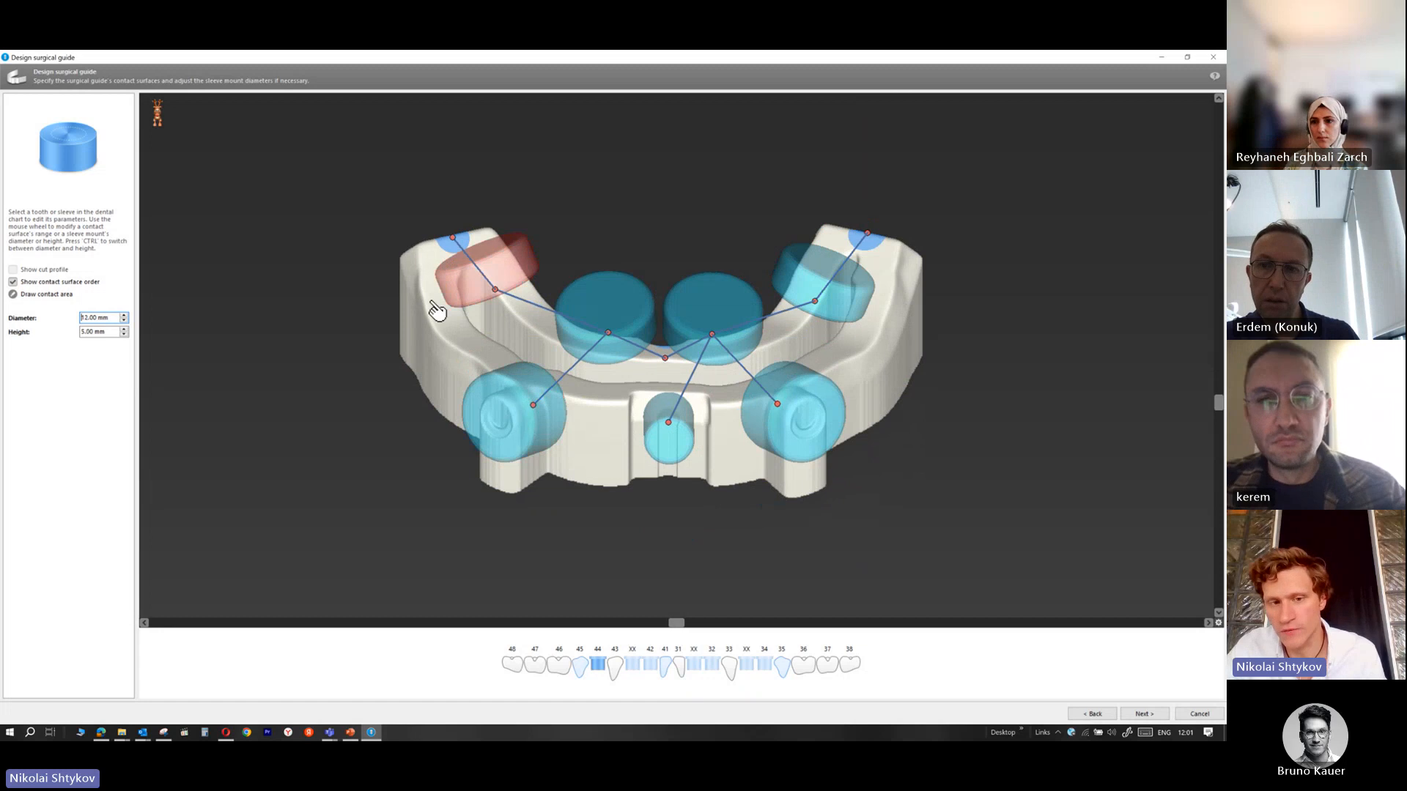
{"action": "left_click", "coordinate": [799, 403]}
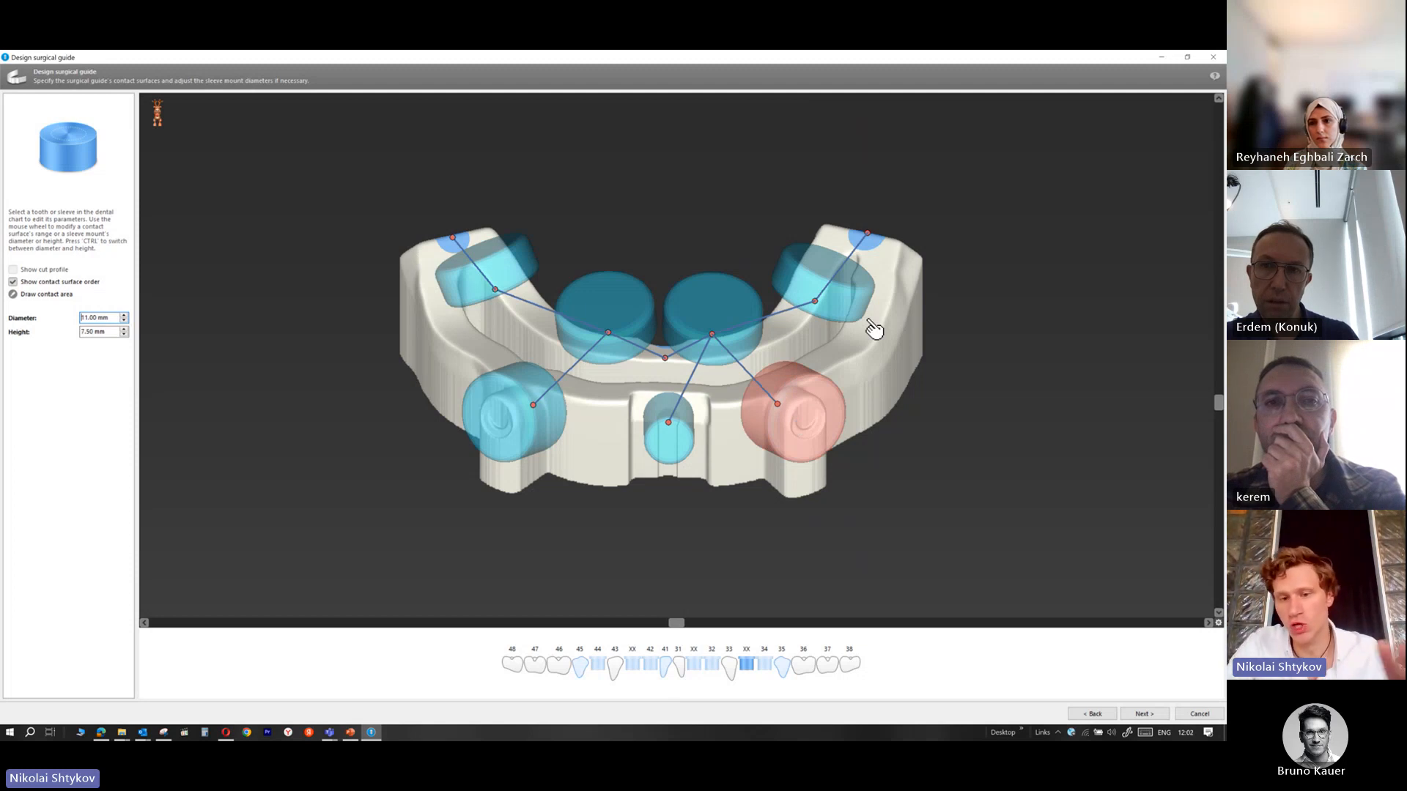
{"action": "left_click", "coordinate": [864, 315]}
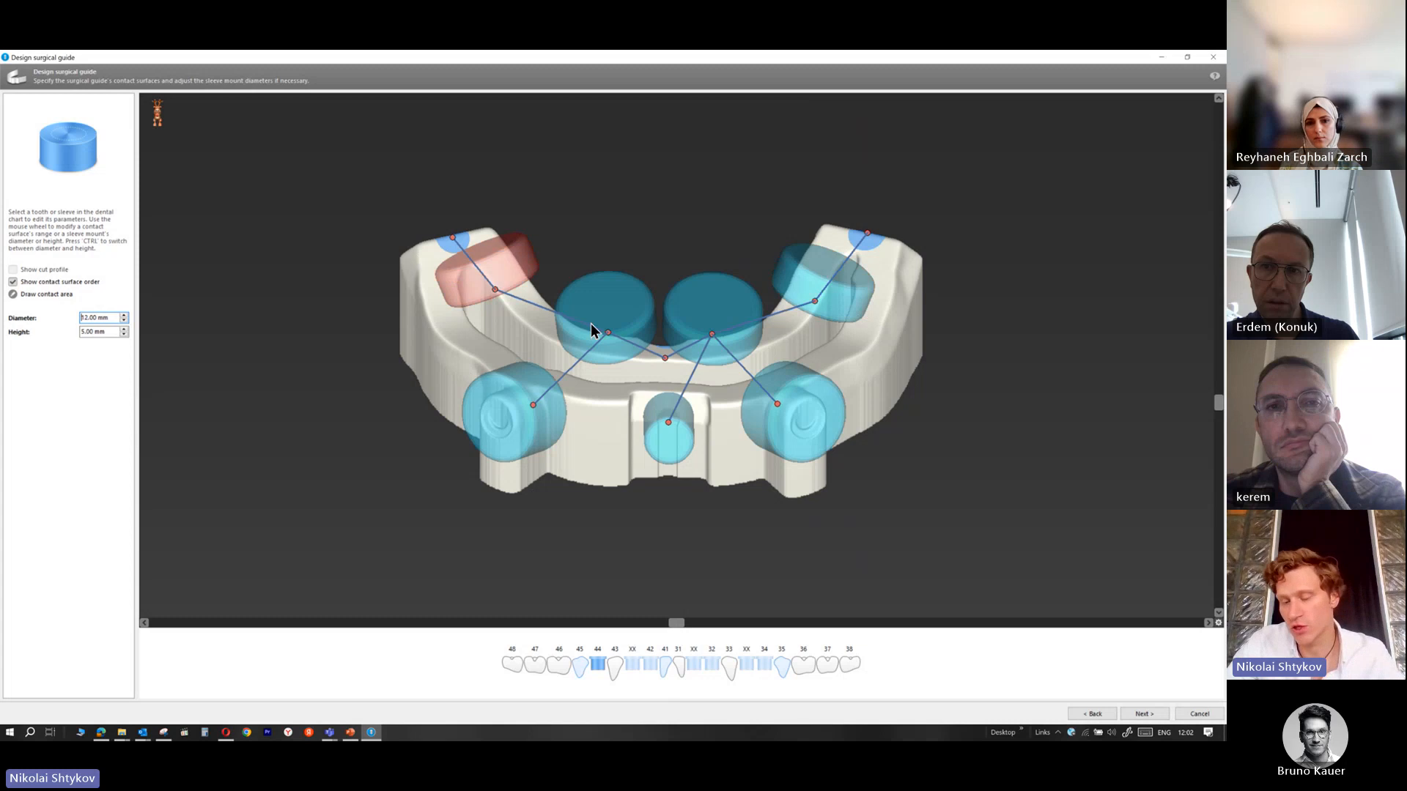
{"action": "left_click", "coordinate": [791, 406]}
{"action": "left_click_drag", "start_coordinate": [1220, 408], "coordinate": [1192, 458]}
{"action": "left_click", "coordinate": [604, 399]}
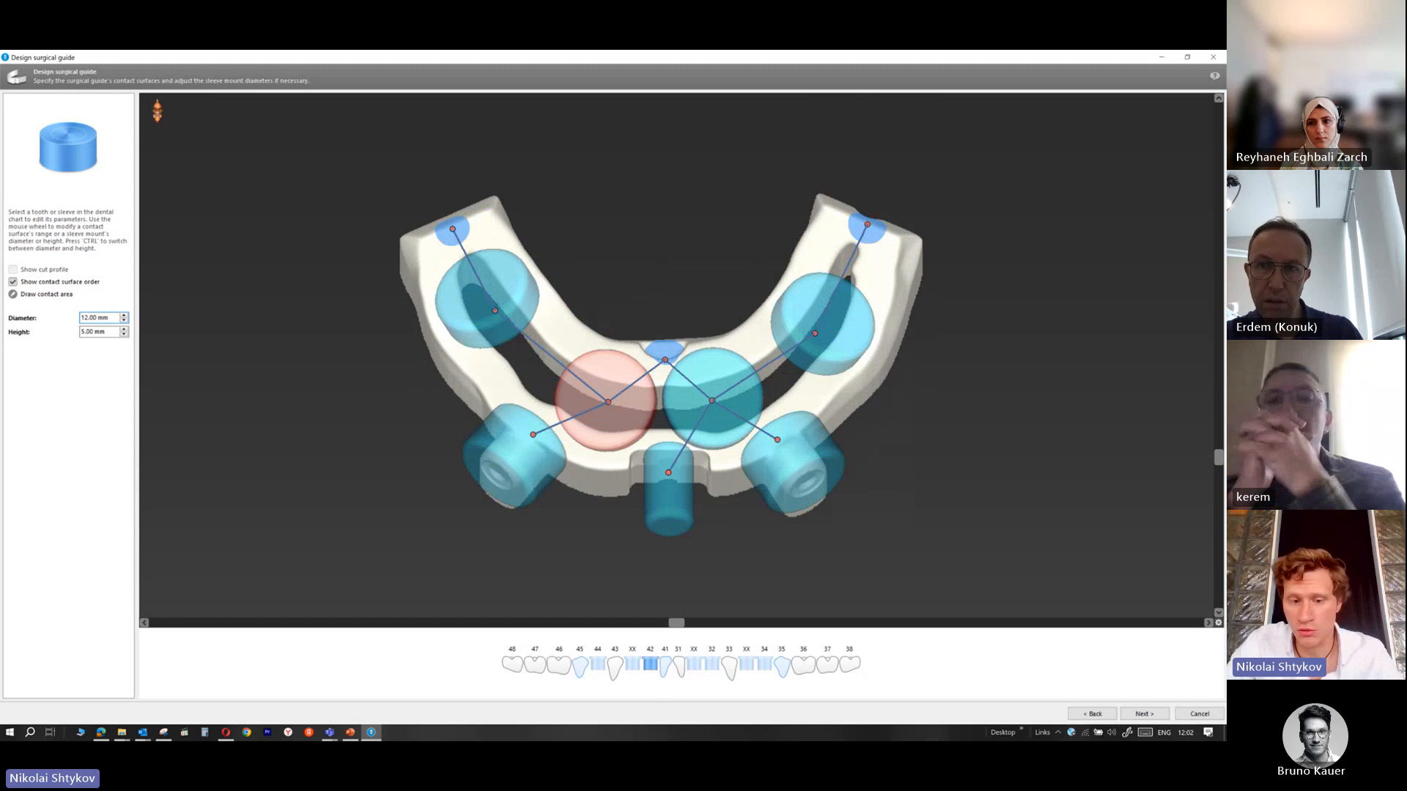
Generate the stacked guide with a 0.05 mm offset, 2.50 mm wall thickness and large connectors
{"action": "left_click", "coordinate": [1141, 715]}
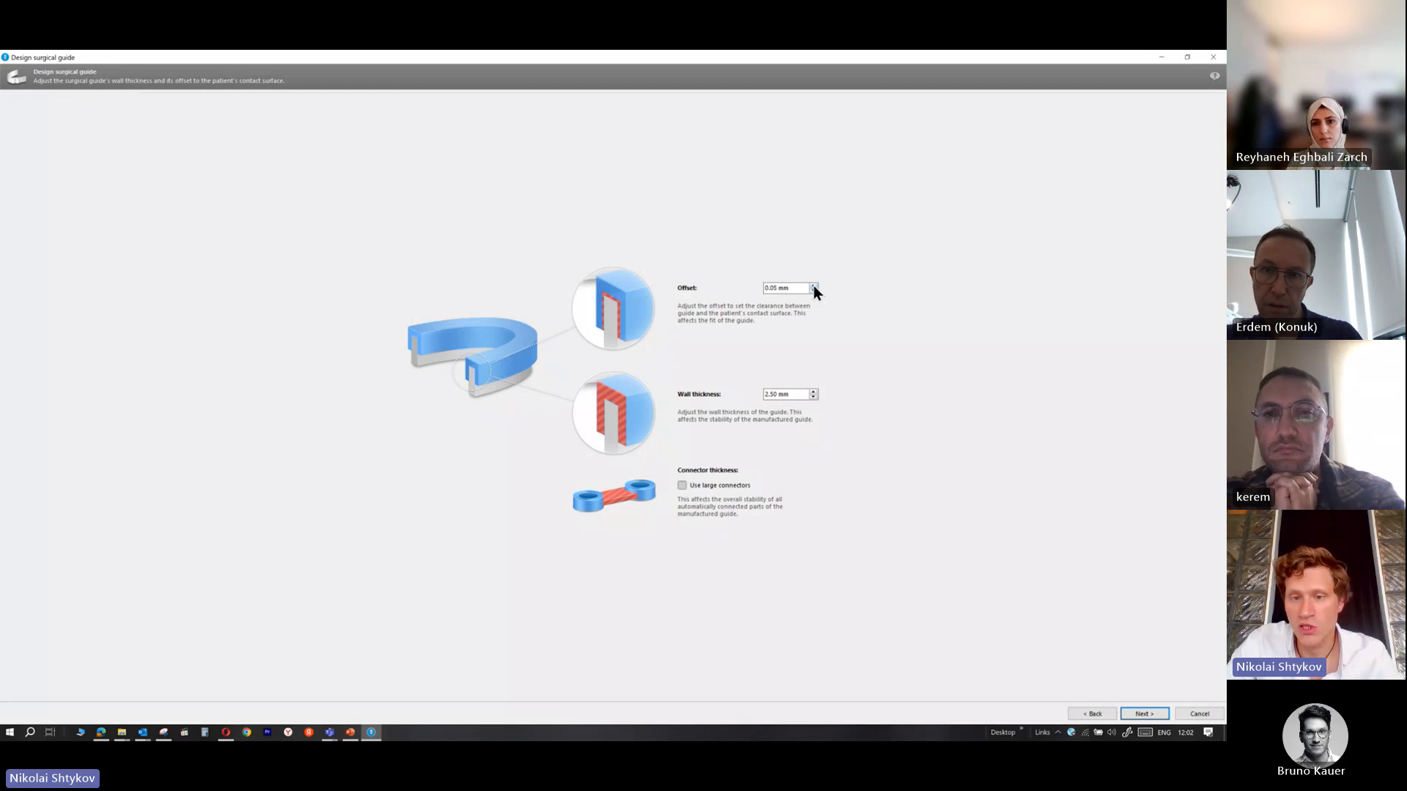
{"action": "left_click", "coordinate": [1143, 713]}
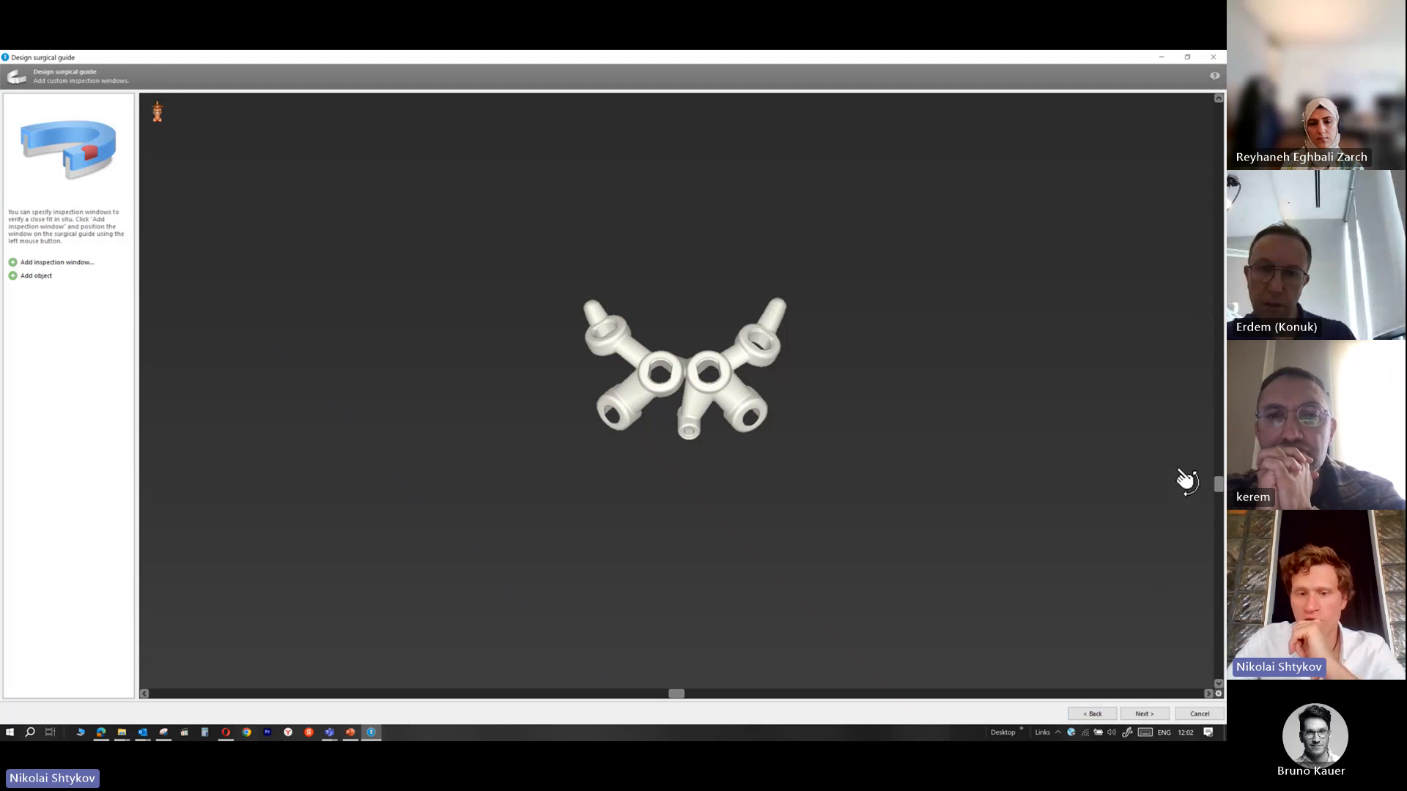
{"action": "left_click", "coordinate": [1092, 714]}
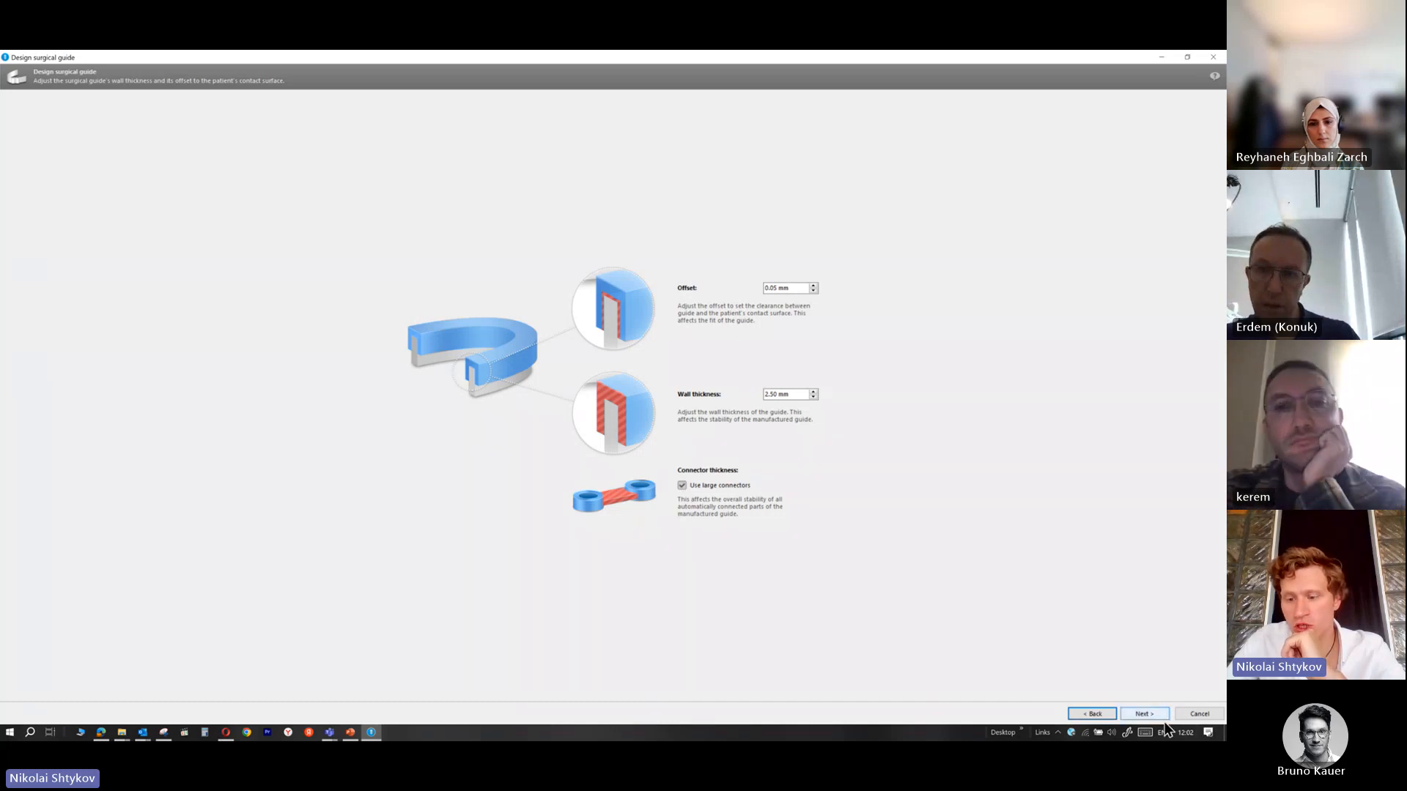
{"action": "left_click", "coordinate": [1142, 714]}
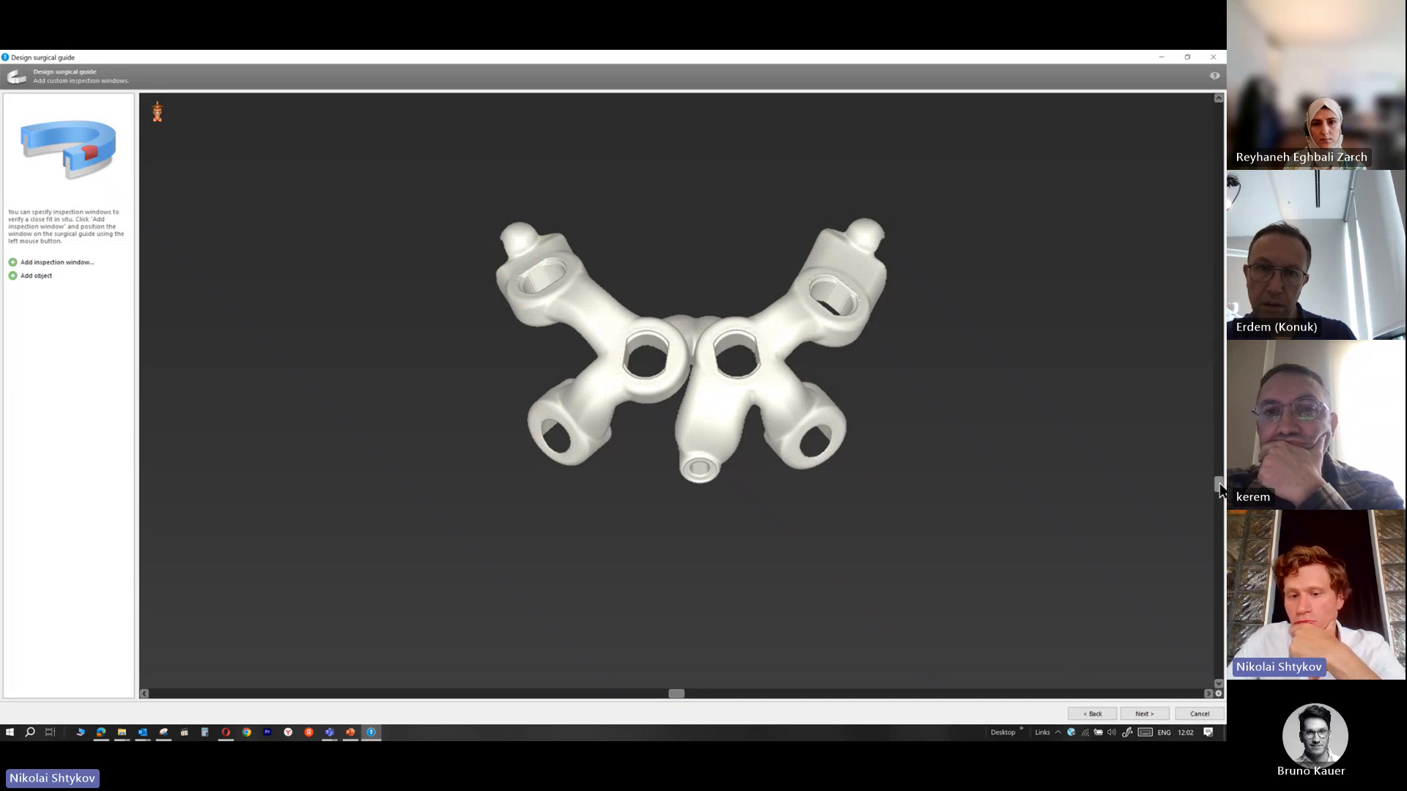
Examine the generated guide from below and the front, and consult slide 172 in PowerPoint about opening its pin sleeve mounts
{"action": "left_click_drag", "start_coordinate": [1218, 480], "coordinate": [1199, 247]}
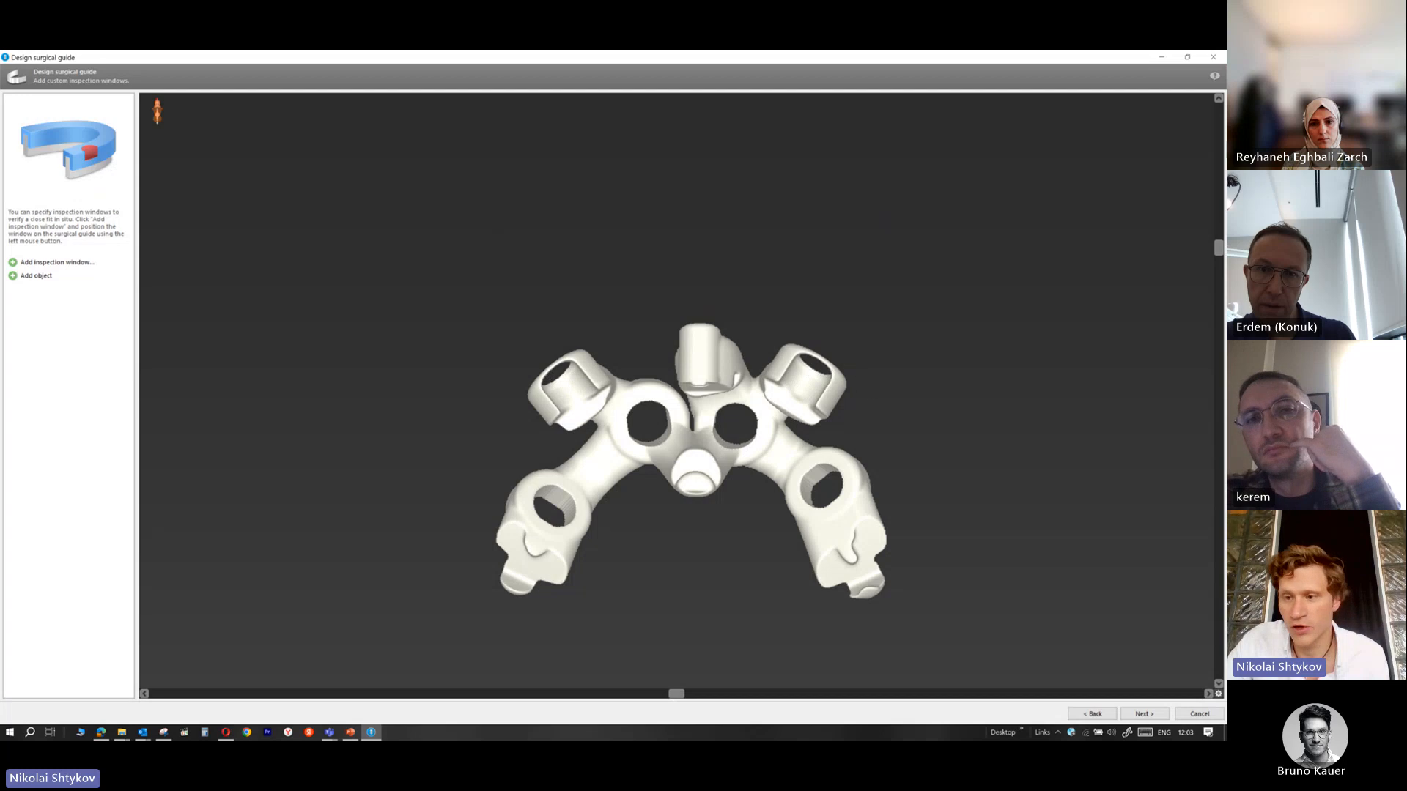
{"action": "left_click_drag", "start_coordinate": [1219, 253], "coordinate": [1099, 379]}
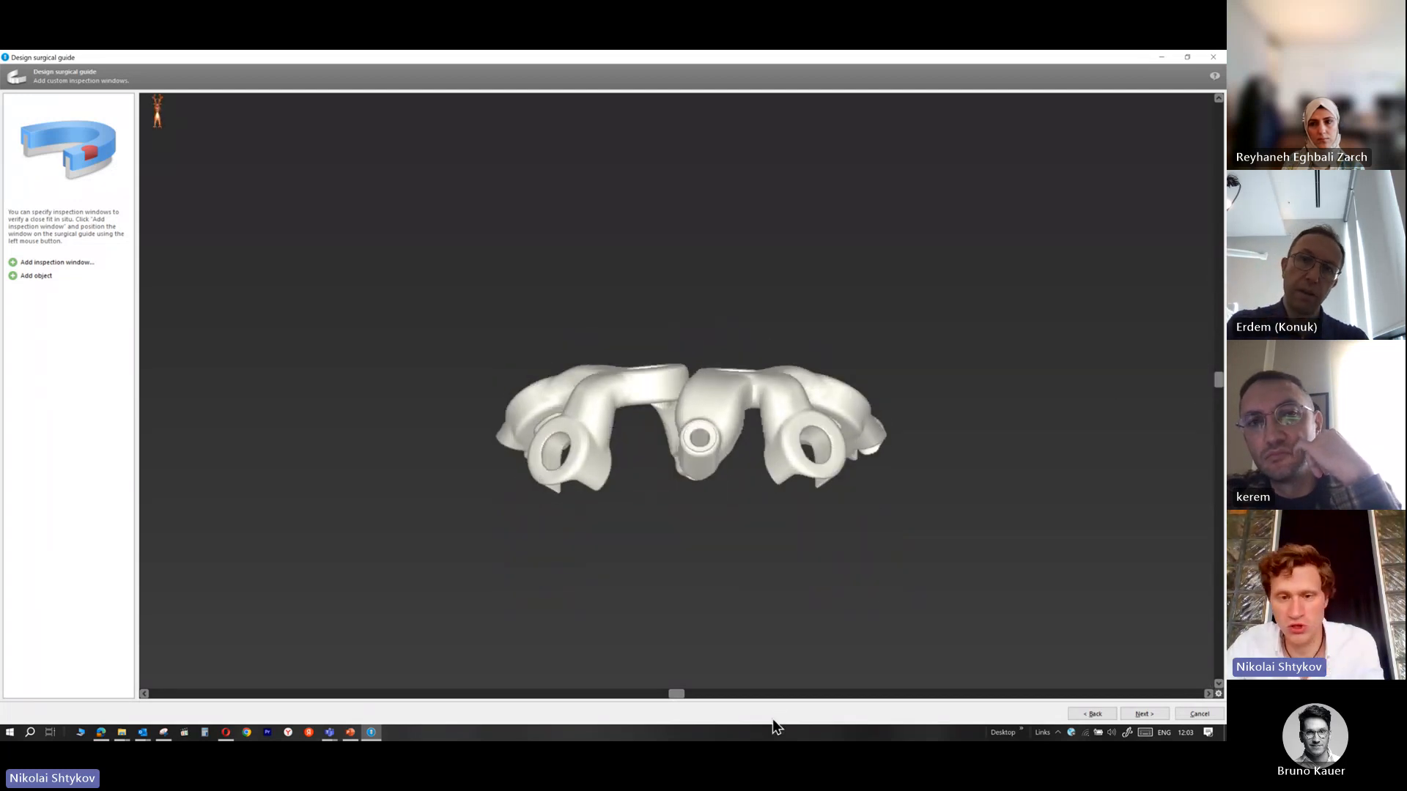
{"action": "key", "text": "alt+Tab"}
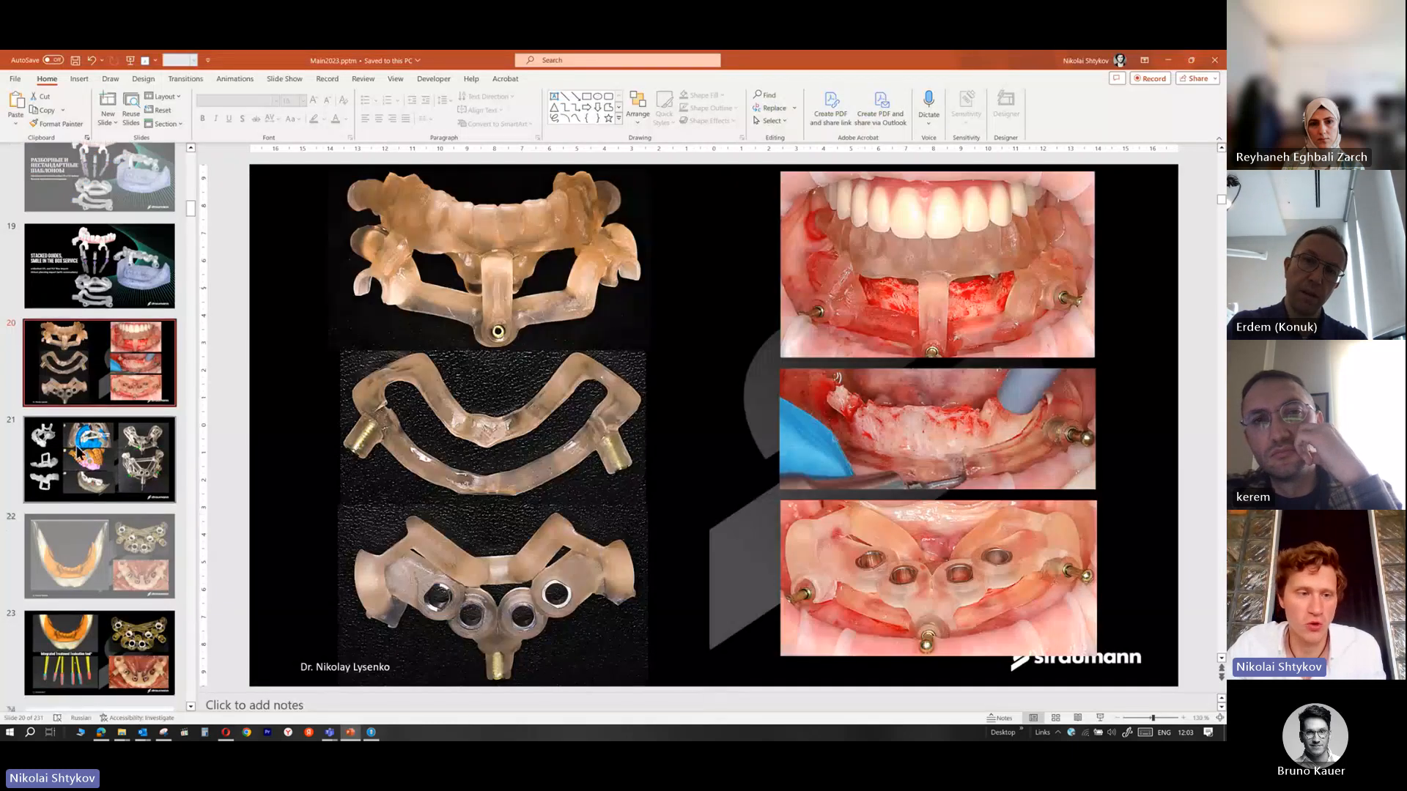
{"action": "left_click_drag", "start_coordinate": [191, 218], "coordinate": [194, 536]}
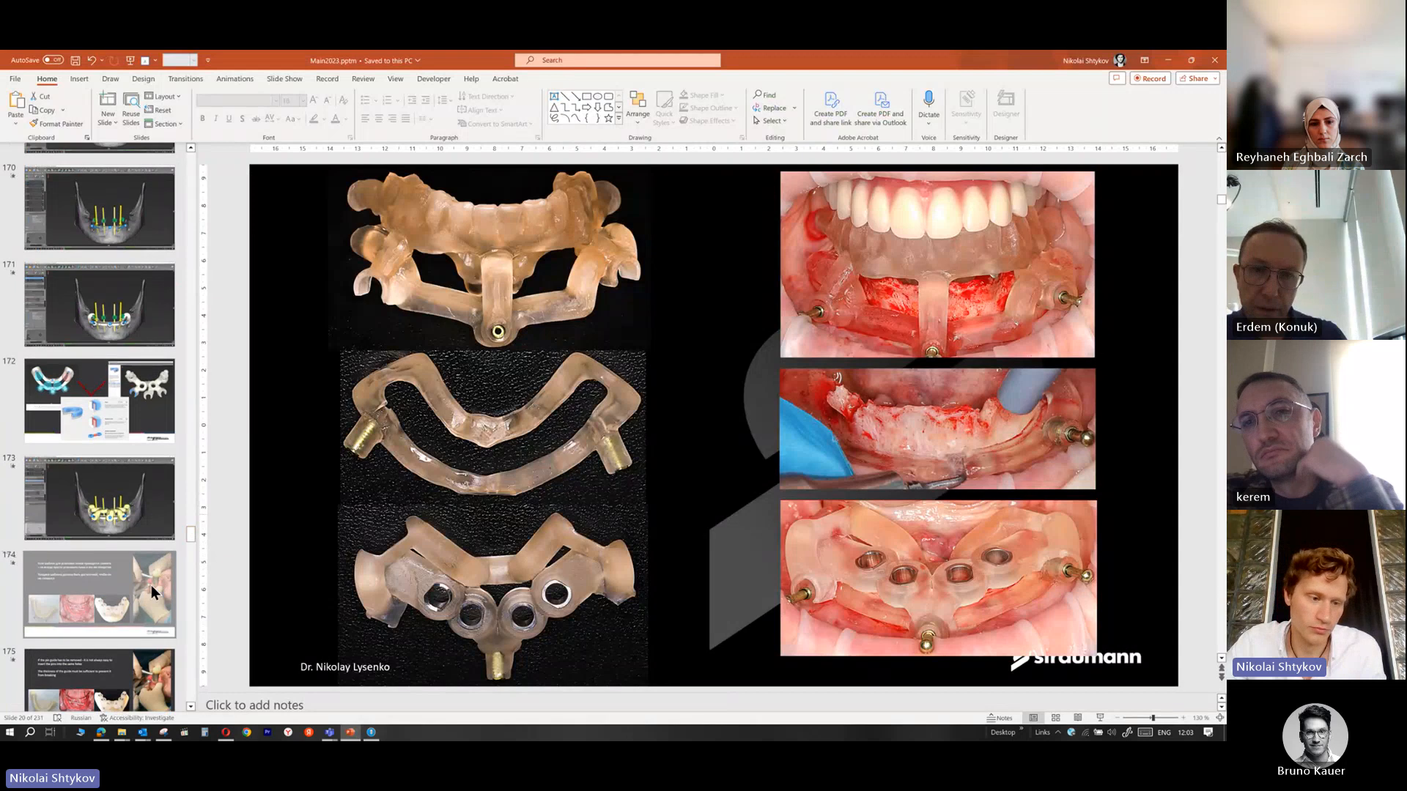
{"action": "left_click", "coordinate": [134, 669]}
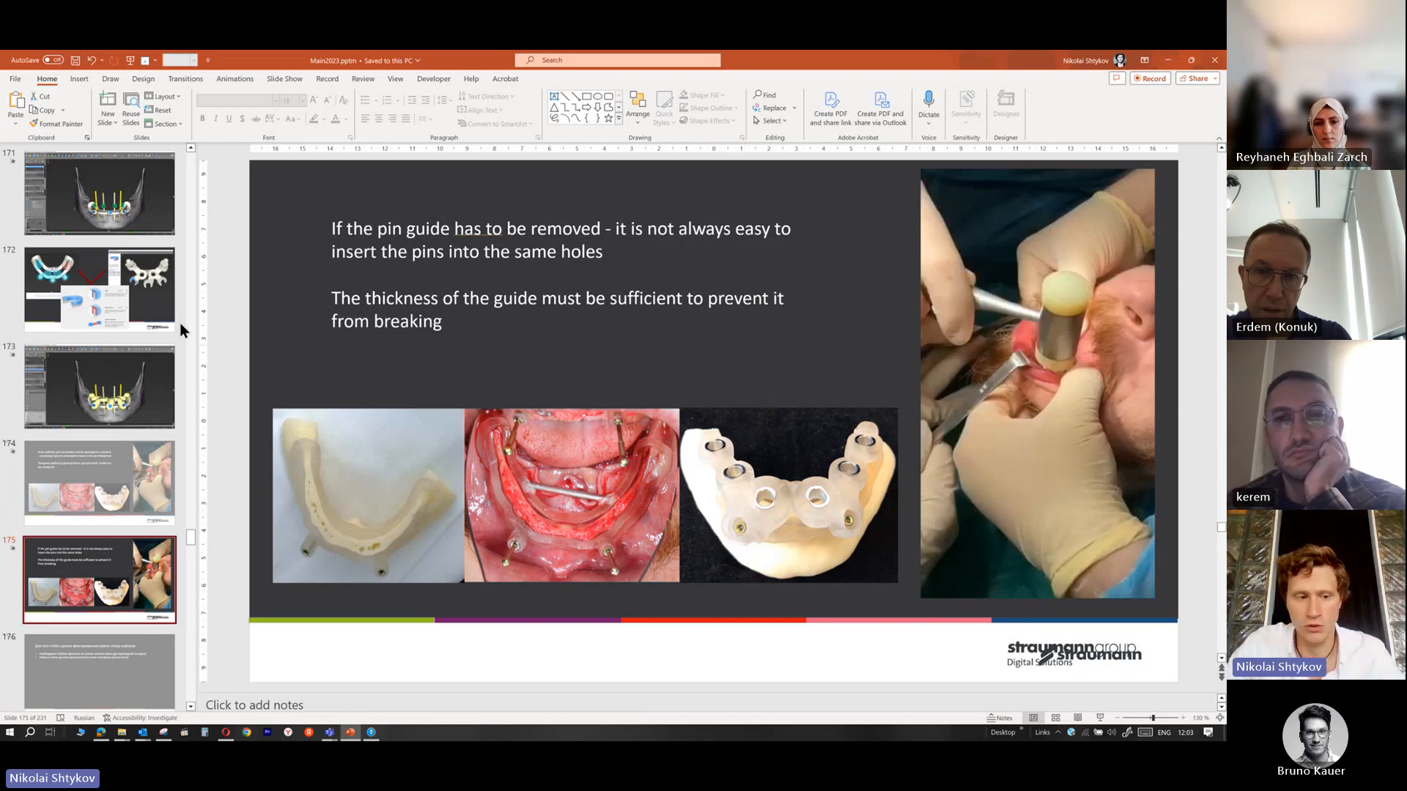
{"action": "left_click", "coordinate": [112, 315]}
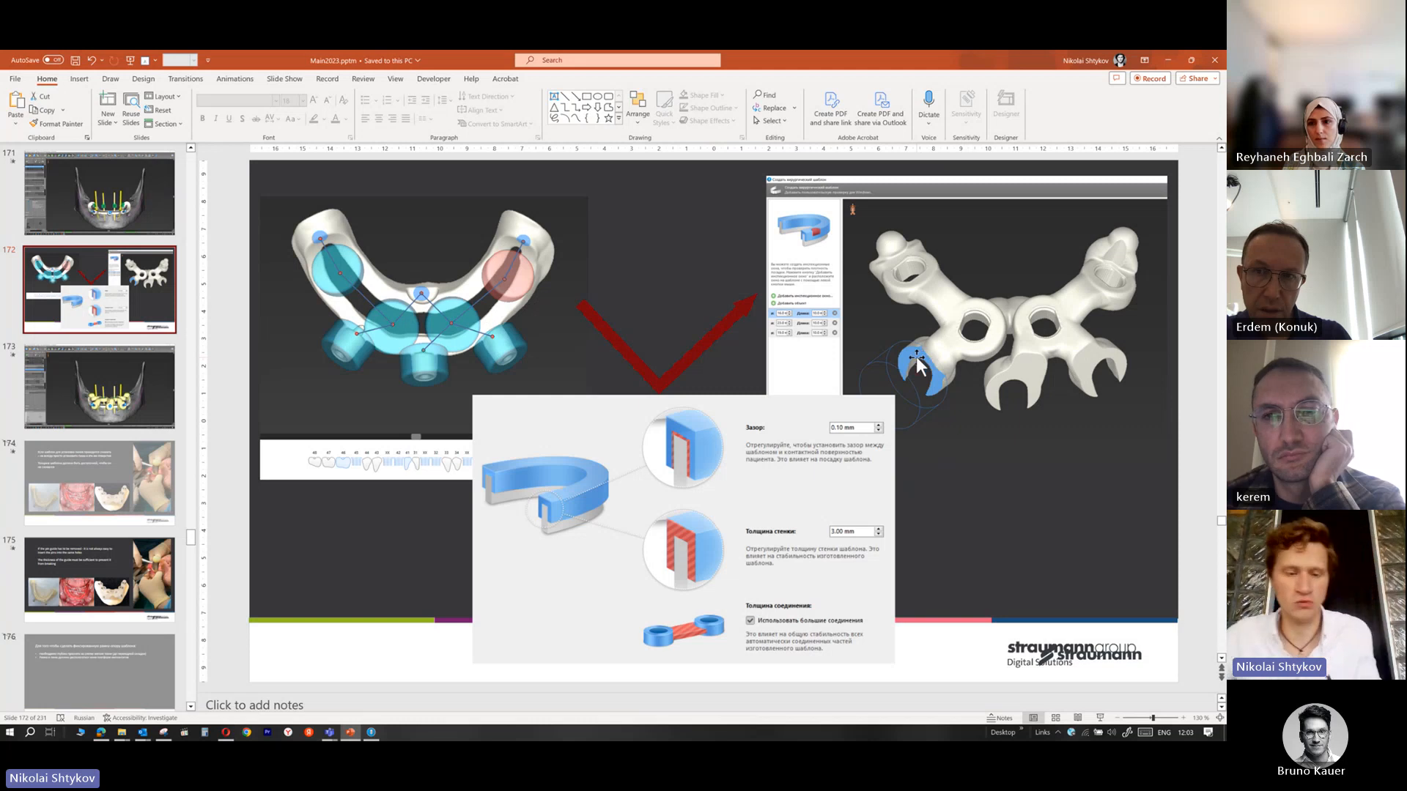
{"action": "key", "text": "alt+Tab"}
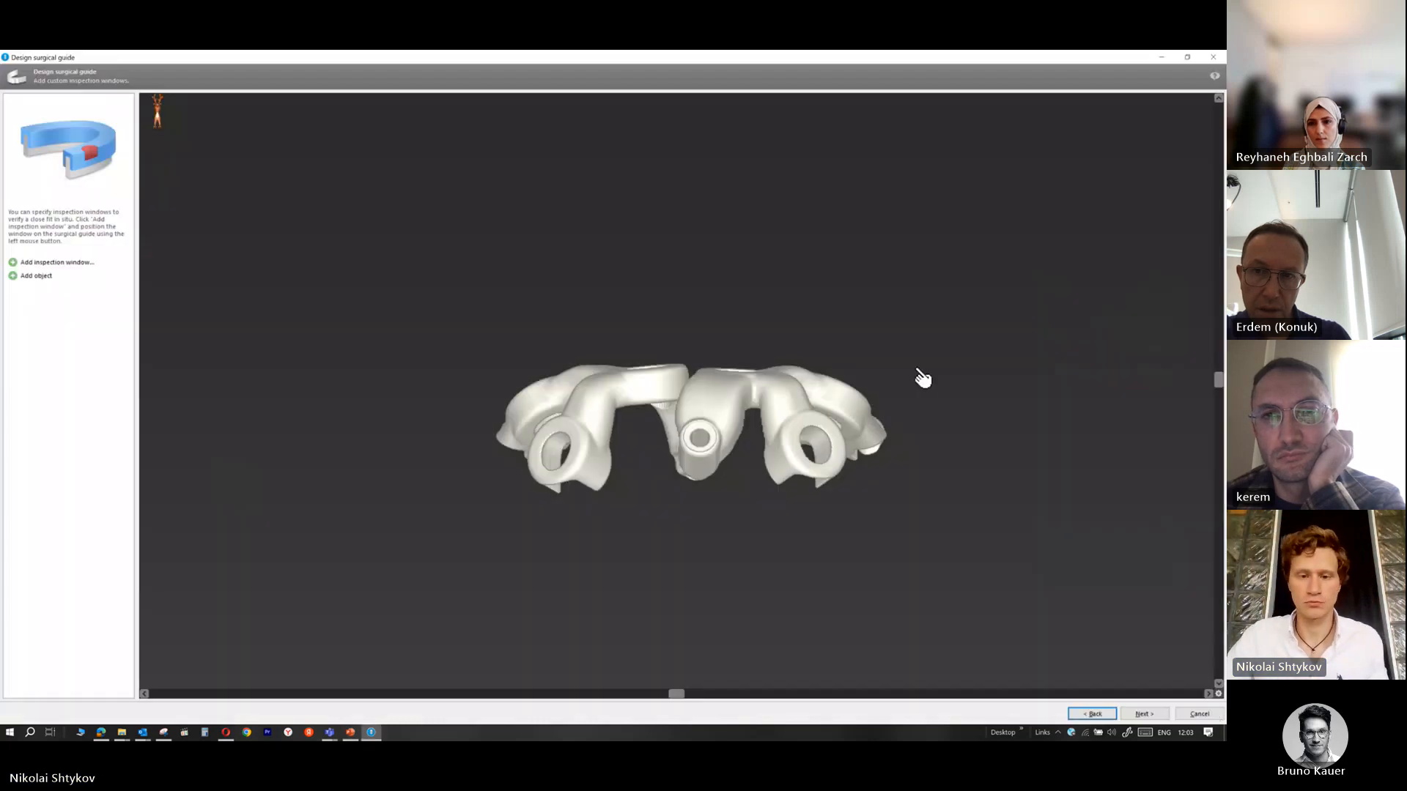
Cut open the lateral pin sleeve mount on the tooth 44 side with an inspection window 18.0 mm in diameter and 10.0 mm long
{"action": "left_click", "coordinate": [57, 262]}
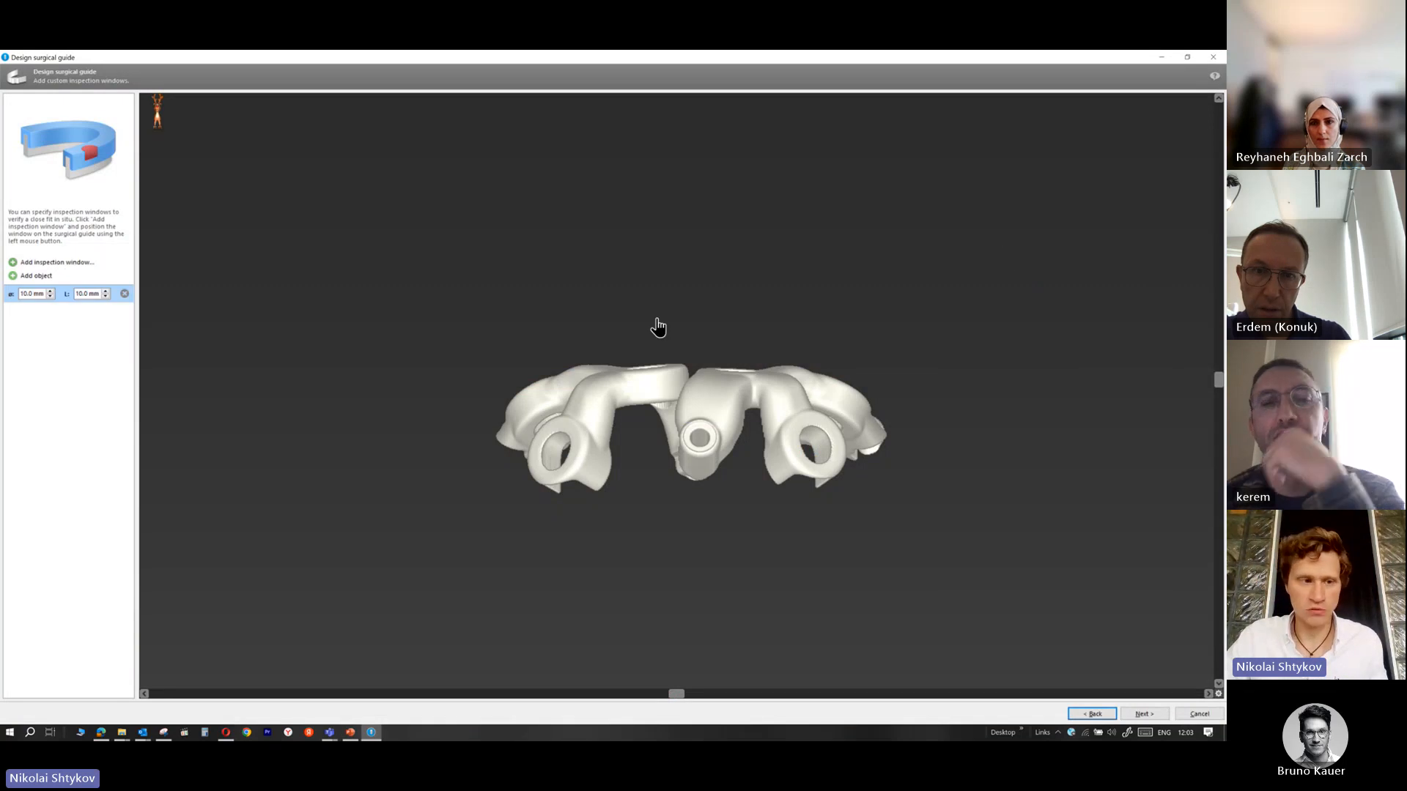
{"action": "left_click", "coordinate": [29, 260]}
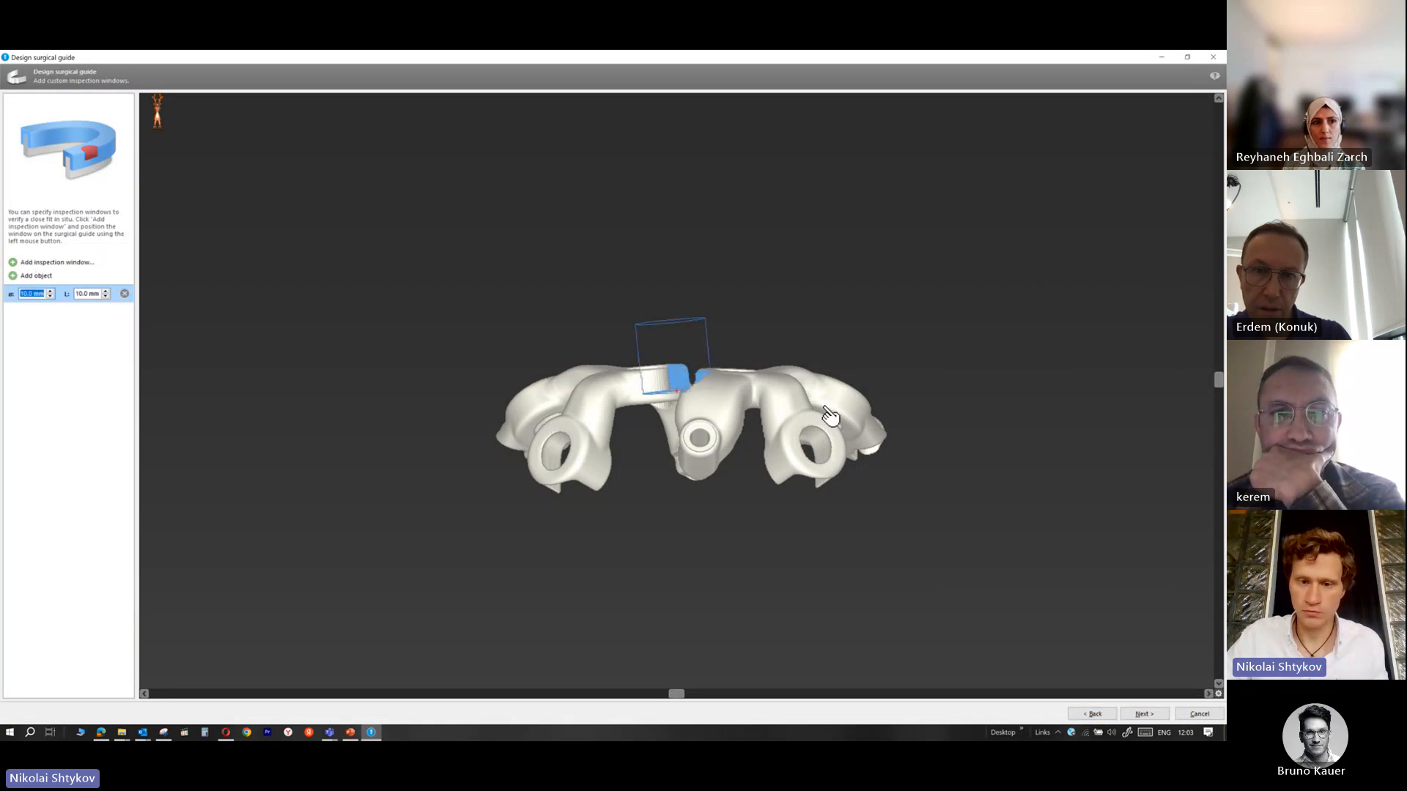
{"action": "left_click_drag", "start_coordinate": [664, 386], "coordinate": [554, 456]}
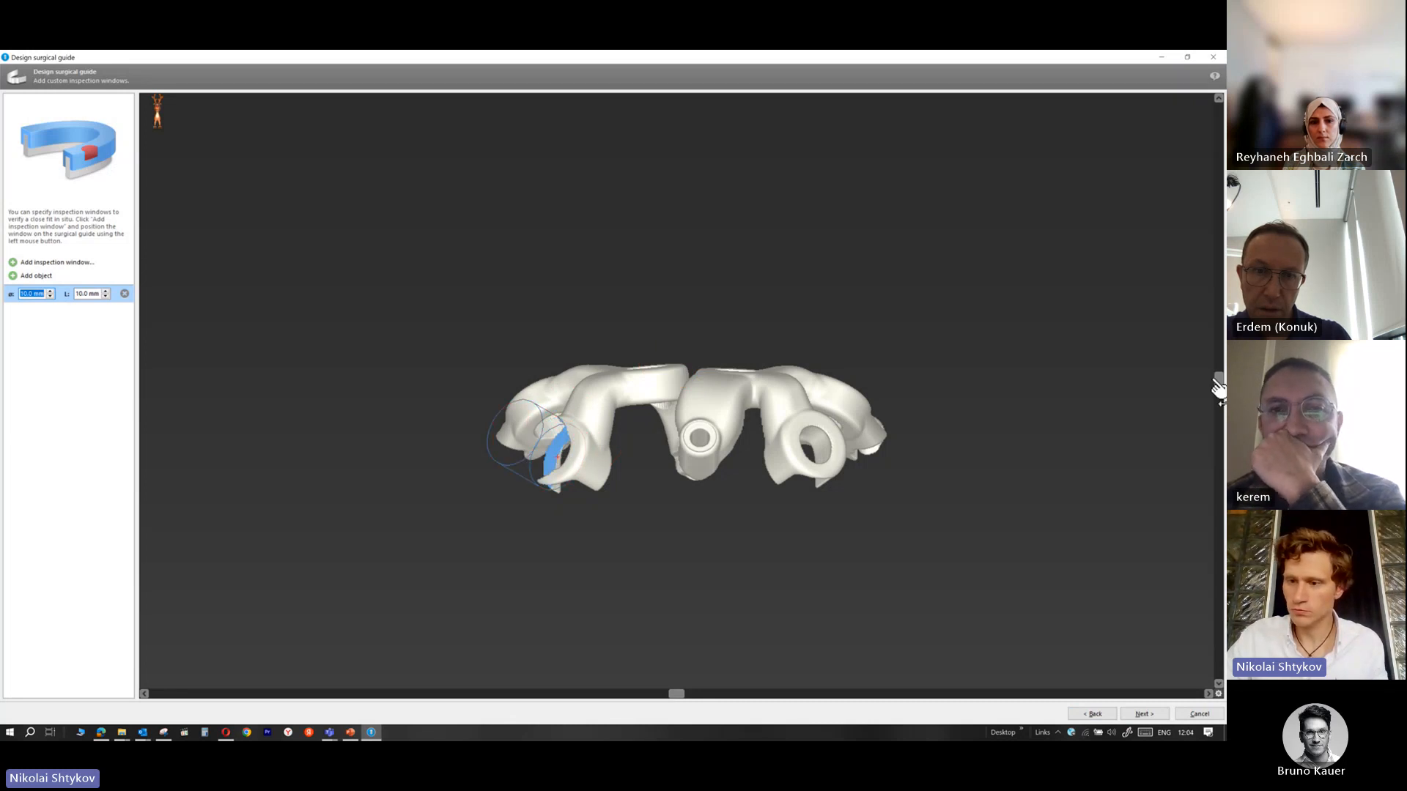
{"action": "left_click_drag", "start_coordinate": [1218, 383], "coordinate": [1215, 253]}
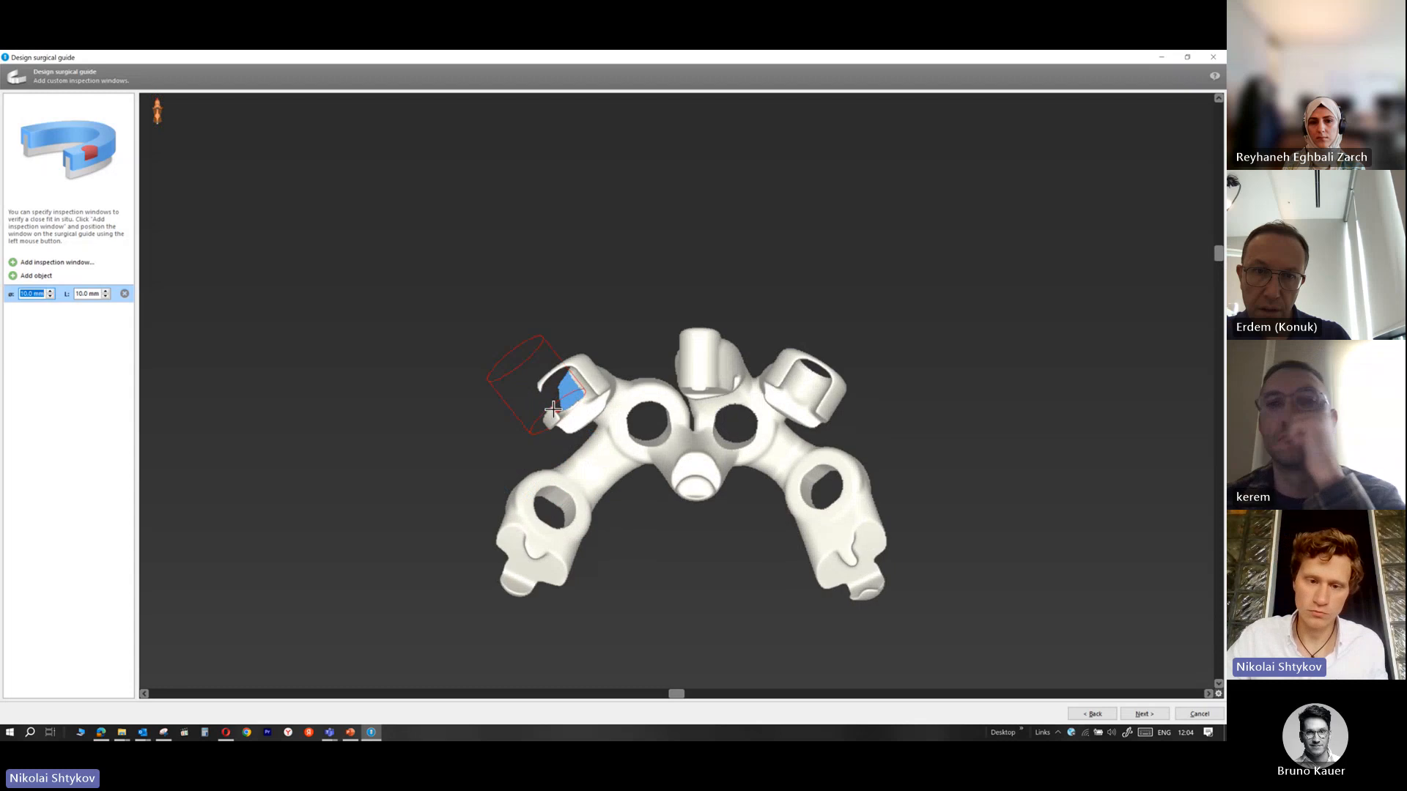
{"action": "left_click_drag", "start_coordinate": [558, 379], "coordinate": [557, 393]}
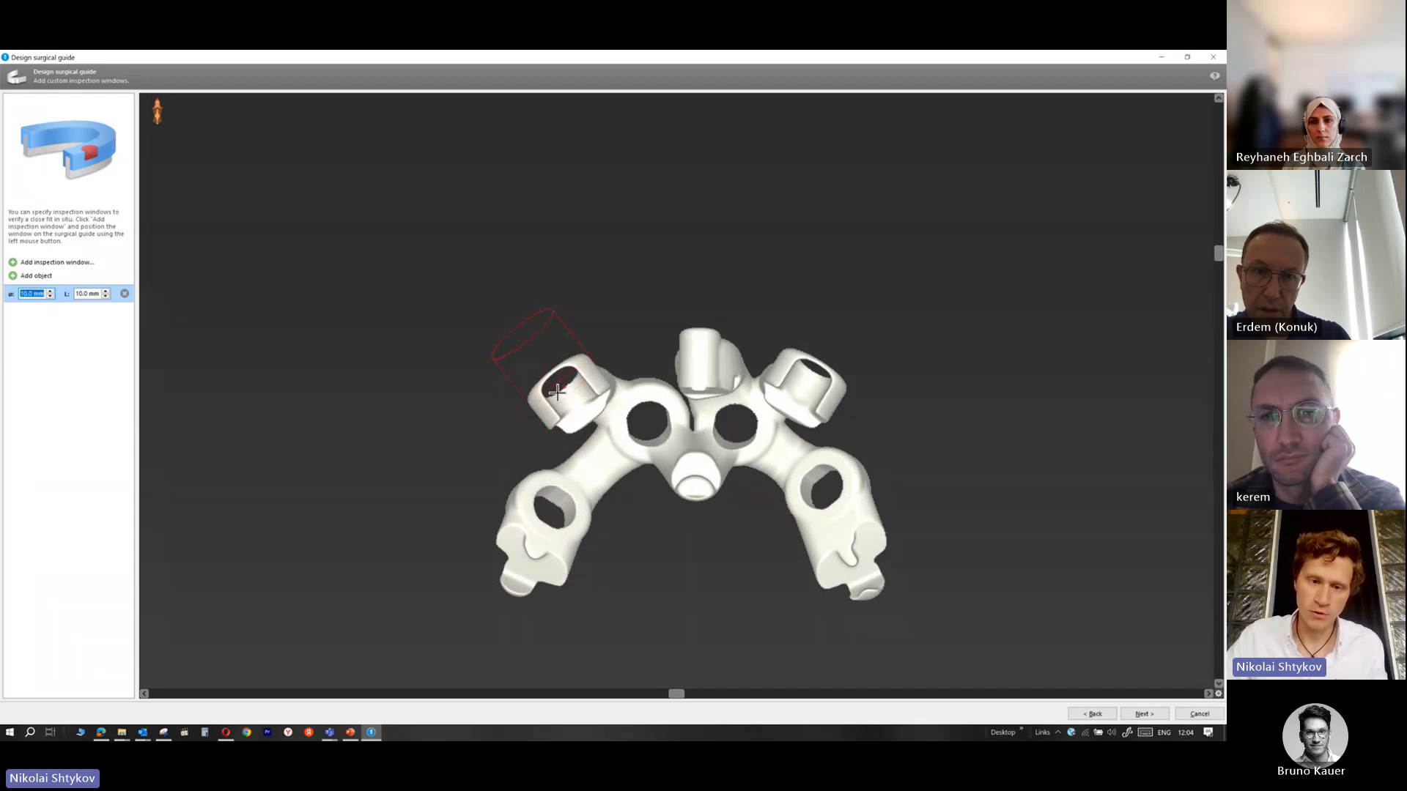
{"action": "scroll", "coordinate": [555, 385], "scroll_direction": "up", "scroll_amount": 1}
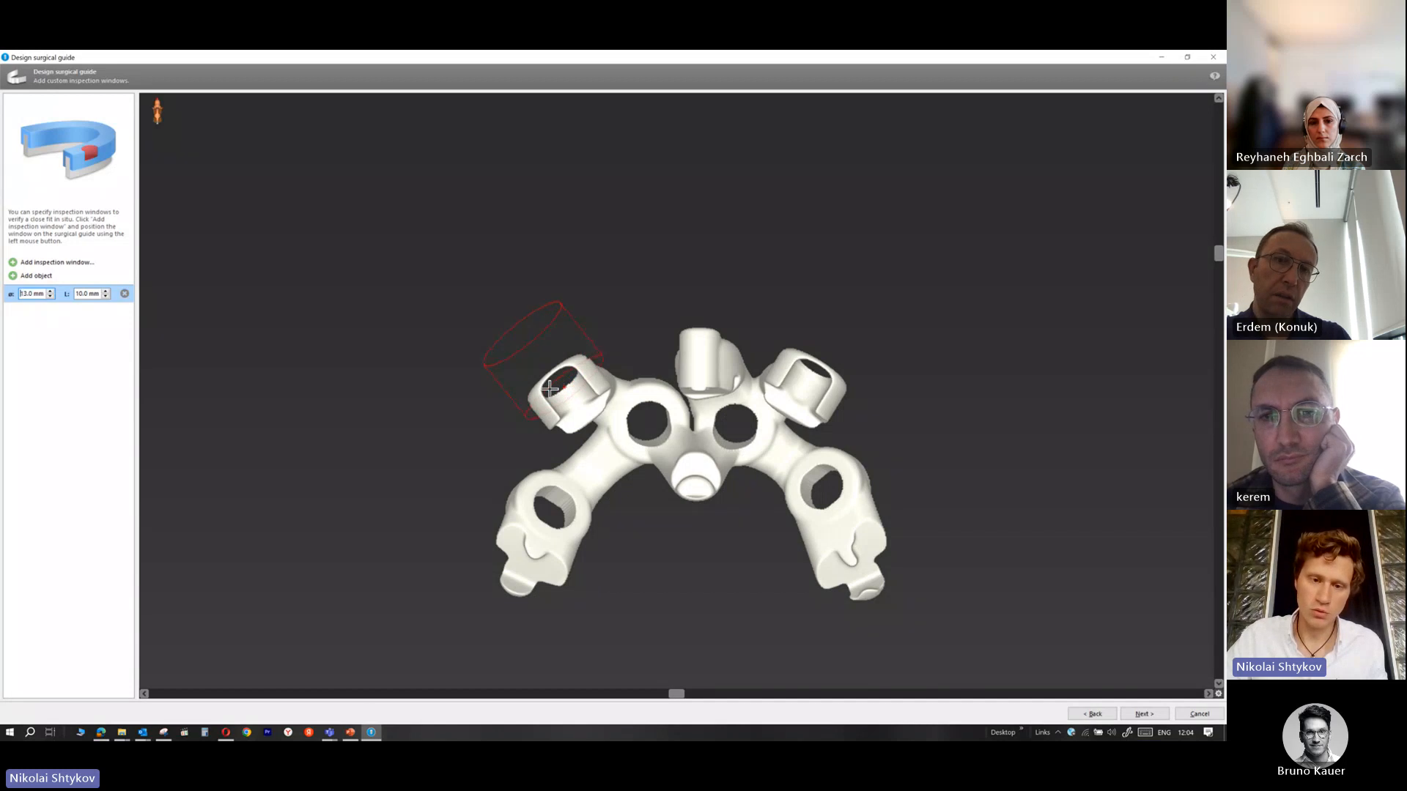
{"action": "scroll", "coordinate": [548, 389], "scroll_direction": "up", "scroll_amount": 3}
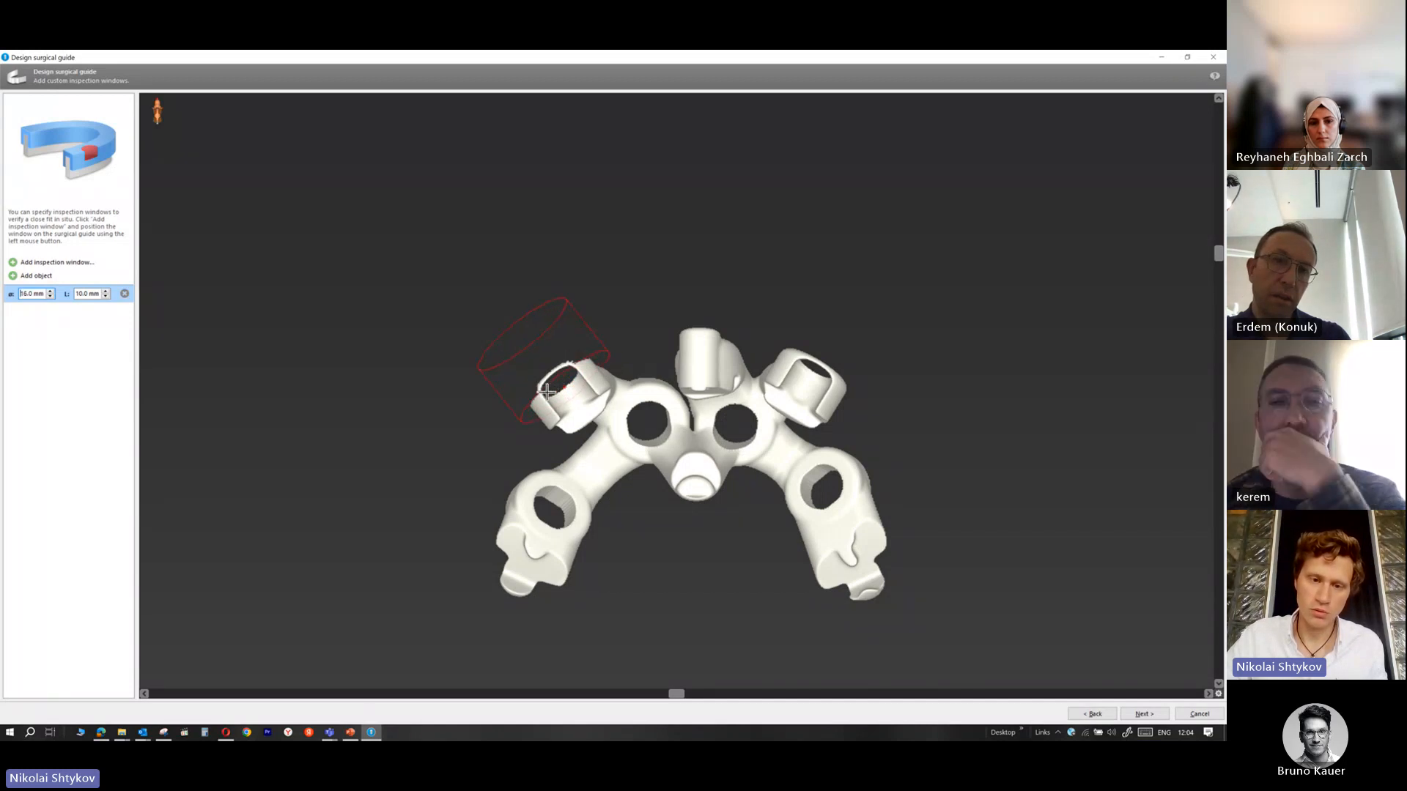
{"action": "scroll", "coordinate": [543, 396], "scroll_direction": "up", "scroll_amount": 1}
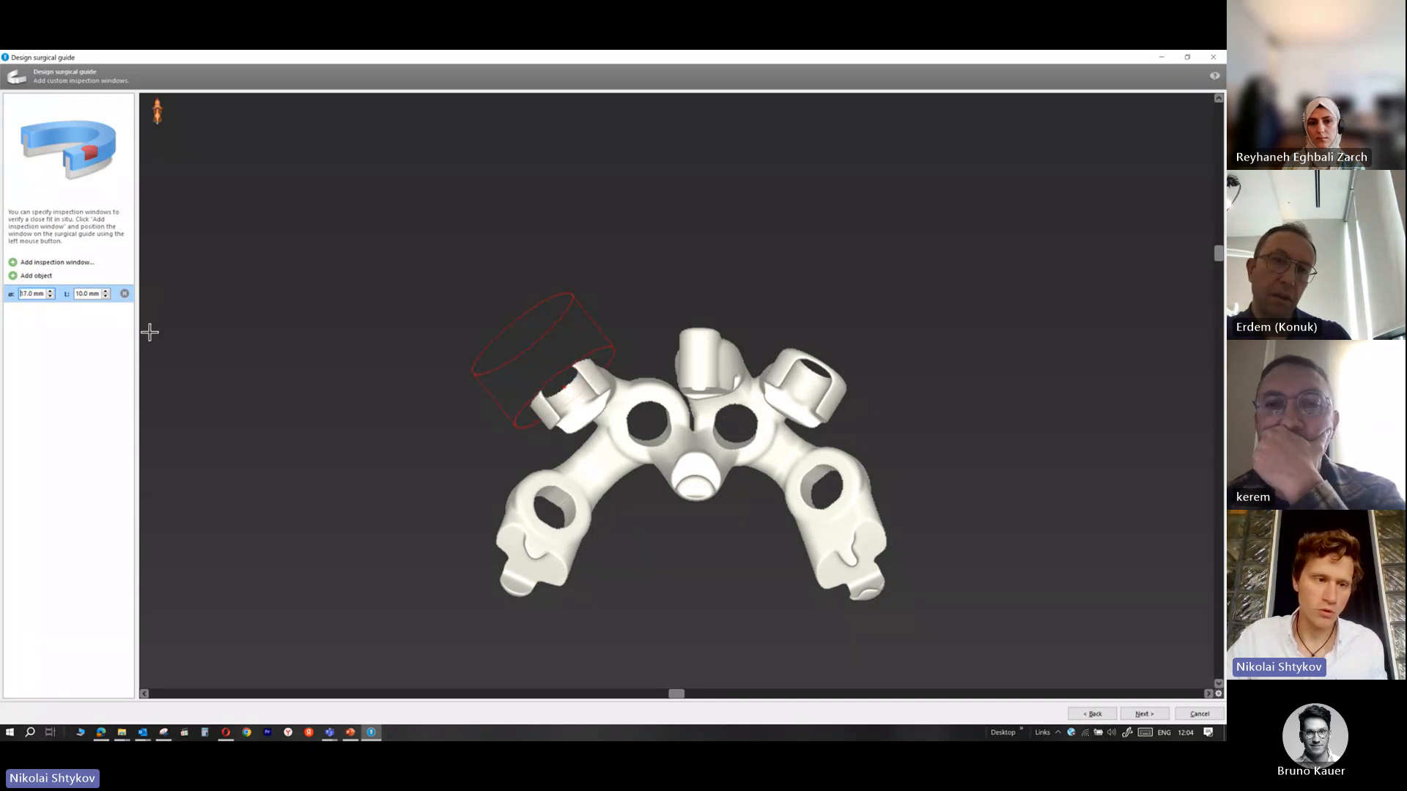
Open the opposite lateral pin sleeve mount with a second inspection window, 17.0 mm in diameter and 10.0 mm long, and proceed to labelling
{"action": "left_click", "coordinate": [66, 274]}
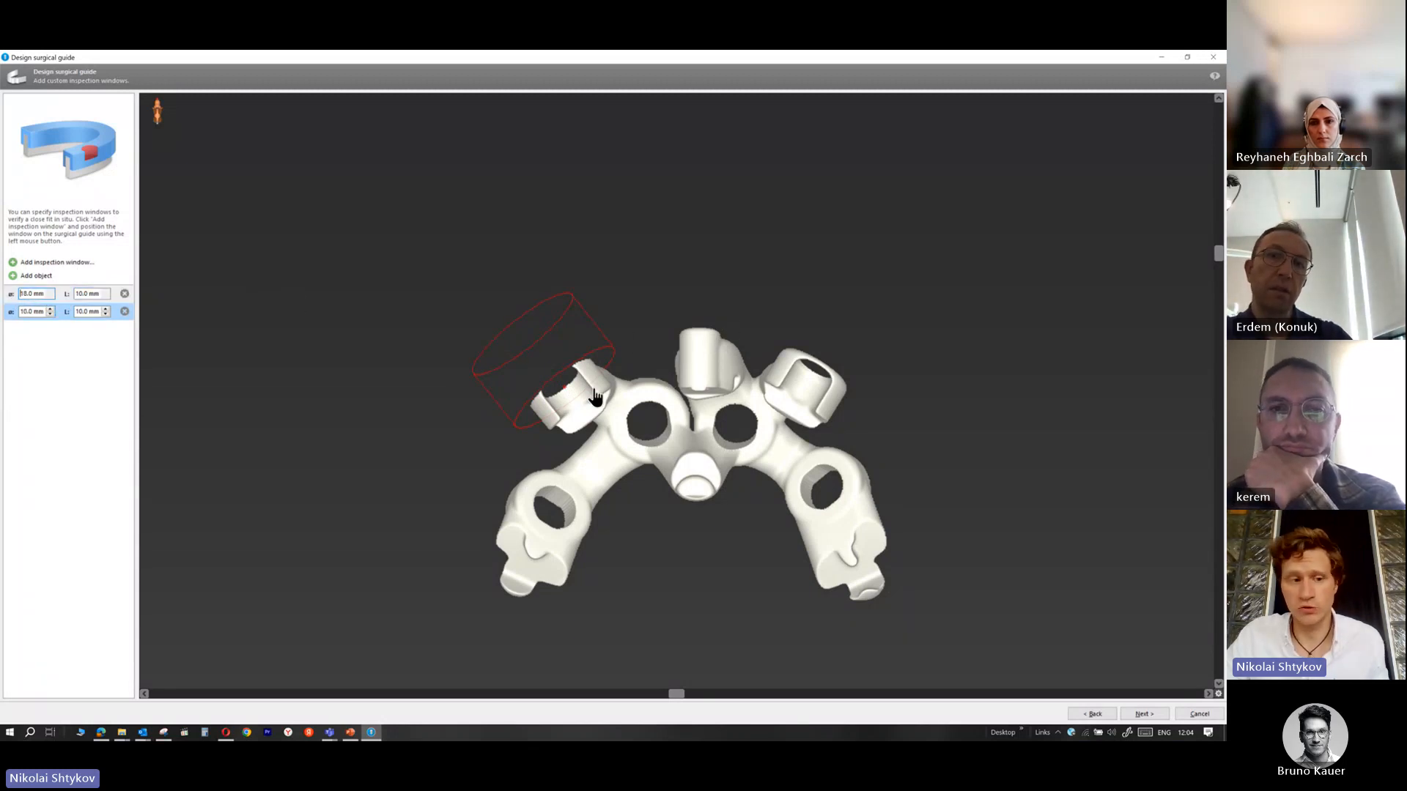
{"action": "left_click", "coordinate": [676, 390]}
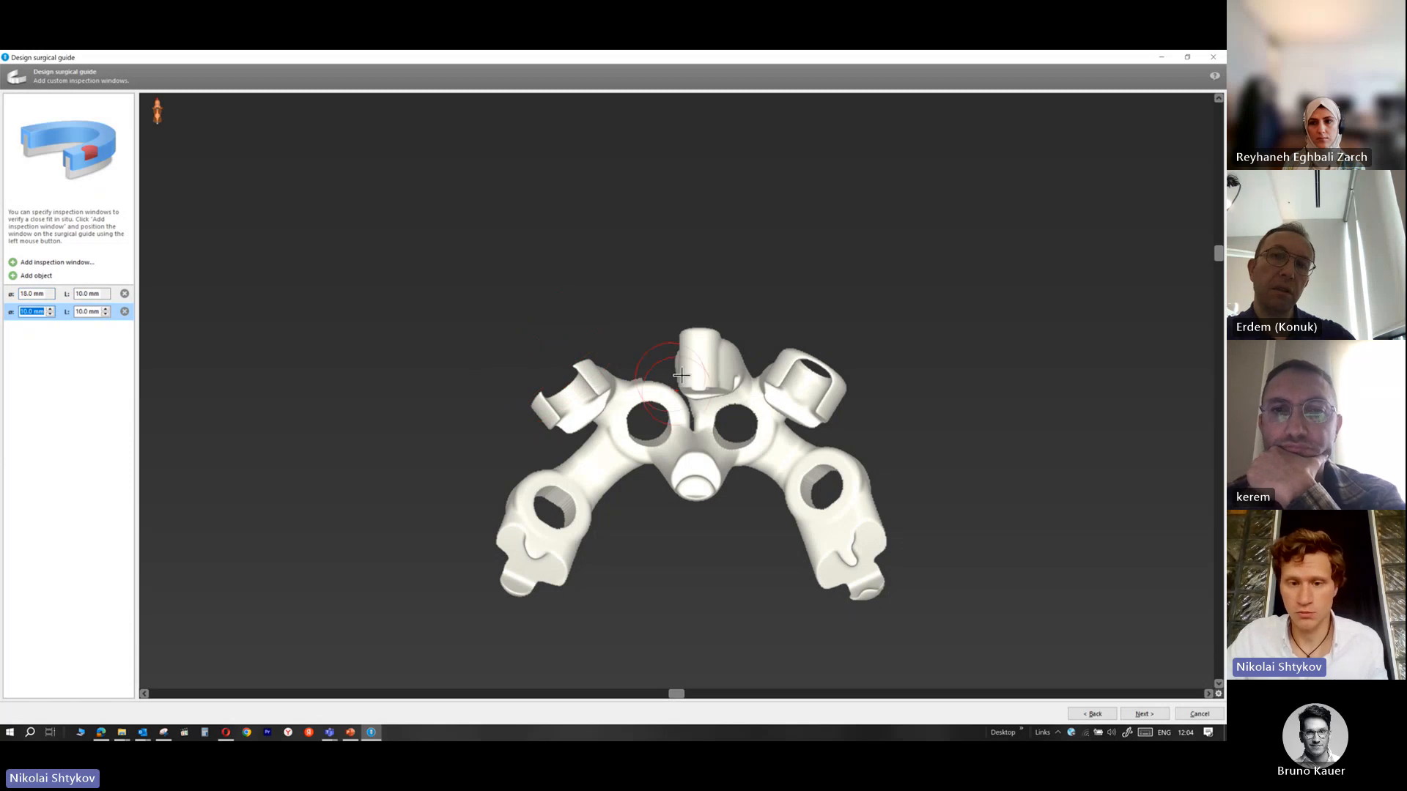
{"action": "left_click_drag", "start_coordinate": [676, 385], "coordinate": [814, 377]}
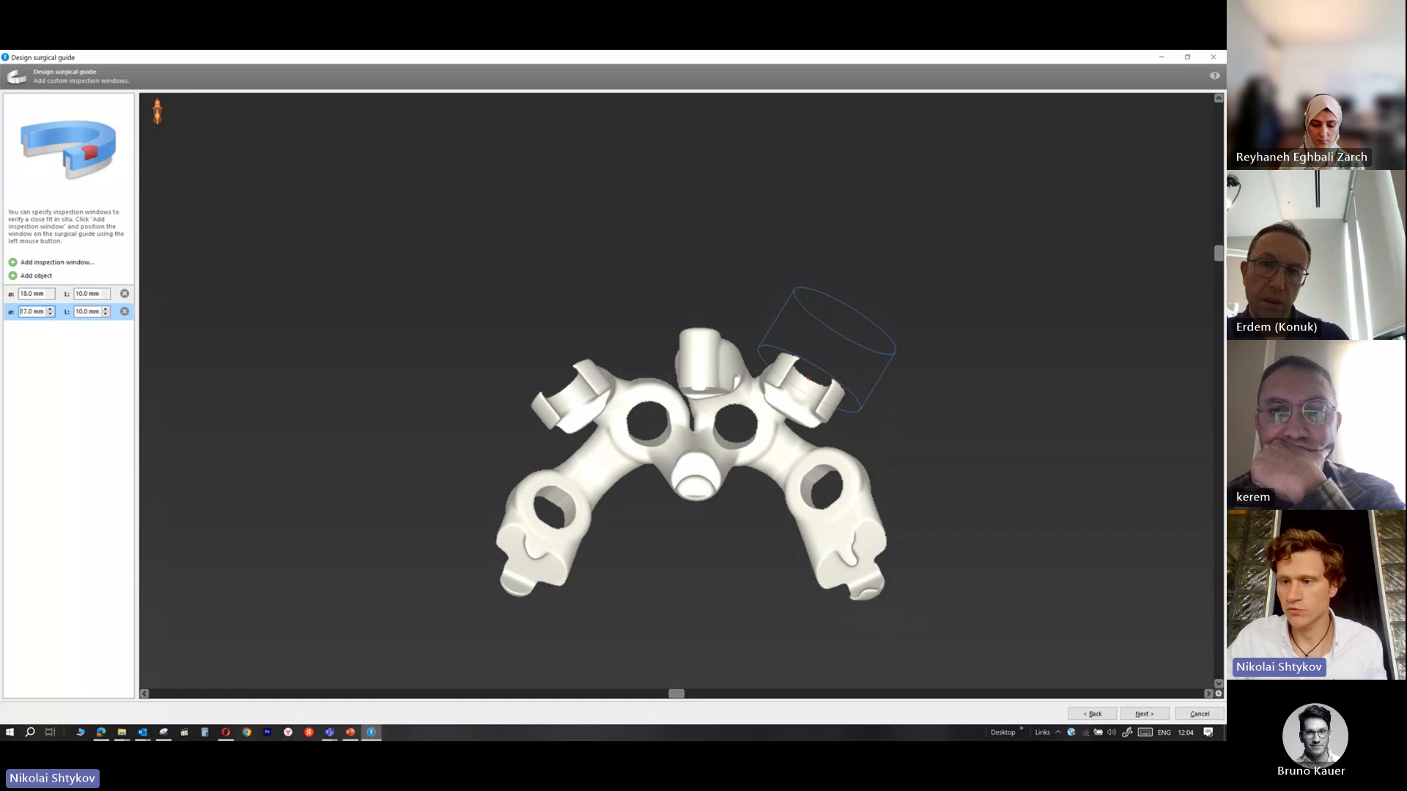
{"action": "left_click_drag", "start_coordinate": [1217, 253], "coordinate": [1175, 503]}
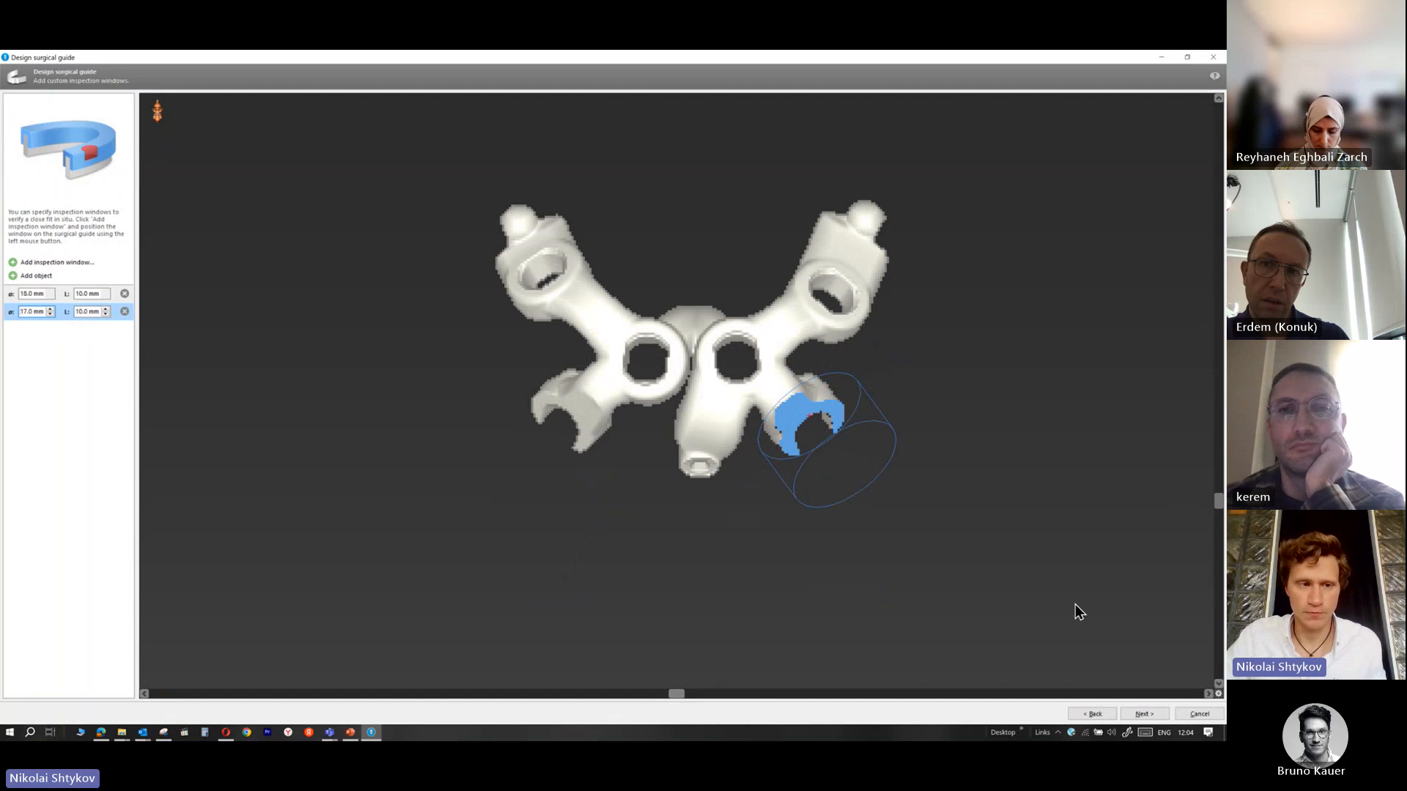
{"action": "left_click", "coordinate": [1143, 714]}
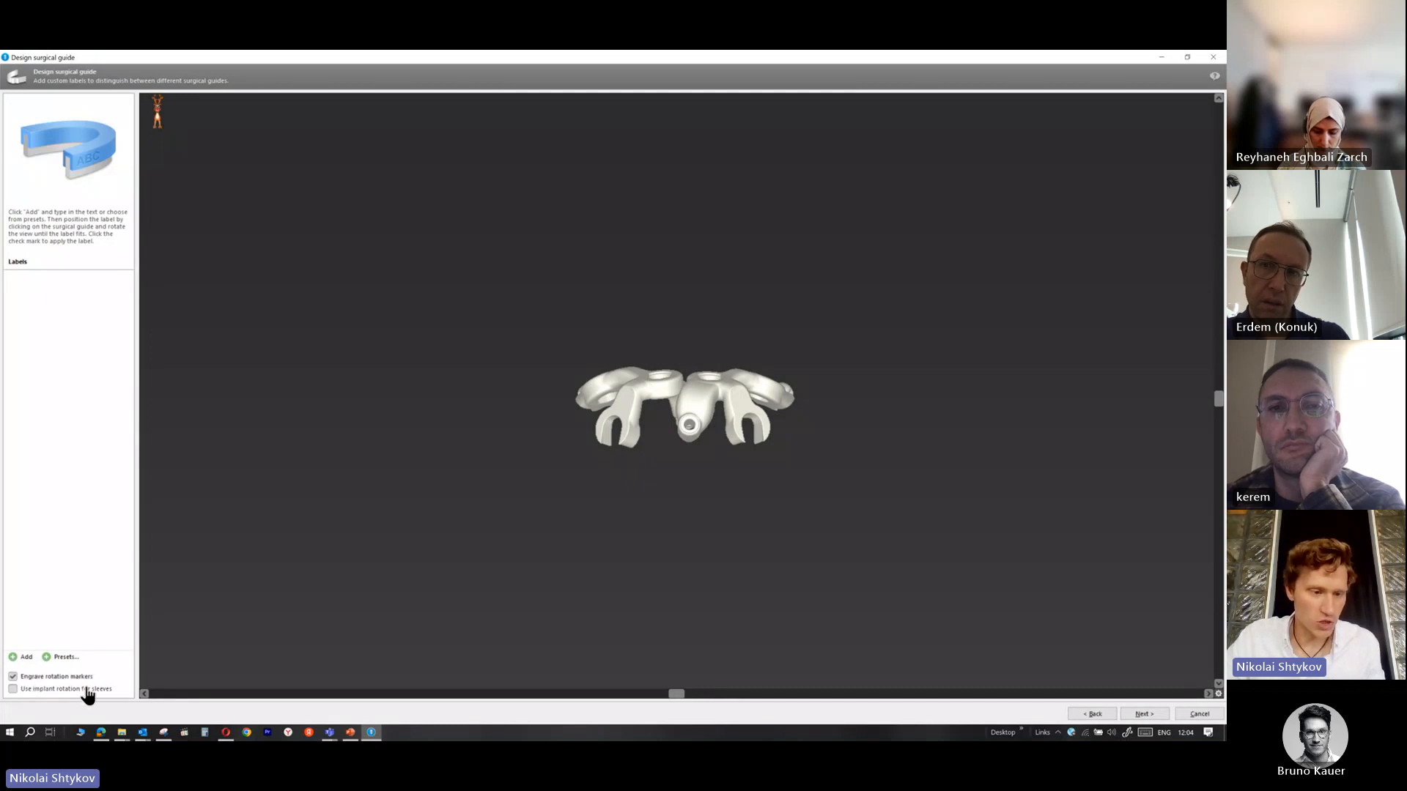
Engrave the preset label for position 44 on the guide's outer face beside sleeve 44 and proceed to finalization
{"action": "left_click", "coordinate": [64, 657]}
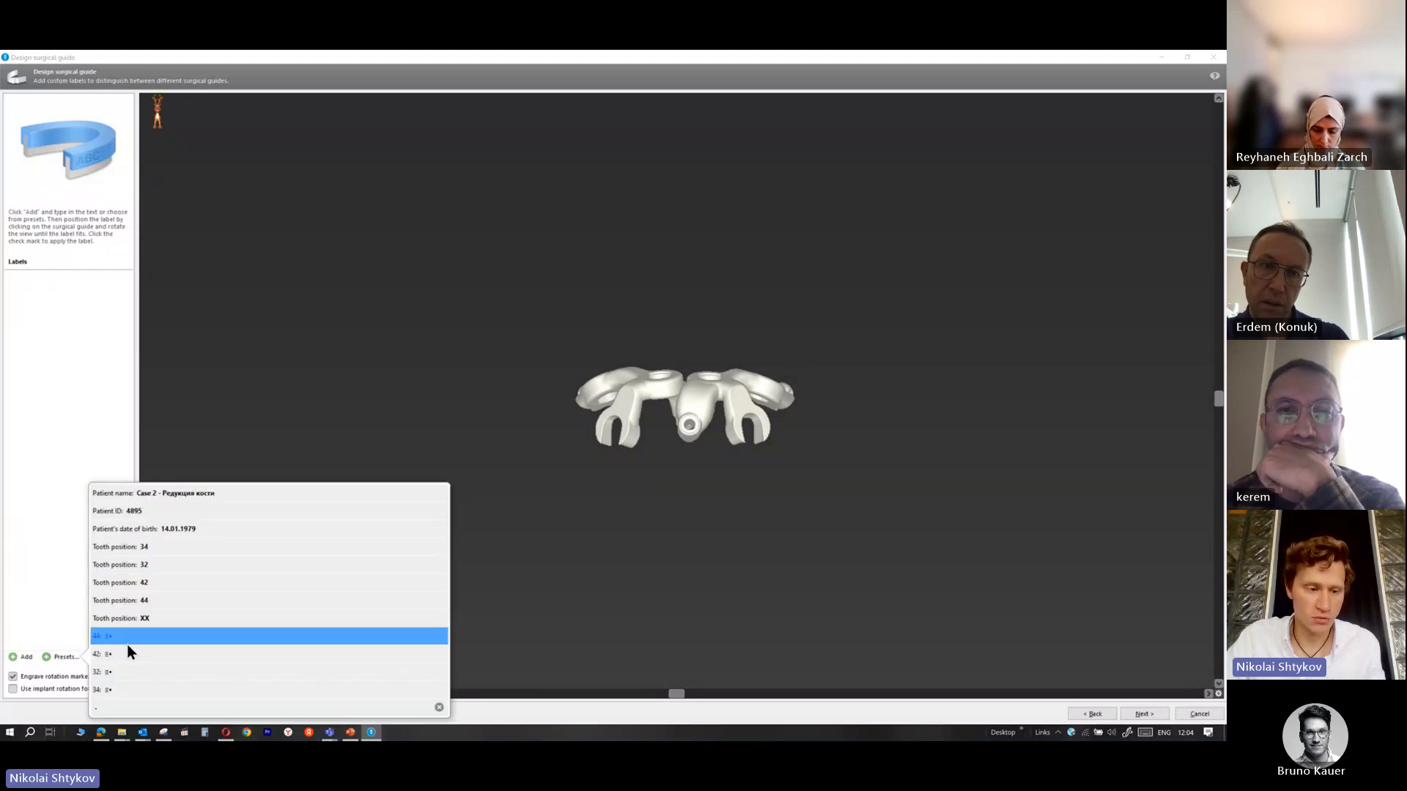
{"action": "left_click", "coordinate": [121, 640]}
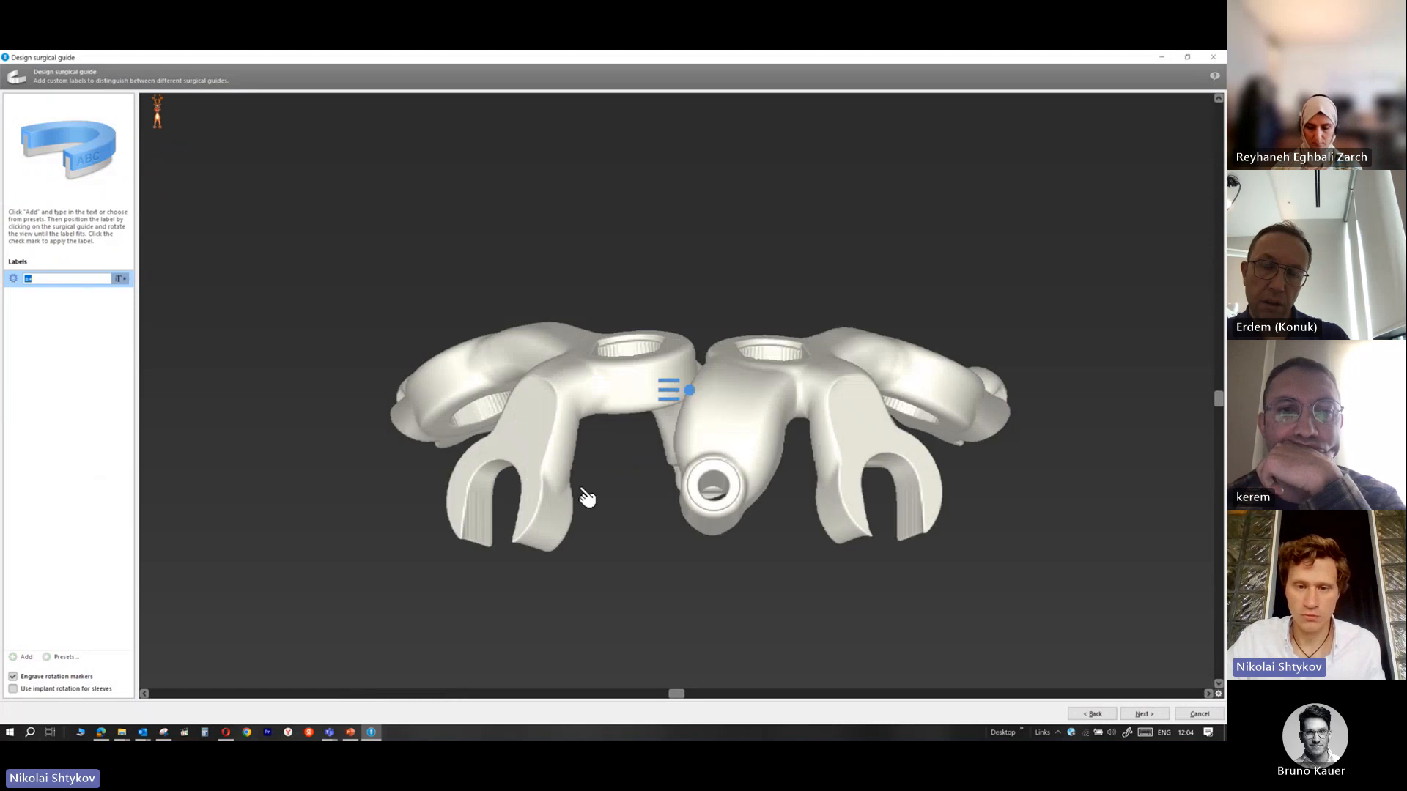
{"action": "mouse_move", "coordinate": [584, 489]}
{"action": "left_mouse_down"}
{"action": "mouse_move", "coordinate": [740, 510]}
{"action": "mouse_move", "coordinate": [716, 584]}
{"action": "mouse_move", "coordinate": [722, 532]}
{"action": "mouse_move", "coordinate": [669, 437]}
{"action": "left_mouse_up"}
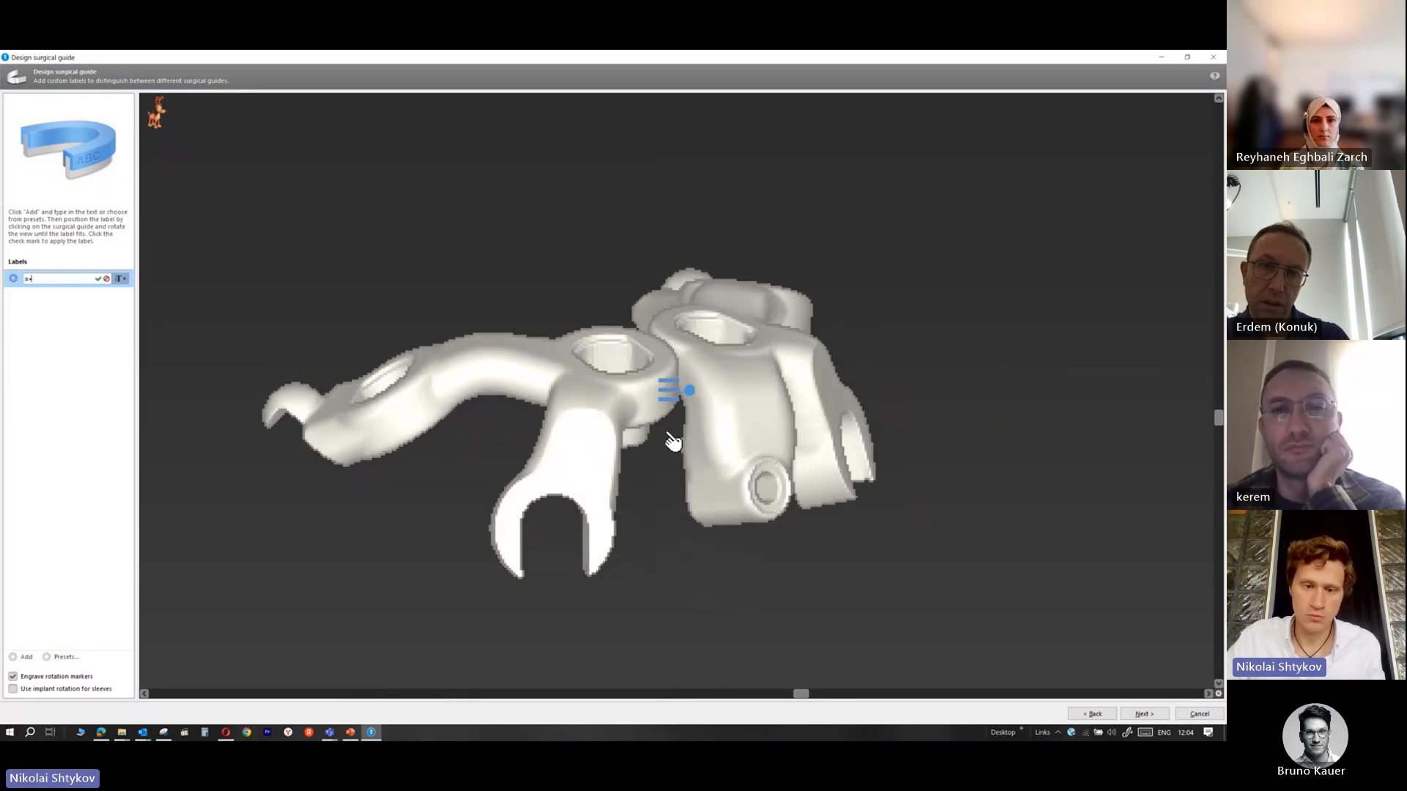
{"action": "left_click", "coordinate": [392, 423]}
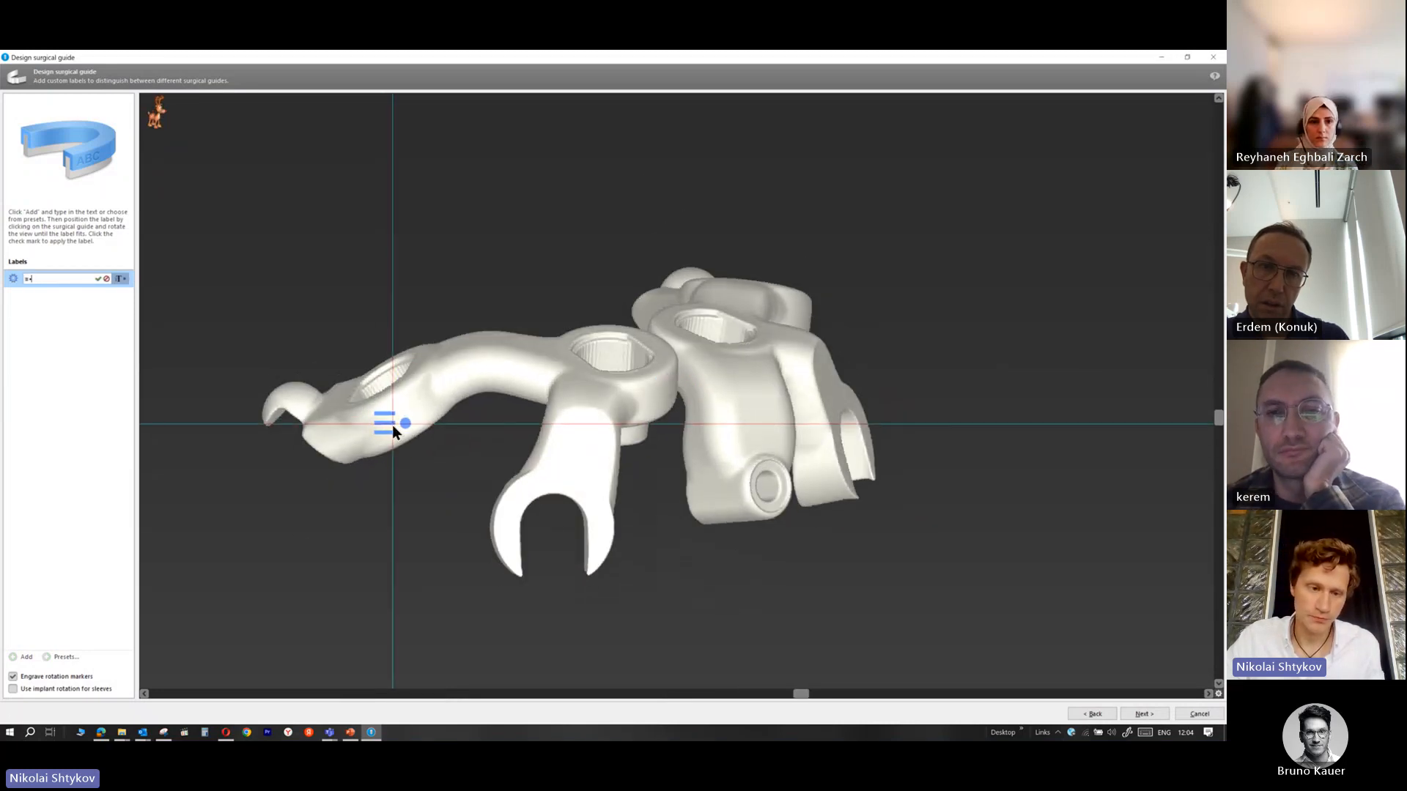
{"action": "left_click", "coordinate": [98, 279]}
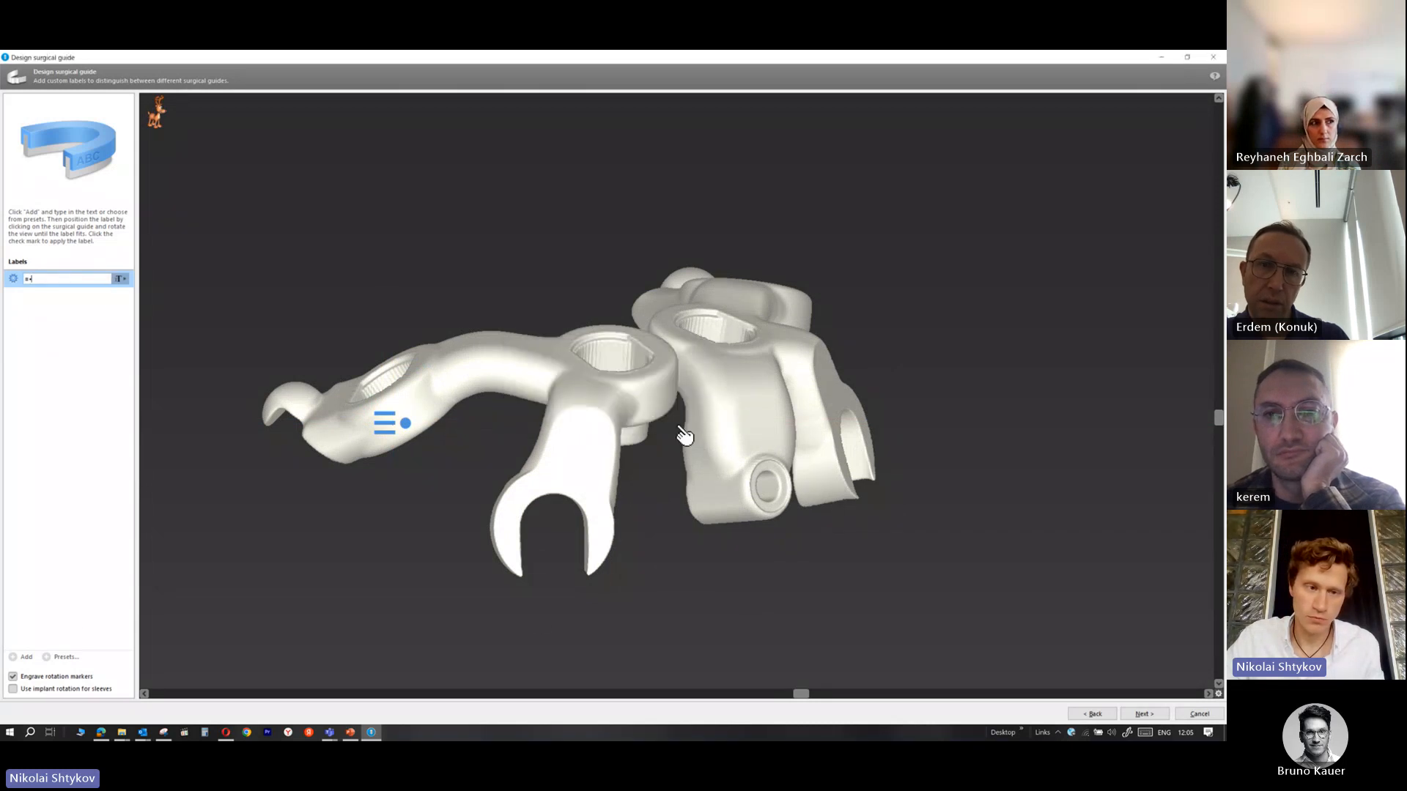
{"action": "left_click", "coordinate": [693, 422]}
{"action": "right_click_drag", "start_coordinate": [652, 480], "coordinate": [674, 507]}
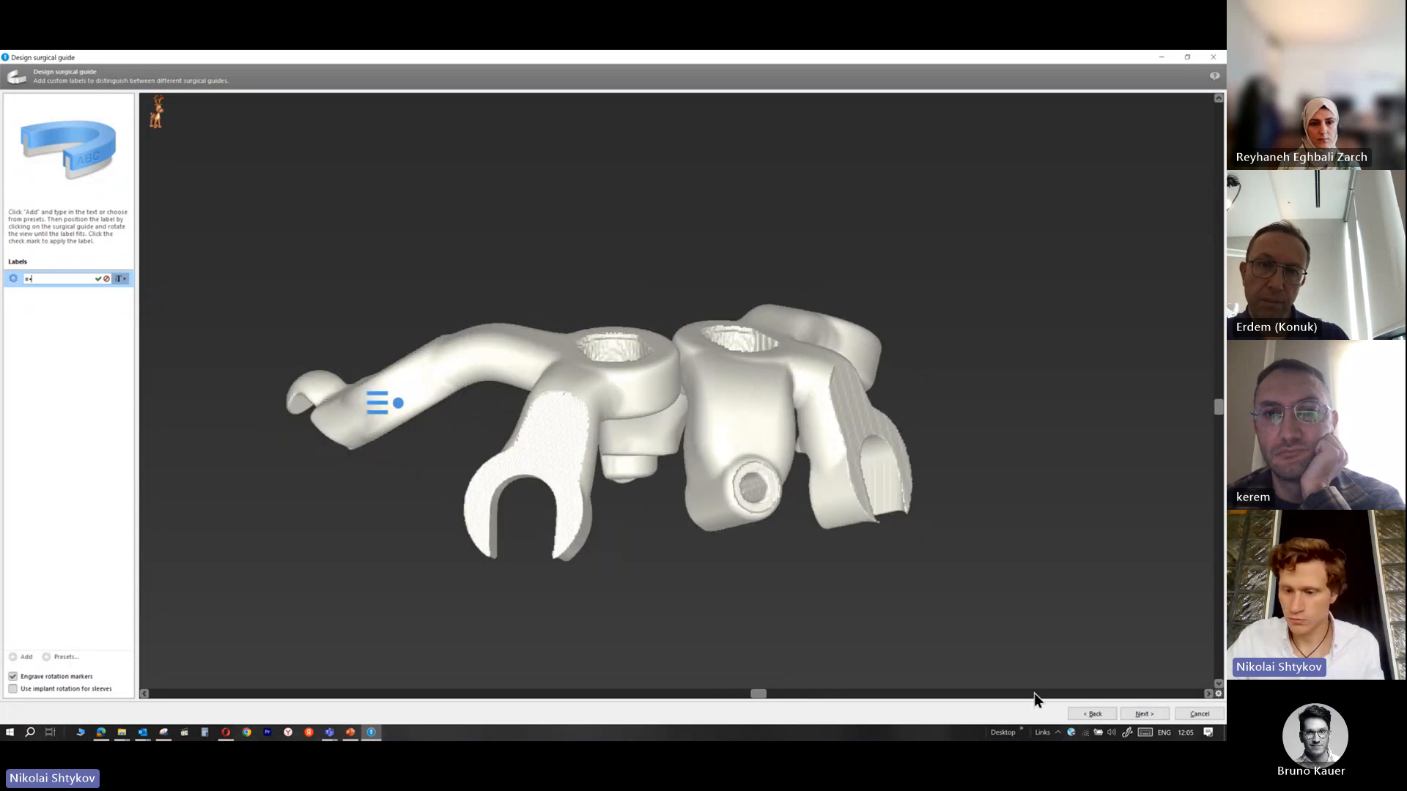
{"action": "left_click", "coordinate": [1155, 714]}
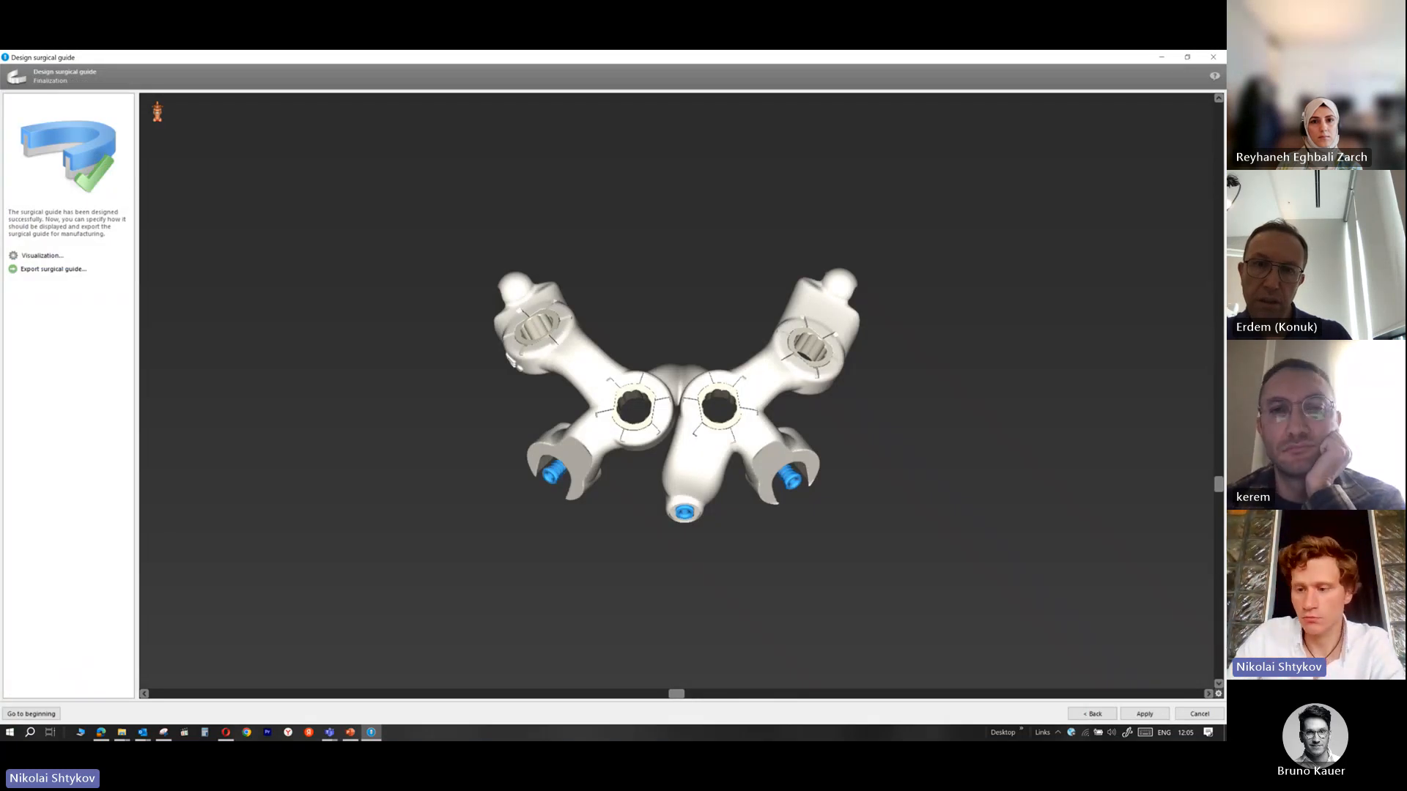
Set the Straumann self-locking T-sleeve diameter offset to 18 (+0.11 mm) in the export settings, close the export and apply the guide design
{"action": "left_click_drag", "start_coordinate": [1216, 511], "coordinate": [1214, 399]}
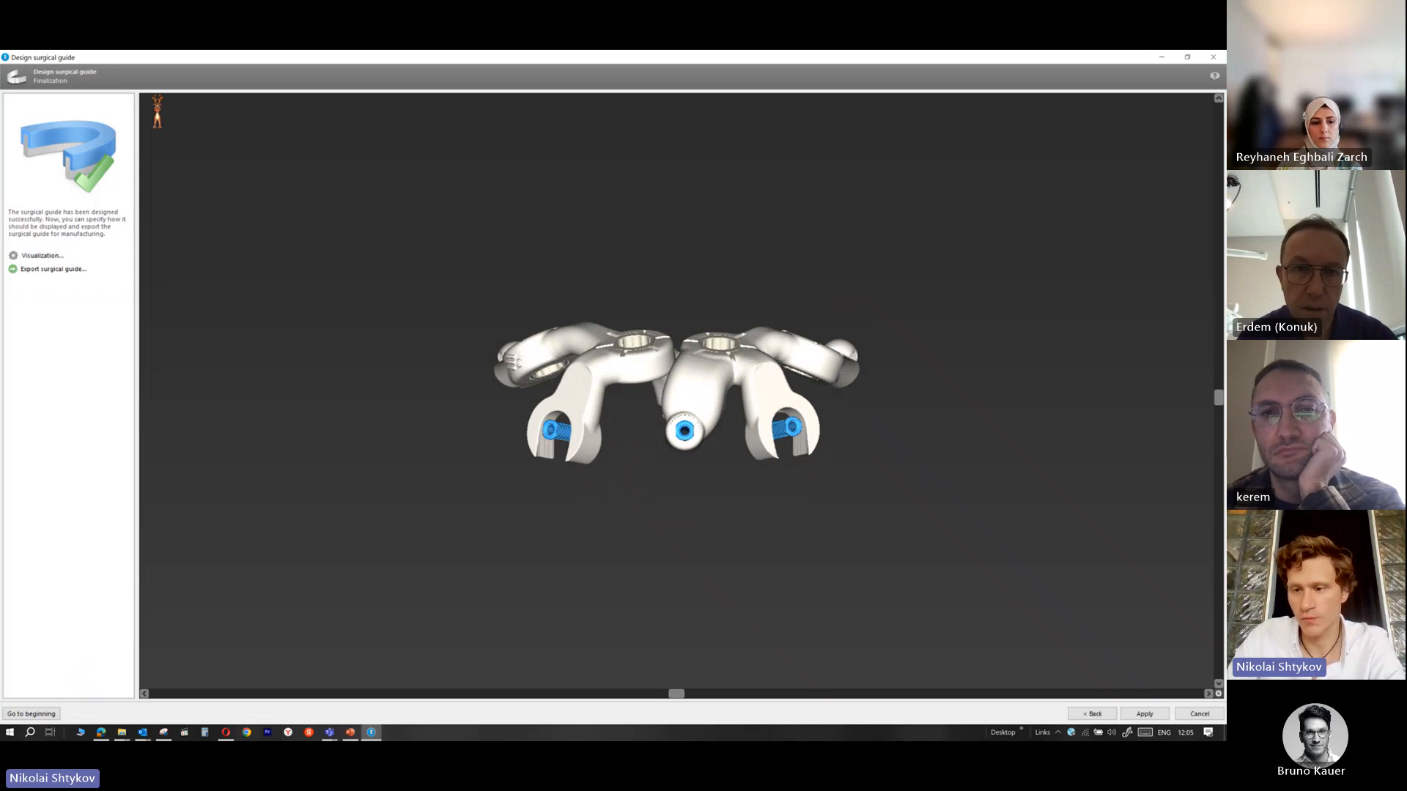
{"action": "left_click_drag", "start_coordinate": [1219, 397], "coordinate": [1218, 519]}
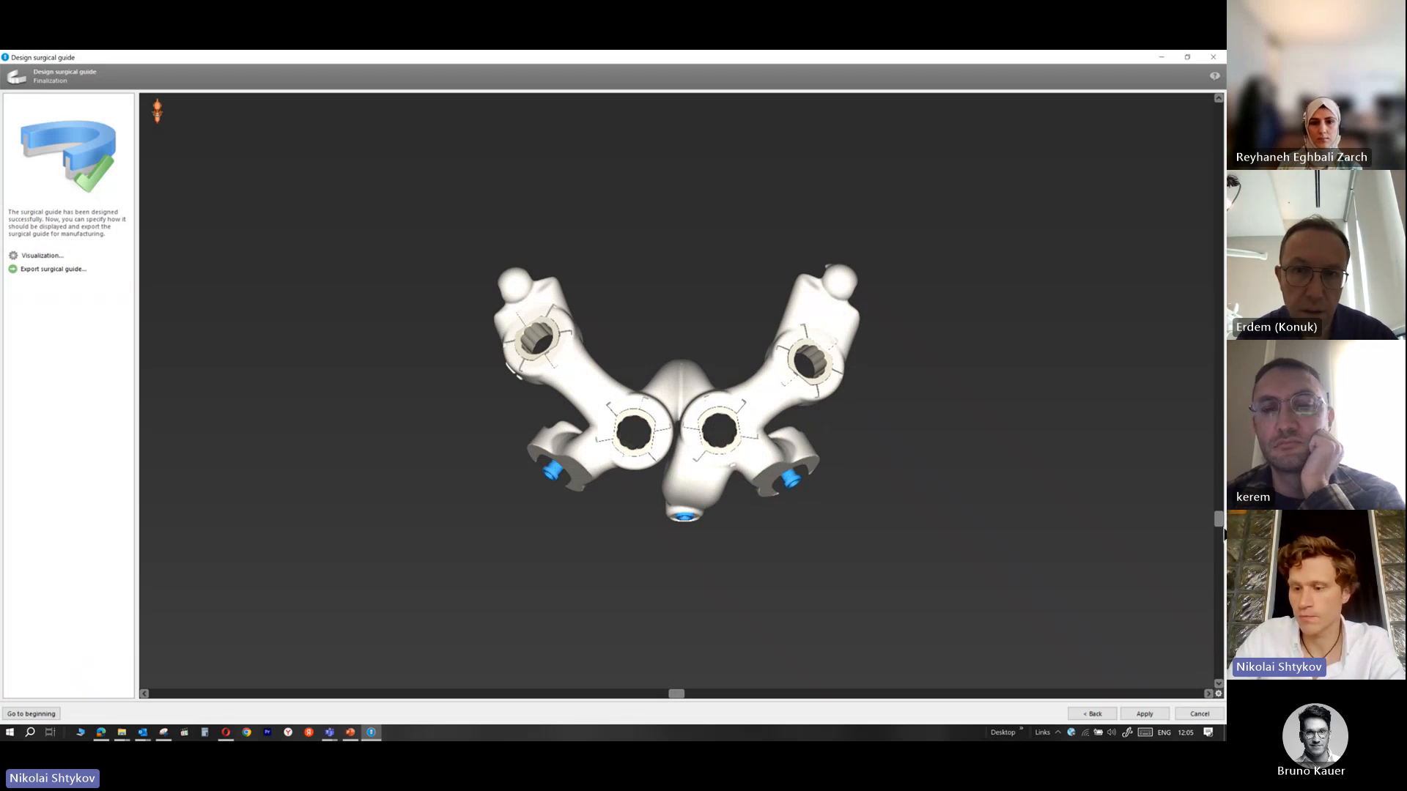
{"action": "left_click_drag", "start_coordinate": [1218, 518], "coordinate": [1219, 457]}
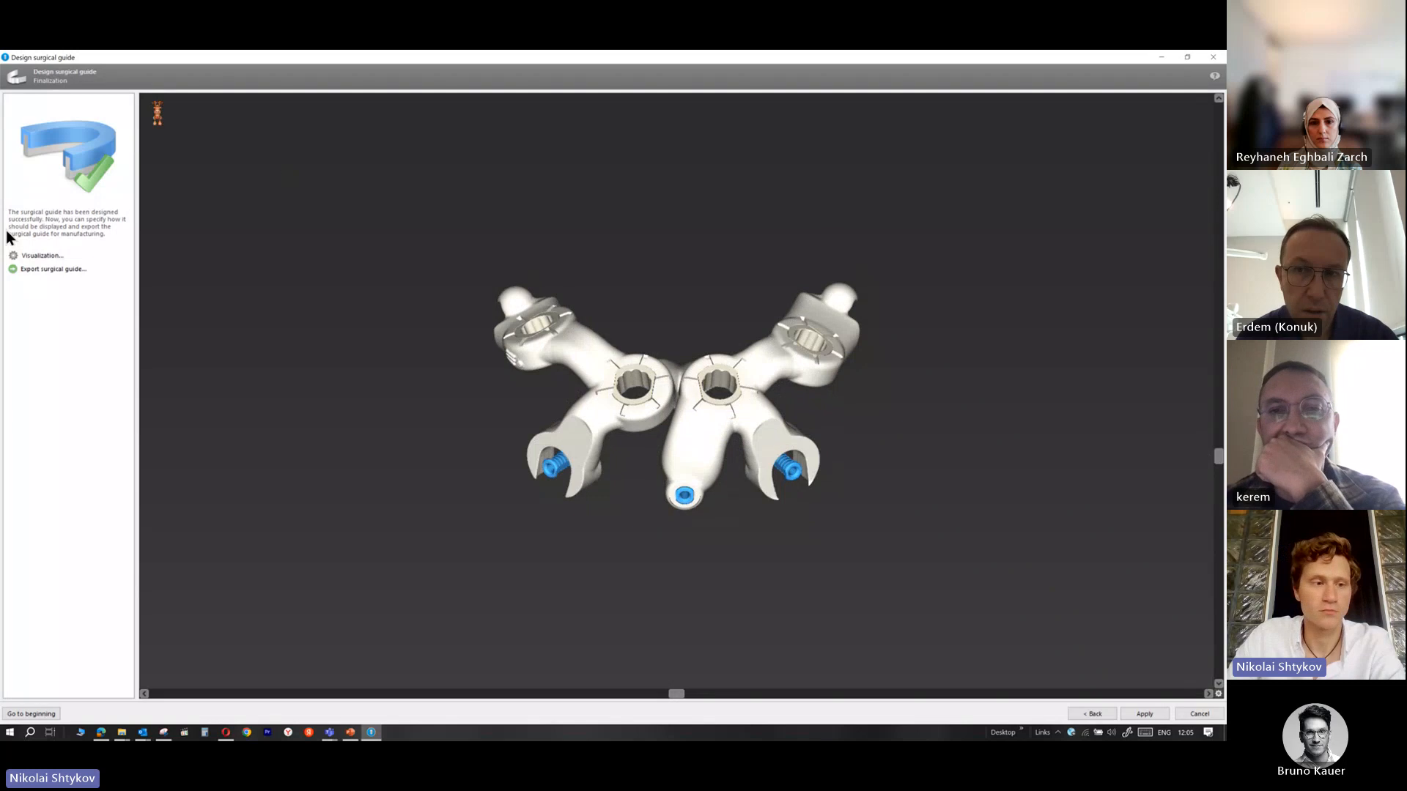
{"action": "left_click", "coordinate": [28, 270]}
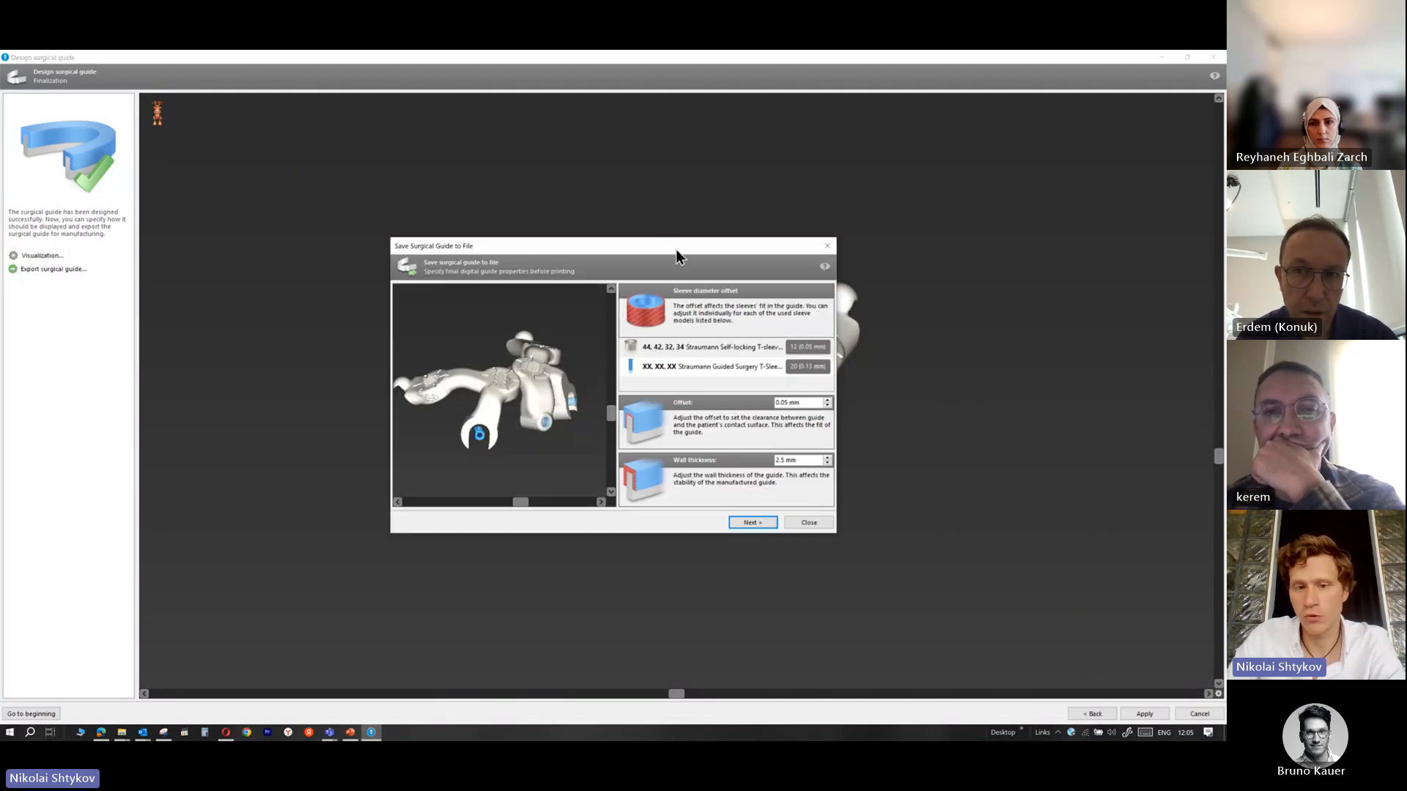
{"action": "left_click", "coordinate": [806, 347]}
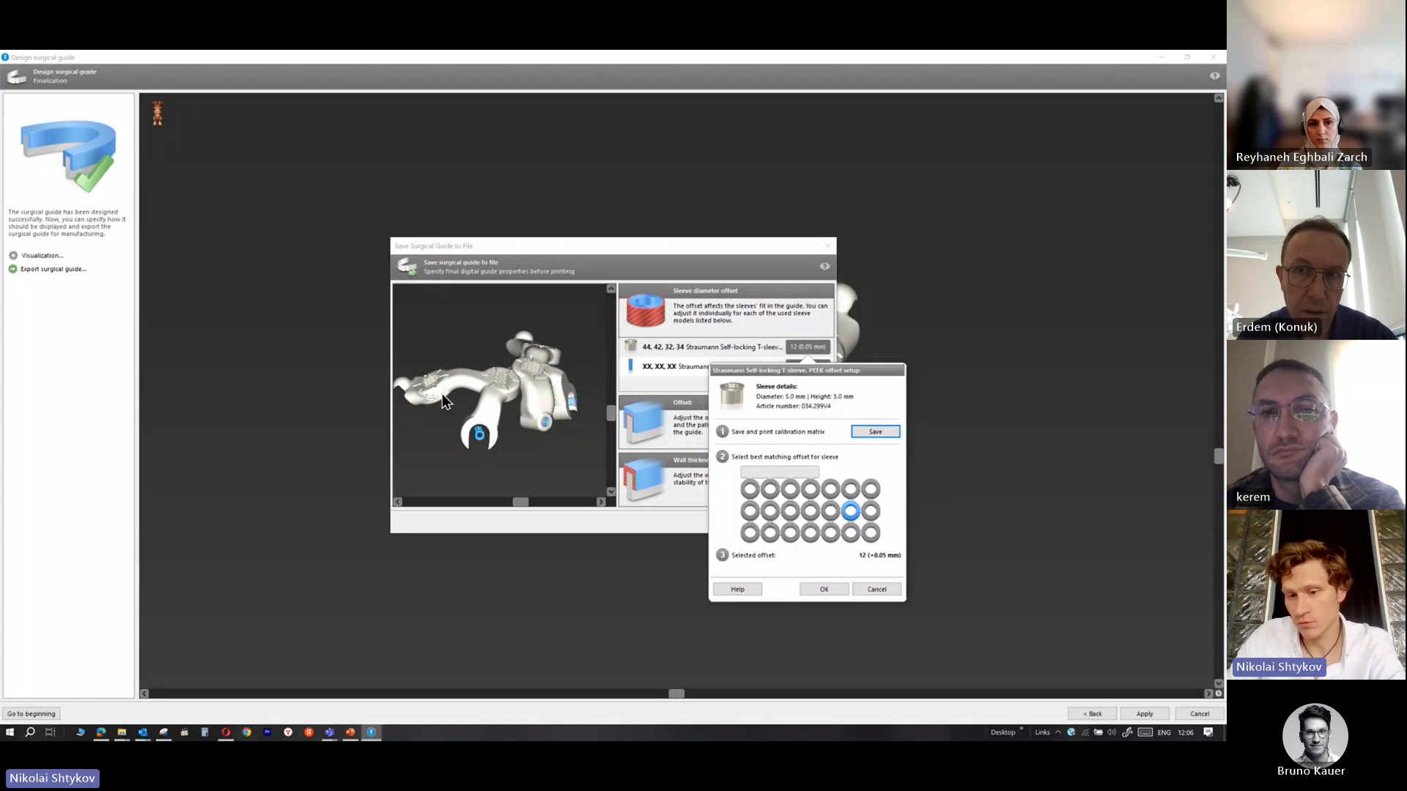
{"action": "left_click", "coordinate": [850, 488]}
{"action": "left_click", "coordinate": [883, 432]}
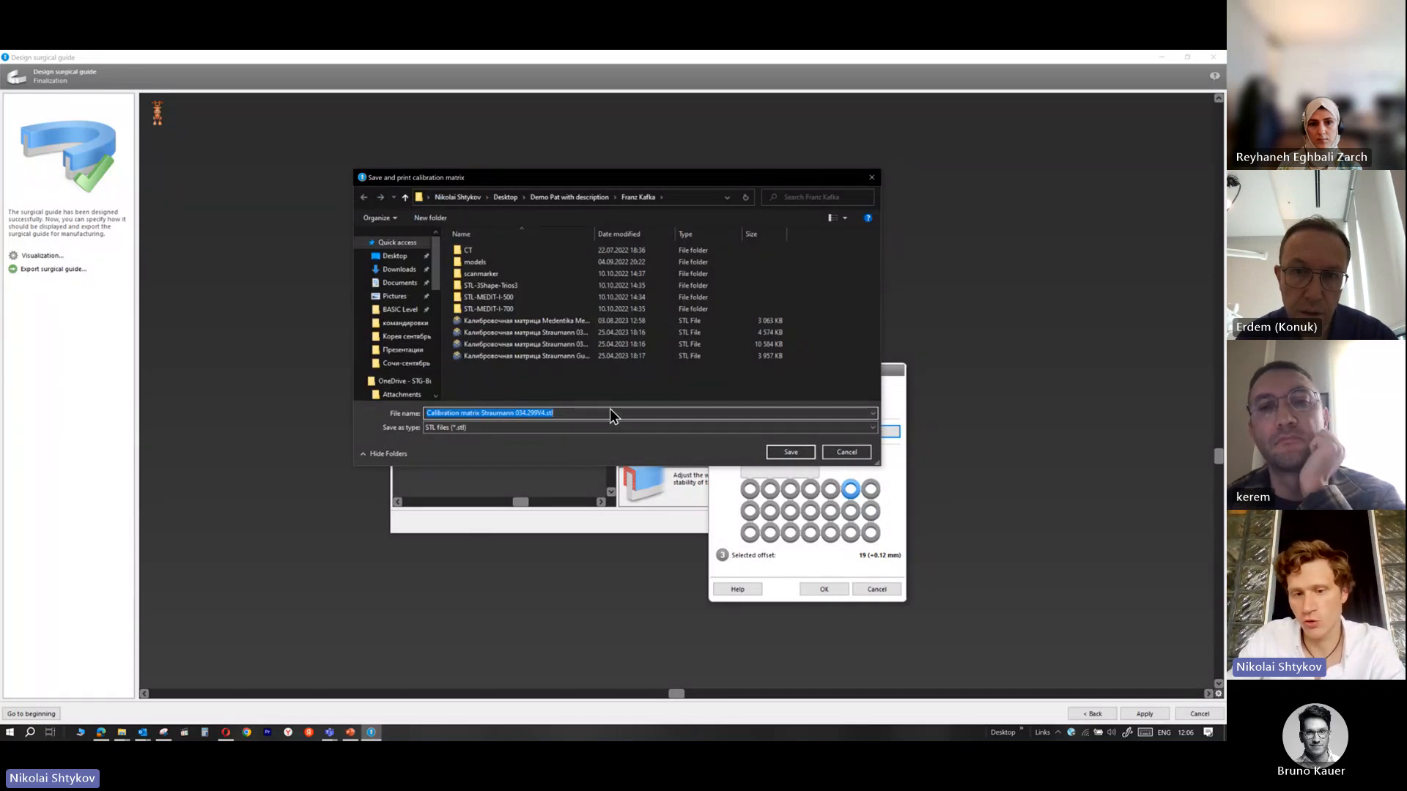
{"action": "left_click", "coordinate": [845, 452]}
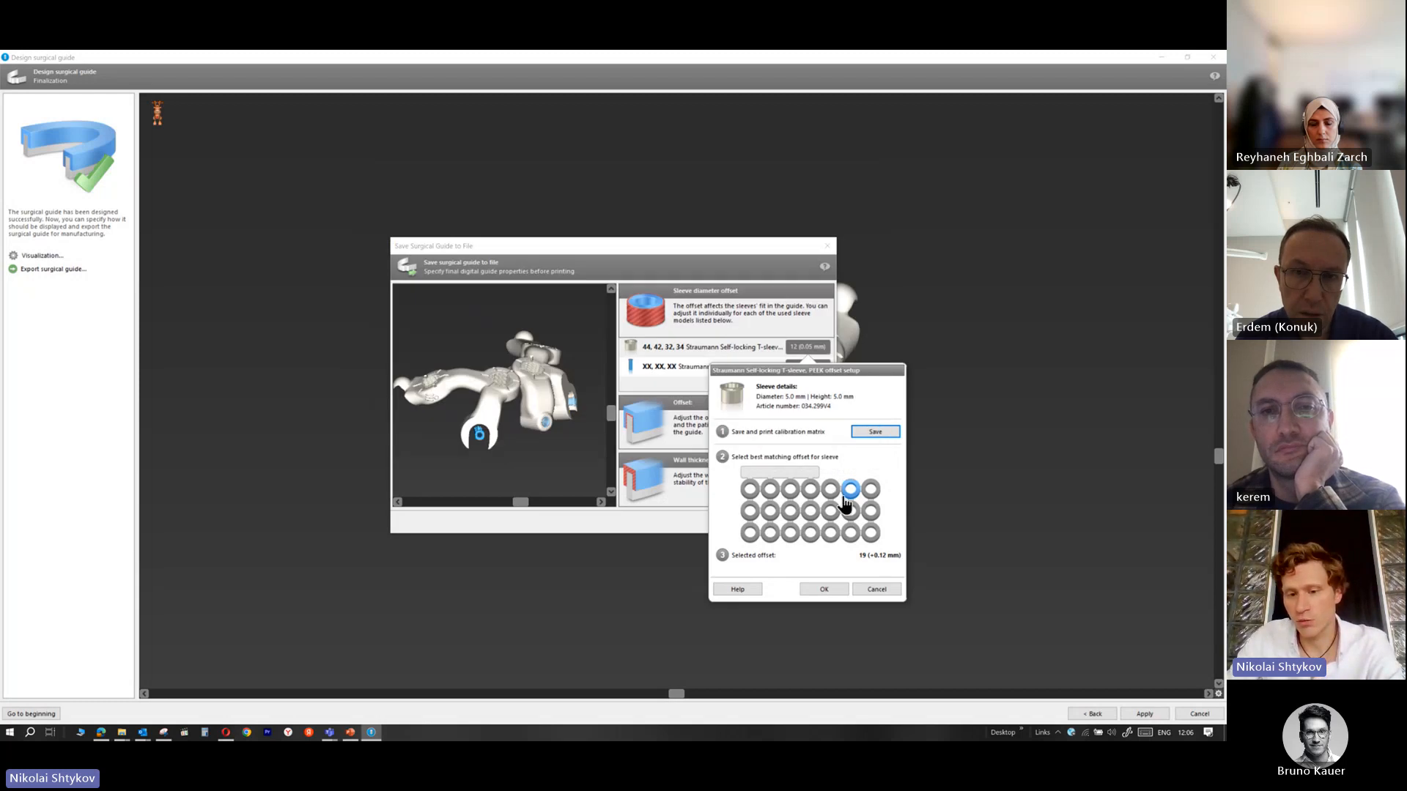
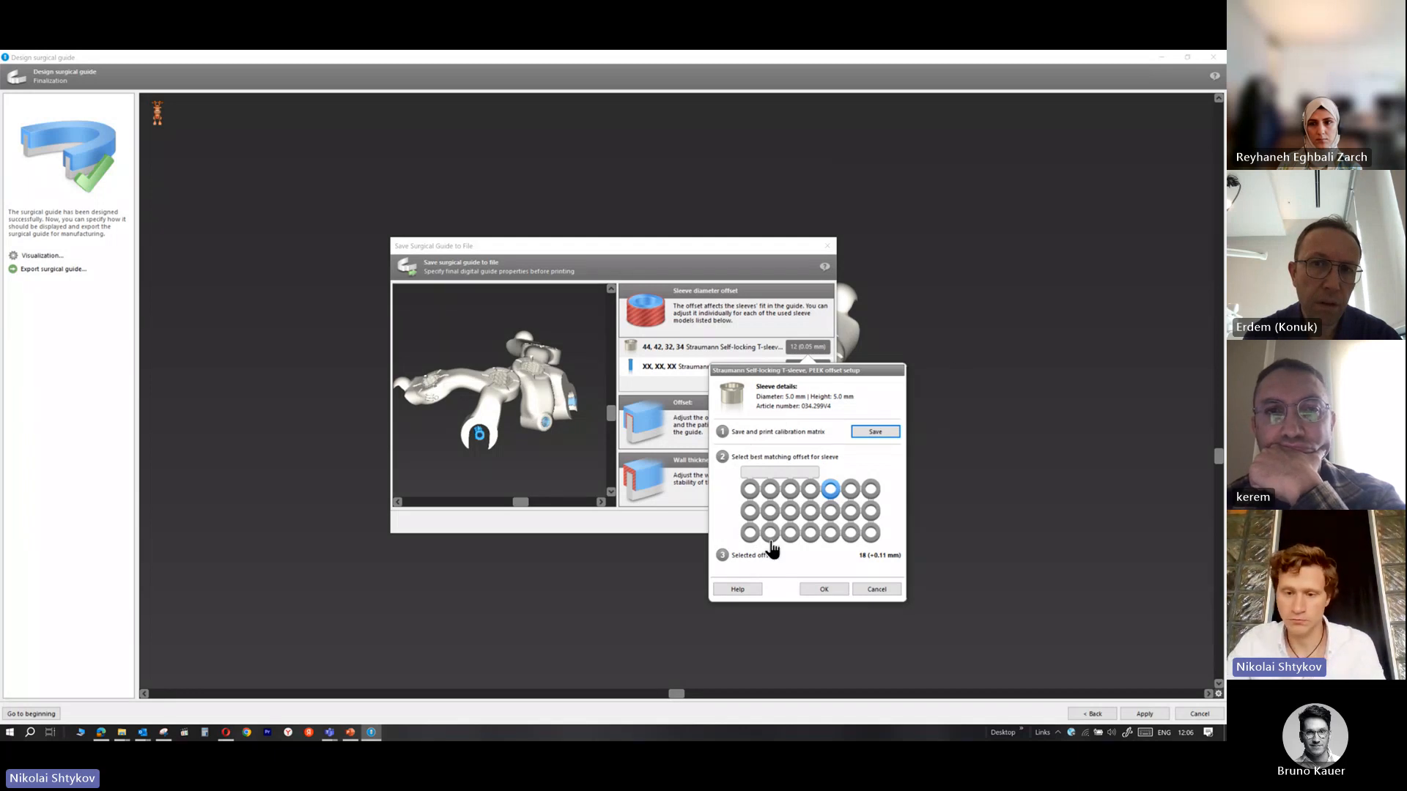
{"action": "left_click", "coordinate": [823, 589]}
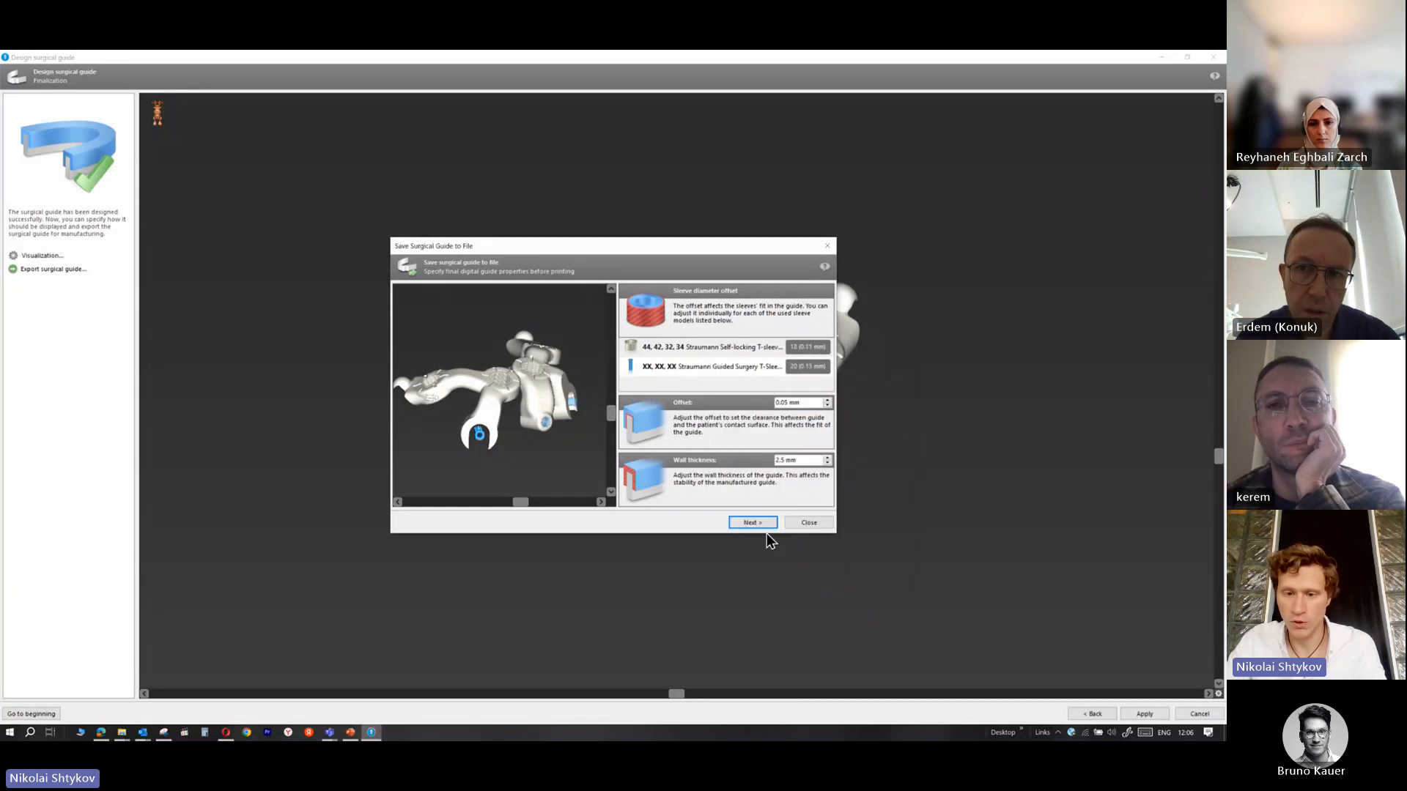
{"action": "left_click", "coordinate": [809, 523]}
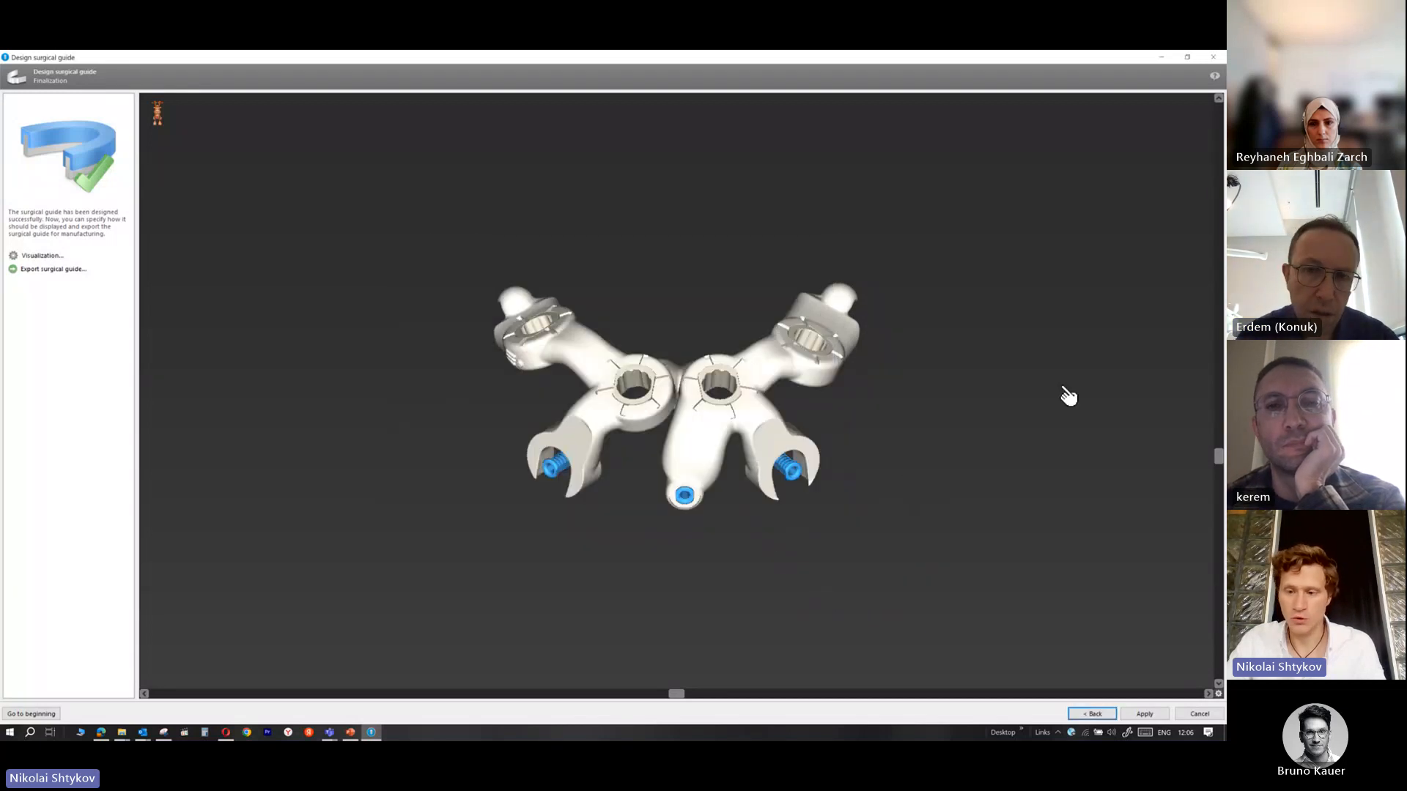
{"action": "left_click", "coordinate": [1167, 715]}
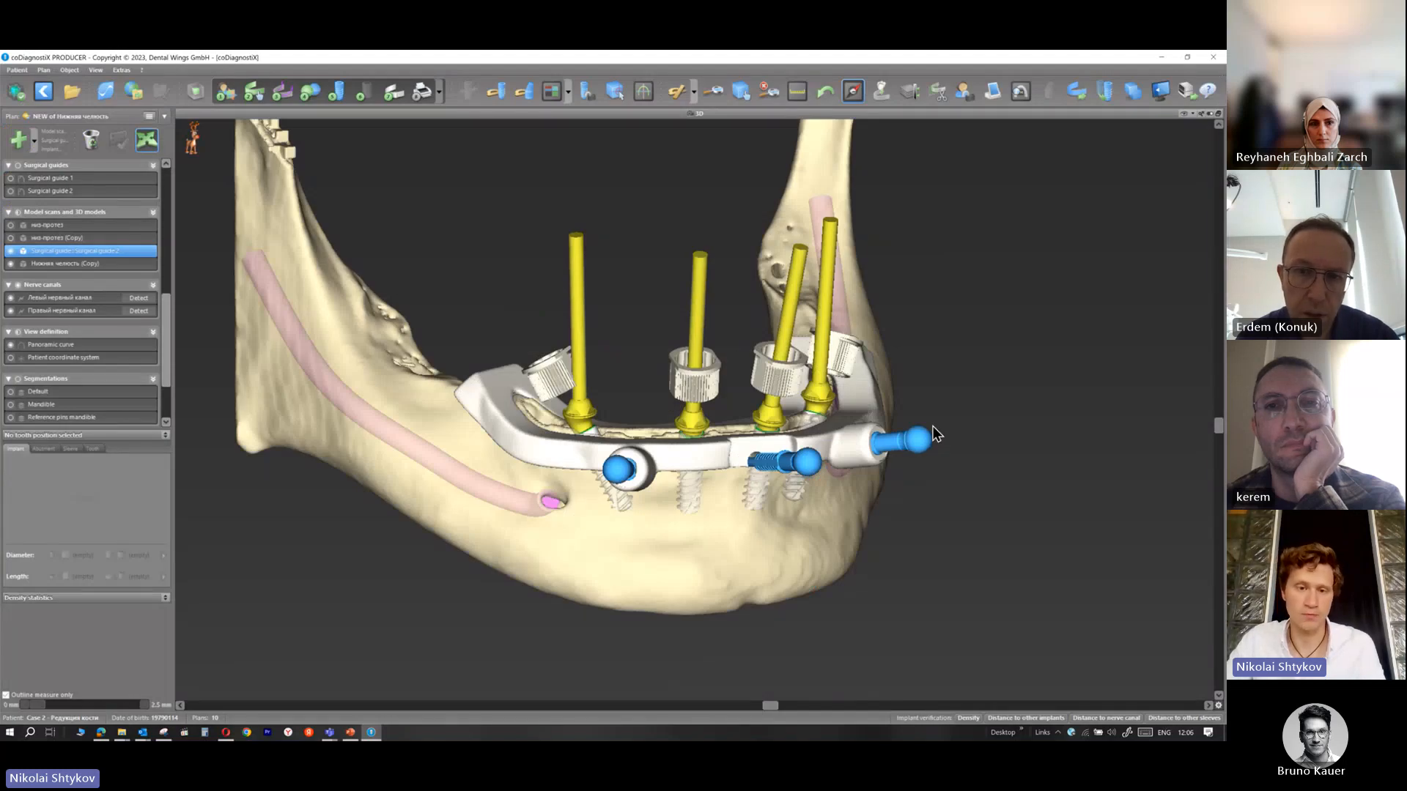
Switch to PowerPoint and look through the slide deck for the section on 3D printing
{"action": "key", "text": "alt+Tab"}
{"action": "left_click", "coordinate": [899, 427]}
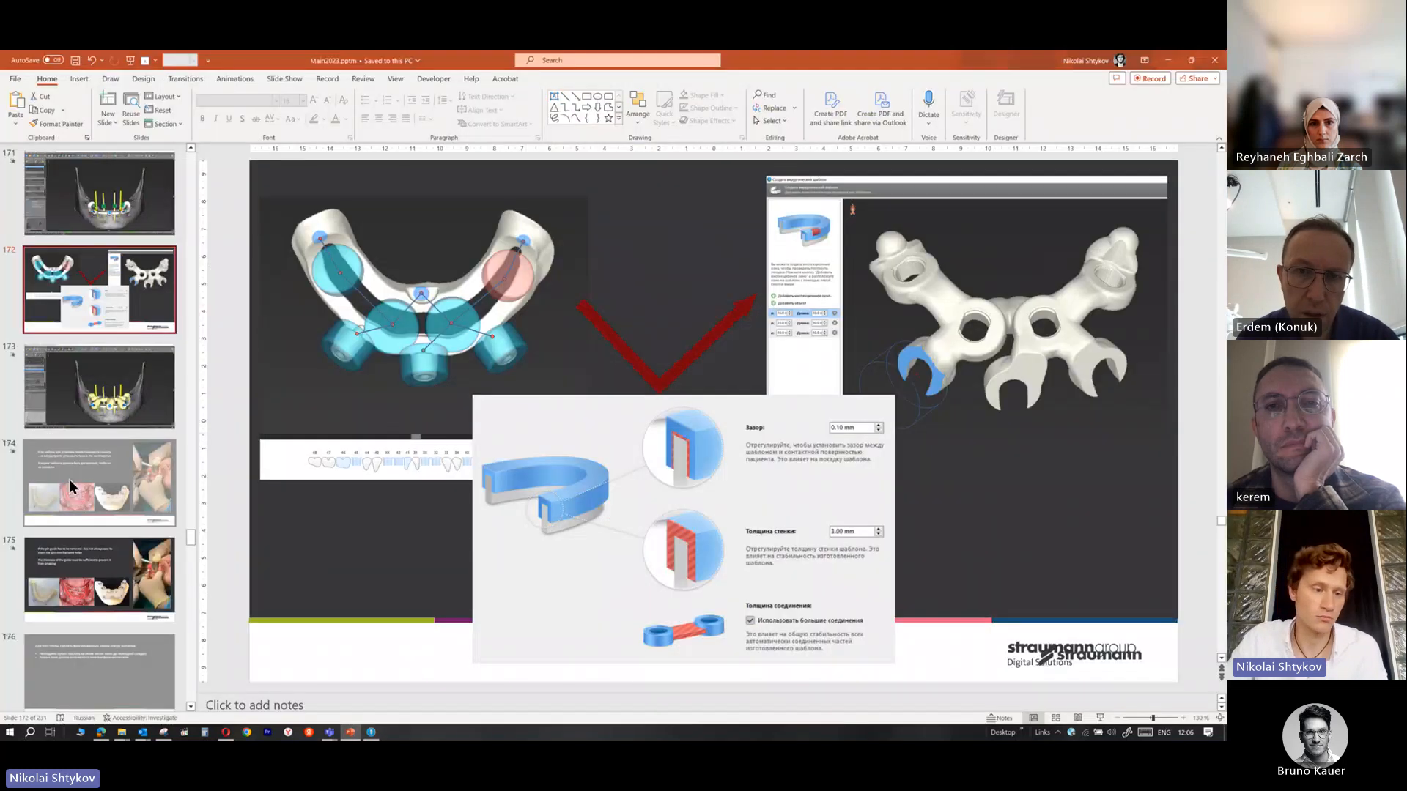
{"action": "scroll", "coordinate": [69, 480], "scroll_direction": "down", "scroll_amount": 15}
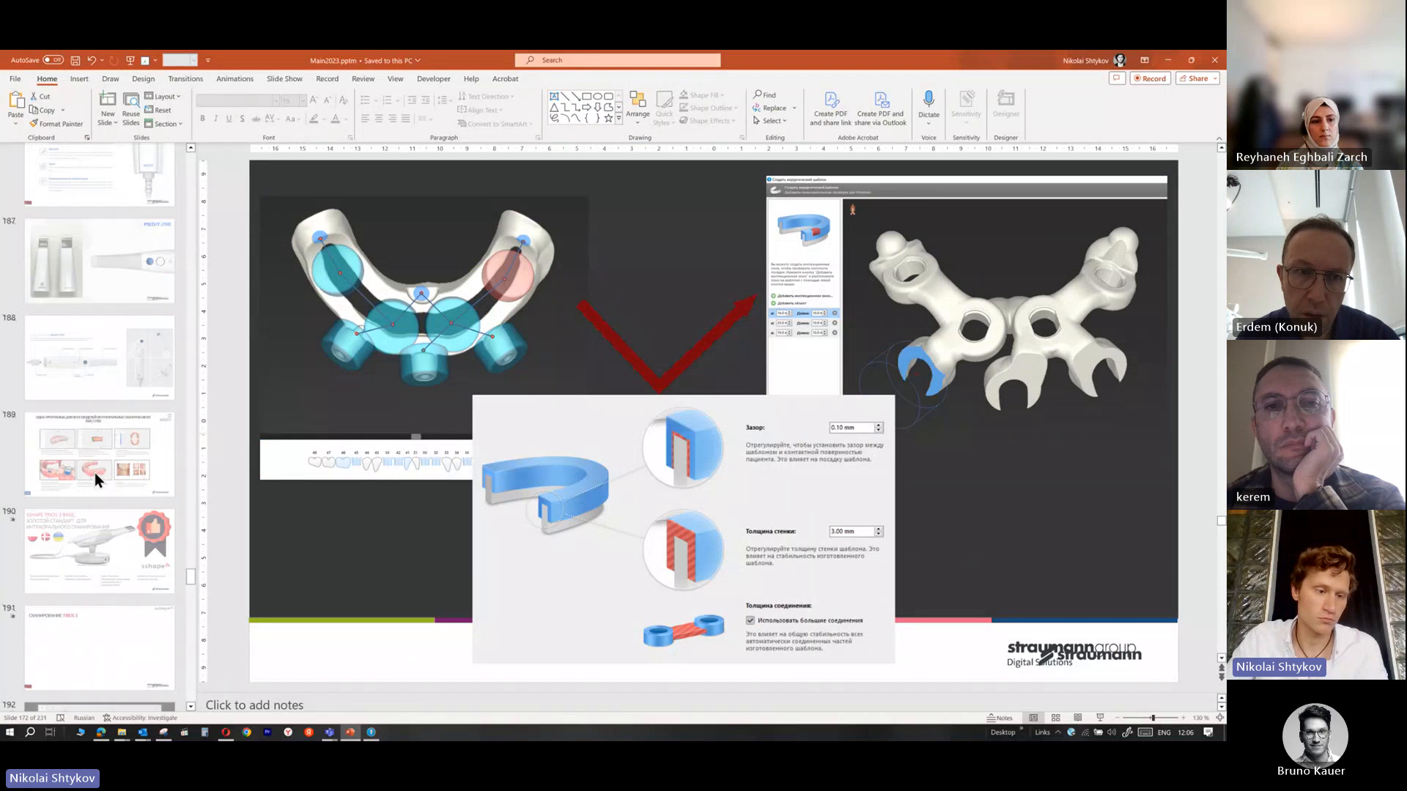
{"action": "scroll", "coordinate": [95, 472], "scroll_direction": "down", "scroll_amount": 20}
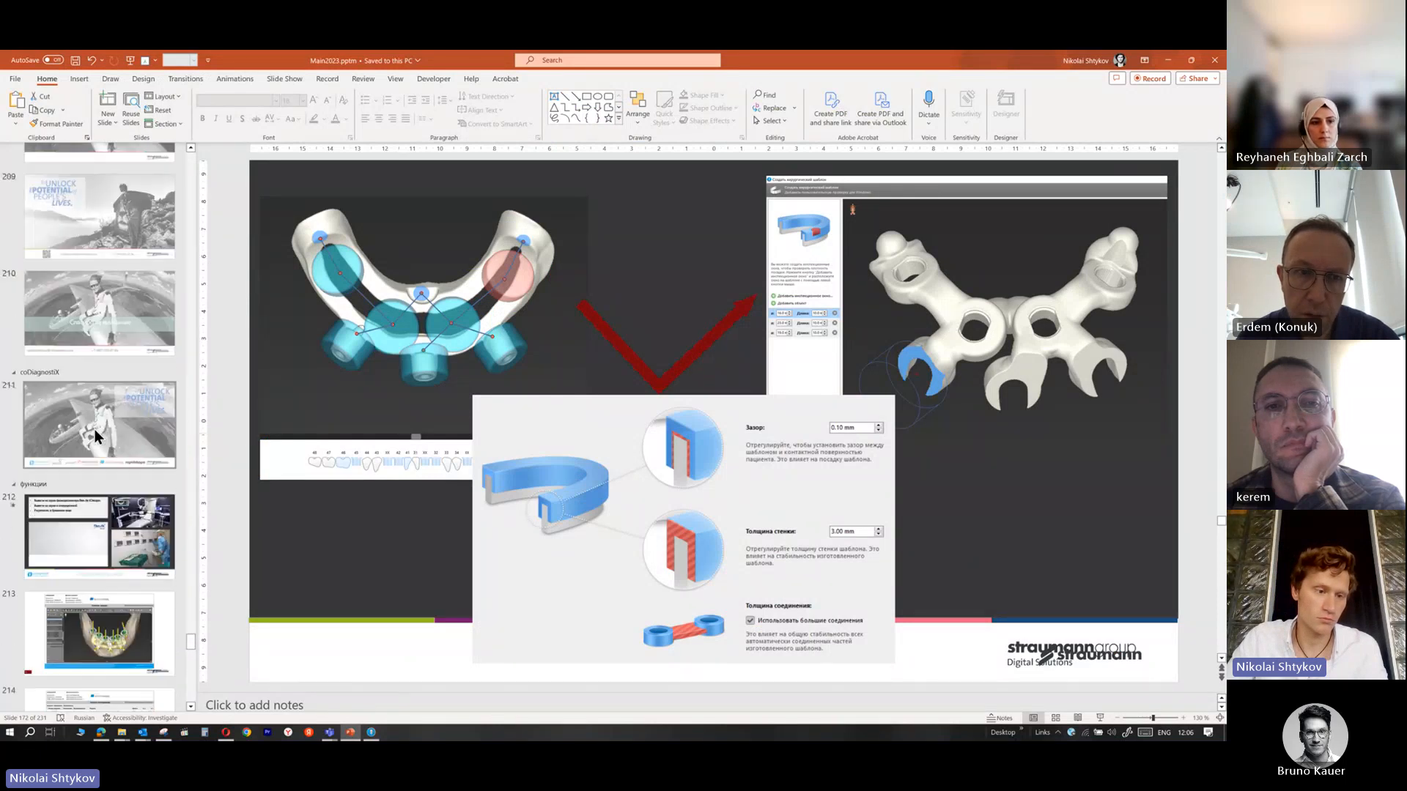
{"action": "scroll", "coordinate": [94, 429], "scroll_direction": "up", "scroll_amount": 7}
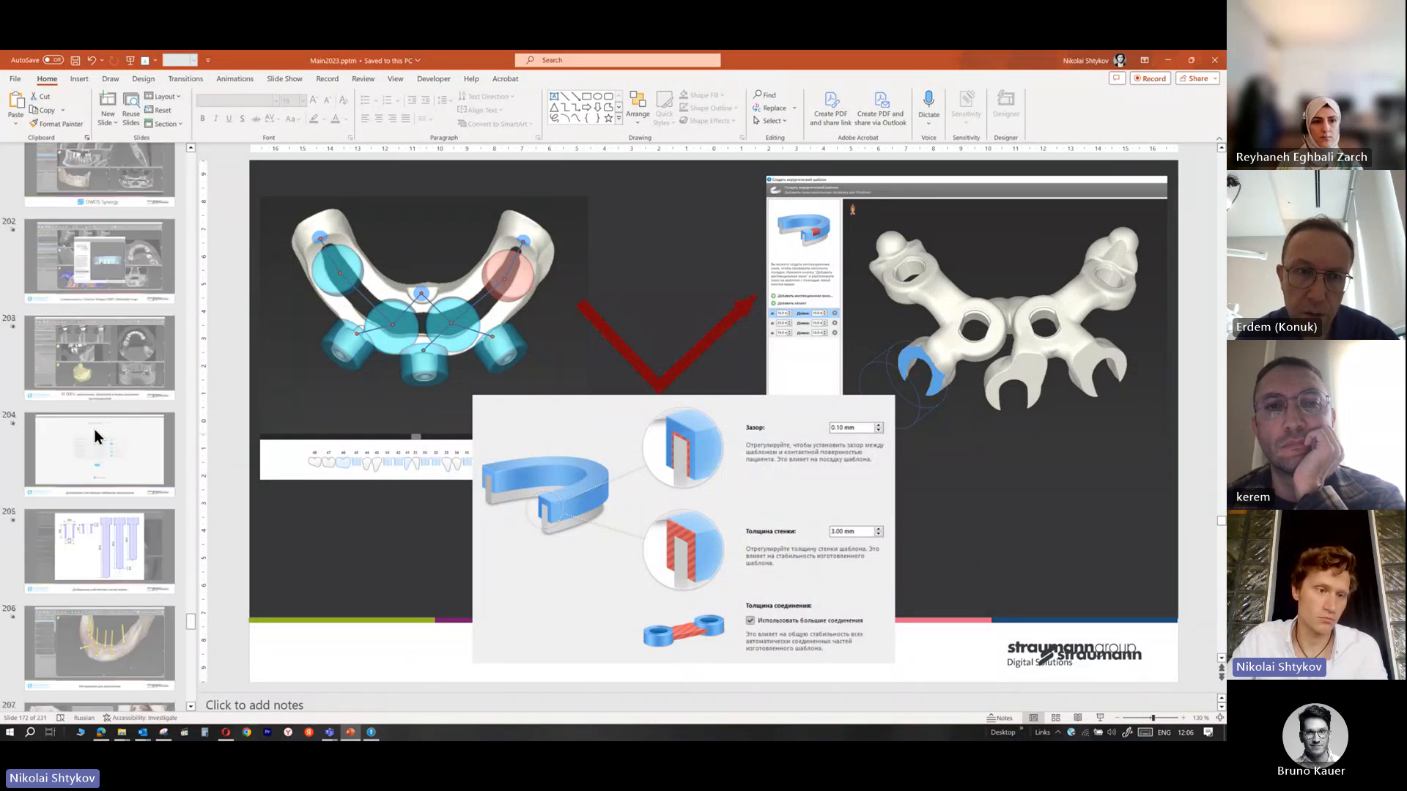
{"action": "scroll", "coordinate": [95, 429], "scroll_direction": "up", "scroll_amount": 20}
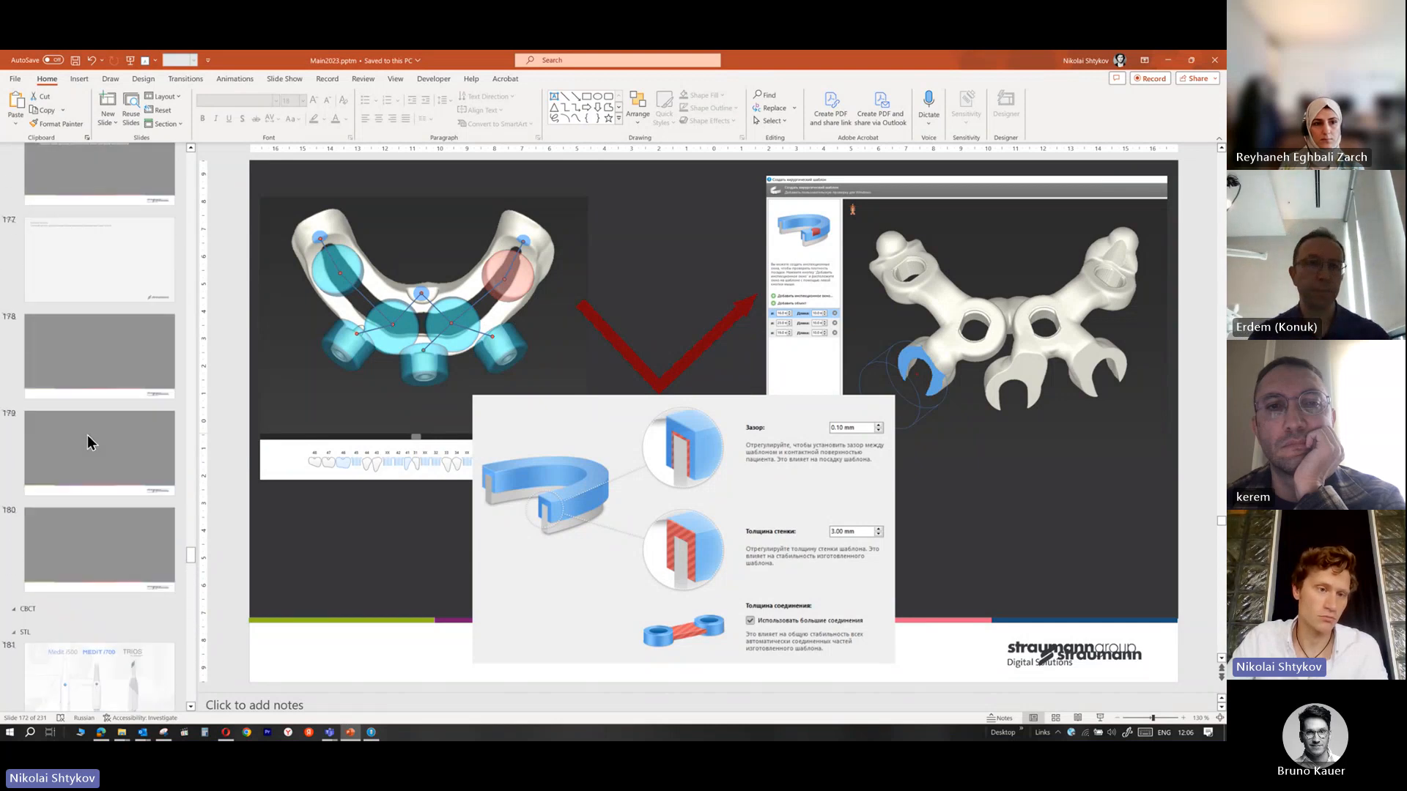
{"action": "scroll", "coordinate": [87, 435], "scroll_direction": "up", "scroll_amount": 20}
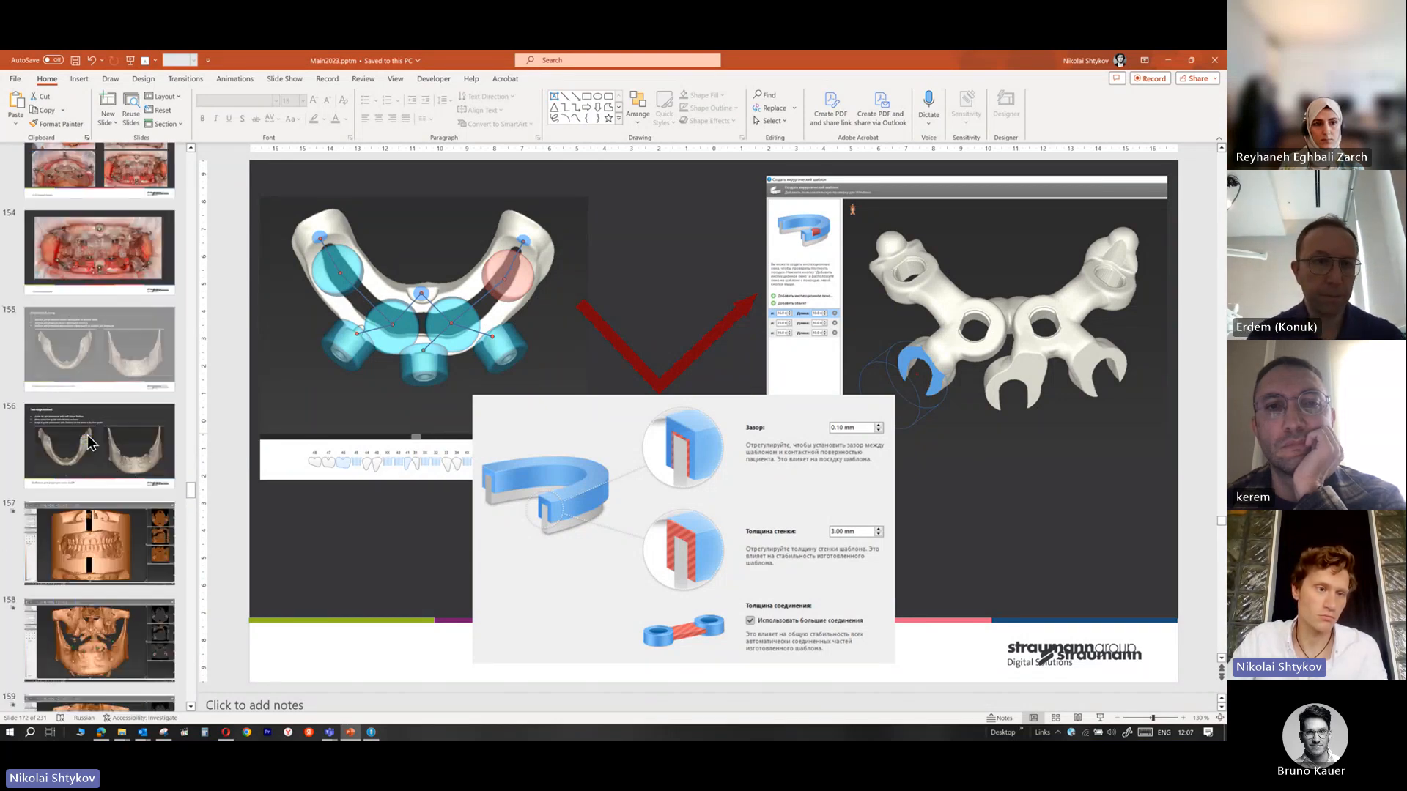
{"action": "scroll", "coordinate": [87, 435], "scroll_direction": "up", "scroll_amount": 17}
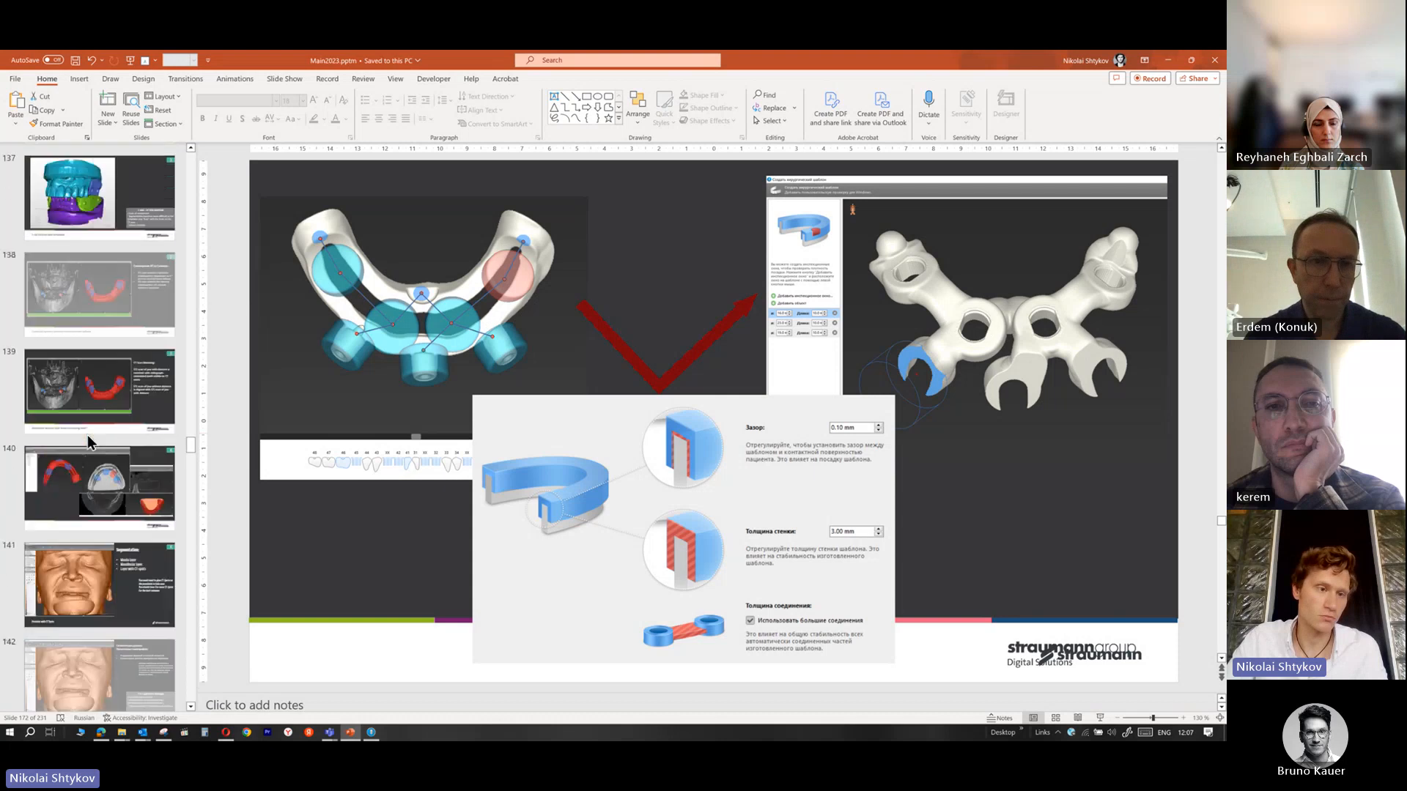
{"action": "scroll", "coordinate": [87, 435], "scroll_direction": "up", "scroll_amount": 17}
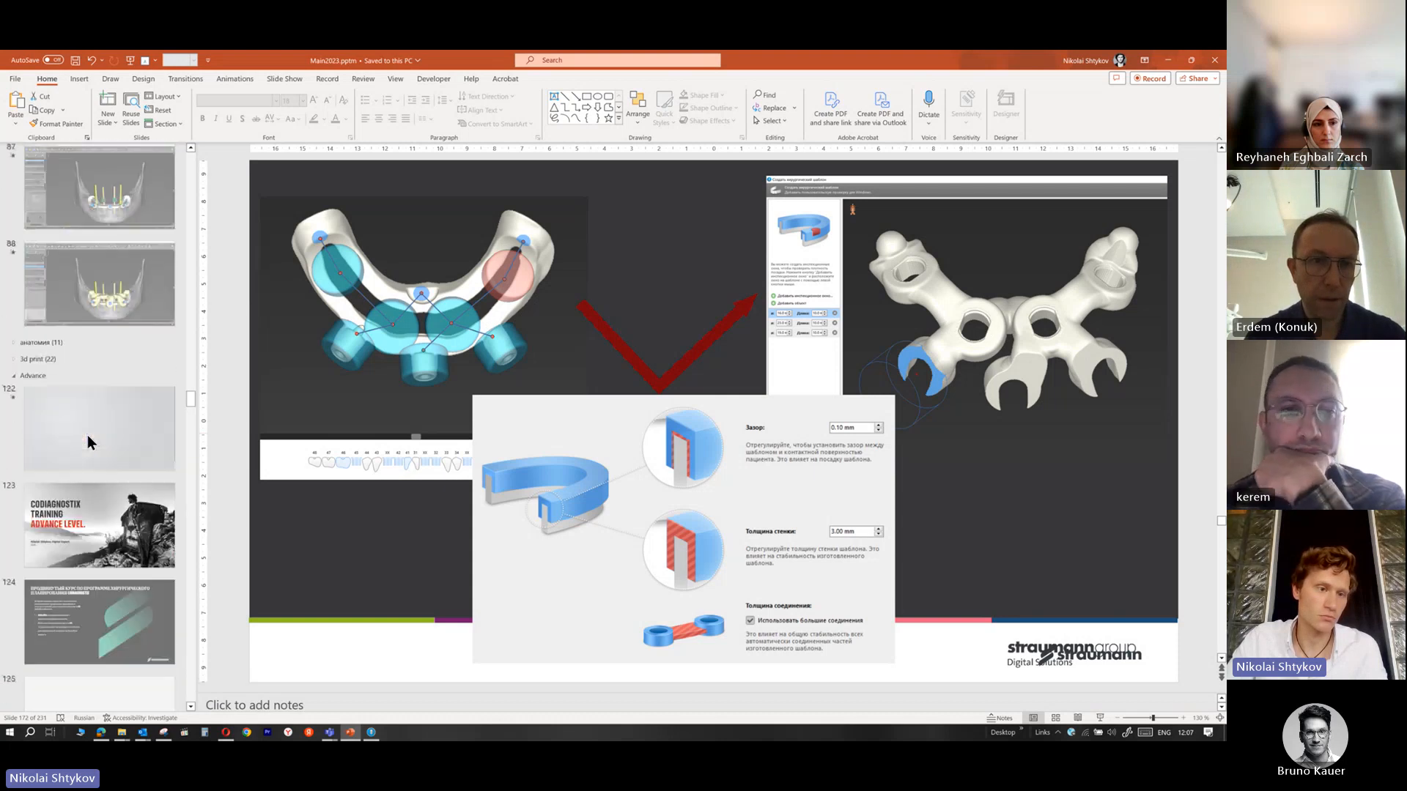
{"action": "scroll", "coordinate": [87, 441], "scroll_direction": "up", "scroll_amount": 15}
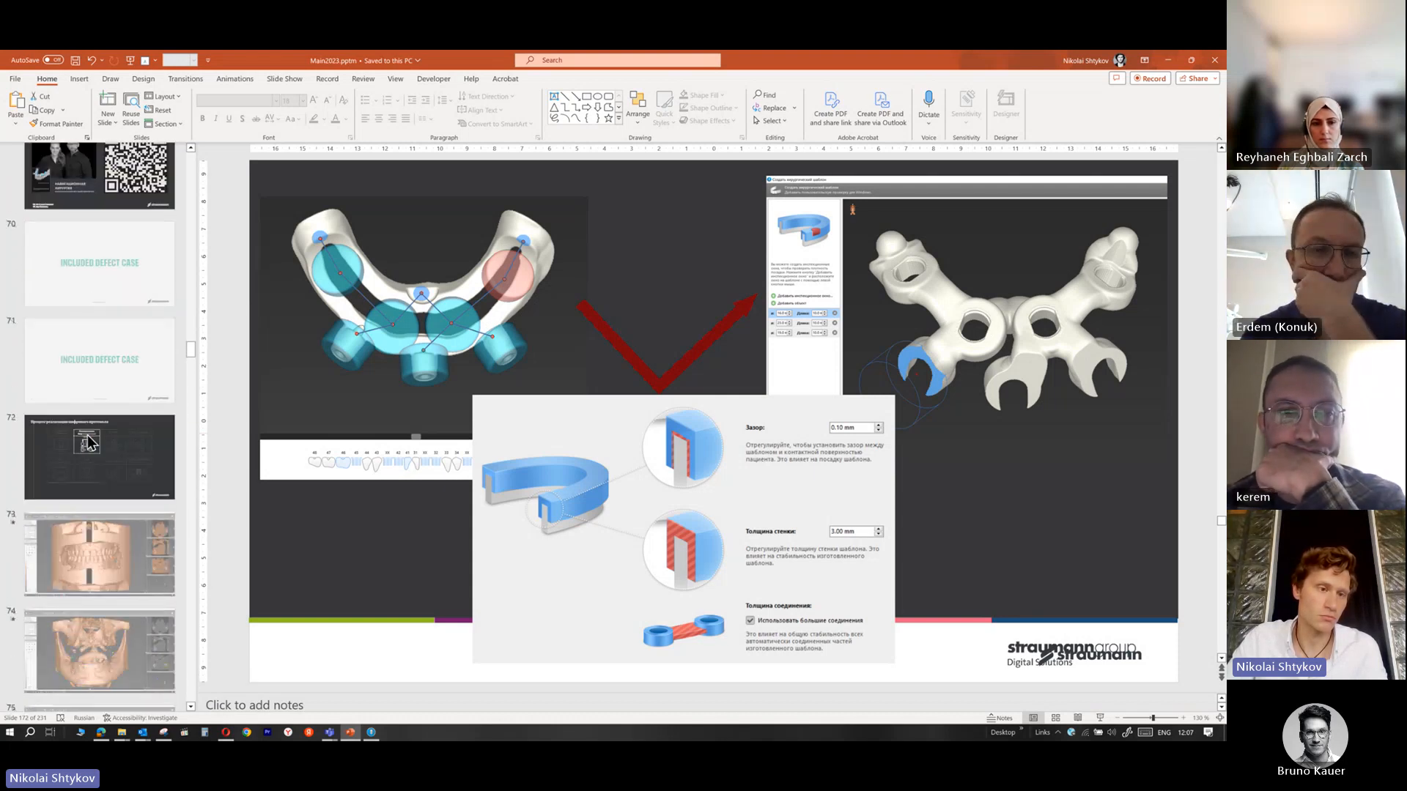
{"action": "scroll", "coordinate": [88, 440], "scroll_direction": "up", "scroll_amount": 7}
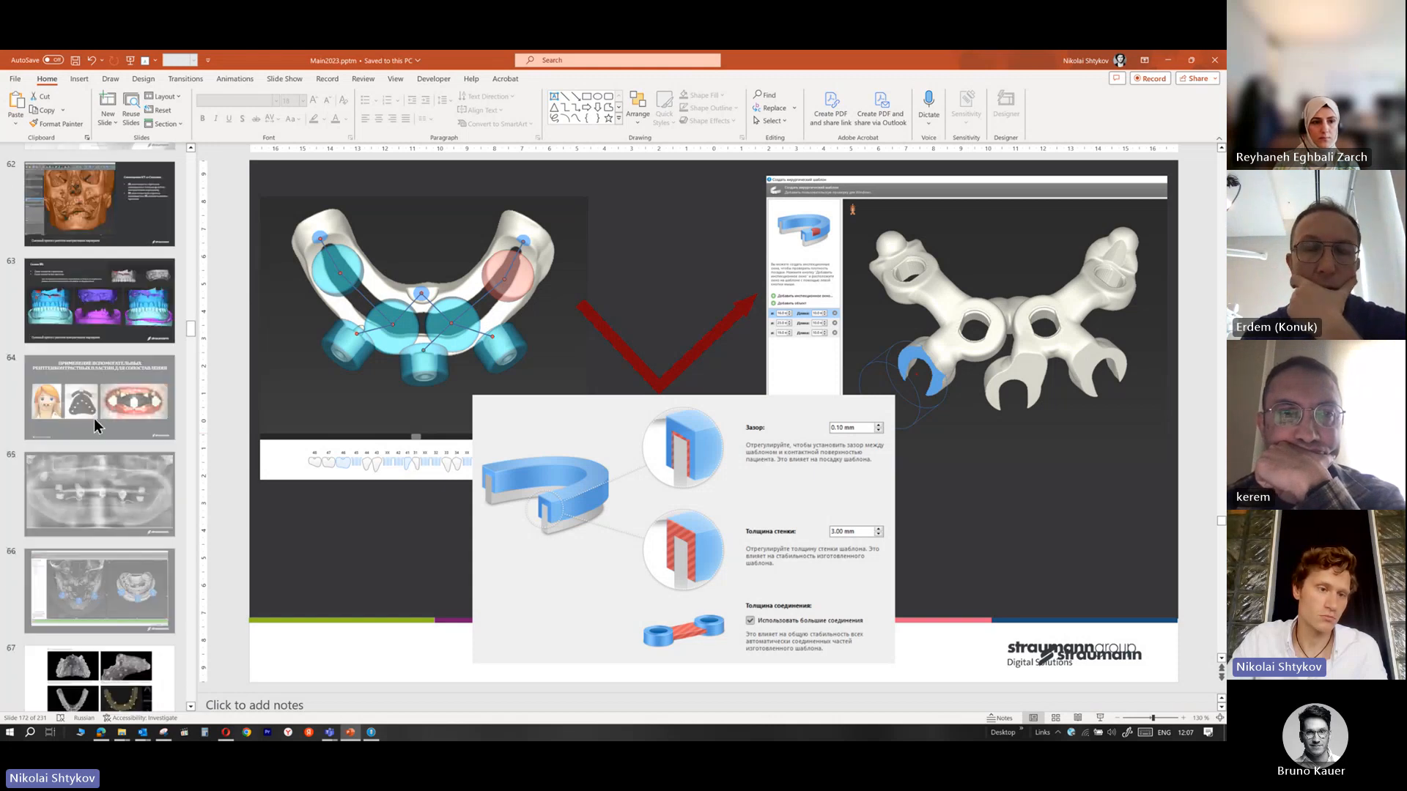
{"action": "scroll", "coordinate": [93, 419], "scroll_direction": "down", "scroll_amount": 14}
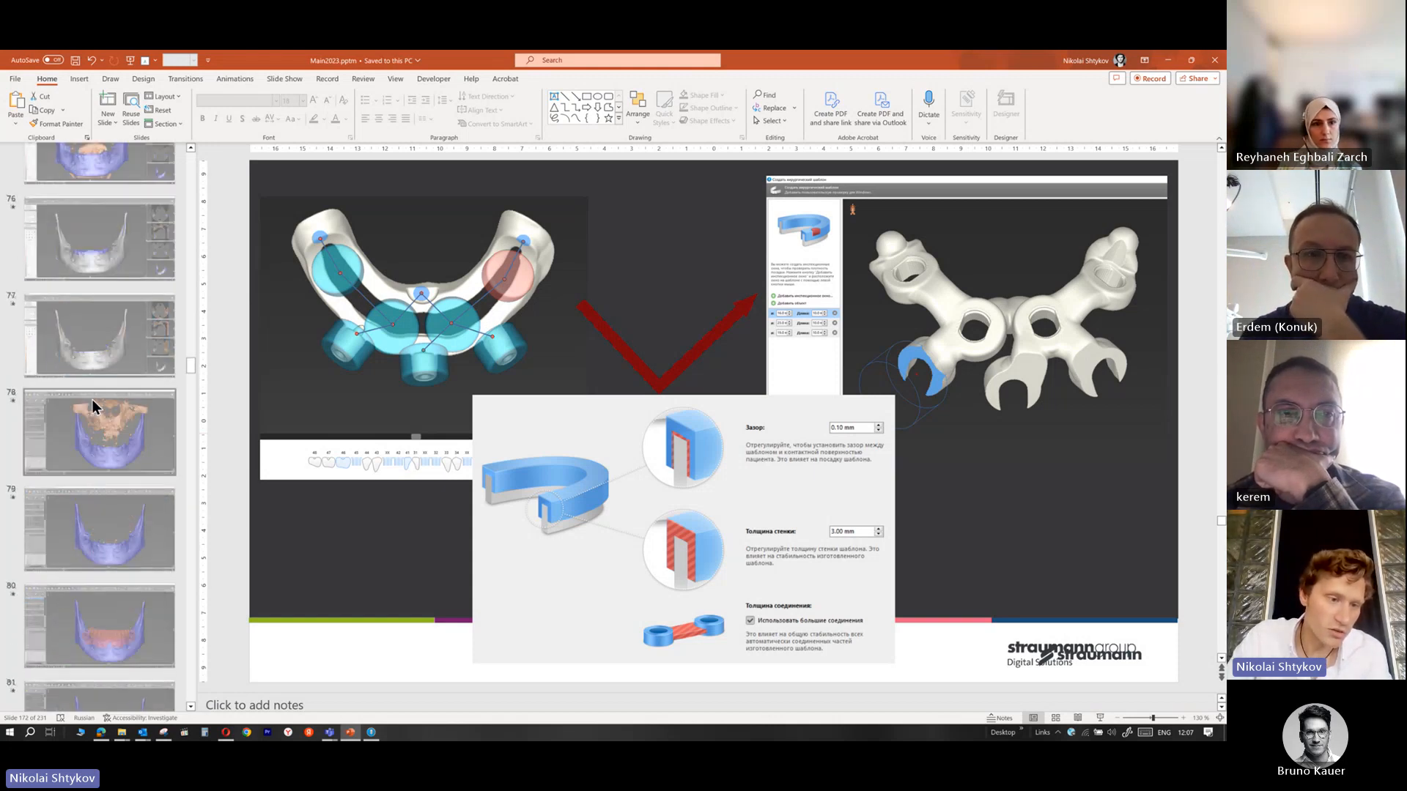
{"action": "scroll", "coordinate": [93, 398], "scroll_direction": "down", "scroll_amount": 12}
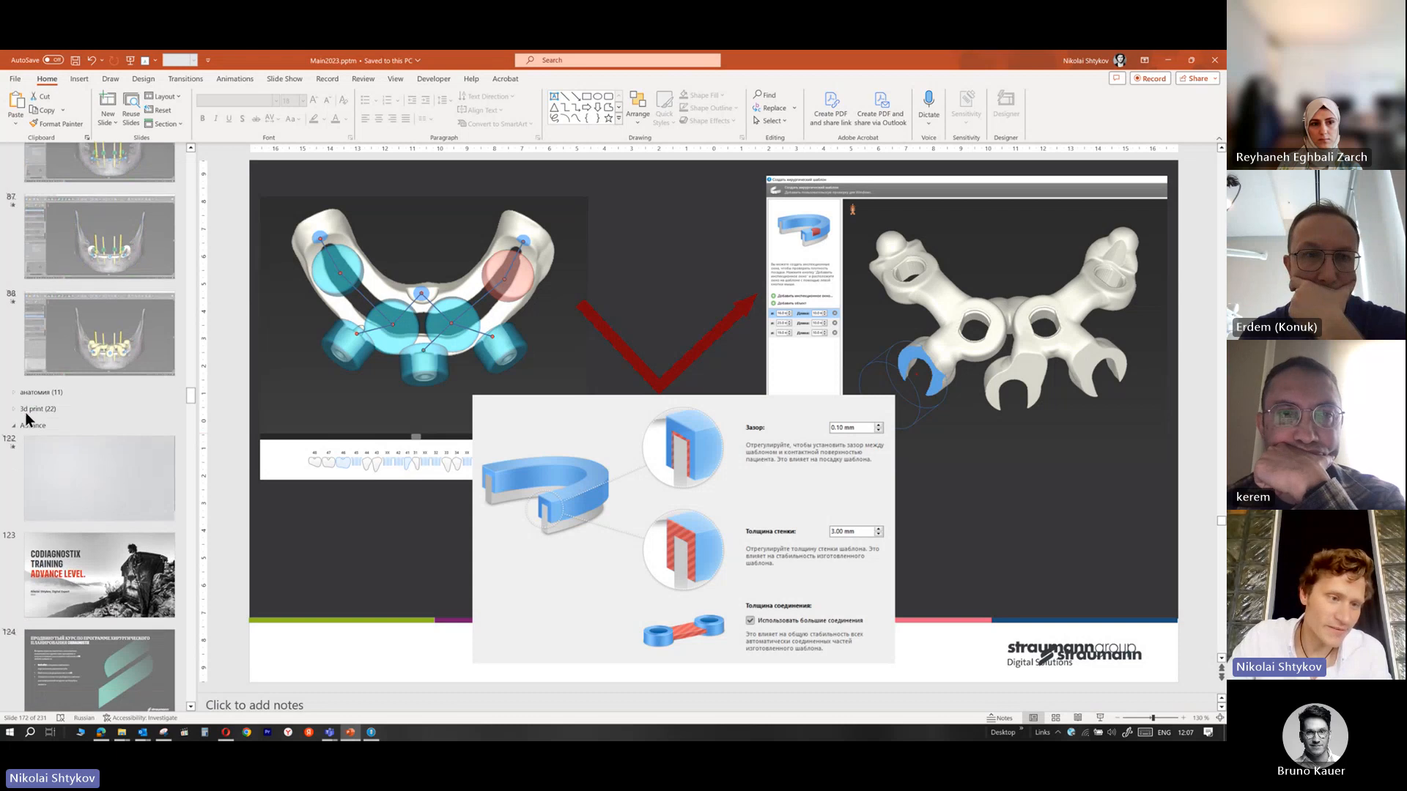
Expand the 3d print section, open slide 118 about why the 3D printer must be calibrated, and present it full screen
{"action": "left_click", "coordinate": [13, 410]}
{"action": "scroll", "coordinate": [80, 474], "scroll_direction": "down", "scroll_amount": 6}
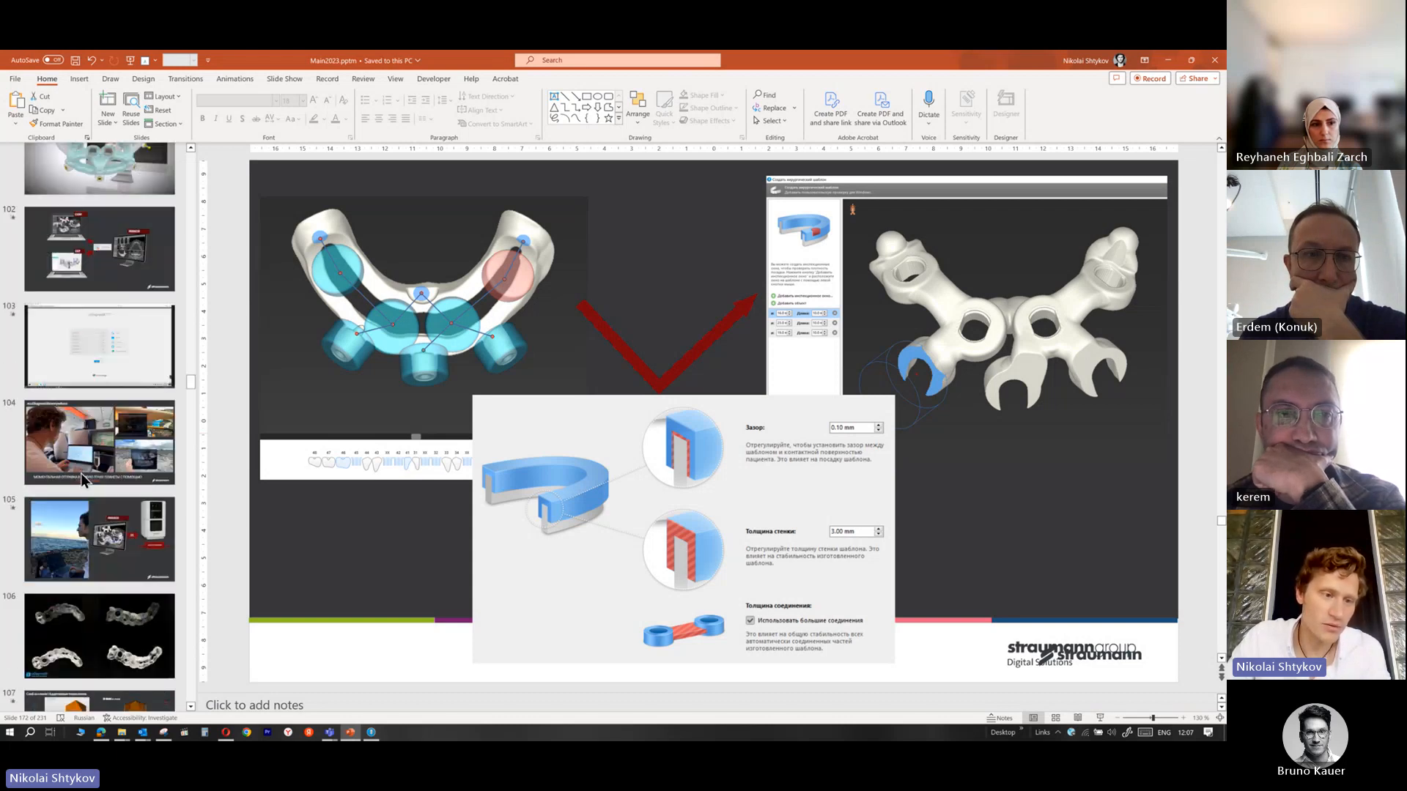
{"action": "scroll", "coordinate": [102, 399], "scroll_direction": "down", "scroll_amount": 8}
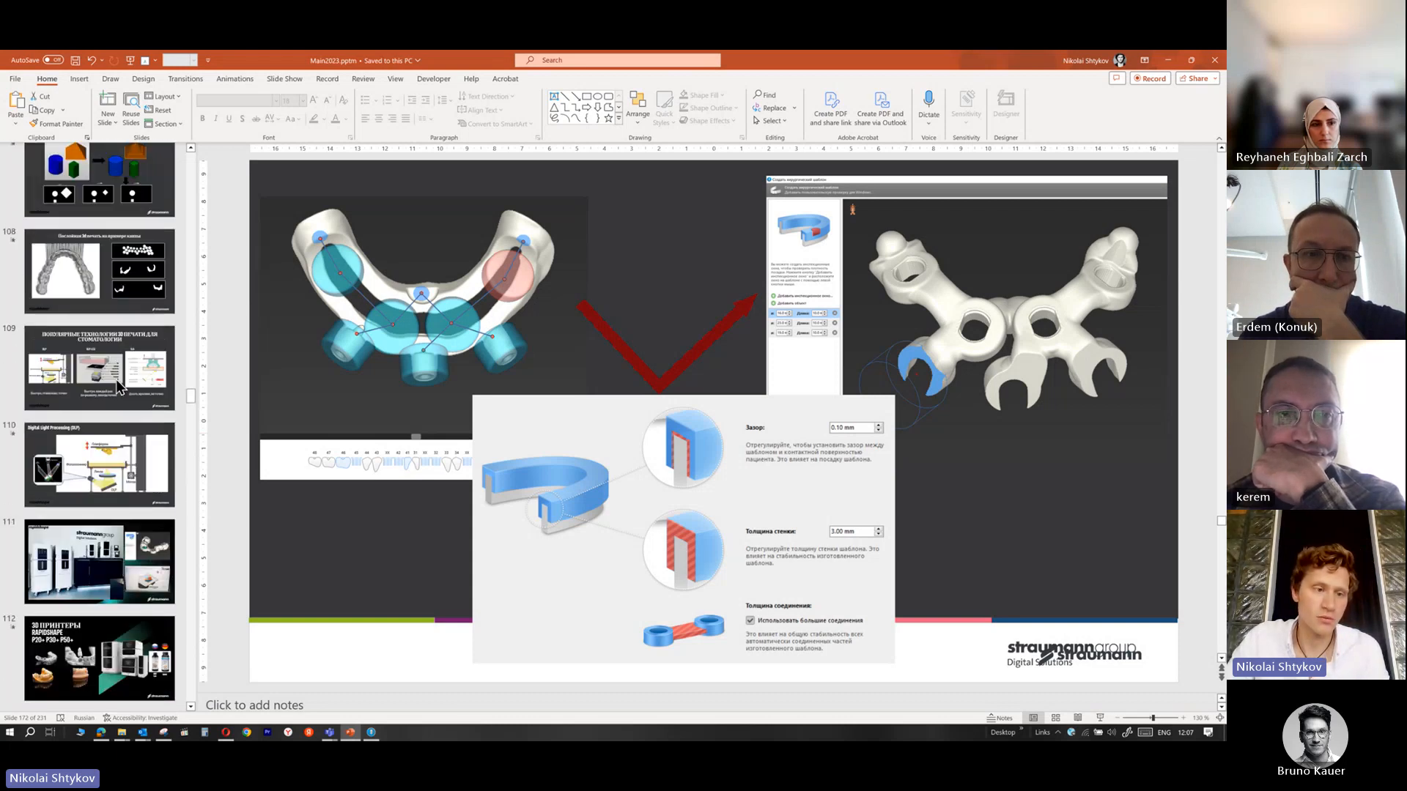
{"action": "scroll", "coordinate": [116, 380], "scroll_direction": "down", "scroll_amount": 5}
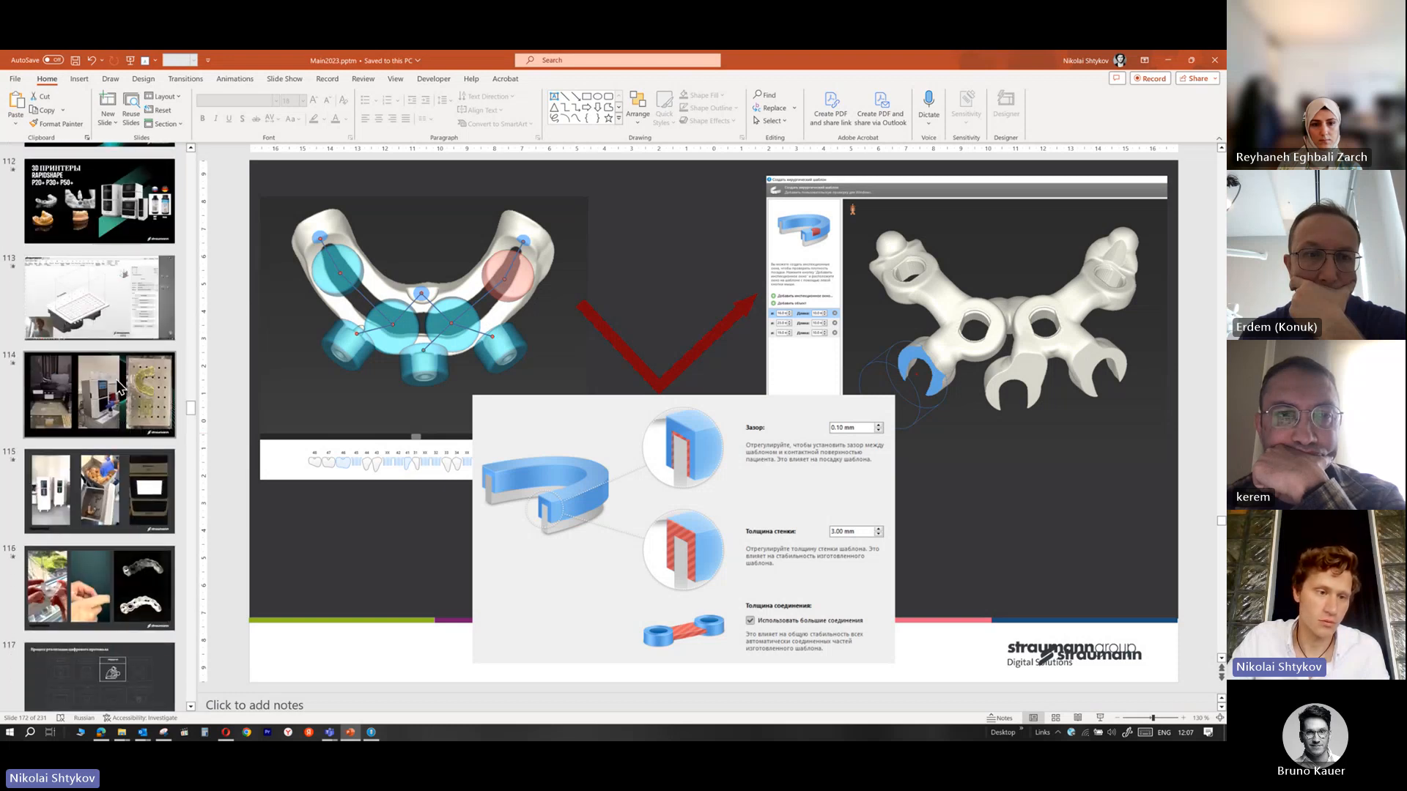
{"action": "scroll", "coordinate": [116, 379], "scroll_direction": "down", "scroll_amount": 3}
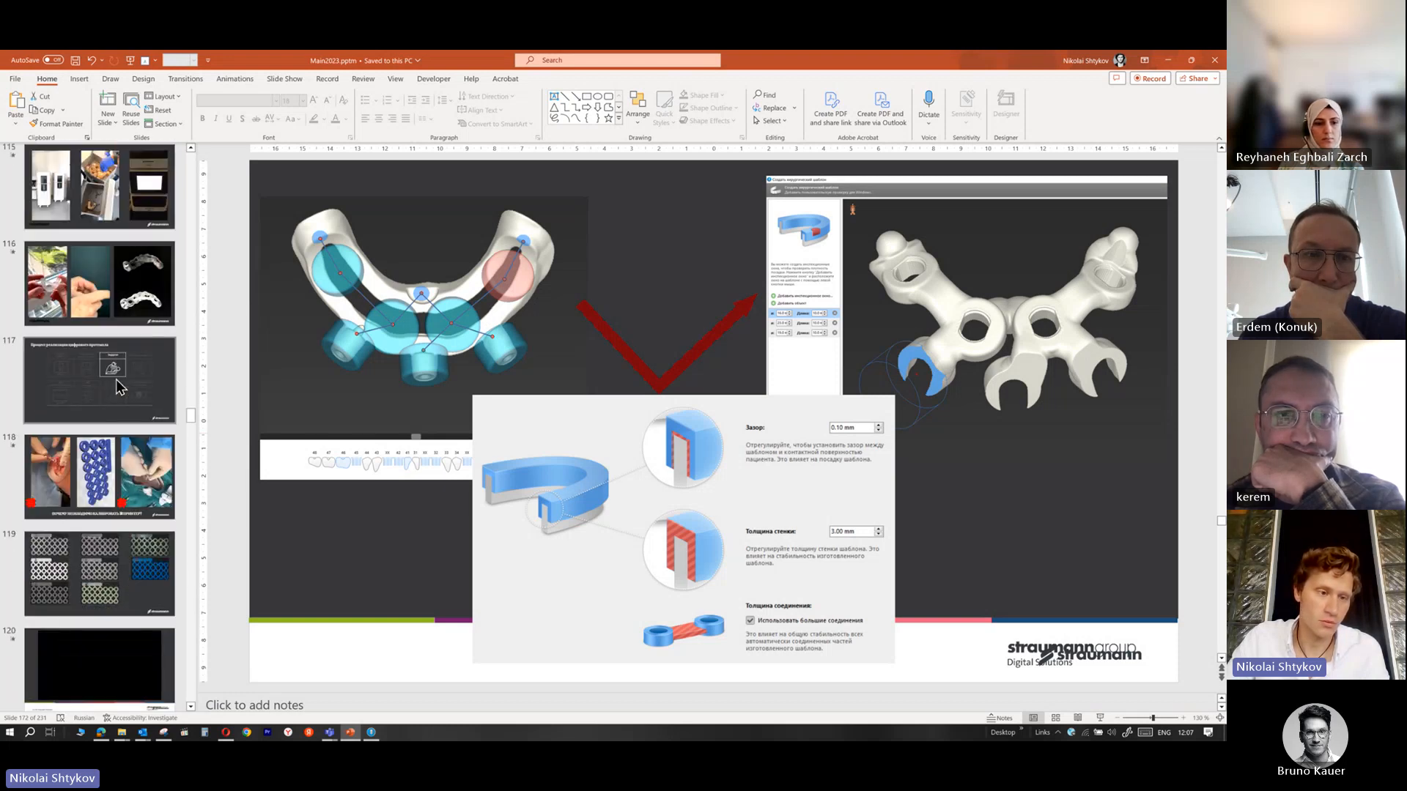
{"action": "left_click", "coordinate": [125, 365]}
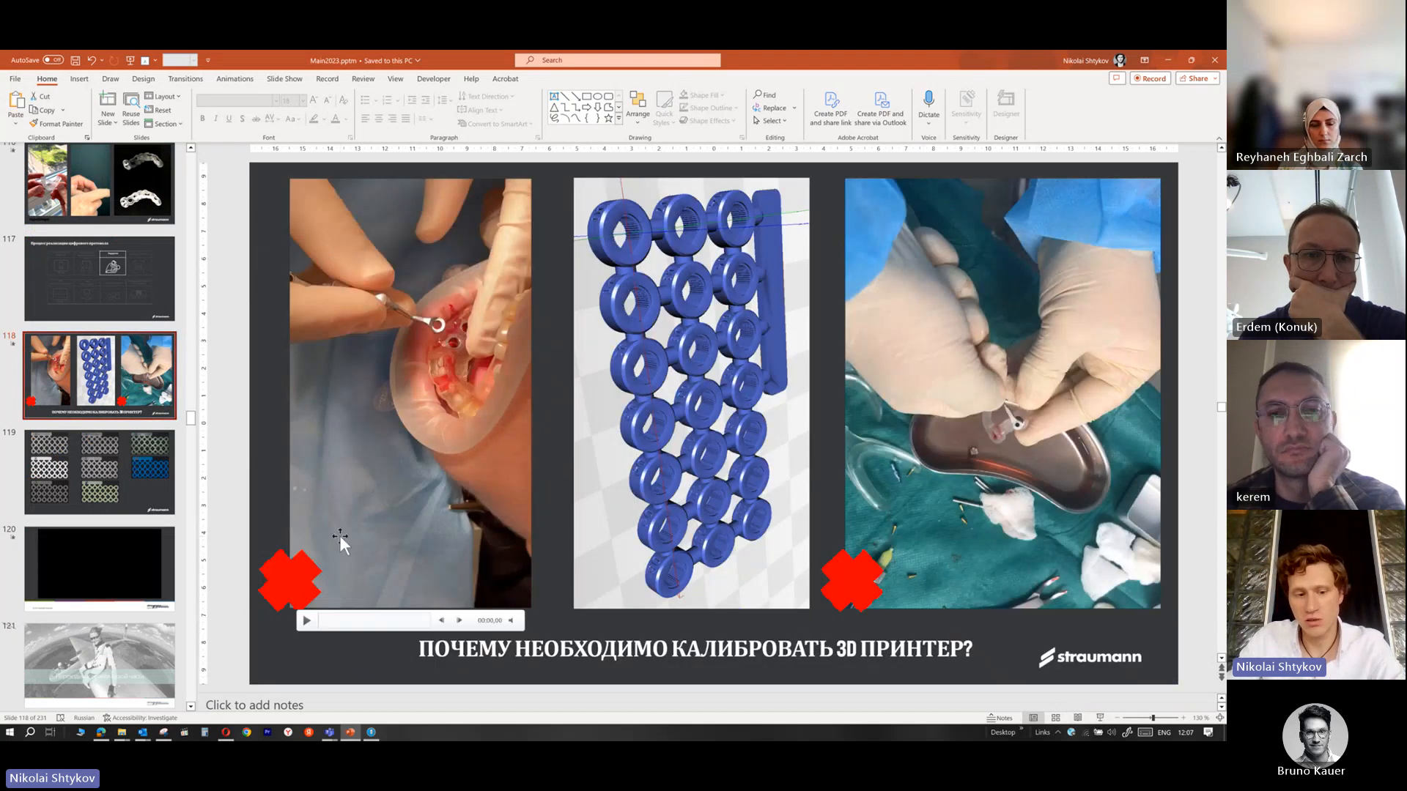
{"action": "left_click", "coordinate": [1099, 719]}
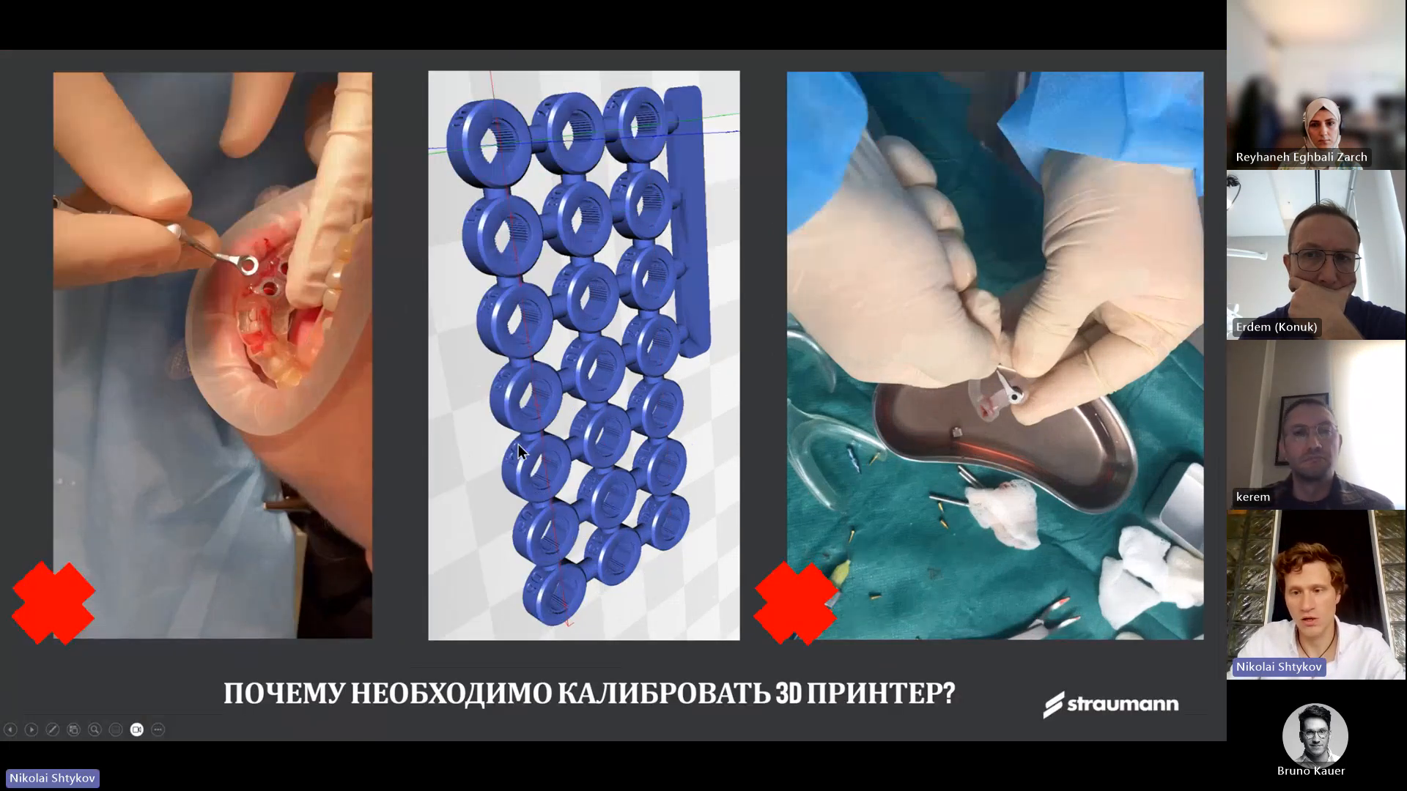
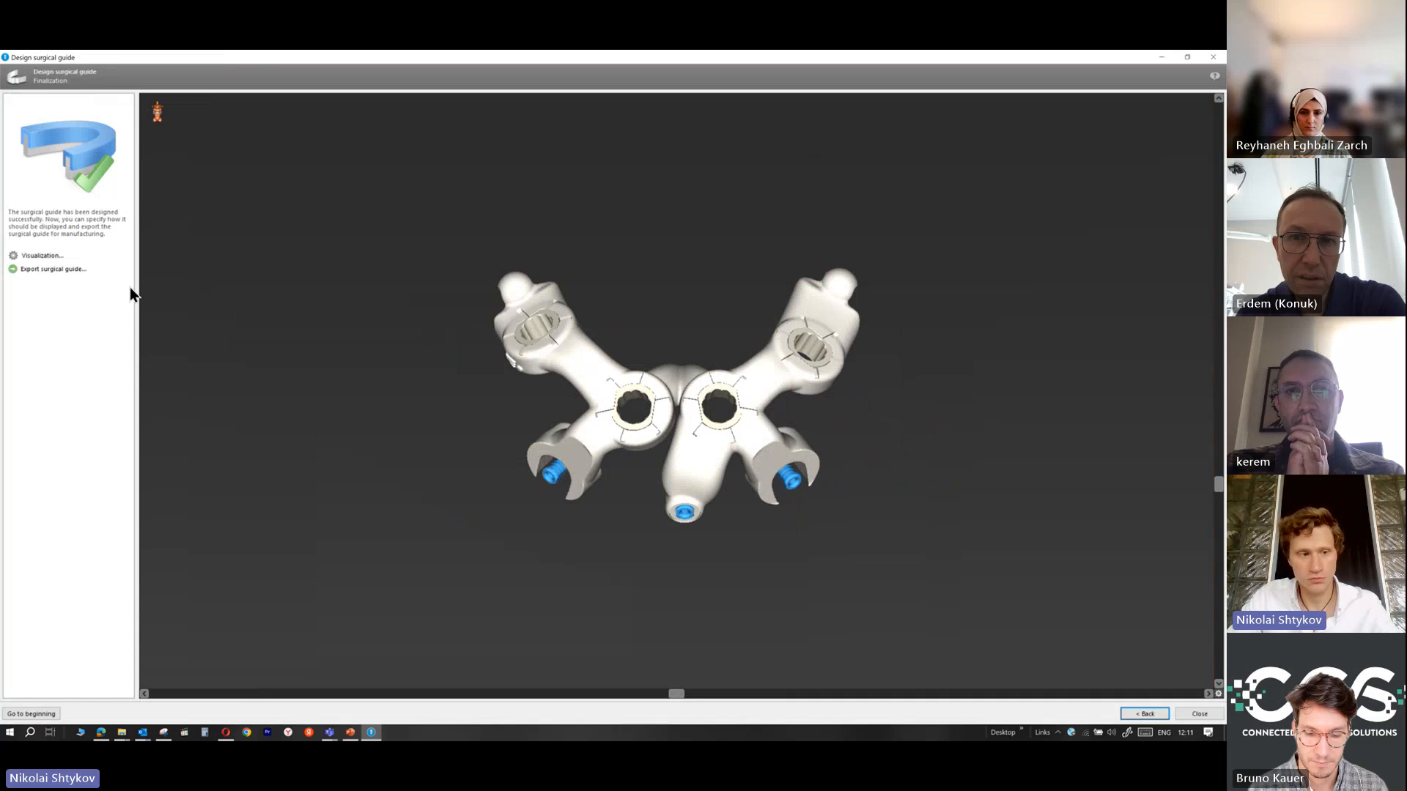
Reopen the surgical guide export and check the offset setups of the self-locking T-sleeves and the template fixation pin sleeves
{"action": "left_click", "coordinate": [72, 269]}
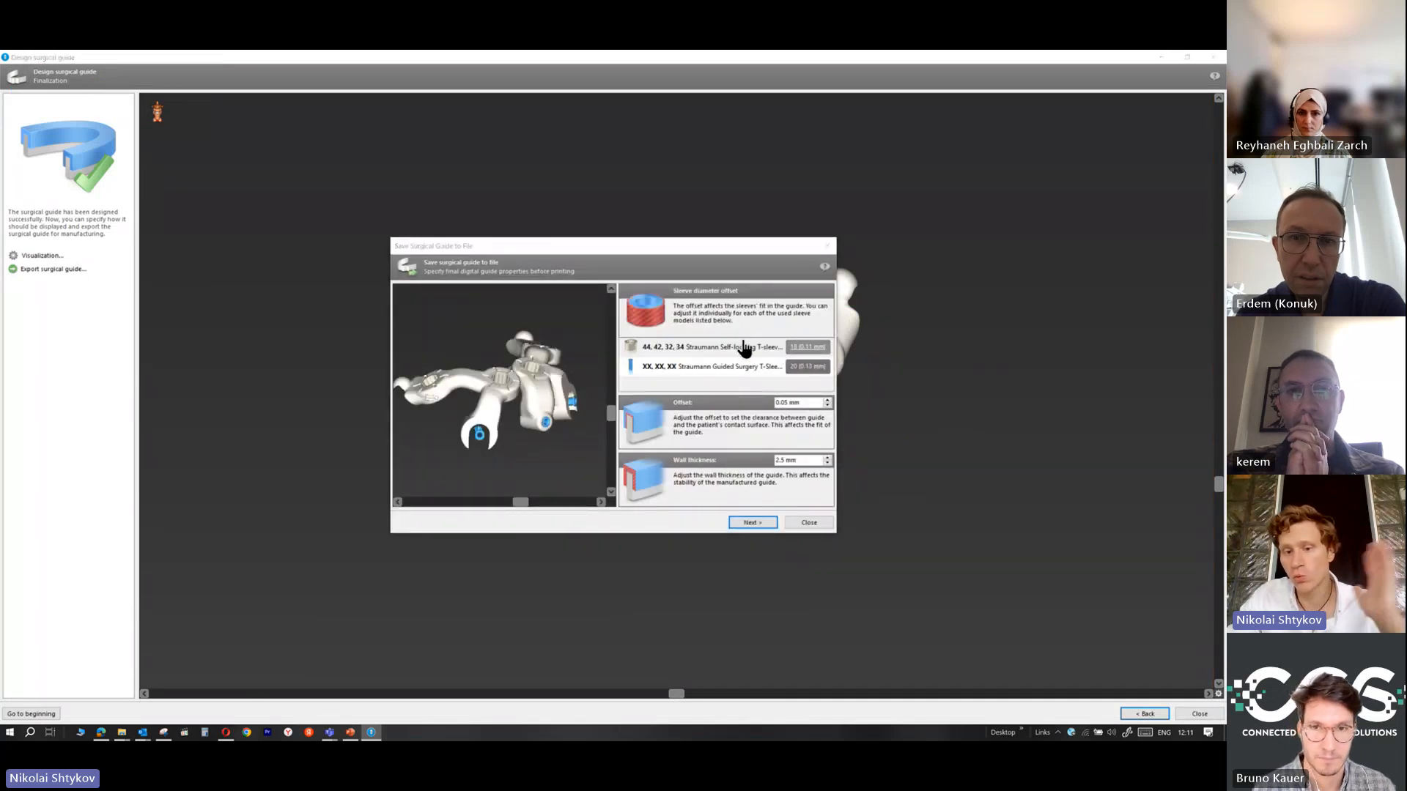
{"action": "left_click", "coordinate": [807, 346]}
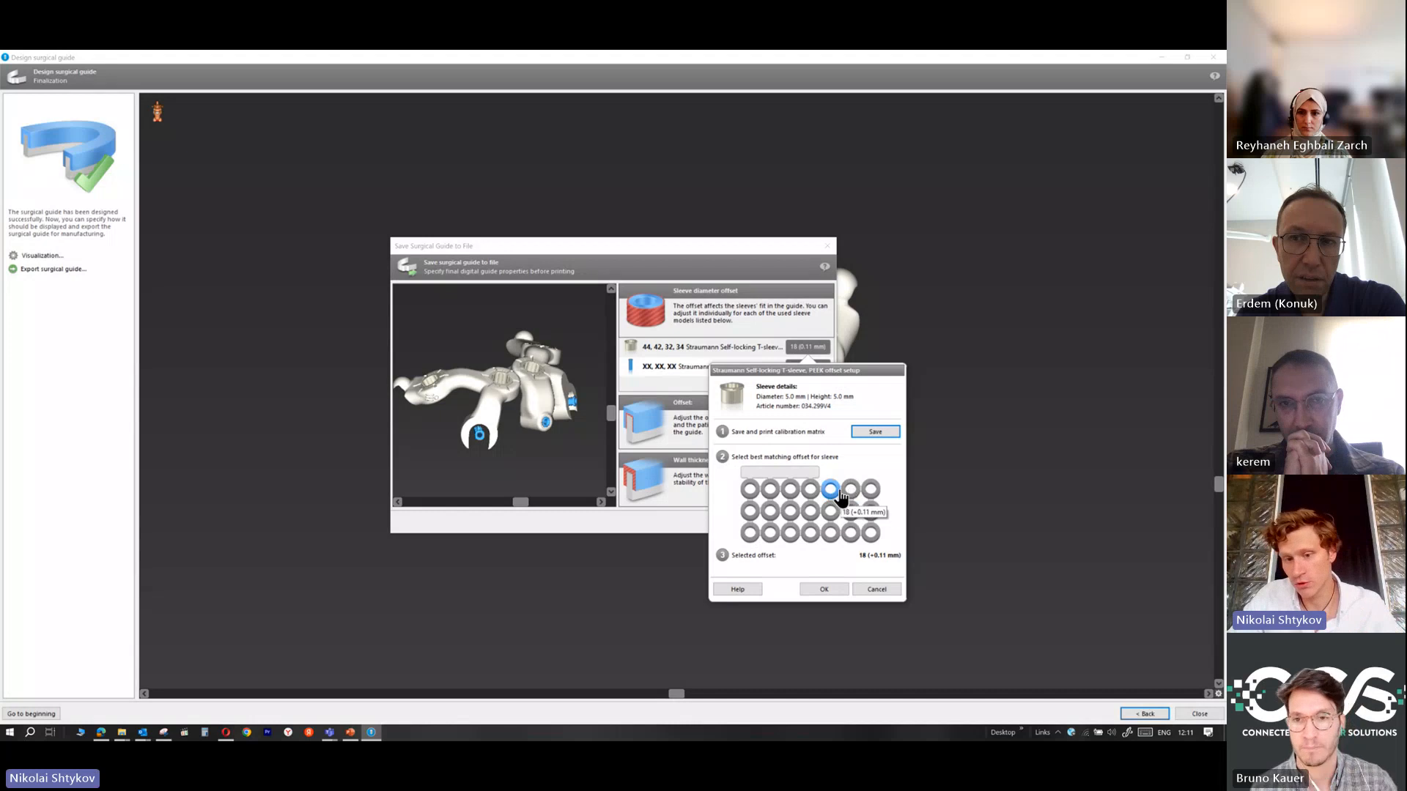
{"action": "left_click", "coordinate": [825, 590]}
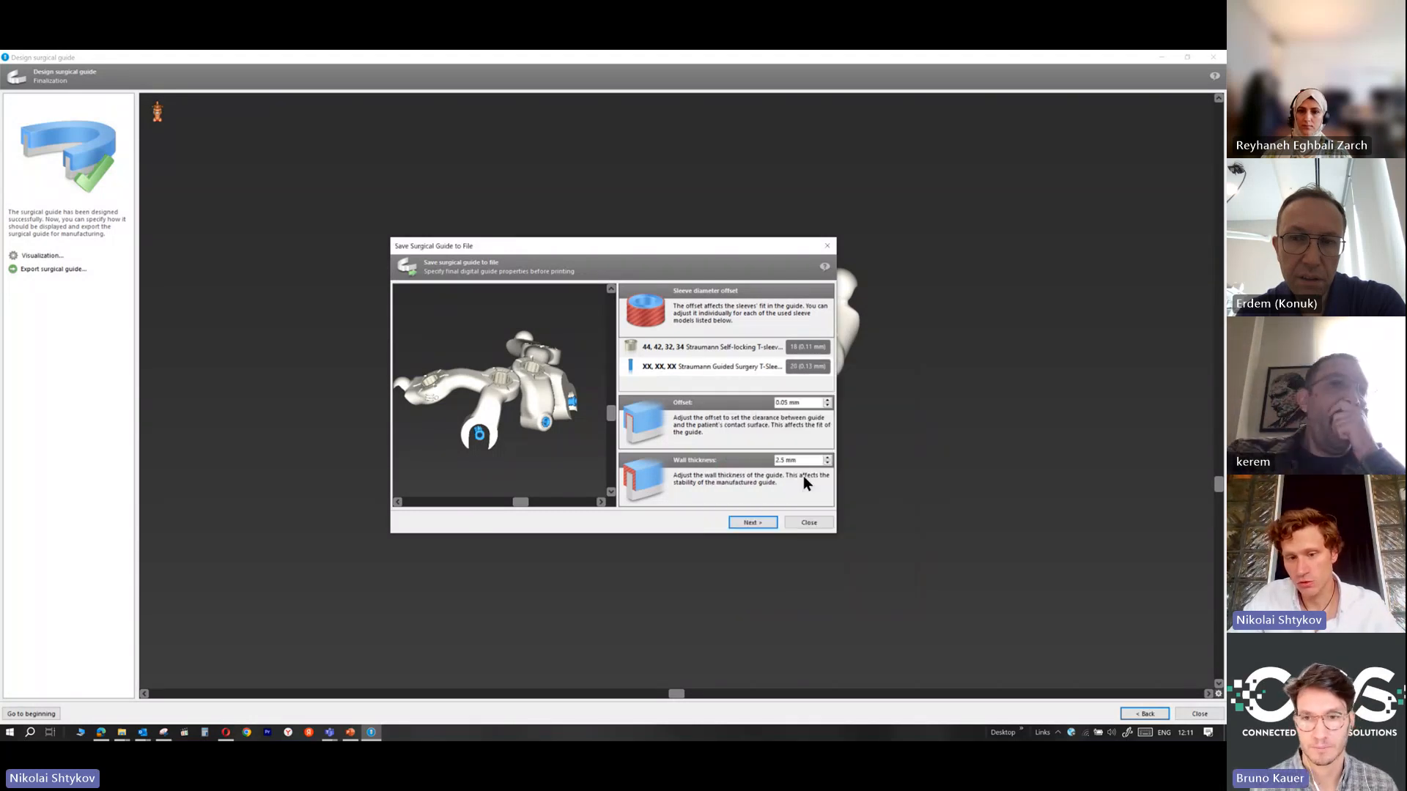
{"action": "left_click", "coordinate": [806, 366]}
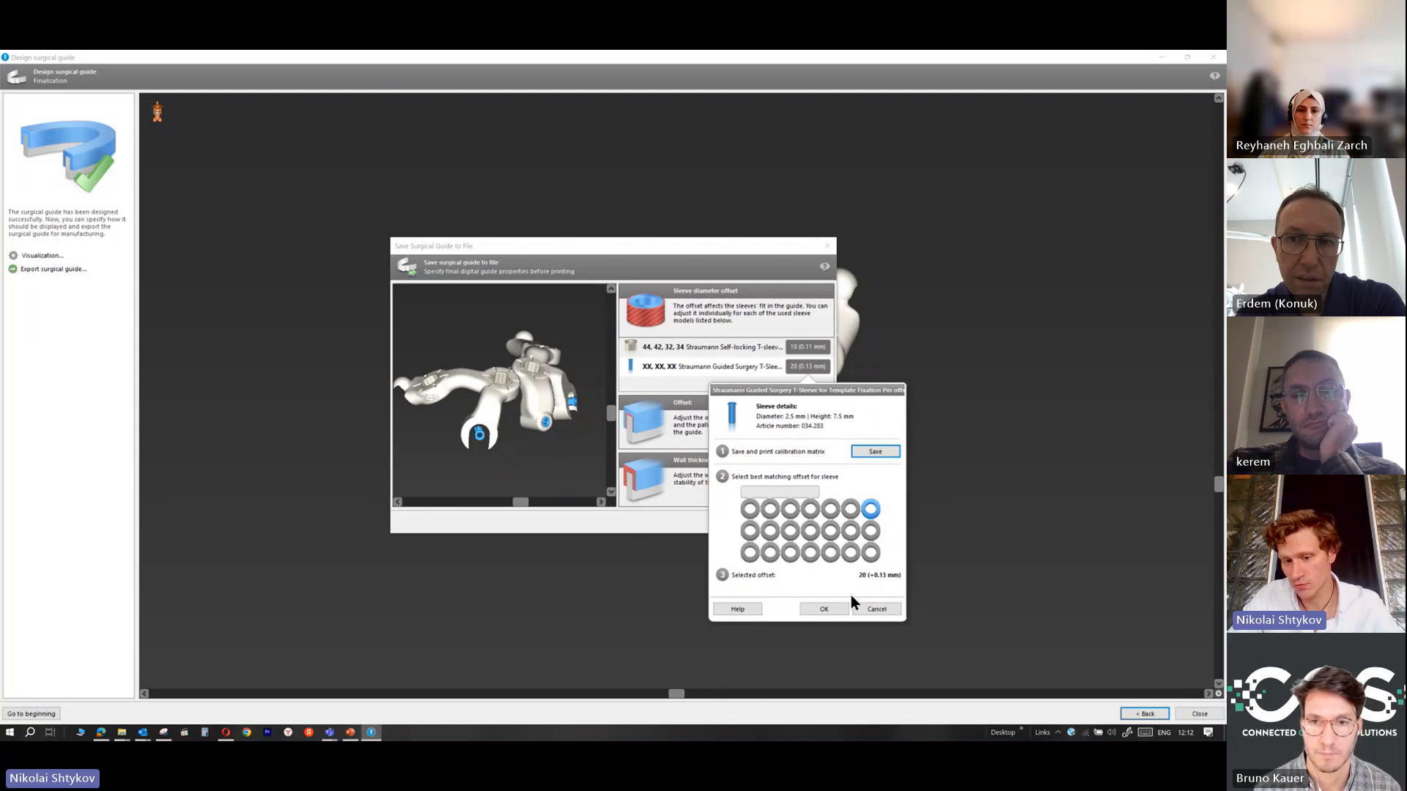
{"action": "left_click", "coordinate": [883, 610]}
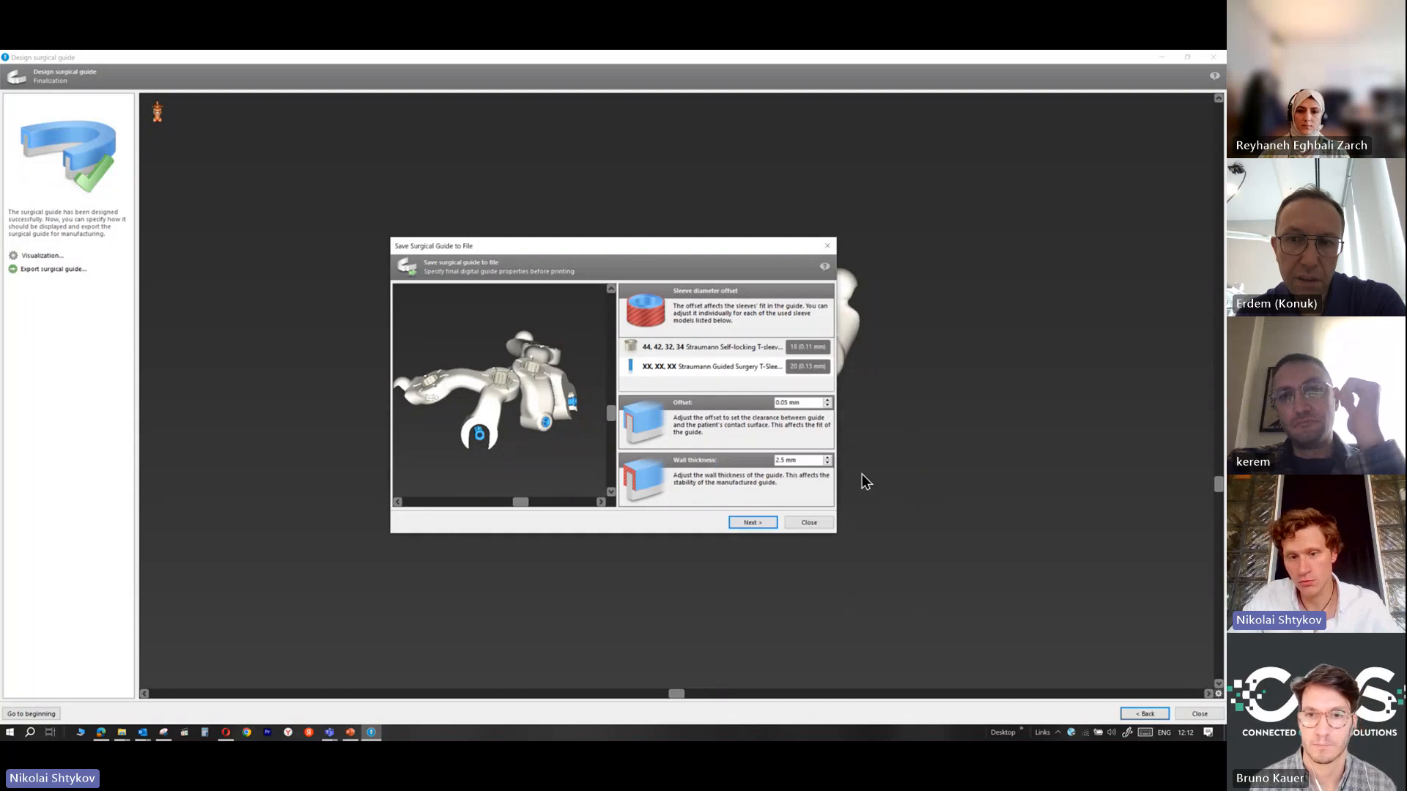
Set the diameter offset of the template fixation pin T-sleeves to 17 (+0.10 mm), close the export and apply the guide design
{"action": "left_click", "coordinate": [805, 366]}
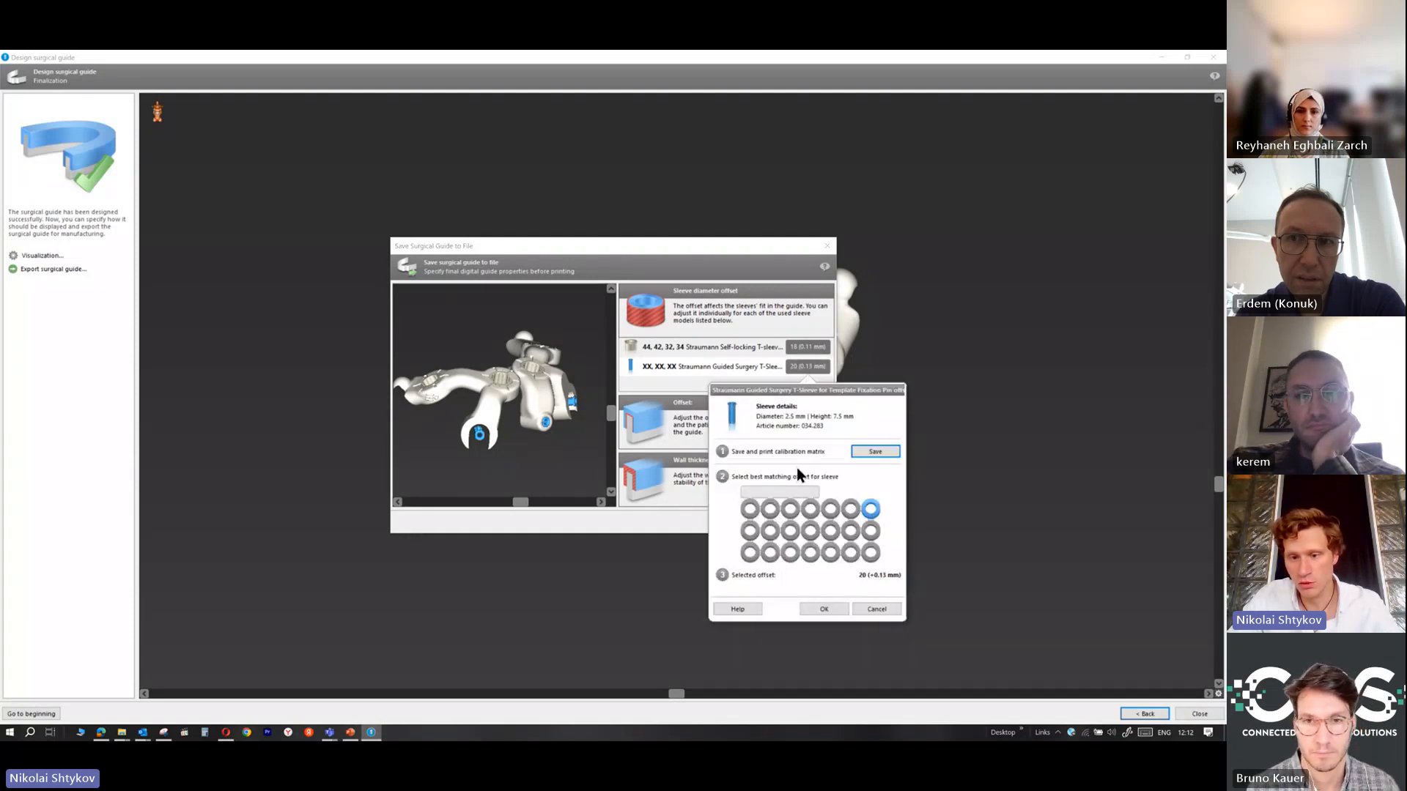
{"action": "left_click", "coordinate": [810, 510]}
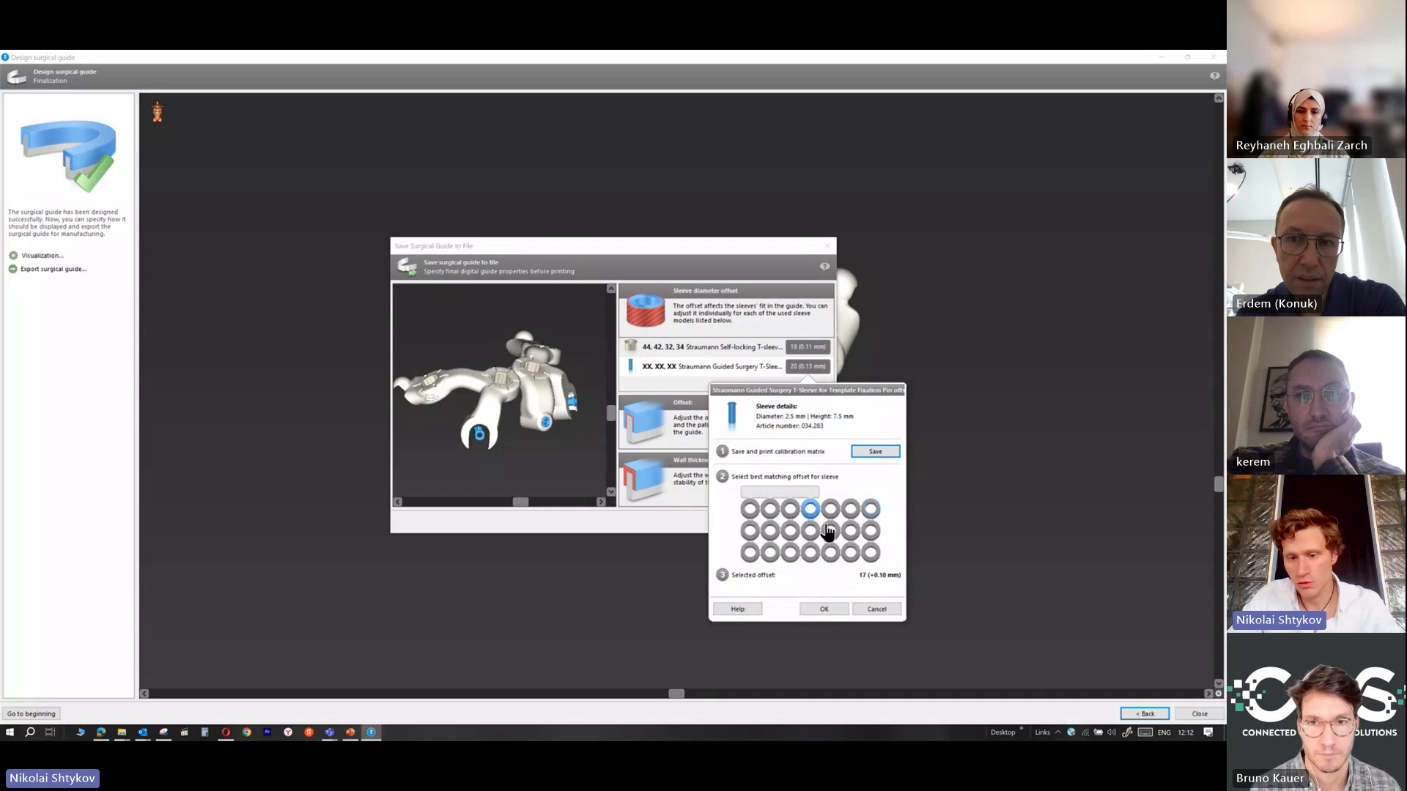
{"action": "left_click", "coordinate": [833, 610]}
{"action": "left_click", "coordinate": [755, 523]}
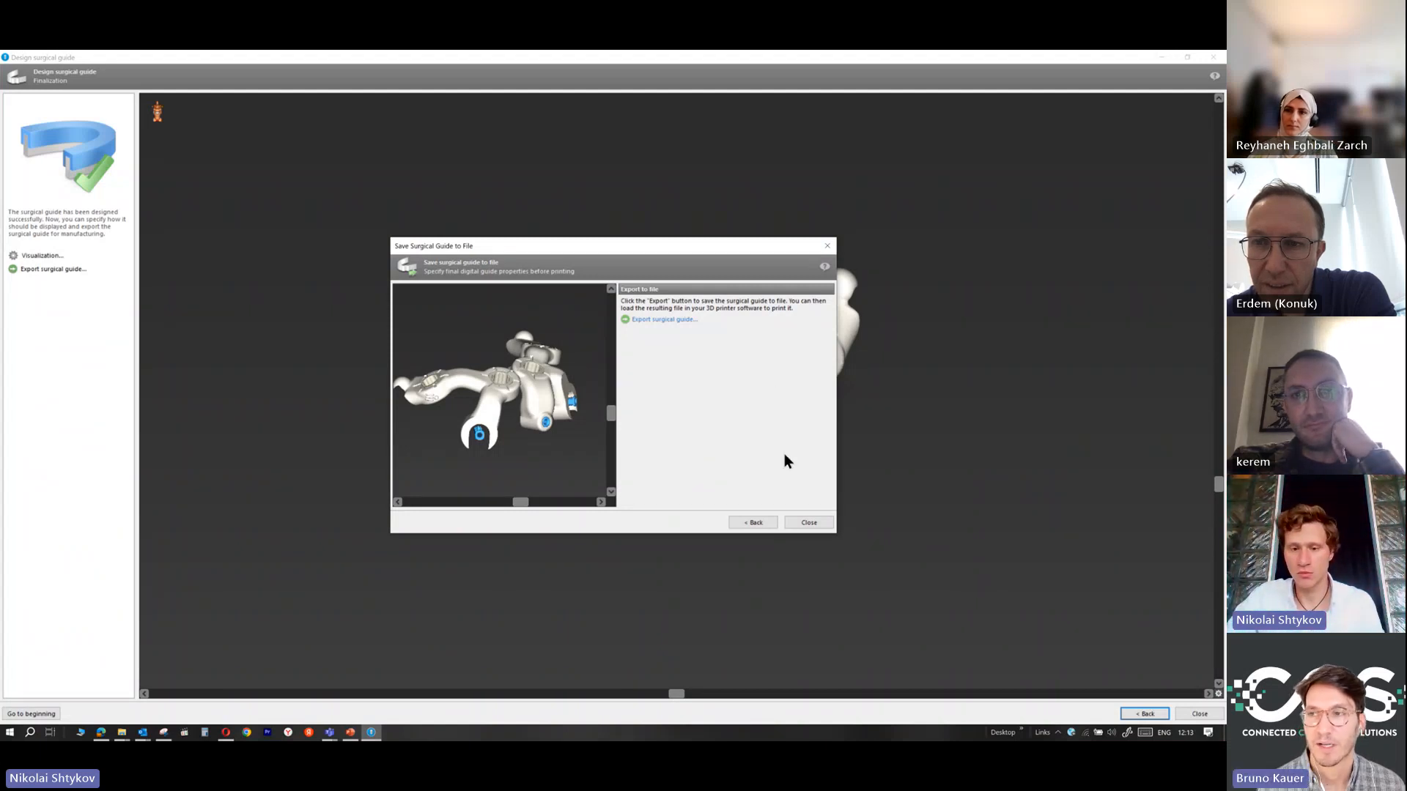
{"action": "left_click", "coordinate": [808, 524]}
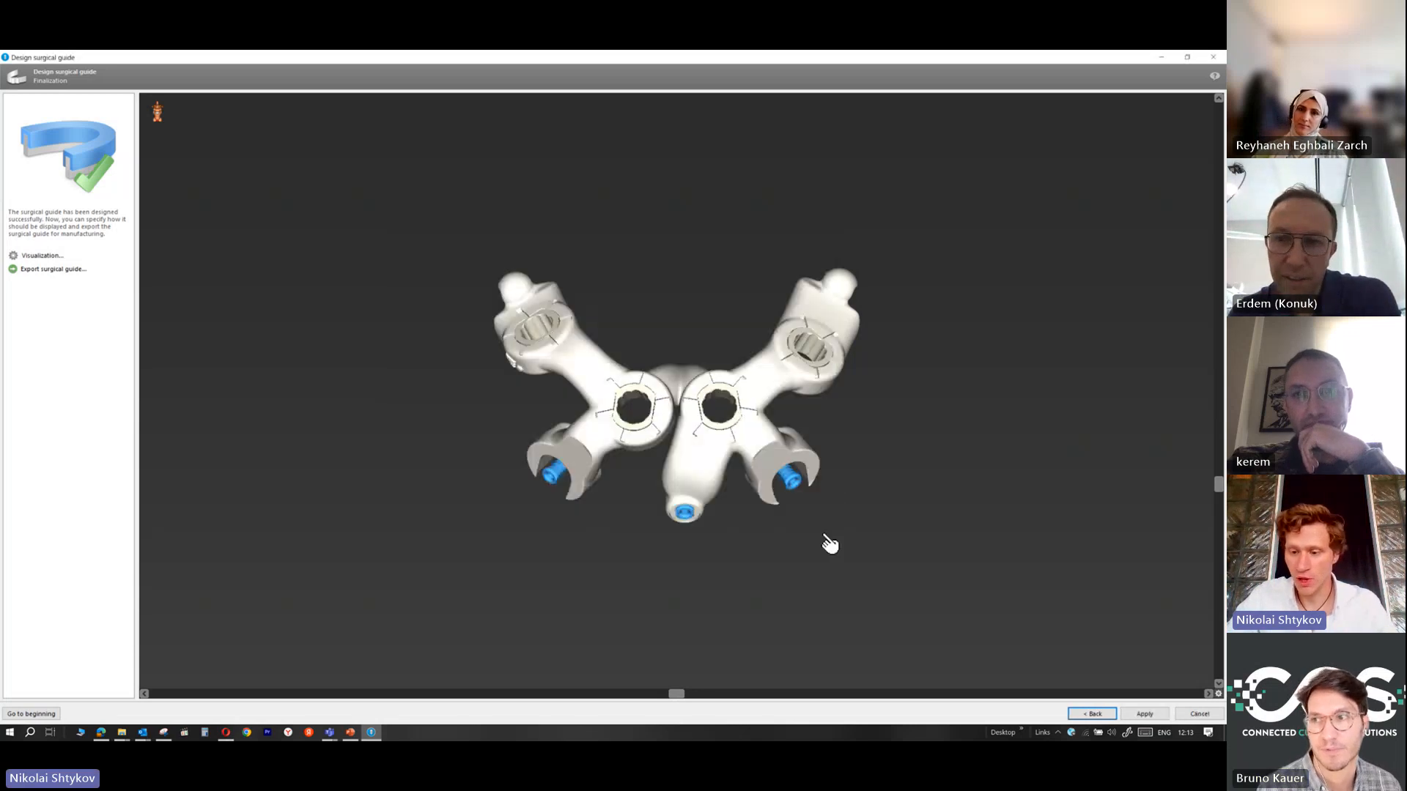
{"action": "left_click", "coordinate": [1134, 713]}
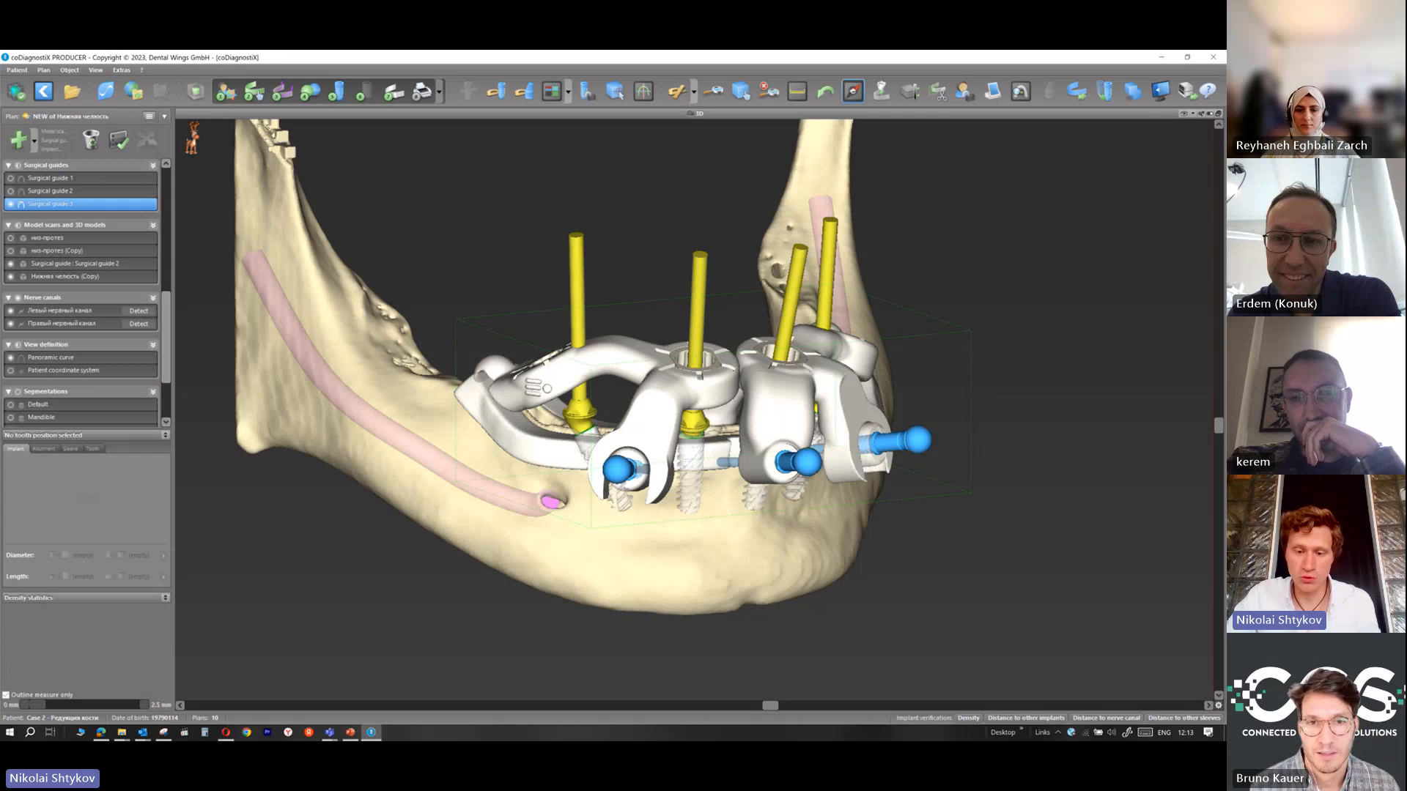
Show the "низ-протез (Copy)" denture scan together with the guide and inspect their overlap from the front and from above
{"action": "left_click_drag", "start_coordinate": [769, 706], "coordinate": [706, 705]}
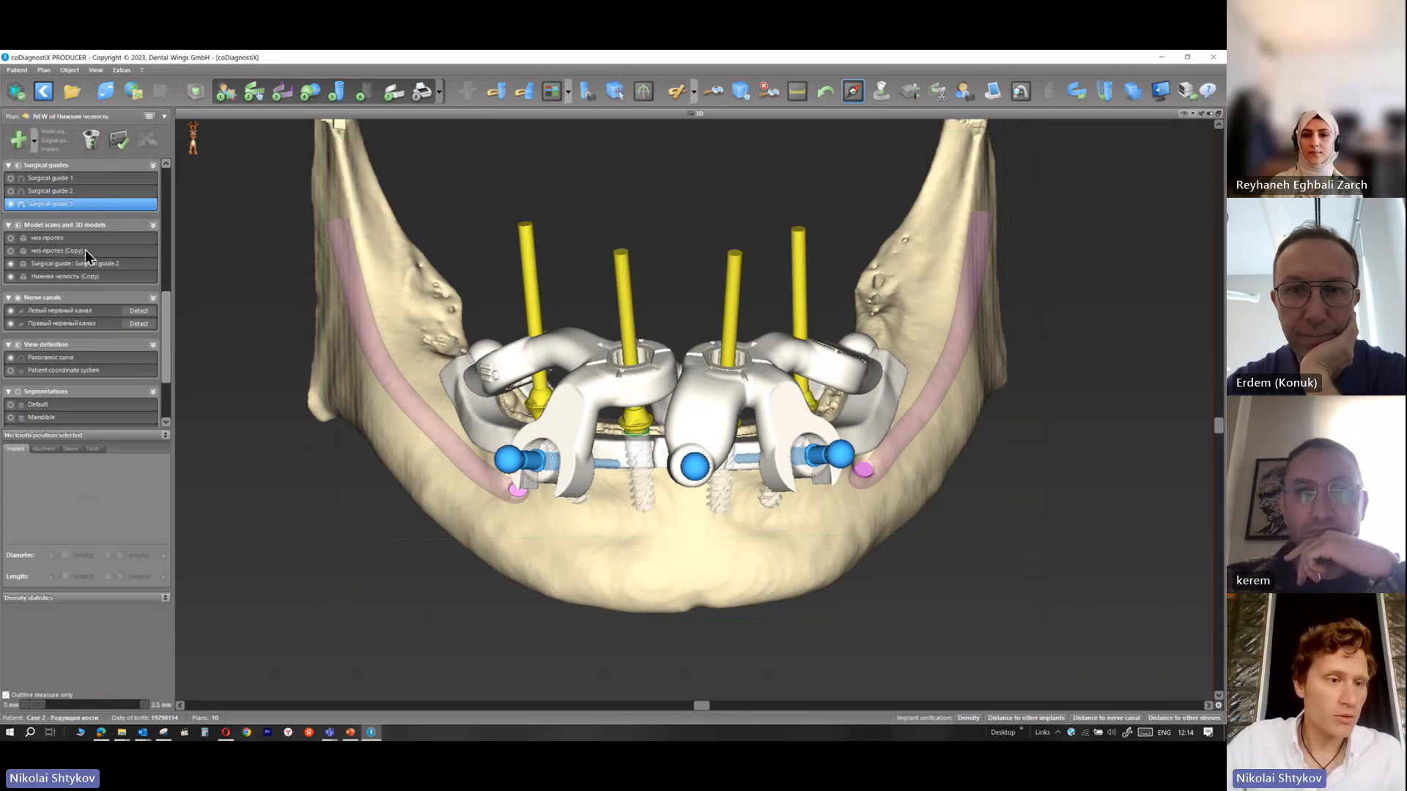
{"action": "left_click", "coordinate": [10, 238]}
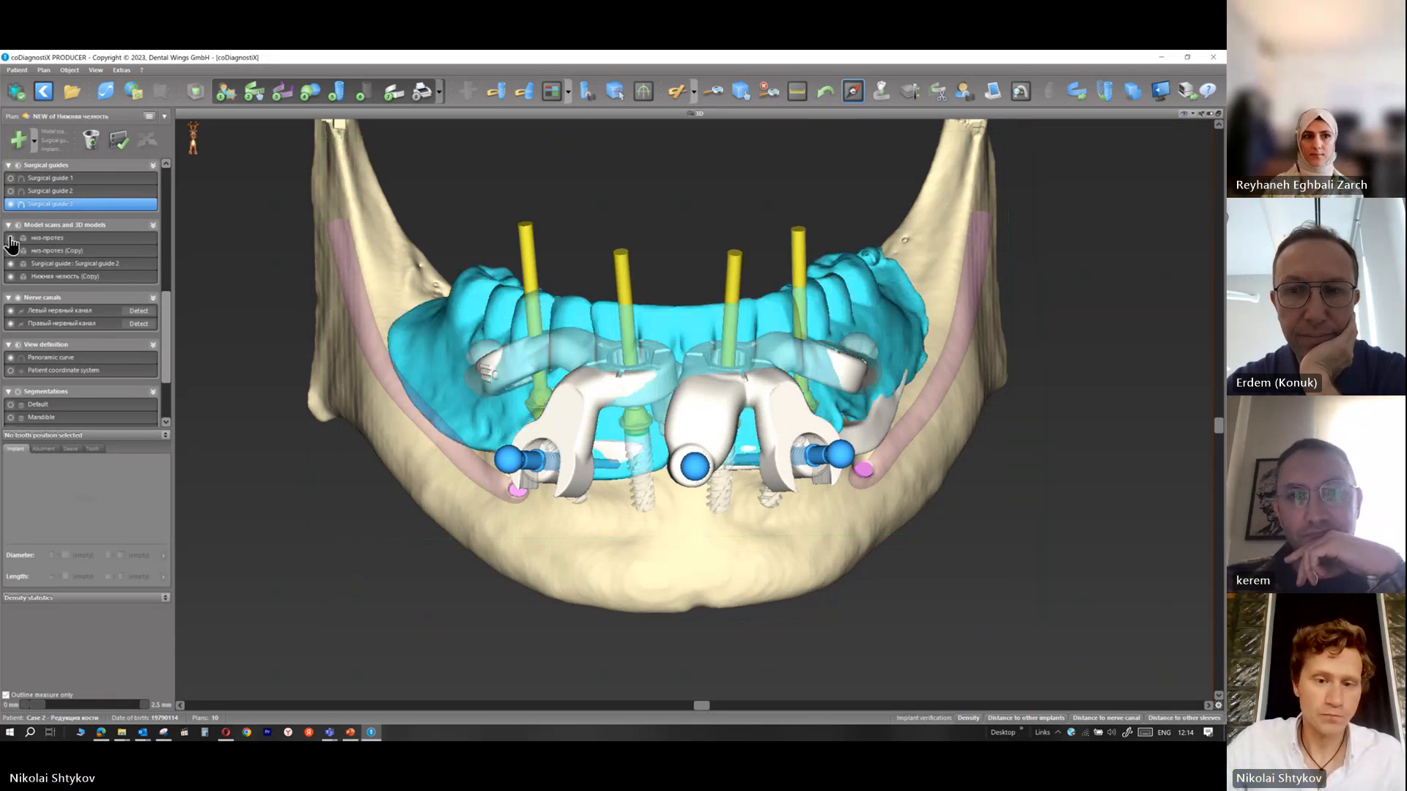
{"action": "left_click", "coordinate": [10, 238]}
{"action": "left_click", "coordinate": [11, 250]}
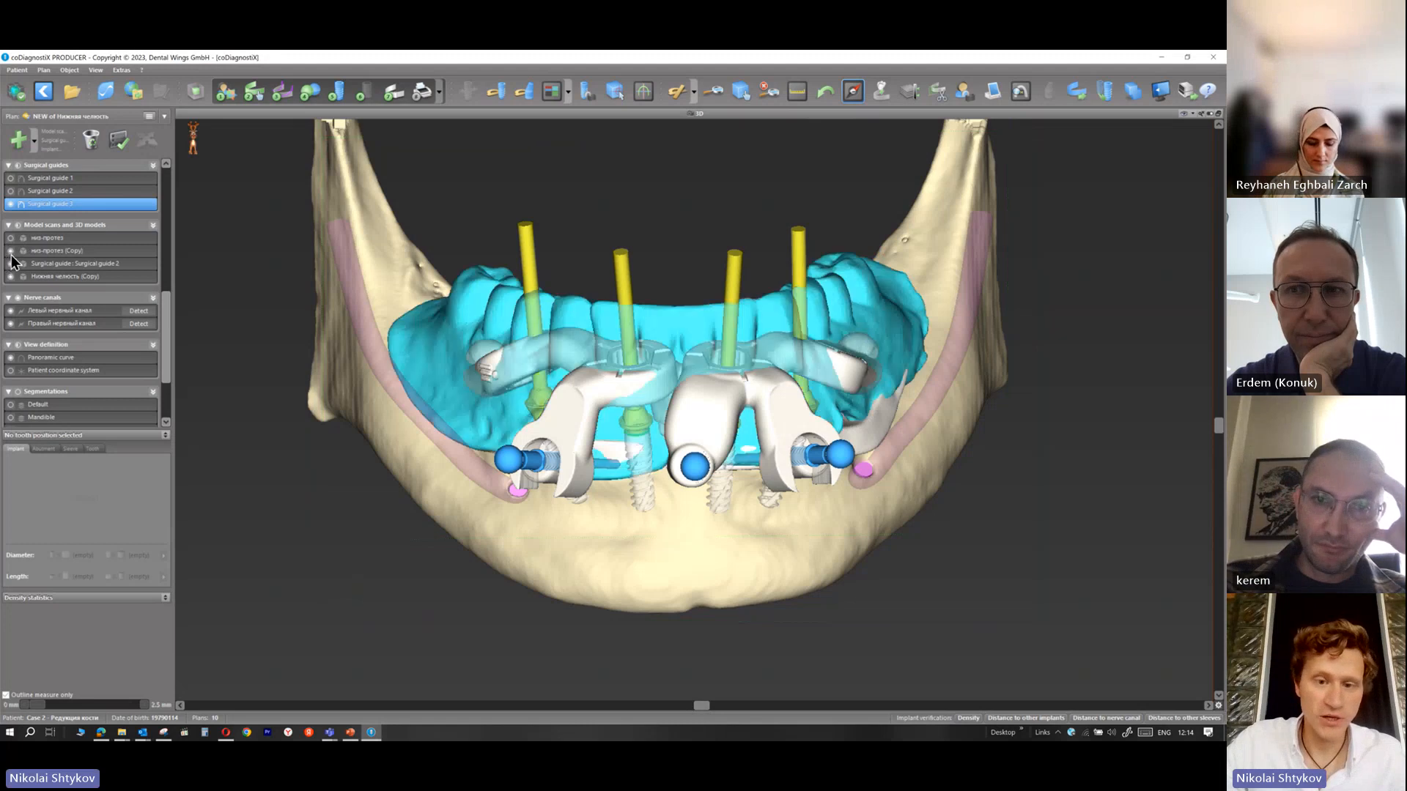
{"action": "left_click_drag", "start_coordinate": [1221, 431], "coordinate": [1217, 546]}
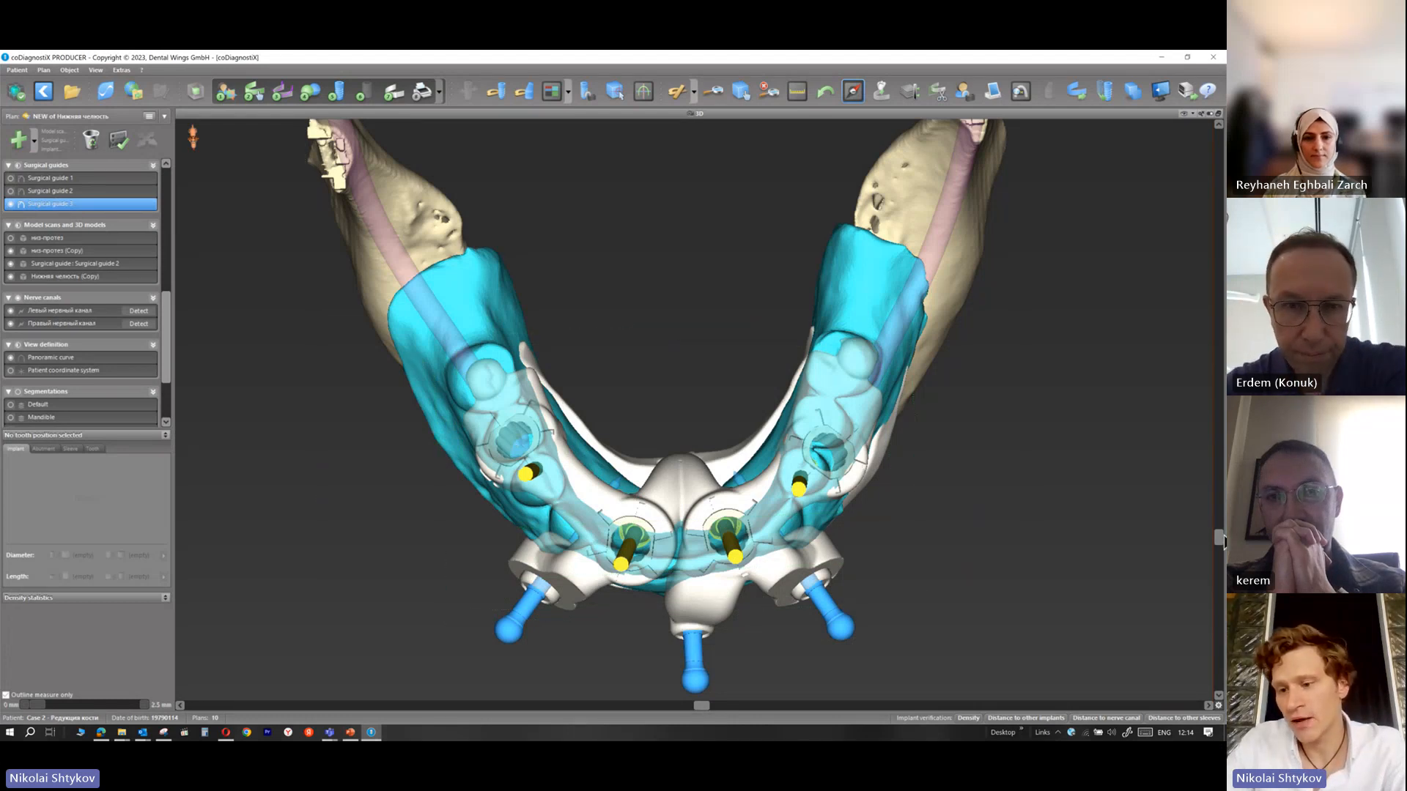
{"action": "left_click_drag", "start_coordinate": [1218, 532], "coordinate": [1194, 404]}
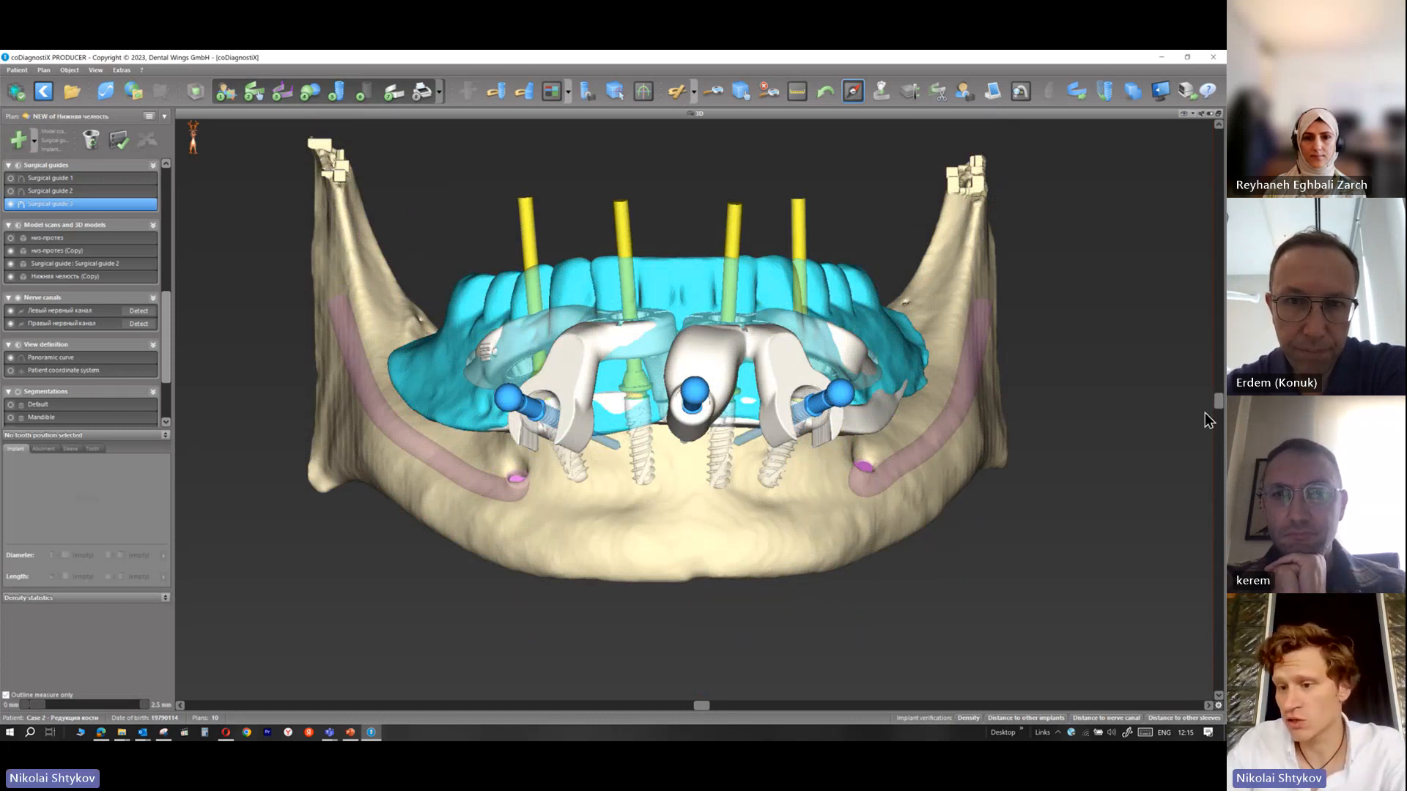
{"action": "left_click", "coordinate": [1215, 512]}
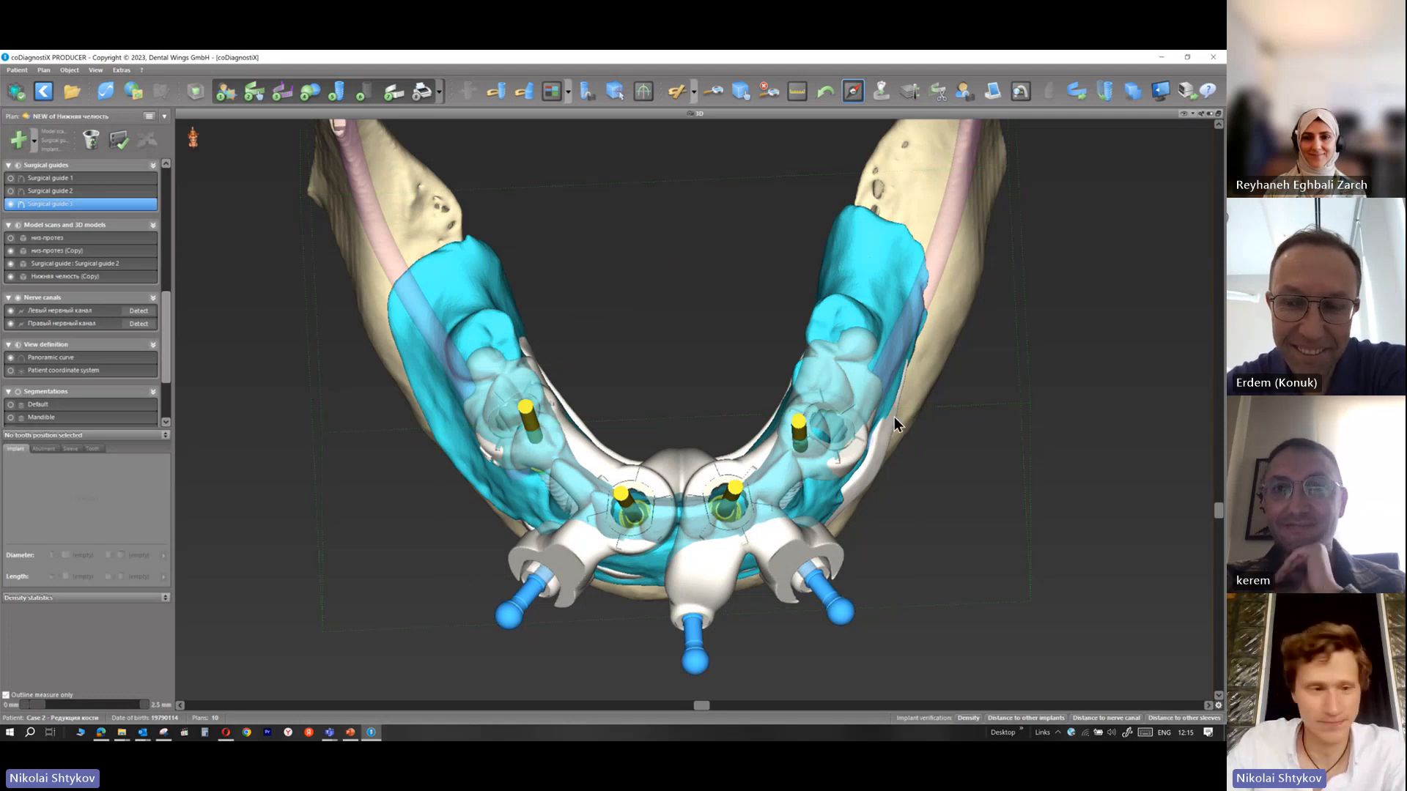
Open the "низ-протез (Copy)" denture model for mesh editing
{"action": "right_click", "coordinate": [46, 205]}
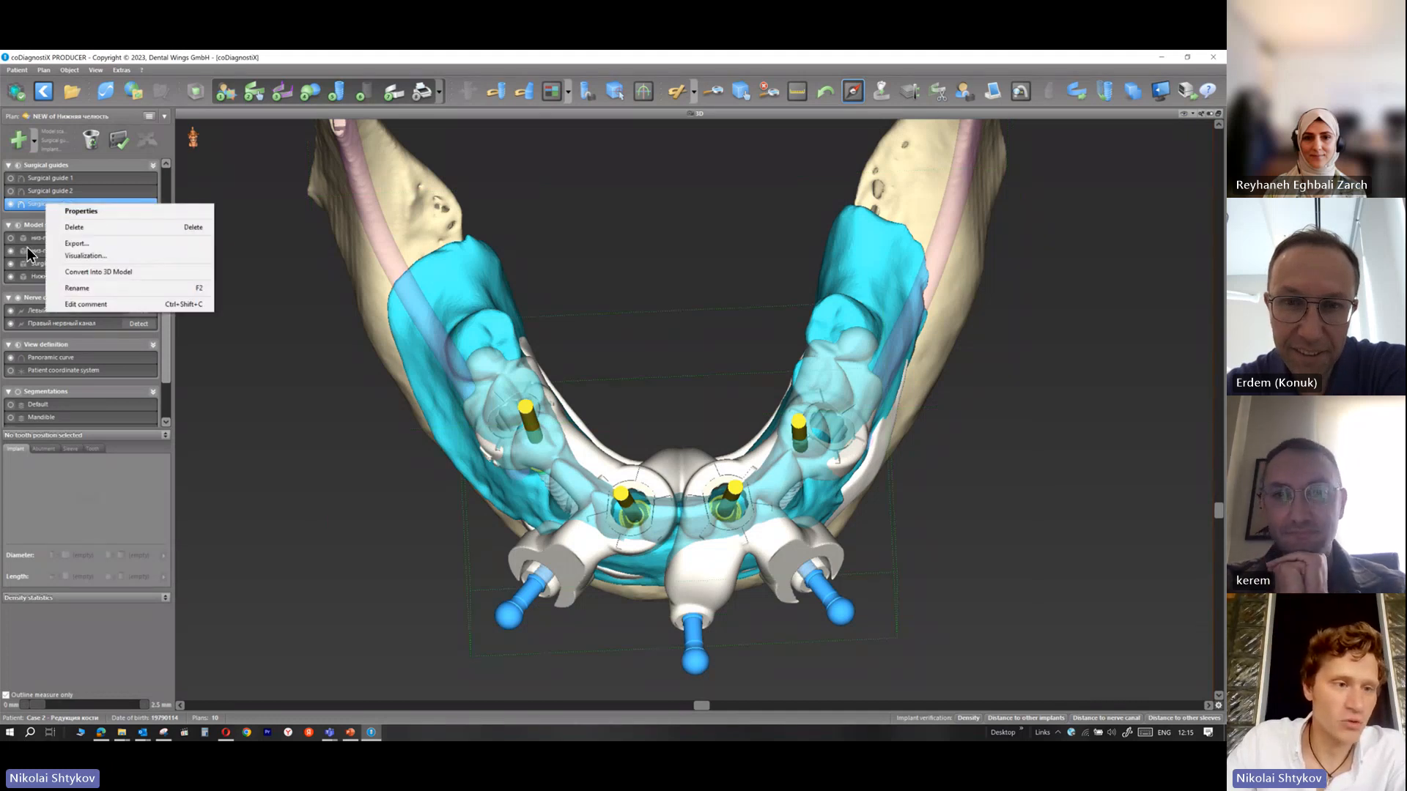
{"action": "left_click", "coordinate": [54, 253]}
{"action": "right_click", "coordinate": [64, 253]}
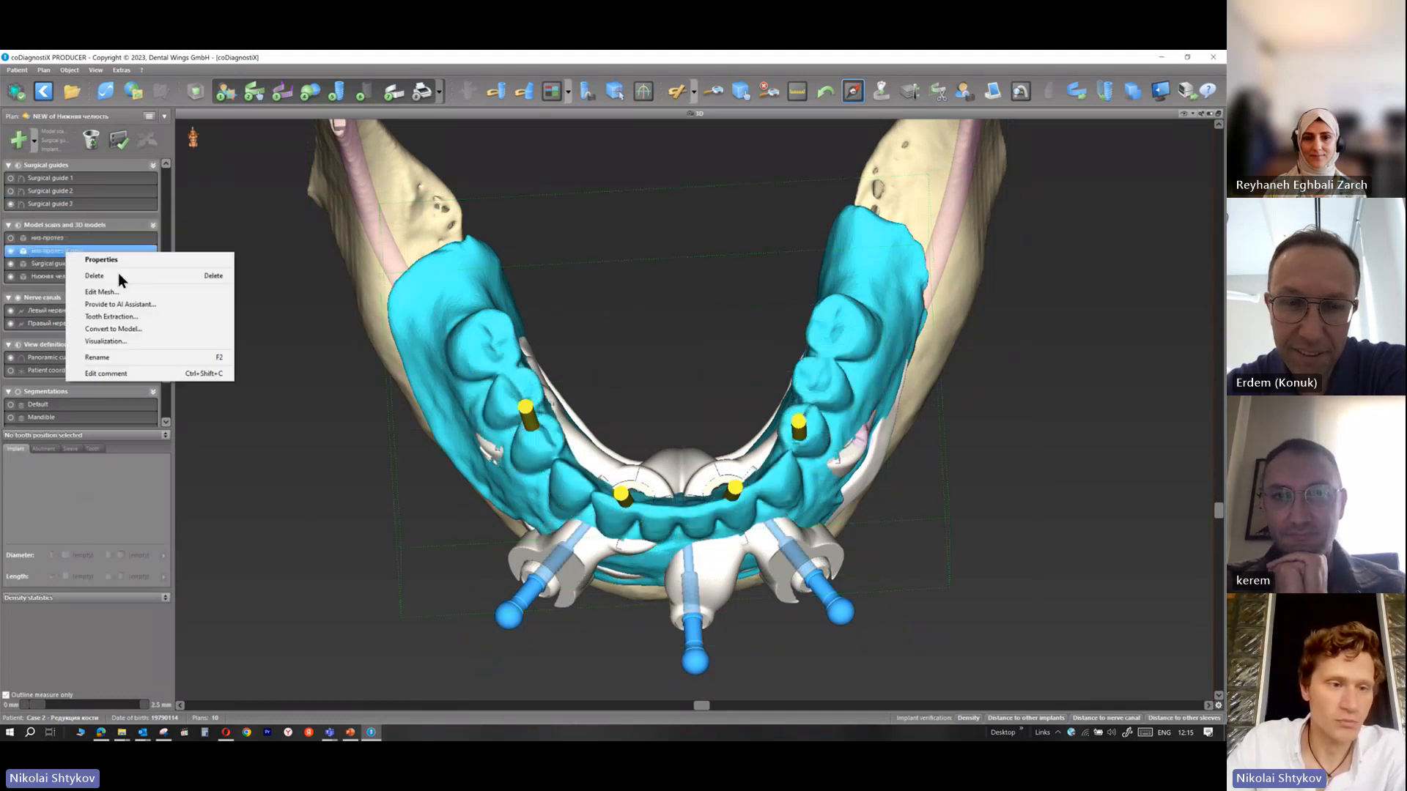
{"action": "left_click", "coordinate": [122, 292]}
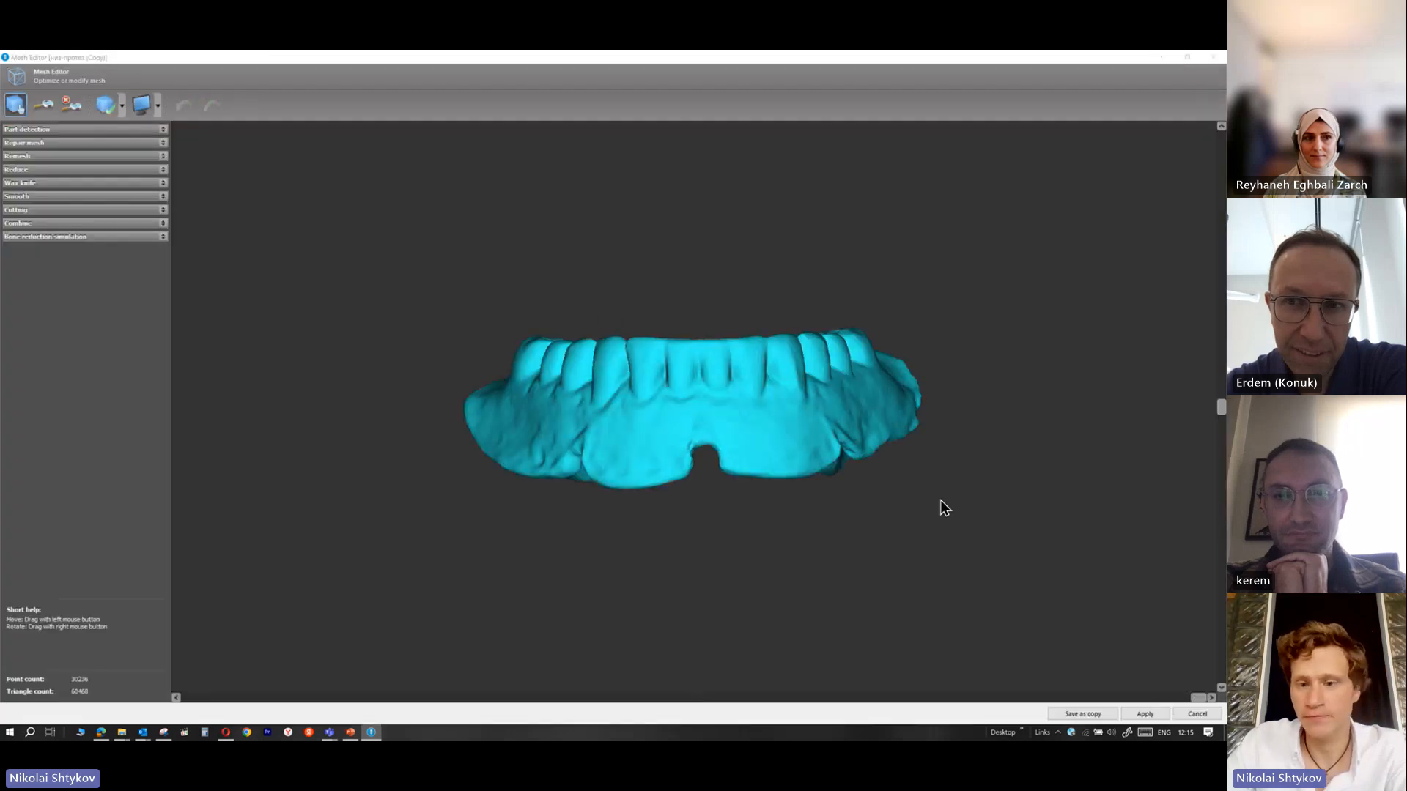
Cut off both rear ends of the denture mesh, including the rearmost molars, using Deep Erase with a 40 px radius
{"action": "left_click_drag", "start_coordinate": [1218, 410], "coordinate": [1220, 660]}
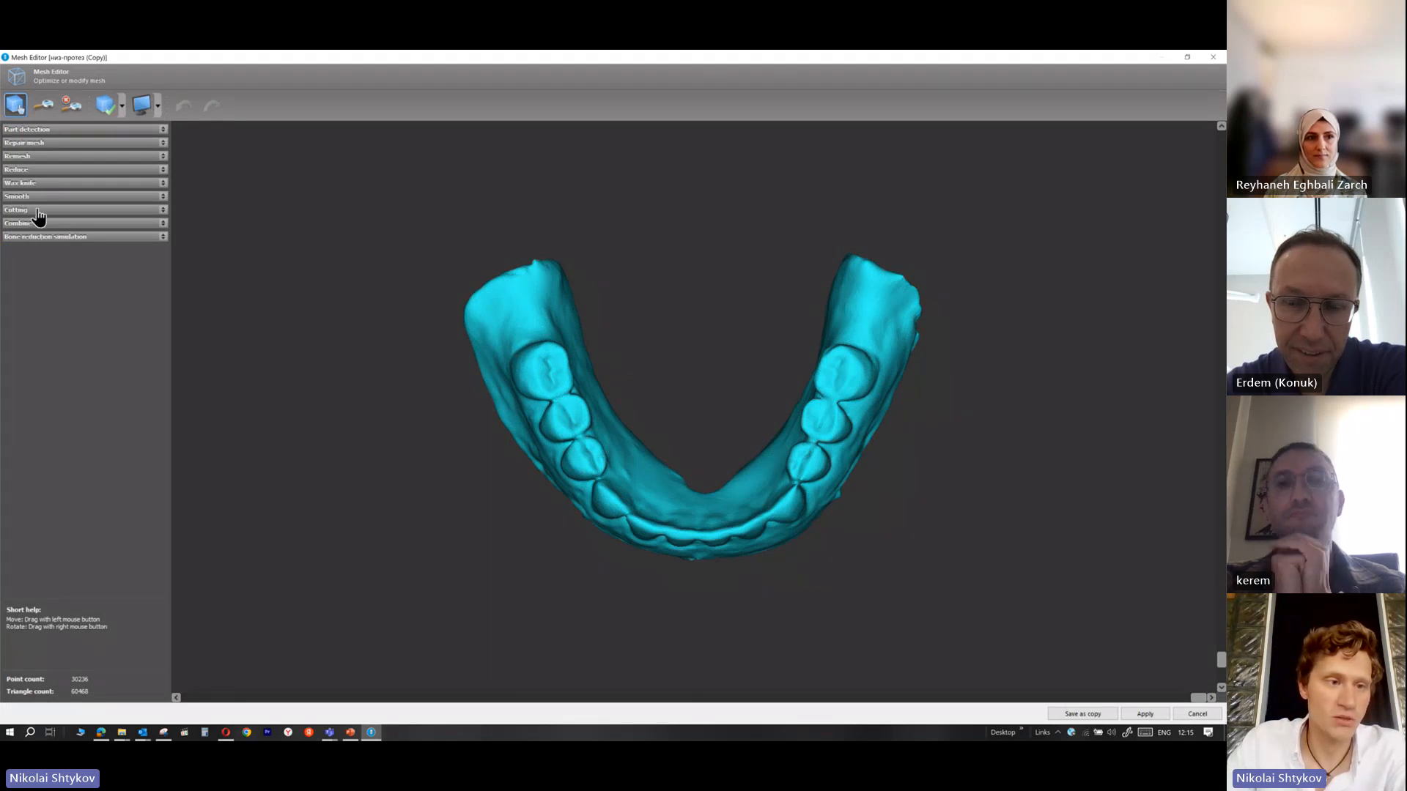
{"action": "left_click", "coordinate": [33, 211]}
{"action": "left_click", "coordinate": [38, 246]}
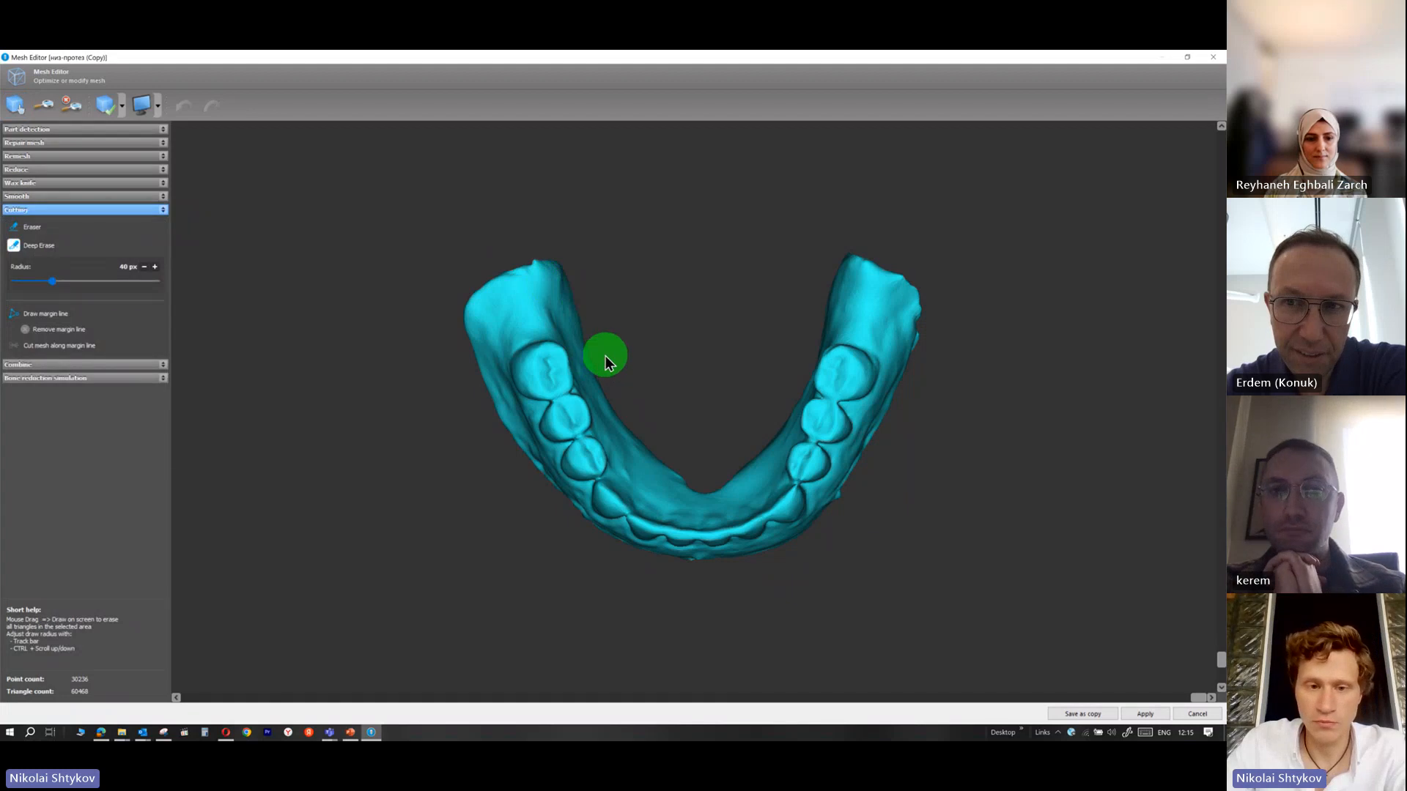
{"action": "mouse_move", "coordinate": [570, 371]}
{"action": "left_mouse_down"}
{"action": "mouse_move", "coordinate": [481, 395]}
{"action": "mouse_move", "coordinate": [599, 324]}
{"action": "mouse_move", "coordinate": [477, 359]}
{"action": "mouse_move", "coordinate": [597, 280]}
{"action": "mouse_move", "coordinate": [450, 299]}
{"action": "mouse_move", "coordinate": [548, 257]}
{"action": "mouse_move", "coordinate": [429, 286]}
{"action": "left_mouse_up"}
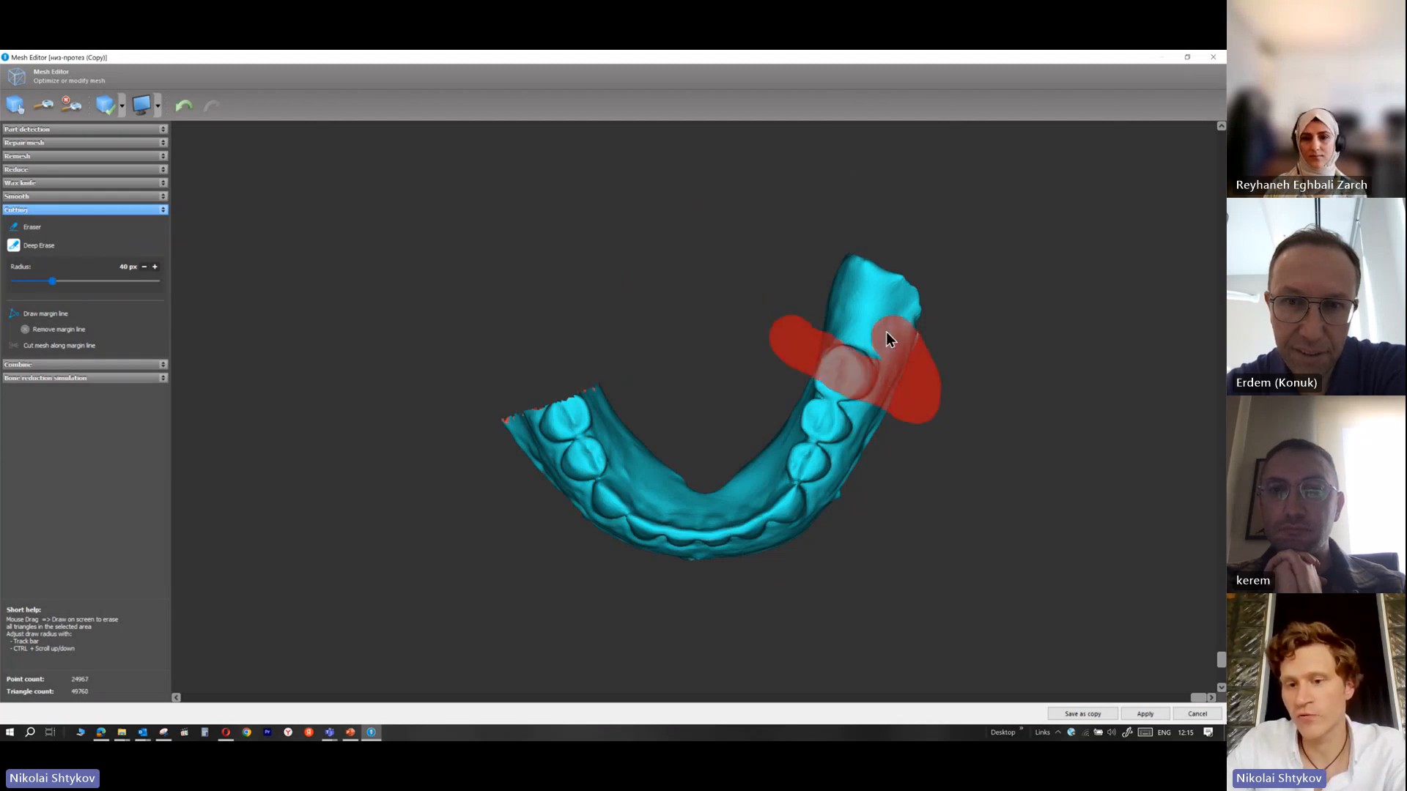
{"action": "mouse_move", "coordinate": [898, 295]}
{"action": "left_mouse_down"}
{"action": "mouse_move", "coordinate": [864, 261]}
{"action": "mouse_move", "coordinate": [906, 306]}
{"action": "mouse_move", "coordinate": [903, 399]}
{"action": "mouse_move", "coordinate": [809, 355]}
{"action": "left_mouse_up"}
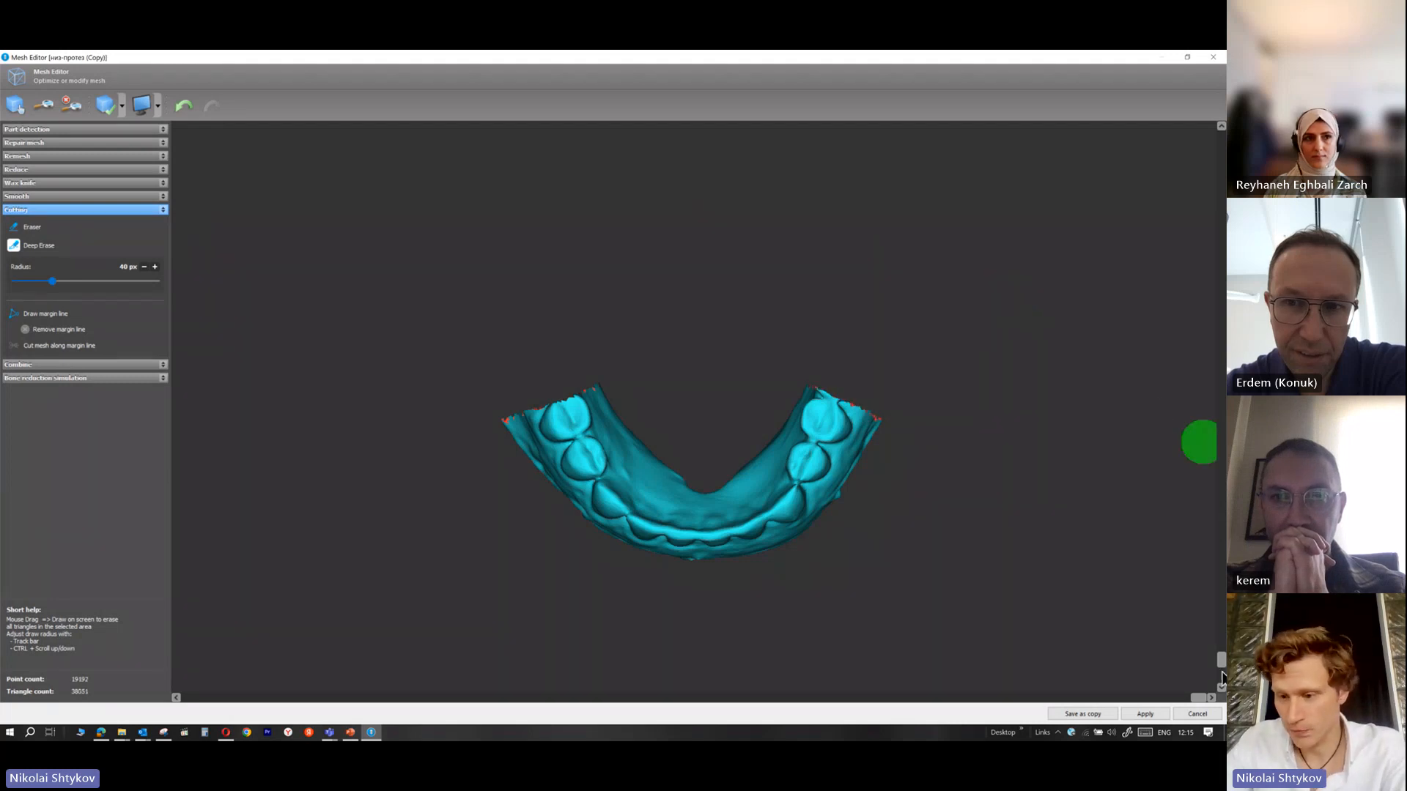
Close the open boundaries at both cut ends of the denture mesh with Select and close holes
{"action": "mouse_move", "coordinate": [1220, 668]}
{"action": "left_mouse_down"}
{"action": "mouse_move", "coordinate": [1168, 348]}
{"action": "mouse_move", "coordinate": [1217, 672]}
{"action": "left_mouse_up"}
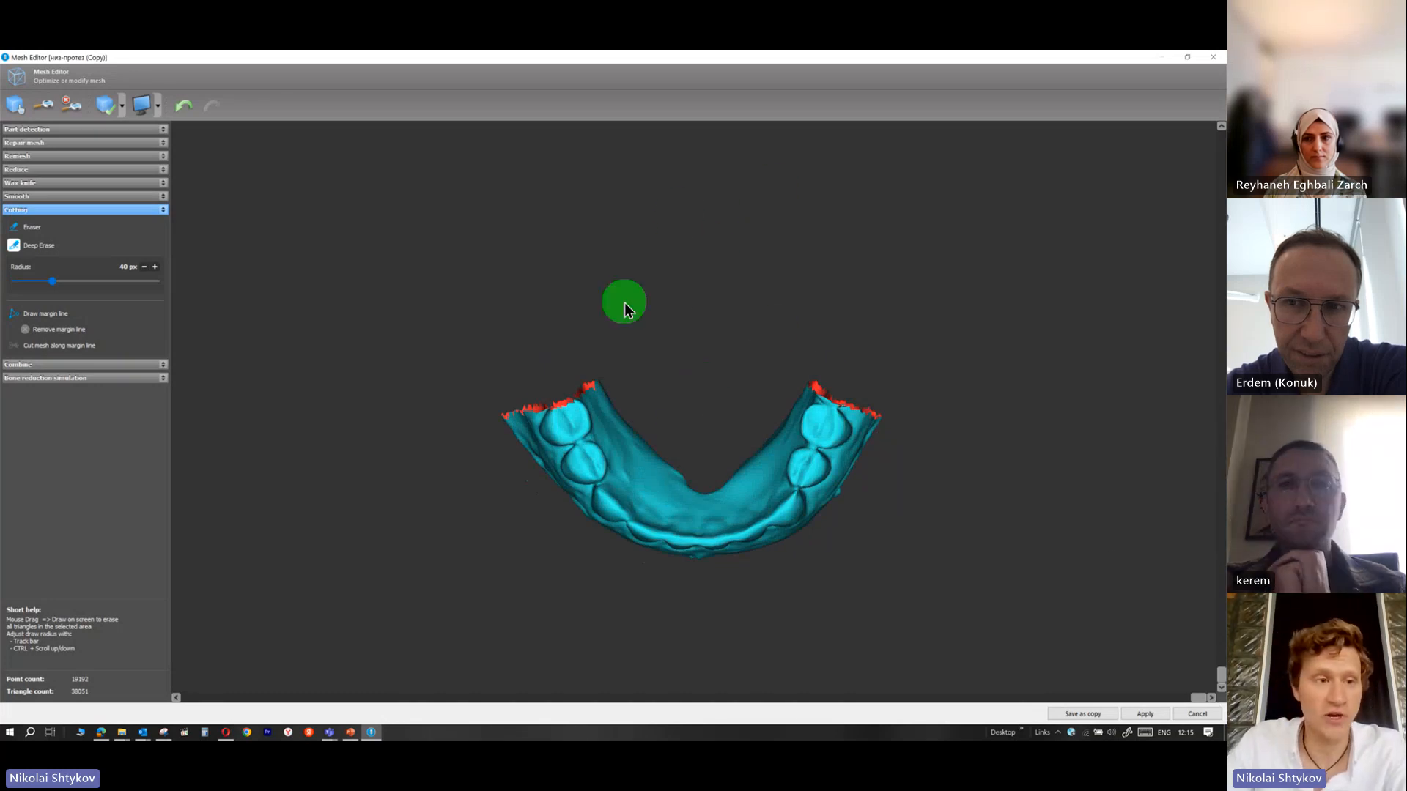
{"action": "left_click", "coordinate": [64, 132]}
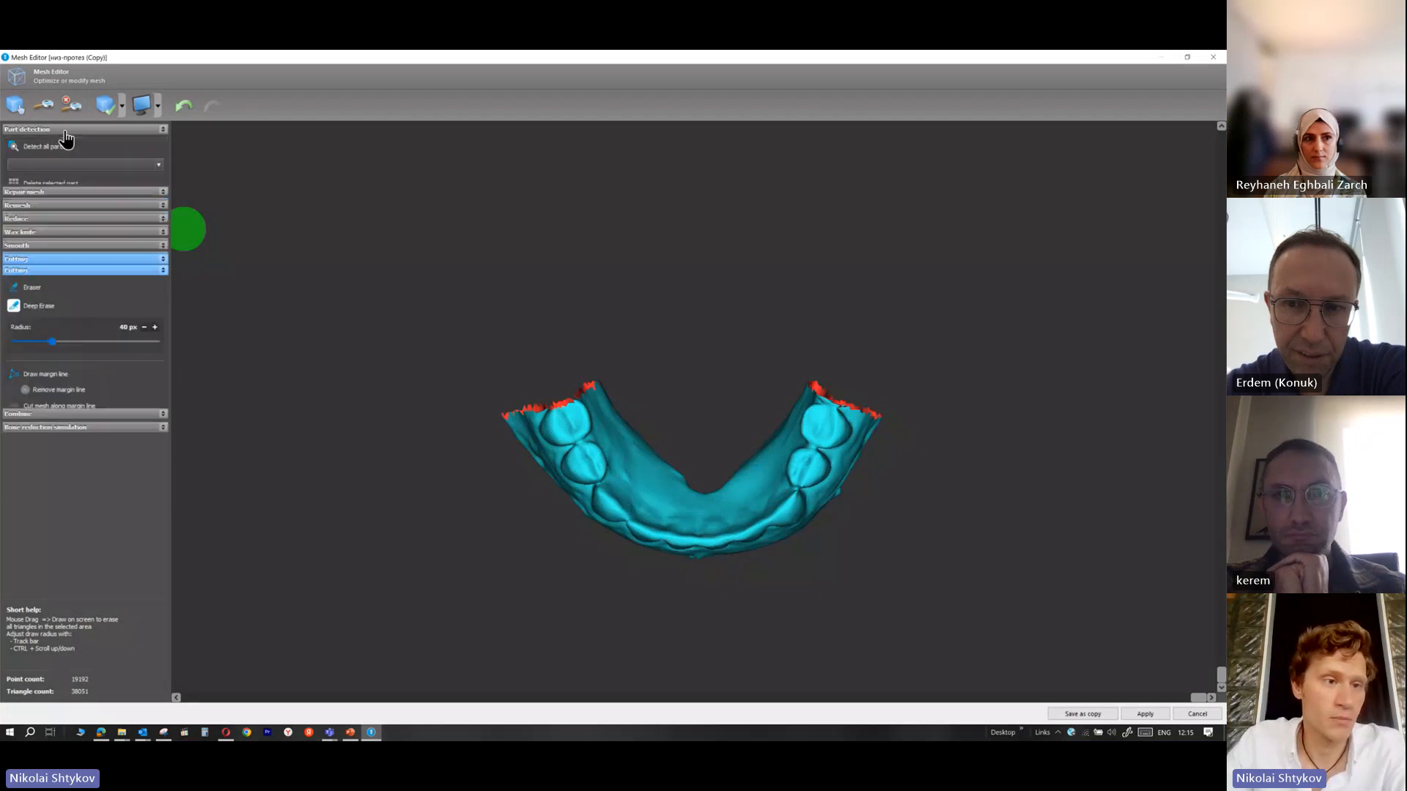
{"action": "left_click", "coordinate": [66, 253]}
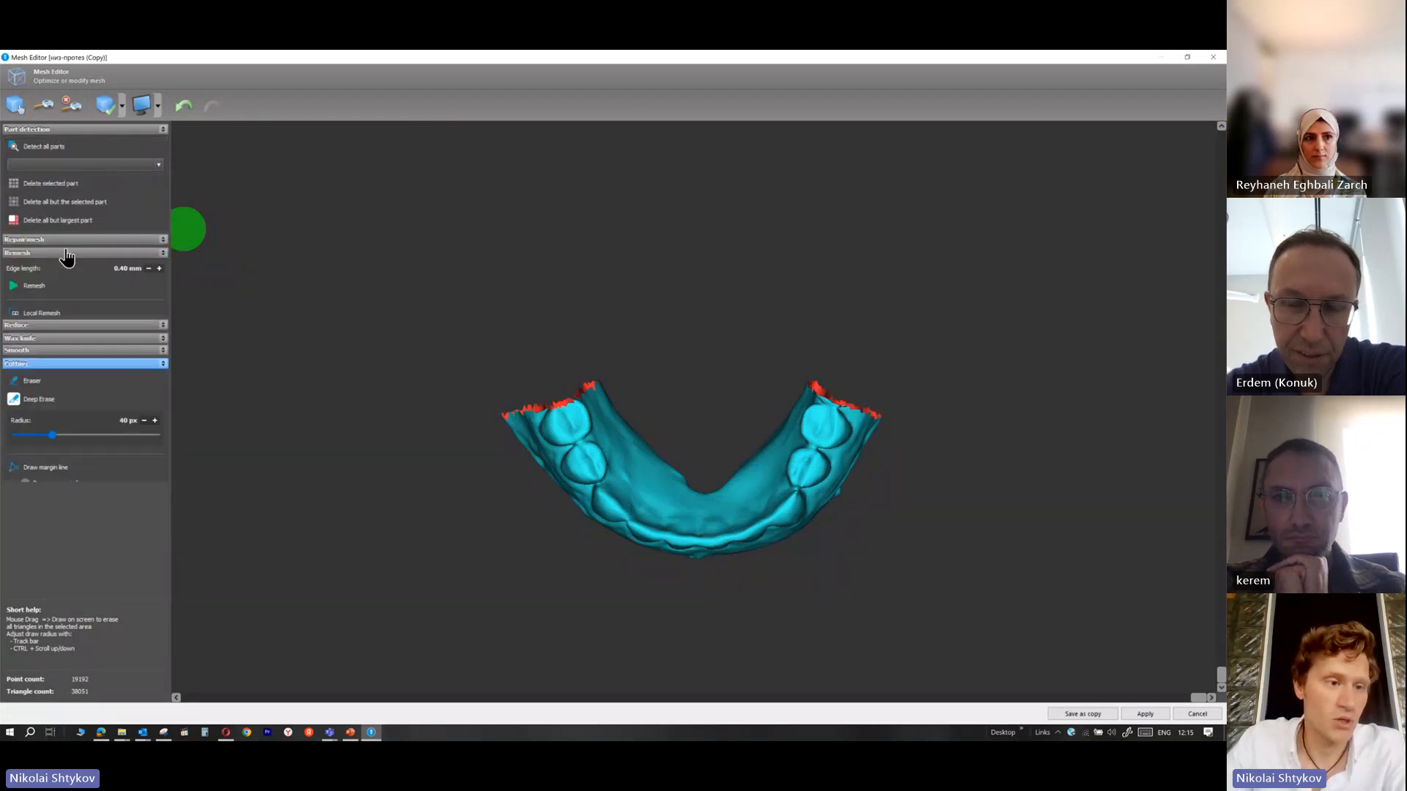
{"action": "left_click", "coordinate": [71, 239]}
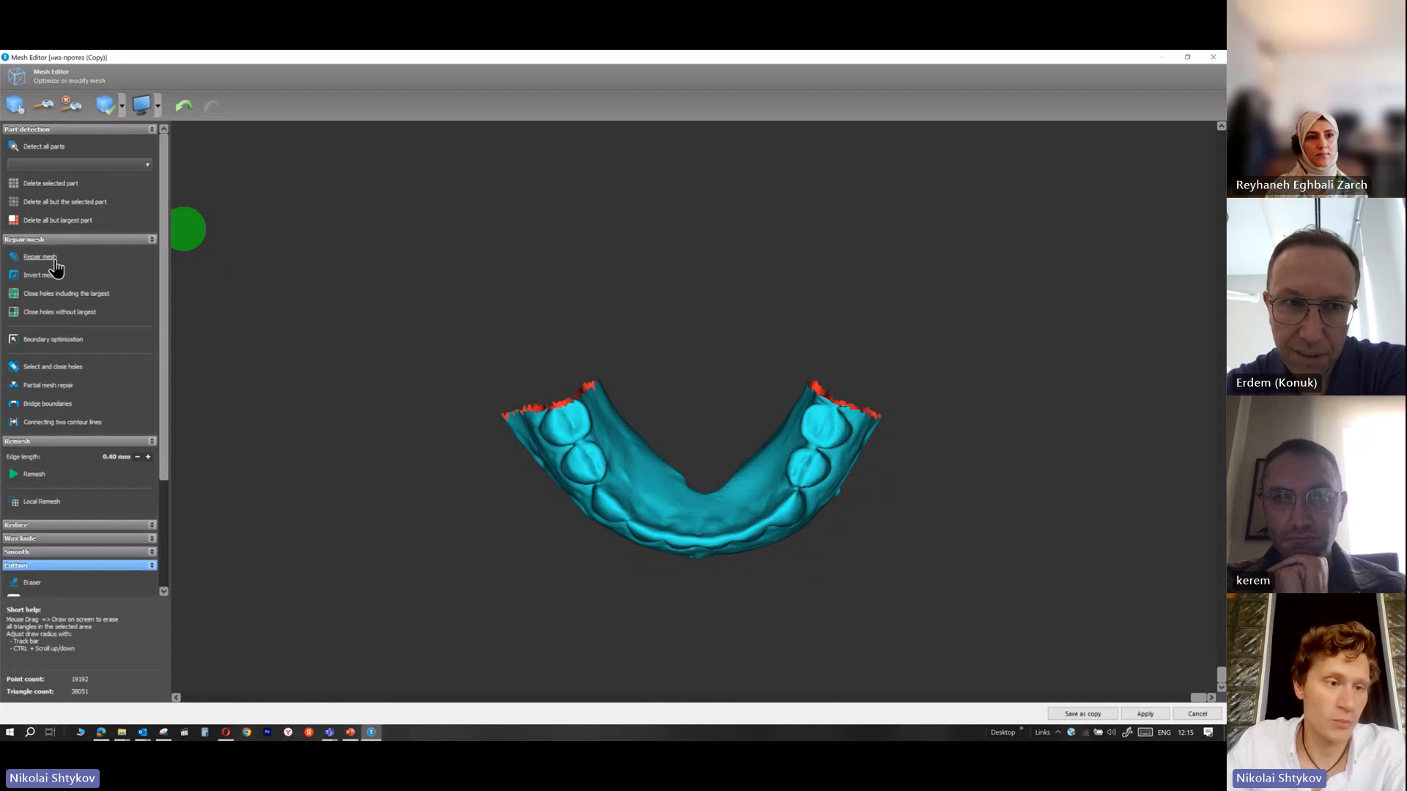
{"action": "left_click", "coordinate": [41, 370]}
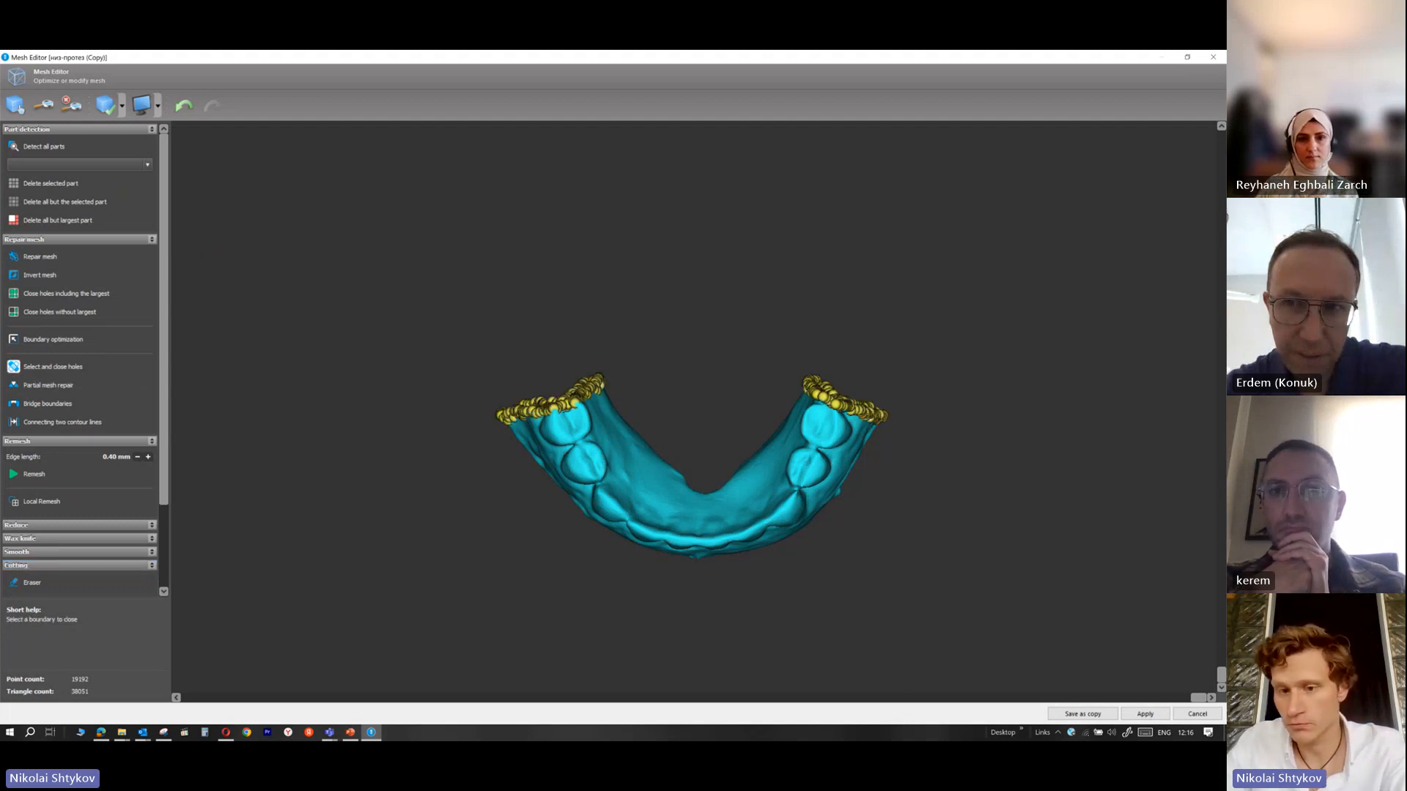
{"action": "left_click", "coordinate": [15, 105]}
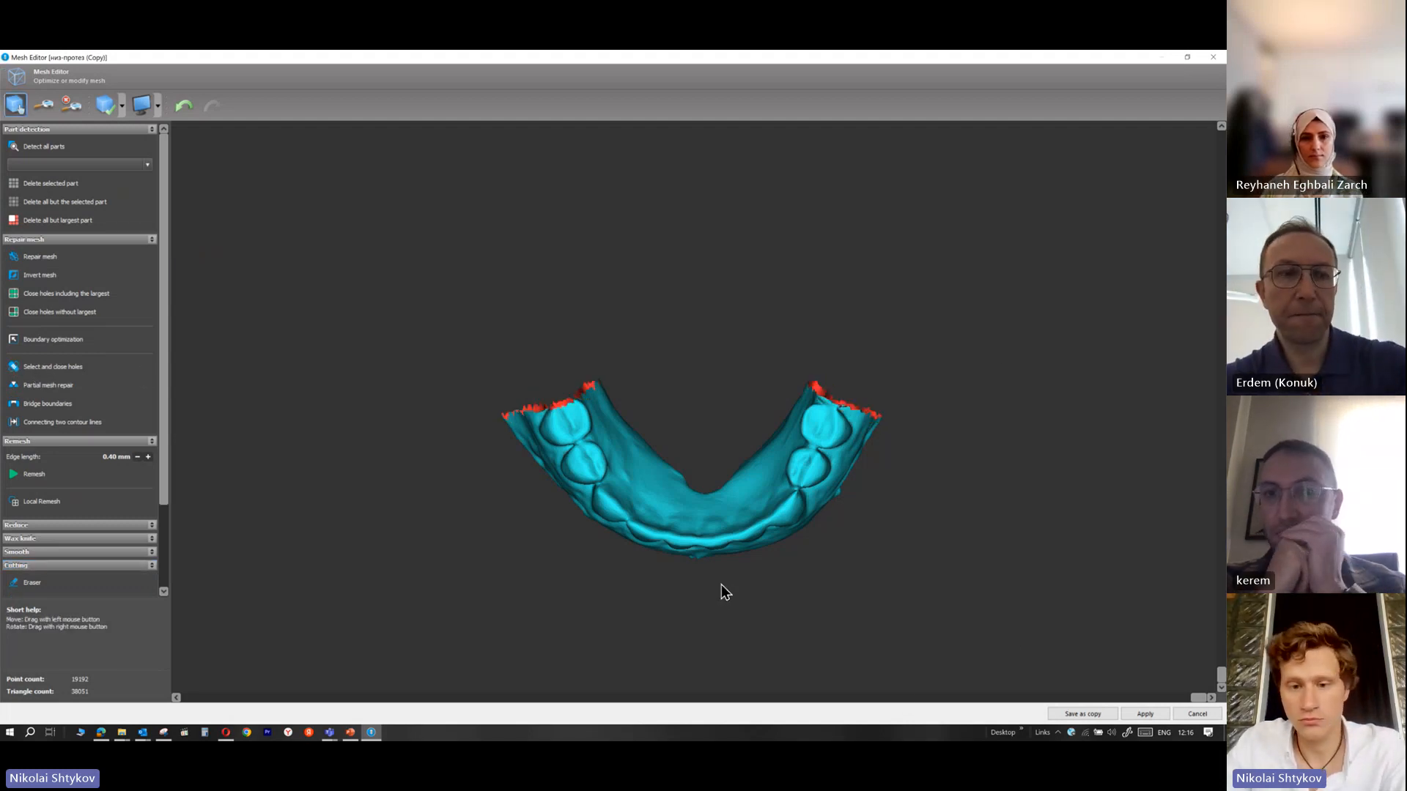
{"action": "right_click_drag", "start_coordinate": [664, 554], "coordinate": [454, 165]}
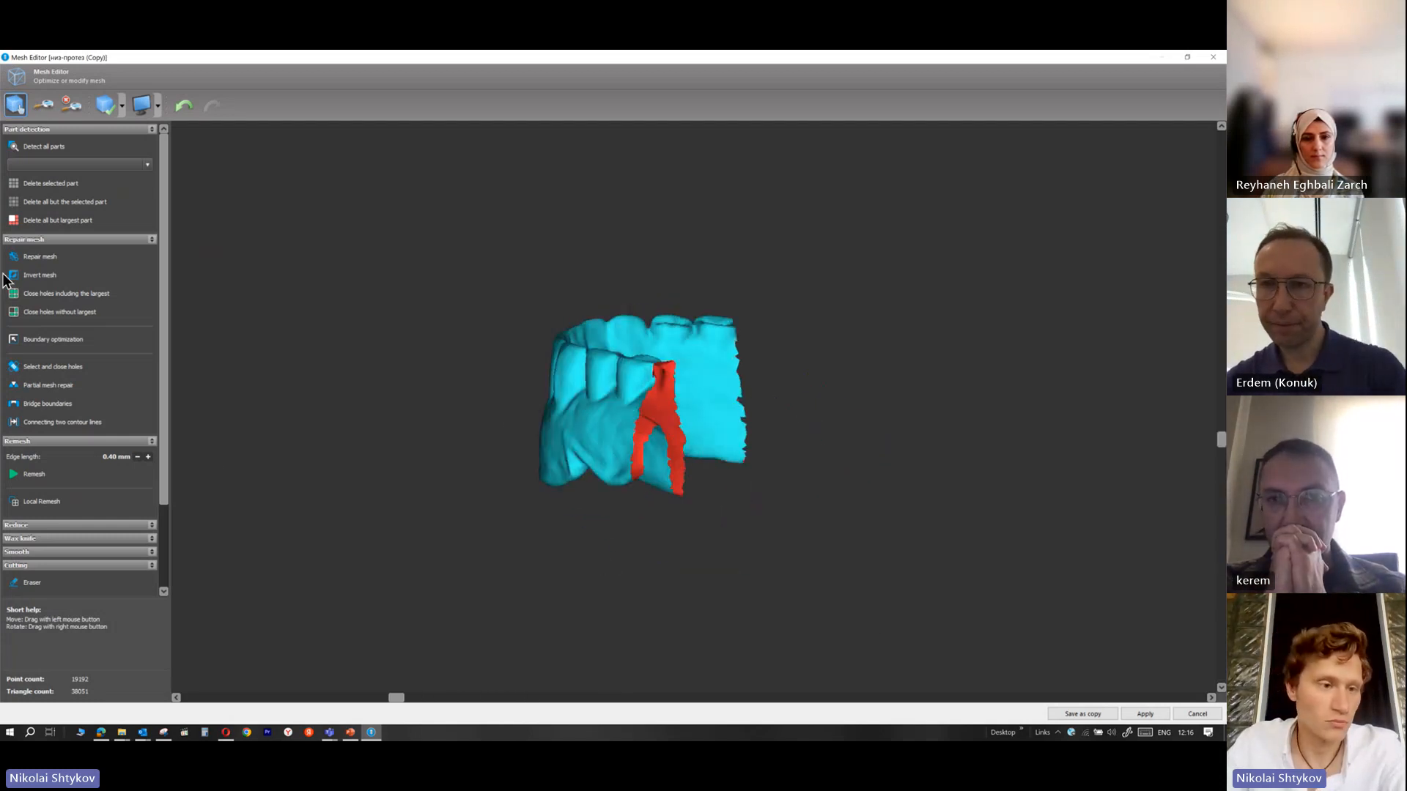
{"action": "left_click", "coordinate": [52, 366]}
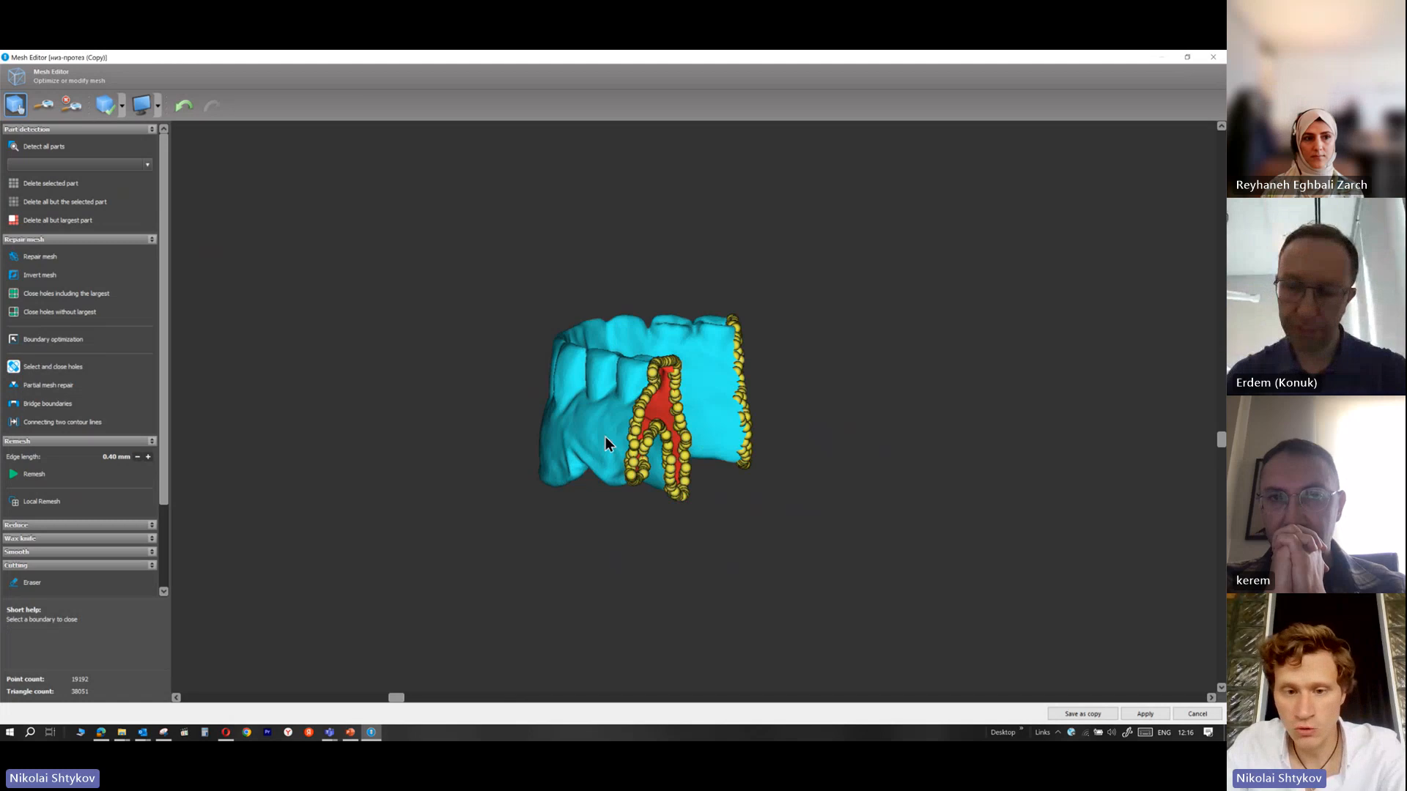
{"action": "left_click", "coordinate": [683, 379]}
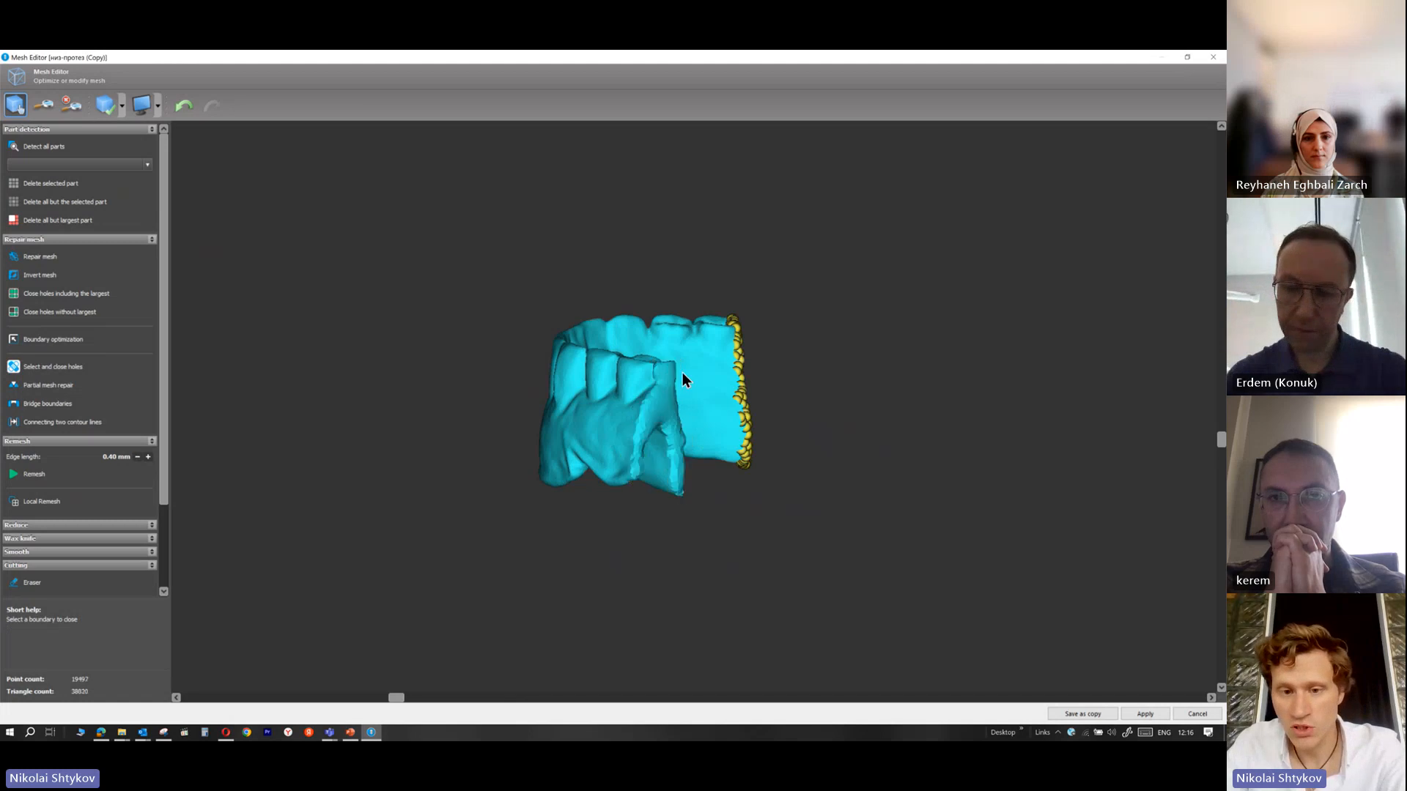
{"action": "left_click", "coordinate": [742, 399]}
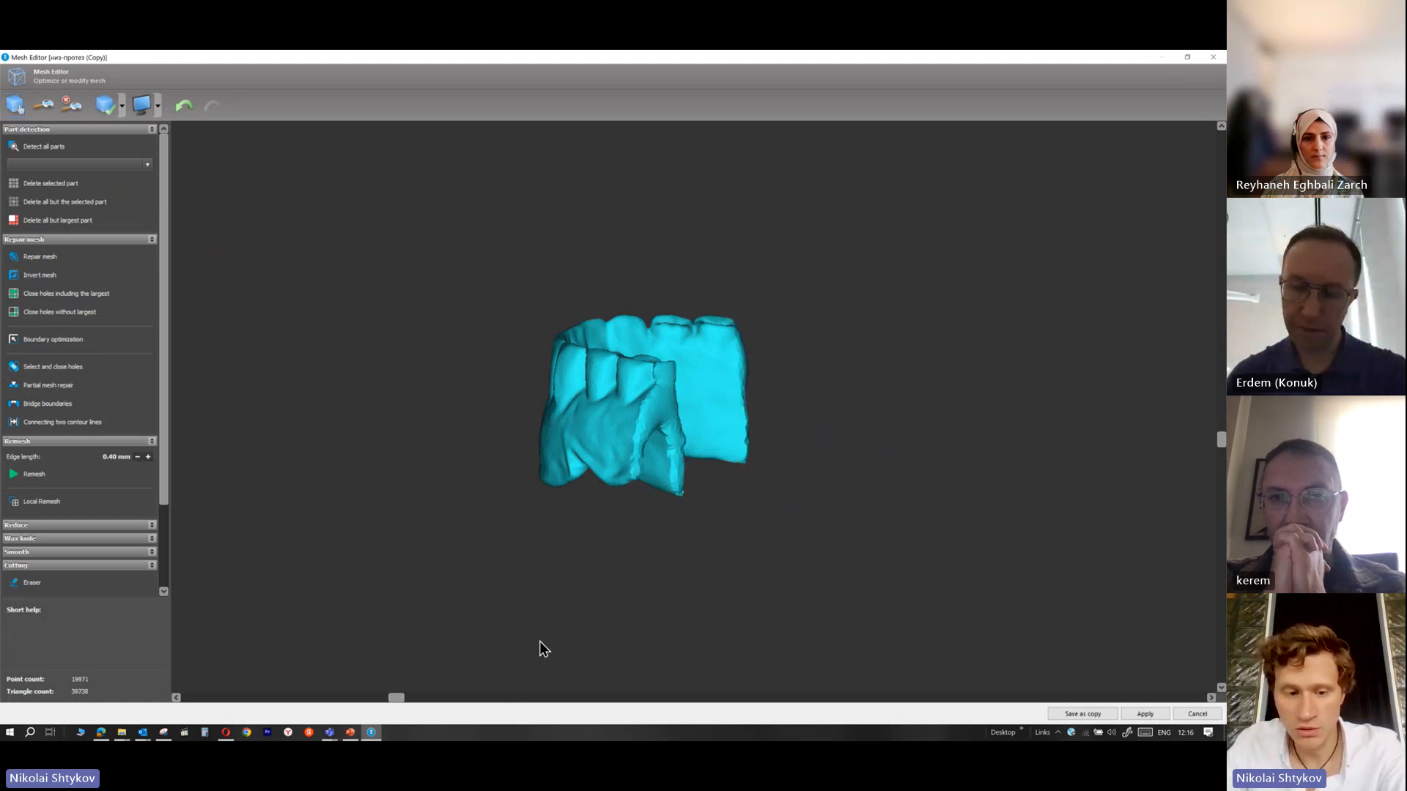
Try to remove the denture's outer flange from the underside view, using Deep Erase with a 40 px radius
{"action": "left_click_drag", "start_coordinate": [403, 700], "coordinate": [671, 393]}
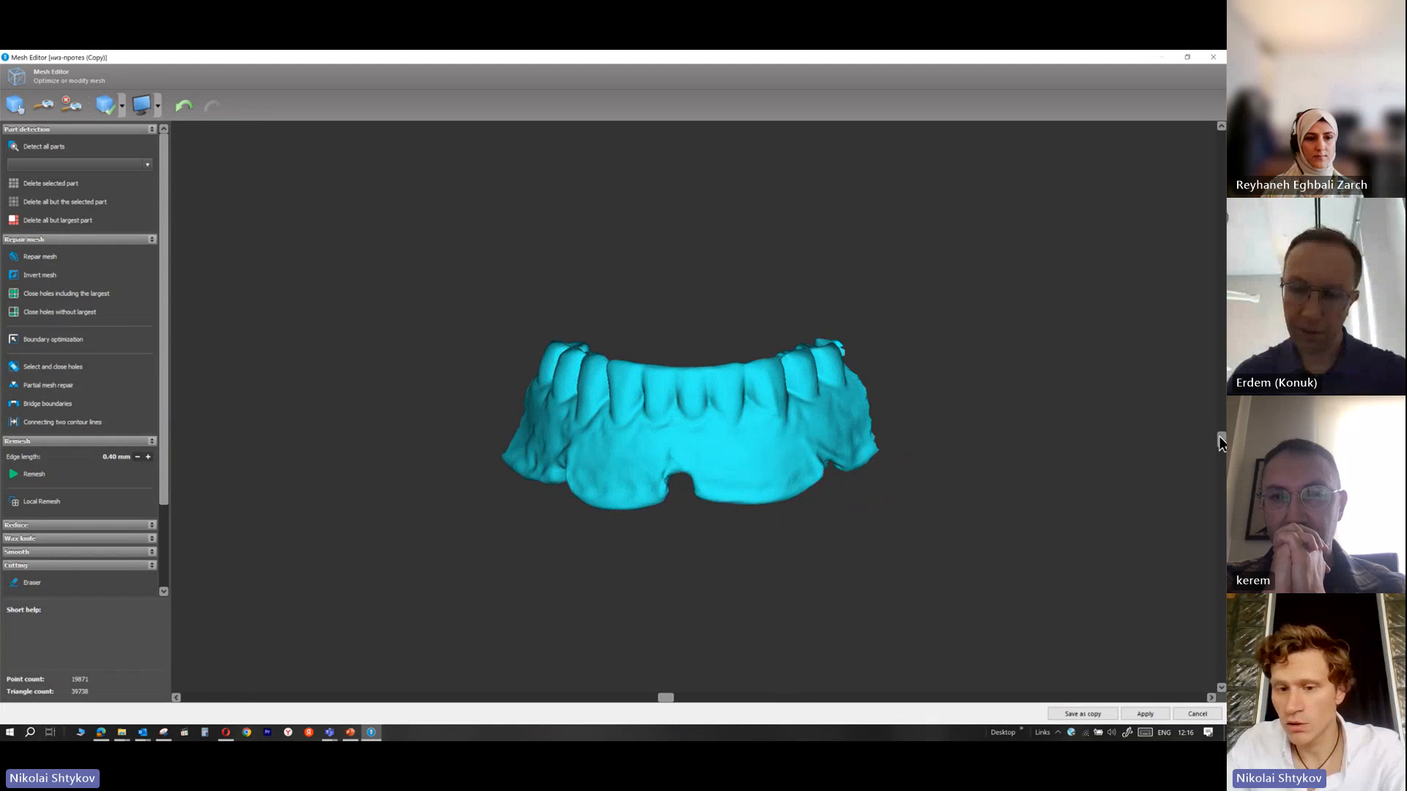
{"action": "left_click_drag", "start_coordinate": [1221, 442], "coordinate": [1155, 58]}
{"action": "left_click_drag", "start_coordinate": [1155, 125], "coordinate": [1165, 327]}
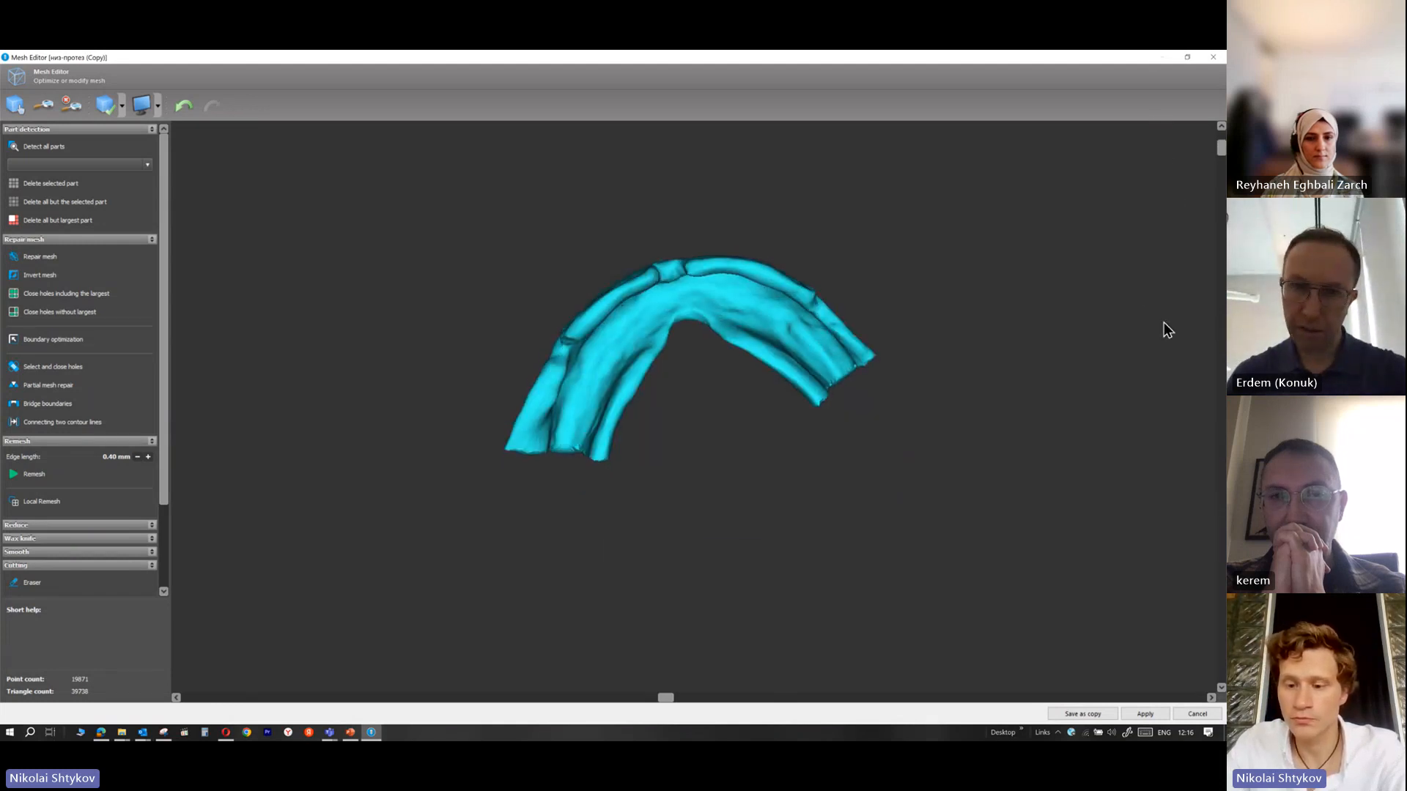
{"action": "left_click", "coordinate": [14, 104]}
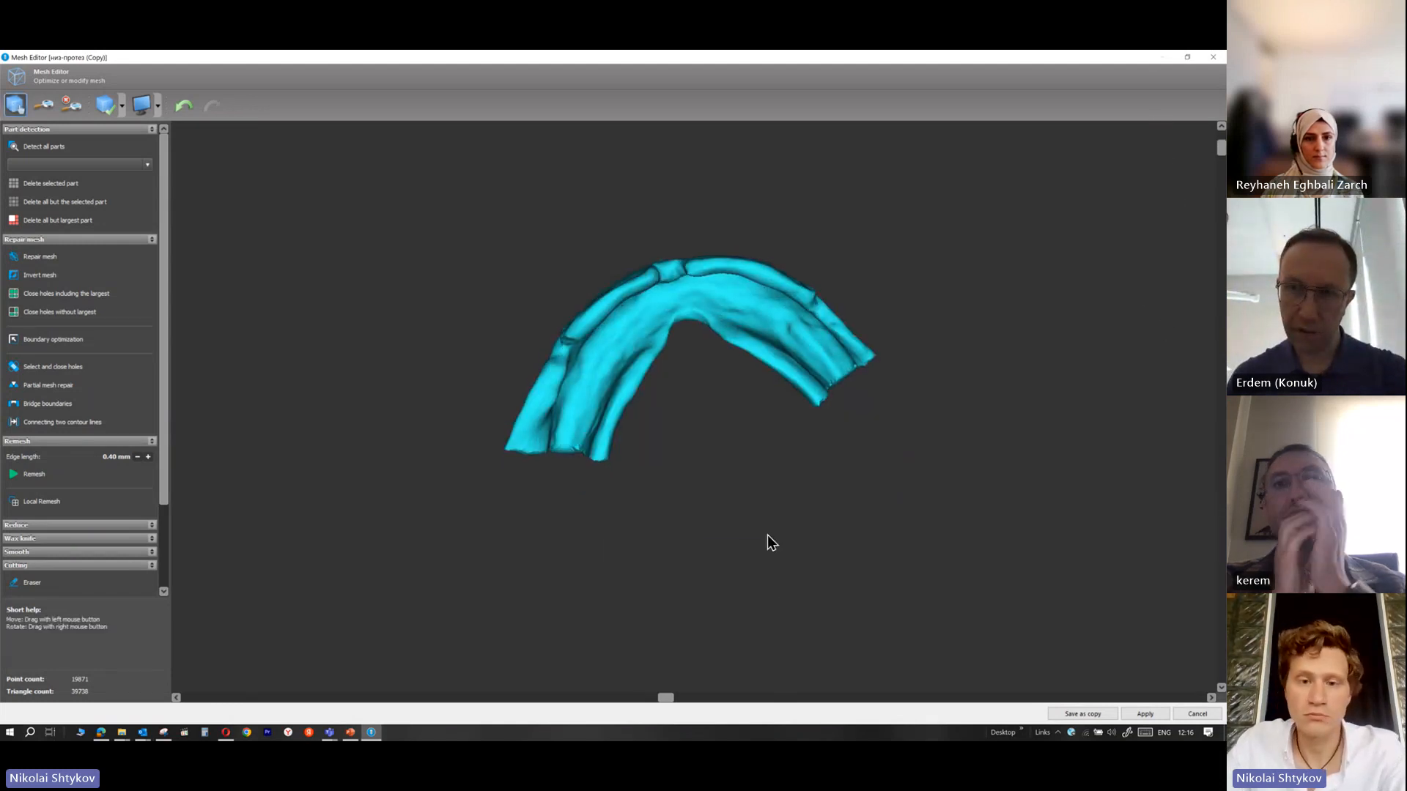
{"action": "right_click_drag", "start_coordinate": [767, 535], "coordinate": [674, 520]}
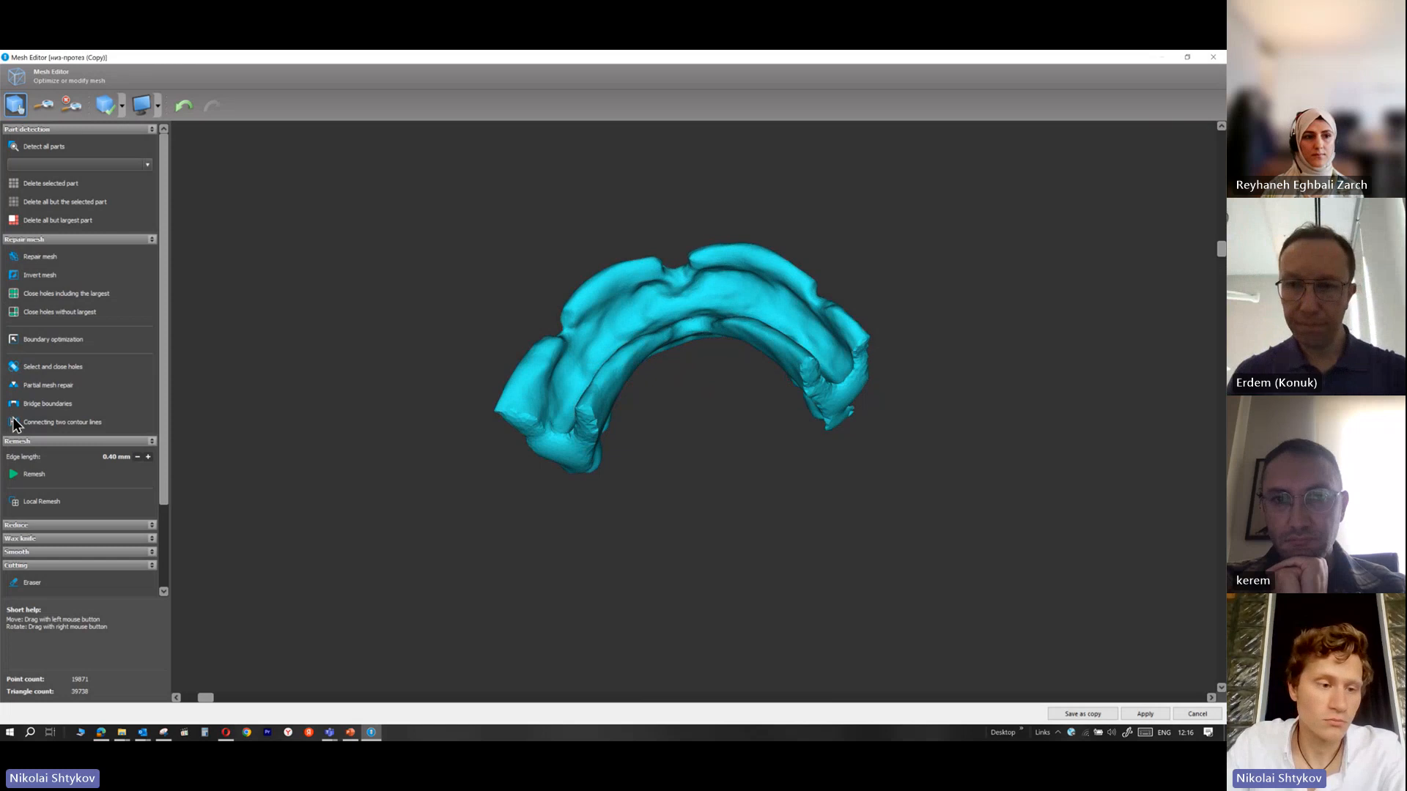
{"action": "left_click", "coordinate": [28, 584]}
{"action": "scroll", "coordinate": [45, 568], "scroll_direction": "down", "scroll_amount": 2}
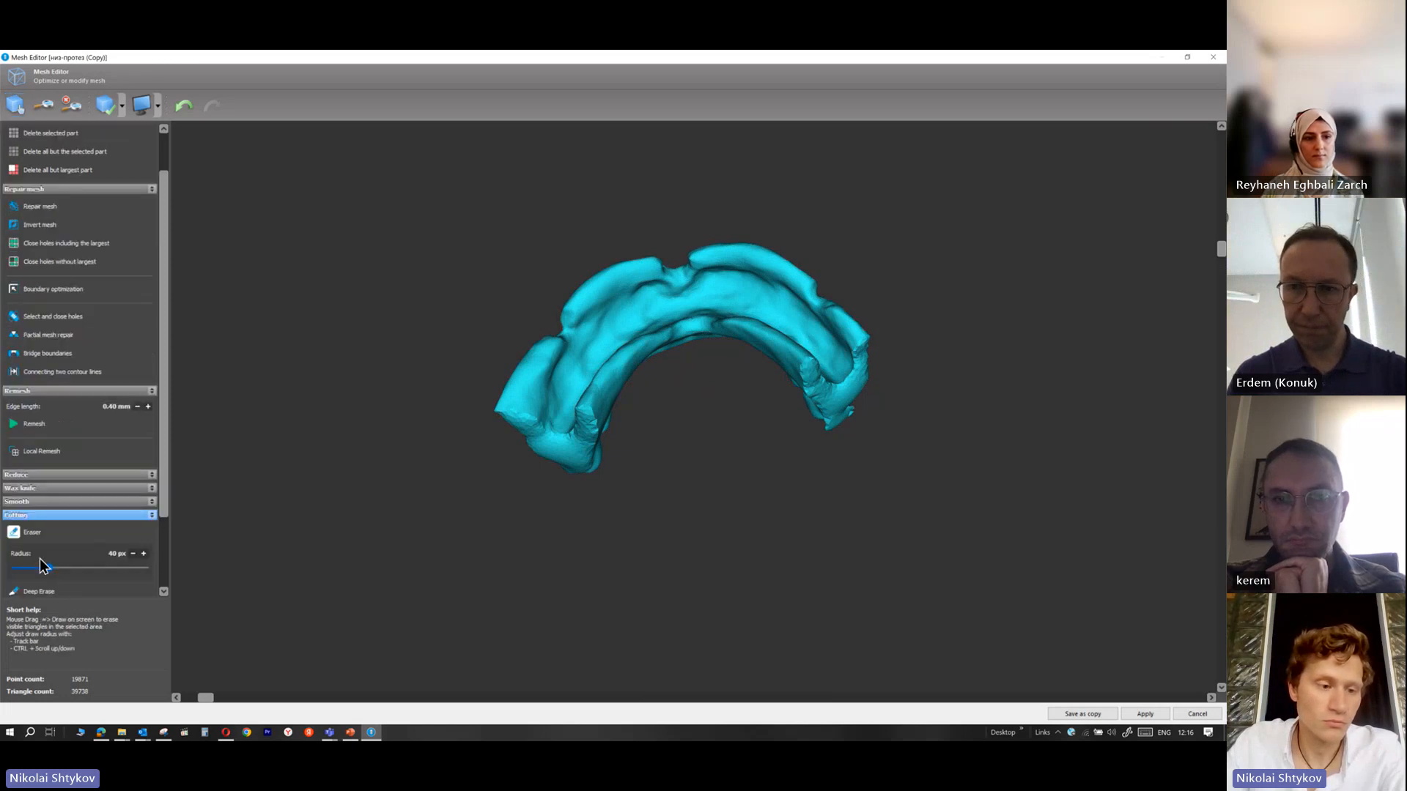
{"action": "left_click", "coordinate": [34, 542]}
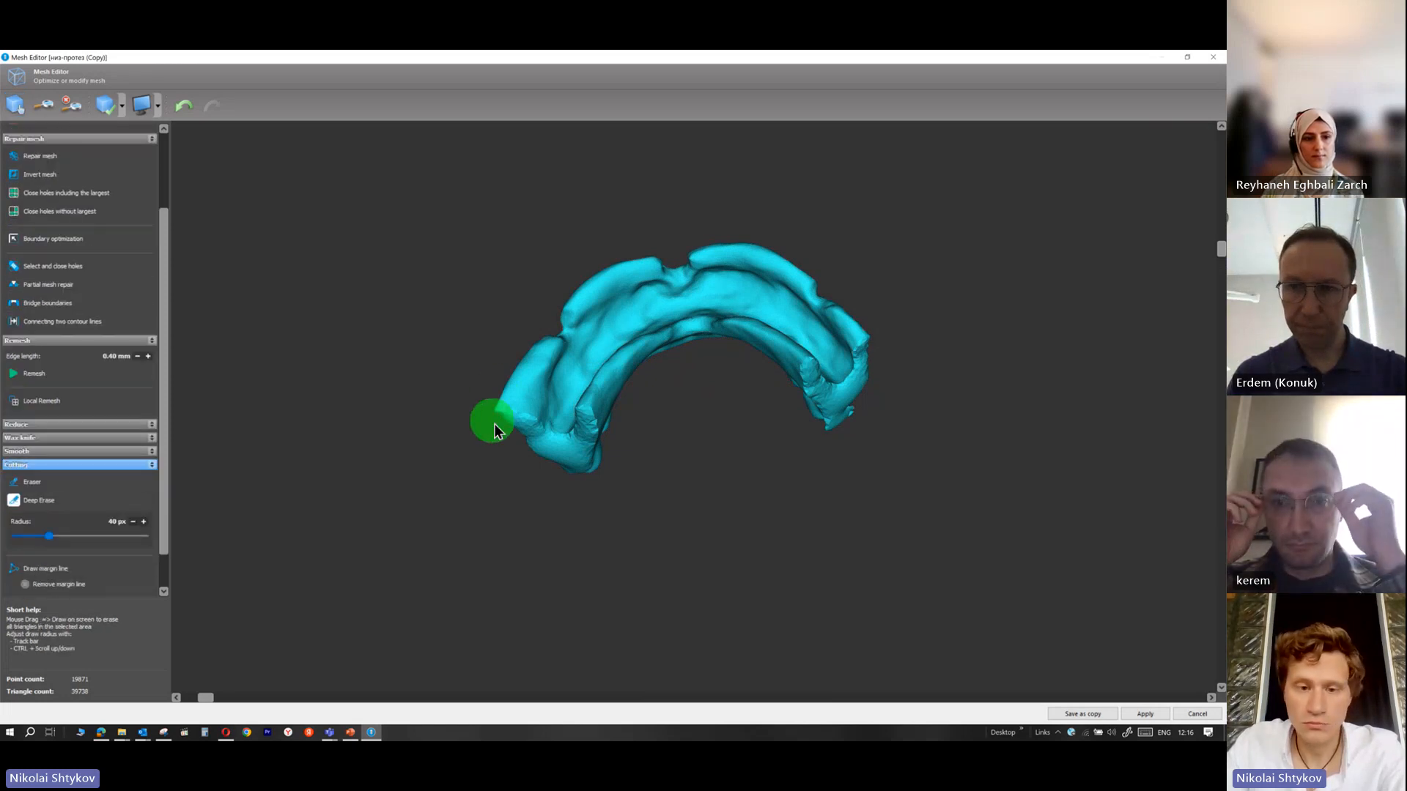
{"action": "left_click_drag", "start_coordinate": [513, 397], "coordinate": [548, 343]}
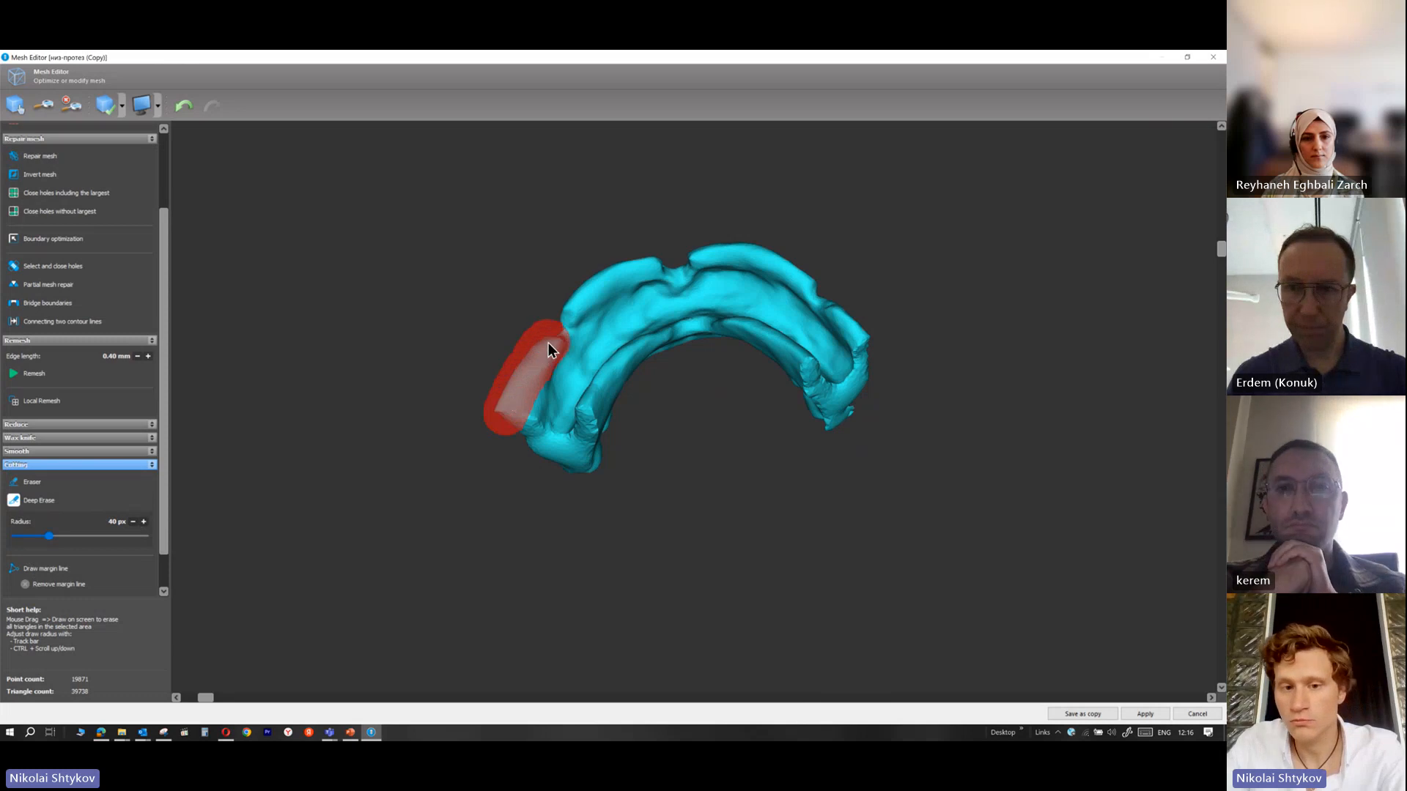
{"action": "mouse_move", "coordinate": [601, 287]}
{"action": "left_mouse_down"}
{"action": "mouse_move", "coordinate": [720, 248]}
{"action": "mouse_move", "coordinate": [756, 259]}
{"action": "left_mouse_up"}
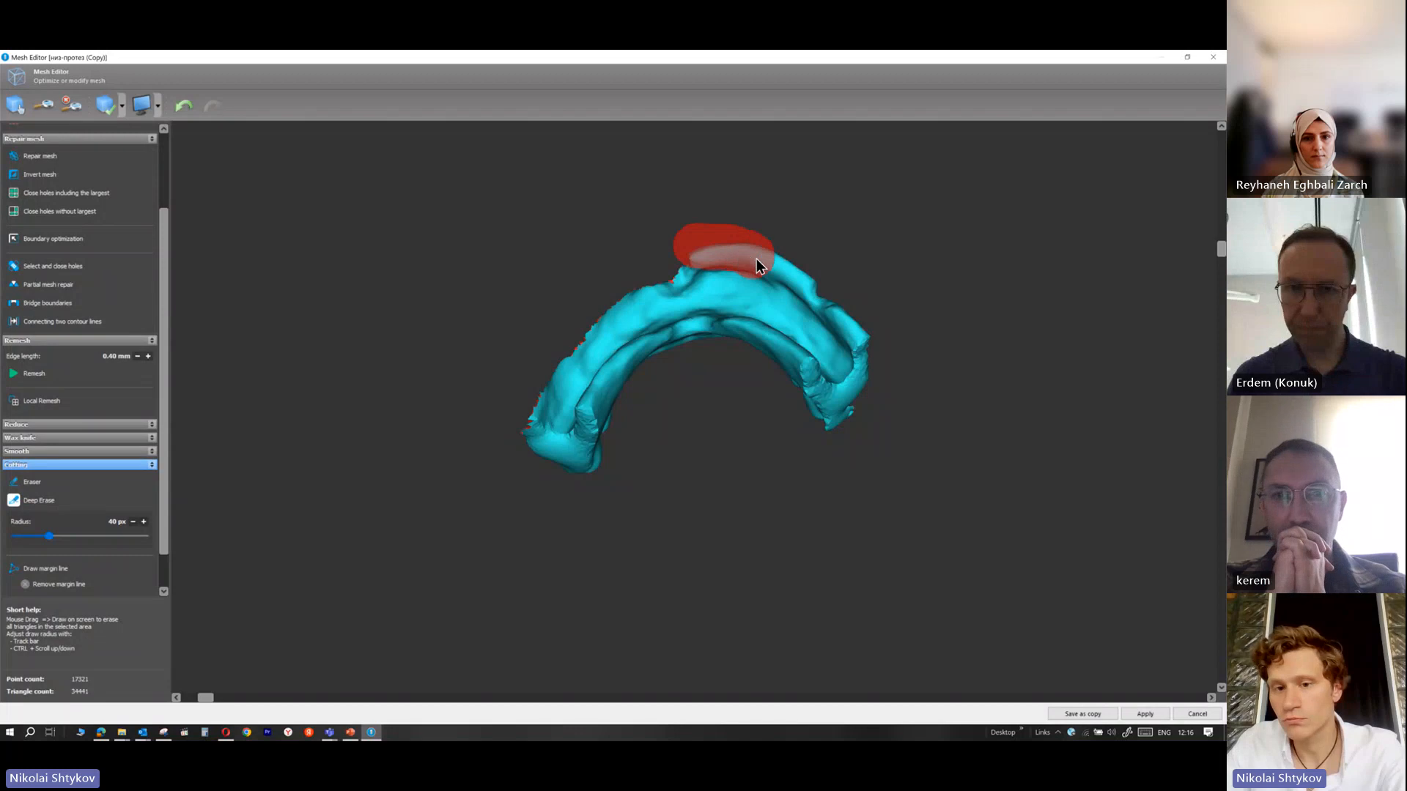
{"action": "left_click_drag", "start_coordinate": [874, 344], "coordinate": [878, 343]}
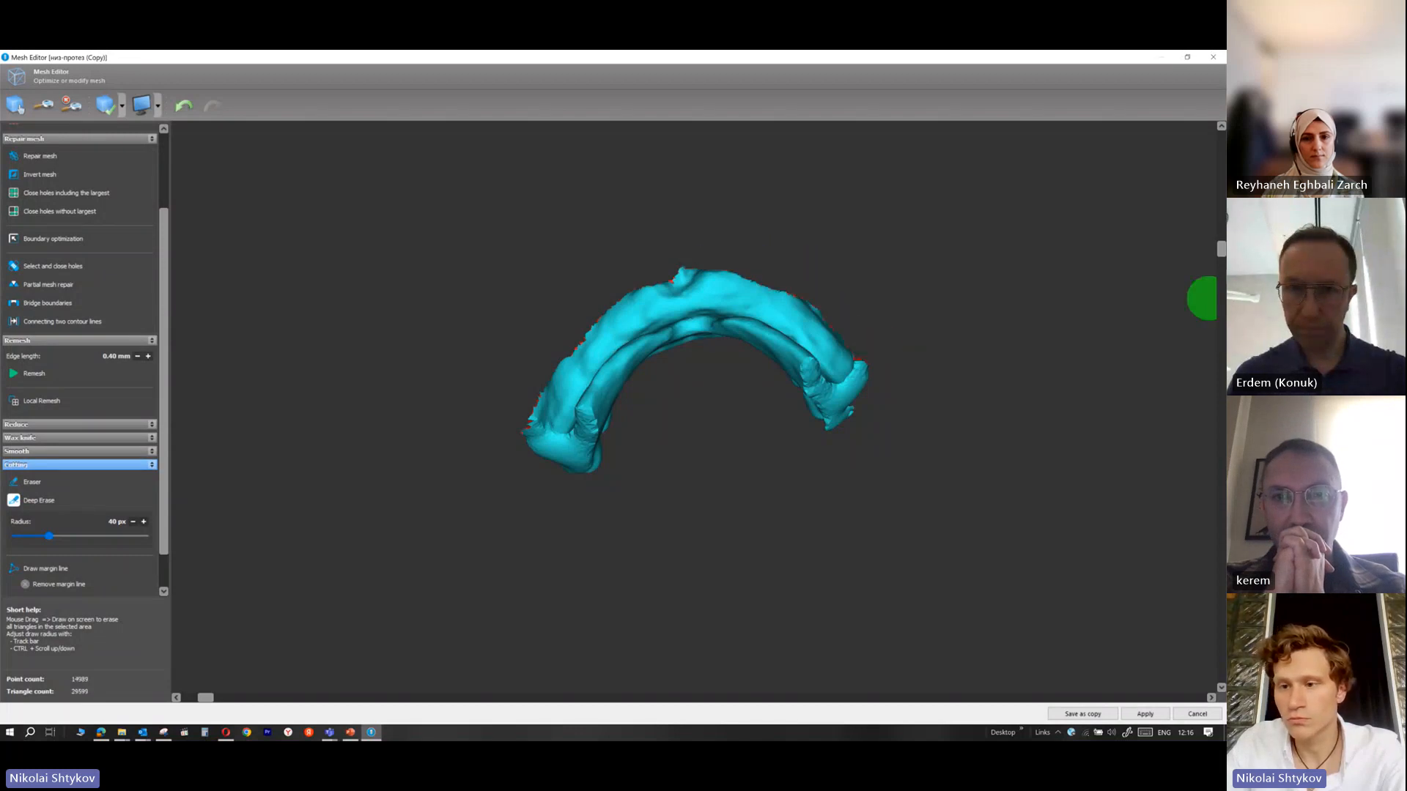
Check the erased flange from the front and undo the Deep Erase strokes made from the underside
{"action": "mouse_move", "coordinate": [1209, 219]}
{"action": "right_mouse_down"}
{"action": "mouse_move", "coordinate": [1208, 487]}
{"action": "mouse_move", "coordinate": [706, 681]}
{"action": "right_mouse_up"}
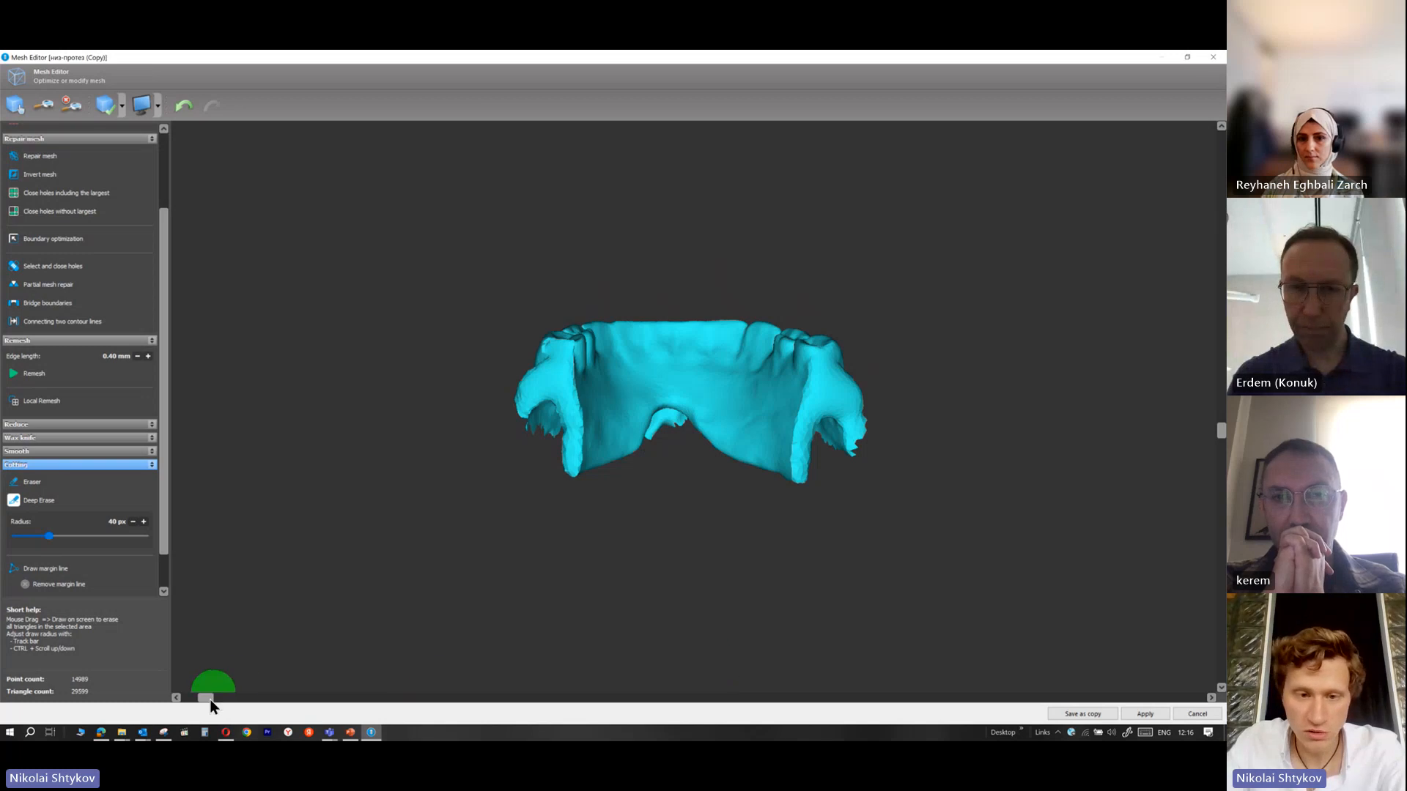
{"action": "left_click_drag", "start_coordinate": [210, 698], "coordinate": [735, 637]}
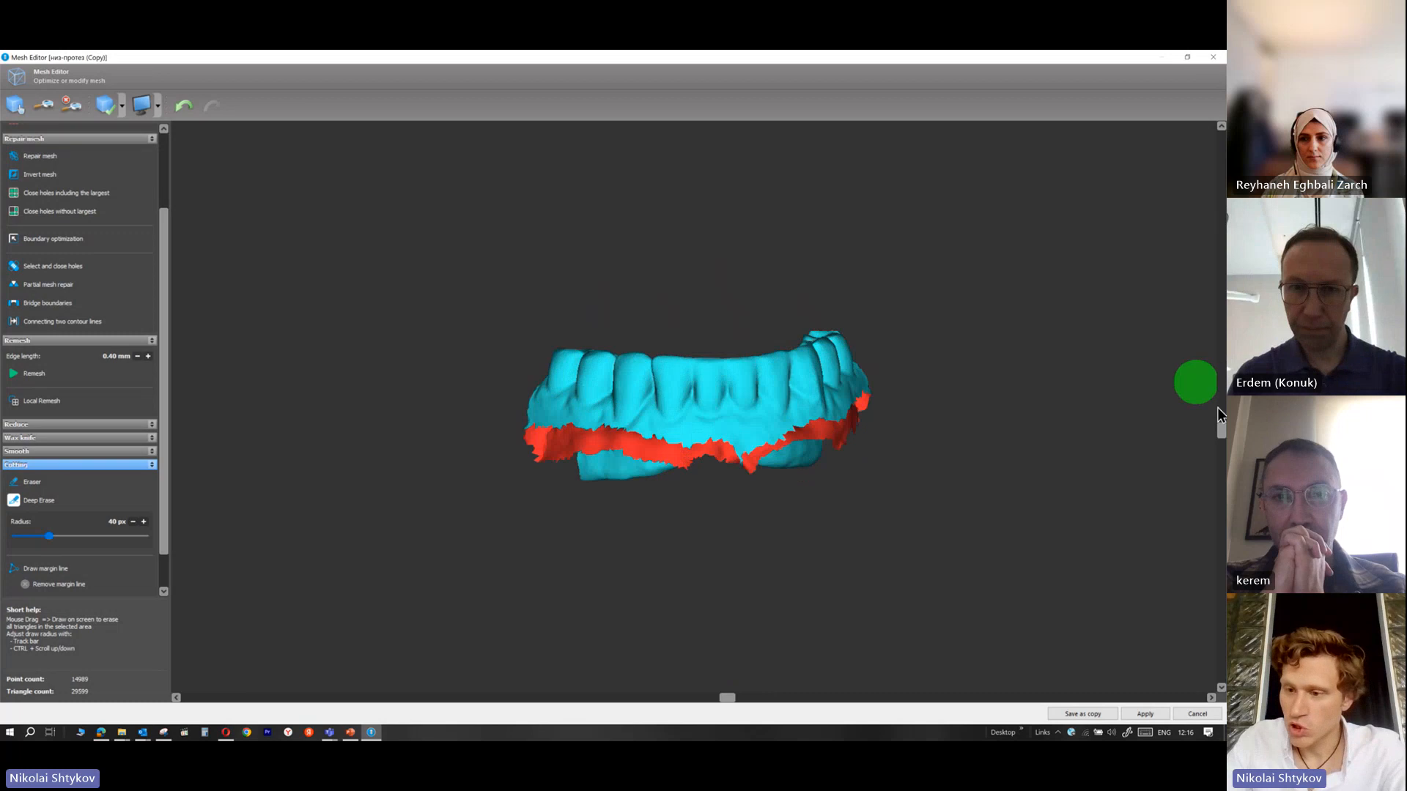
{"action": "mouse_move", "coordinate": [1223, 436]}
{"action": "left_mouse_down"}
{"action": "mouse_move", "coordinate": [1222, 477]}
{"action": "mouse_move", "coordinate": [1222, 455]}
{"action": "left_mouse_up"}
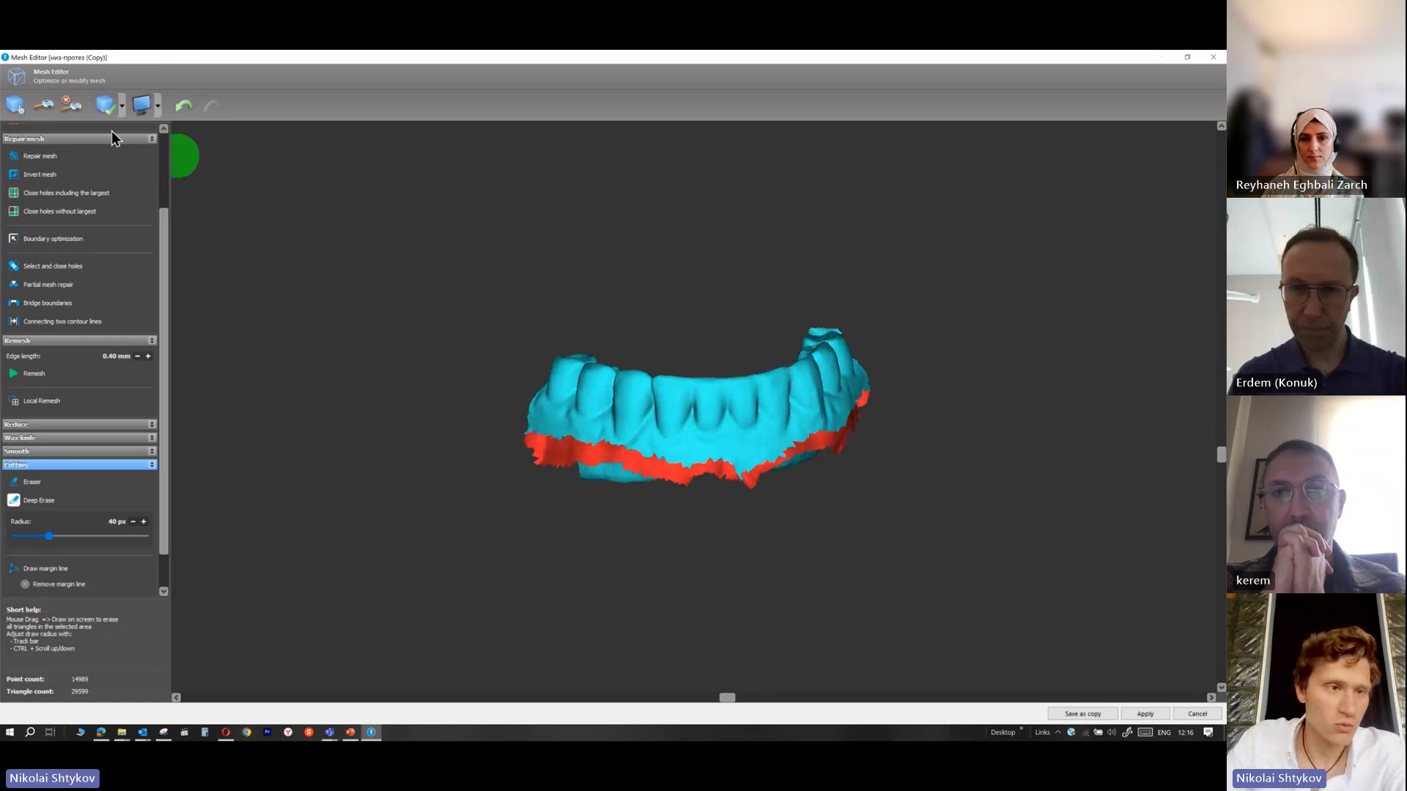
{"action": "left_click", "coordinate": [183, 105]}
{"action": "left_click", "coordinate": [183, 106]}
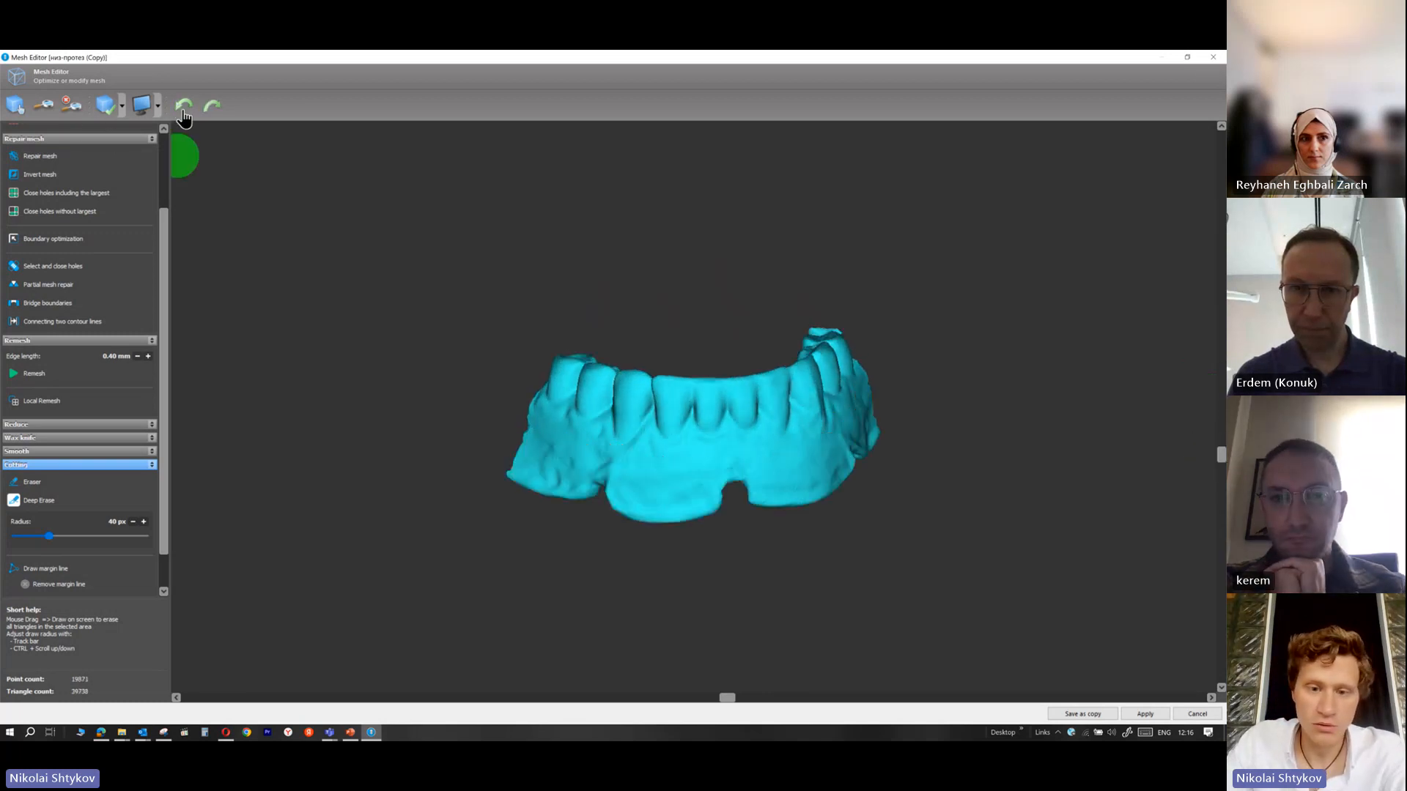
Erase the lower flange border along the whole denture from the front view, using Deep Erase with a 40 px radius
{"action": "left_click_drag", "start_coordinate": [1219, 453], "coordinate": [1207, 430]}
{"action": "left_click_drag", "start_coordinate": [726, 696], "coordinate": [665, 697]}
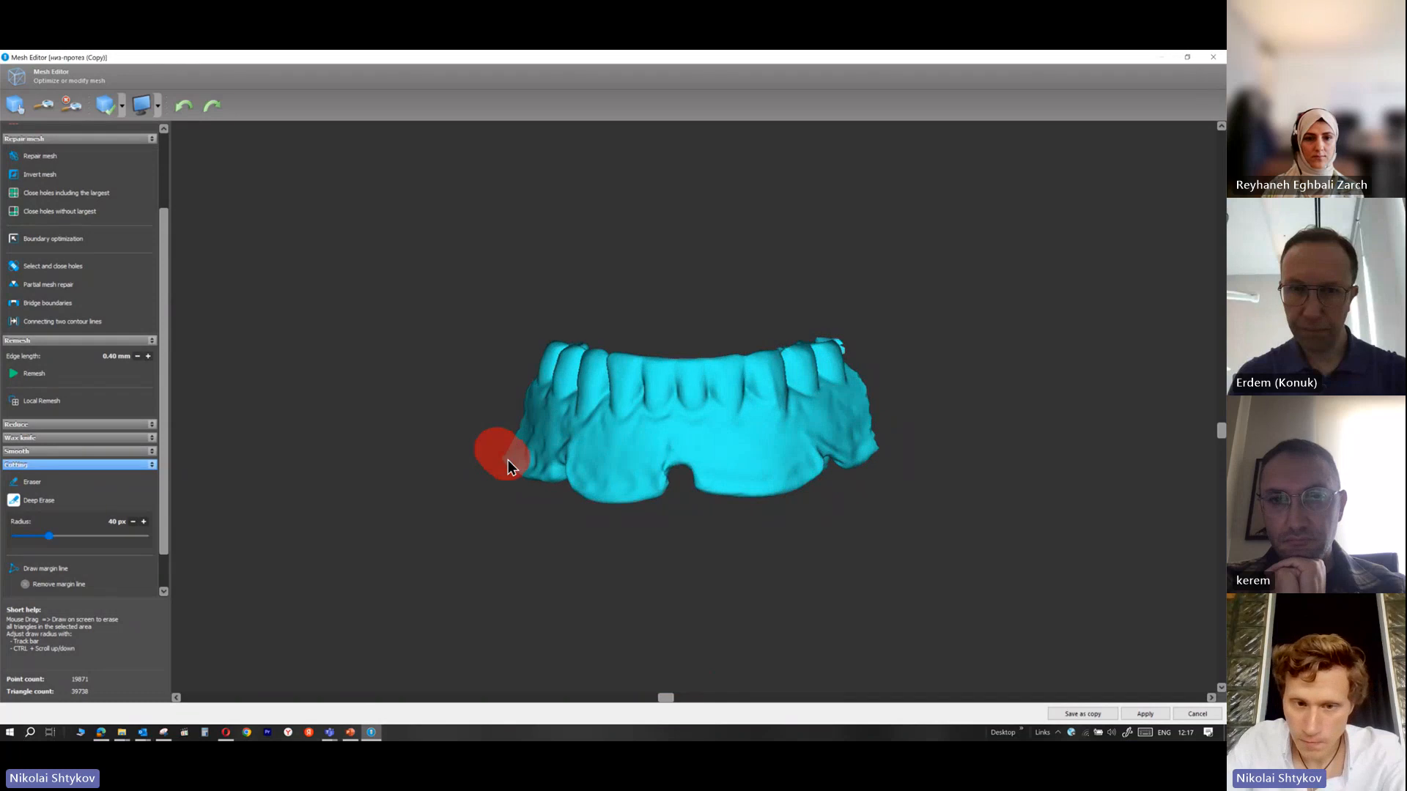
{"action": "left_click_drag", "start_coordinate": [573, 476], "coordinate": [656, 489]}
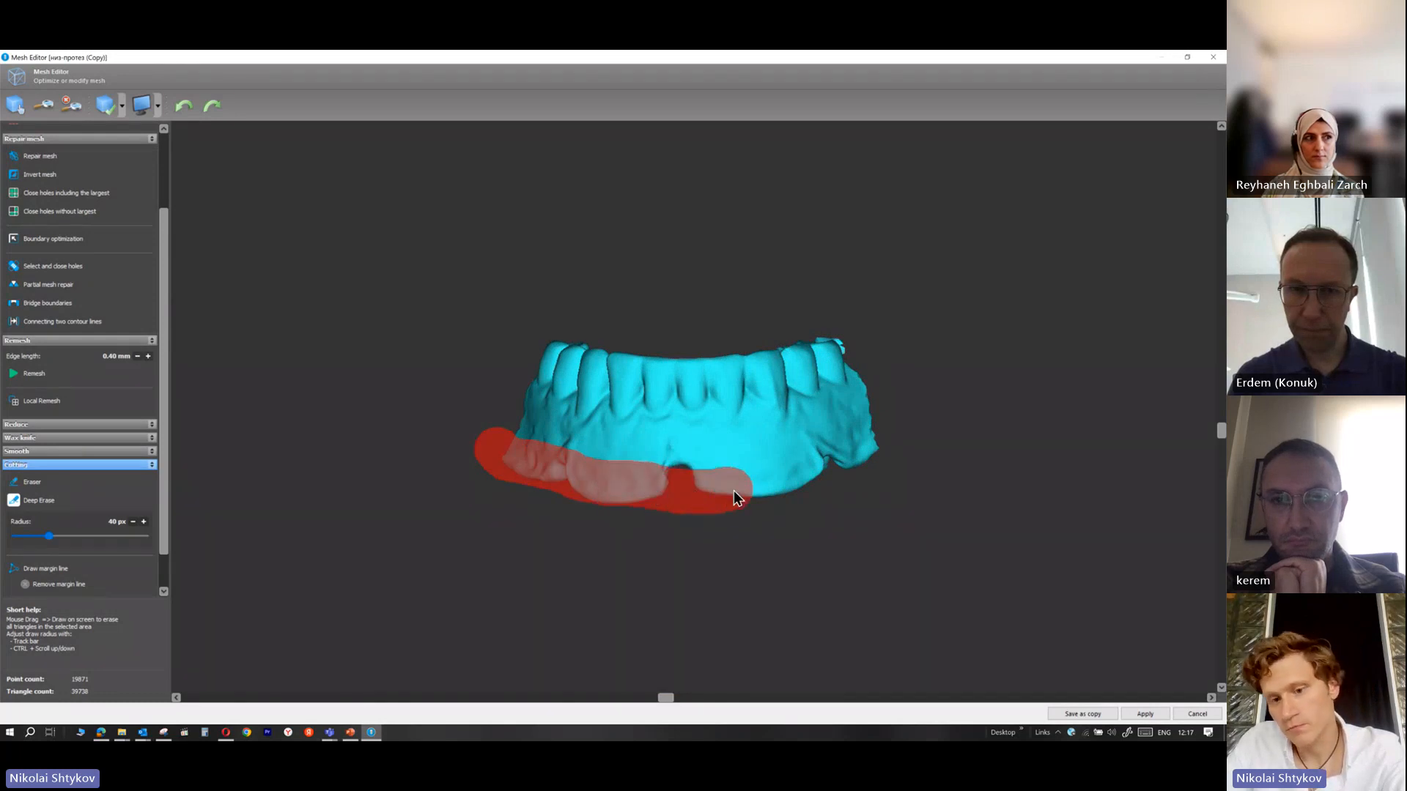
{"action": "left_click_drag", "start_coordinate": [889, 419], "coordinate": [891, 421]}
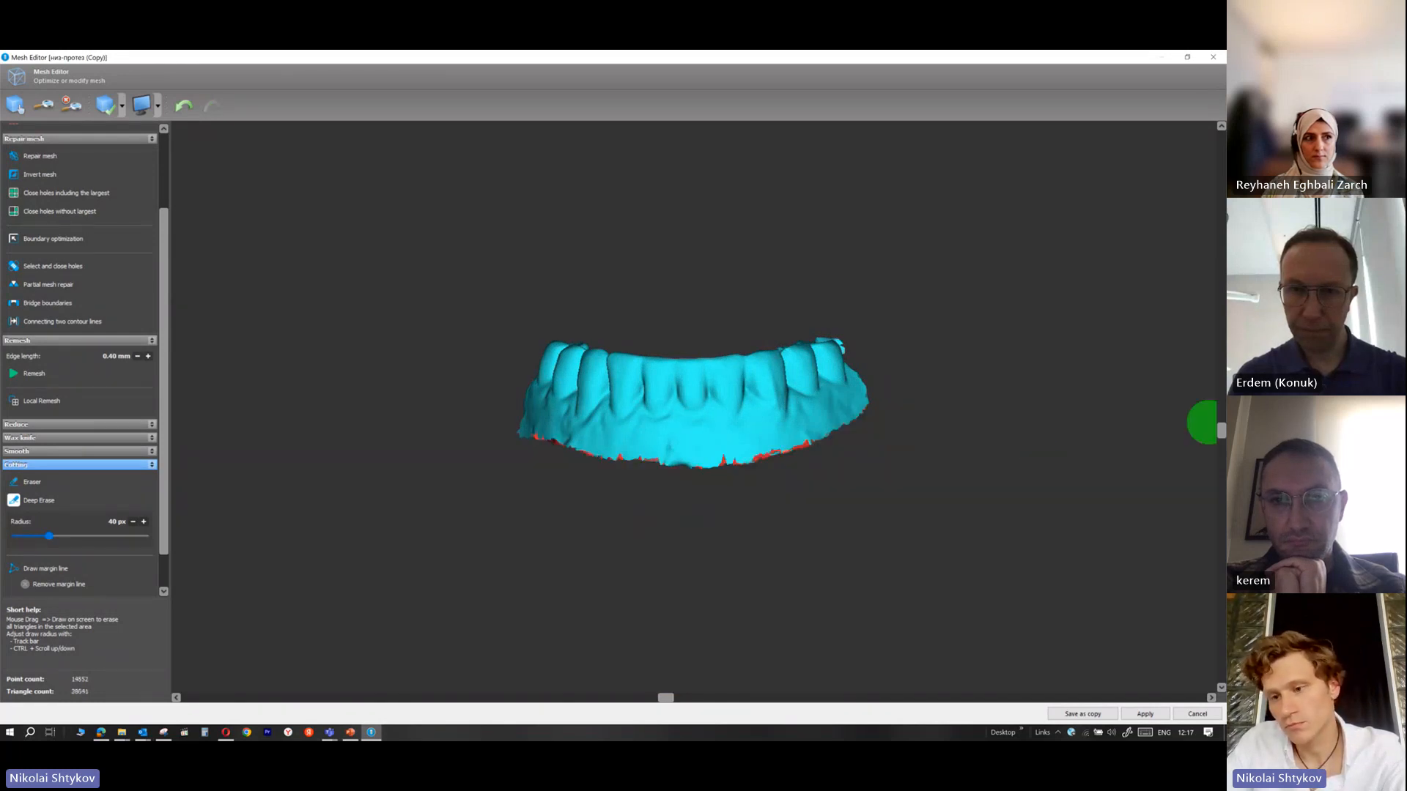
Close the four open boundaries on the underside of the denture mesh with Select and close holes
{"action": "left_click_drag", "start_coordinate": [1220, 434], "coordinate": [1136, 113]}
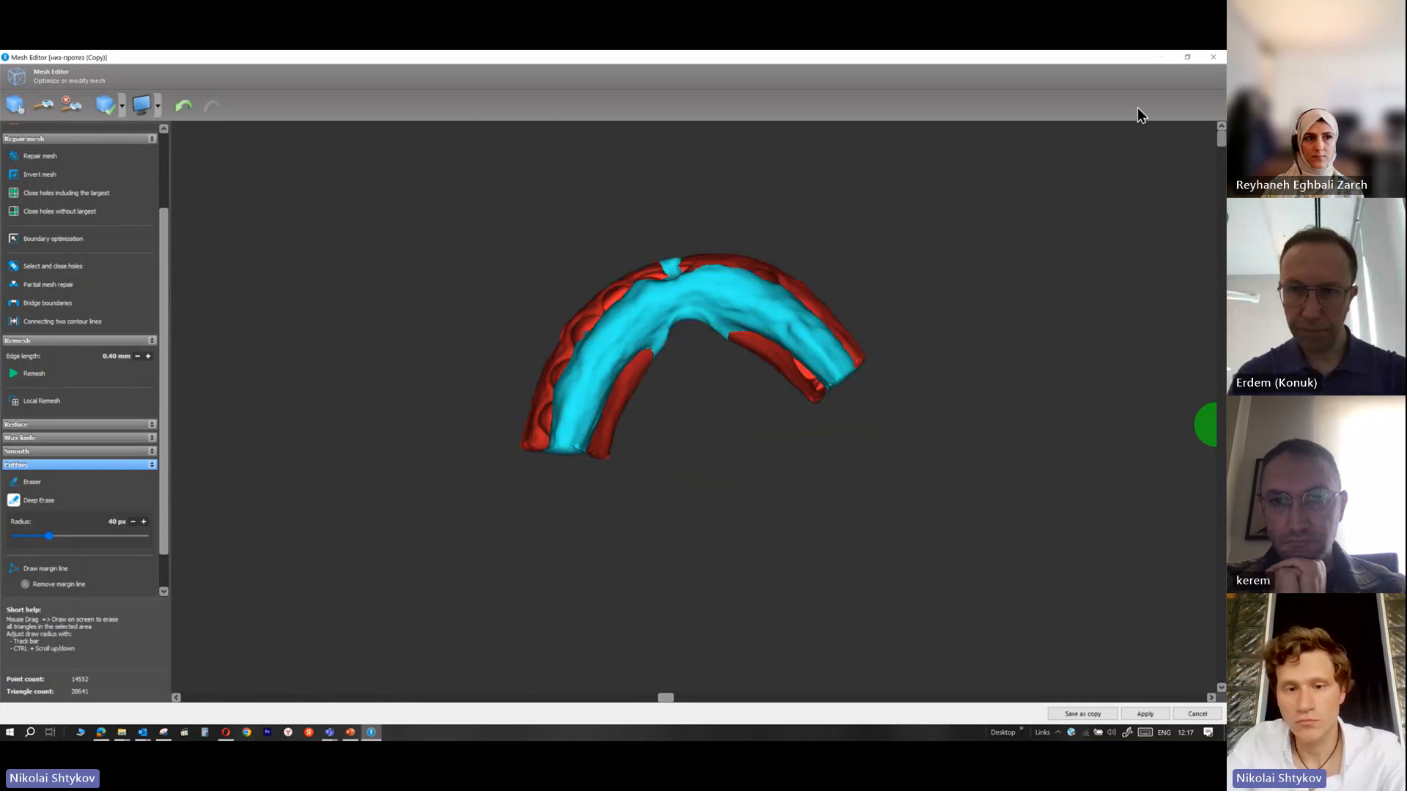
{"action": "left_click", "coordinate": [44, 267]}
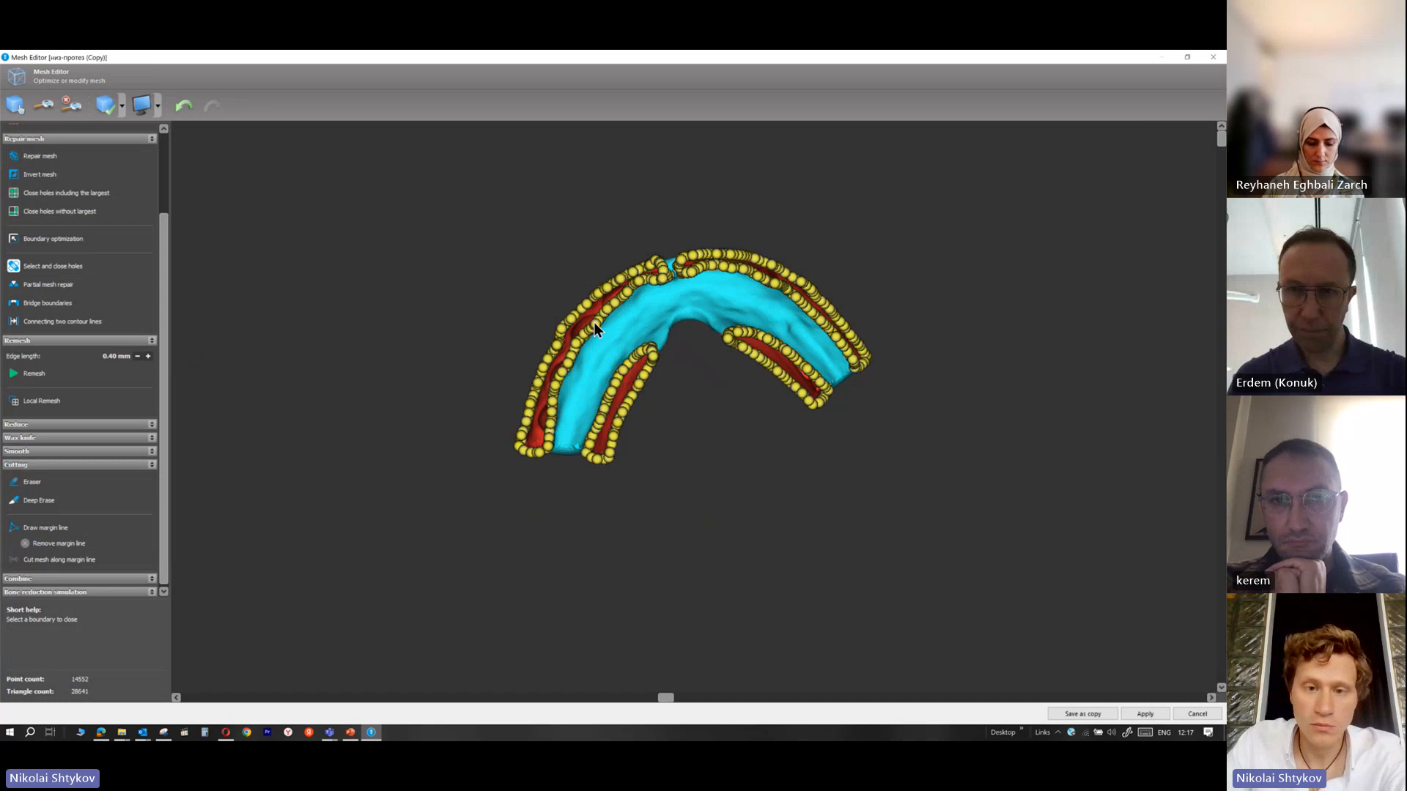
{"action": "left_click", "coordinate": [596, 320]}
{"action": "left_click", "coordinate": [722, 266]}
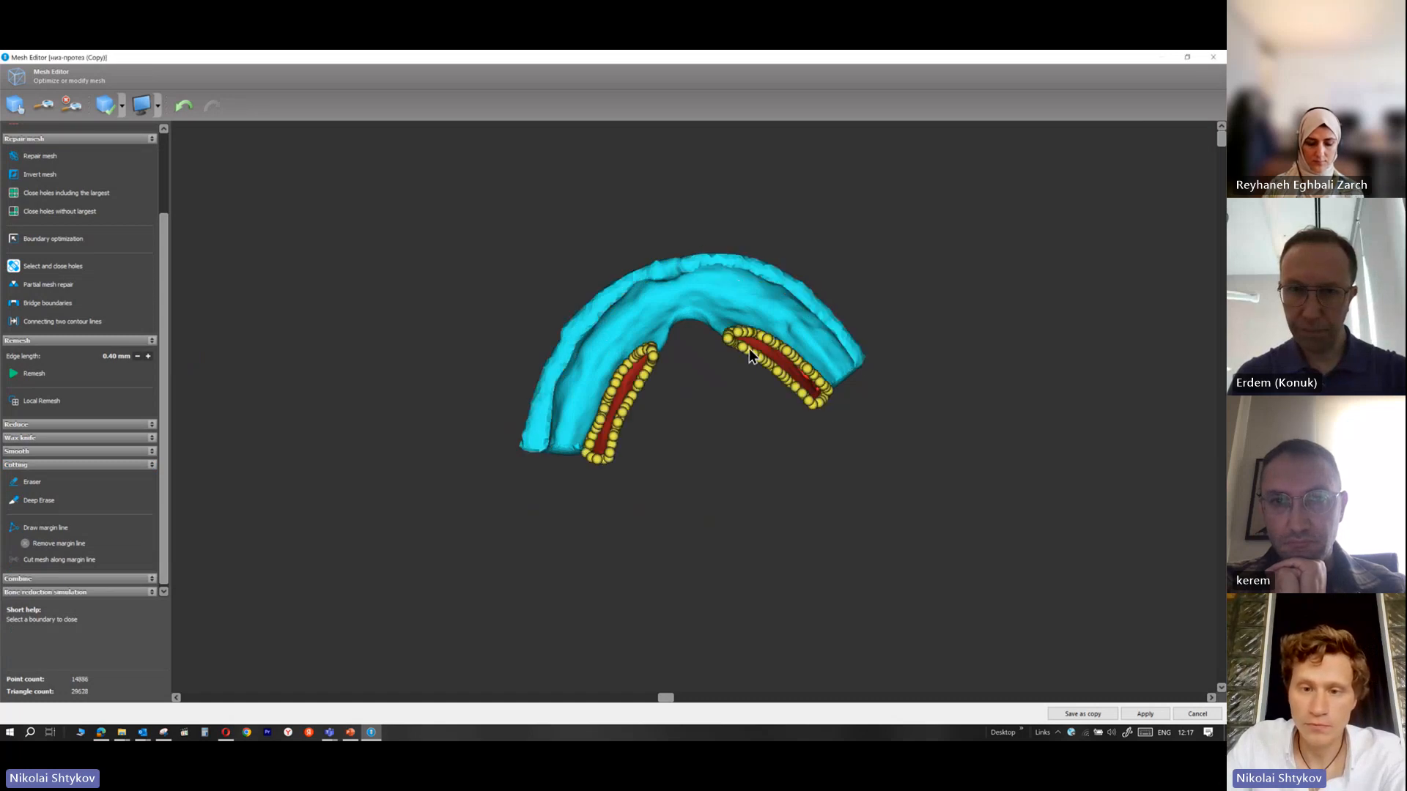
{"action": "left_click", "coordinate": [748, 359]}
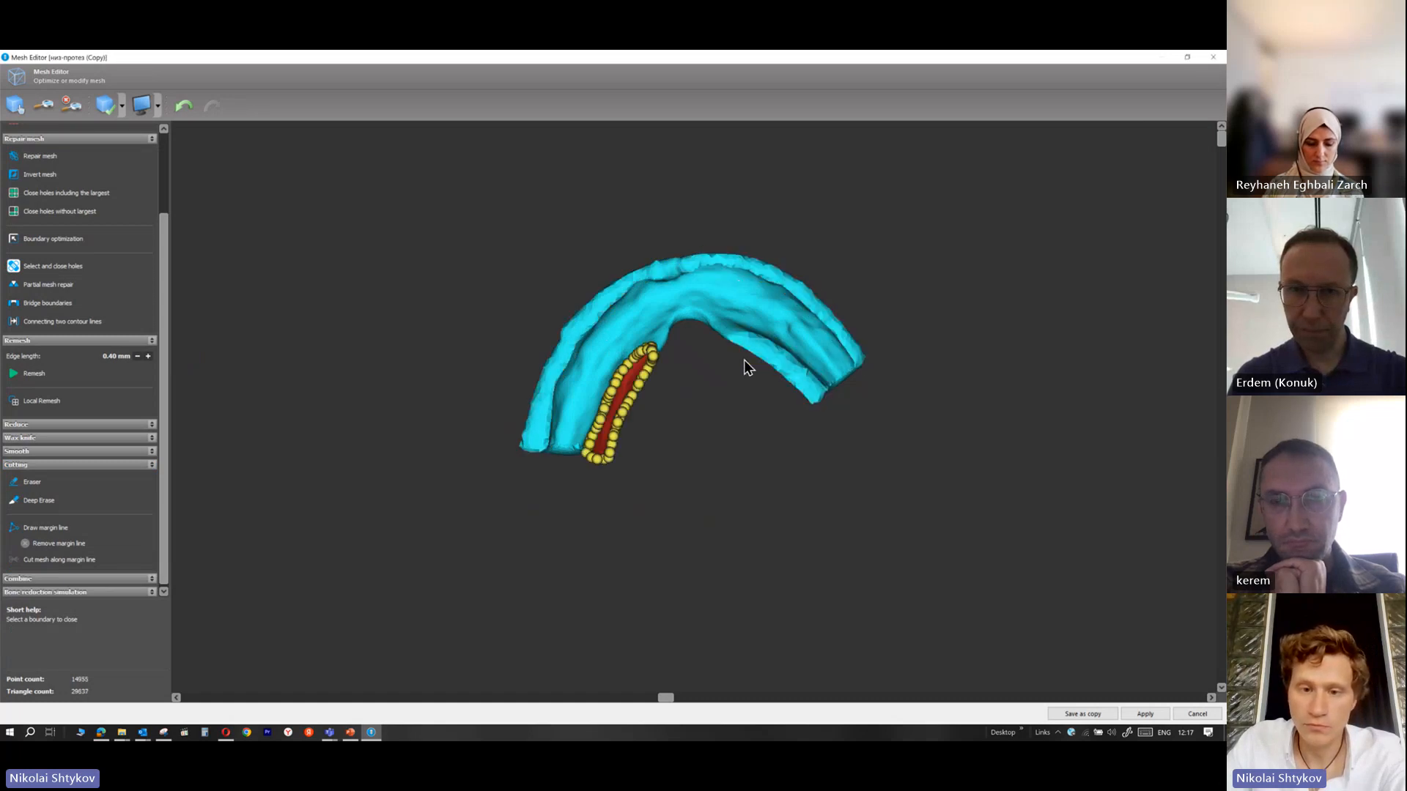
{"action": "left_click", "coordinate": [627, 399]}
Smooth the cut rear ends of the denture mesh using Local smoothing A with a 3.00 mm radius
{"action": "left_click_drag", "start_coordinate": [1220, 140], "coordinate": [1190, 537]}
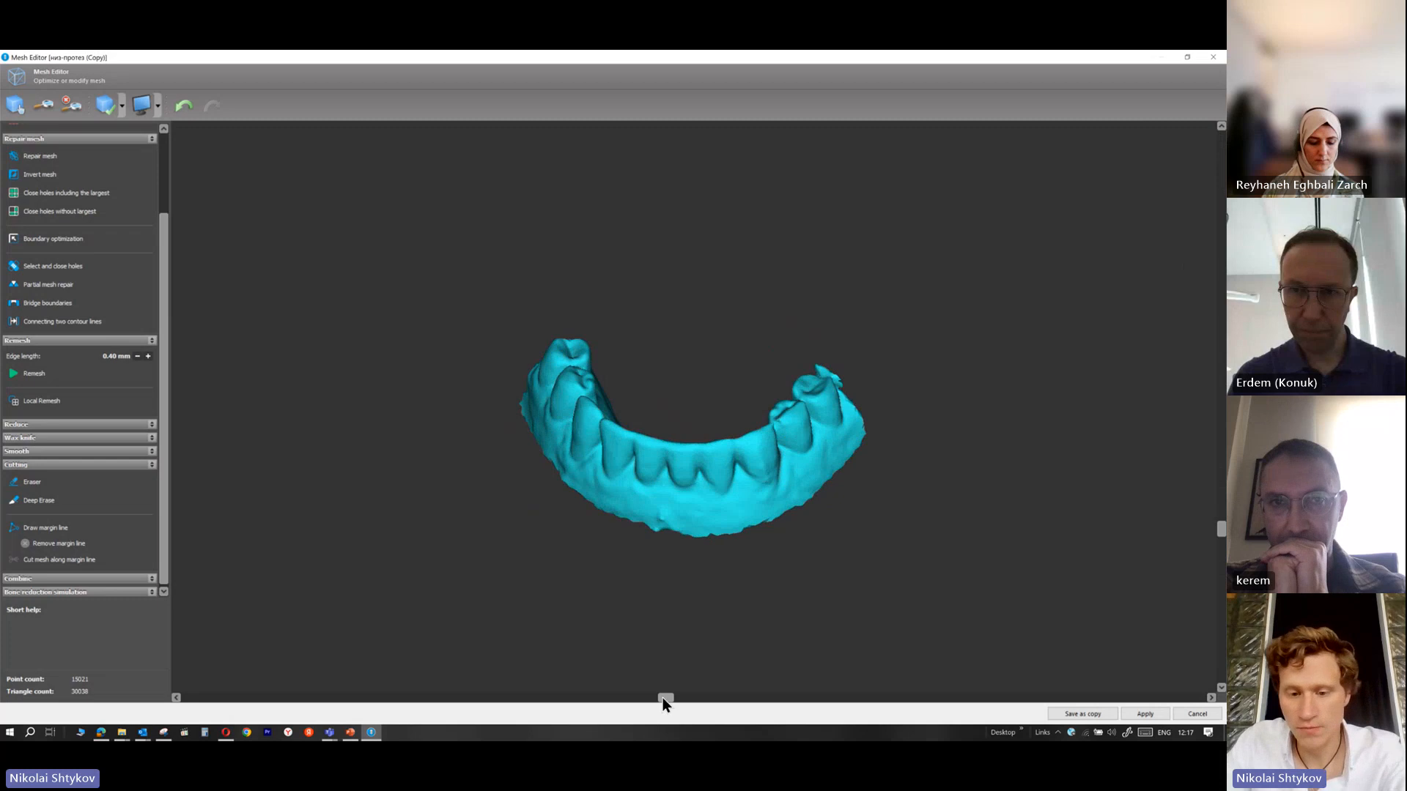
{"action": "left_click_drag", "start_coordinate": [665, 697], "coordinate": [440, 599]}
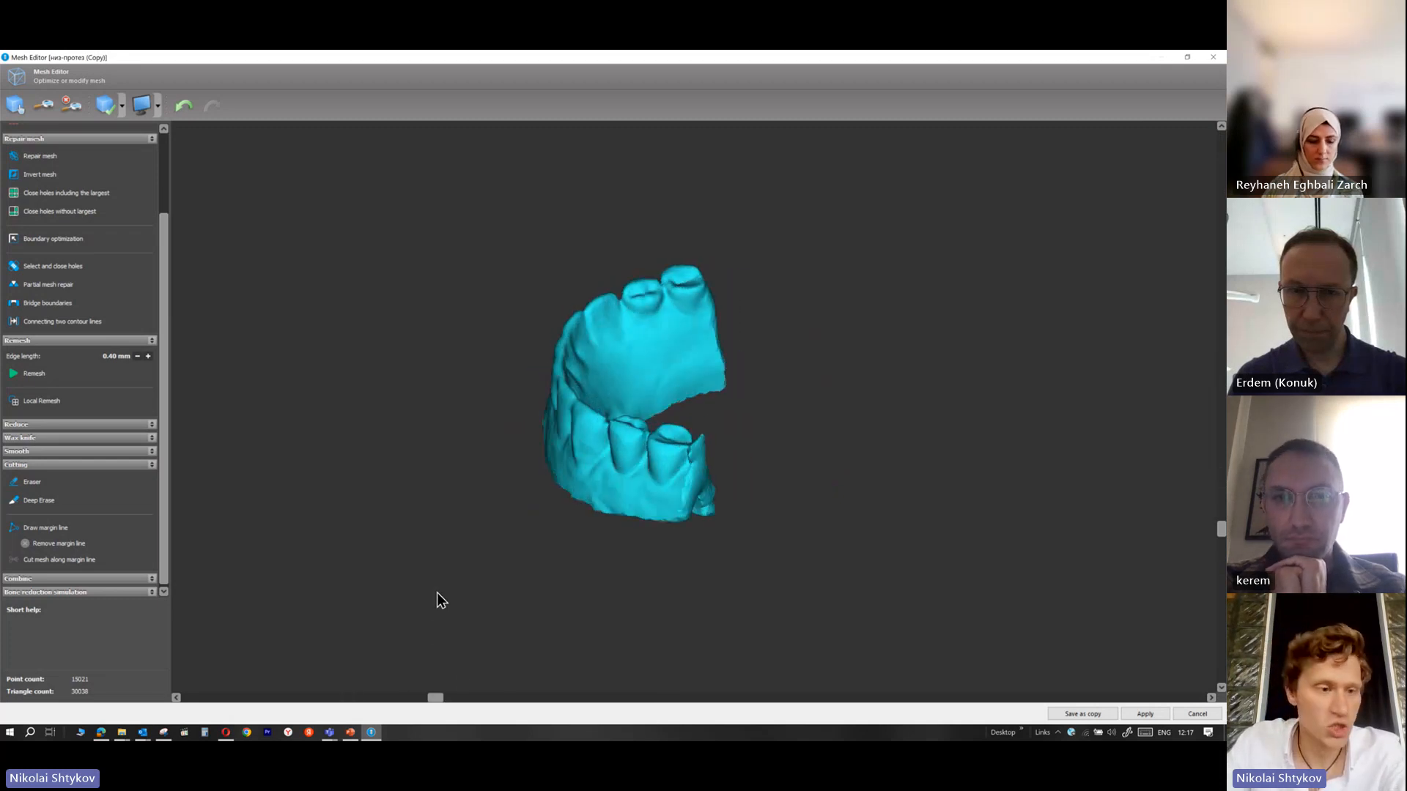
{"action": "left_click", "coordinate": [36, 439]}
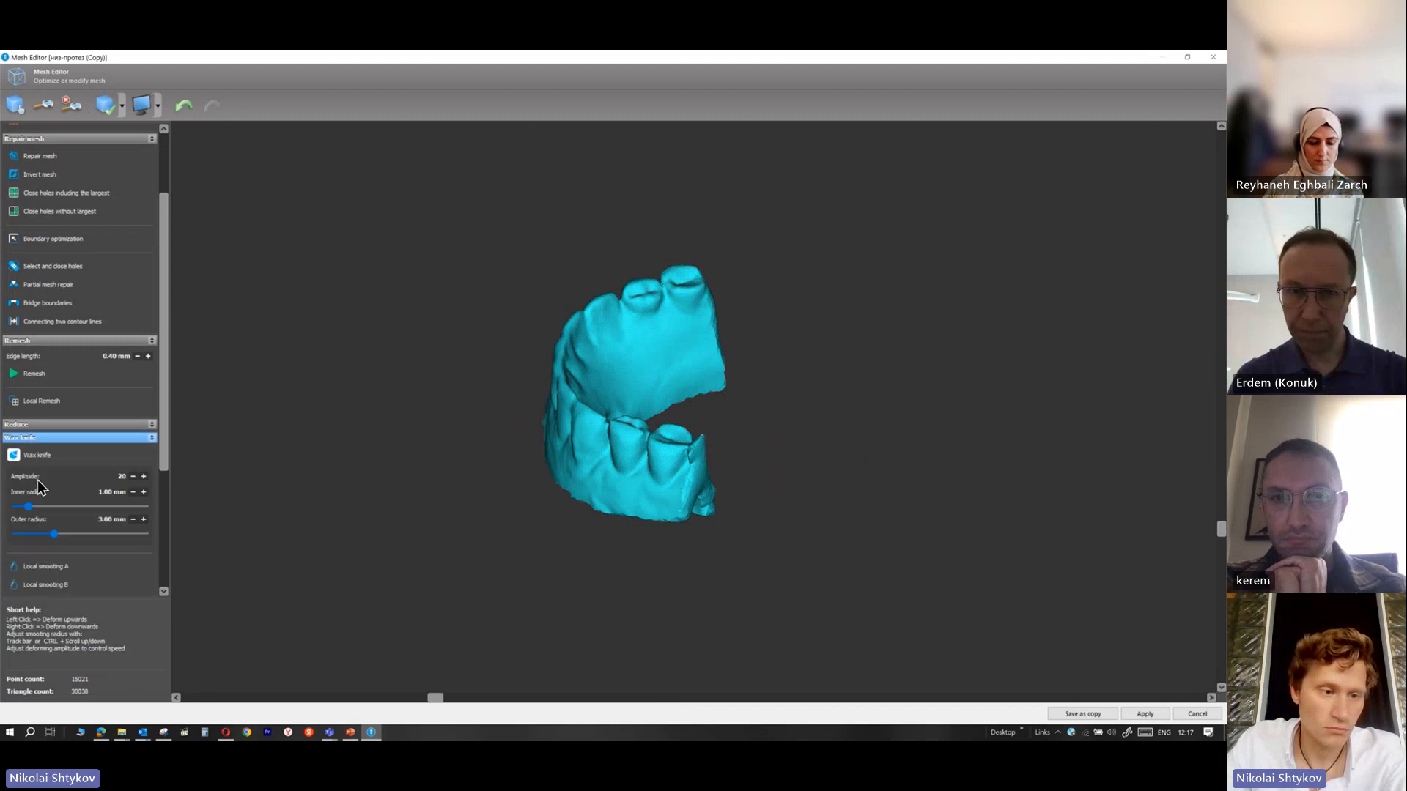
{"action": "left_click", "coordinate": [40, 440]}
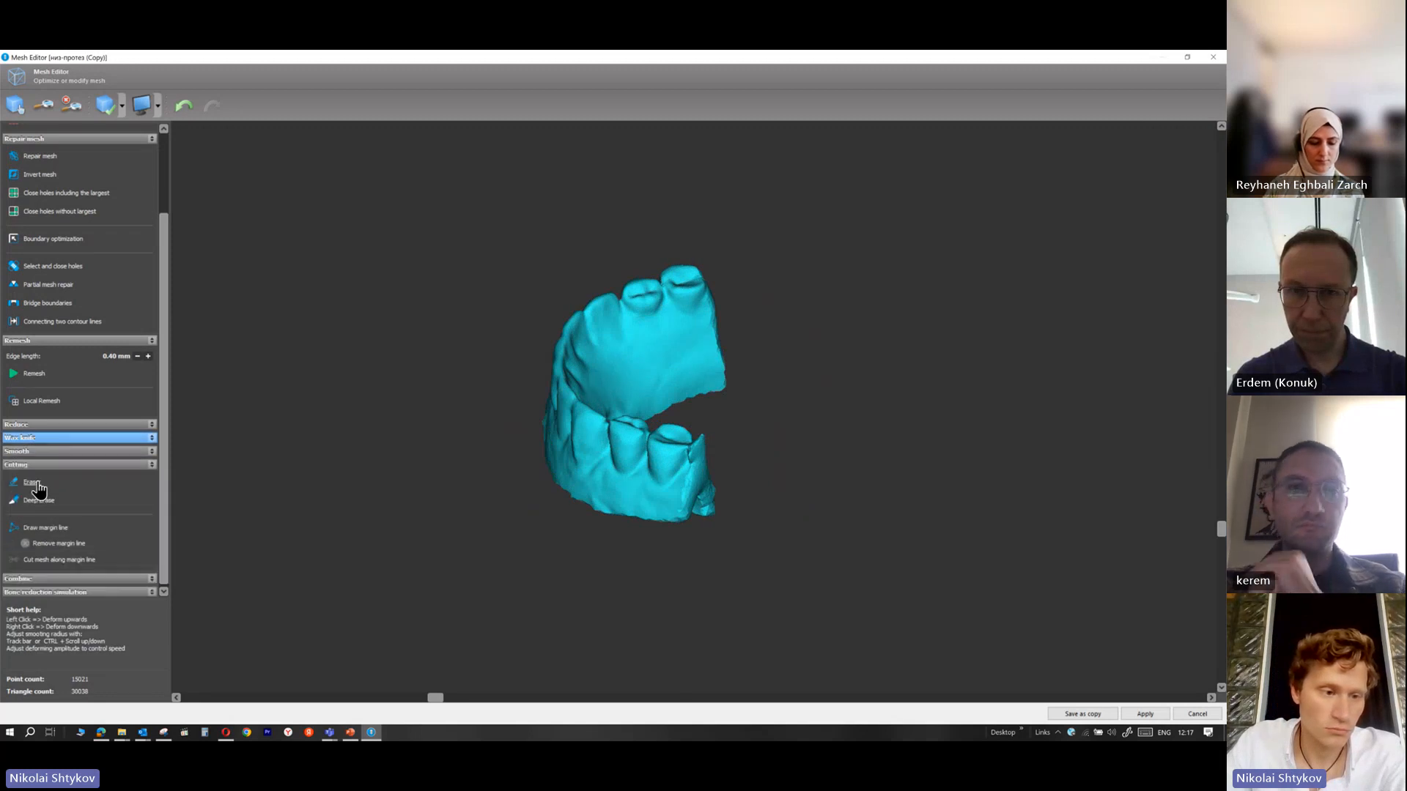
{"action": "left_click", "coordinate": [43, 439]}
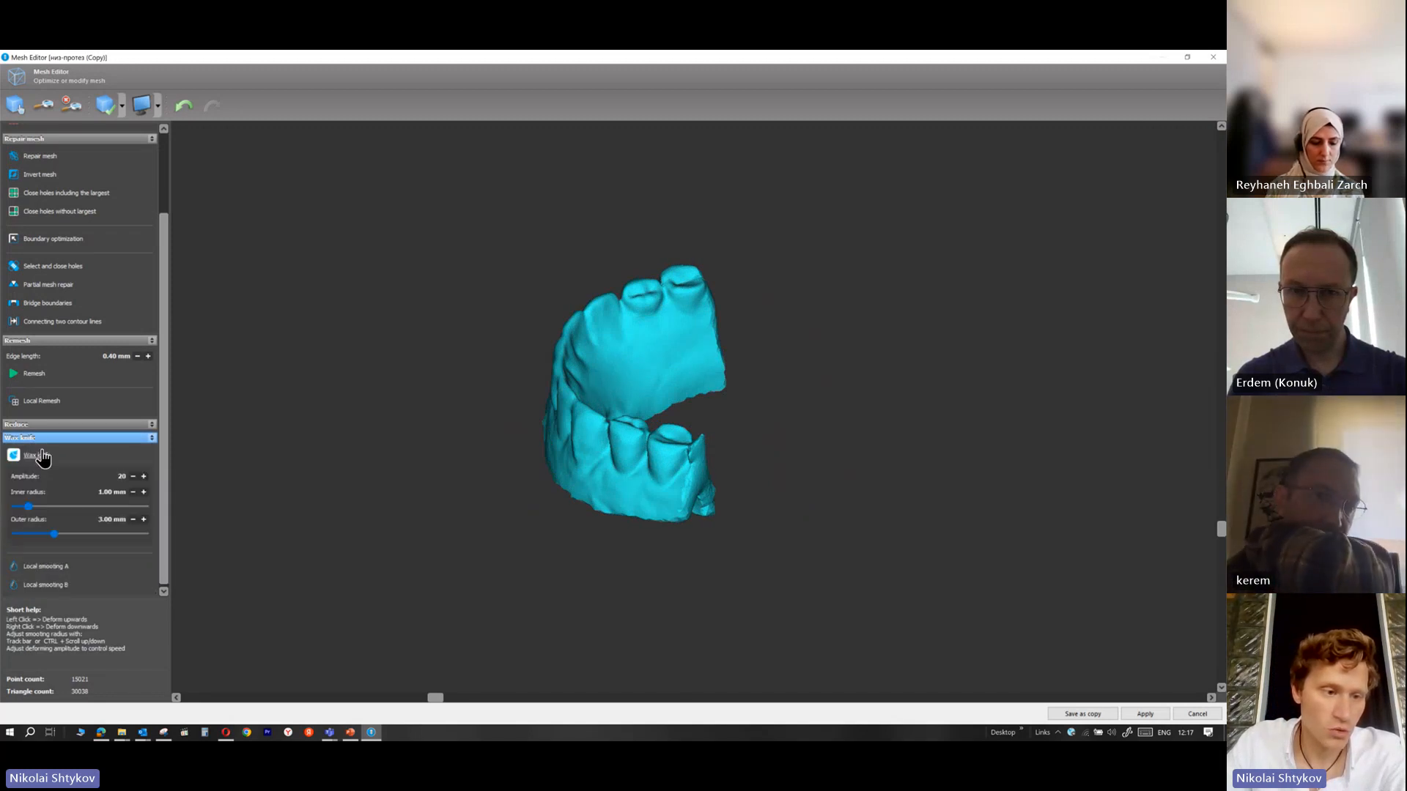
{"action": "left_click", "coordinate": [40, 568]}
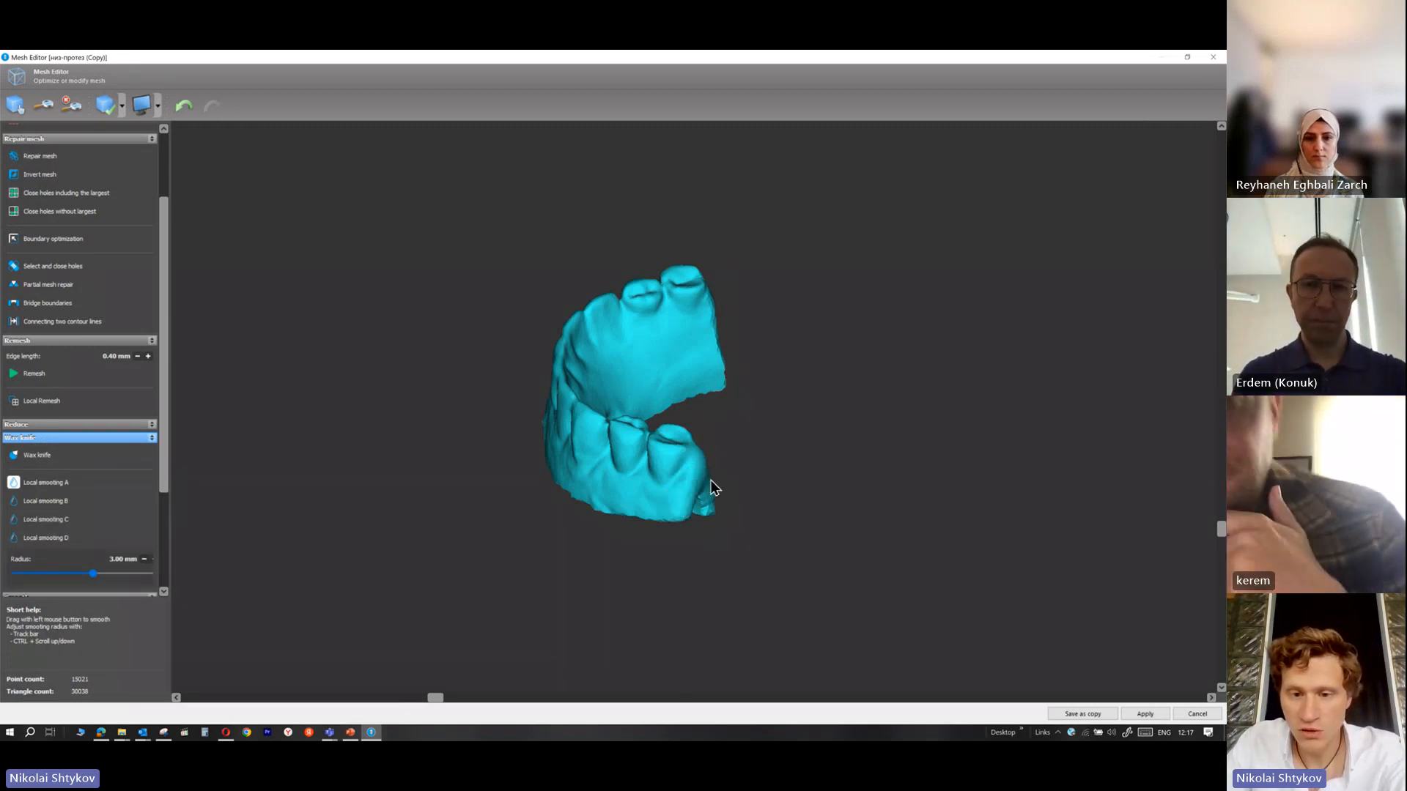
{"action": "left_click_drag", "start_coordinate": [709, 351], "coordinate": [718, 385]}
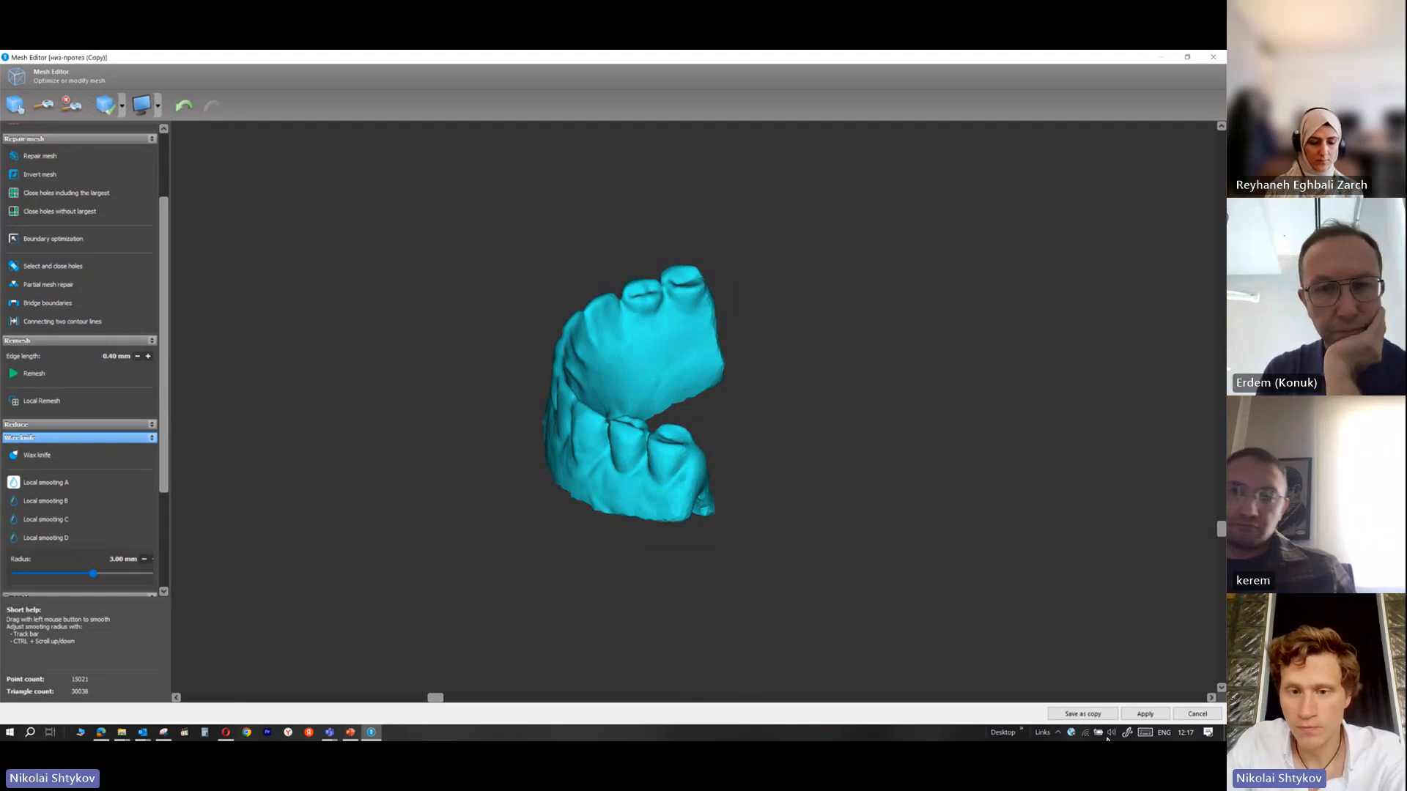
Save the trimmed denture mesh as a copy, hide "низ-протез (Copy)", and inspect the new copy with the guide from the front
{"action": "left_click", "coordinate": [1104, 715]}
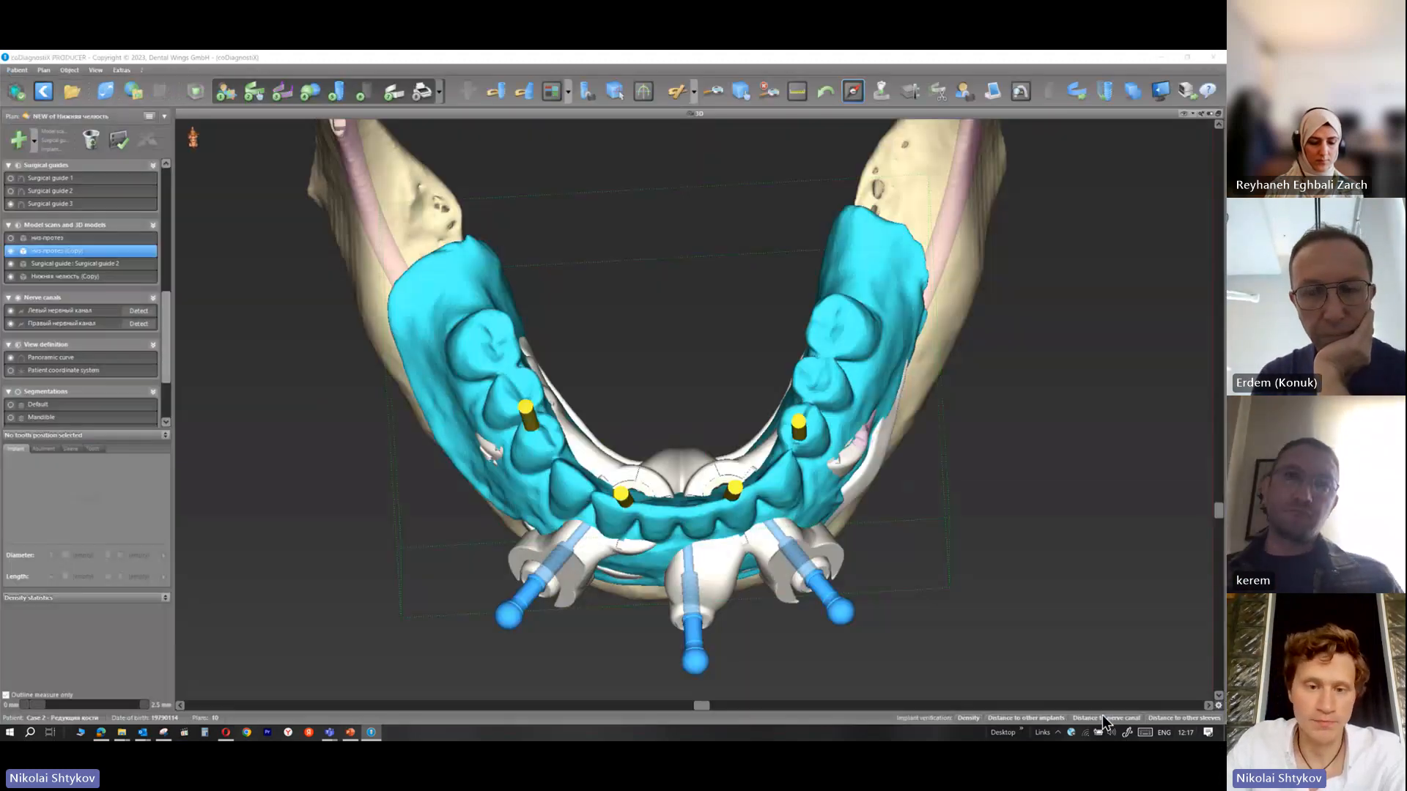
{"action": "left_click", "coordinate": [11, 254]}
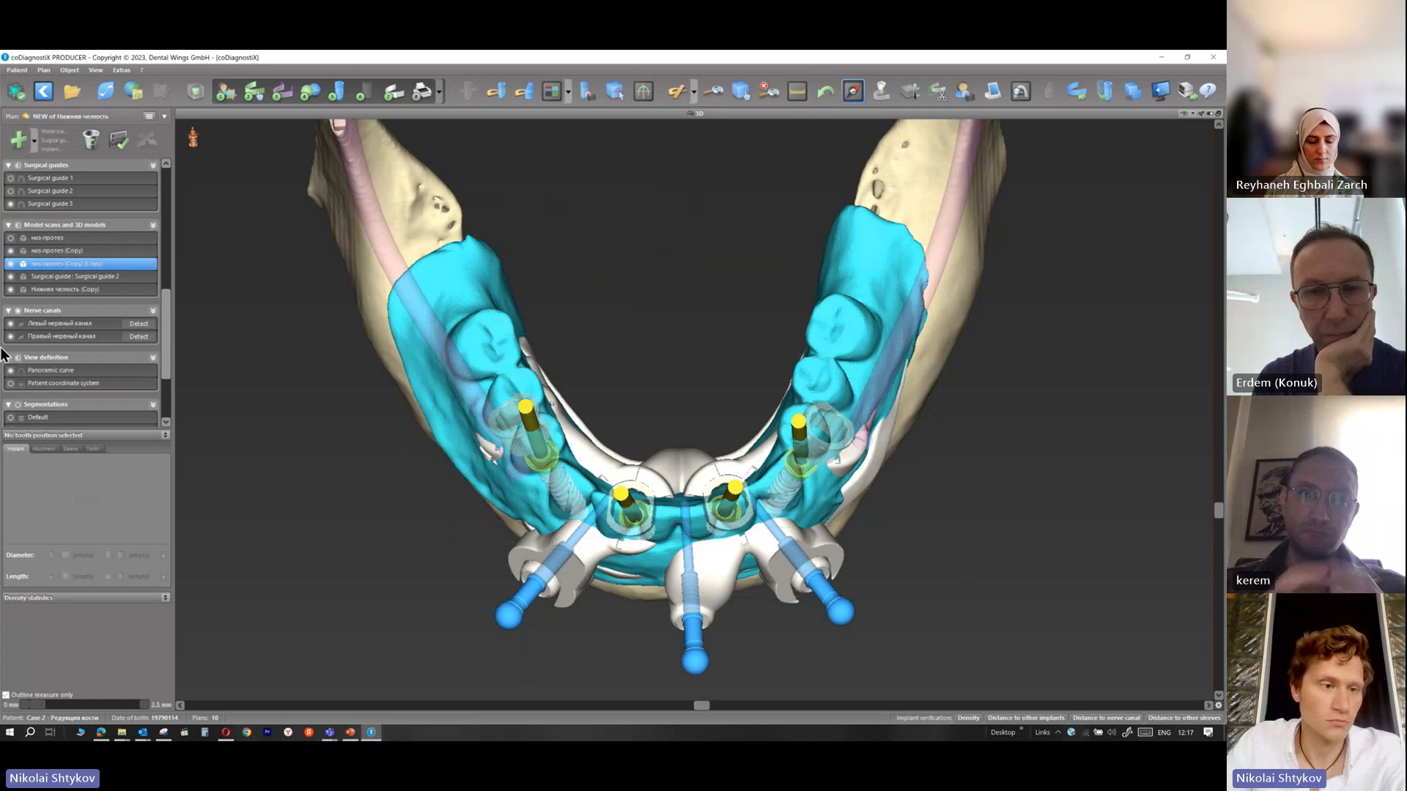
{"action": "left_click", "coordinate": [10, 251]}
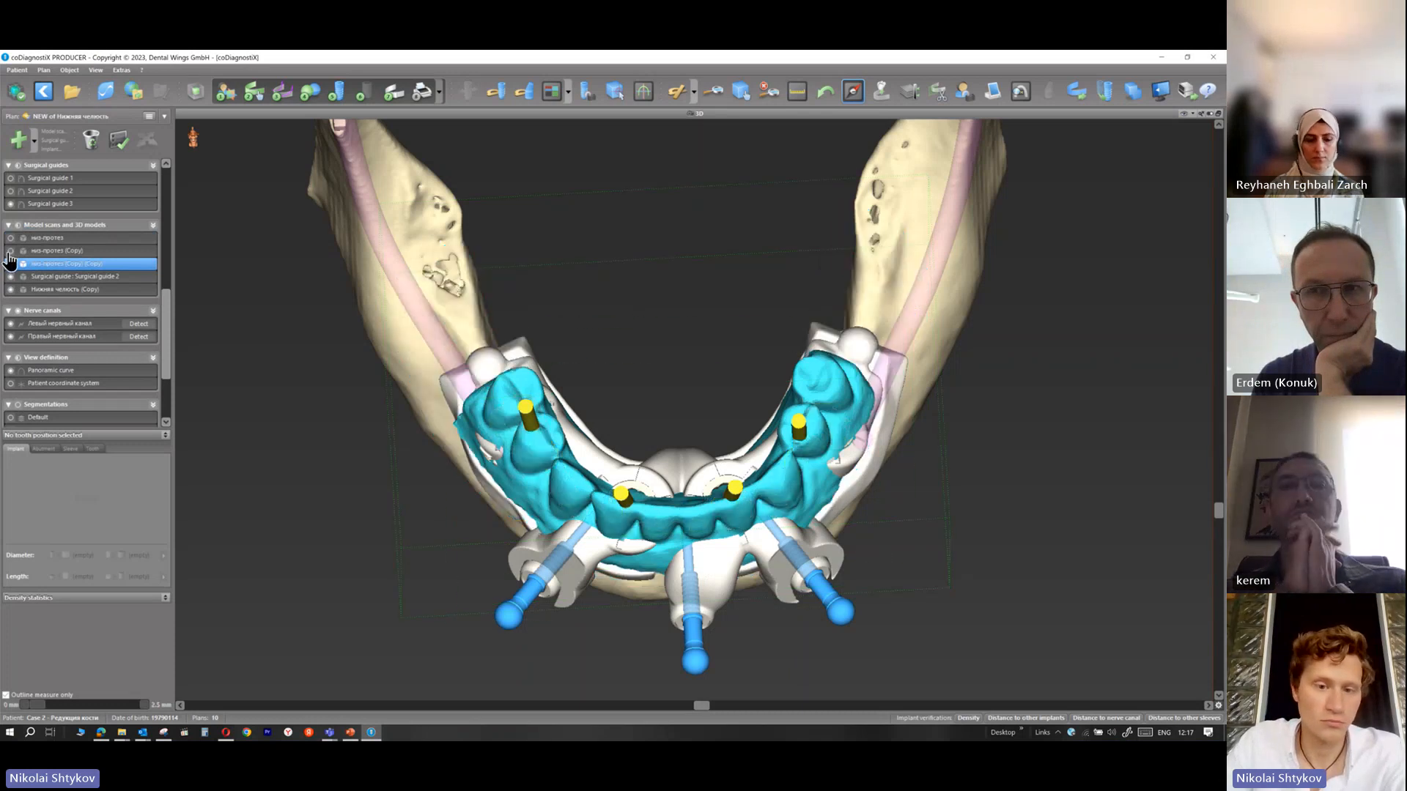
{"action": "left_click_drag", "start_coordinate": [1222, 519], "coordinate": [1206, 393]}
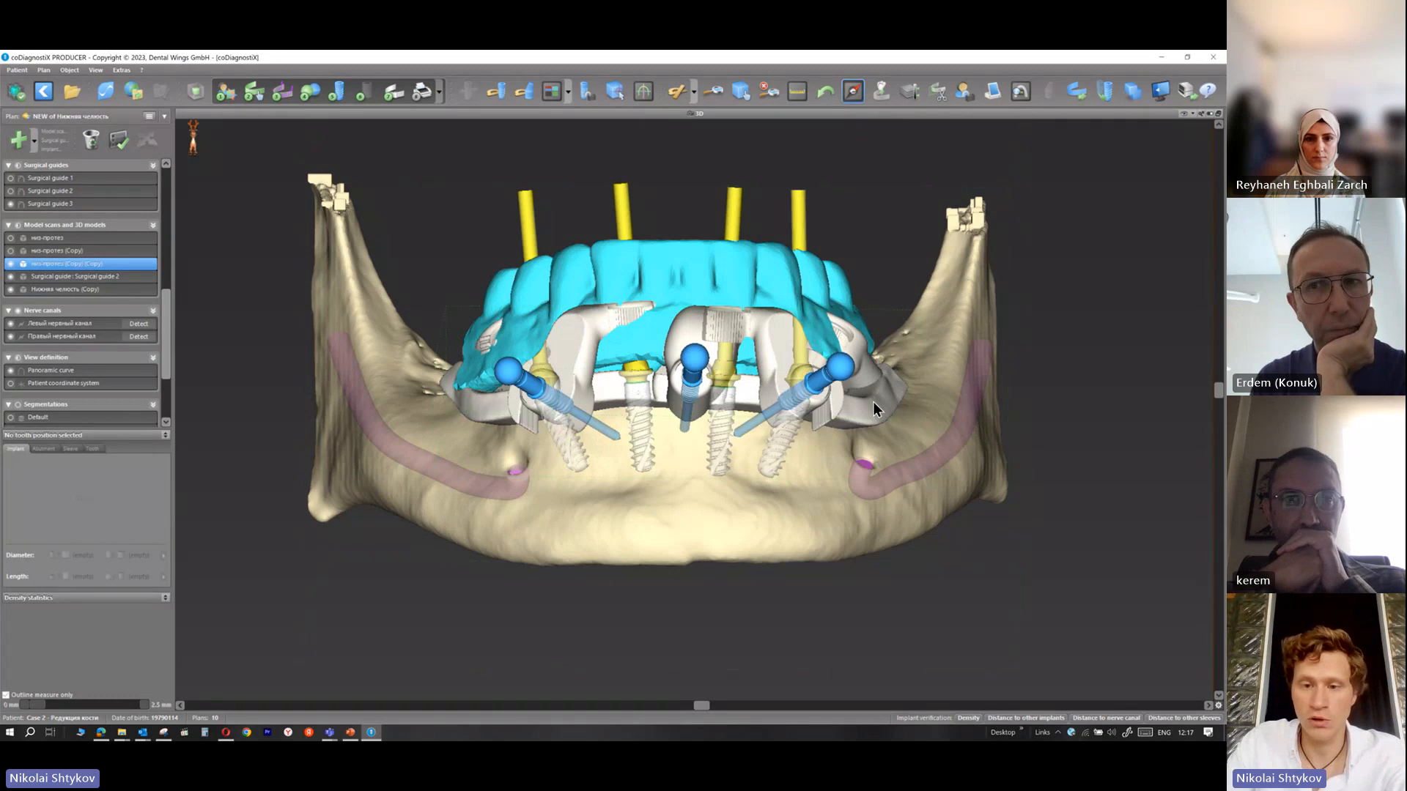
Start designing a new surgical guide with "Surgical guide : Surgical guide 2" as base model and proceed to the insertion direction
{"action": "left_click", "coordinate": [394, 99]}
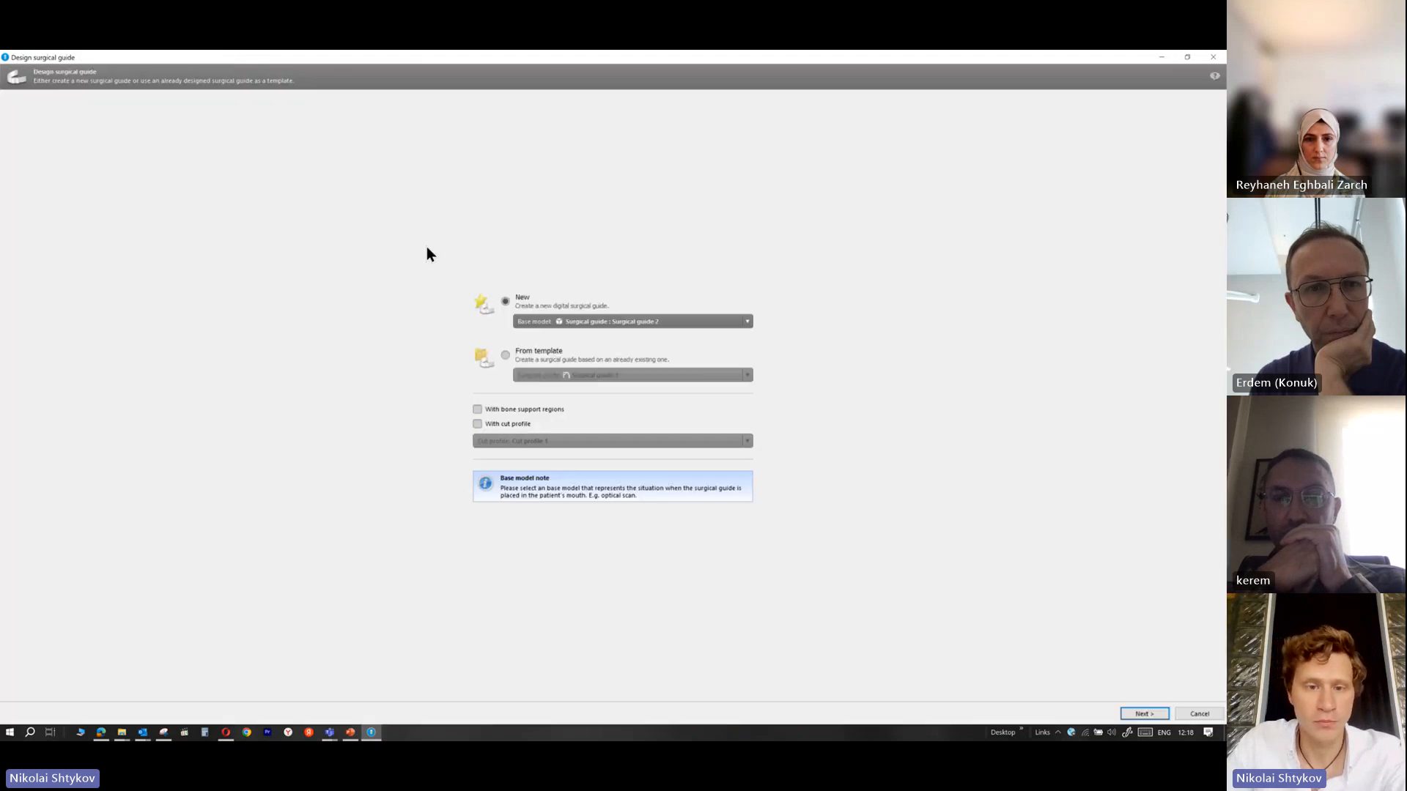
{"action": "left_click", "coordinate": [666, 320]}
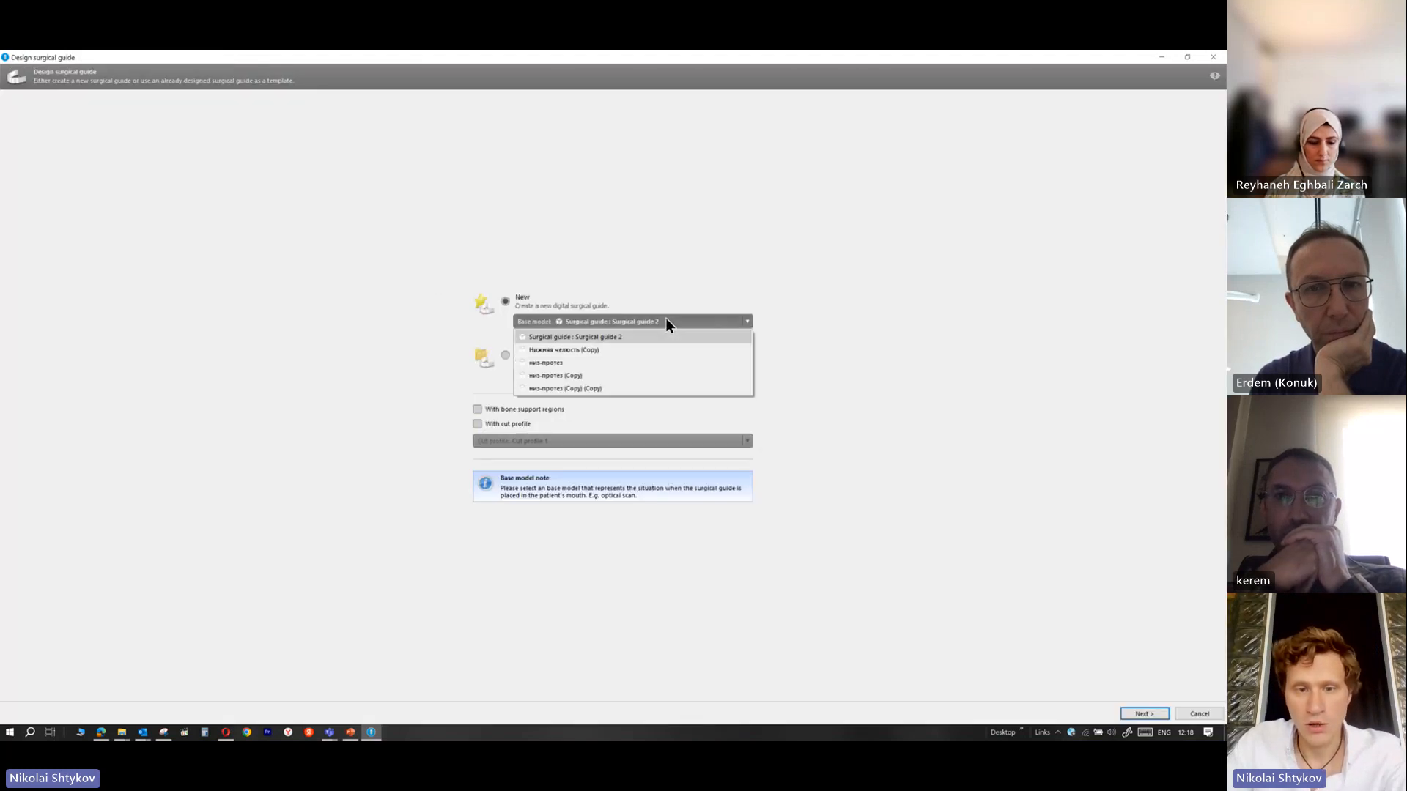
{"action": "left_click", "coordinate": [568, 337]}
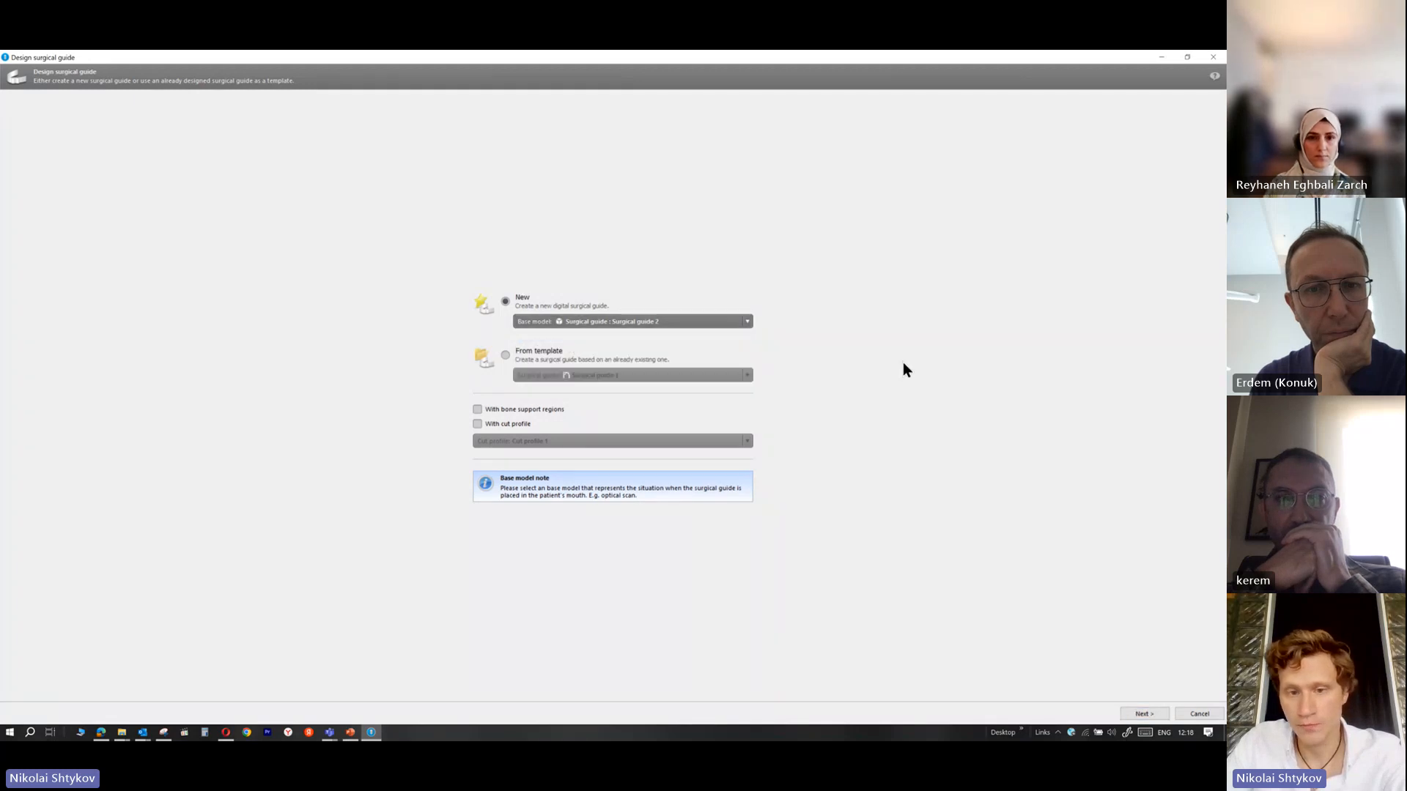
{"action": "left_click", "coordinate": [1143, 713]}
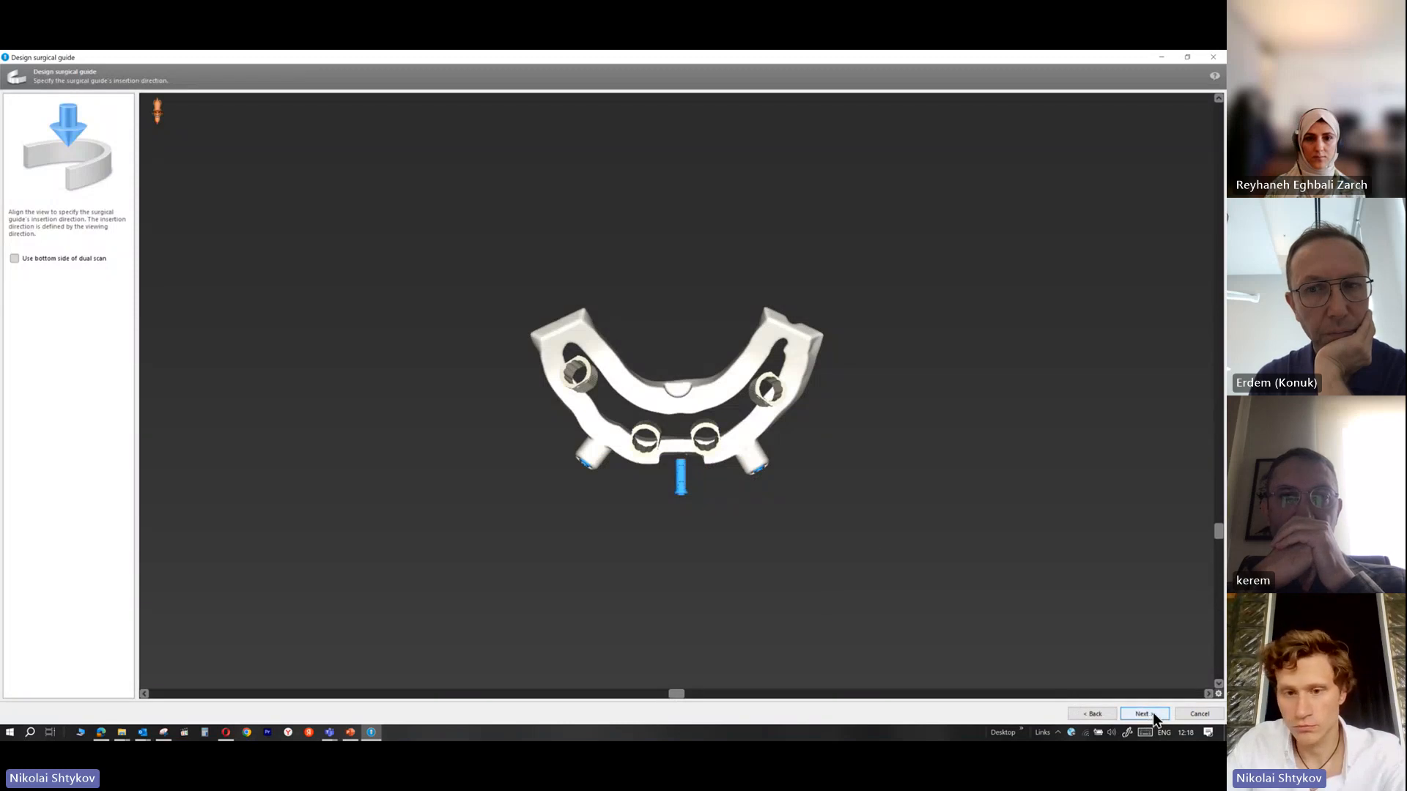
Tilt the guide's insertion direction to 79.00°, proceed to the contact surfaces, and leave the design by saving it incomplete
{"action": "left_click_drag", "start_coordinate": [1216, 534], "coordinate": [1214, 516]}
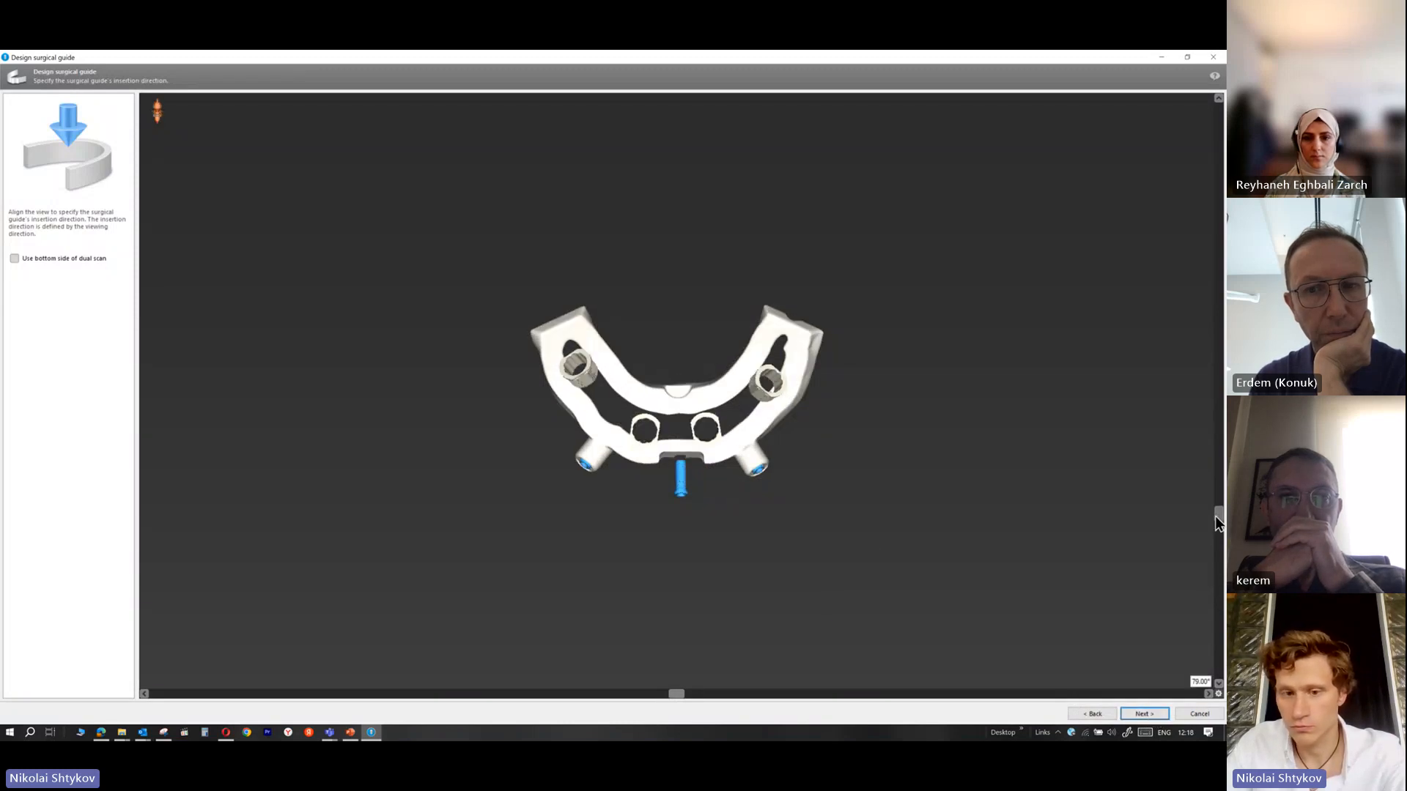
{"action": "left_click", "coordinate": [1162, 713]}
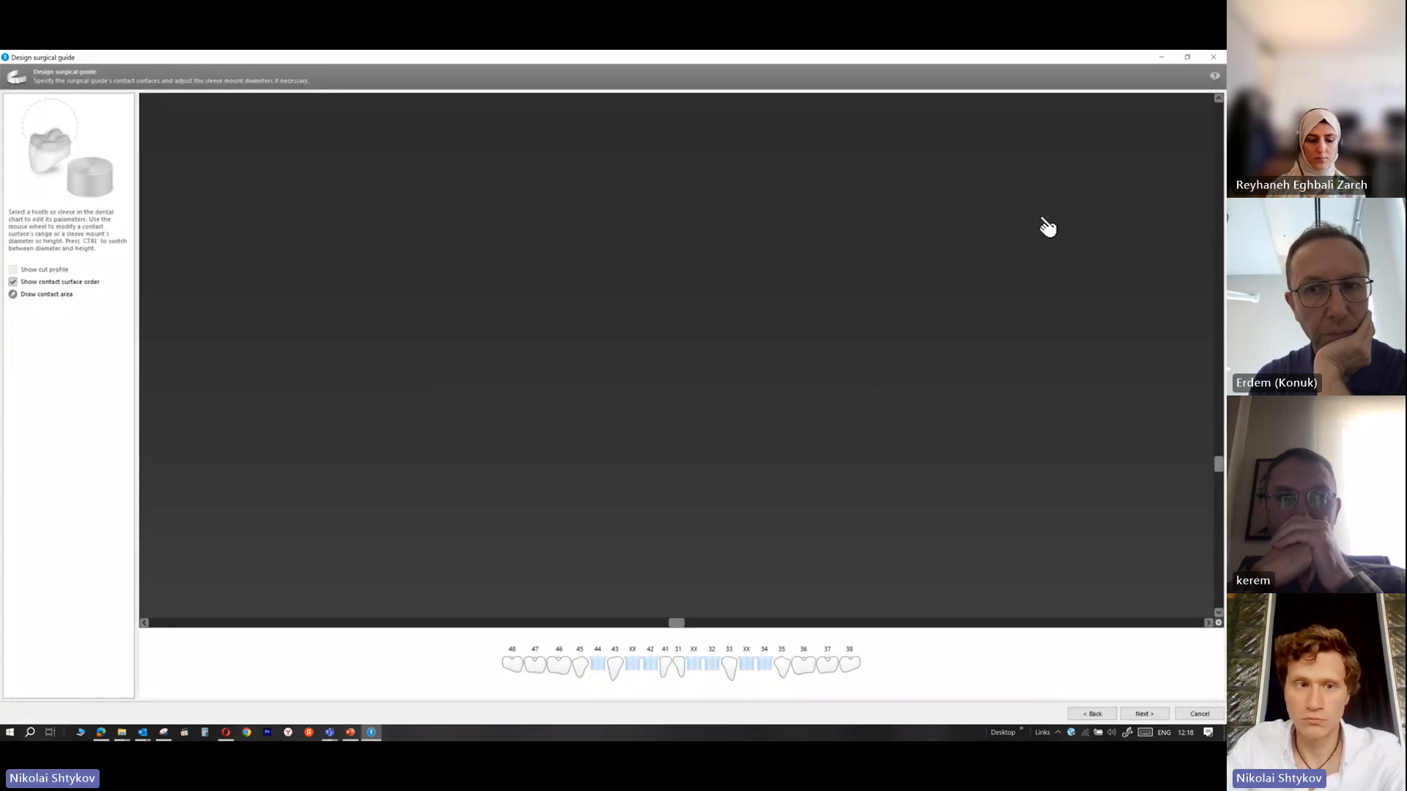
{"action": "left_click", "coordinate": [1209, 716]}
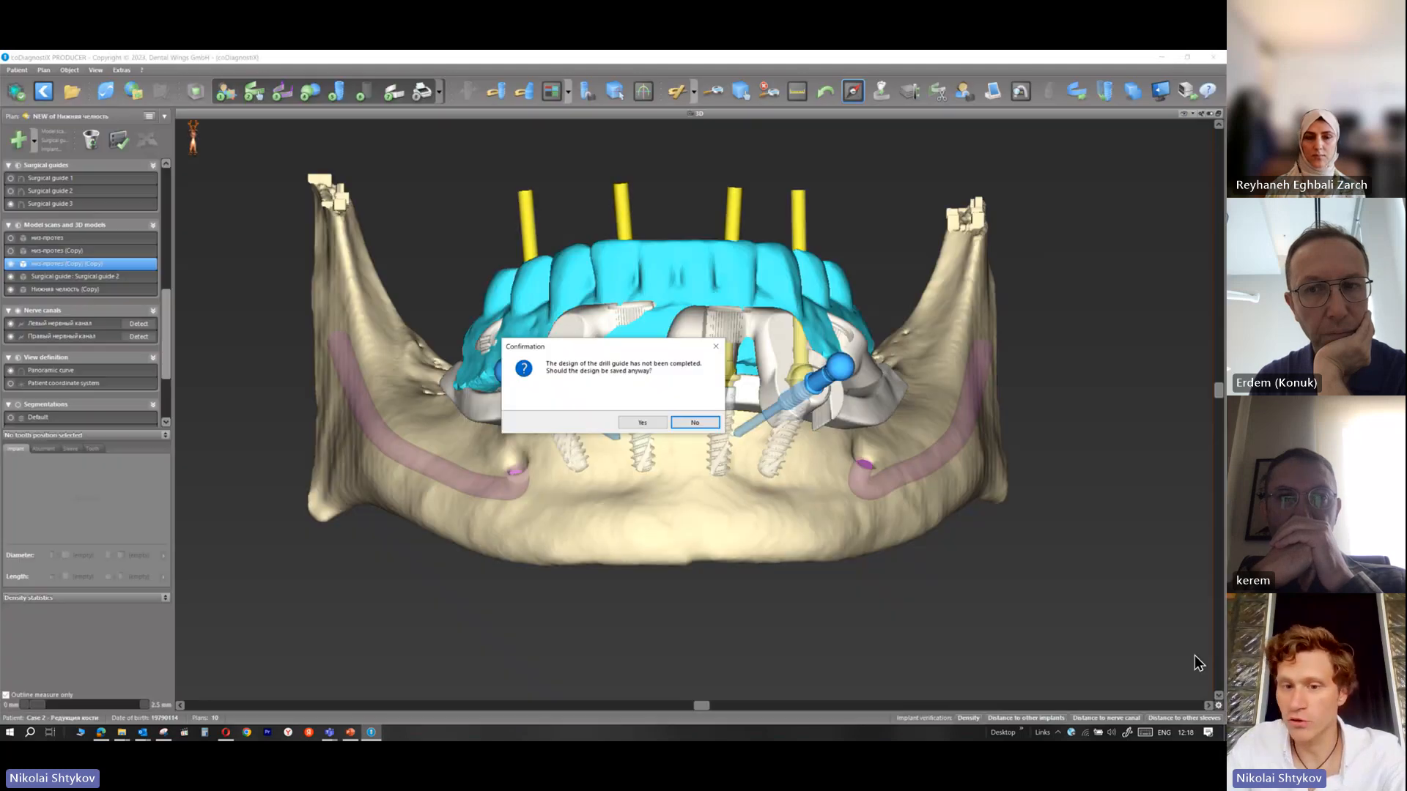
{"action": "left_click", "coordinate": [655, 424]}
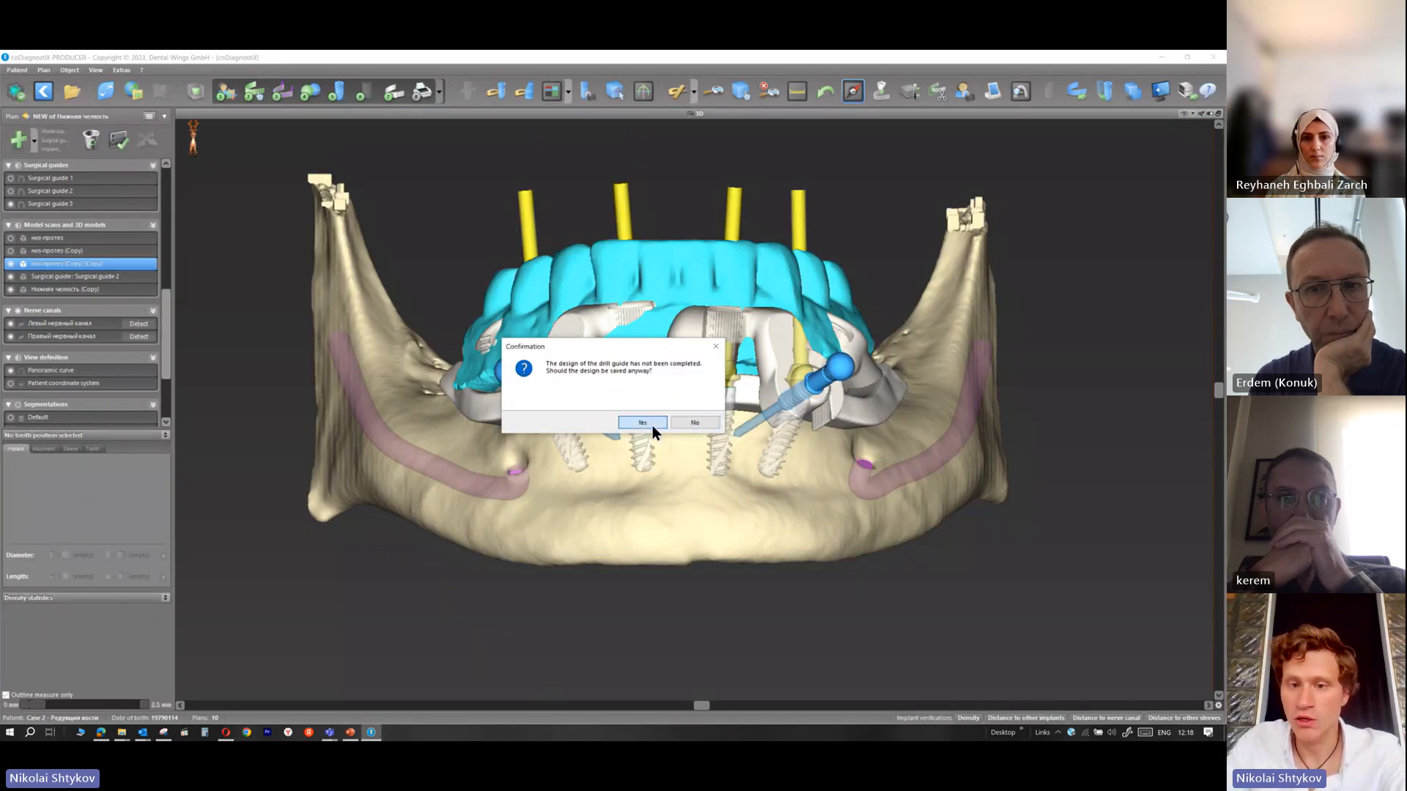
Restart the coDiagnostiX software and reopen the case "Case 2 - Редукция кости (CT)"
{"action": "left_click", "coordinate": [1211, 58]}
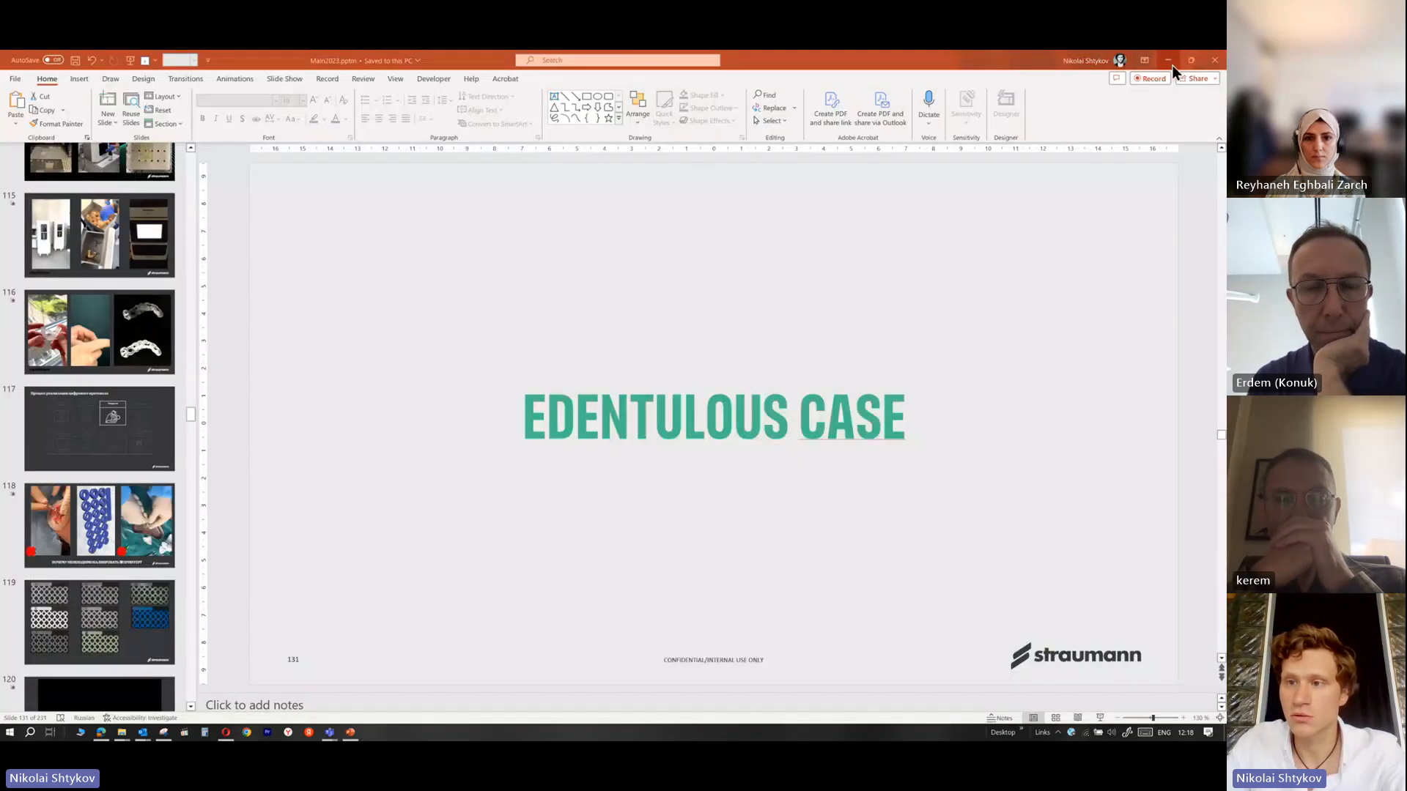
{"action": "left_click", "coordinate": [1172, 65]}
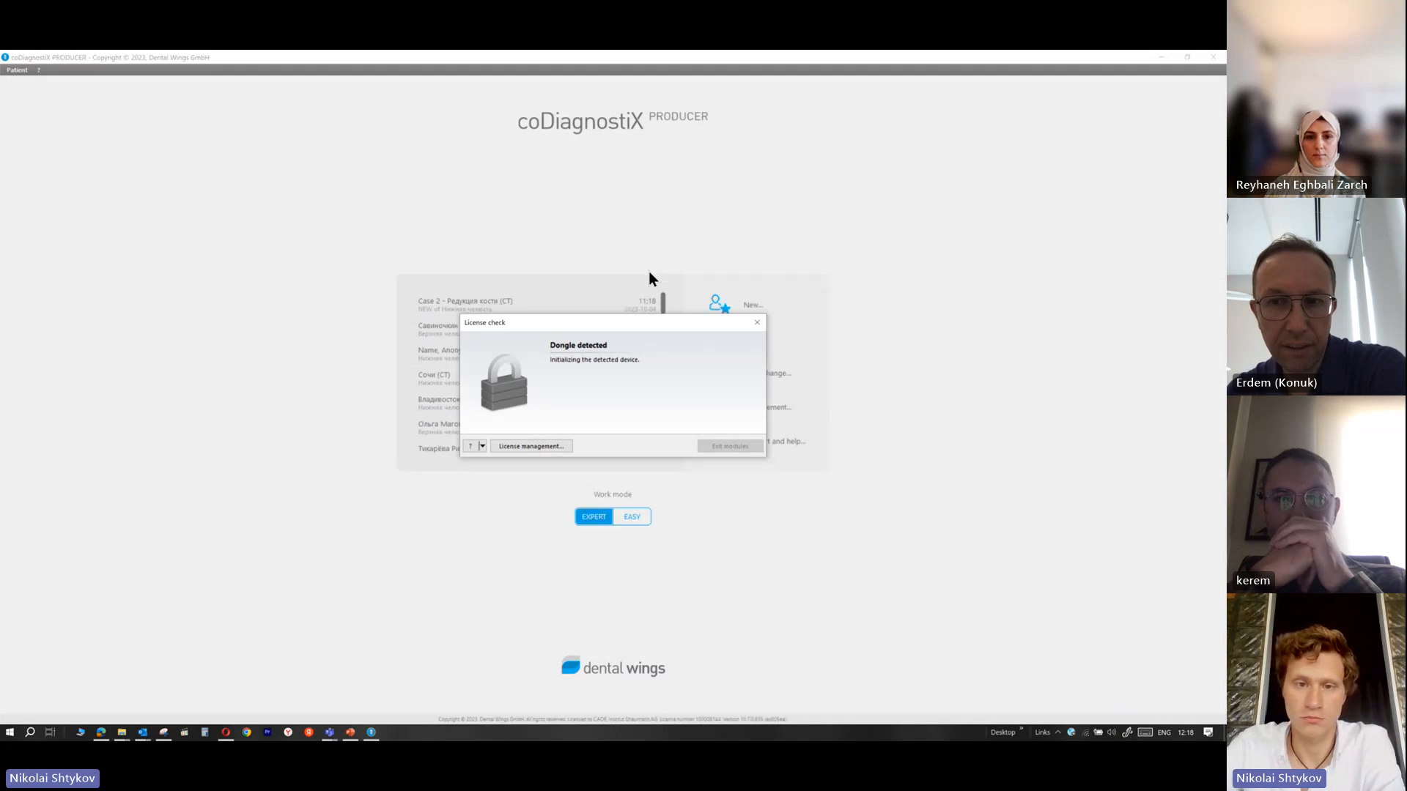
{"action": "double_click", "coordinate": [461, 303]}
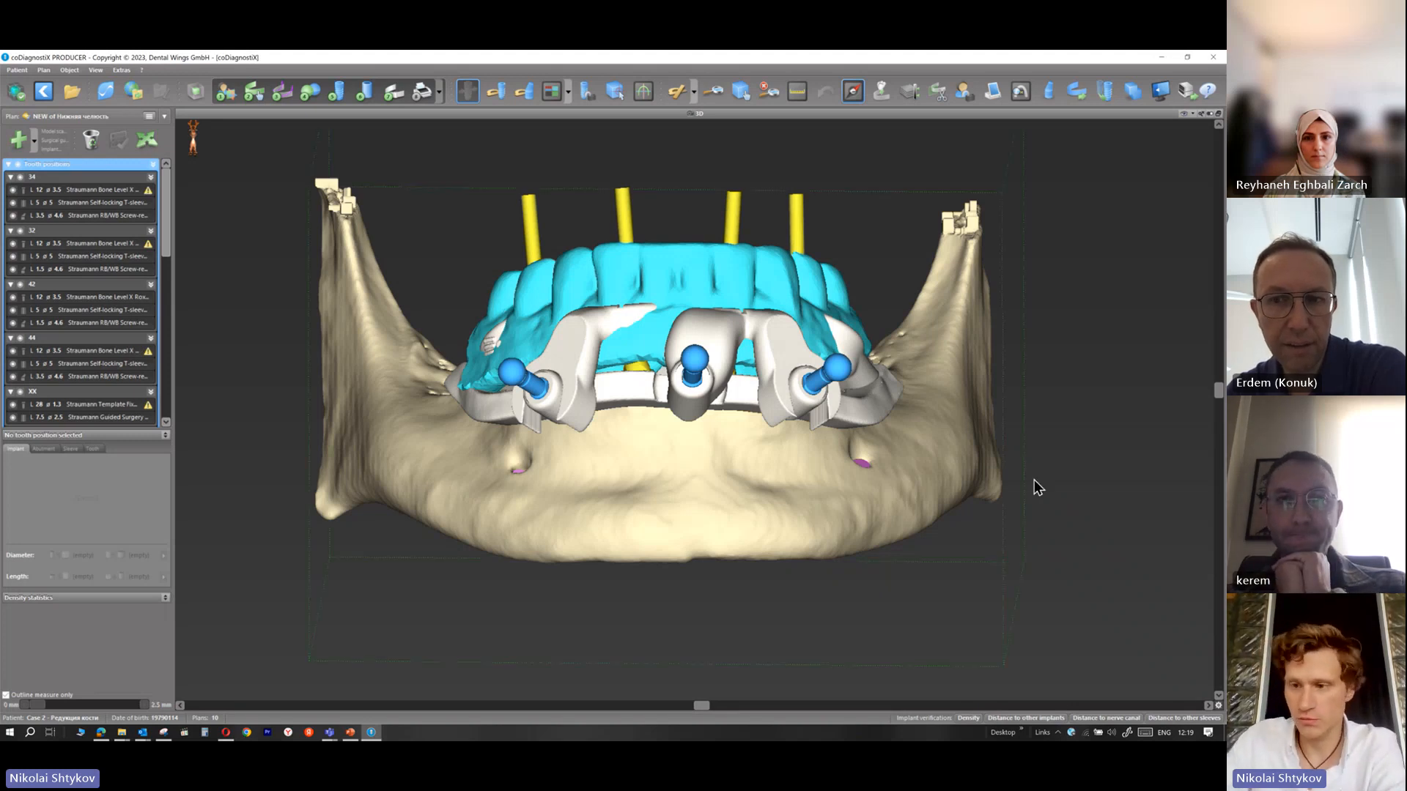
Start a new surgical guide on base model "Surgical guide : Surgical guide 2", adjust its insertion direction, and proceed to the contact surfaces
{"action": "left_click_drag", "start_coordinate": [1218, 390], "coordinate": [1218, 485]}
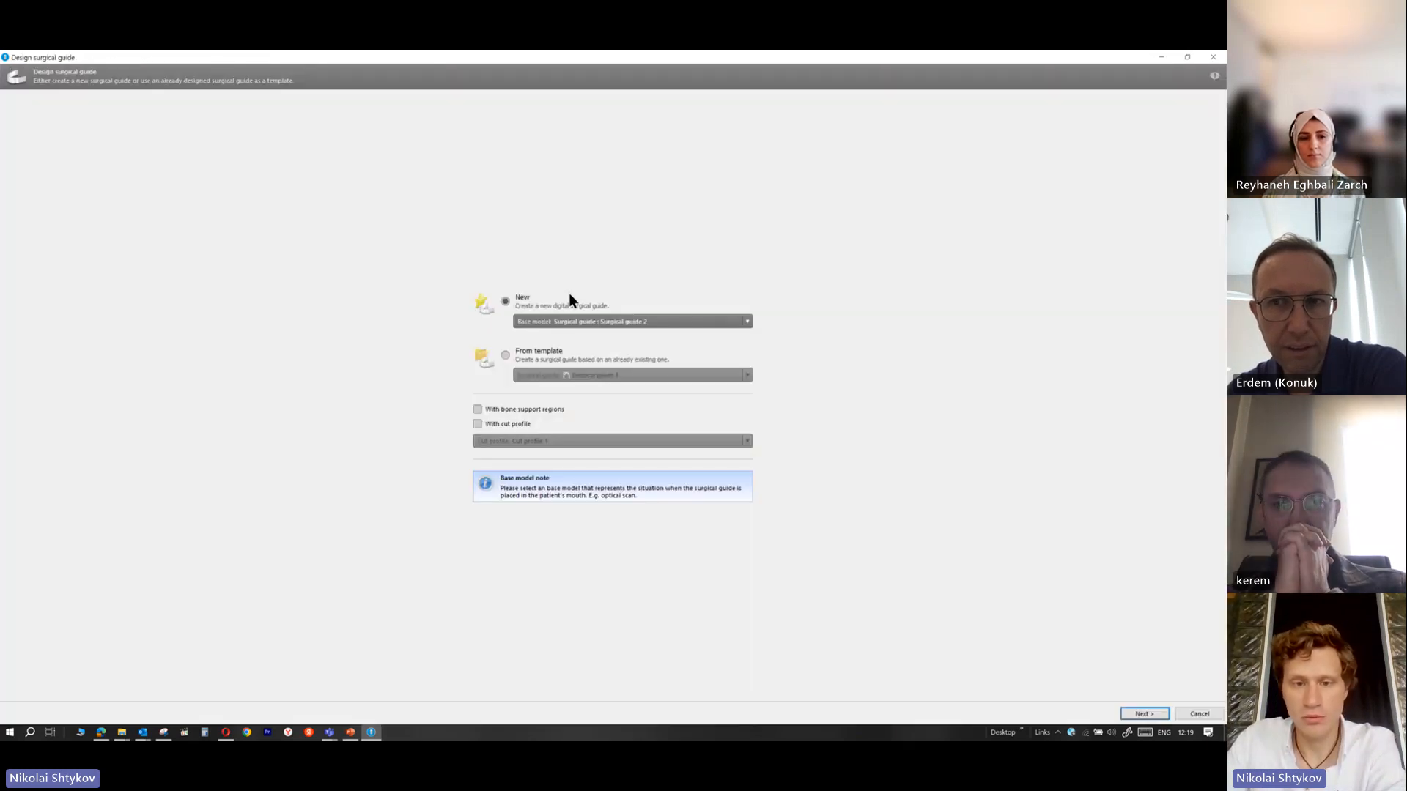
{"action": "left_click", "coordinate": [1139, 713]}
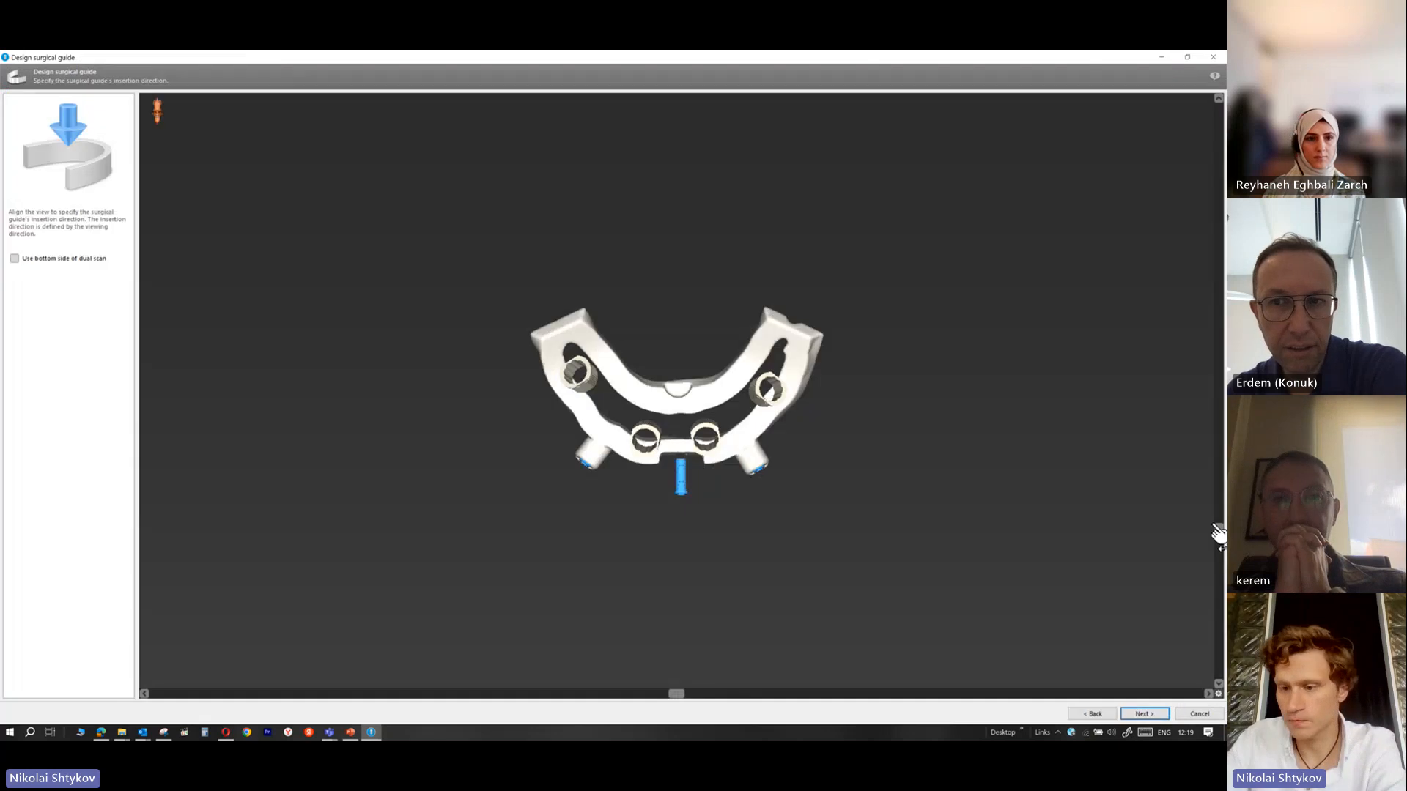
{"action": "left_click_drag", "start_coordinate": [1219, 534], "coordinate": [1219, 520]}
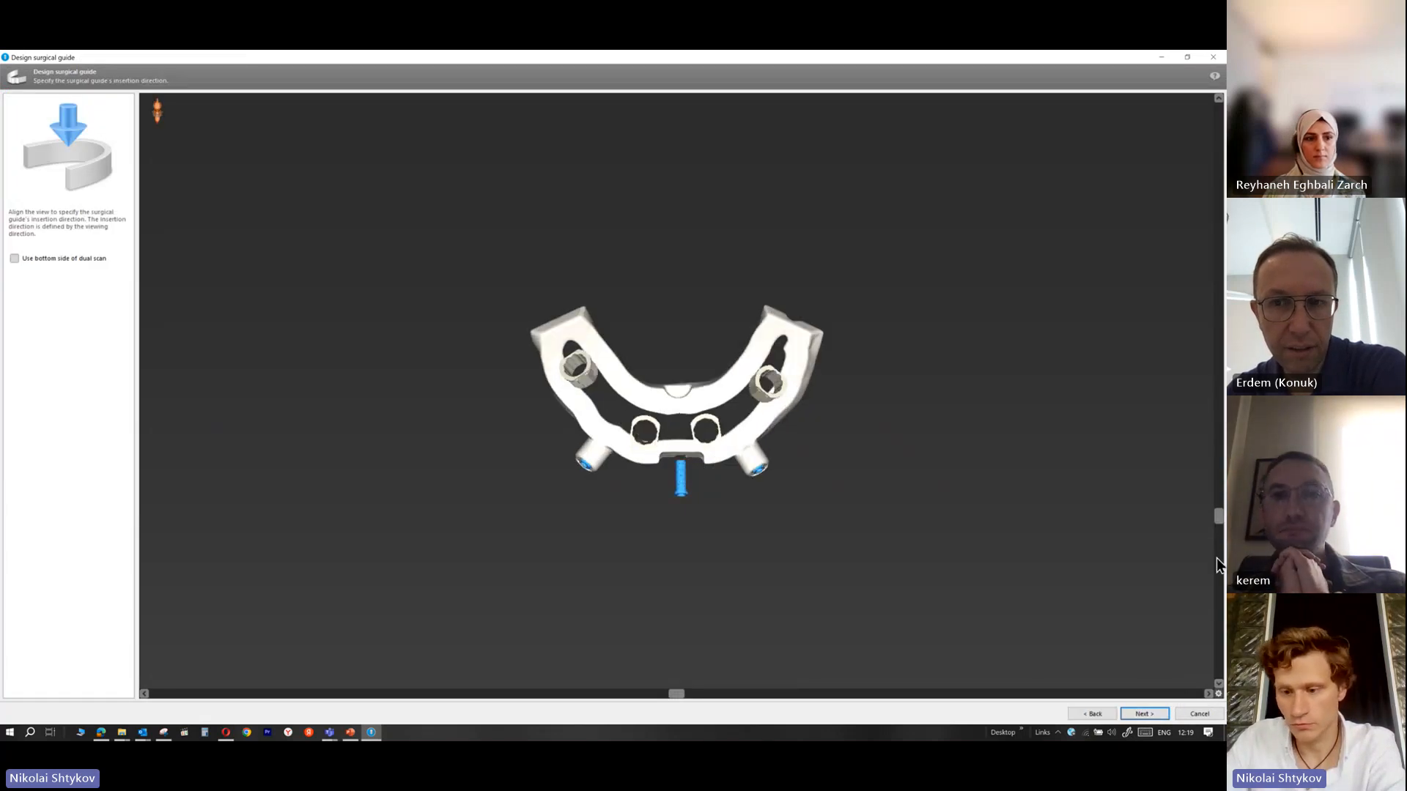
{"action": "left_click", "coordinate": [1143, 714]}
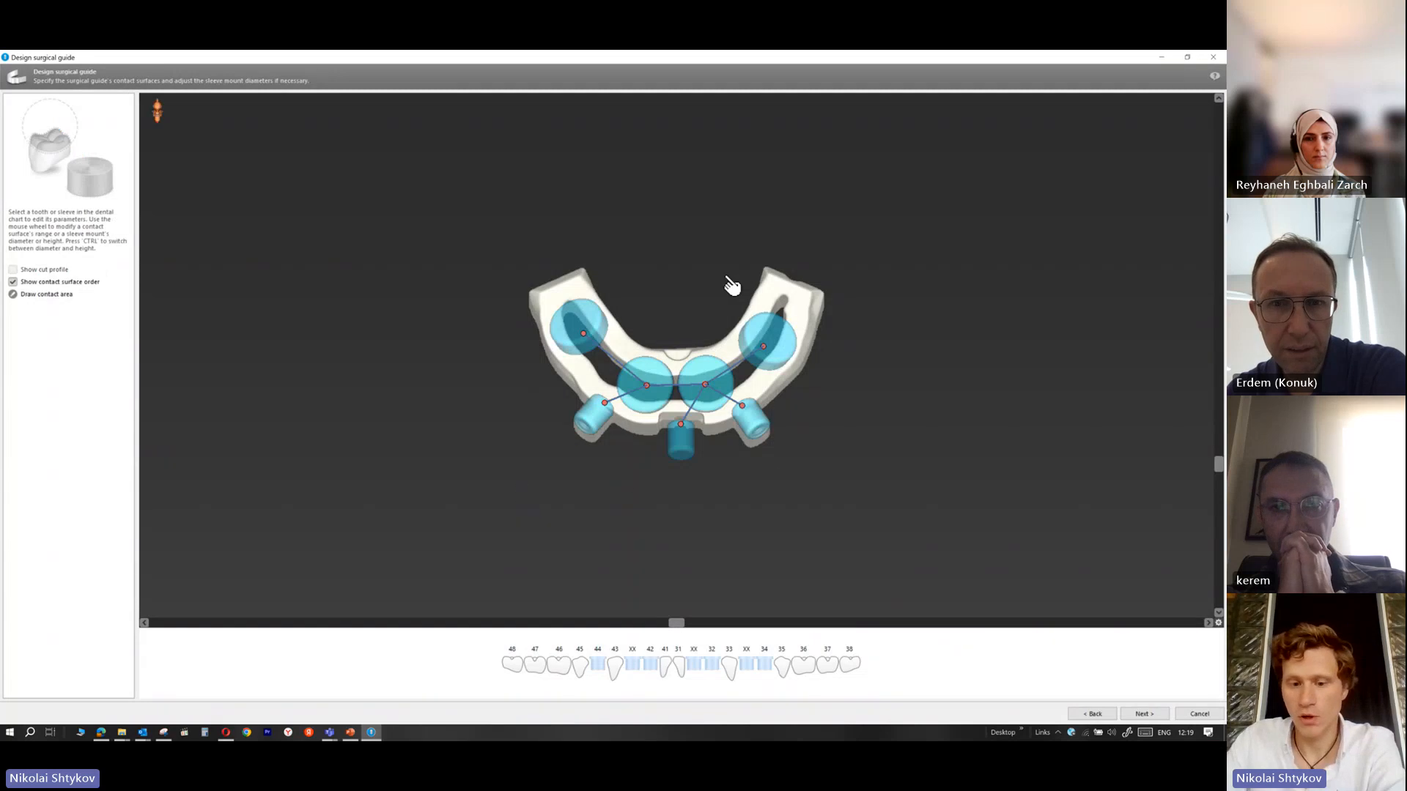
Exclude the sleeve mounts at positions 44, 42, 32 and 34 and the middle fixation-pin sleeve from the guide
{"action": "left_click", "coordinate": [598, 650]}
{"action": "left_click", "coordinate": [598, 667]}
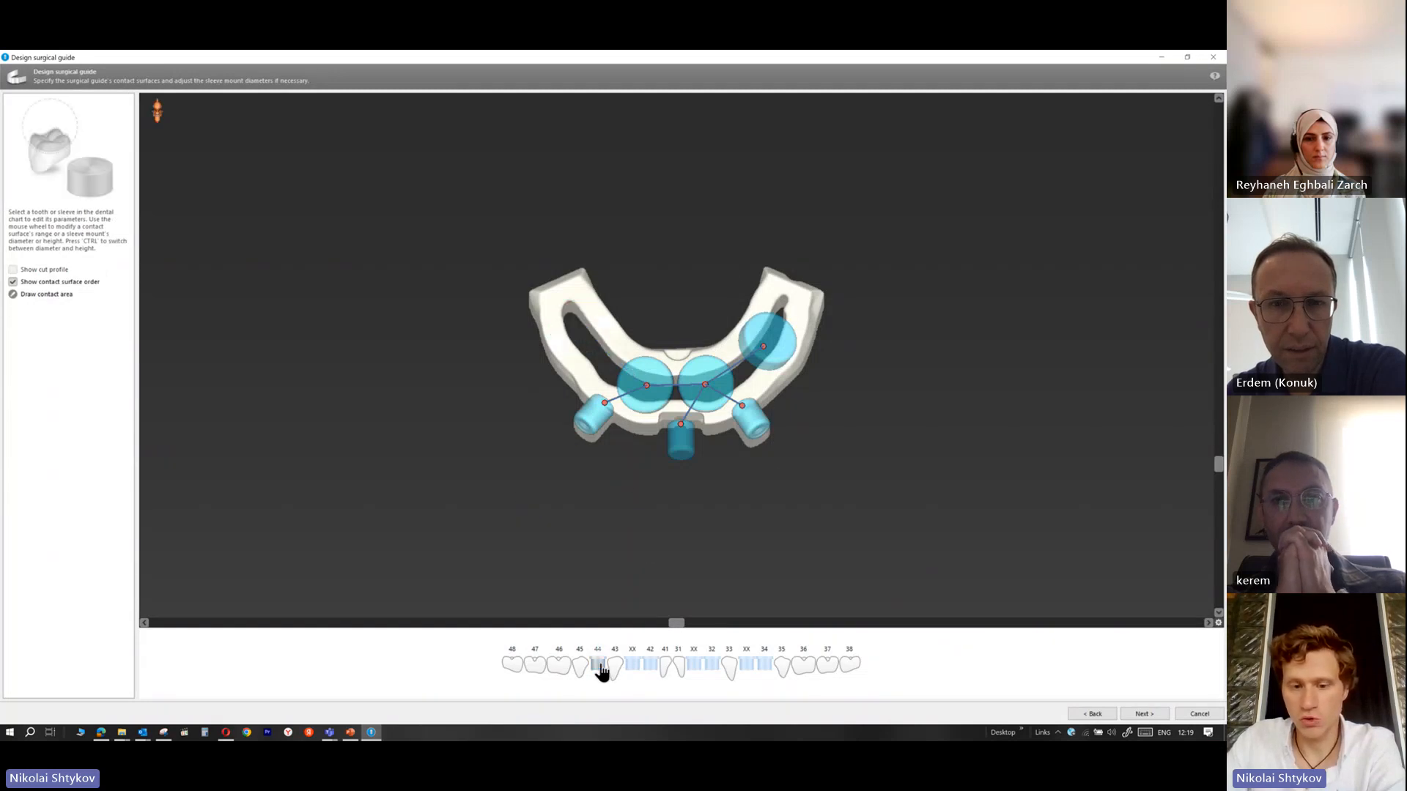
{"action": "left_click", "coordinate": [647, 668]}
{"action": "left_click", "coordinate": [649, 668]}
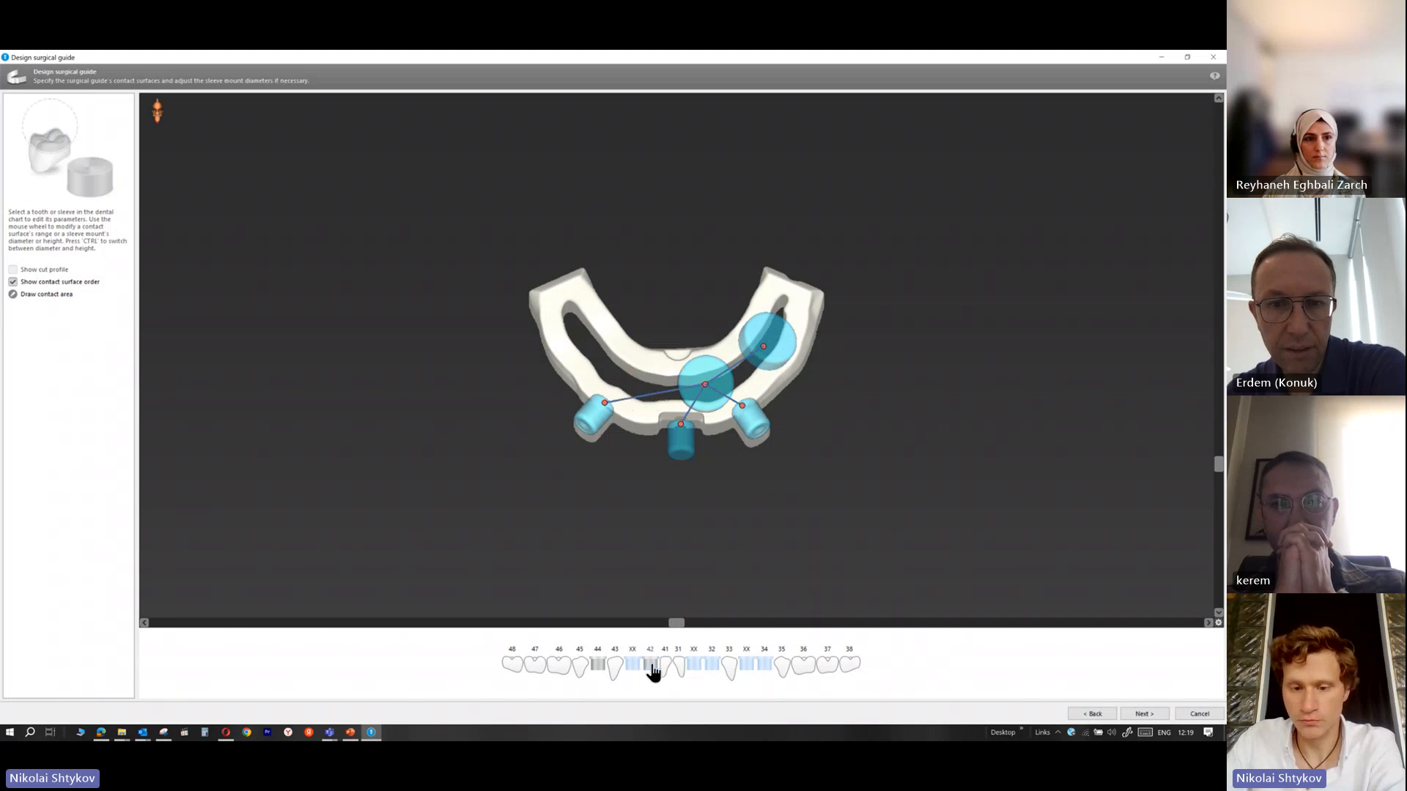
{"action": "left_click", "coordinate": [713, 667]}
{"action": "left_click", "coordinate": [713, 666]}
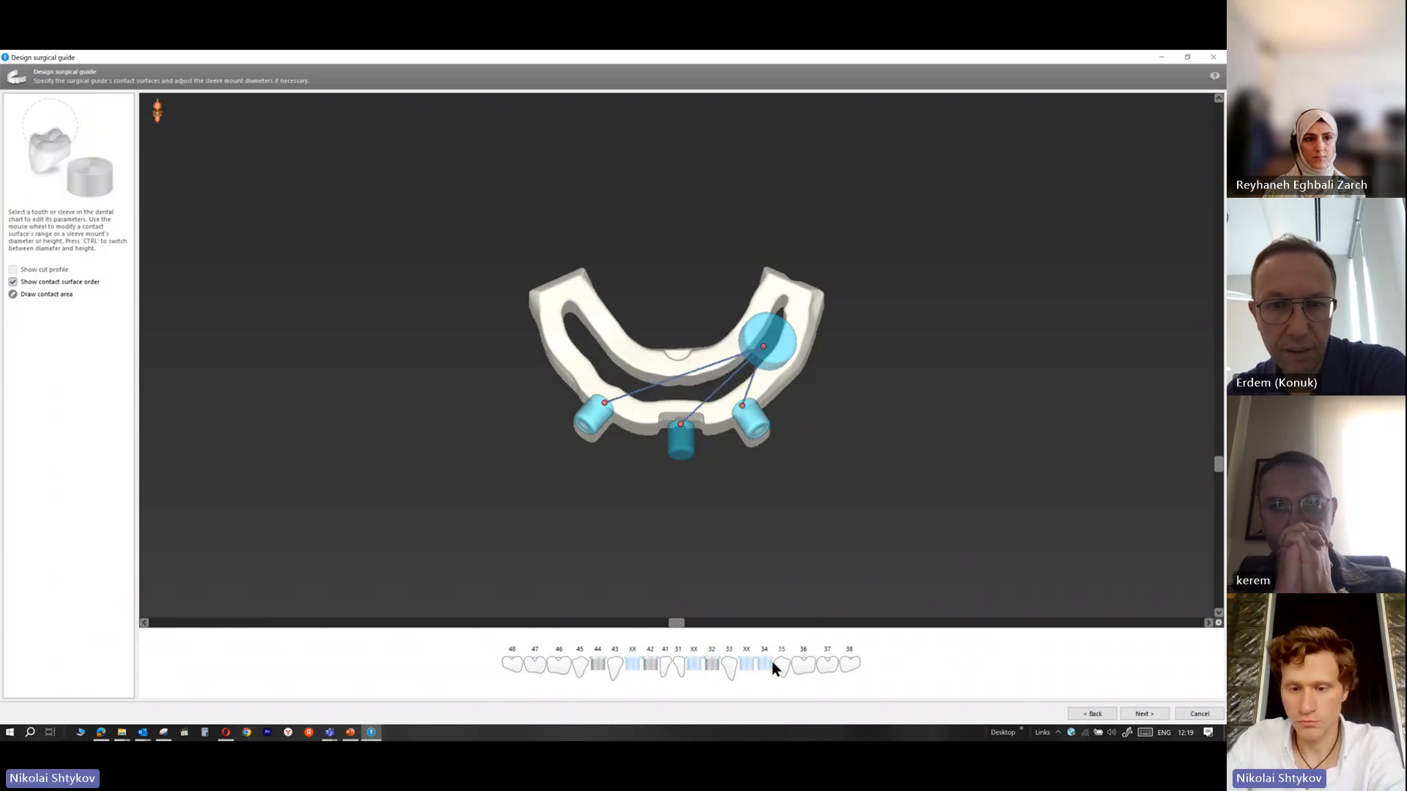
{"action": "left_click", "coordinate": [771, 661]}
{"action": "left_click", "coordinate": [772, 661]}
{"action": "left_click", "coordinate": [675, 435]}
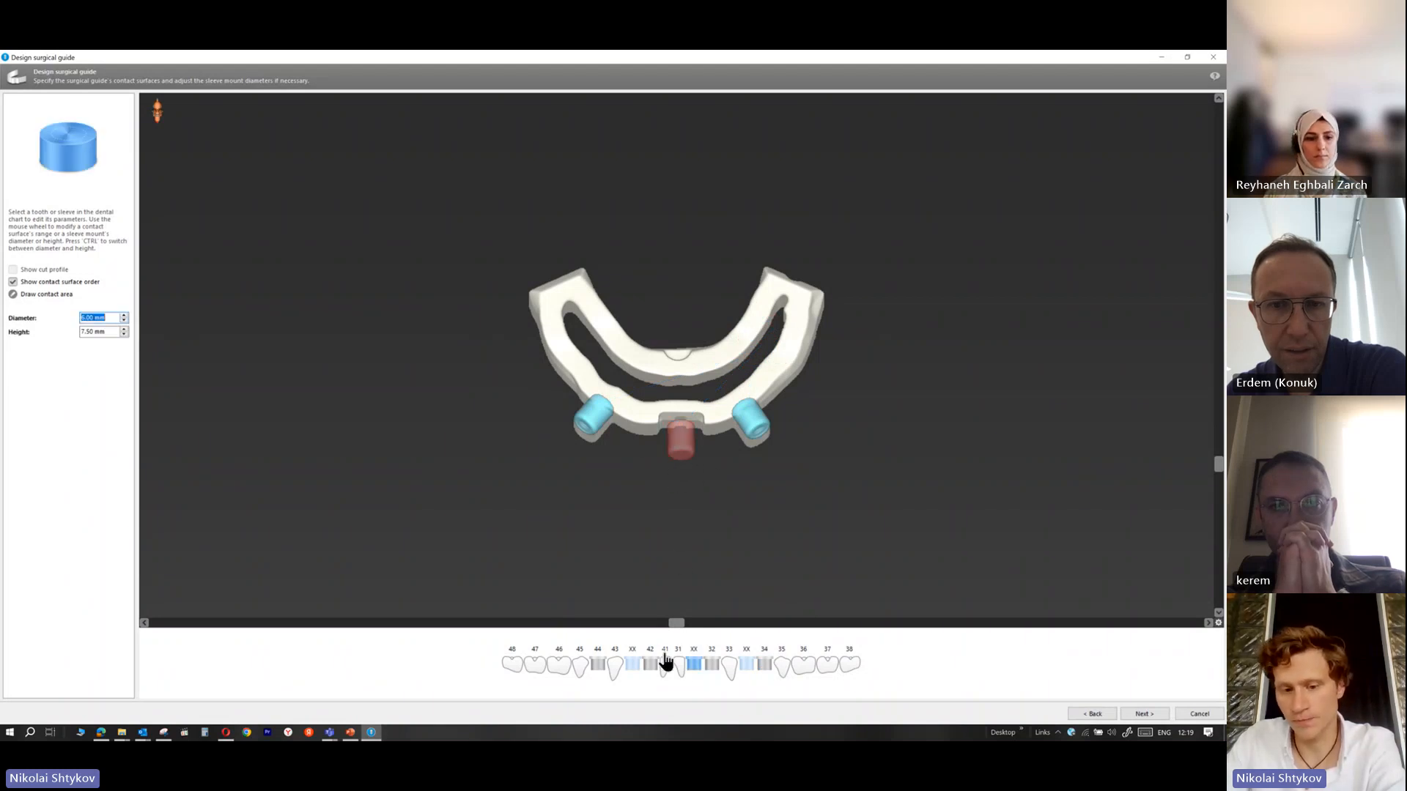
{"action": "left_click", "coordinate": [694, 666]}
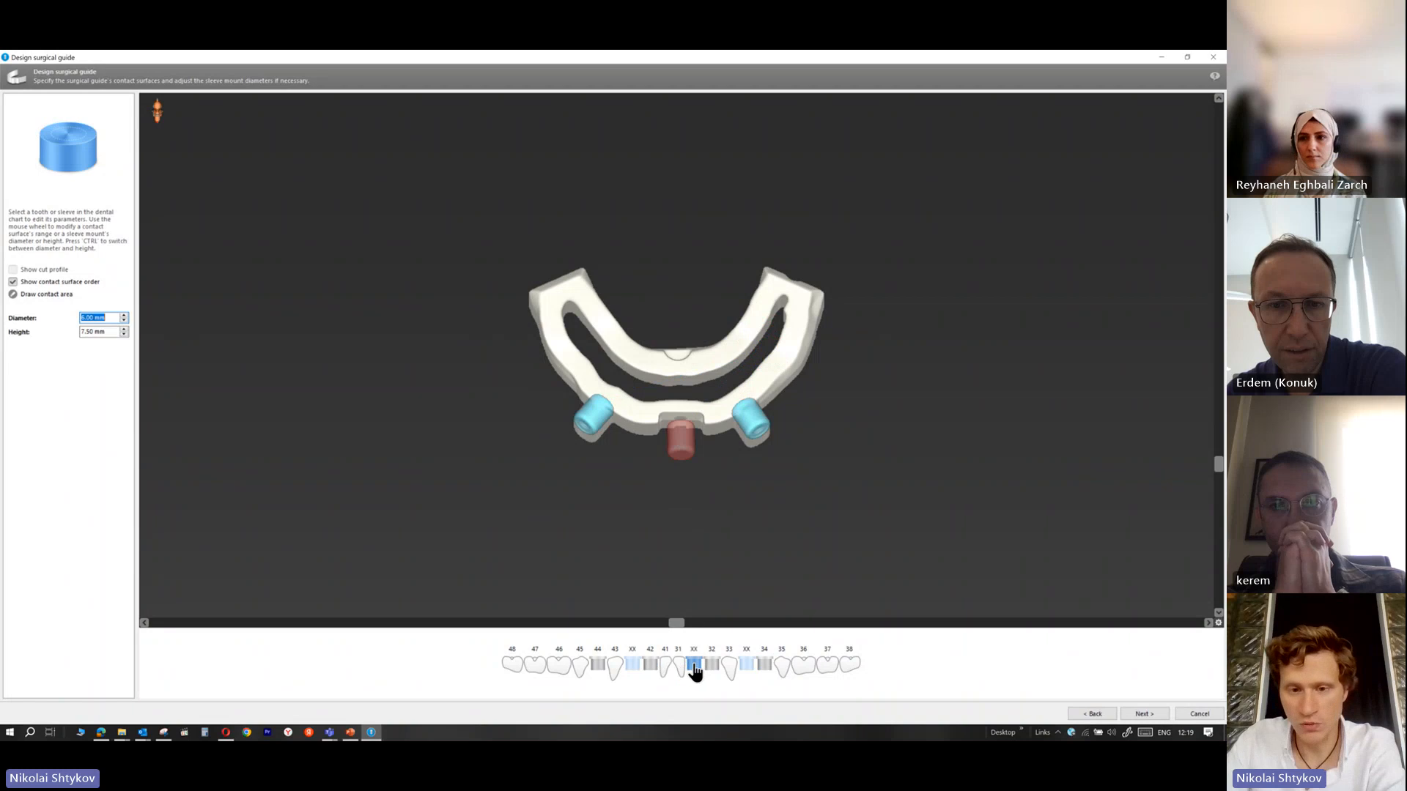
Enlarge both lateral fixation-pin sleeve mounts, setting the one between 33 and 34 to a 10.00 mm diameter
{"action": "left_click", "coordinate": [751, 421]}
{"action": "left_click", "coordinate": [593, 418]}
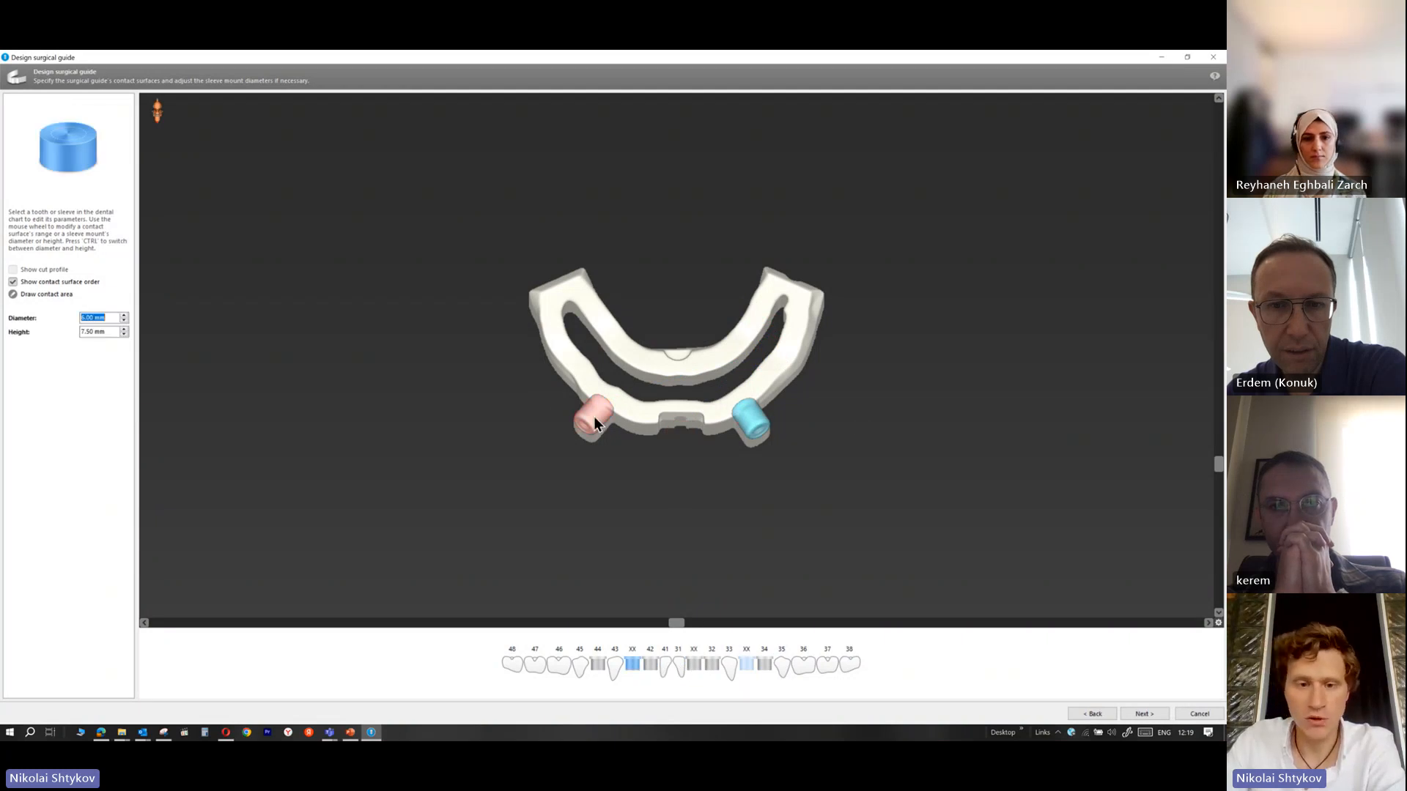
{"action": "left_click", "coordinate": [757, 424]}
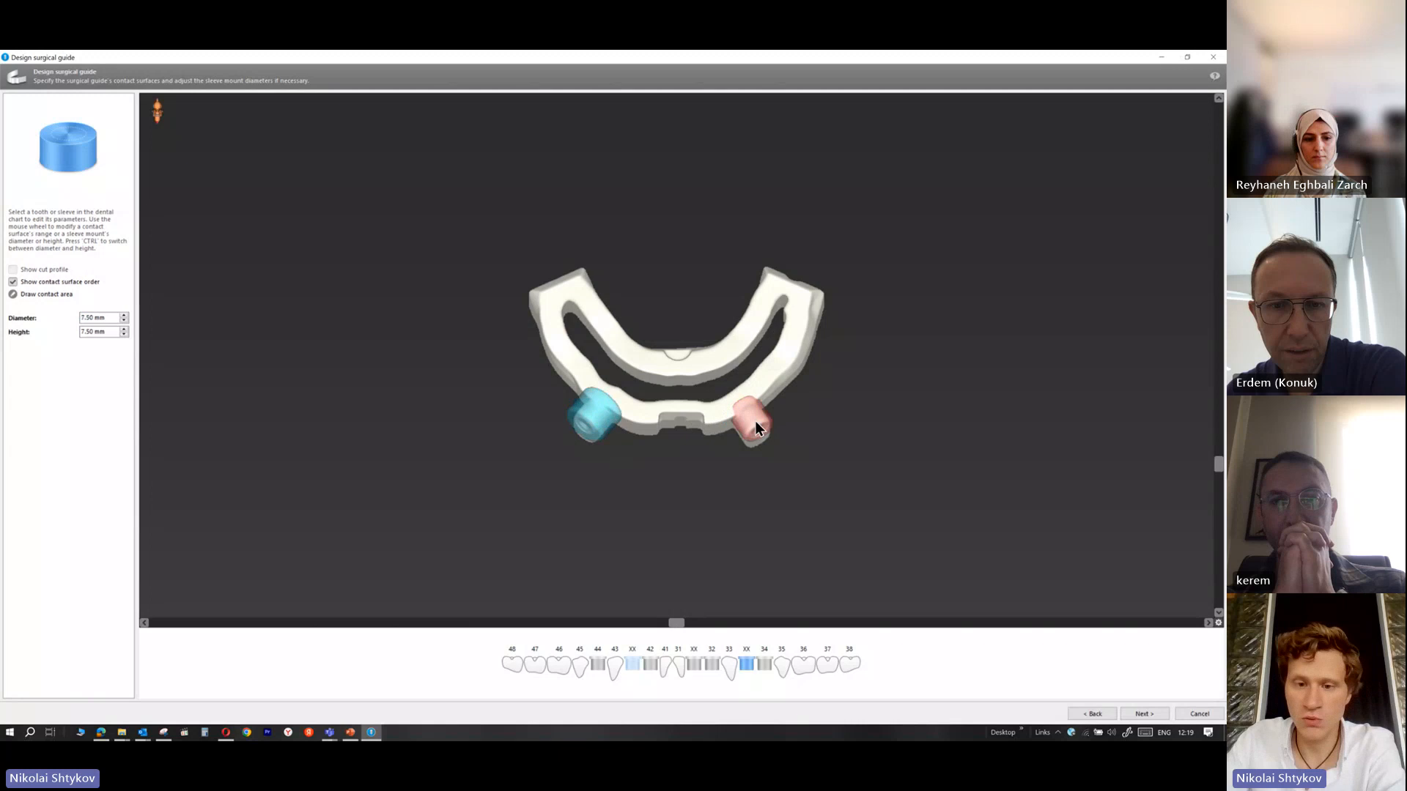
{"action": "left_click", "coordinate": [1205, 402]}
{"action": "left_click_drag", "start_coordinate": [1203, 402], "coordinate": [1211, 484]}
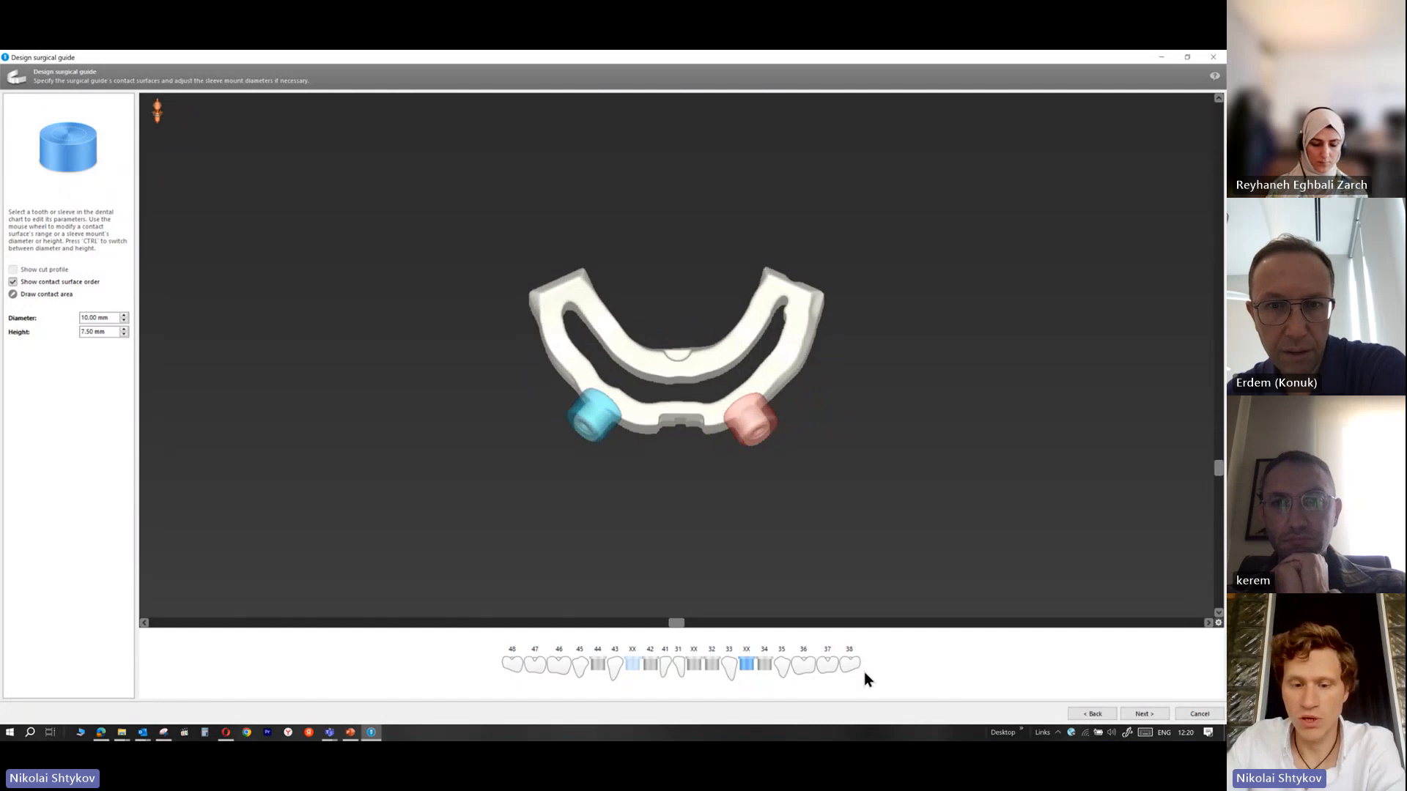
Add a contact surface for tooth 31 at the lingual notch of the base guide with a 6.90 mm diameter
{"action": "left_click", "coordinate": [678, 665]}
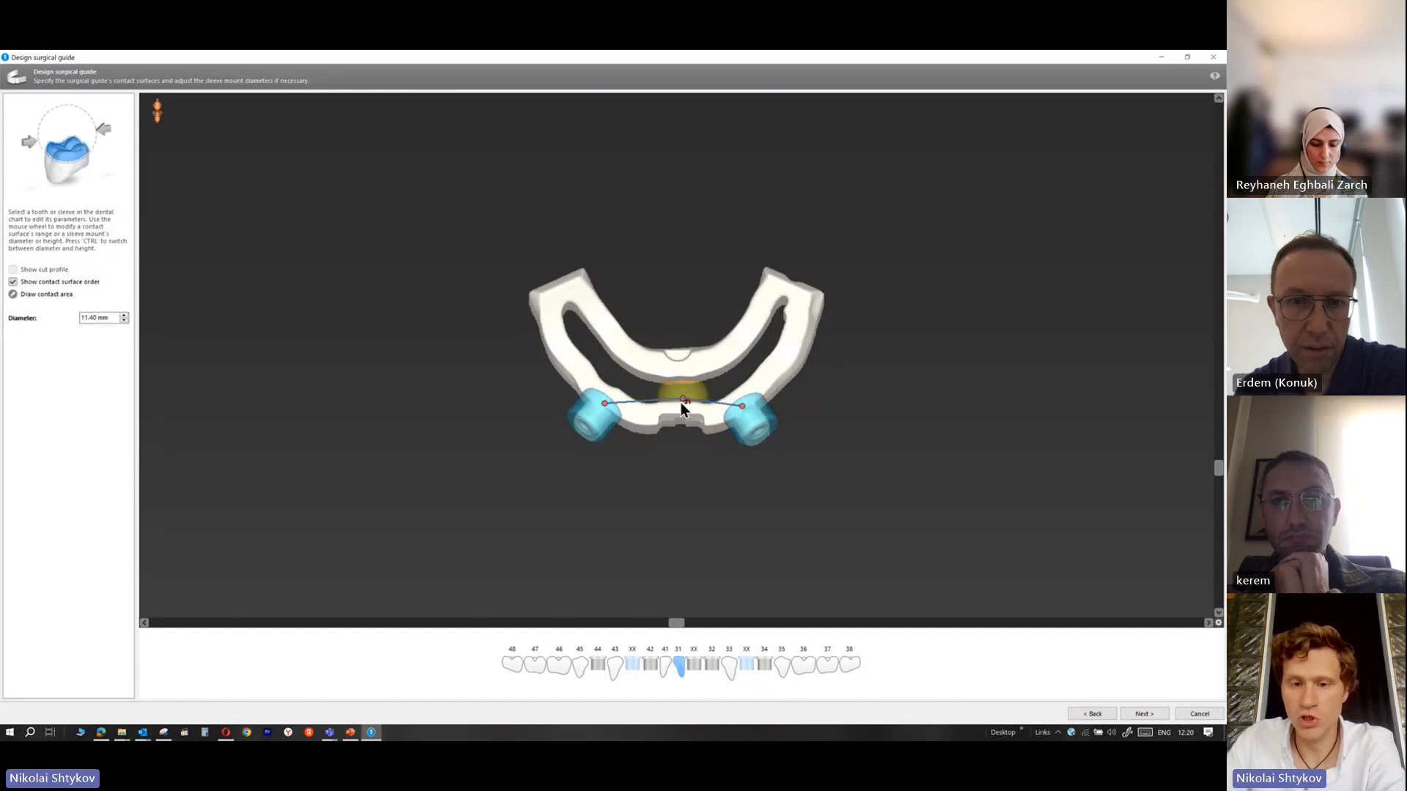
{"action": "scroll", "coordinate": [682, 361], "scroll_direction": "down", "scroll_amount": 5}
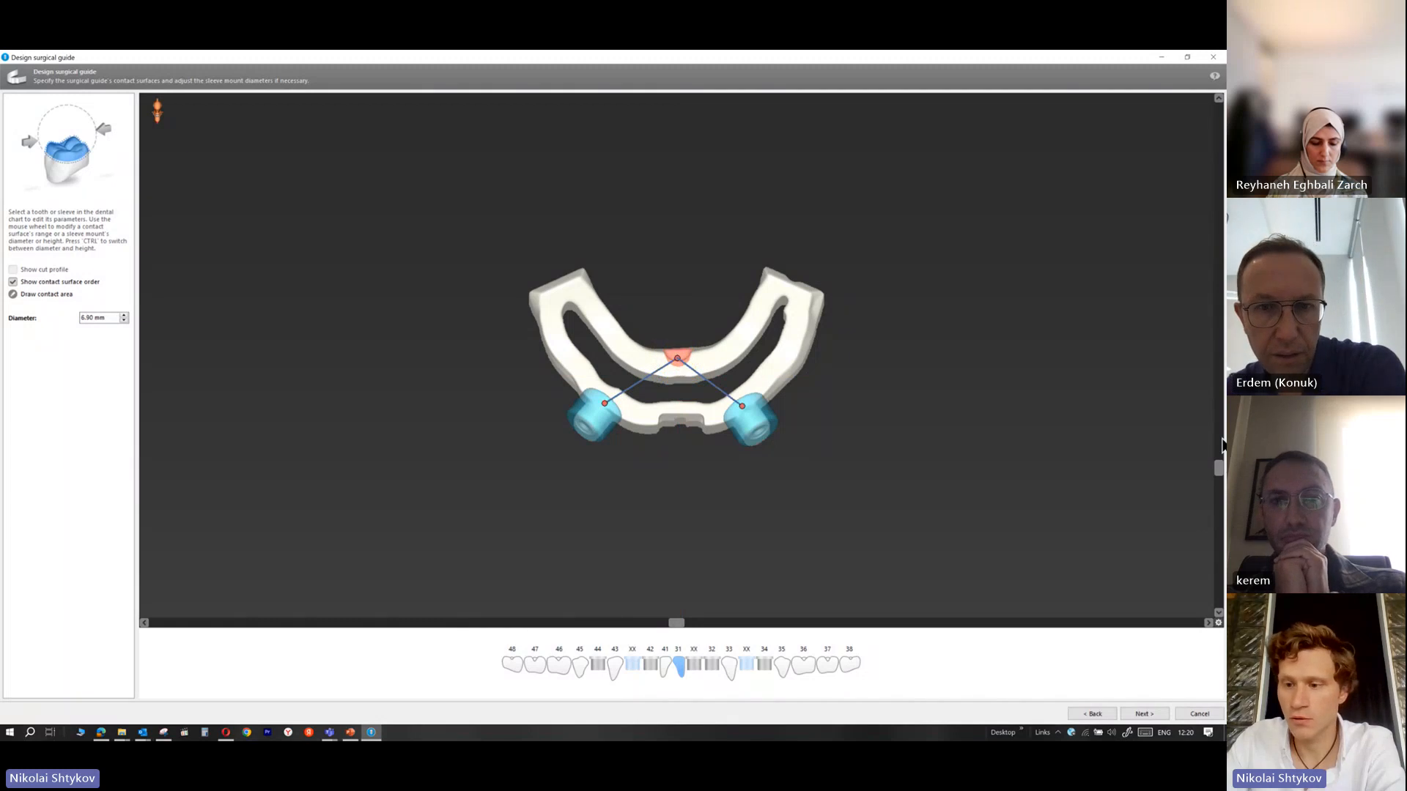
{"action": "left_click_drag", "start_coordinate": [1217, 466], "coordinate": [1217, 438]}
{"action": "left_click", "coordinate": [591, 403]}
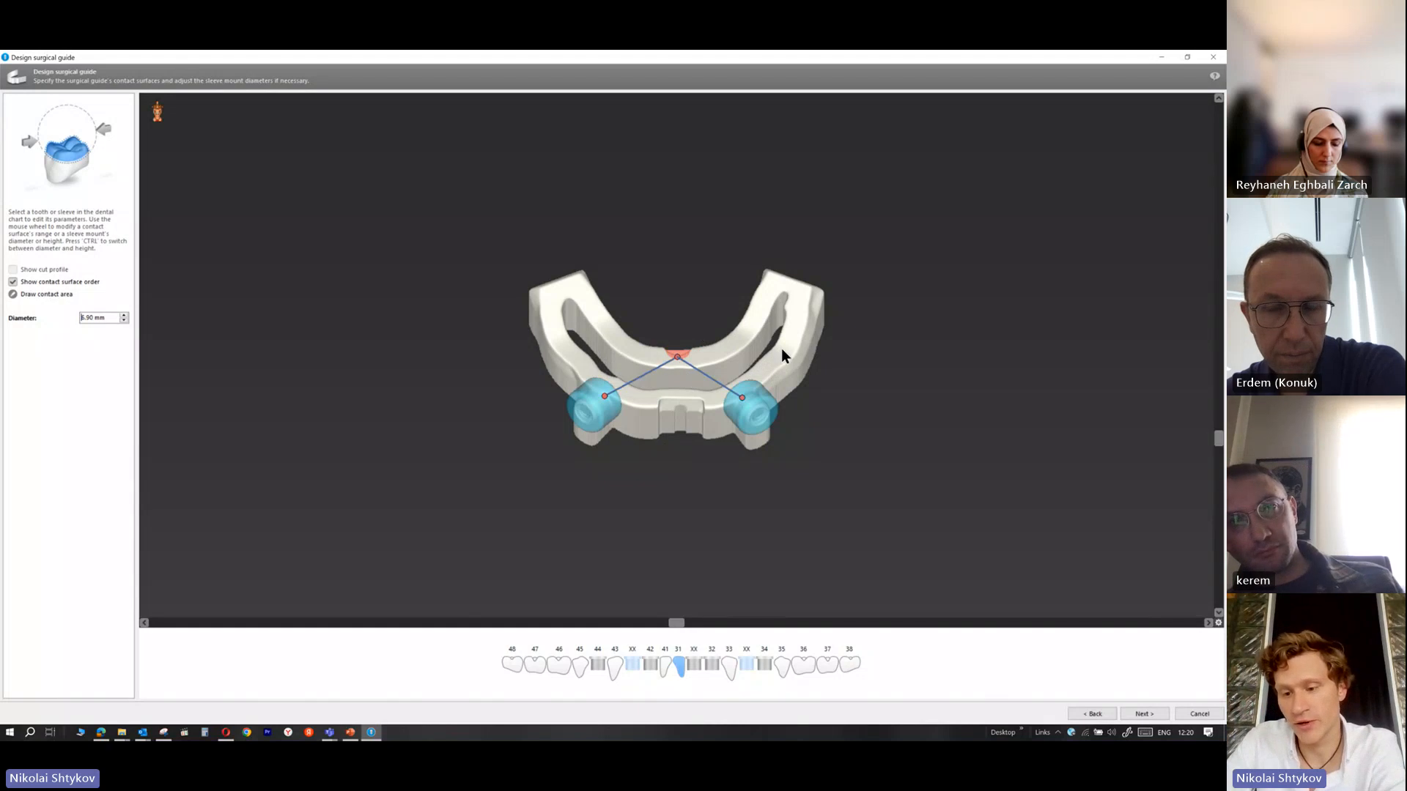
{"action": "left_click", "coordinate": [751, 407]}
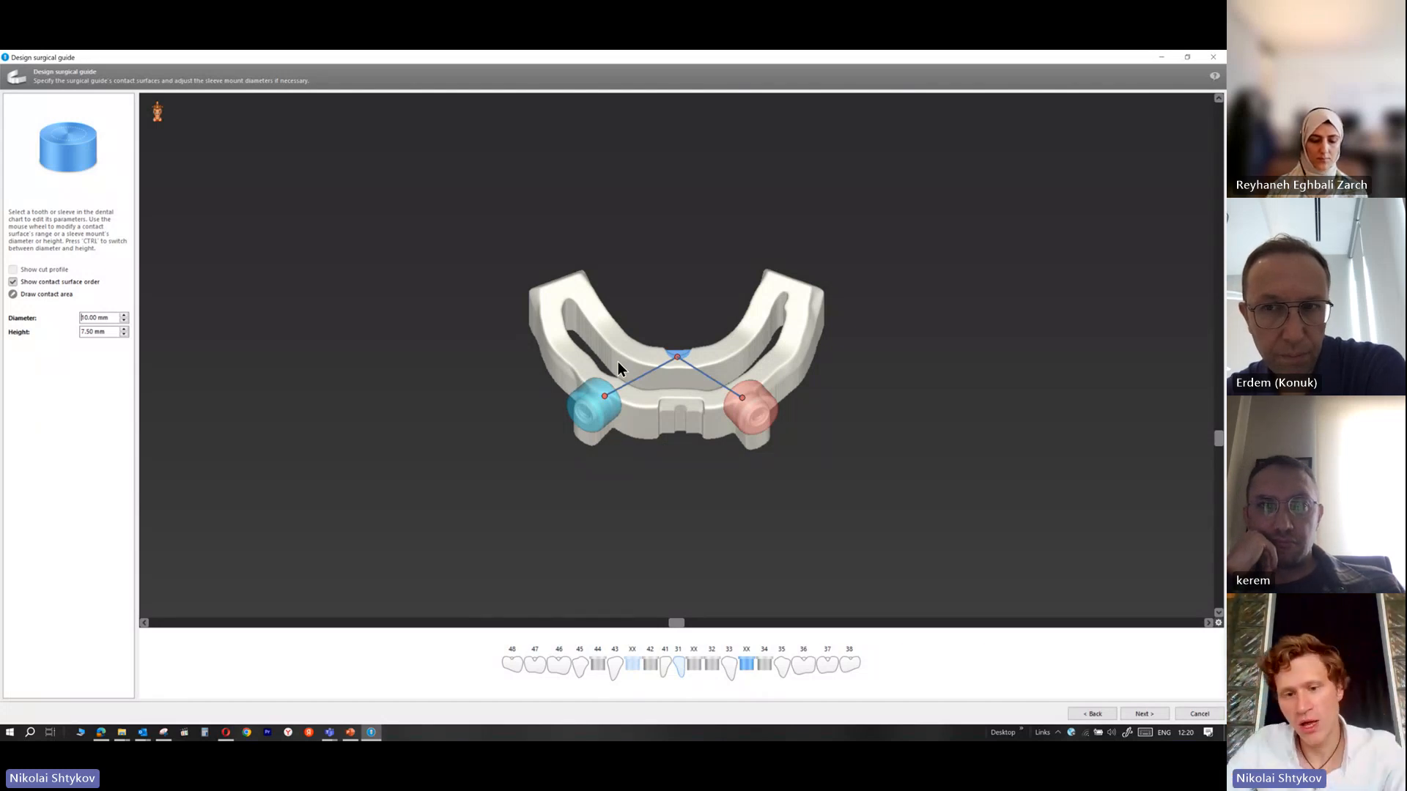
{"action": "left_click", "coordinate": [601, 392]}
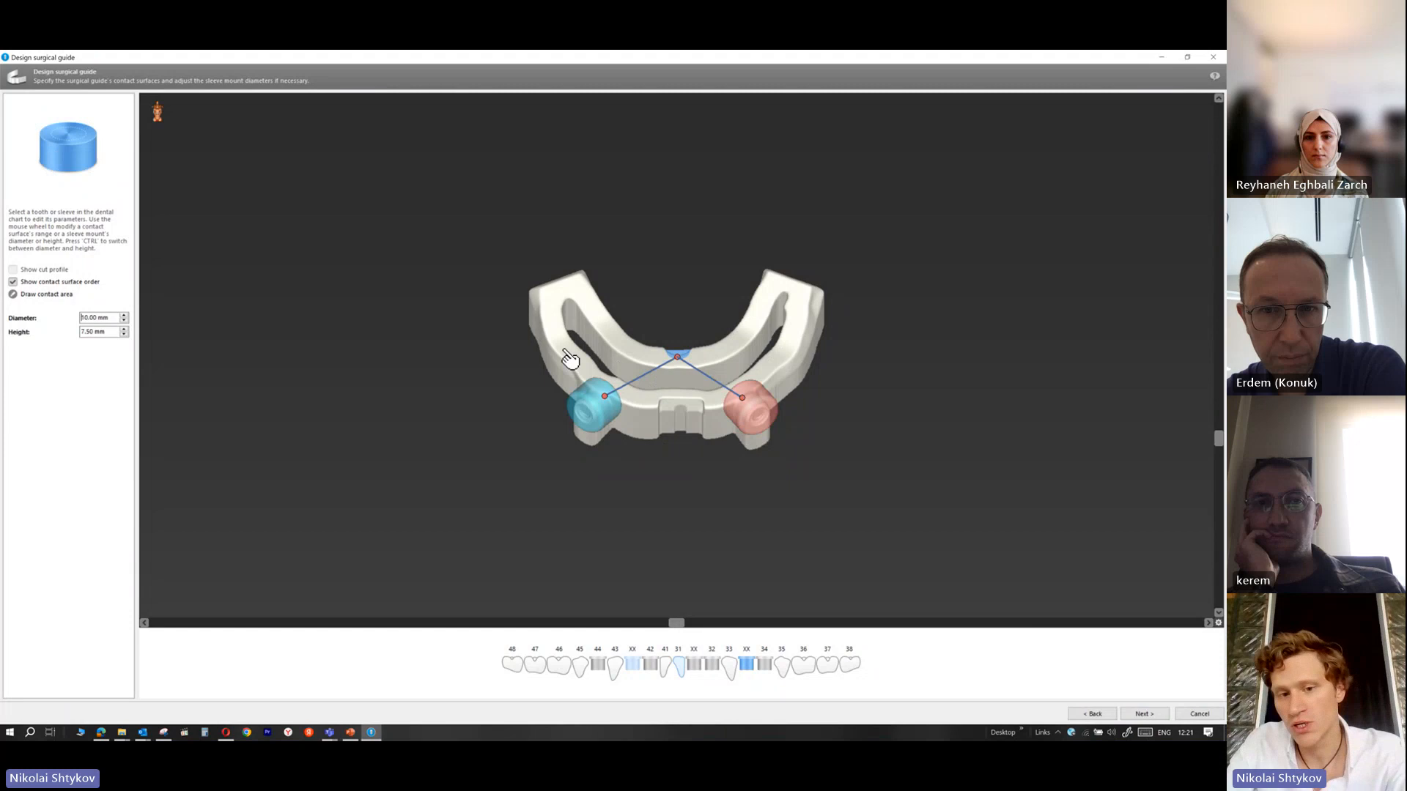
{"action": "left_click", "coordinate": [644, 368]}
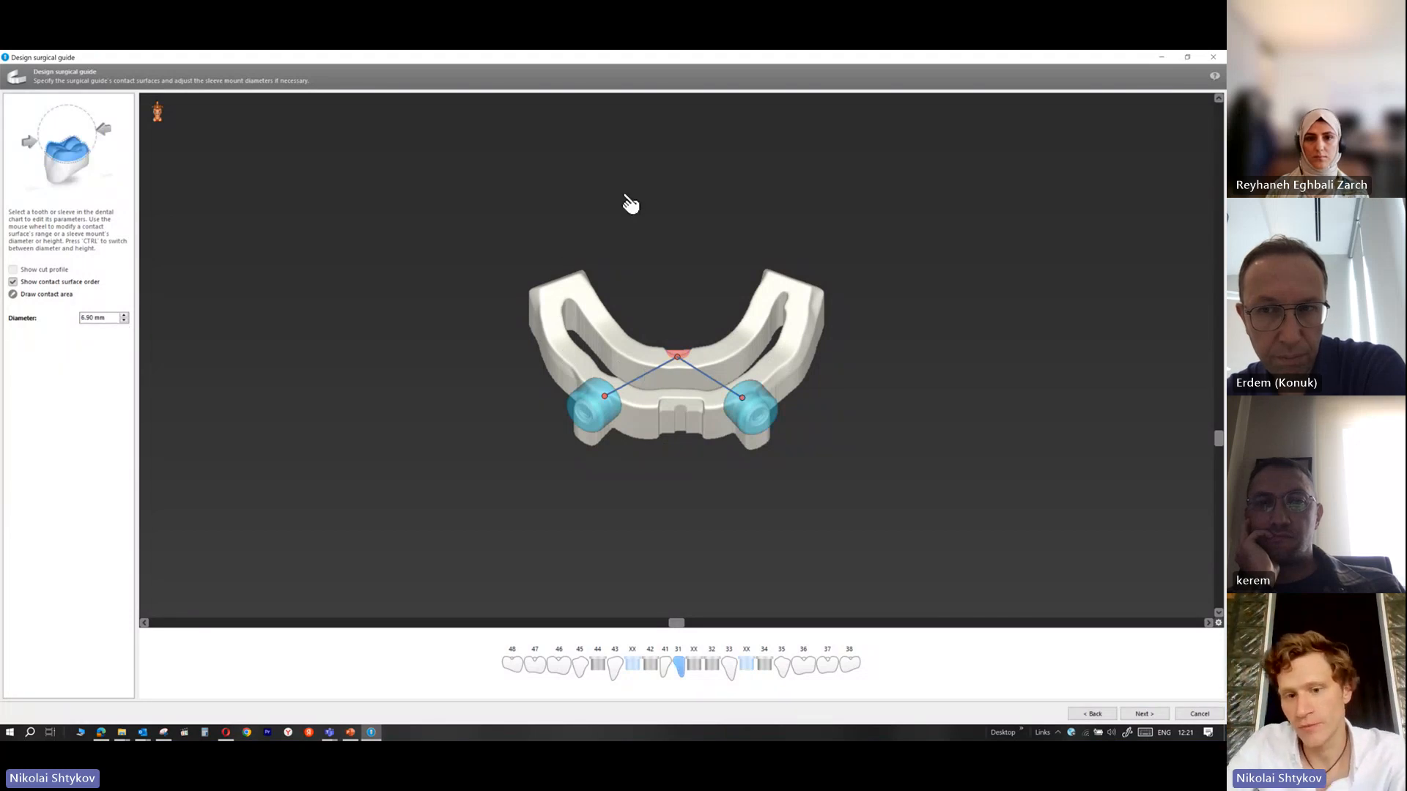
{"action": "left_click", "coordinate": [583, 386]}
{"action": "left_click", "coordinate": [657, 374]}
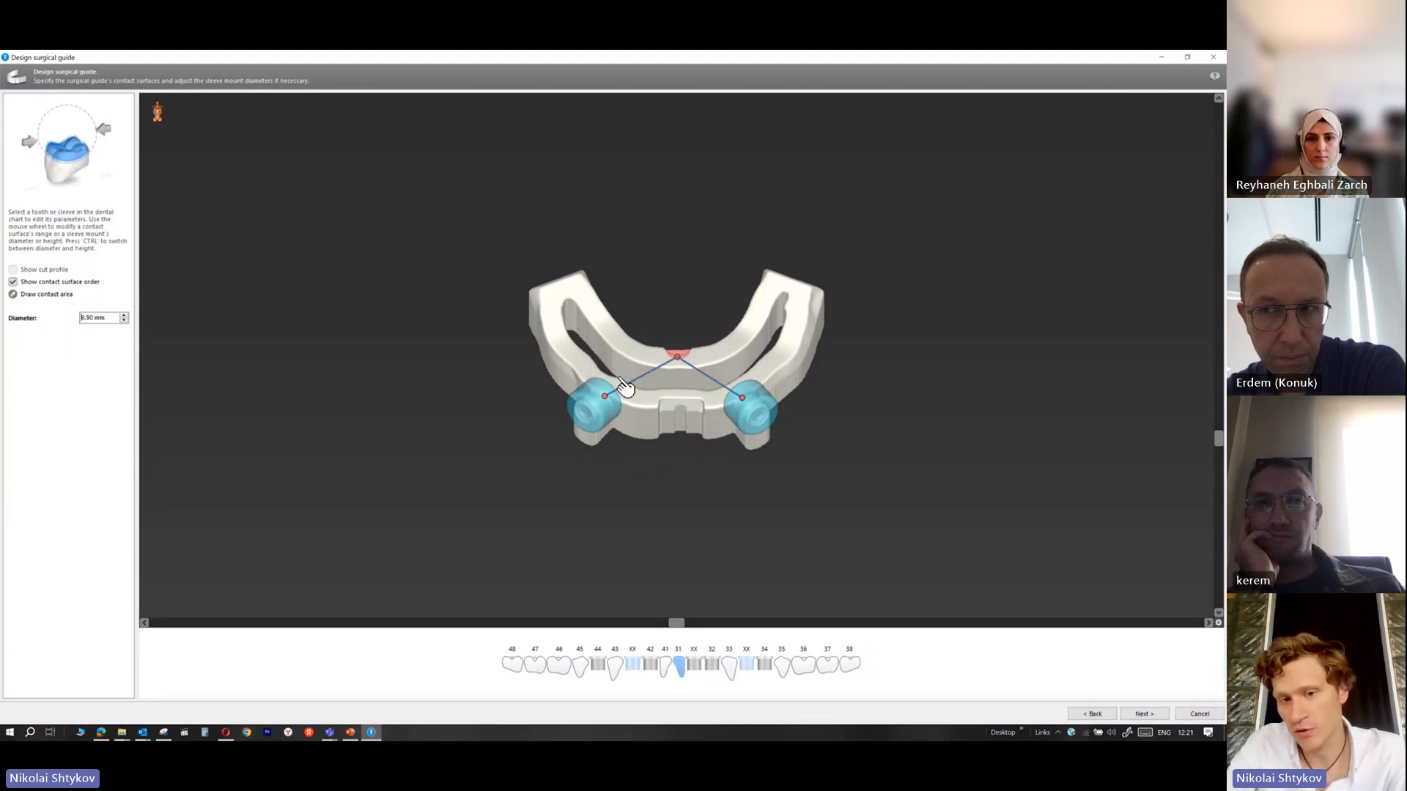
Cancel the surgical guide design and discard the incomplete result
{"action": "left_click", "coordinate": [1200, 714]}
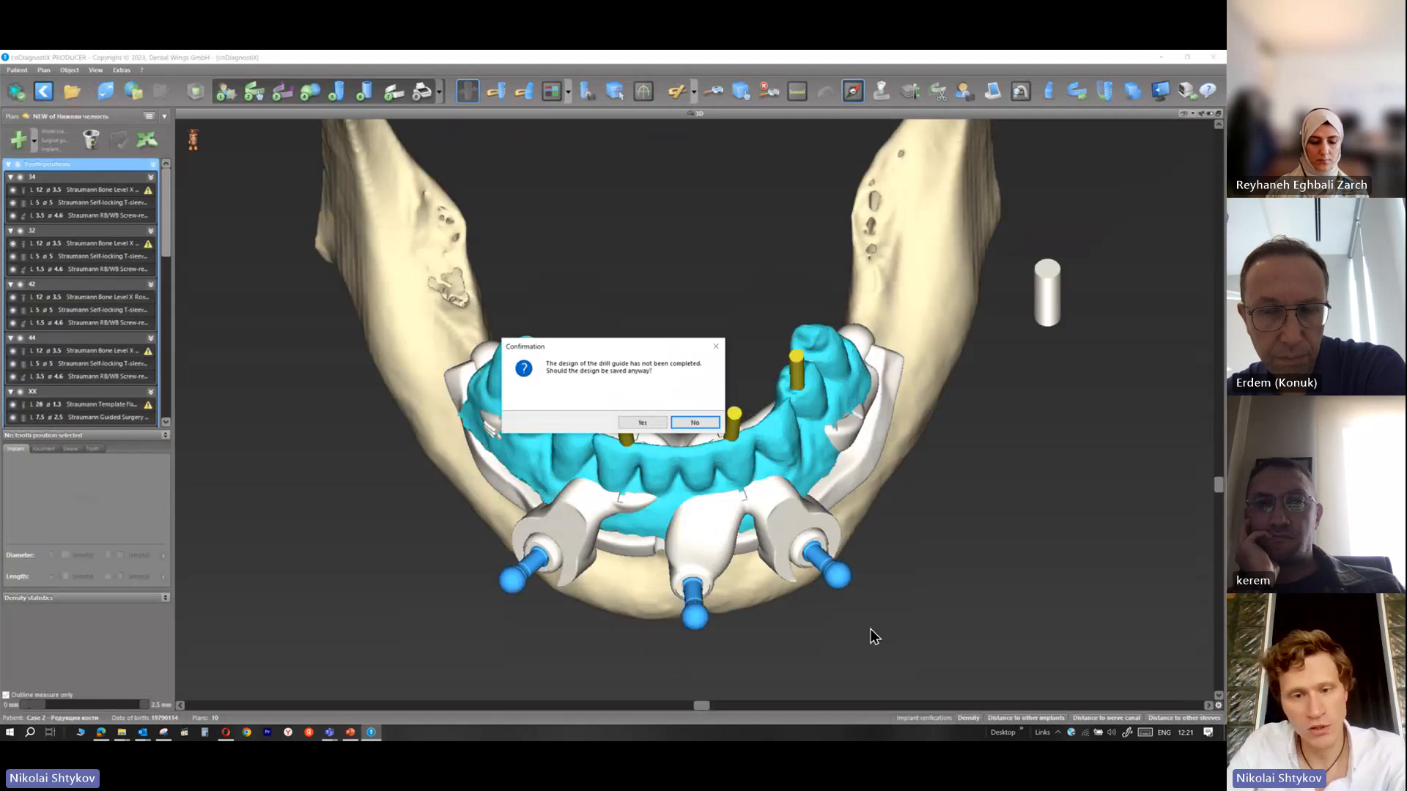
{"action": "left_click", "coordinate": [691, 426]}
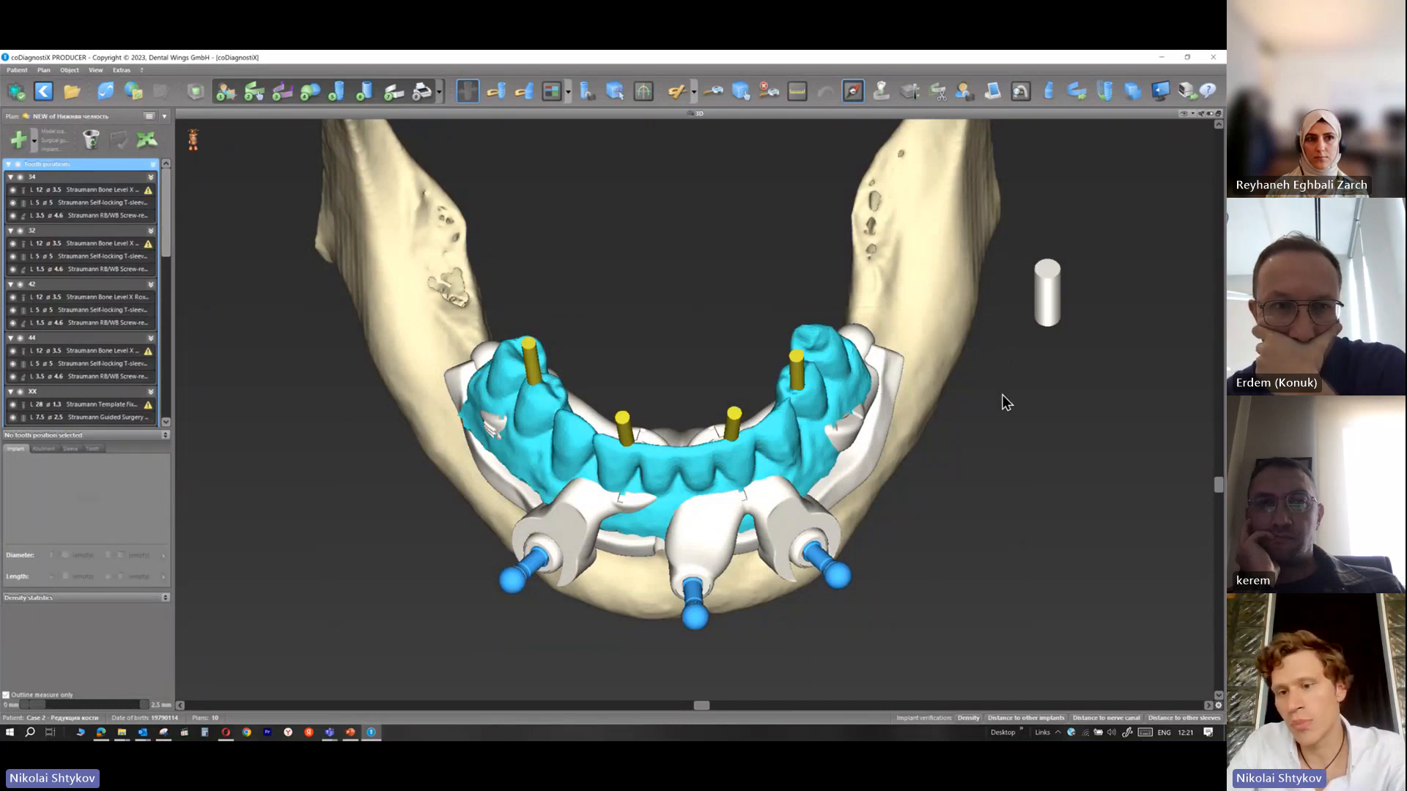
Hide all surgical guides and model scans except "Surgical guide : Surgical guide 2" and view it with the implants from the front
{"action": "scroll", "coordinate": [79, 293], "scroll_direction": "down", "scroll_amount": 6}
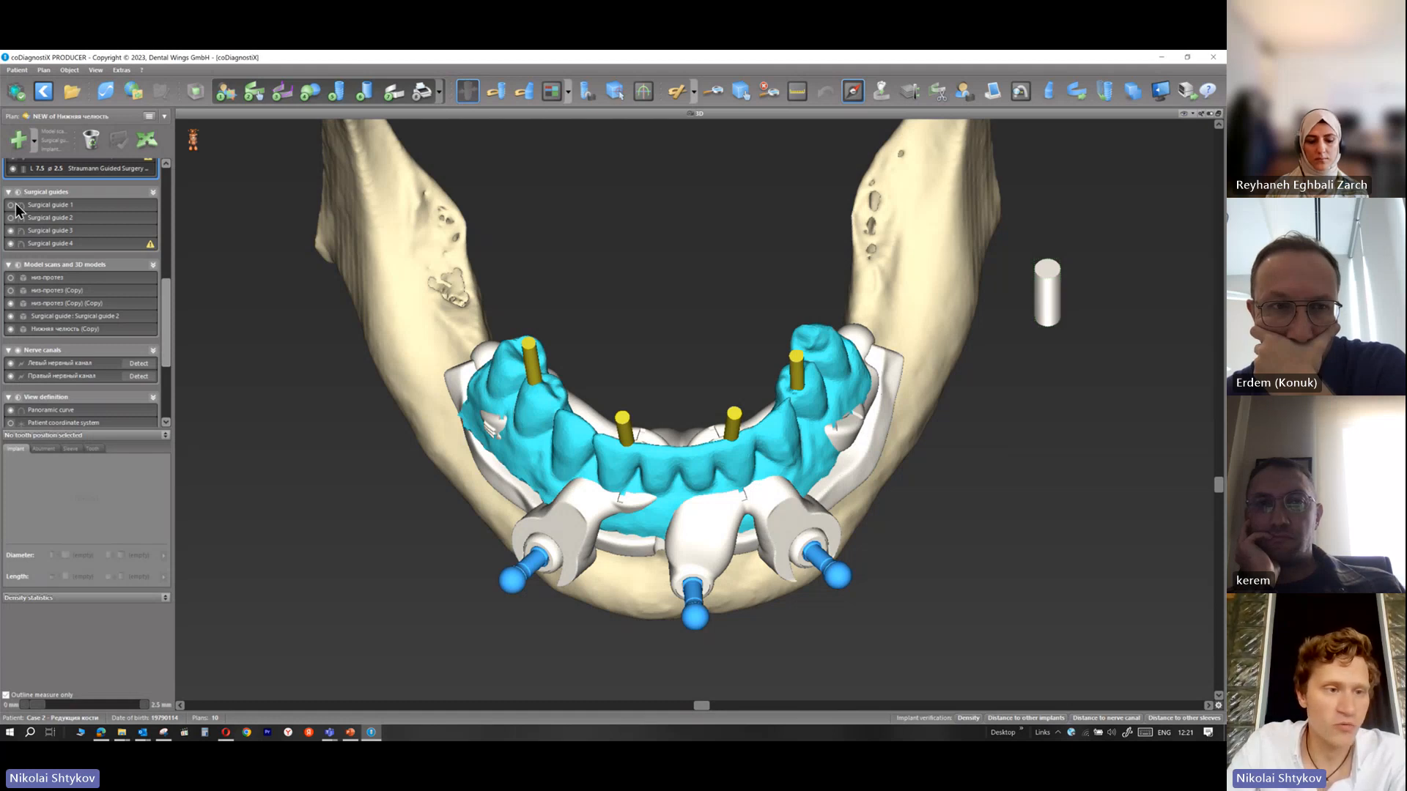
{"action": "left_click", "coordinate": [18, 194]}
{"action": "left_click", "coordinate": [18, 265]}
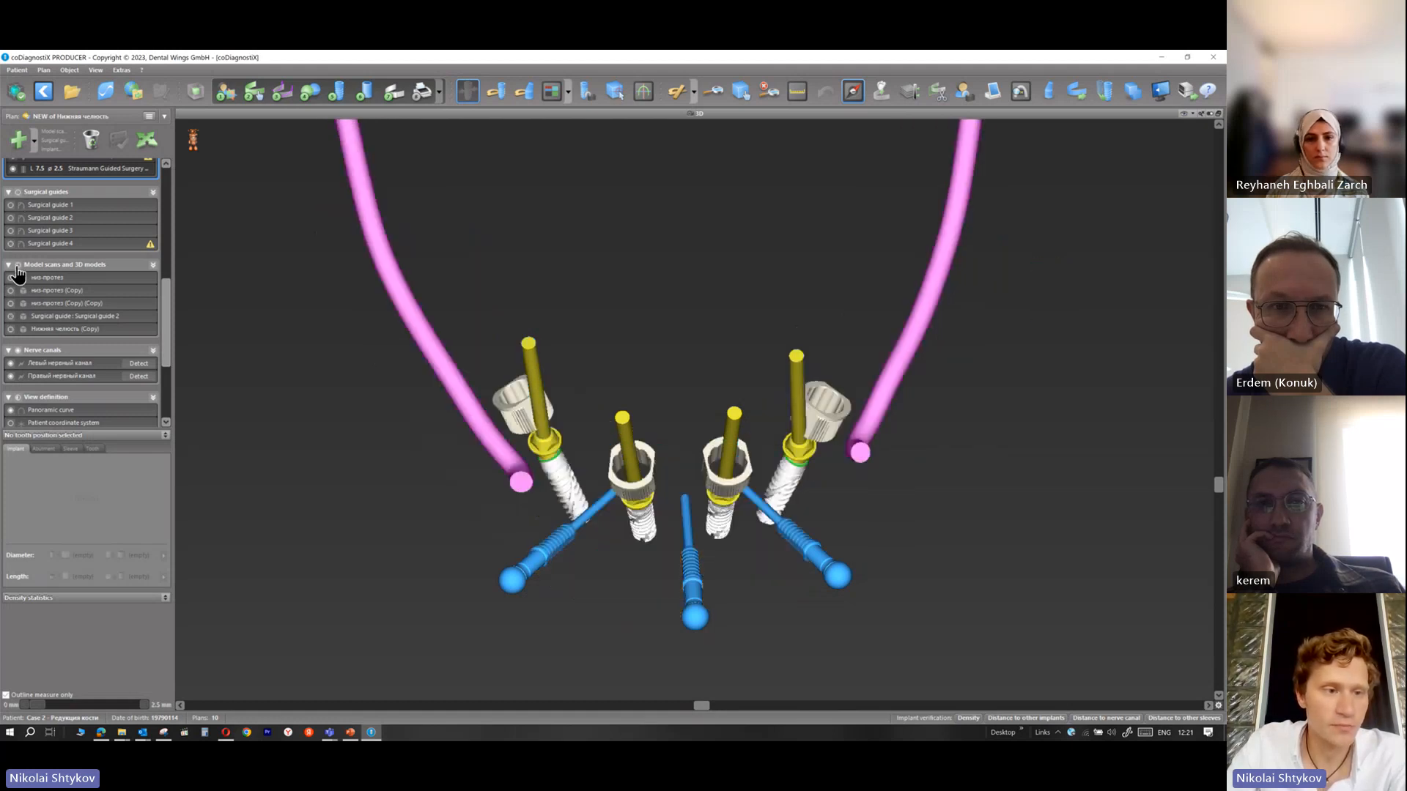
{"action": "left_click", "coordinate": [11, 329]}
{"action": "left_click", "coordinate": [11, 317]}
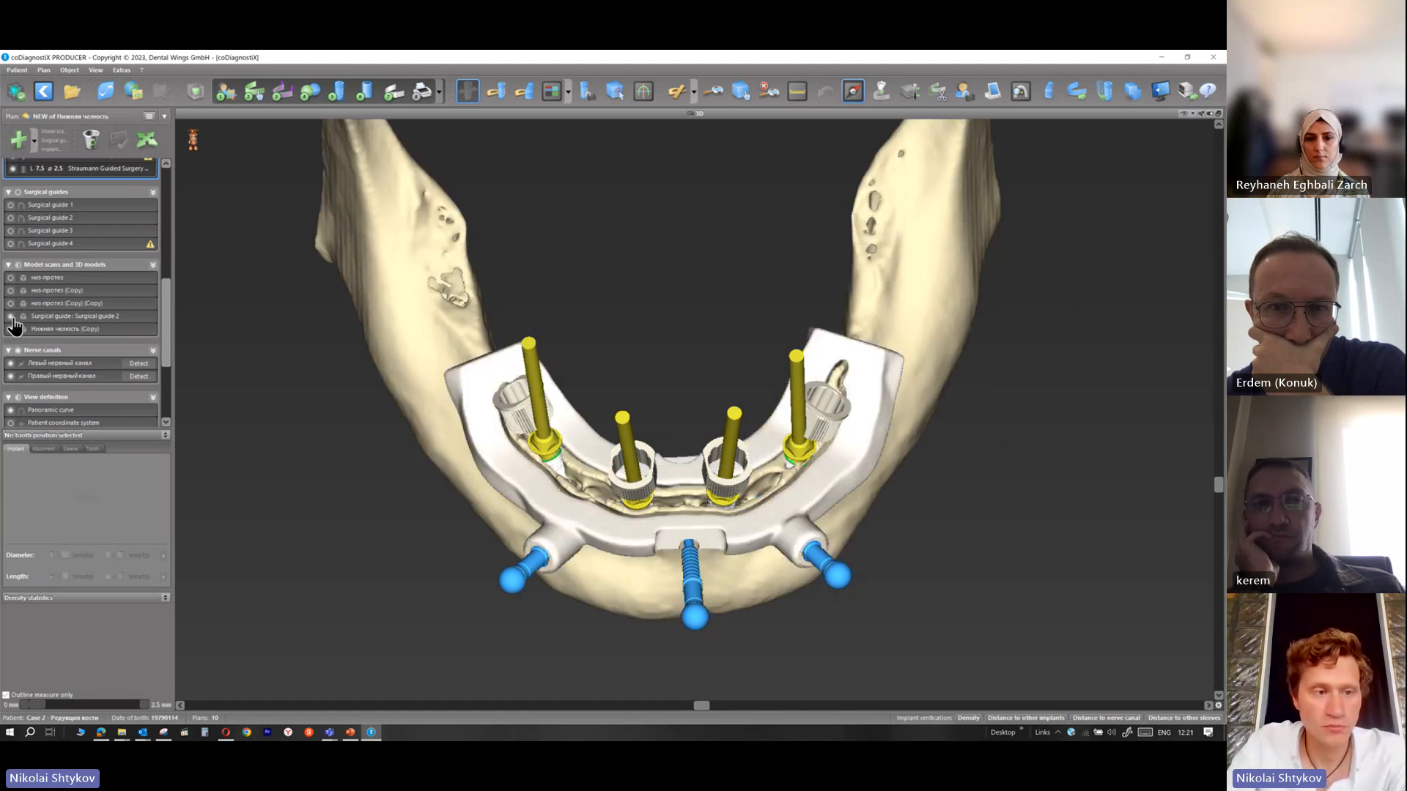
{"action": "left_click", "coordinate": [11, 329]}
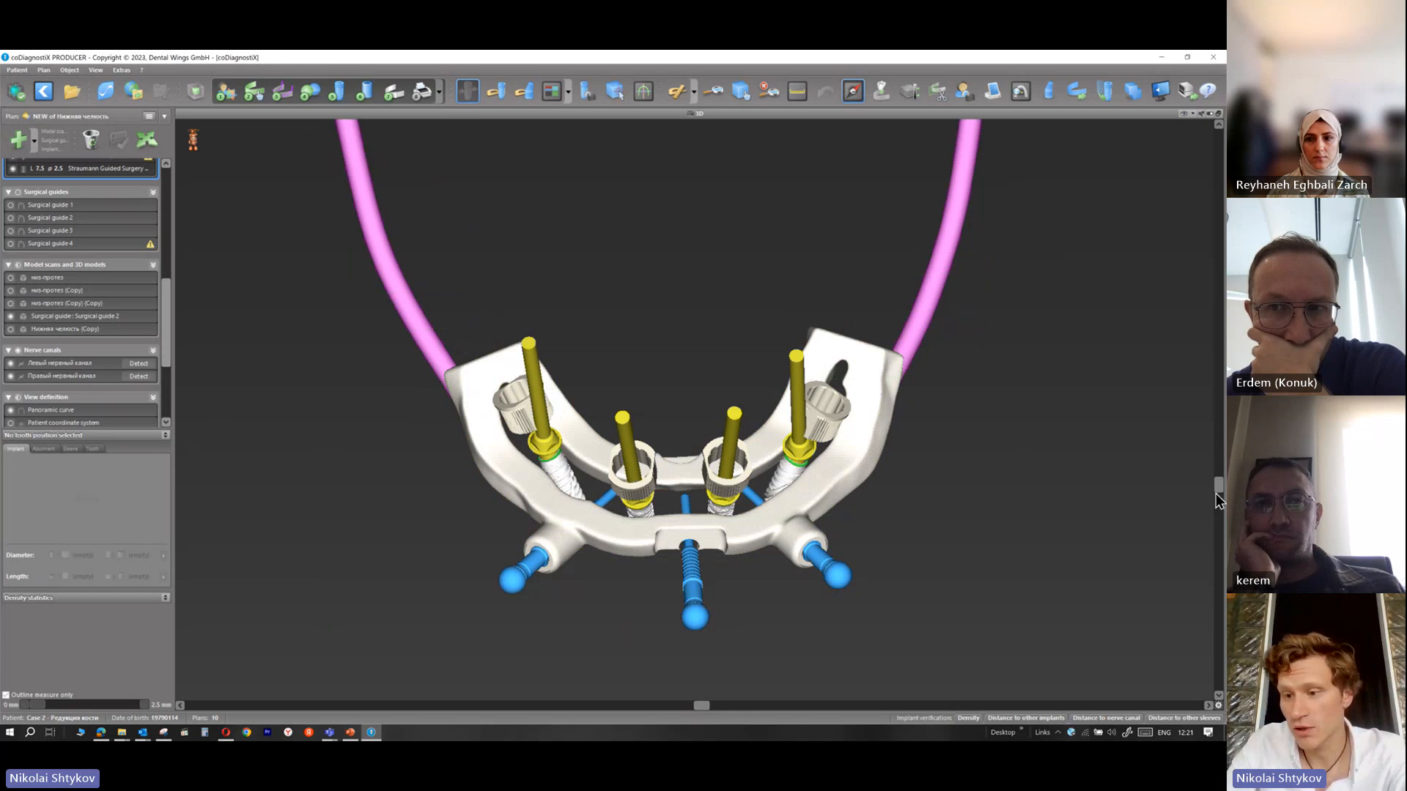
{"action": "left_click_drag", "start_coordinate": [1216, 496], "coordinate": [1170, 423]}
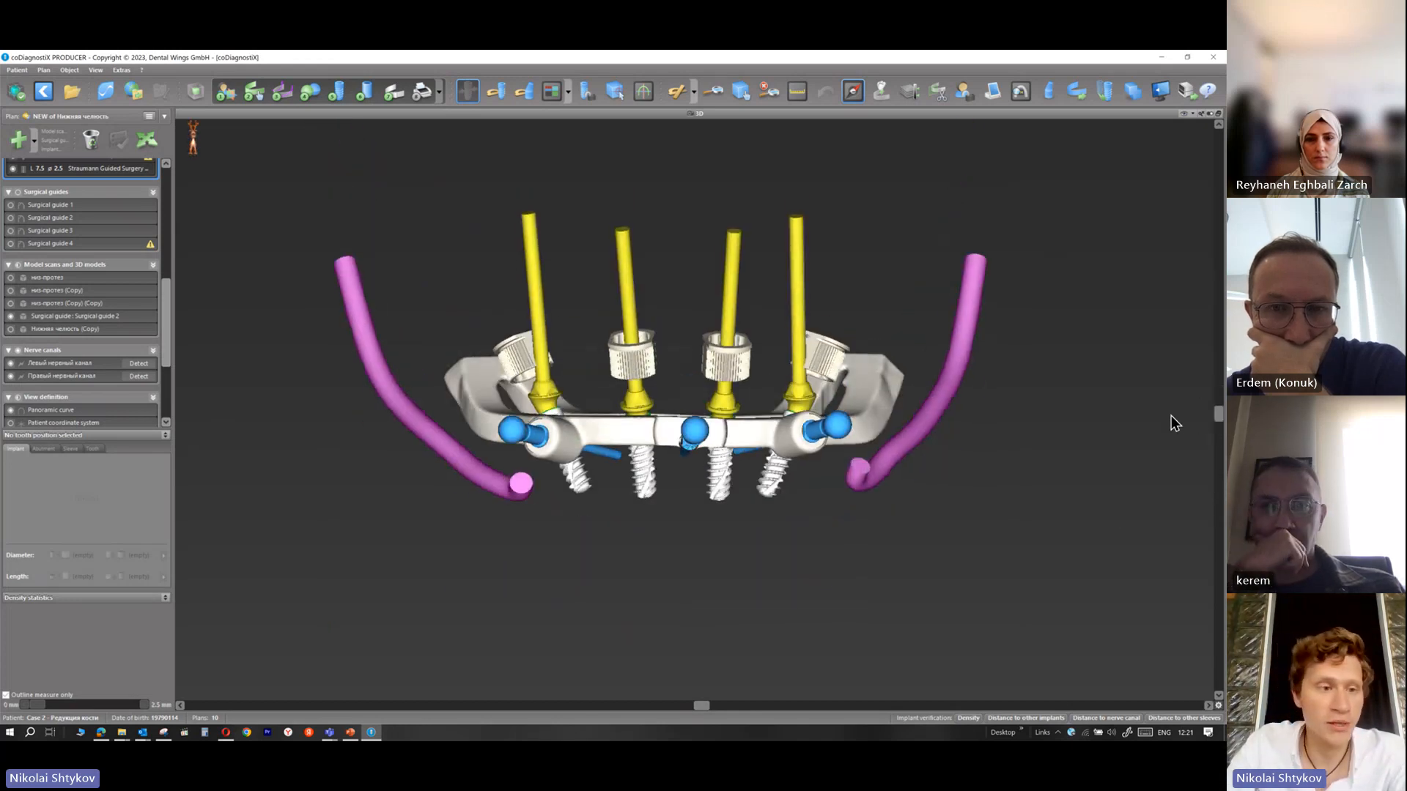
Show the lower-jaw AI model "Нижняя челюсть" together with Surgical guide 2 and the implants, and view them from above
{"action": "left_click", "coordinate": [11, 235]}
{"action": "left_click", "coordinate": [11, 234]}
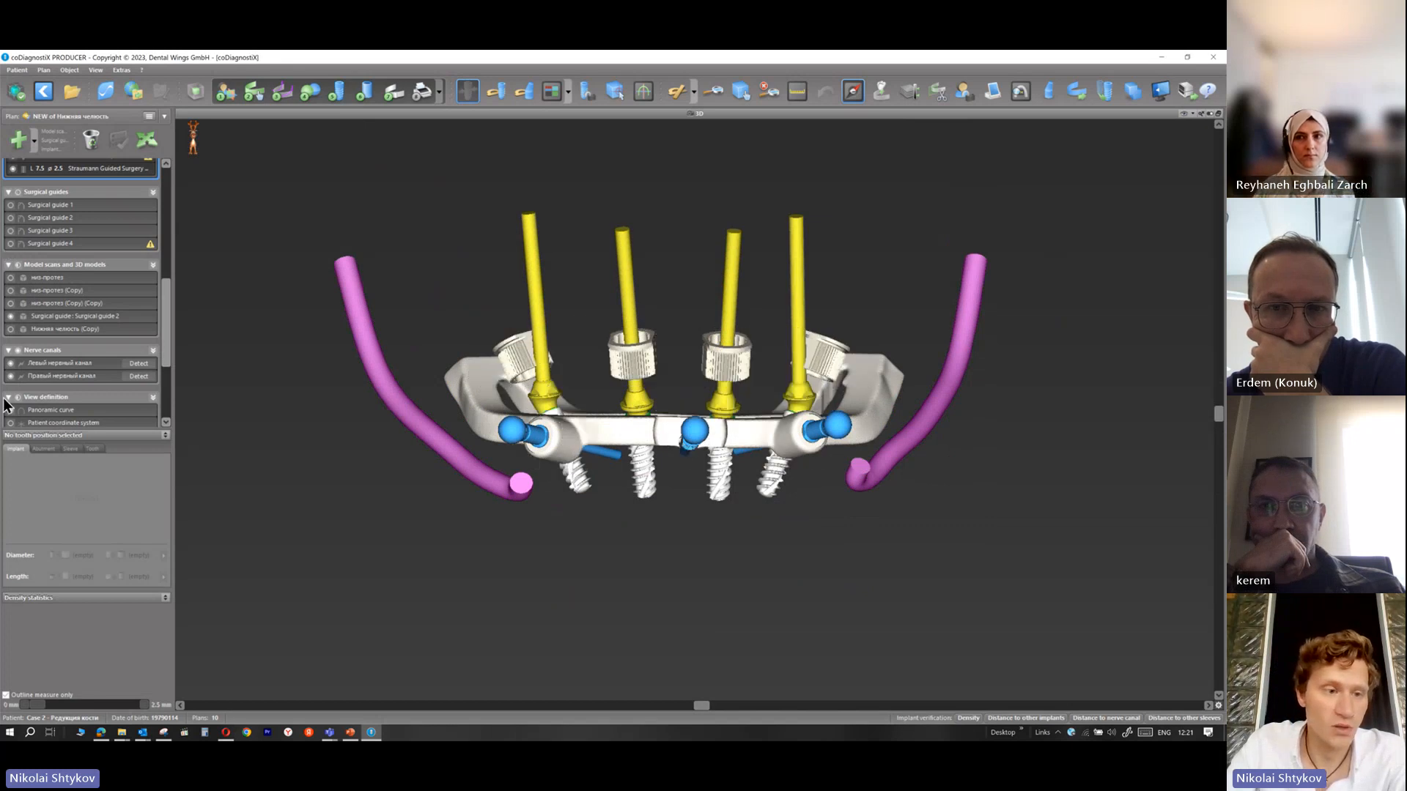
{"action": "scroll", "coordinate": [15, 414], "scroll_direction": "down", "scroll_amount": 2}
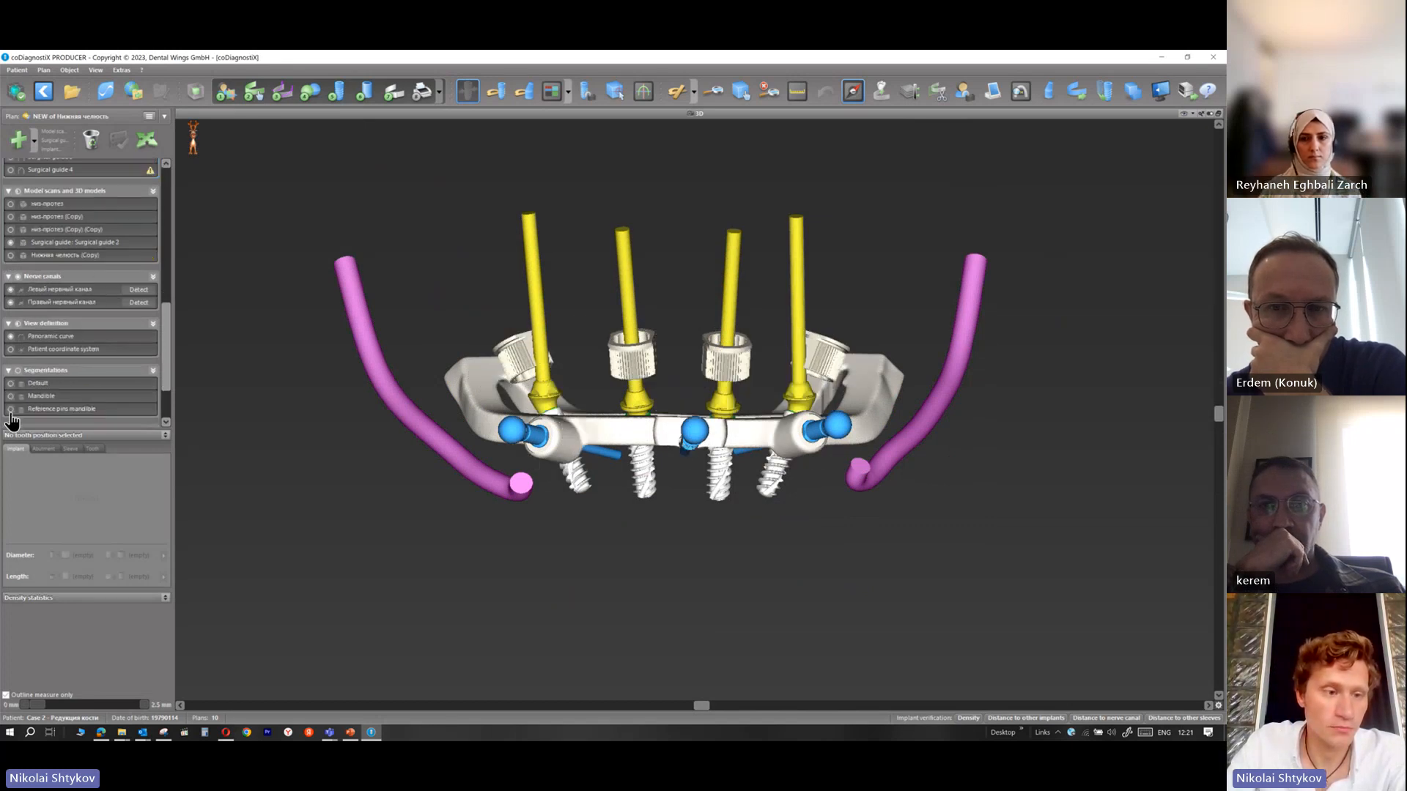
{"action": "scroll", "coordinate": [24, 404], "scroll_direction": "down", "scroll_amount": 2}
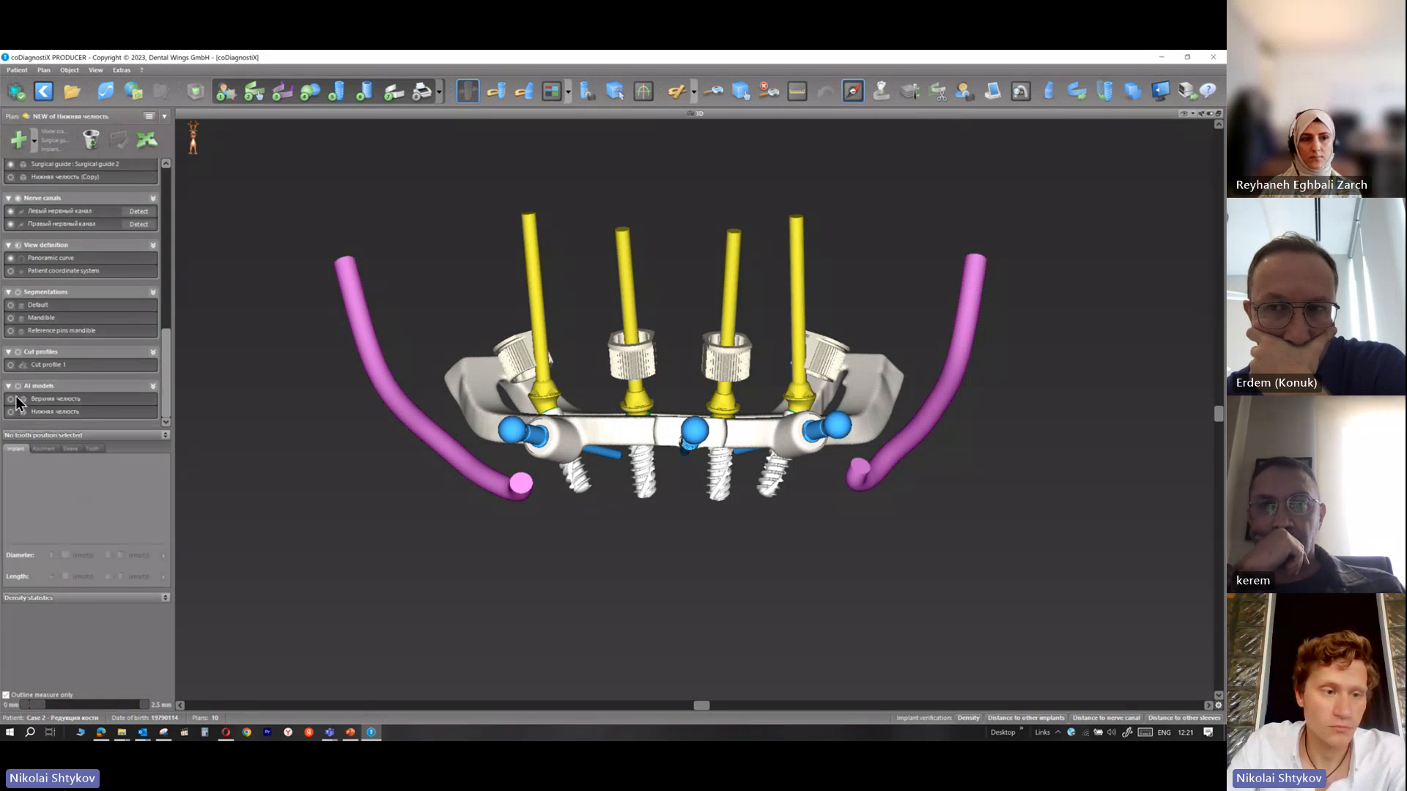
{"action": "left_click", "coordinate": [11, 399]}
{"action": "left_click", "coordinate": [10, 400]}
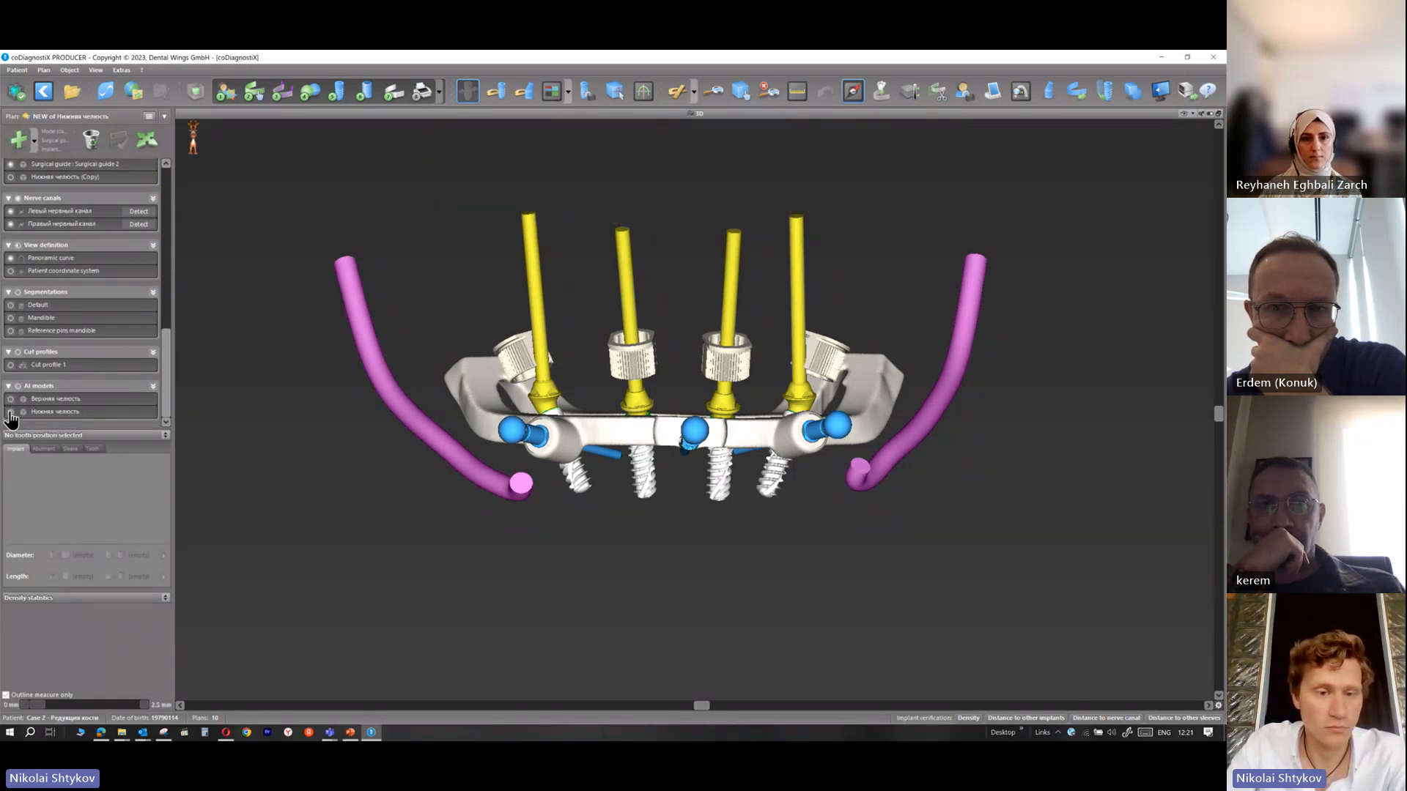
{"action": "left_click", "coordinate": [20, 412]}
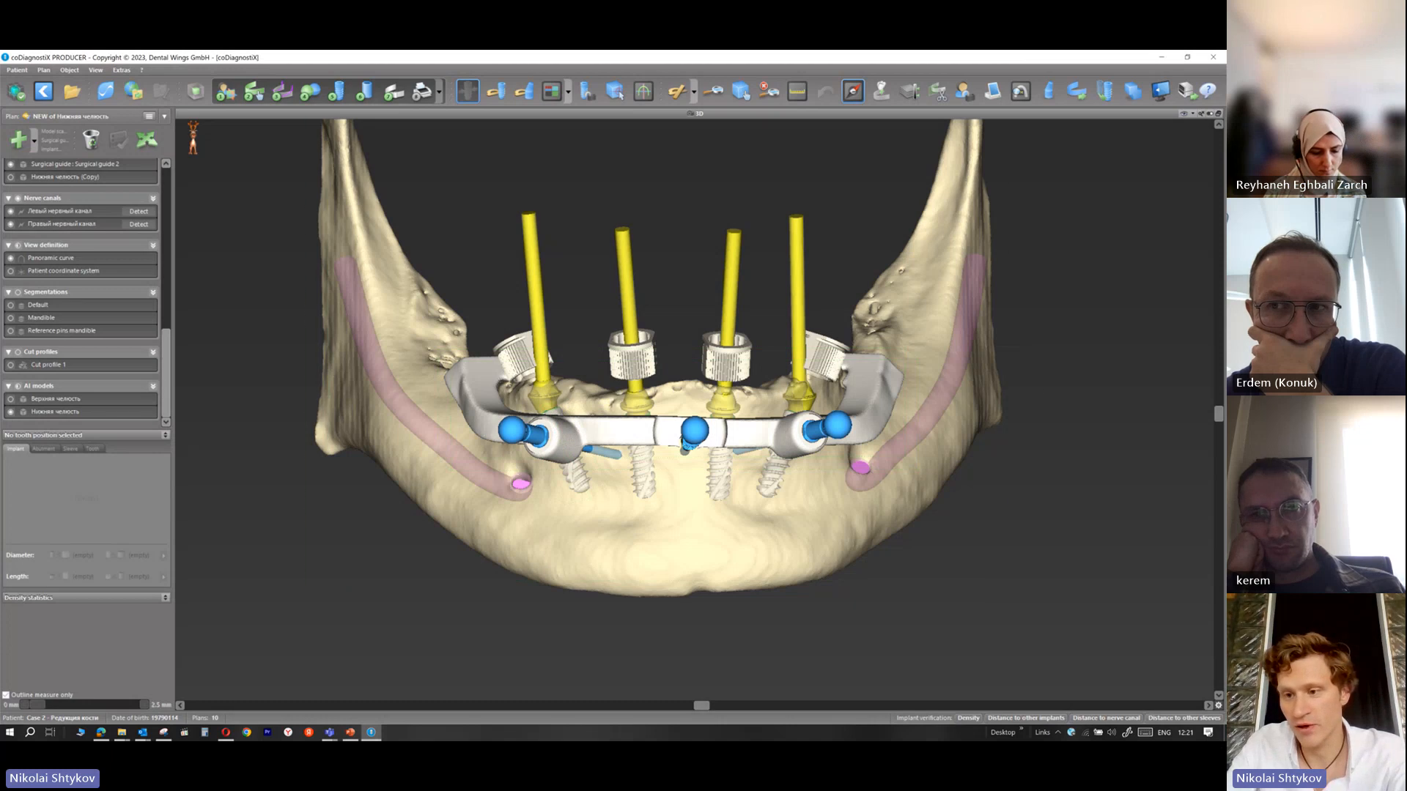
{"action": "left_click_drag", "start_coordinate": [1218, 421], "coordinate": [1219, 492]}
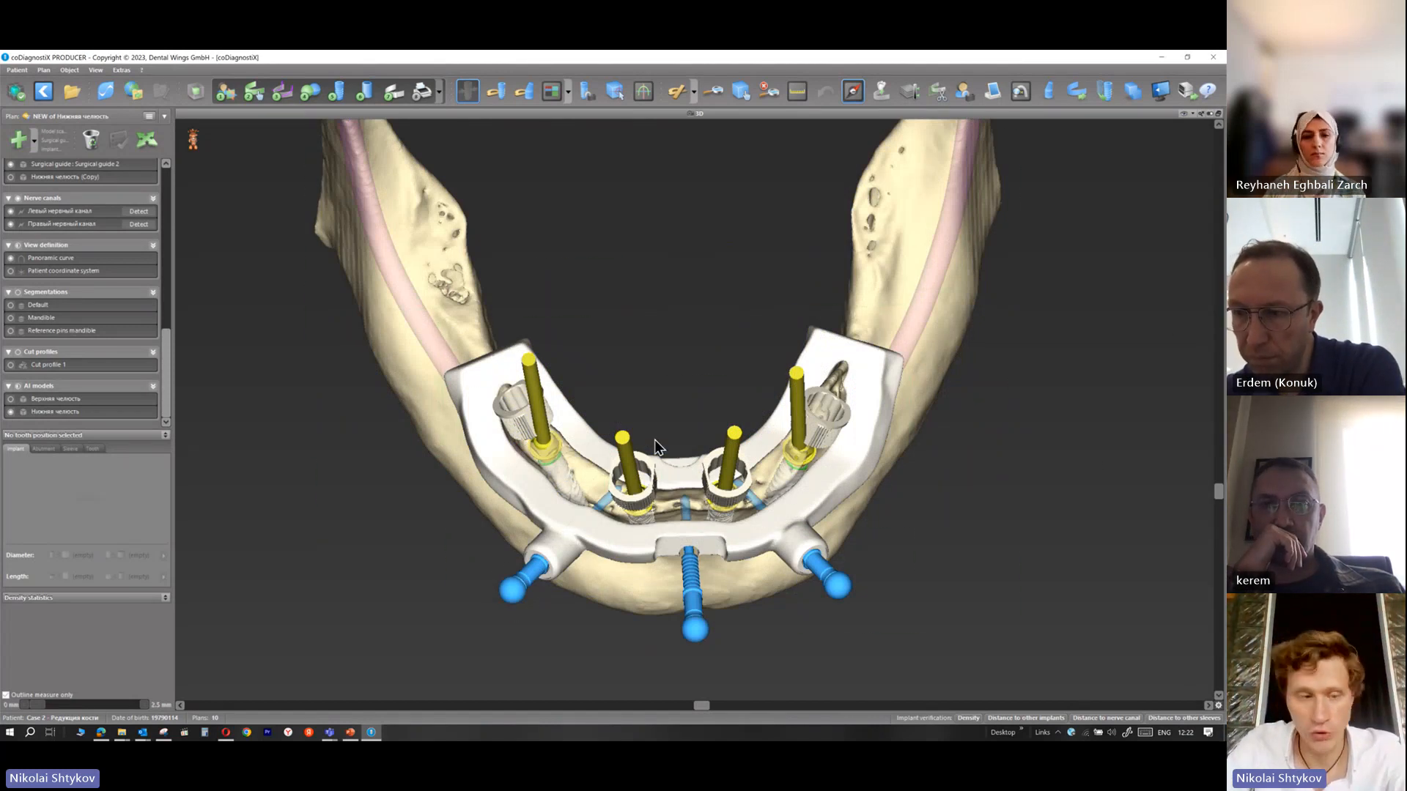
Open the AI model "Нижняя челюсть" in the Mesh Editor and choose "Surgical guide : Surgical guide 2" as the object to combine with it
{"action": "left_click", "coordinate": [58, 414]}
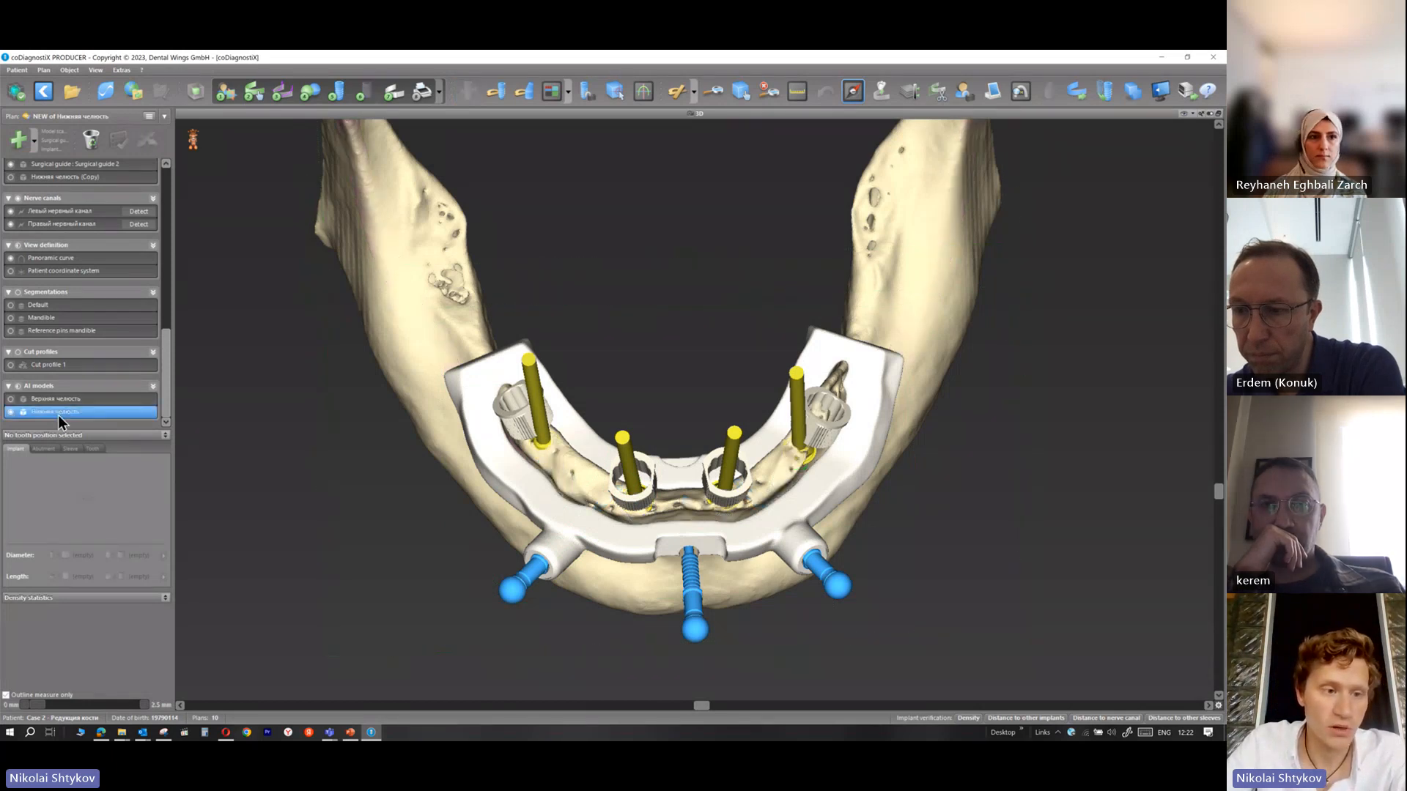
{"action": "right_click", "coordinate": [59, 414]}
{"action": "left_click", "coordinate": [89, 437]}
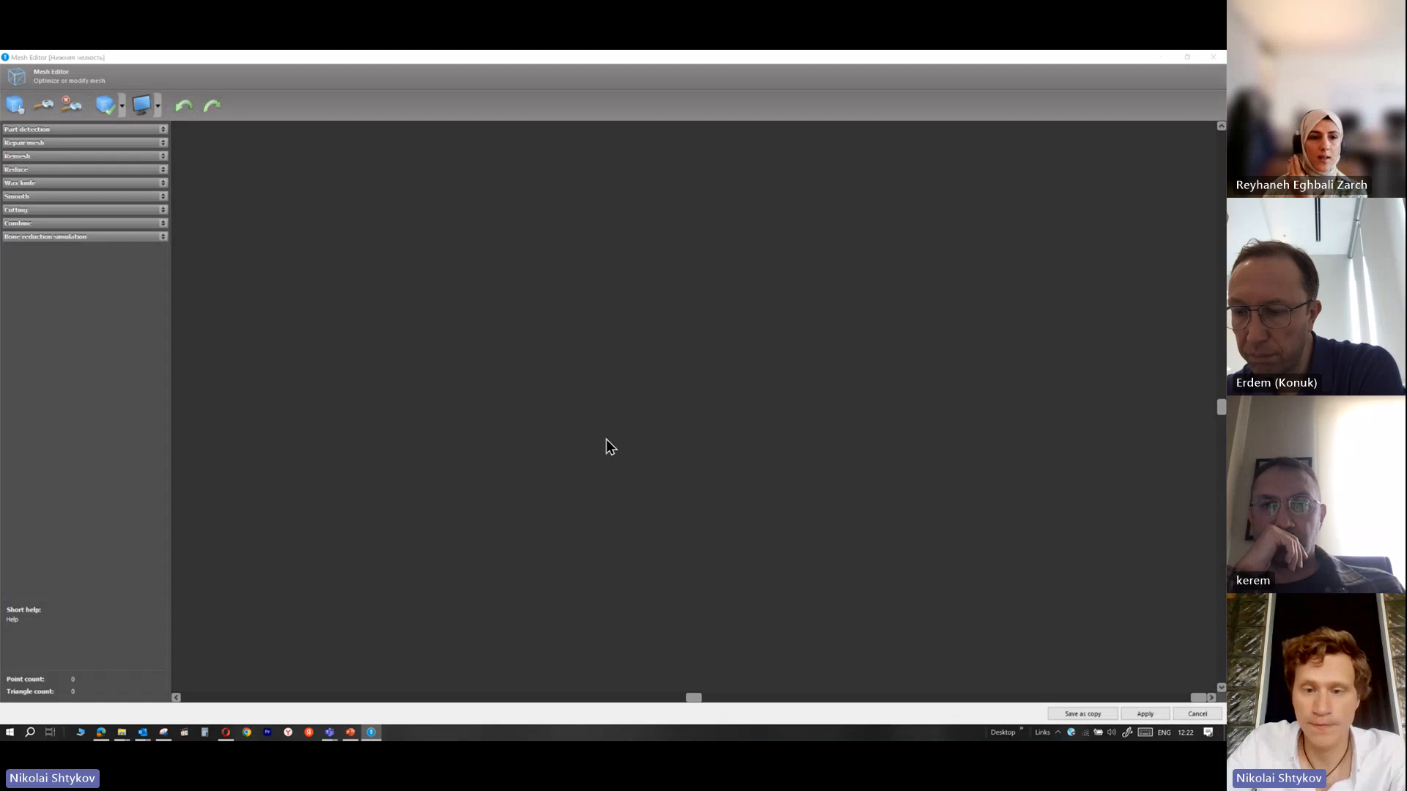
{"action": "left_click_drag", "start_coordinate": [1220, 406], "coordinate": [1220, 487]}
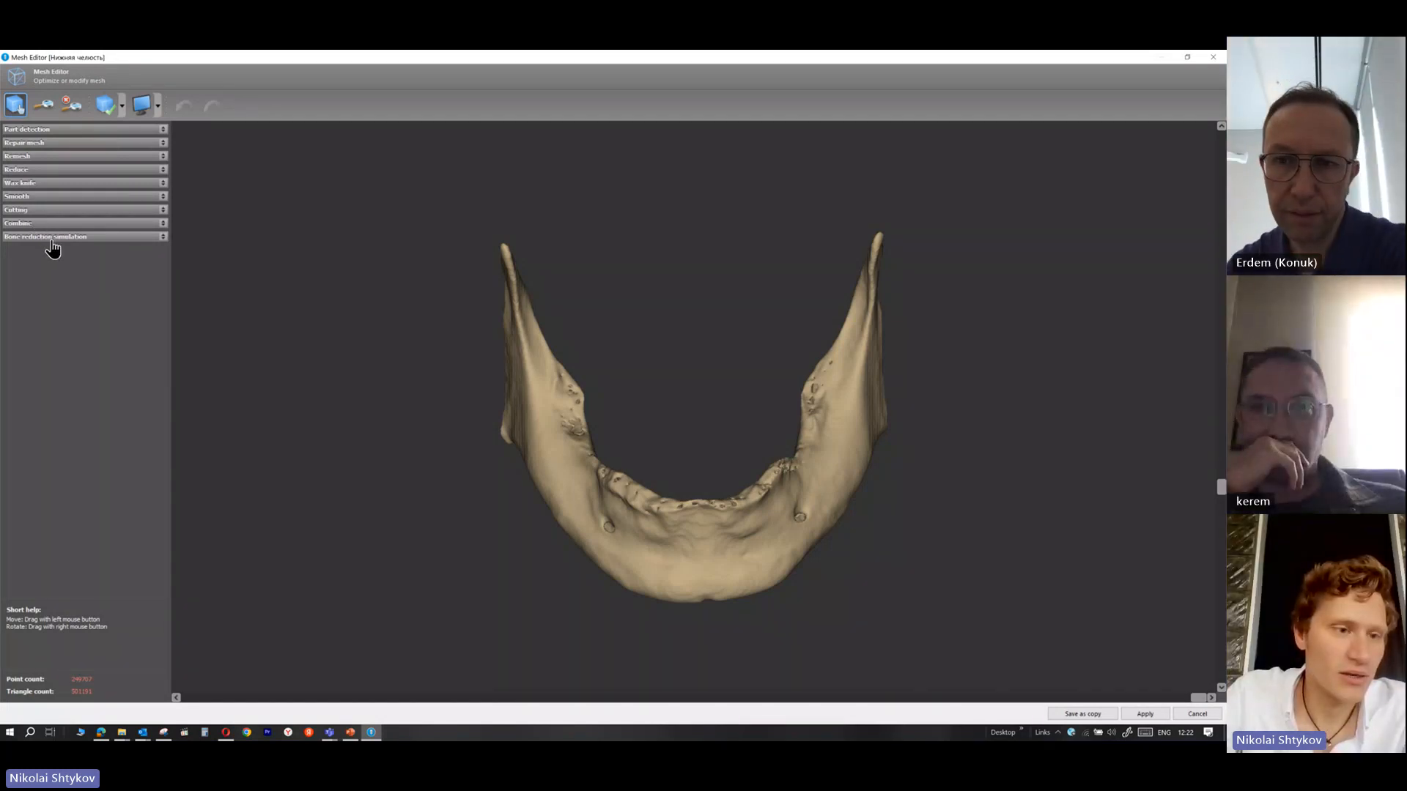
{"action": "left_click", "coordinate": [55, 223]}
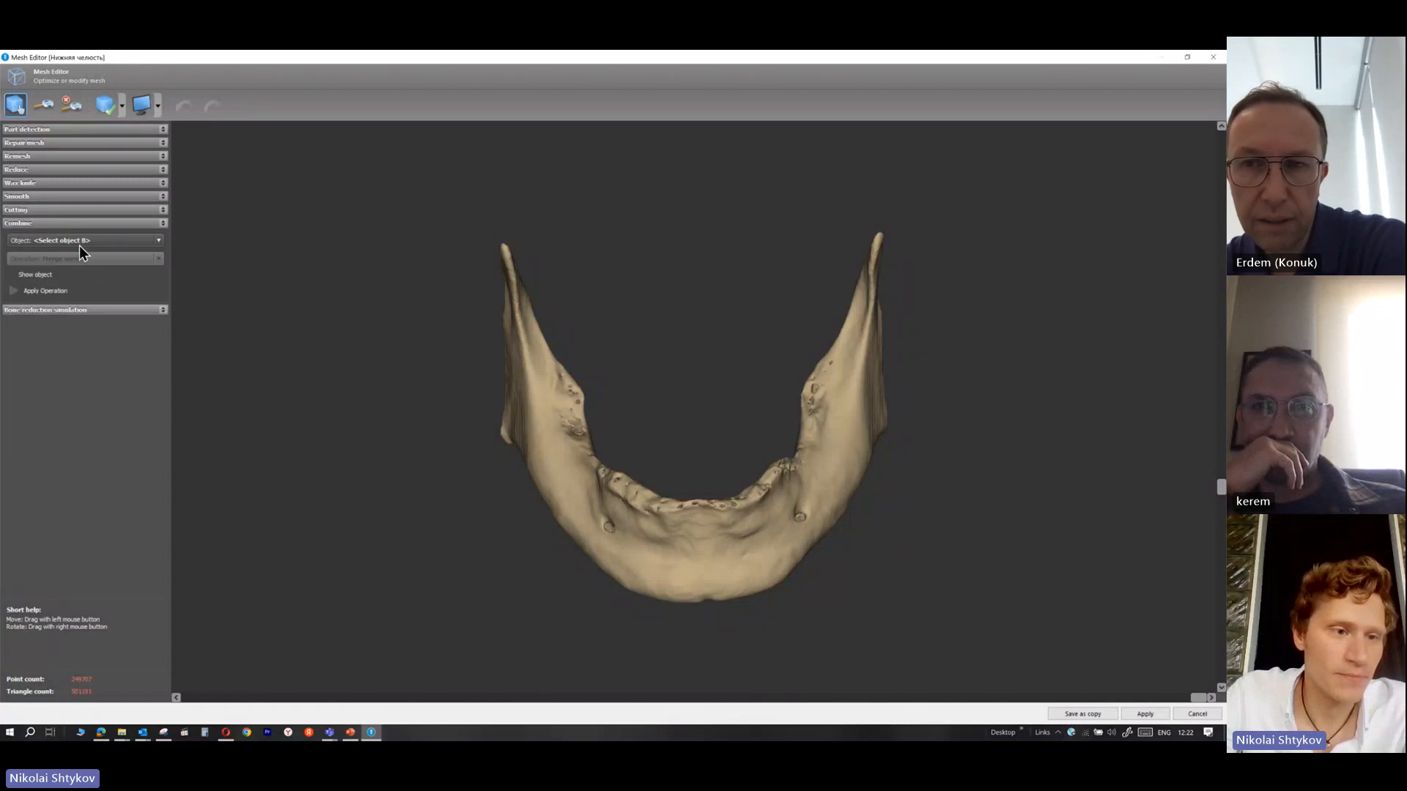
{"action": "left_click", "coordinate": [109, 240]}
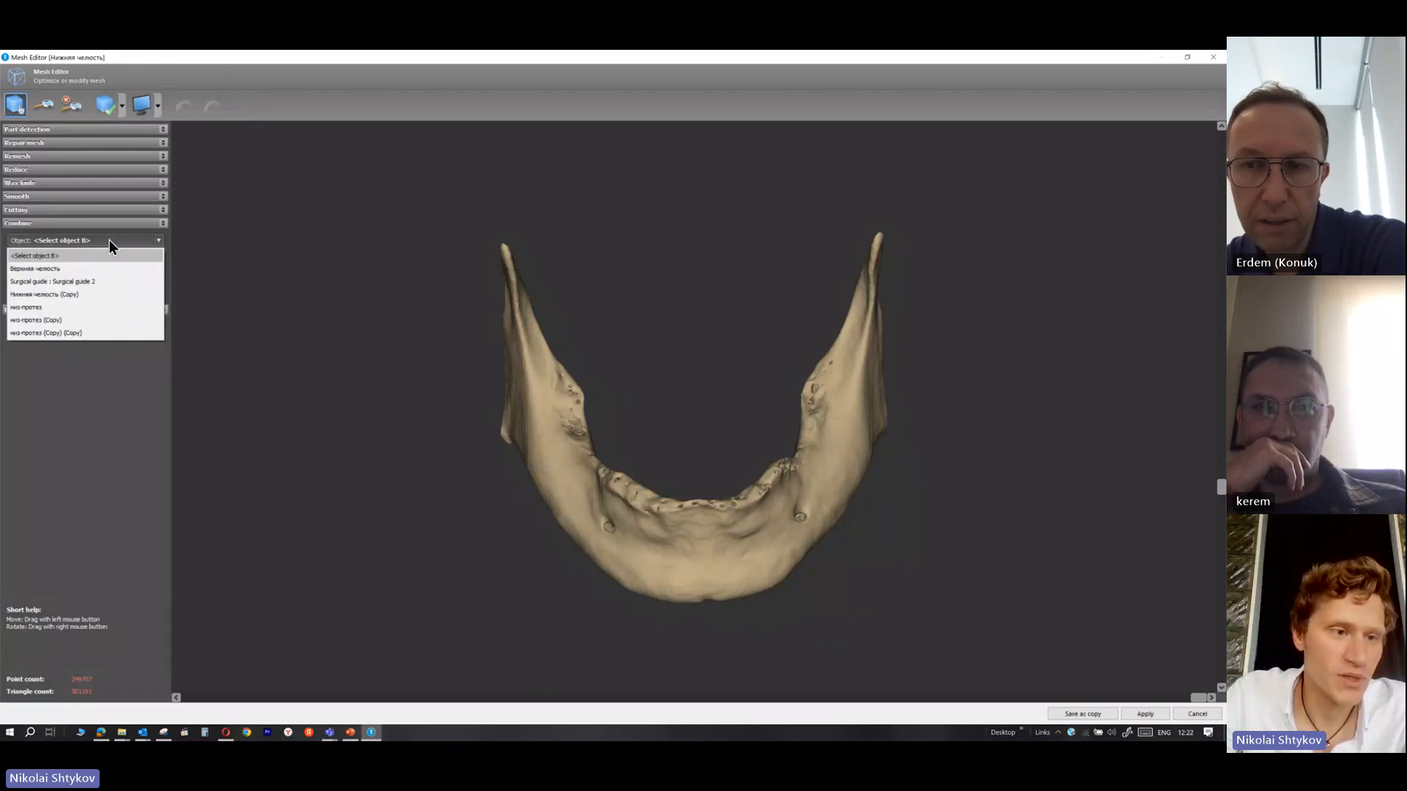
{"action": "left_click", "coordinate": [85, 284]}
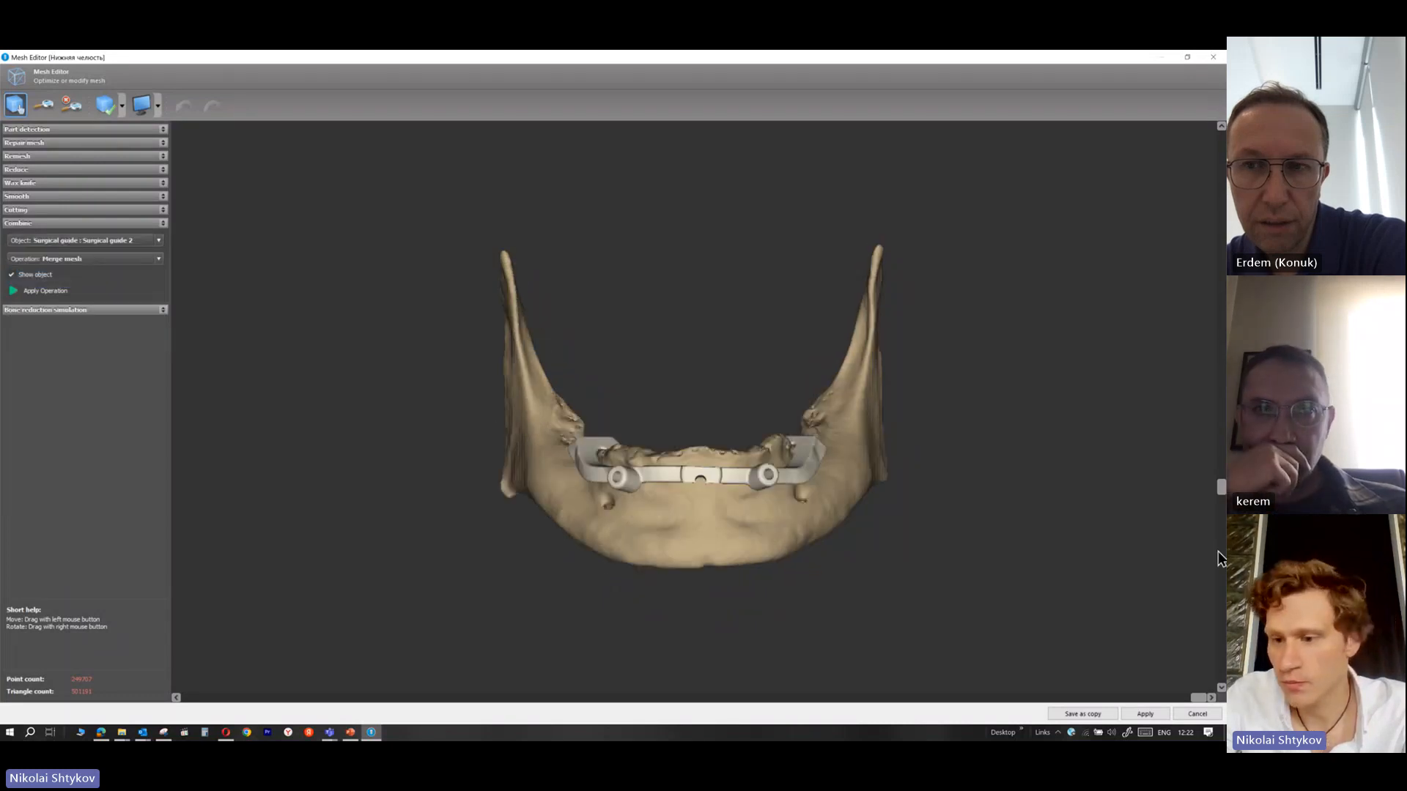
{"action": "left_click_drag", "start_coordinate": [1221, 488], "coordinate": [1222, 614]}
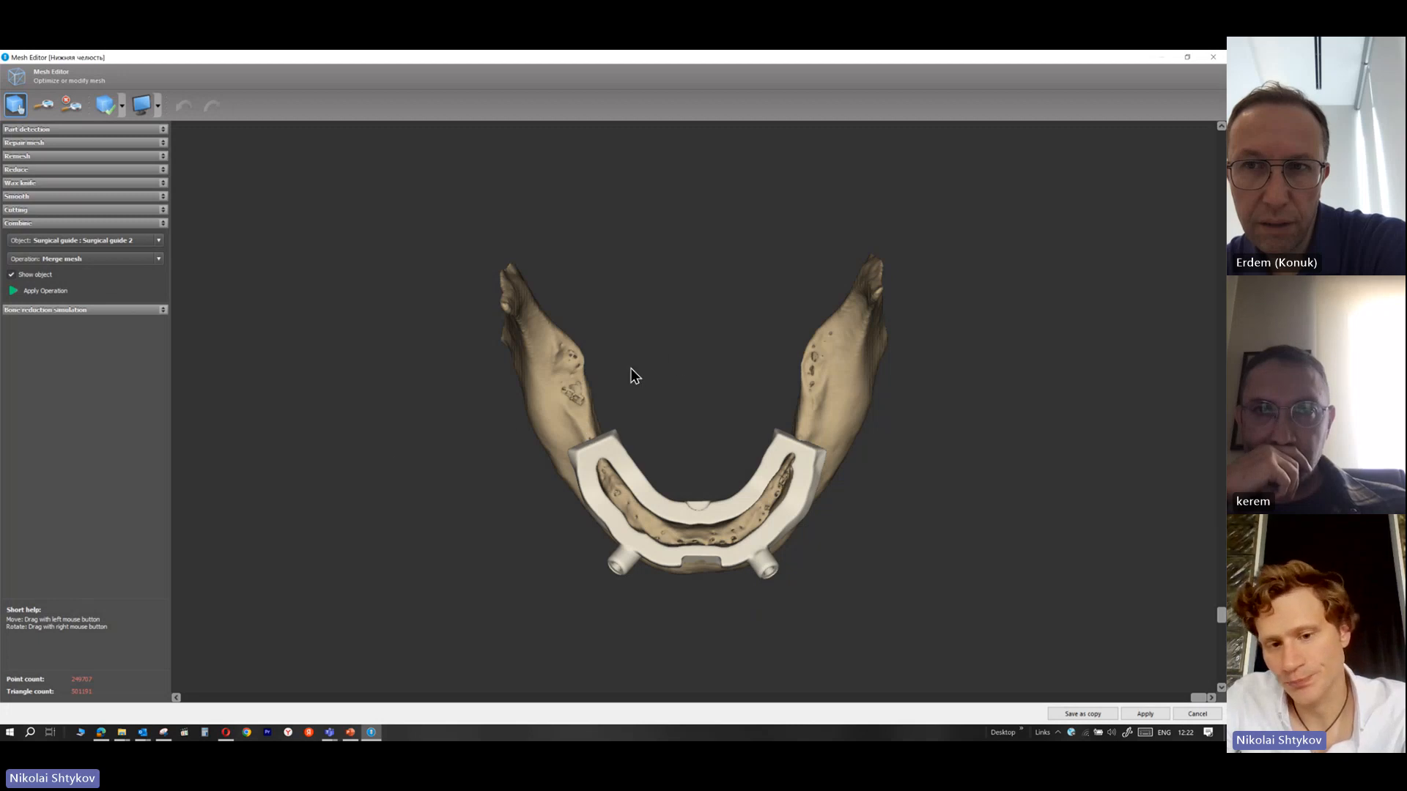
Remove both posterior jaw branches behind the guide with Deep Erase at a 40 px radius
{"action": "left_click", "coordinate": [33, 211]}
{"action": "left_click", "coordinate": [33, 248]}
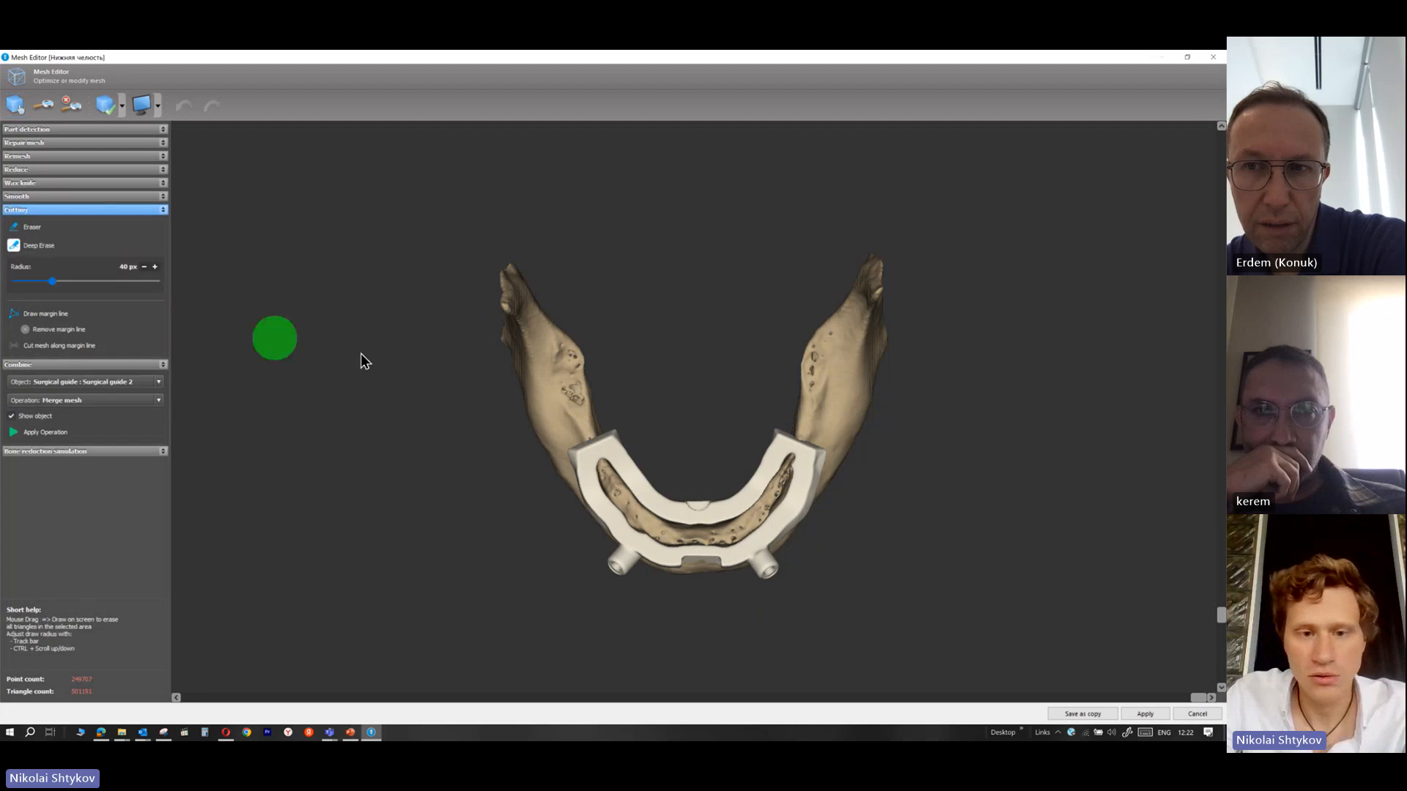
{"action": "mouse_move", "coordinate": [513, 420]}
{"action": "left_mouse_down"}
{"action": "mouse_move", "coordinate": [654, 357]}
{"action": "mouse_move", "coordinate": [484, 388]}
{"action": "mouse_move", "coordinate": [527, 292]}
{"action": "mouse_move", "coordinate": [559, 365]}
{"action": "mouse_move", "coordinate": [568, 323]}
{"action": "left_mouse_up"}
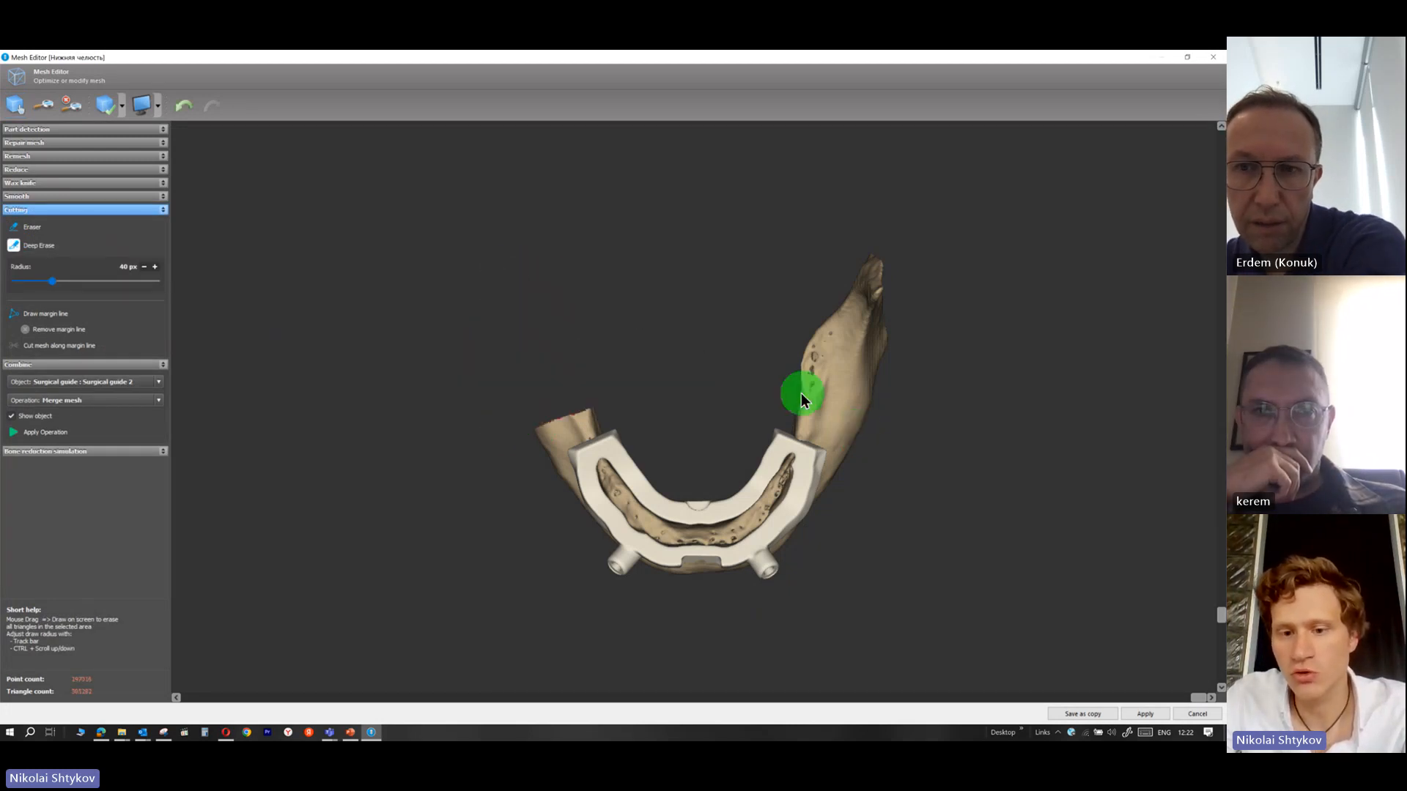
{"action": "mouse_move", "coordinate": [804, 393]}
{"action": "left_mouse_down"}
{"action": "mouse_move", "coordinate": [773, 386]}
{"action": "mouse_move", "coordinate": [883, 411]}
{"action": "mouse_move", "coordinate": [892, 321]}
{"action": "mouse_move", "coordinate": [847, 311]}
{"action": "mouse_move", "coordinate": [879, 279]}
{"action": "left_mouse_up"}
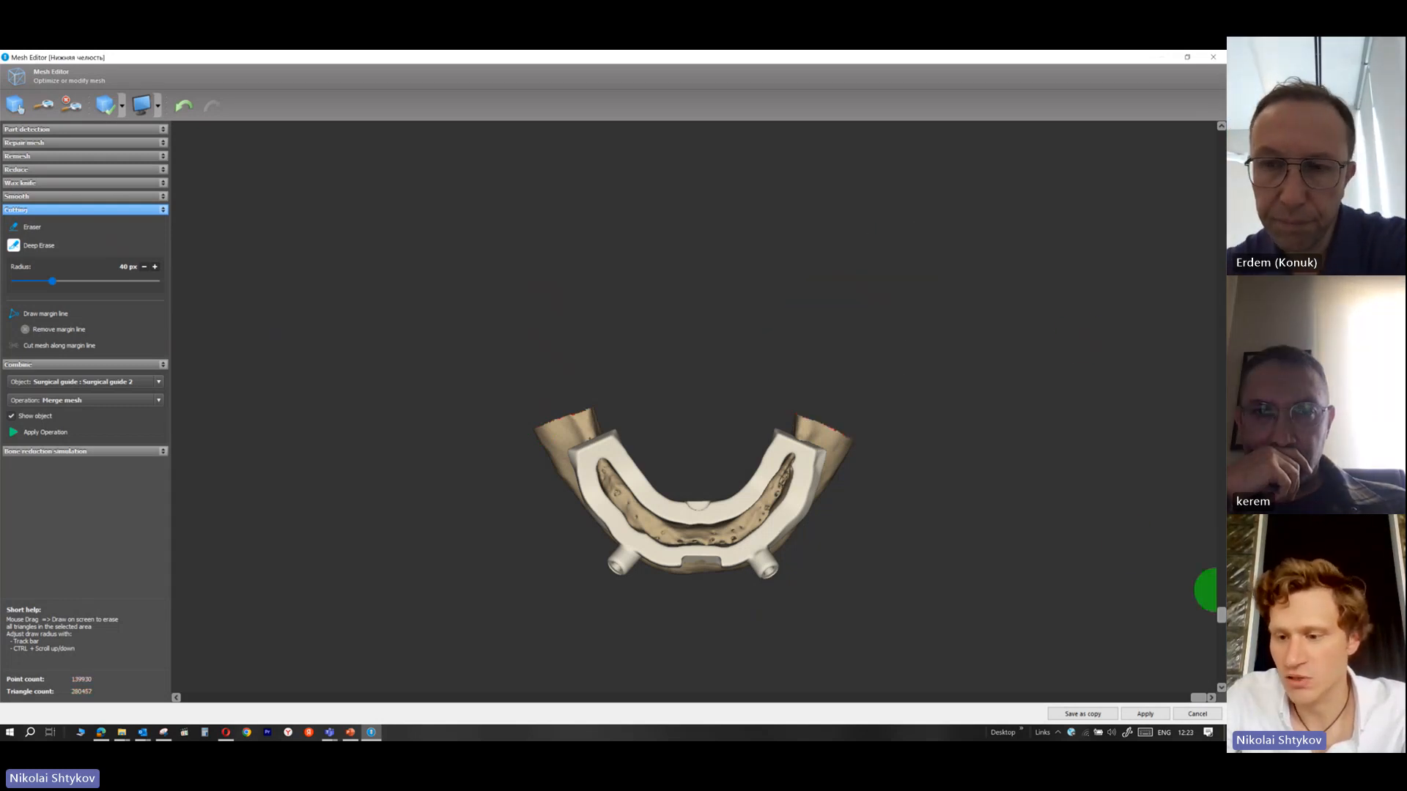
Merge the Surgical guide 2 mesh into the trimmed lower jaw and save the result as a copy
{"action": "left_click_drag", "start_coordinate": [1222, 621], "coordinate": [1220, 412]}
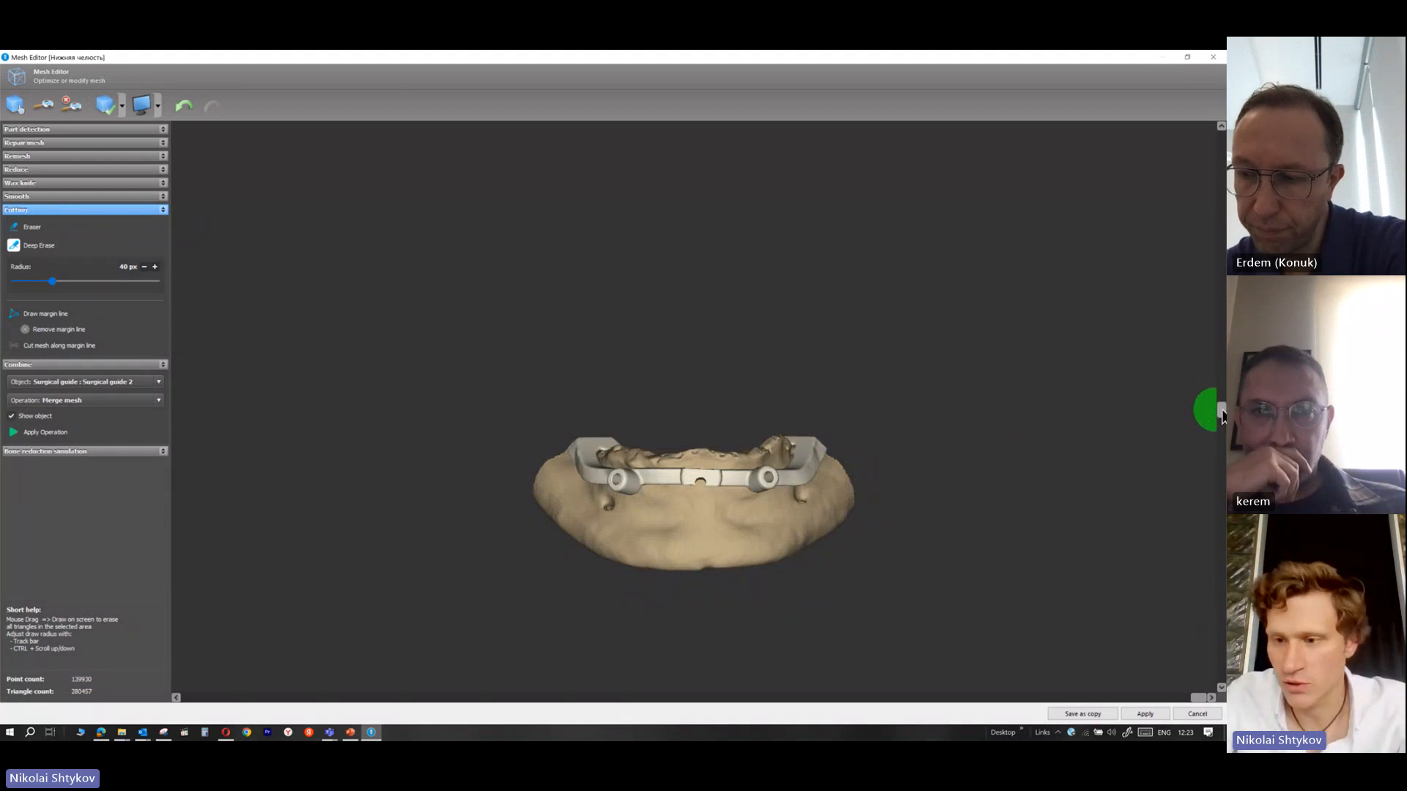
{"action": "left_click_drag", "start_coordinate": [1222, 414], "coordinate": [1207, 491]}
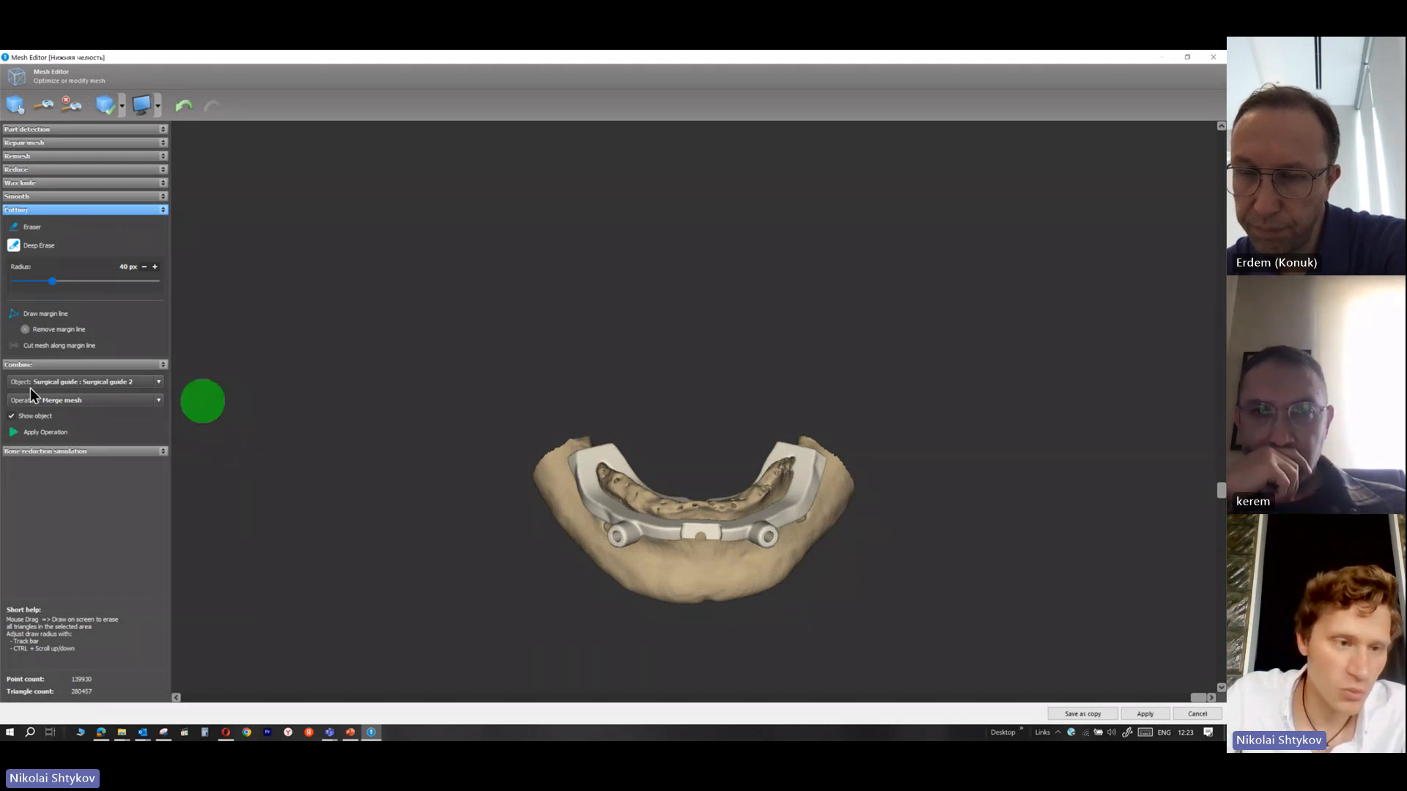
{"action": "left_click", "coordinate": [44, 432]}
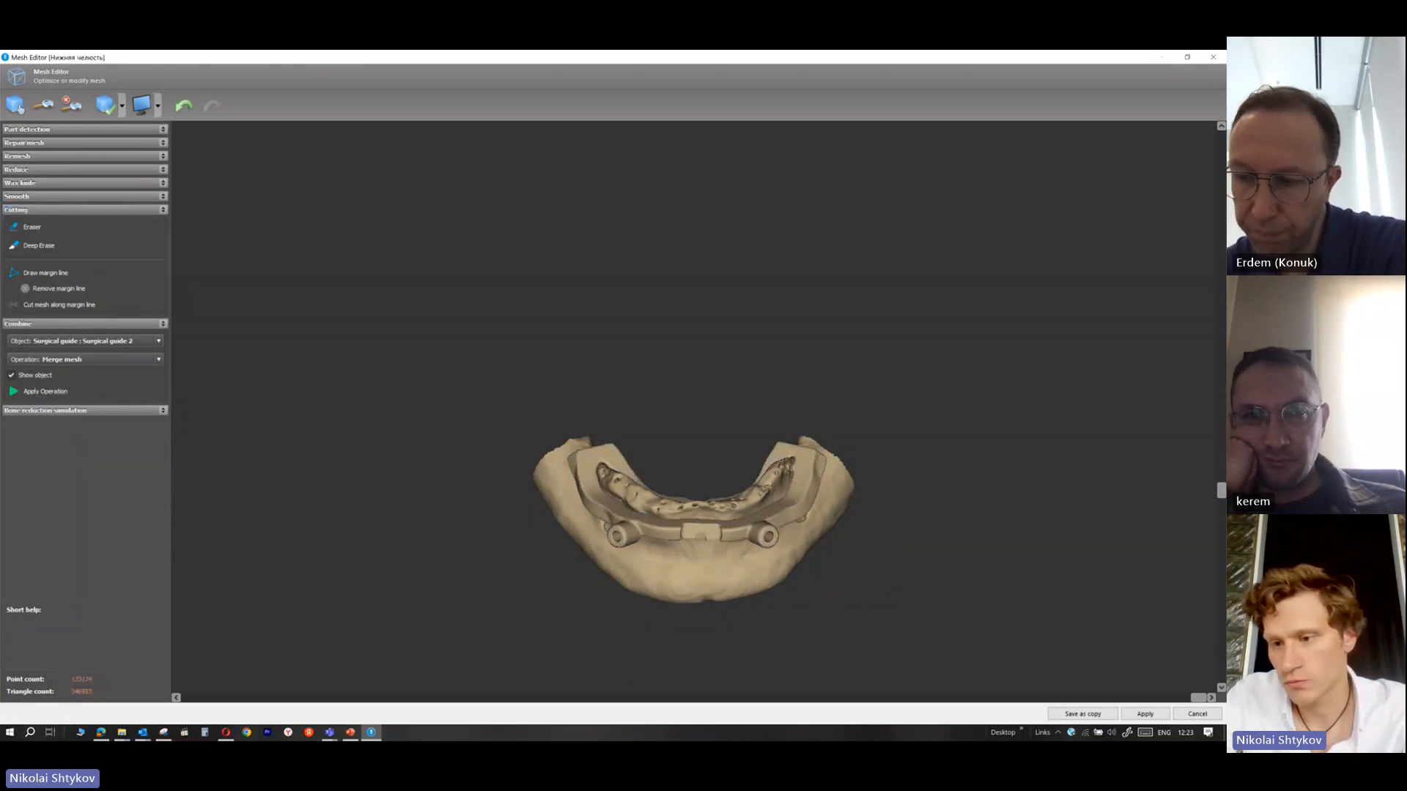
{"action": "left_click_drag", "start_coordinate": [1222, 496], "coordinate": [1187, 416]}
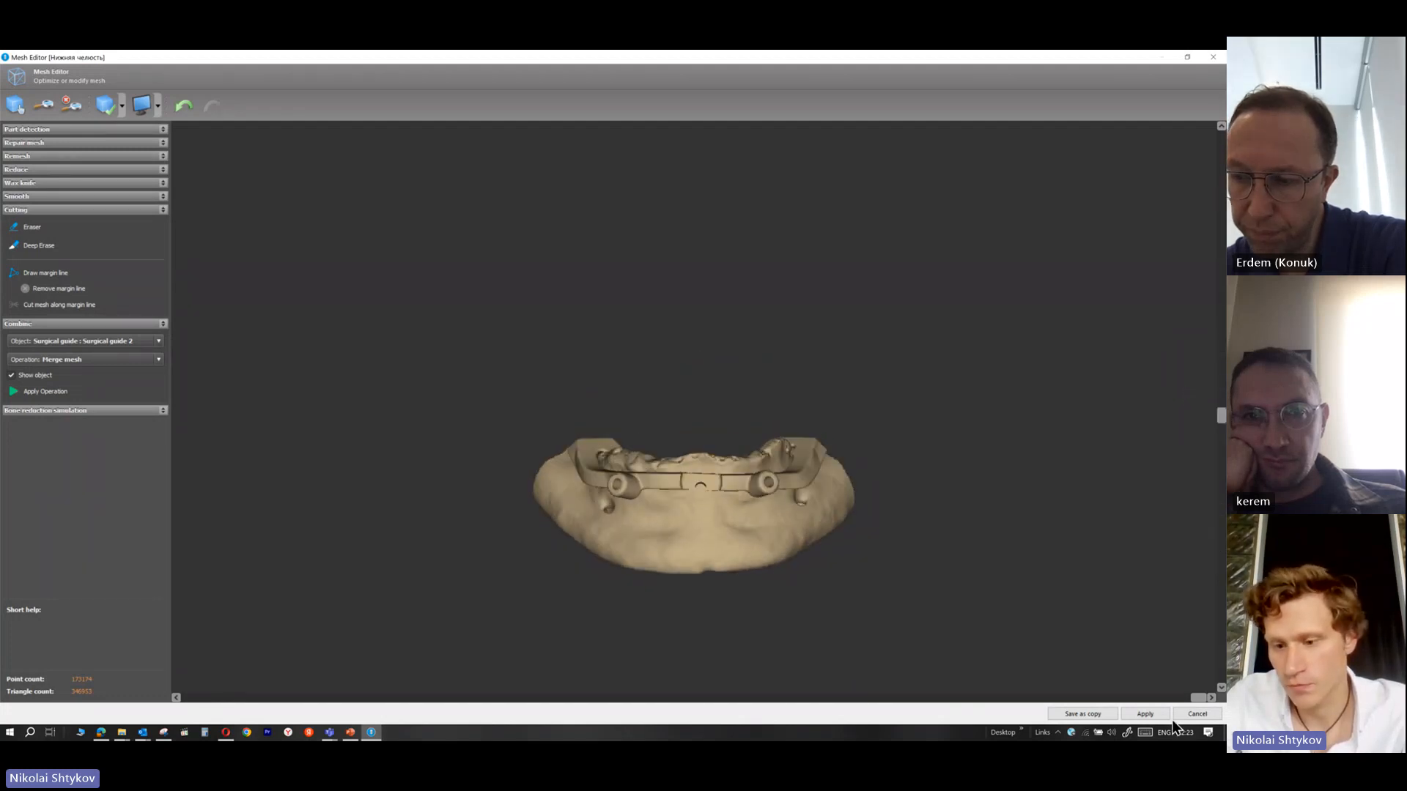
{"action": "left_click", "coordinate": [1092, 714]}
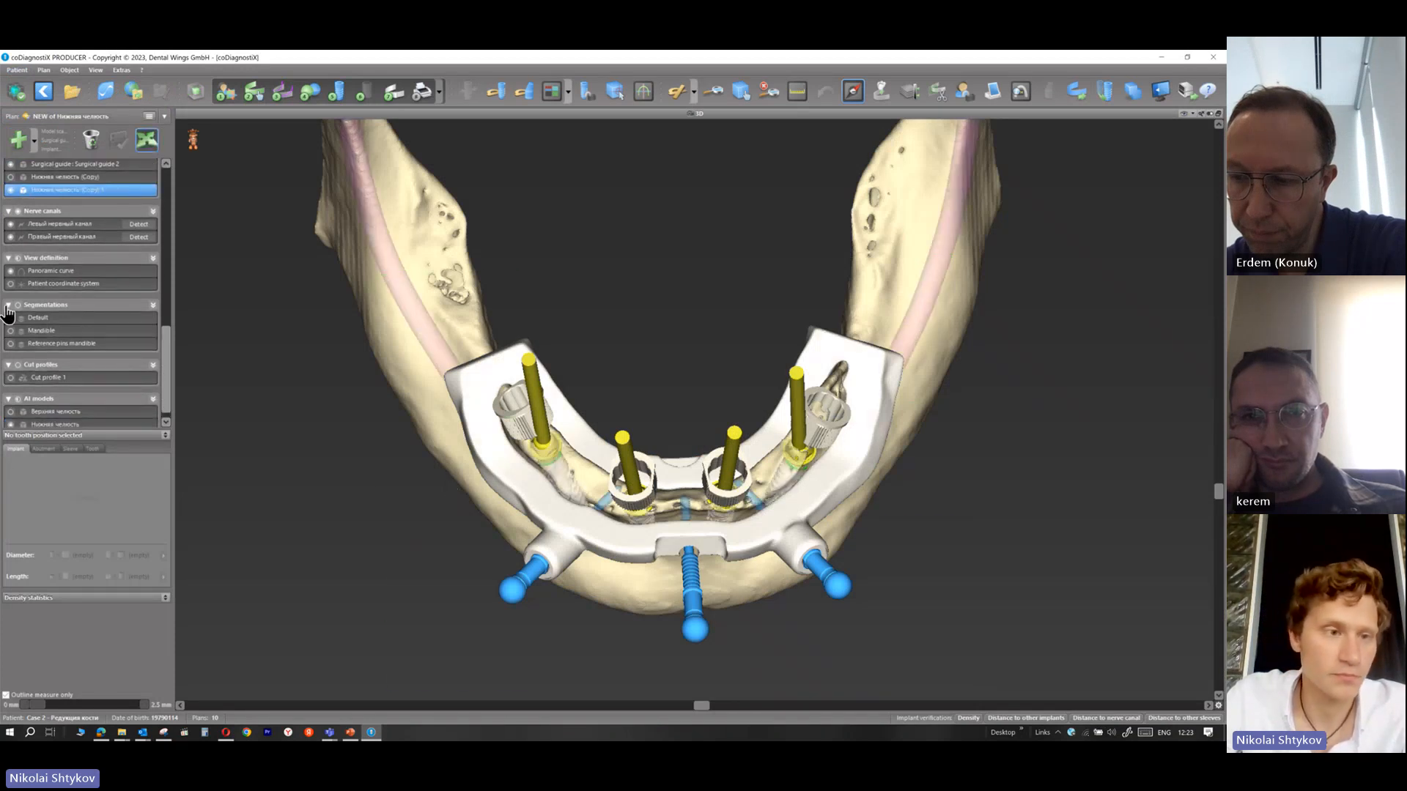
Hide the separate Surgical guide 2 scan and the lower-jaw AI model, keeping the merged "Нижняя челюсть (Copy) 1" shown
{"action": "left_click", "coordinate": [11, 166]}
{"action": "left_click", "coordinate": [19, 405]}
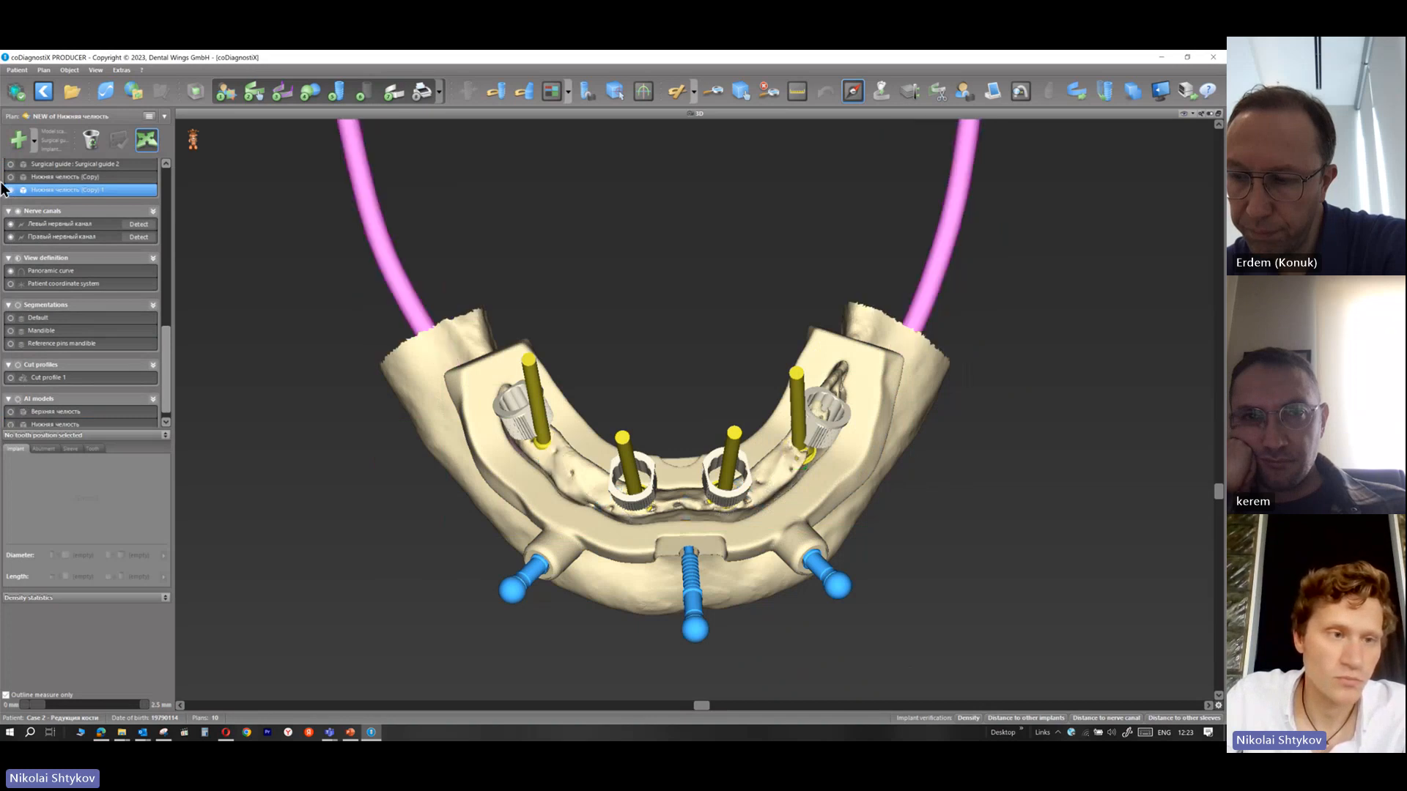
{"action": "left_click", "coordinate": [11, 190]}
{"action": "left_click", "coordinate": [11, 190]}
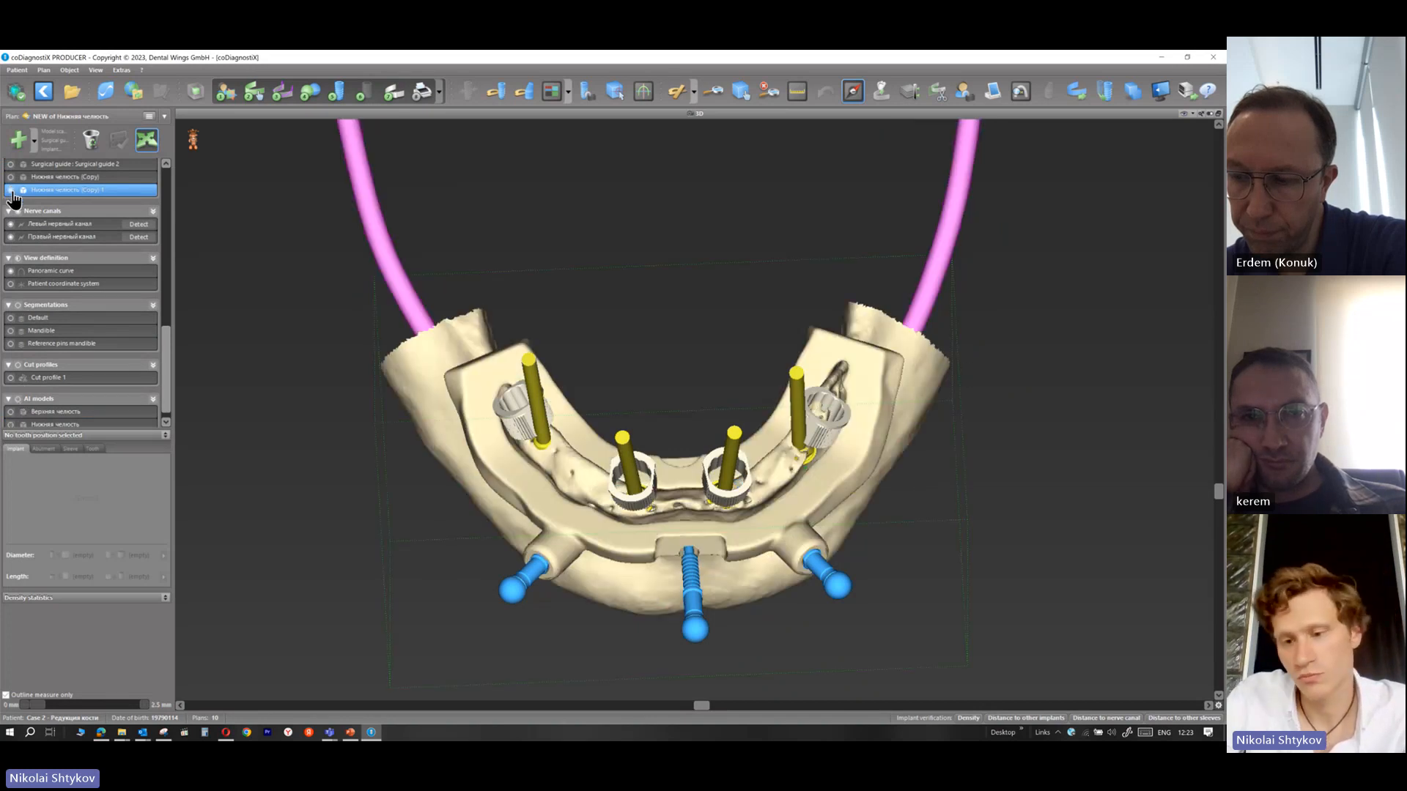
{"action": "left_click", "coordinate": [12, 193]}
{"action": "left_click", "coordinate": [11, 192]}
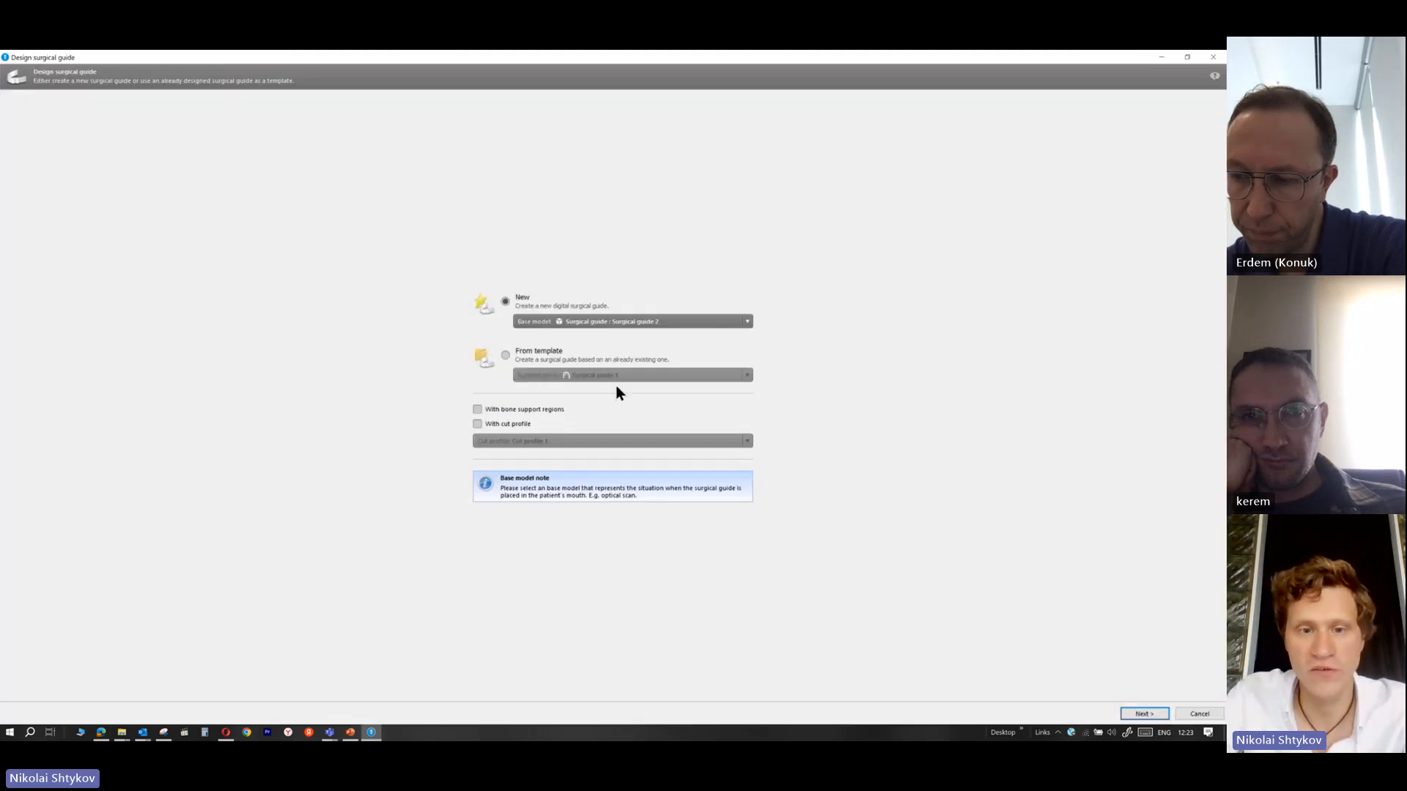
Create a new surgical guide on the base model "Нижняя челюсть (Copy) 1" and set its insertion direction from above
{"action": "left_click", "coordinate": [614, 322]}
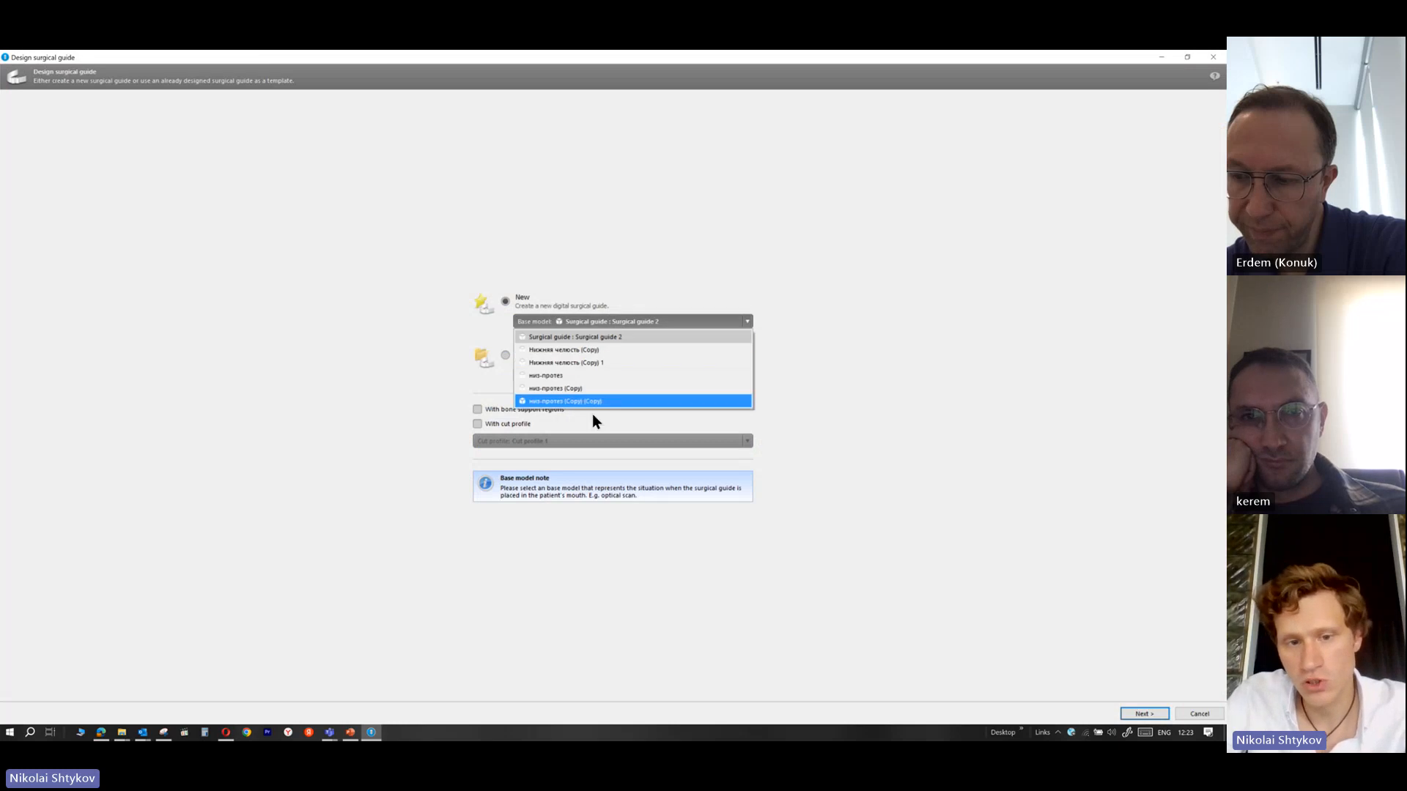
{"action": "left_click", "coordinate": [589, 364]}
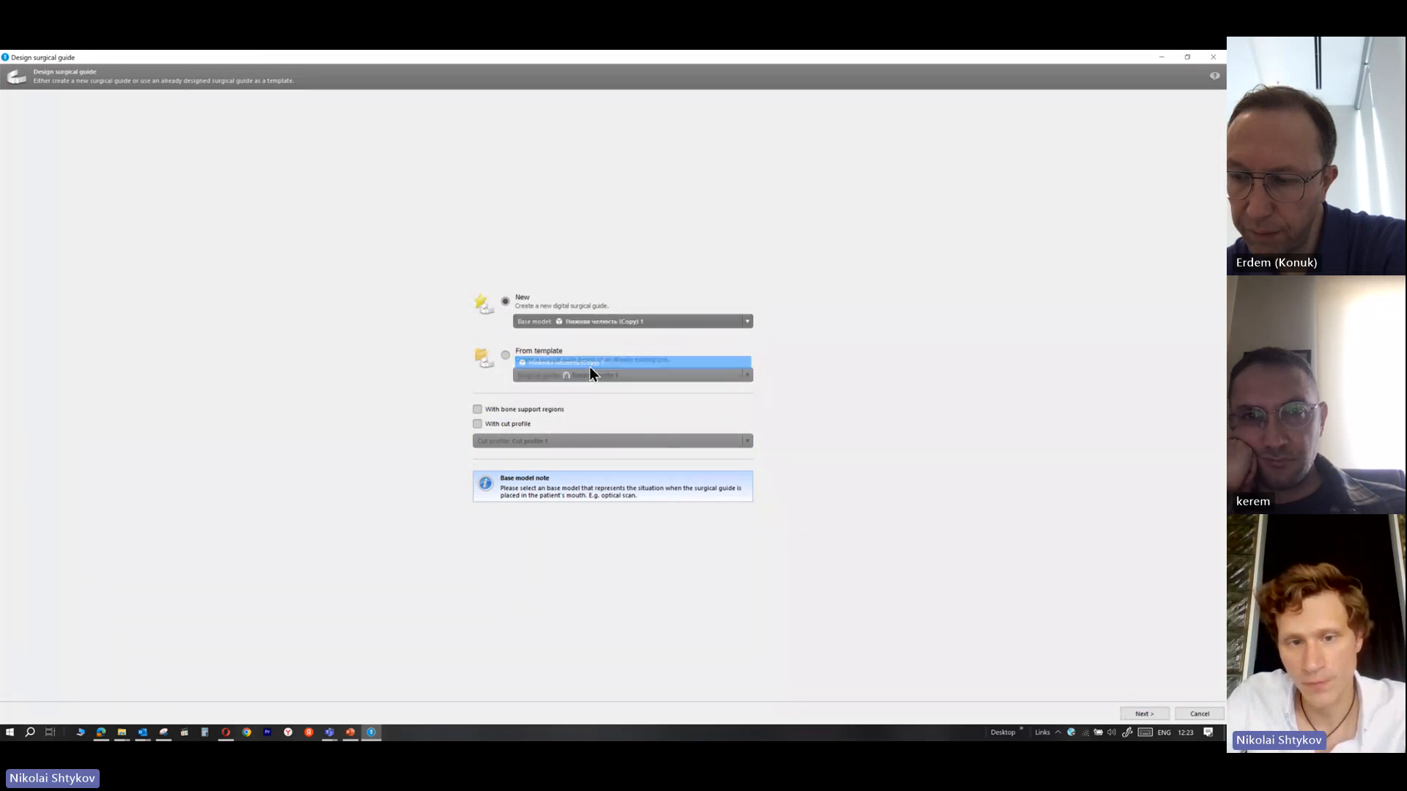
{"action": "left_click", "coordinate": [1142, 714]}
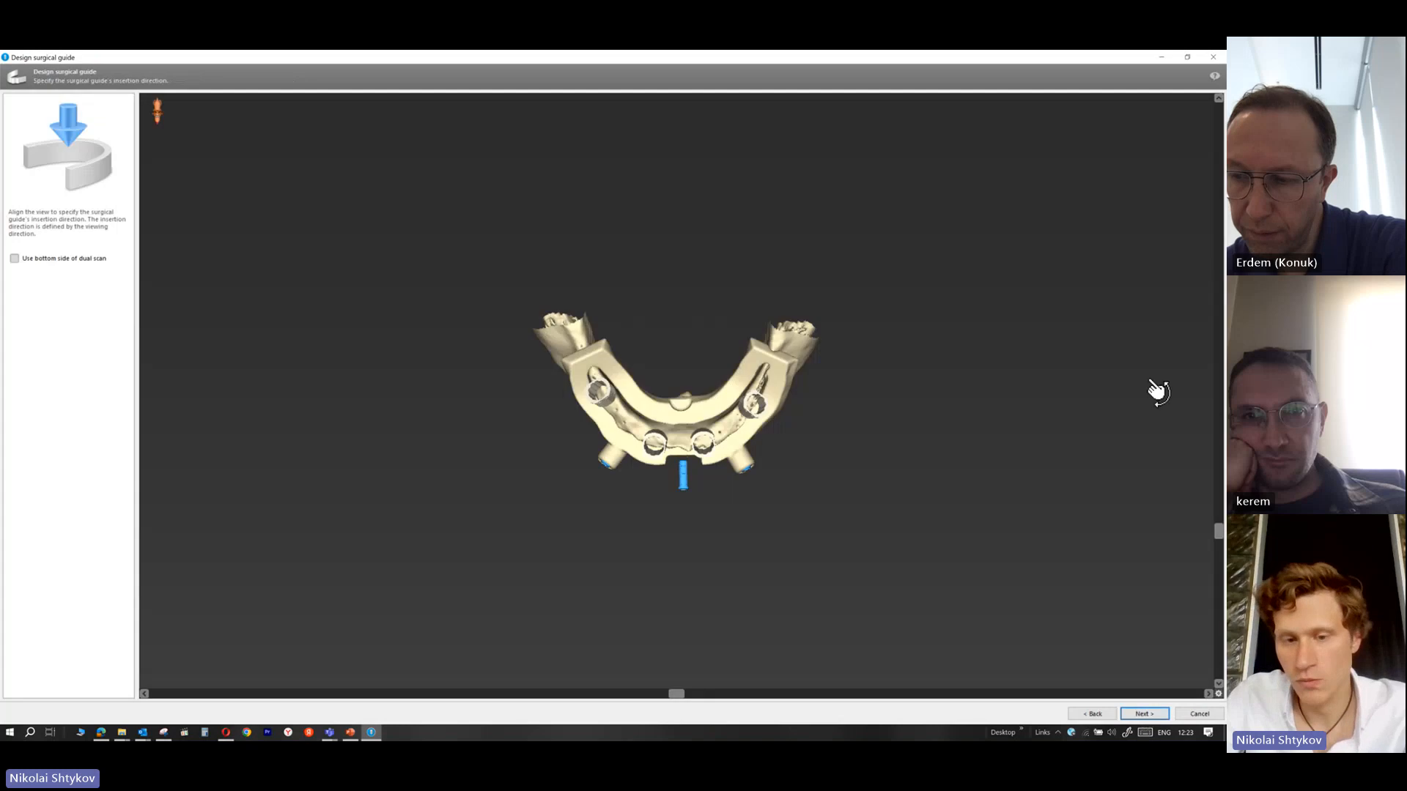
{"action": "left_click_drag", "start_coordinate": [1222, 535], "coordinate": [1209, 507]}
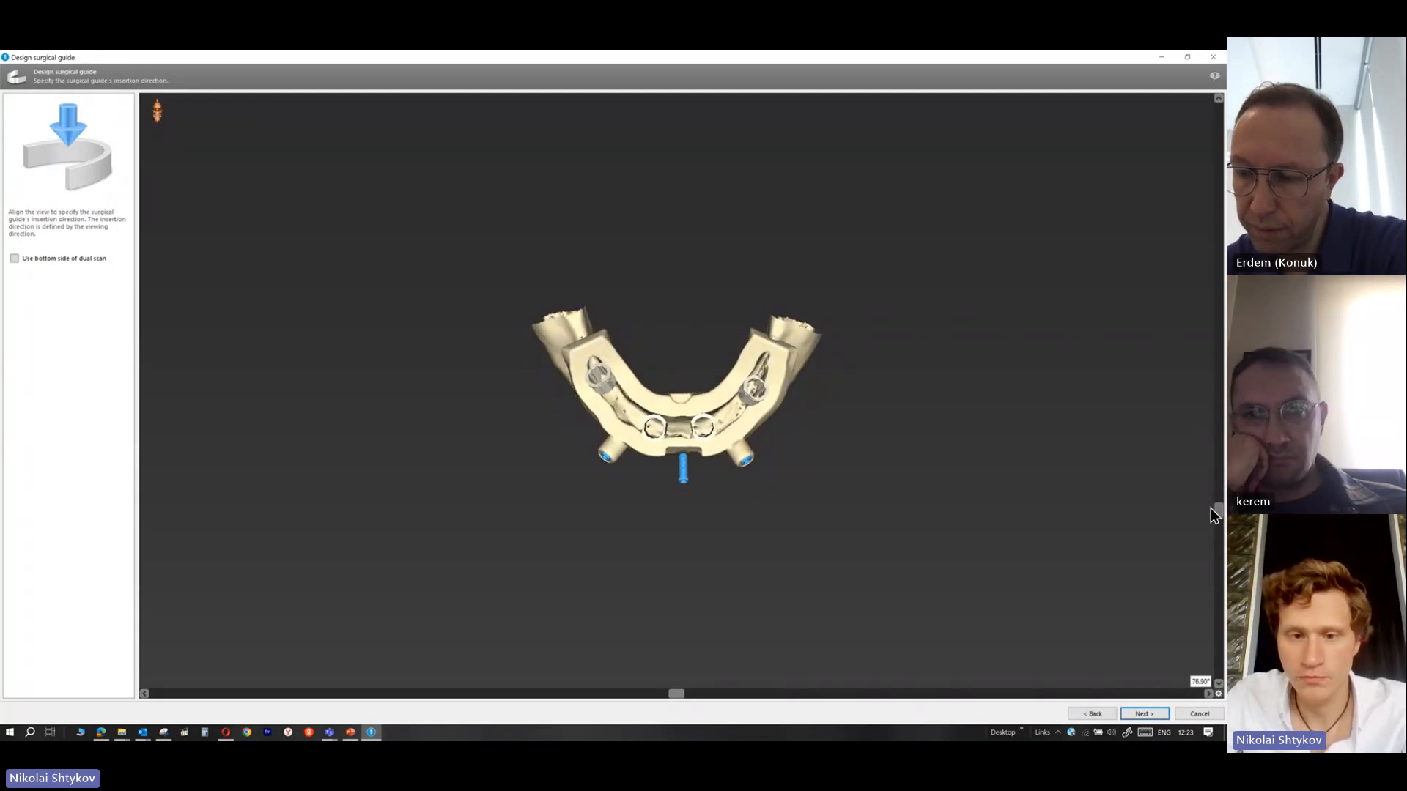
{"action": "left_click", "coordinate": [1145, 714]}
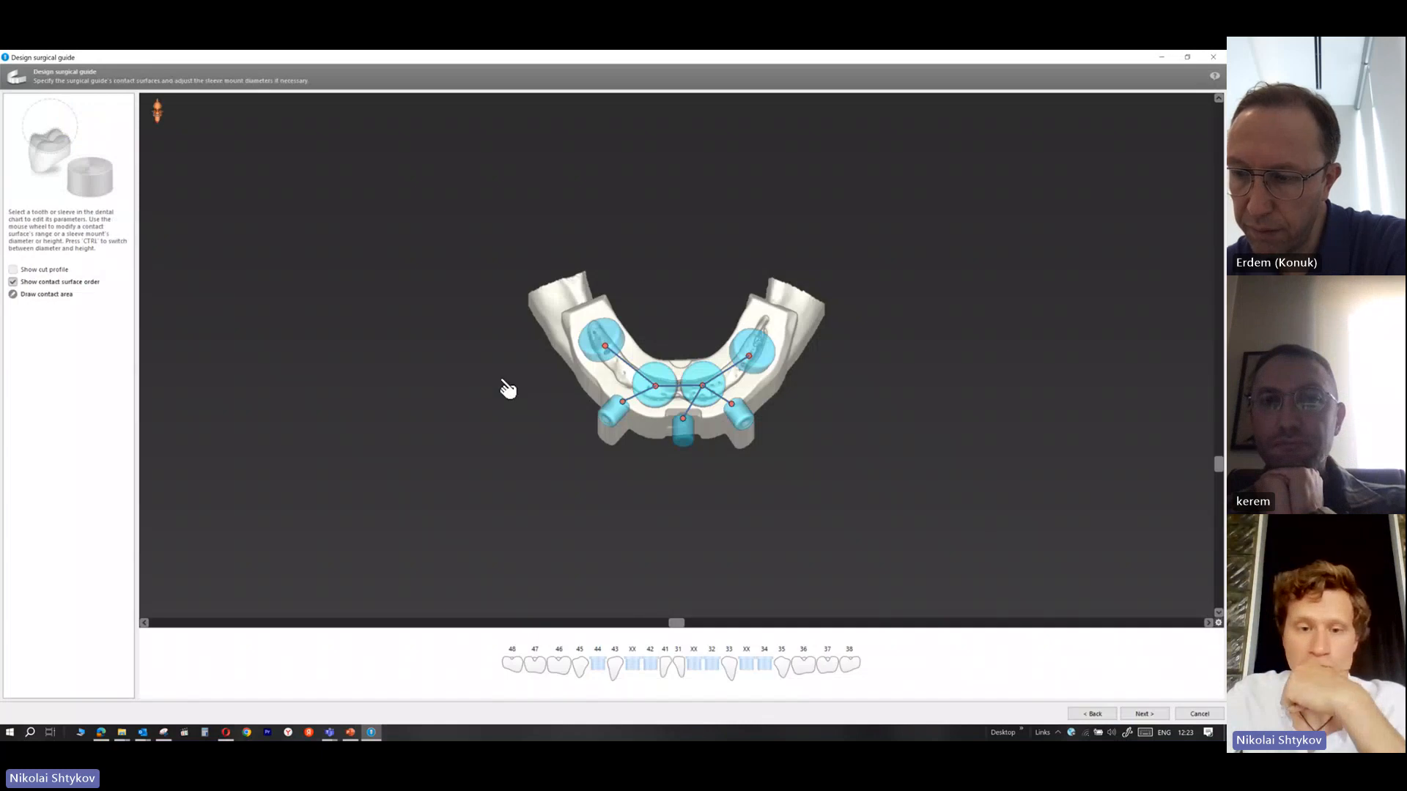
Exclude the sleeve mounts at 44, 42, 32 and 34 and the central fixation-pin mount between 31 and 32 from the guide
{"action": "left_click", "coordinate": [614, 406]}
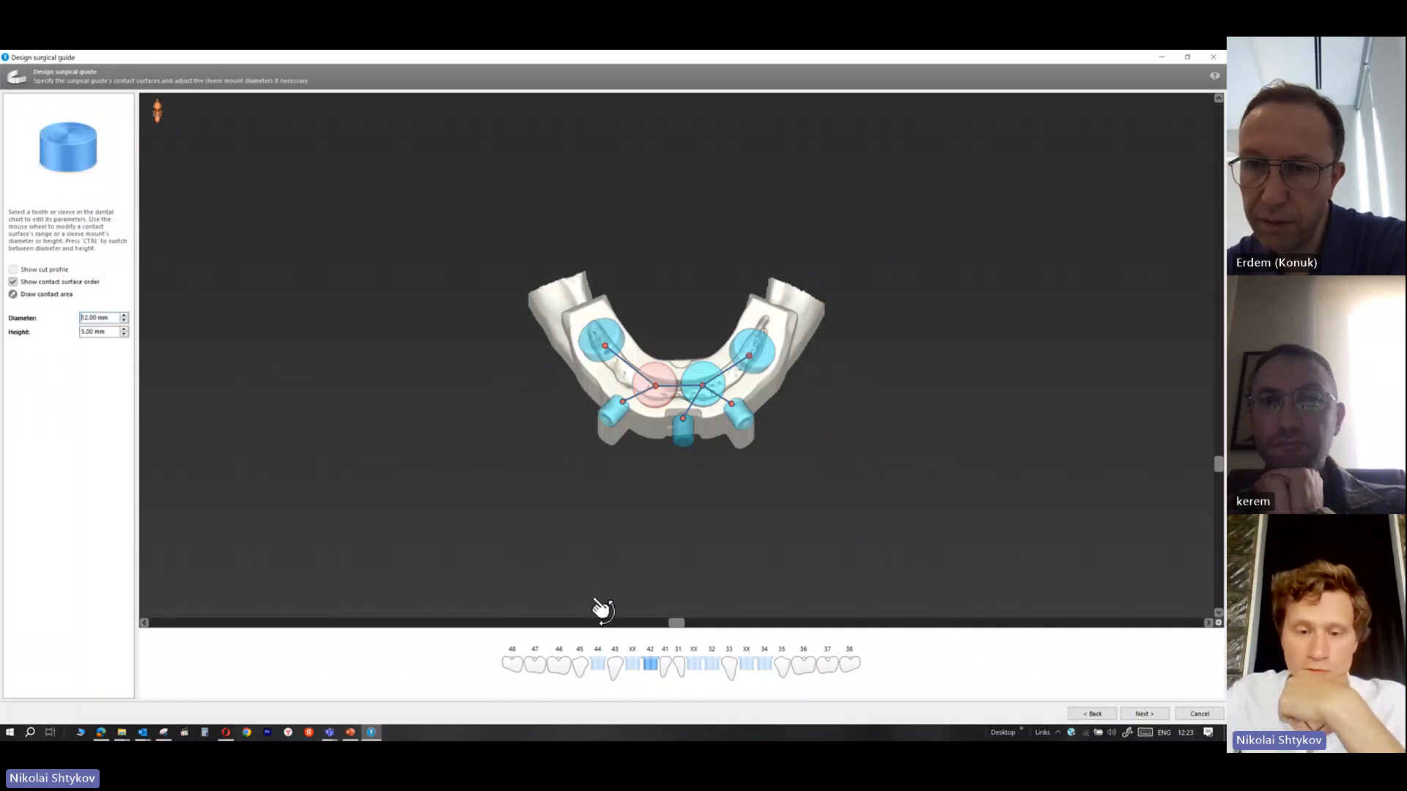
{"action": "left_click", "coordinate": [598, 664]}
{"action": "left_click", "coordinate": [599, 667]}
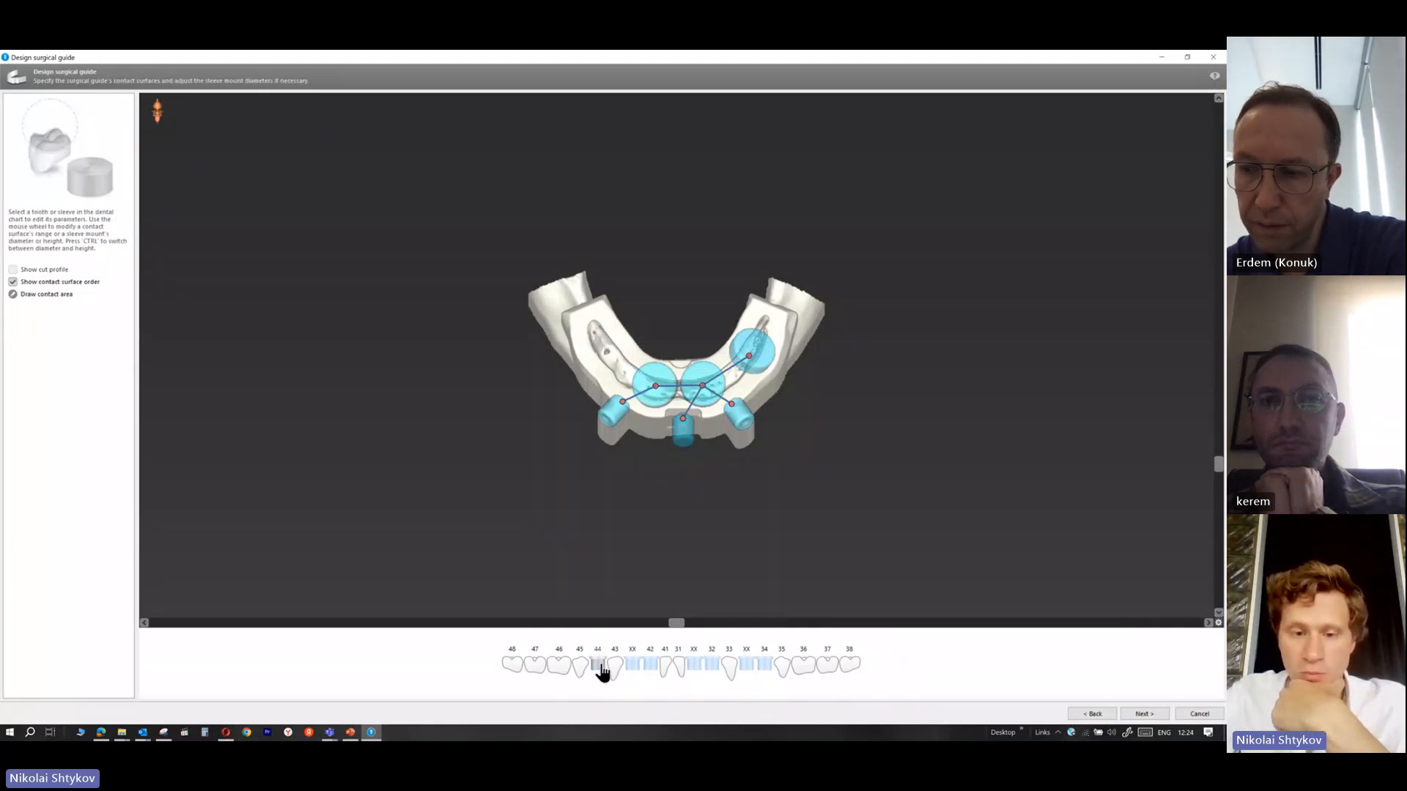
{"action": "left_click", "coordinate": [655, 665]}
{"action": "left_click", "coordinate": [653, 666]}
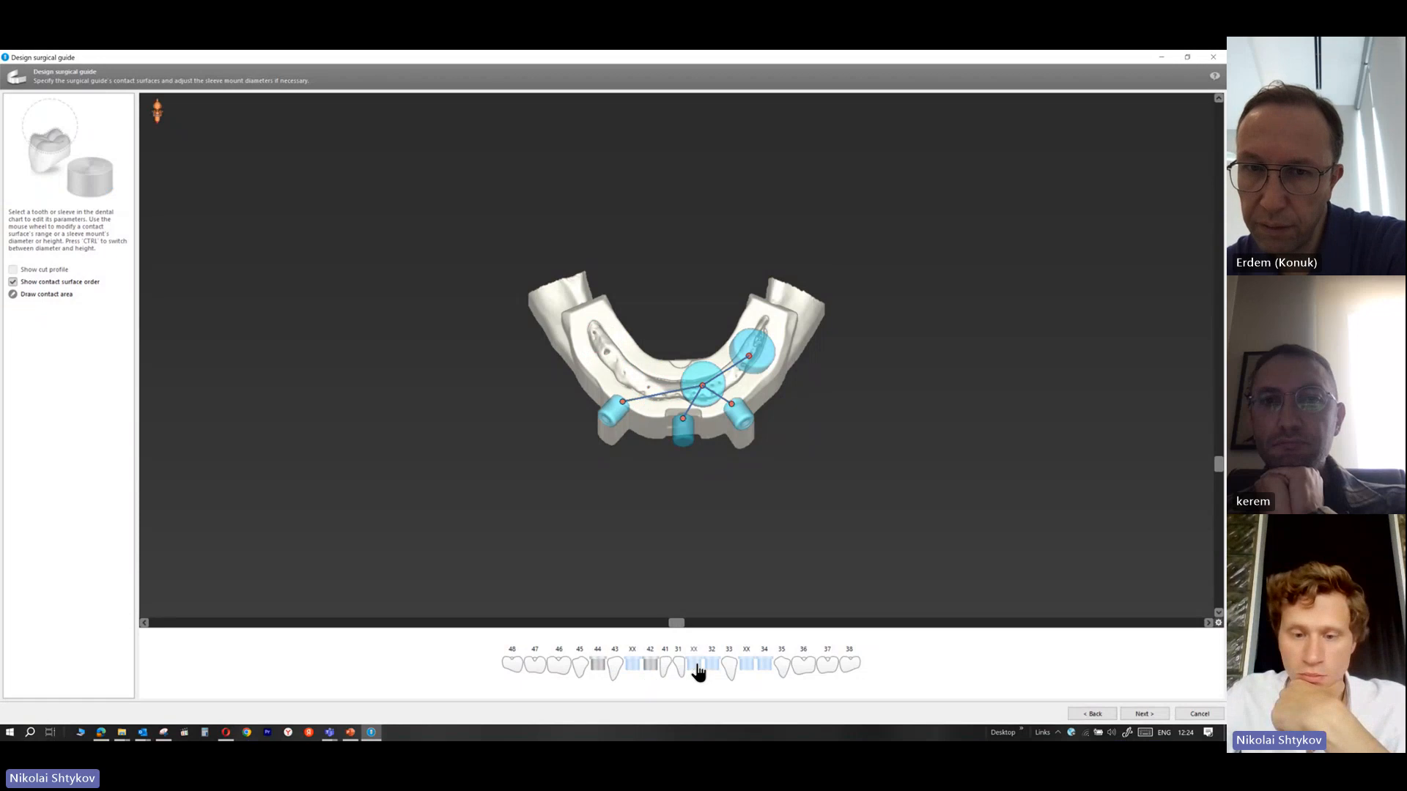
{"action": "left_click", "coordinate": [714, 668]}
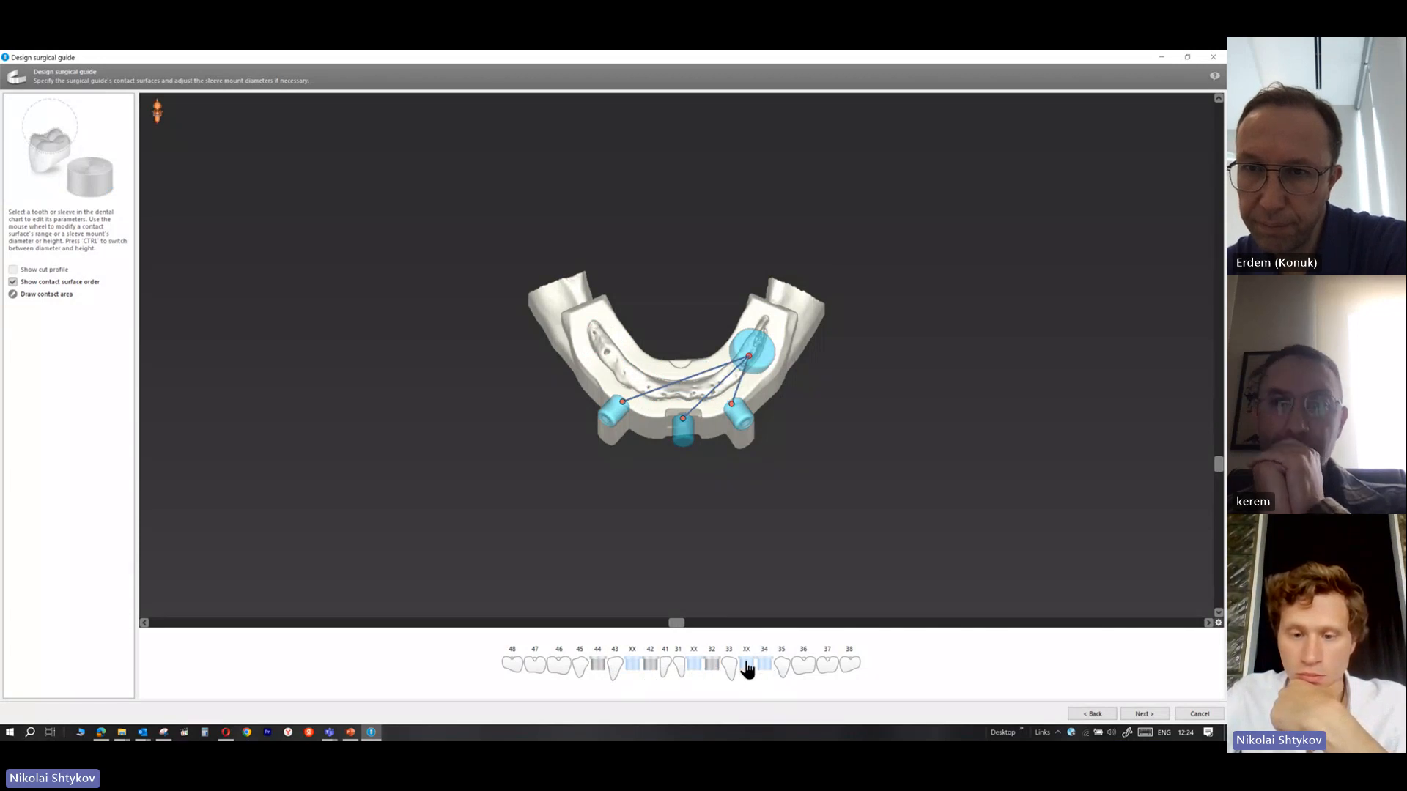
{"action": "left_click", "coordinate": [762, 666]}
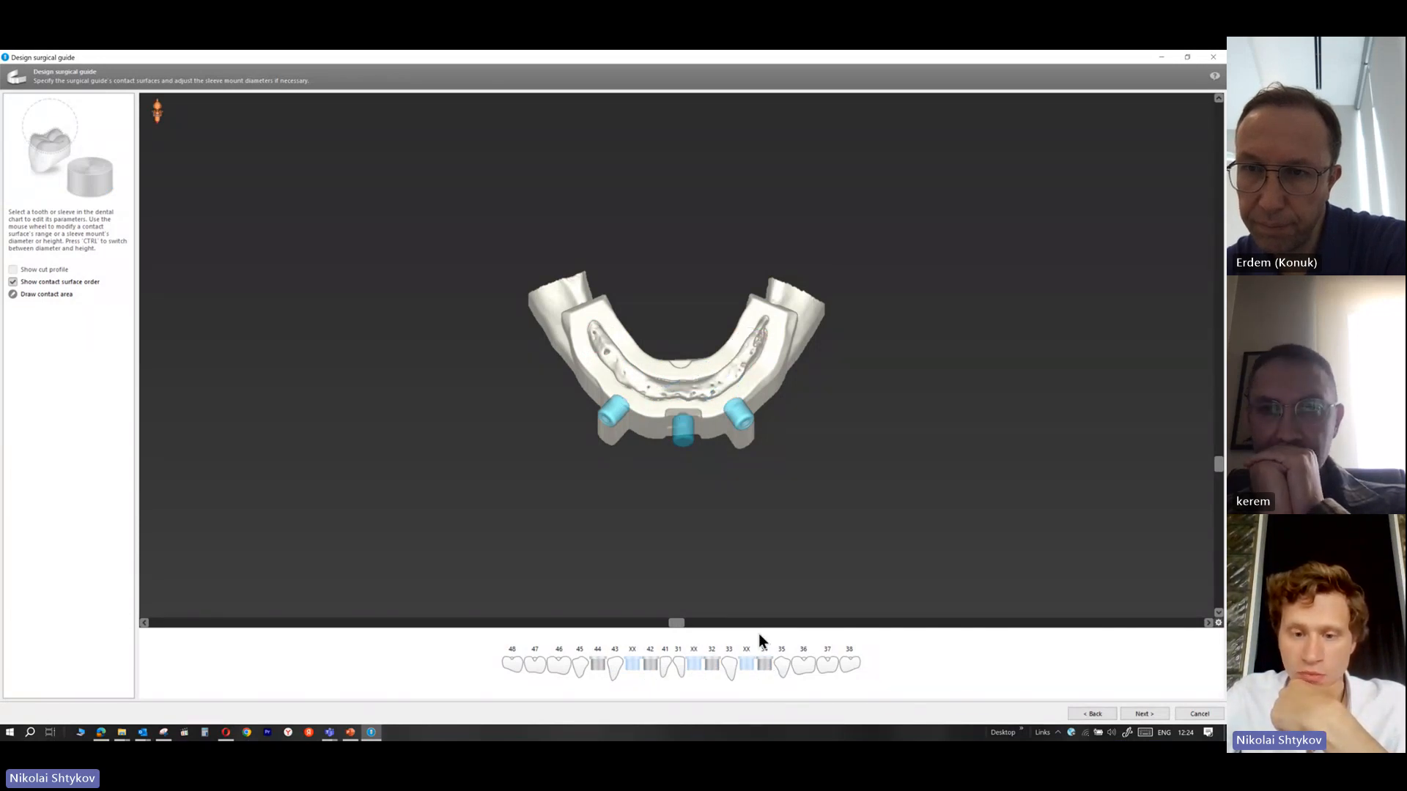
{"action": "left_click", "coordinate": [697, 666]}
{"action": "left_click", "coordinate": [698, 666]}
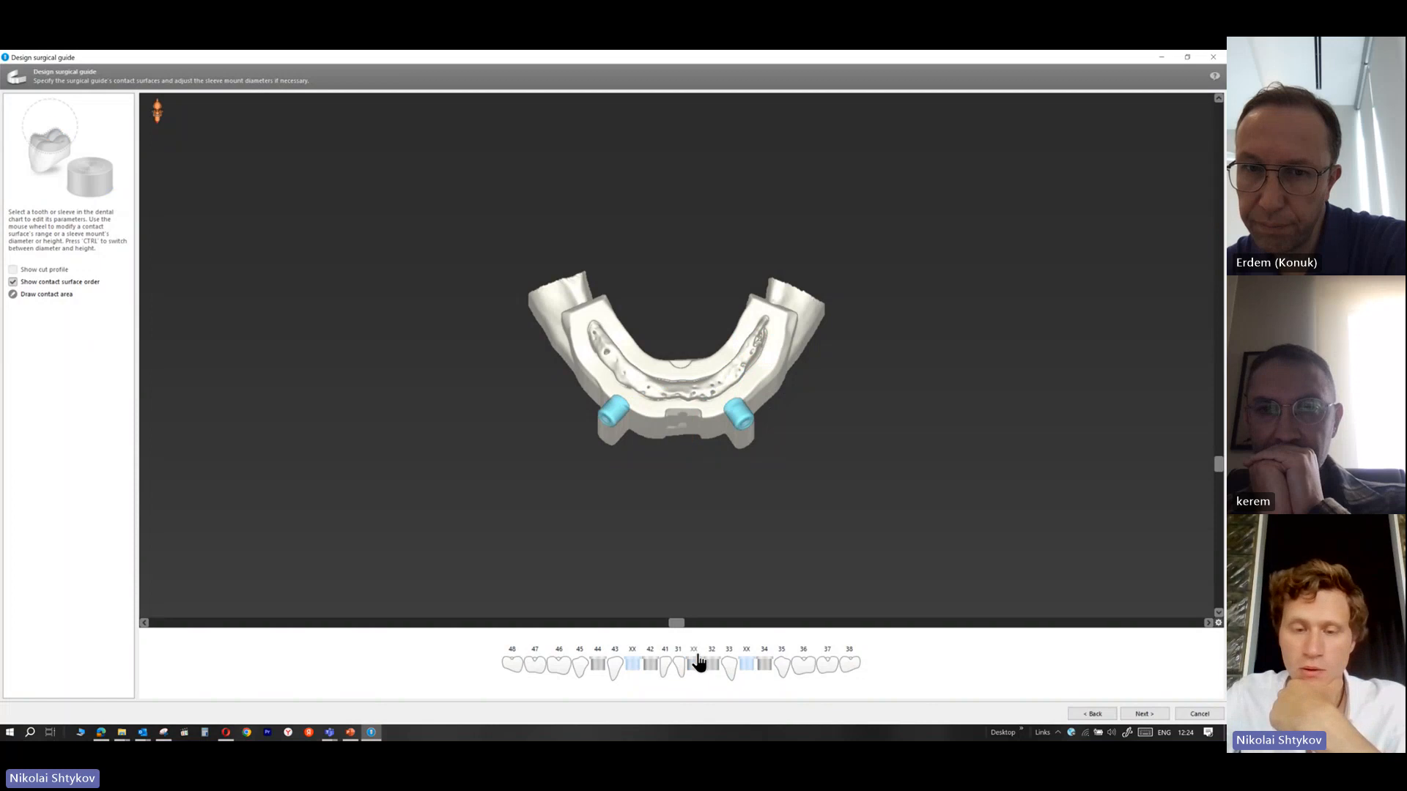
Enlarge the two lateral fixation-pin mounts, the one between 33 and 34 to 11 mm diameter, and place a reduced contact surface for tooth 43
{"action": "left_click", "coordinate": [620, 418]}
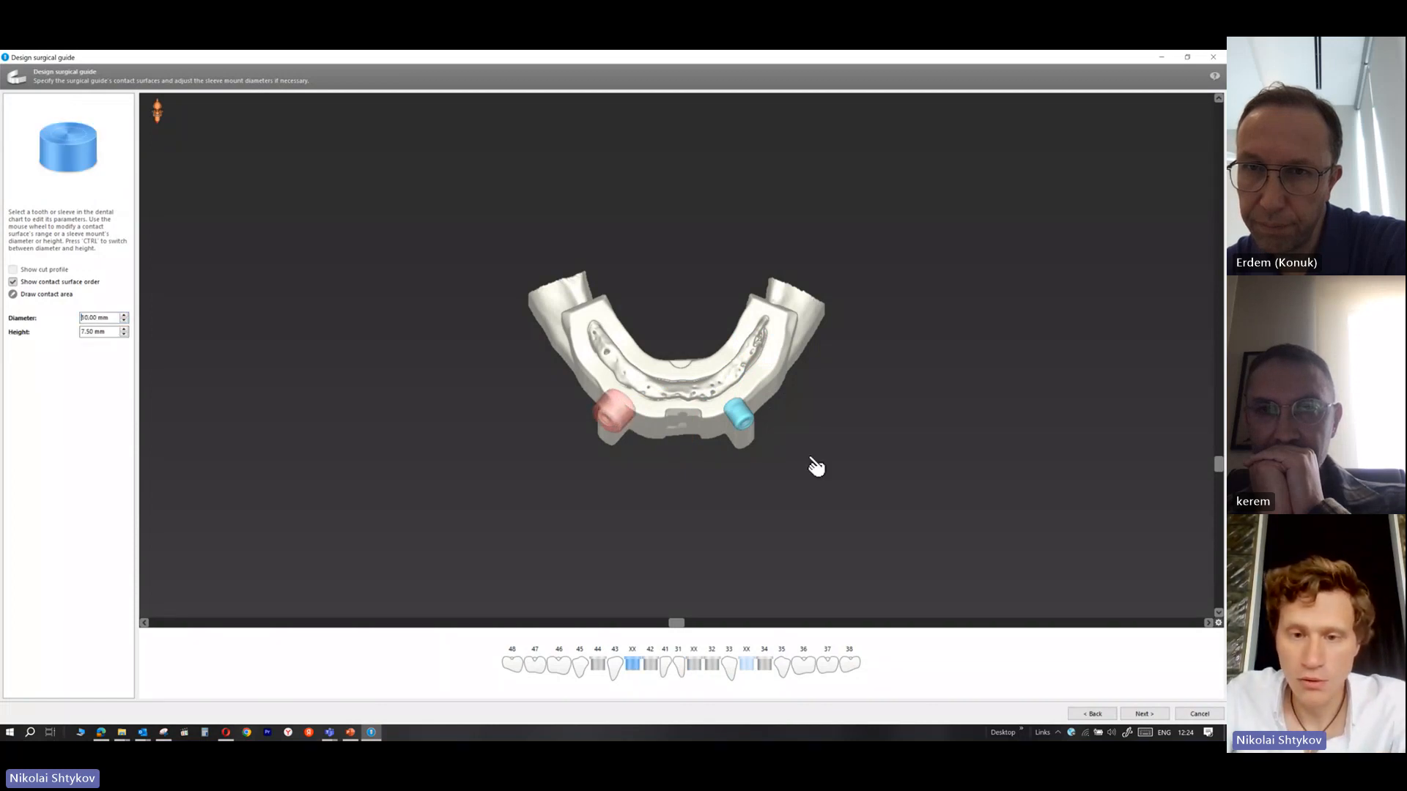
{"action": "left_click", "coordinate": [736, 416]}
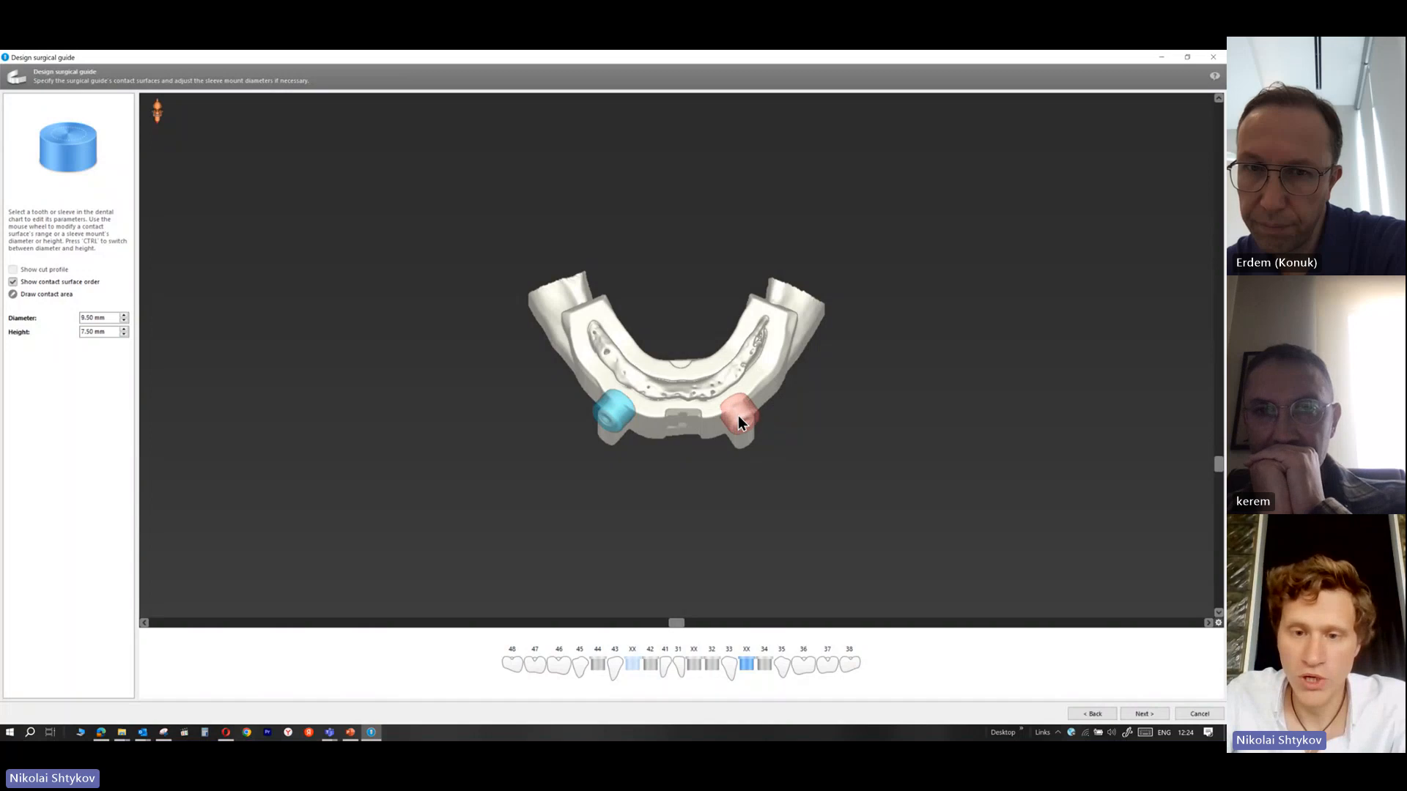
{"action": "left_click", "coordinate": [615, 673]}
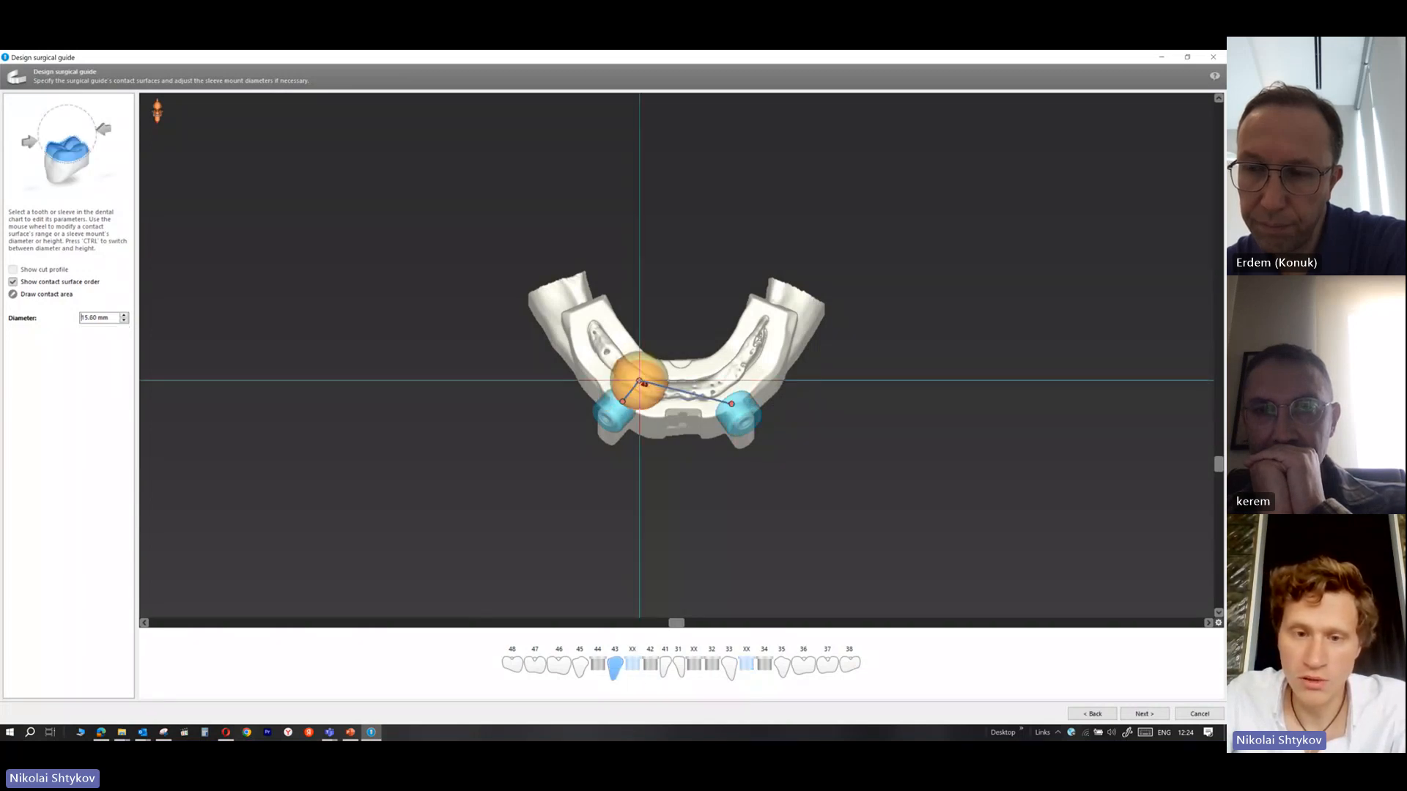
{"action": "scroll", "coordinate": [637, 380], "scroll_direction": "down", "scroll_amount": 7}
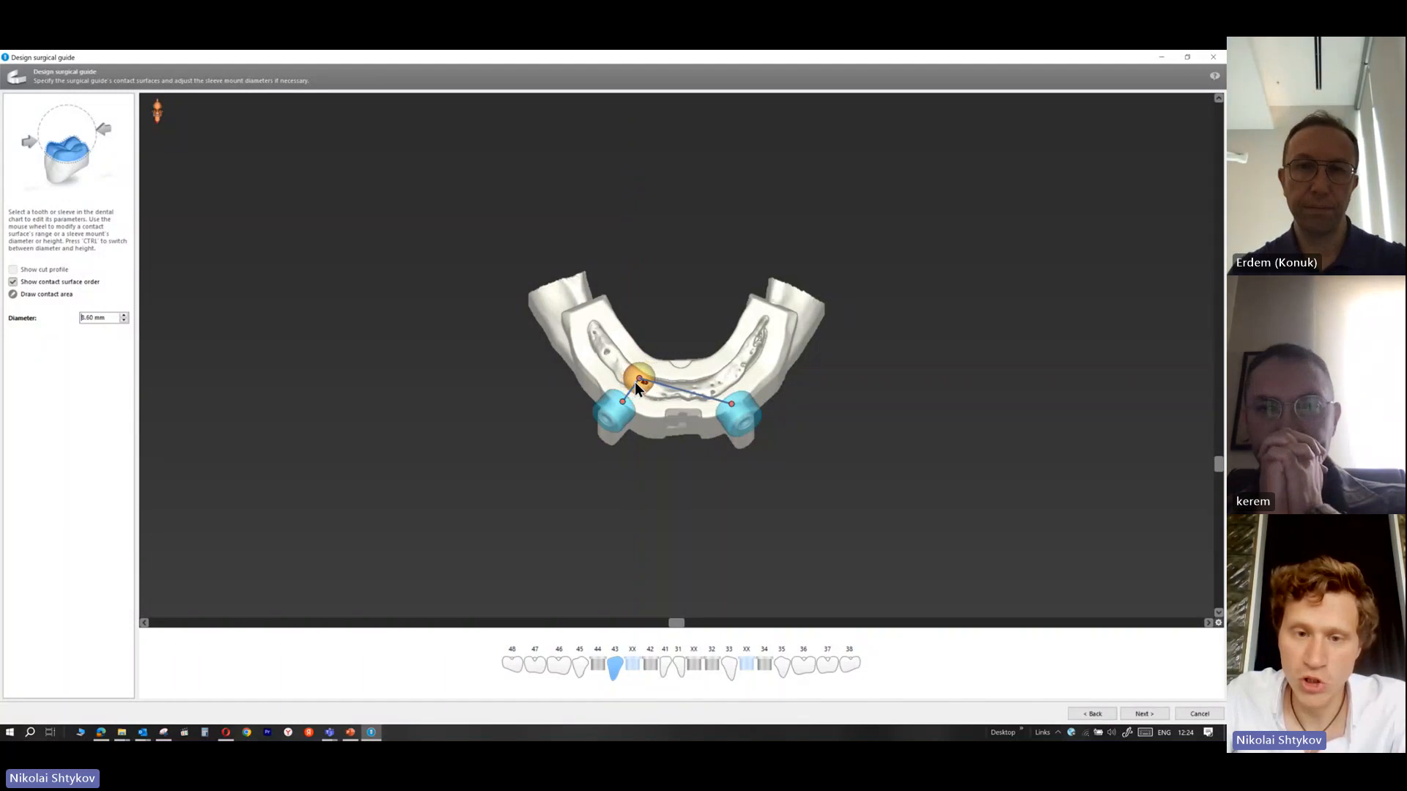
{"action": "left_click", "coordinate": [739, 415]}
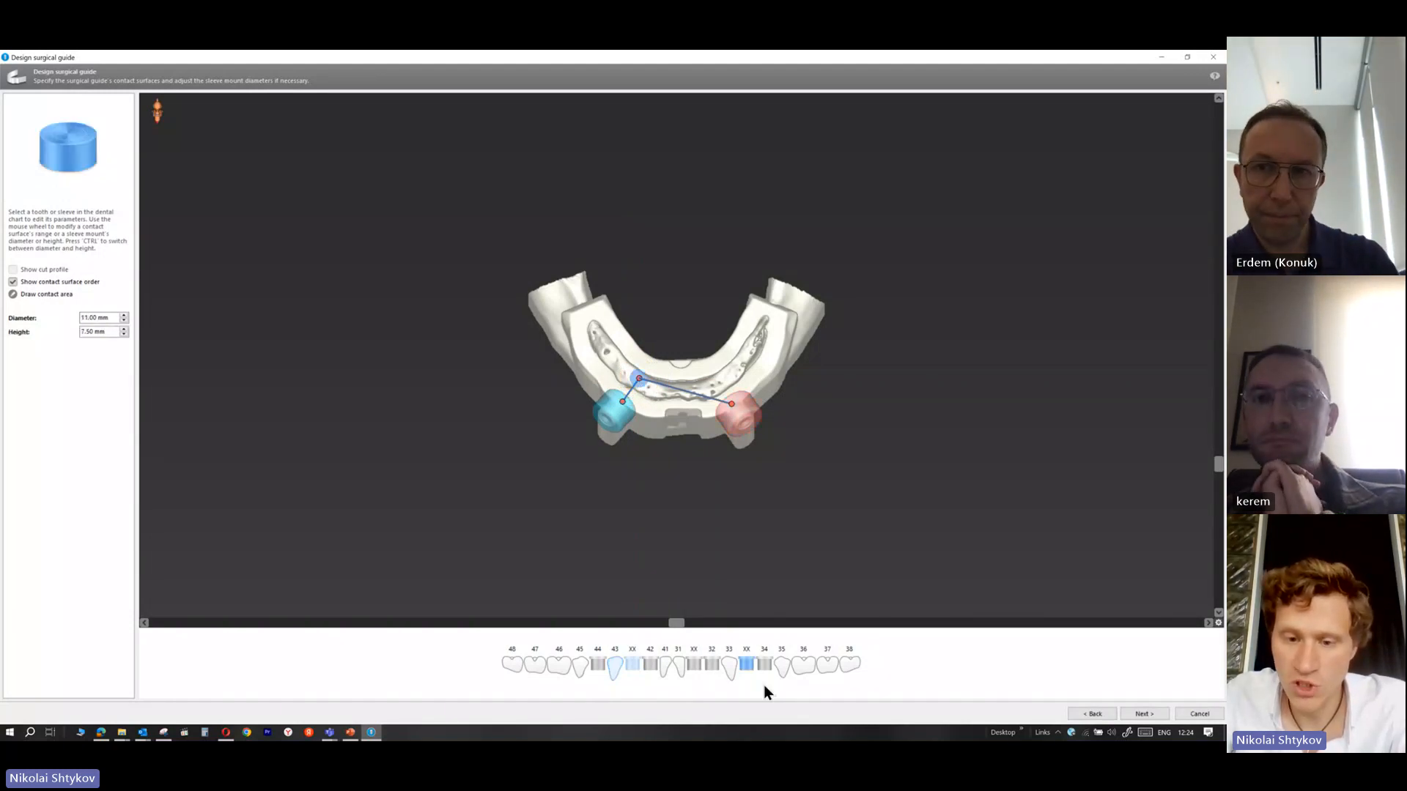
Place contact surfaces for 33, about 7.1 mm, and 41, about 6.9 mm, along the inner edge of the base guide
{"action": "left_click", "coordinate": [731, 667]}
{"action": "left_click_drag", "start_coordinate": [725, 397], "coordinate": [717, 382]}
{"action": "scroll", "coordinate": [717, 384], "scroll_direction": "down", "scroll_amount": 2}
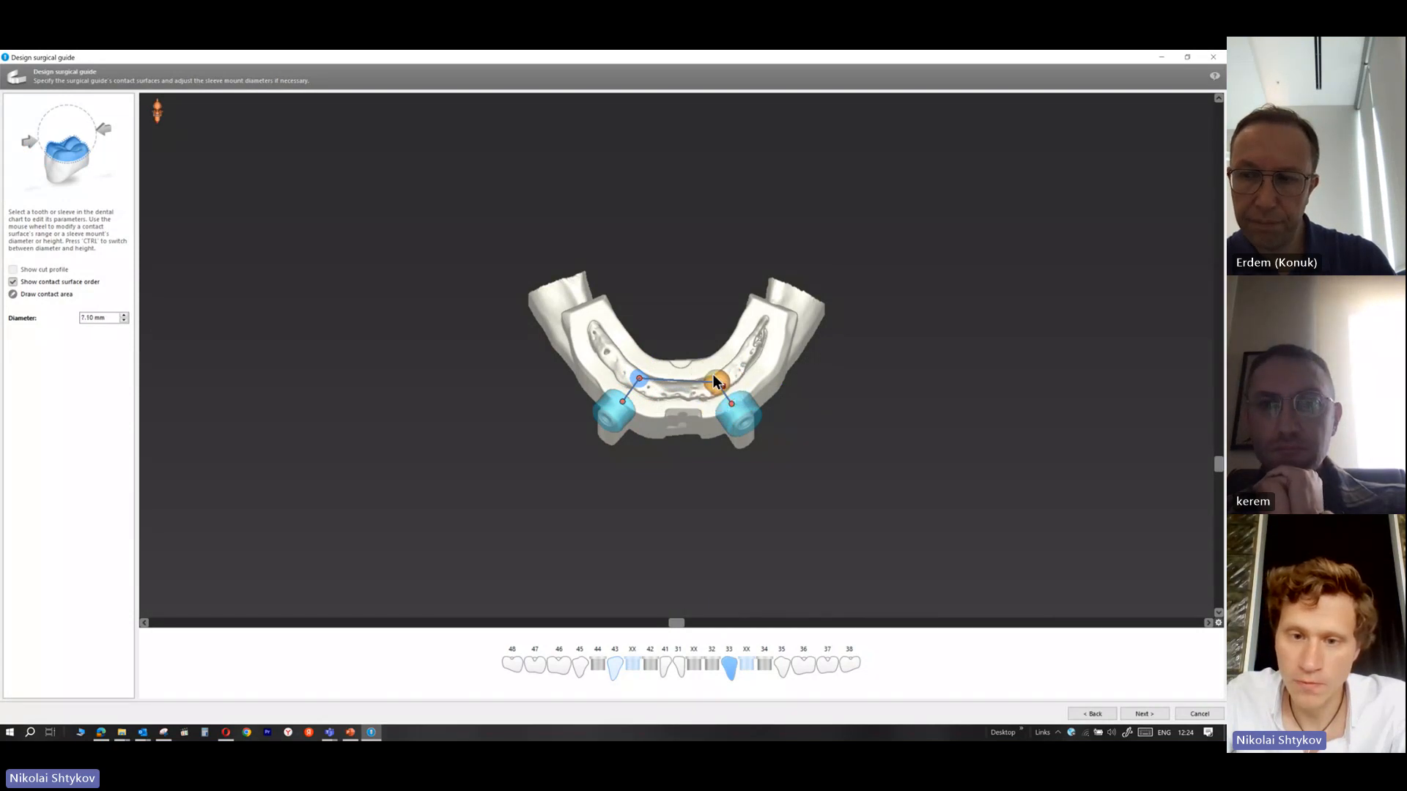
{"action": "left_click", "coordinate": [664, 666]}
{"action": "mouse_move", "coordinate": [670, 400]}
{"action": "left_mouse_down"}
{"action": "mouse_move", "coordinate": [669, 366]}
{"action": "mouse_move", "coordinate": [684, 375]}
{"action": "left_mouse_up"}
{"action": "scroll", "coordinate": [683, 376], "scroll_direction": "down", "scroll_amount": 5}
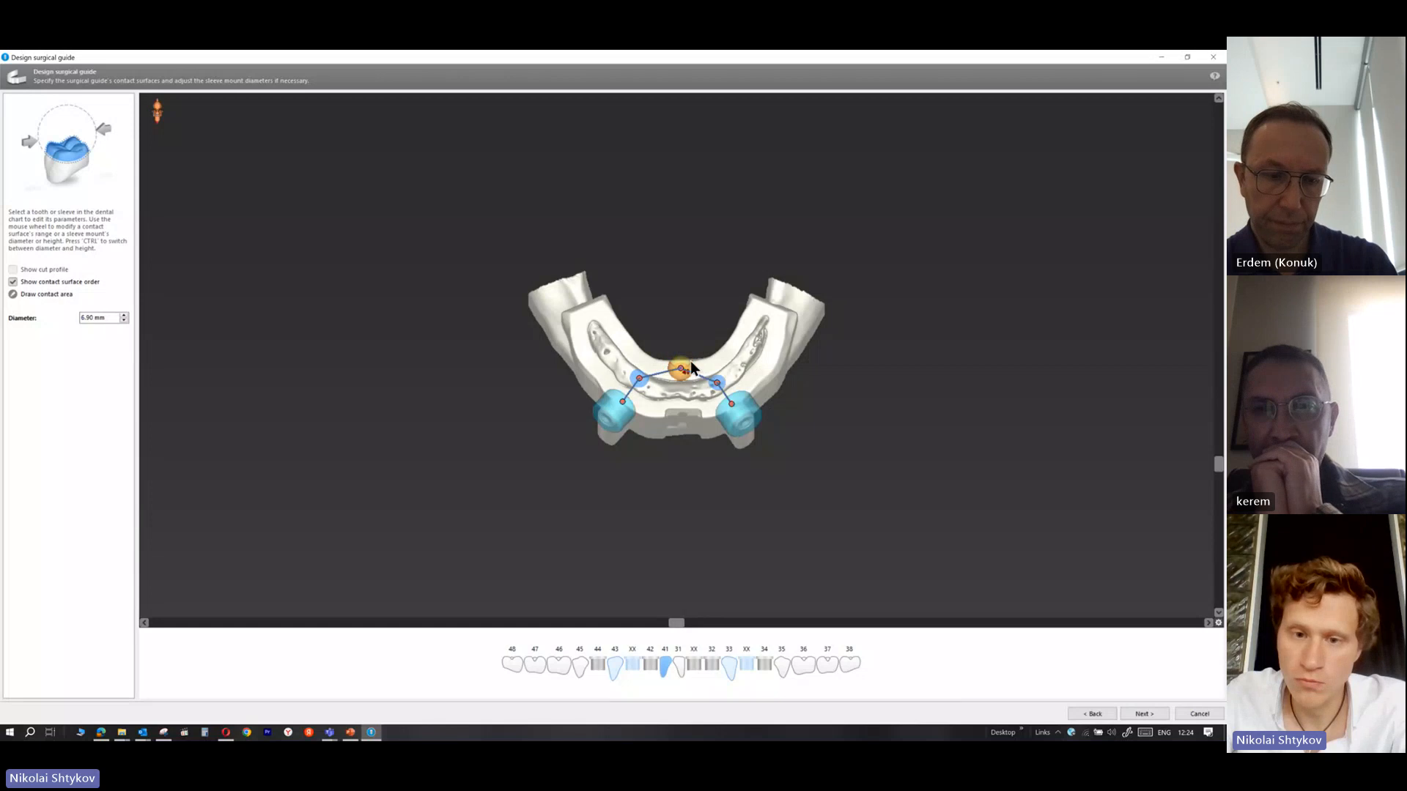
Reduce the contact surfaces at 41, 43 and 33 and generate the guide with 0.05 mm offset and 2.50 mm wall thickness
{"action": "left_click", "coordinate": [725, 392]}
{"action": "left_click", "coordinate": [681, 369]}
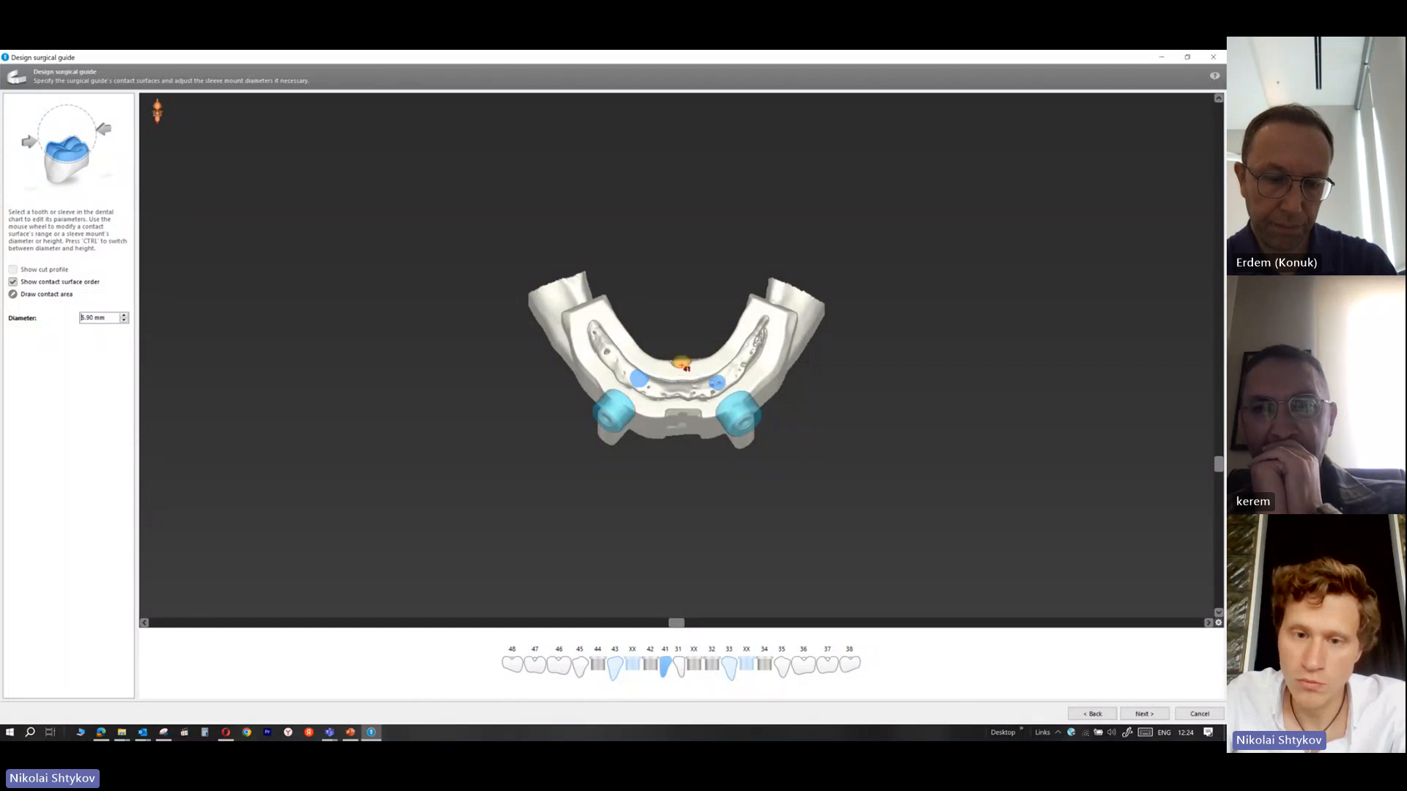
{"action": "scroll", "coordinate": [681, 366], "scroll_direction": "down", "scroll_amount": 6}
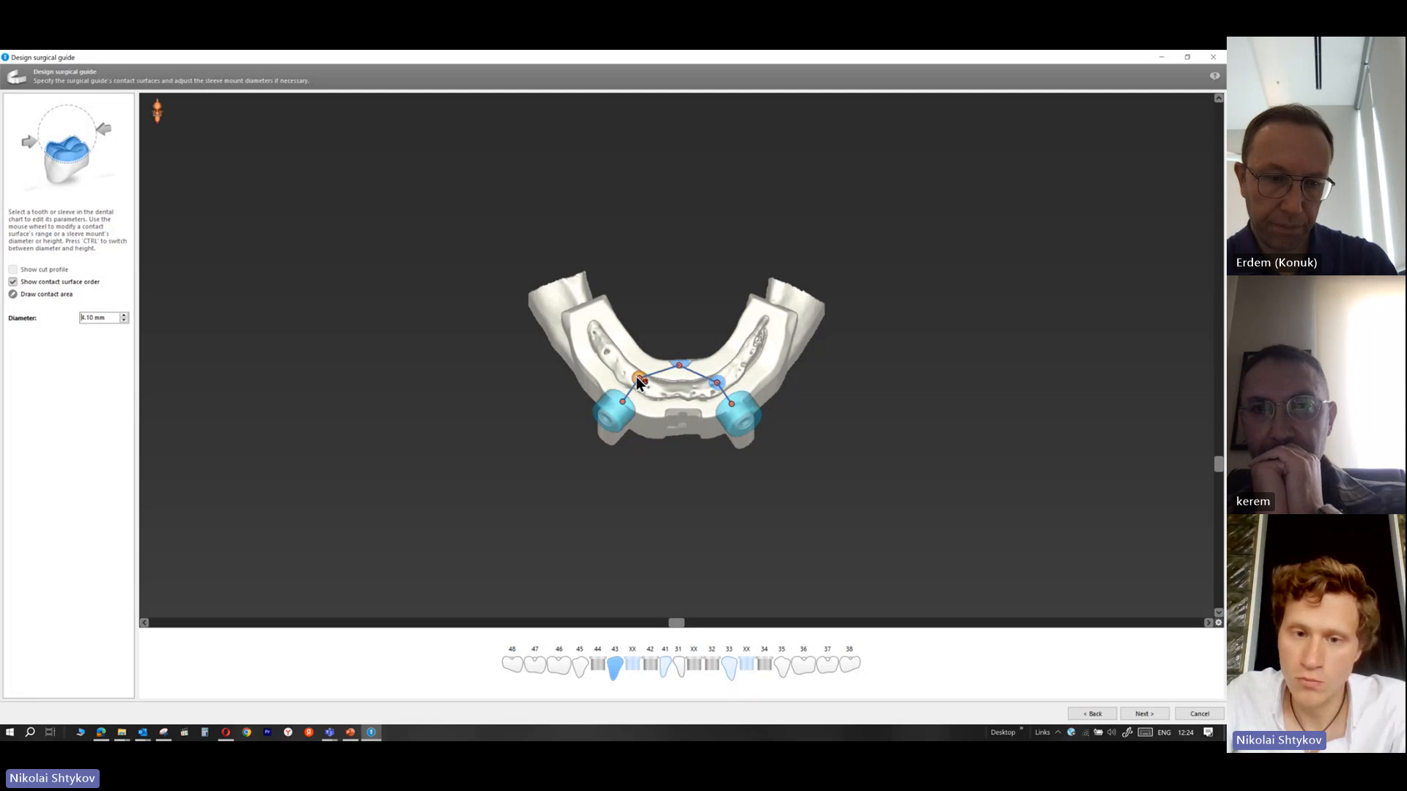
{"action": "scroll", "coordinate": [641, 380], "scroll_direction": "down", "scroll_amount": 5}
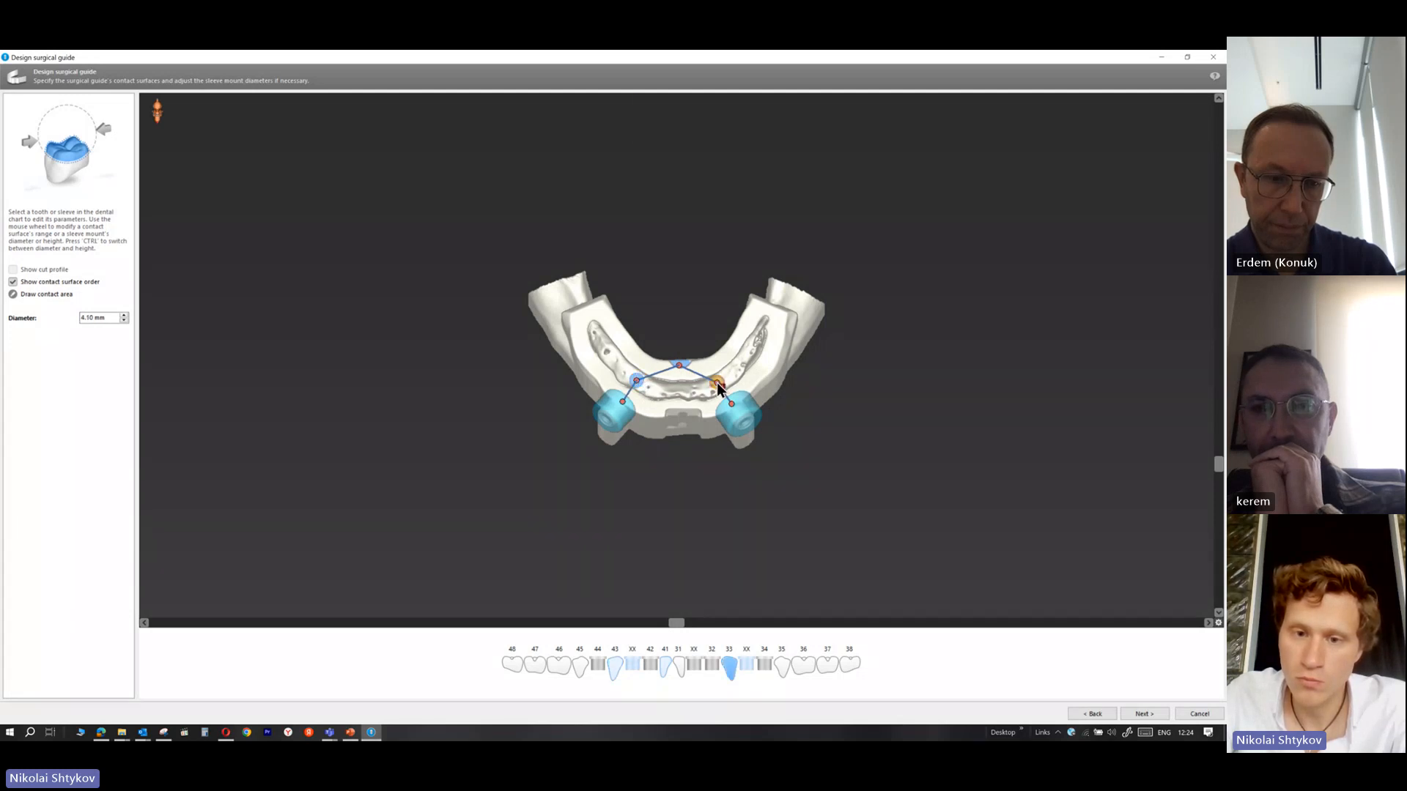
{"action": "mouse_move", "coordinate": [1219, 464]}
{"action": "left_mouse_down"}
{"action": "mouse_move", "coordinate": [1205, 400]}
{"action": "mouse_move", "coordinate": [1216, 548]}
{"action": "mouse_move", "coordinate": [1218, 451]}
{"action": "left_mouse_up"}
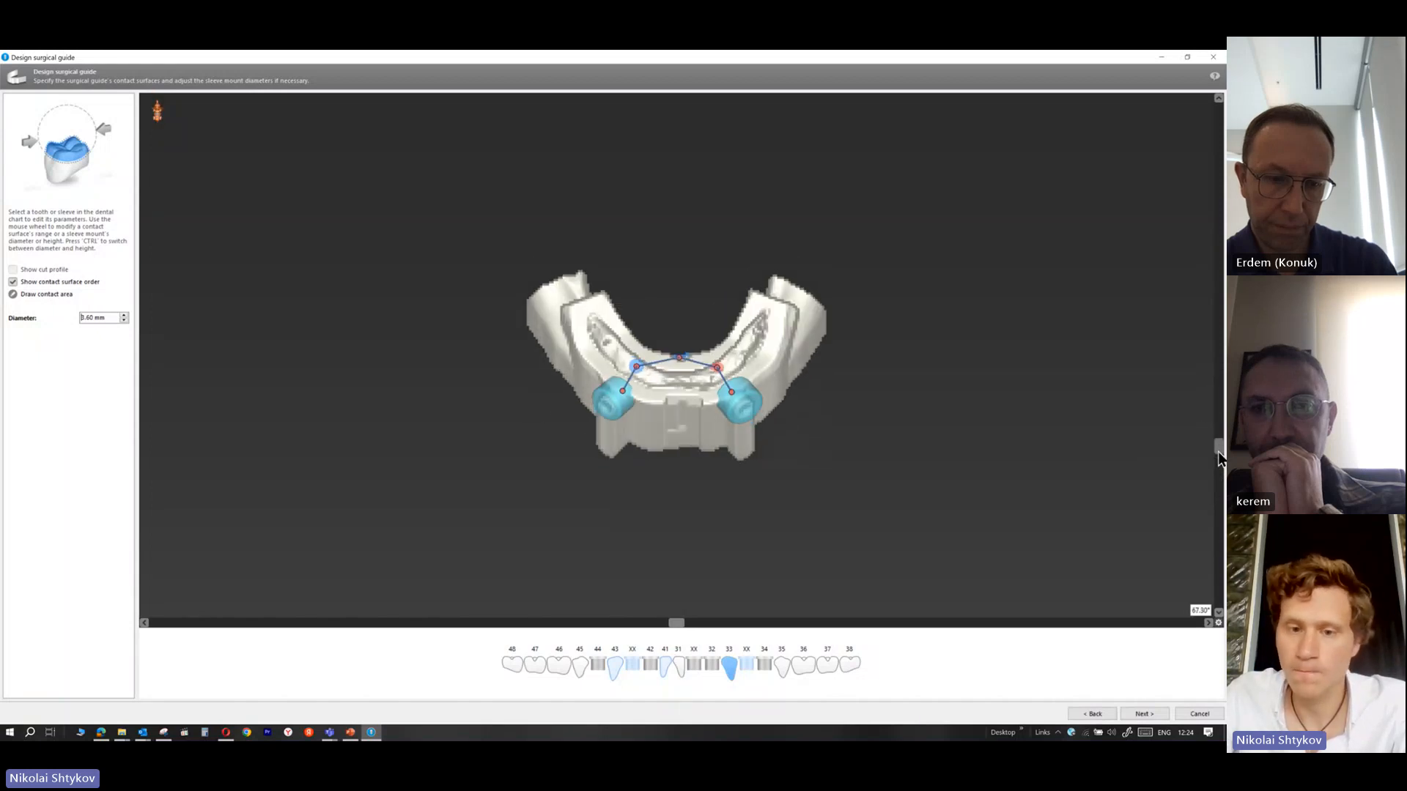
{"action": "left_click", "coordinate": [1143, 714]}
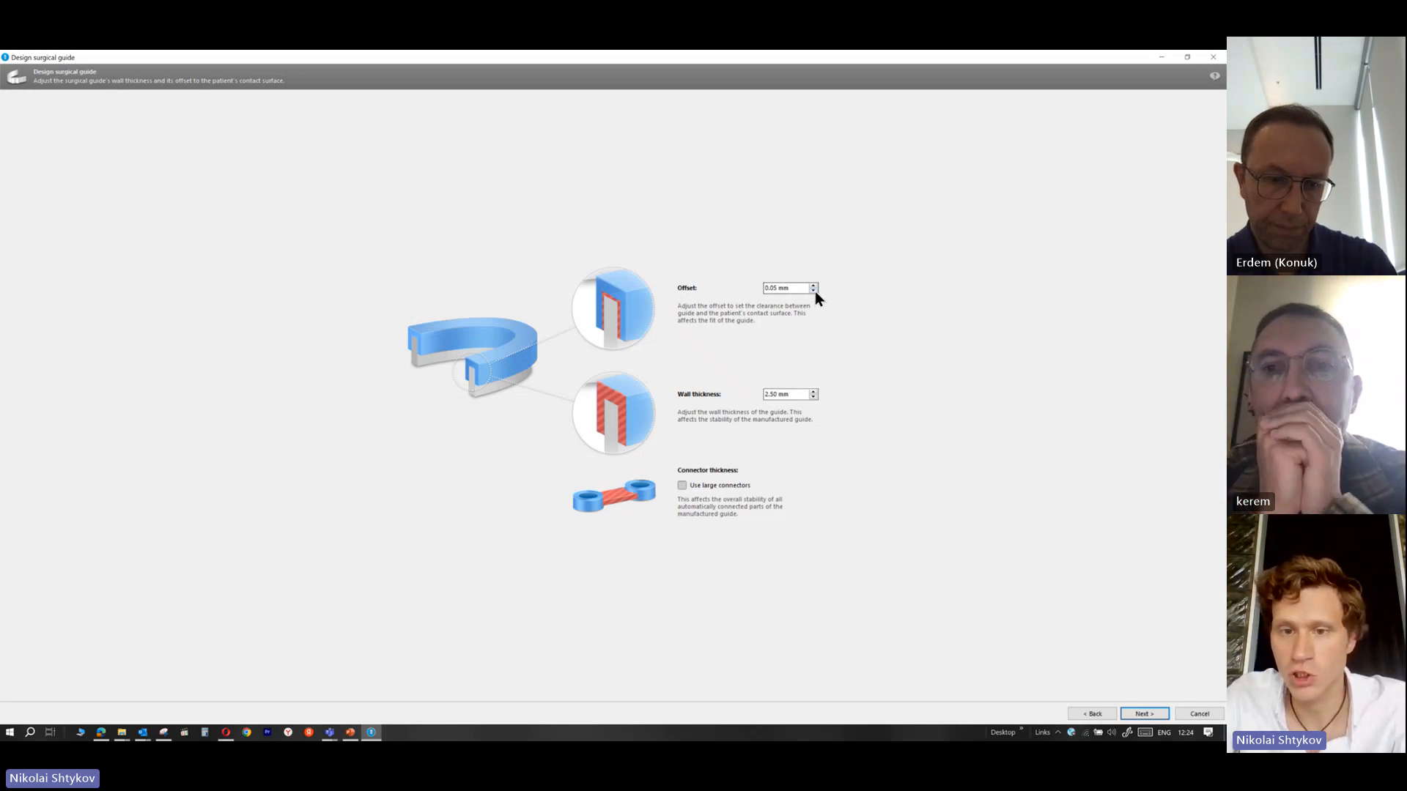
{"action": "left_click", "coordinate": [1146, 715]}
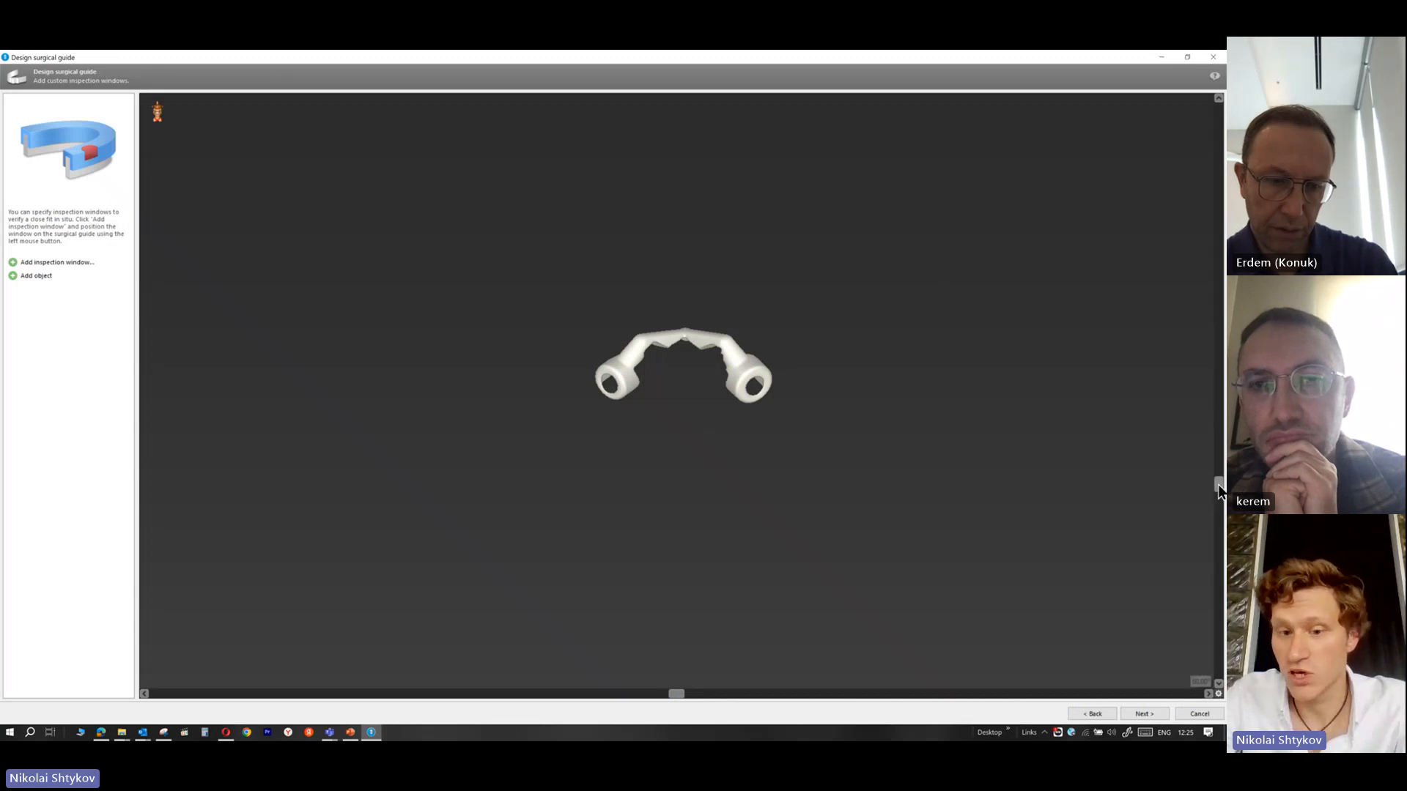
Add the object "низ-протез (Copy) (Copy)" to the surgical guide
{"action": "left_click_drag", "start_coordinate": [1217, 485], "coordinate": [1183, 496]}
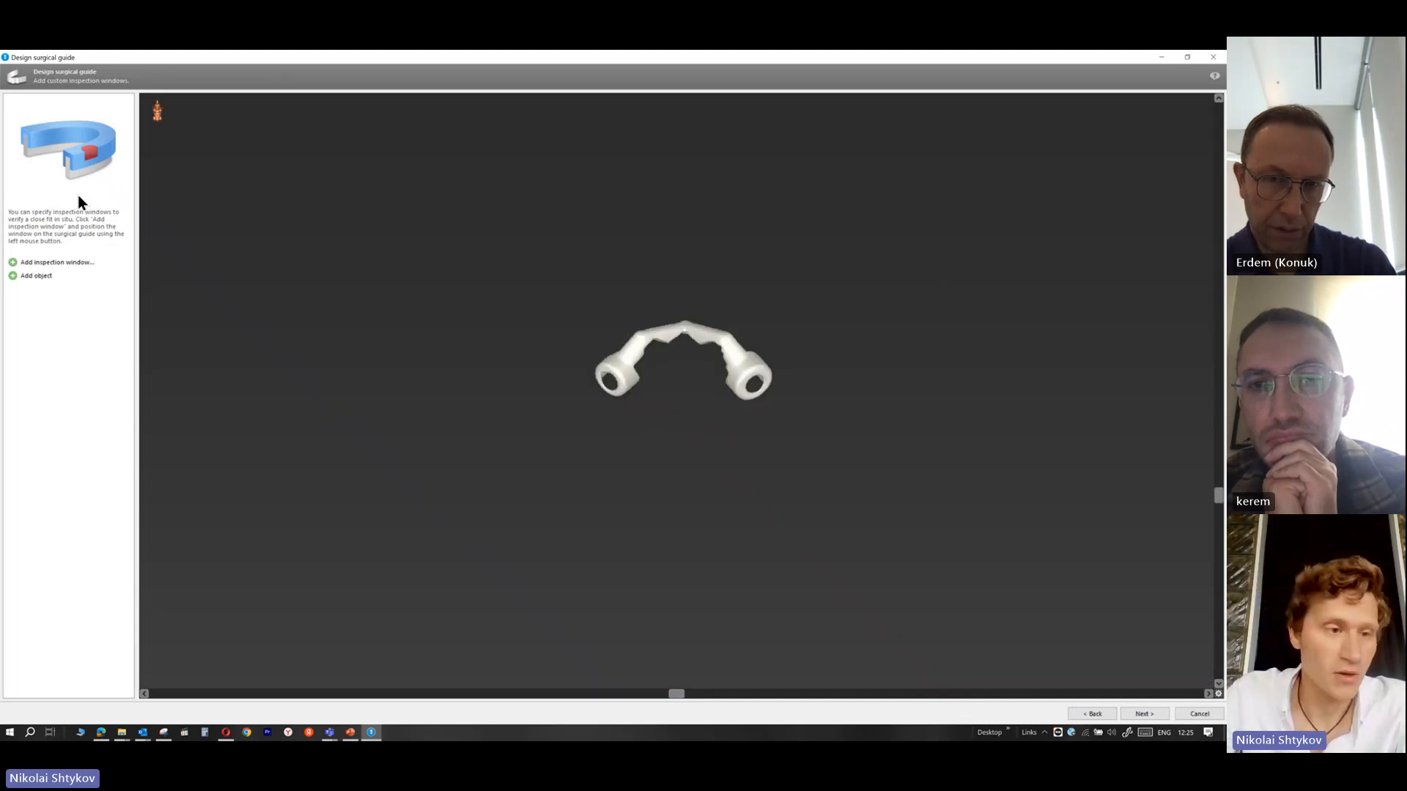
{"action": "left_click", "coordinate": [45, 277]}
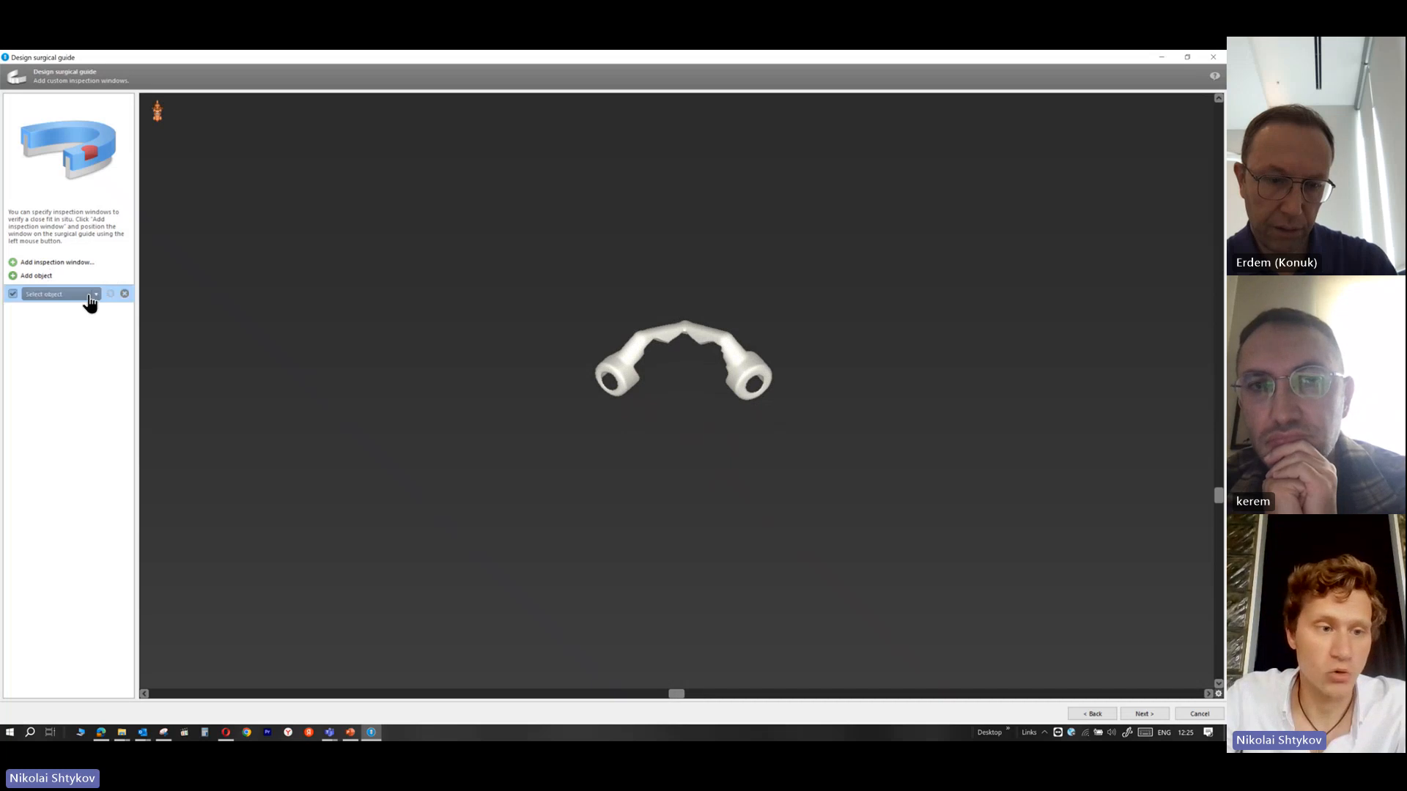
{"action": "left_click", "coordinate": [95, 294]}
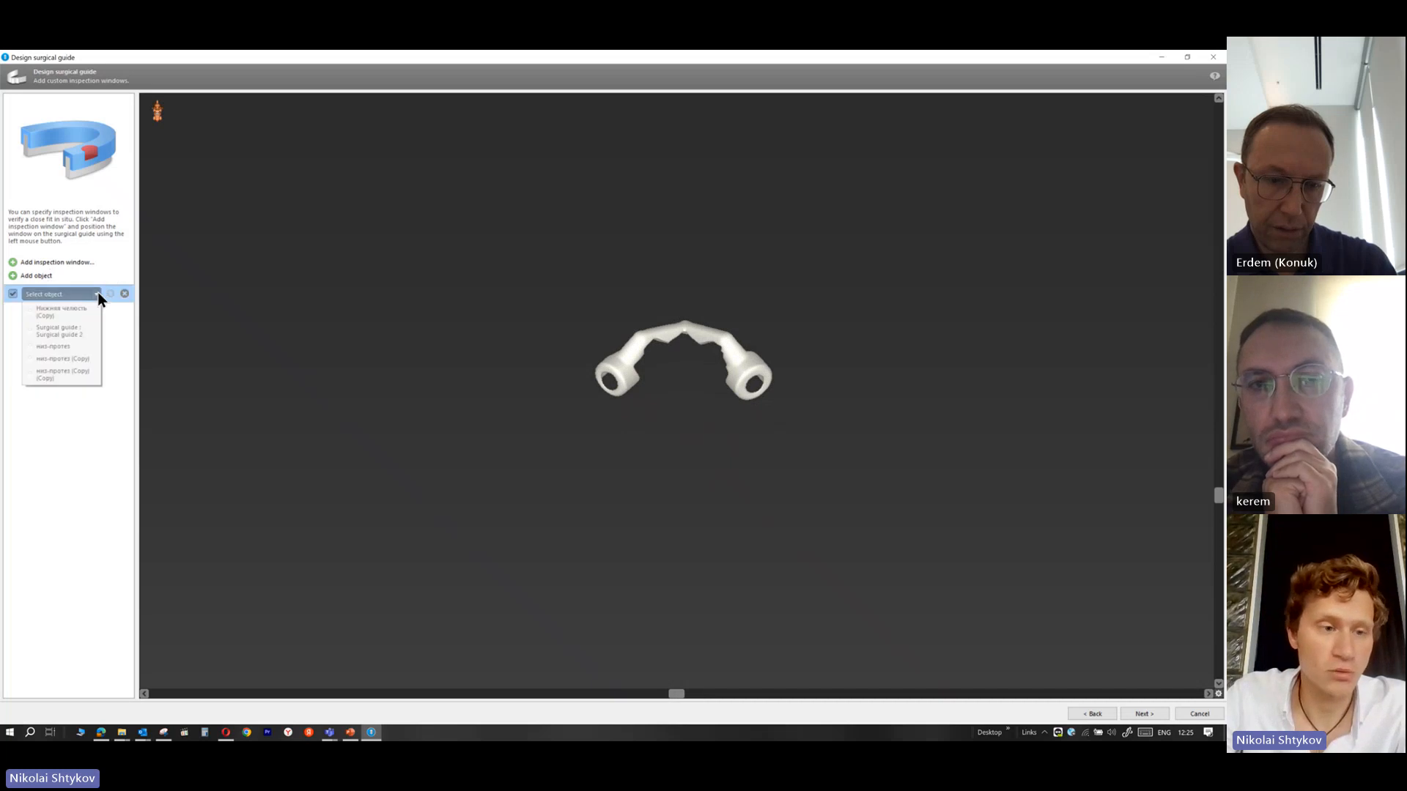
{"action": "left_click", "coordinate": [75, 373]}
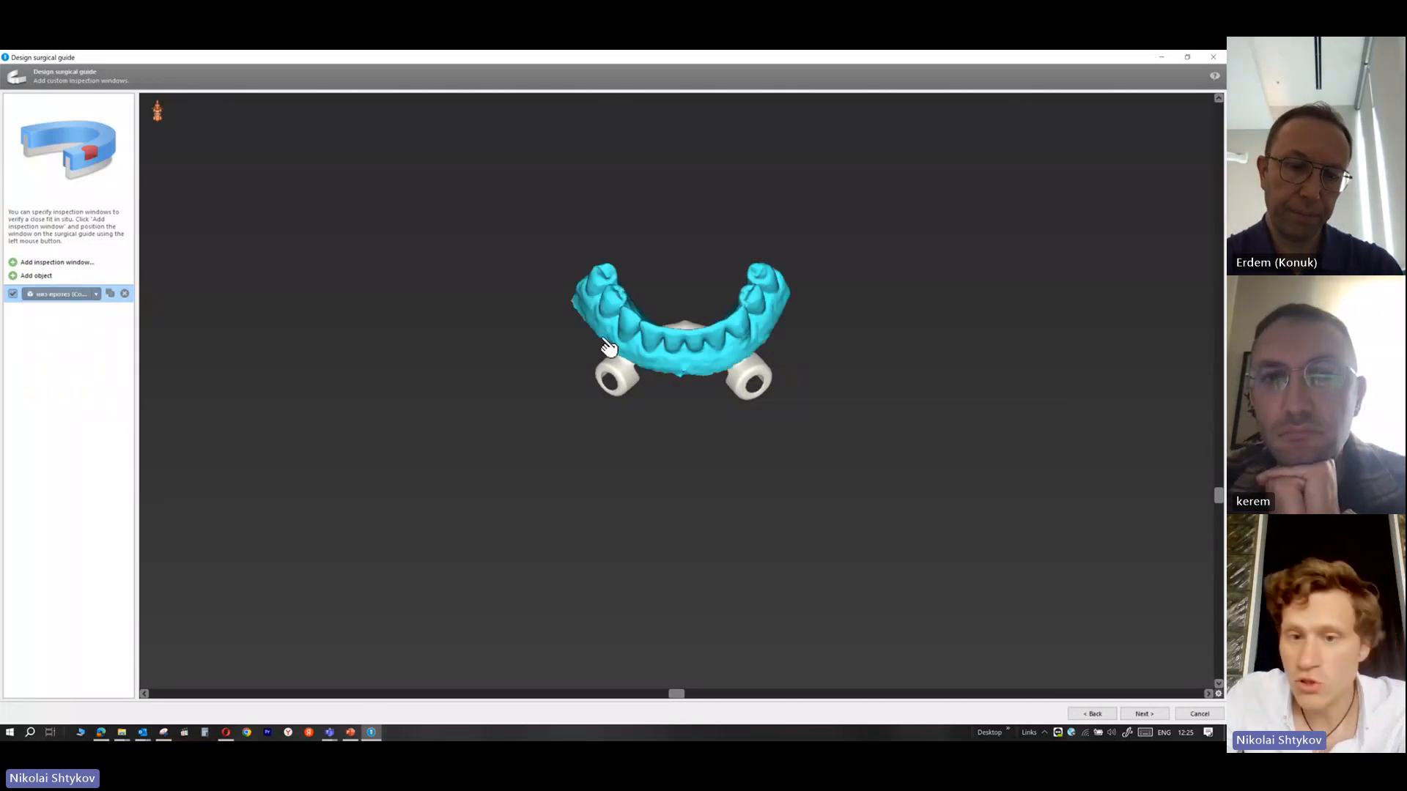
{"action": "right_click_drag", "start_coordinate": [1213, 520], "coordinate": [1198, 441]}
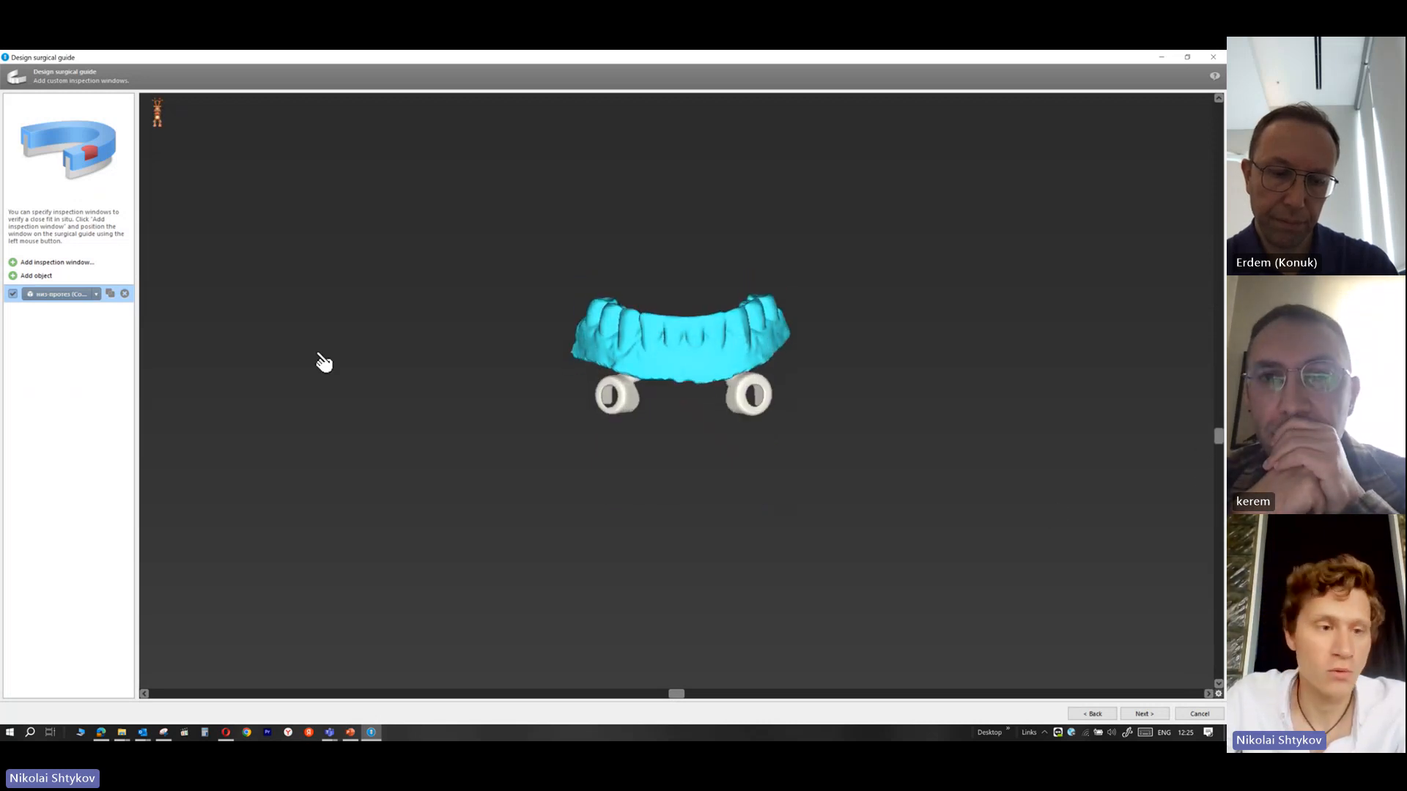
Cut the two pin mounts with 10 mm long inspection windows, 17 mm in diameter at the 42–43 mount and 18 mm at the 33–34 mount
{"action": "left_click", "coordinate": [47, 262]}
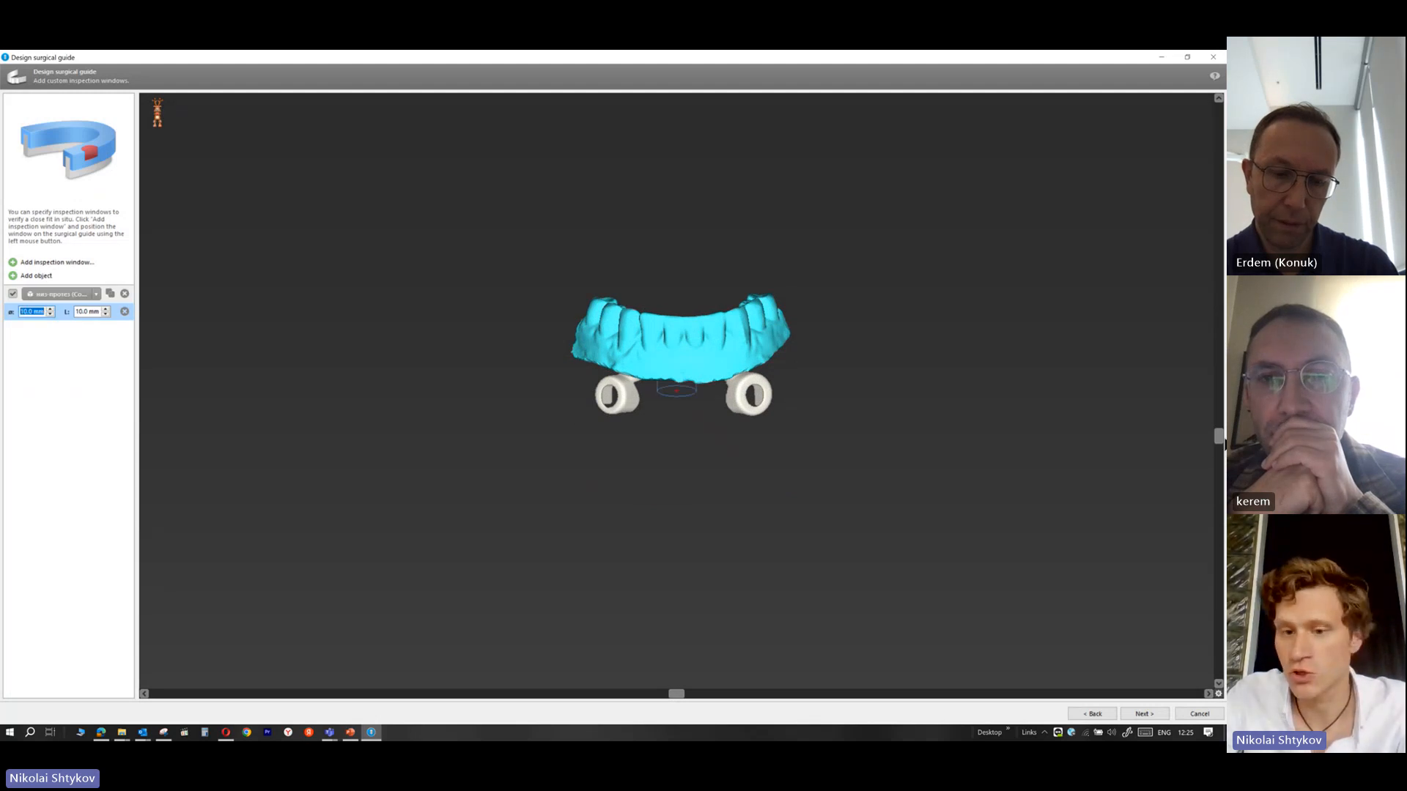
{"action": "left_click_drag", "start_coordinate": [1219, 438], "coordinate": [1146, 283]}
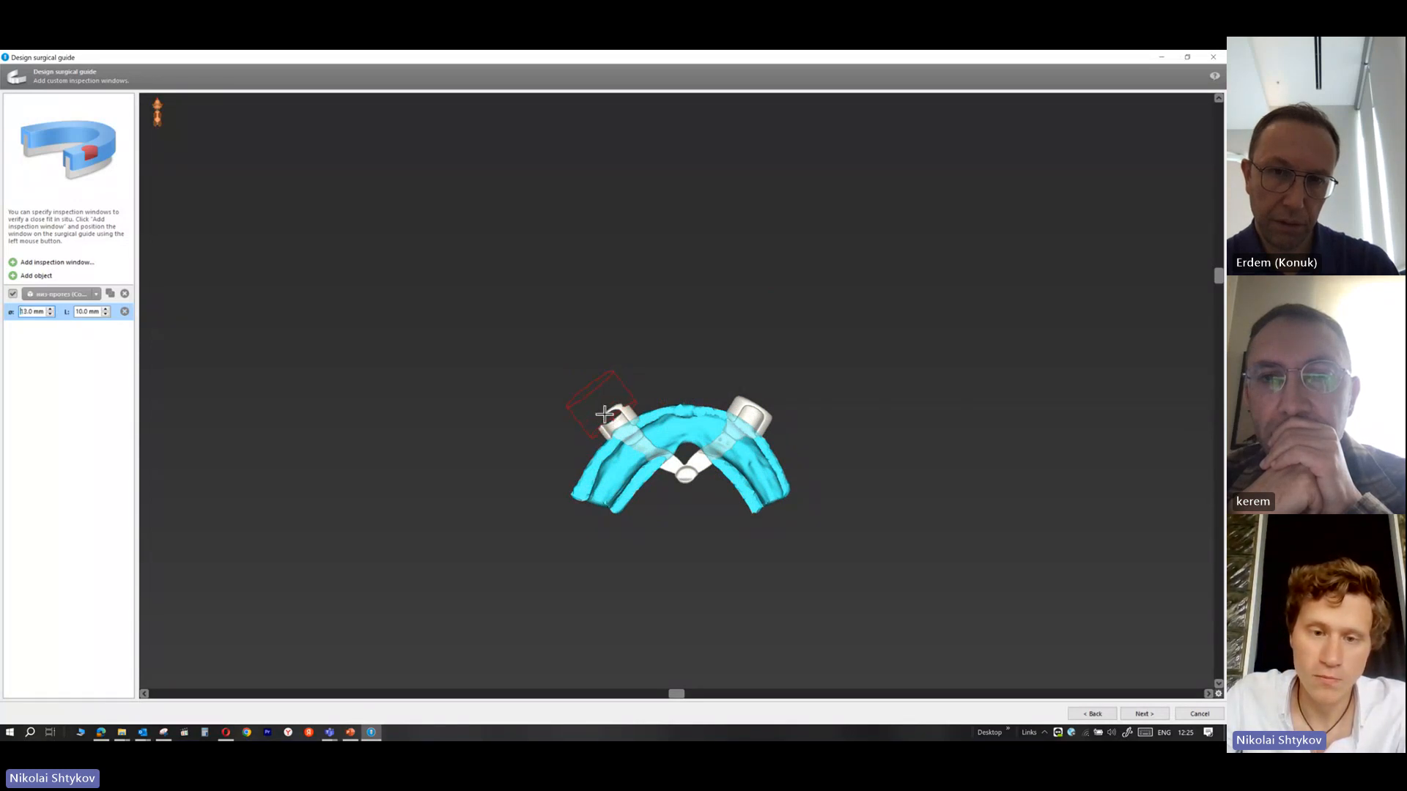
{"action": "scroll", "coordinate": [46, 306], "scroll_direction": "up", "scroll_amount": 4}
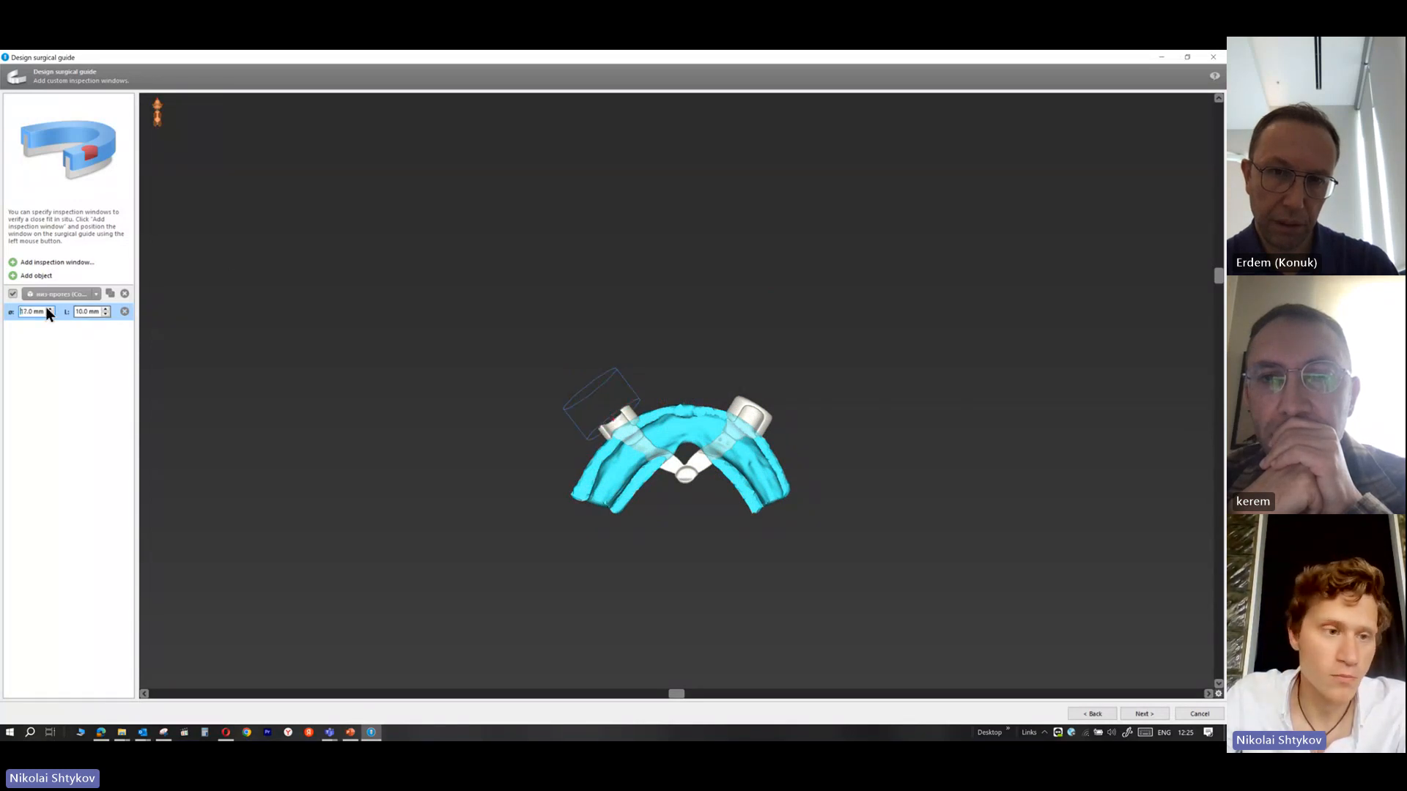
{"action": "left_click", "coordinate": [54, 263]}
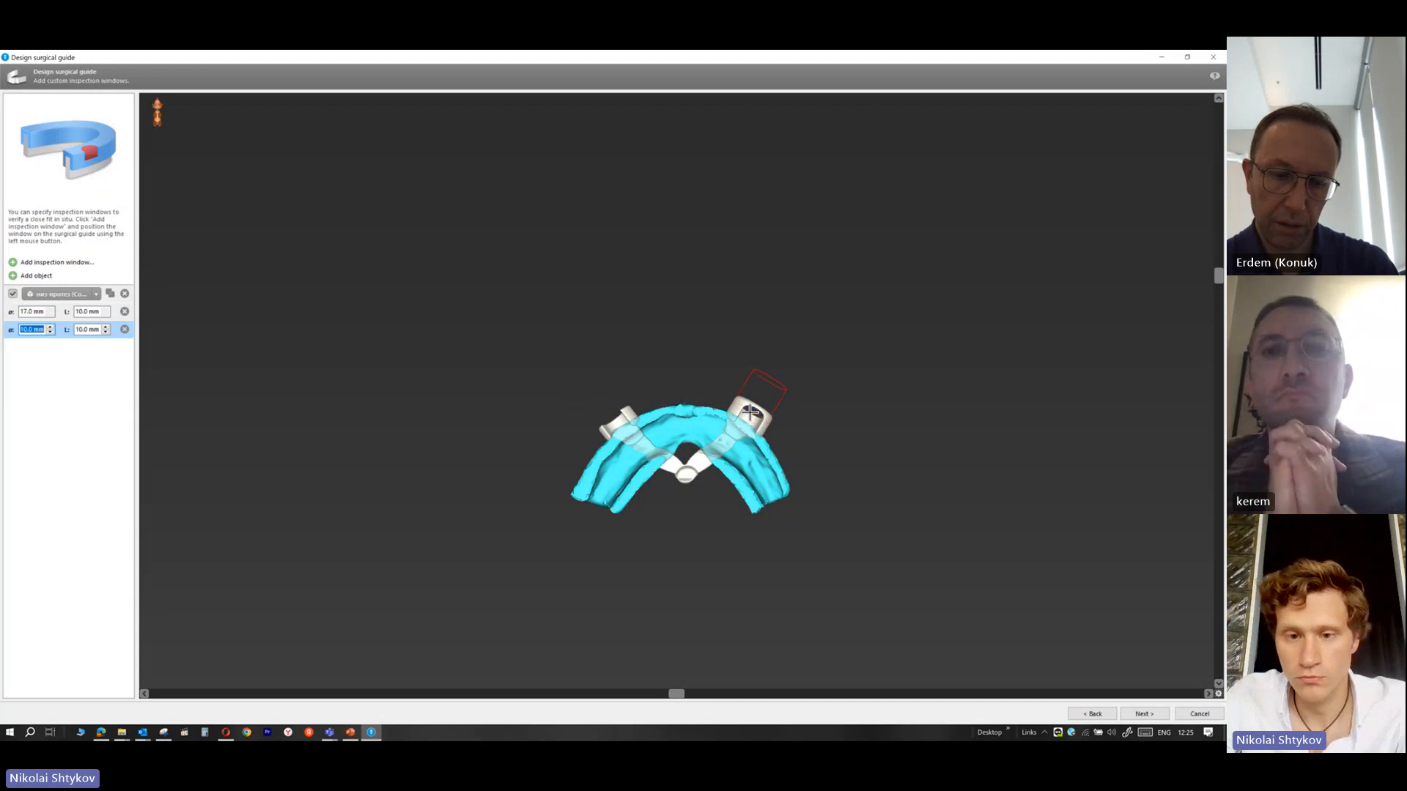
{"action": "type", "text": "18"}
{"action": "key", "text": "Return"}
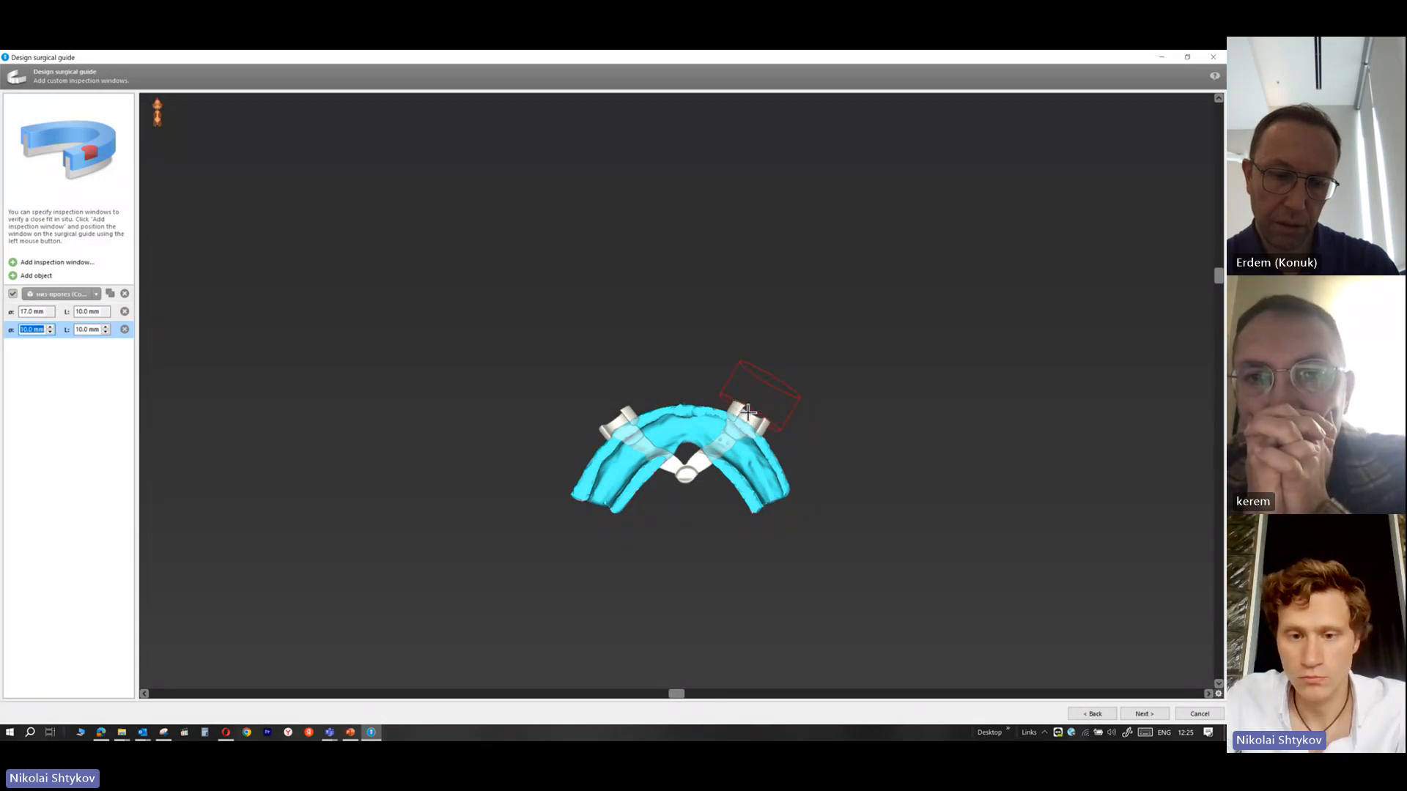
{"action": "left_click", "coordinate": [1137, 715]}
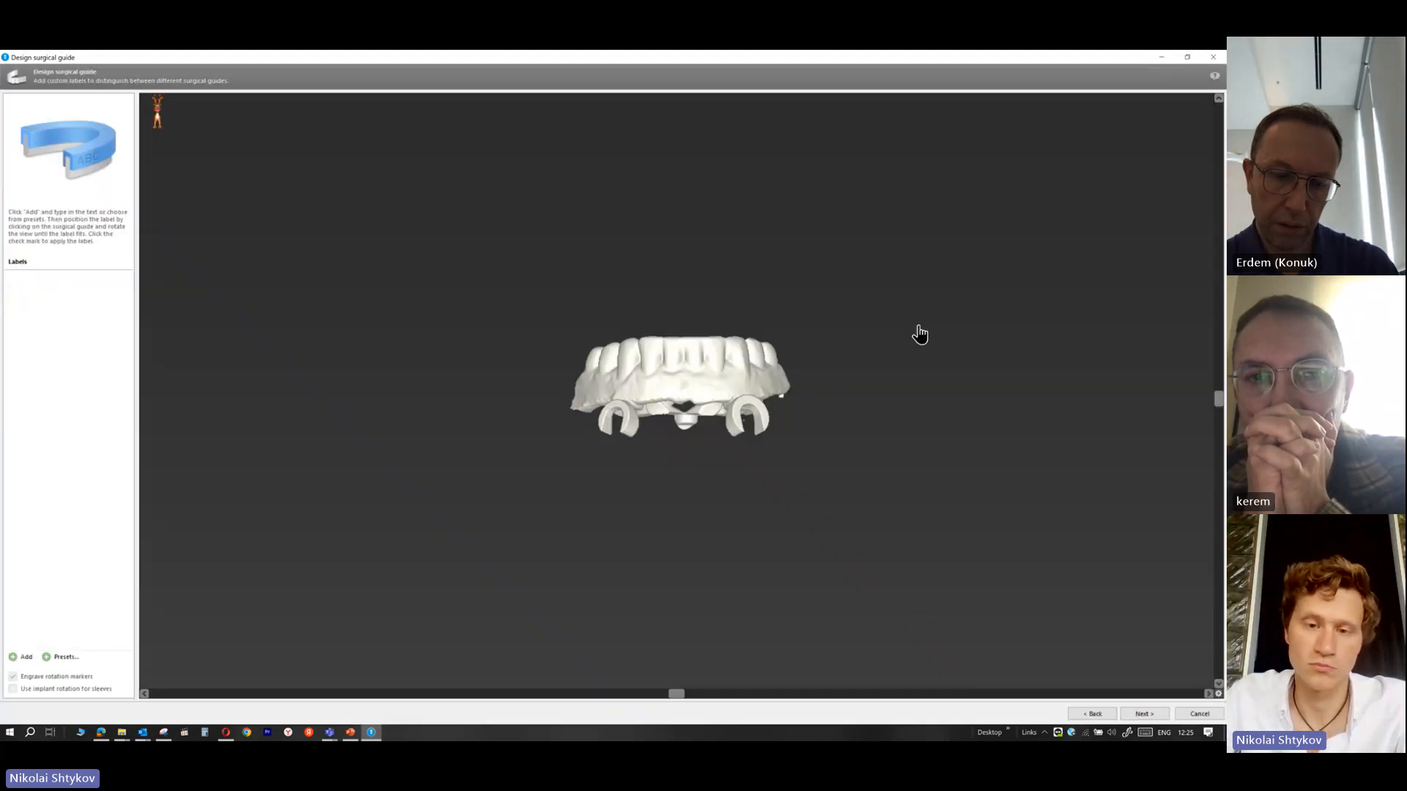
Finish the guide without adding labels and apply it to the plan
{"action": "left_click_drag", "start_coordinate": [1219, 400], "coordinate": [1187, 521]}
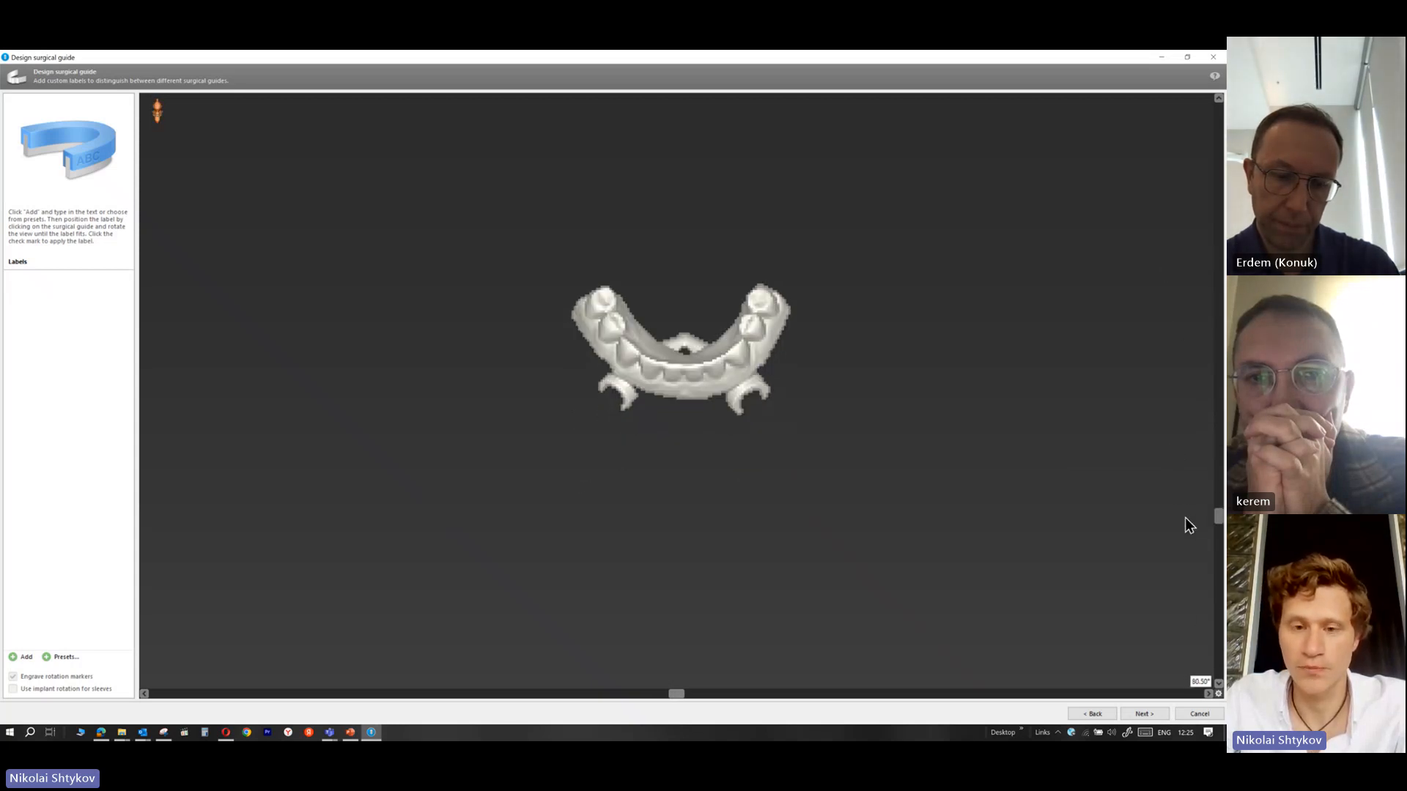
{"action": "left_click", "coordinate": [1144, 713]}
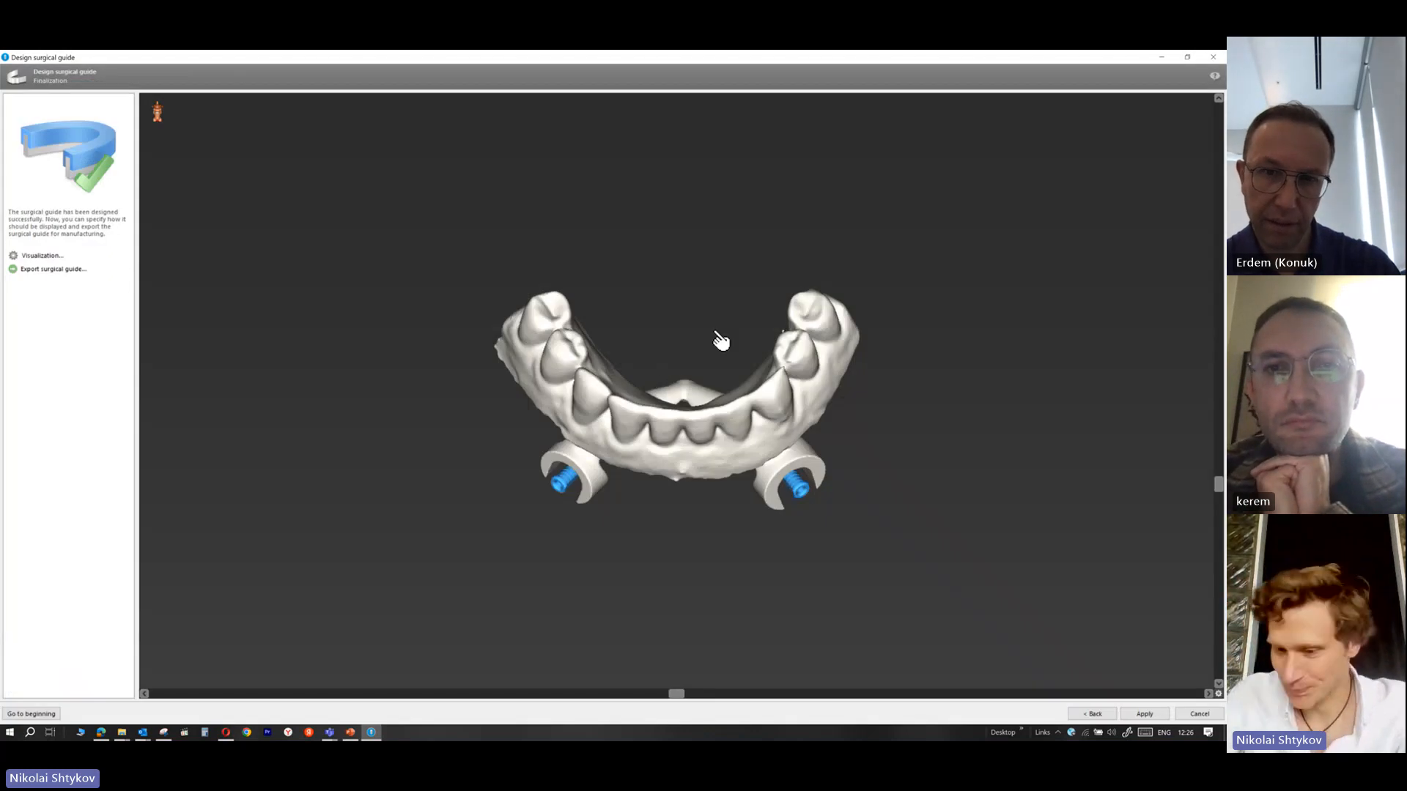
{"action": "left_click", "coordinate": [1145, 713]}
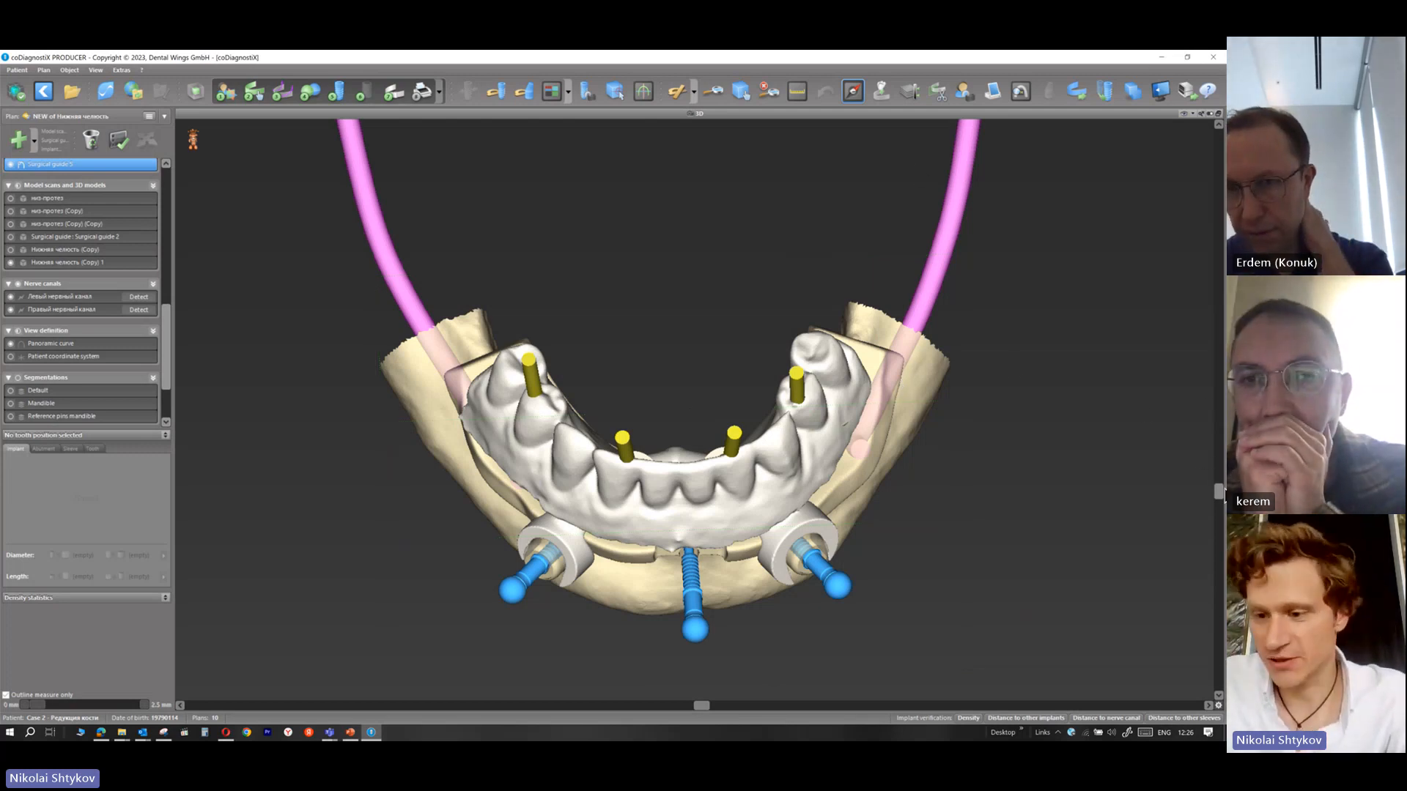
{"action": "left_click_drag", "start_coordinate": [1219, 493], "coordinate": [1202, 408]}
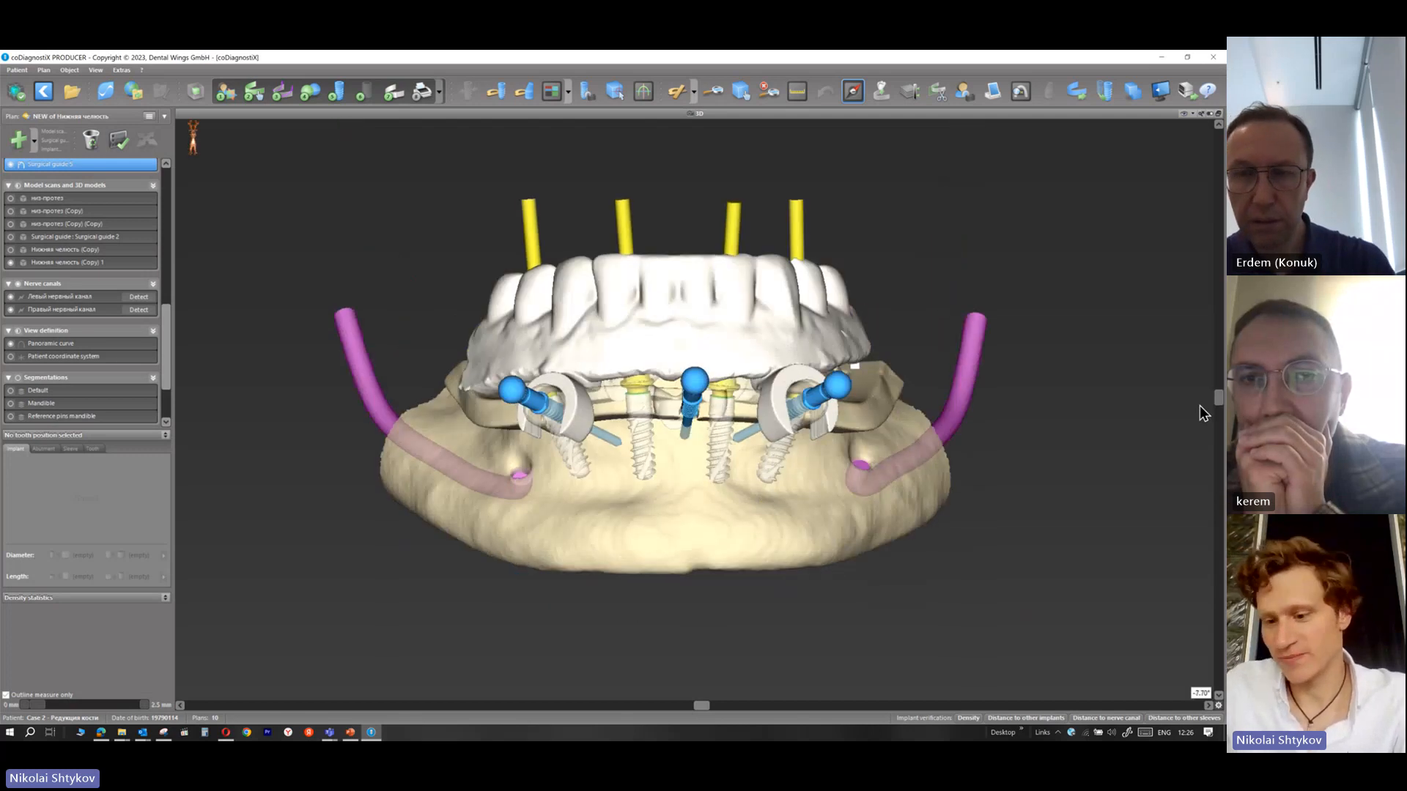
{"action": "left_click_drag", "start_coordinate": [1197, 466], "coordinate": [1199, 473]}
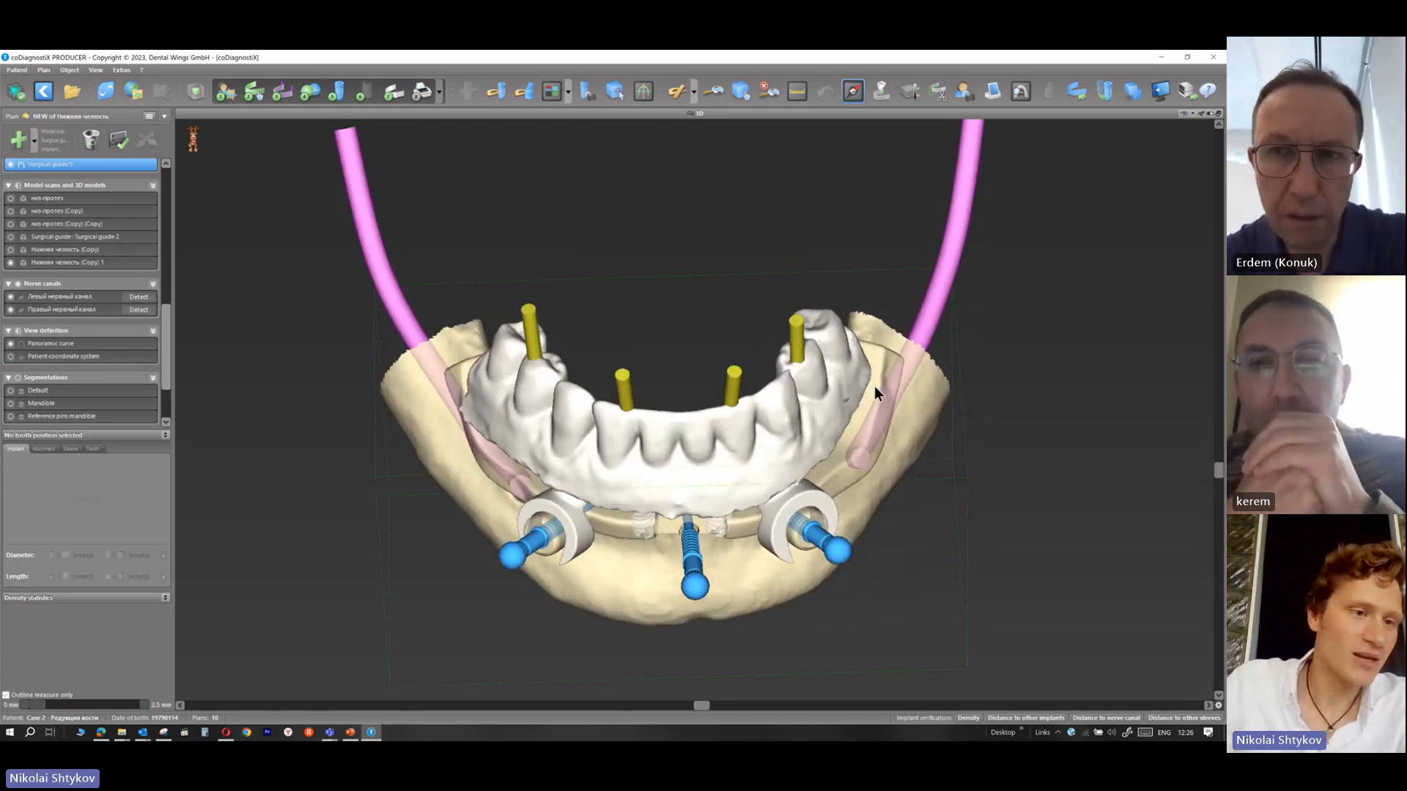
Delete Surgical guide 4 from the plan and leave Surgical guide 5 shown
{"action": "scroll", "coordinate": [121, 212], "scroll_direction": "up", "scroll_amount": 3}
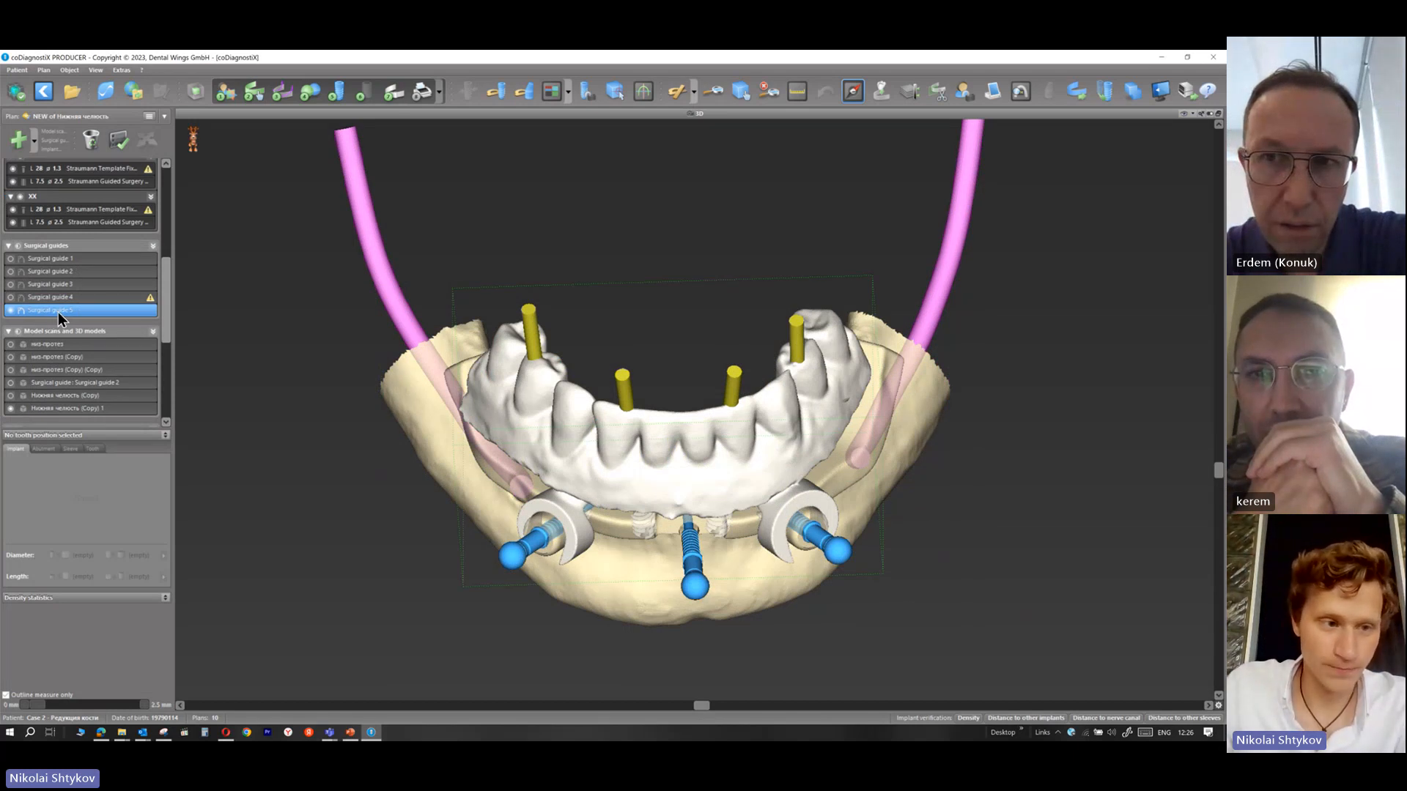
{"action": "left_click", "coordinate": [10, 297]}
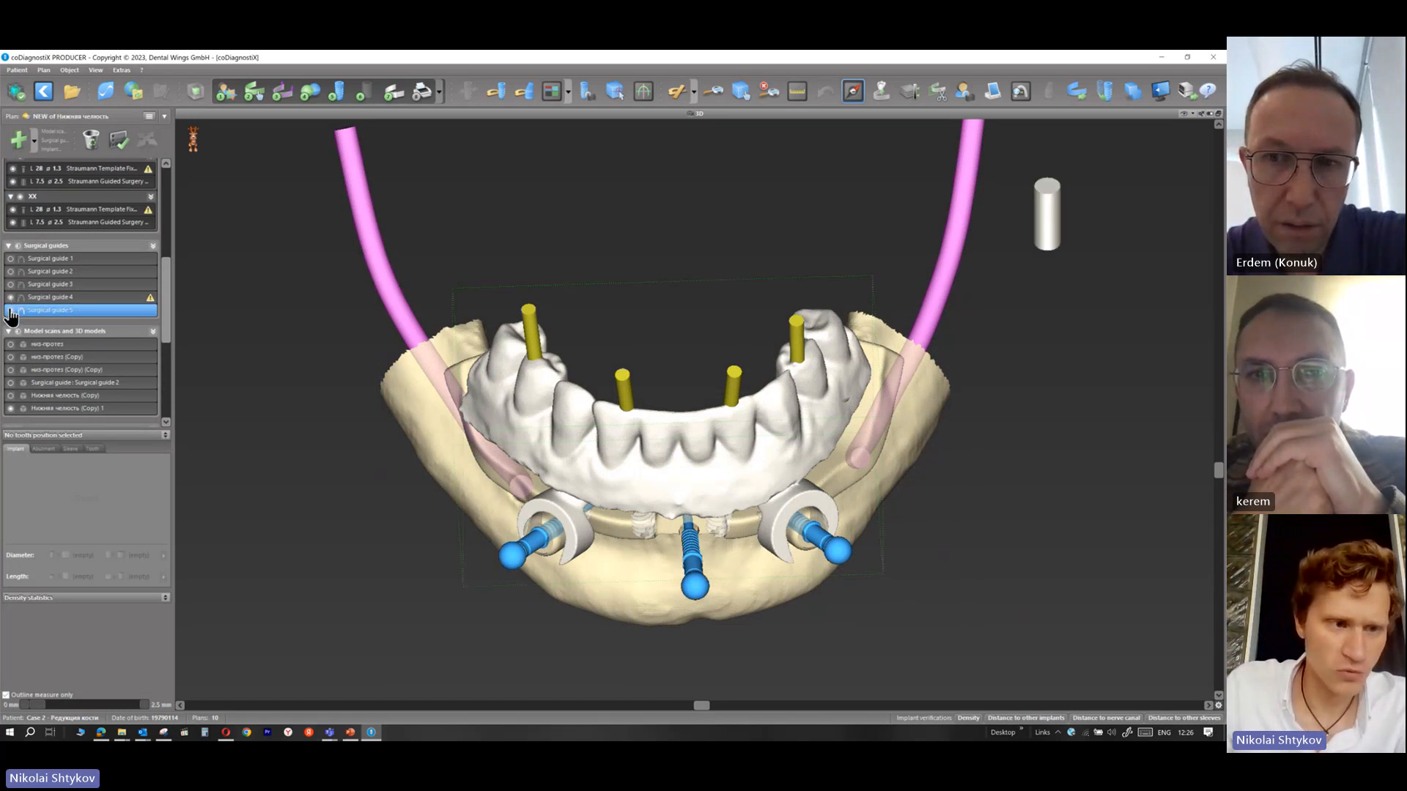
{"action": "left_click", "coordinate": [11, 310]}
{"action": "left_click", "coordinate": [69, 298]}
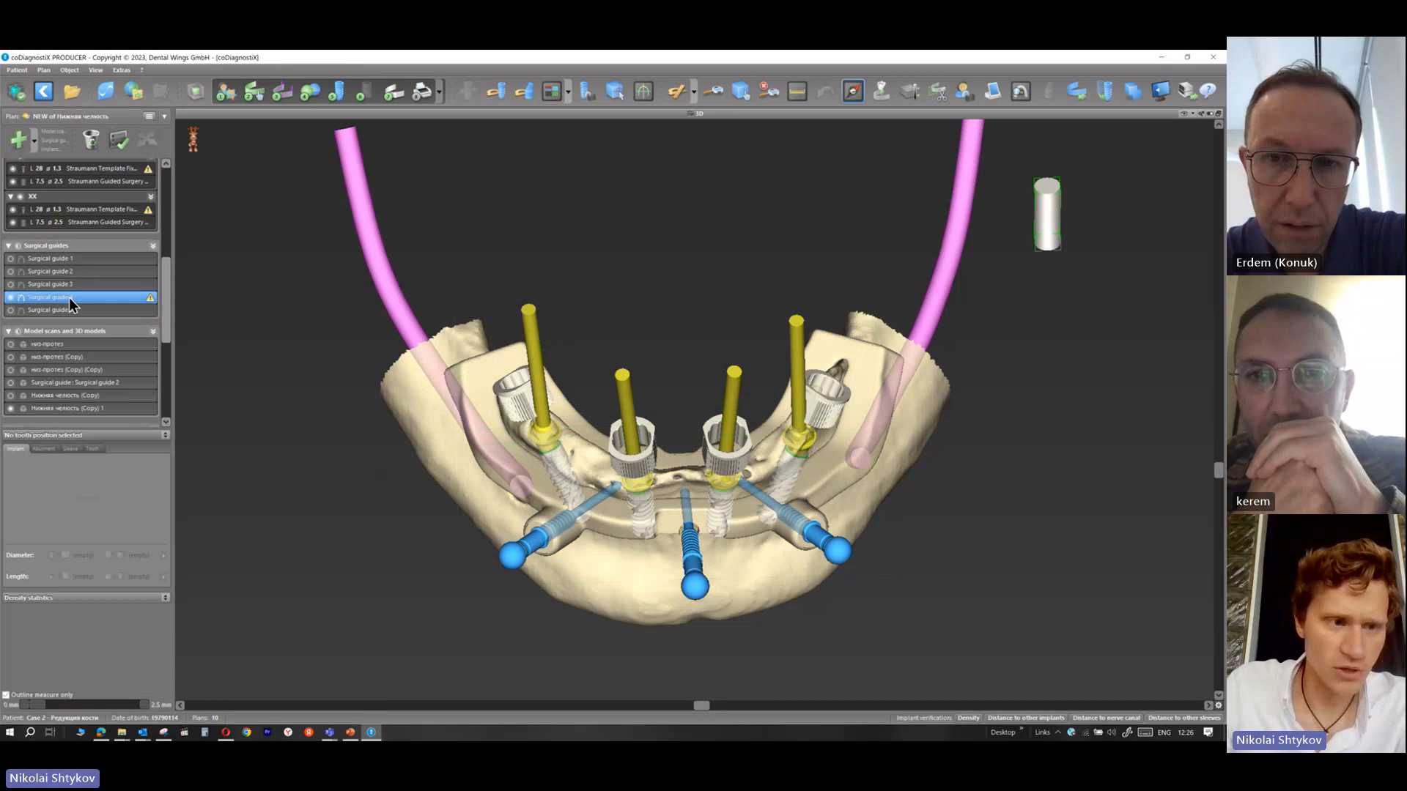
{"action": "left_click", "coordinate": [100, 138]}
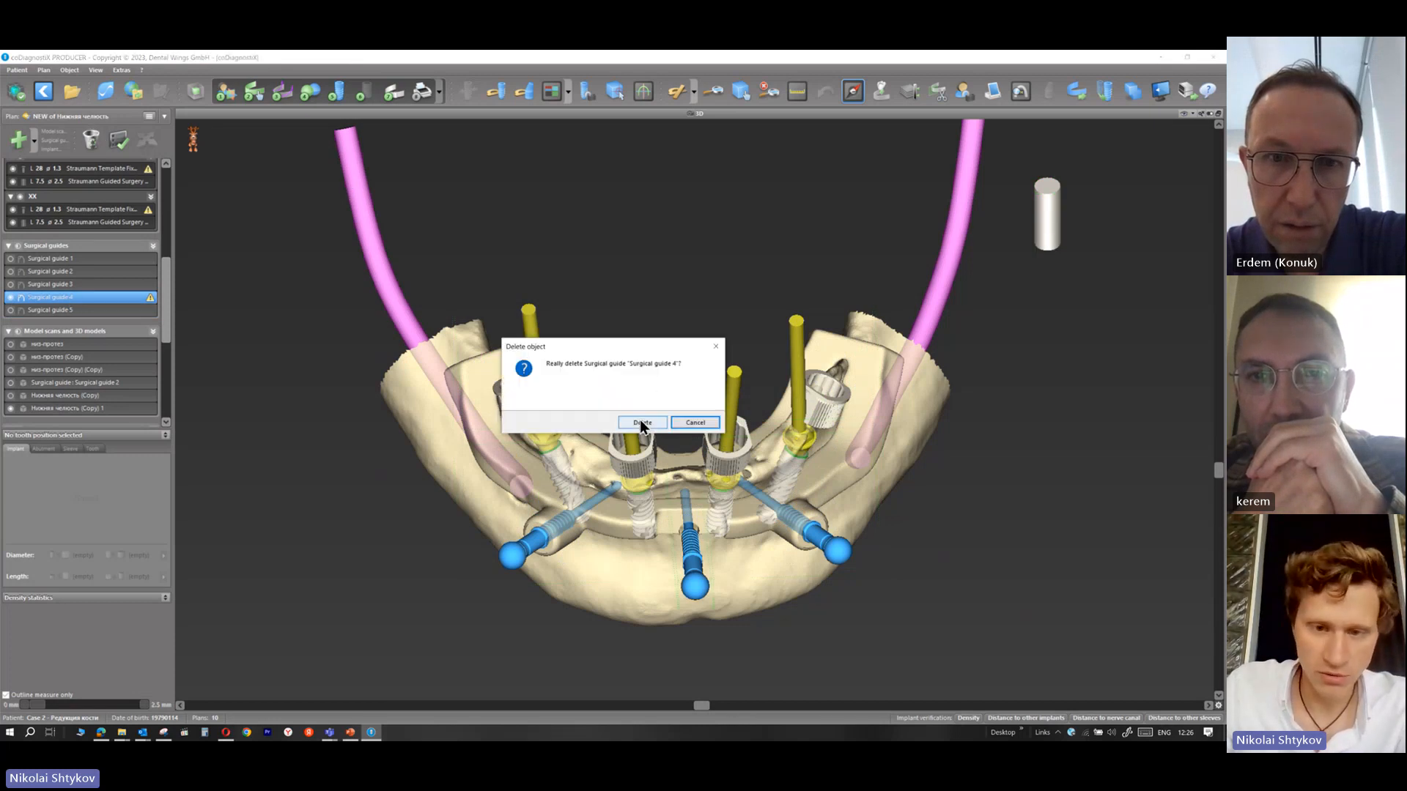
{"action": "left_click", "coordinate": [642, 423]}
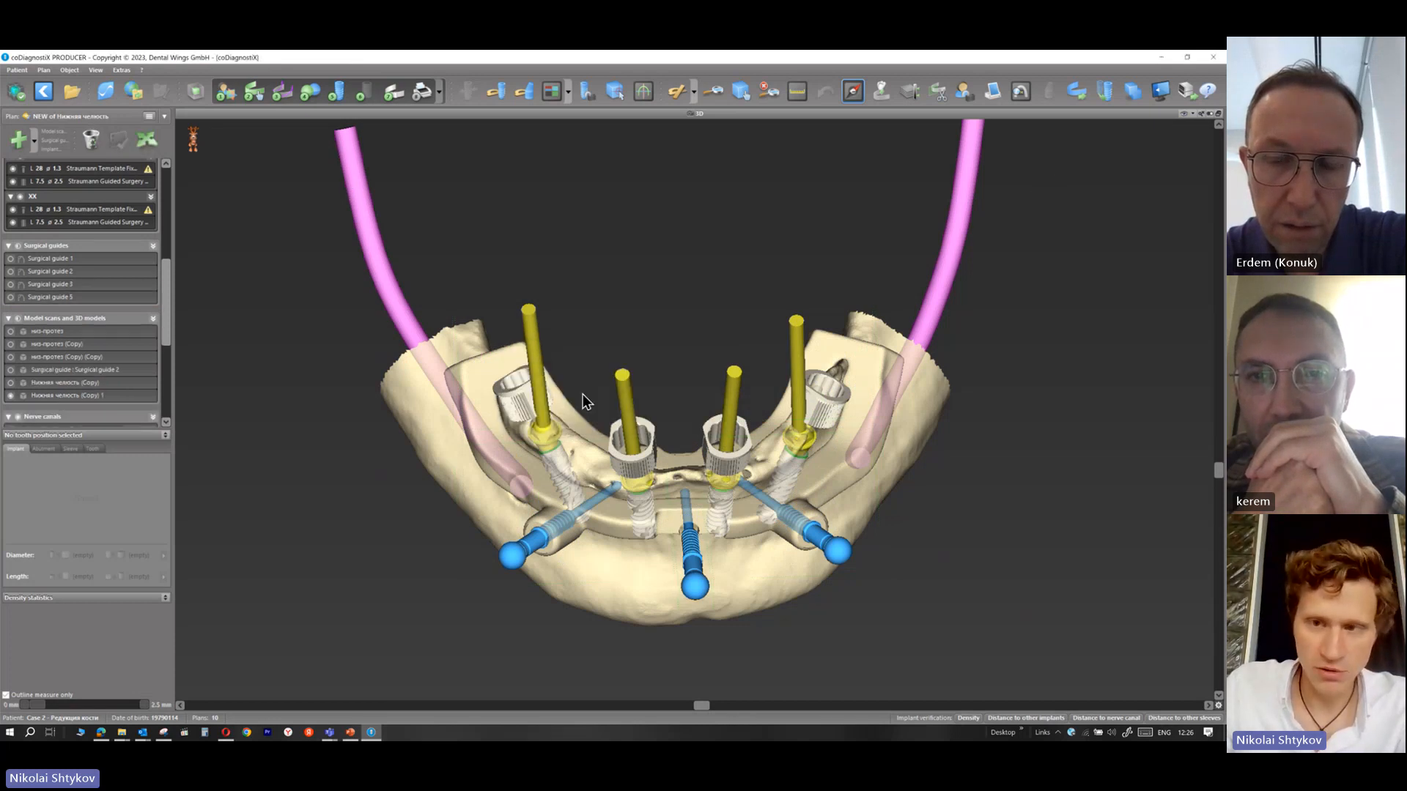
{"action": "left_click", "coordinate": [10, 297]}
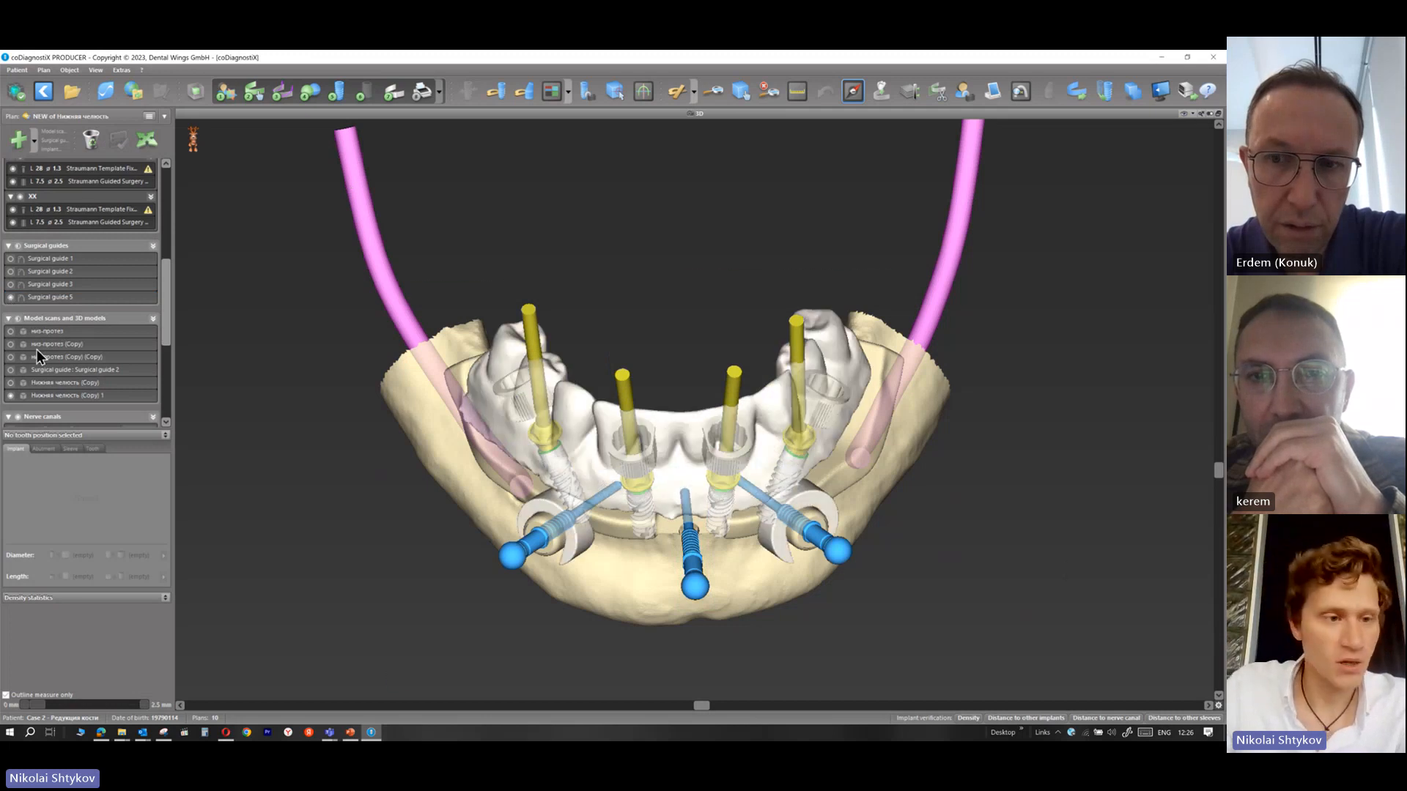
Convert Surgical guide 5 into a 3D model and set up an STL export of that model with implant analogs inserted
{"action": "right_click", "coordinate": [86, 301]}
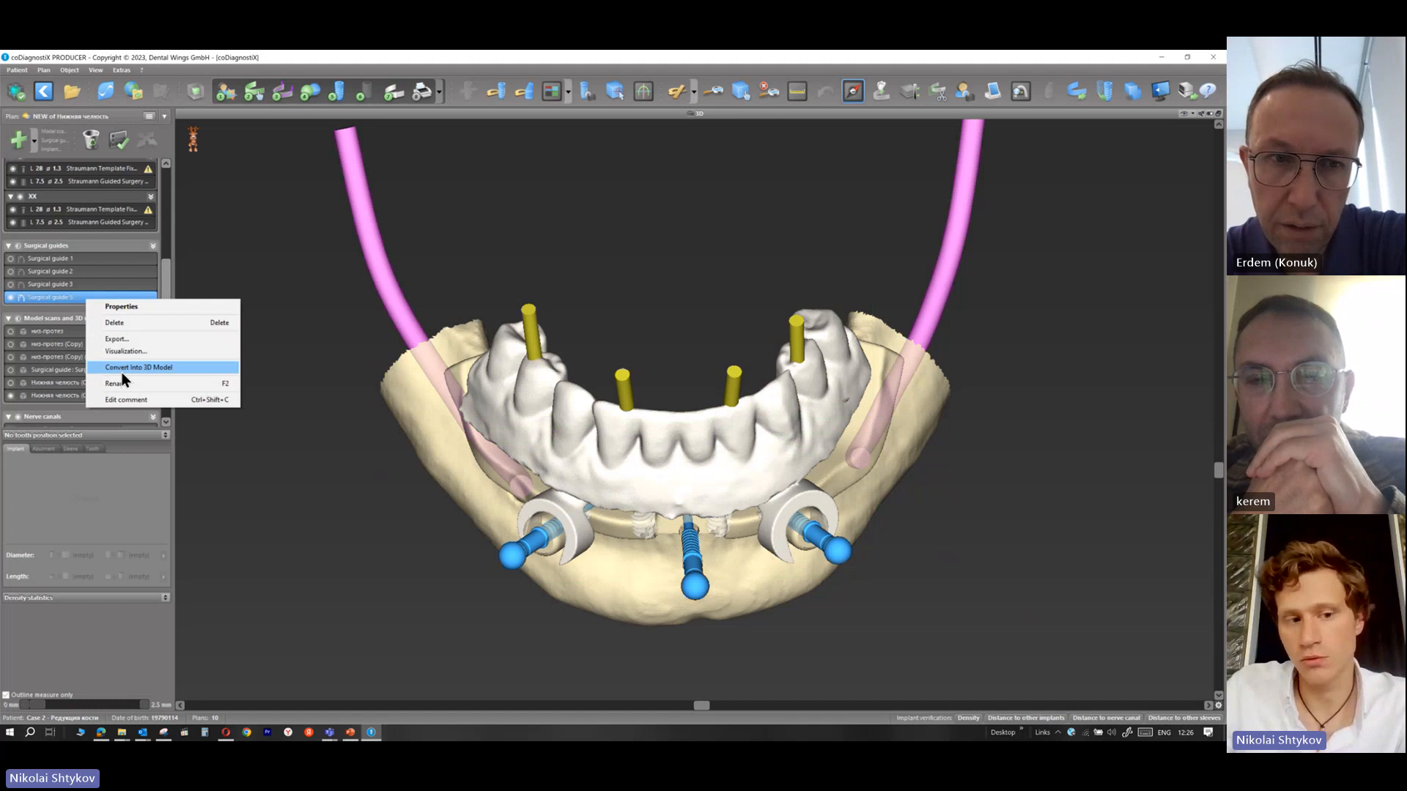
{"action": "left_click", "coordinate": [122, 369]}
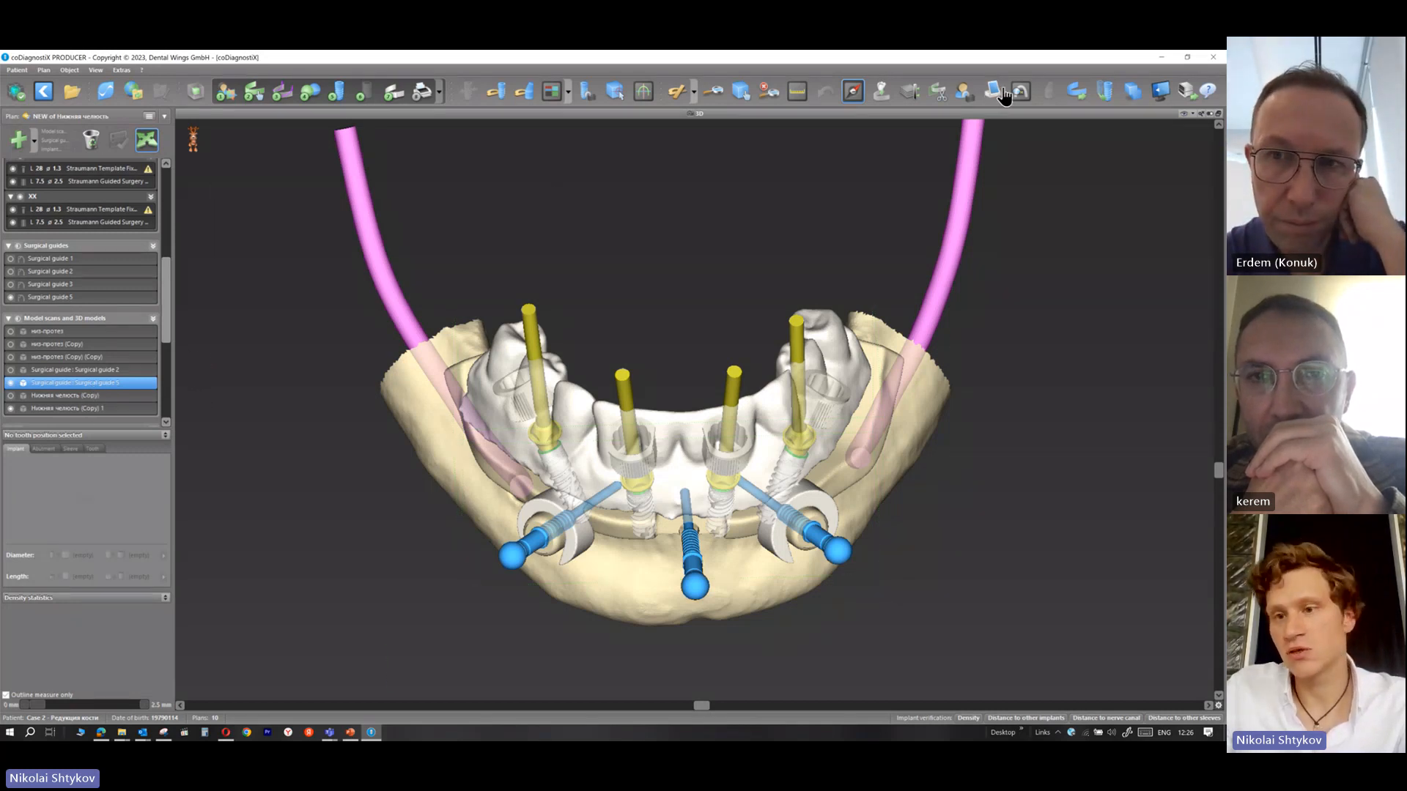
{"action": "left_click", "coordinate": [1077, 88]}
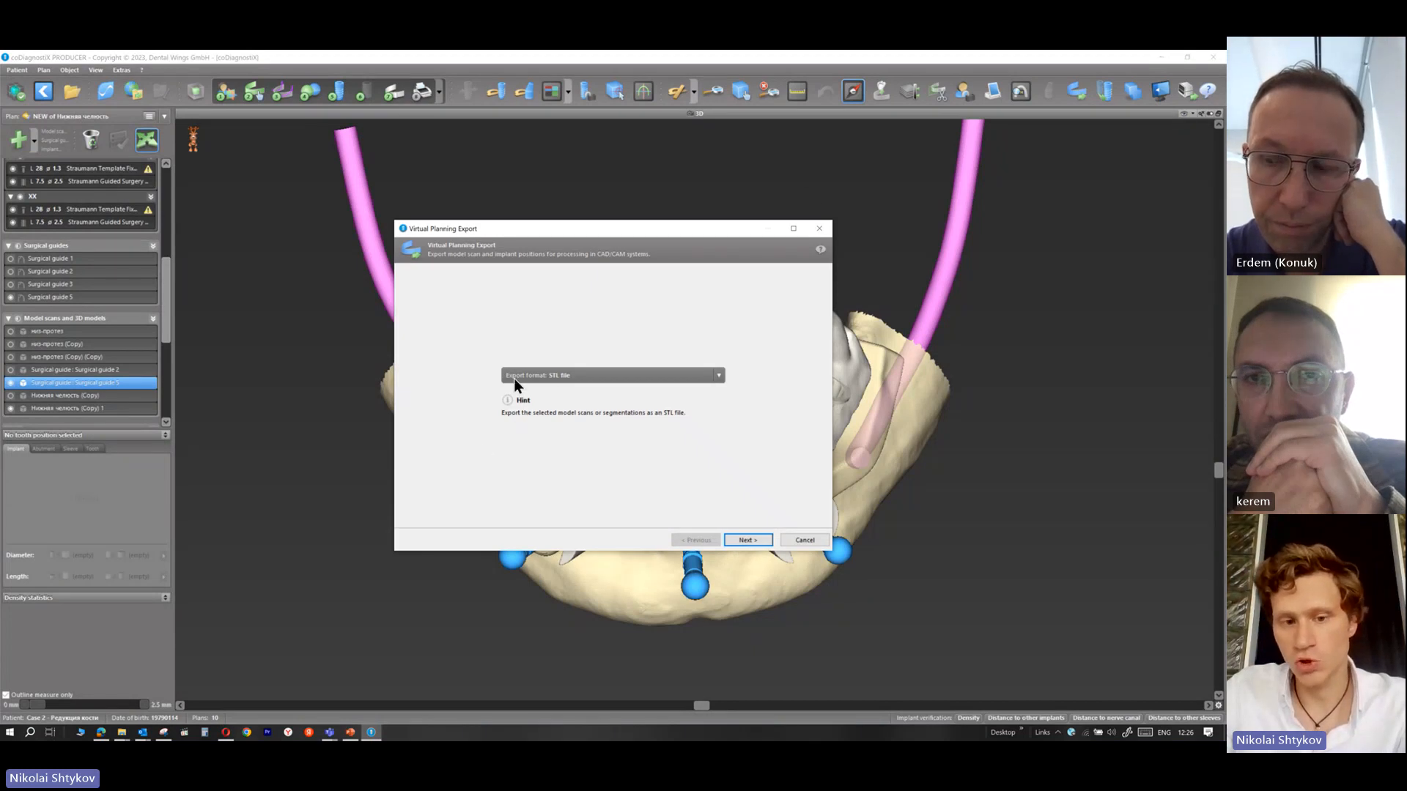
{"action": "left_click", "coordinate": [750, 541]}
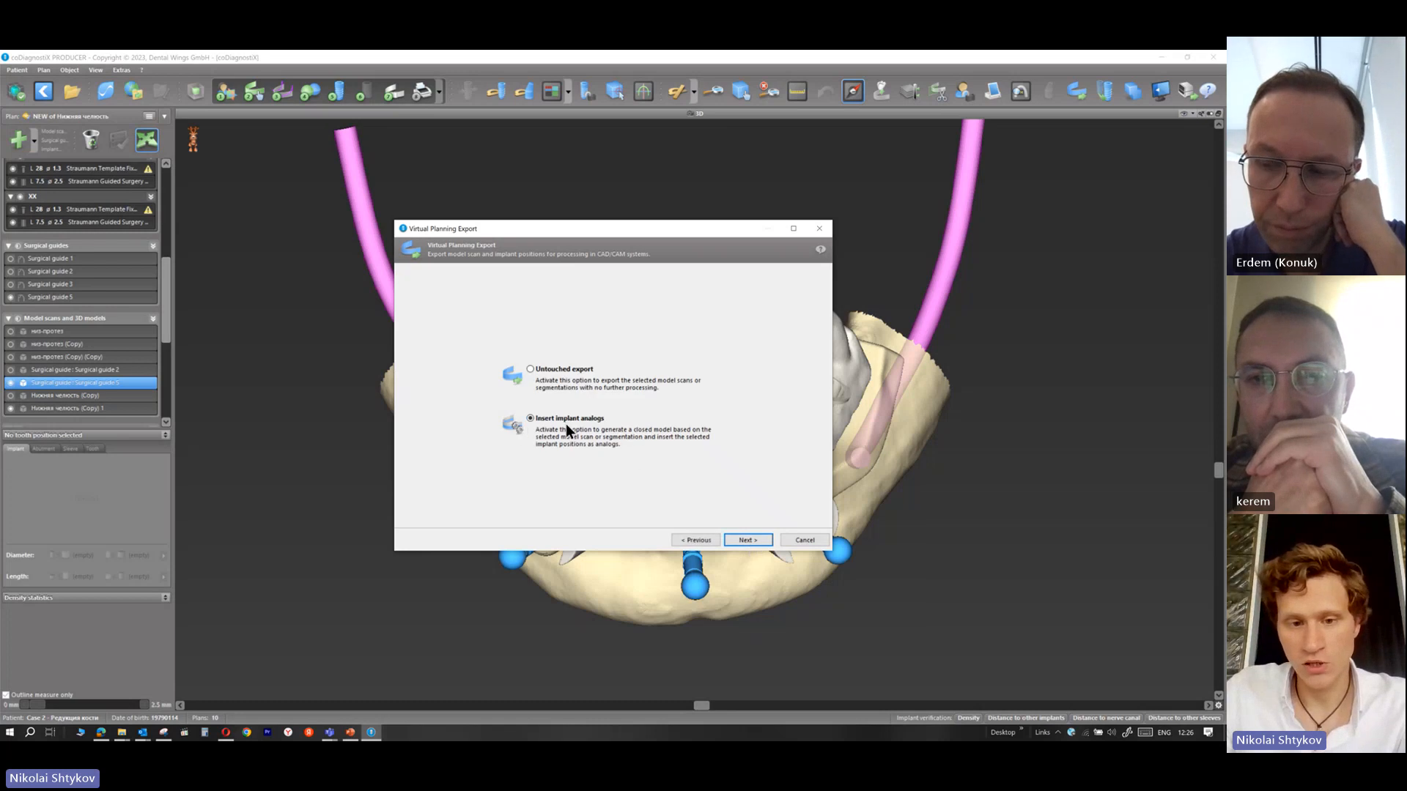
{"action": "left_click", "coordinate": [755, 540]}
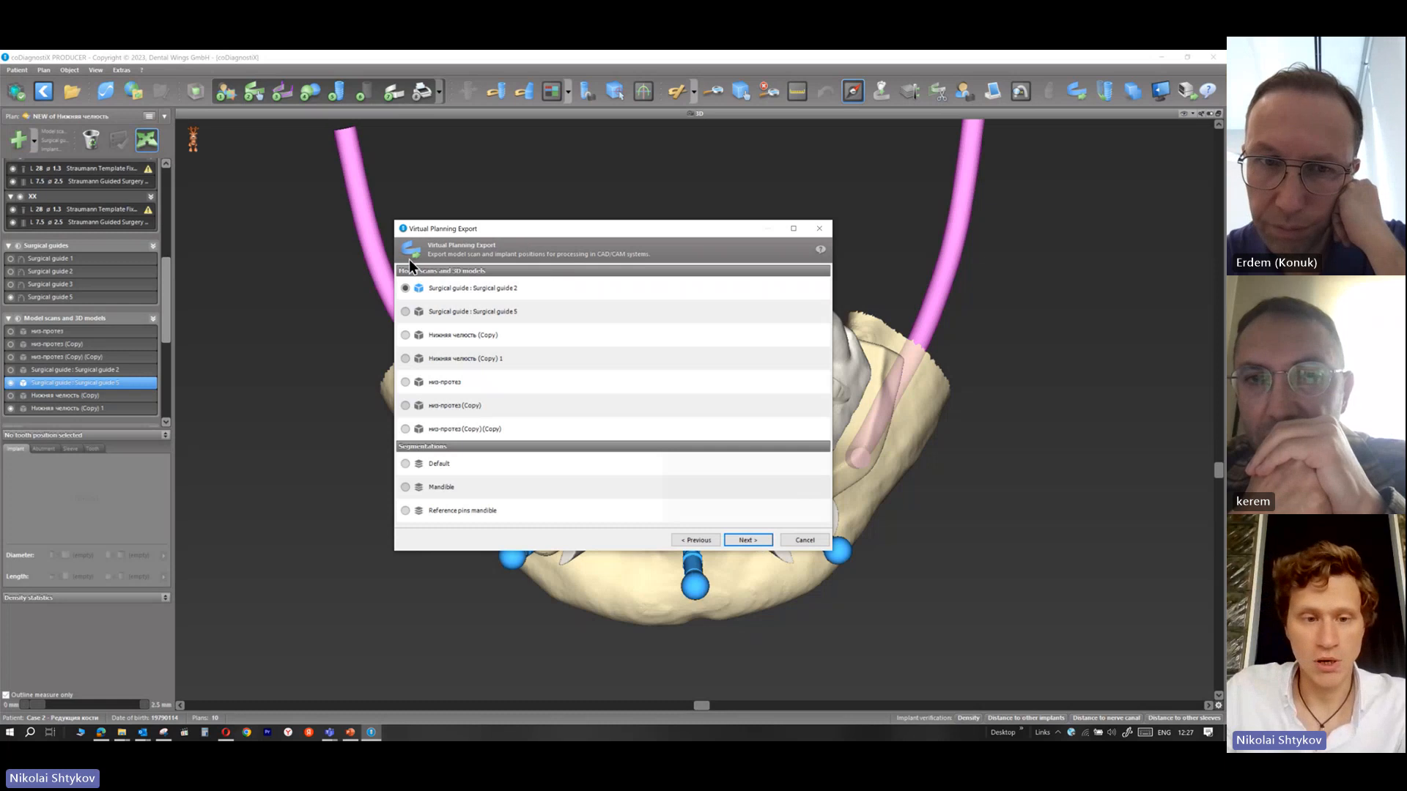
{"action": "left_click", "coordinate": [405, 312]}
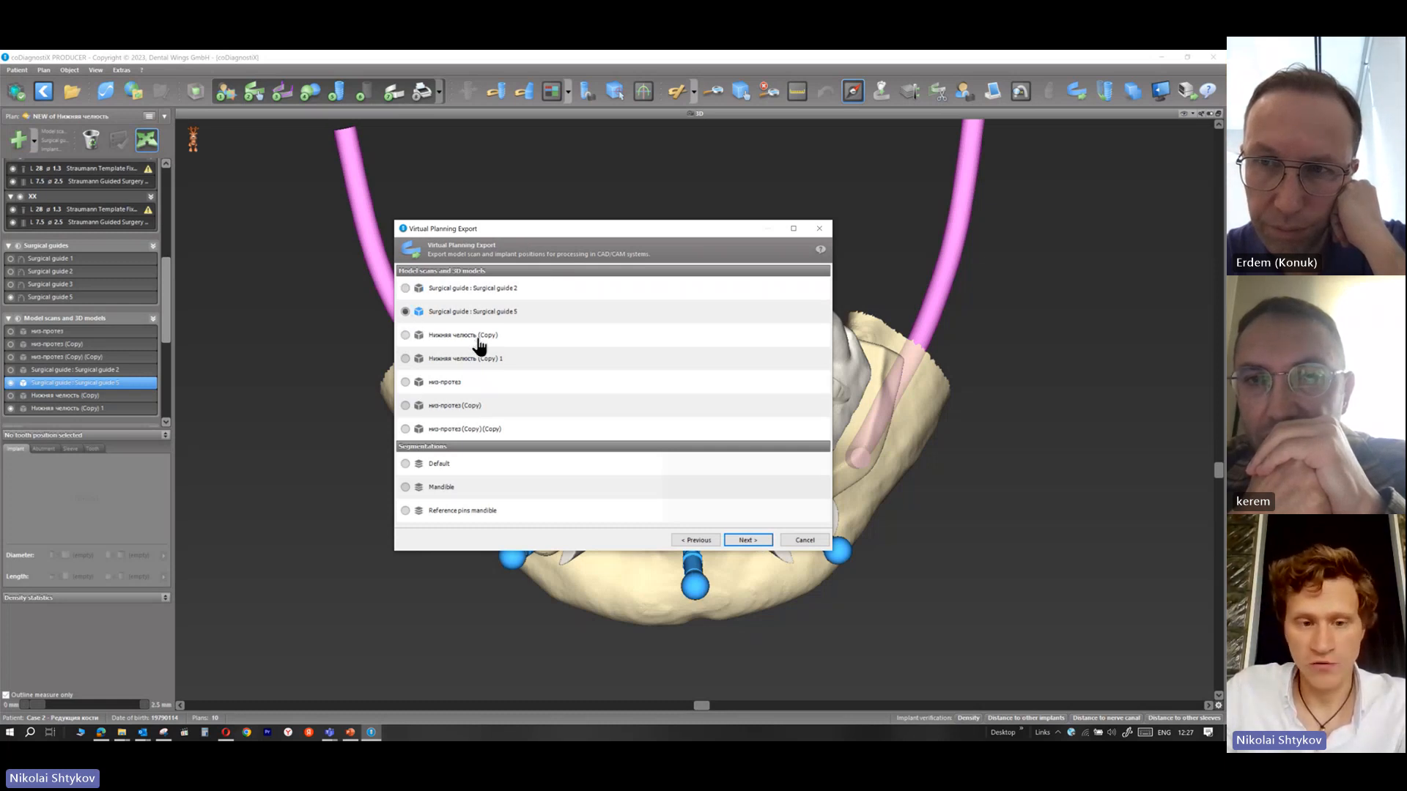
{"action": "left_click", "coordinate": [745, 540]}
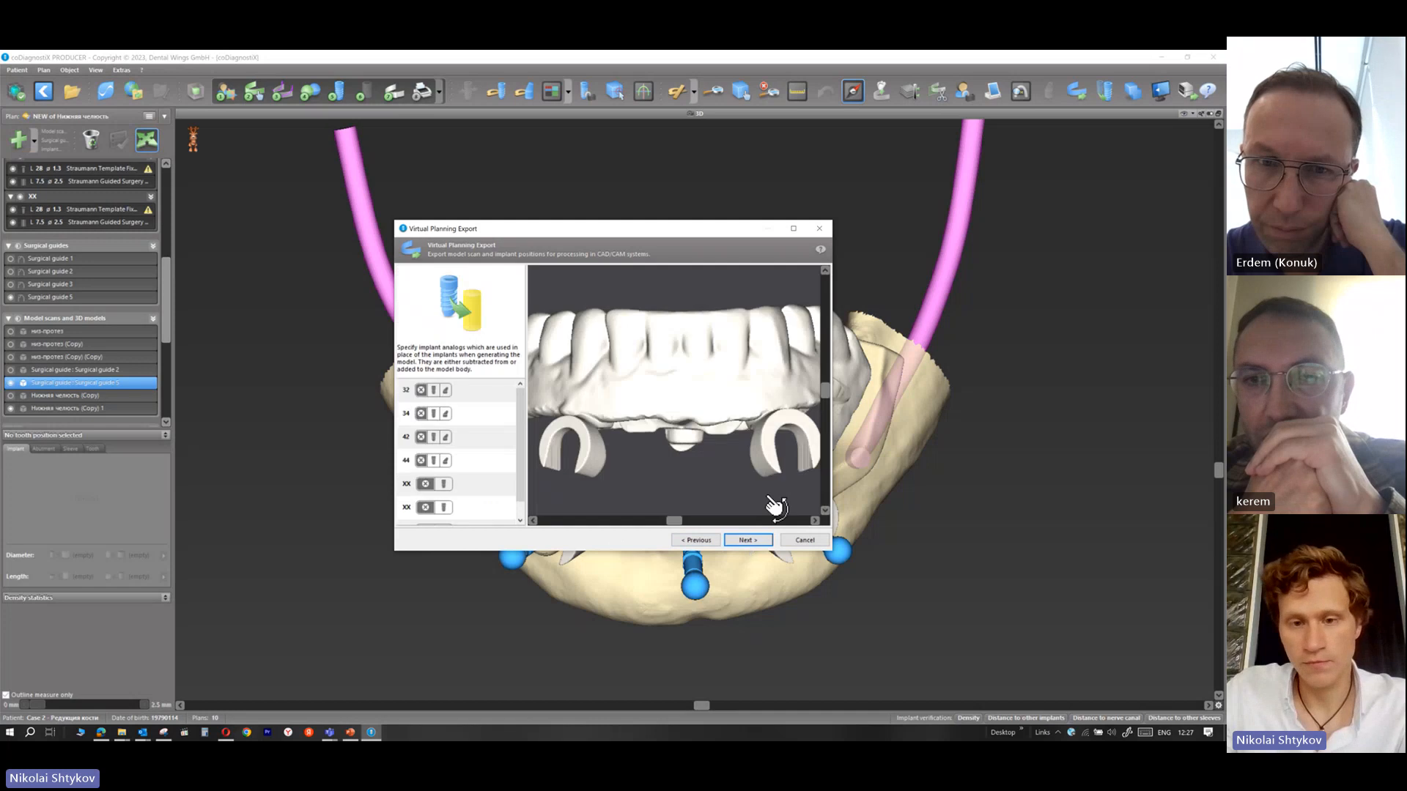
Create a new implant analog for position 32, extending its cylinder upward until it passes through the top of the denture guide
{"action": "left_click", "coordinate": [792, 230]}
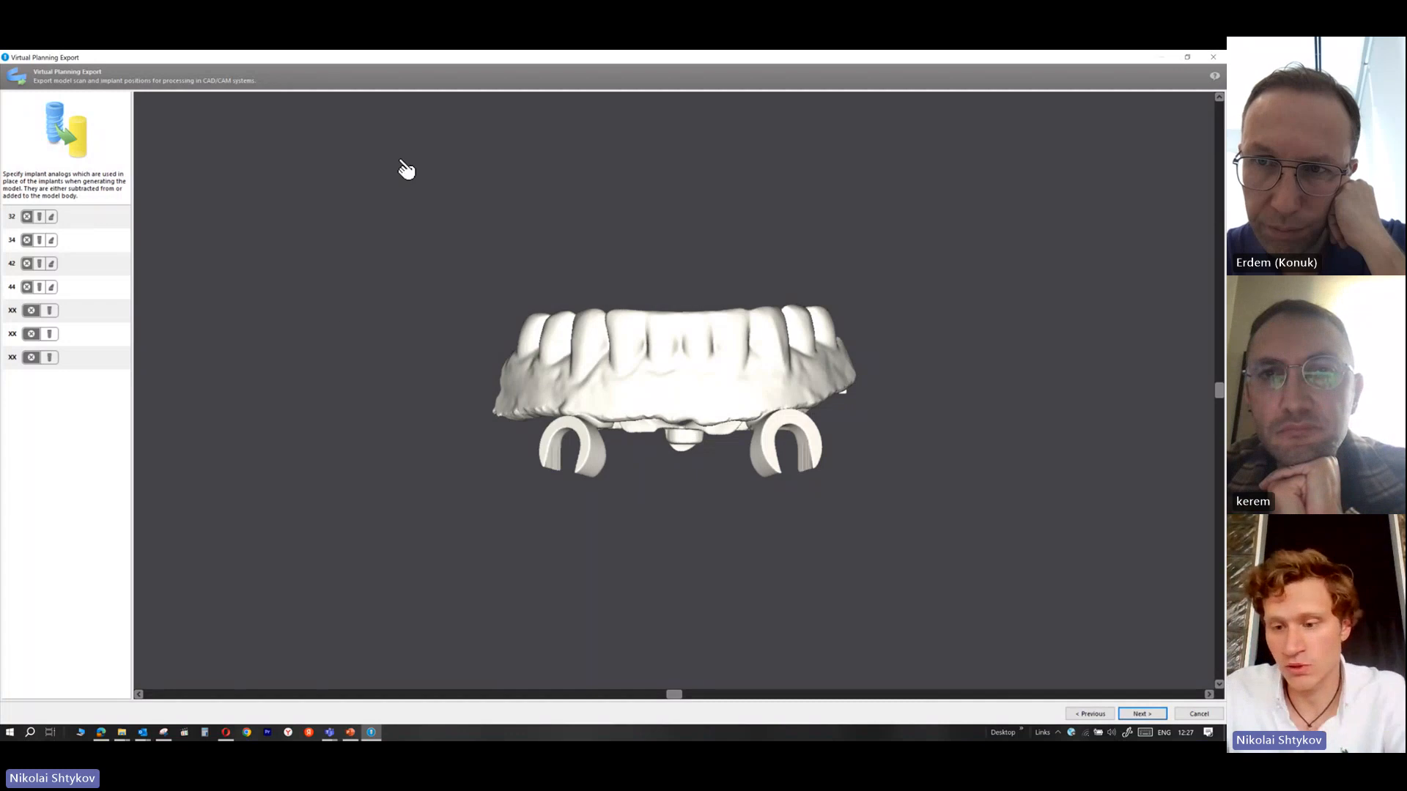
{"action": "left_click_drag", "start_coordinate": [1220, 394], "coordinate": [1210, 456]}
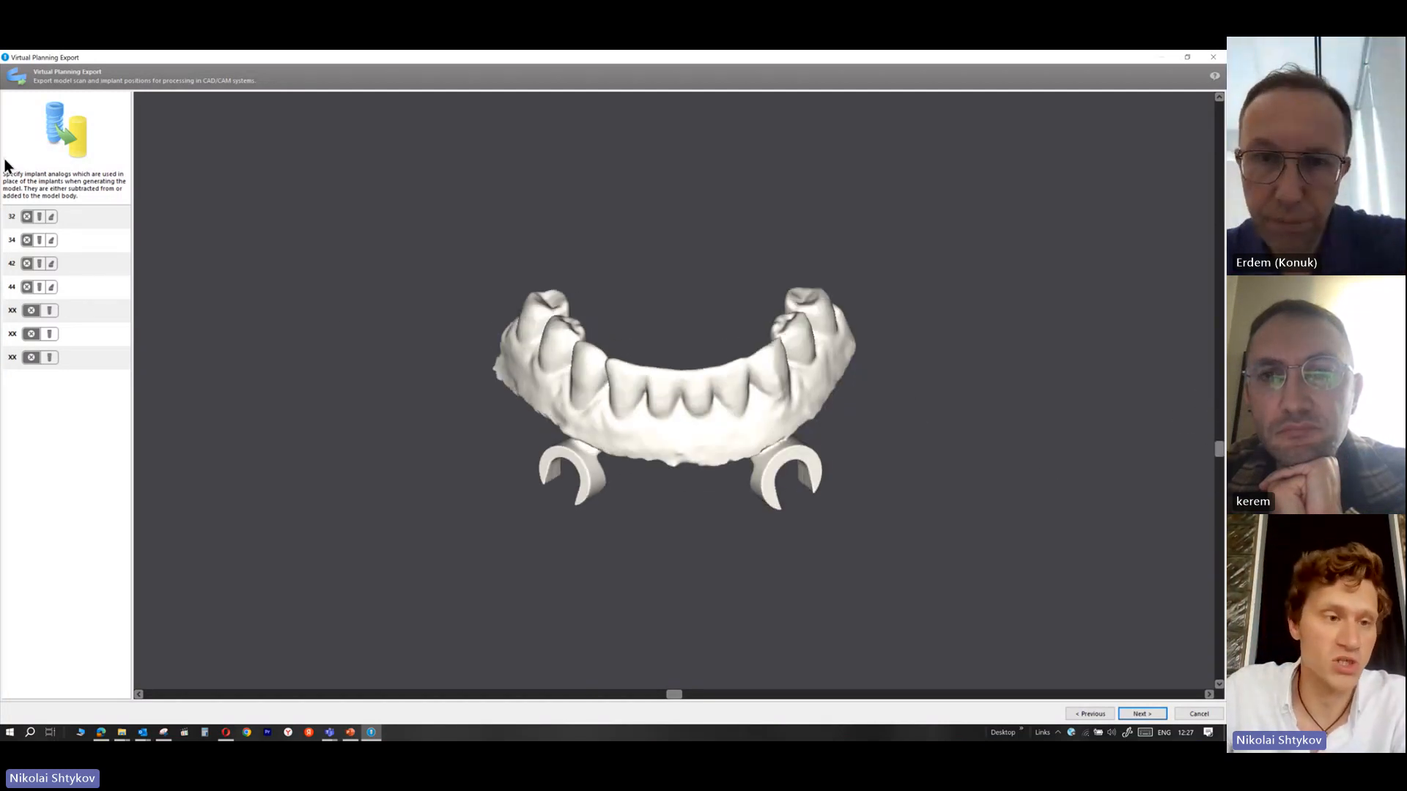
{"action": "left_click", "coordinate": [53, 220]}
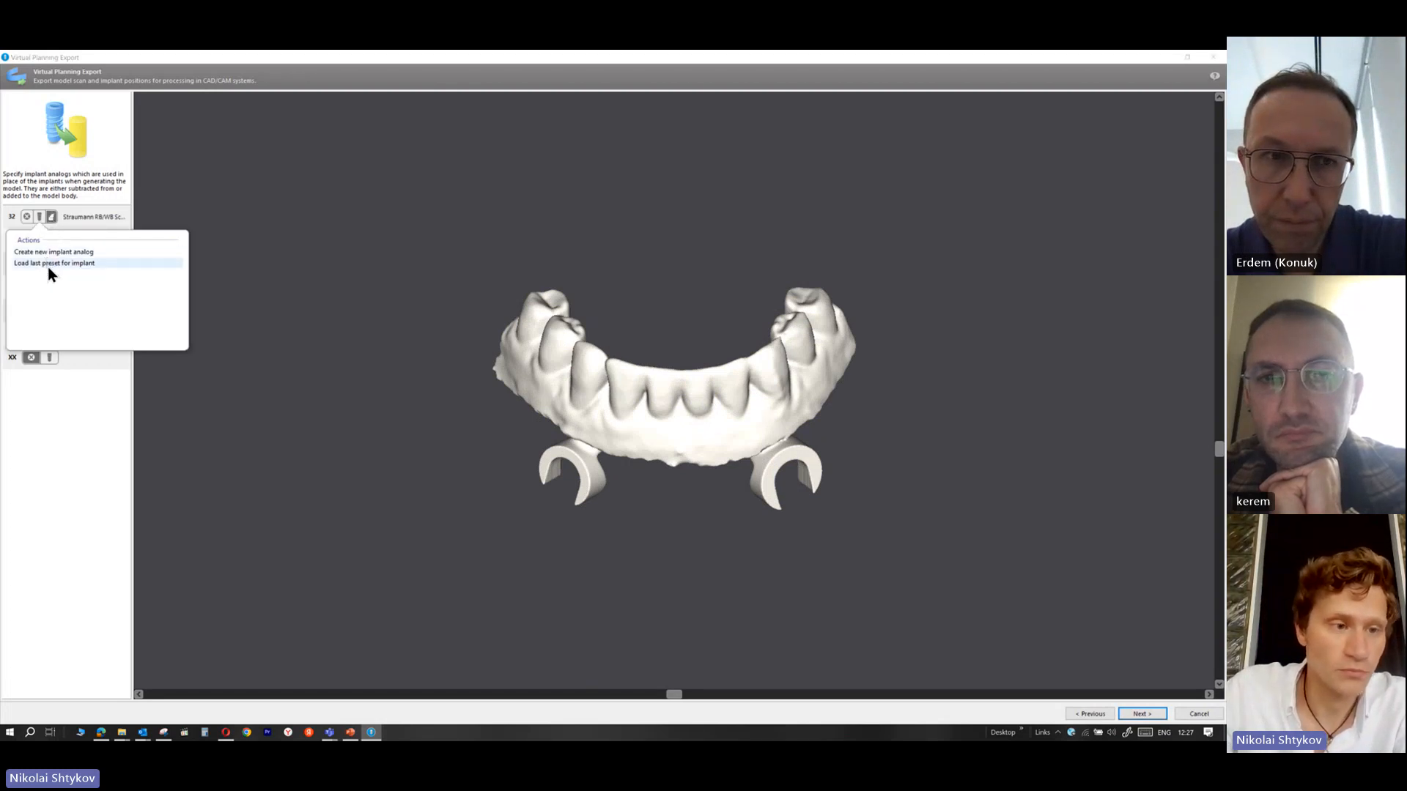
{"action": "left_click", "coordinate": [67, 252]}
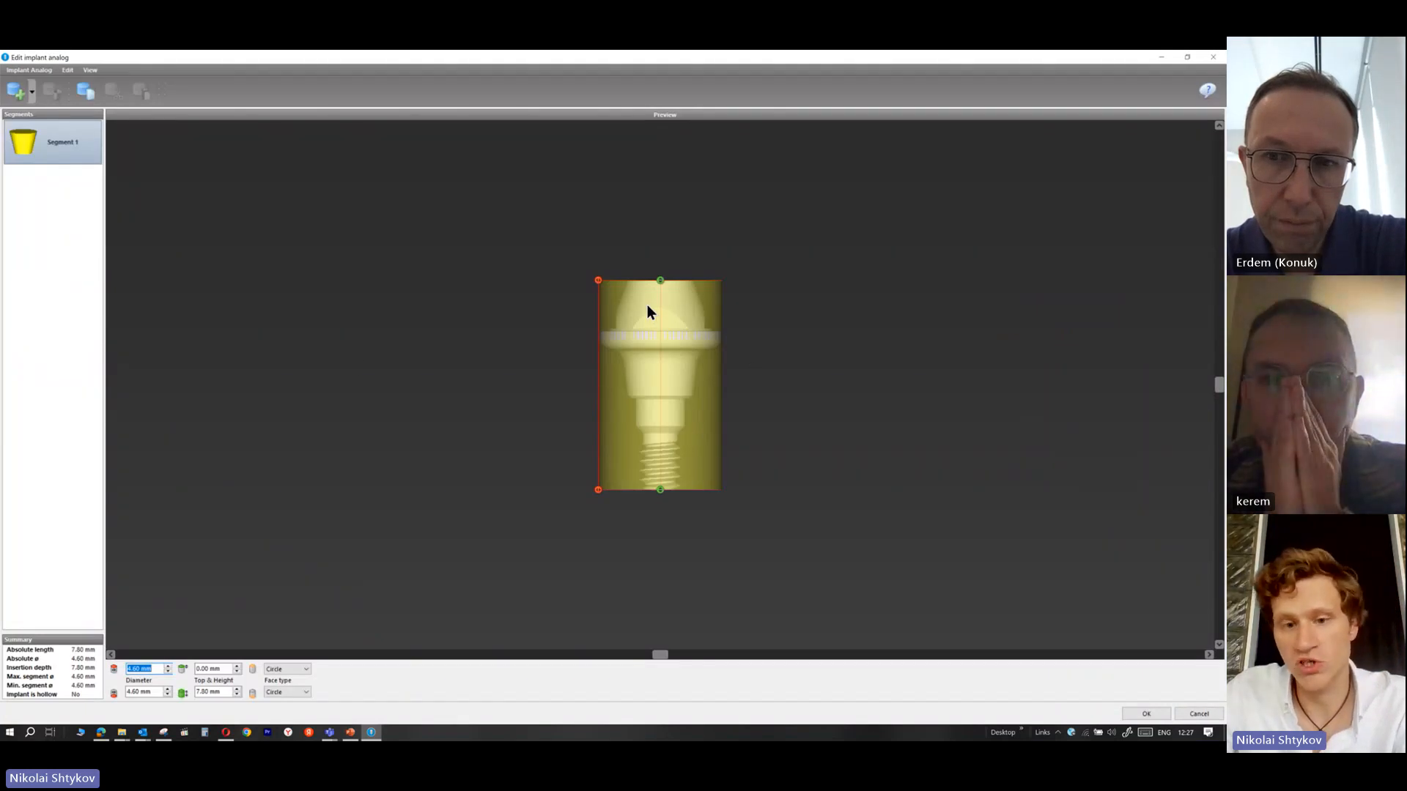
{"action": "left_click_drag", "start_coordinate": [660, 282], "coordinate": [659, 55]}
{"action": "left_click_drag", "start_coordinate": [662, 176], "coordinate": [668, 55]}
{"action": "left_click_drag", "start_coordinate": [662, 138], "coordinate": [659, 56]}
{"action": "left_click_drag", "start_coordinate": [659, 97], "coordinate": [663, 64]}
{"action": "left_click", "coordinate": [1149, 714]}
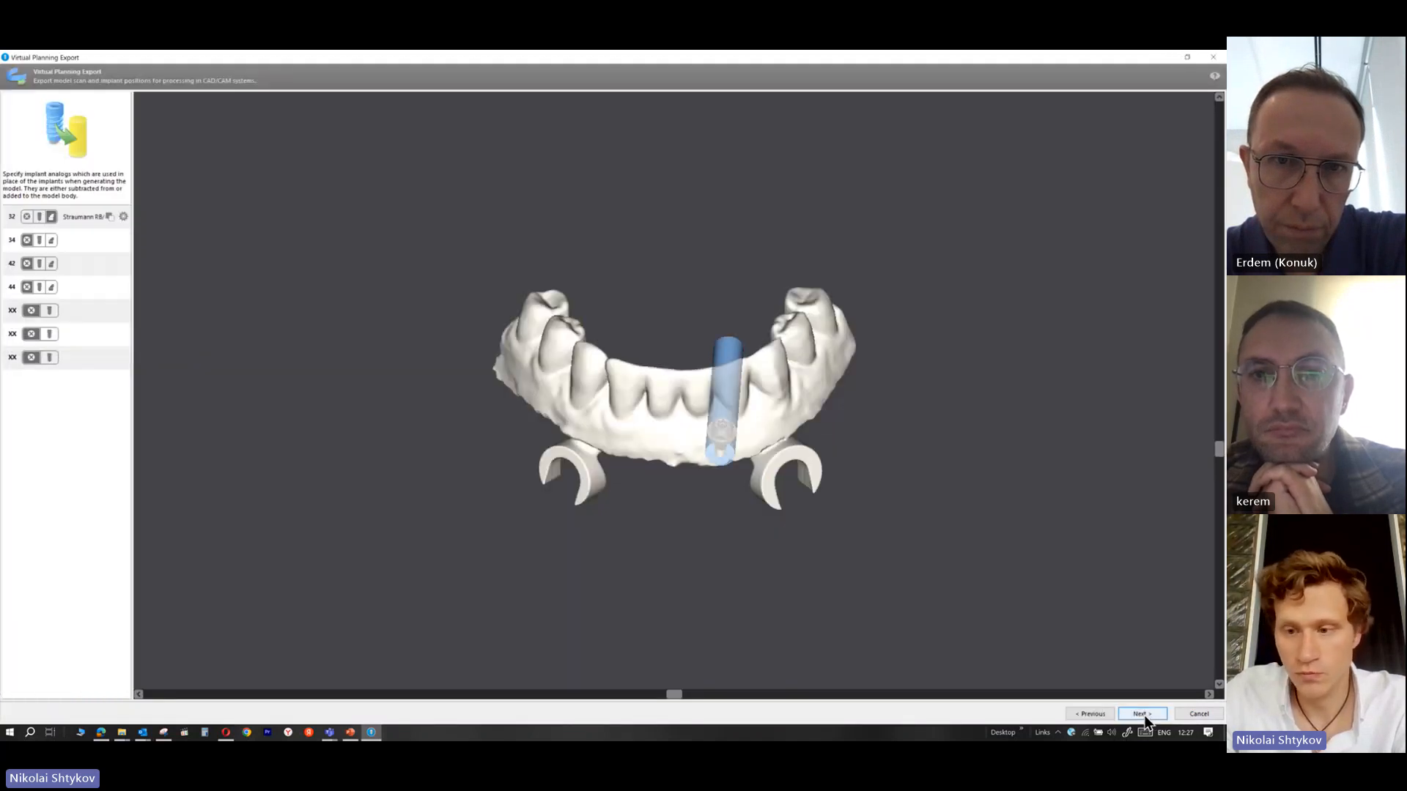
Create a new implant analog for position 34, extending the cylinder over the angled abutment up beyond the denture teeth
{"action": "left_click_drag", "start_coordinate": [1219, 449], "coordinate": [1214, 412]}
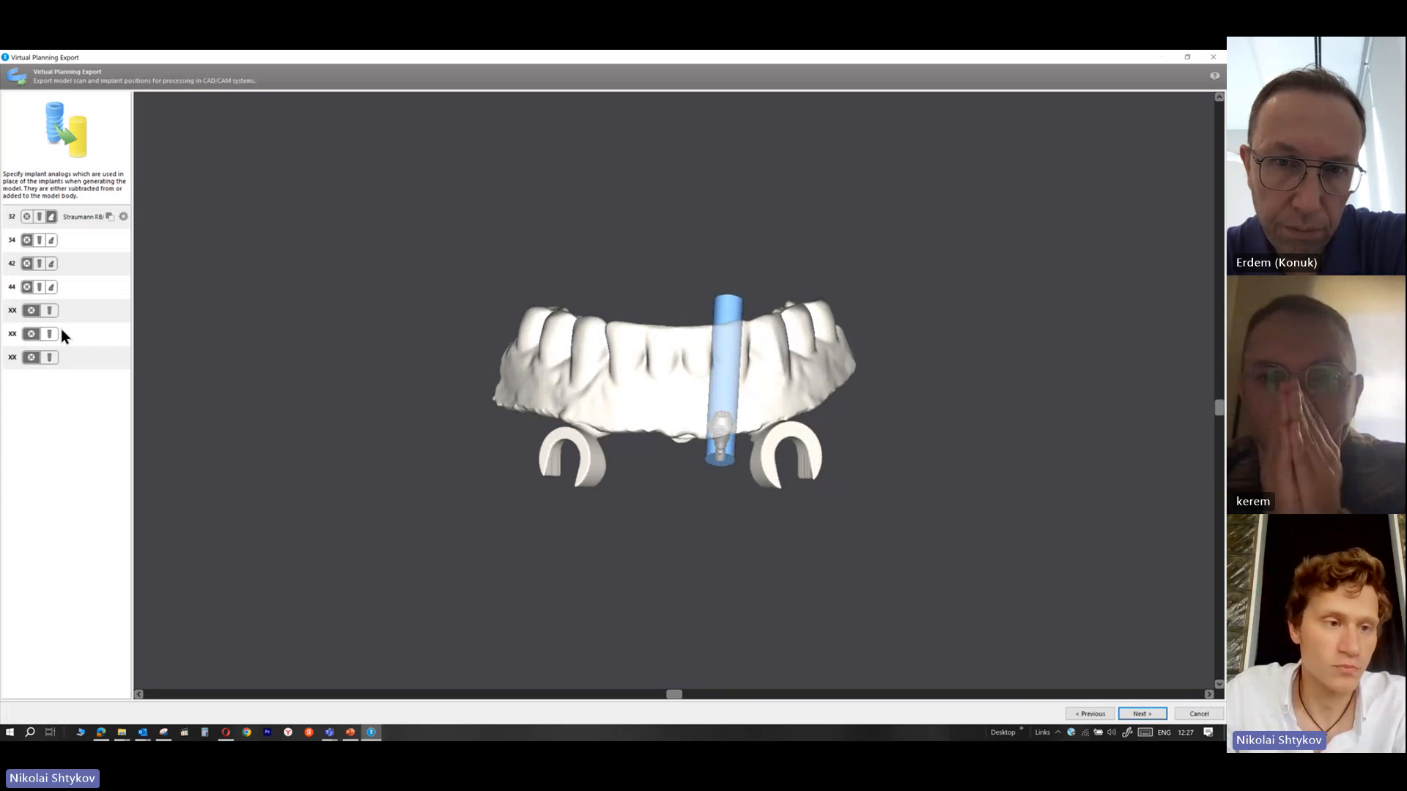
{"action": "left_click", "coordinate": [52, 241]}
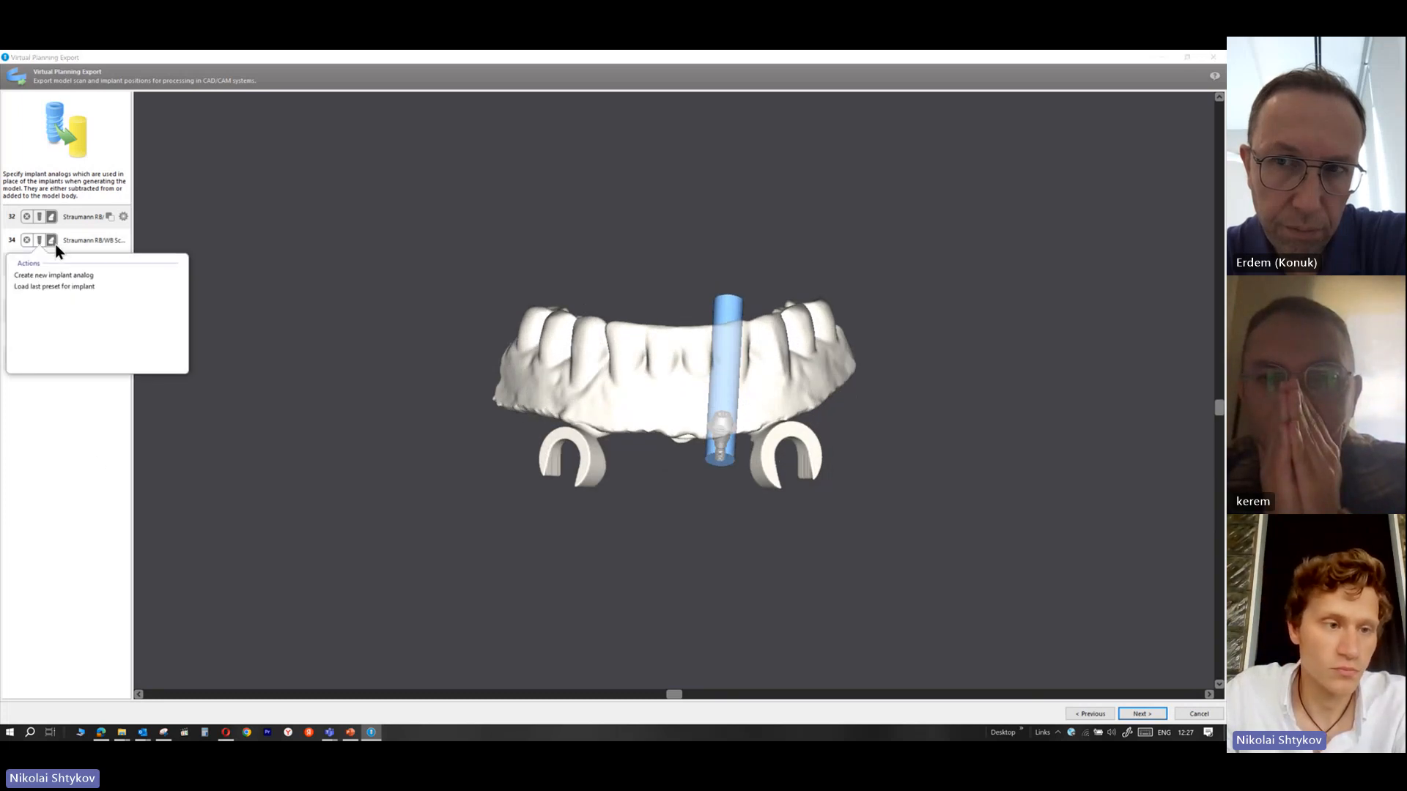
{"action": "left_click", "coordinate": [77, 275]}
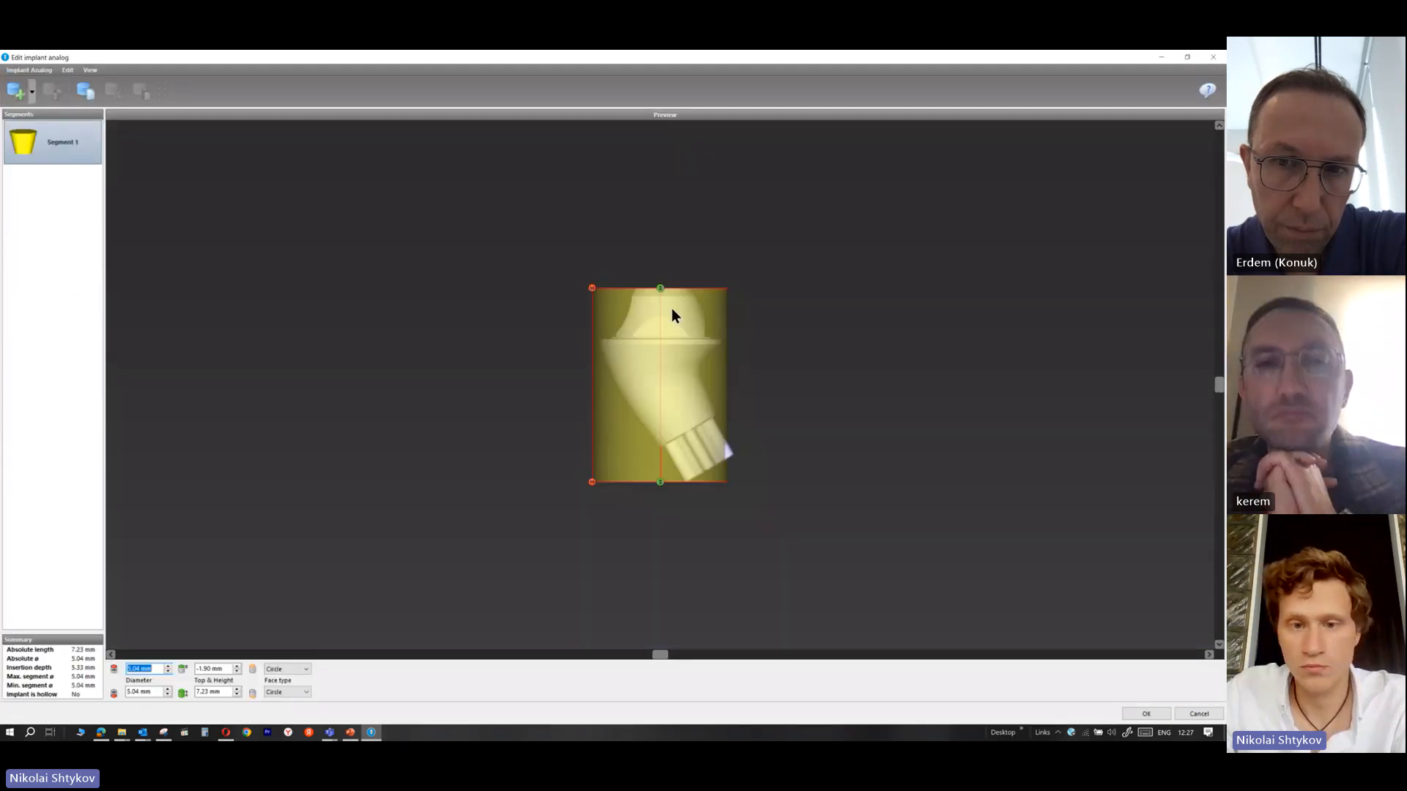
{"action": "left_click", "coordinate": [658, 287]}
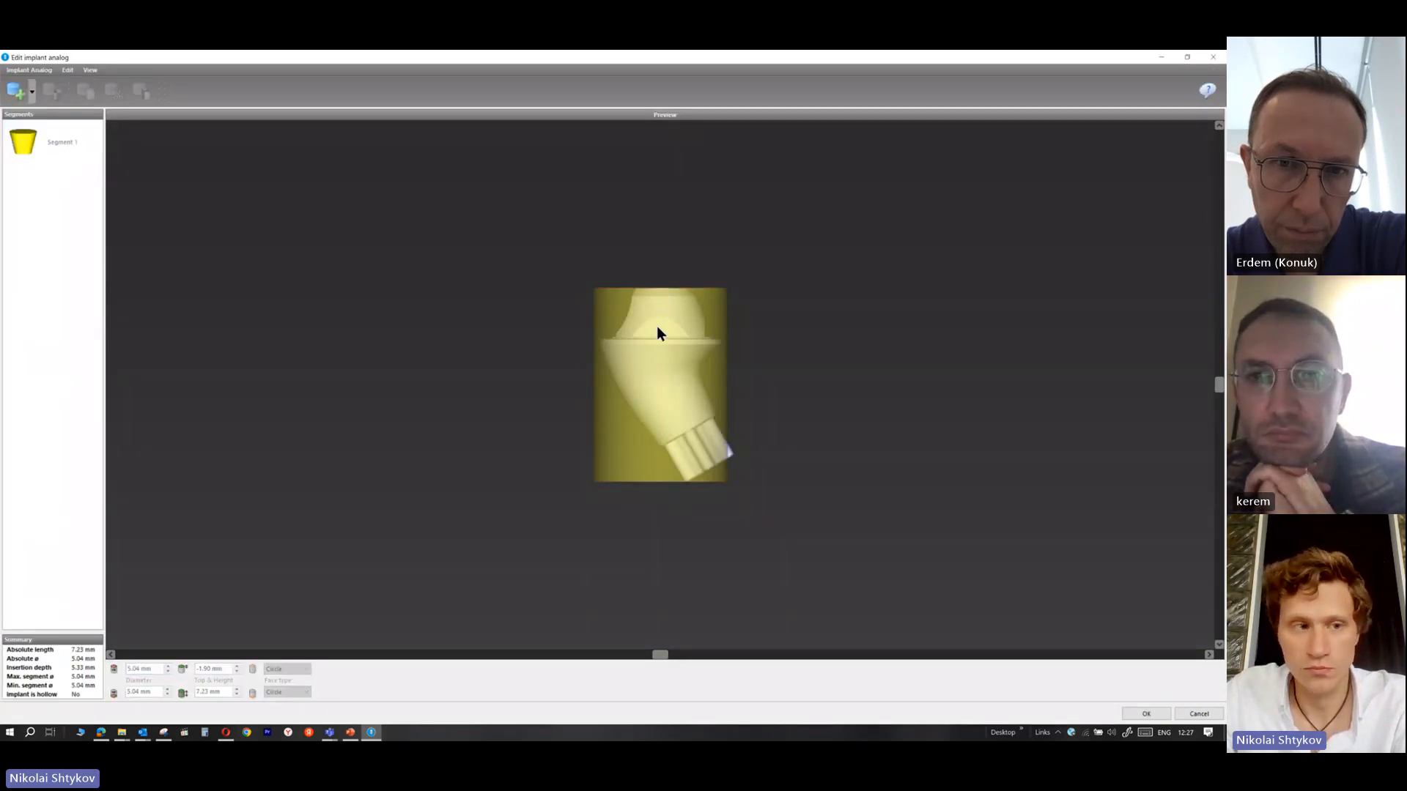
{"action": "left_click", "coordinate": [28, 141]}
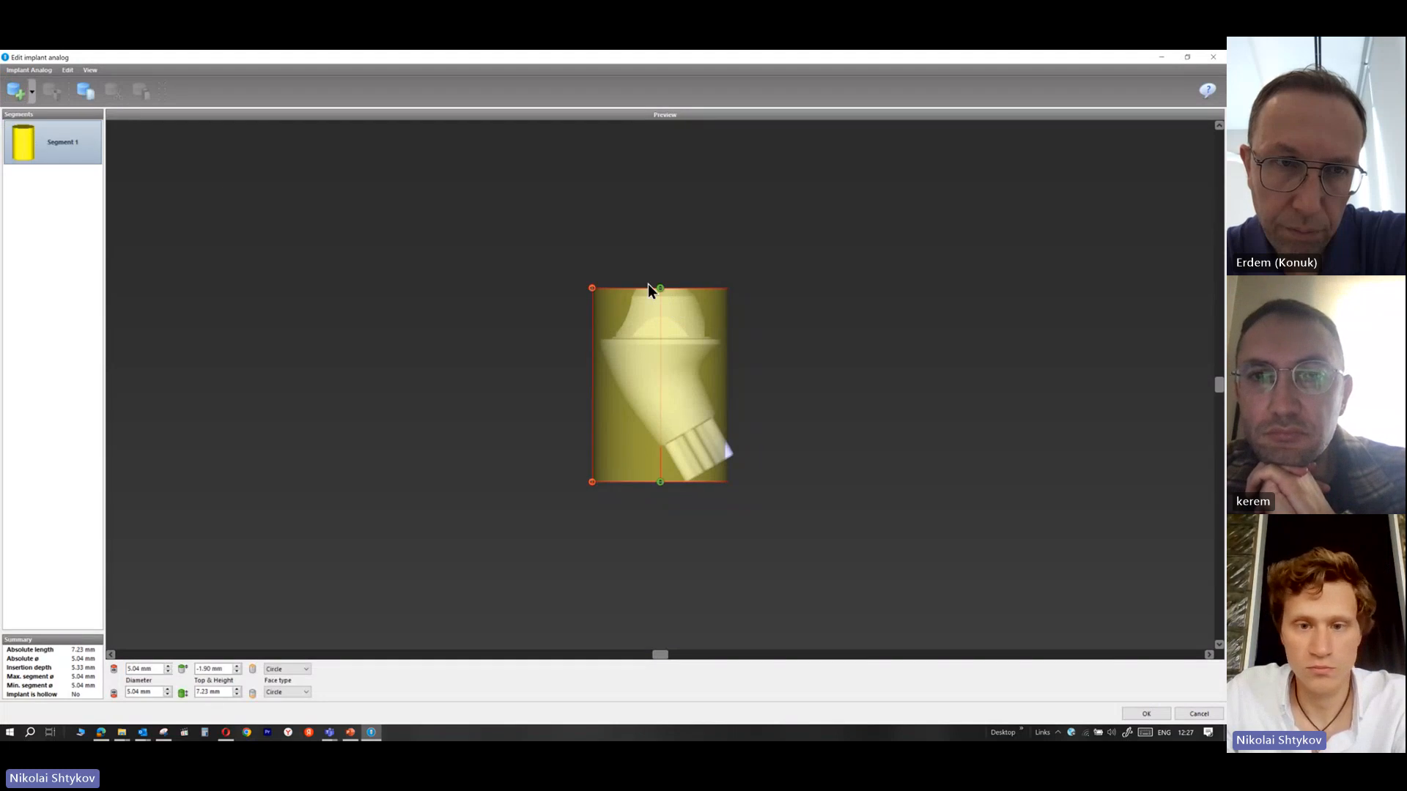
{"action": "left_click_drag", "start_coordinate": [660, 297], "coordinate": [659, 178]}
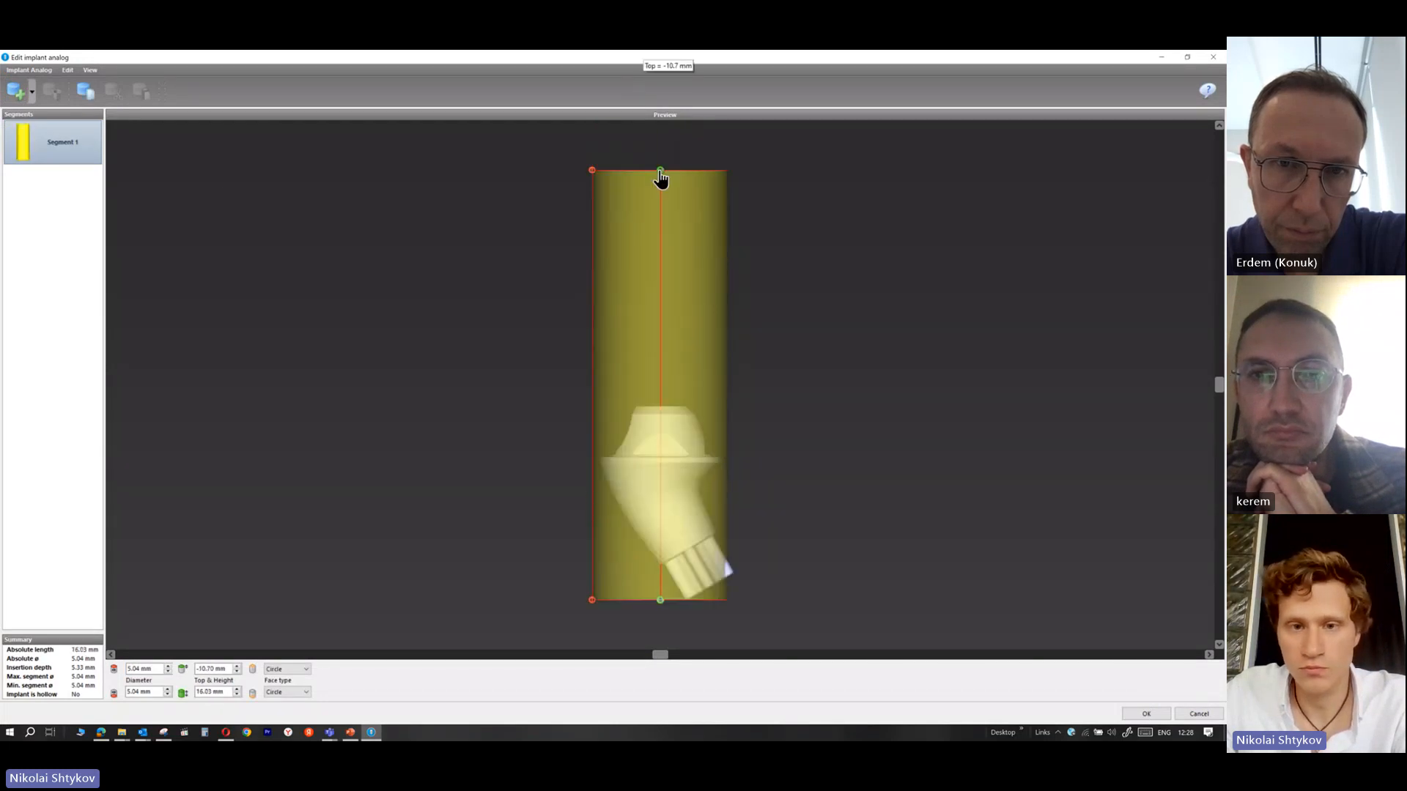
{"action": "left_click", "coordinate": [663, 178]}
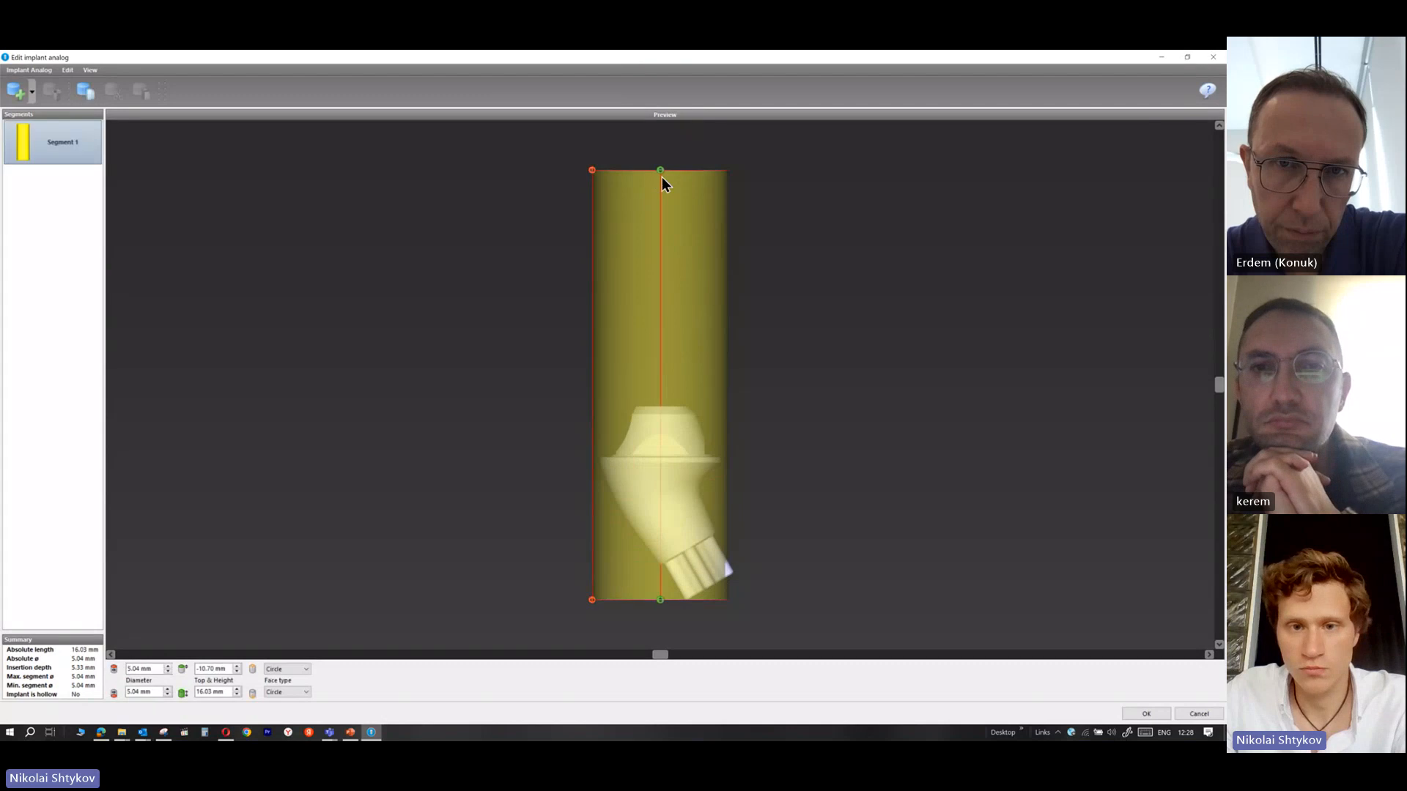
{"action": "left_click_drag", "start_coordinate": [659, 137], "coordinate": [659, 74]}
{"action": "left_click", "coordinate": [1132, 715]}
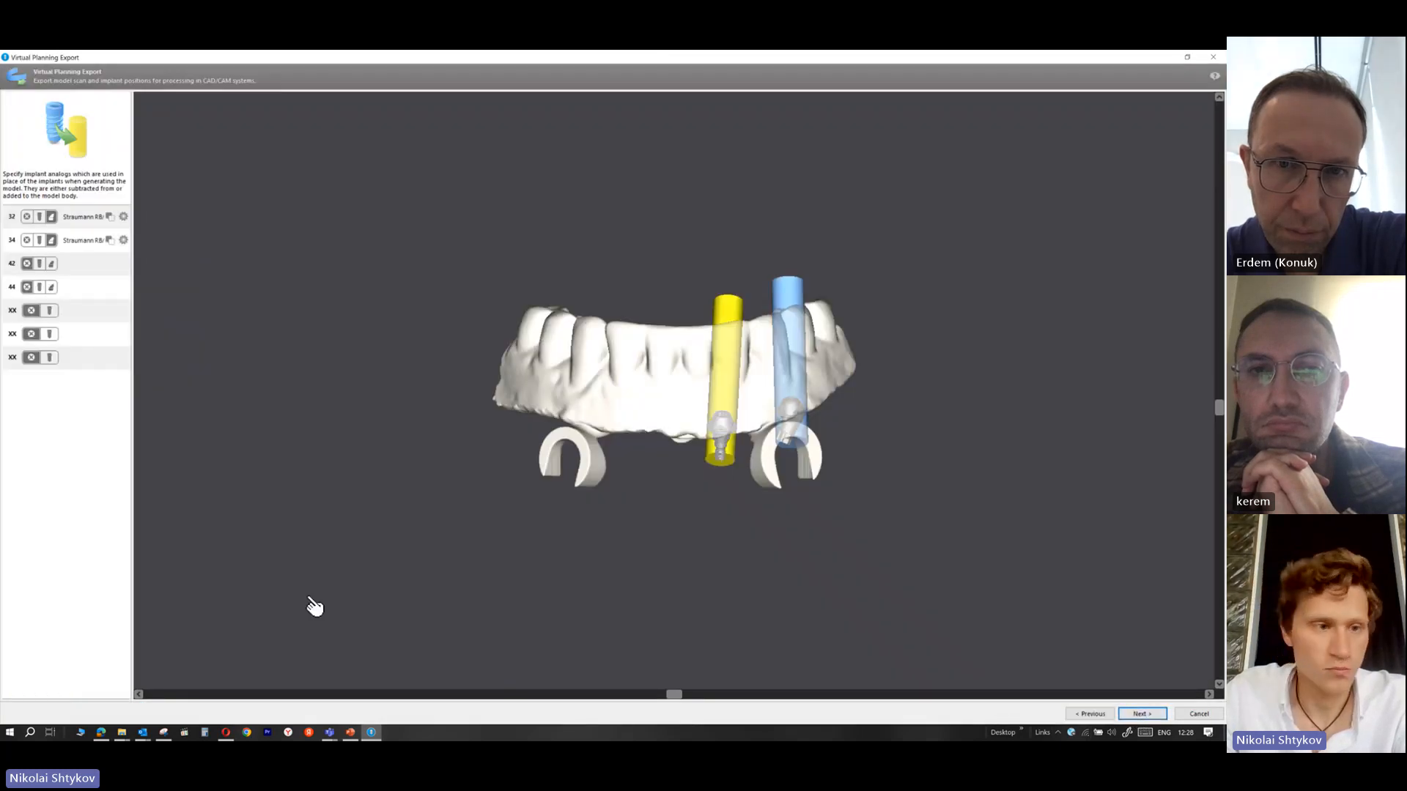
Create a new implant analog for position 42 with its cylinder top extended to about -18.1 mm
{"action": "left_click", "coordinate": [40, 263]}
{"action": "left_click", "coordinate": [79, 300]}
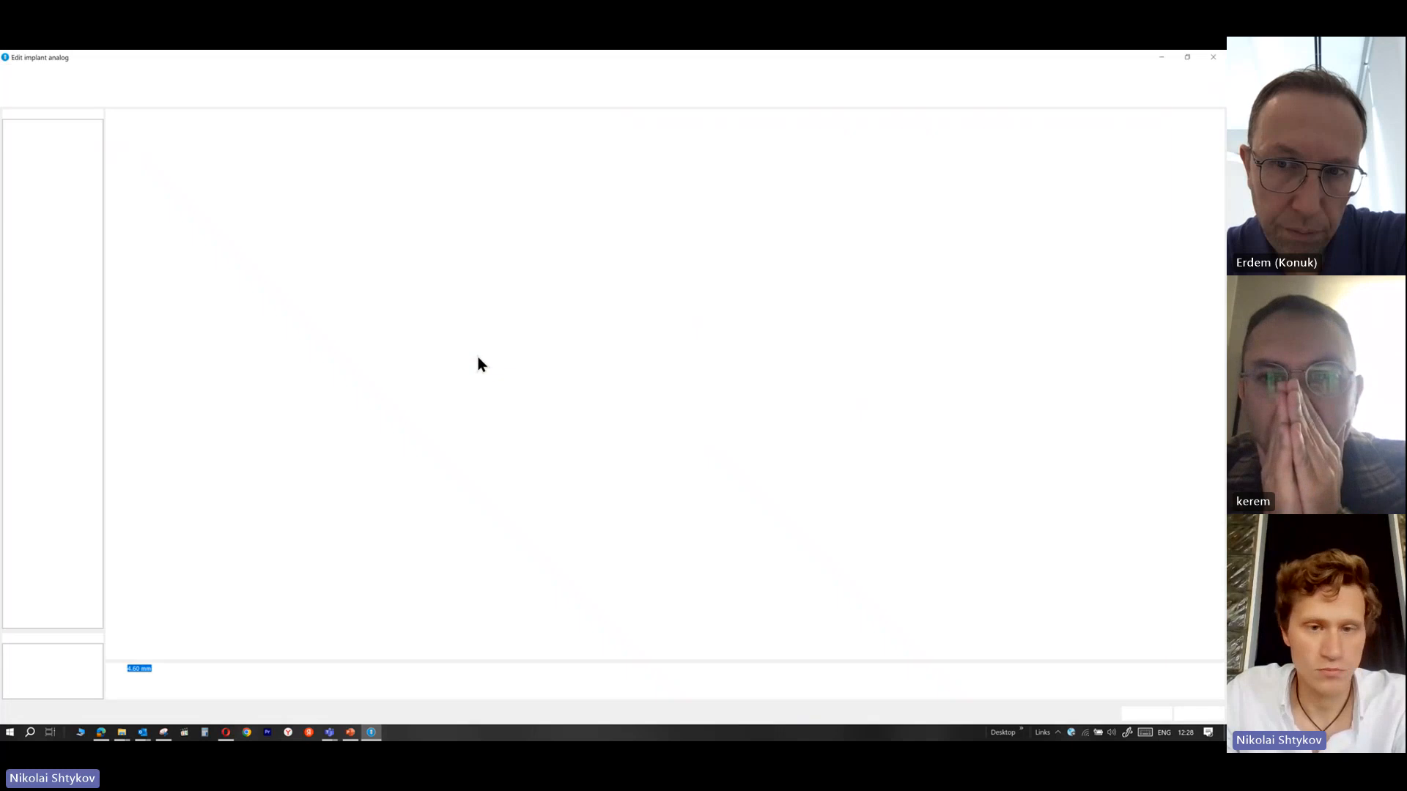
{"action": "left_click_drag", "start_coordinate": [660, 281], "coordinate": [689, 53]}
{"action": "left_click_drag", "start_coordinate": [658, 169], "coordinate": [629, 53]}
{"action": "left_click_drag", "start_coordinate": [662, 142], "coordinate": [653, 55]}
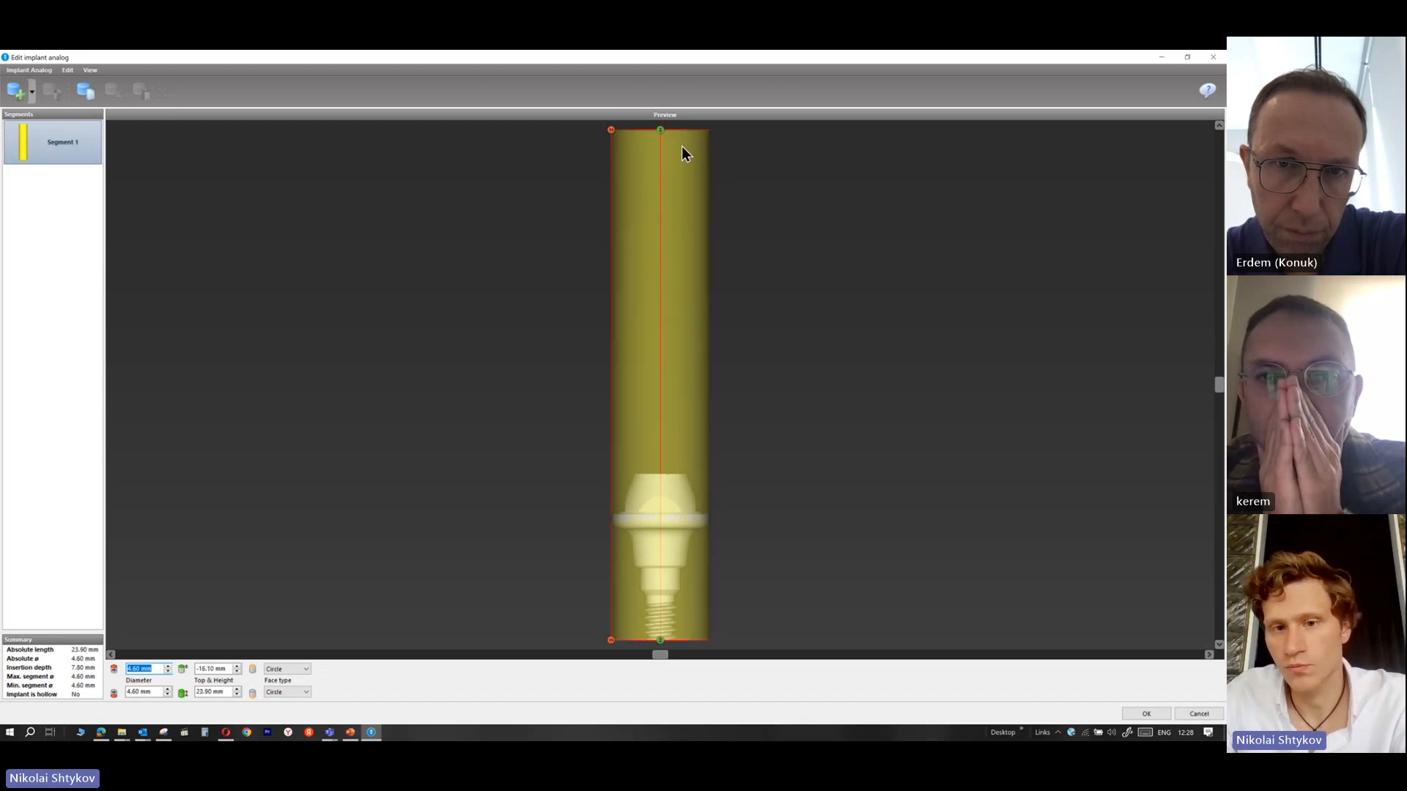
{"action": "left_click", "coordinate": [1141, 712]}
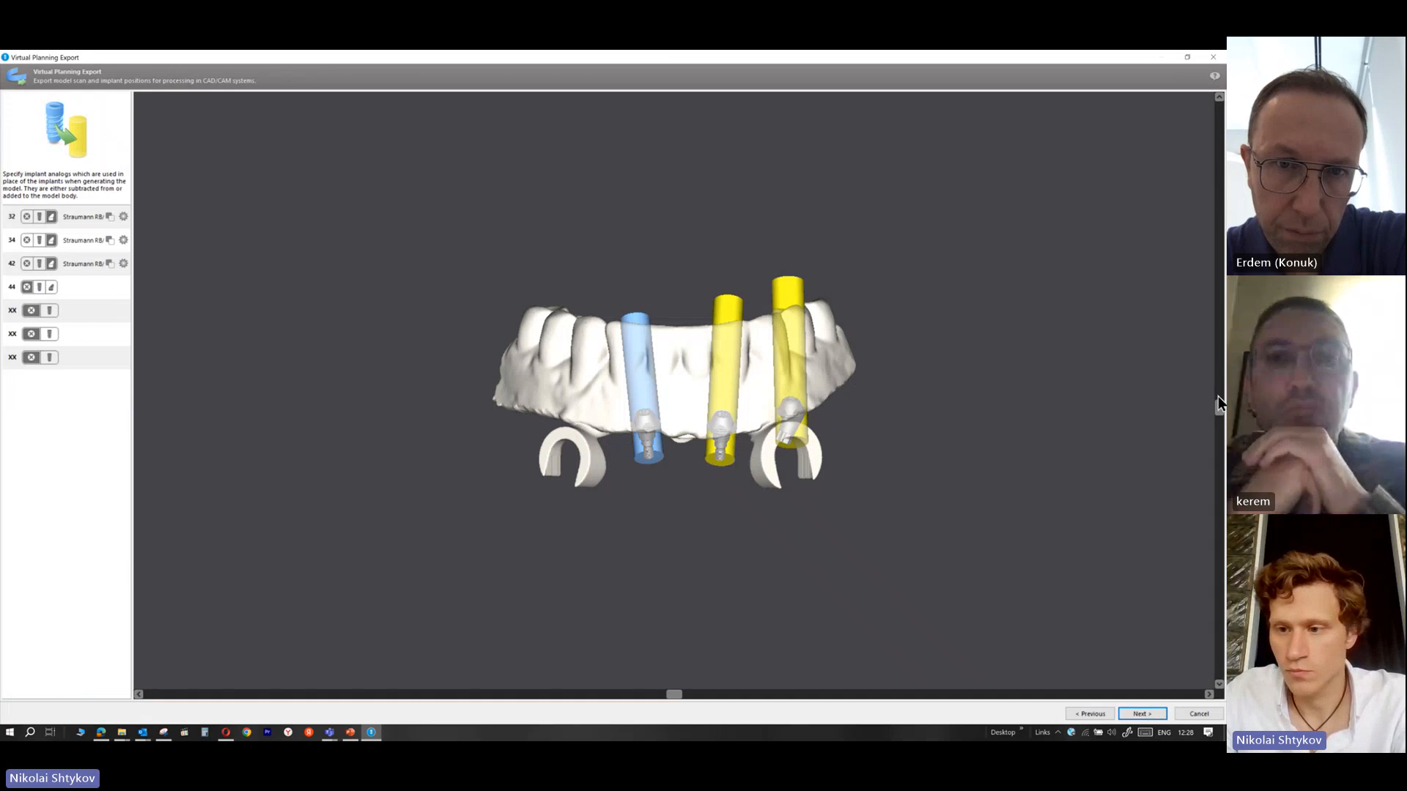
Create a new implant analog for position 44 with its cylinder top extended to about -20.1 mm
{"action": "mouse_move", "coordinate": [1219, 409]}
{"action": "left_mouse_down"}
{"action": "mouse_move", "coordinate": [1219, 538]}
{"action": "mouse_move", "coordinate": [1214, 411]}
{"action": "left_mouse_up"}
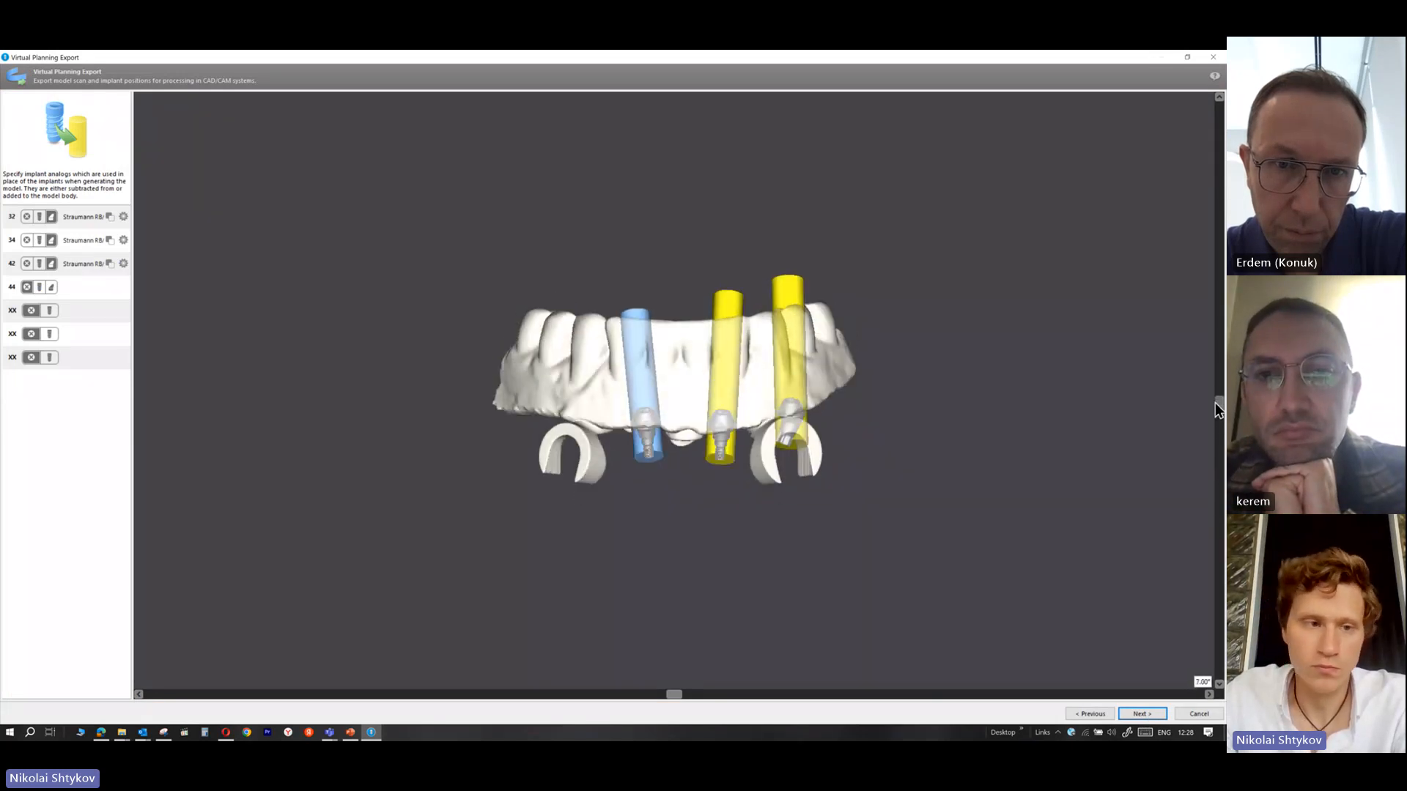
{"action": "left_click", "coordinate": [51, 288]}
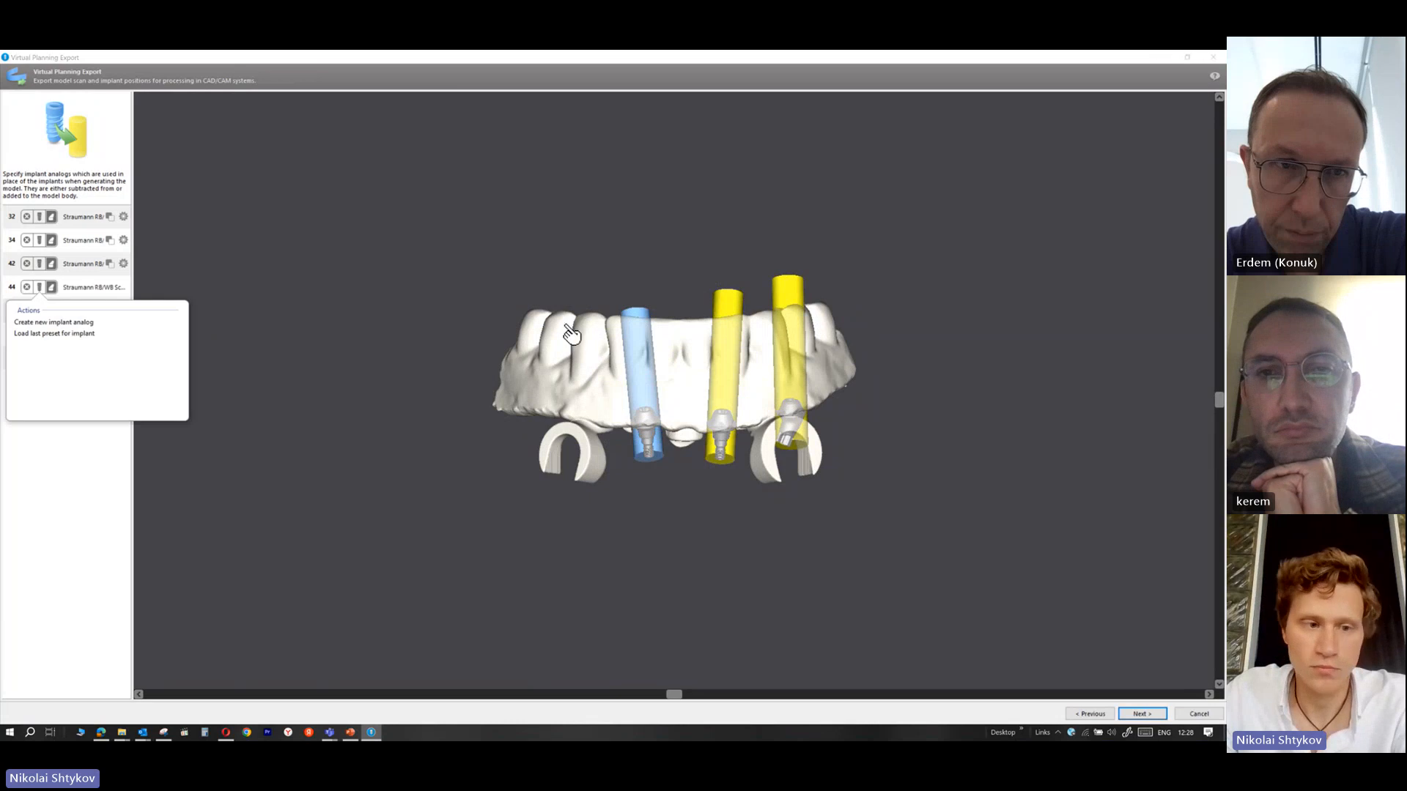
{"action": "left_click", "coordinate": [99, 324]}
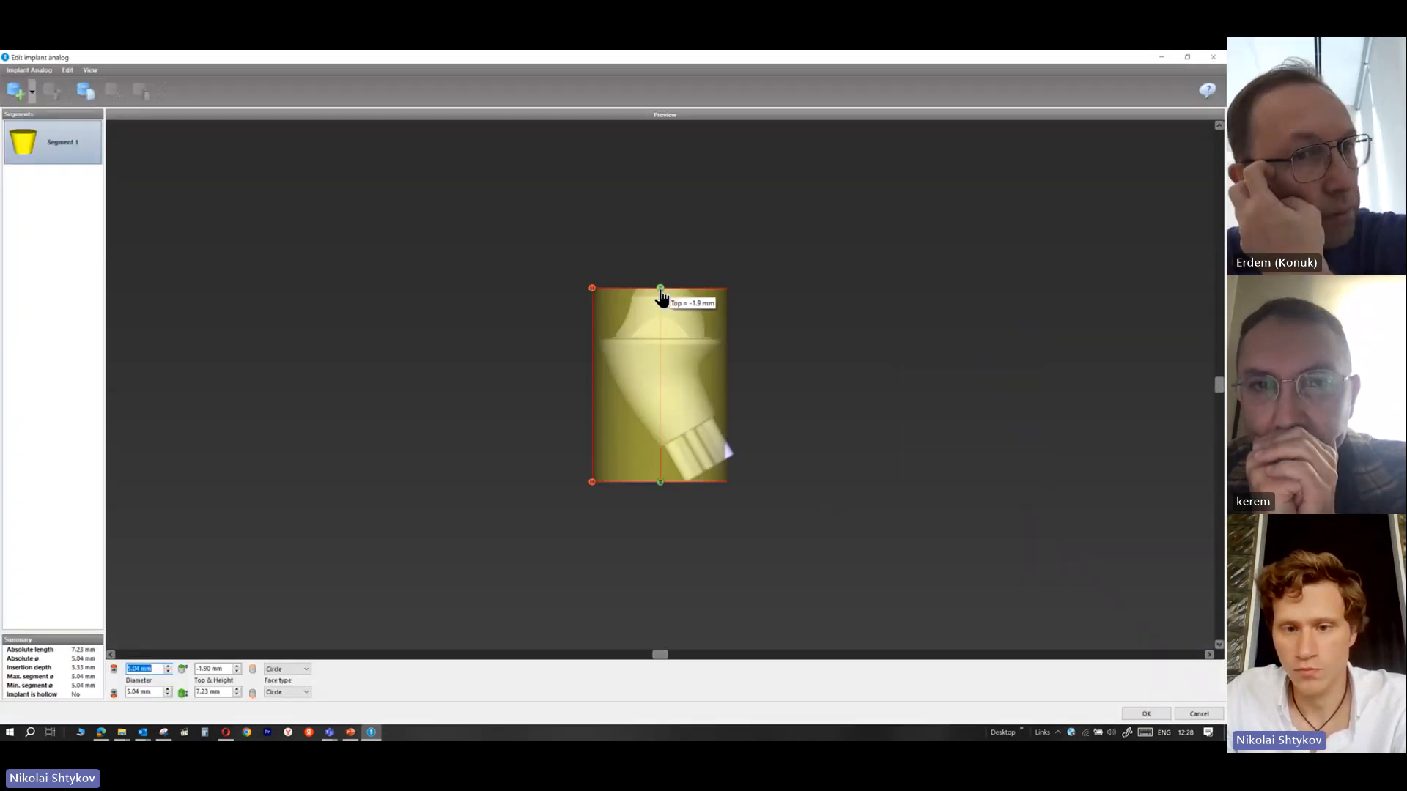
{"action": "left_click_drag", "start_coordinate": [662, 292], "coordinate": [641, 57]}
{"action": "left_click_drag", "start_coordinate": [666, 133], "coordinate": [662, 55]}
{"action": "left_click_drag", "start_coordinate": [665, 137], "coordinate": [652, 63]}
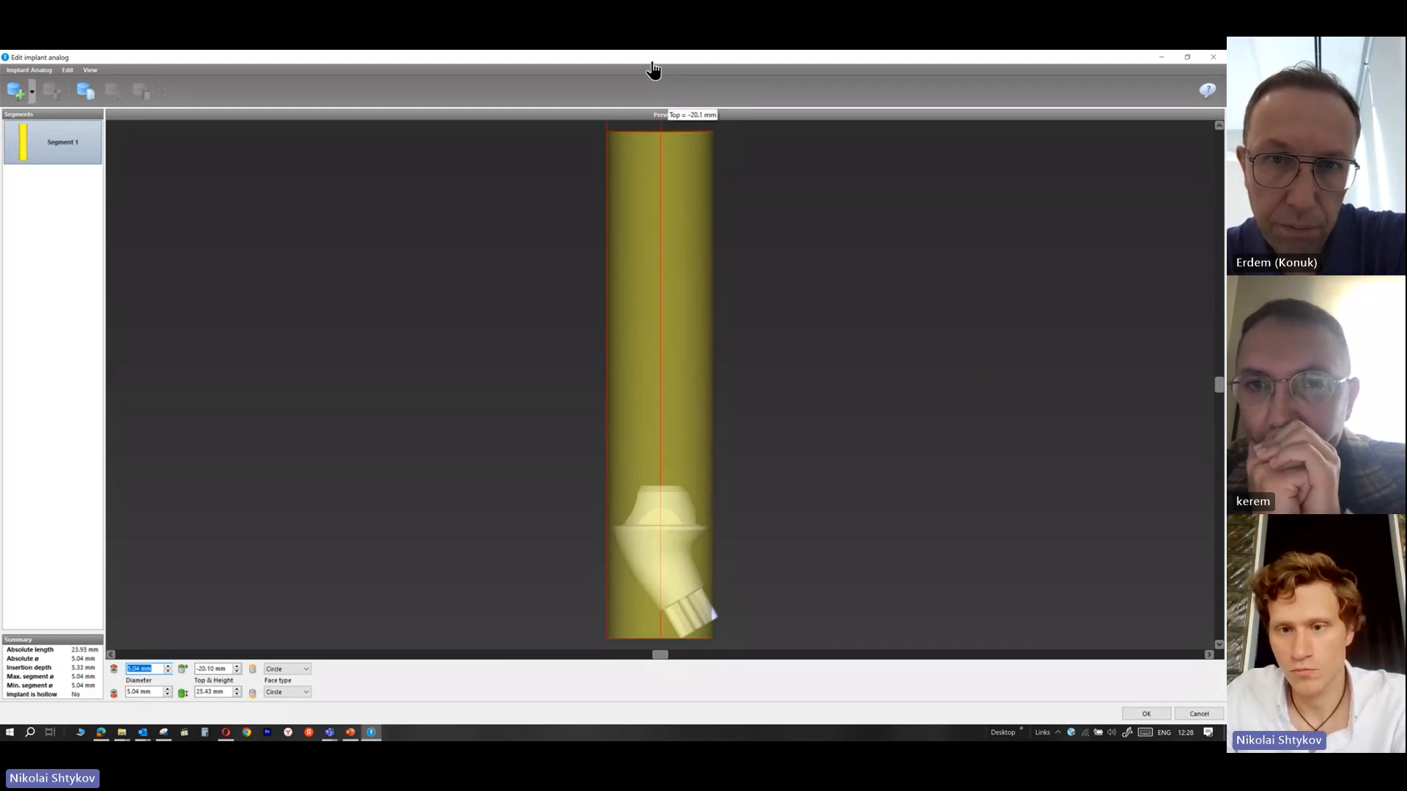
{"action": "left_click", "coordinate": [1147, 714]}
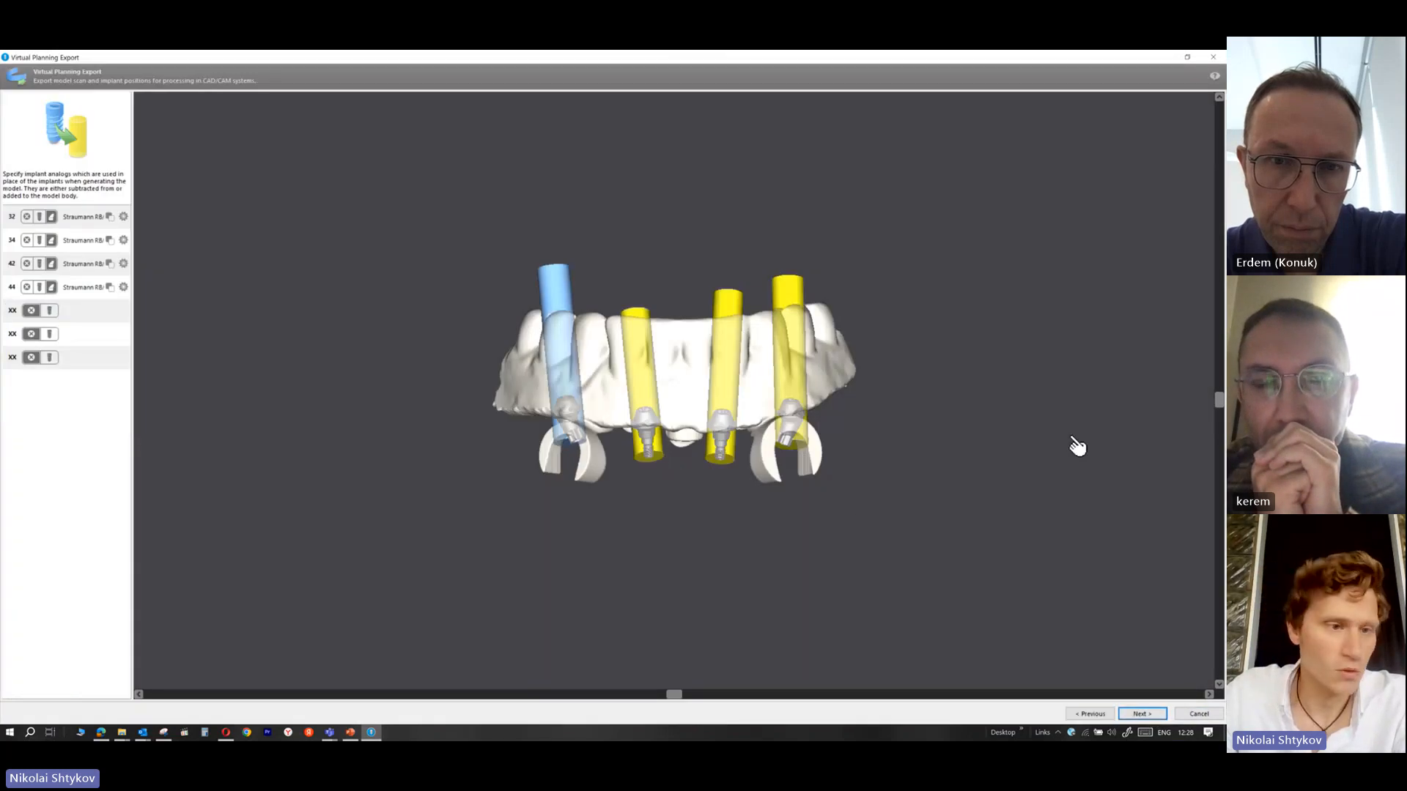
Accept the preset block-out direction, method and 2.00 mm socket height, generate the model, and inspect its screw channels from above
{"action": "left_click", "coordinate": [1143, 715]}
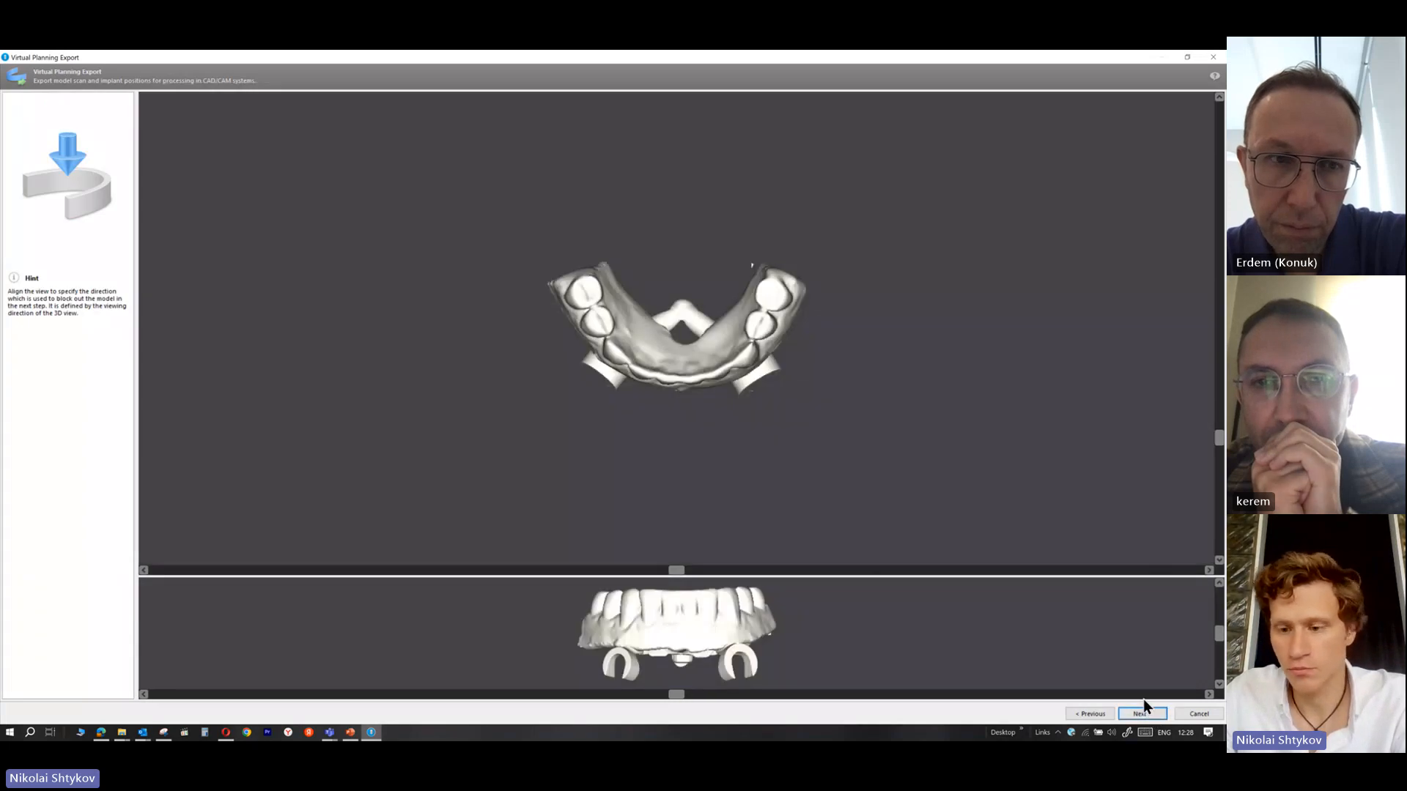
{"action": "left_click", "coordinate": [1144, 715]}
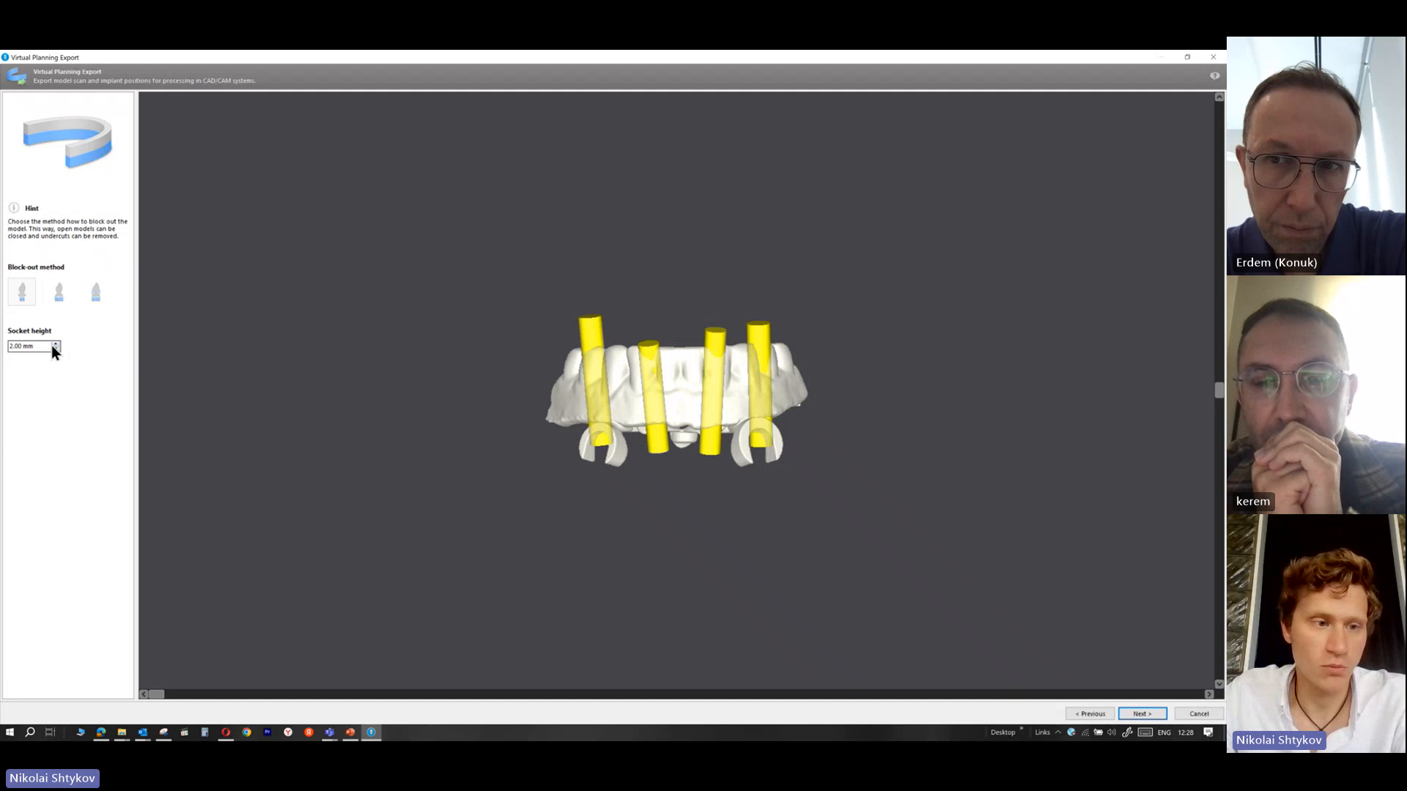
{"action": "left_click", "coordinate": [1155, 713]}
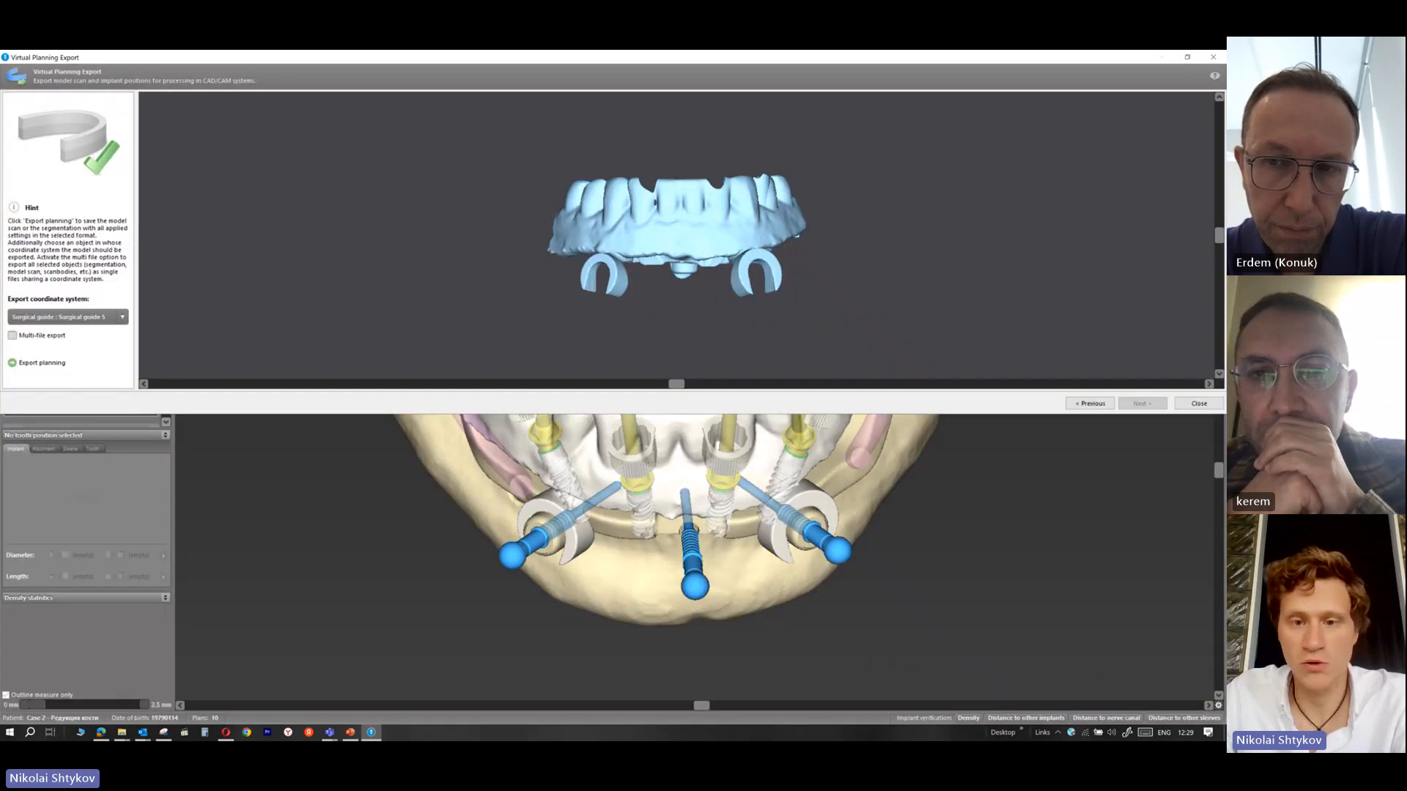
{"action": "left_click_drag", "start_coordinate": [1219, 243], "coordinate": [1217, 288]}
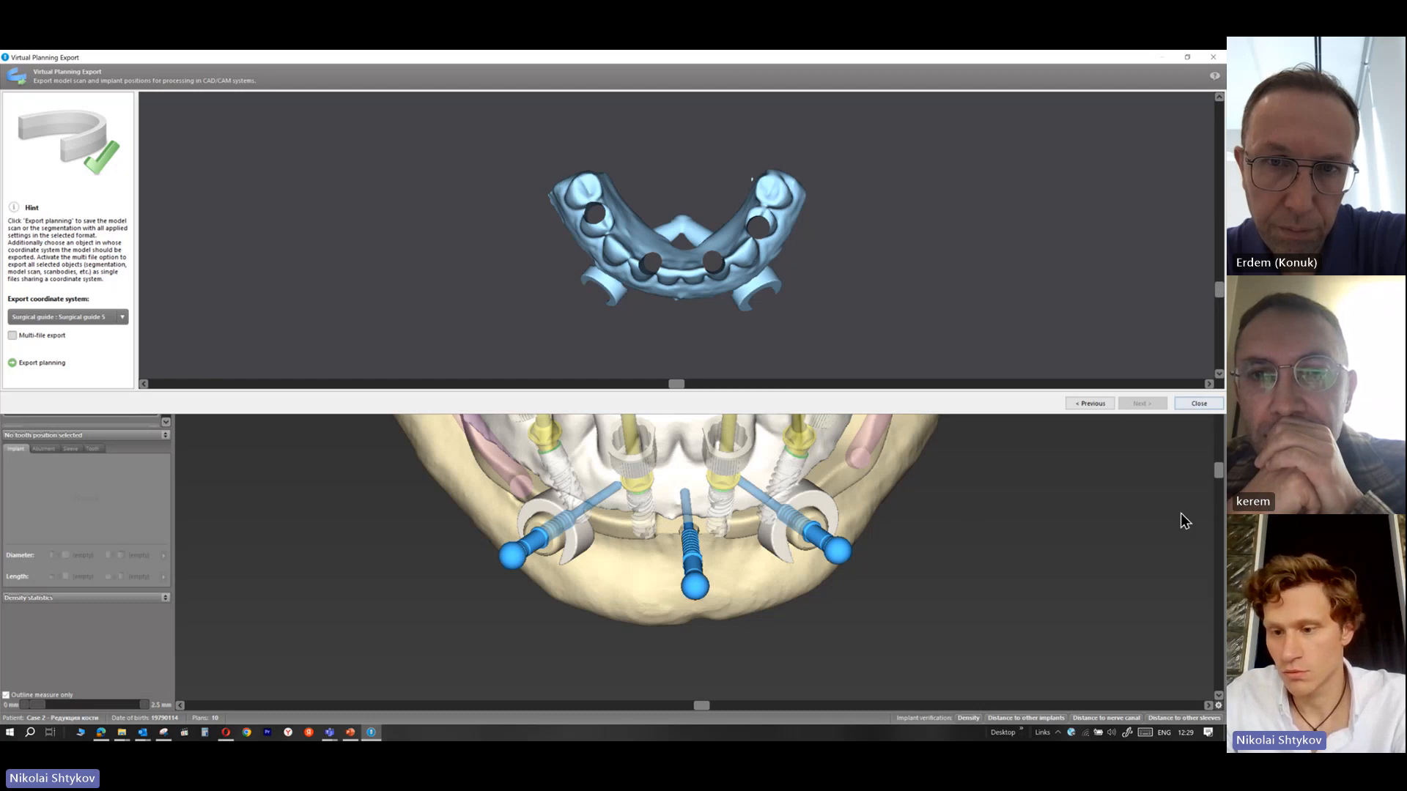
{"action": "left_click", "coordinate": [1137, 578]}
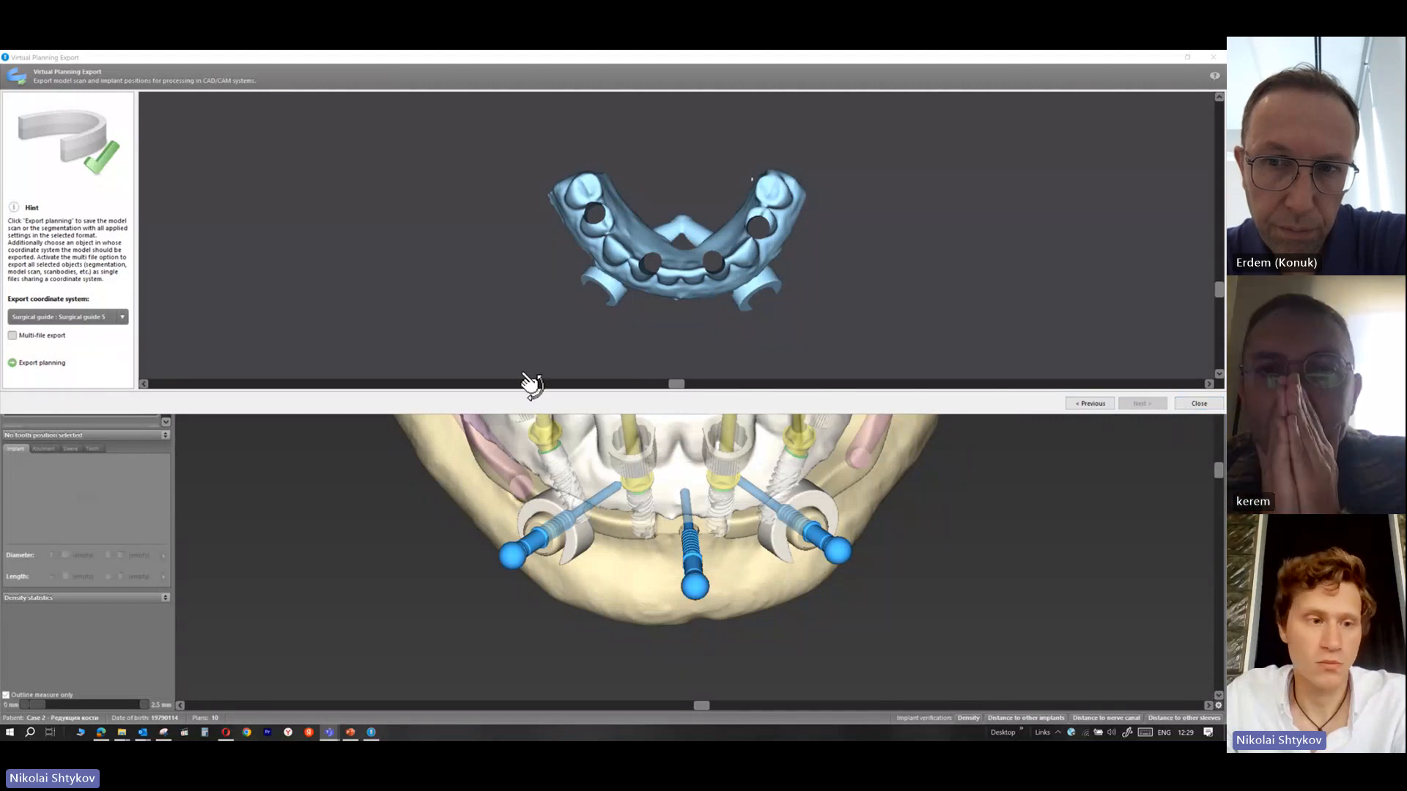
Start exporting the planning as an STL to the Desktop, and decline replacing the existing file of the same name
{"action": "left_click", "coordinate": [29, 363]}
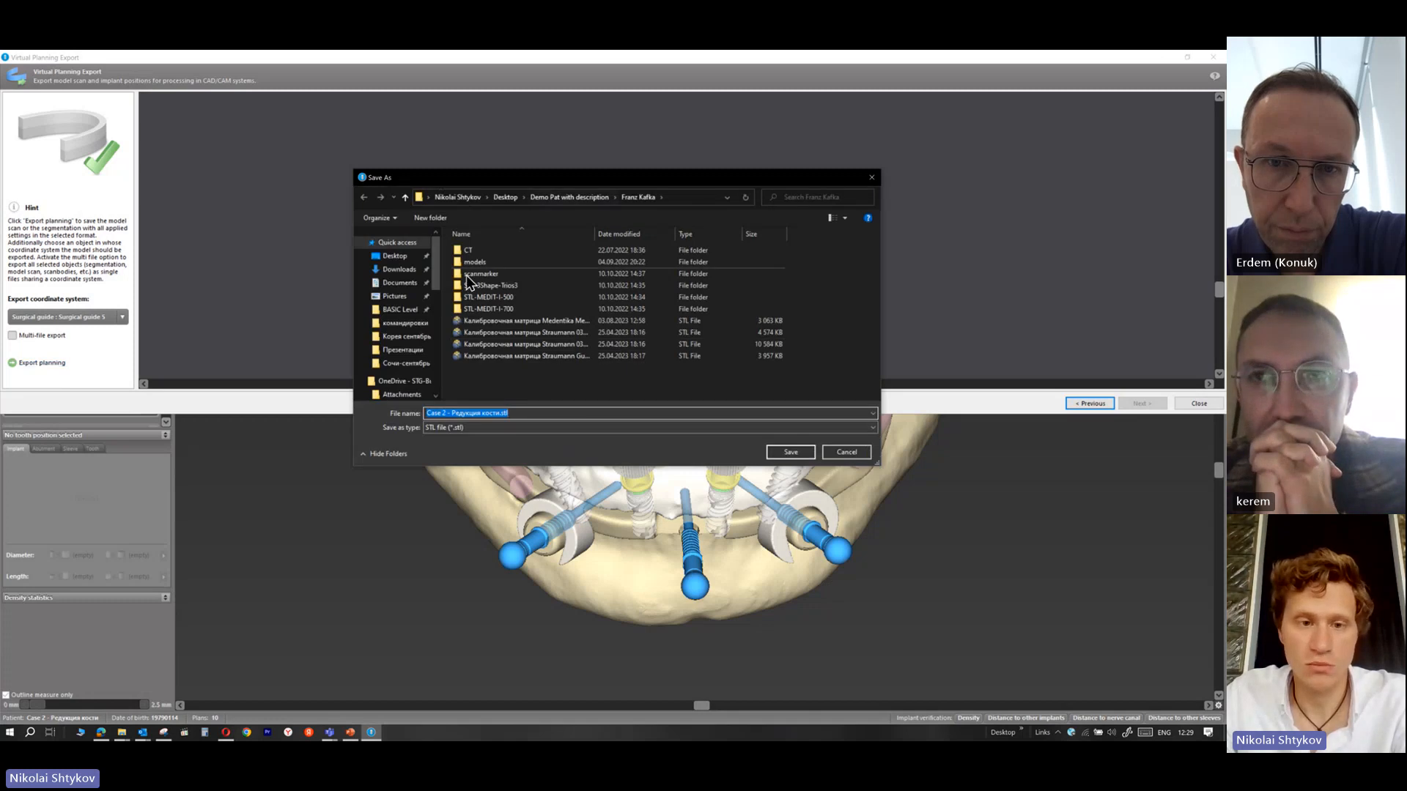
{"action": "left_click", "coordinate": [401, 257]}
{"action": "left_click", "coordinate": [803, 453]}
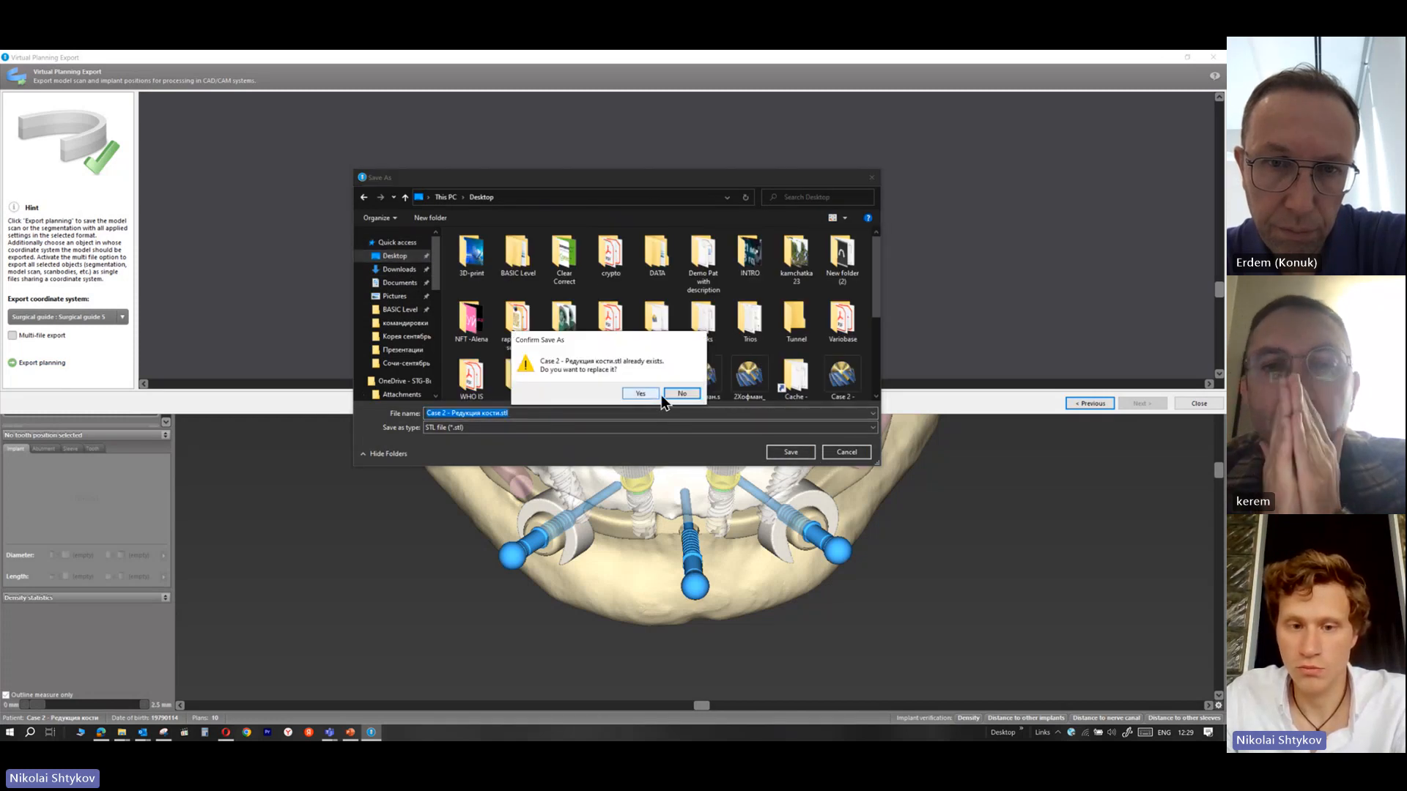
{"action": "left_click", "coordinate": [681, 394]}
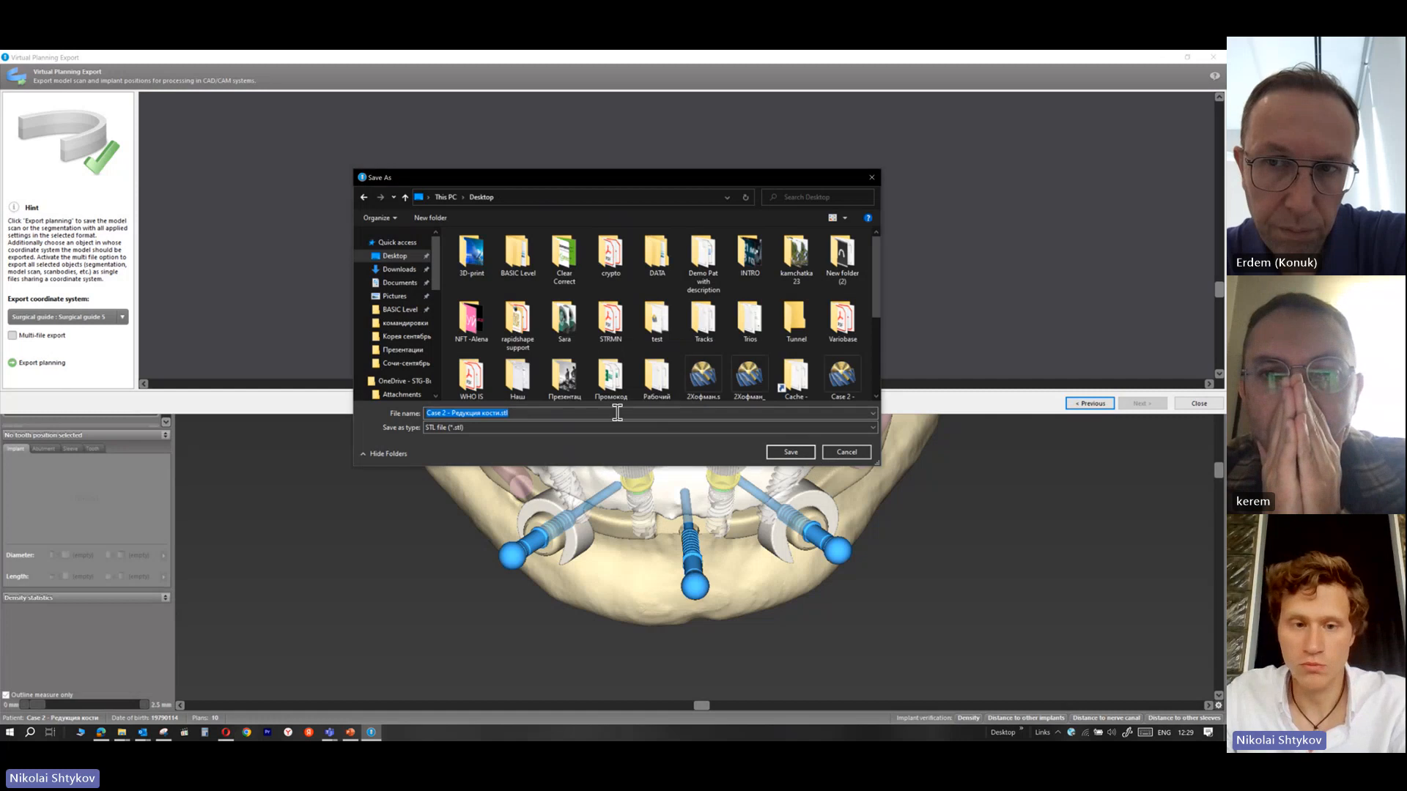
Save the export as newCase 2 - Редукция кости.stl and close the planning export
{"action": "left_click", "coordinate": [520, 414]}
{"action": "type", "text": "ef"}
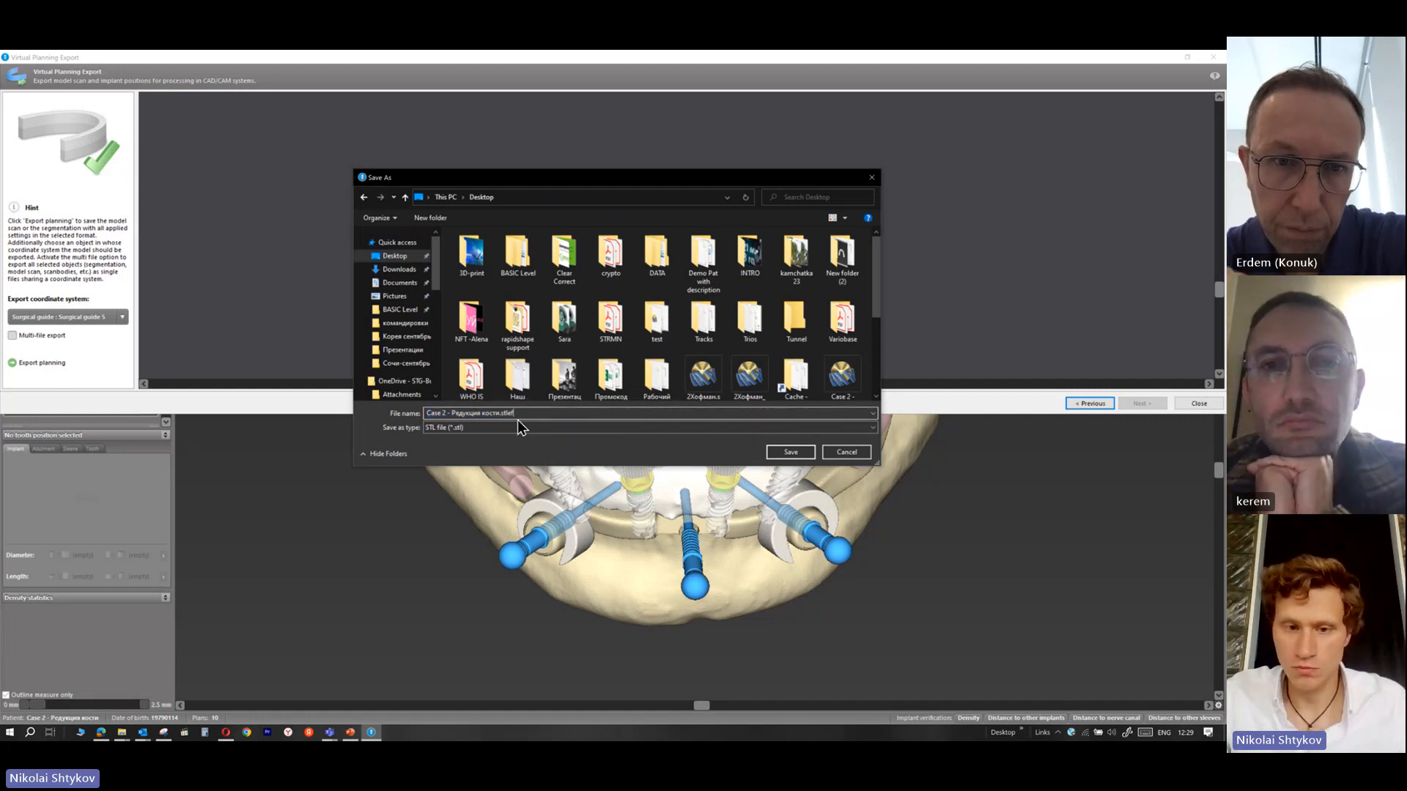
{"action": "key", "text": "BackSpace"}
{"action": "key", "text": "BackSpace"}
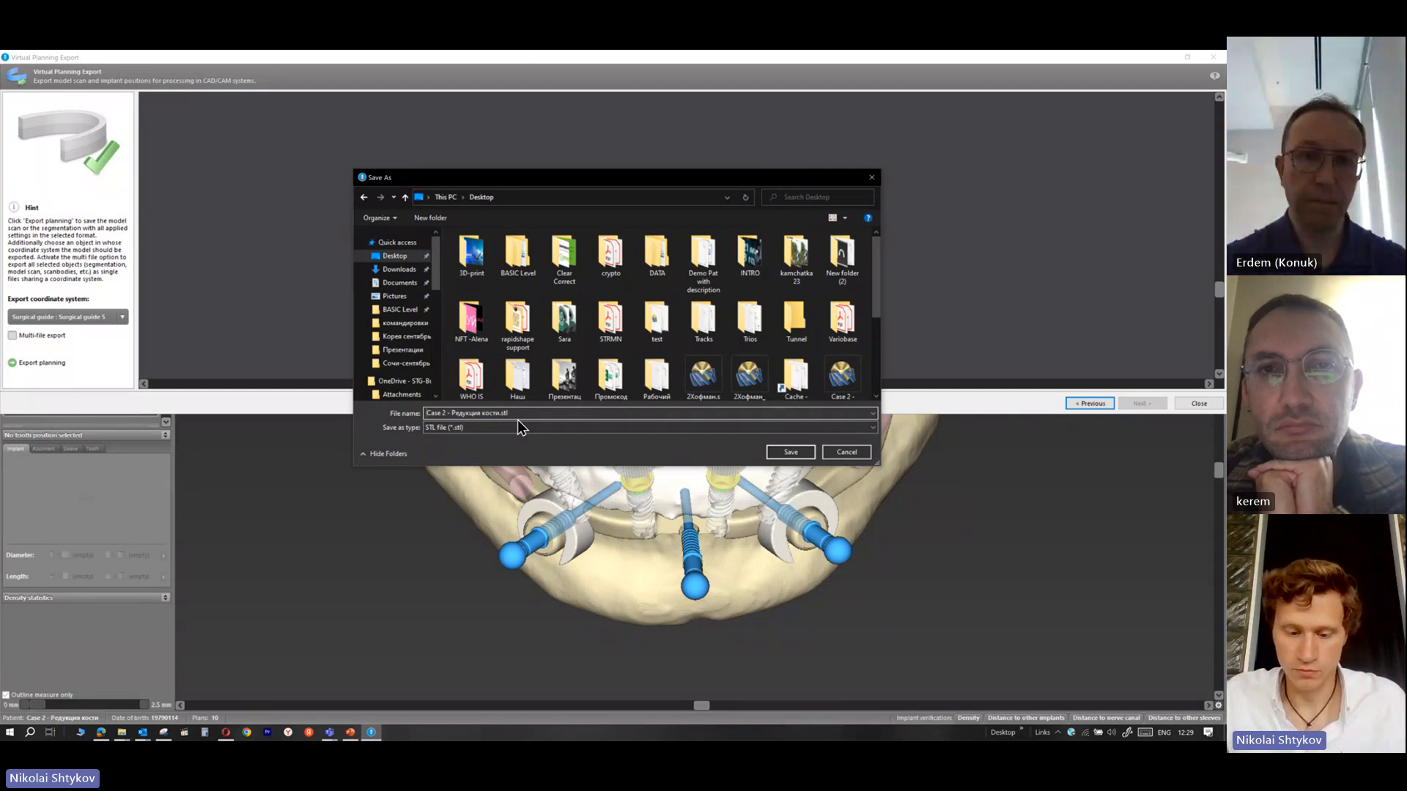
{"action": "key", "text": "Home"}
{"action": "type", "text": "new"}
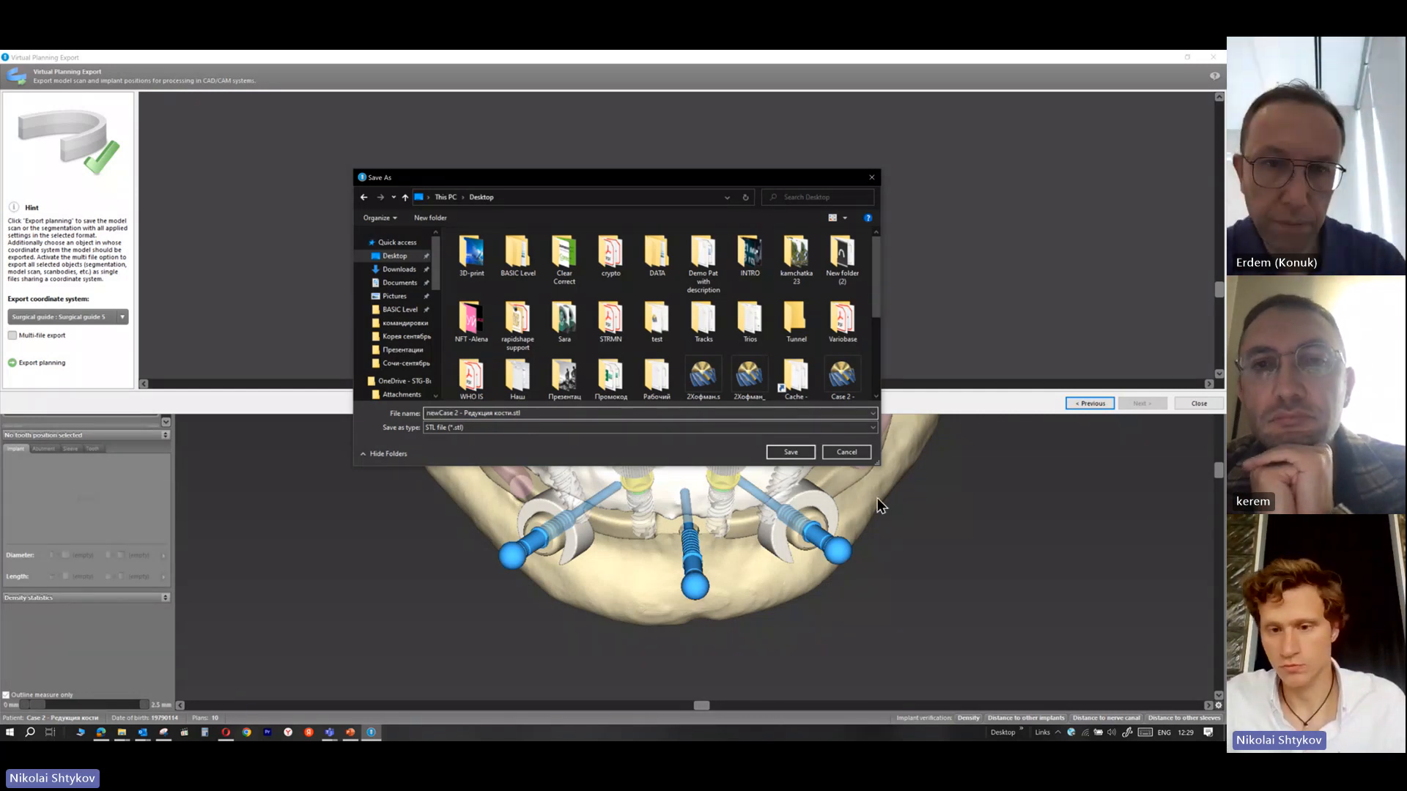
{"action": "left_click", "coordinate": [802, 452]}
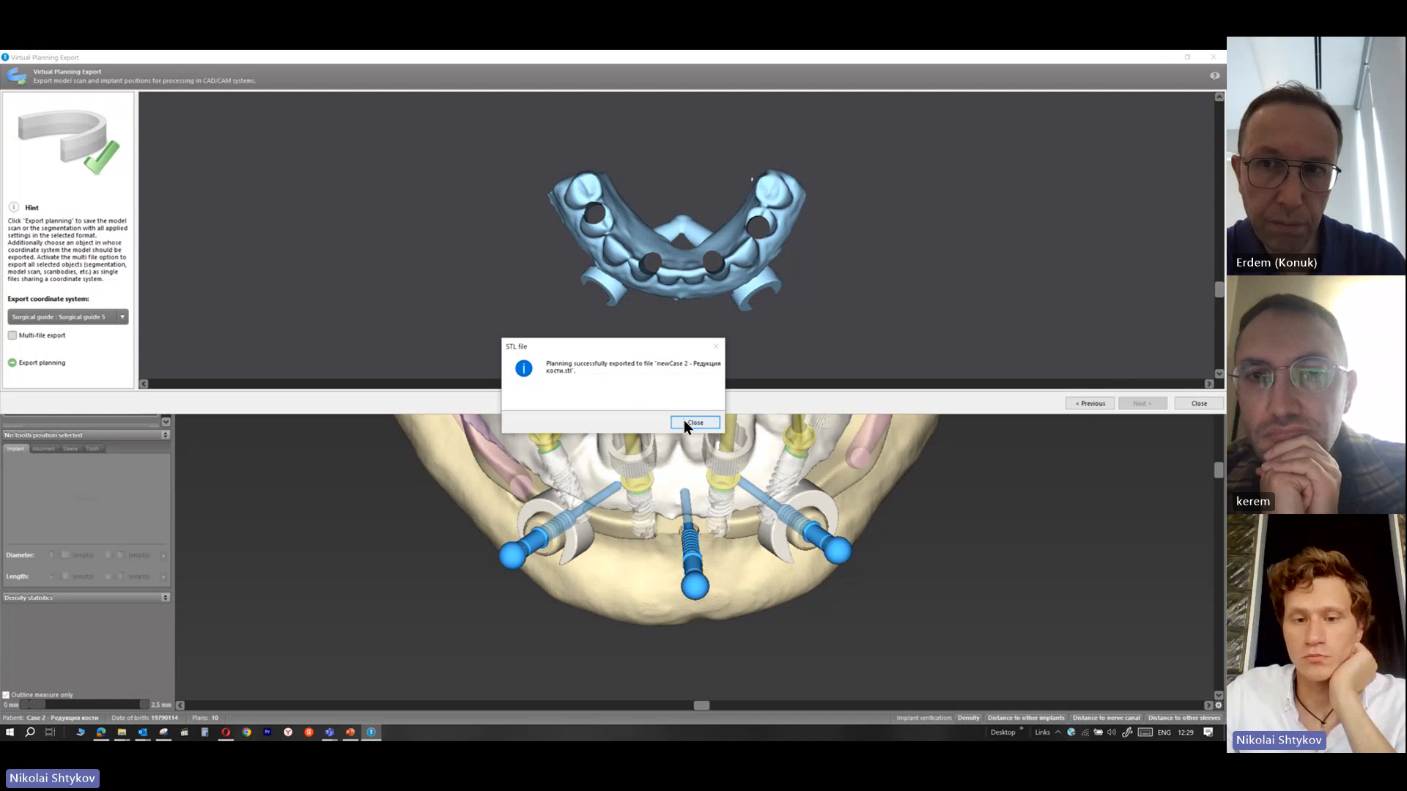
{"action": "left_click", "coordinate": [685, 424]}
{"action": "left_click", "coordinate": [1198, 403]}
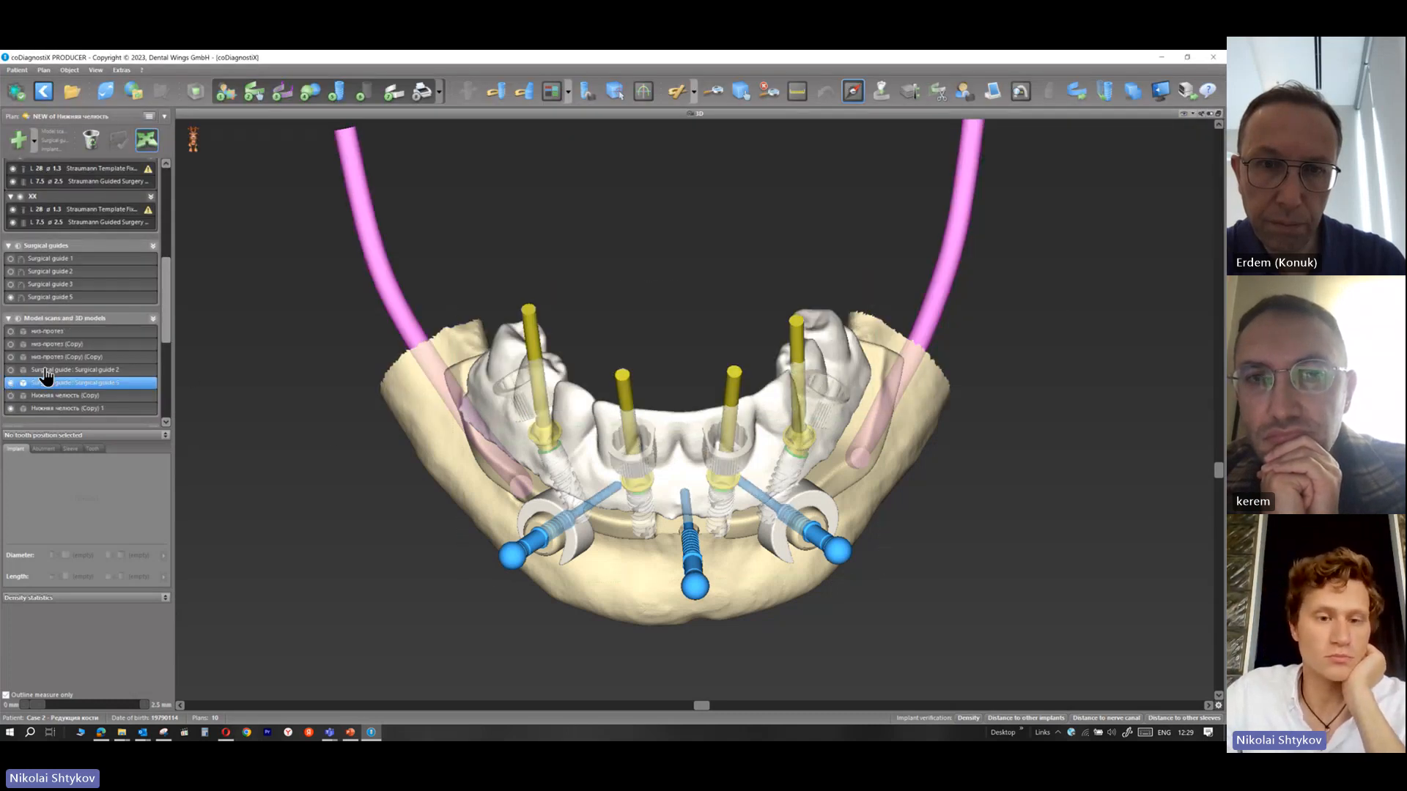
Hide the lower-jaw model Нижняя челюсть (Copy) 1 so the guide, implants and pins stand alone
{"action": "scroll", "coordinate": [8, 377], "scroll_direction": "down", "scroll_amount": 1}
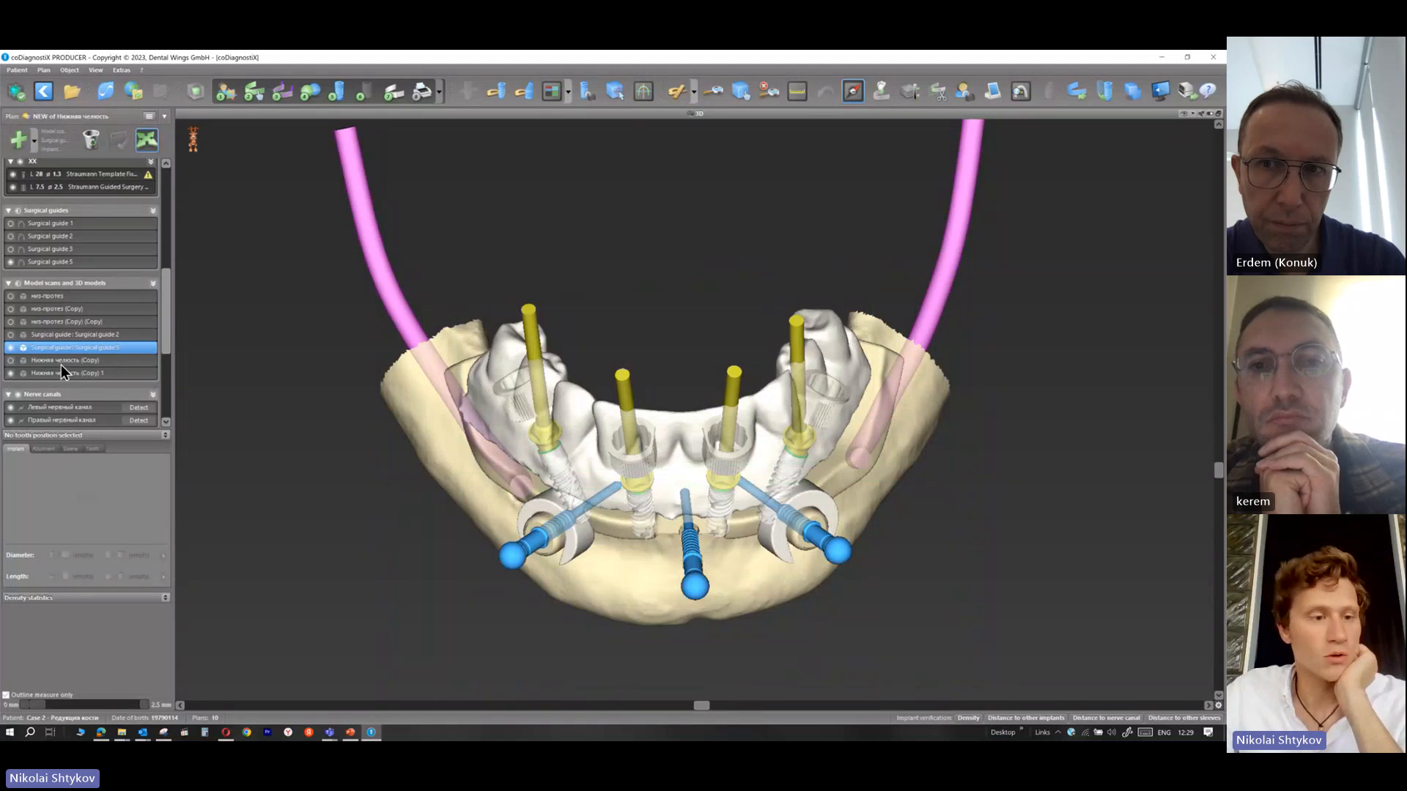
{"action": "left_click", "coordinate": [10, 359]}
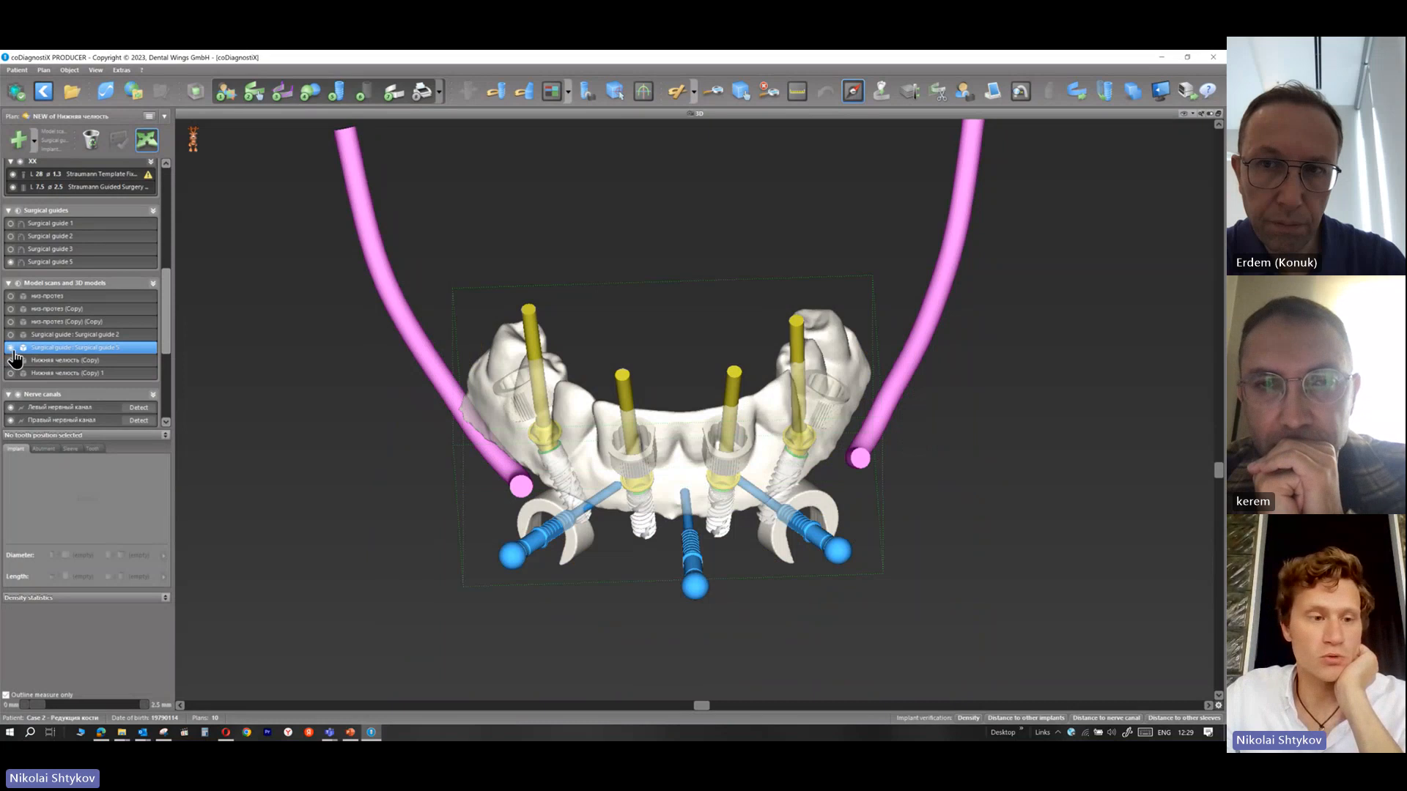
{"action": "left_click", "coordinate": [11, 374]}
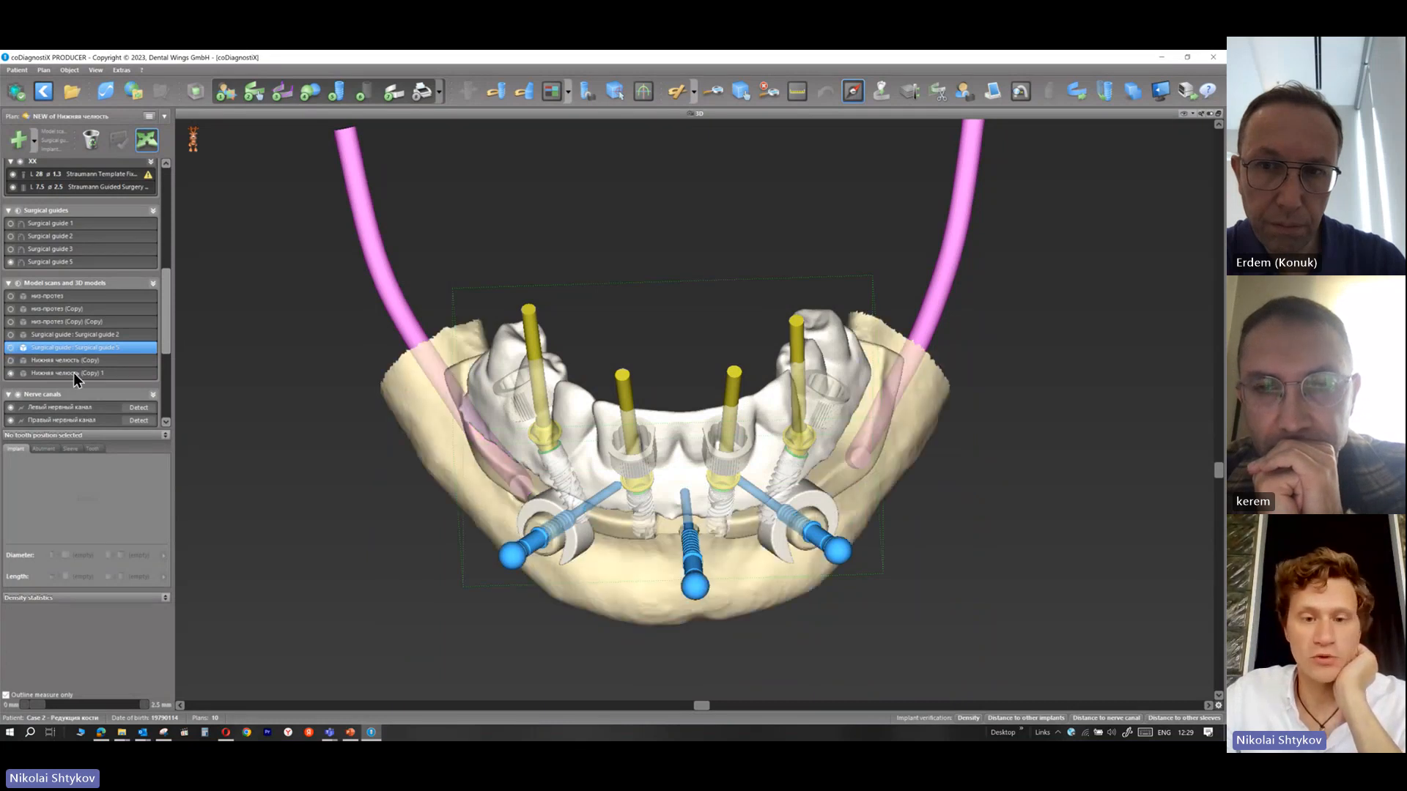
{"action": "left_click", "coordinate": [11, 374]}
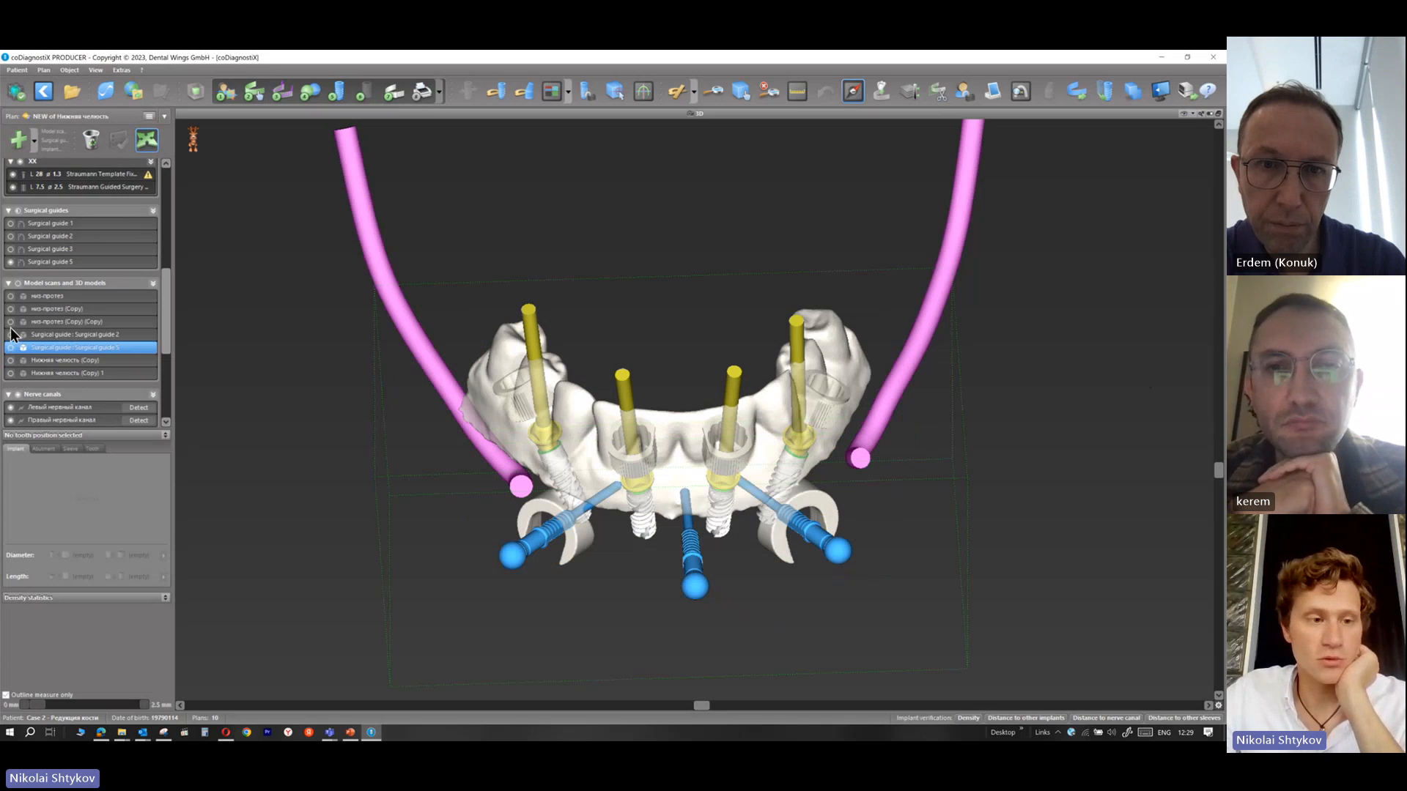
Show the denture model низ-протез (Copy) (Copy), check the screw channel positions from above, and hide the model again
{"action": "left_click", "coordinate": [10, 322]}
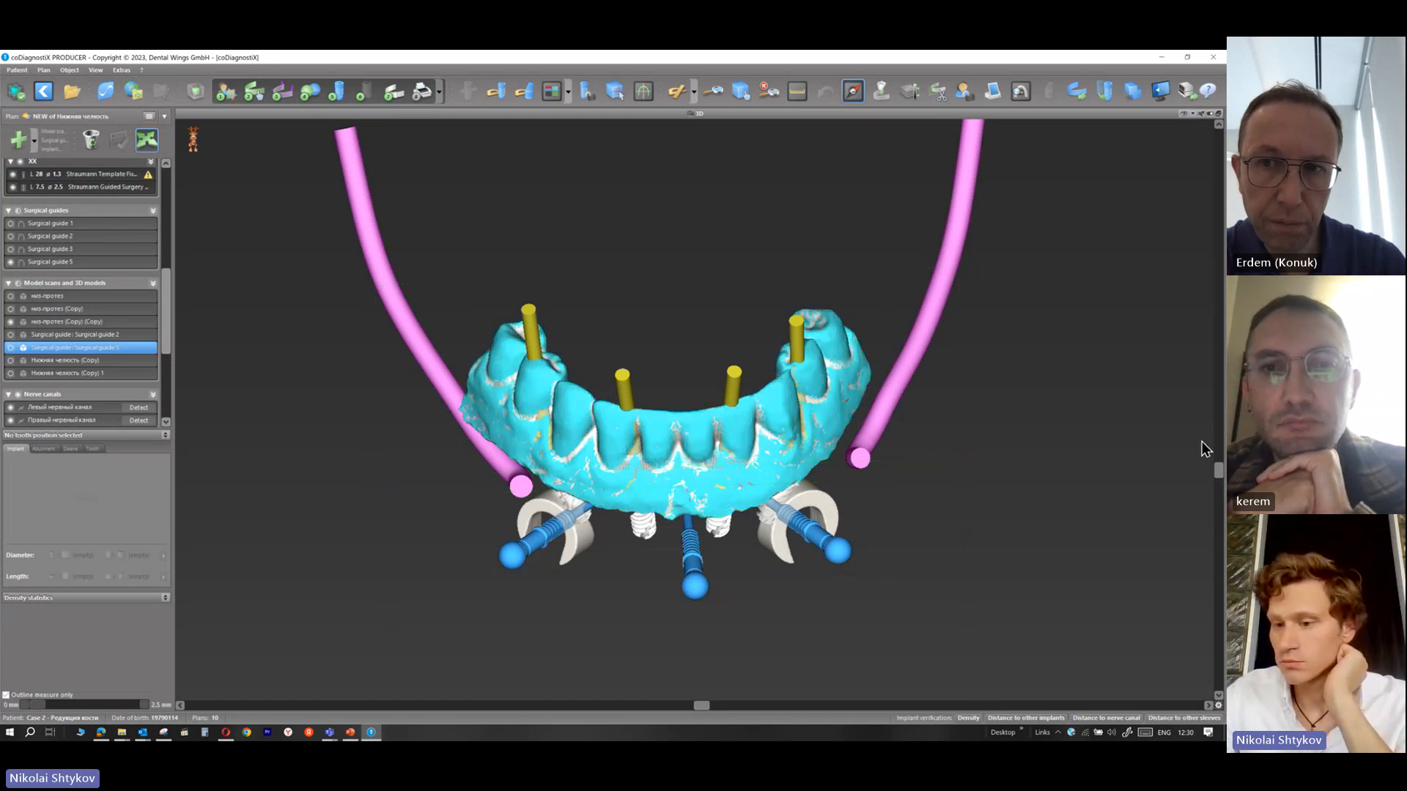
{"action": "left_click_drag", "start_coordinate": [1220, 480], "coordinate": [1222, 528]}
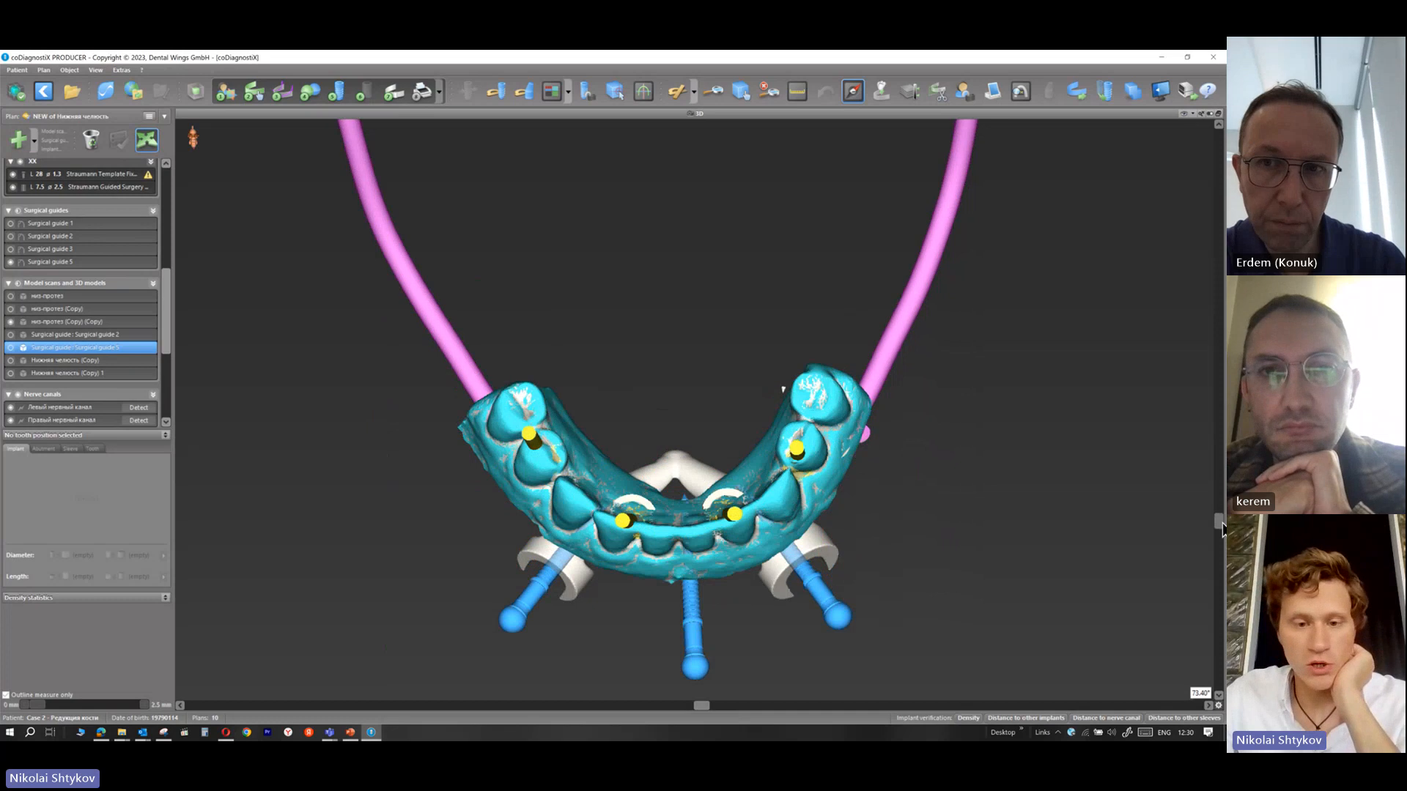
{"action": "left_click", "coordinate": [11, 323]}
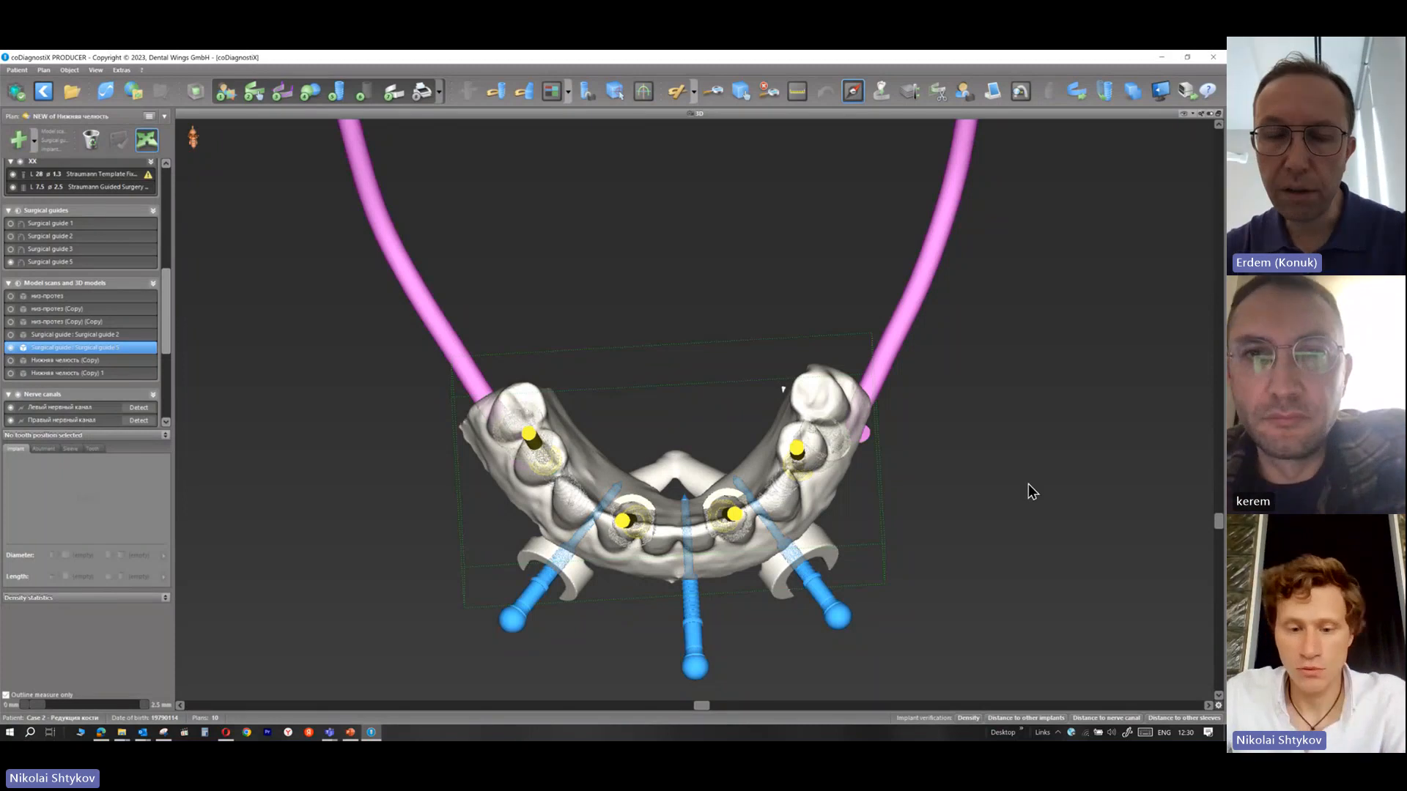
Switch to the Teams meeting window and stop sharing the screen
{"action": "left_click", "coordinate": [1105, 538]}
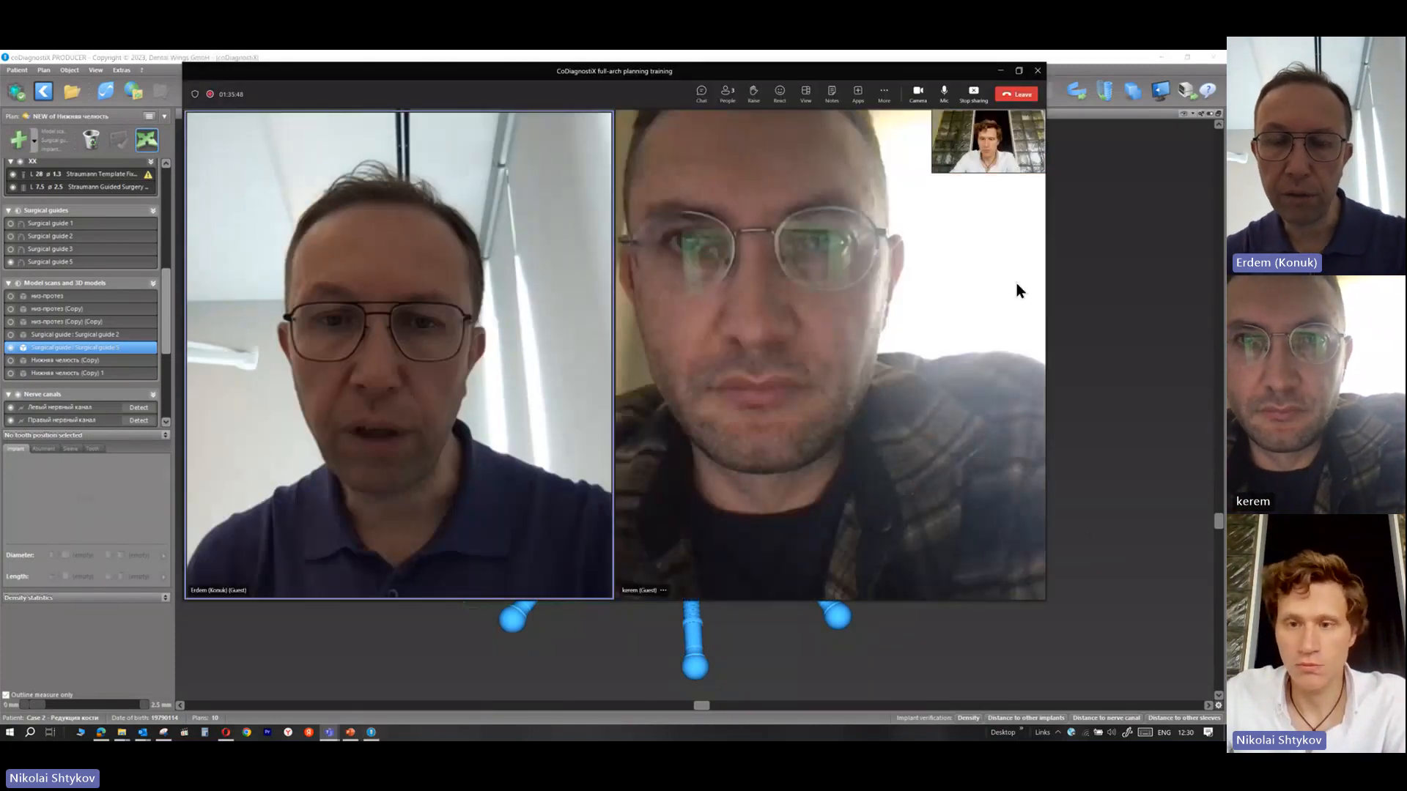
{"action": "left_click", "coordinate": [974, 94]}
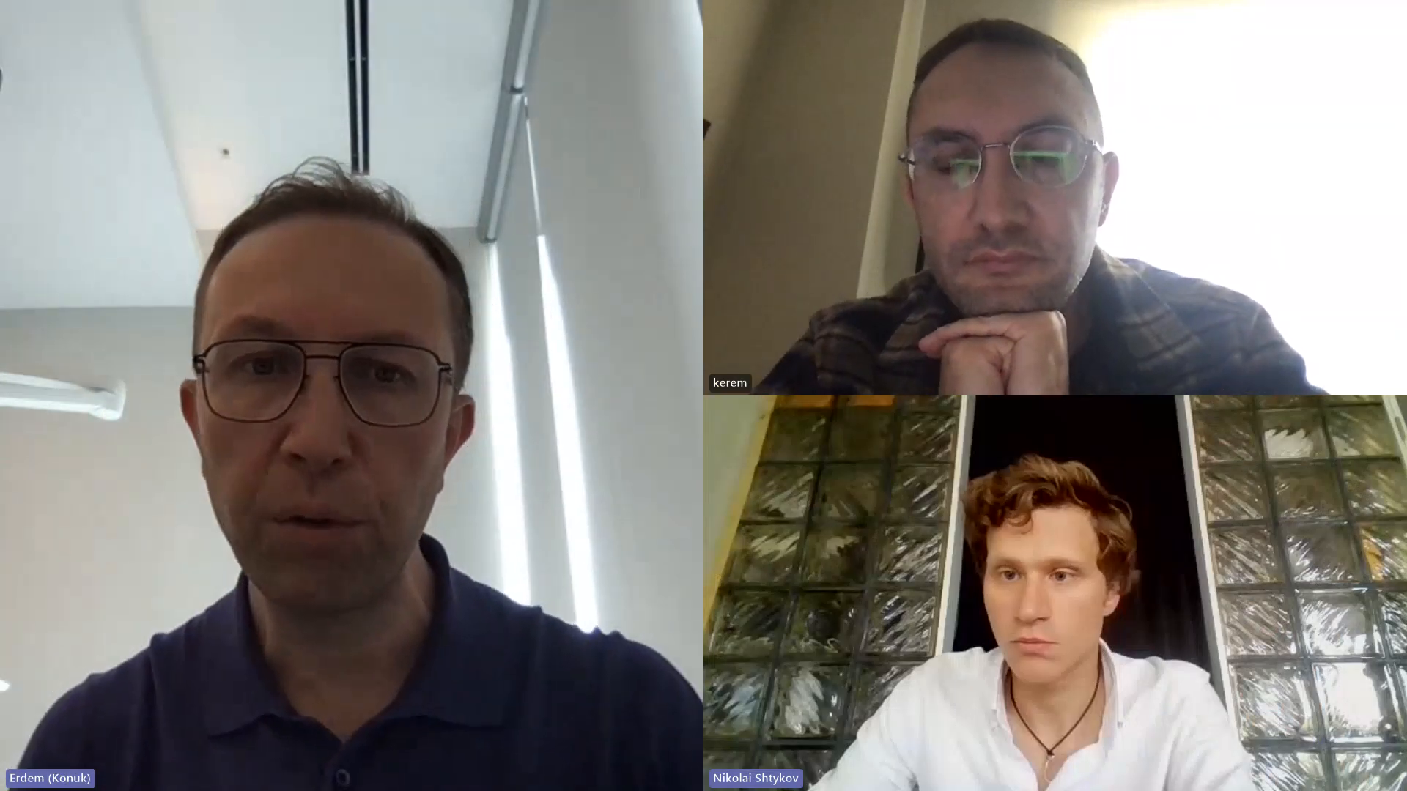